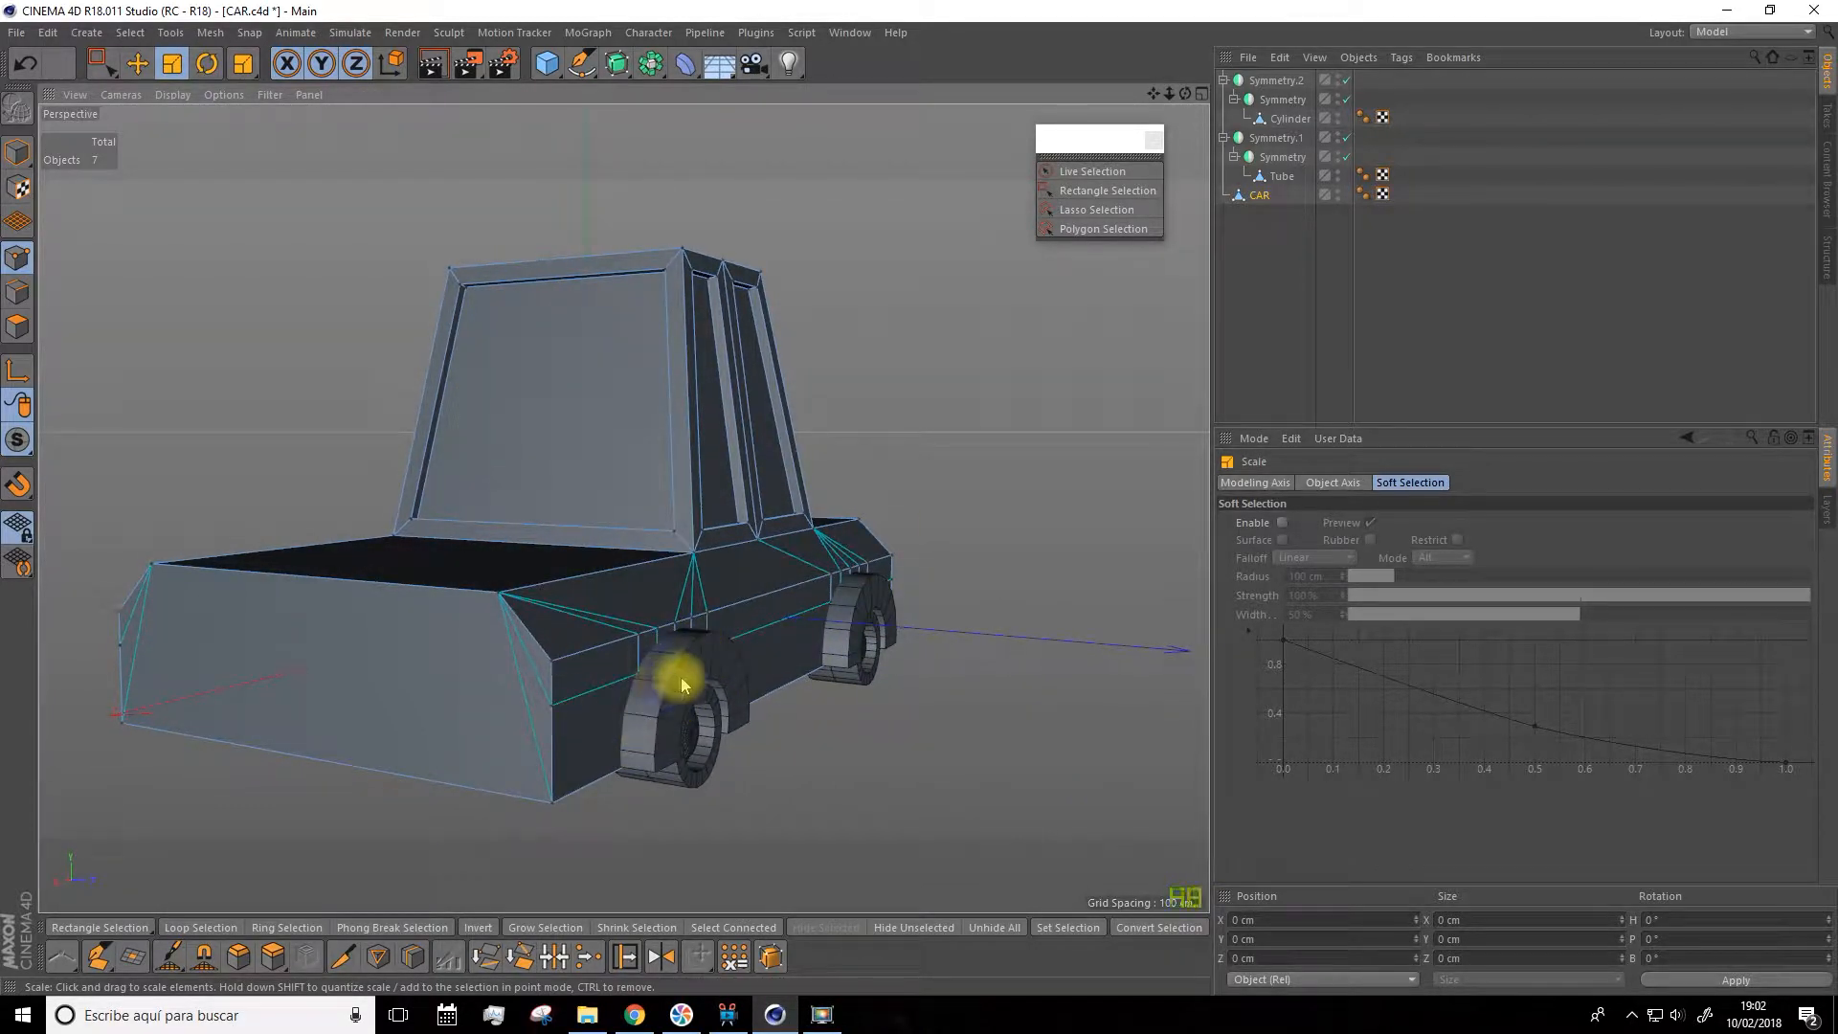
Switch to whole-object editing and move the Tube wheel arch inward along its axis, closer to the car body
{"action": "left_click", "coordinate": [136, 63]}
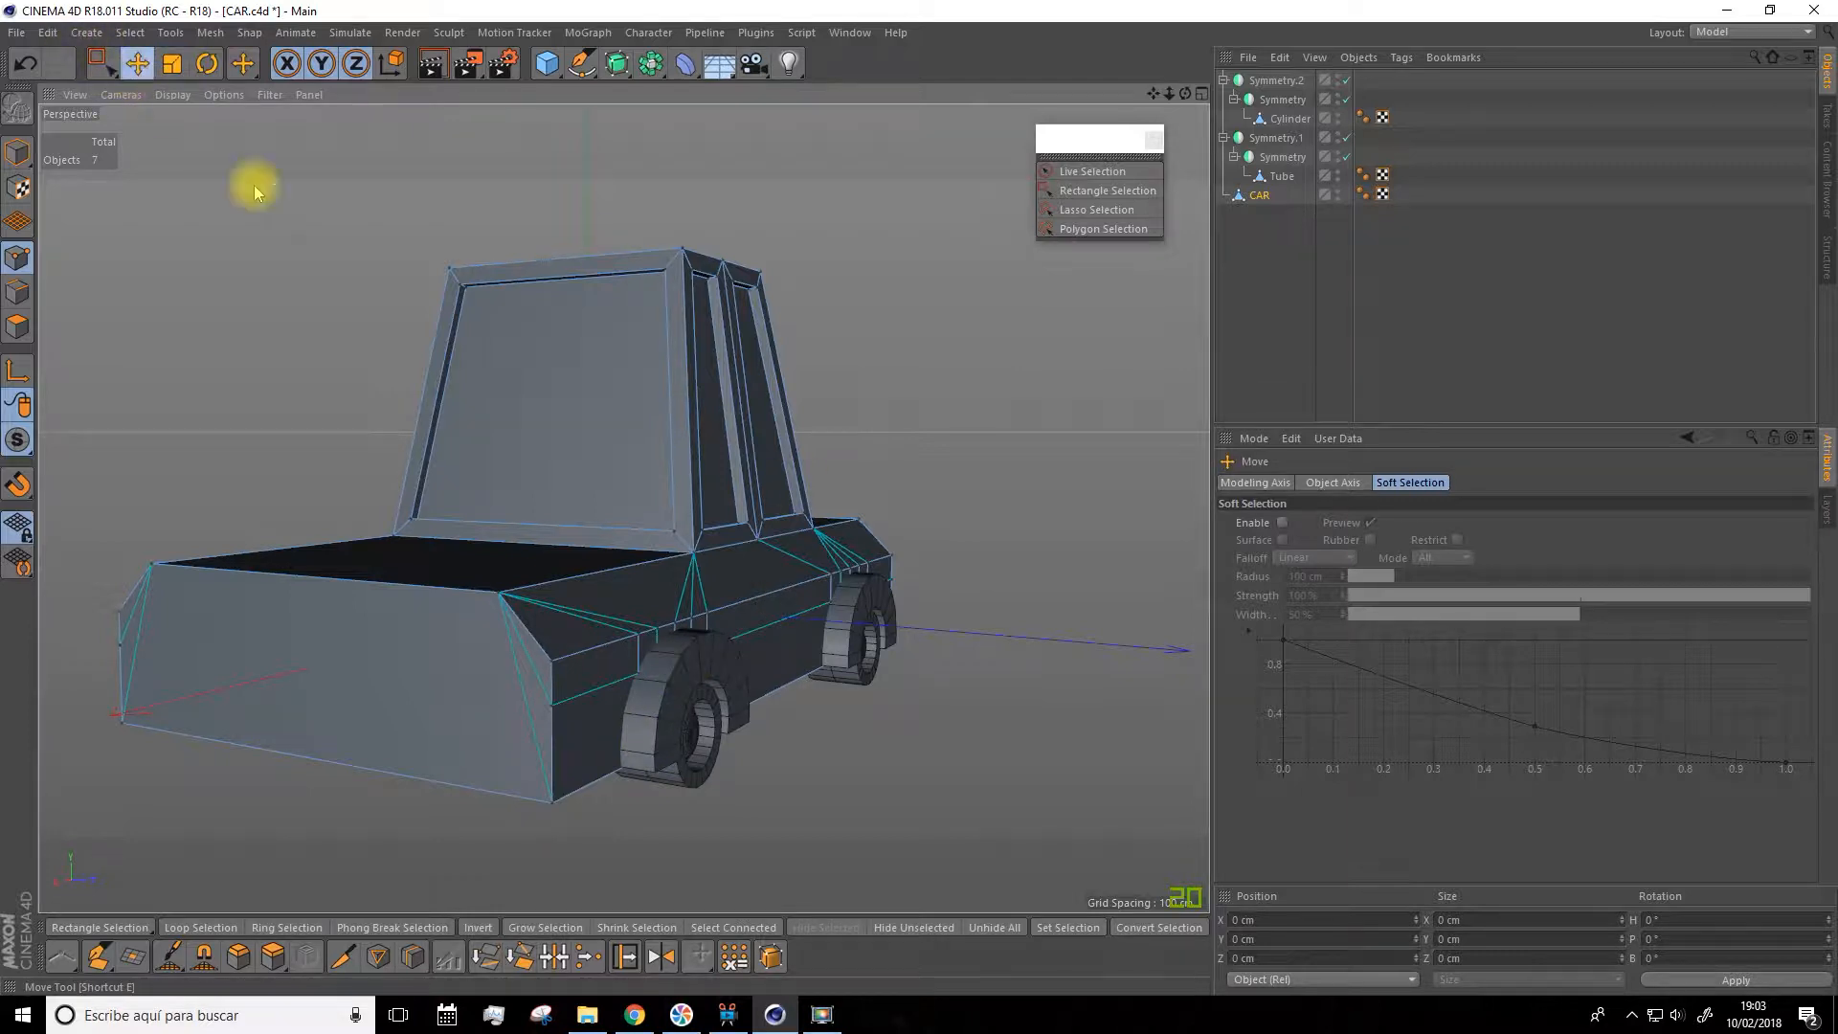
{"action": "left_click", "coordinate": [17, 155]}
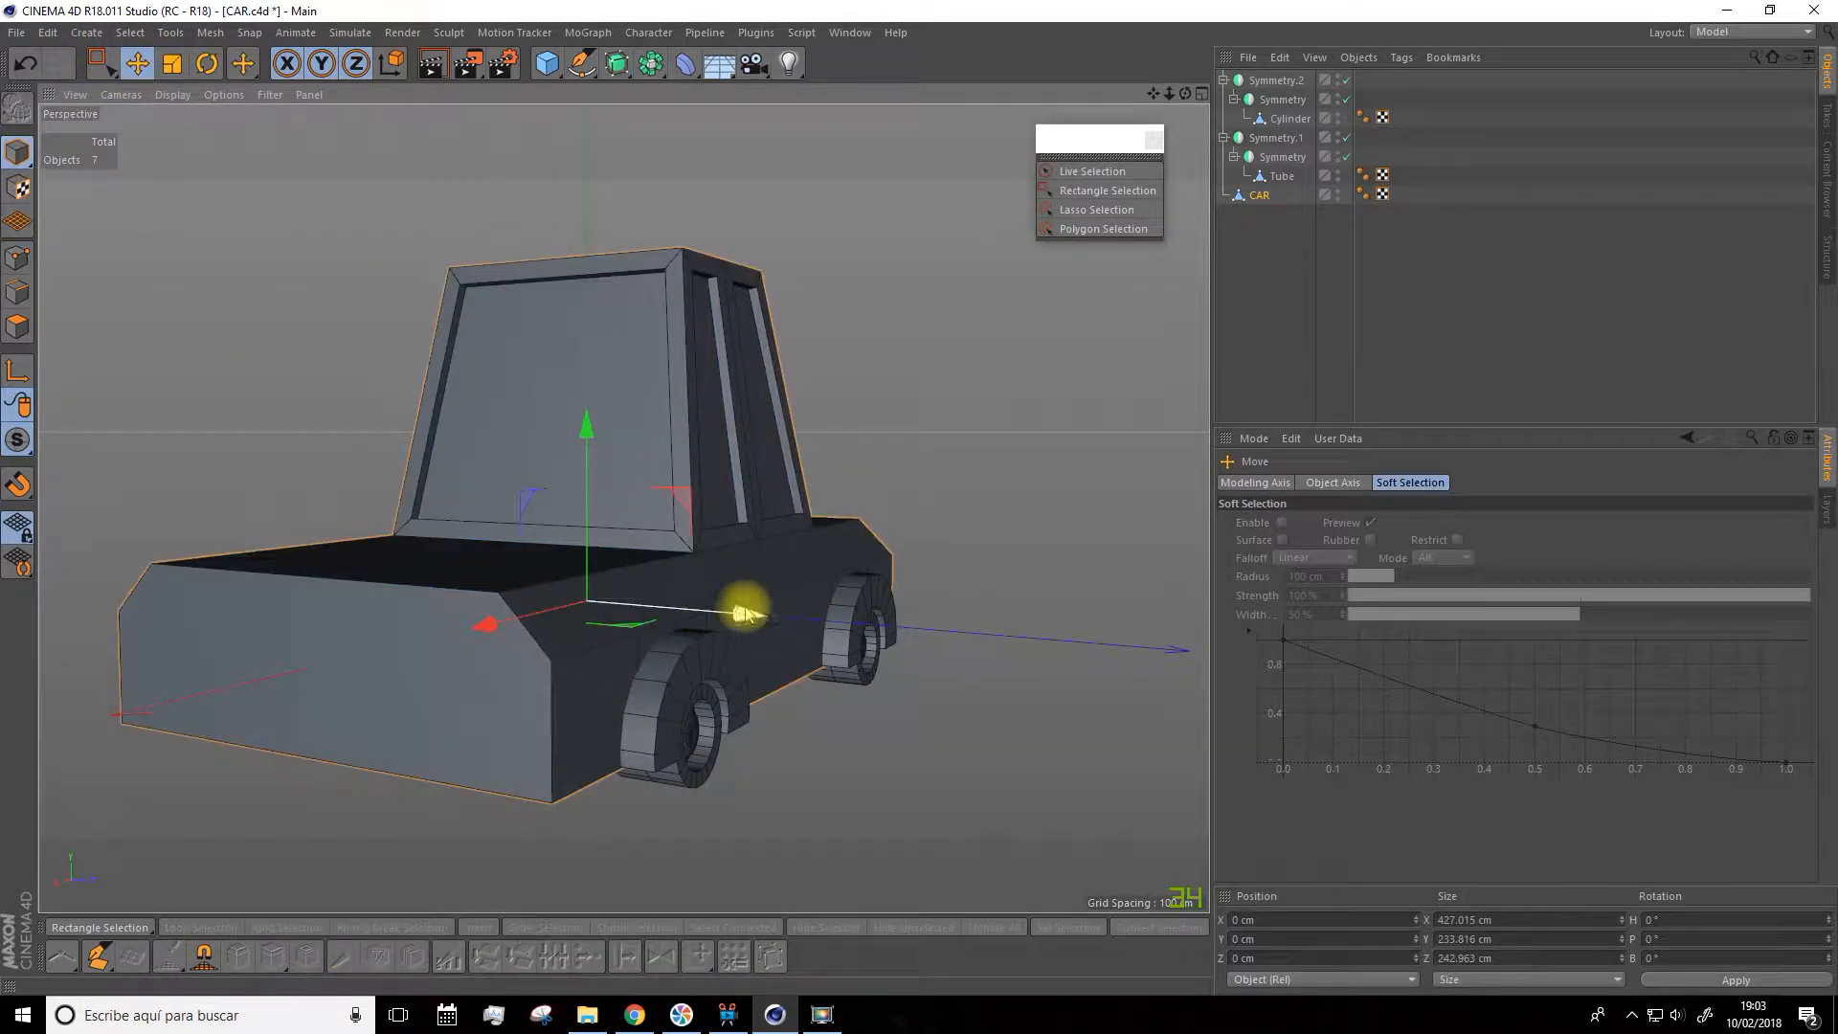
{"action": "left_click", "coordinate": [1281, 175]}
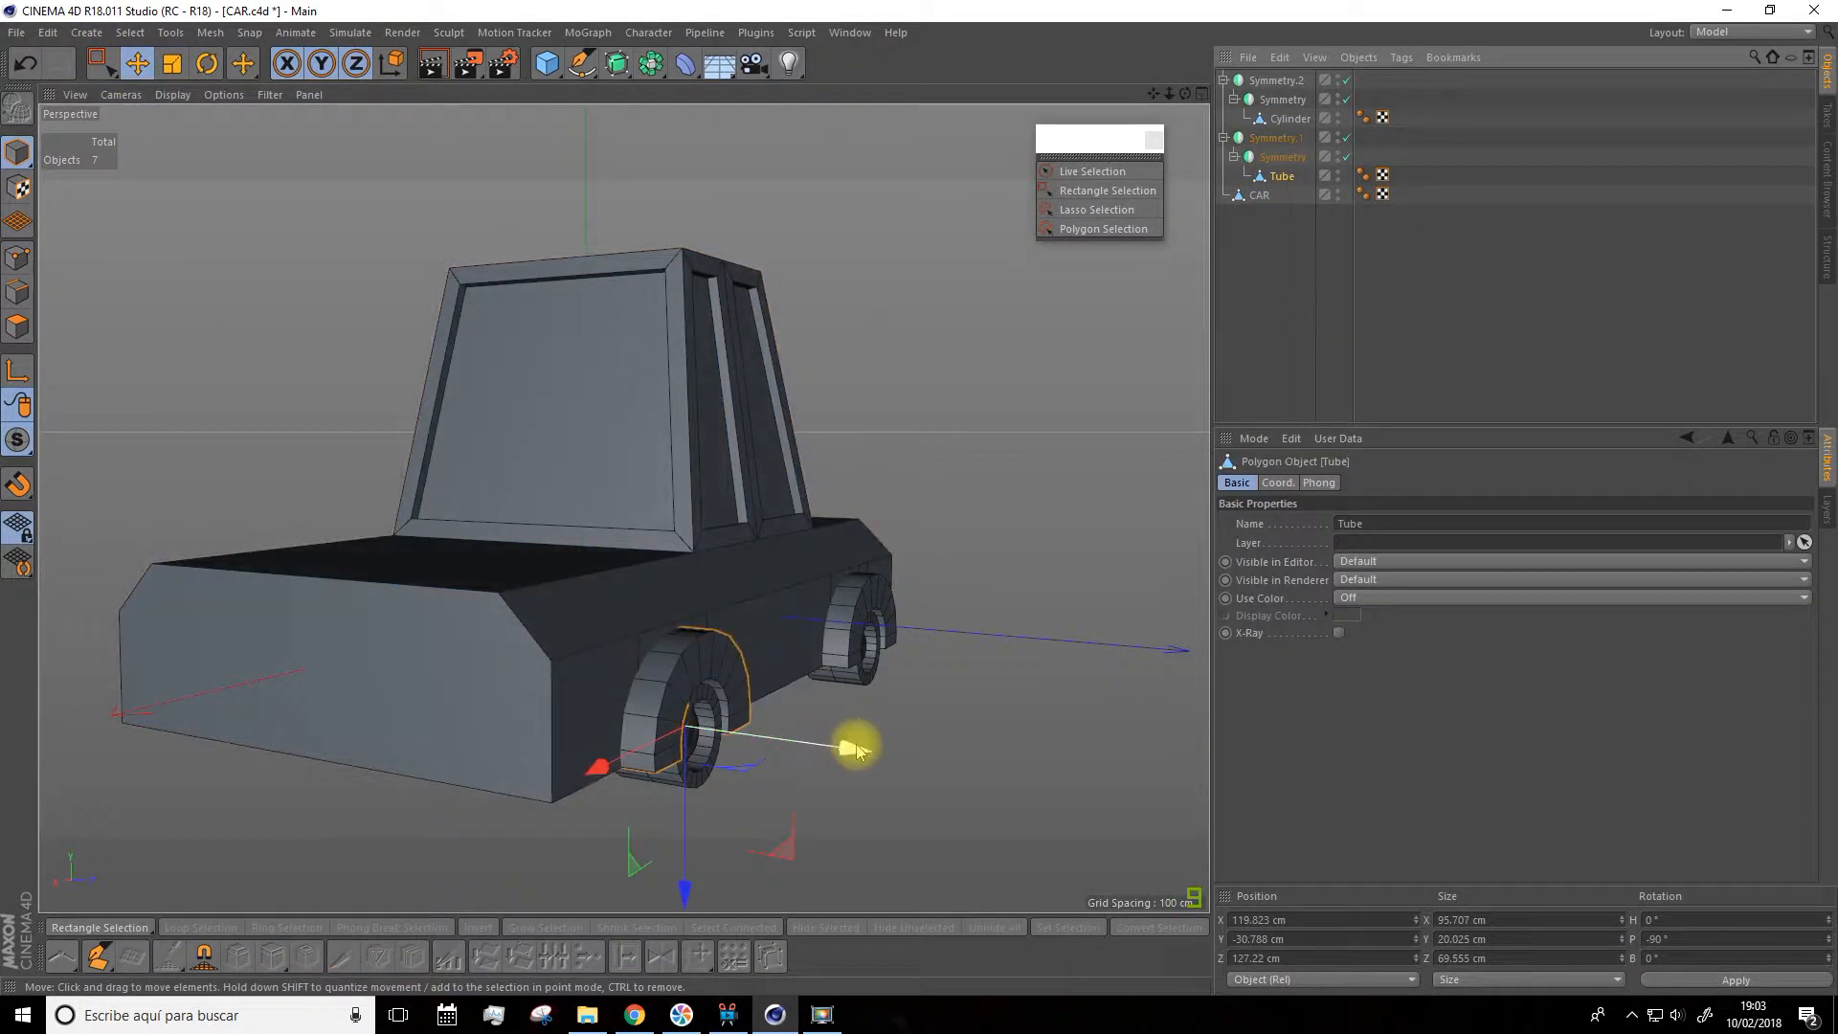
{"action": "left_click_drag", "start_coordinate": [853, 751], "coordinate": [854, 756]}
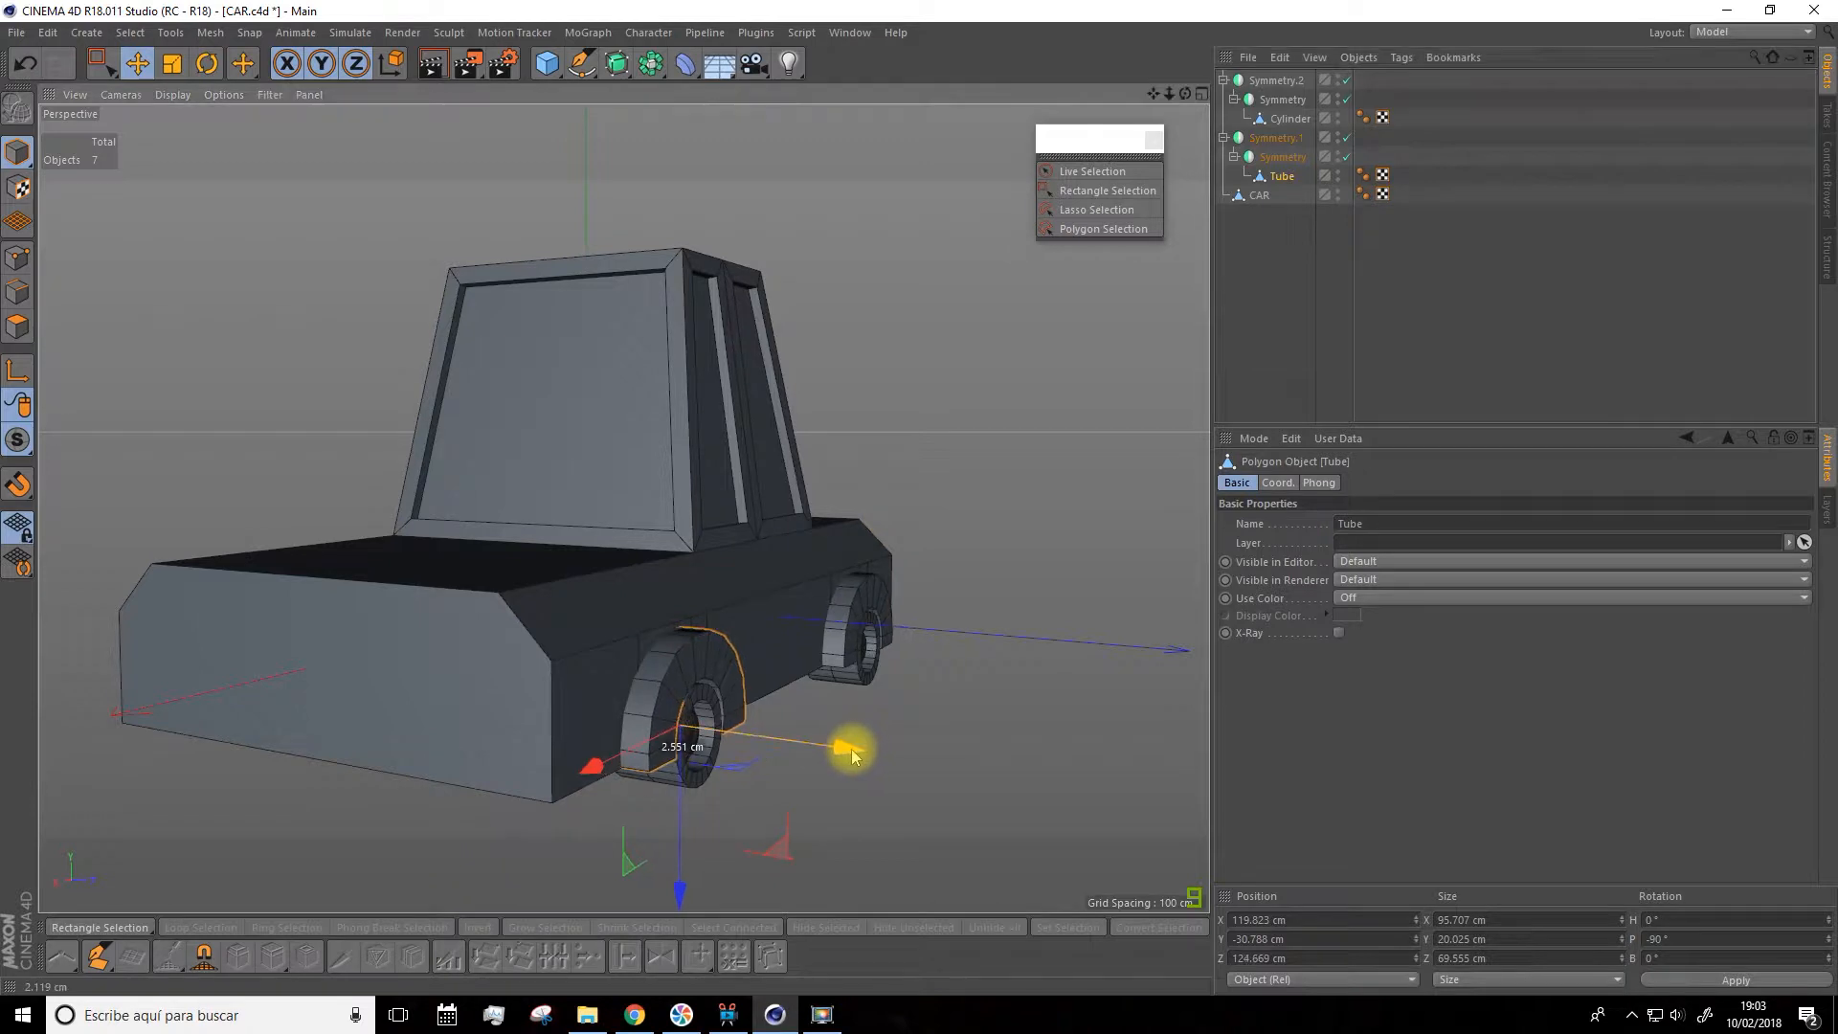
Try to shift the entire Symmetry.2 wheel group about 4.3 cm along negative Z
{"action": "left_click", "coordinate": [686, 780]}
{"action": "left_click_drag", "start_coordinate": [759, 808], "coordinate": [745, 584], "text": "alt"}
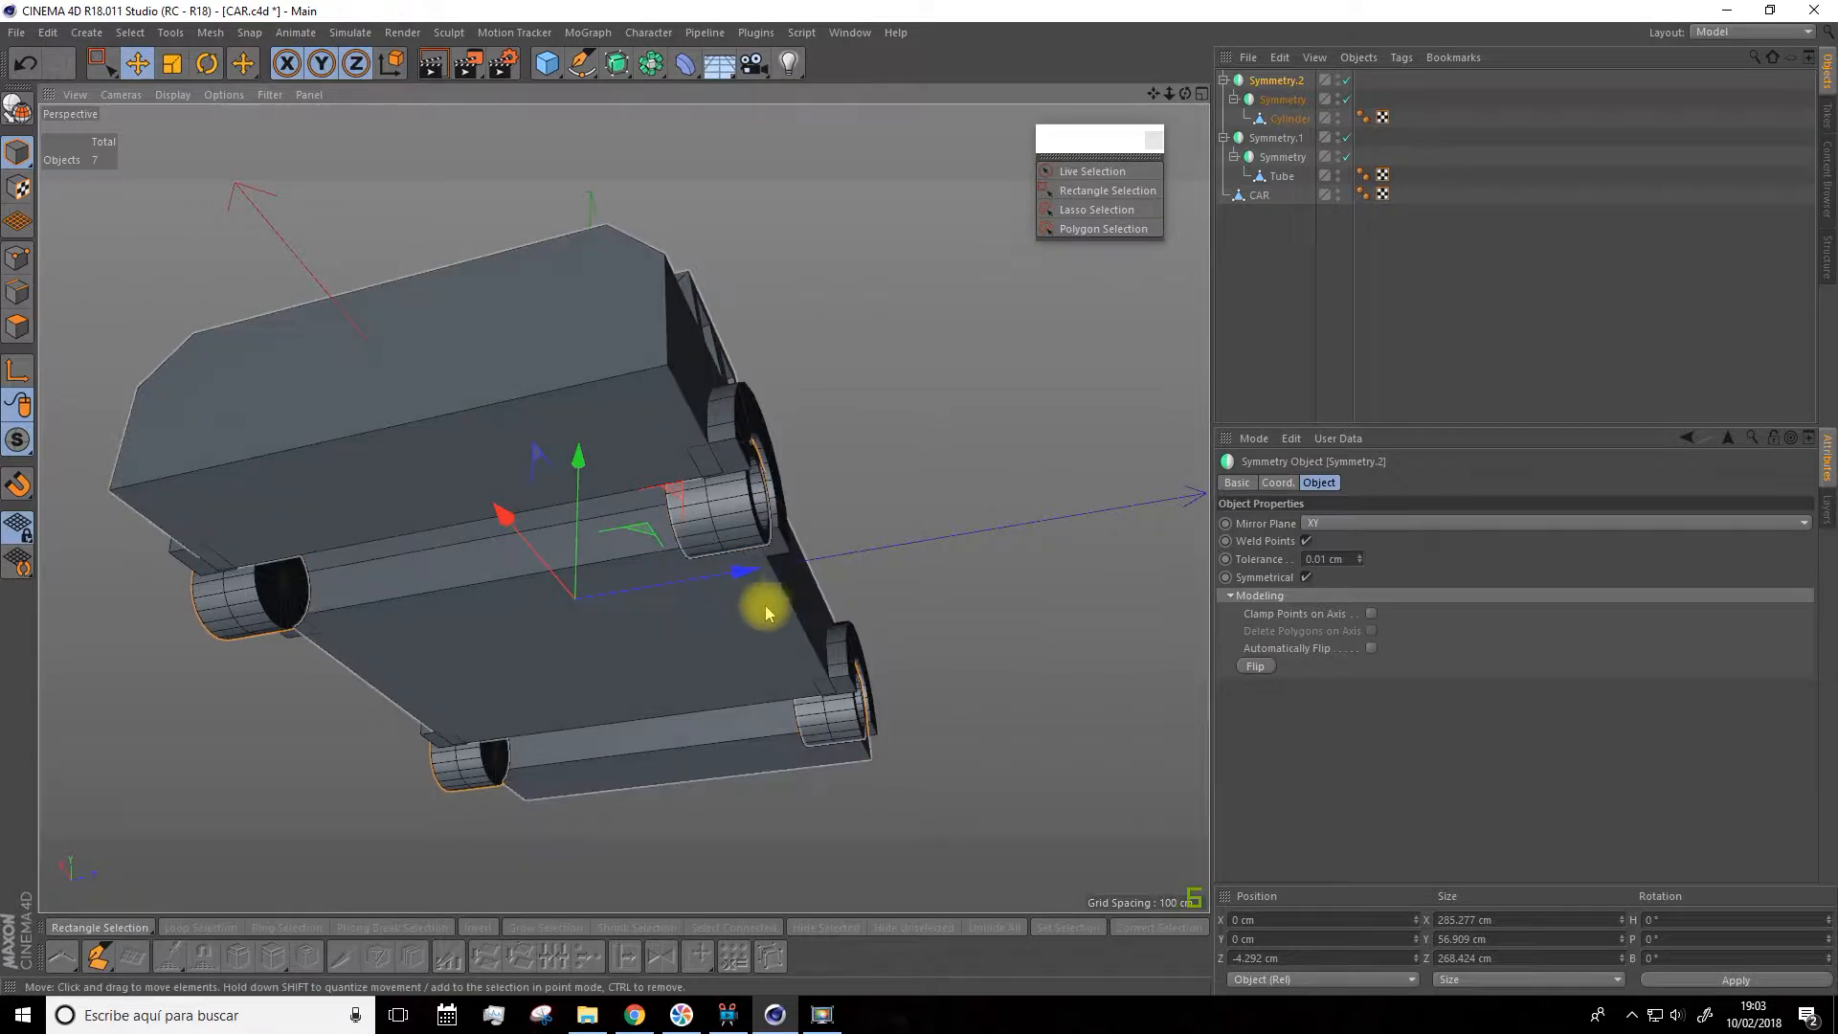
{"action": "key", "text": "ctrl+z"}
Move the Symmetry object nested in Symmetry.2 about 4.5 cm along positive Z to tuck the wheels inward
{"action": "left_click_drag", "start_coordinate": [861, 524], "coordinate": [1152, 148], "text": "alt"}
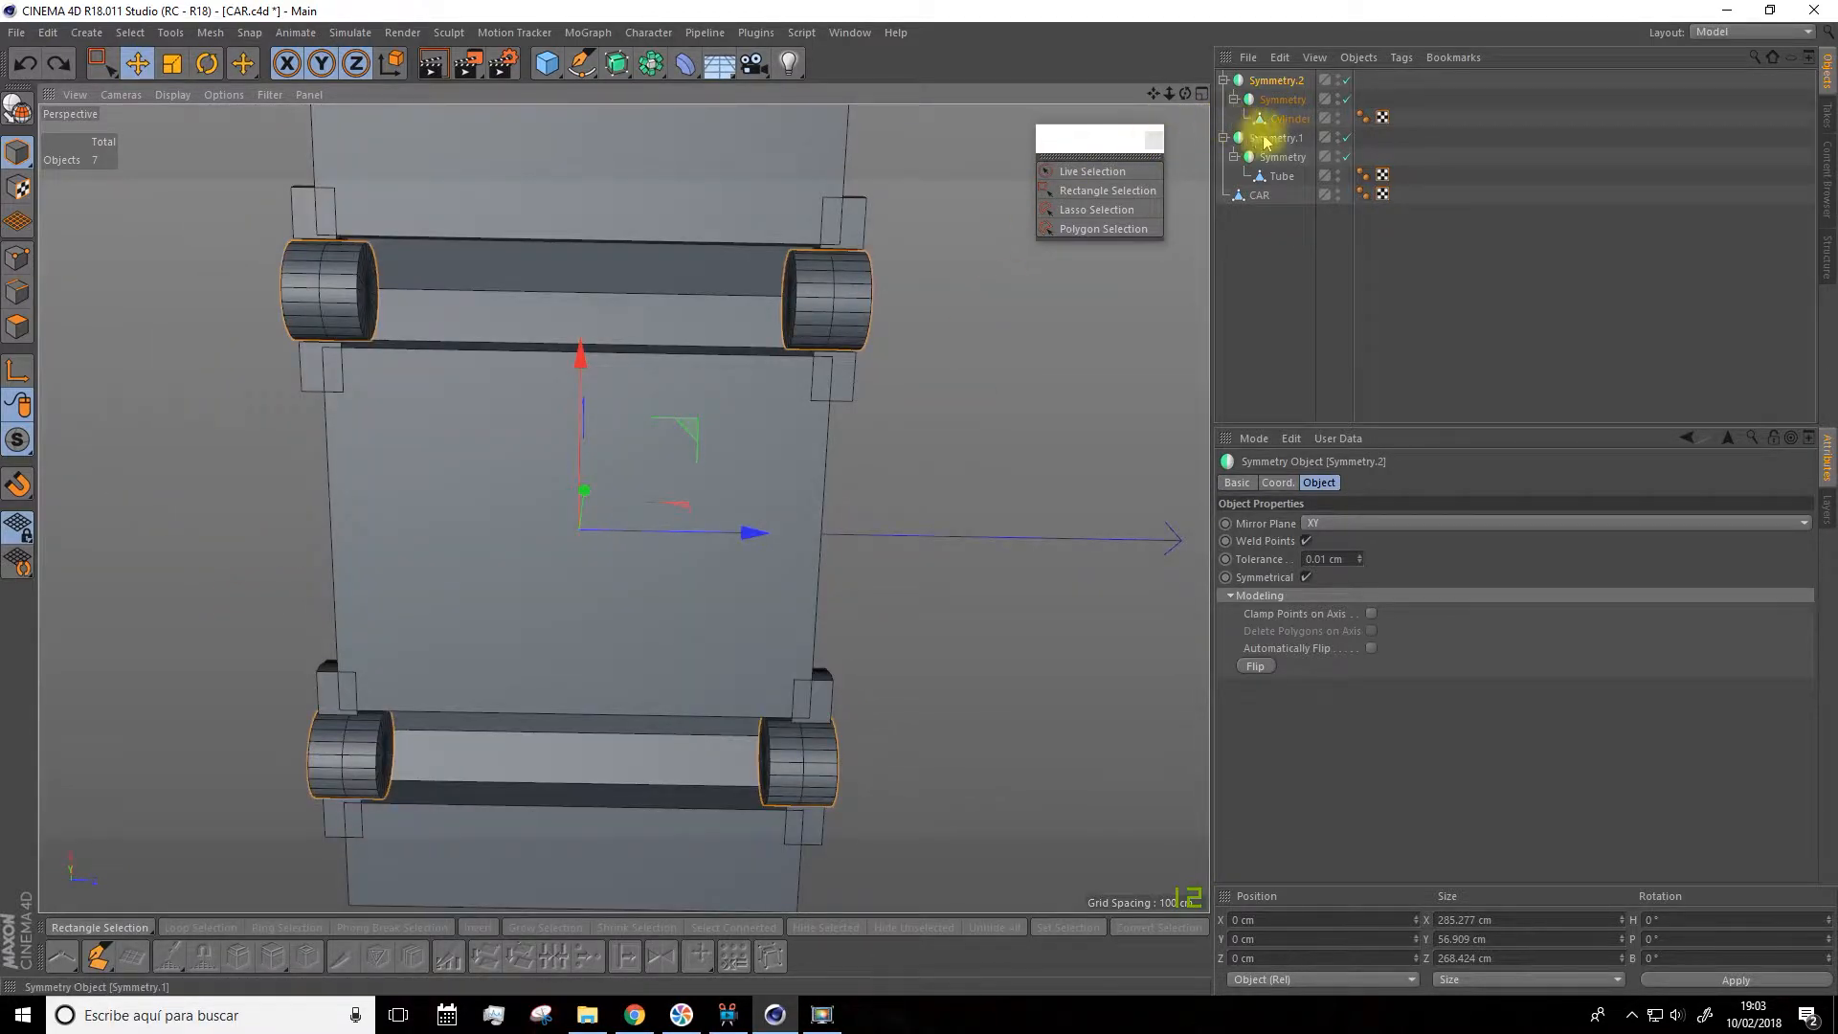
{"action": "left_click", "coordinate": [1292, 120]}
{"action": "left_click", "coordinate": [1283, 99]}
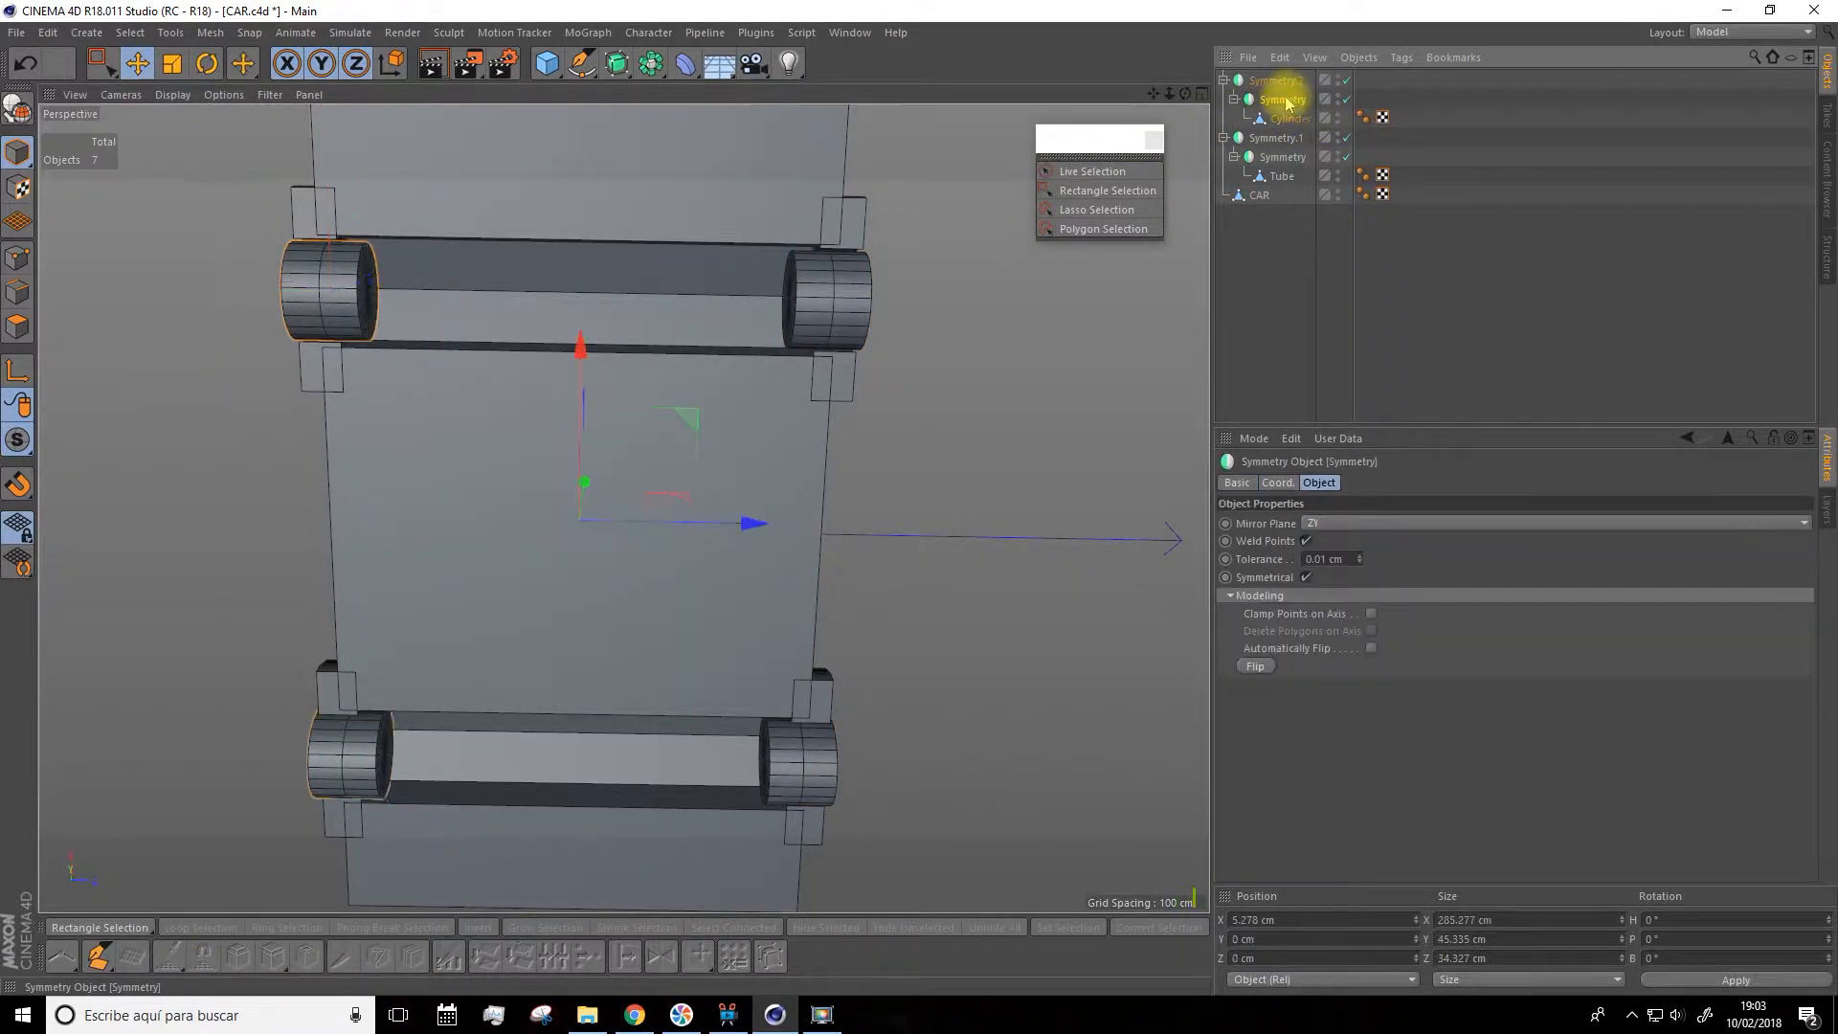
{"action": "left_click_drag", "start_coordinate": [728, 527], "coordinate": [751, 533]}
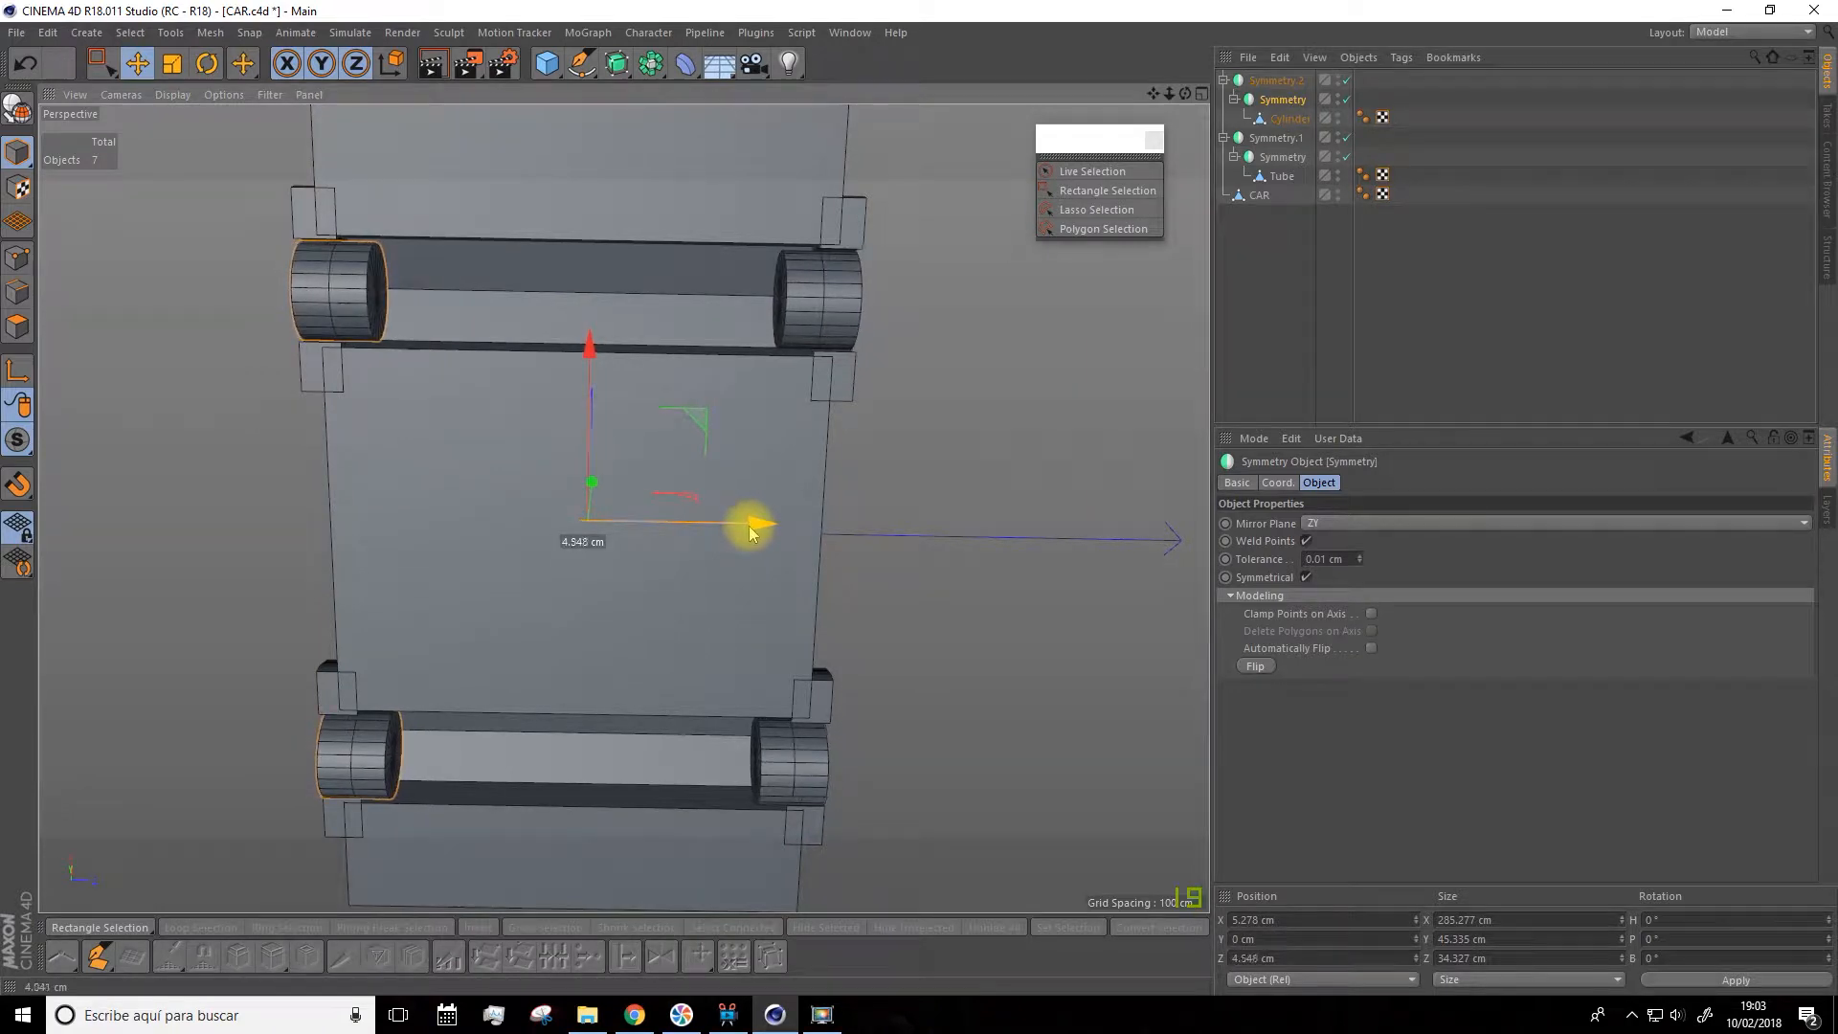
Try to shift the entire Symmetry.1 wheel-arch group about 2 cm along negative Z
{"action": "left_click", "coordinate": [860, 224]}
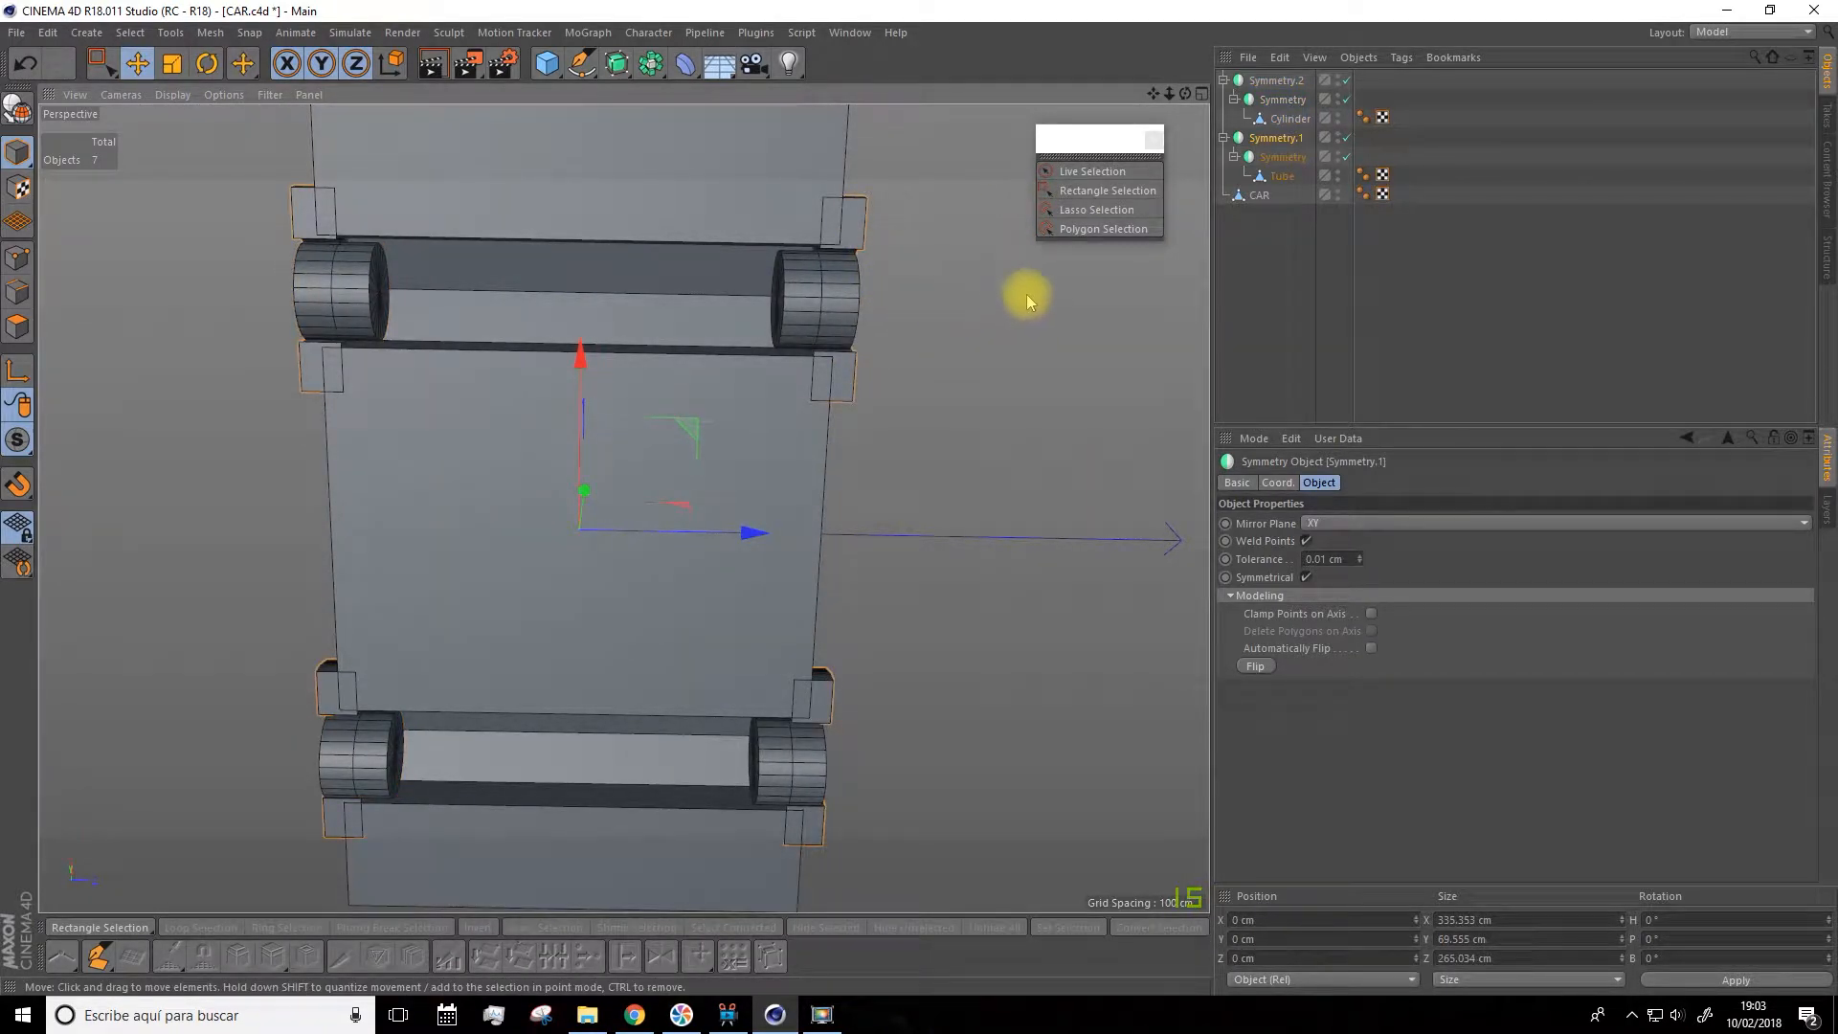
{"action": "left_click_drag", "start_coordinate": [743, 529], "coordinate": [738, 537]}
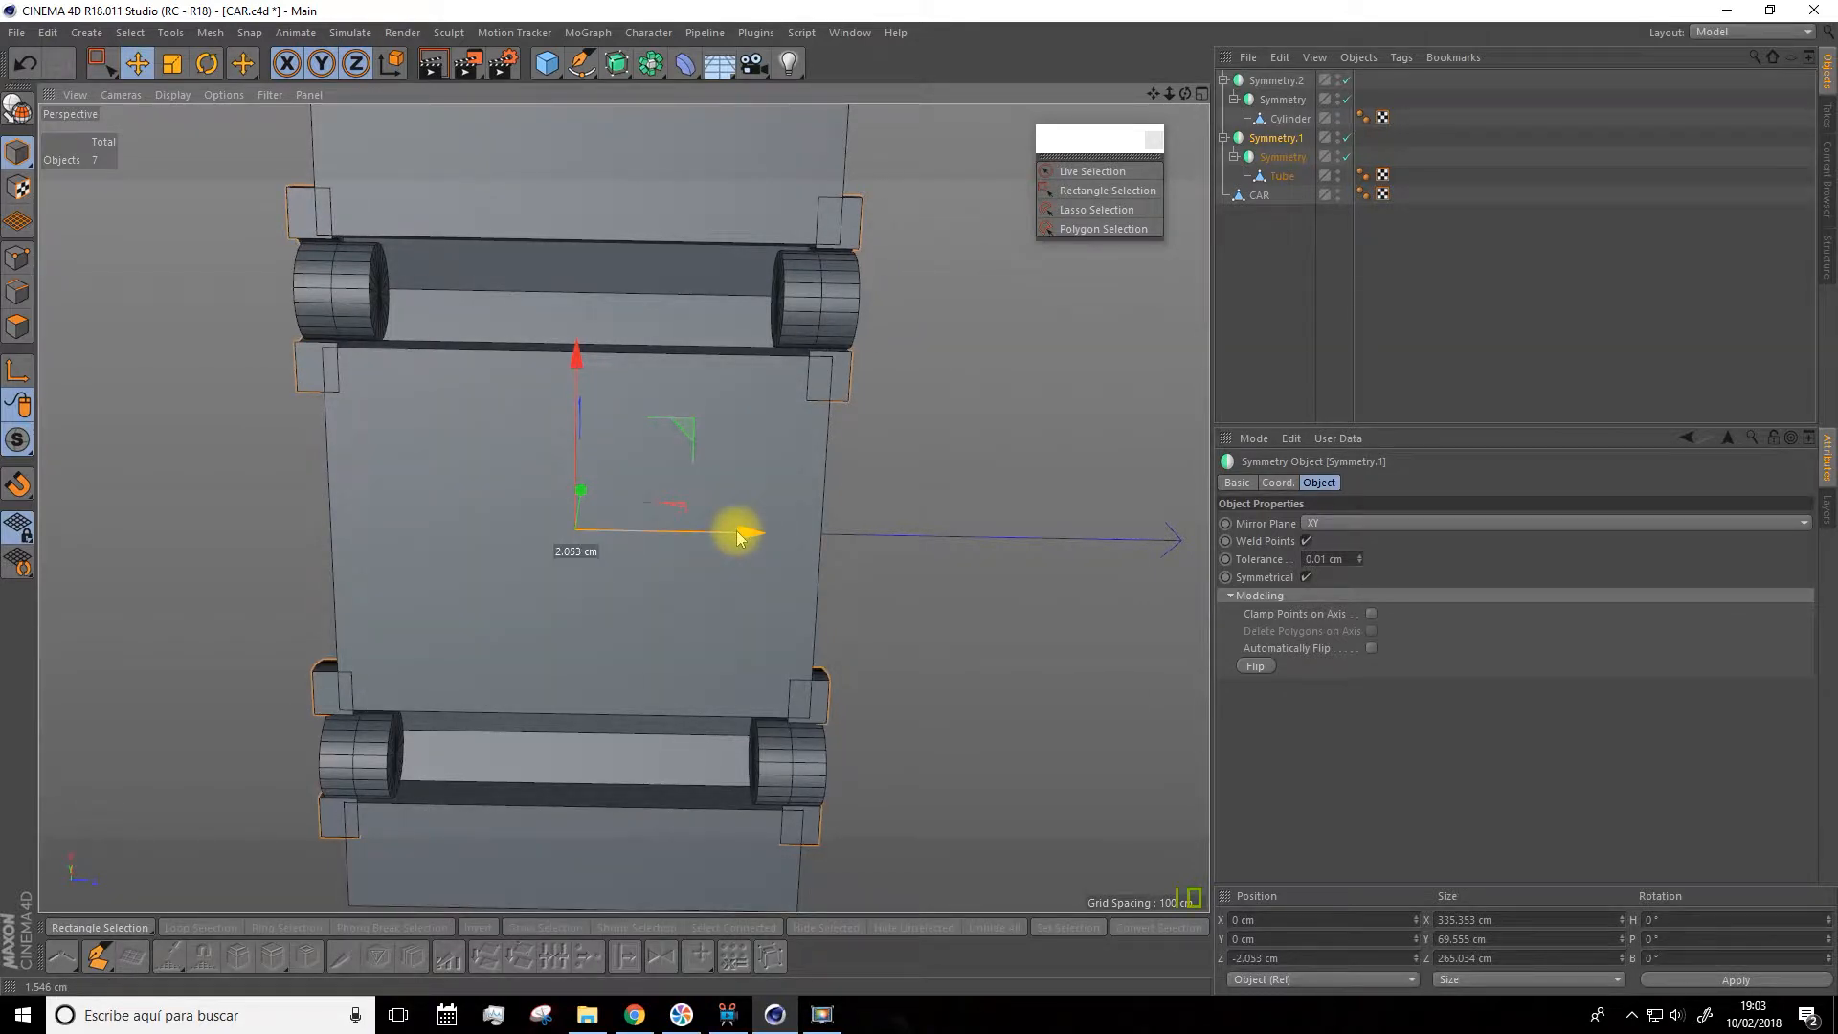
{"action": "key", "text": "ctrl+z"}
Move the Symmetry object nested in Symmetry.1 about 1 cm along negative Z to adjust the wheel arches
{"action": "left_click", "coordinate": [1281, 157]}
{"action": "left_click_drag", "start_coordinate": [739, 523], "coordinate": [749, 537]}
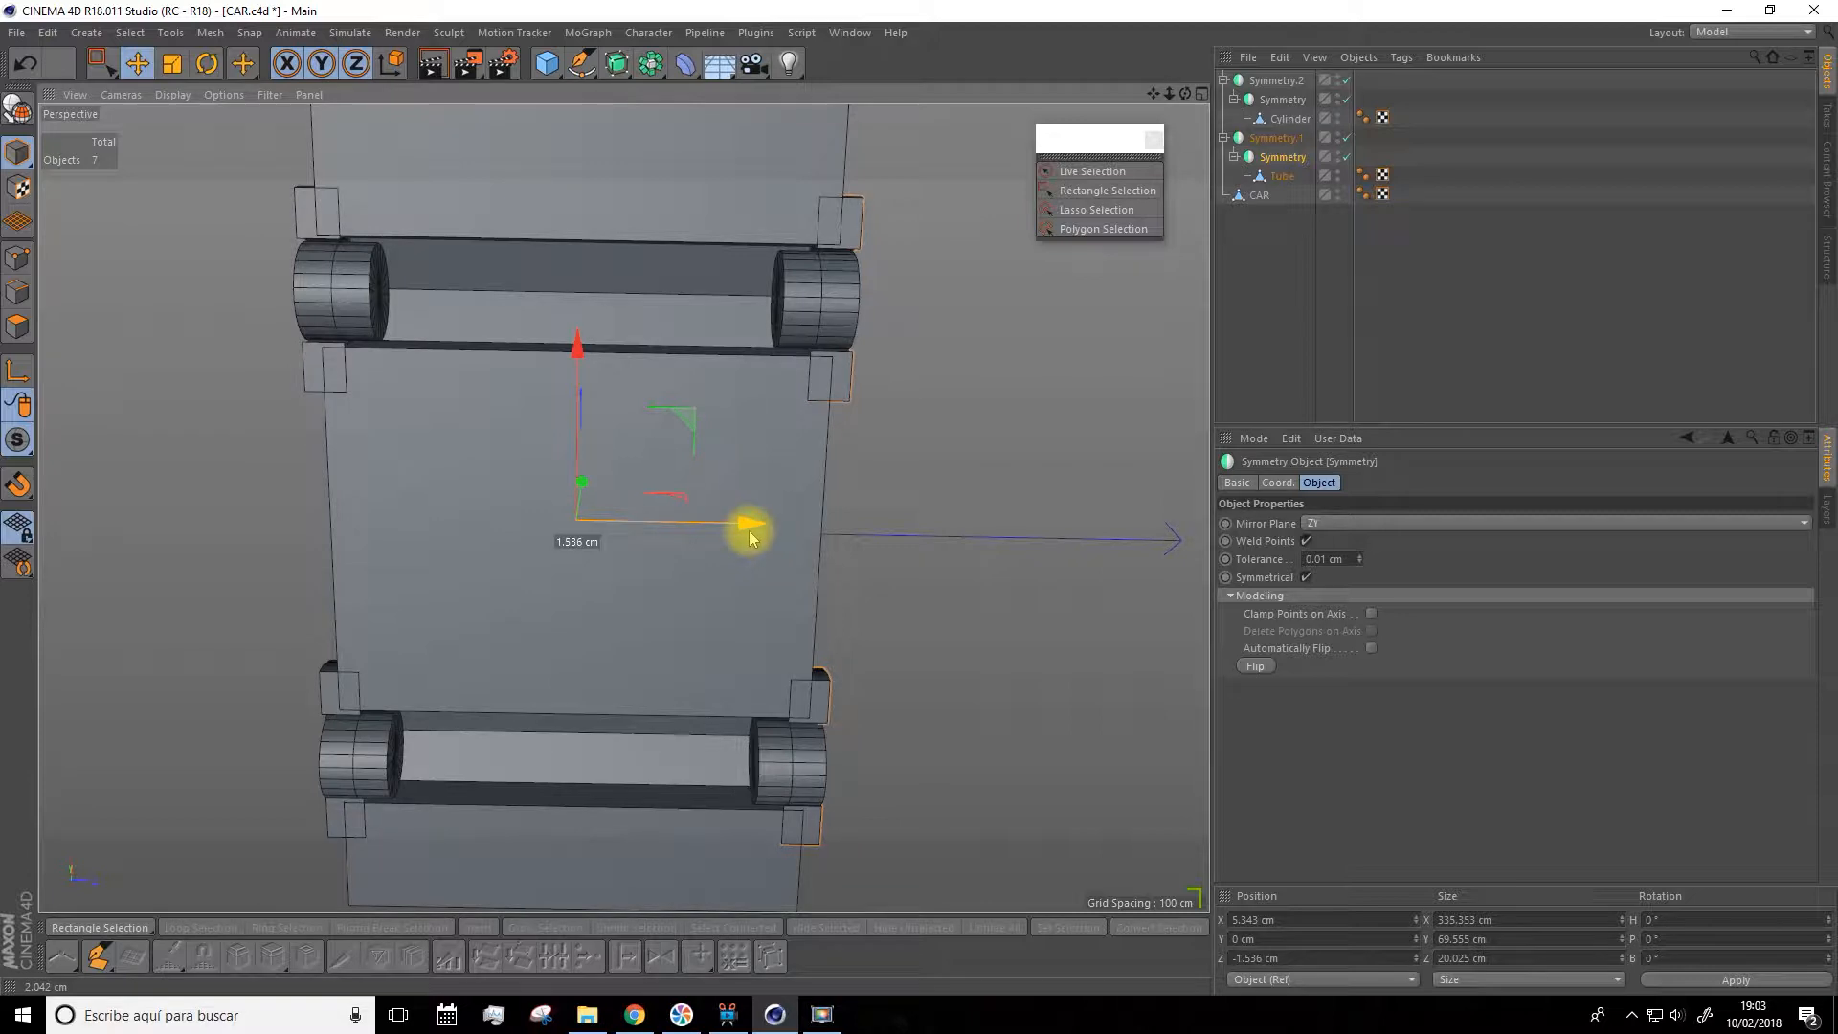
{"action": "left_click_drag", "start_coordinate": [751, 539], "coordinate": [993, 681], "text": "alt"}
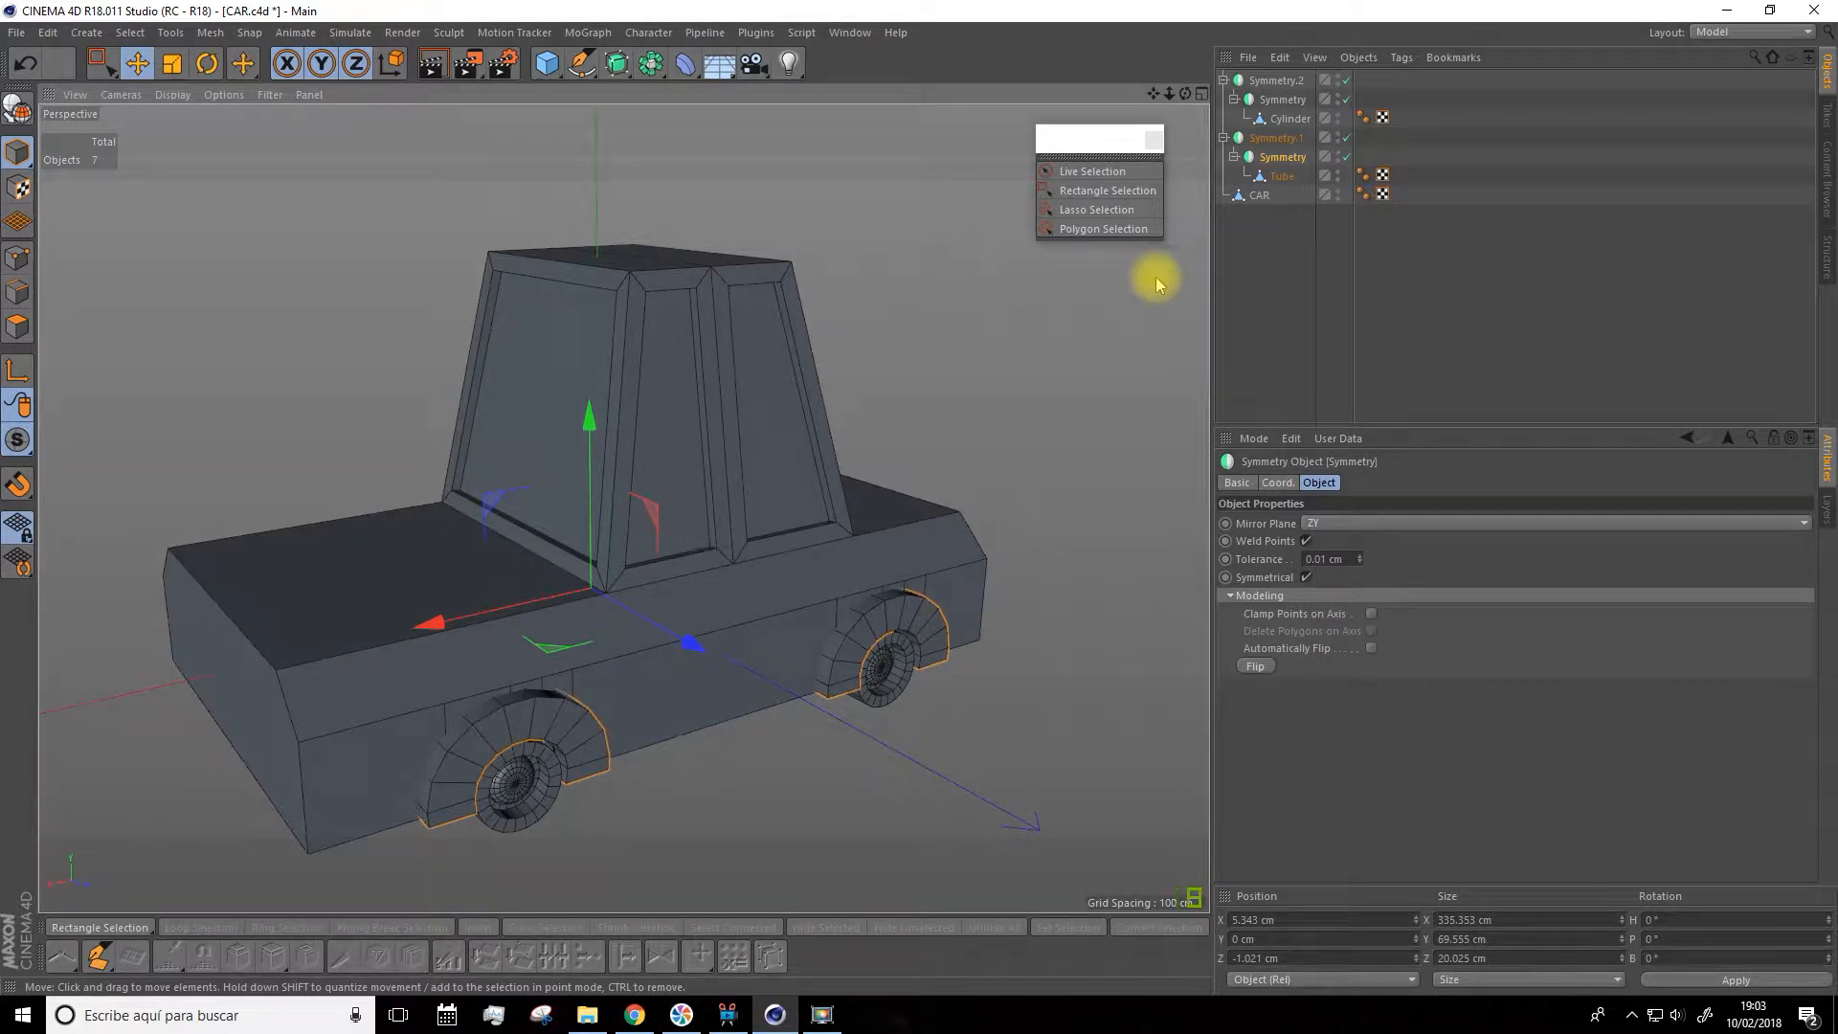
In the front view, live-select the CAR points of the positive-X cabin pillar and its window, and move them outward along X
{"action": "left_click", "coordinate": [1260, 196]}
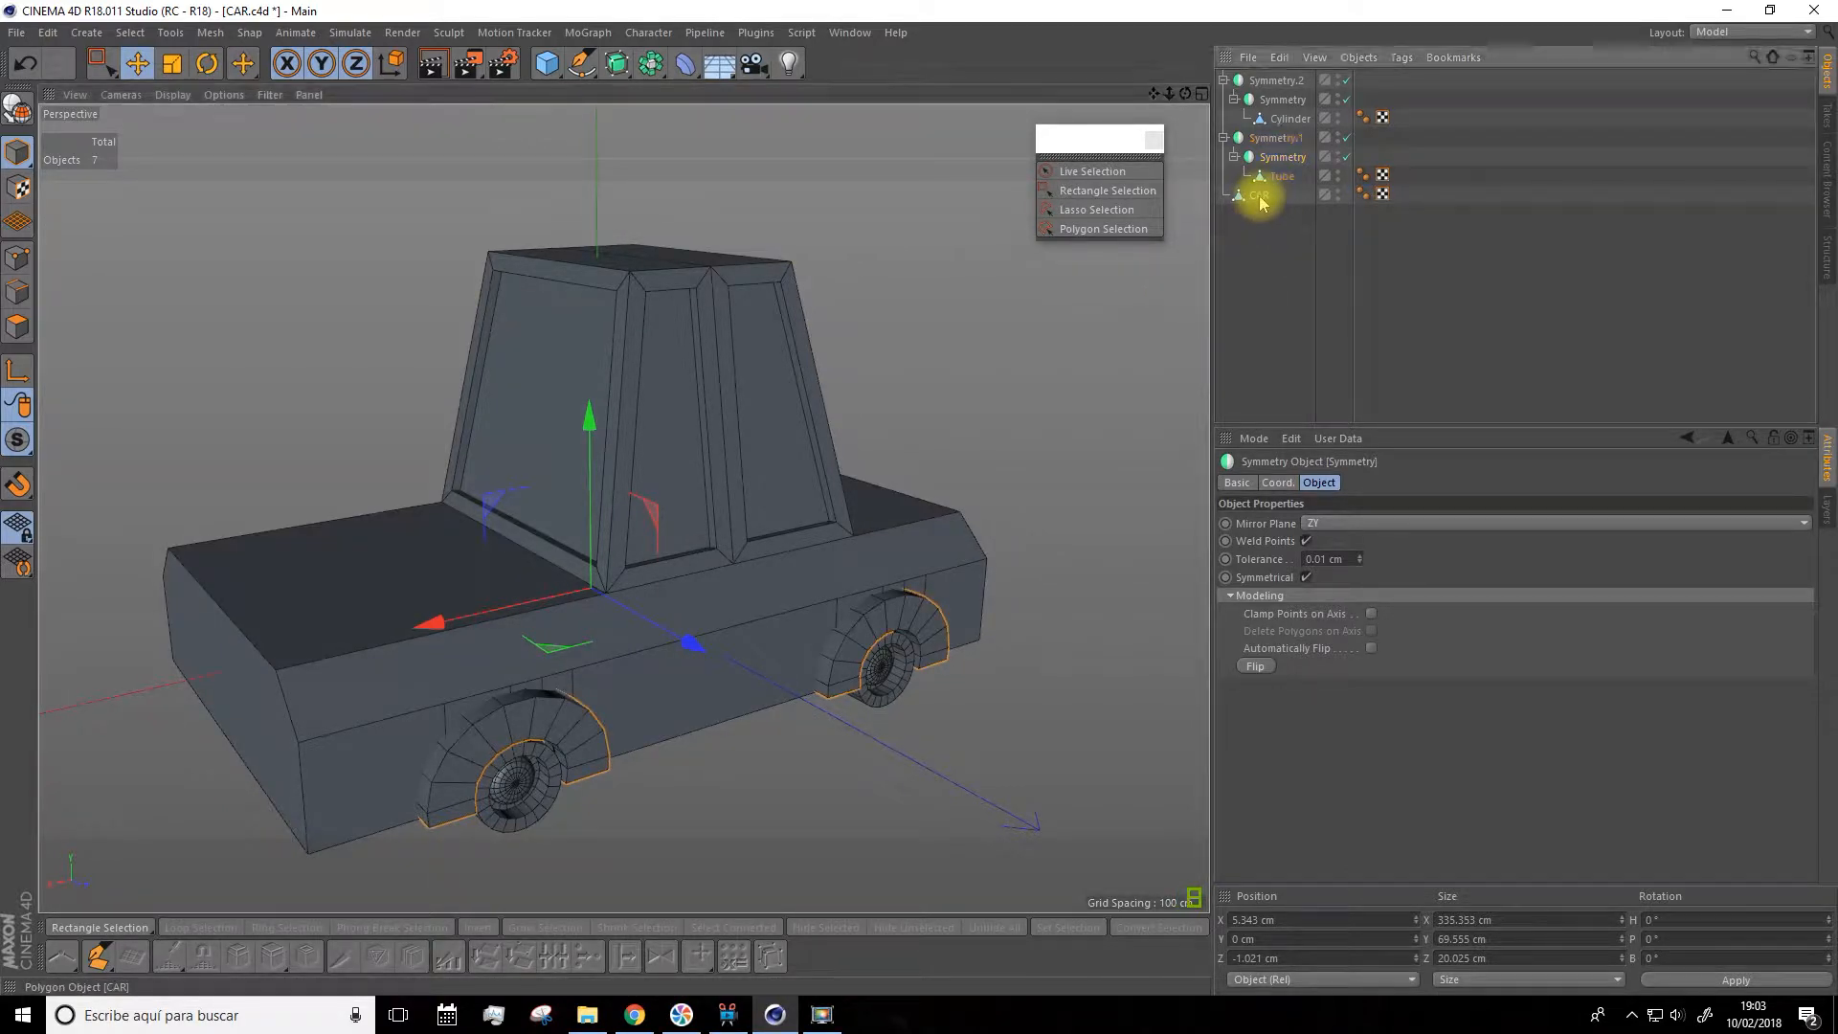
{"action": "left_click", "coordinate": [14, 261]}
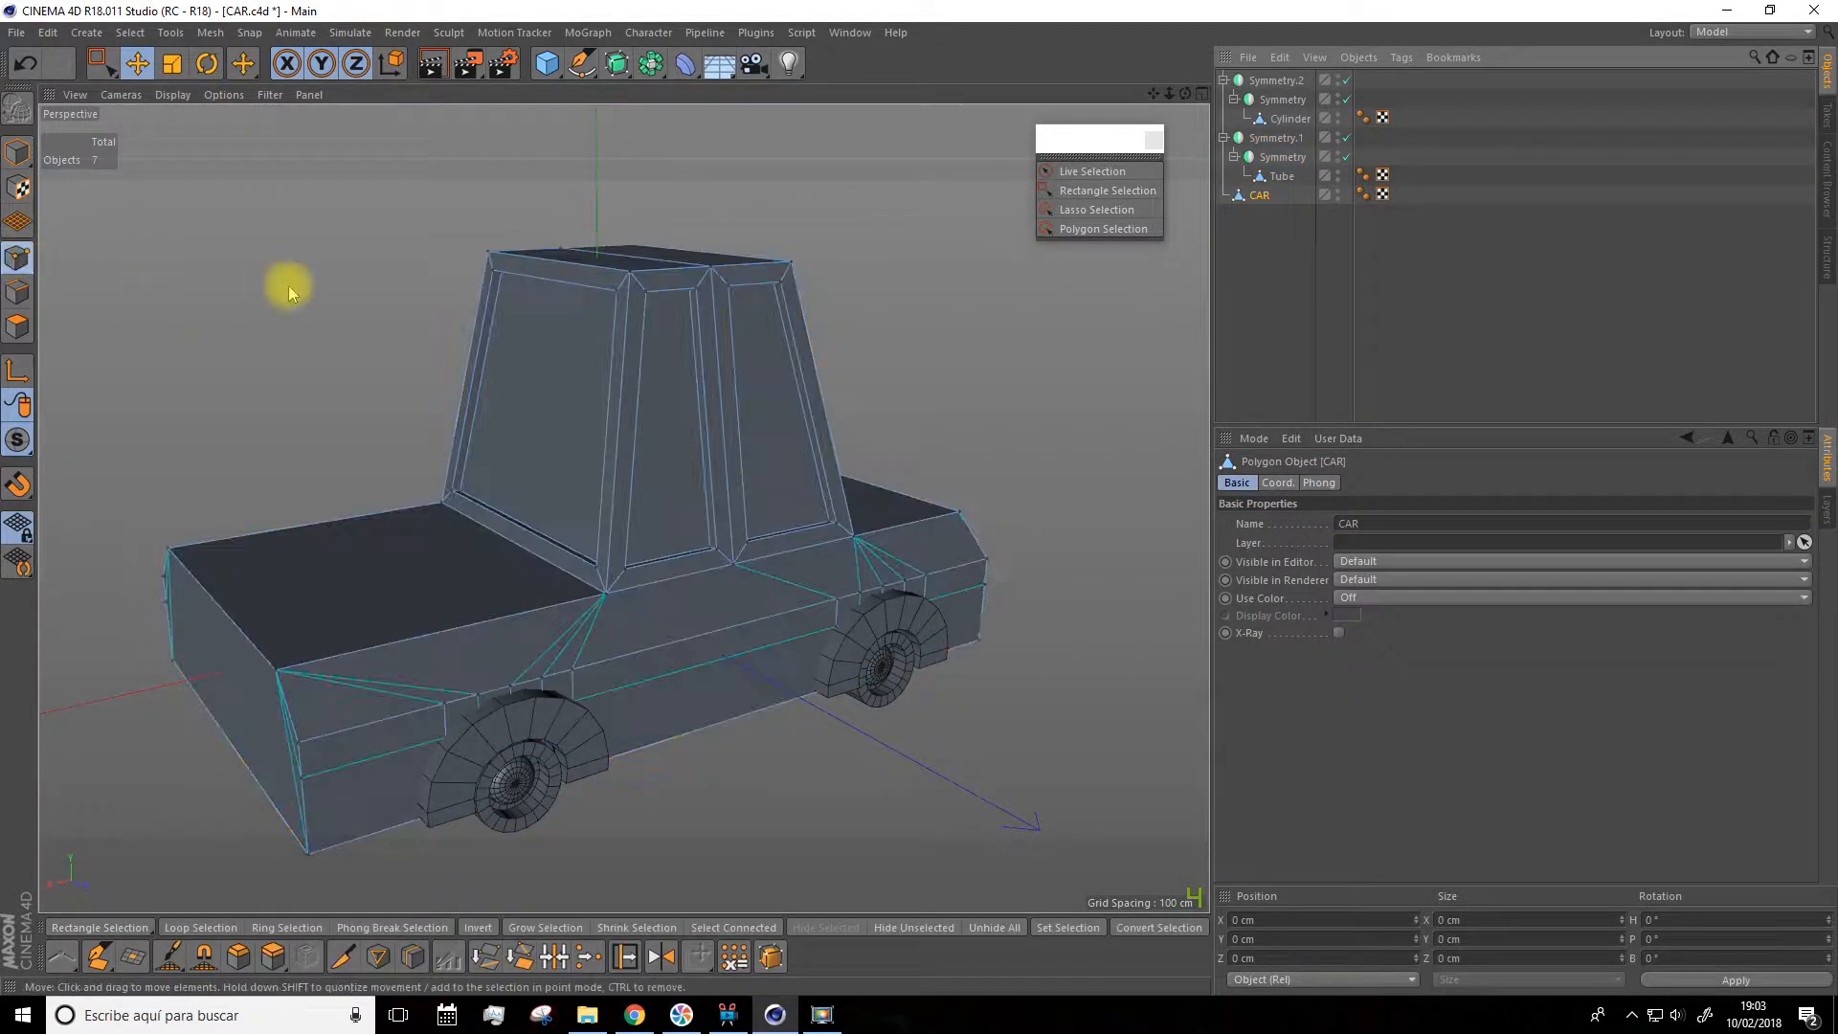
{"action": "left_click", "coordinate": [1203, 94]}
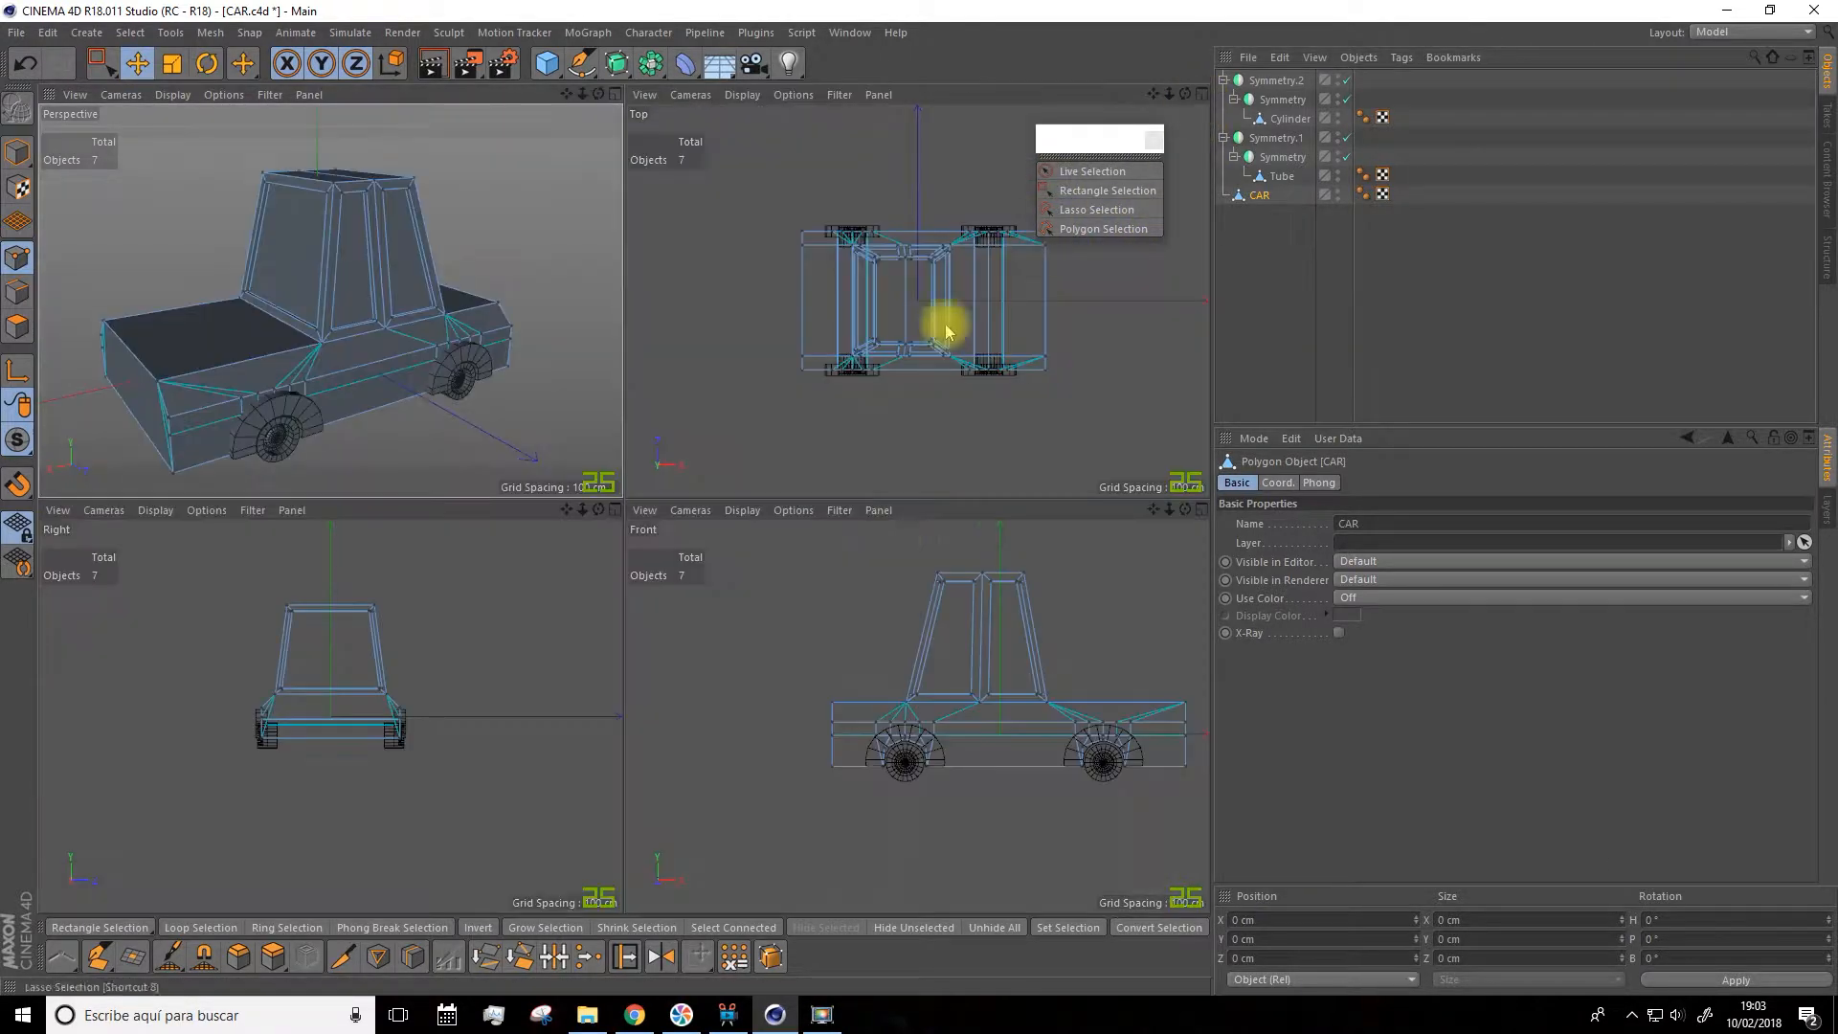
{"action": "left_click", "coordinate": [1197, 507]}
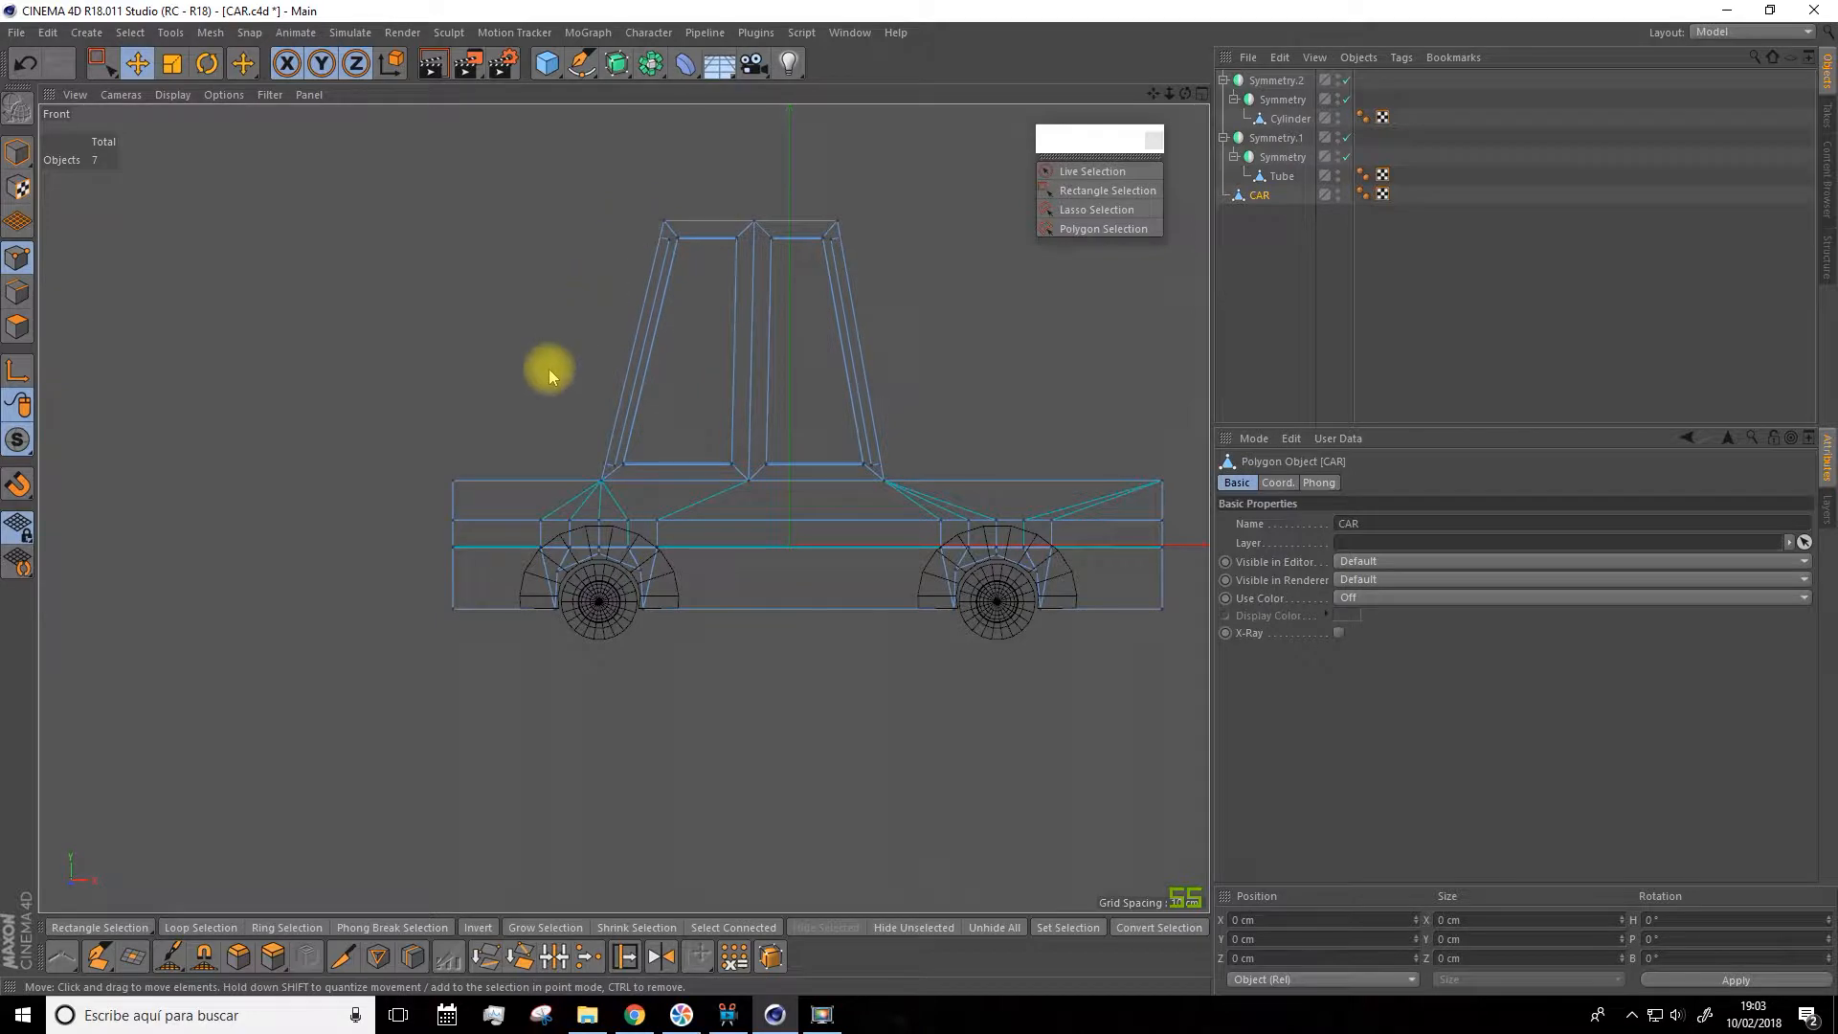
{"action": "left_click", "coordinate": [102, 64]}
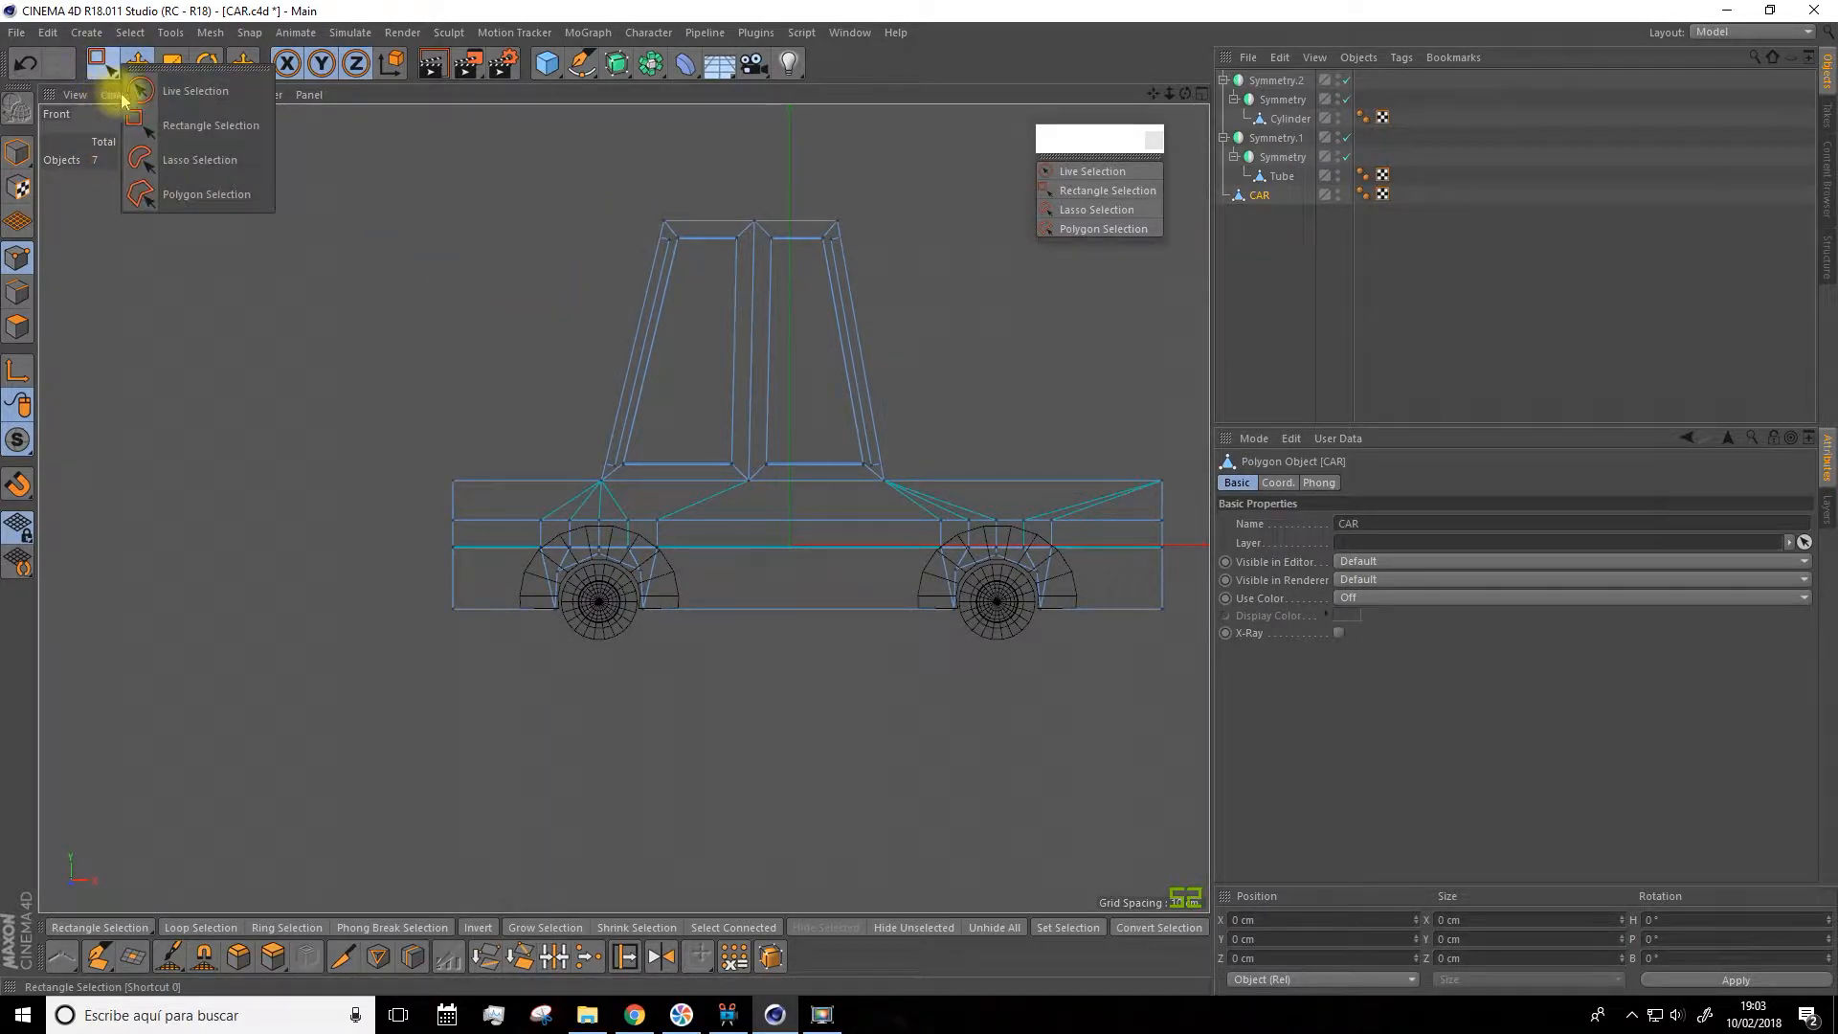
{"action": "left_click", "coordinate": [195, 90]}
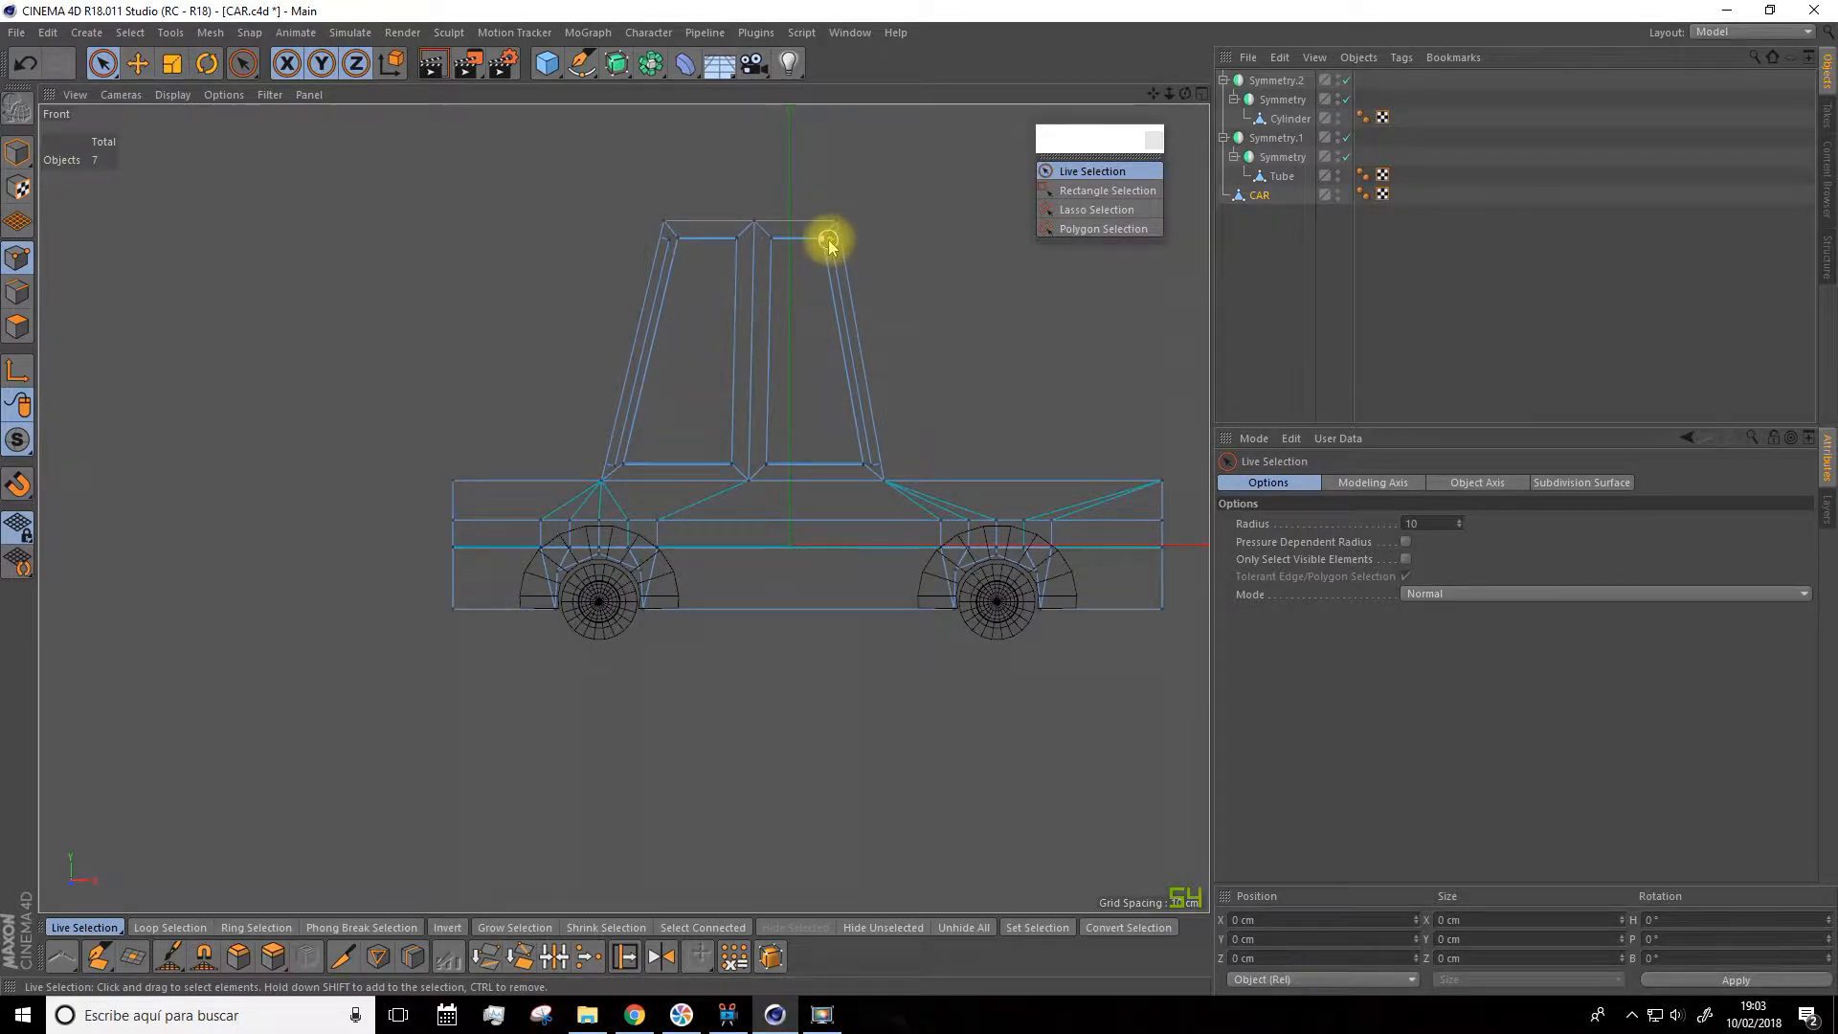
{"action": "mouse_move", "coordinate": [833, 235]}
{"action": "left_mouse_down"}
{"action": "mouse_move", "coordinate": [895, 409]}
{"action": "mouse_move", "coordinate": [884, 484]}
{"action": "left_mouse_up"}
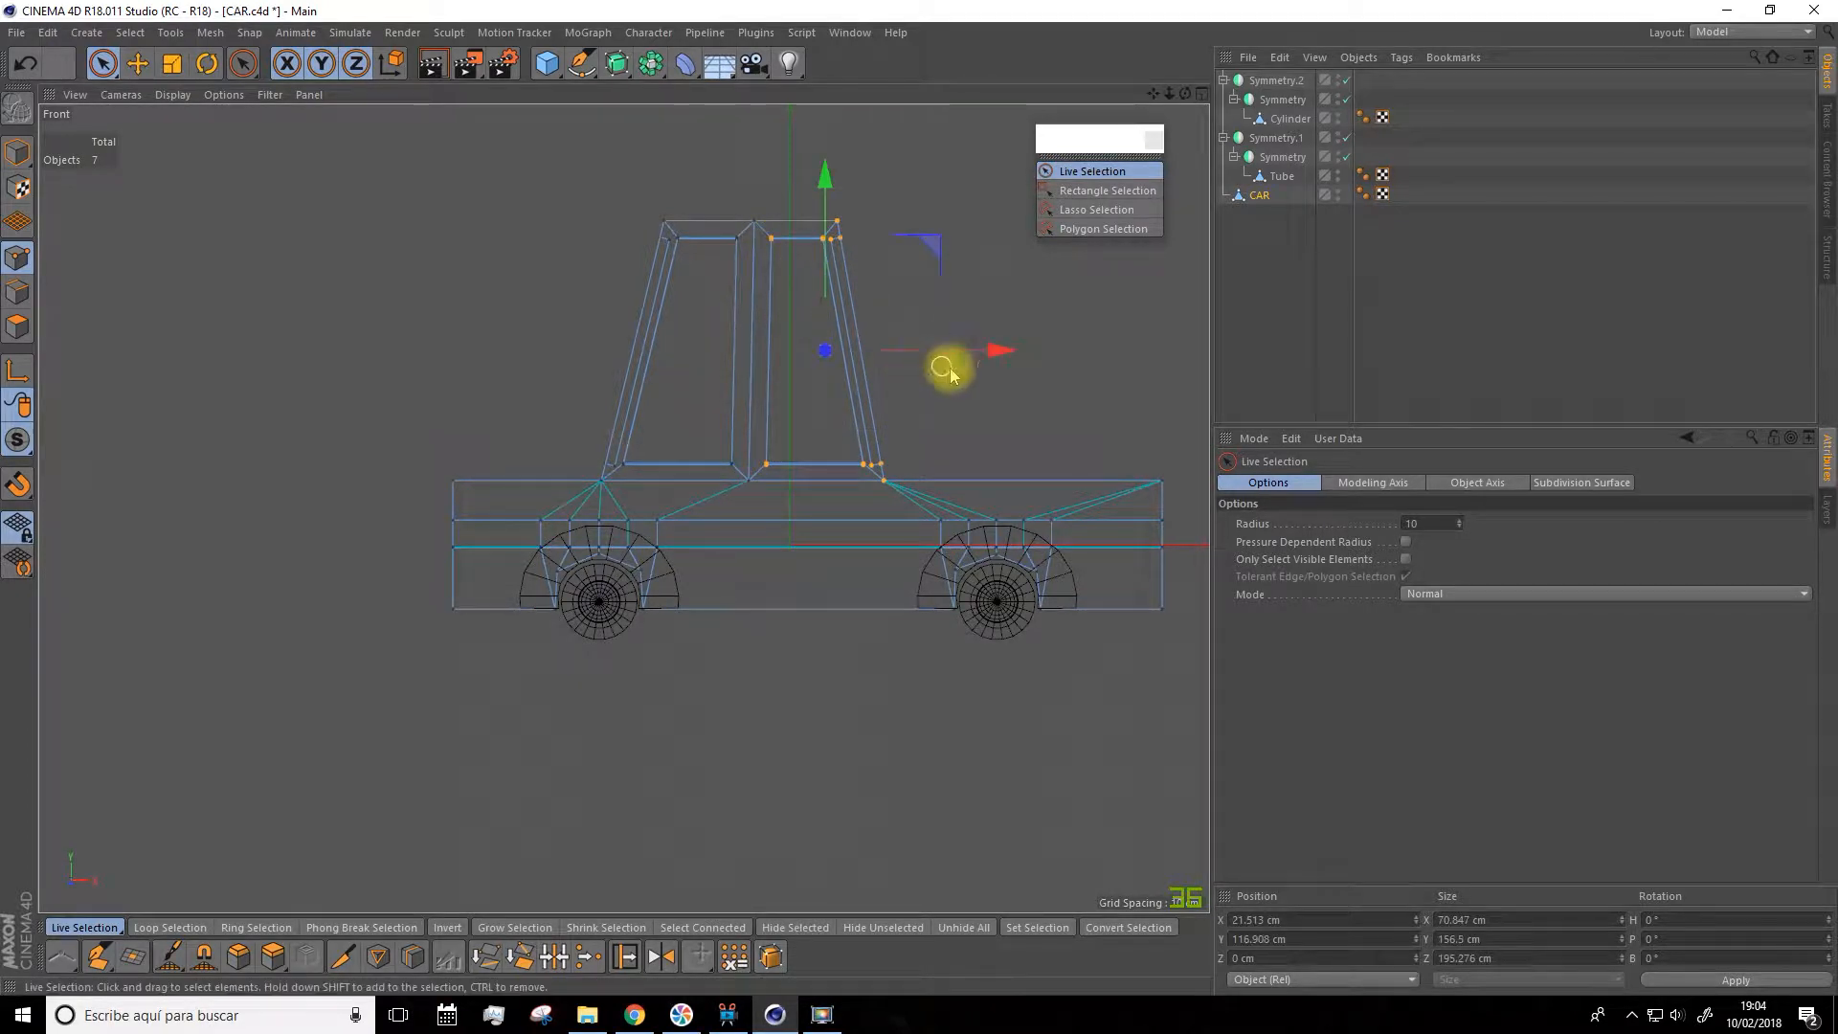
{"action": "left_click_drag", "start_coordinate": [997, 355], "coordinate": [1016, 360]}
Nudge the window points on both sides of the cabin's central pillar along X, placing the positive-X window's inner edge at about -13 cm
{"action": "left_click", "coordinate": [782, 492]}
{"action": "left_click", "coordinate": [786, 241]}
{"action": "left_click_drag", "start_coordinate": [948, 364], "coordinate": [943, 361]}
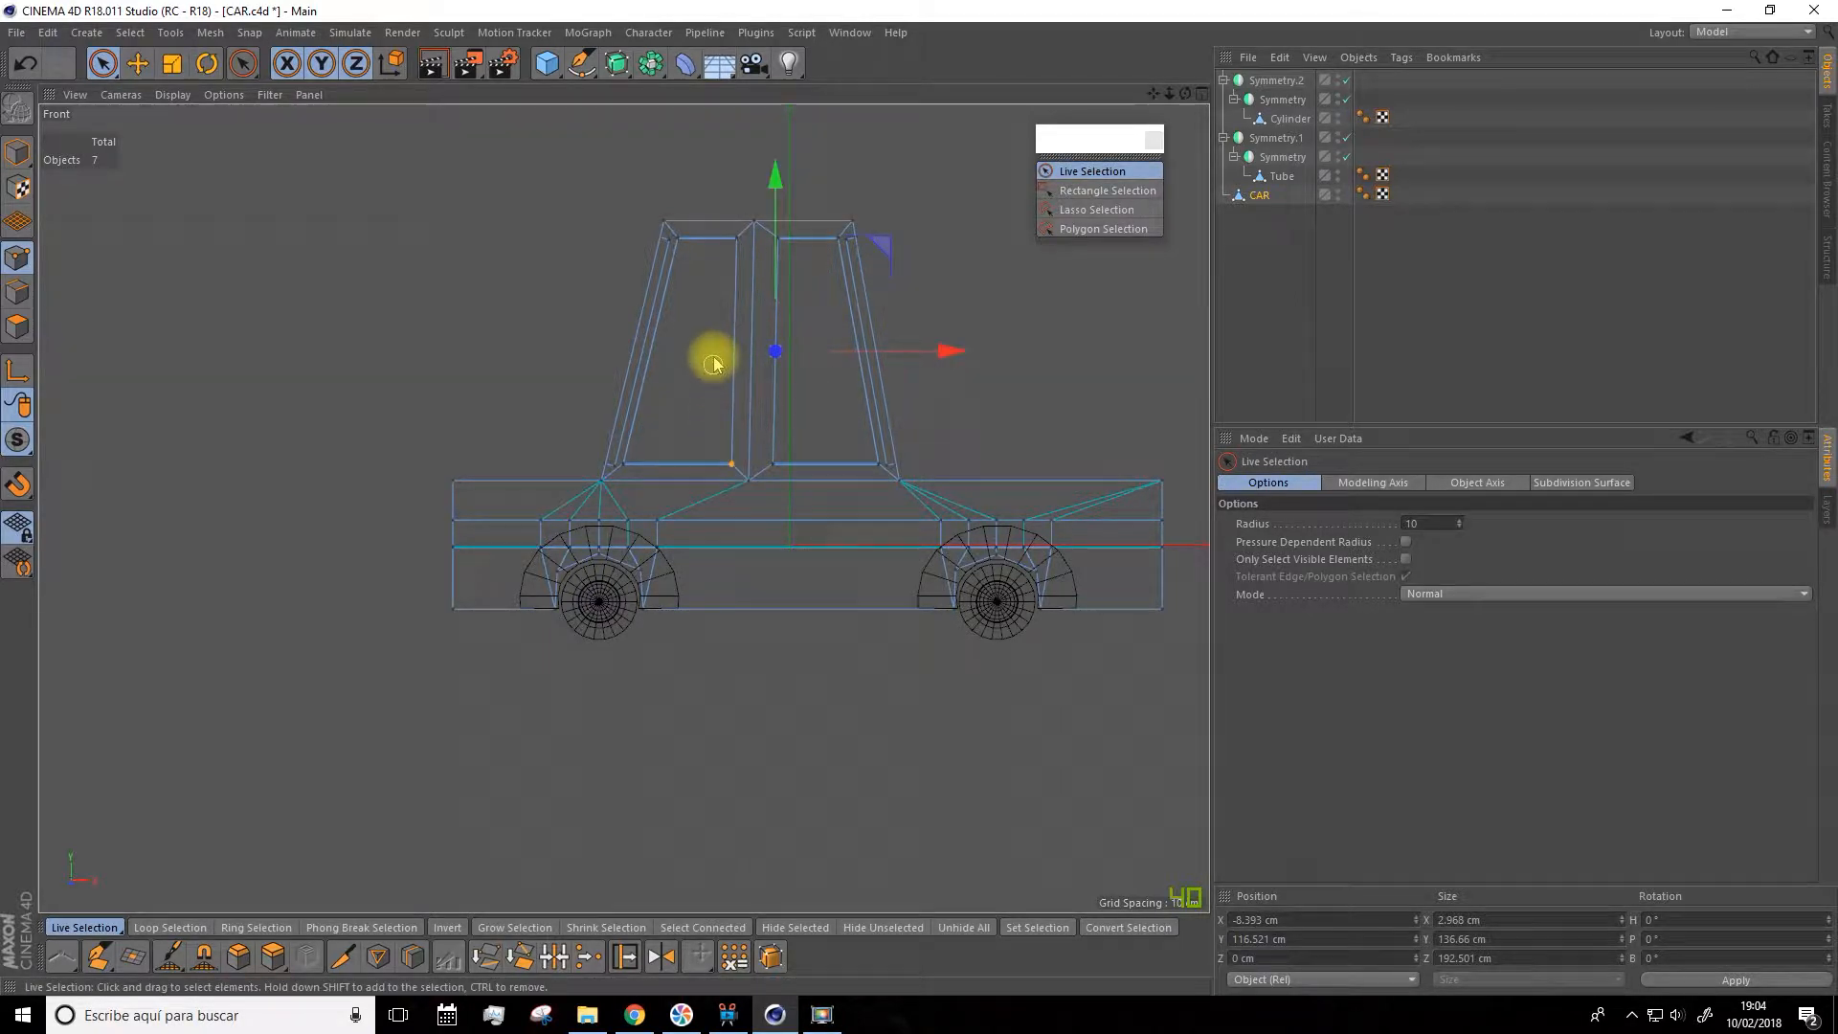
{"action": "left_click_drag", "start_coordinate": [736, 237], "coordinate": [736, 236]}
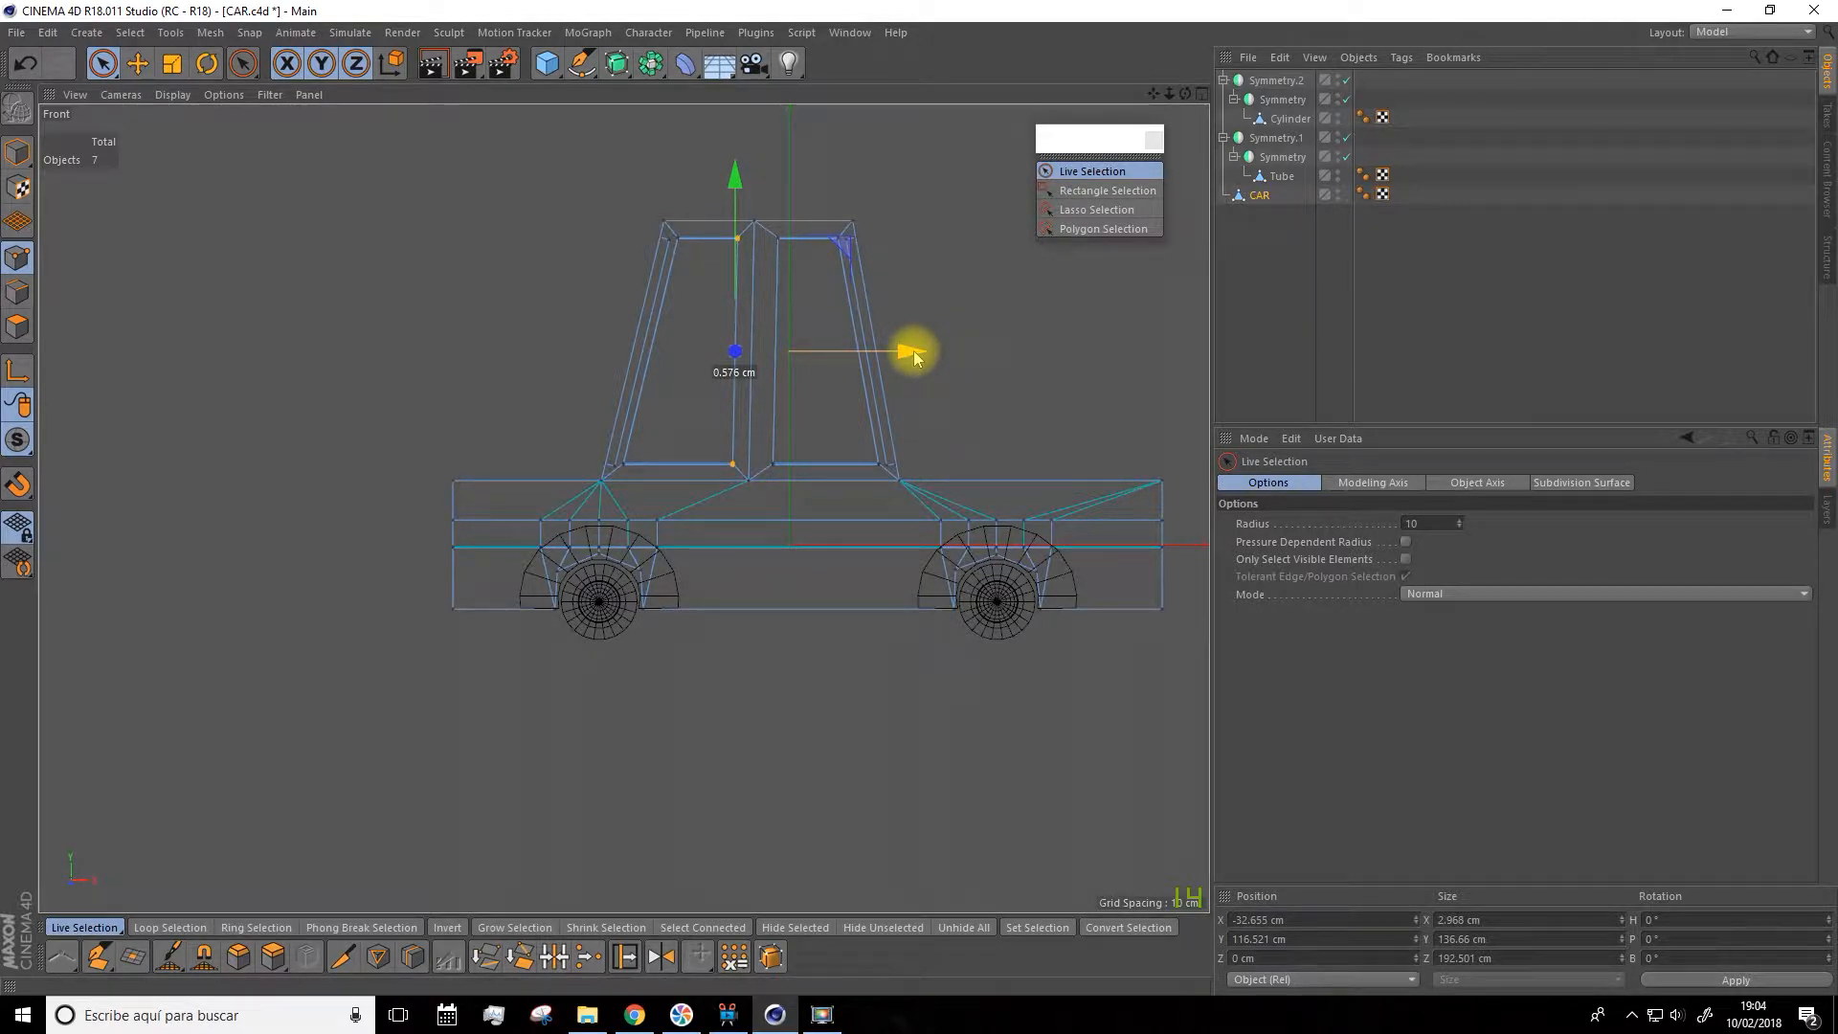
{"action": "left_click", "coordinate": [777, 237]}
{"action": "left_click", "coordinate": [775, 464], "text": "shift"}
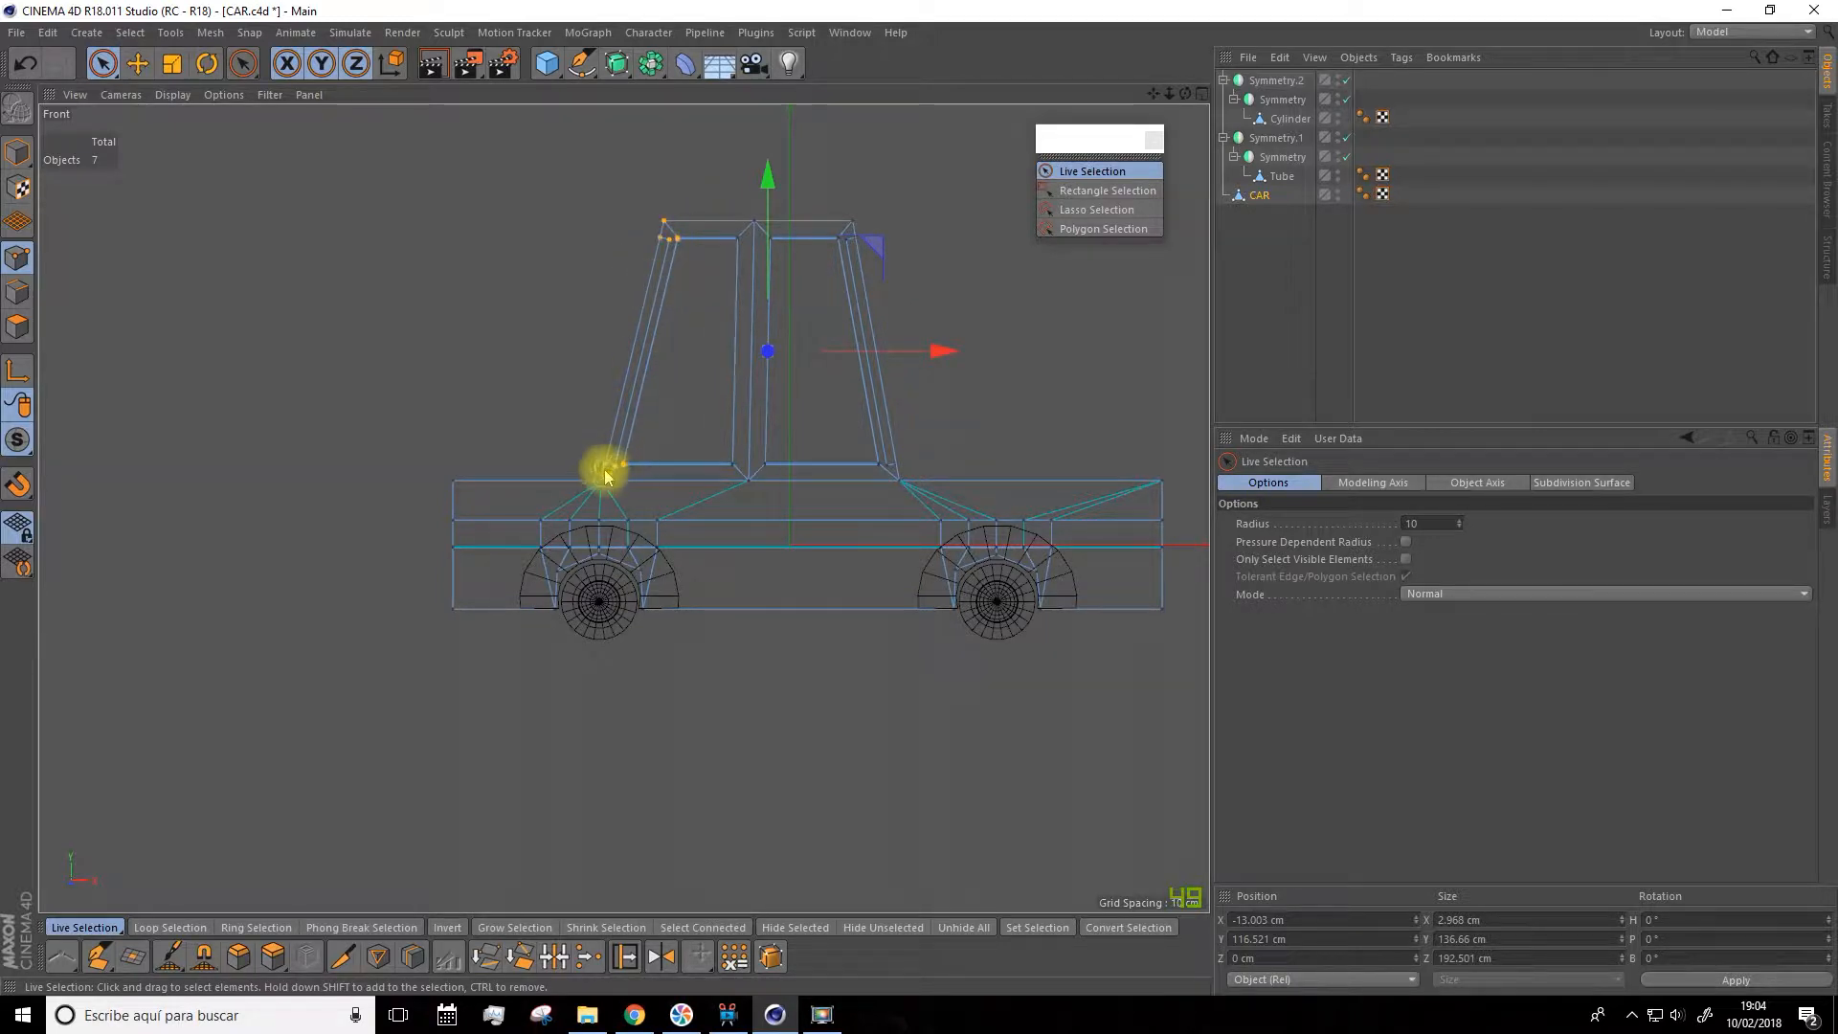
Move the points of the negative-X cabin pillar slightly inward to about X -86.2 cm, and return to the perspective view
{"action": "left_click_drag", "start_coordinate": [622, 460], "coordinate": [625, 465]}
{"action": "mouse_move", "coordinate": [820, 359]}
{"action": "left_mouse_down"}
{"action": "mouse_move", "coordinate": [802, 359]}
{"action": "mouse_move", "coordinate": [829, 369]}
{"action": "left_mouse_up"}
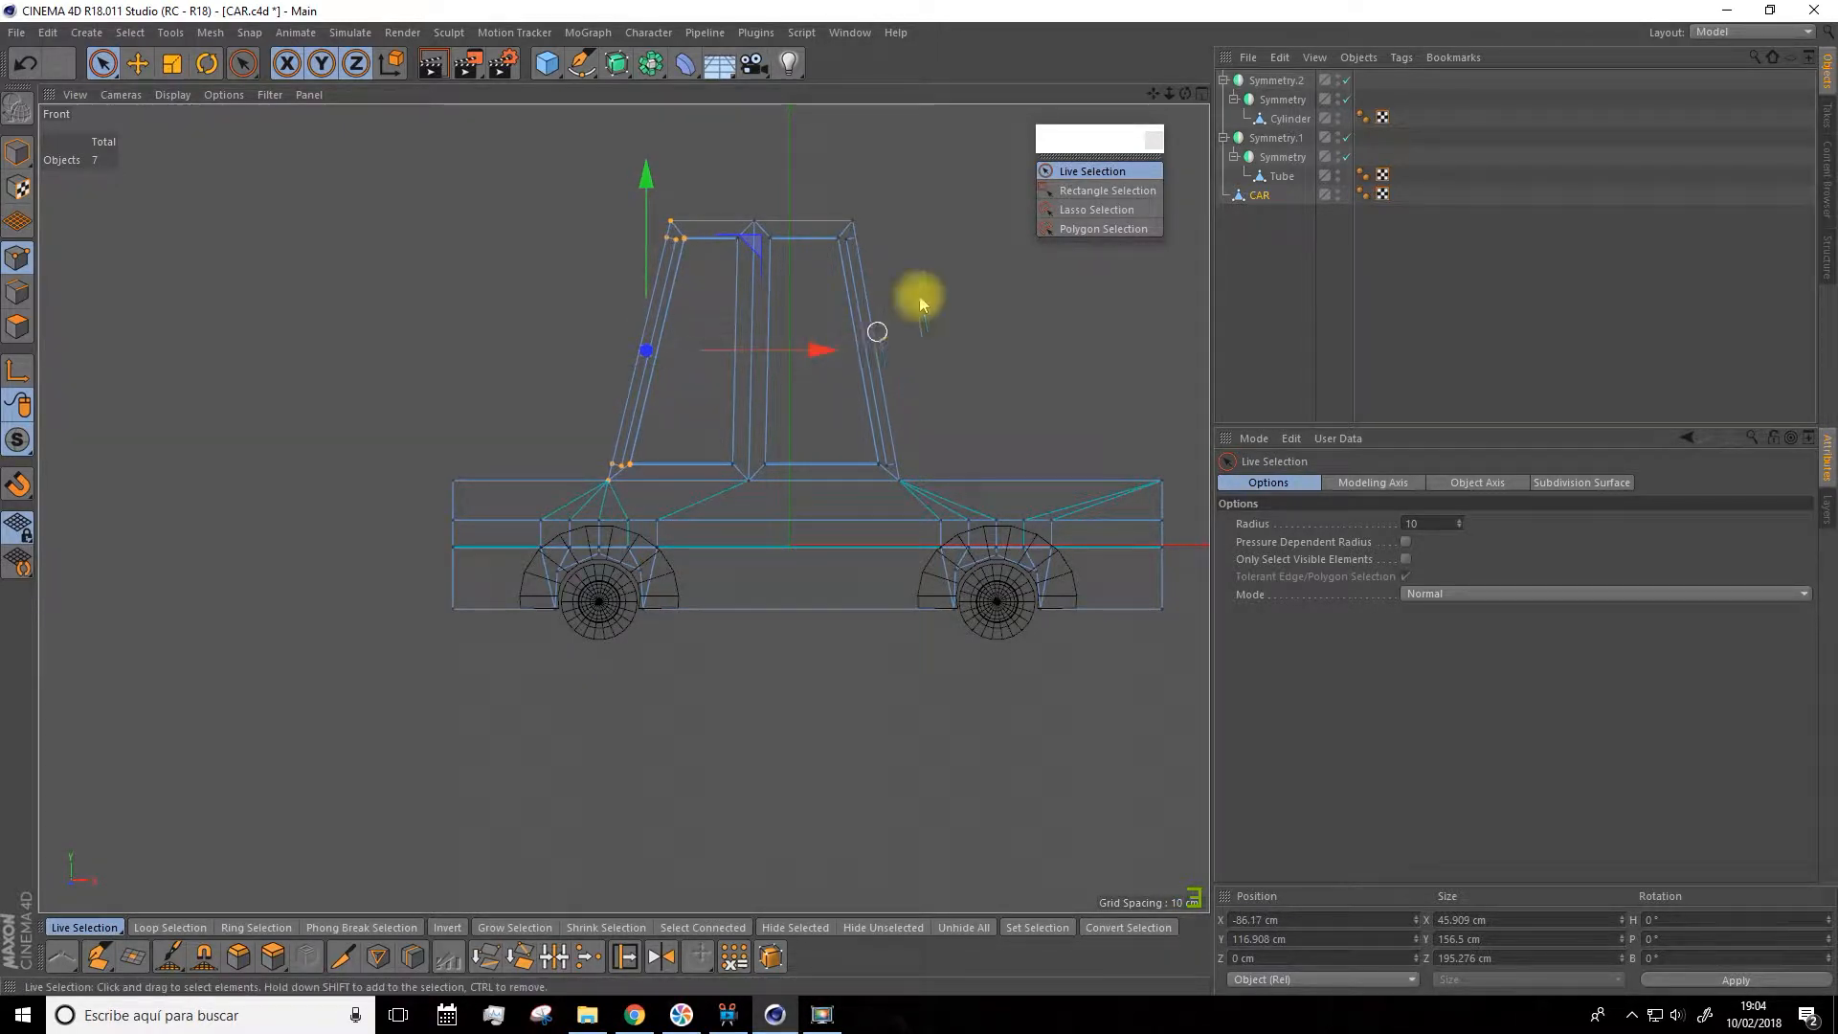
{"action": "left_click", "coordinate": [1203, 94]}
{"action": "left_click", "coordinate": [618, 93]}
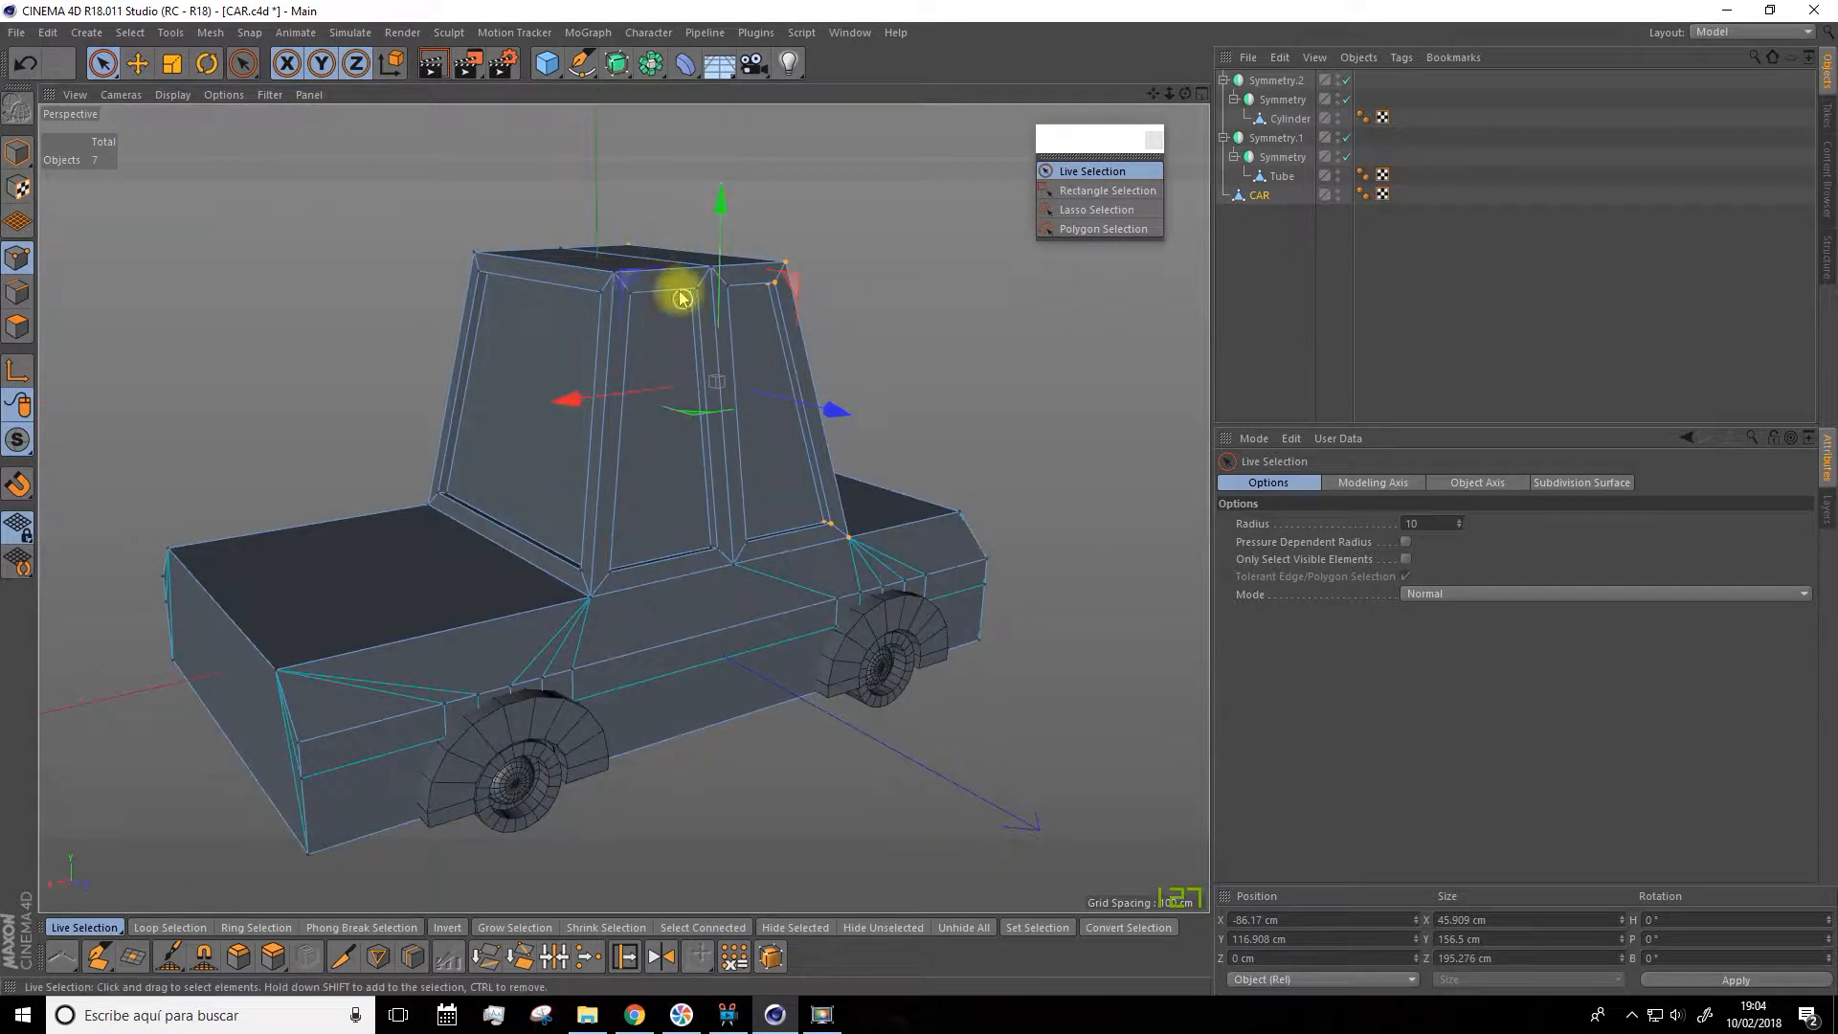
Select all the cabin's roof points with a rectangle selection and scale them along X to about 110.5 cm
{"action": "left_click_drag", "start_coordinate": [865, 263], "coordinate": [865, 262], "text": "alt"}
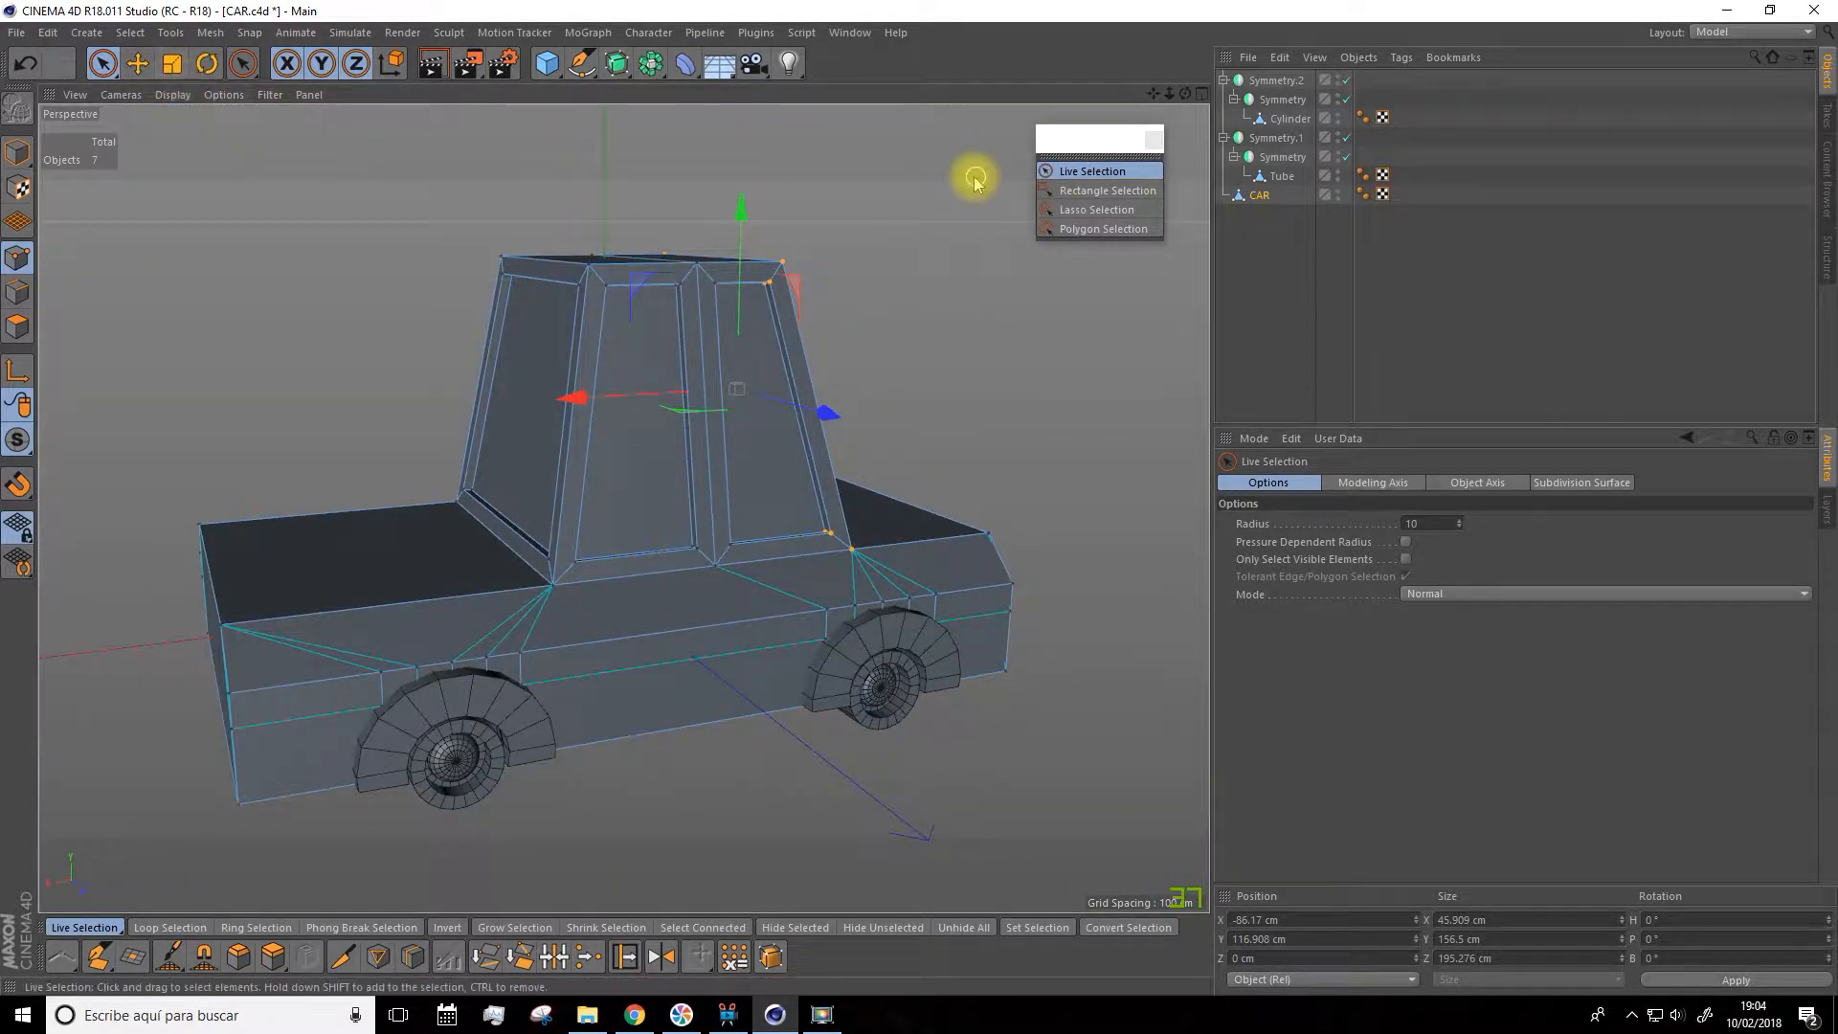
{"action": "left_click", "coordinate": [1101, 191]}
{"action": "left_click_drag", "start_coordinate": [385, 170], "coordinate": [746, 279]}
{"action": "left_click", "coordinate": [172, 63]}
{"action": "left_click_drag", "start_coordinate": [747, 279], "coordinate": [645, 156], "text": "alt"}
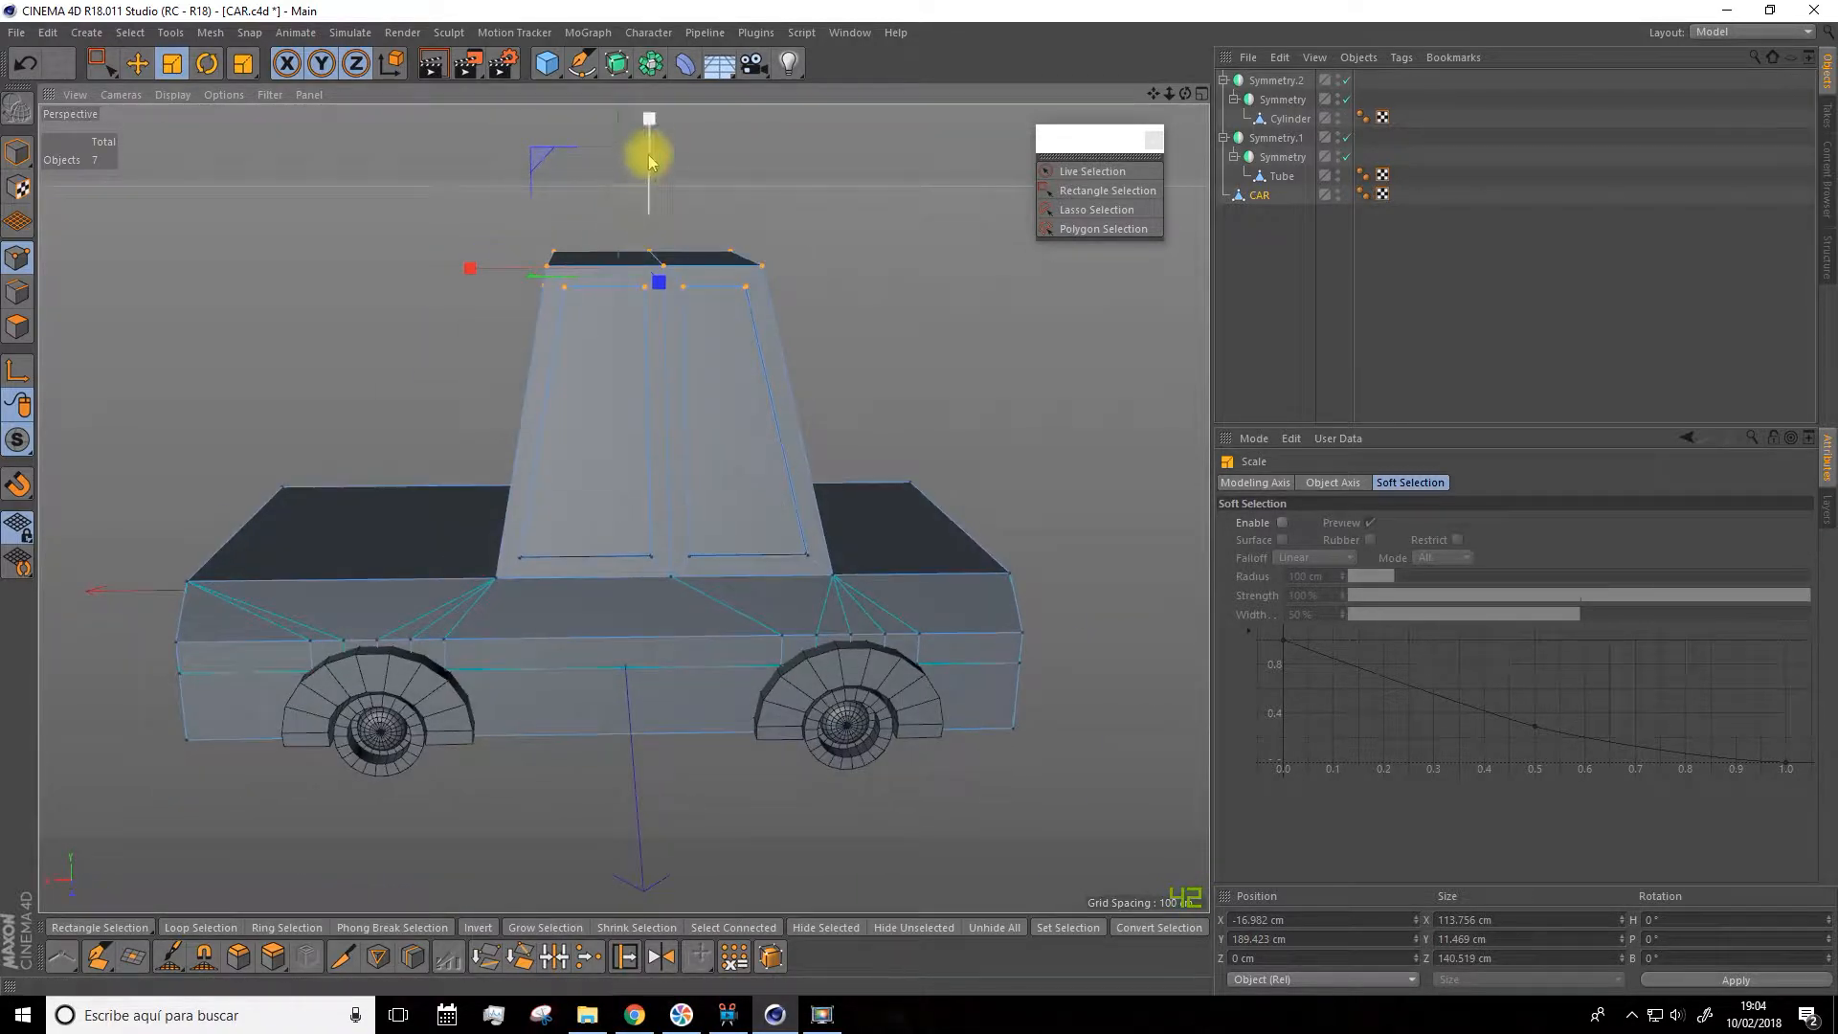
{"action": "left_click_drag", "start_coordinate": [488, 271], "coordinate": [490, 271]}
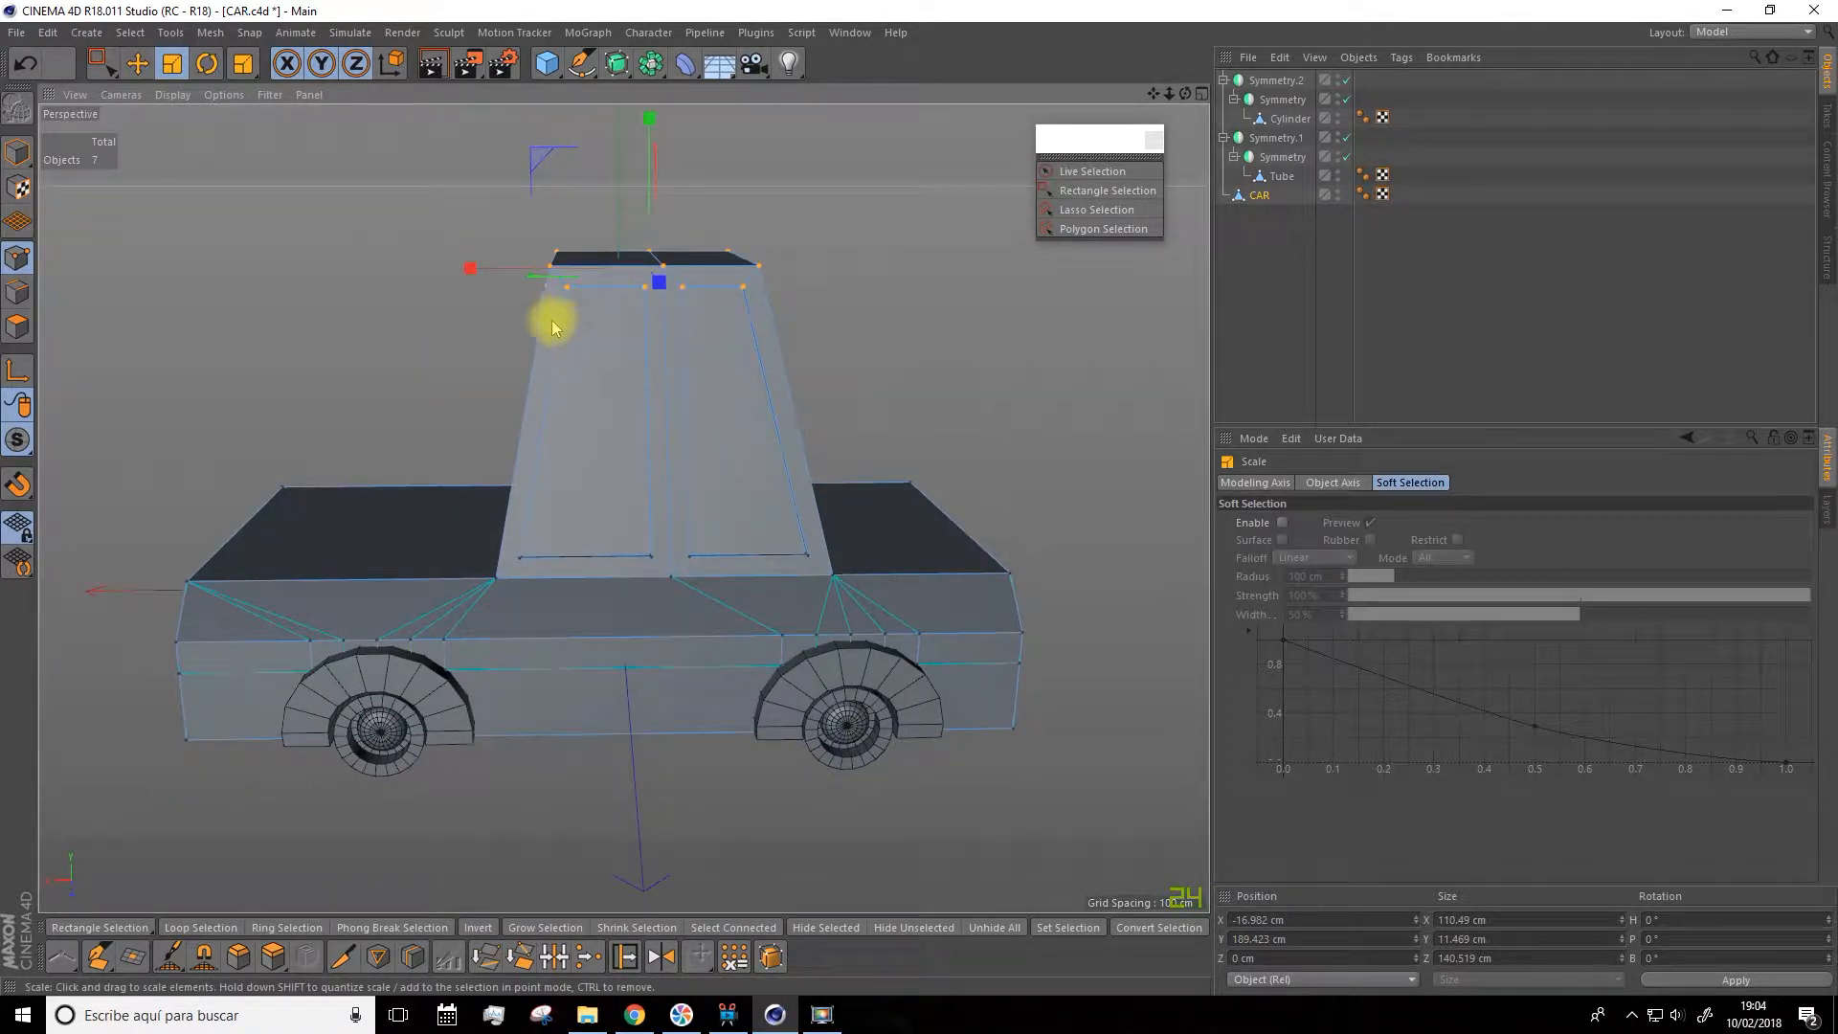
{"action": "left_click_drag", "start_coordinate": [894, 381], "coordinate": [973, 304], "text": "alt"}
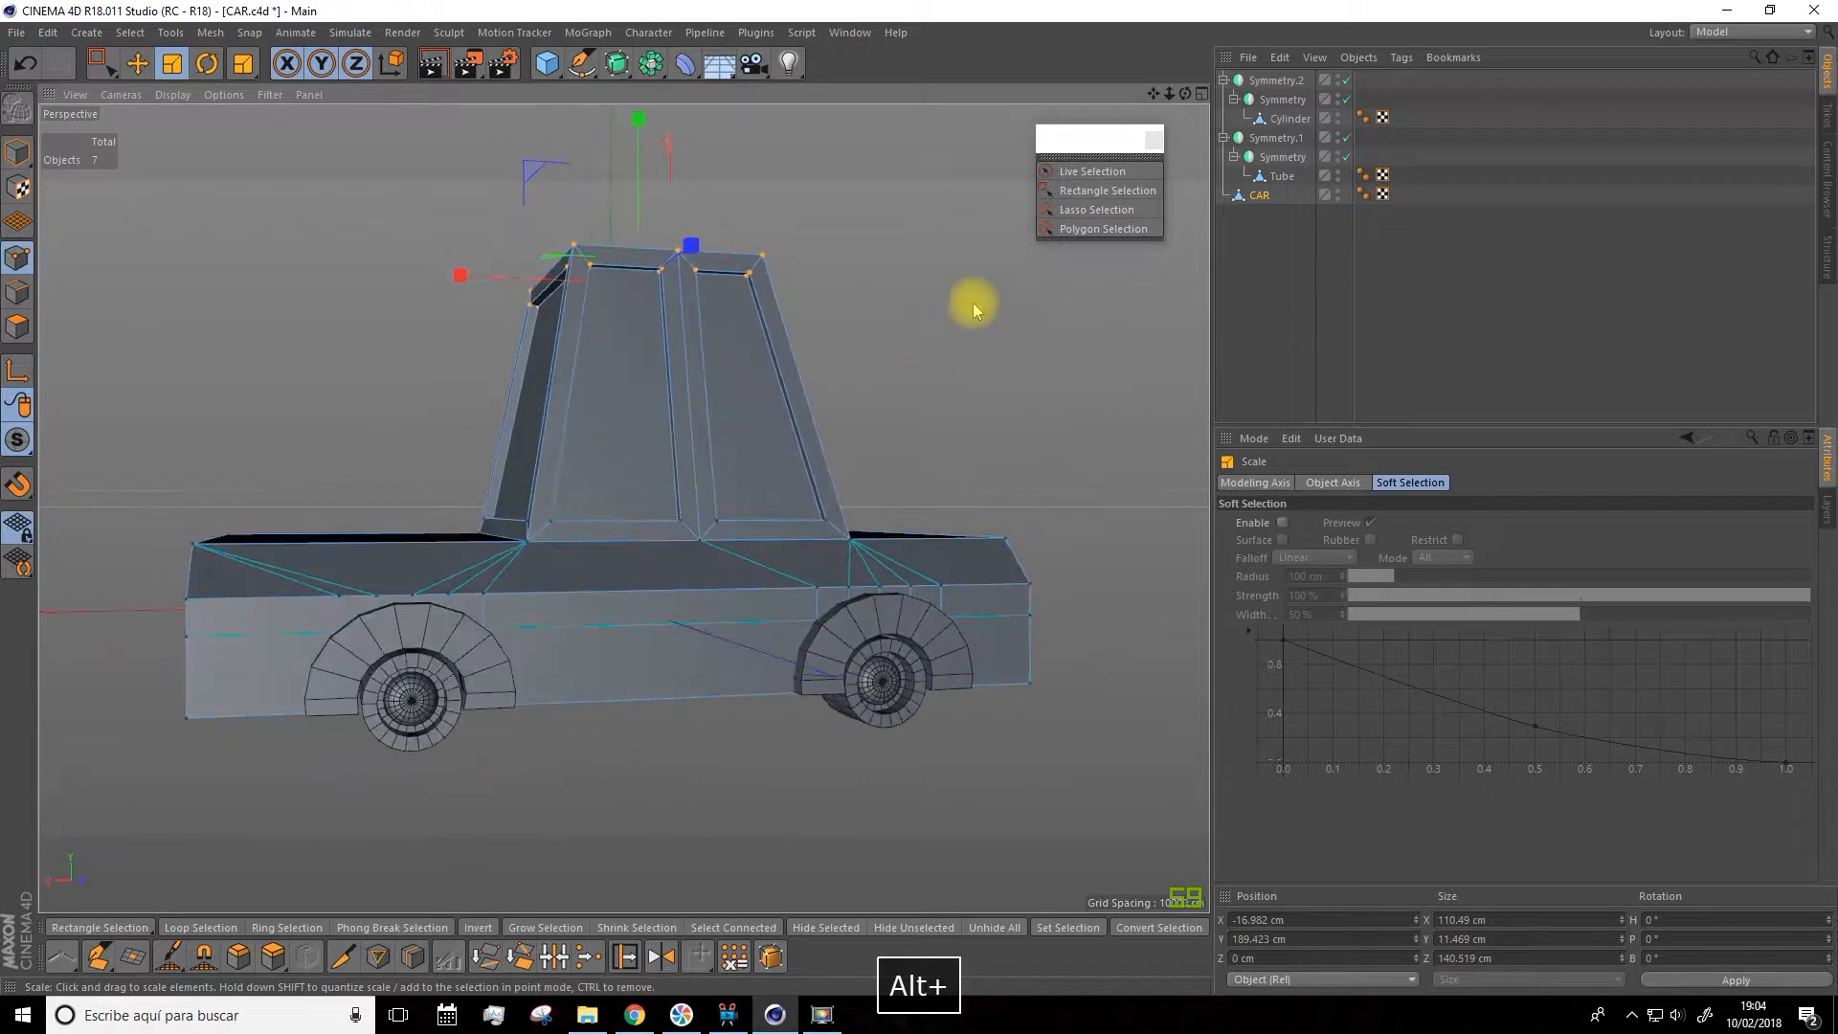
In the front view, live-select the base points of the positive-X cabin pillar and move them outward about 3.2 cm along X
{"action": "left_click", "coordinate": [1202, 94]}
{"action": "scroll", "coordinate": [1029, 695], "scroll_direction": "up", "scroll_amount": 3}
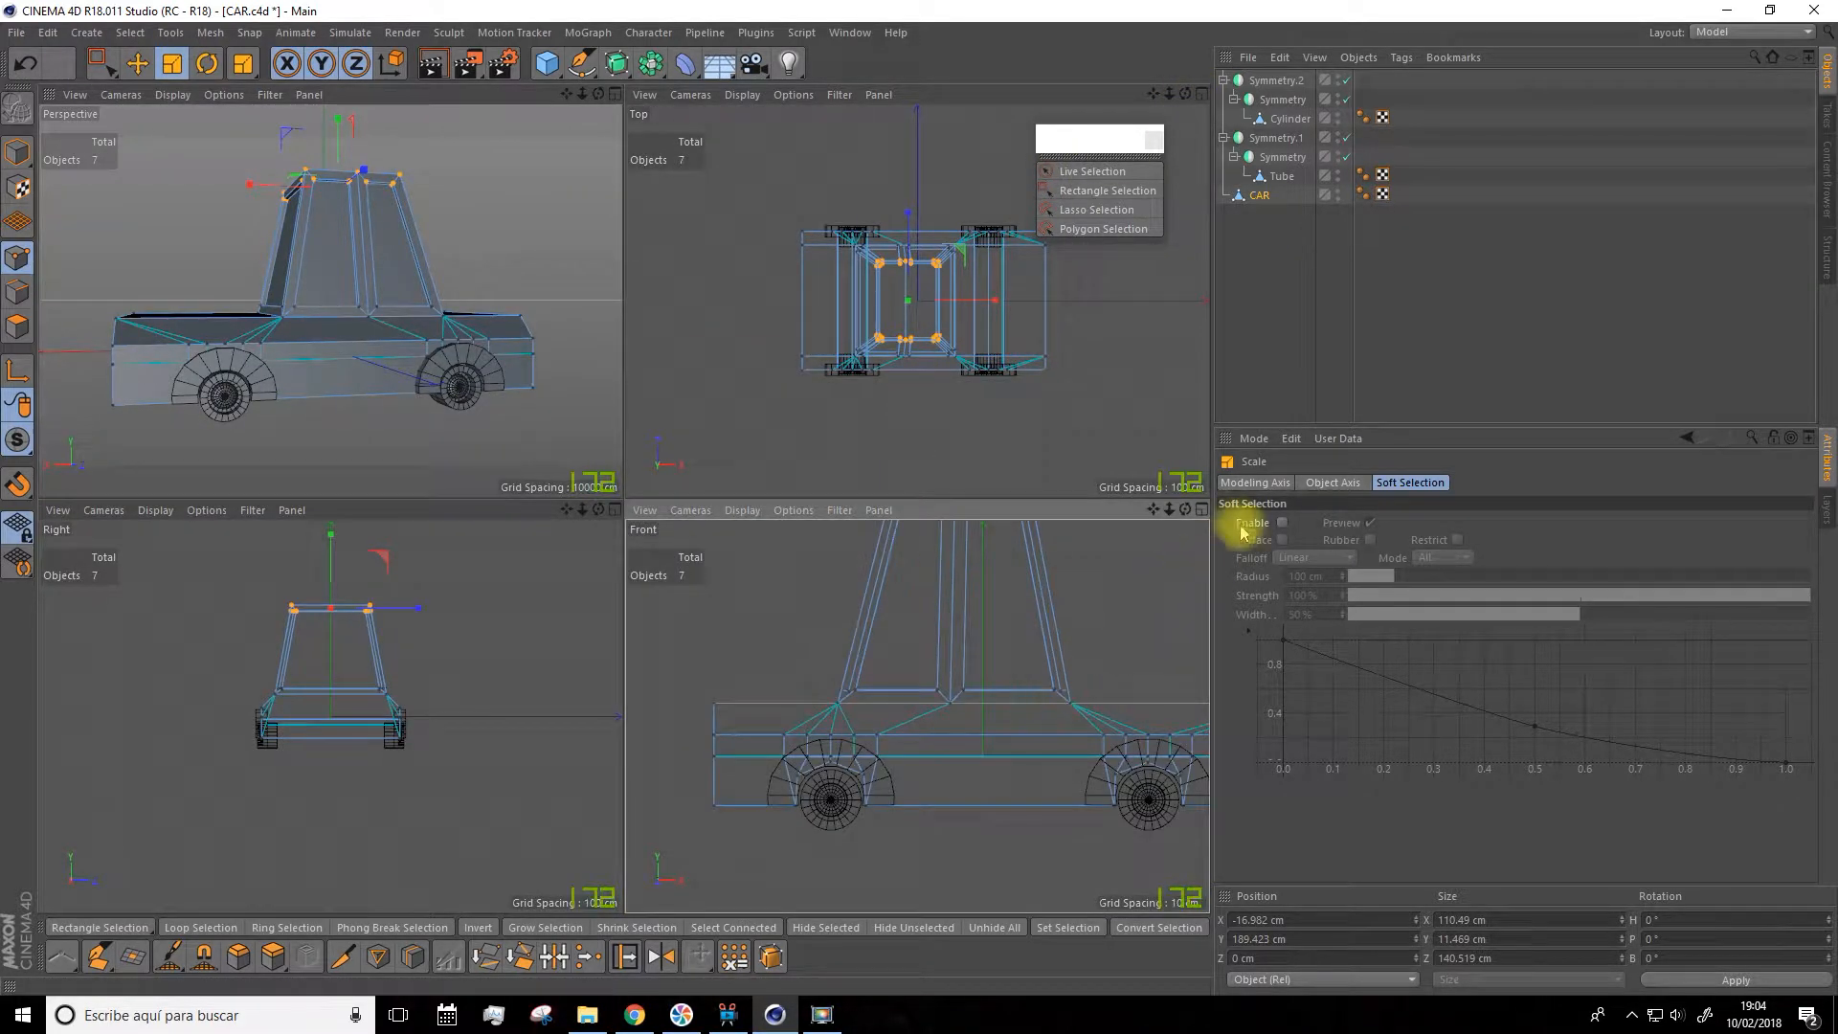
{"action": "left_click", "coordinate": [1203, 510]}
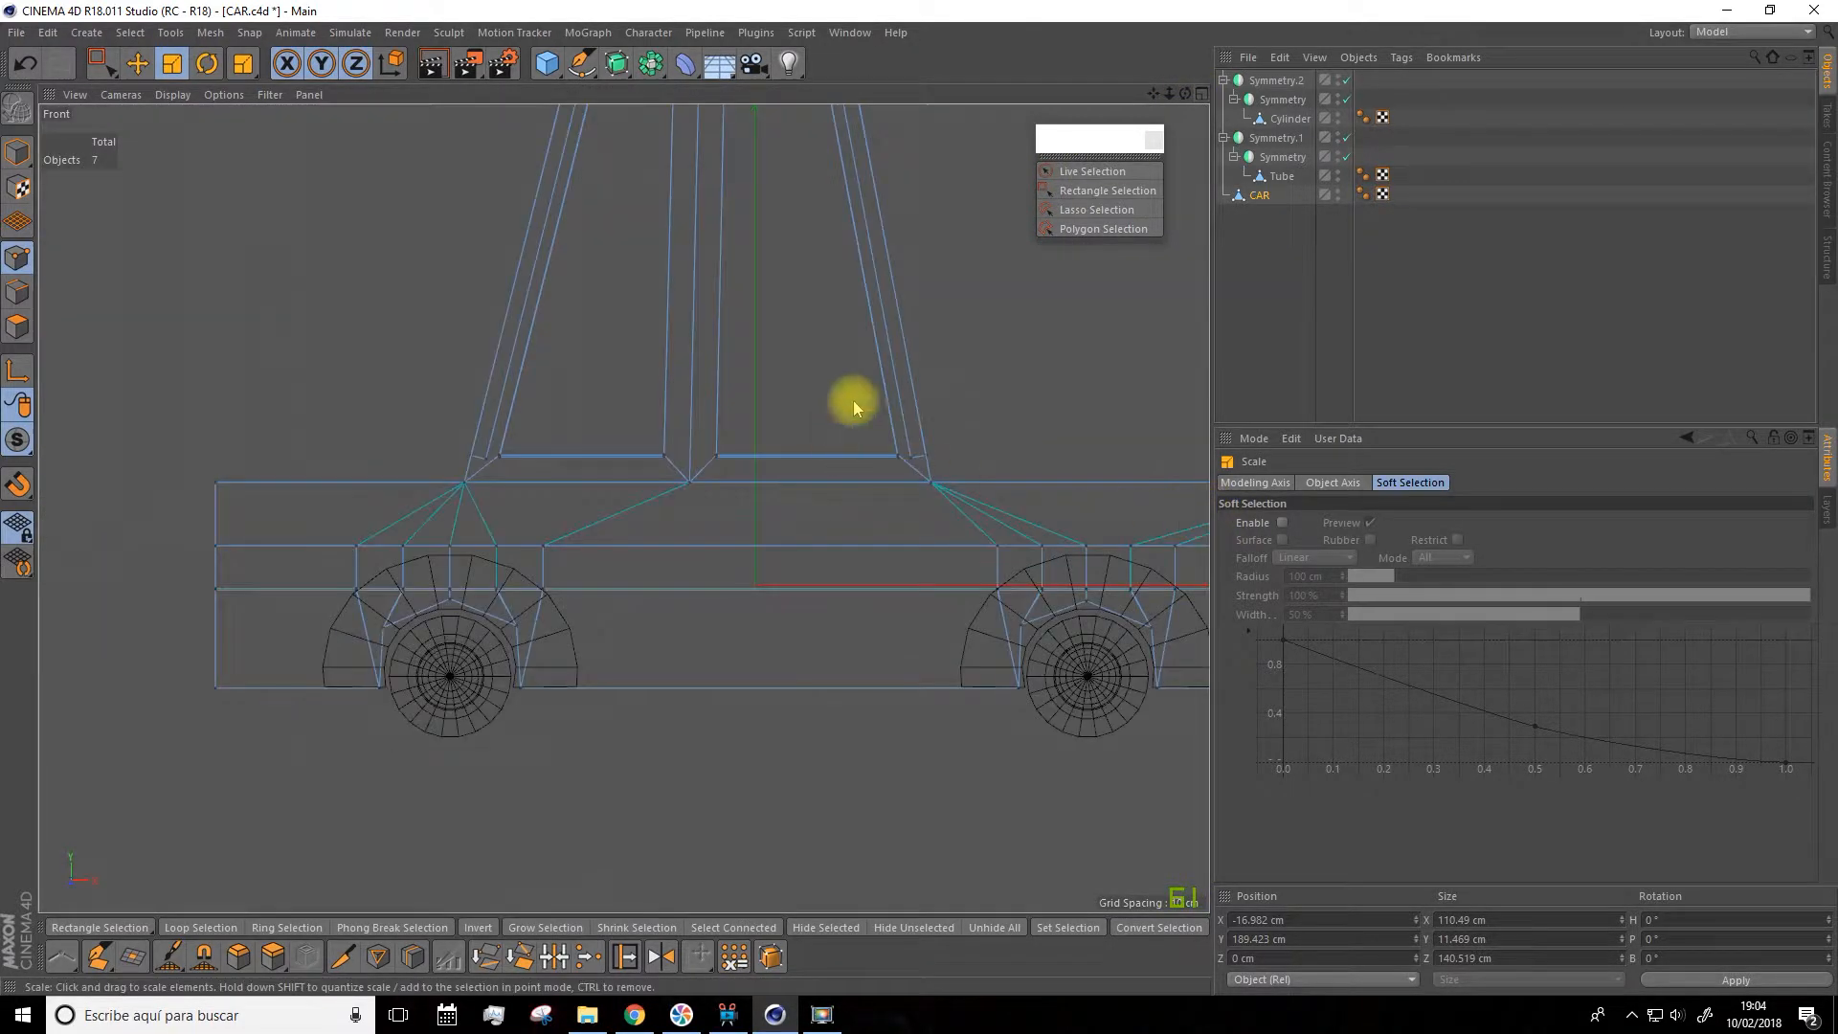
{"action": "left_click", "coordinate": [103, 64]}
{"action": "left_click", "coordinate": [178, 87]}
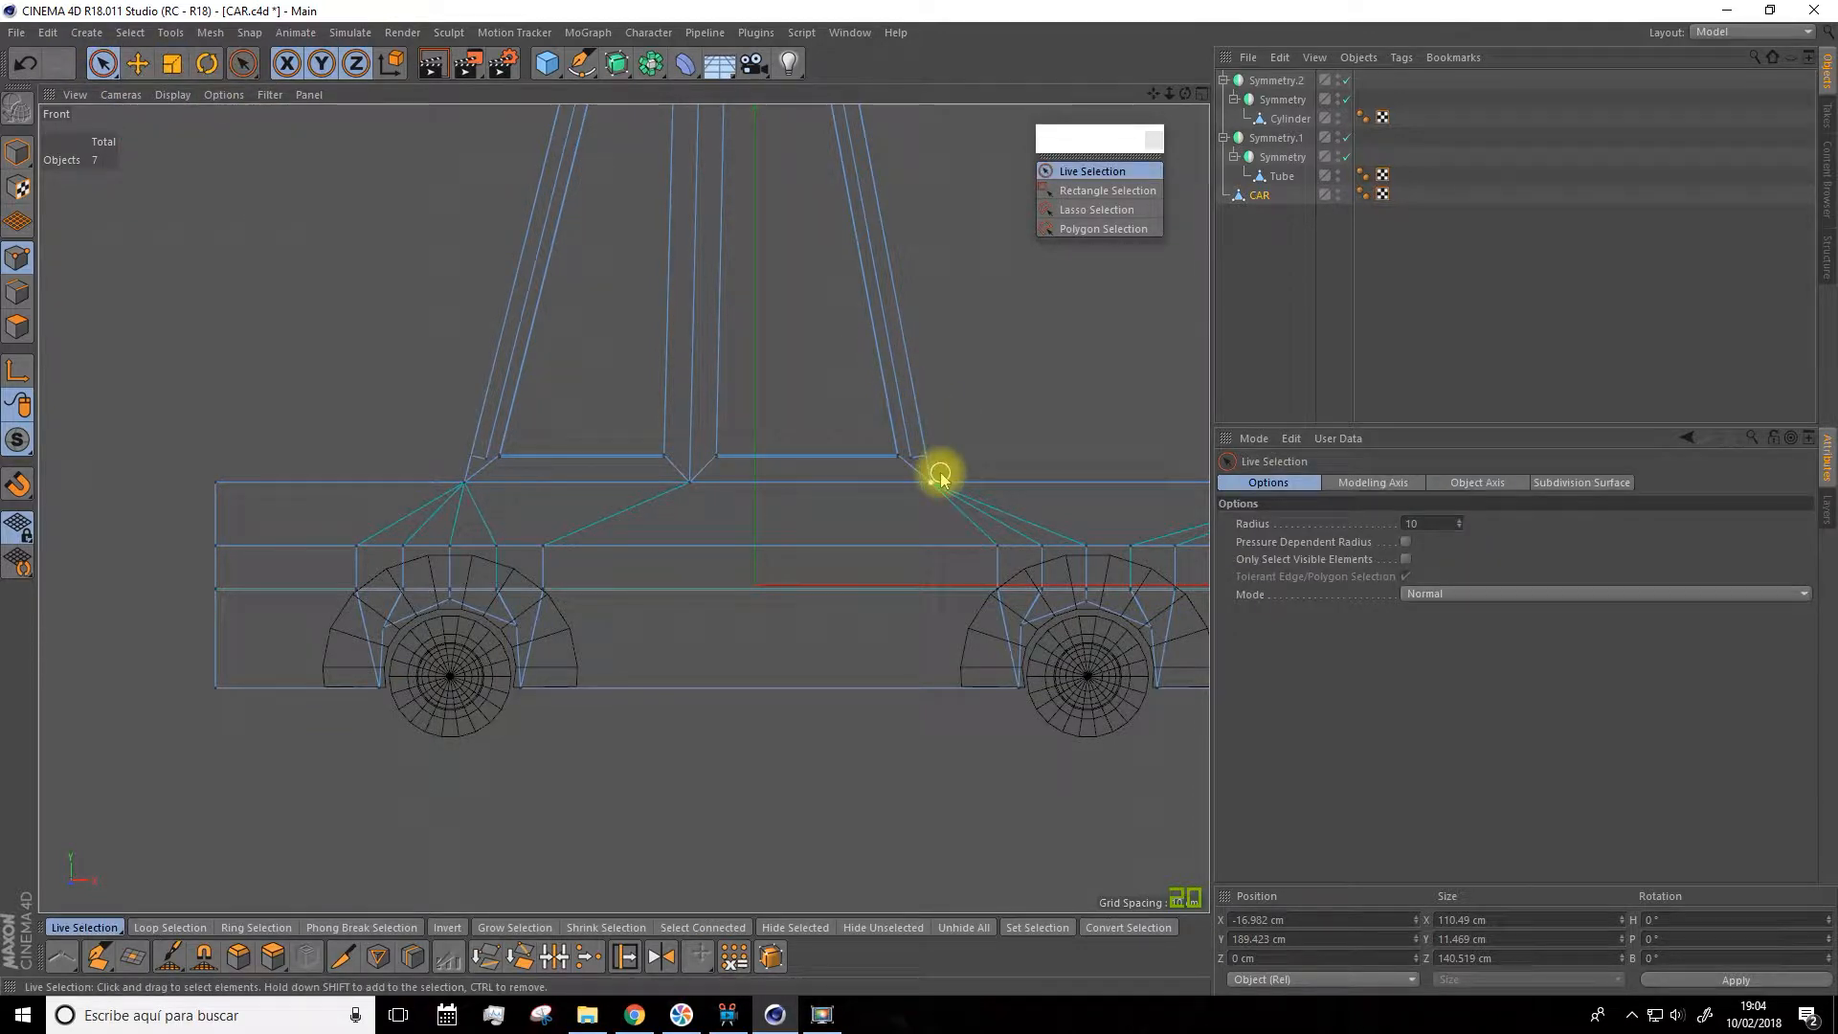
{"action": "left_click", "coordinate": [905, 456]}
{"action": "left_click_drag", "start_coordinate": [1080, 469], "coordinate": [1097, 472]}
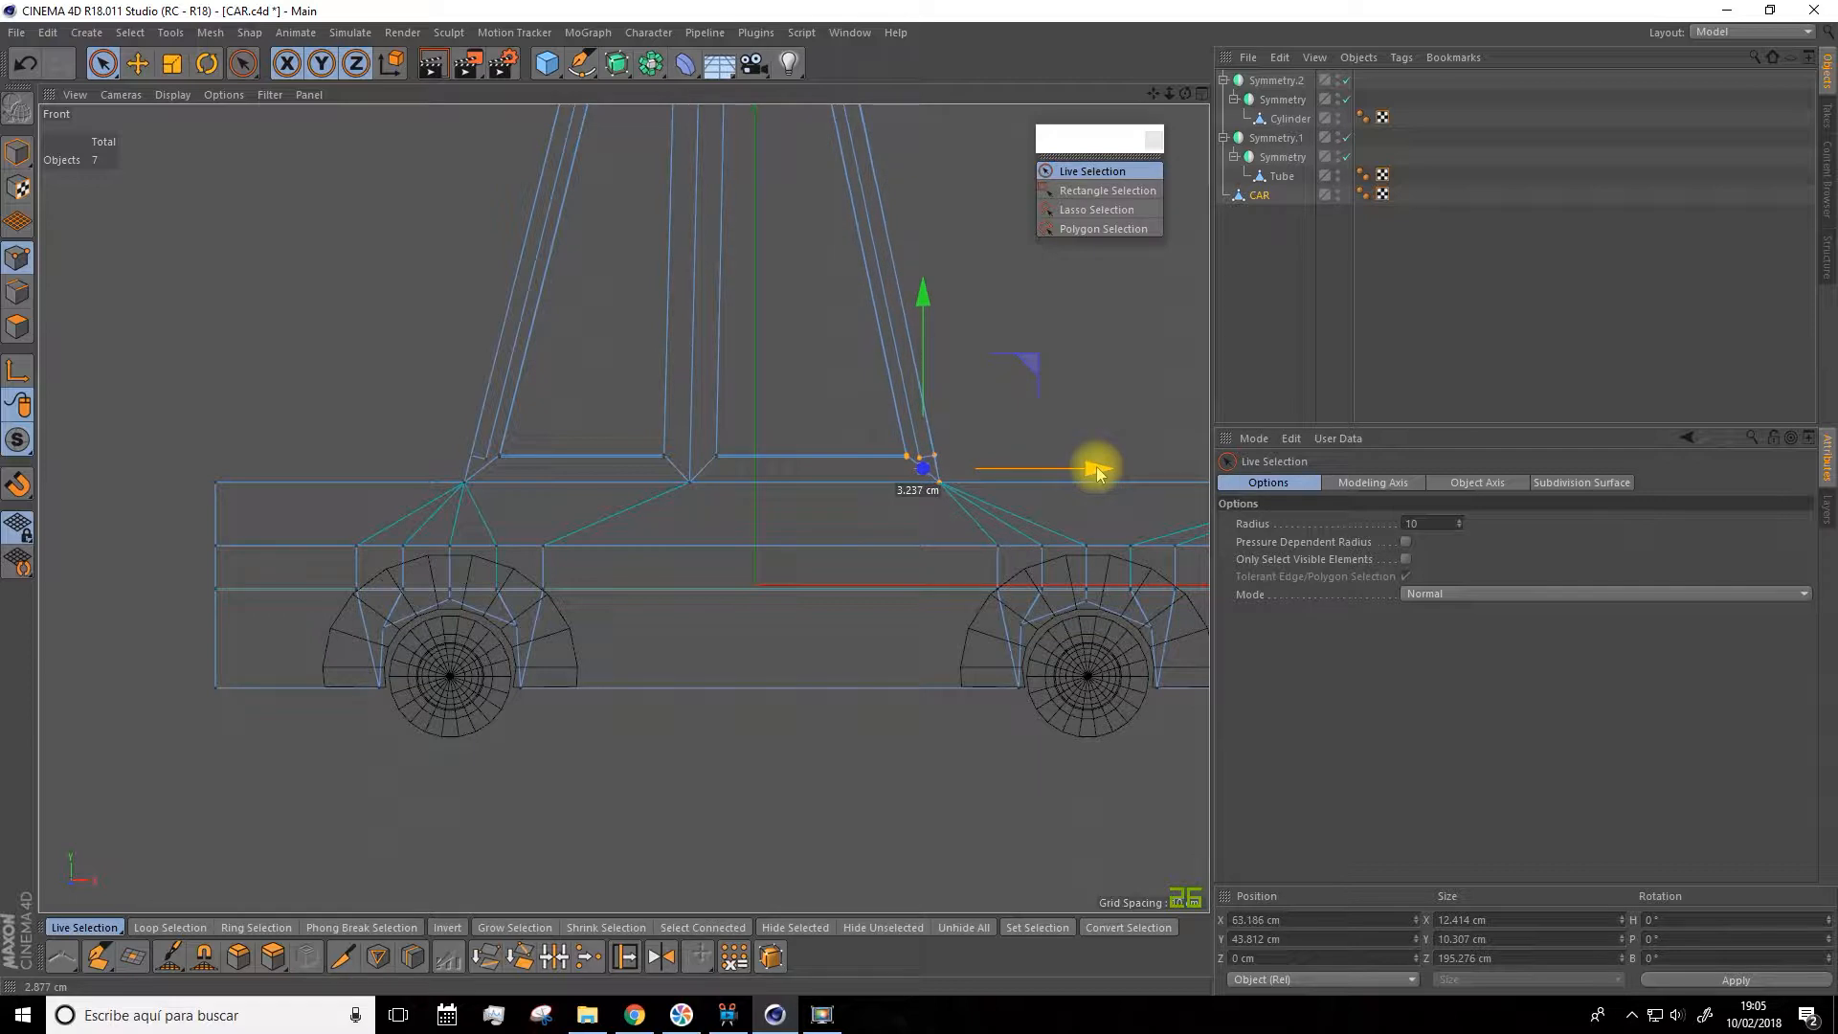
Move the base points of the negative-X cabin pillar outward to about X -106.5 cm, and return to the perspective view
{"action": "left_click_drag", "start_coordinate": [488, 456], "coordinate": [476, 455]}
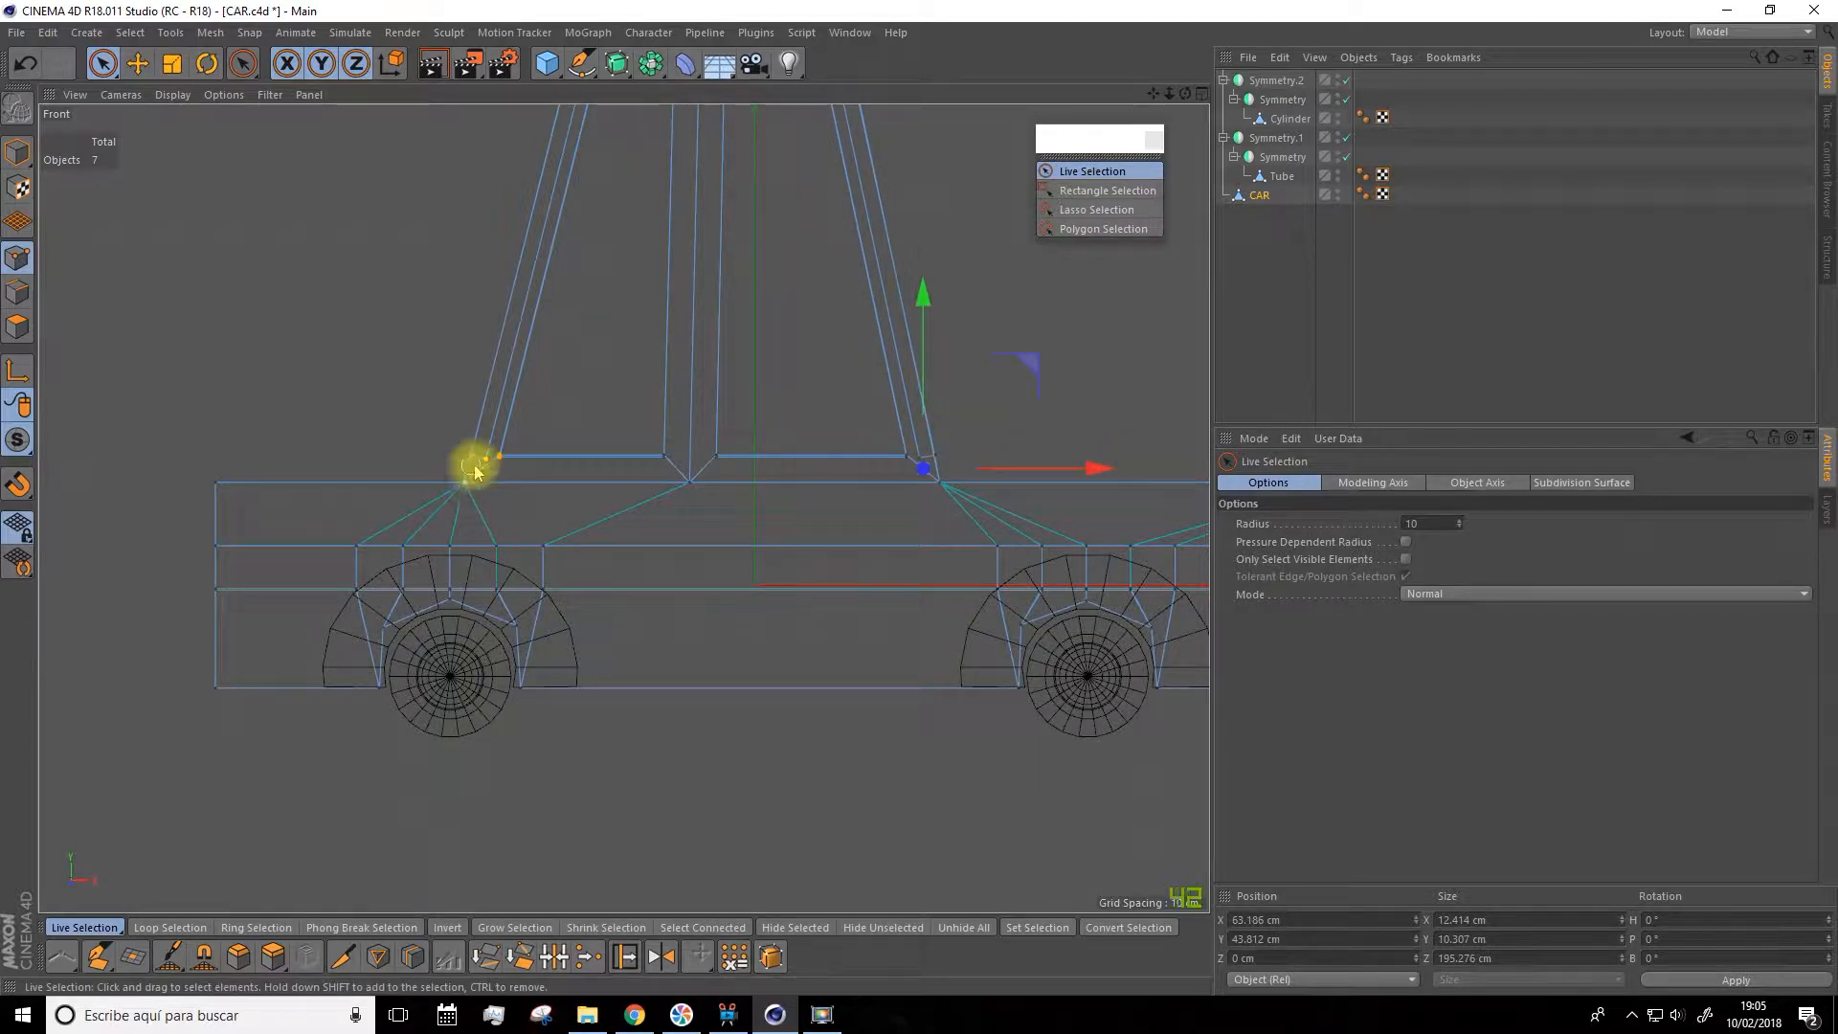
{"action": "left_click_drag", "start_coordinate": [665, 464], "coordinate": [653, 475]}
{"action": "scroll", "coordinate": [862, 358], "scroll_direction": "down", "scroll_amount": 5}
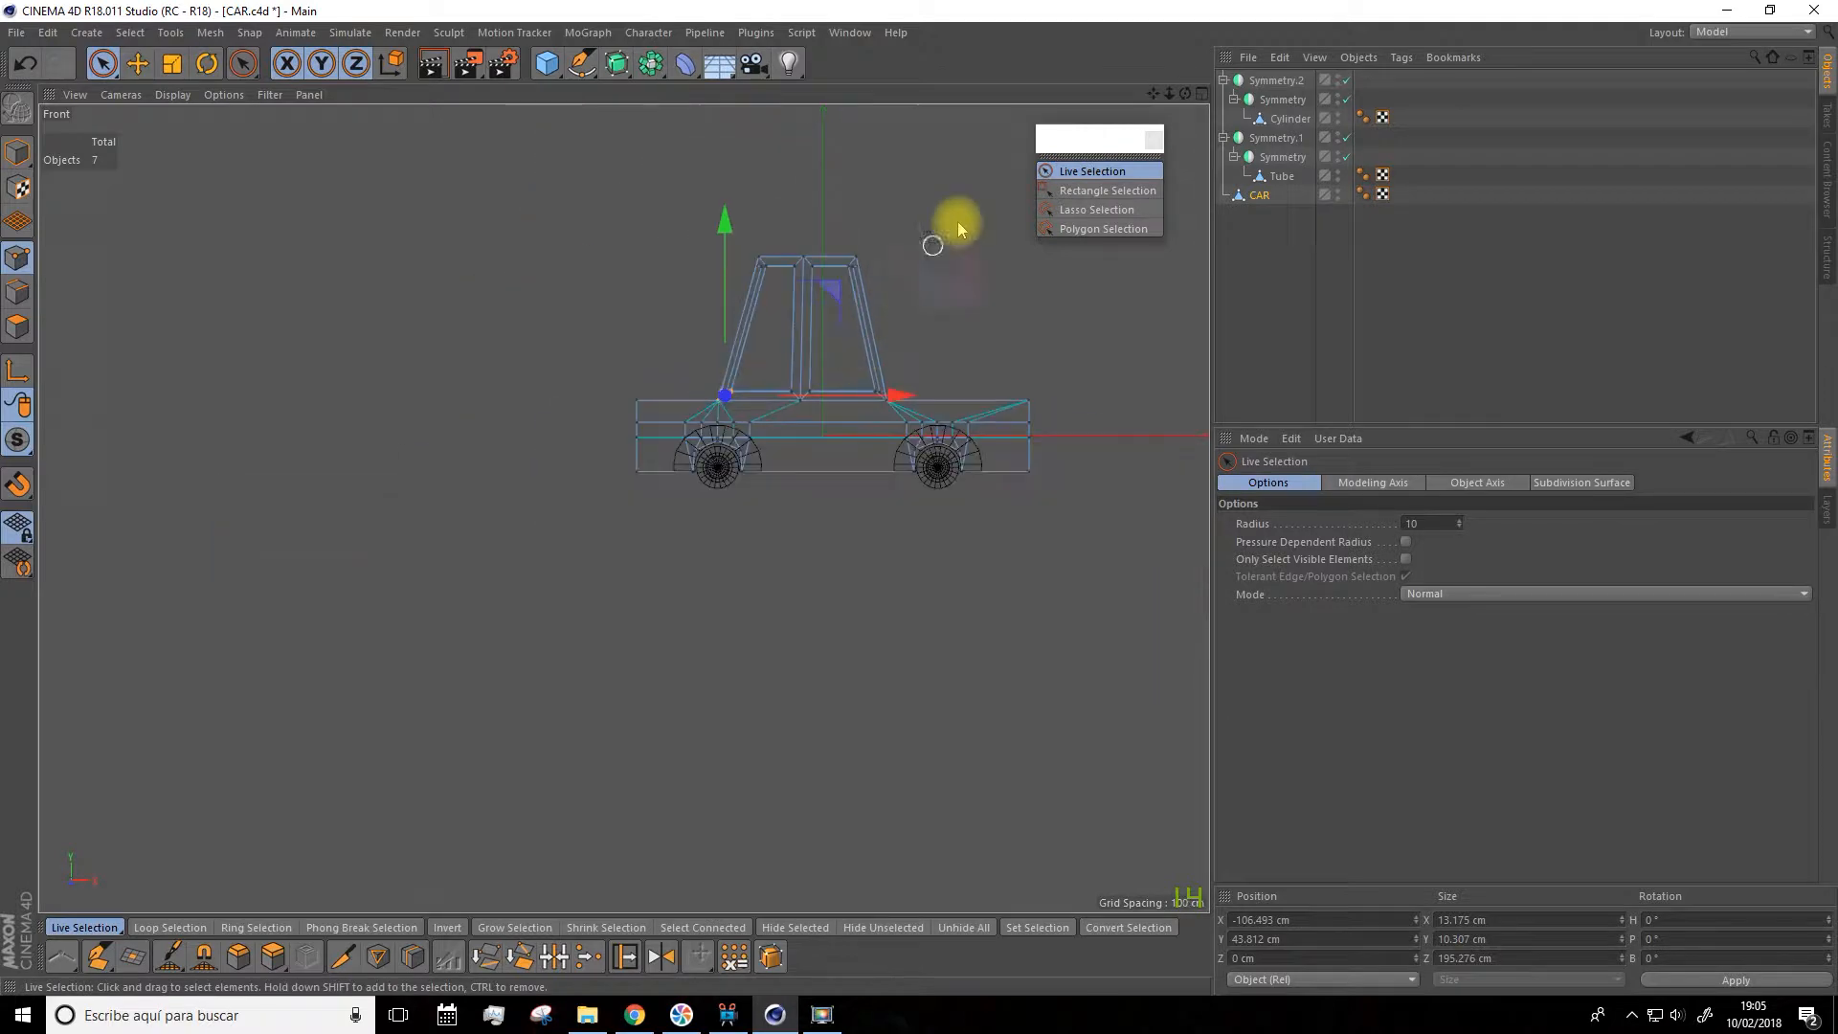
{"action": "left_click", "coordinate": [1203, 93]}
{"action": "left_click", "coordinate": [615, 94]}
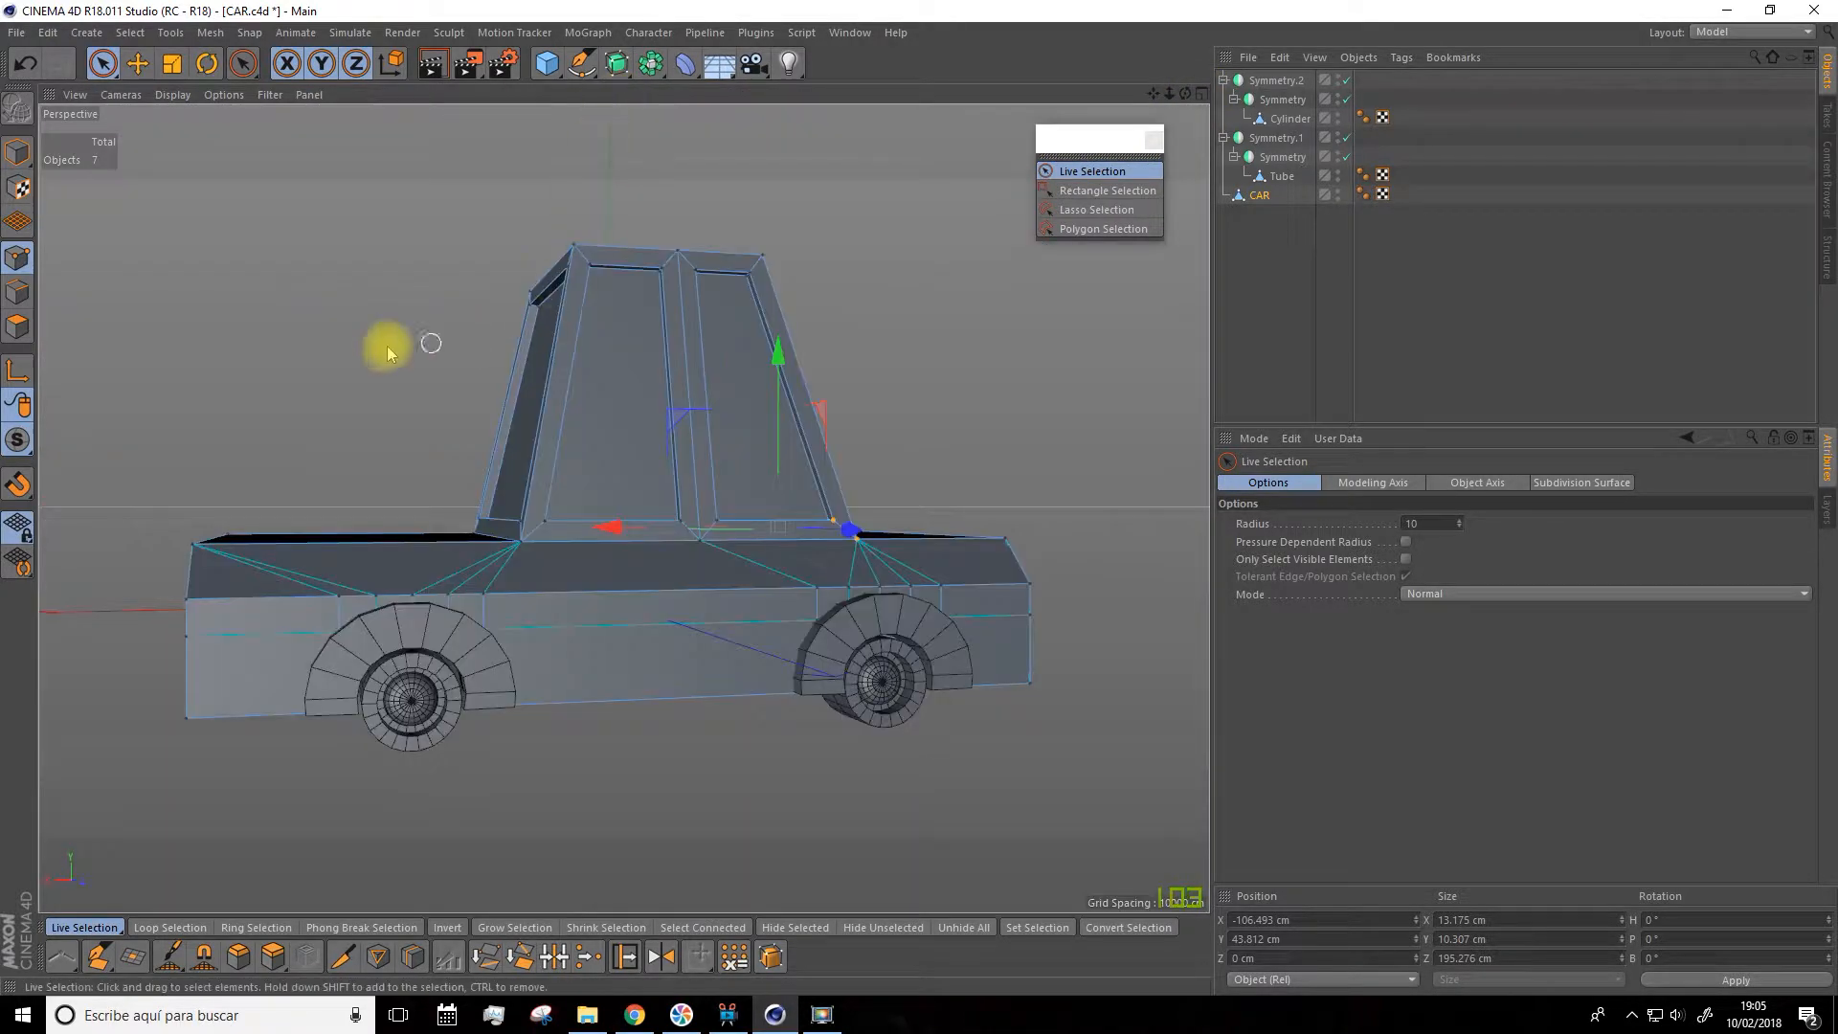
Add a cube, move it to the car's positive-X end at about X 251.6 cm, and shrink it to about 14.6 × 22 × 200 cm
{"action": "left_click_drag", "start_coordinate": [439, 341], "coordinate": [394, 387], "text": "alt"}
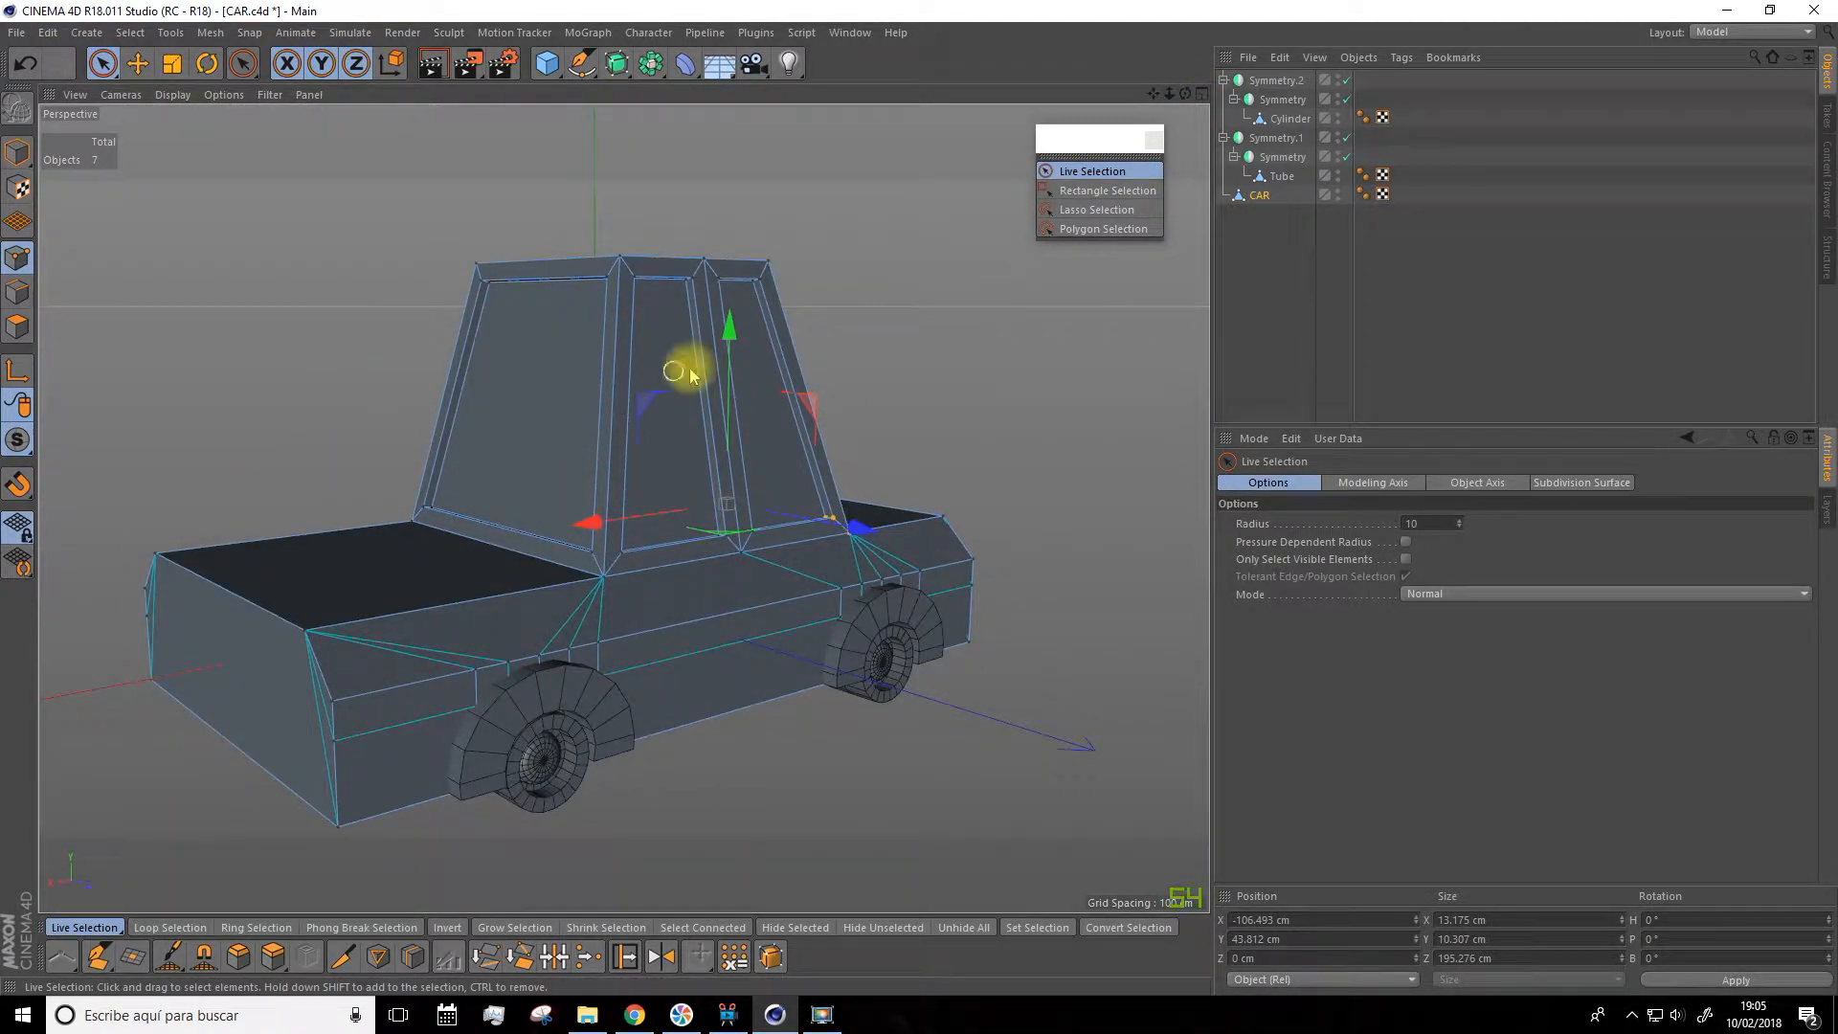
{"action": "left_click_drag", "start_coordinate": [657, 382], "coordinate": [1187, 67], "text": "alt"}
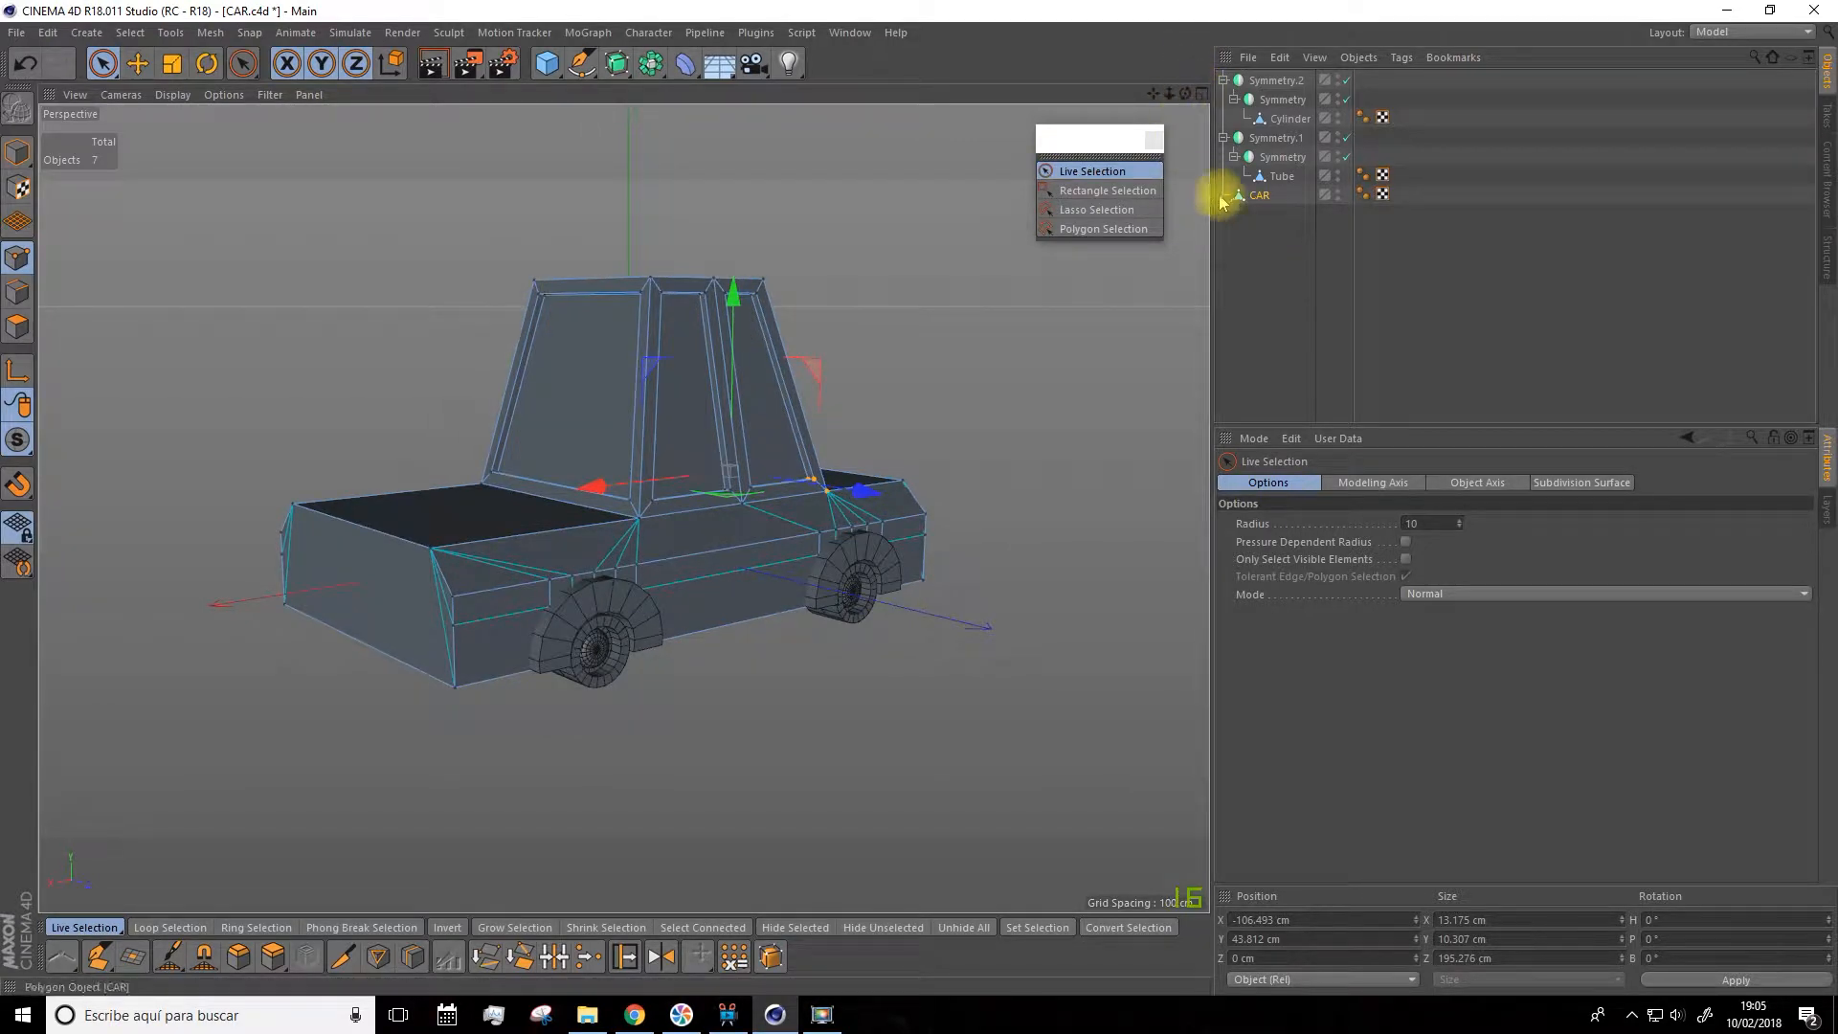
{"action": "left_click", "coordinate": [553, 75]}
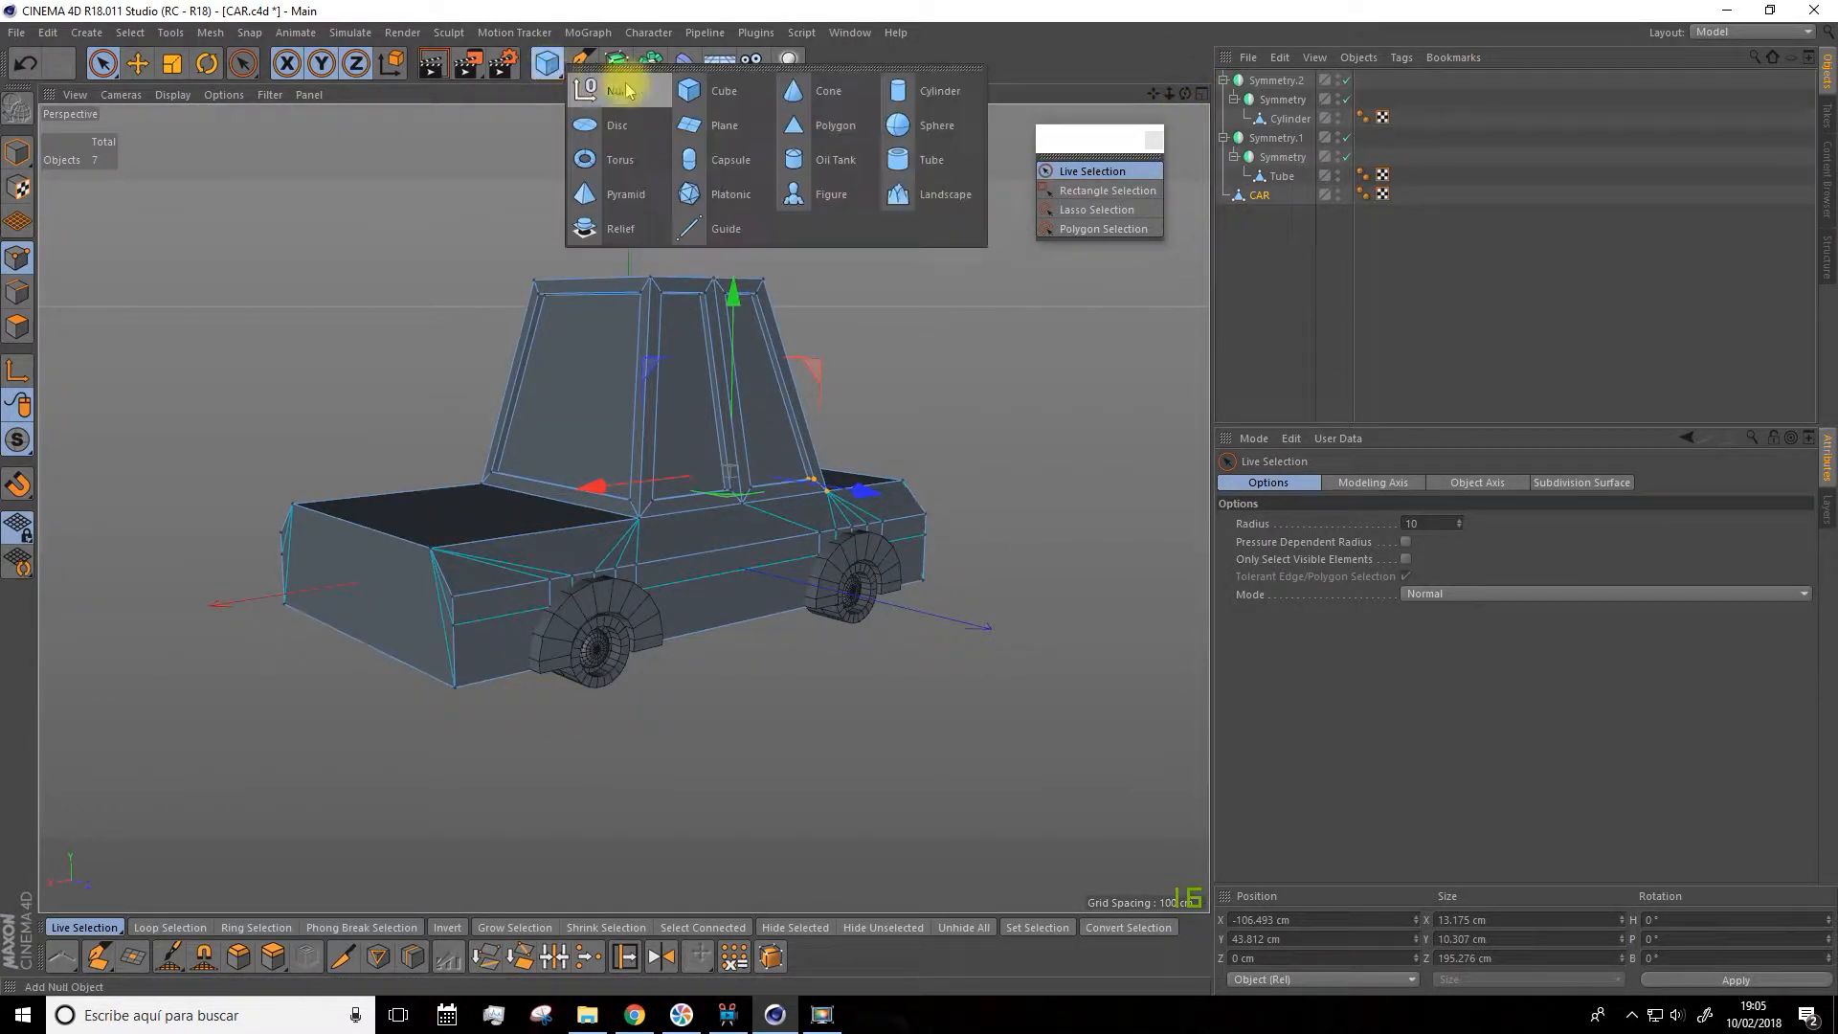
{"action": "left_click", "coordinate": [703, 83]}
{"action": "left_click_drag", "start_coordinate": [393, 275], "coordinate": [450, 316], "text": "alt"}
{"action": "left_click", "coordinate": [137, 64]}
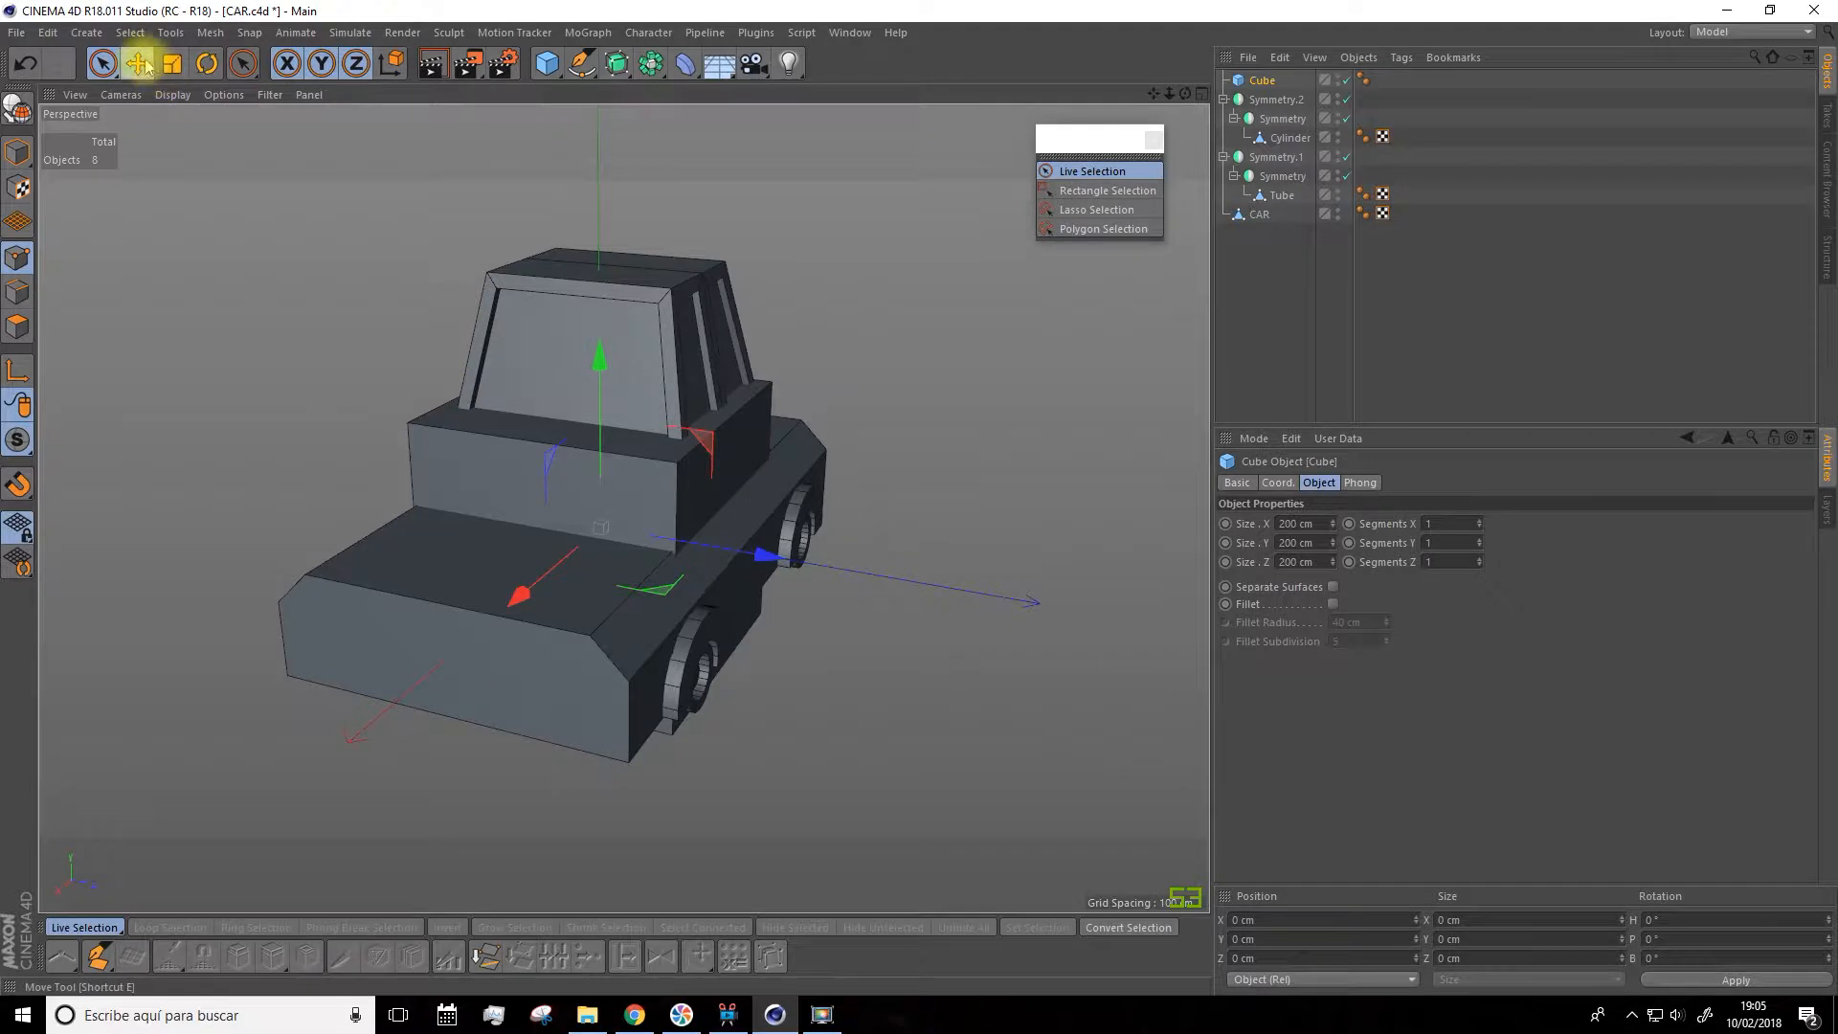
{"action": "left_click", "coordinate": [18, 151]}
{"action": "left_click_drag", "start_coordinate": [490, 557], "coordinate": [399, 691]}
{"action": "left_click_drag", "start_coordinate": [352, 509], "coordinate": [427, 587]}
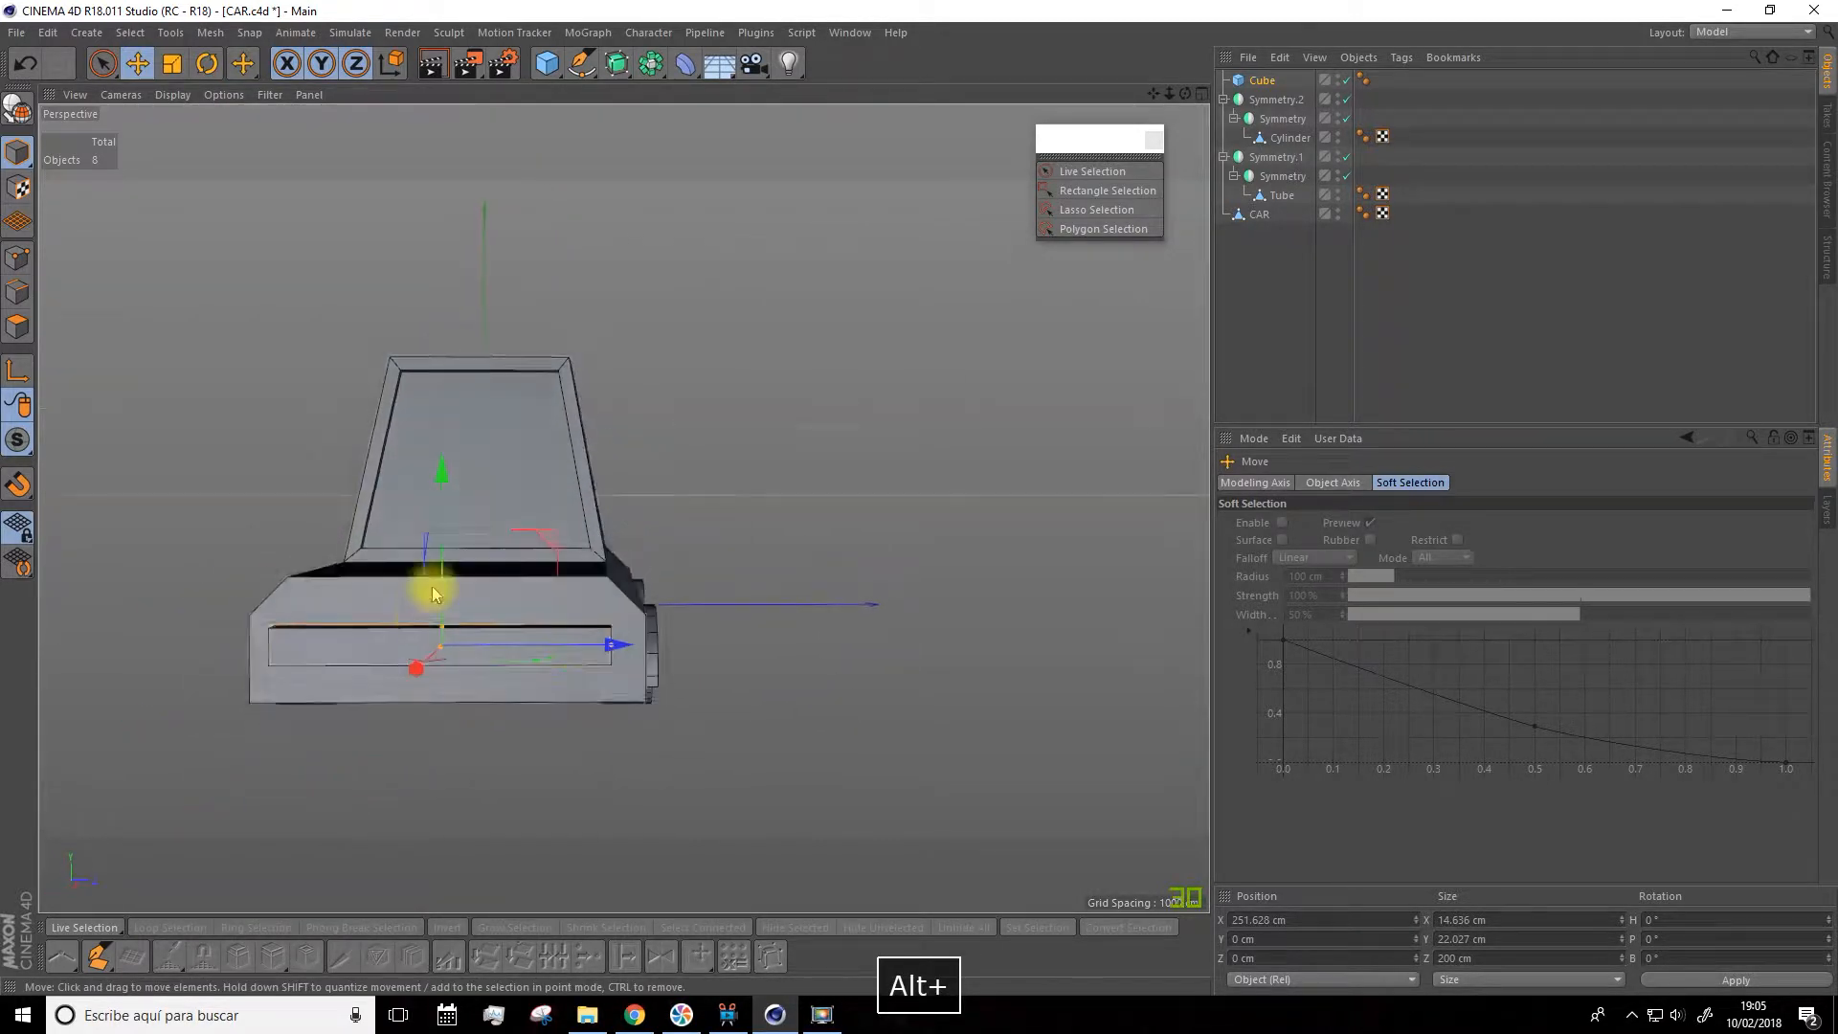
Position the bumper bar against the car's front at about X 230 cm, Y -29.1 cm, and widen it to about 242.4 cm along Z
{"action": "left_click_drag", "start_coordinate": [451, 469], "coordinate": [636, 525]}
{"action": "left_click_drag", "start_coordinate": [1152, 98], "coordinate": [1378, 11]}
{"action": "left_click_drag", "start_coordinate": [573, 465], "coordinate": [753, 583], "text": "alt"}
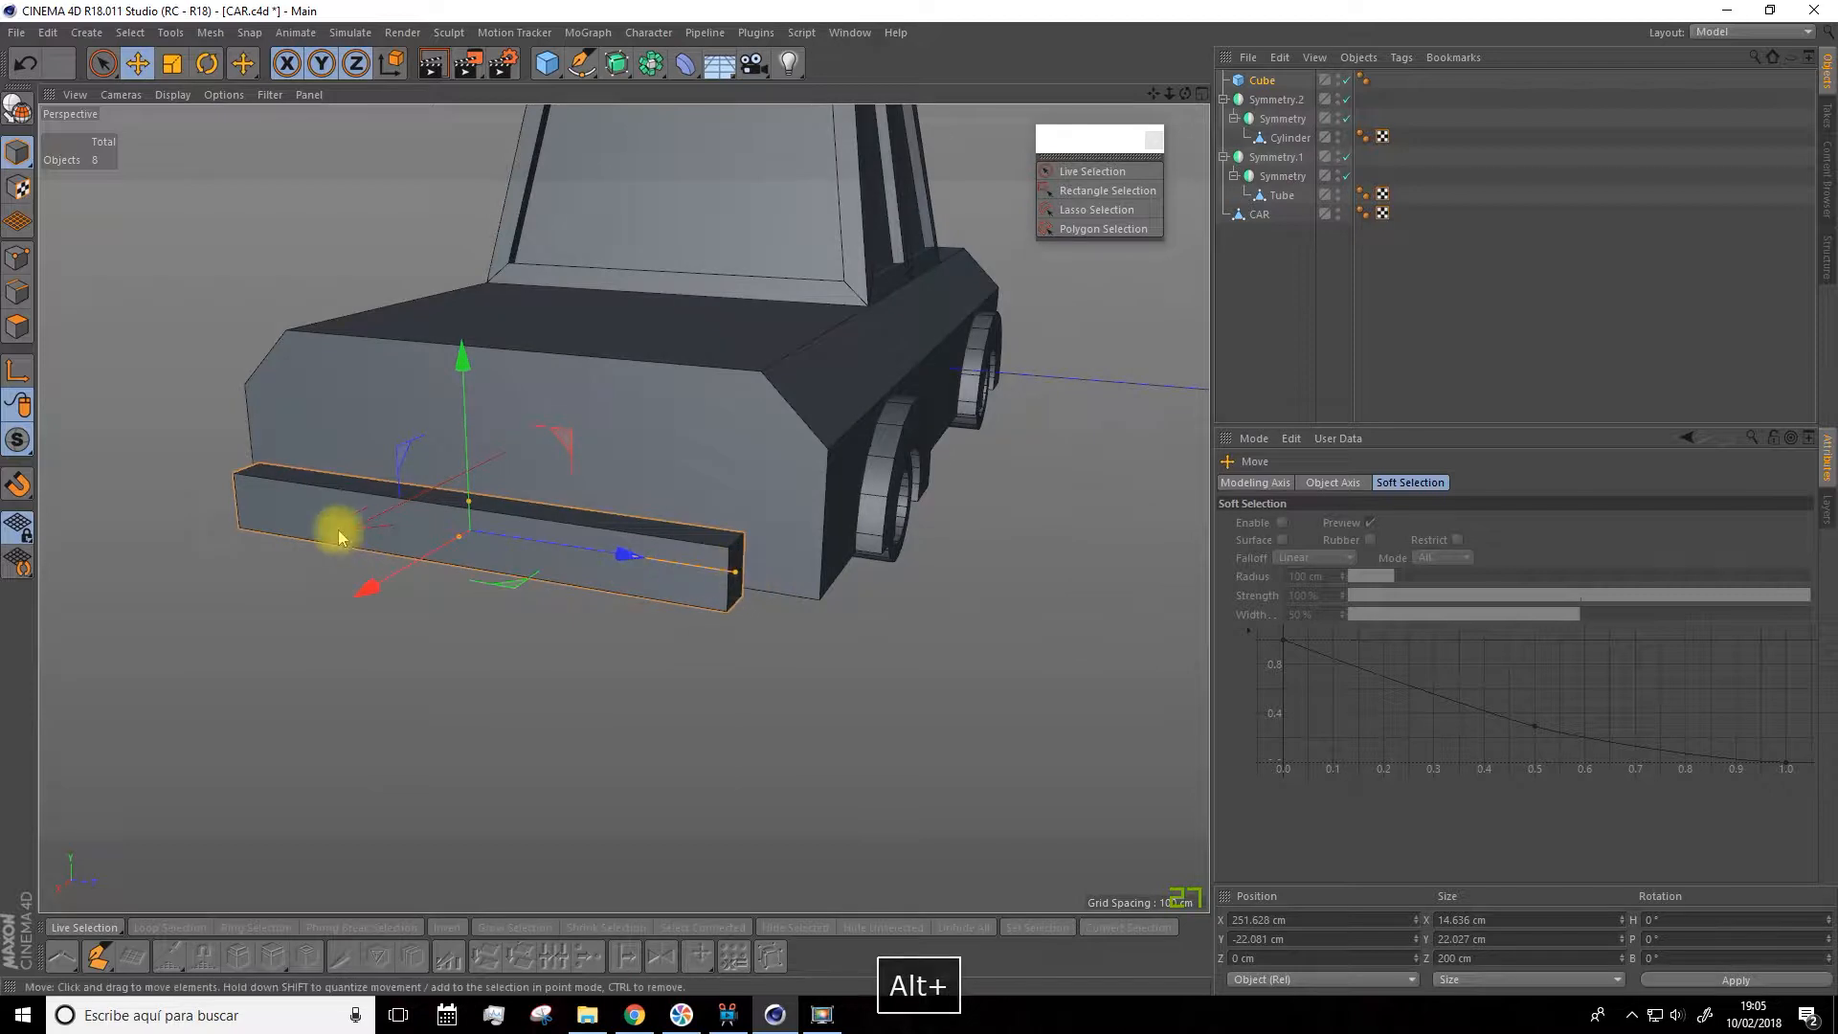
{"action": "left_click_drag", "start_coordinate": [370, 574], "coordinate": [410, 566]}
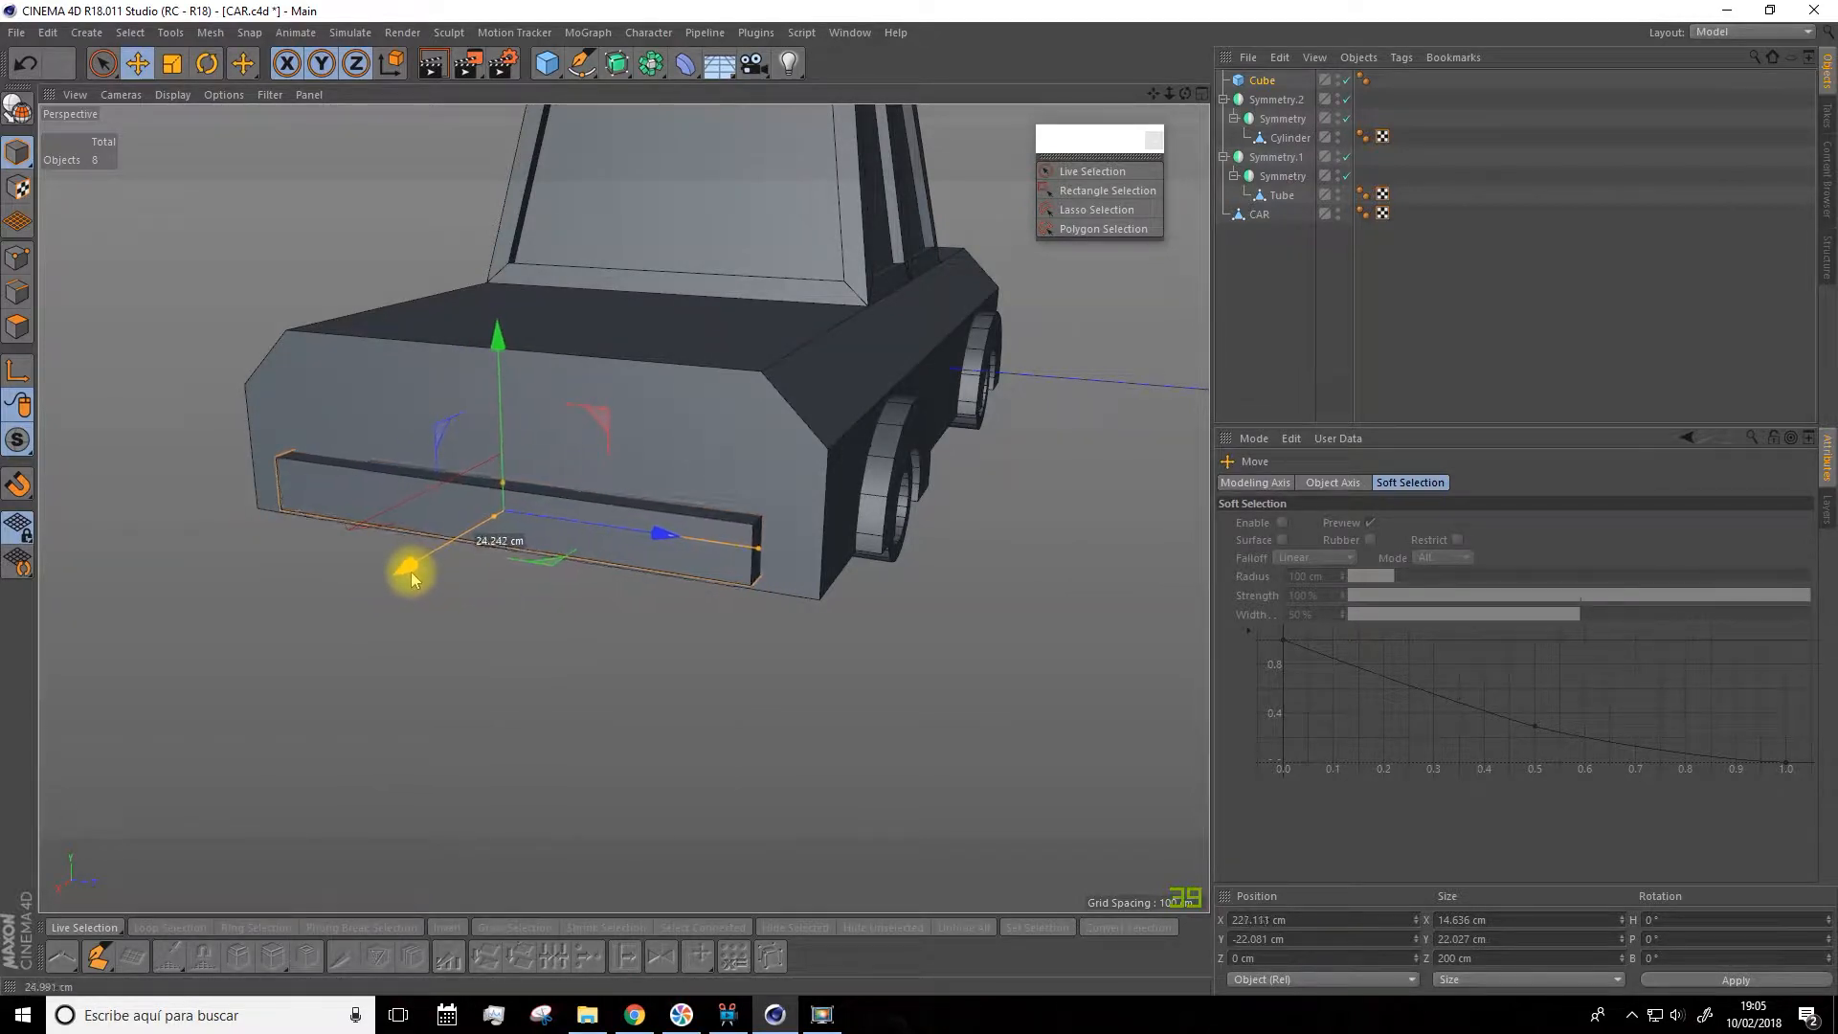
{"action": "left_click_drag", "start_coordinate": [484, 341], "coordinate": [494, 365]}
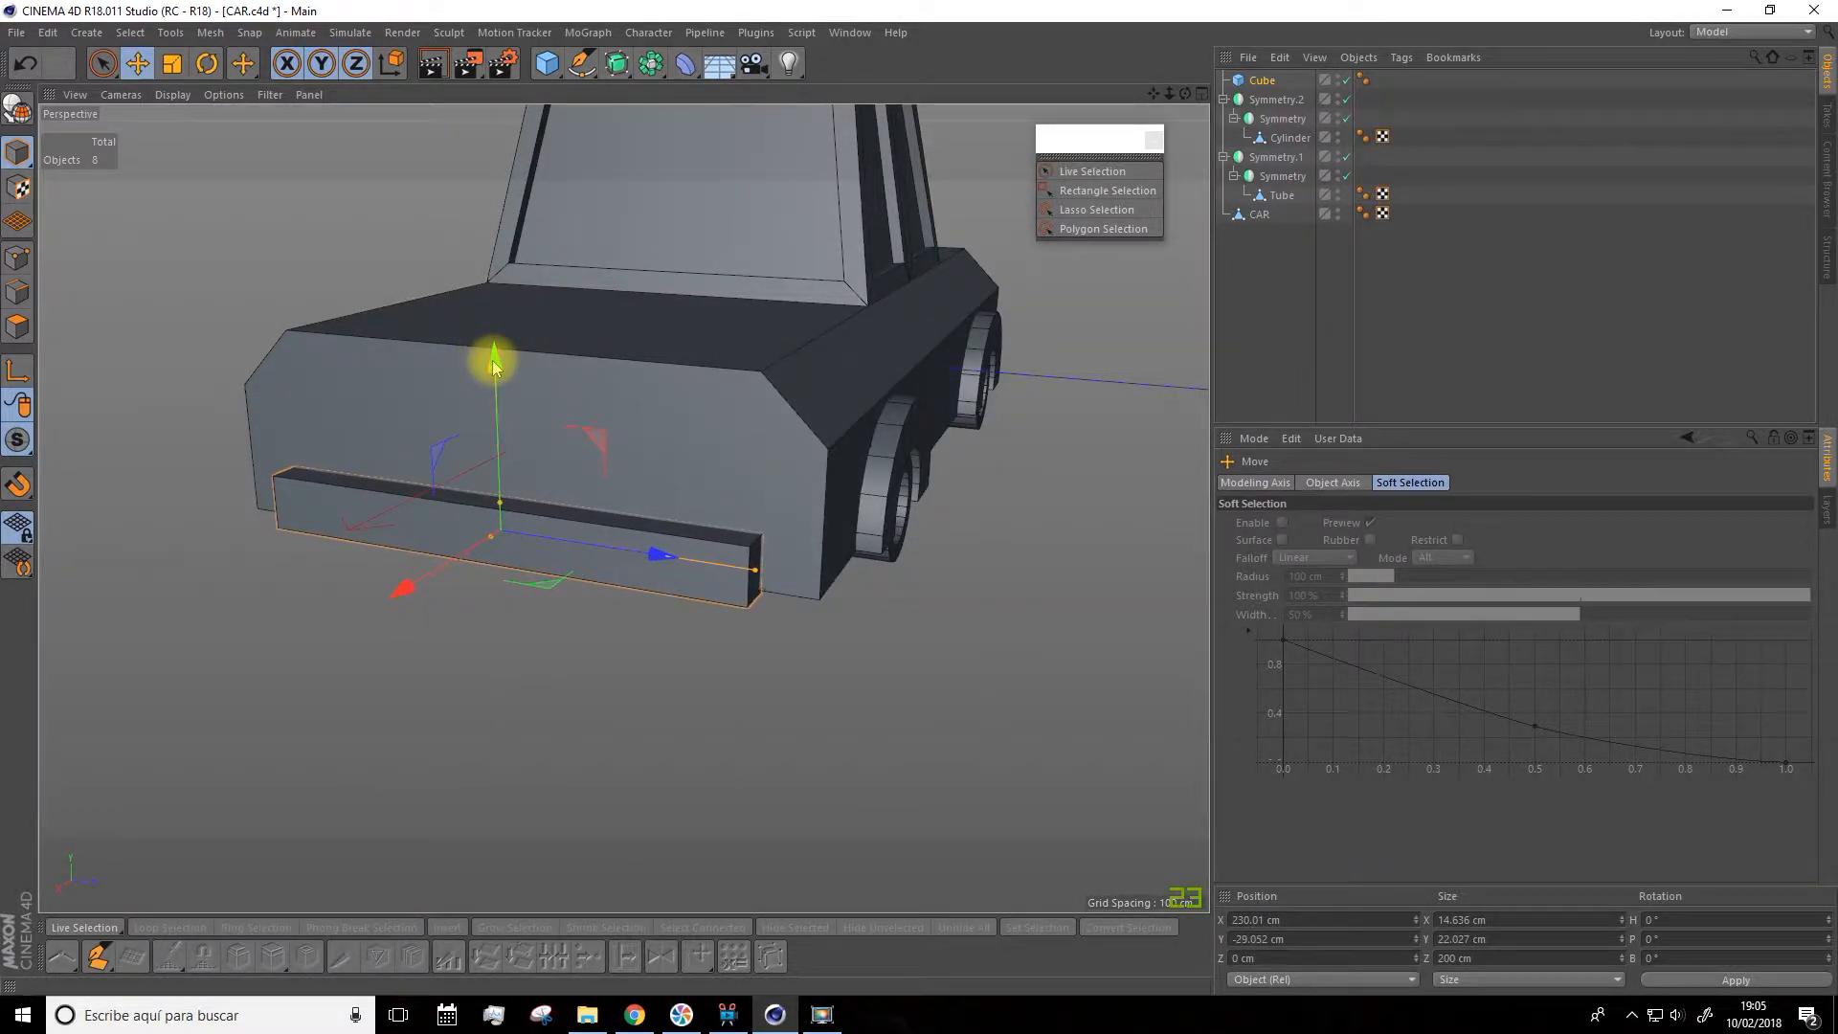
{"action": "left_click_drag", "start_coordinate": [755, 571], "coordinate": [618, 659]}
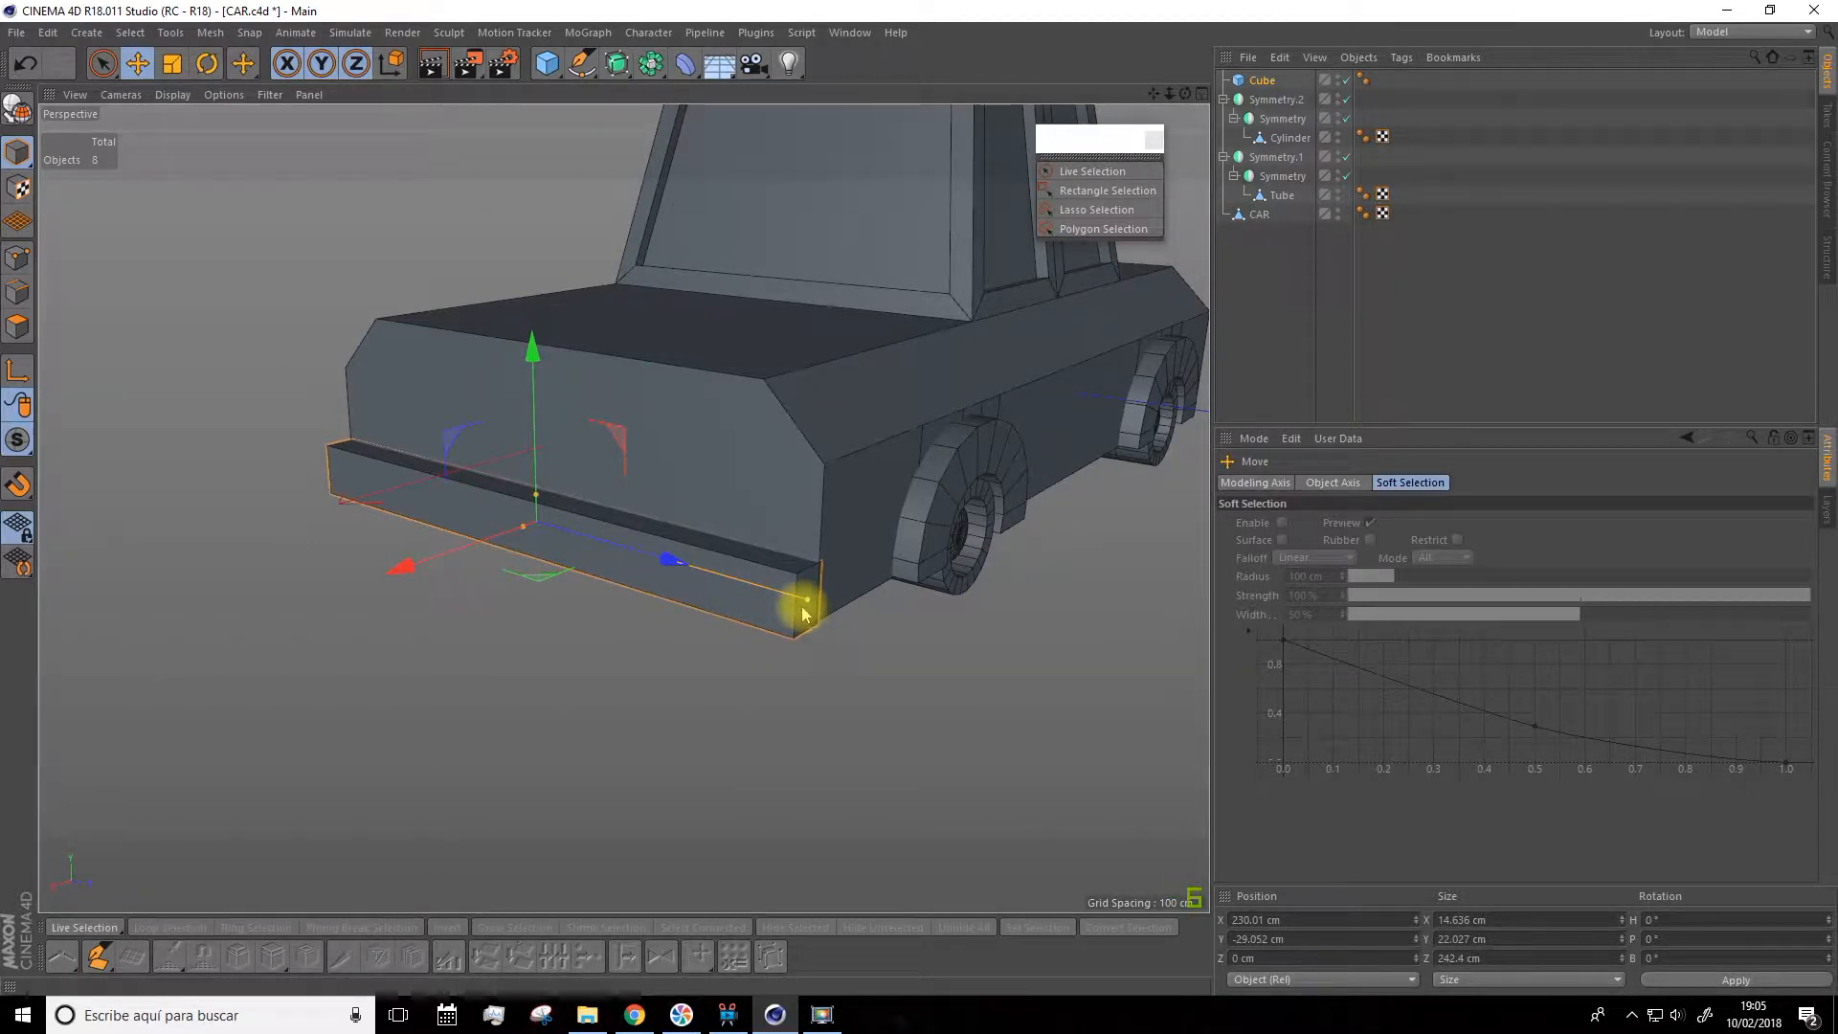
Make the bumper bar editable, select its two end polygons, and extrude them outward about 9.4 cm
{"action": "key", "text": "v"}
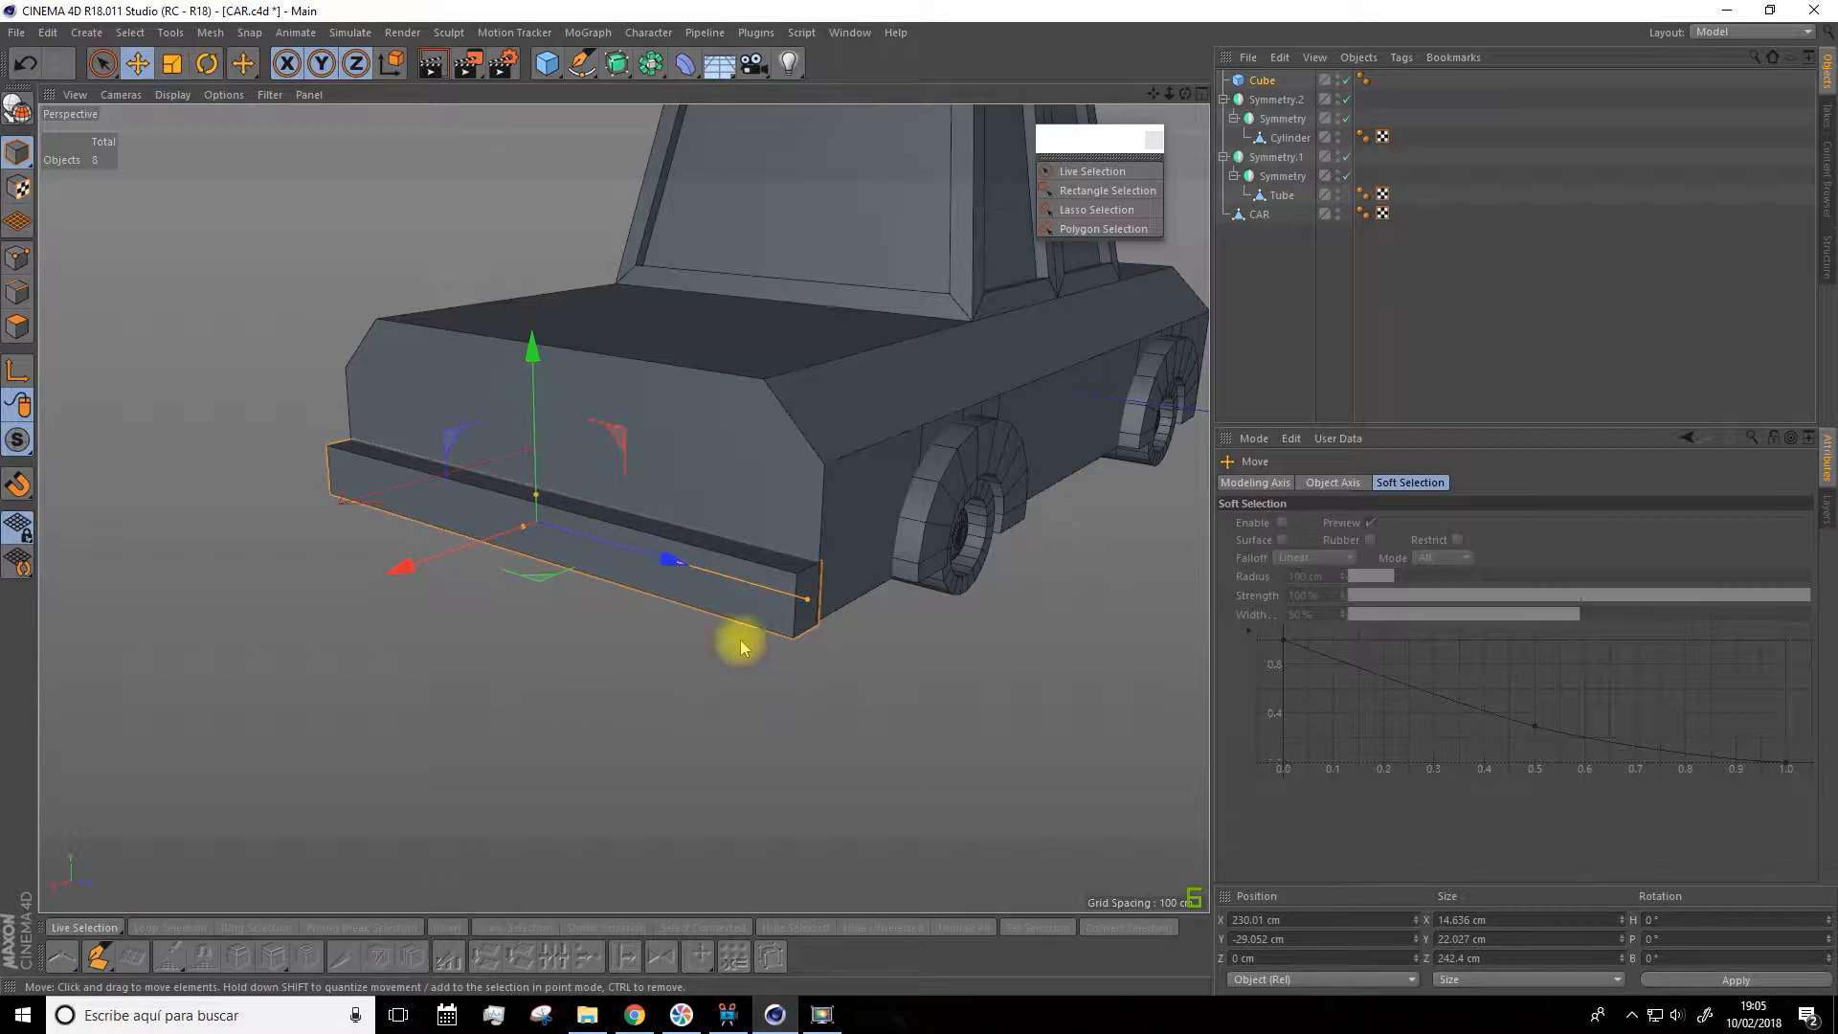
{"action": "key", "text": "c"}
{"action": "left_click", "coordinate": [17, 326]}
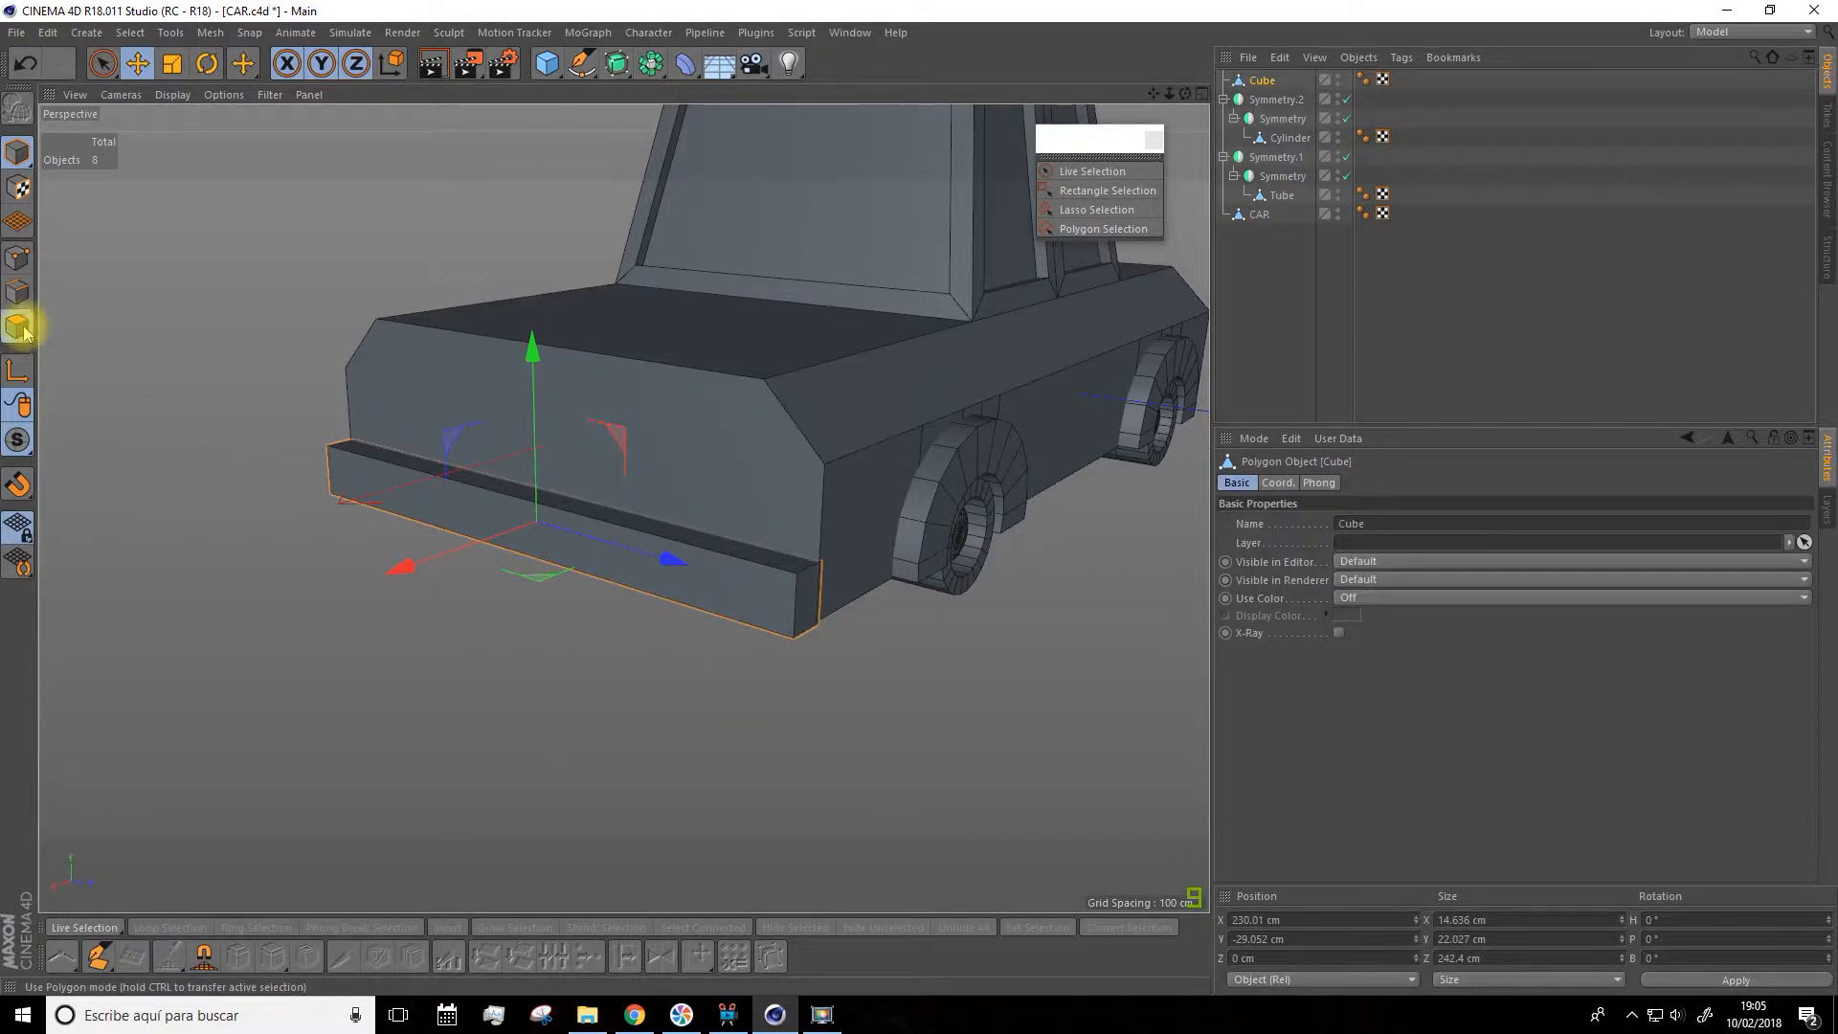
{"action": "left_click_drag", "start_coordinate": [550, 650], "coordinate": [246, 689], "text": "alt"}
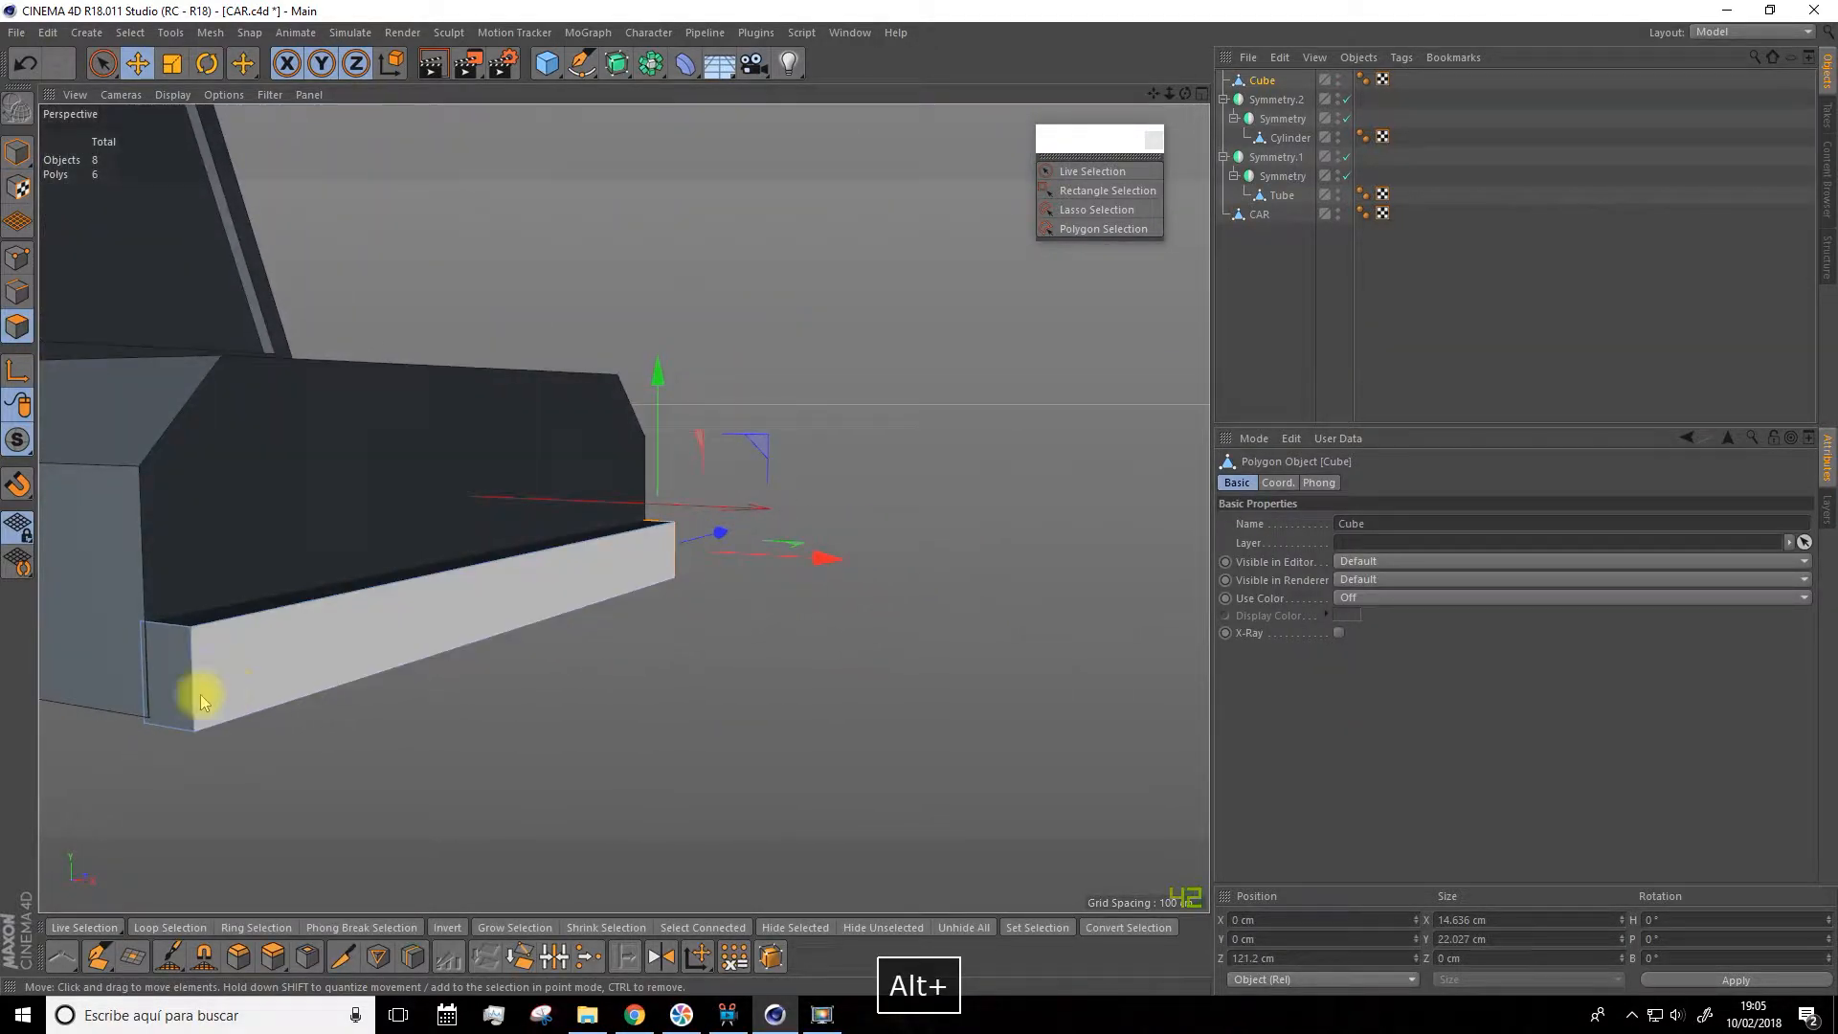
{"action": "left_click", "coordinate": [163, 686], "text": "shift"}
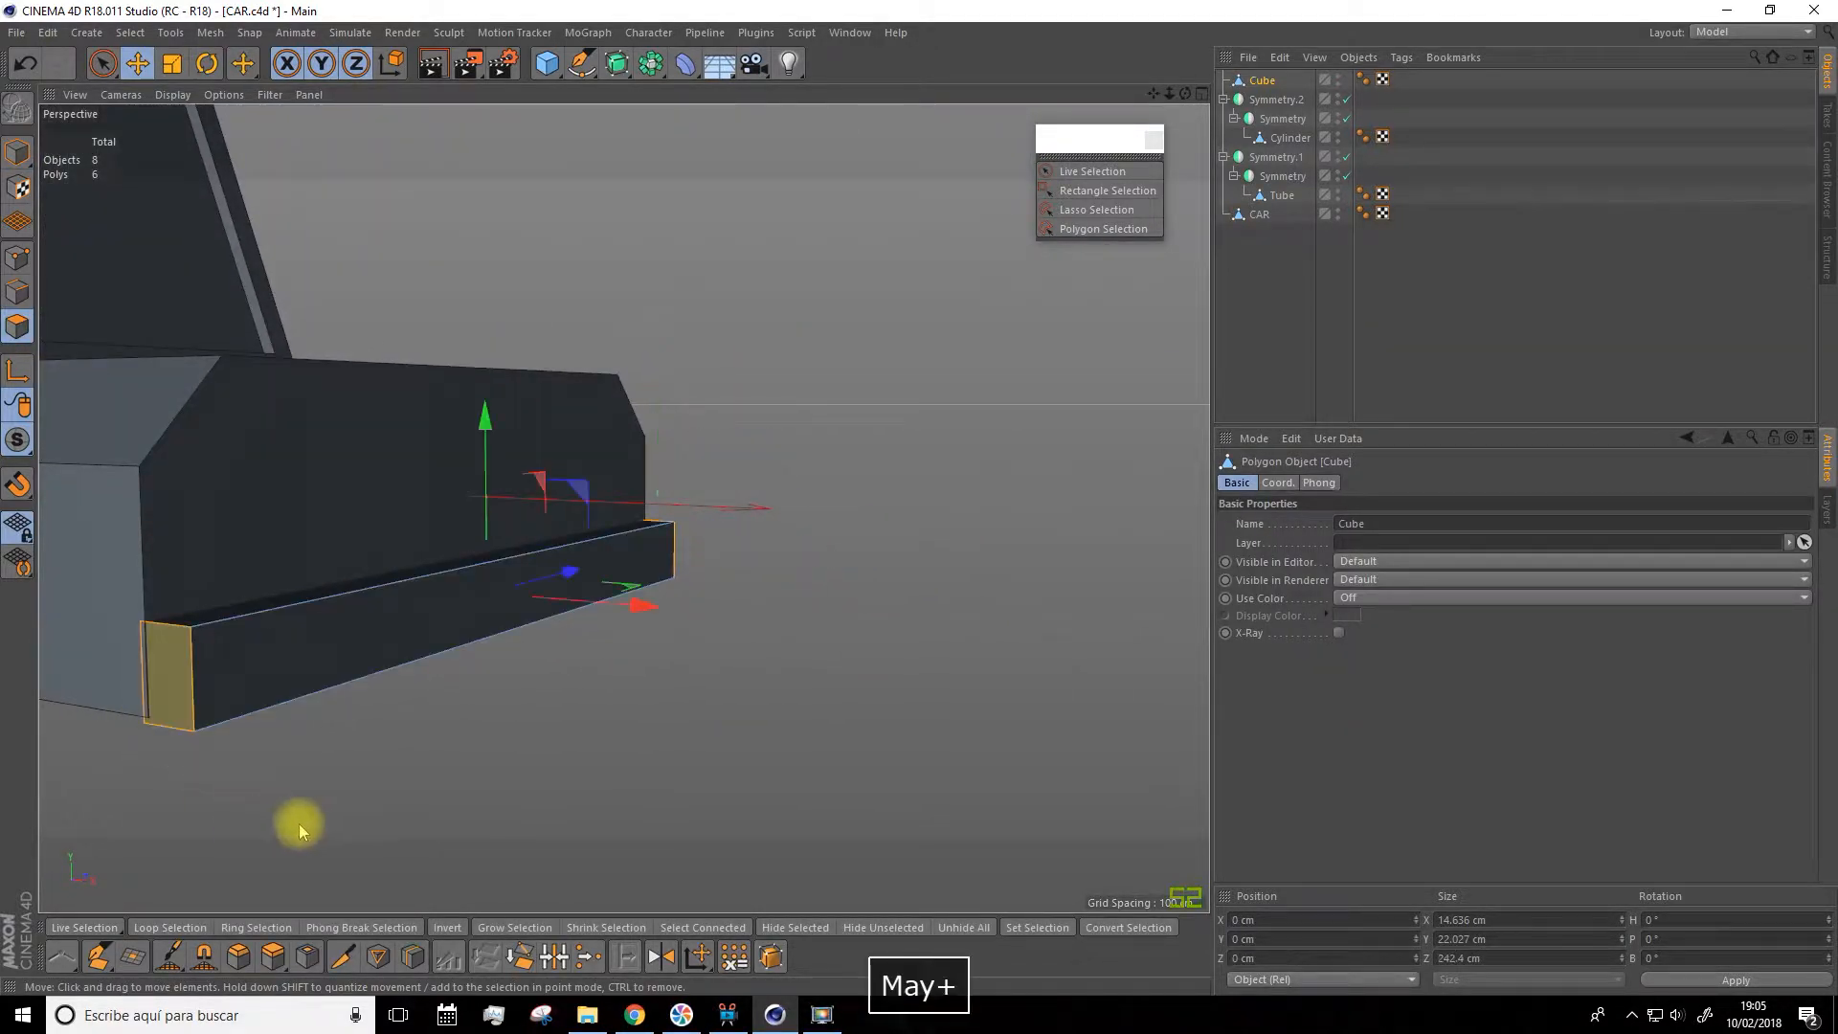
{"action": "left_click", "coordinate": [272, 955]}
{"action": "left_click_drag", "start_coordinate": [980, 628], "coordinate": [866, 688], "text": "alt"}
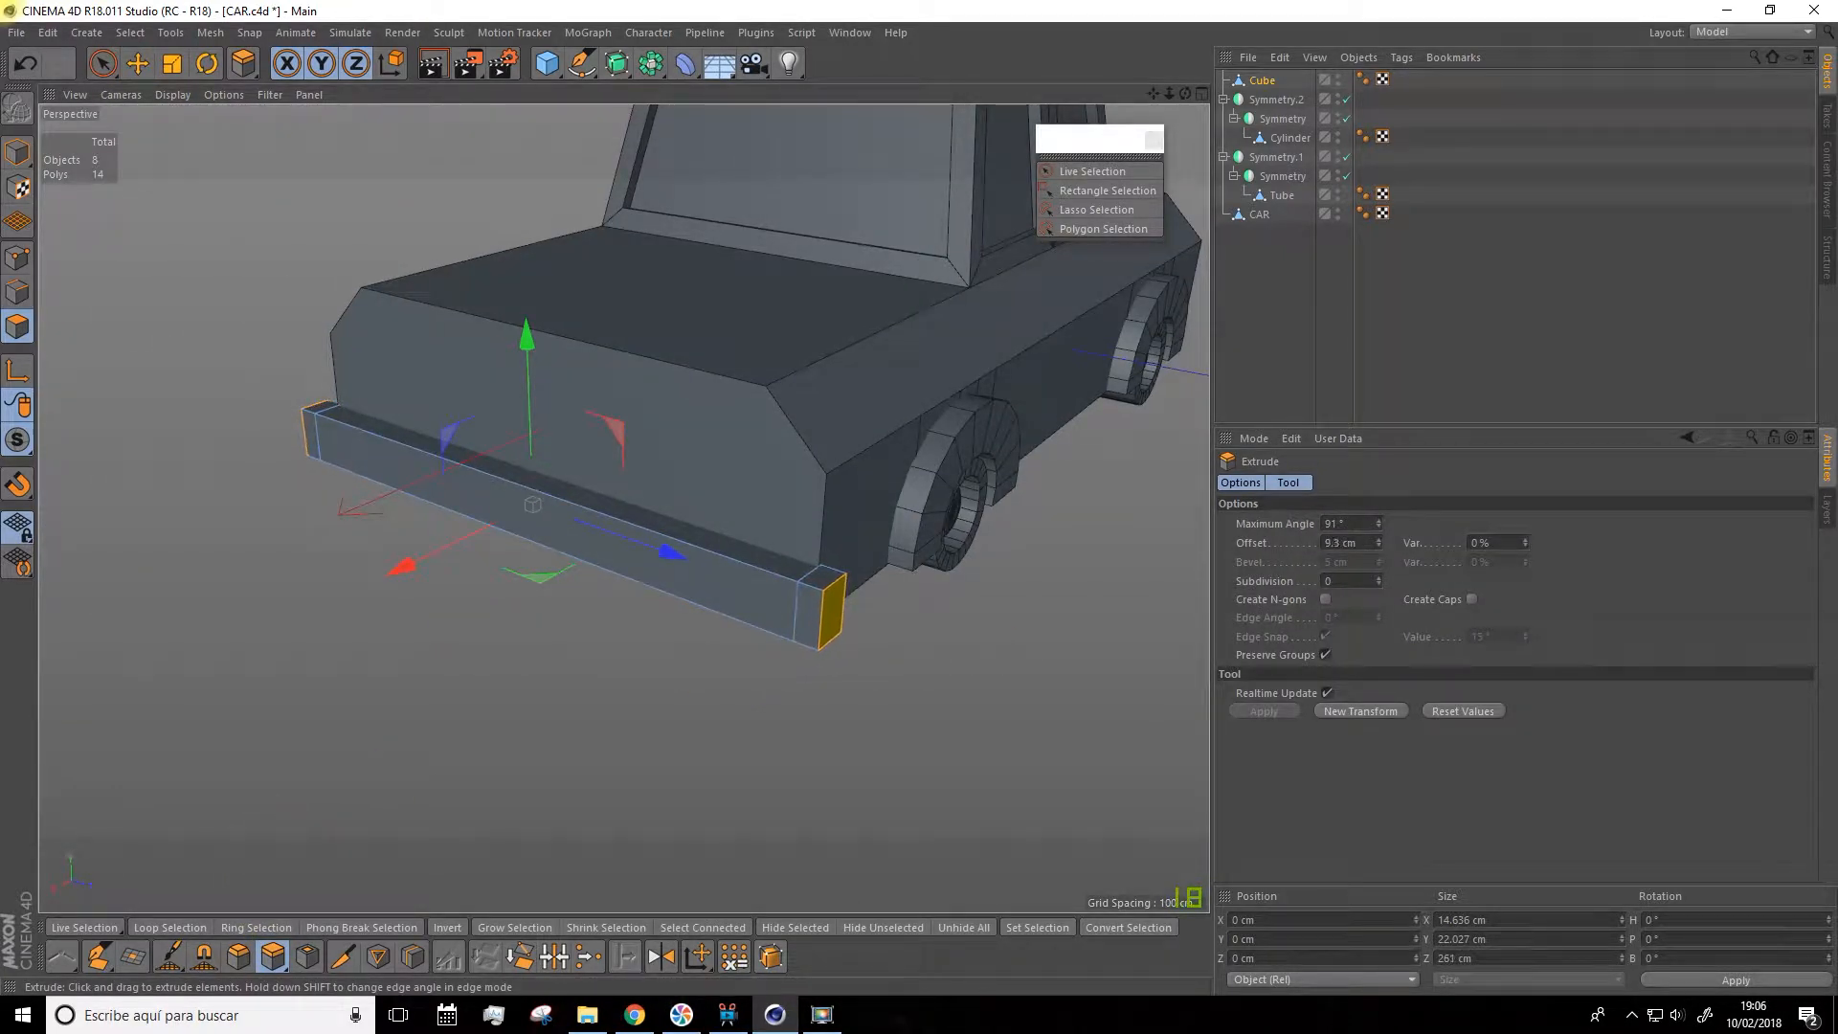
Select the car-facing polygons of both bumper end blocks and extrude them about 48.2 cm back along the car's sides
{"action": "left_click_drag", "start_coordinate": [906, 674], "coordinate": [646, 635], "text": "alt"}
{"action": "left_click", "coordinate": [547, 642]}
{"action": "left_click", "coordinate": [536, 651]}
{"action": "left_click_drag", "start_coordinate": [534, 375], "coordinate": [259, 336], "text": "alt"}
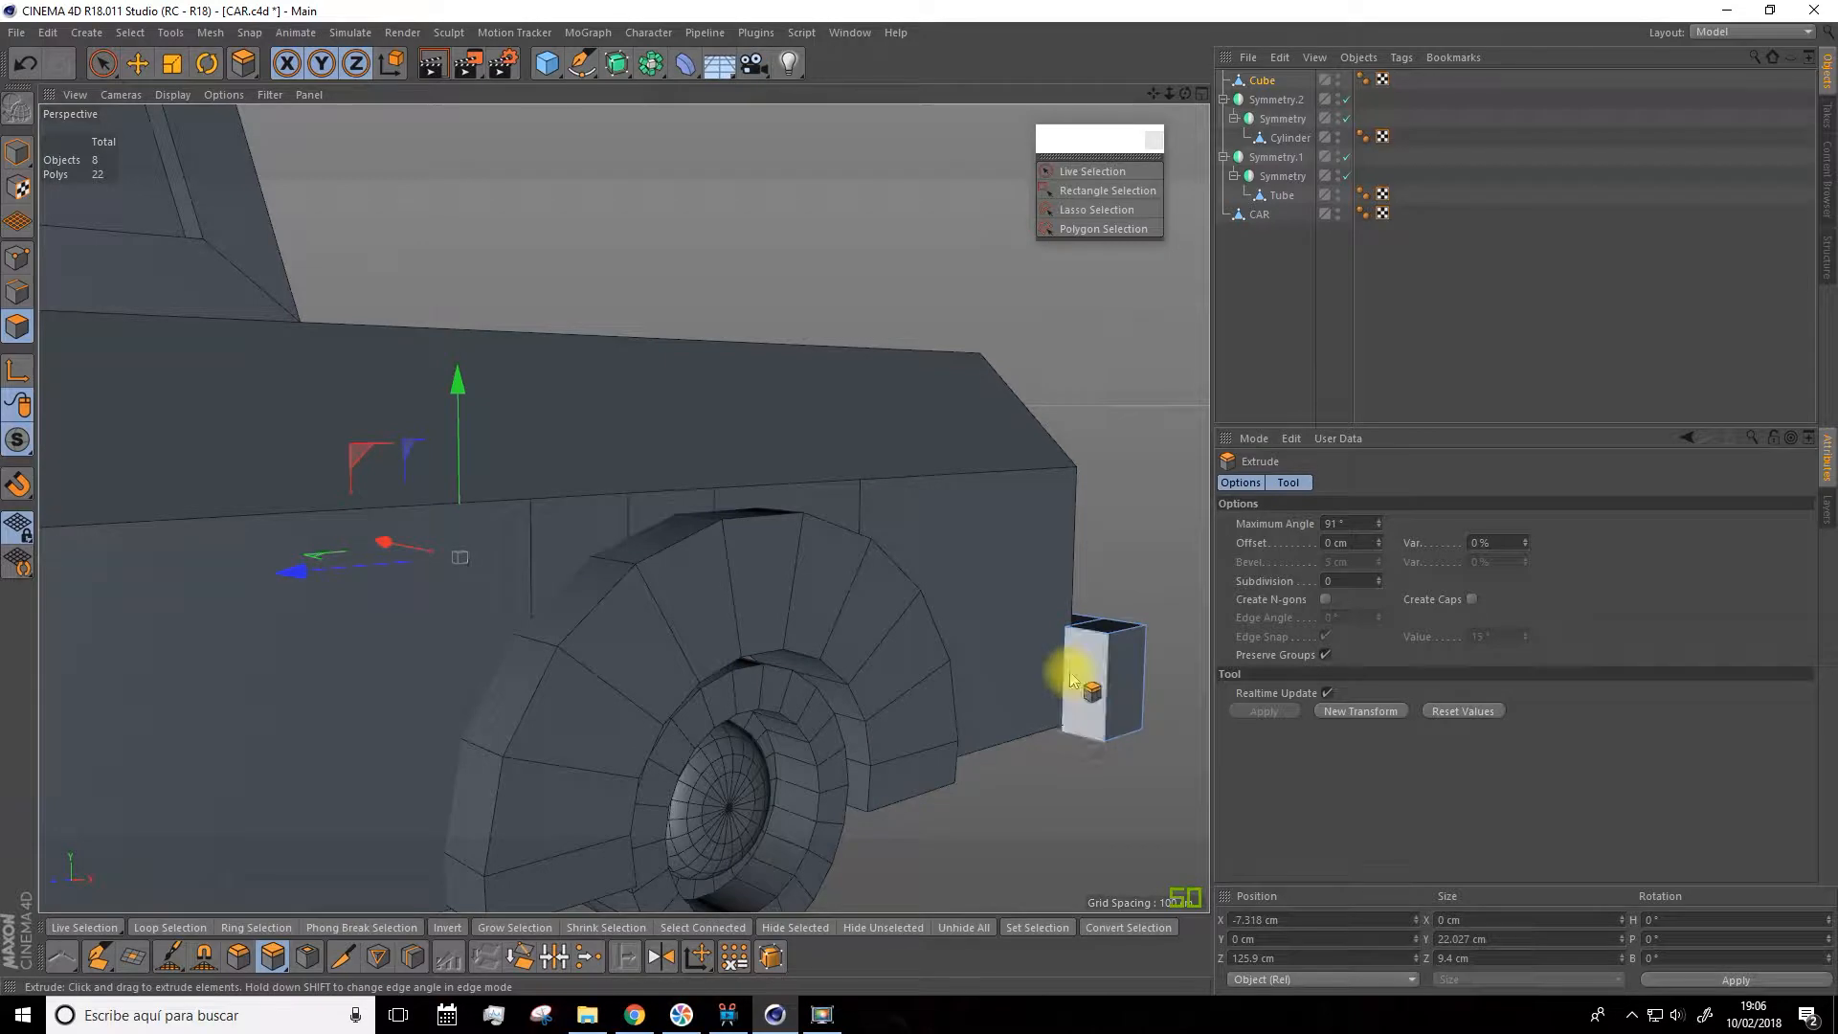
{"action": "left_click", "coordinate": [1096, 656], "text": "shift"}
{"action": "left_click_drag", "start_coordinate": [1130, 551], "coordinate": [1135, 510], "text": "alt"}
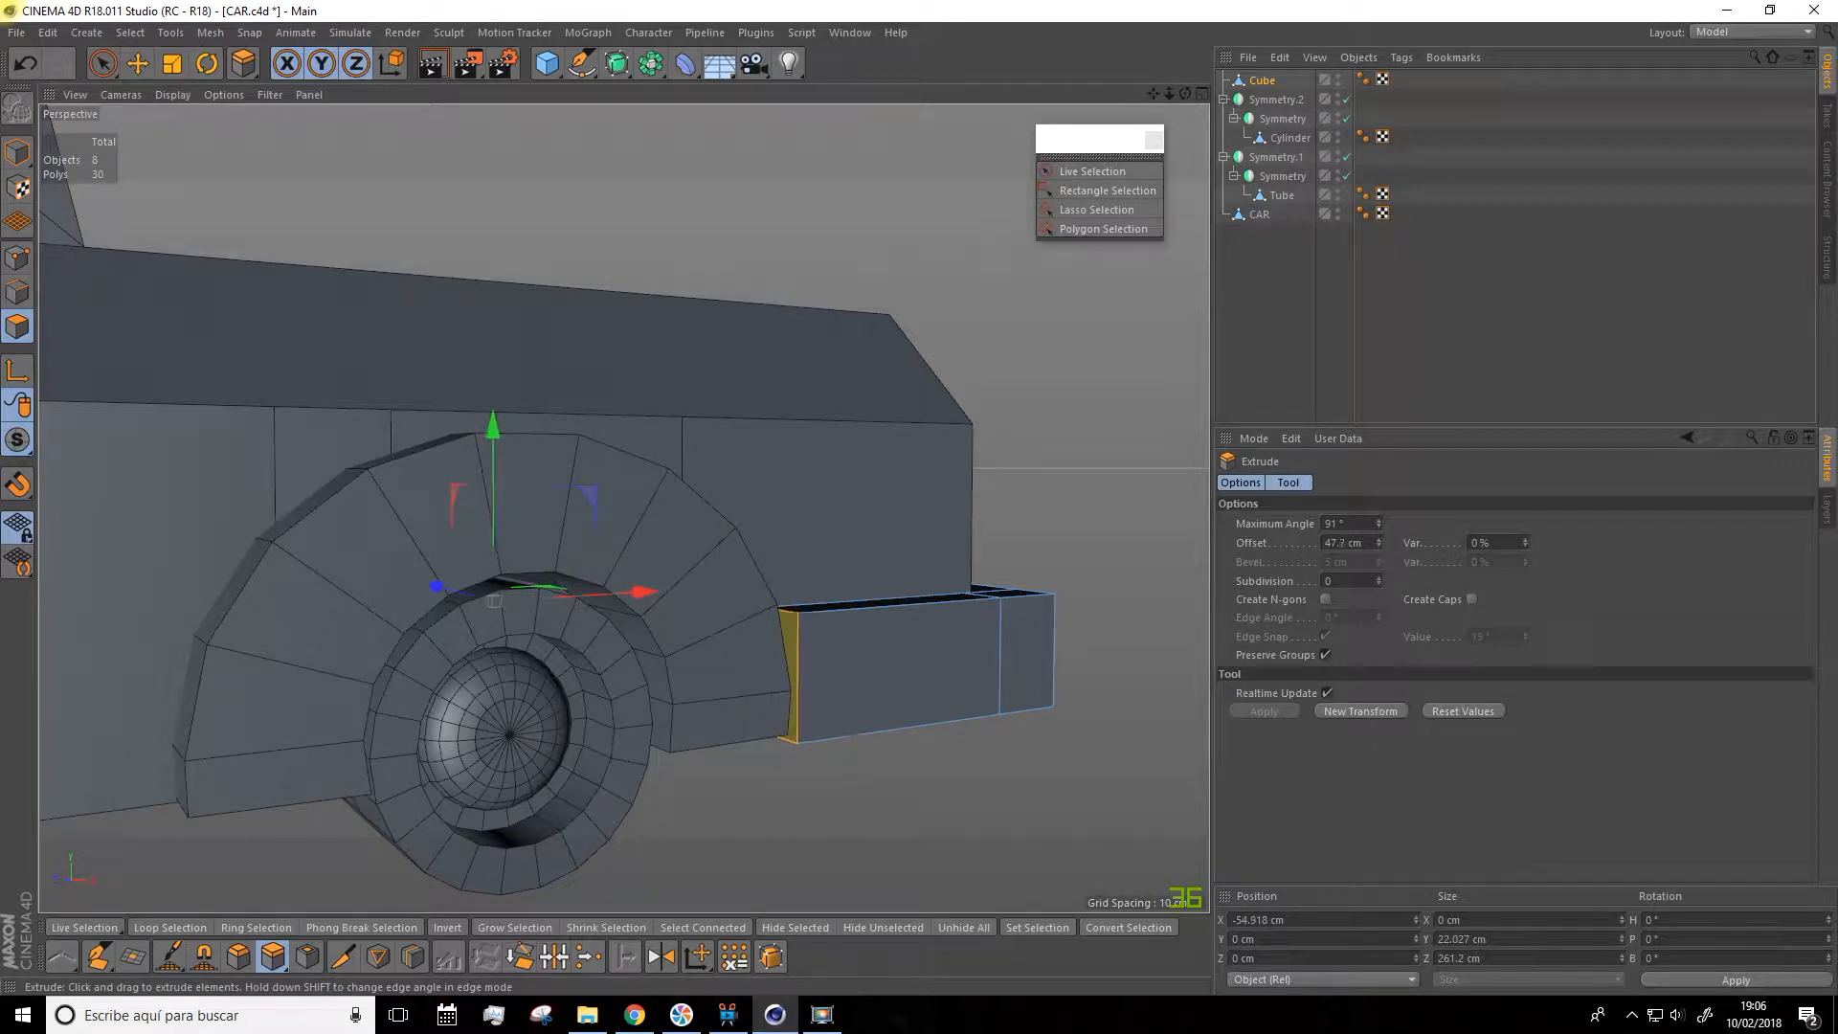
{"action": "left_click_drag", "start_coordinate": [1135, 510], "coordinate": [1026, 536], "text": "alt"}
{"action": "left_click_drag", "start_coordinate": [1020, 522], "coordinate": [369, 165], "text": "alt"}
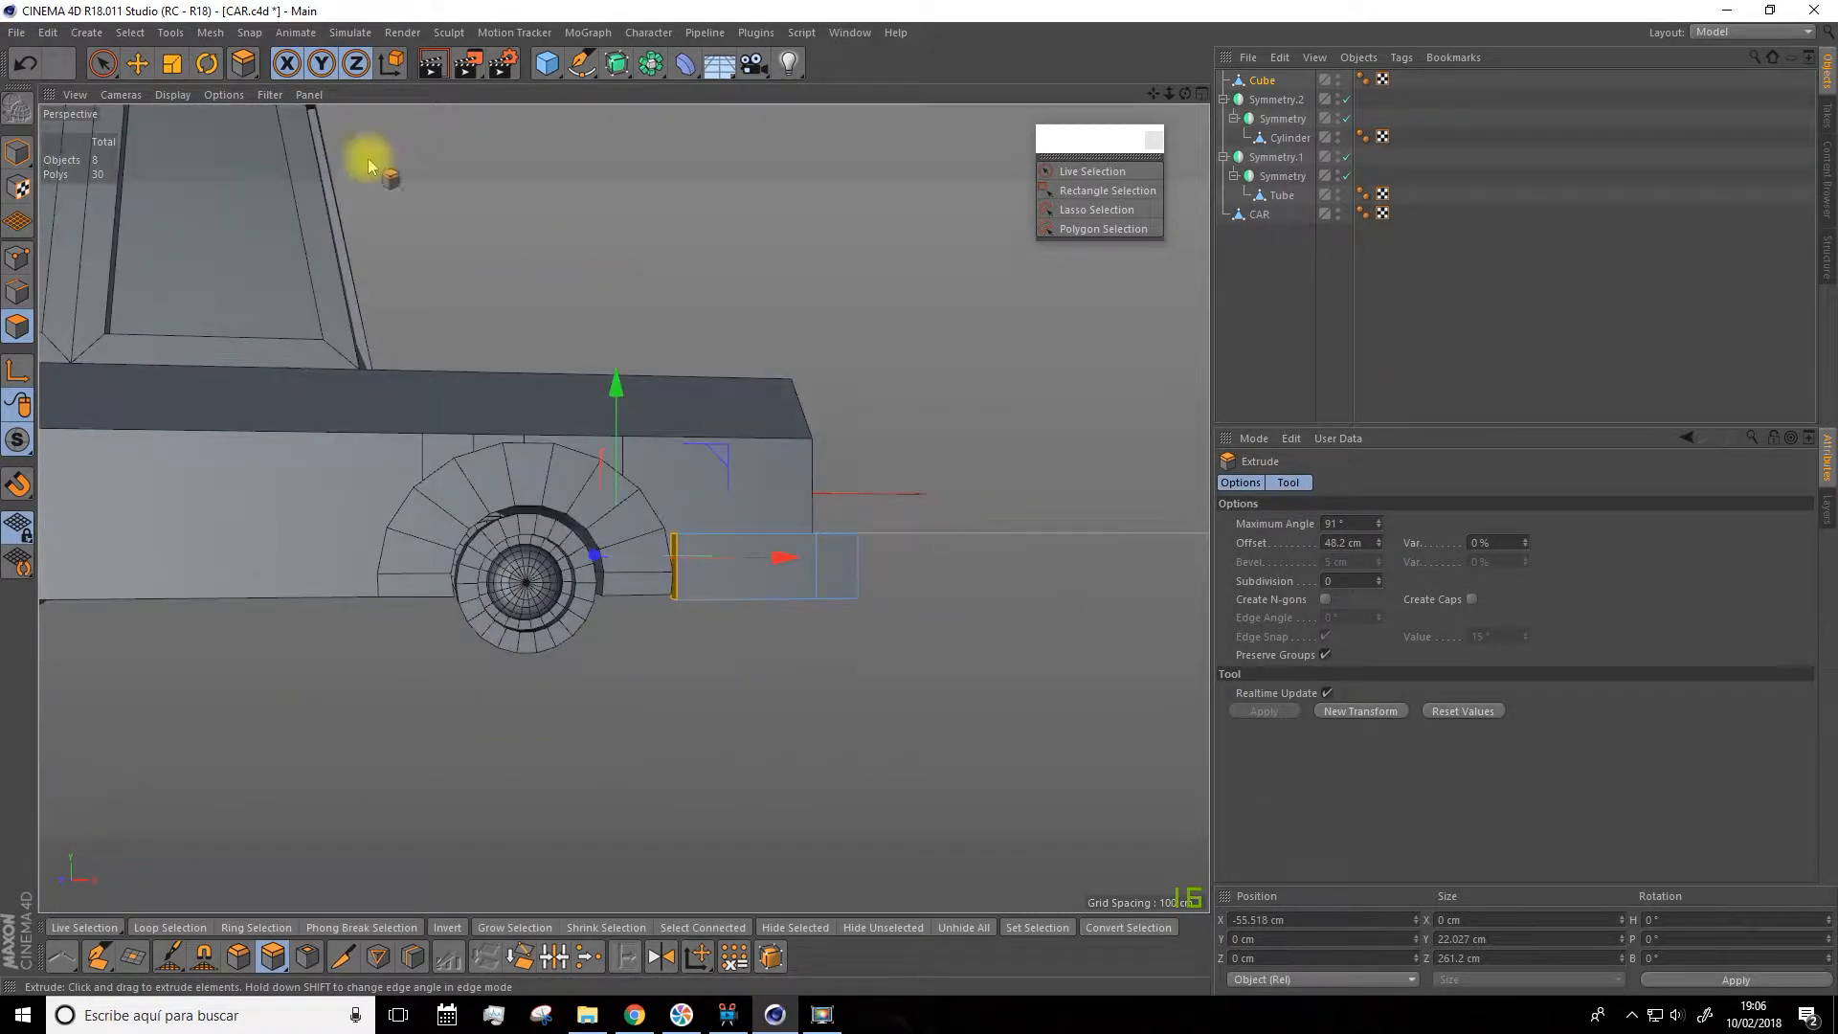
Switch to moving the whole bumper, nudge it slightly along Y, and deselect it
{"action": "left_click", "coordinate": [137, 62]}
{"action": "left_click", "coordinate": [17, 151]}
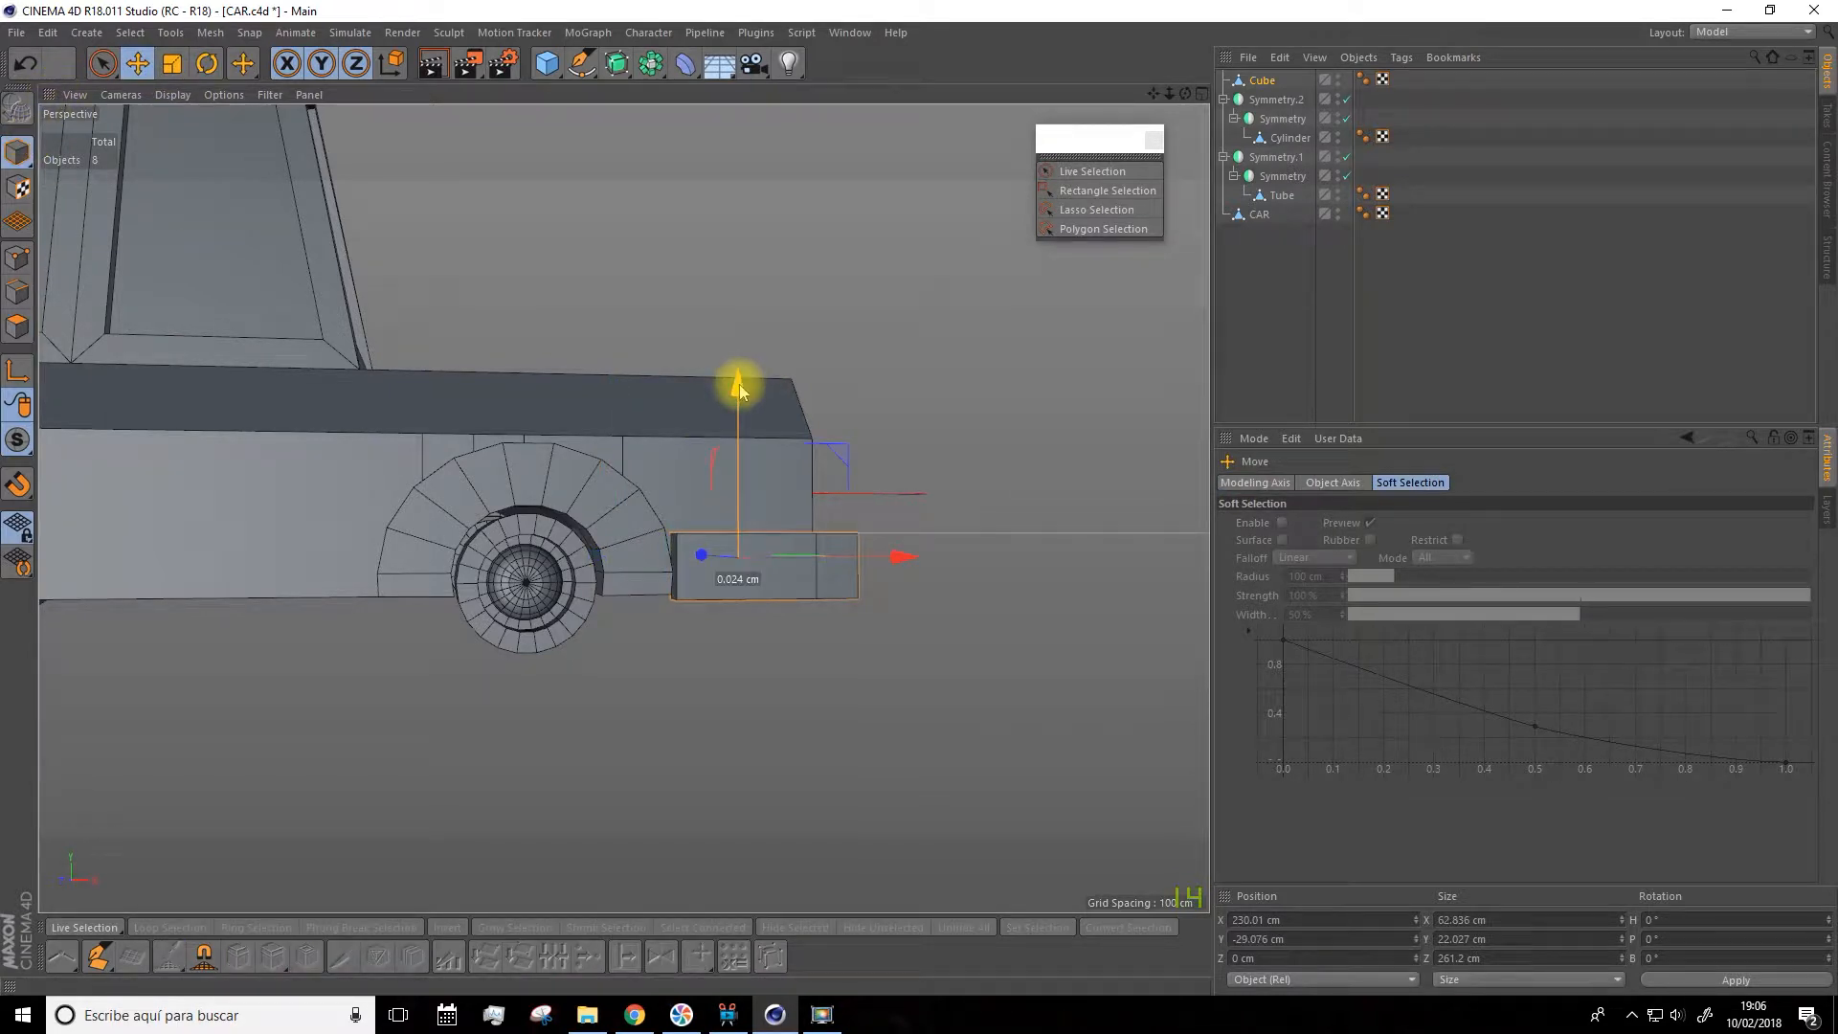
{"action": "left_click_drag", "start_coordinate": [747, 387], "coordinate": [478, 456], "text": "alt"}
{"action": "left_click", "coordinate": [163, 395]}
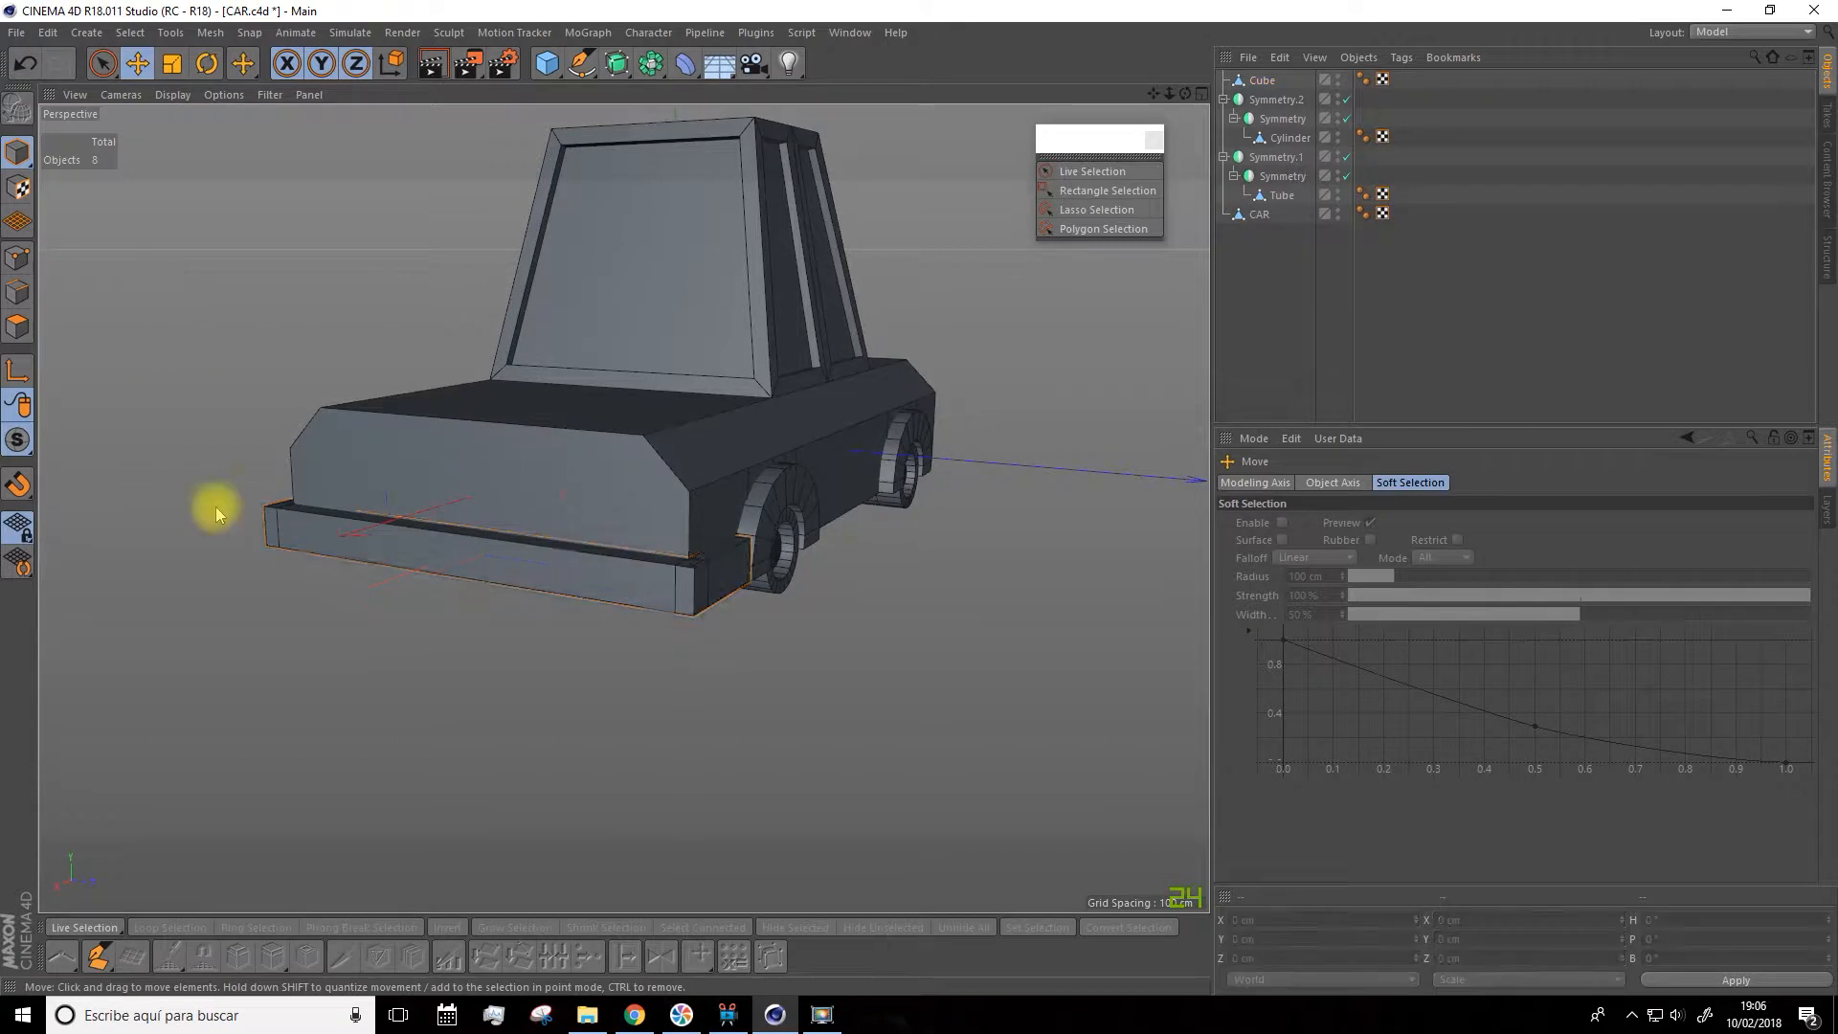
Select the front polygon of the CAR body above the bumper and inset it 7.5 cm with Extrude Inner
{"action": "left_click", "coordinate": [480, 444]}
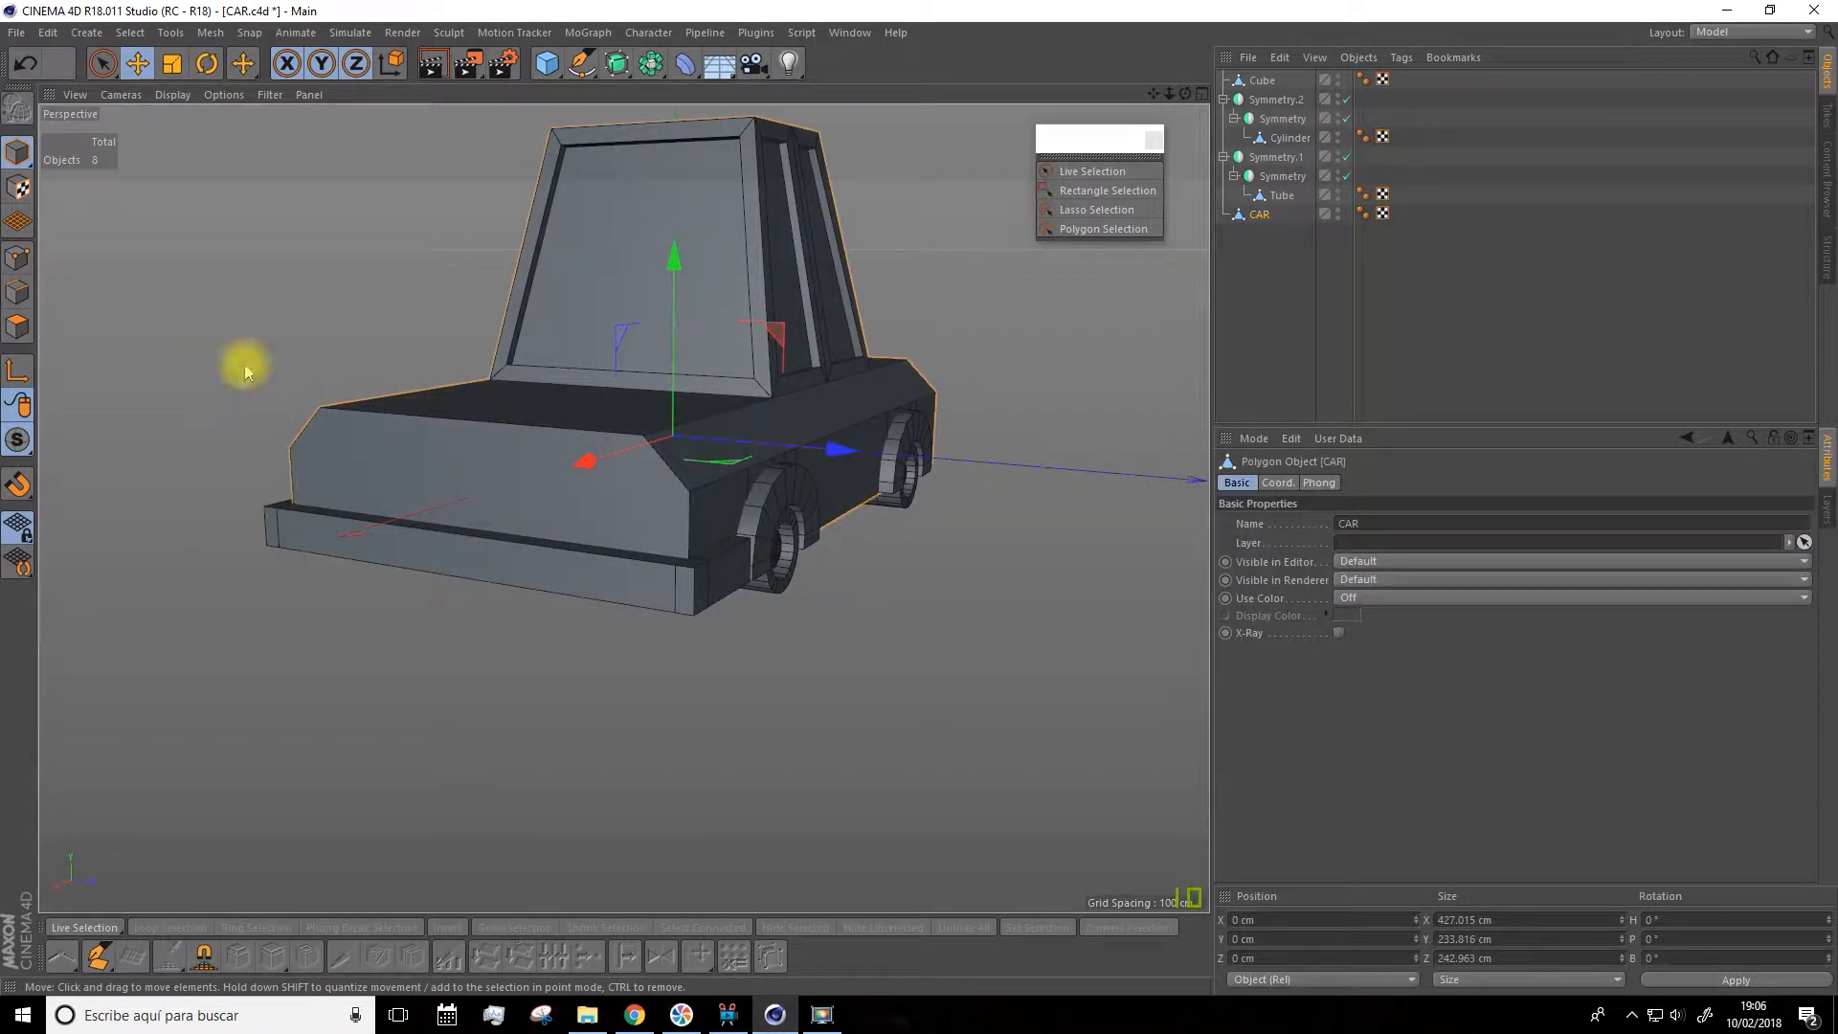
{"action": "left_click", "coordinate": [18, 327]}
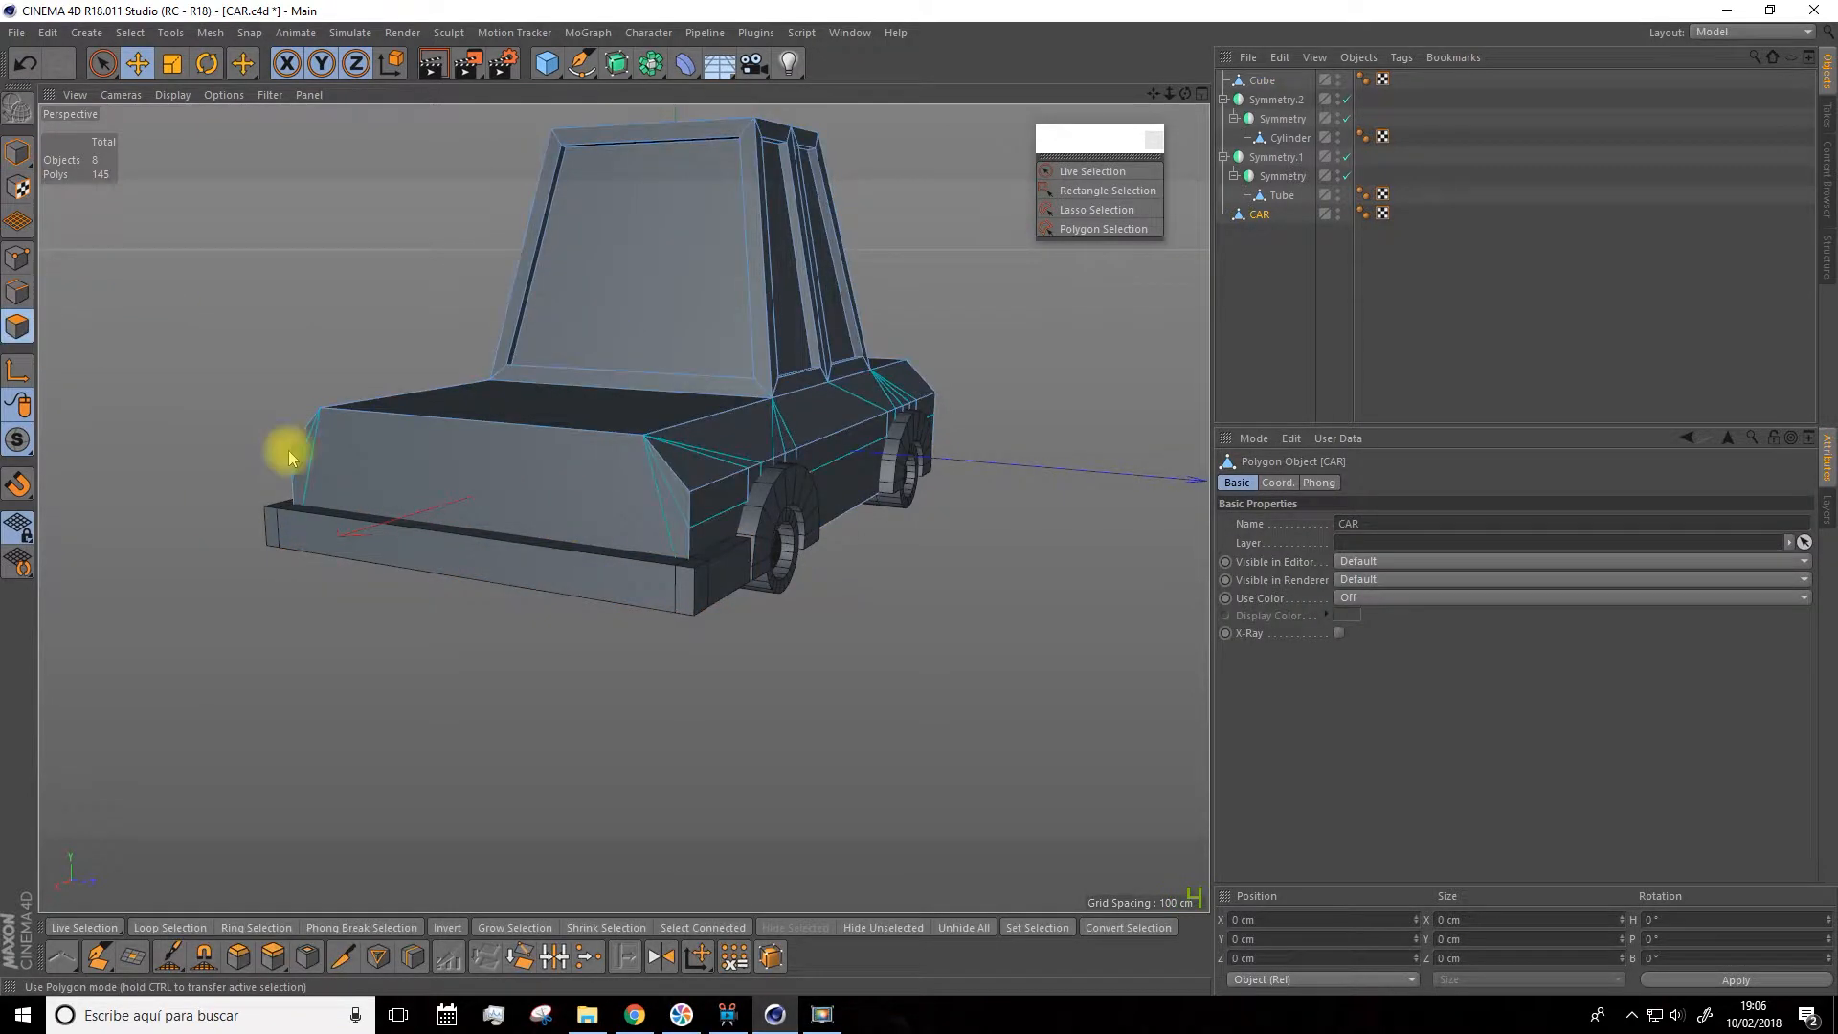
{"action": "left_click", "coordinate": [454, 476]}
{"action": "scroll", "coordinate": [230, 364], "scroll_direction": "up", "scroll_amount": 3}
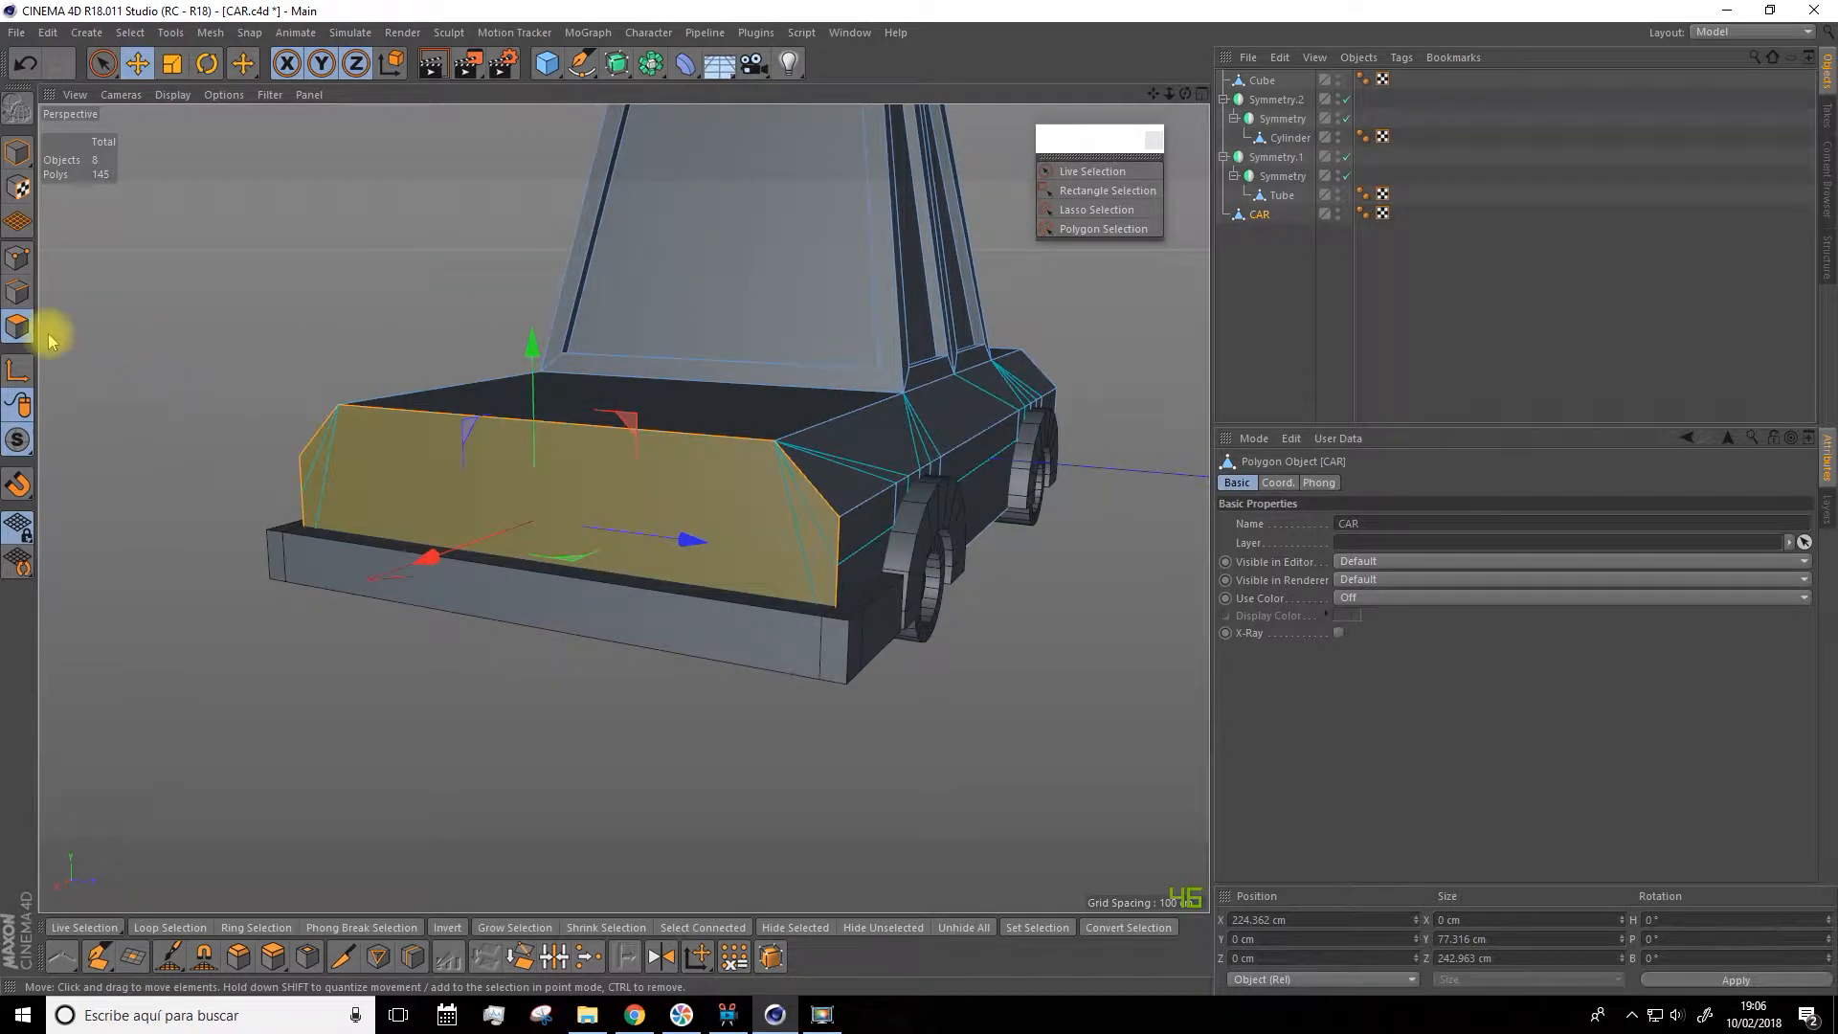
{"action": "left_click", "coordinate": [307, 957]}
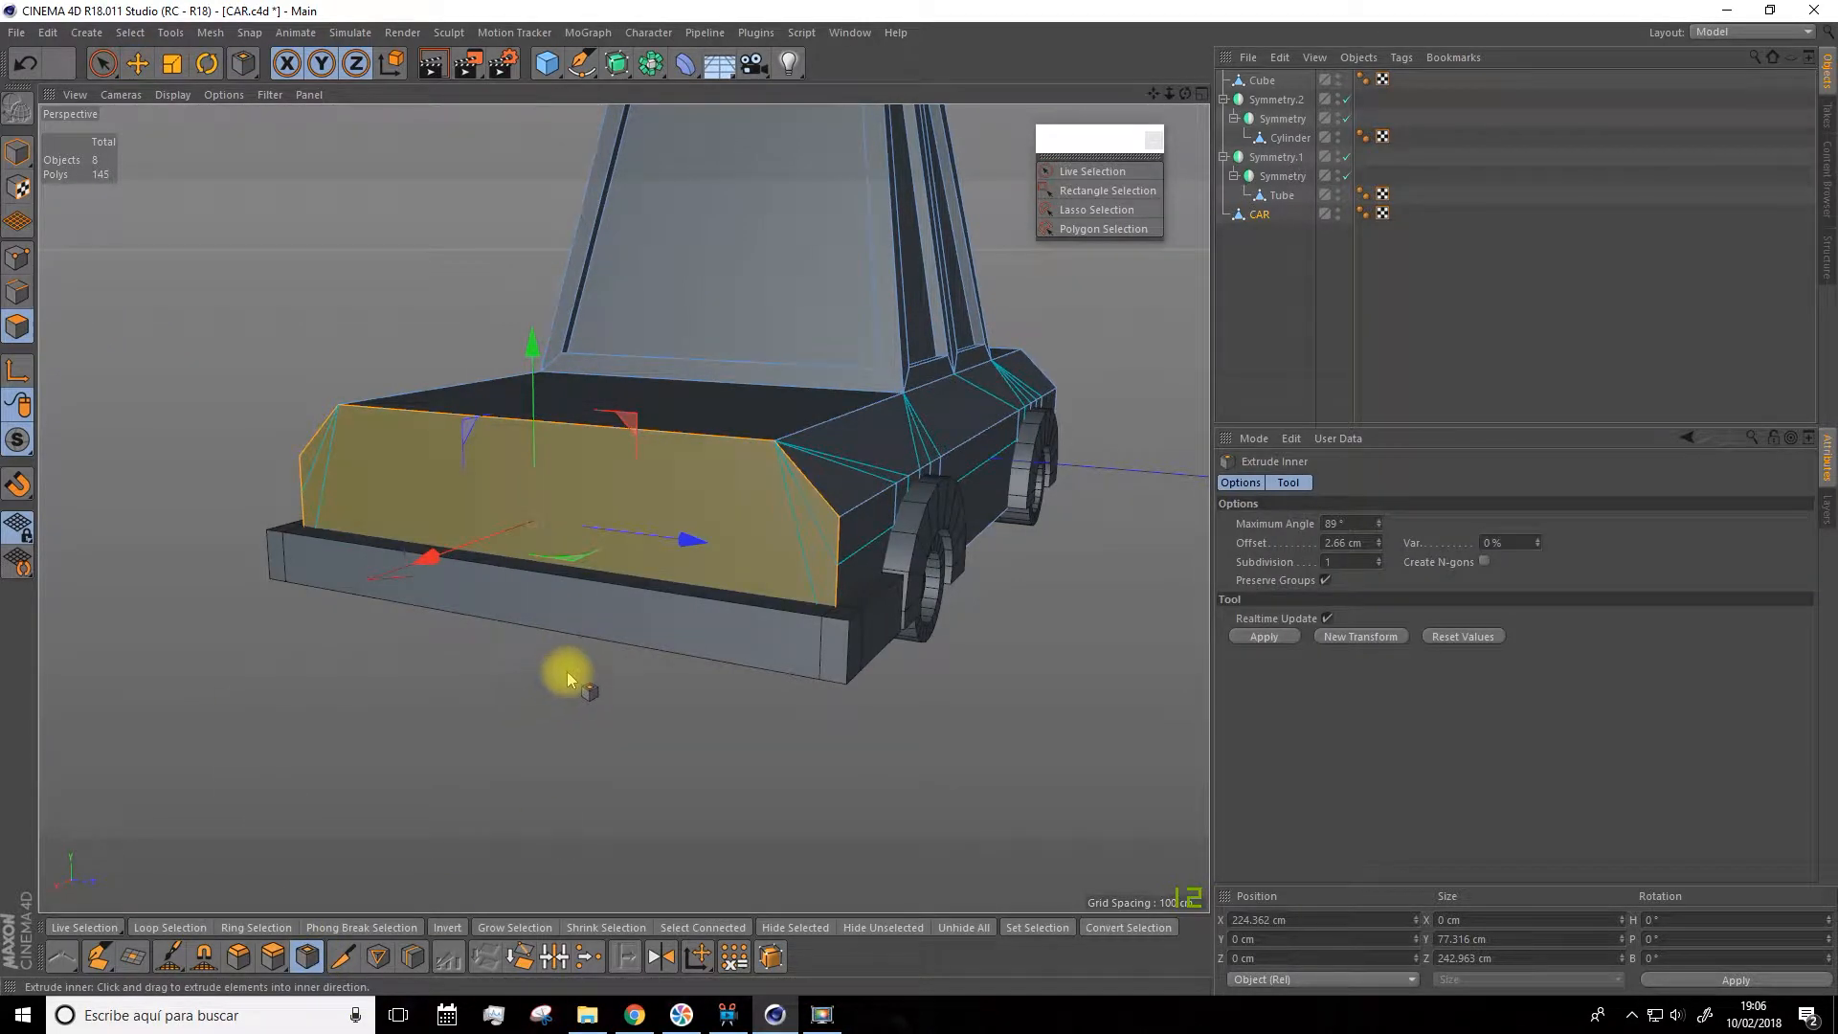
{"action": "left_click_drag", "start_coordinate": [565, 685], "coordinate": [699, 508]}
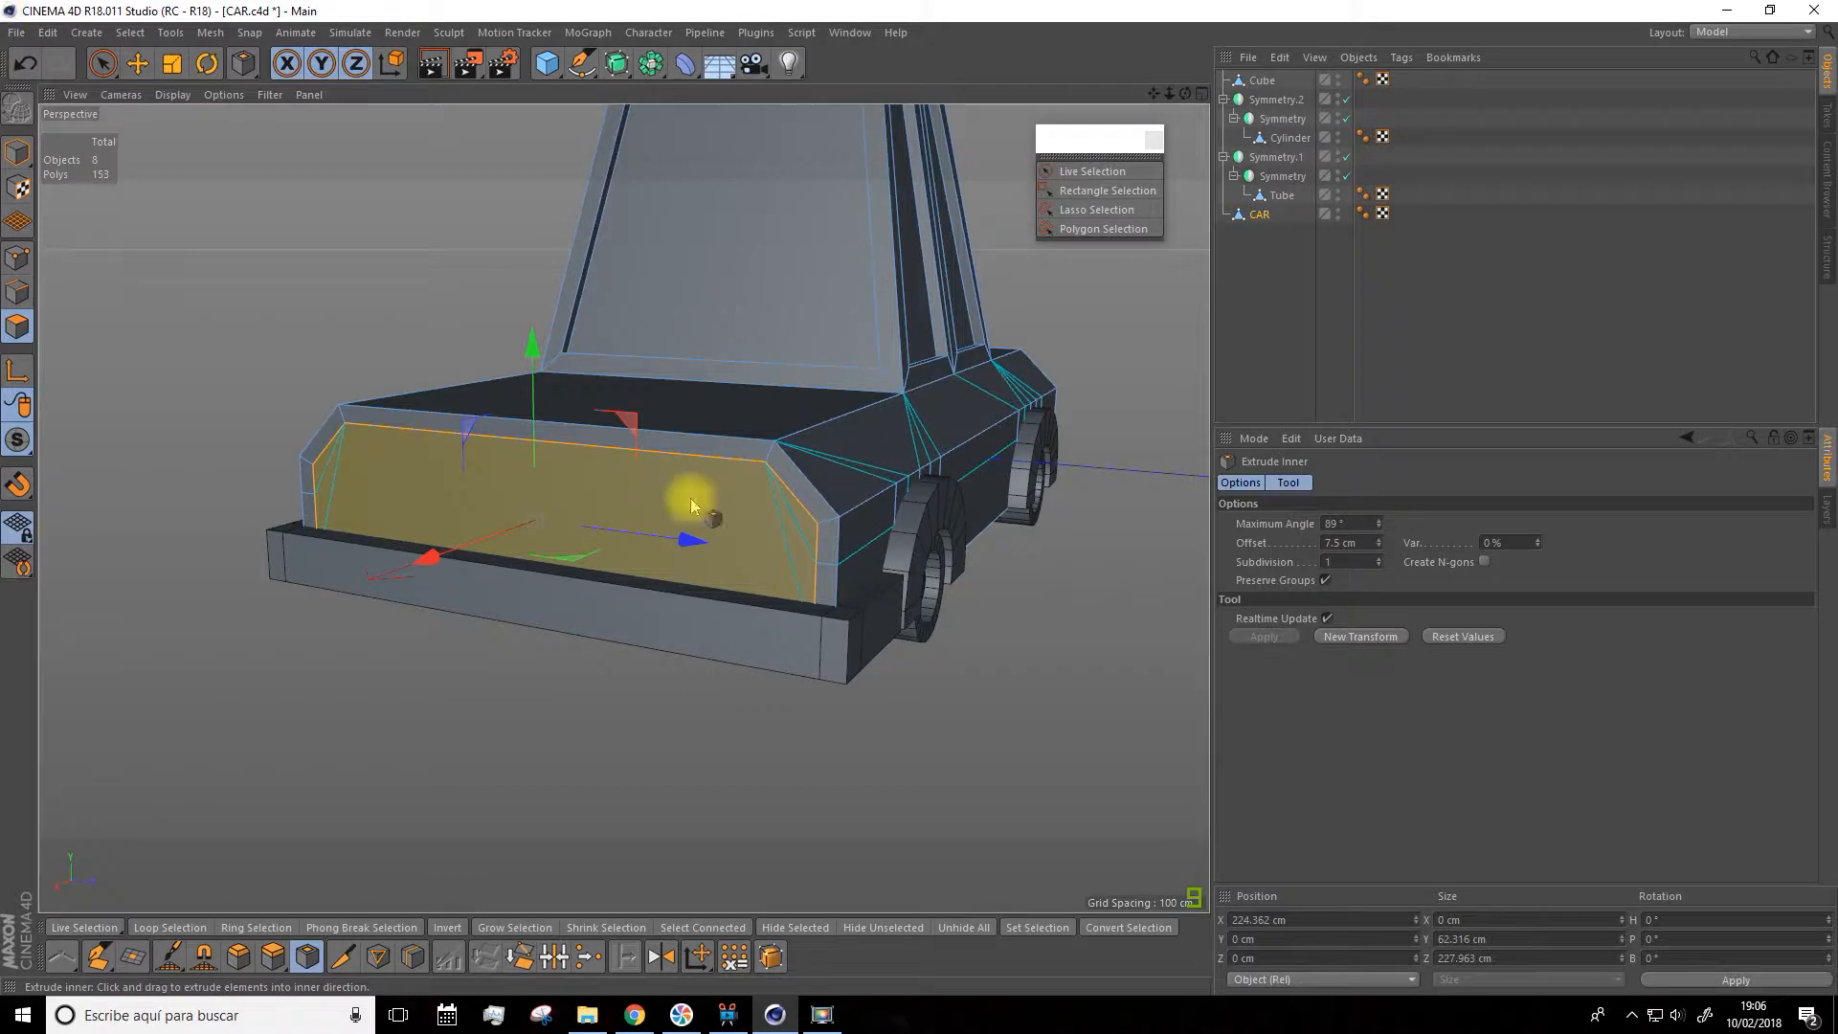
Extrude the inset front polygon of the car inward with an offset of -5.5 cm, and clear the selection
{"action": "left_click_drag", "start_coordinate": [692, 498], "coordinate": [635, 555], "text": "alt"}
{"action": "scroll", "coordinate": [669, 542], "scroll_direction": "up", "scroll_amount": 3}
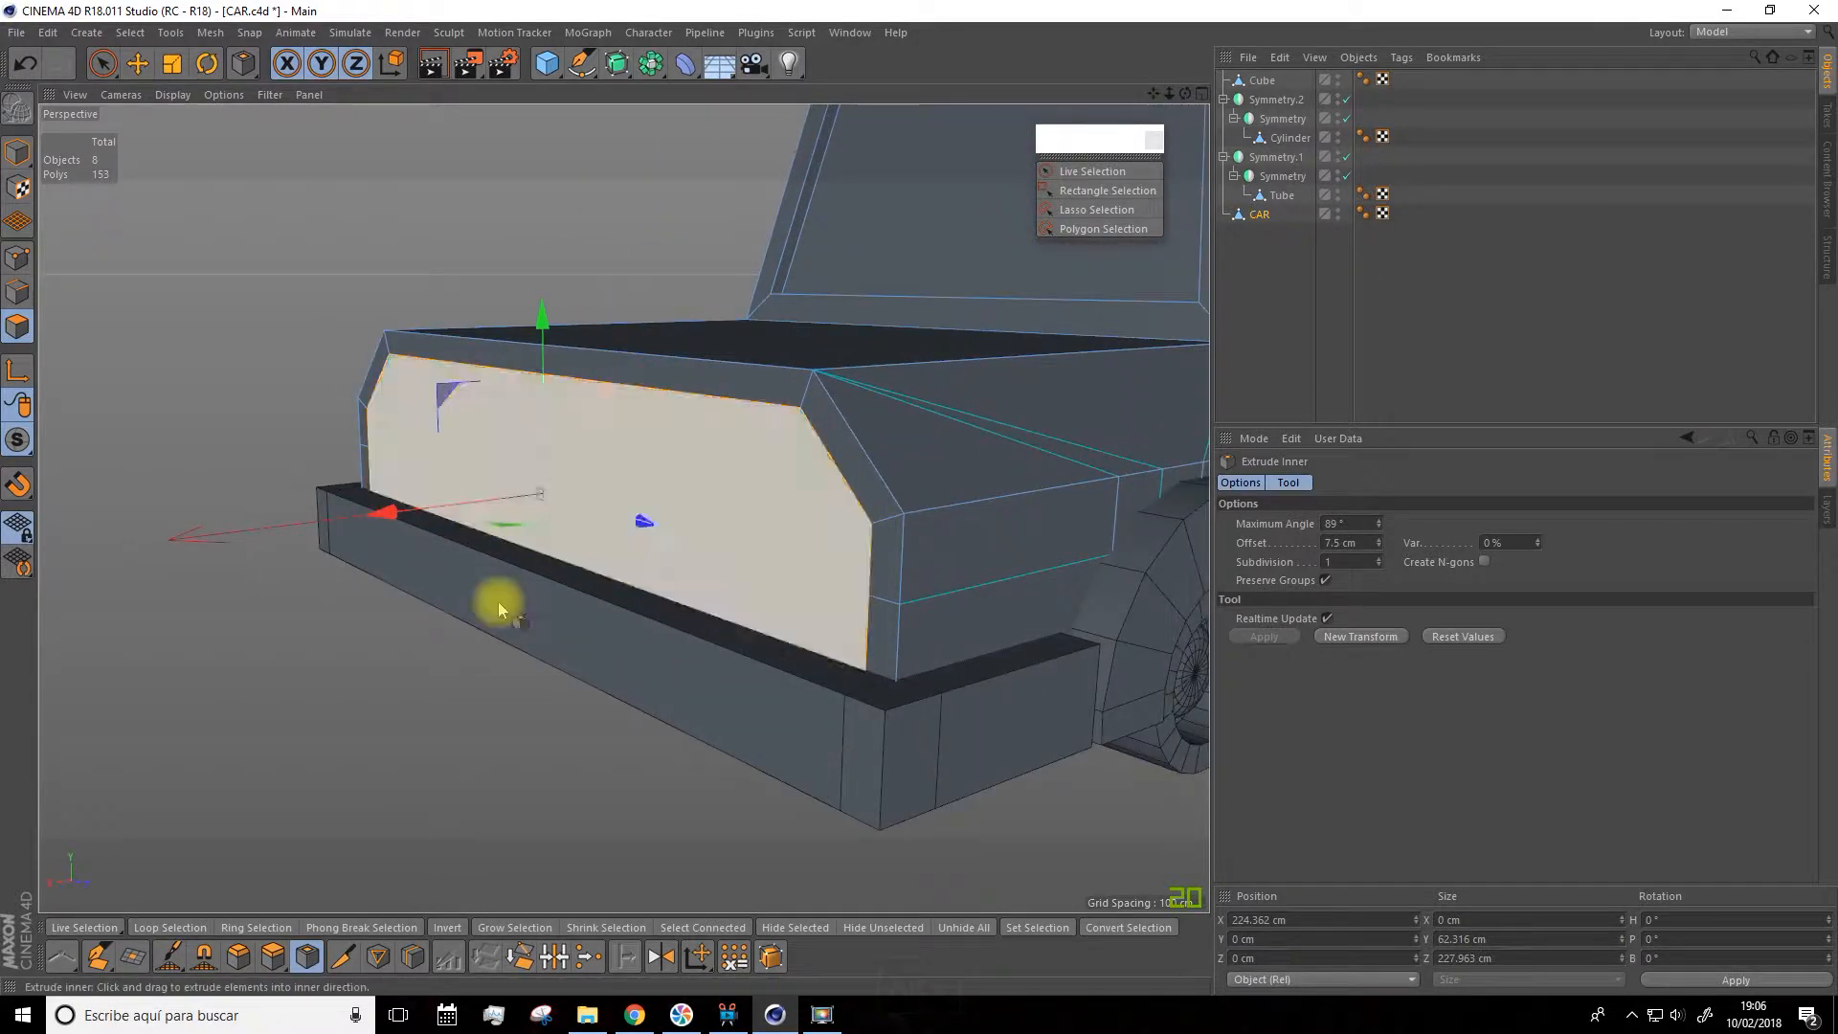
{"action": "left_click", "coordinate": [278, 954]}
{"action": "left_click_drag", "start_coordinate": [686, 523], "coordinate": [666, 523]}
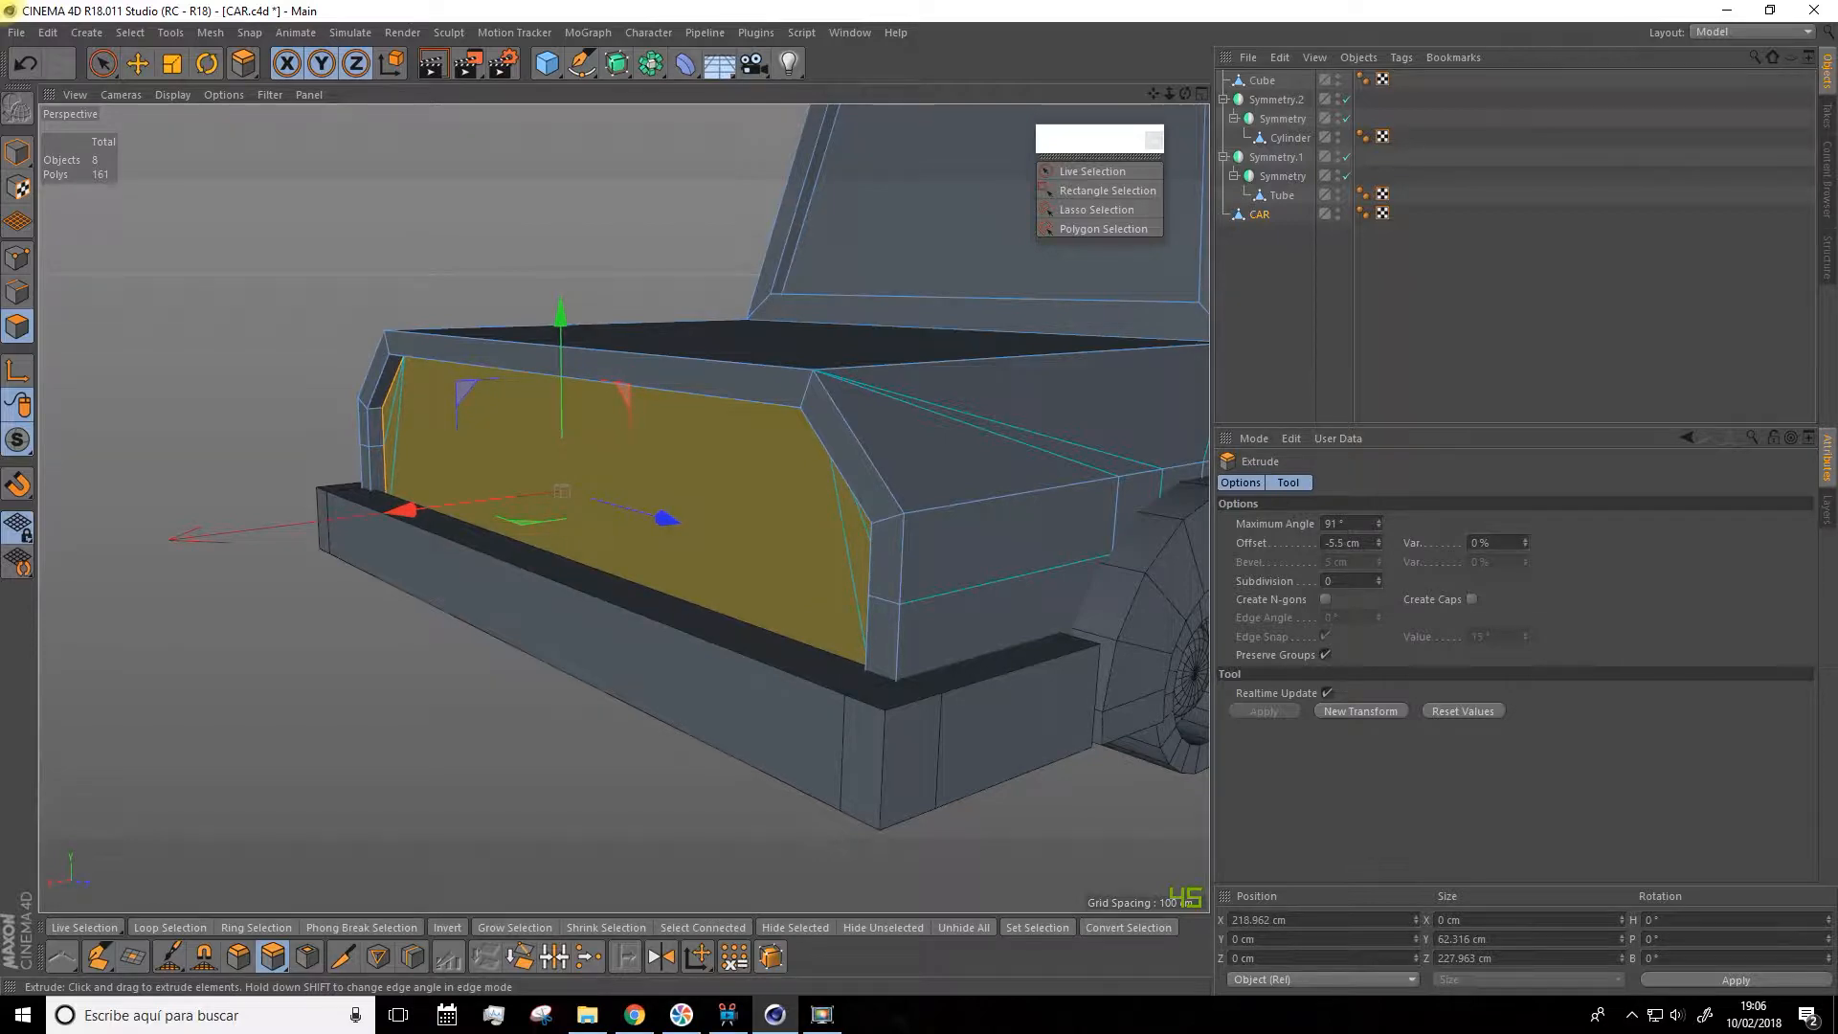
{"action": "left_click_drag", "start_coordinate": [670, 522], "coordinate": [825, 508], "text": "alt"}
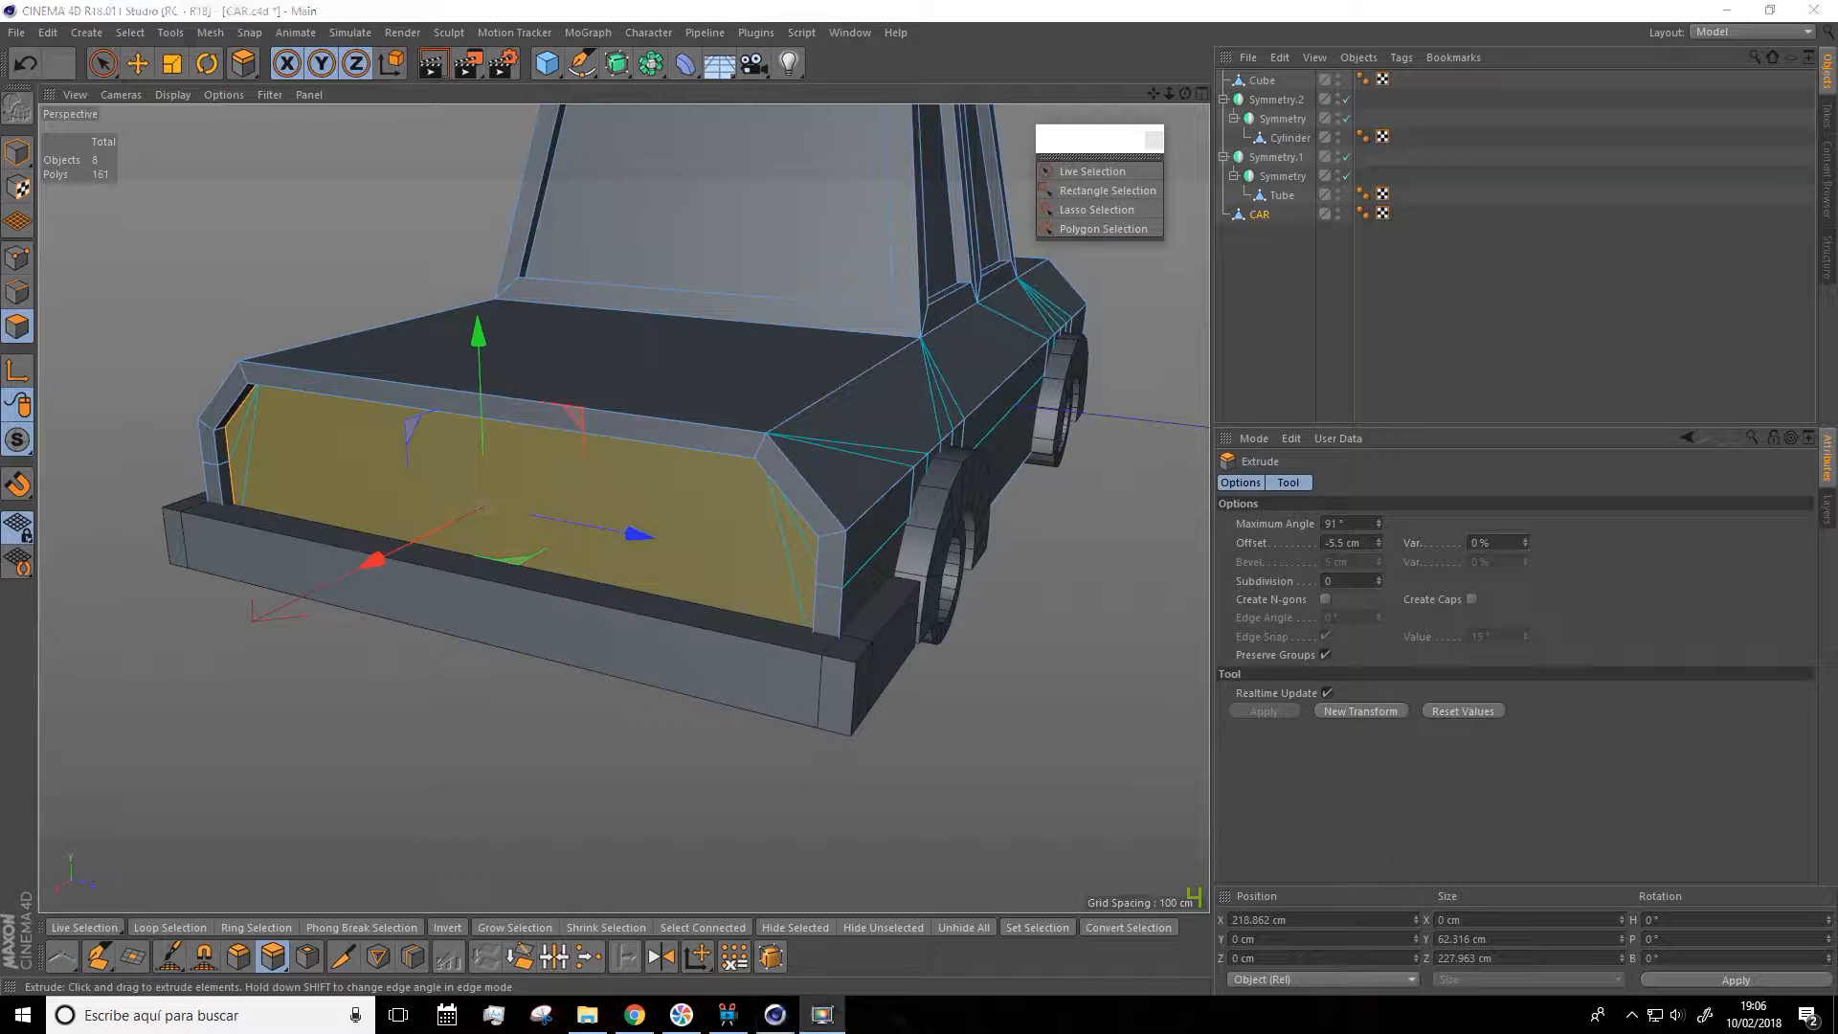
{"action": "left_click", "coordinate": [343, 682]}
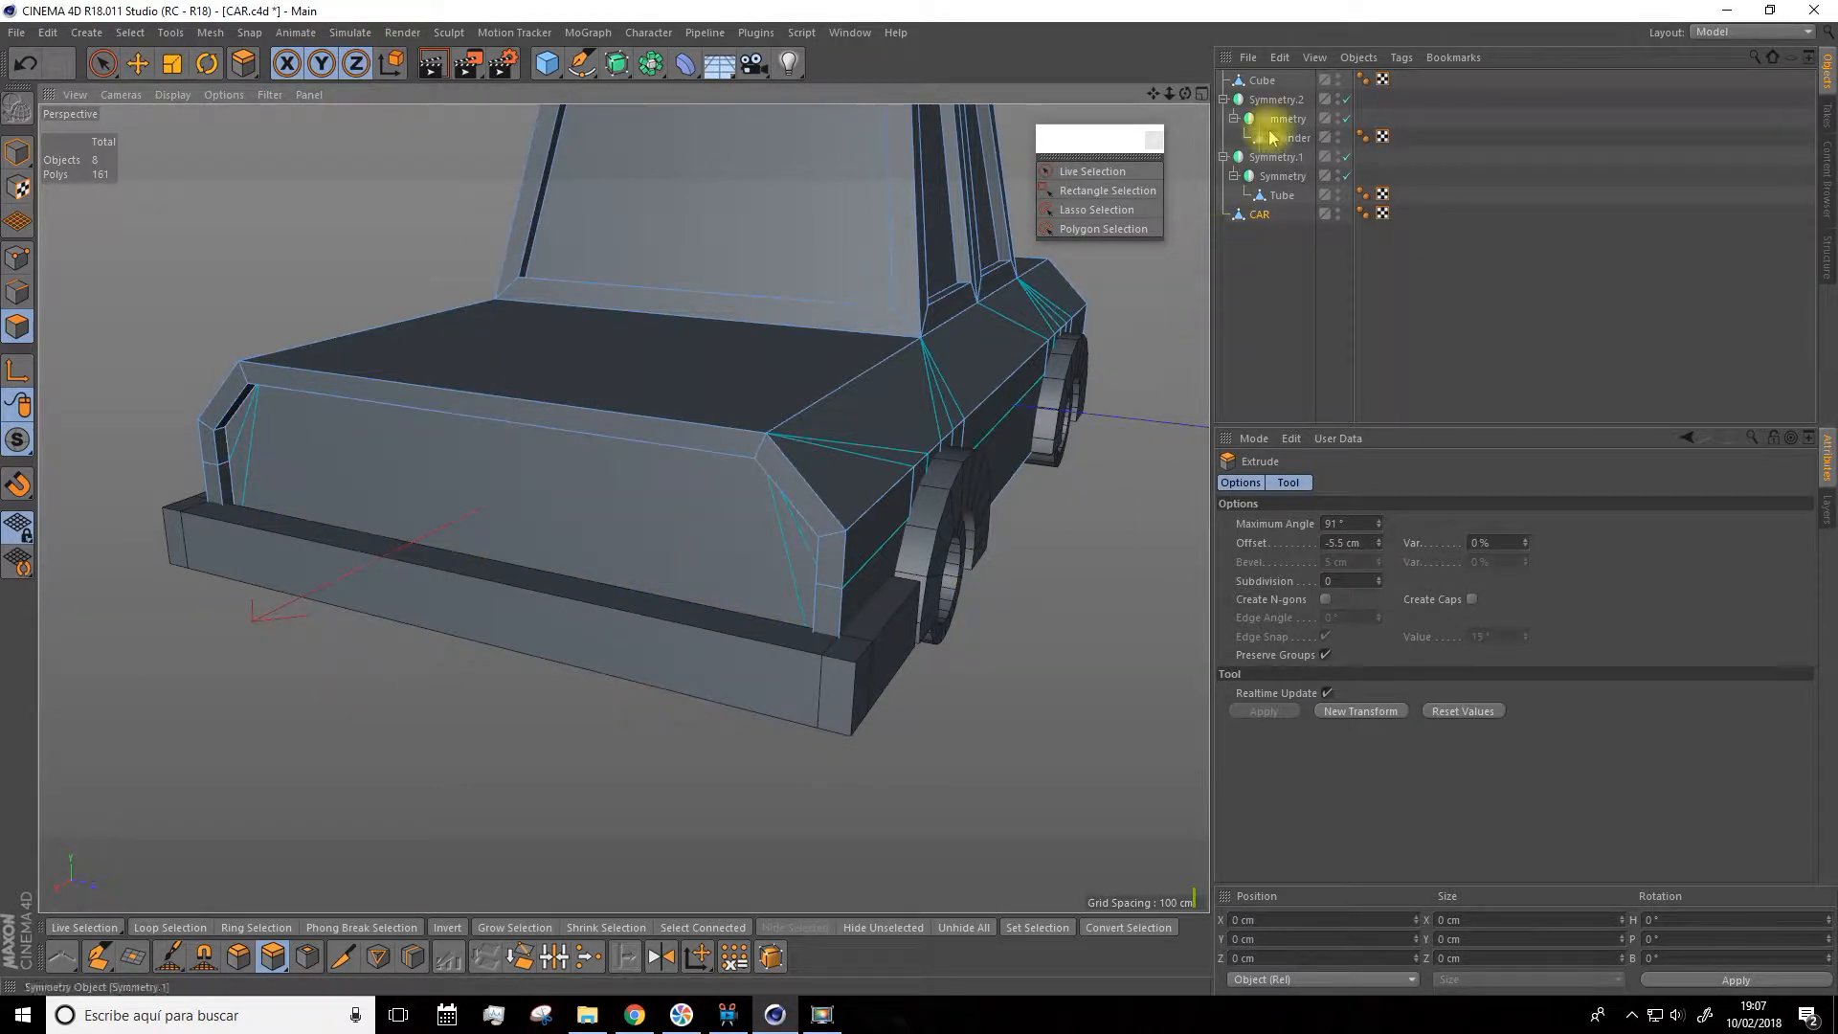
Live-select the long middle polygons of the bumper and limit the selection tool to visible elements
{"action": "left_click", "coordinate": [1264, 81]}
{"action": "left_click_drag", "start_coordinate": [225, 533], "coordinate": [206, 222], "text": "alt"}
{"action": "left_click", "coordinate": [102, 63]}
{"action": "left_click", "coordinate": [275, 534]}
{"action": "mouse_move", "coordinate": [274, 534]}
{"action": "left_mouse_down"}
{"action": "mouse_move", "coordinate": [422, 673]}
{"action": "mouse_move", "coordinate": [422, 546]}
{"action": "mouse_move", "coordinate": [498, 431]}
{"action": "left_mouse_up"}
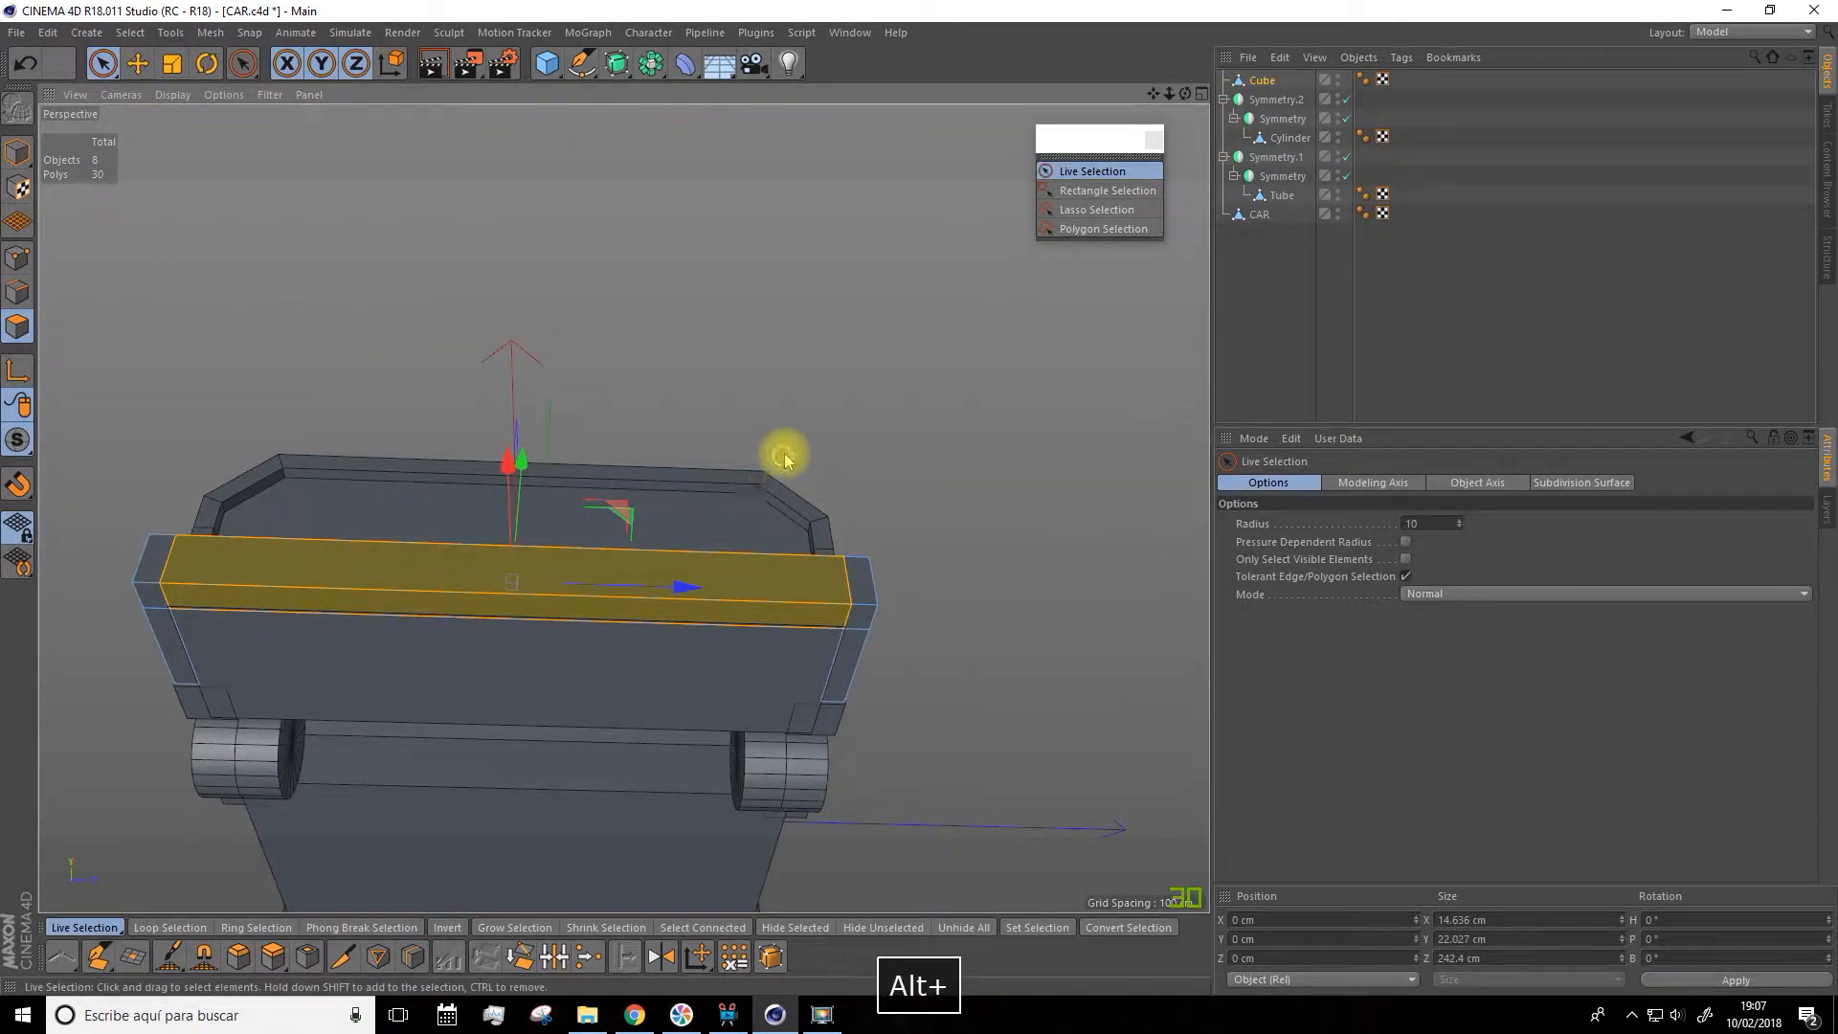
{"action": "left_click_drag", "start_coordinate": [779, 451], "coordinate": [759, 451], "text": "alt"}
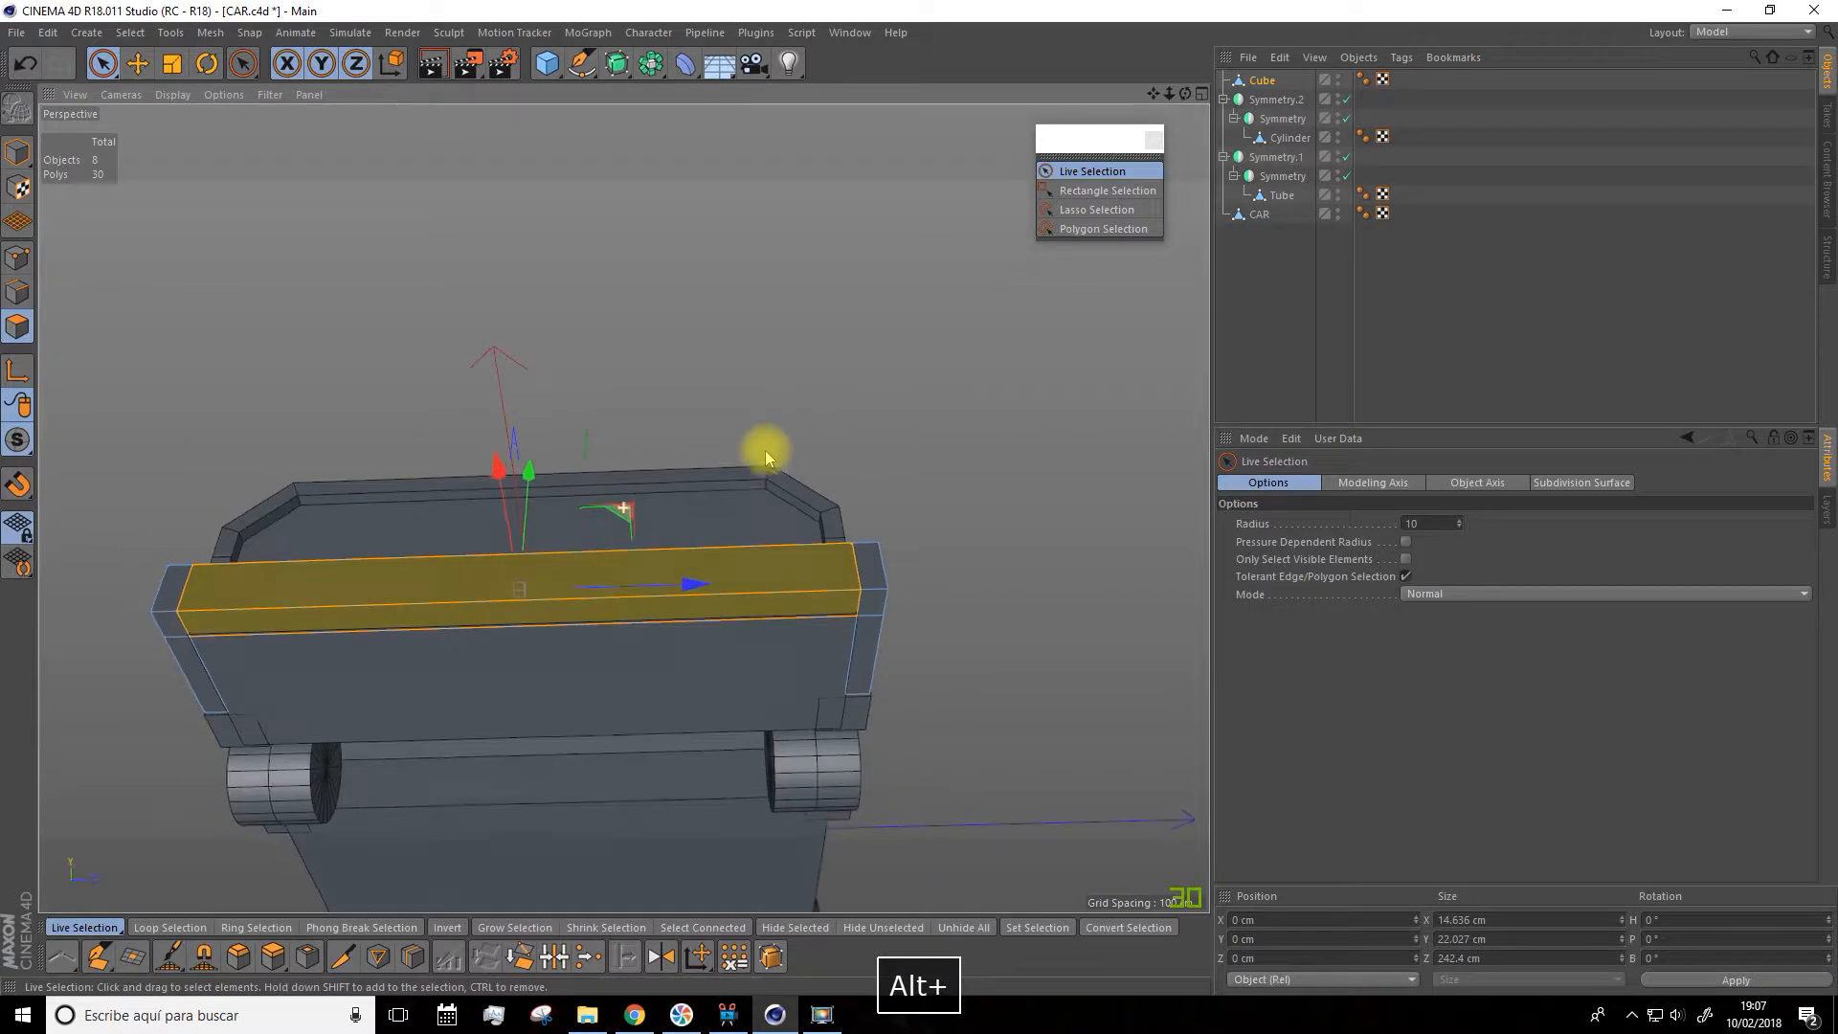
{"action": "left_click", "coordinate": [1404, 560]}
{"action": "left_click", "coordinate": [1406, 575]}
{"action": "left_click_drag", "start_coordinate": [1101, 574], "coordinate": [336, 623], "text": "alt"}
{"action": "left_click_drag", "start_coordinate": [336, 743], "coordinate": [336, 677], "text": "alt"}
In the Right view, add a loop cut across the bumper's selected polygons near one wheel's inner edge, at about 89.1% offset
{"action": "left_click", "coordinate": [1201, 94]}
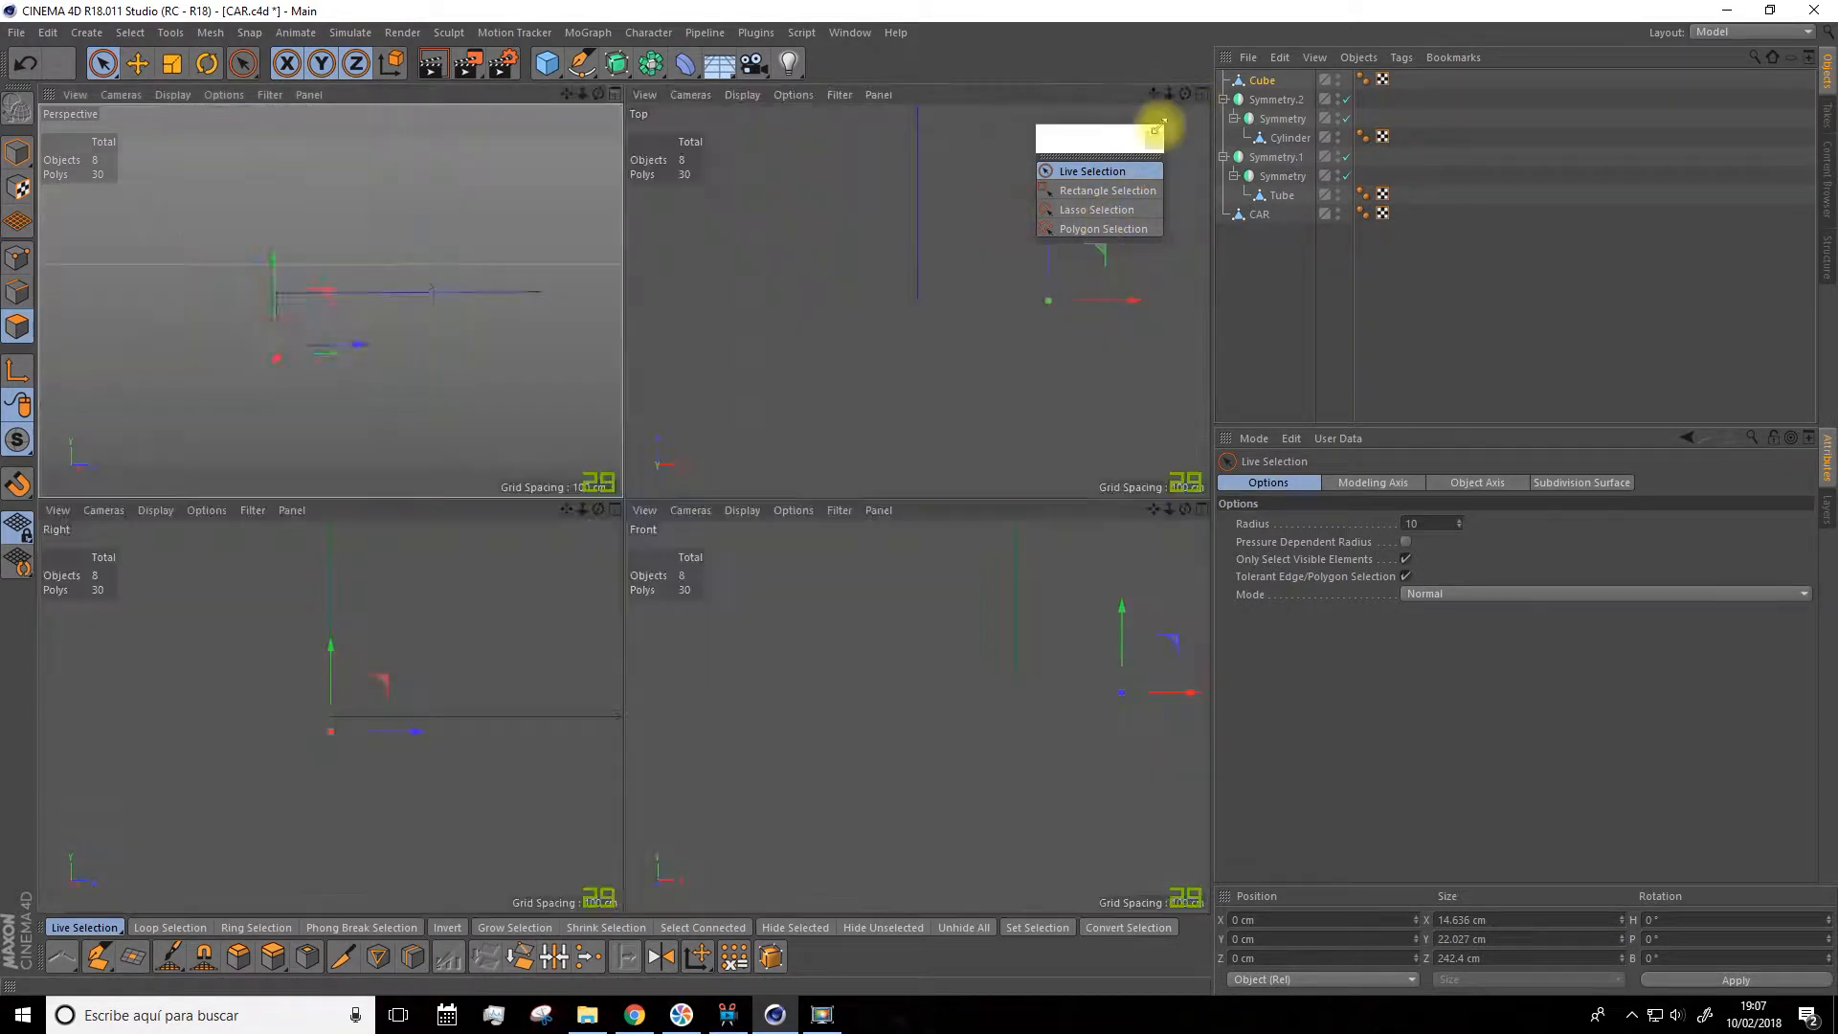
{"action": "left_click", "coordinate": [614, 511]}
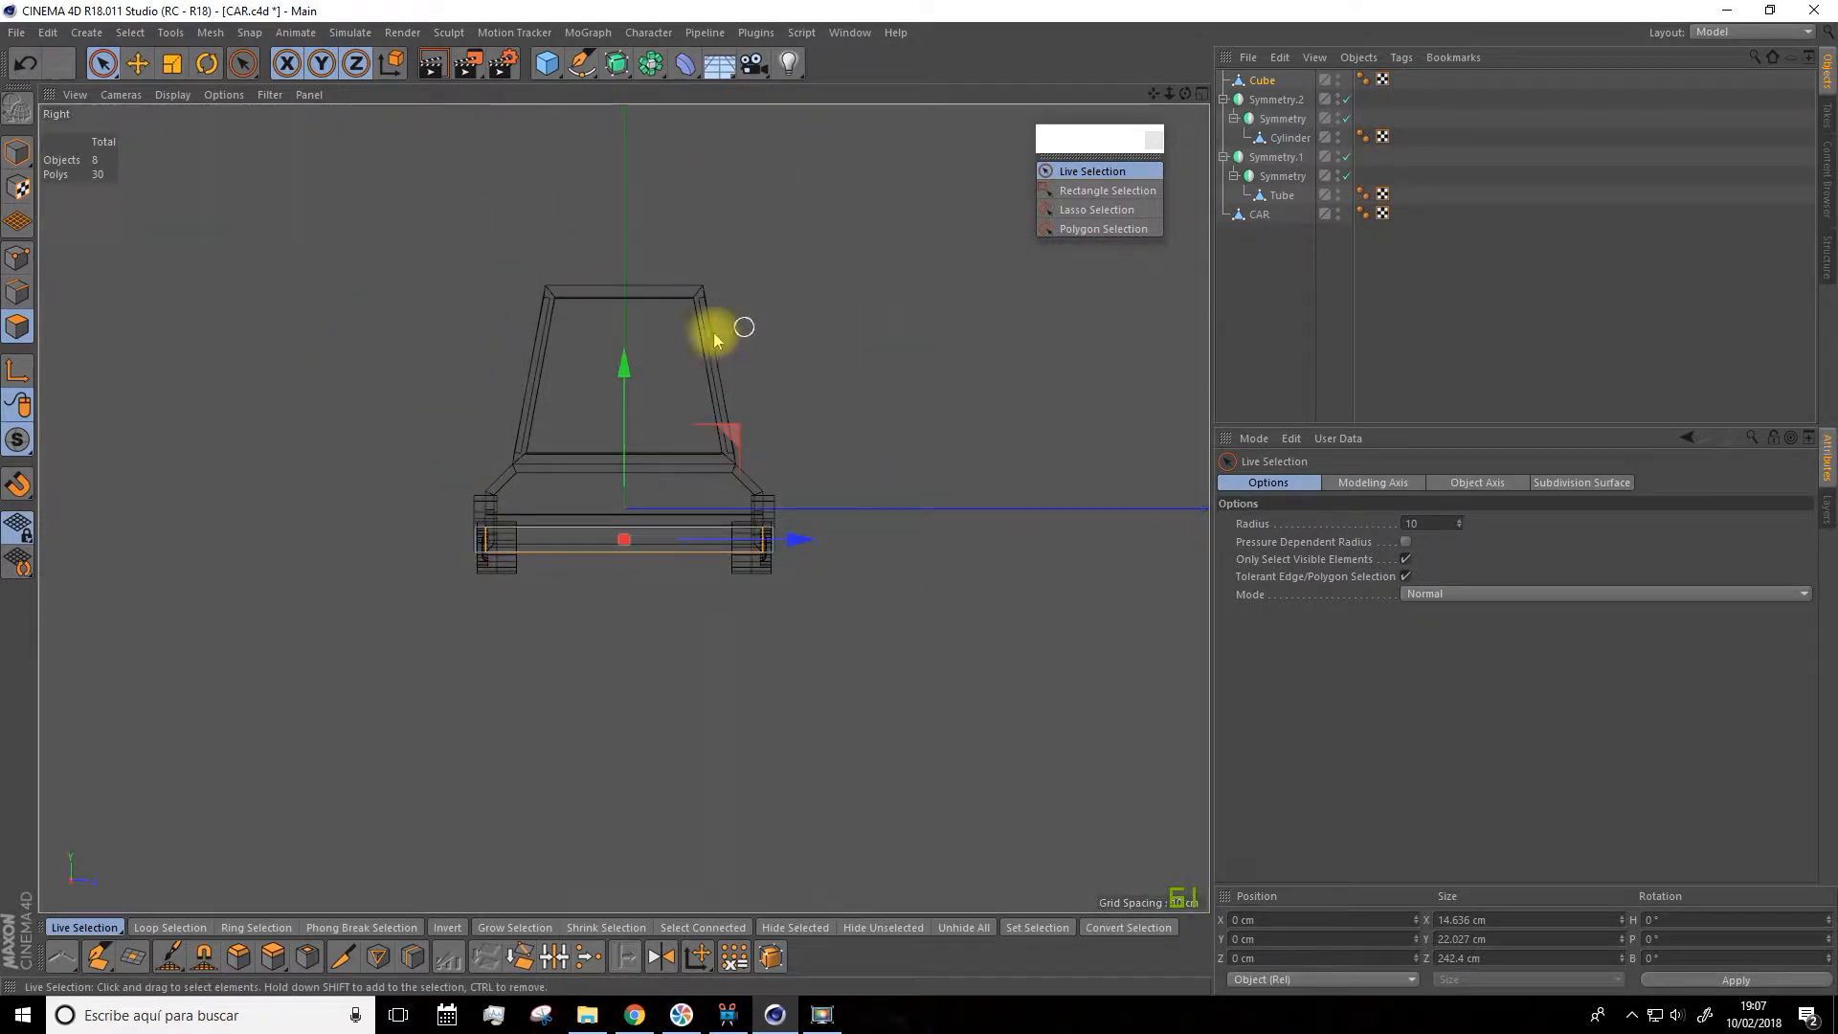
{"action": "scroll", "coordinate": [714, 339], "scroll_direction": "up", "scroll_amount": 3}
{"action": "left_click_drag", "start_coordinate": [1158, 95], "coordinate": [1220, 0]}
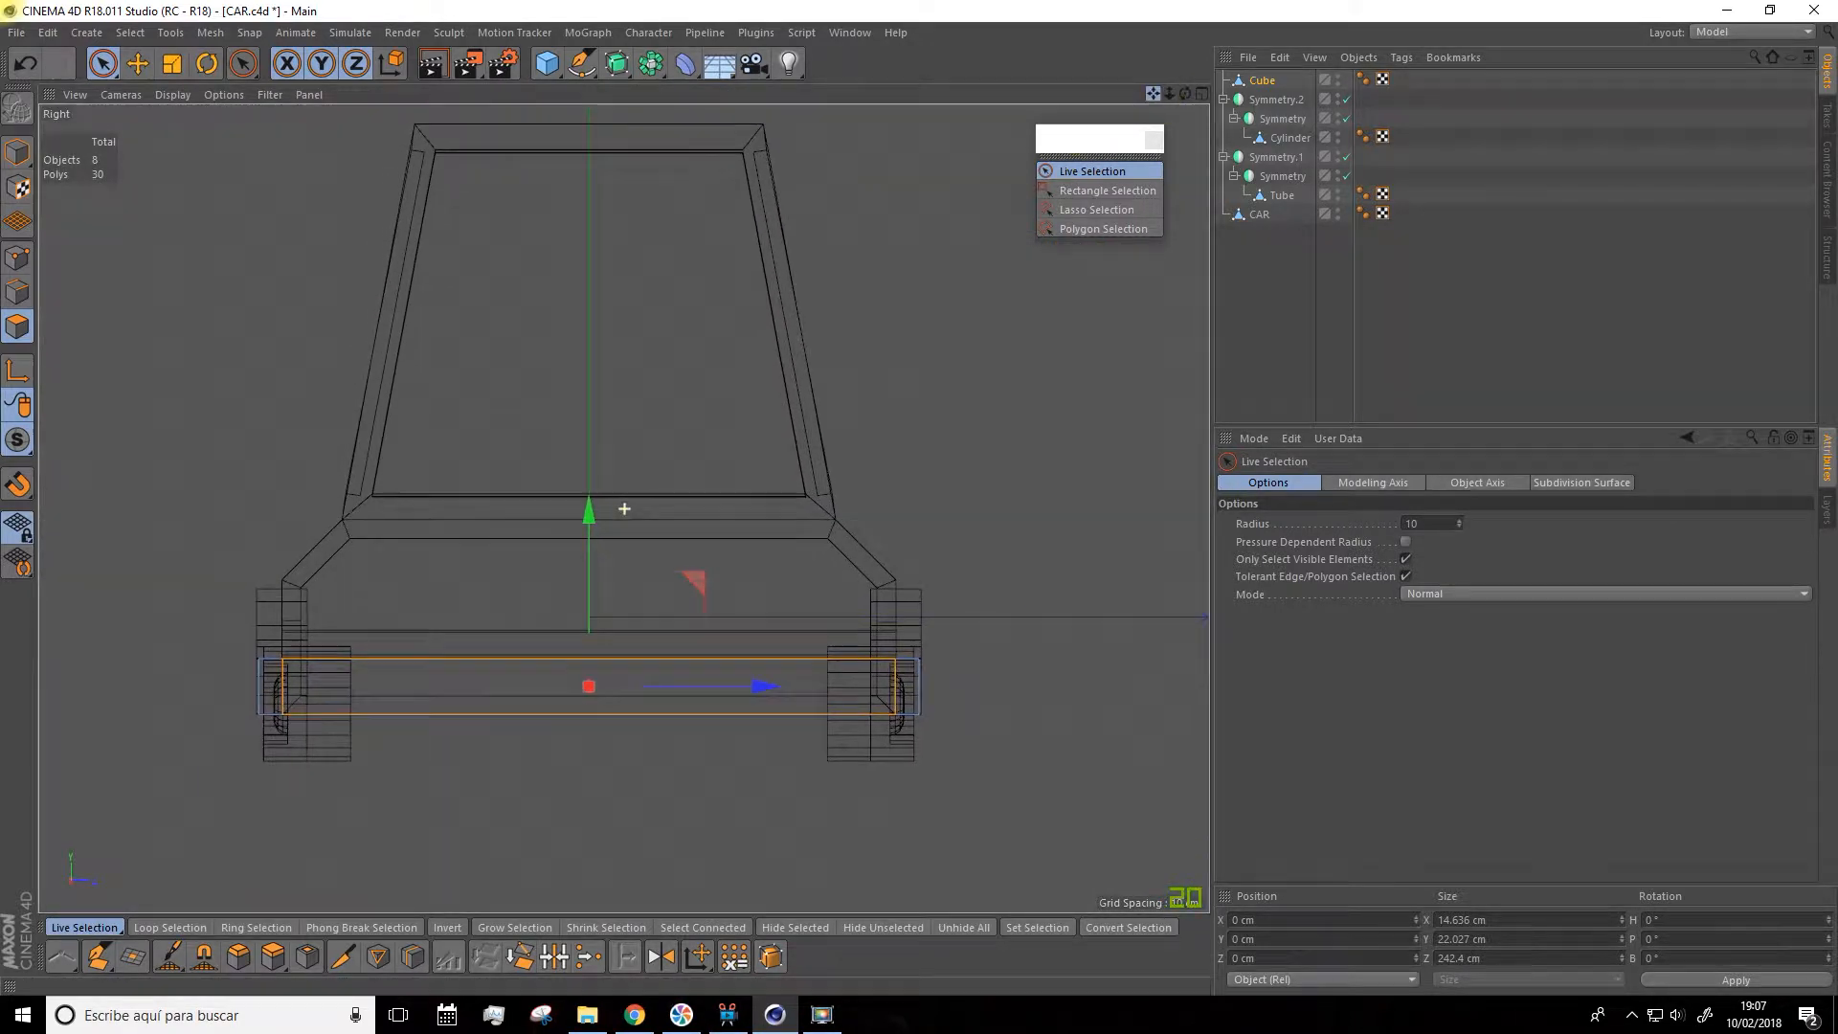
{"action": "left_click", "coordinate": [413, 957]}
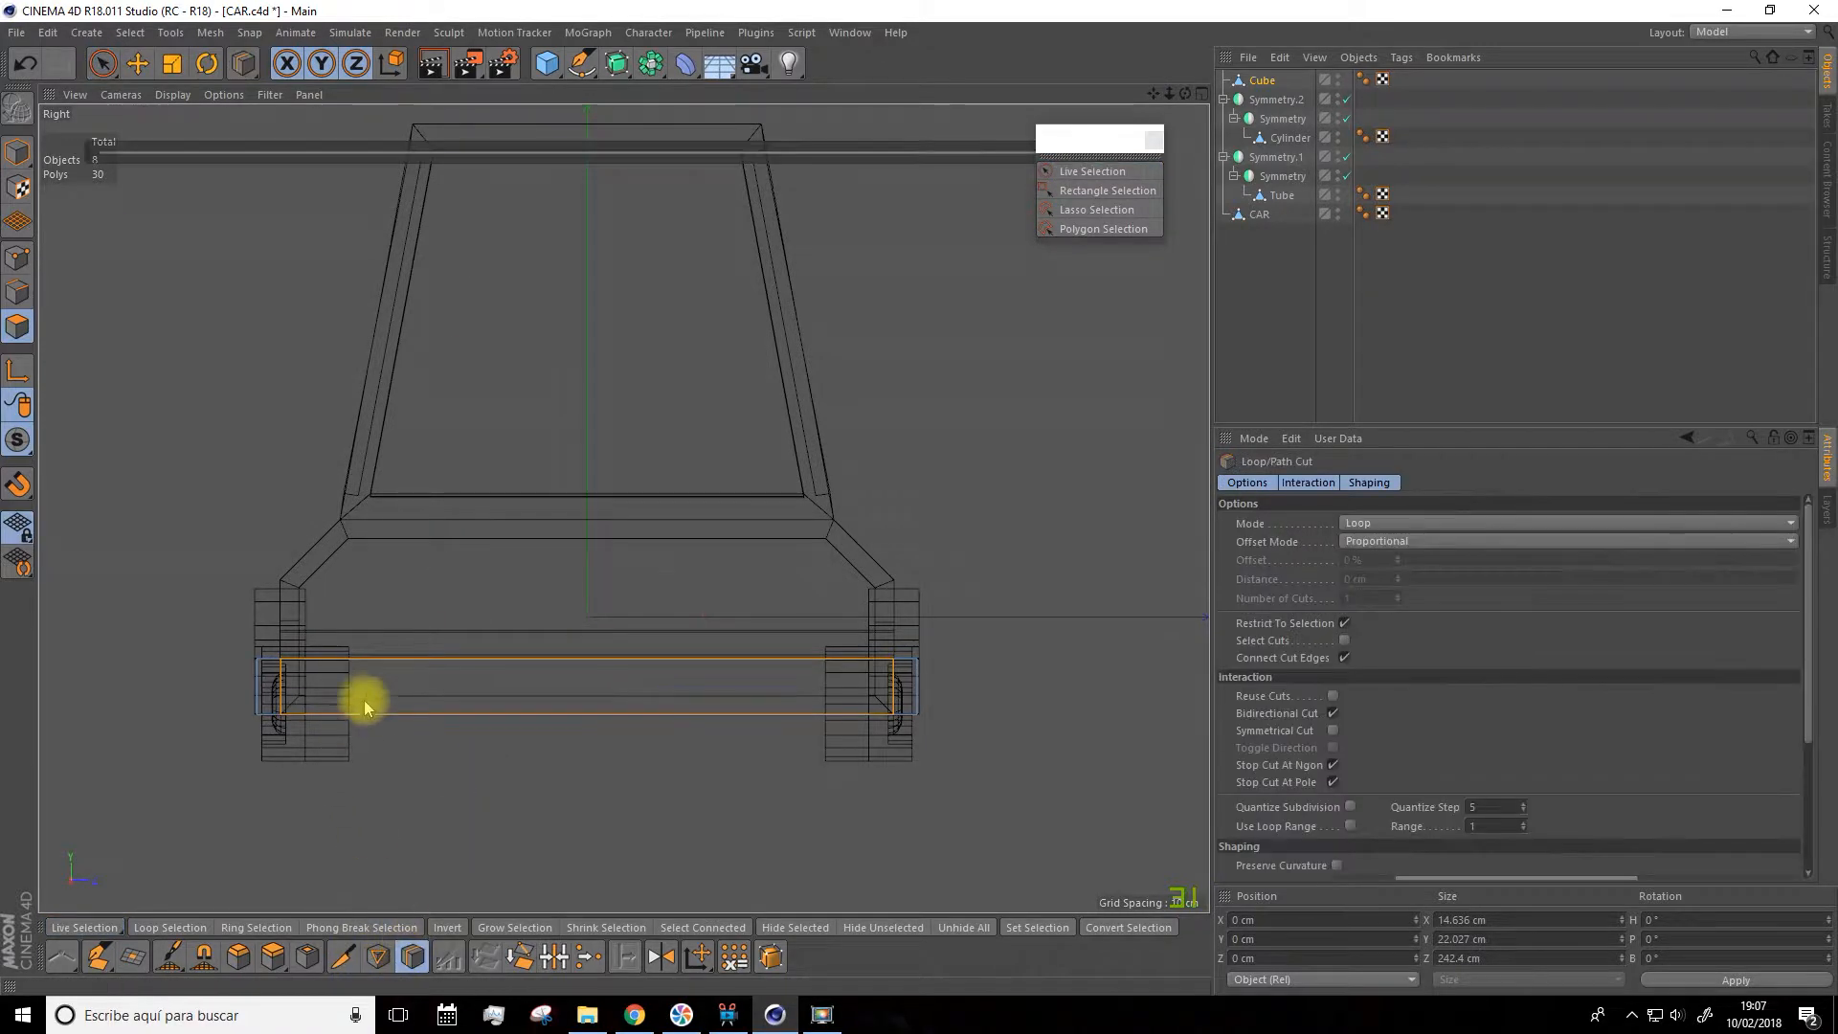
{"action": "left_click", "coordinate": [351, 720]}
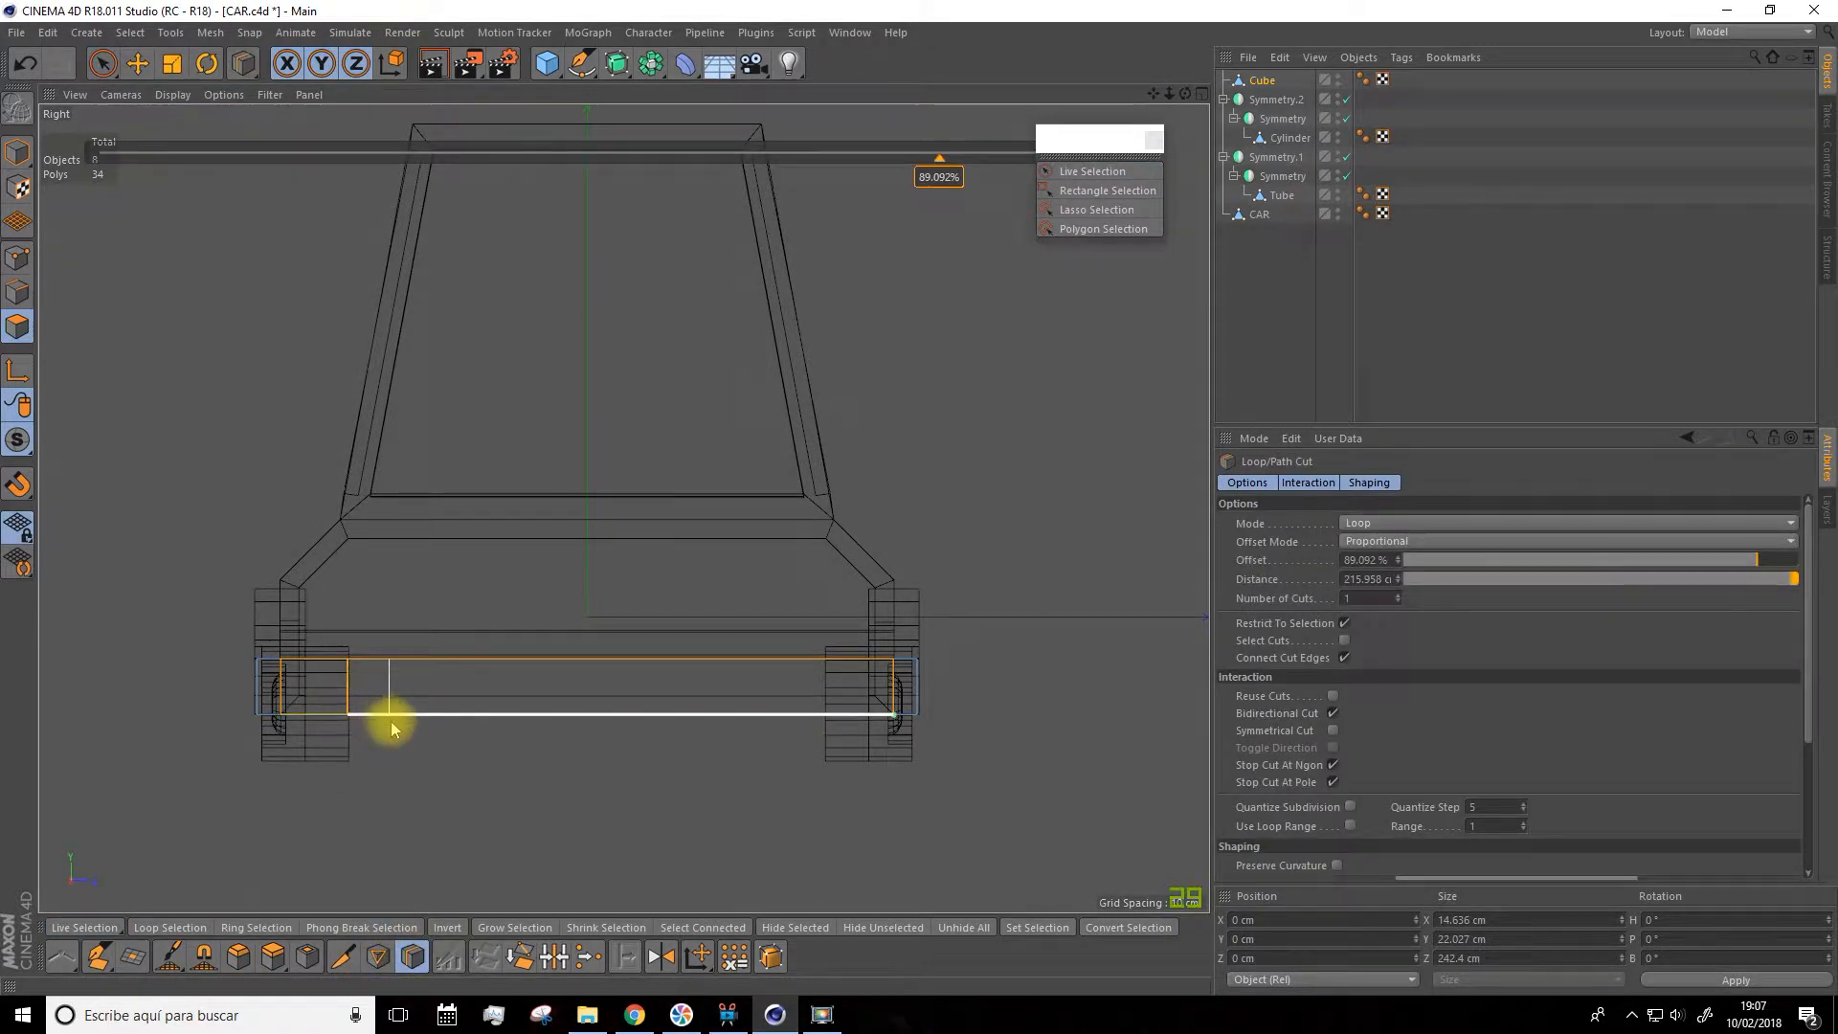
Add three loop cuts across the bumper's selected polygons so a narrow band sits just inside each wheel
{"action": "left_click", "coordinate": [395, 720]}
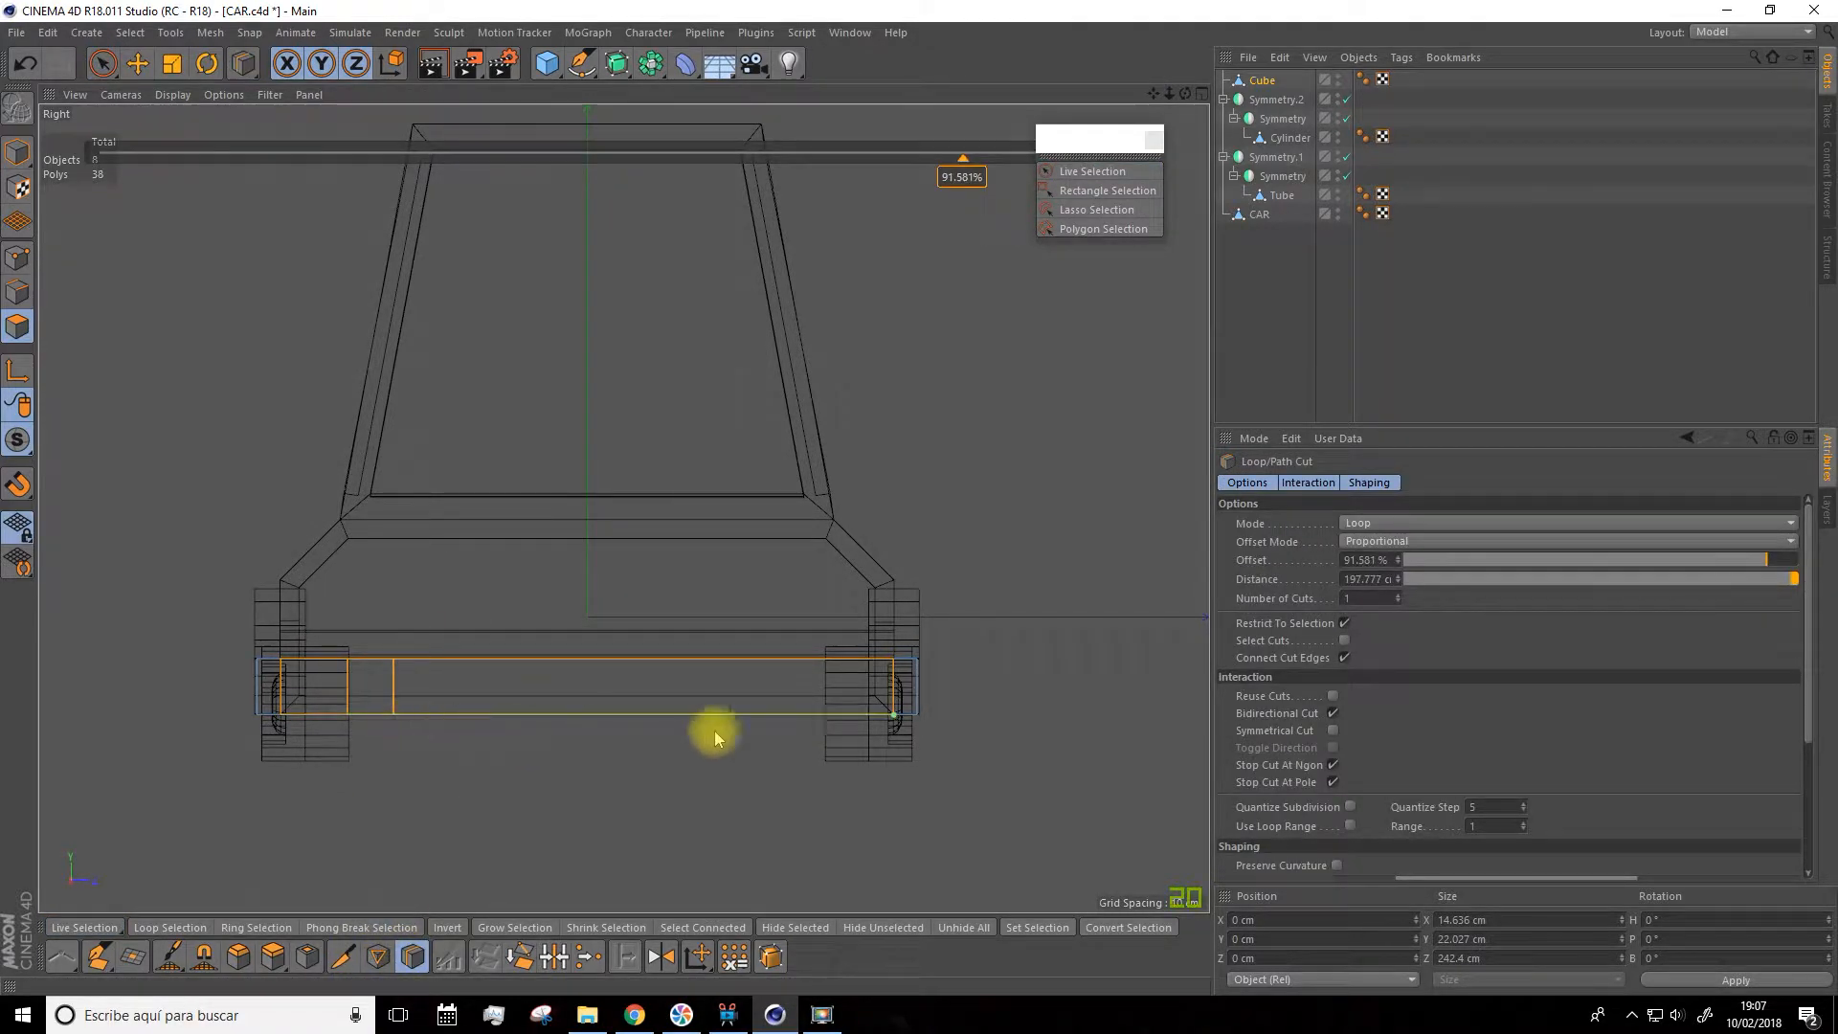
{"action": "left_click", "coordinate": [804, 720]}
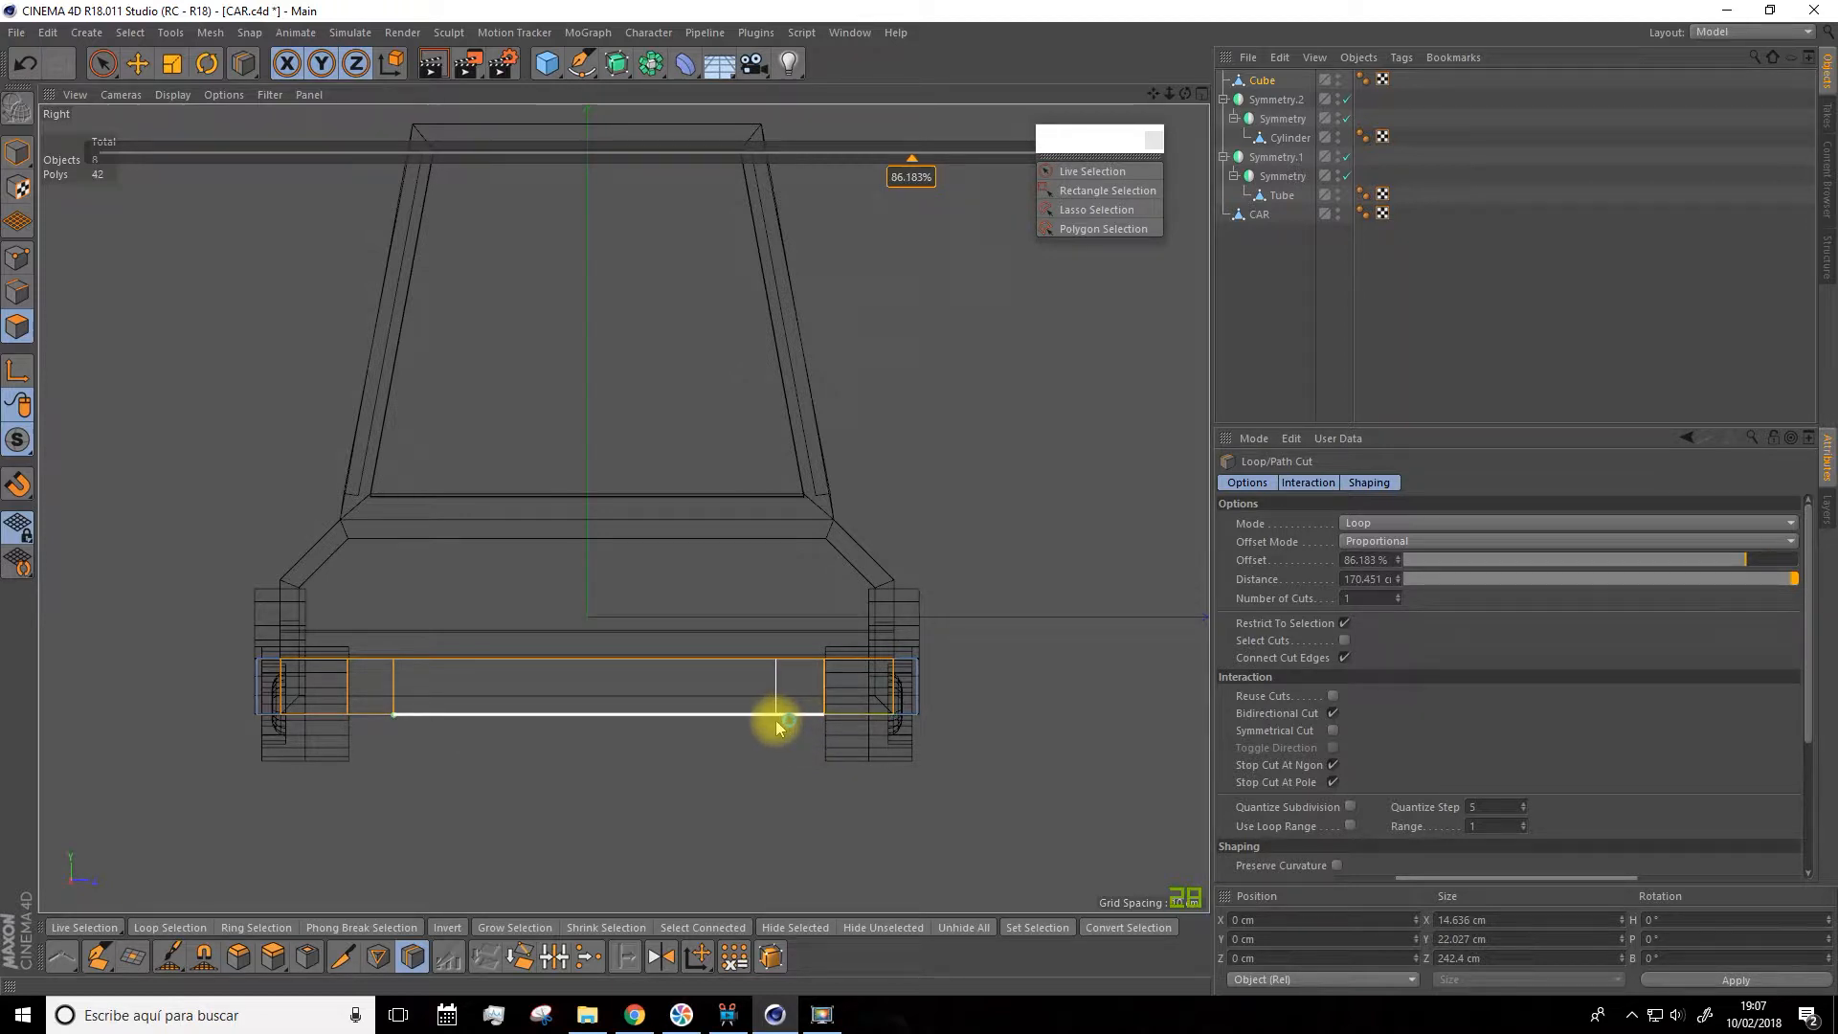
{"action": "left_click", "coordinate": [780, 728]}
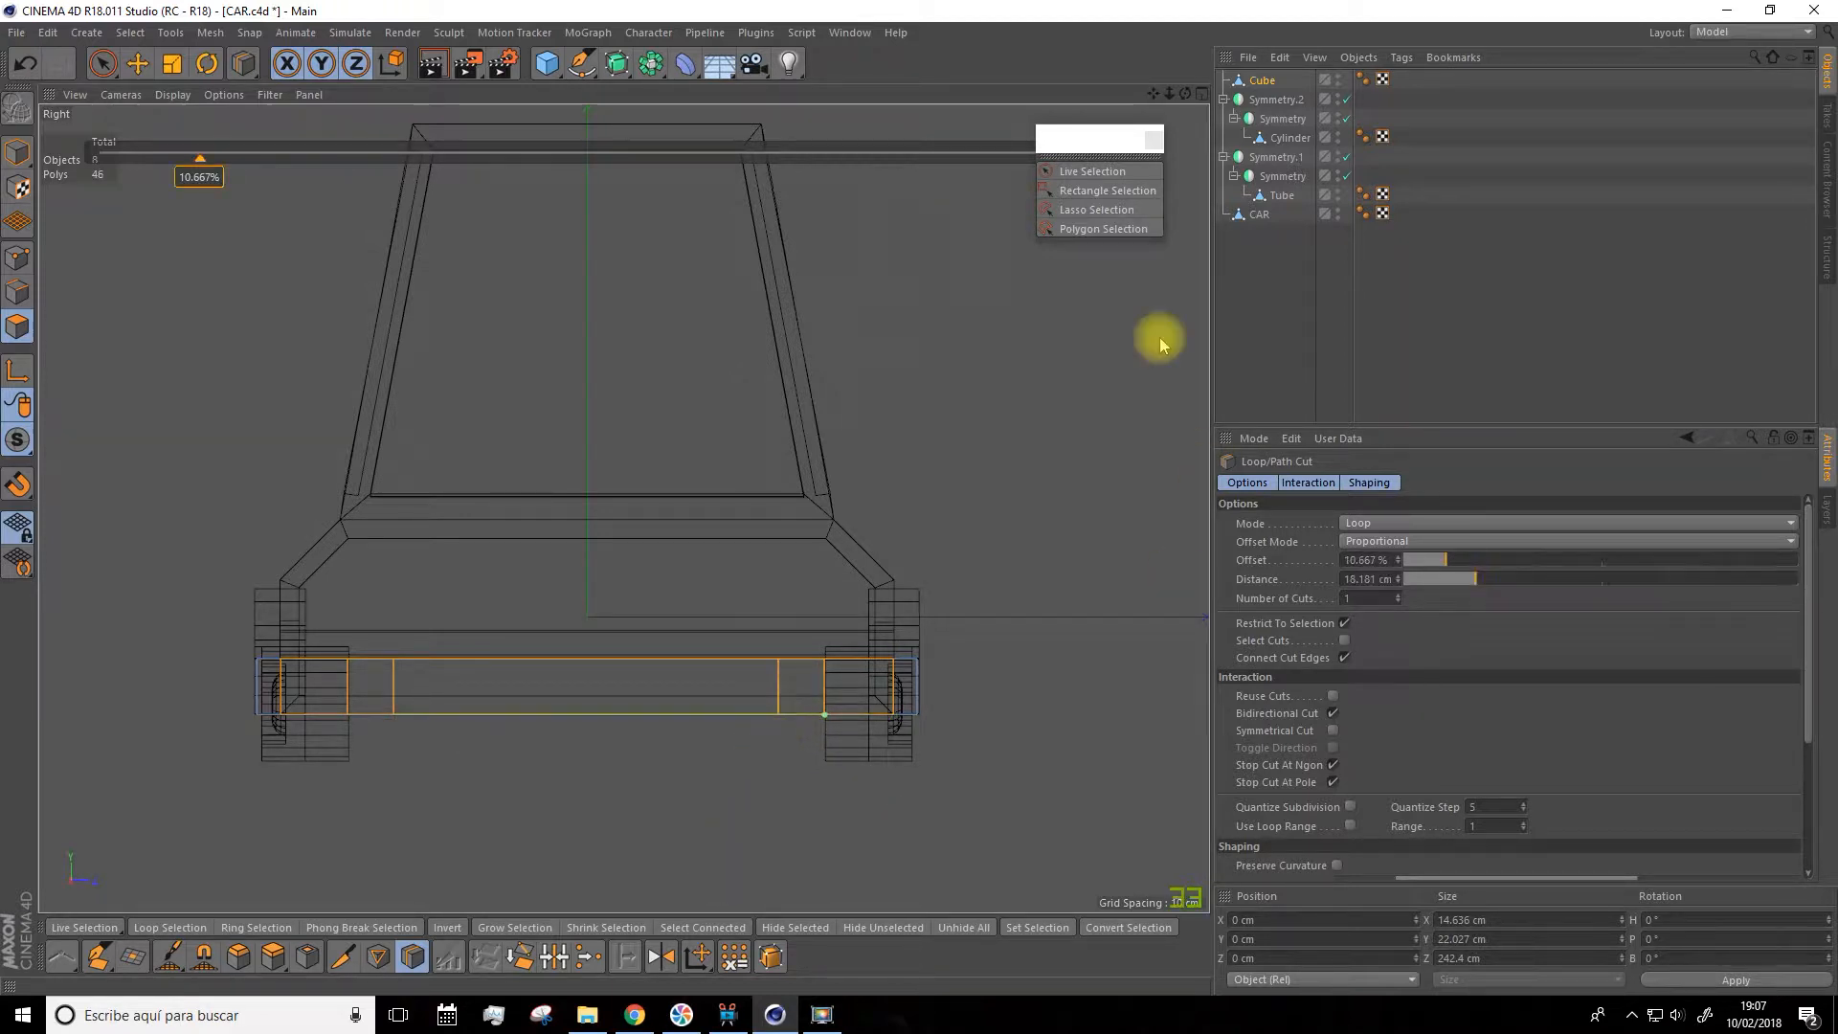
Return to the Perspective view and live-select the front and top polygons of the bumper's two narrow bands
{"action": "left_click", "coordinate": [1203, 94]}
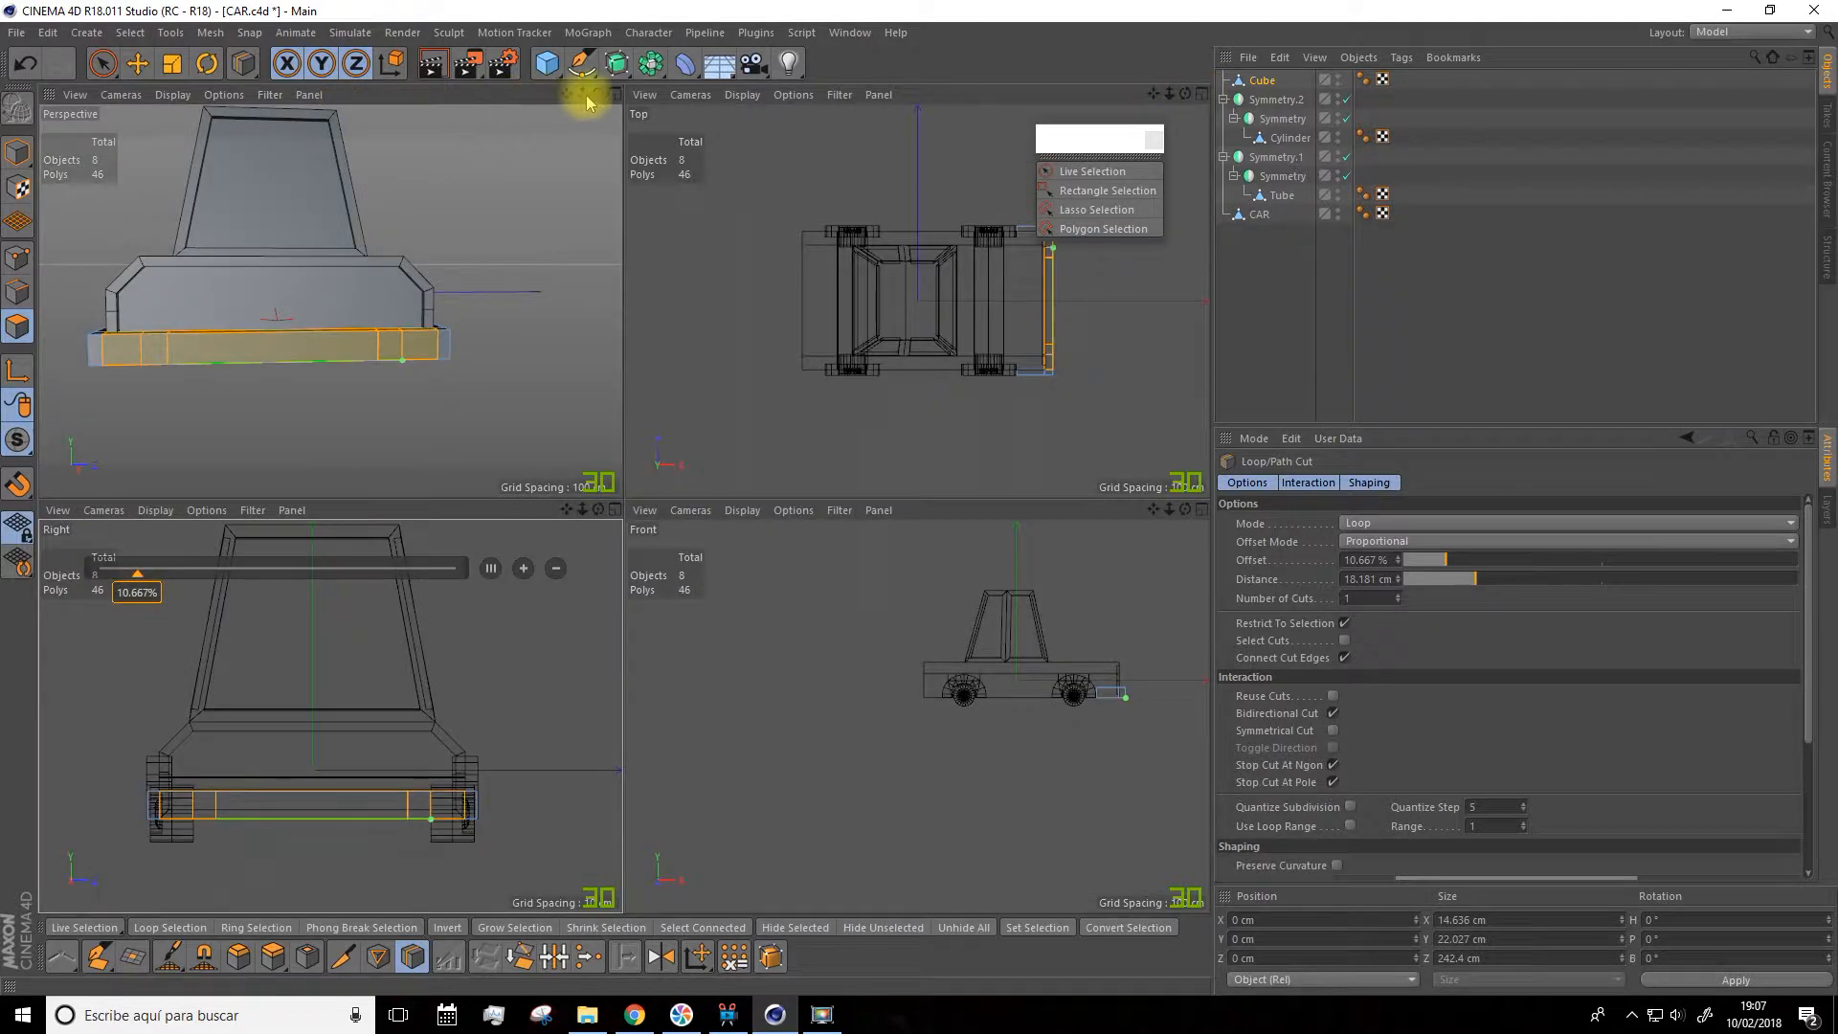
{"action": "left_click", "coordinate": [616, 94]}
{"action": "left_click_drag", "start_coordinate": [854, 406], "coordinate": [846, 440], "text": "alt"}
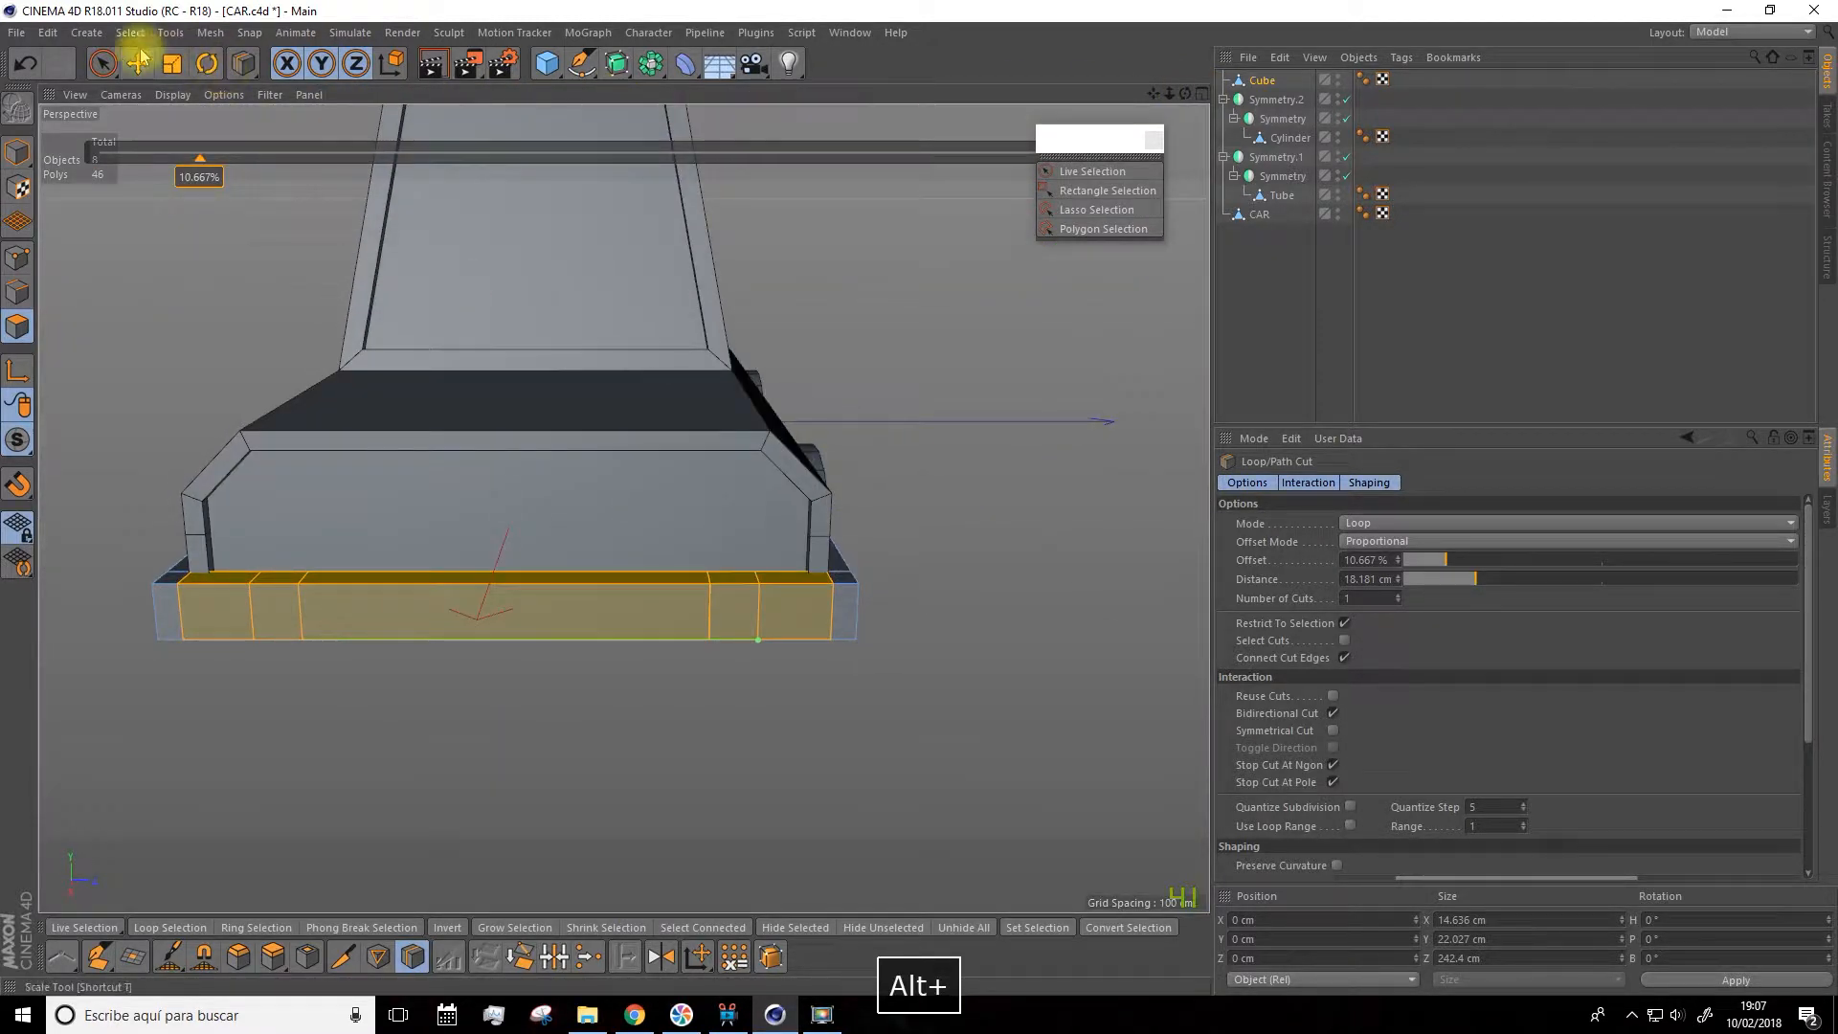
{"action": "left_click", "coordinate": [102, 64]}
{"action": "left_click", "coordinate": [738, 605]}
{"action": "left_click_drag", "start_coordinate": [770, 747], "coordinate": [751, 562], "text": "alt"}
{"action": "left_click", "coordinate": [255, 548], "text": "shift"}
{"action": "left_click_drag", "start_coordinate": [255, 547], "coordinate": [306, 553], "text": "alt"}
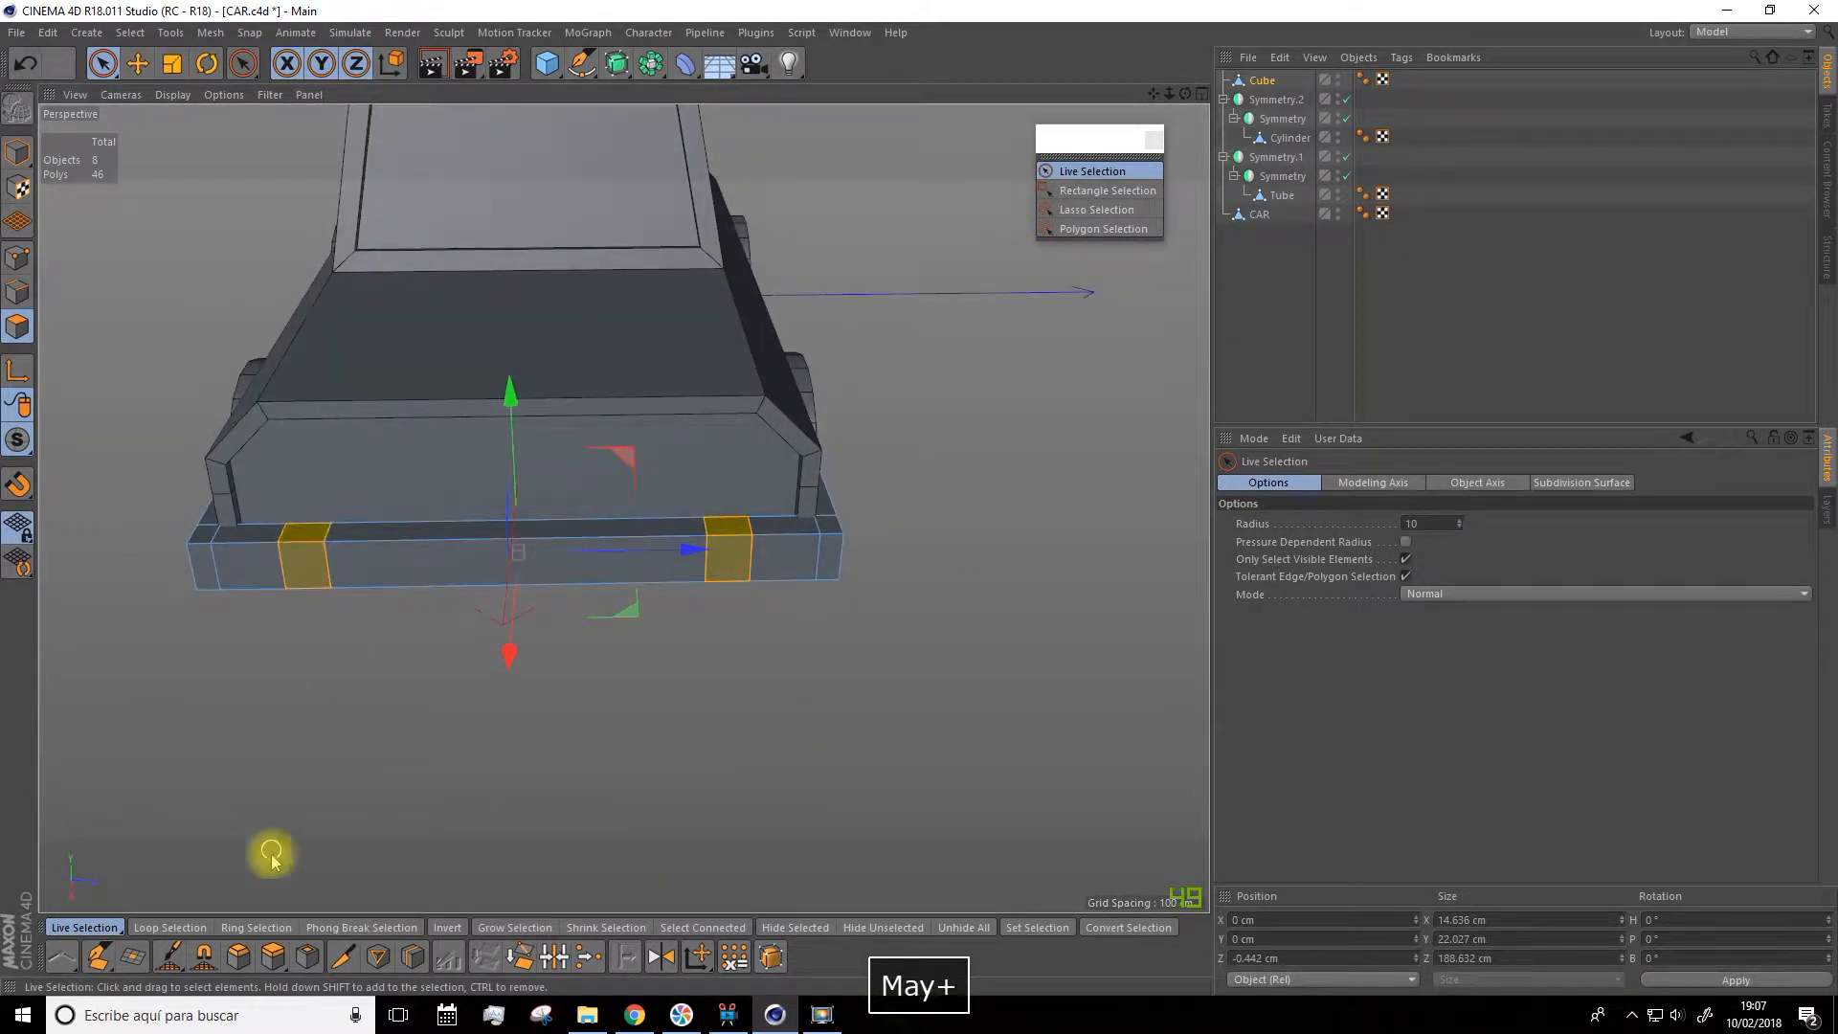
Extrude the two selected bumper bands outward with an offset of 4.3 cm, and clear the selection
{"action": "left_click", "coordinate": [272, 956]}
{"action": "left_click_drag", "start_coordinate": [820, 615], "coordinate": [655, 545], "text": "alt"}
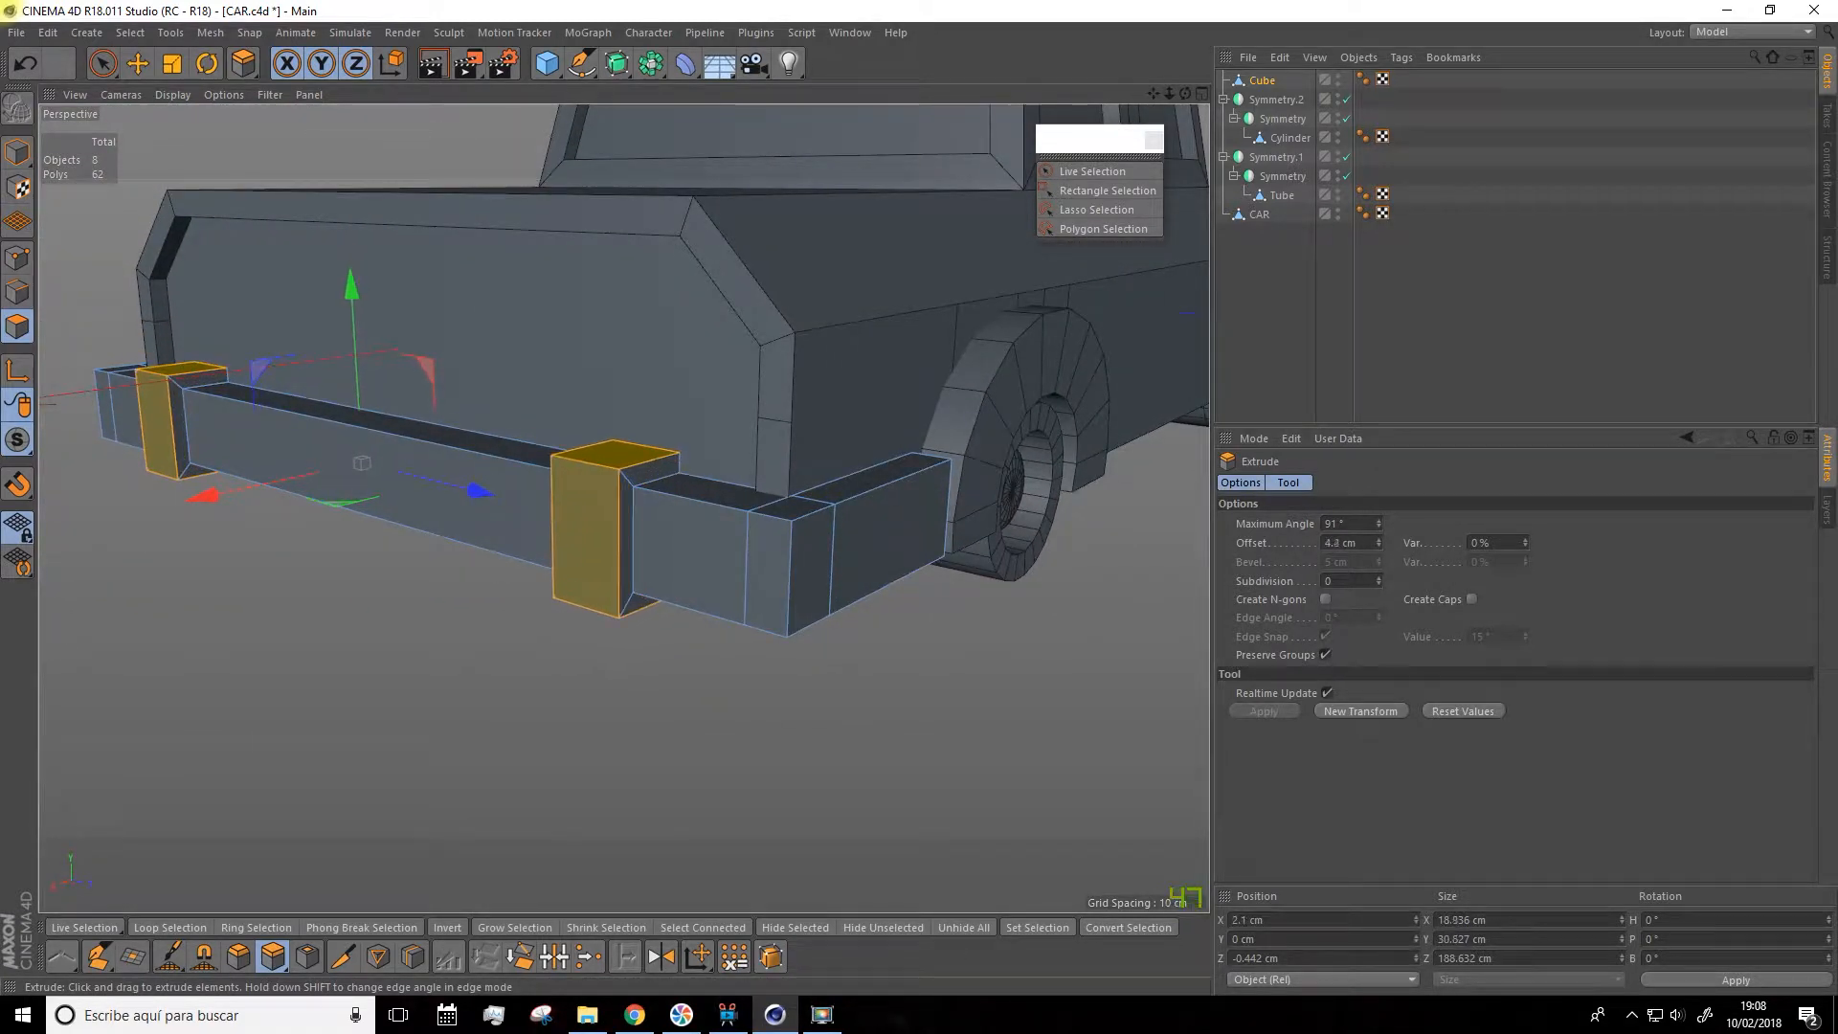
{"action": "left_click_drag", "start_coordinate": [611, 524], "coordinate": [558, 595], "text": "alt"}
{"action": "left_click_drag", "start_coordinate": [1149, 96], "coordinate": [1108, 158]}
{"action": "left_click", "coordinate": [501, 664]}
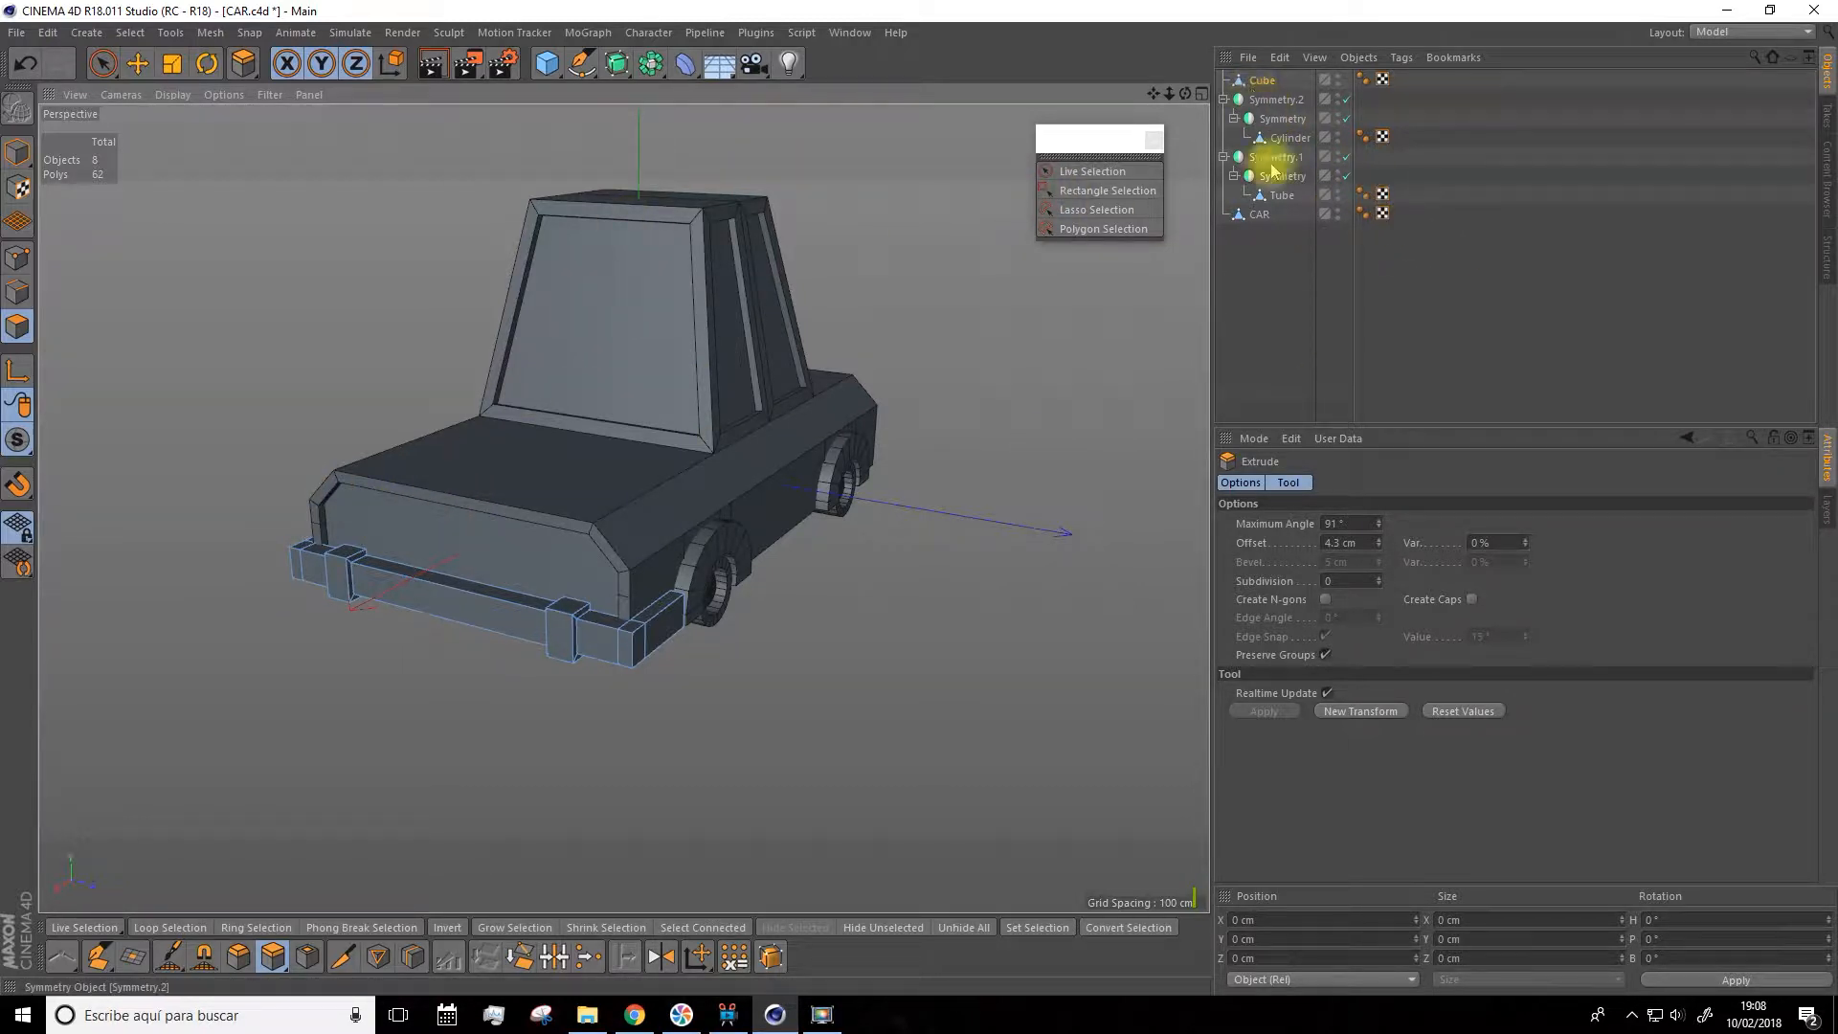
Add a Sphere primitive, move it out in front of the car, and set its type to Hemisphere
{"action": "left_click", "coordinate": [547, 63]}
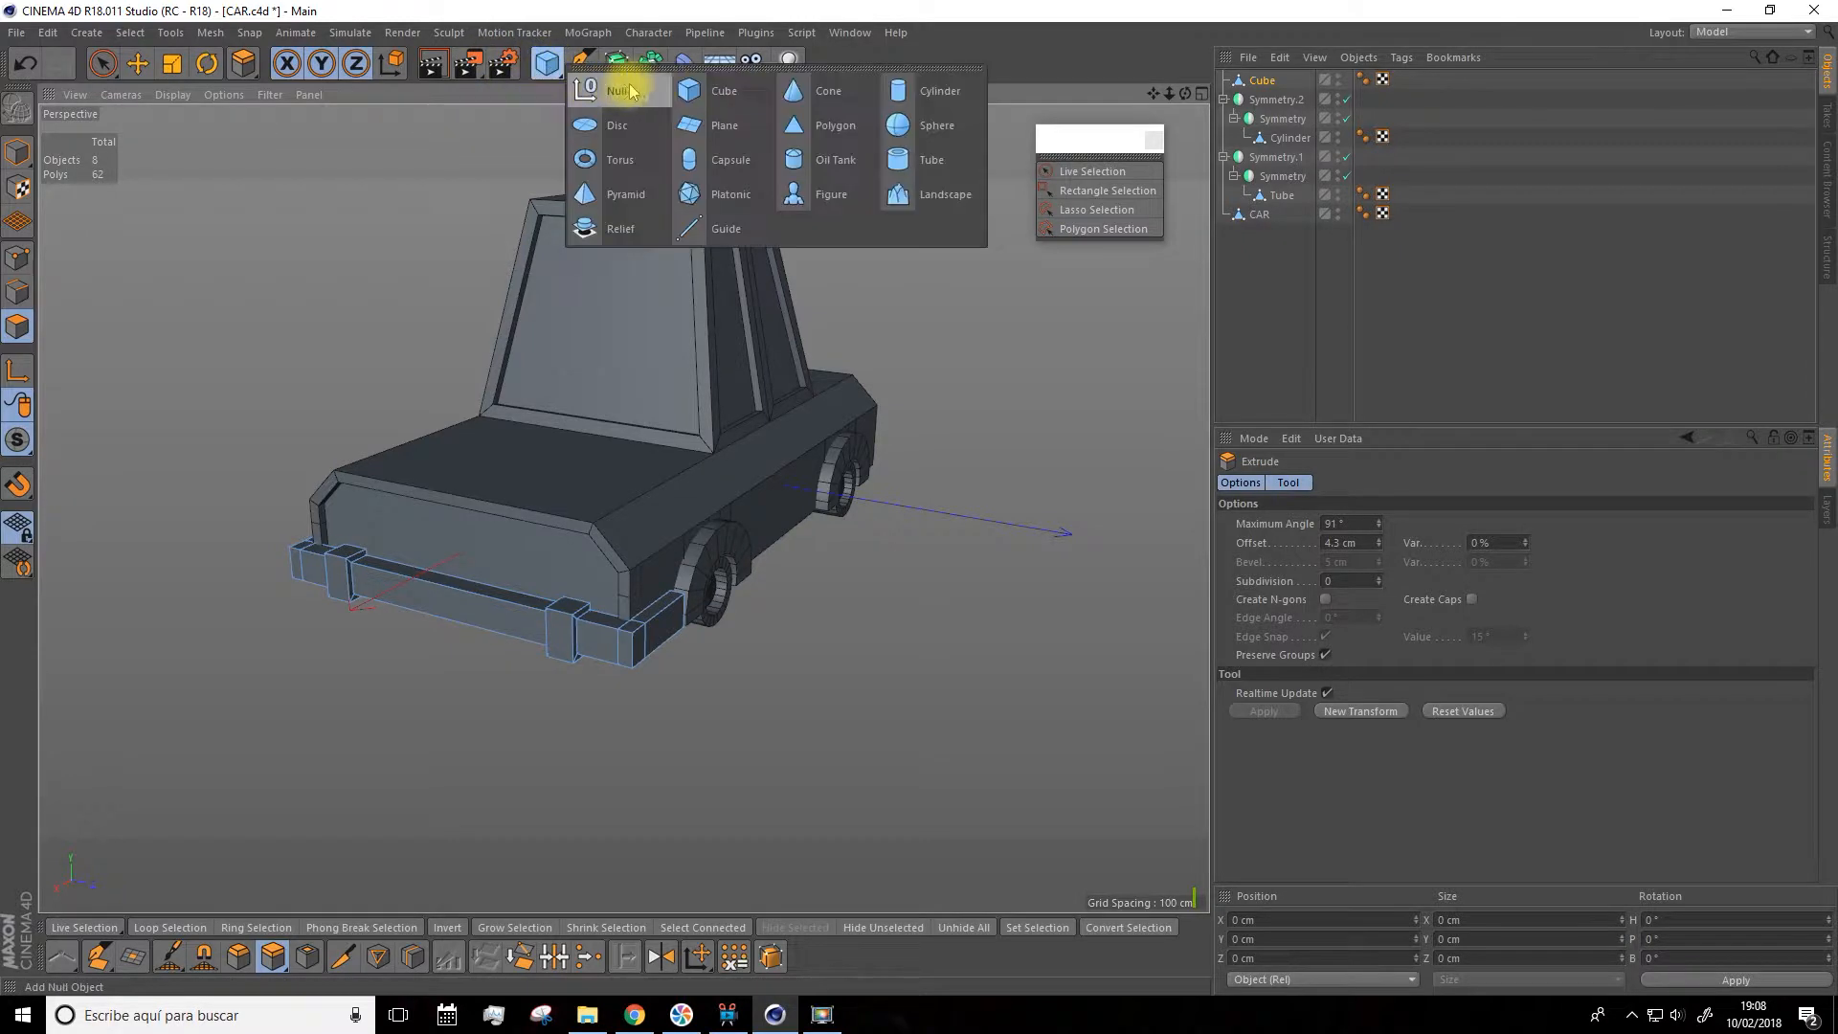
{"action": "left_click", "coordinate": [912, 136]}
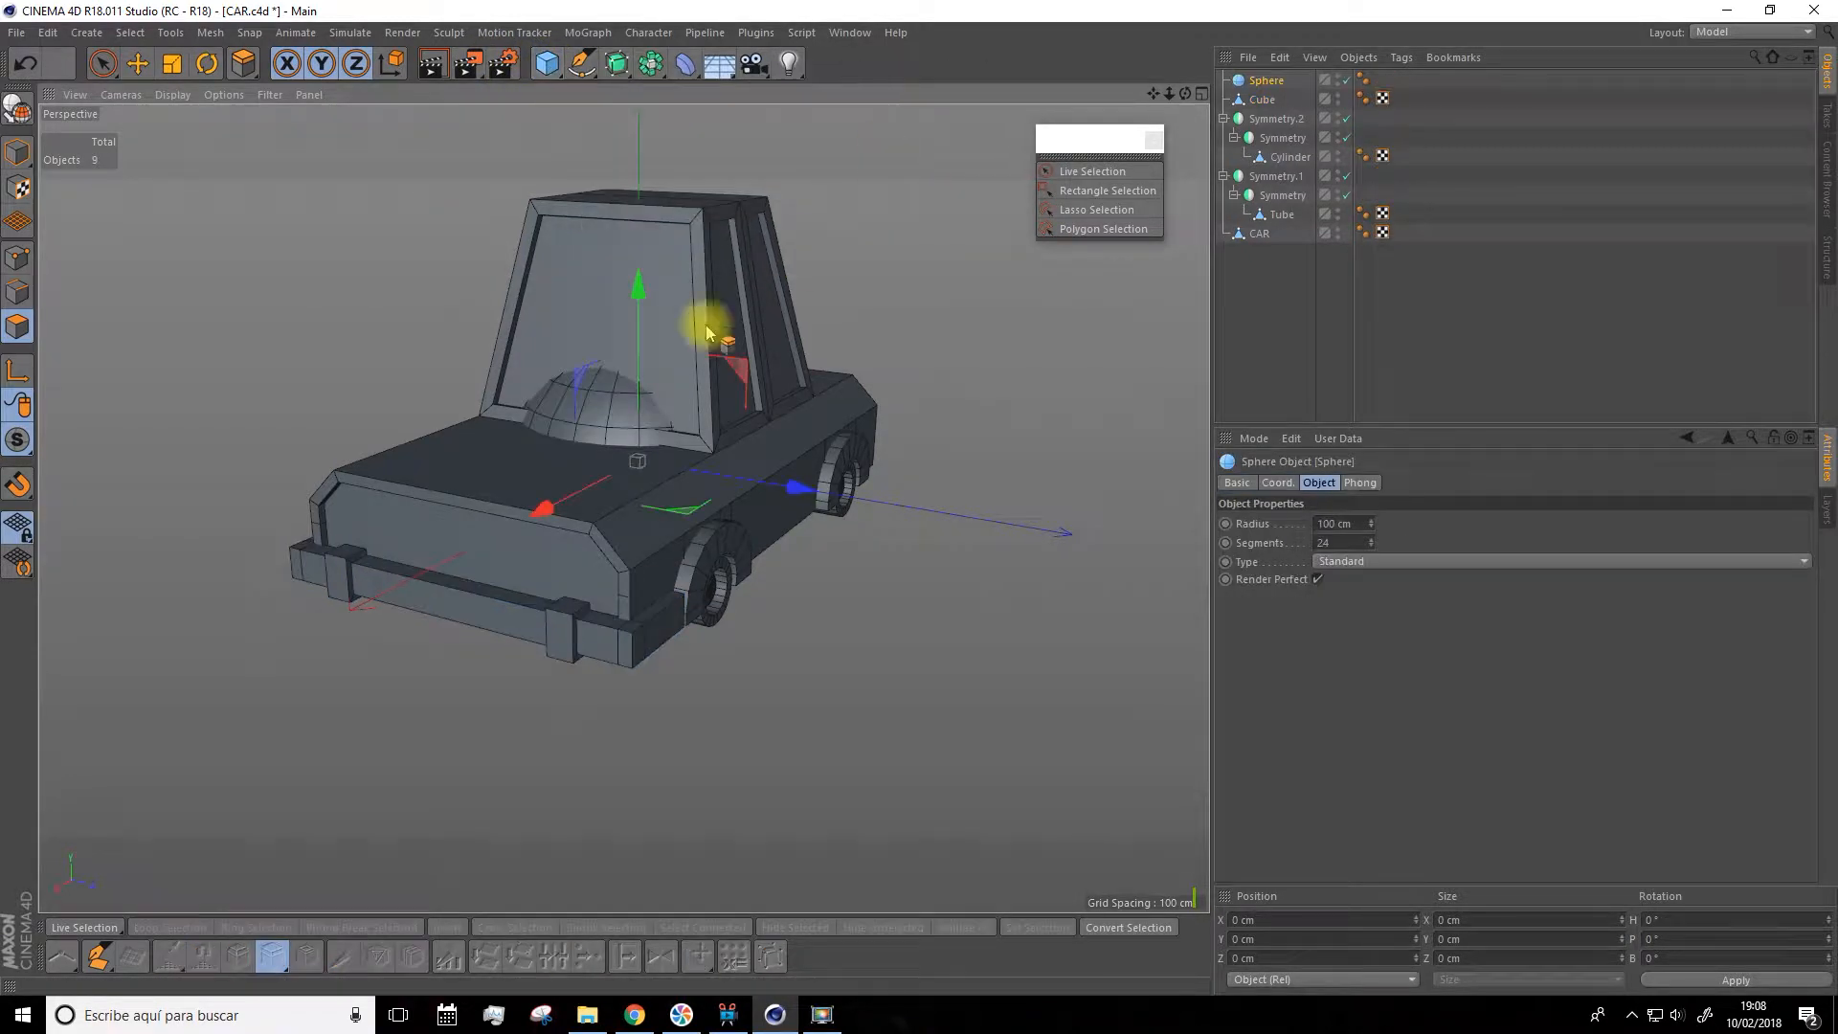
{"action": "left_click_drag", "start_coordinate": [567, 482], "coordinate": [353, 725]}
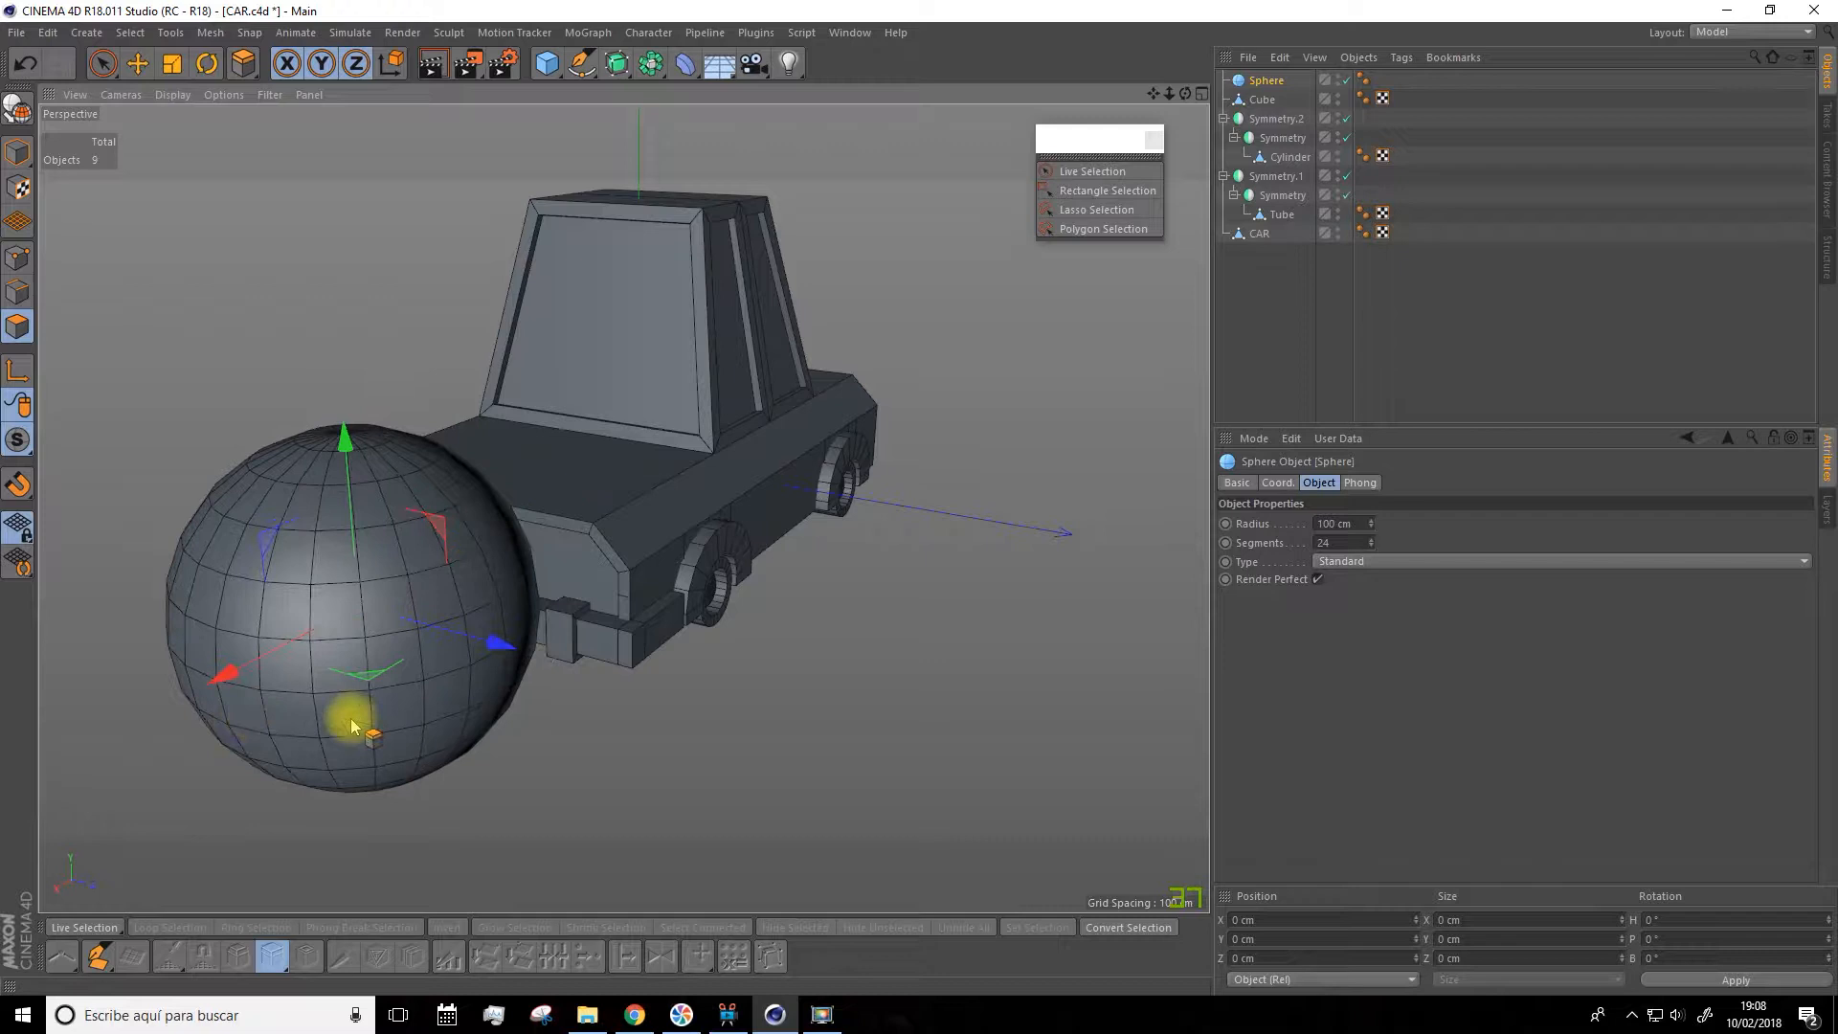
{"action": "left_click", "coordinate": [1338, 563]}
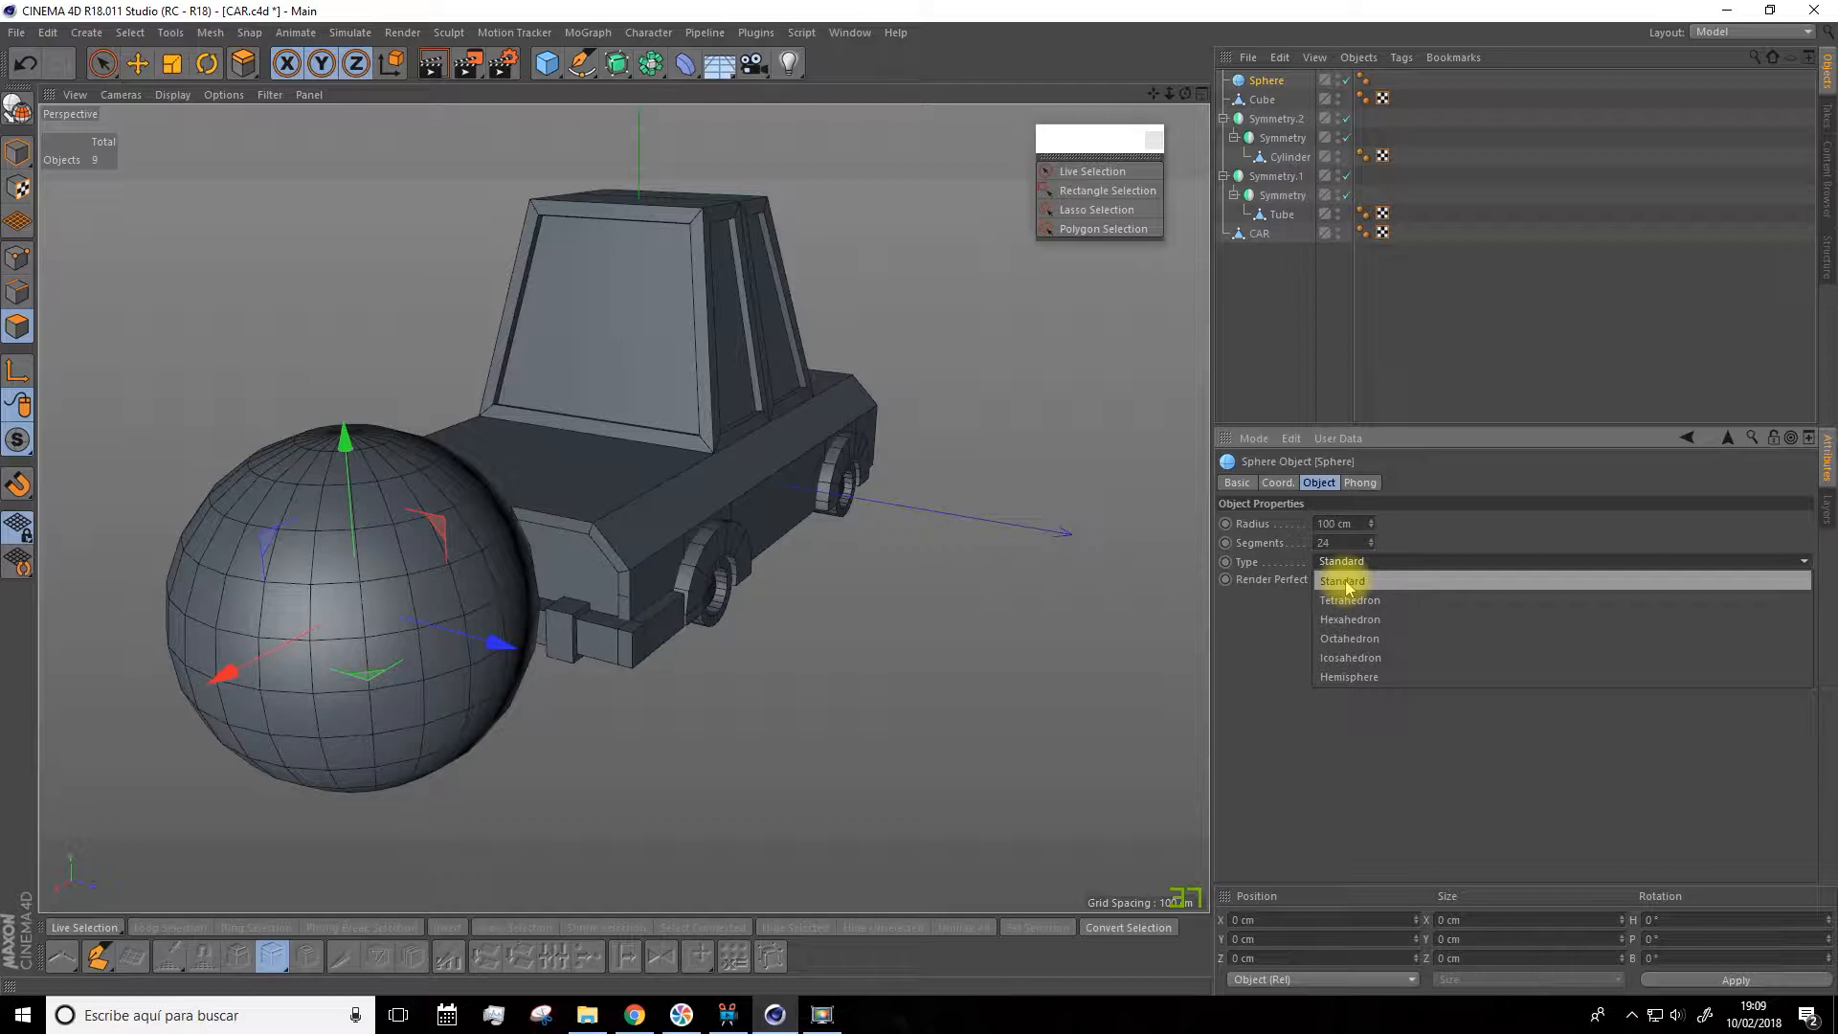
{"action": "left_click", "coordinate": [1352, 678]}
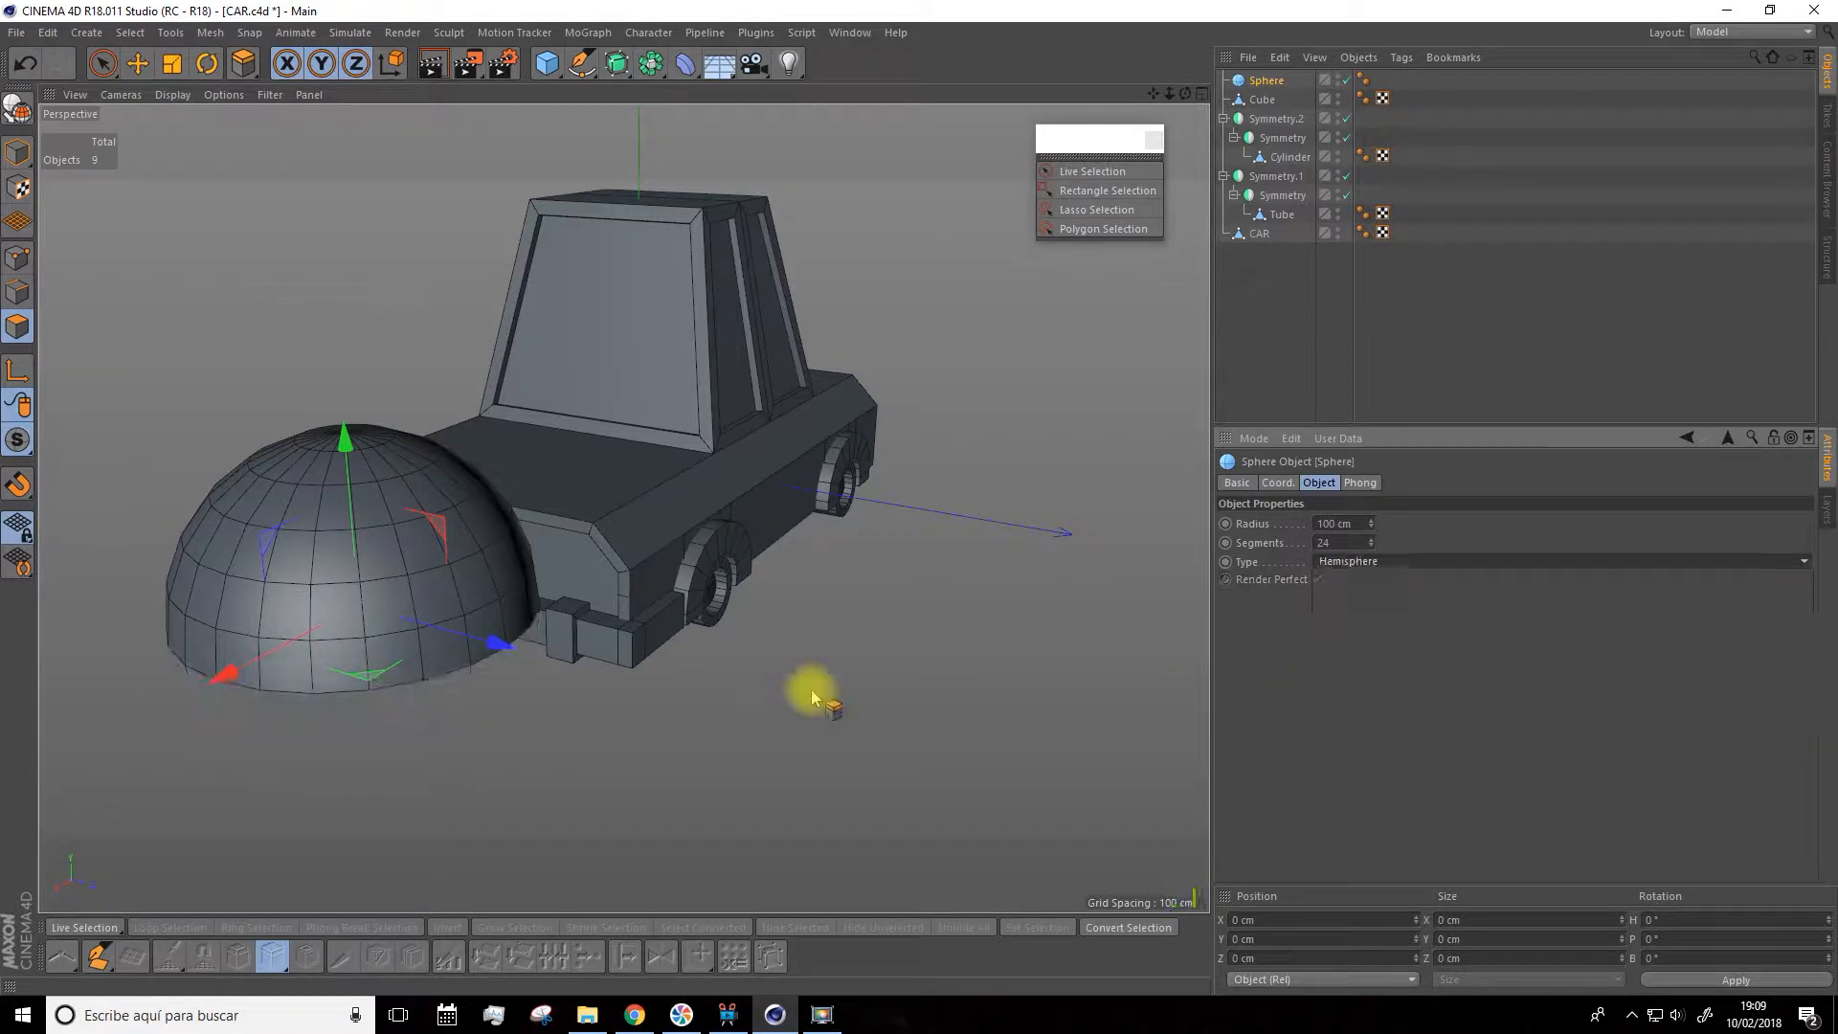
Rotate the hemisphere so its dome points forward and its flat side faces the car
{"action": "left_click", "coordinate": [208, 64]}
{"action": "left_click_drag", "start_coordinate": [300, 541], "coordinate": [312, 663]}
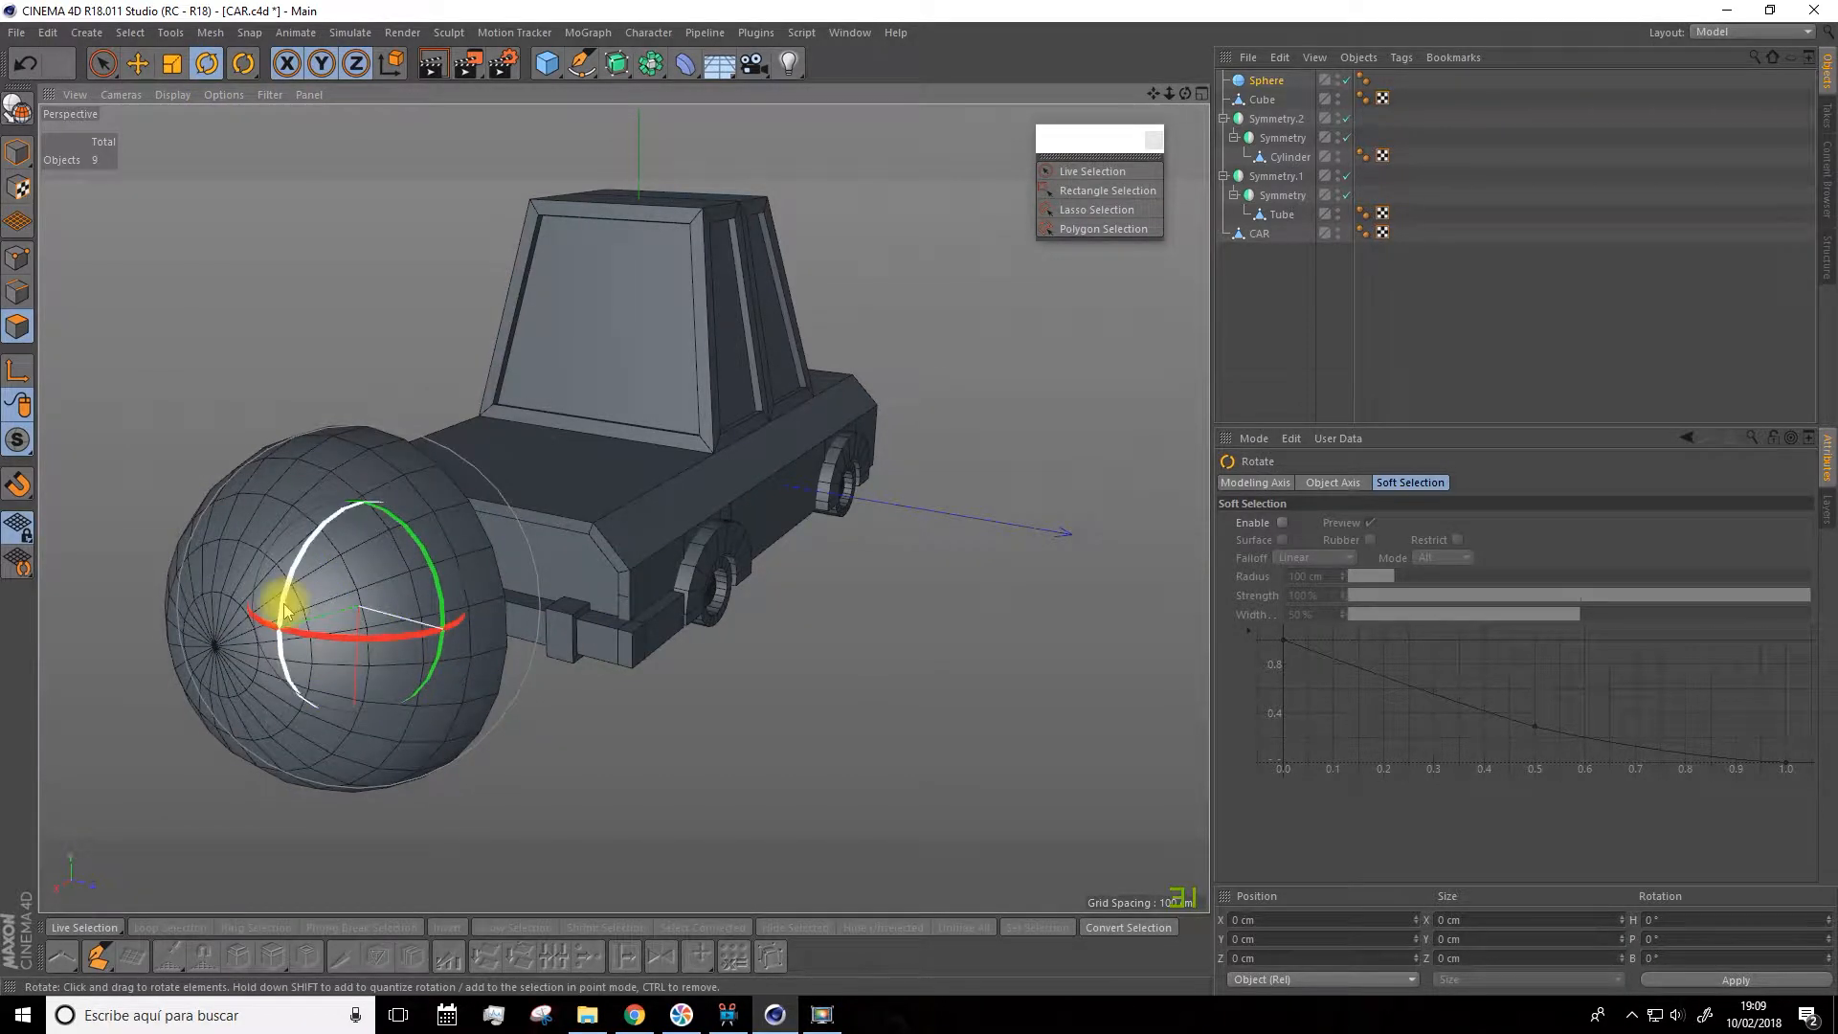
{"action": "left_click_drag", "start_coordinate": [607, 604], "coordinate": [409, 644], "text": "alt"}
{"action": "key", "text": "ctrl+z"}
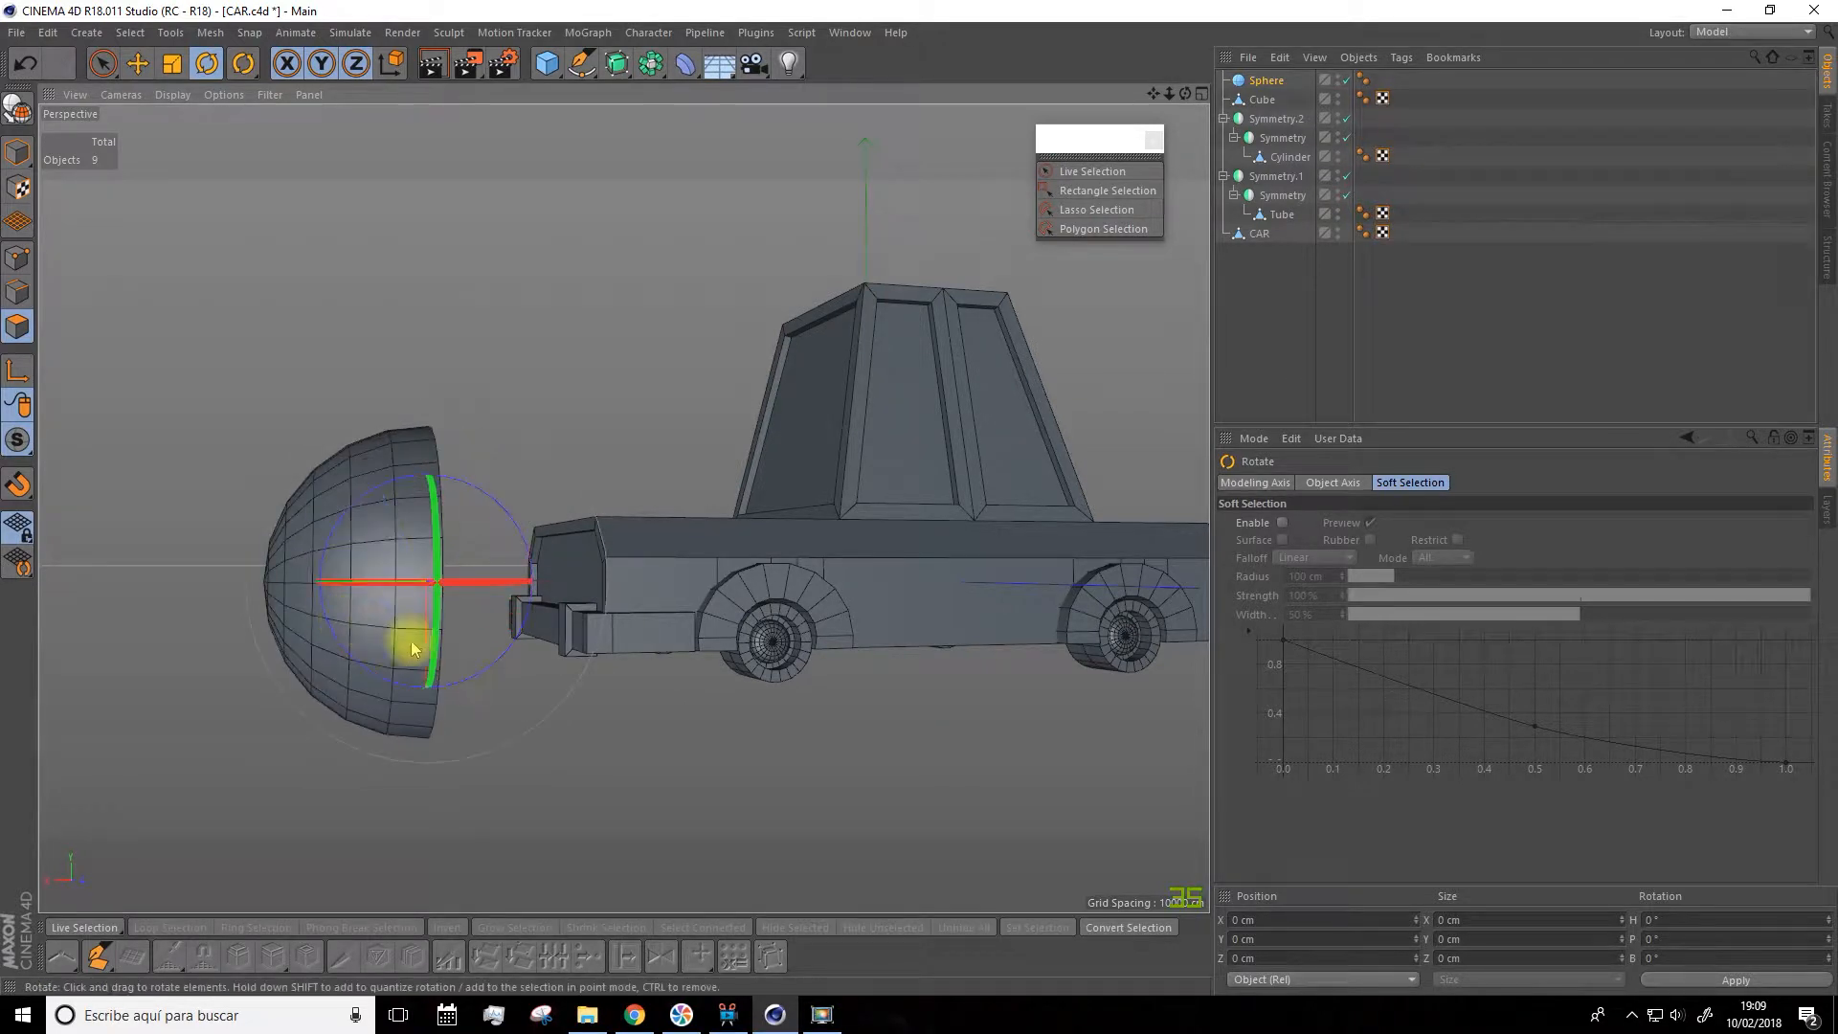
Reduce the hemisphere's segments to about 13
{"action": "left_click", "coordinate": [1262, 81]}
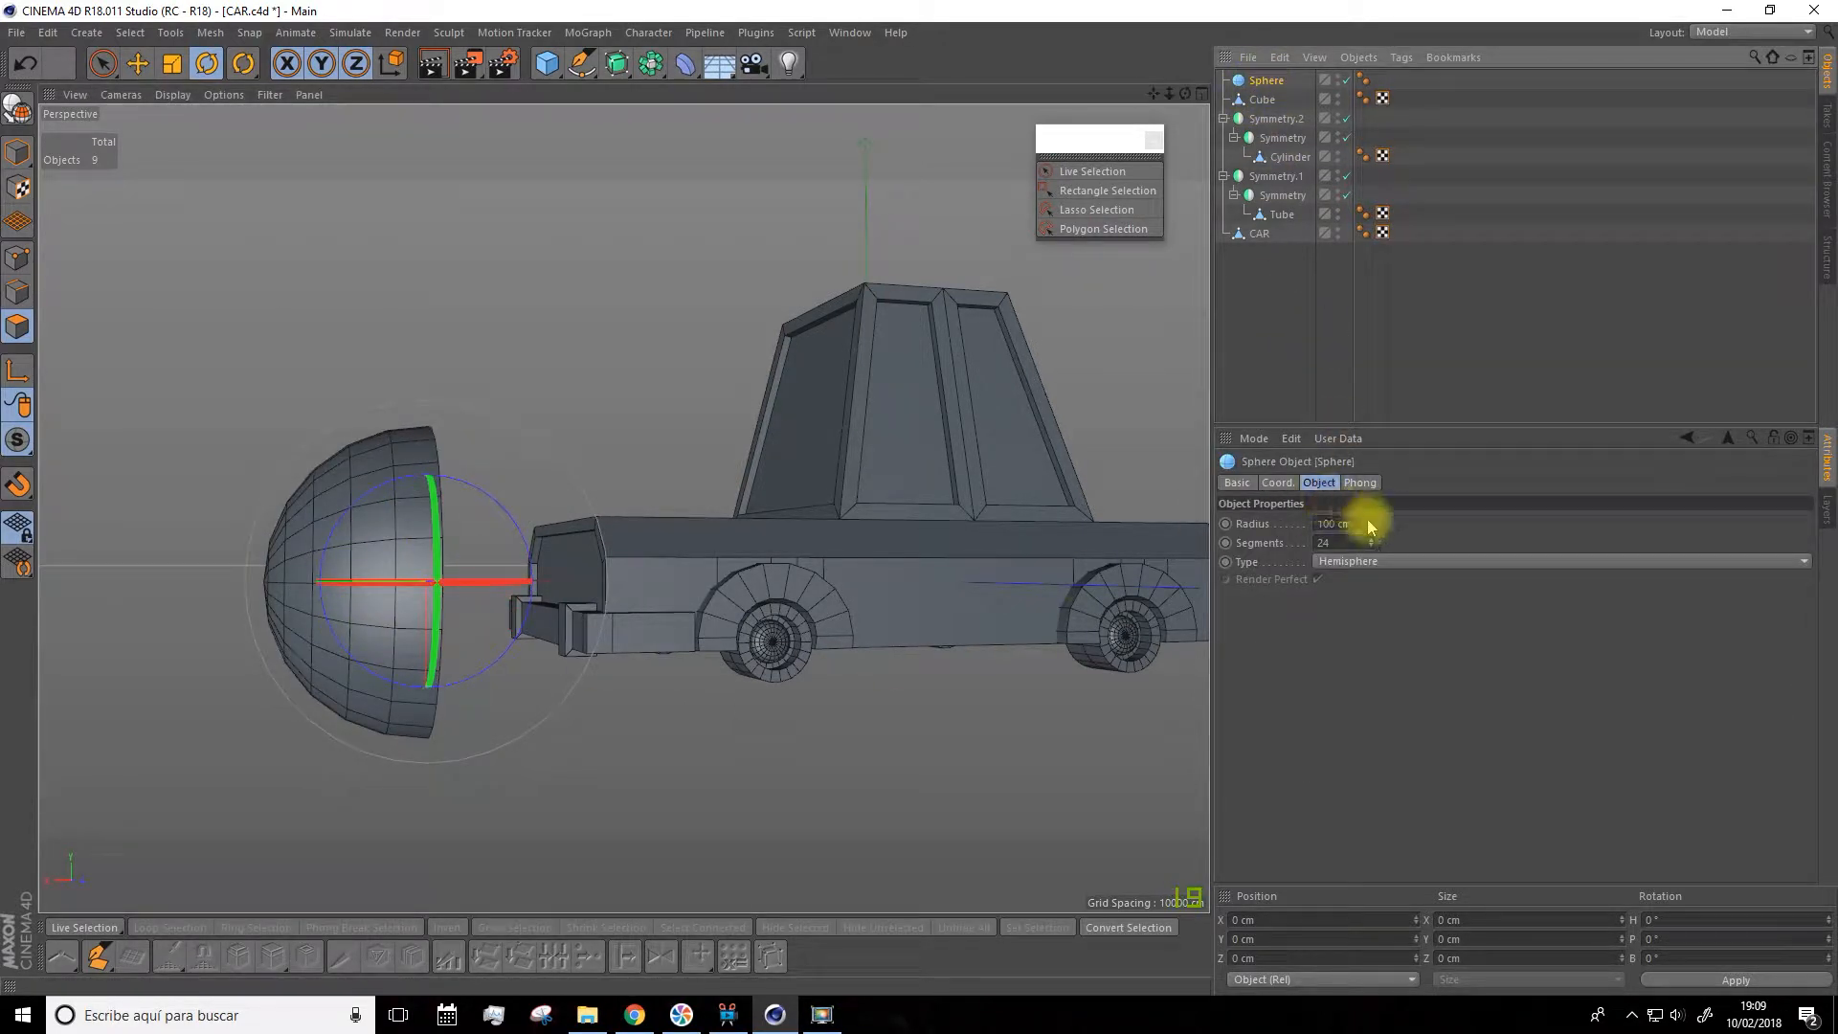
{"action": "left_click_drag", "start_coordinate": [1373, 551], "coordinate": [1374, 586]}
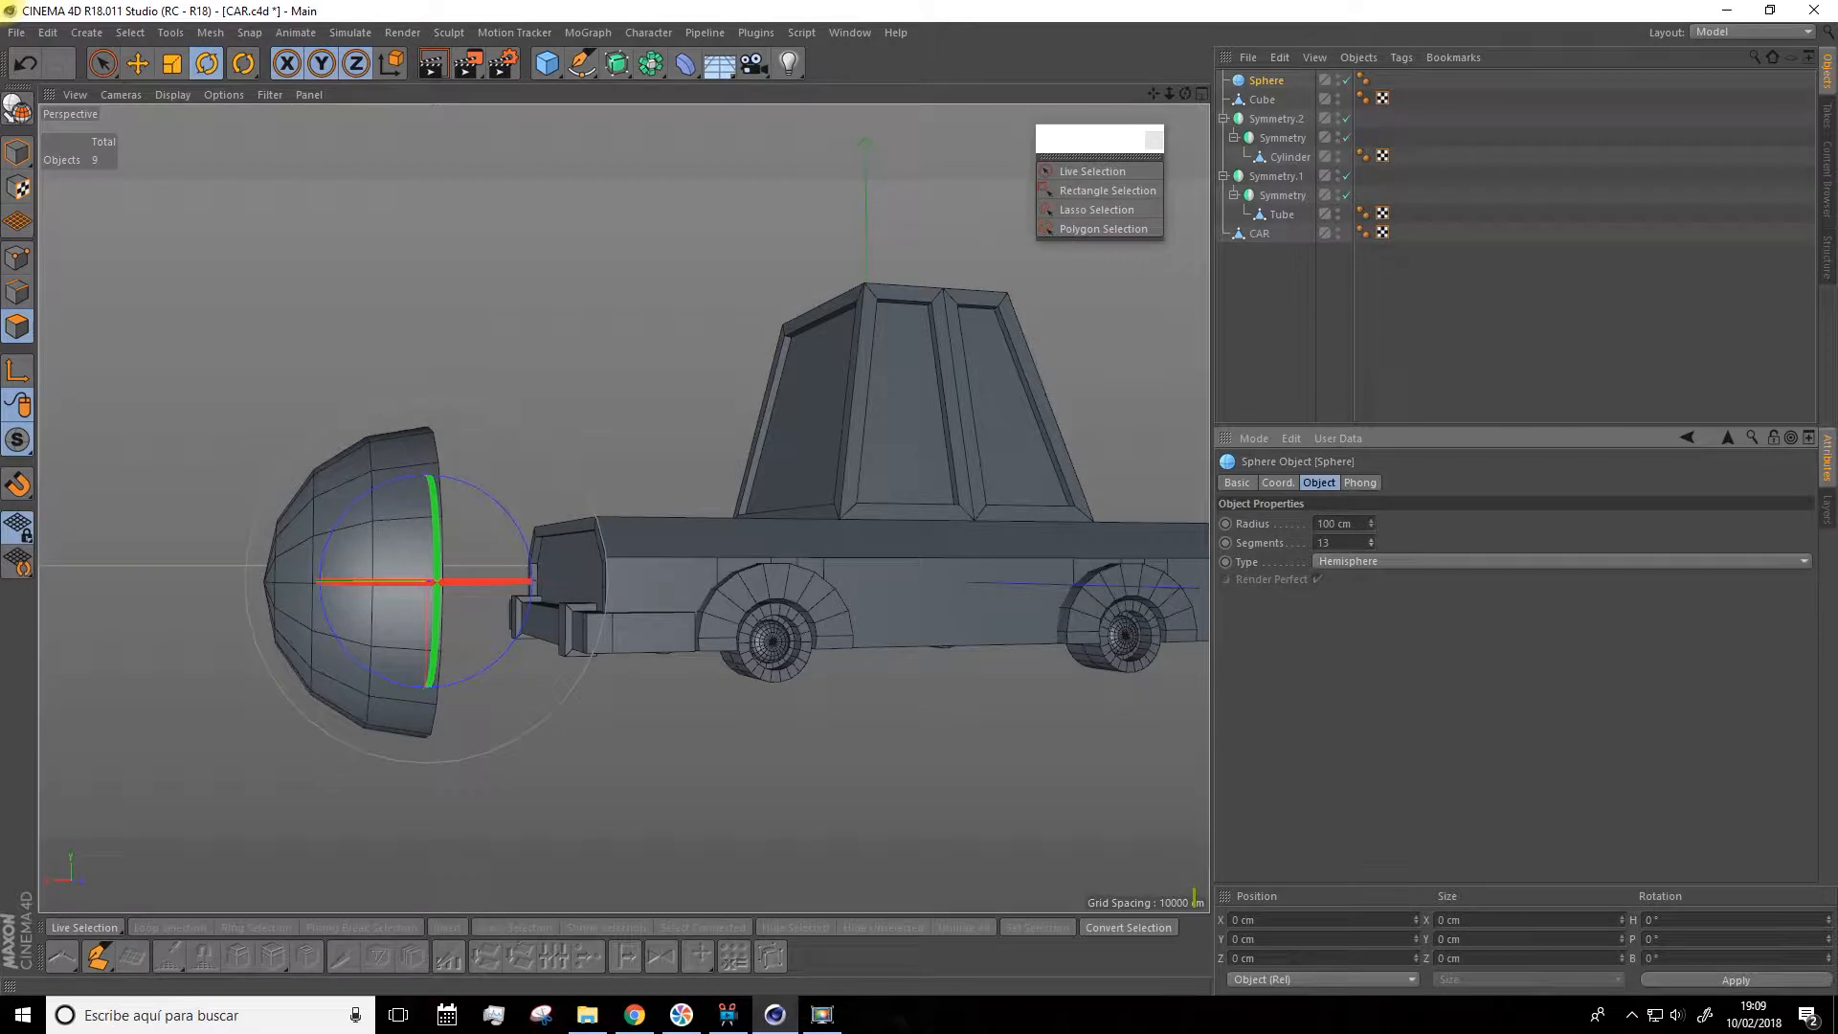
{"action": "left_click_drag", "start_coordinate": [1166, 547], "coordinate": [1042, 549], "text": "alt"}
{"action": "left_click", "coordinate": [1372, 540]}
Scale the hemisphere down to headlight size and move it back against the car's front face
{"action": "left_click", "coordinate": [172, 63]}
{"action": "left_click_drag", "start_coordinate": [352, 381], "coordinate": [219, 676]}
{"action": "left_click", "coordinate": [139, 63]}
{"action": "left_click_drag", "start_coordinate": [422, 657], "coordinate": [574, 667]}
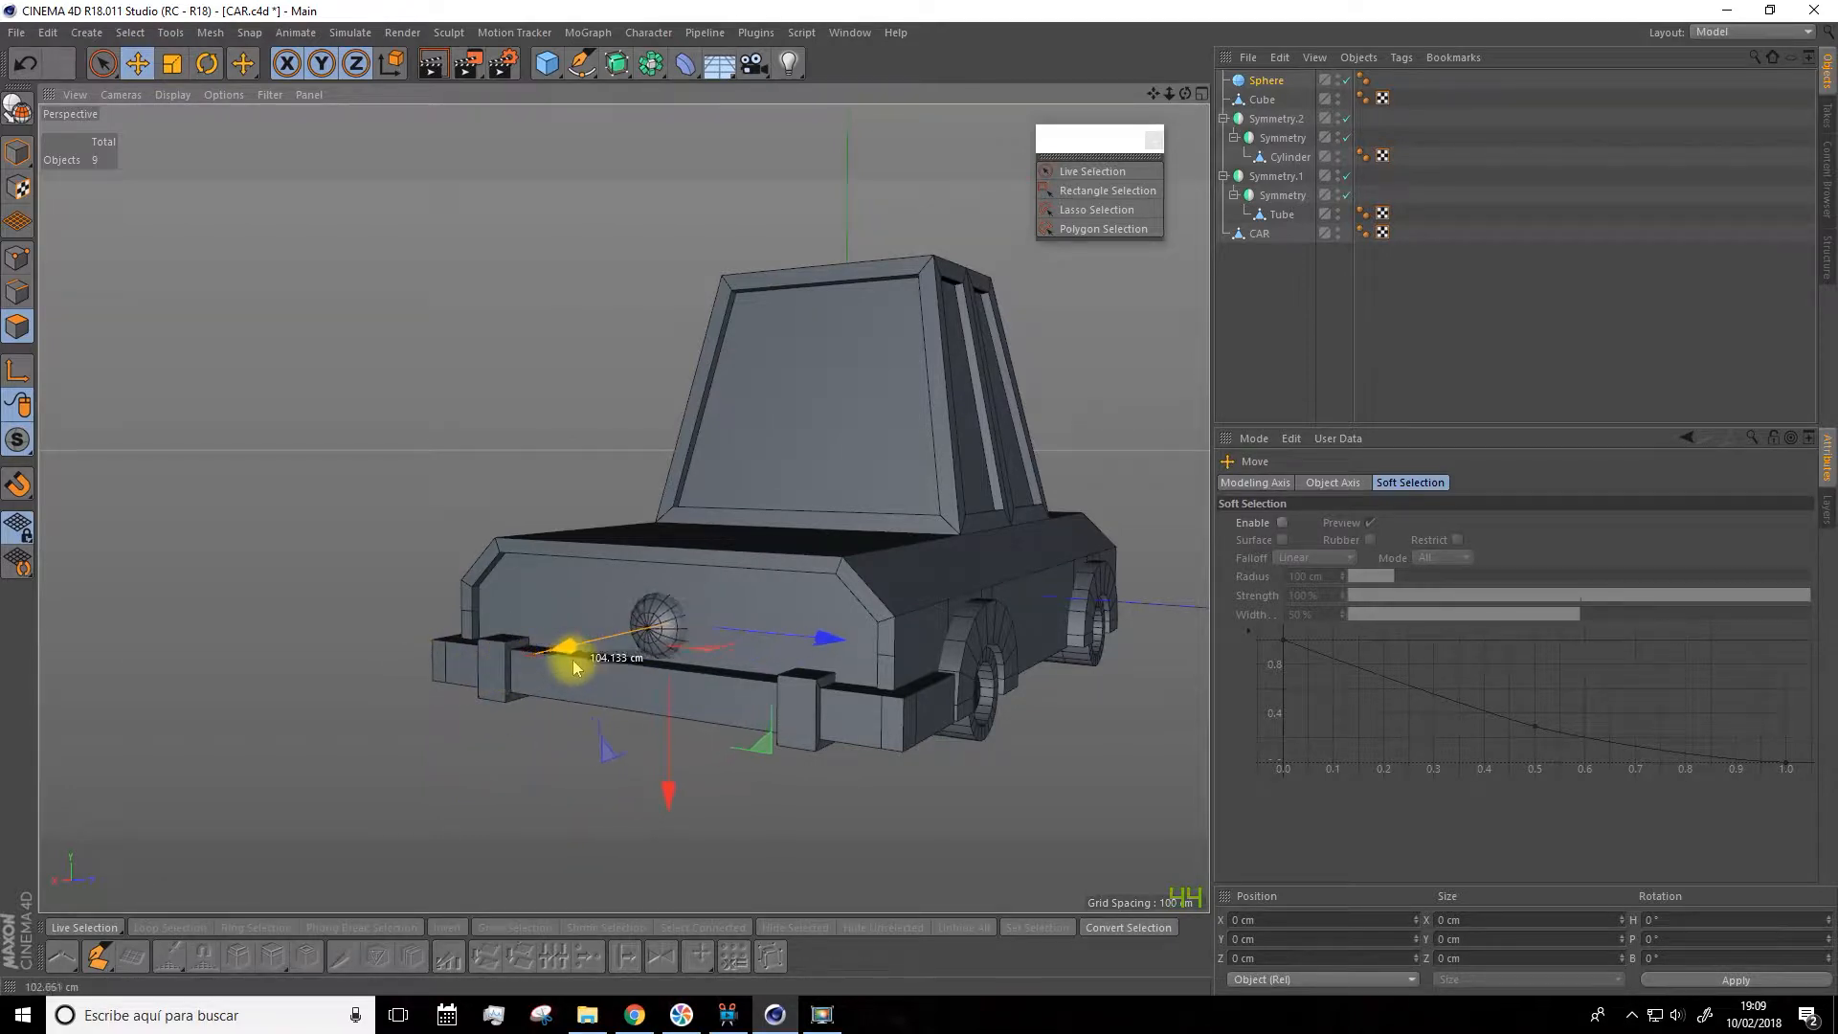
Move the hemisphere sideways along the front face to sit above one raised bumper block, and raise it slightly
{"action": "left_click_drag", "start_coordinate": [587, 738], "coordinate": [657, 731], "text": "alt"}
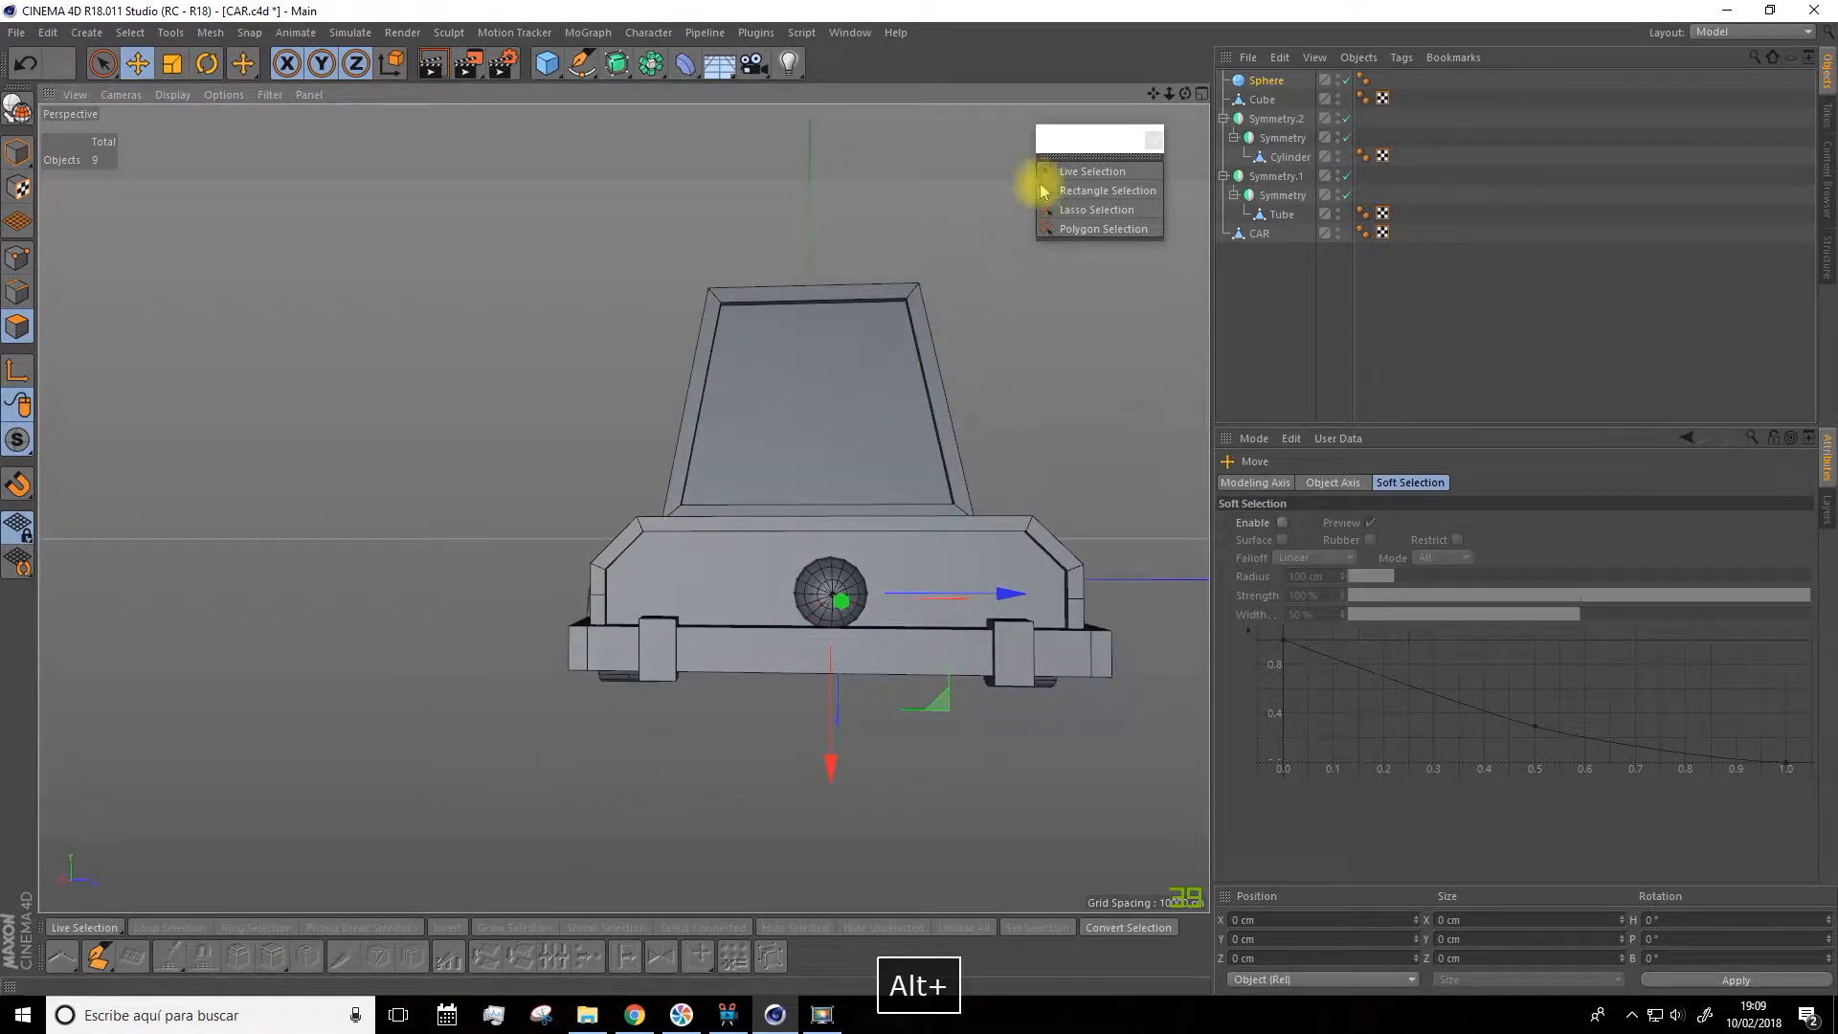
{"action": "left_click_drag", "start_coordinate": [1153, 92], "coordinate": [982, 0]}
{"action": "scroll", "coordinate": [915, 474], "scroll_direction": "up", "scroll_amount": 2}
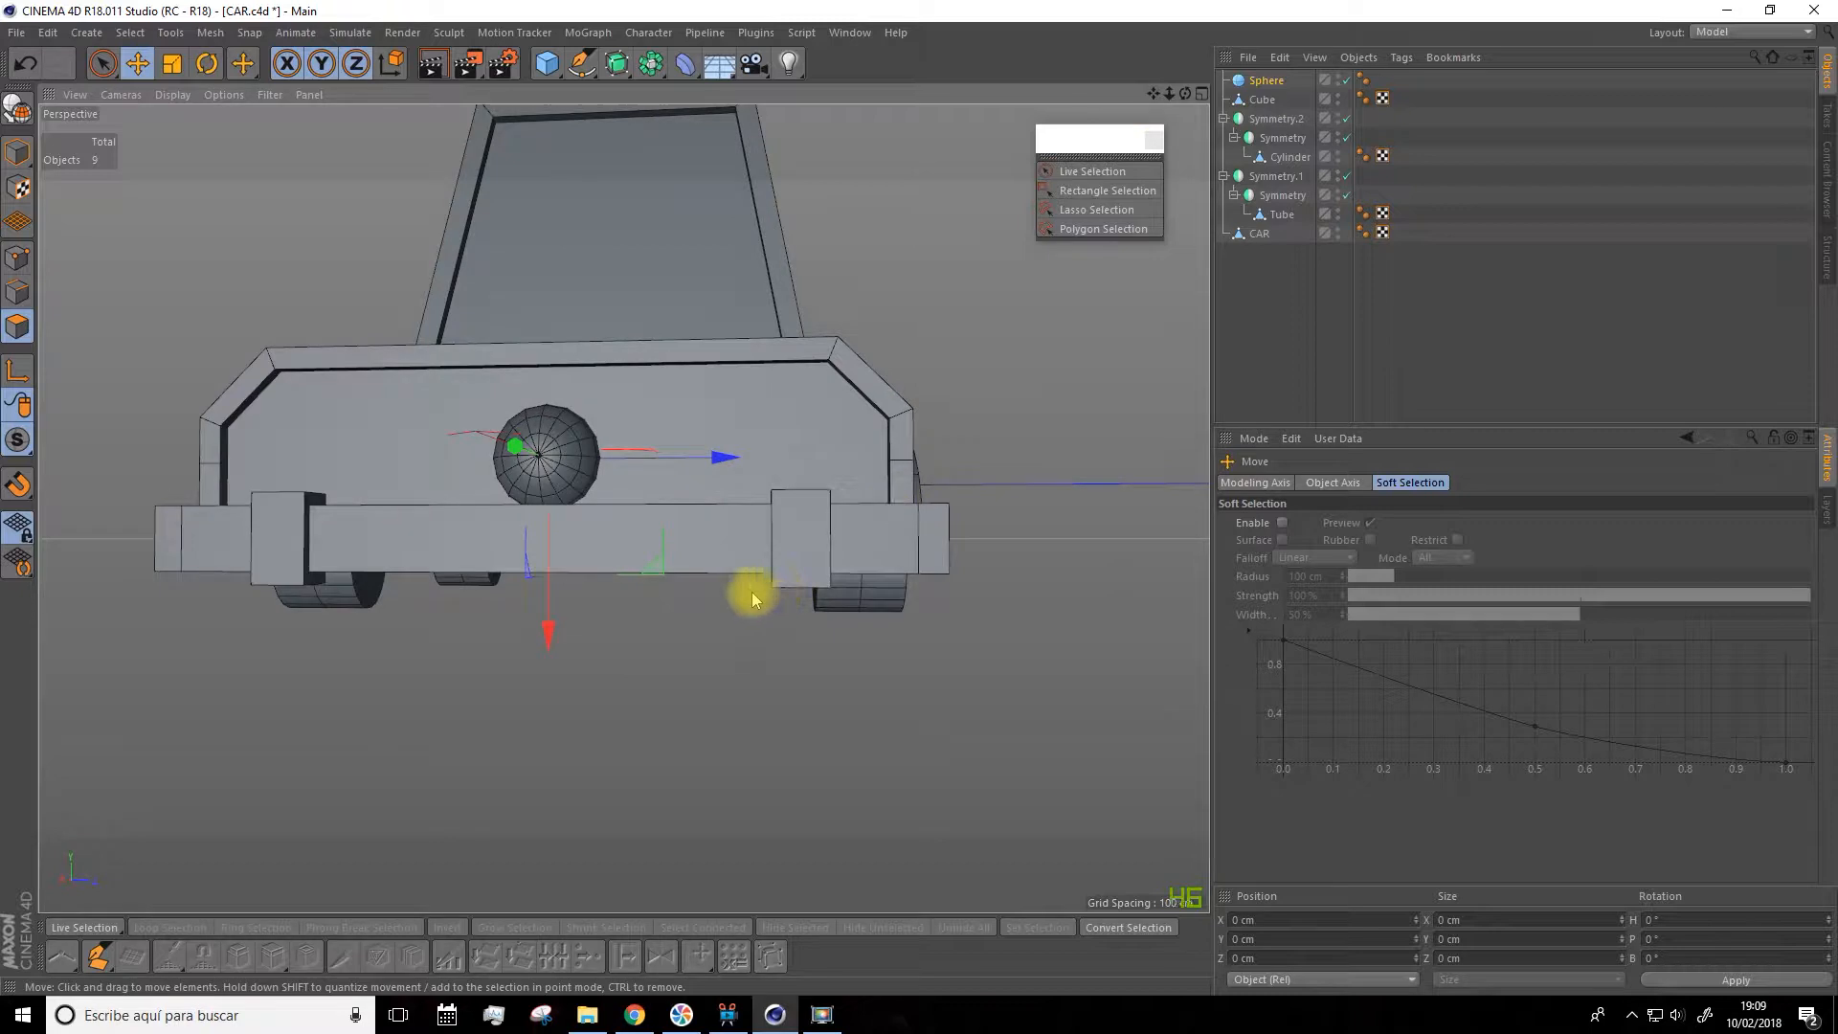
{"action": "left_click_drag", "start_coordinate": [752, 593], "coordinate": [582, 633], "text": "alt"}
{"action": "left_click_drag", "start_coordinate": [717, 448], "coordinate": [973, 443]}
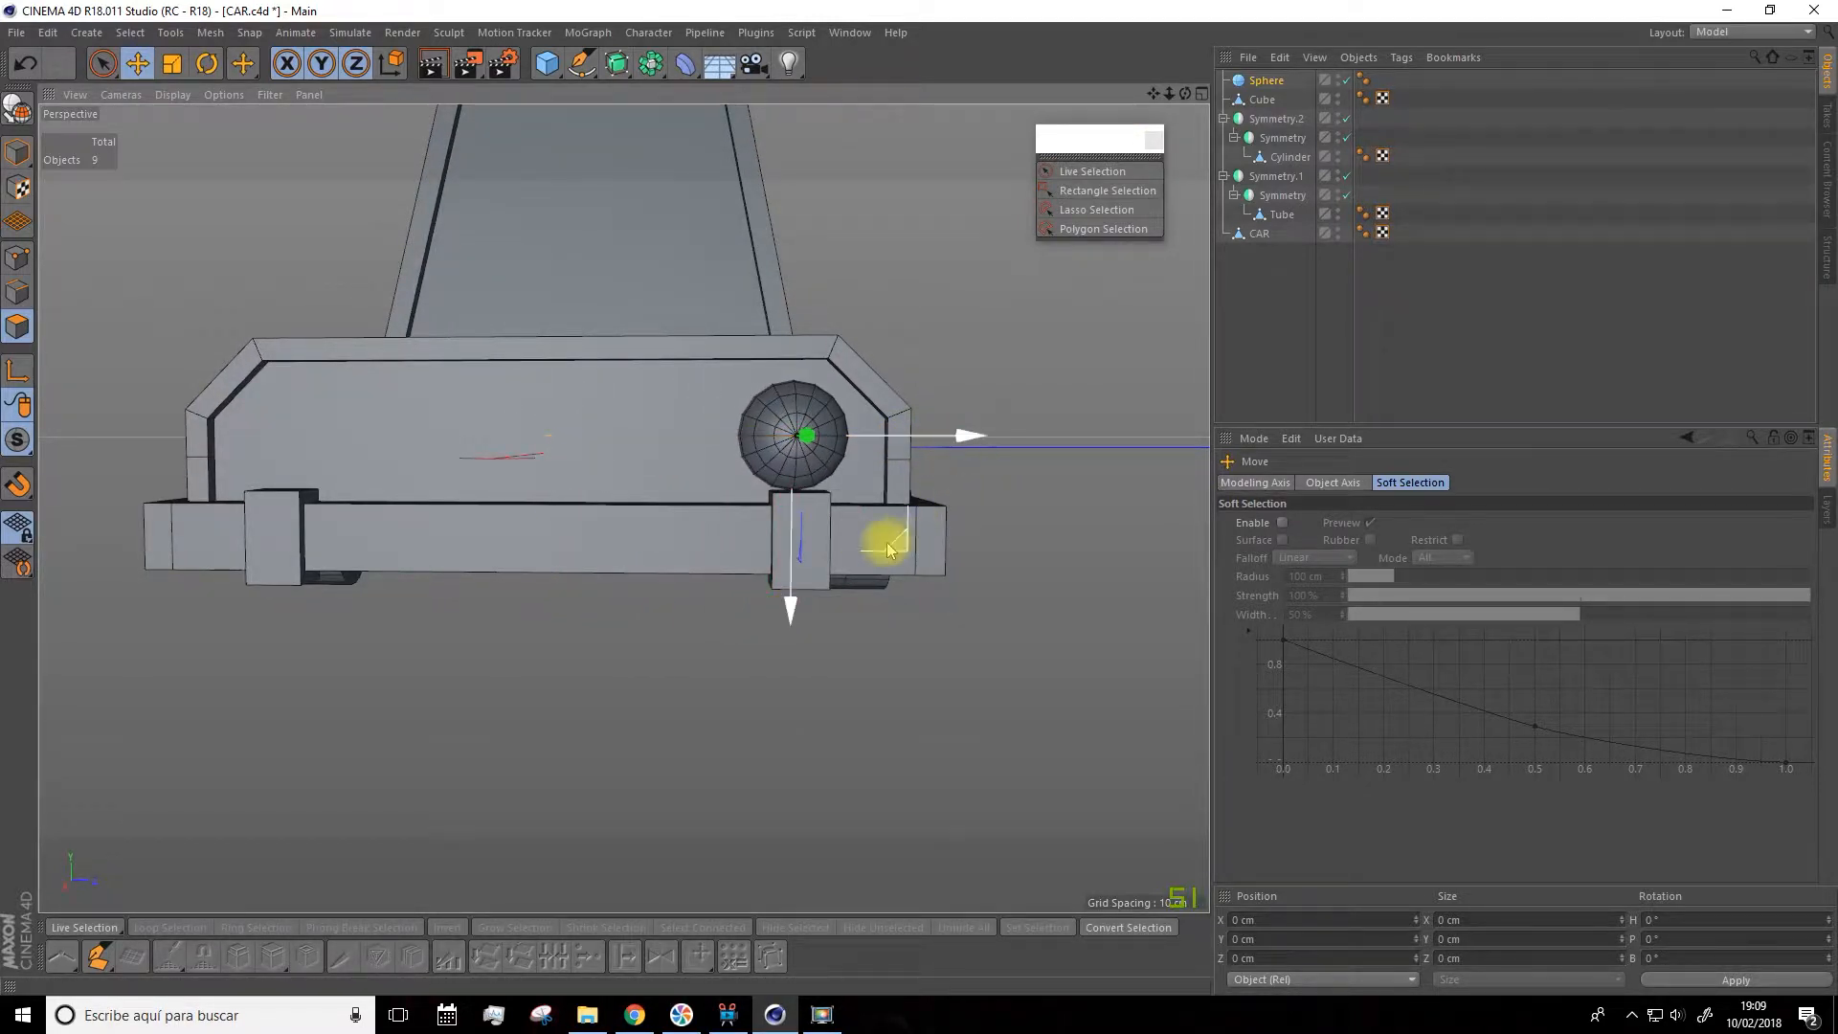
{"action": "scroll", "coordinate": [772, 603], "scroll_direction": "up", "scroll_amount": 2}
{"action": "left_click_drag", "start_coordinate": [772, 603], "coordinate": [777, 582]}
Scale the headlight hemisphere down slightly and adjust its depth against the recessed front panel
{"action": "left_click", "coordinate": [172, 63]}
{"action": "left_click_drag", "start_coordinate": [896, 184], "coordinate": [861, 196]}
{"action": "left_click_drag", "start_coordinate": [779, 251], "coordinate": [296, 220], "text": "alt"}
{"action": "left_click", "coordinate": [137, 63]}
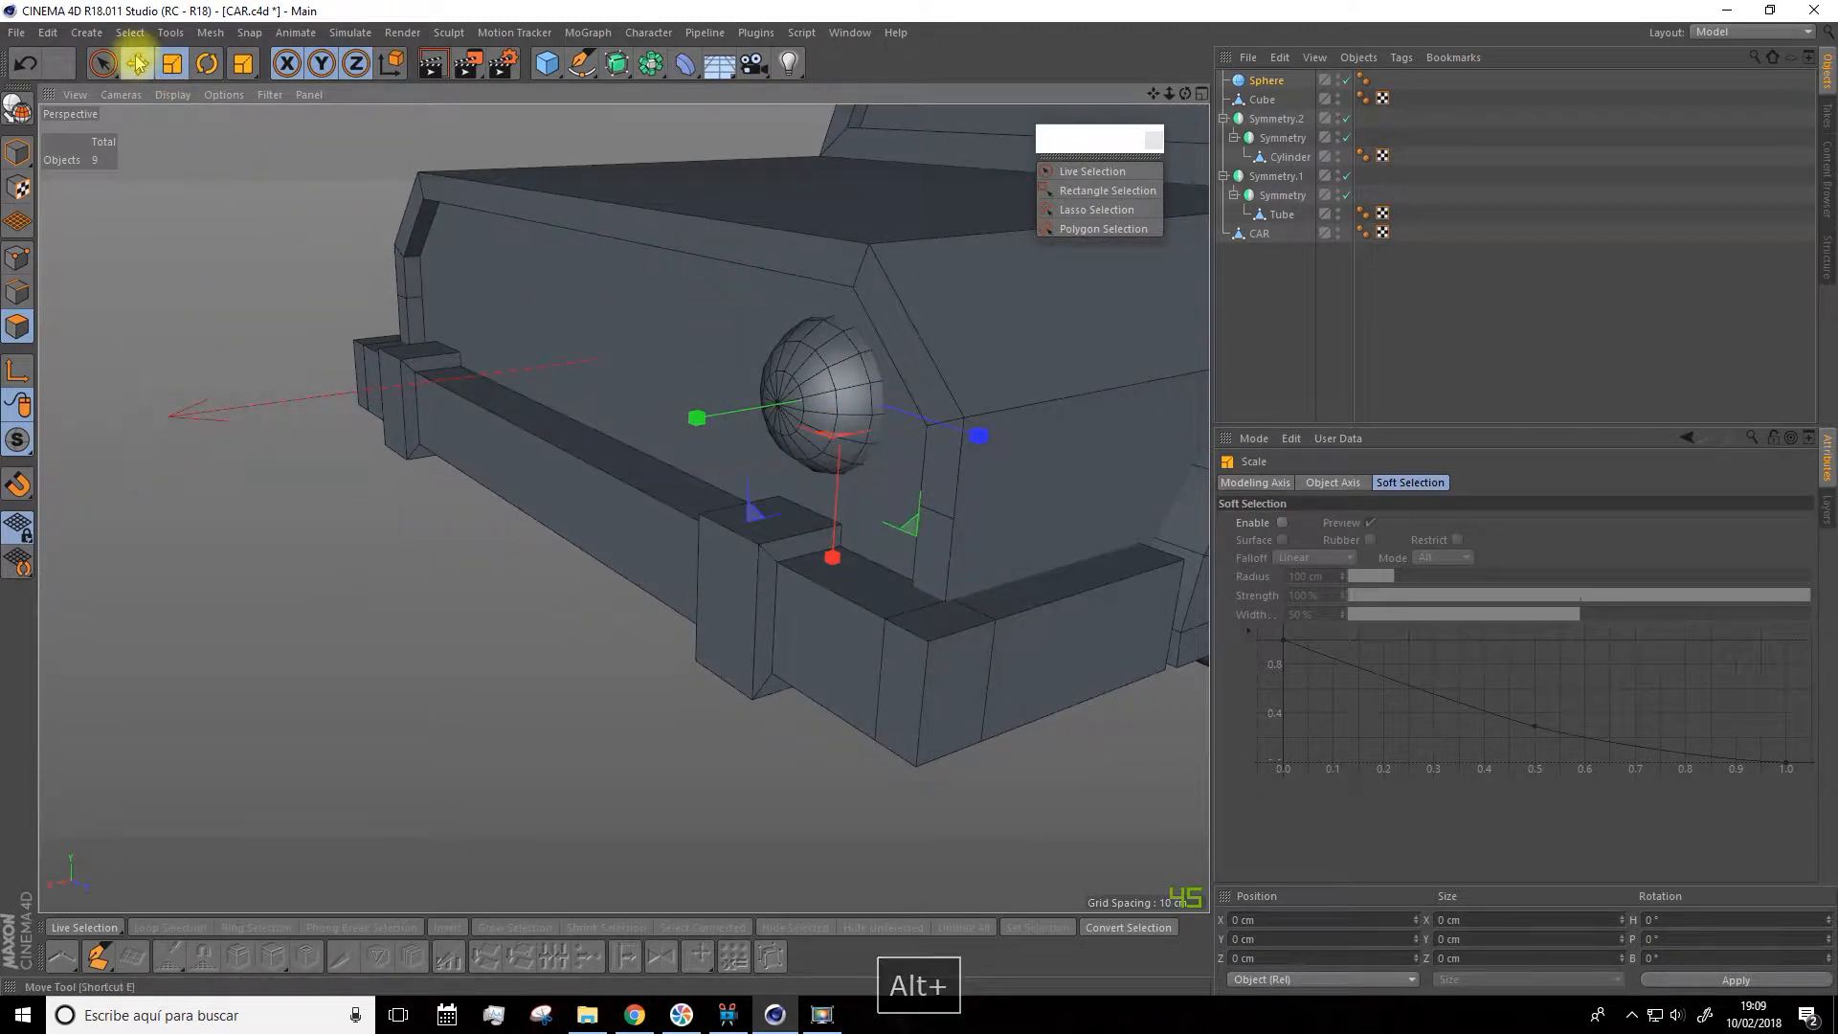
{"action": "left_click_drag", "start_coordinate": [697, 419], "coordinate": [701, 428]}
Shrink the headlight hemisphere a little more and shift it vertically by about 1 cm above the bumper block
{"action": "left_click_drag", "start_coordinate": [615, 492], "coordinate": [738, 394], "text": "alt"}
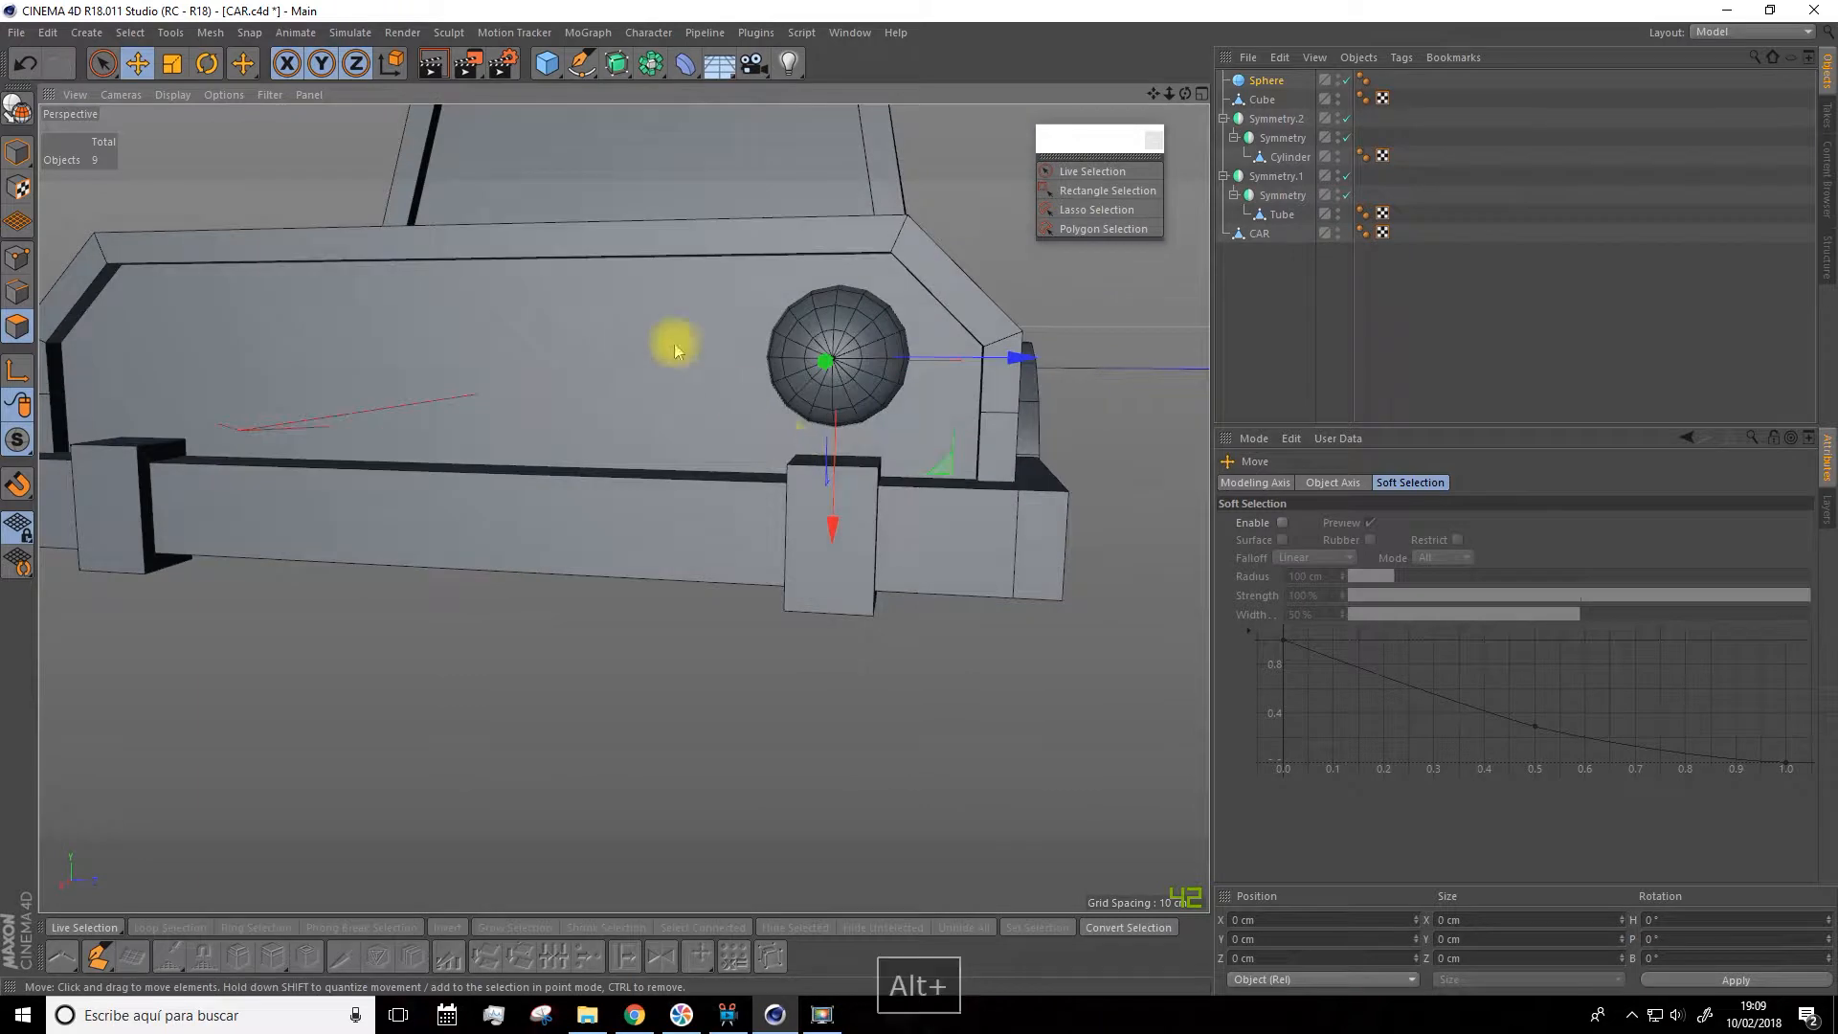
{"action": "left_click", "coordinate": [172, 63]}
{"action": "left_click_drag", "start_coordinate": [658, 747], "coordinate": [589, 771]}
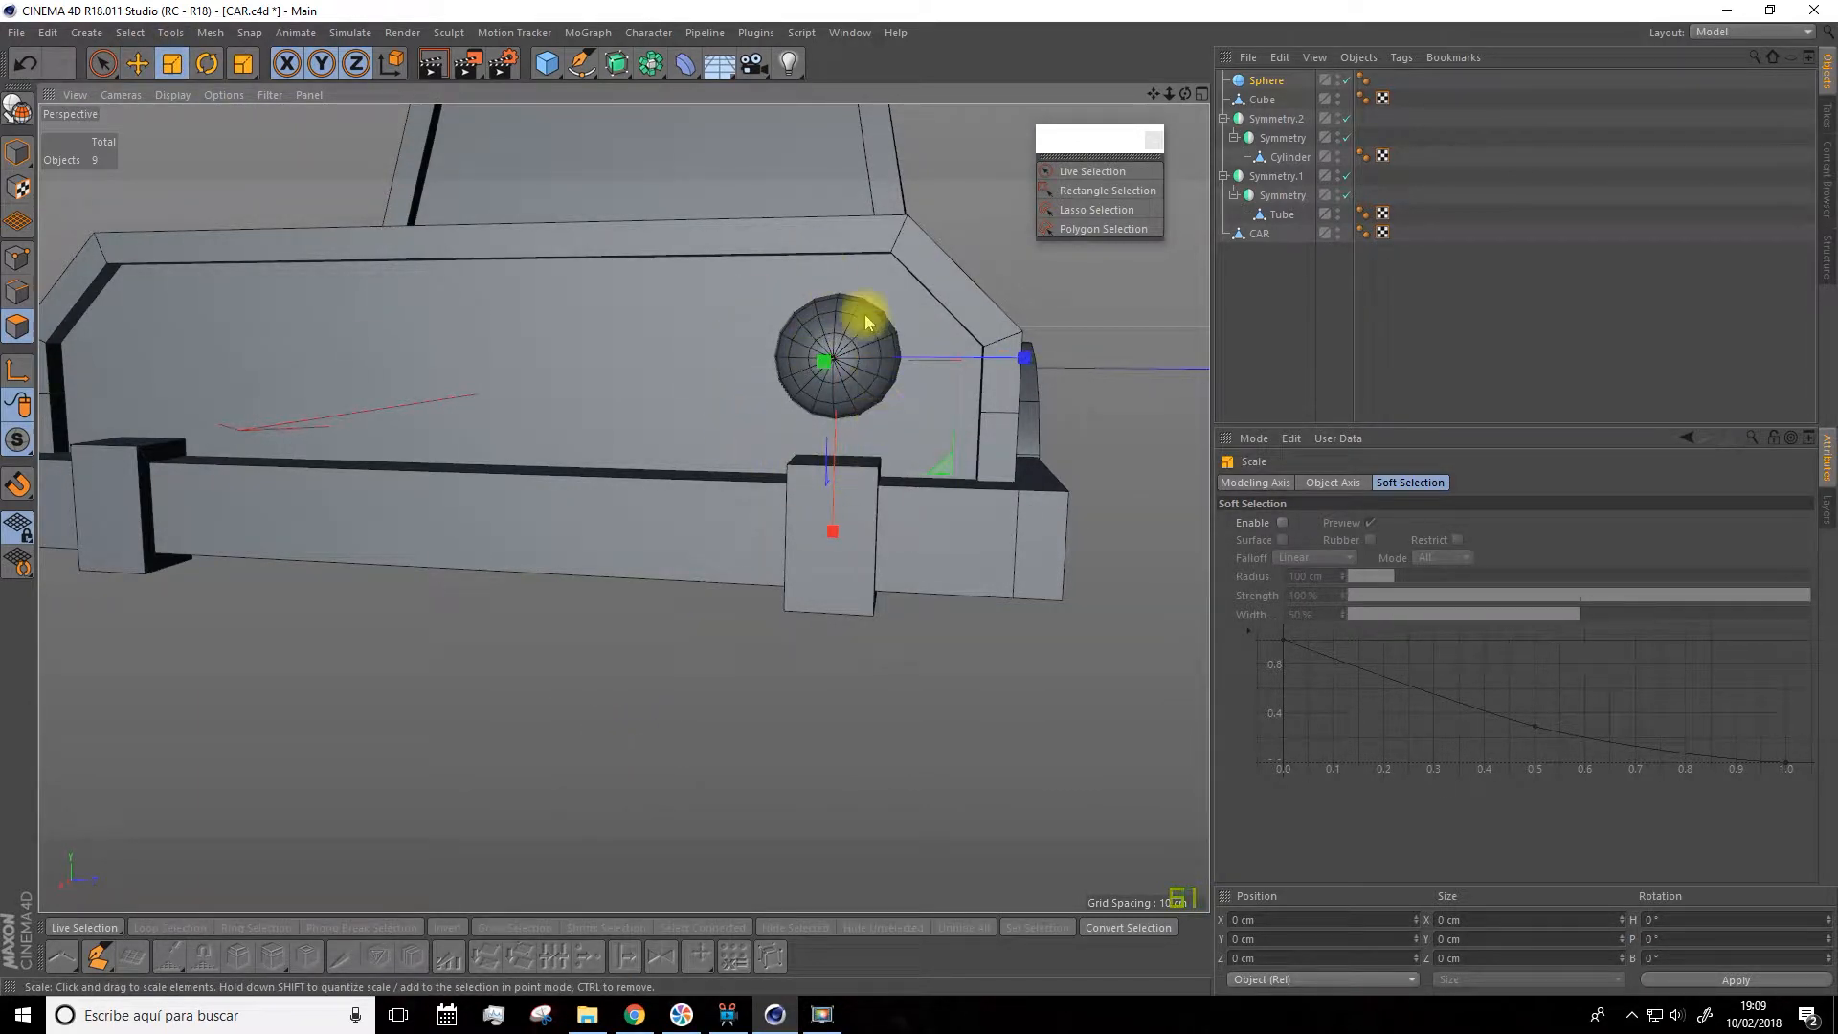
{"action": "left_click_drag", "start_coordinate": [1046, 685], "coordinate": [967, 187], "text": "alt"}
{"action": "left_click_drag", "start_coordinate": [1154, 94], "coordinate": [976, 162]}
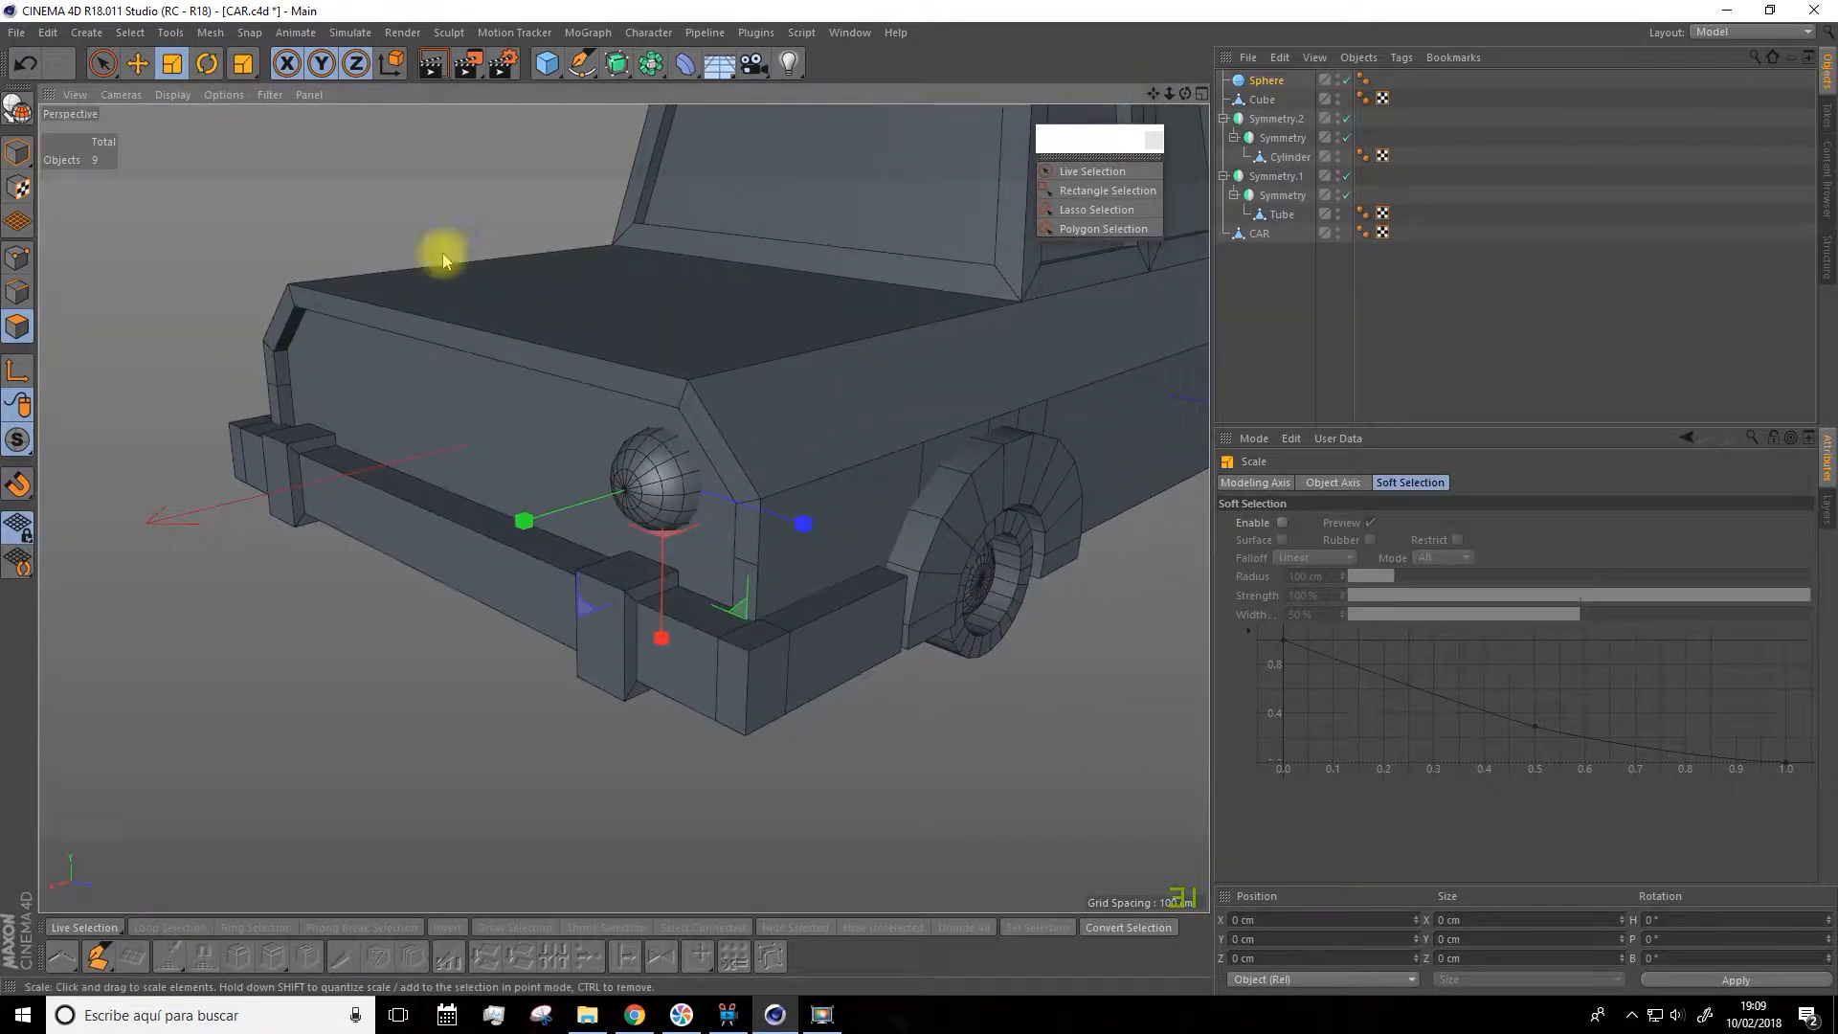
{"action": "left_click", "coordinate": [137, 61]}
{"action": "left_click_drag", "start_coordinate": [667, 649], "coordinate": [743, 603]}
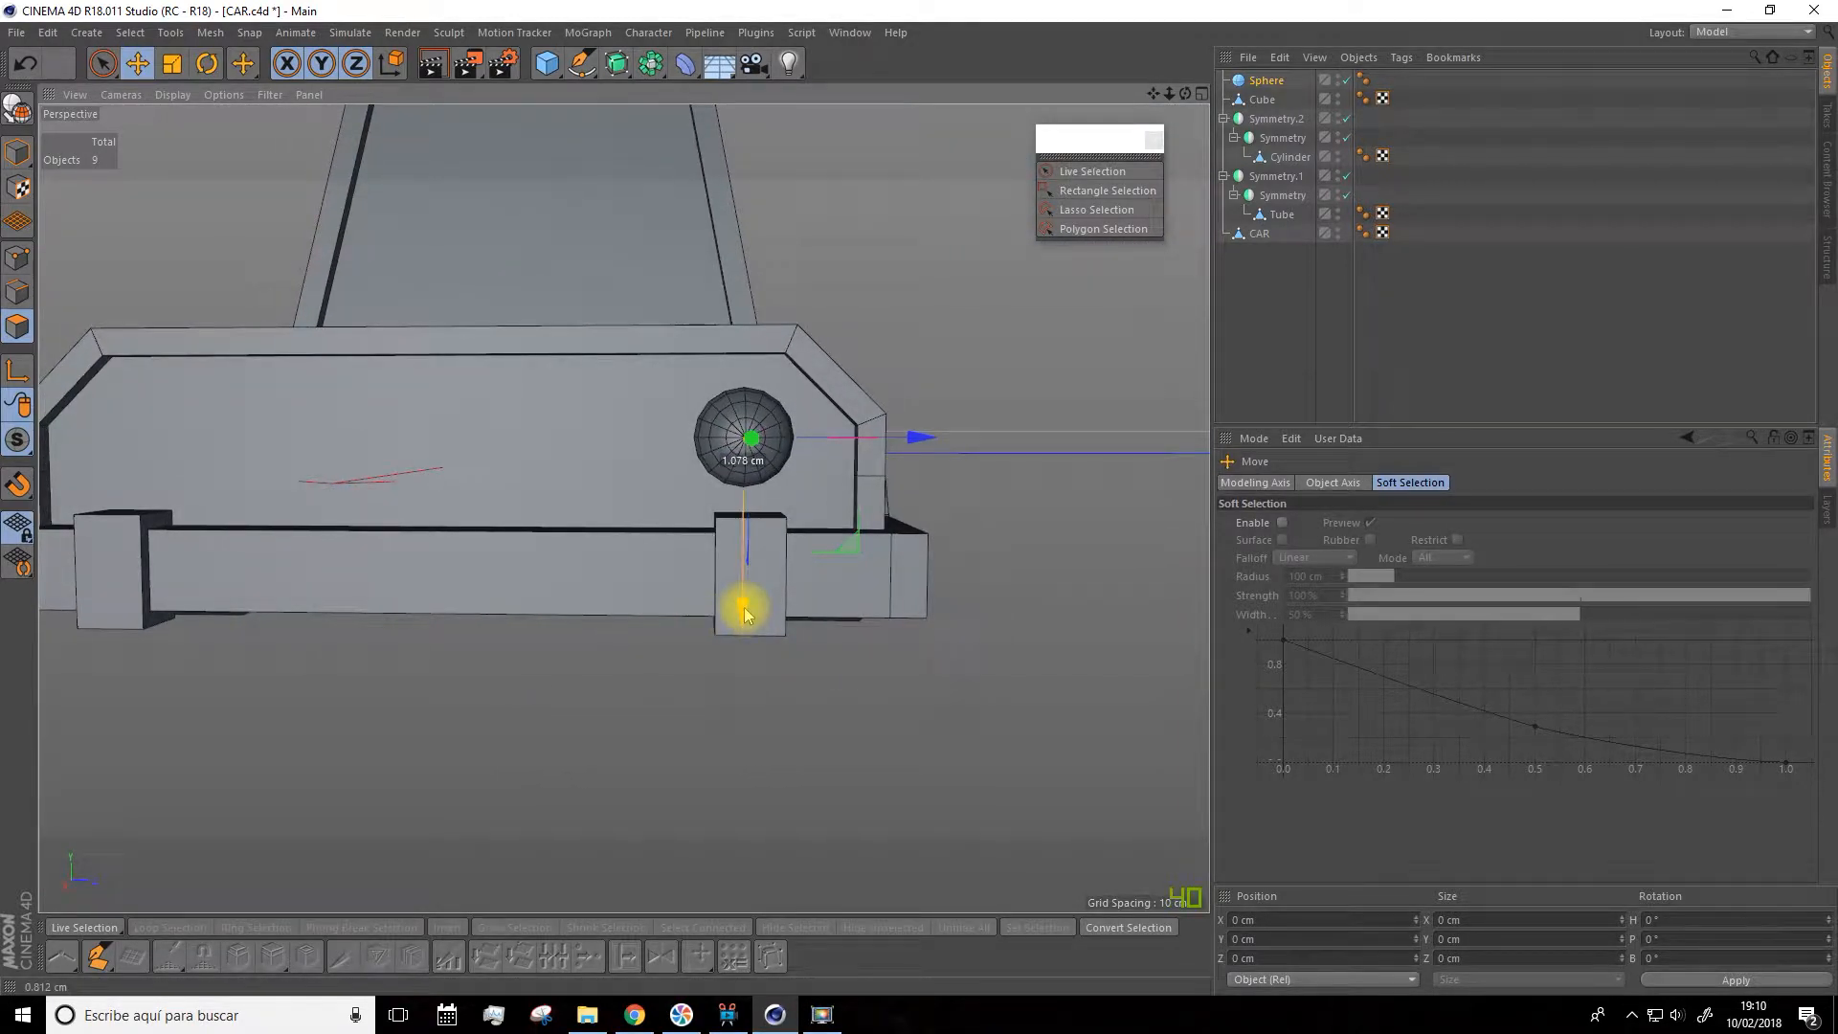
Add a Tube primitive to the scene for the headlight's rim
{"action": "left_click", "coordinate": [544, 64]}
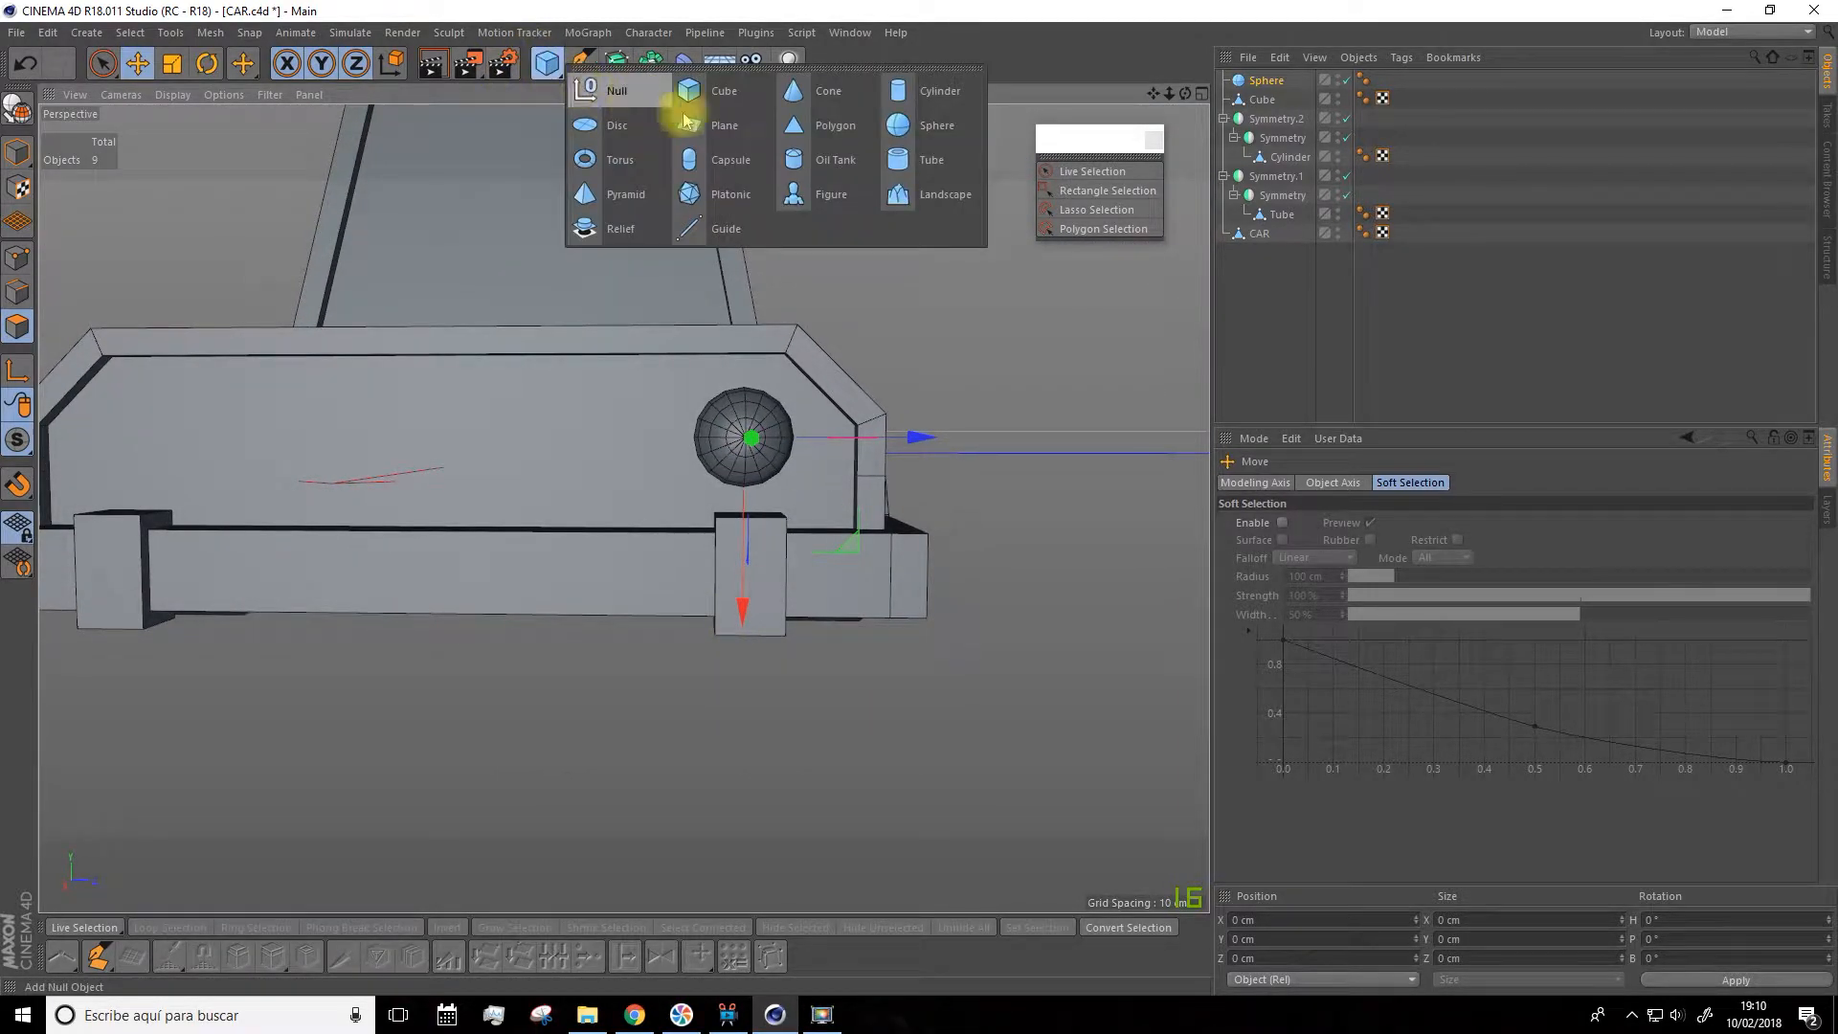
{"action": "left_click", "coordinate": [931, 163]}
{"action": "left_click_drag", "start_coordinate": [923, 185], "coordinate": [895, 357], "text": "alt"}
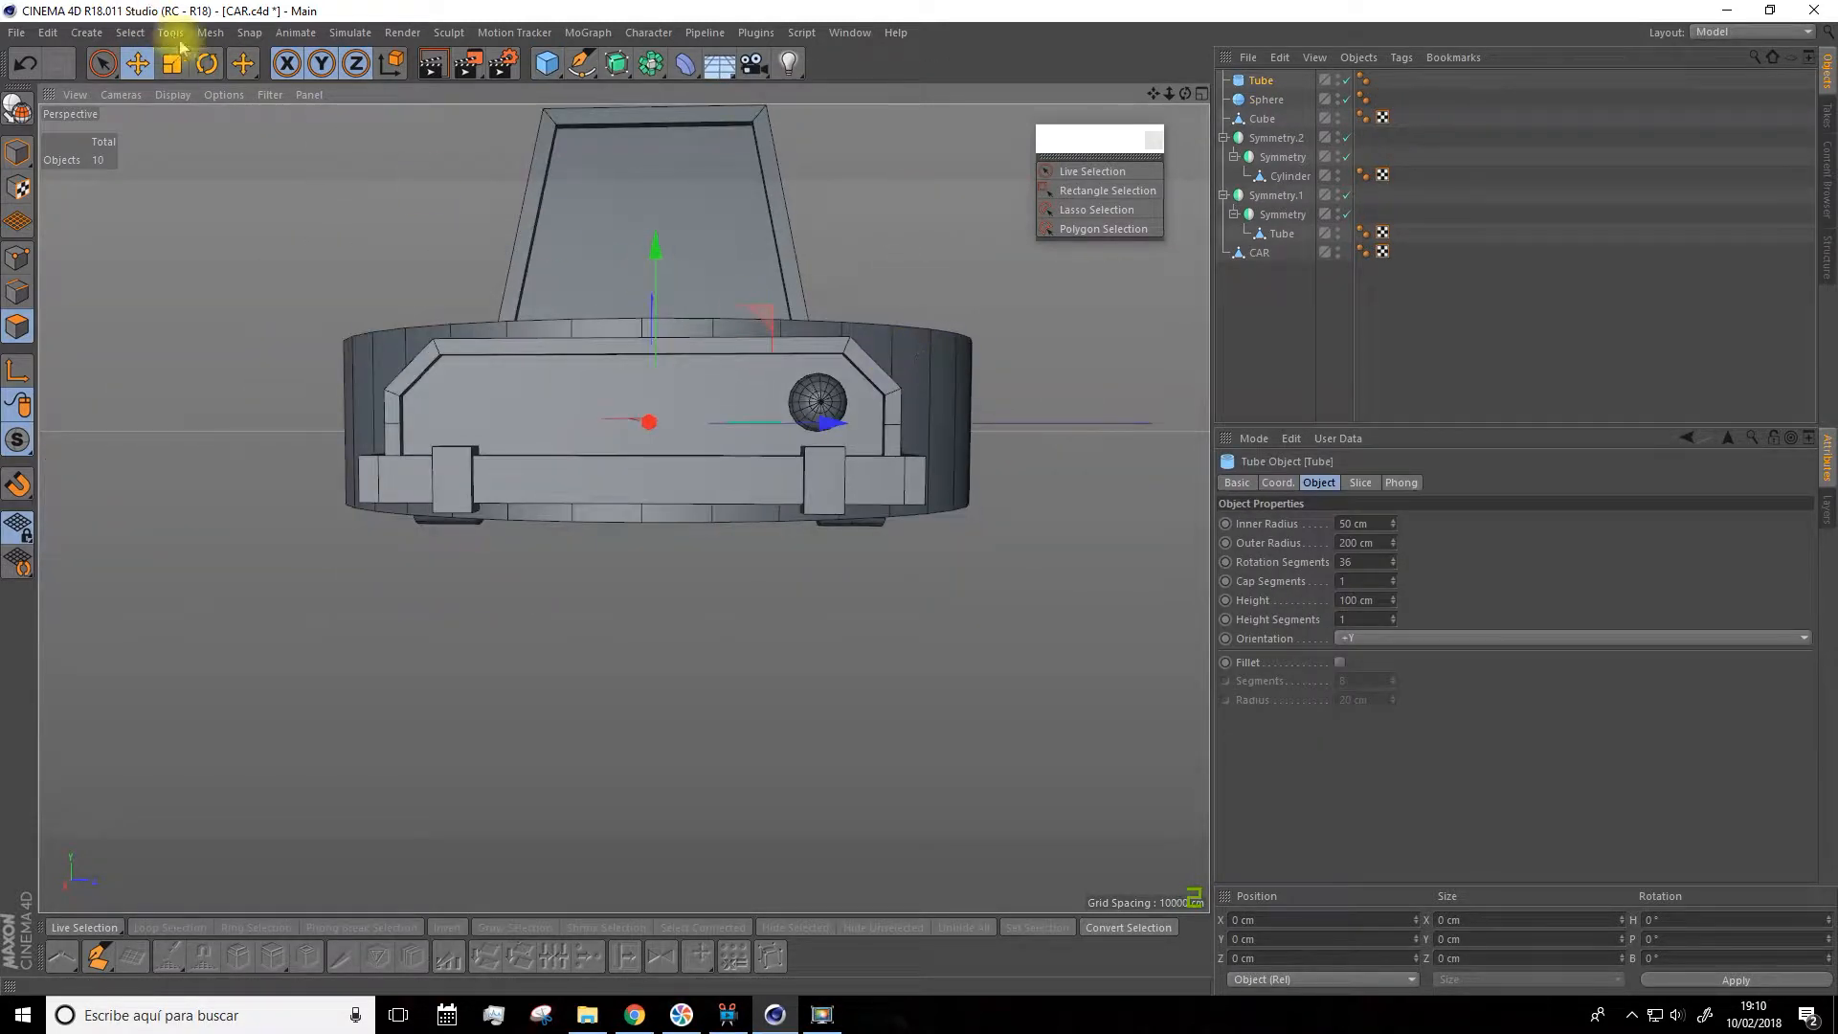
{"action": "left_click", "coordinate": [207, 63]}
{"action": "left_click_drag", "start_coordinate": [655, 400], "coordinate": [649, 588]}
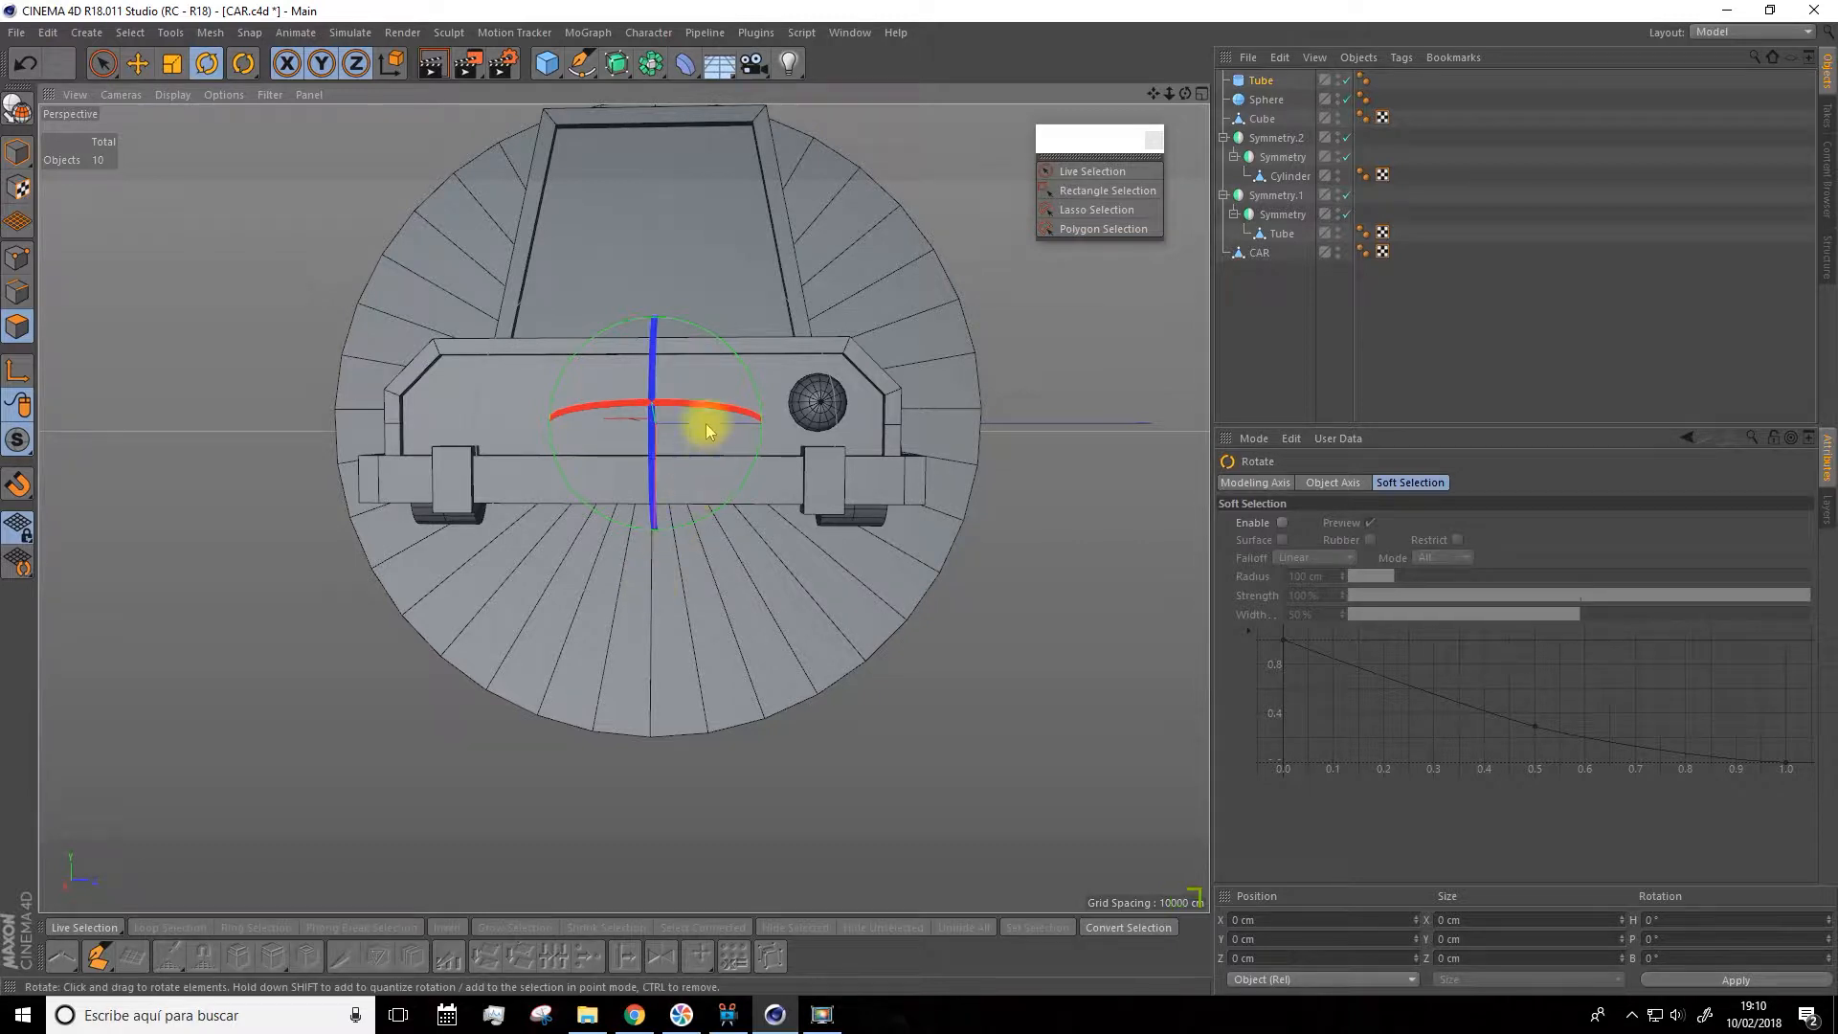
{"action": "left_click", "coordinate": [150, 65]}
{"action": "left_click_drag", "start_coordinate": [689, 357], "coordinate": [804, 382], "text": "alt"}
{"action": "key", "text": "ctrl+z"}
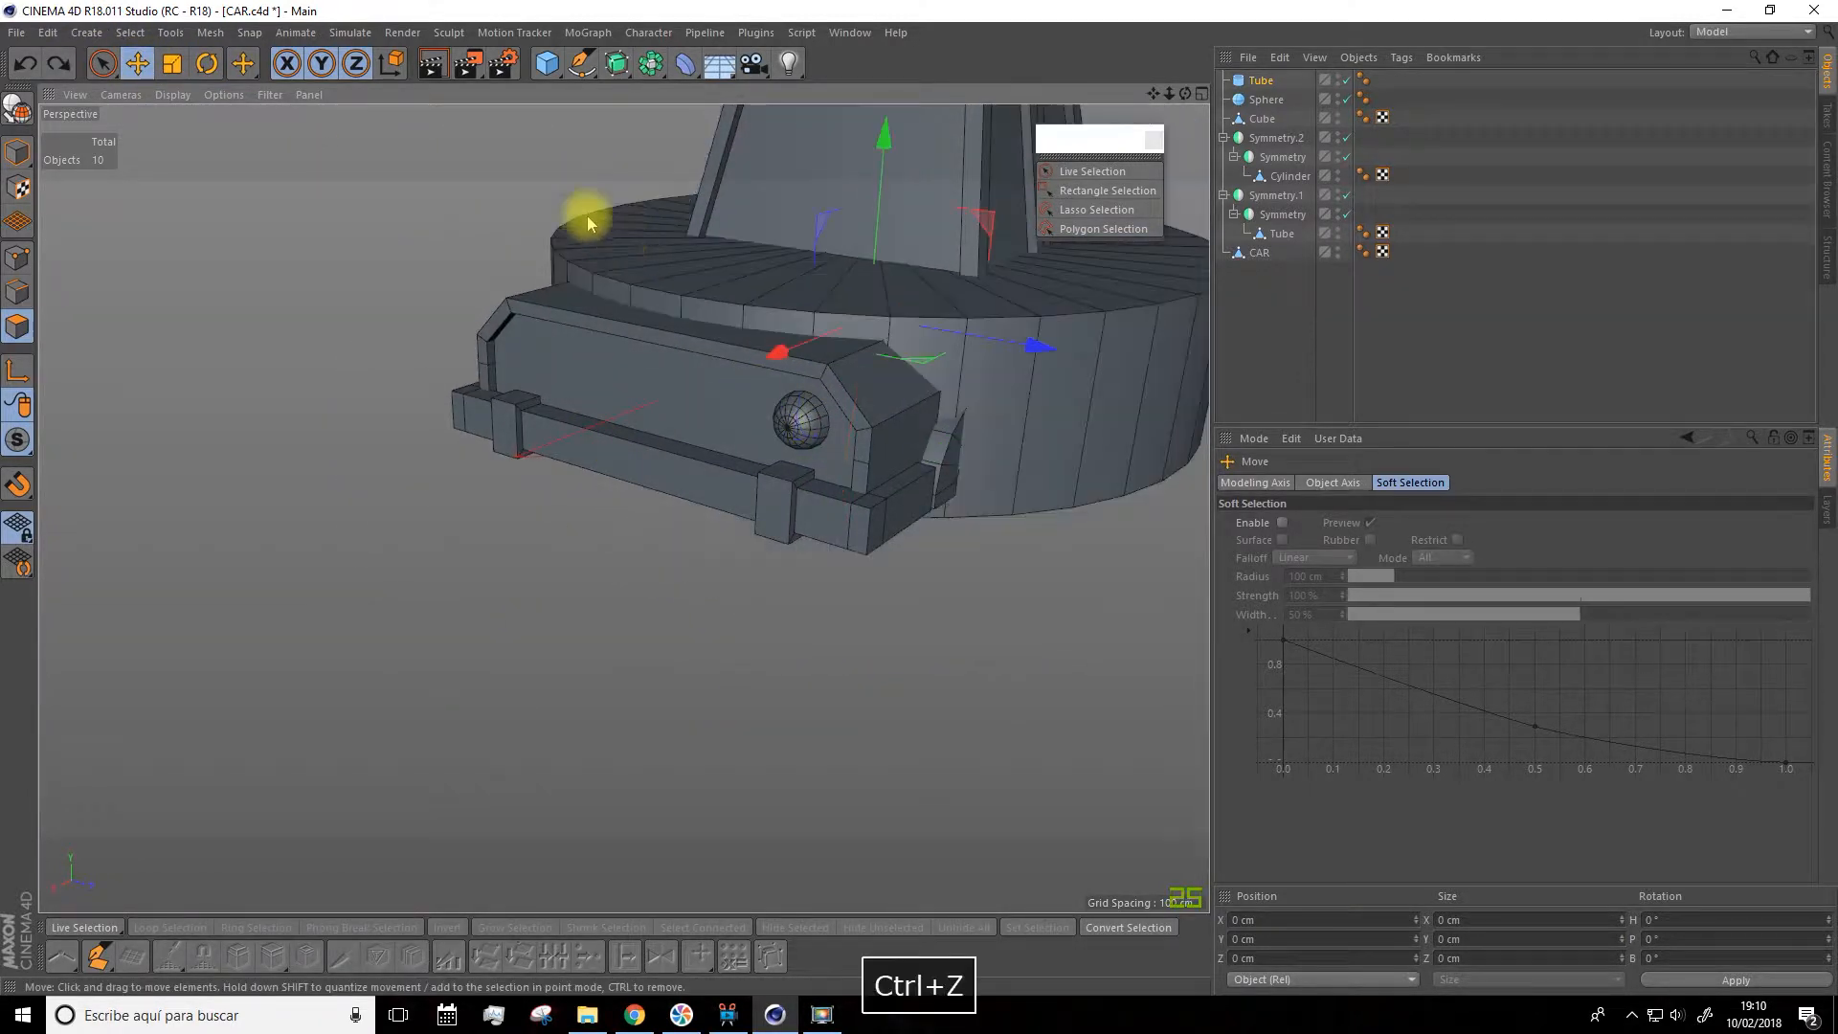
Rotate the tube upright so its opening faces forward, and move it out in front of the car
{"action": "left_click", "coordinate": [206, 63]}
{"action": "left_click_drag", "start_coordinate": [818, 302], "coordinate": [851, 383]}
{"action": "left_click_drag", "start_coordinate": [720, 373], "coordinate": [526, 497], "text": "alt"}
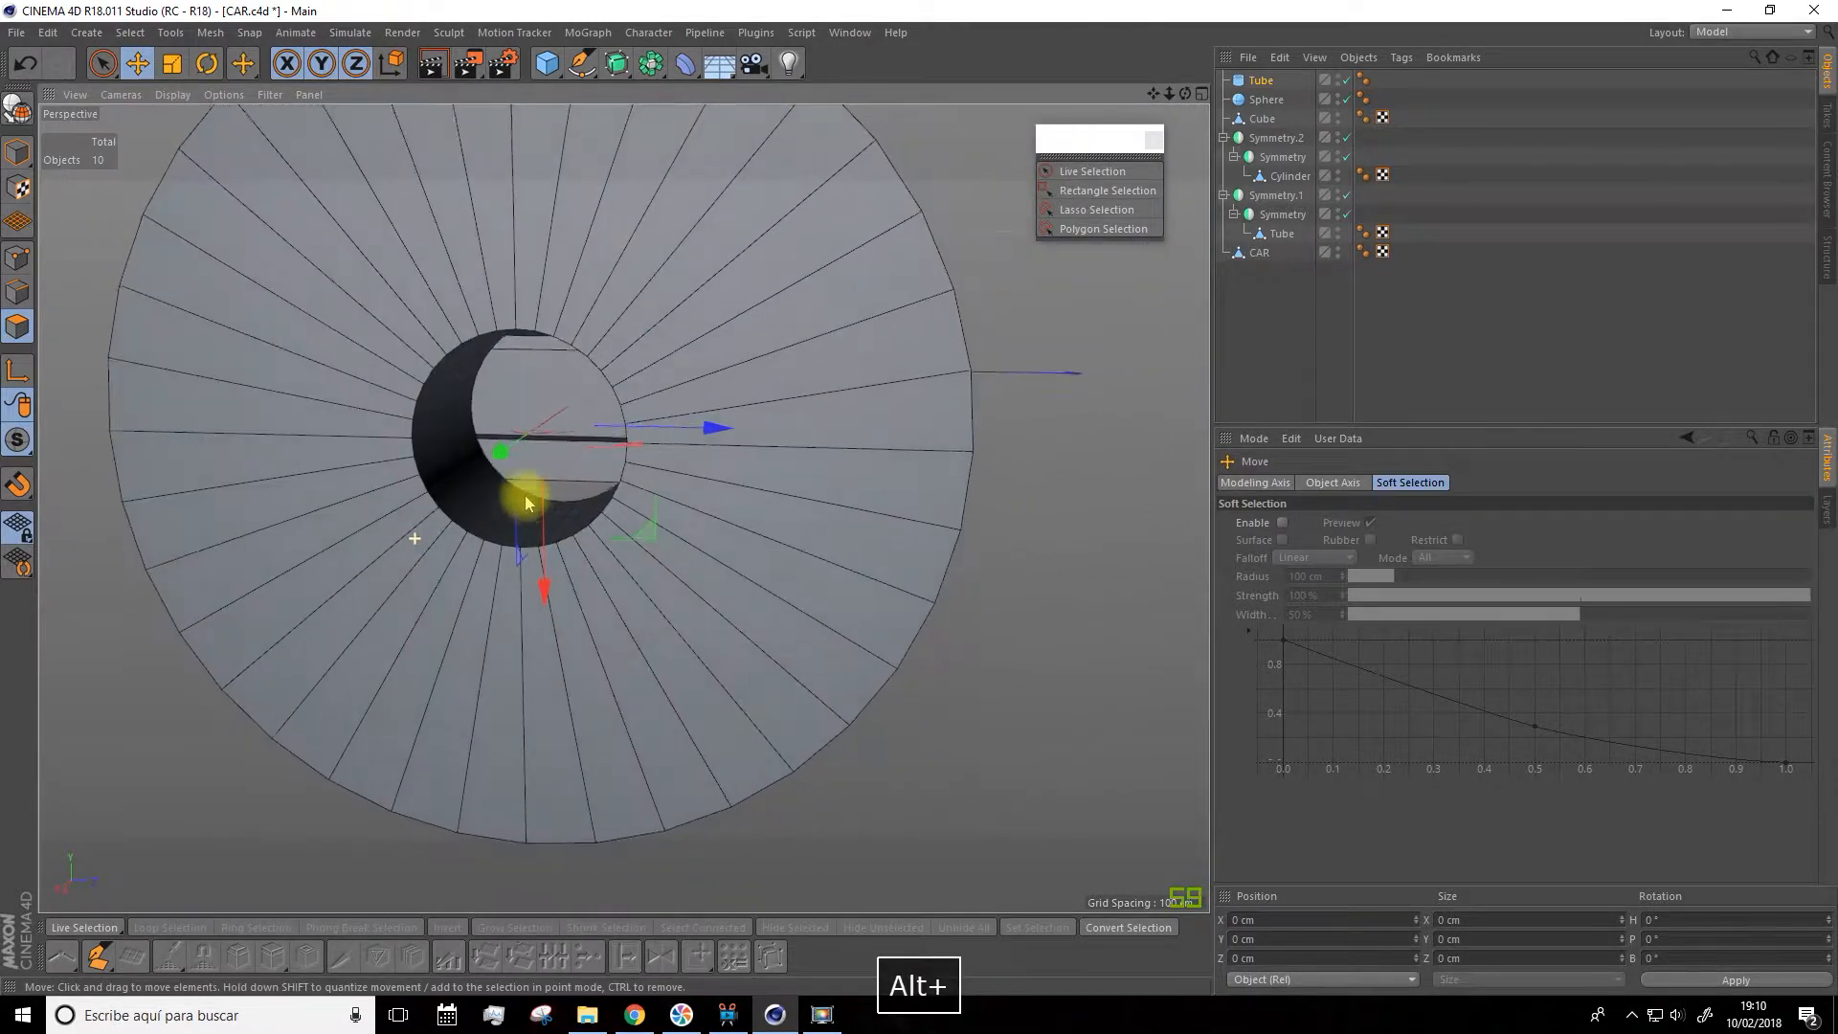
Widen the tube's inner radius to about 168 cm and scale the whole ring down to headlight size
{"action": "left_click", "coordinate": [1257, 80]}
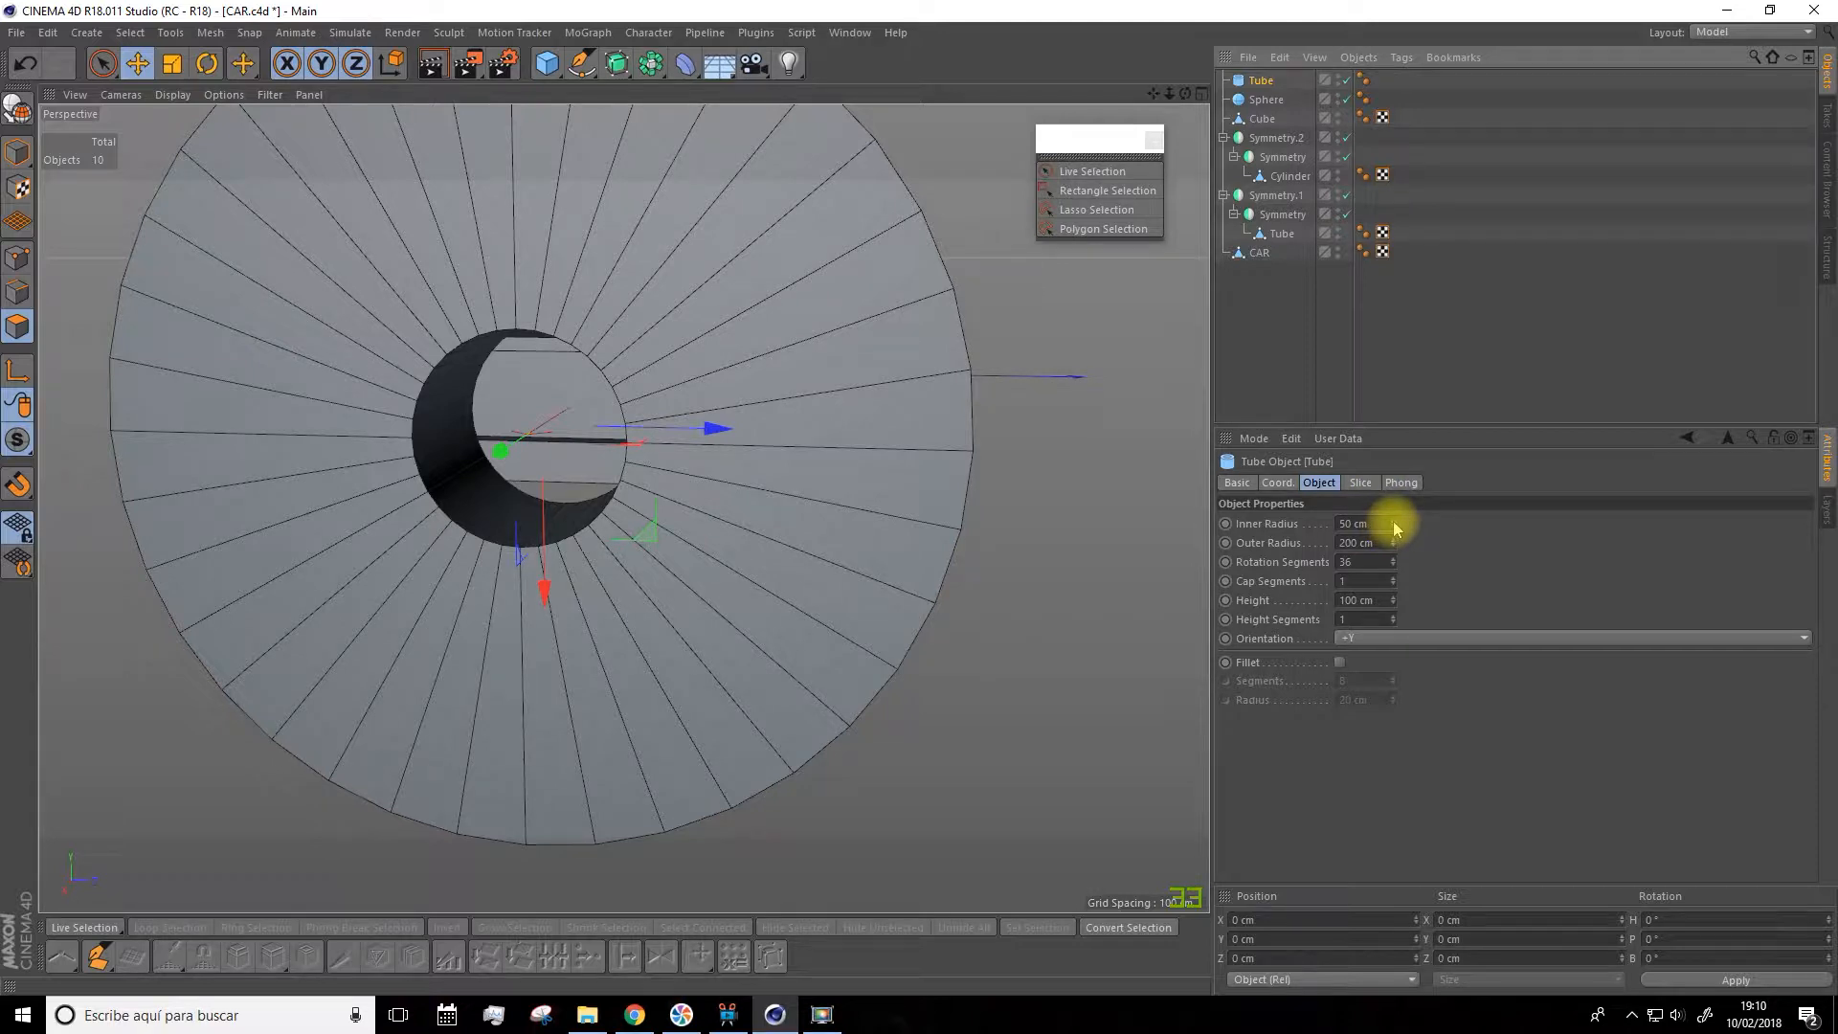
{"action": "mouse_move", "coordinate": [1393, 524]}
{"action": "left_mouse_down"}
{"action": "mouse_move", "coordinate": [1394, 462]}
{"action": "mouse_move", "coordinate": [1393, 523]}
{"action": "left_mouse_up"}
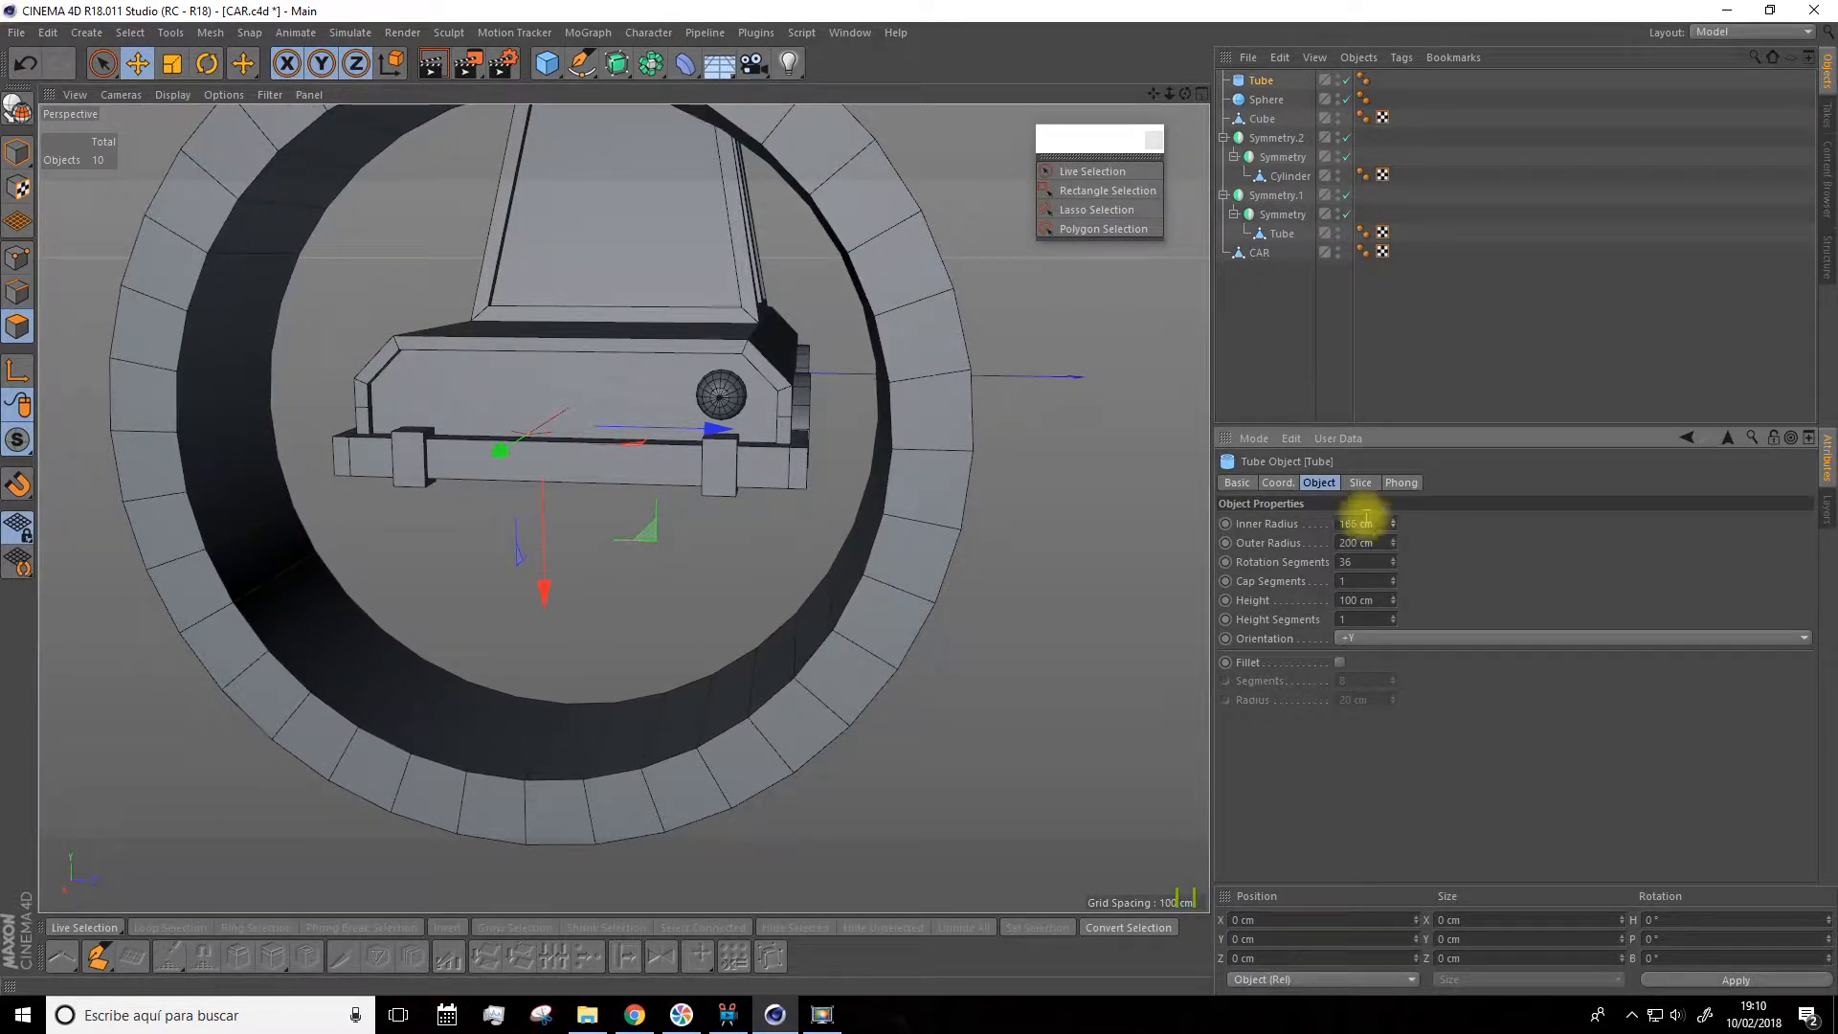
{"action": "left_click", "coordinate": [172, 63]}
{"action": "left_click_drag", "start_coordinate": [1101, 446], "coordinate": [570, 613]}
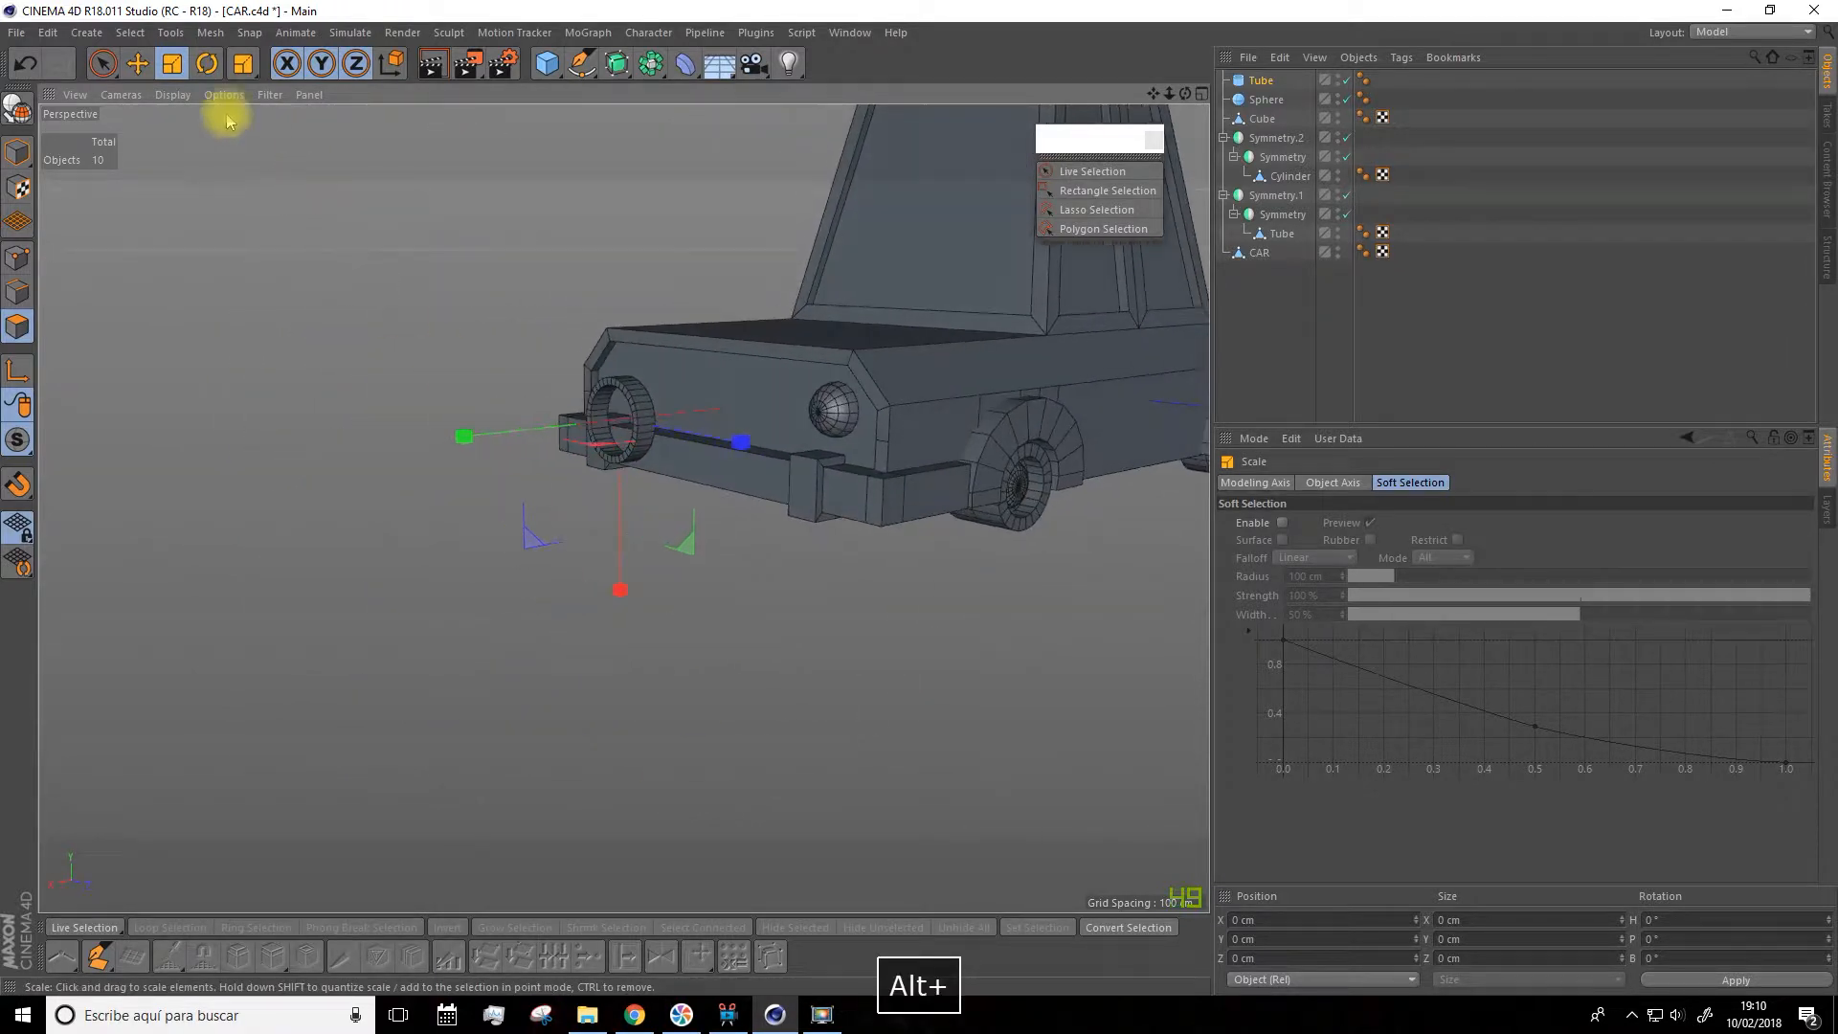
Move the tube ring over to the headlight and centre it on the hemisphere in the Right view
{"action": "left_click", "coordinate": [142, 66]}
{"action": "left_click_drag", "start_coordinate": [482, 442], "coordinate": [1040, 382]}
{"action": "scroll", "coordinate": [868, 386], "scroll_direction": "up", "scroll_amount": 5}
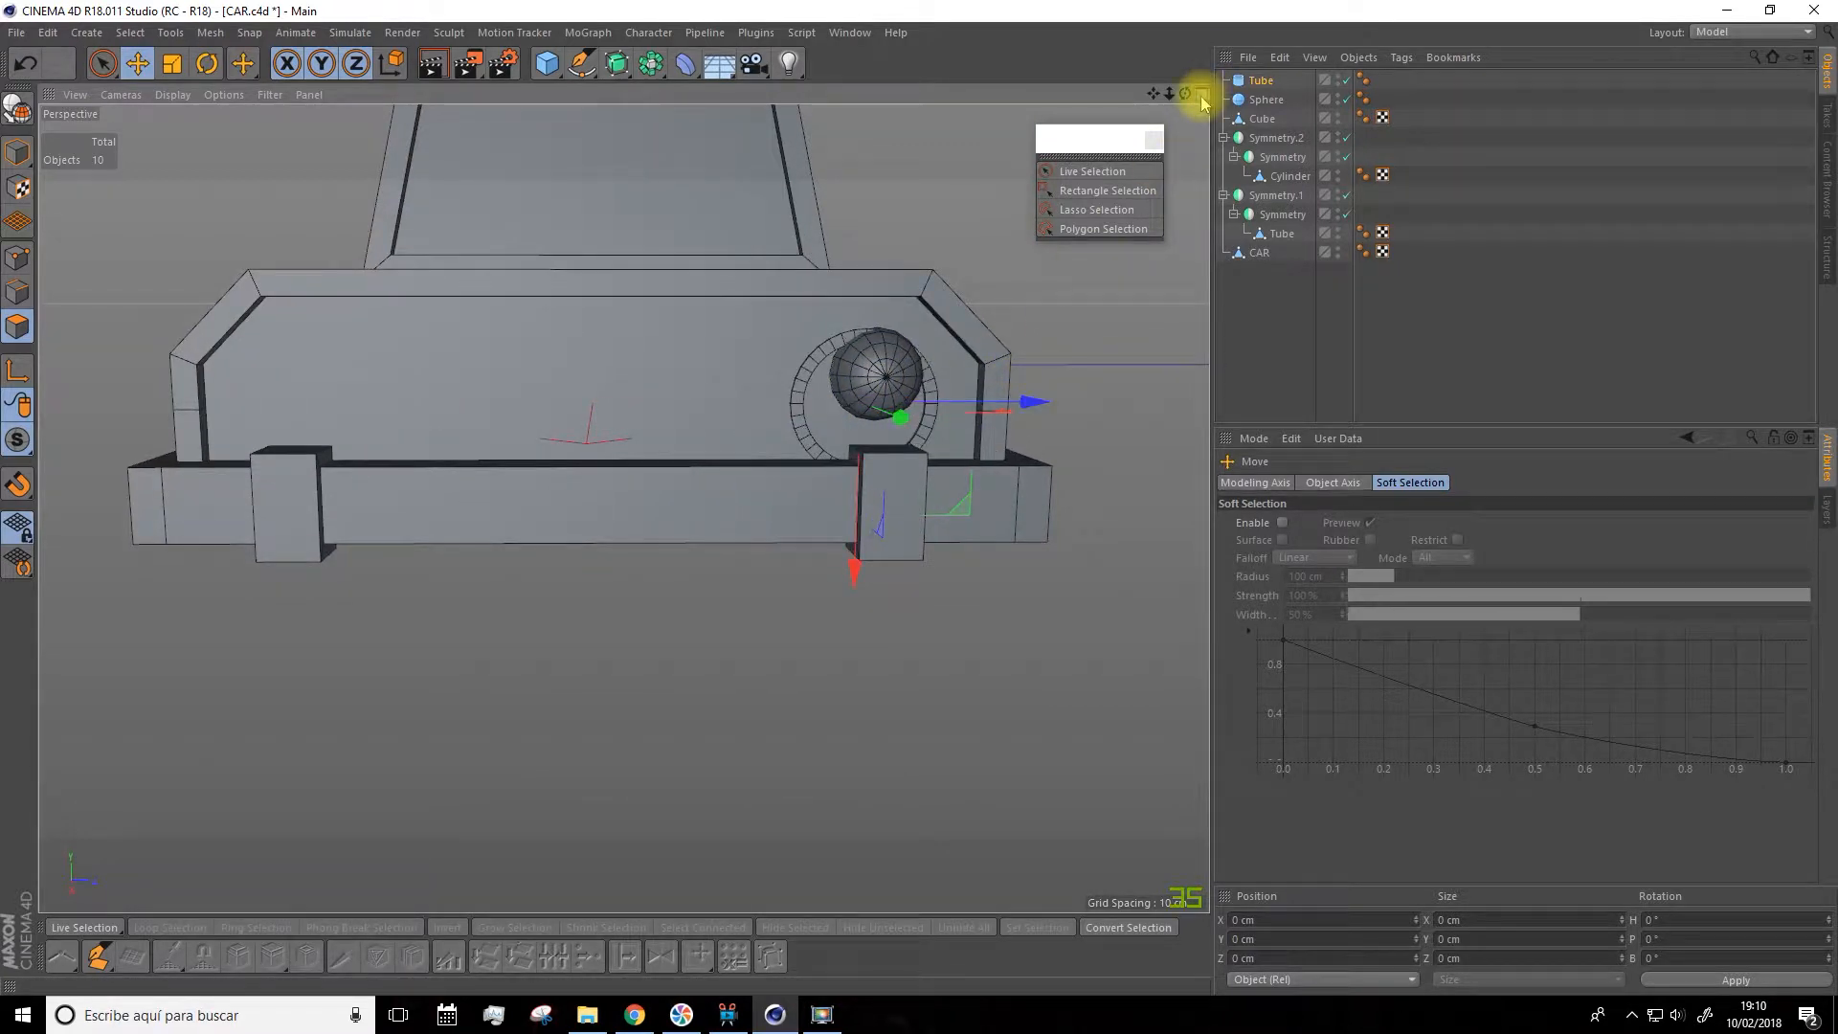
{"action": "left_click", "coordinate": [1202, 93]}
{"action": "middle_click", "coordinate": [601, 532]}
{"action": "scroll", "coordinate": [894, 645], "scroll_direction": "up", "scroll_amount": 6}
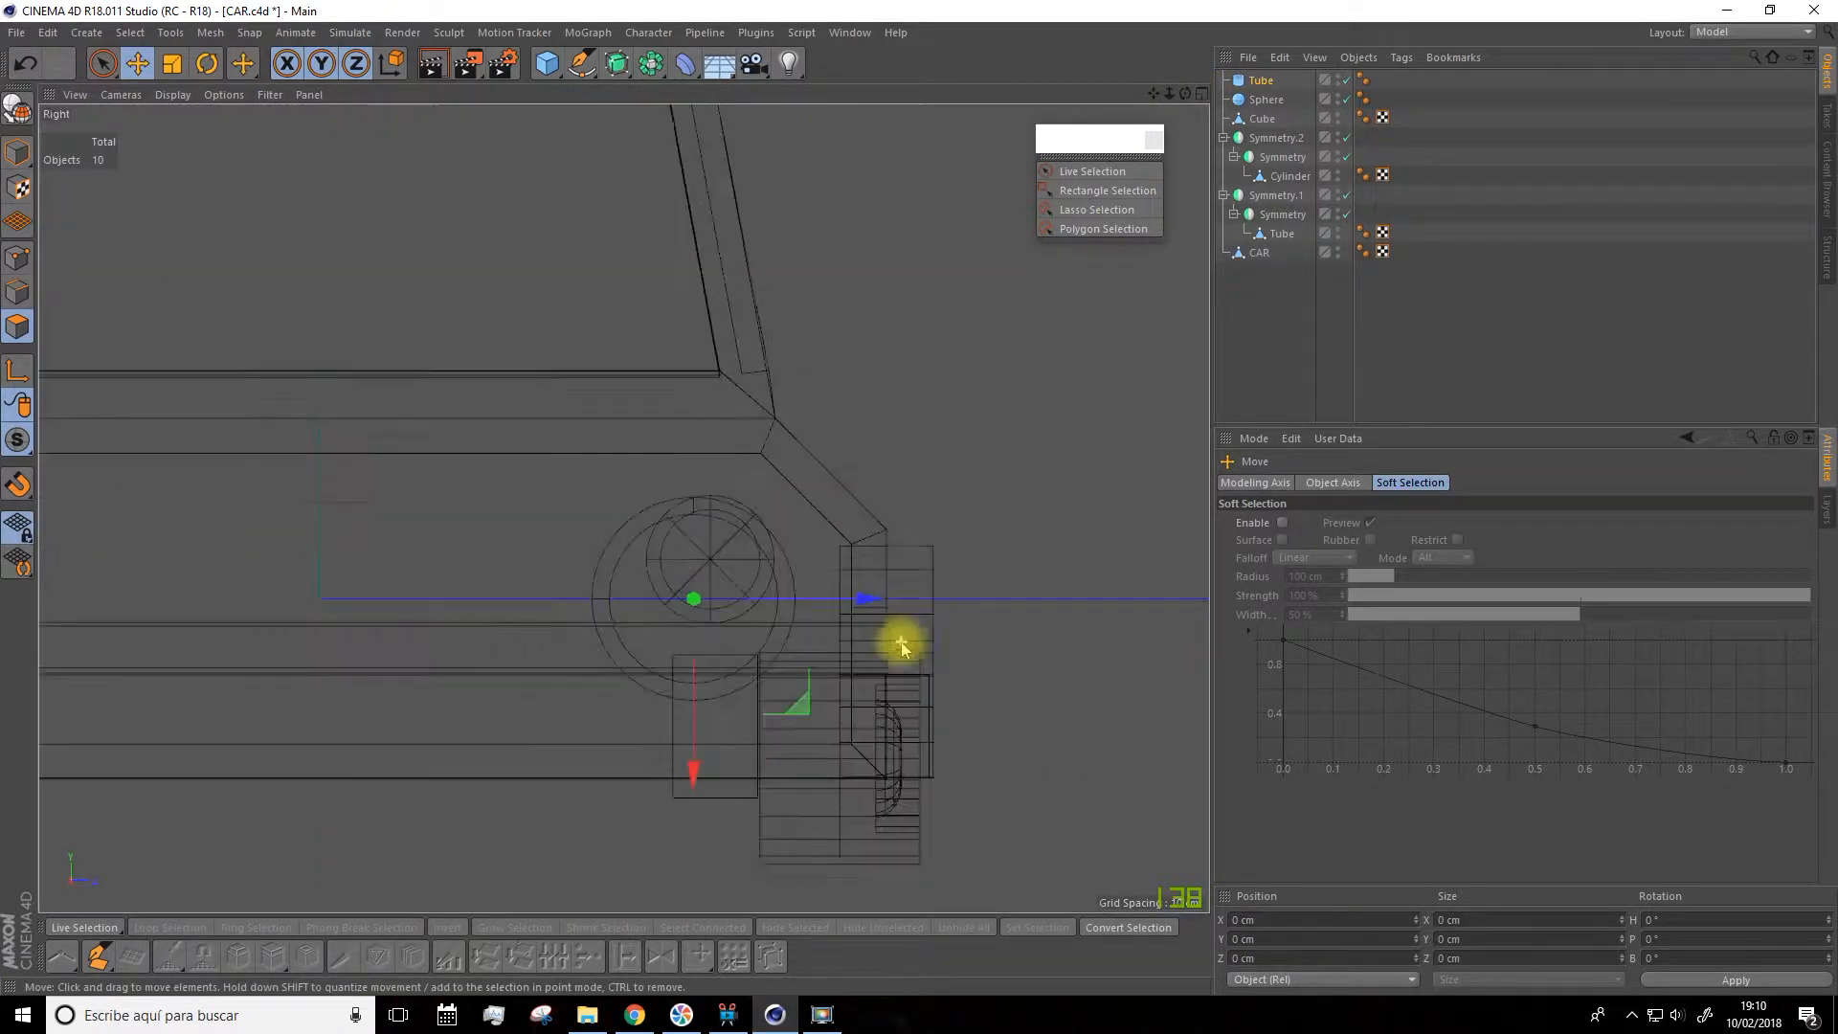
{"action": "left_click_drag", "start_coordinate": [651, 761], "coordinate": [663, 697]}
{"action": "left_click_drag", "start_coordinate": [825, 533], "coordinate": [855, 541]}
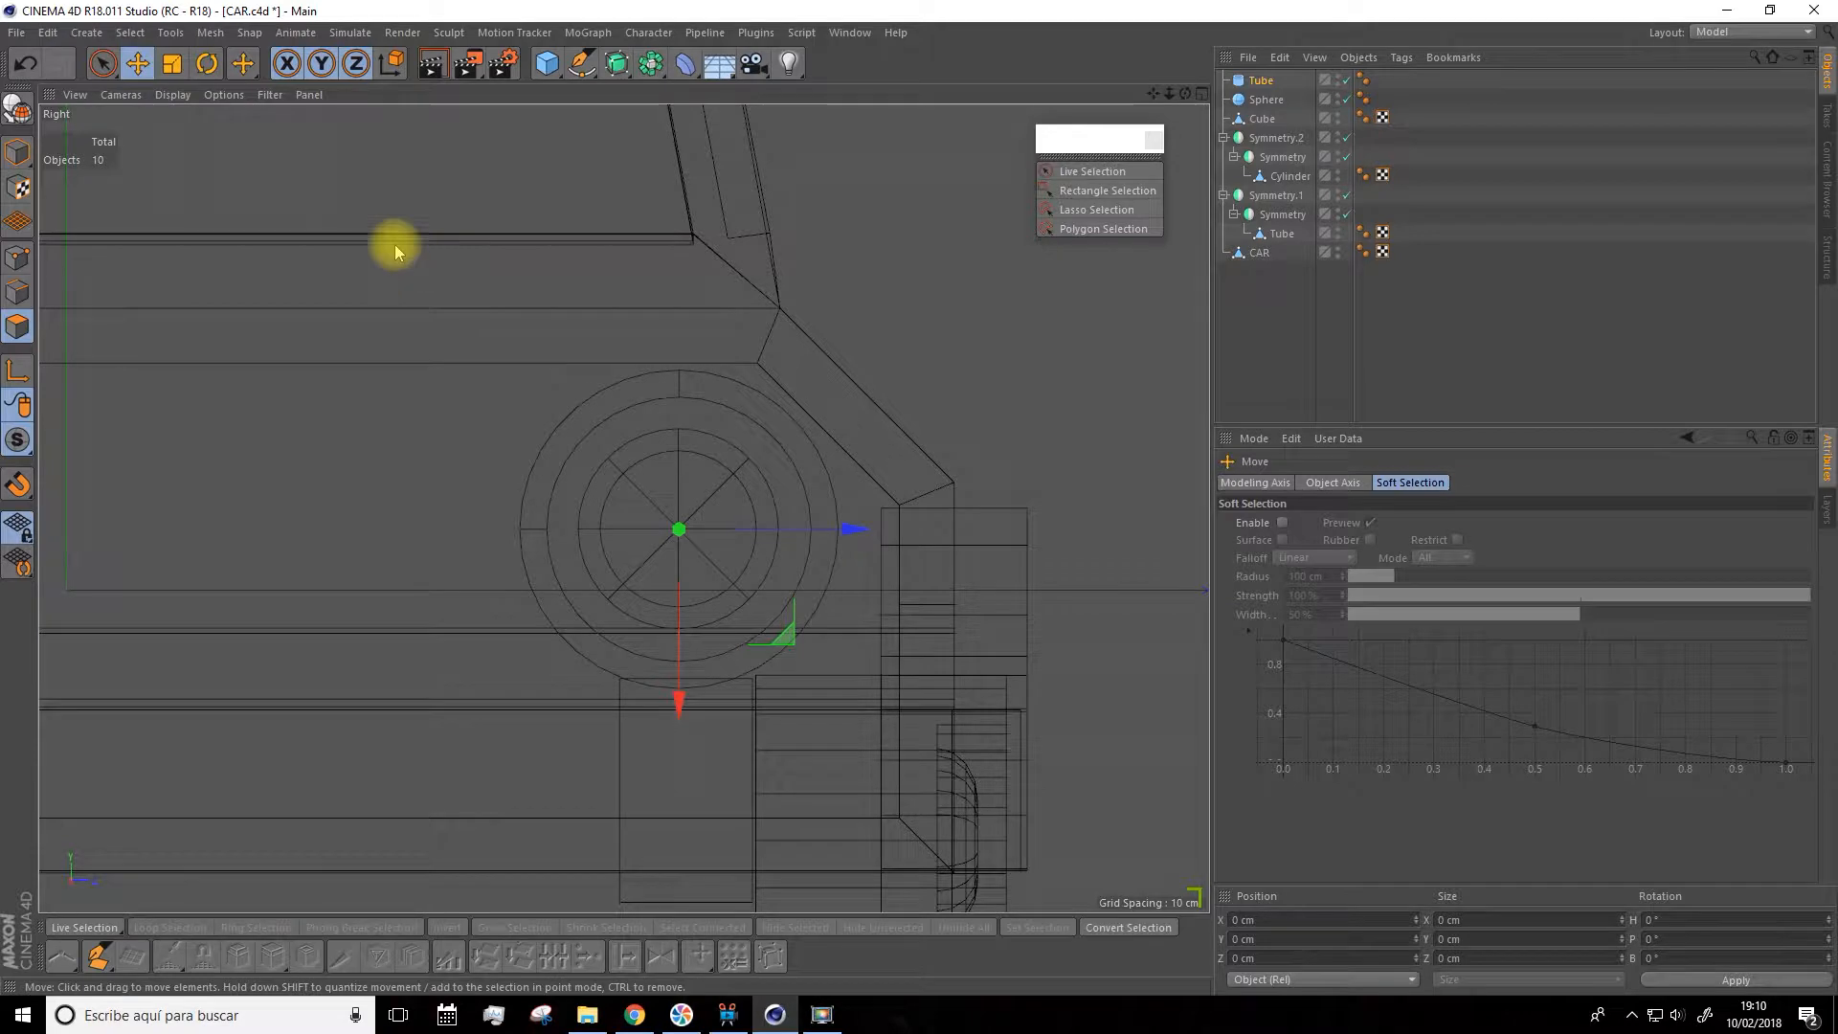
Scale the ring down to about 75% so it fits closely around the hemisphere, keeping the two centred
{"action": "left_click", "coordinate": [172, 64]}
{"action": "left_click_drag", "start_coordinate": [1037, 269], "coordinate": [957, 467]}
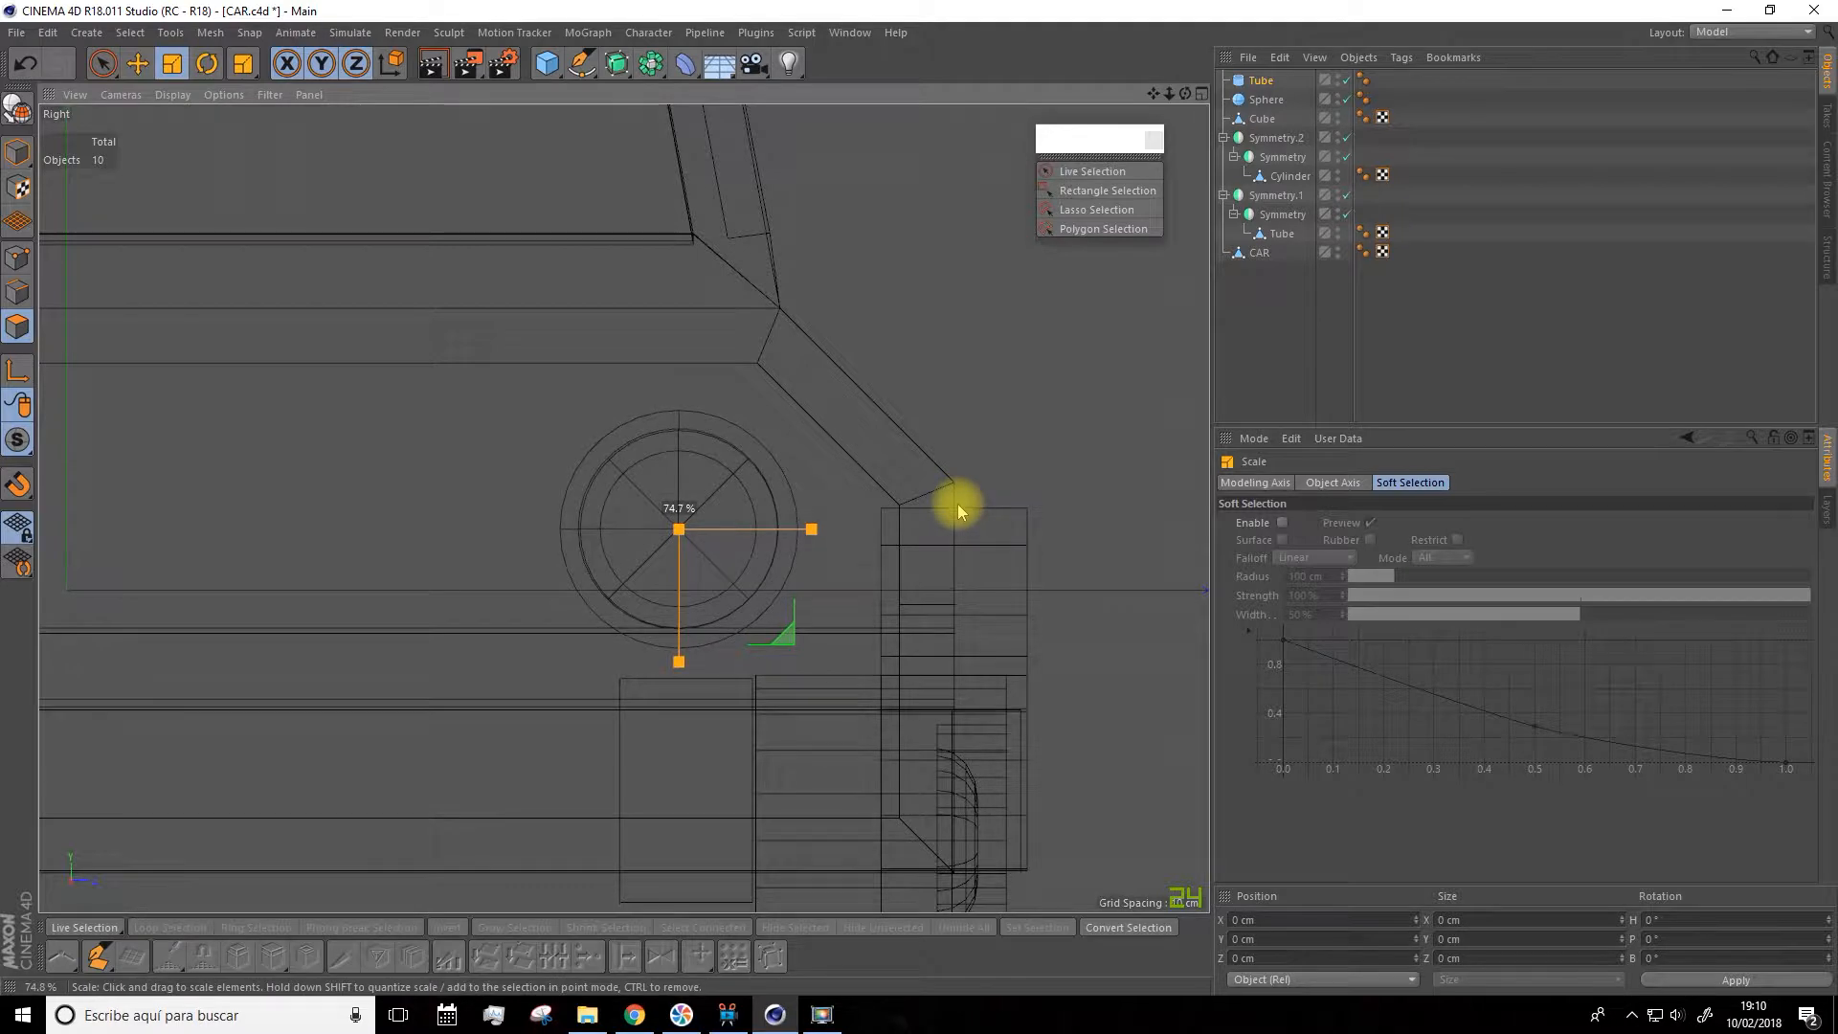
{"action": "left_click_drag", "start_coordinate": [960, 513], "coordinate": [957, 508]}
{"action": "scroll", "coordinate": [623, 479], "scroll_direction": "up", "scroll_amount": 5}
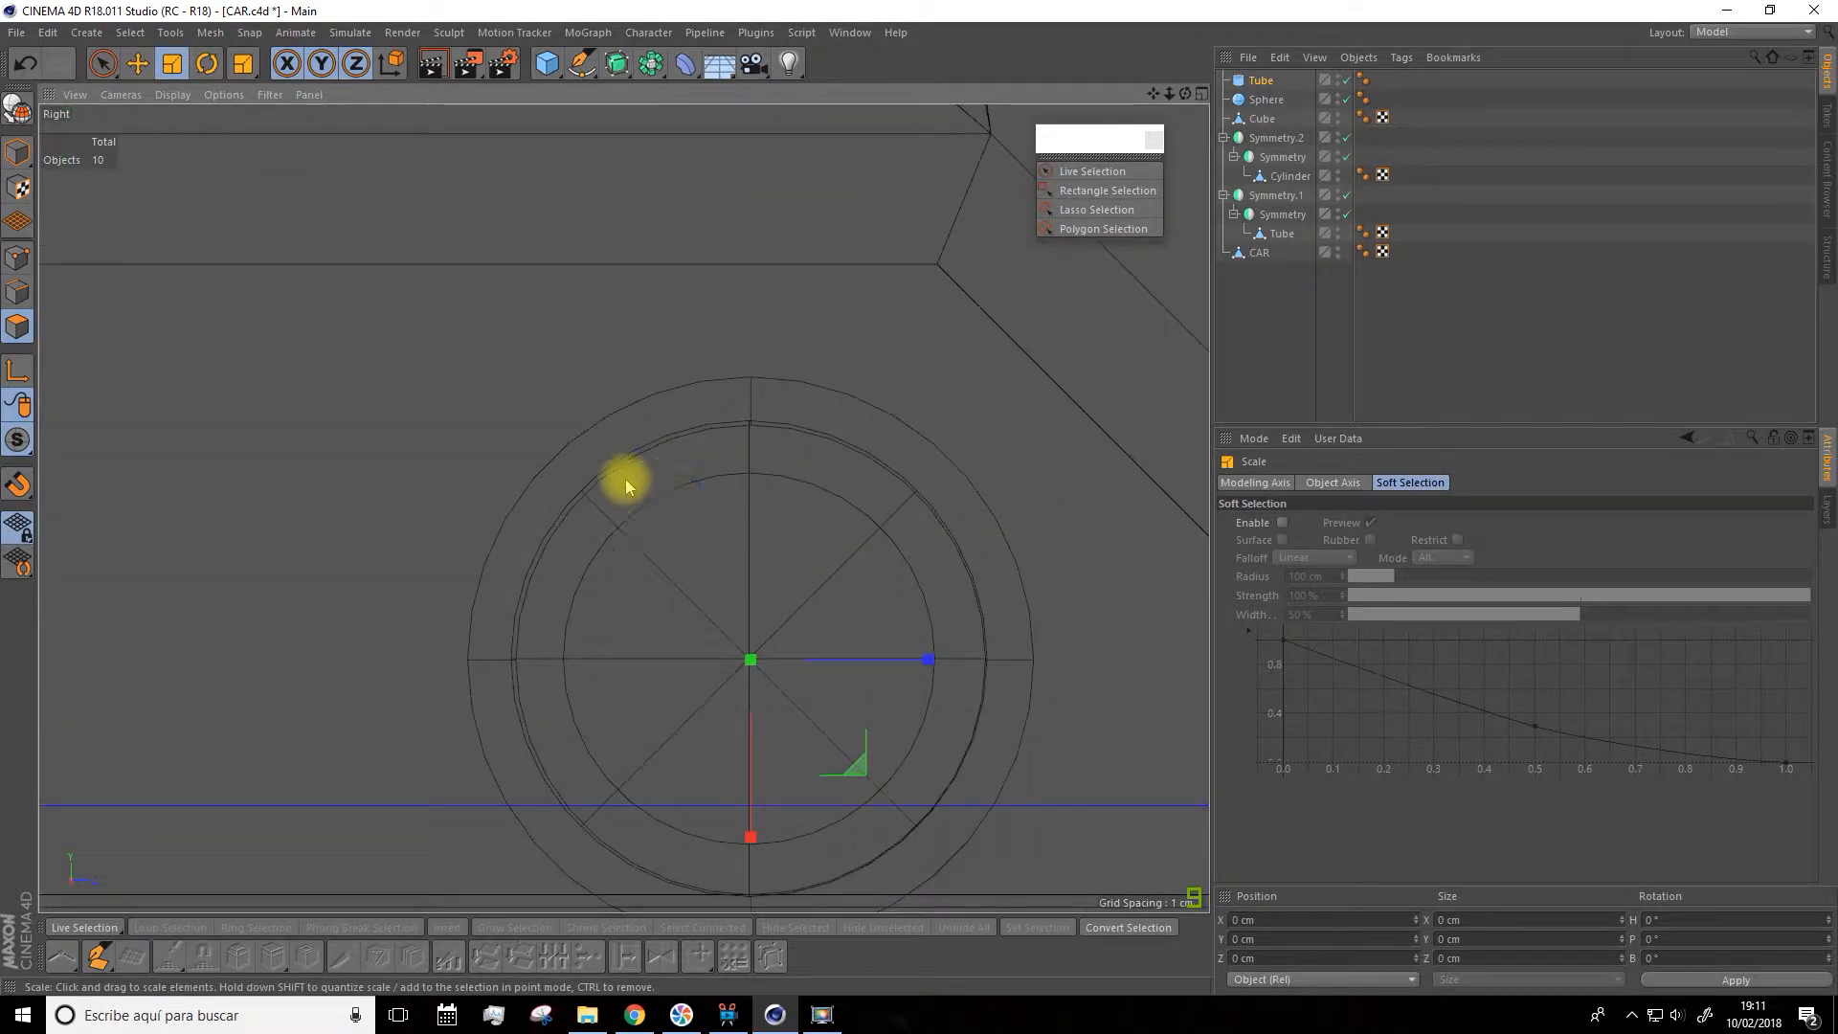
{"action": "left_click", "coordinate": [136, 66]}
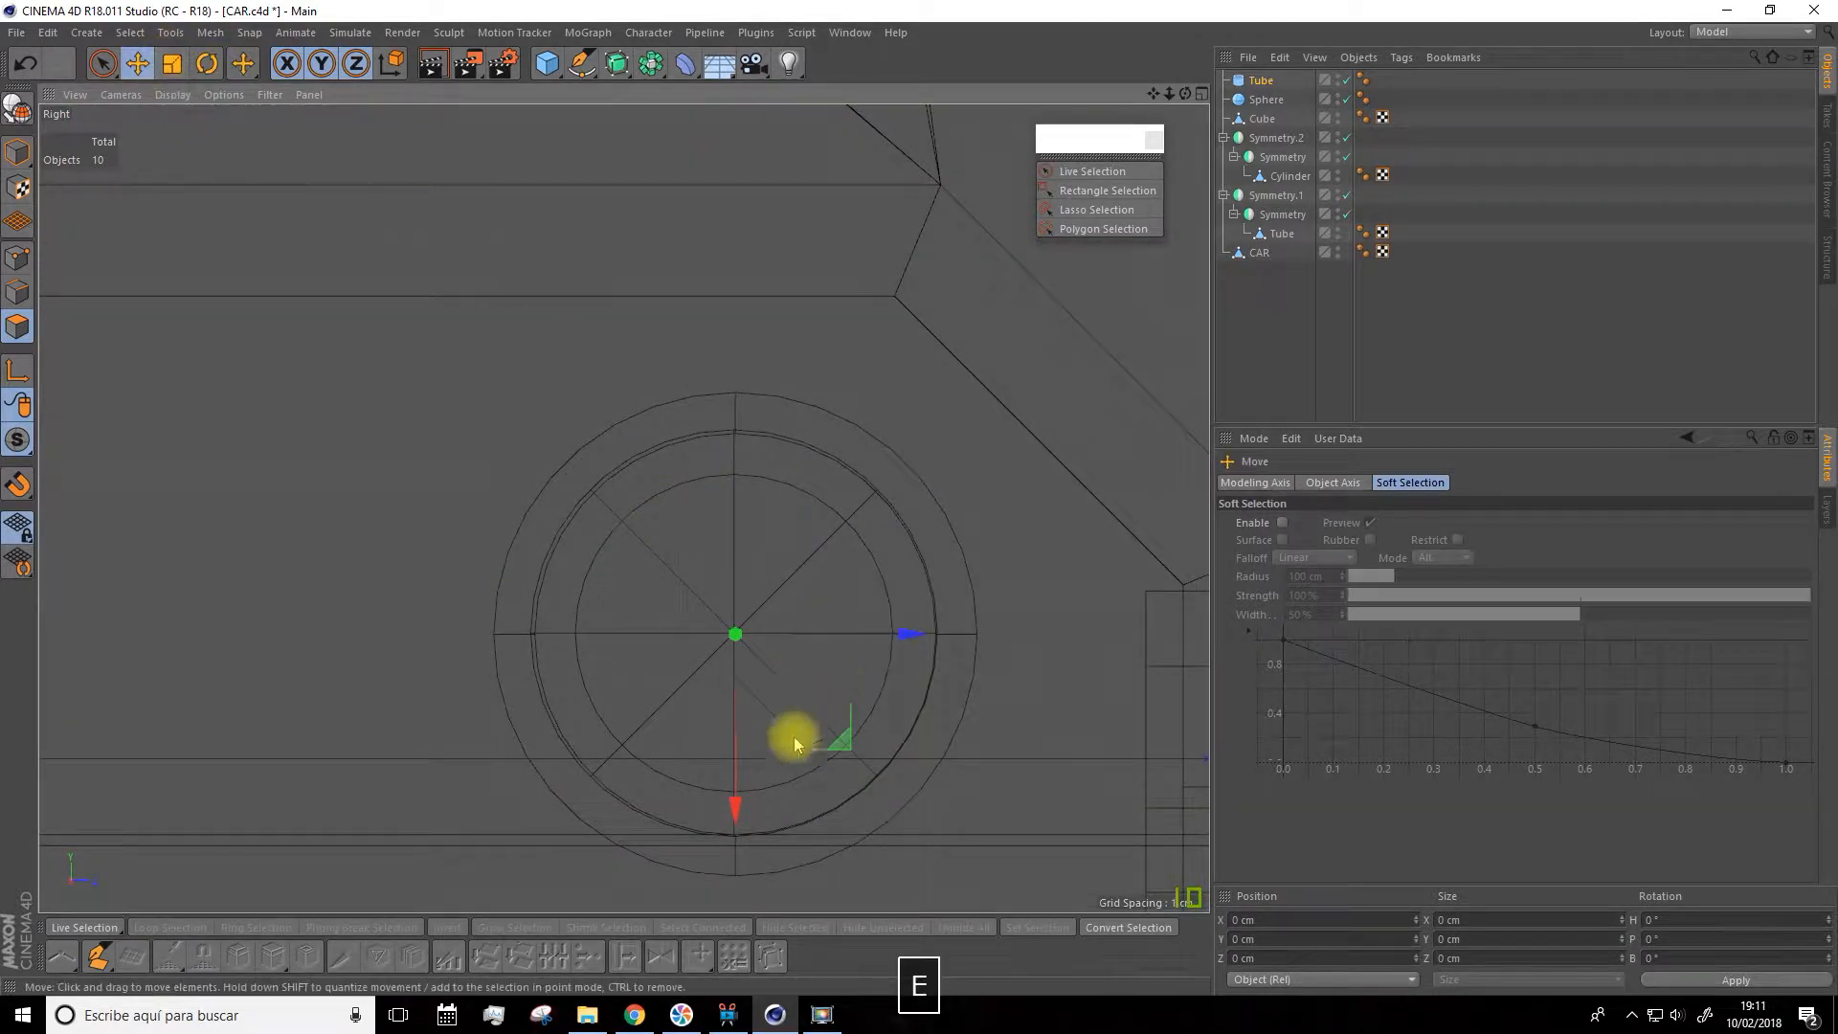
{"action": "left_click_drag", "start_coordinate": [742, 809], "coordinate": [742, 809]}
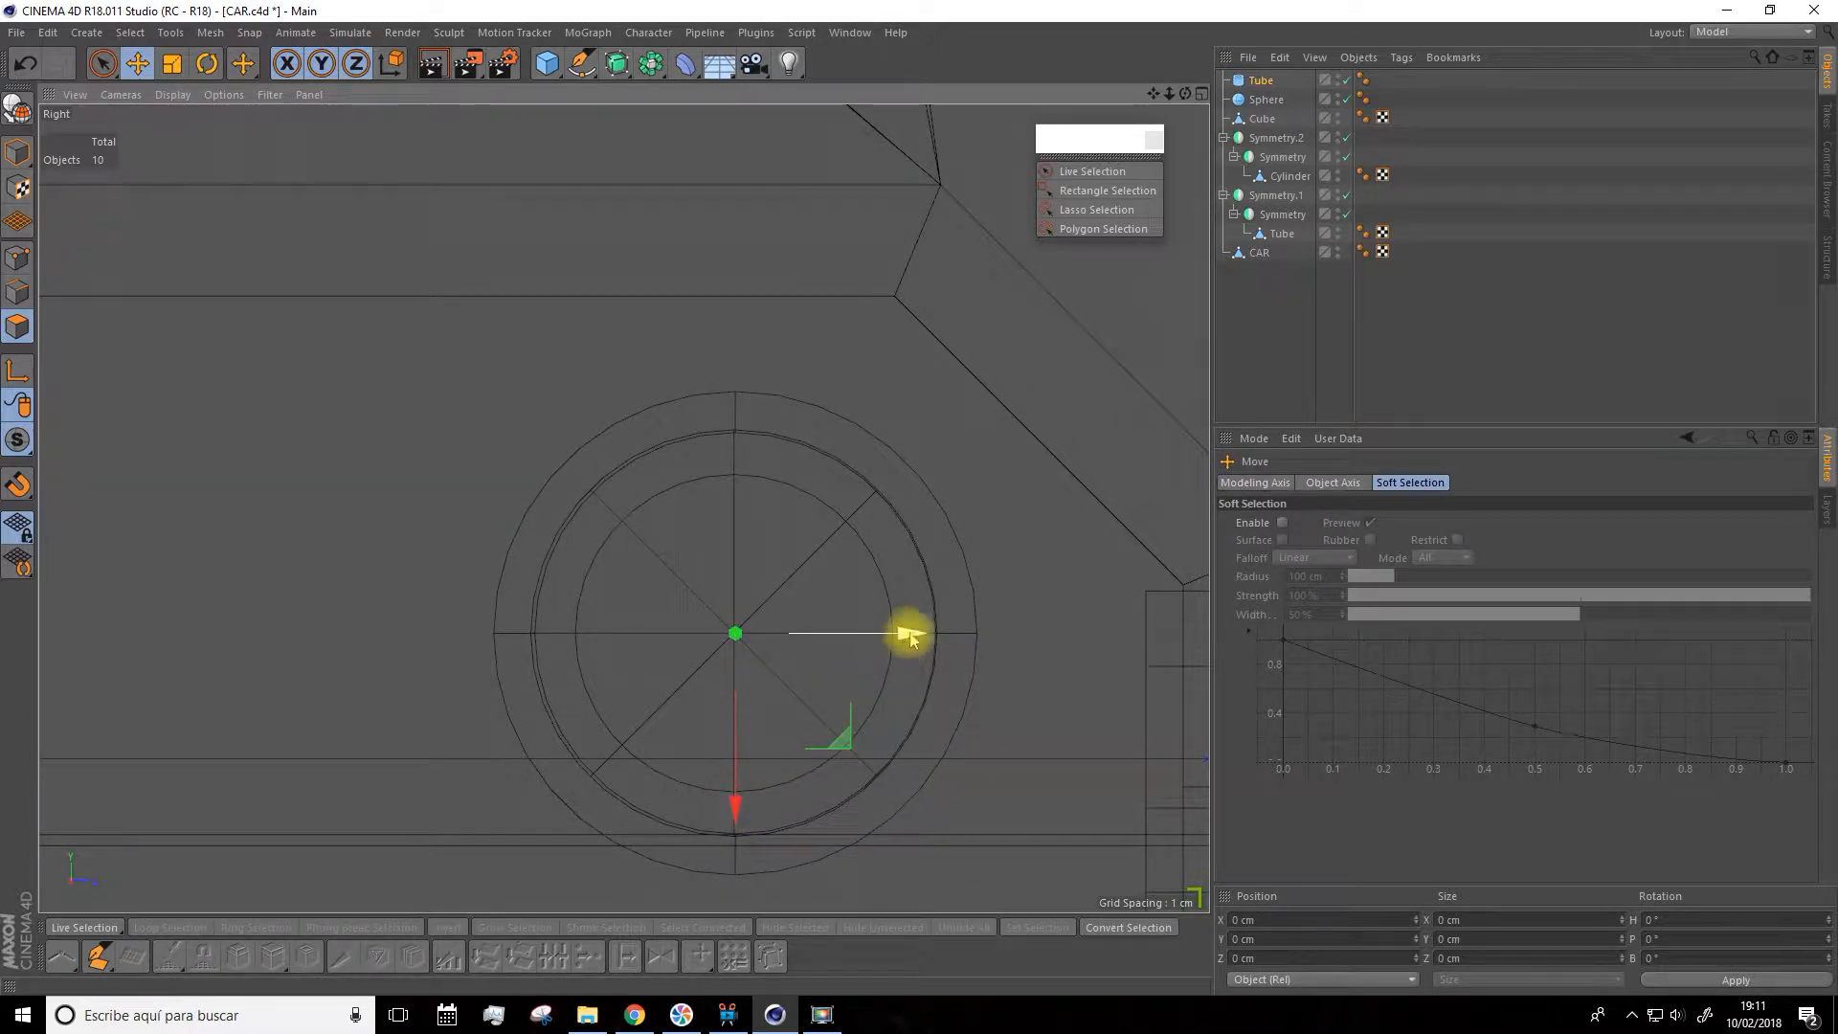
Reduce the headlight ring's rotation segments to 31
{"action": "left_click", "coordinate": [1202, 94]}
{"action": "scroll", "coordinate": [500, 239], "scroll_direction": "up", "scroll_amount": 5}
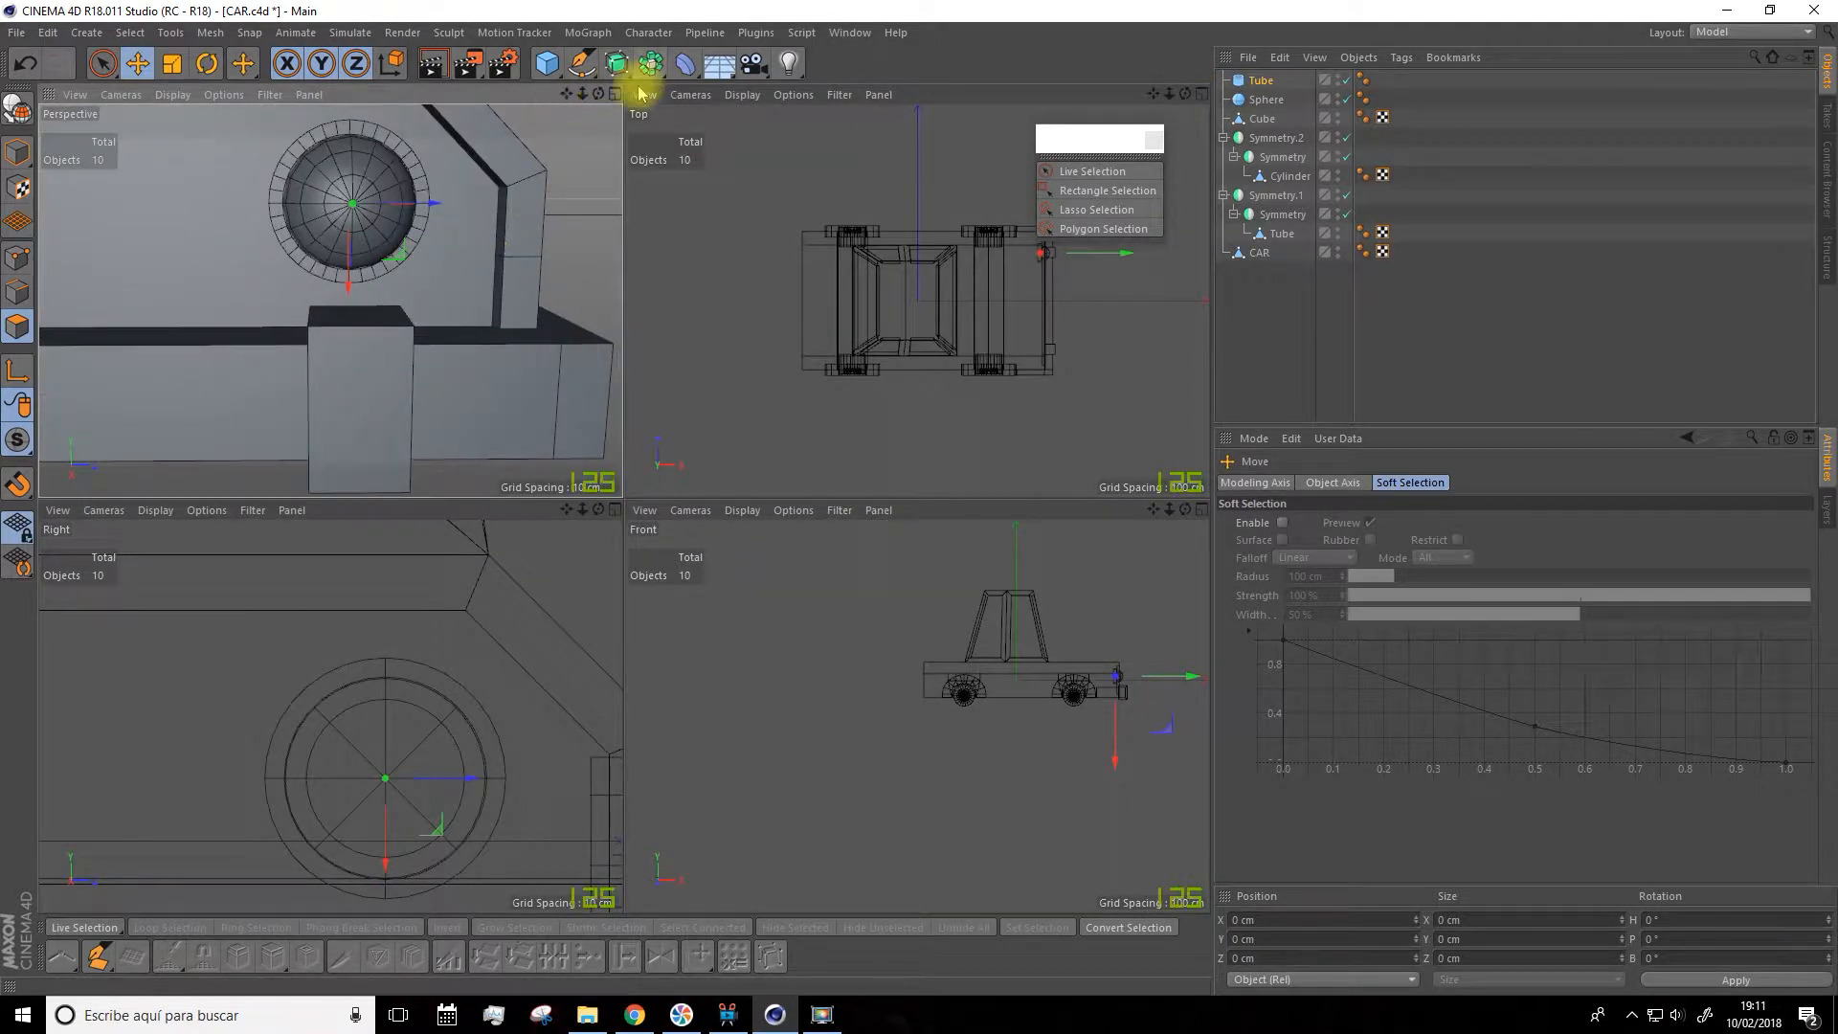
{"action": "left_click", "coordinate": [614, 94]}
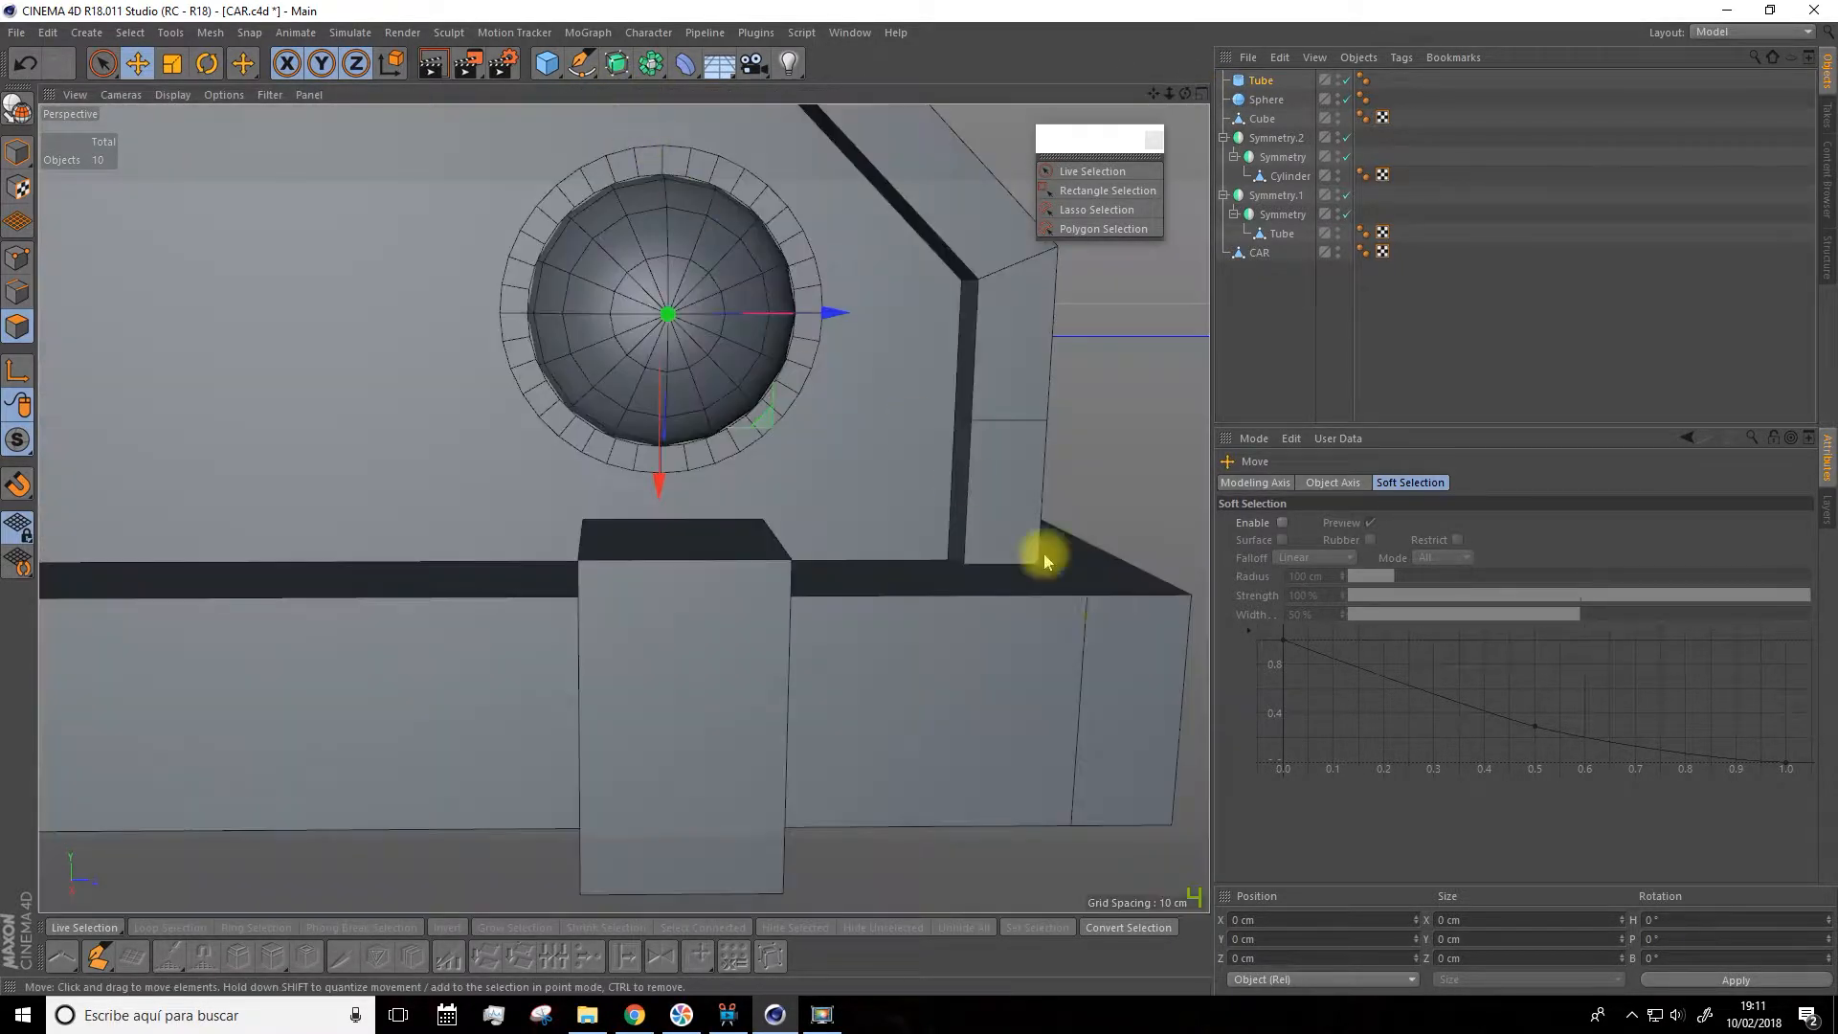
{"action": "left_click", "coordinate": [1262, 82]}
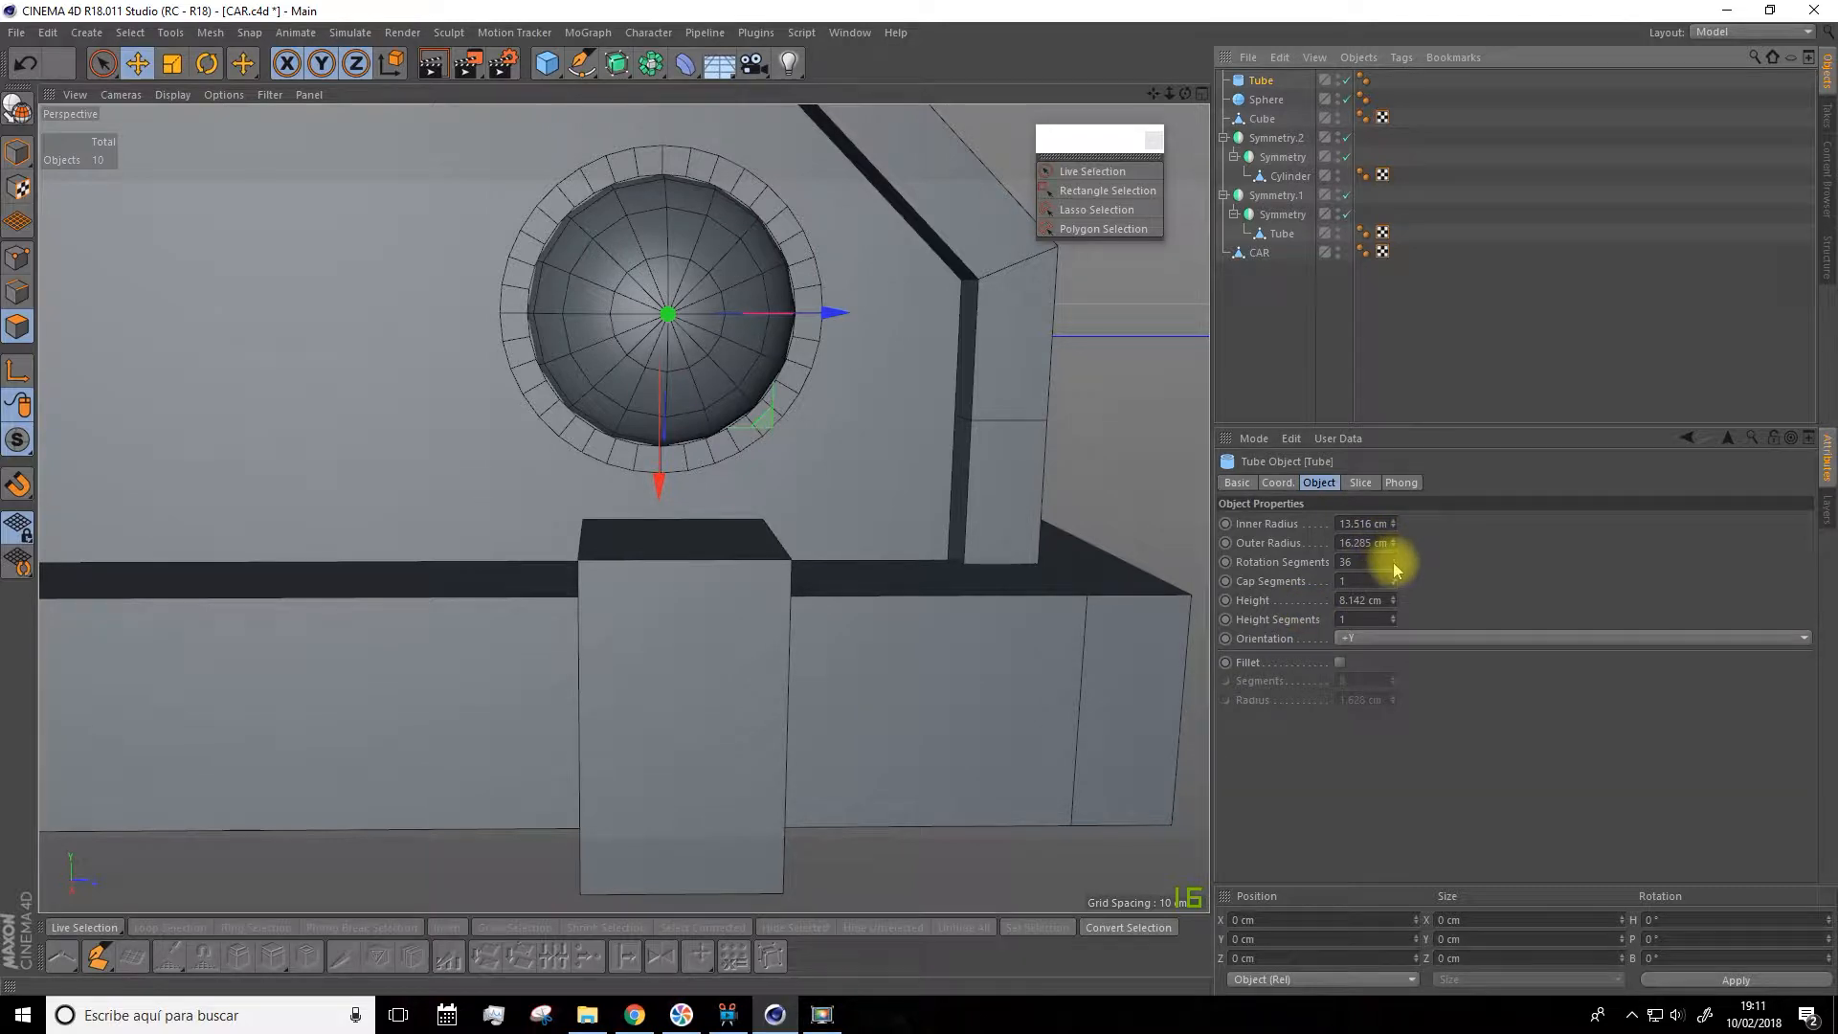
{"action": "left_click_drag", "start_coordinate": [1394, 564], "coordinate": [1396, 572]}
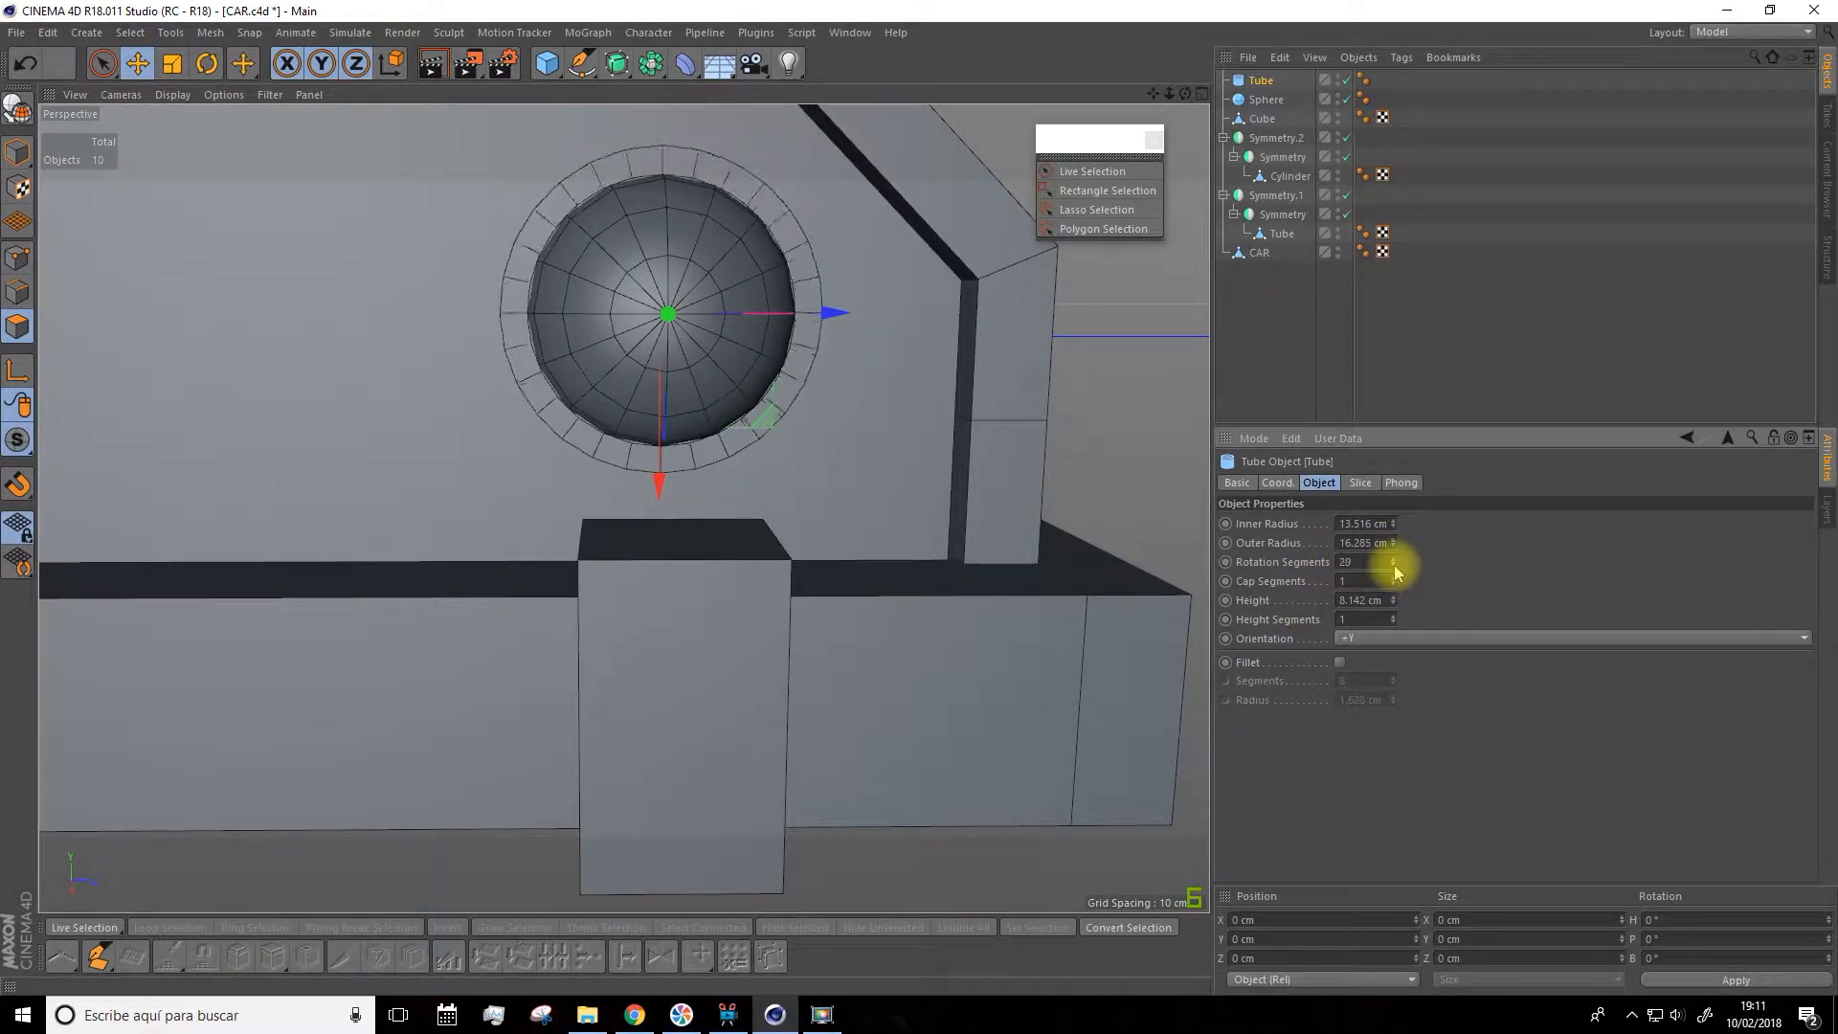
{"action": "left_click", "coordinate": [1396, 571]}
{"action": "left_click", "coordinate": [1393, 562]}
{"action": "left_click", "coordinate": [1393, 562]}
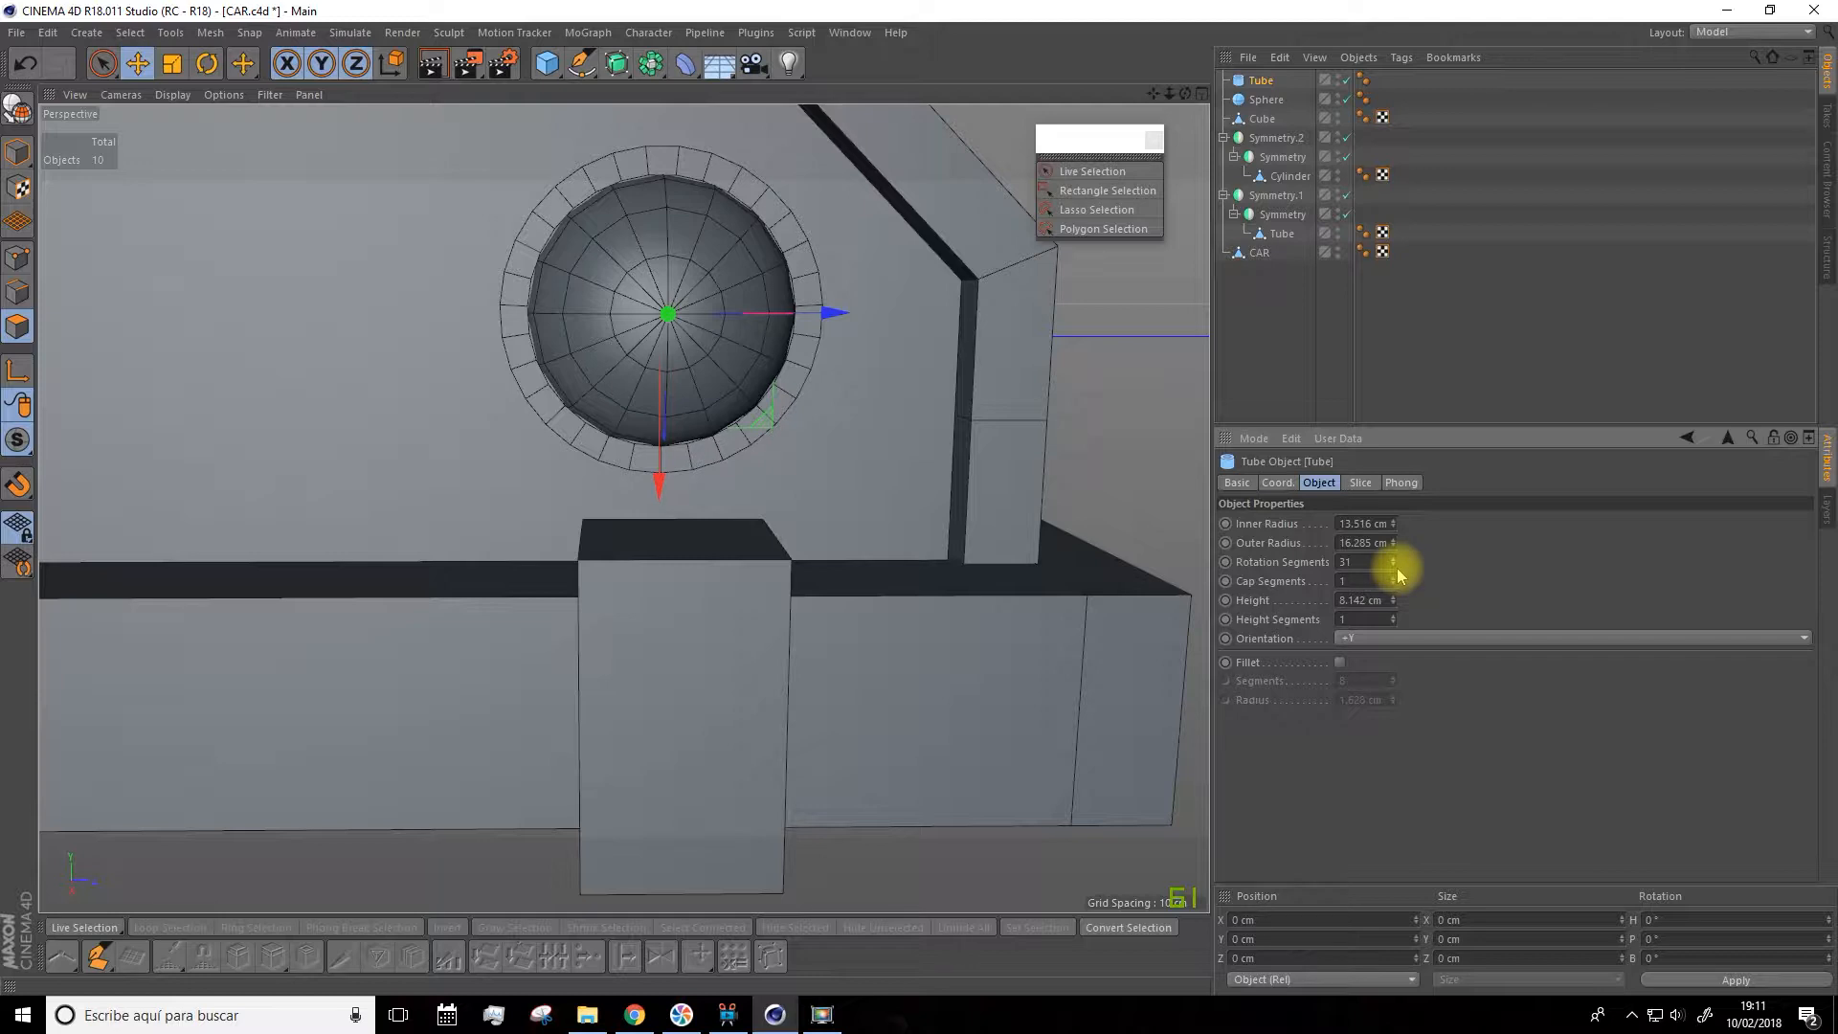
Increase the headlight hemisphere's segments to 18
{"action": "left_click", "coordinate": [1255, 100]}
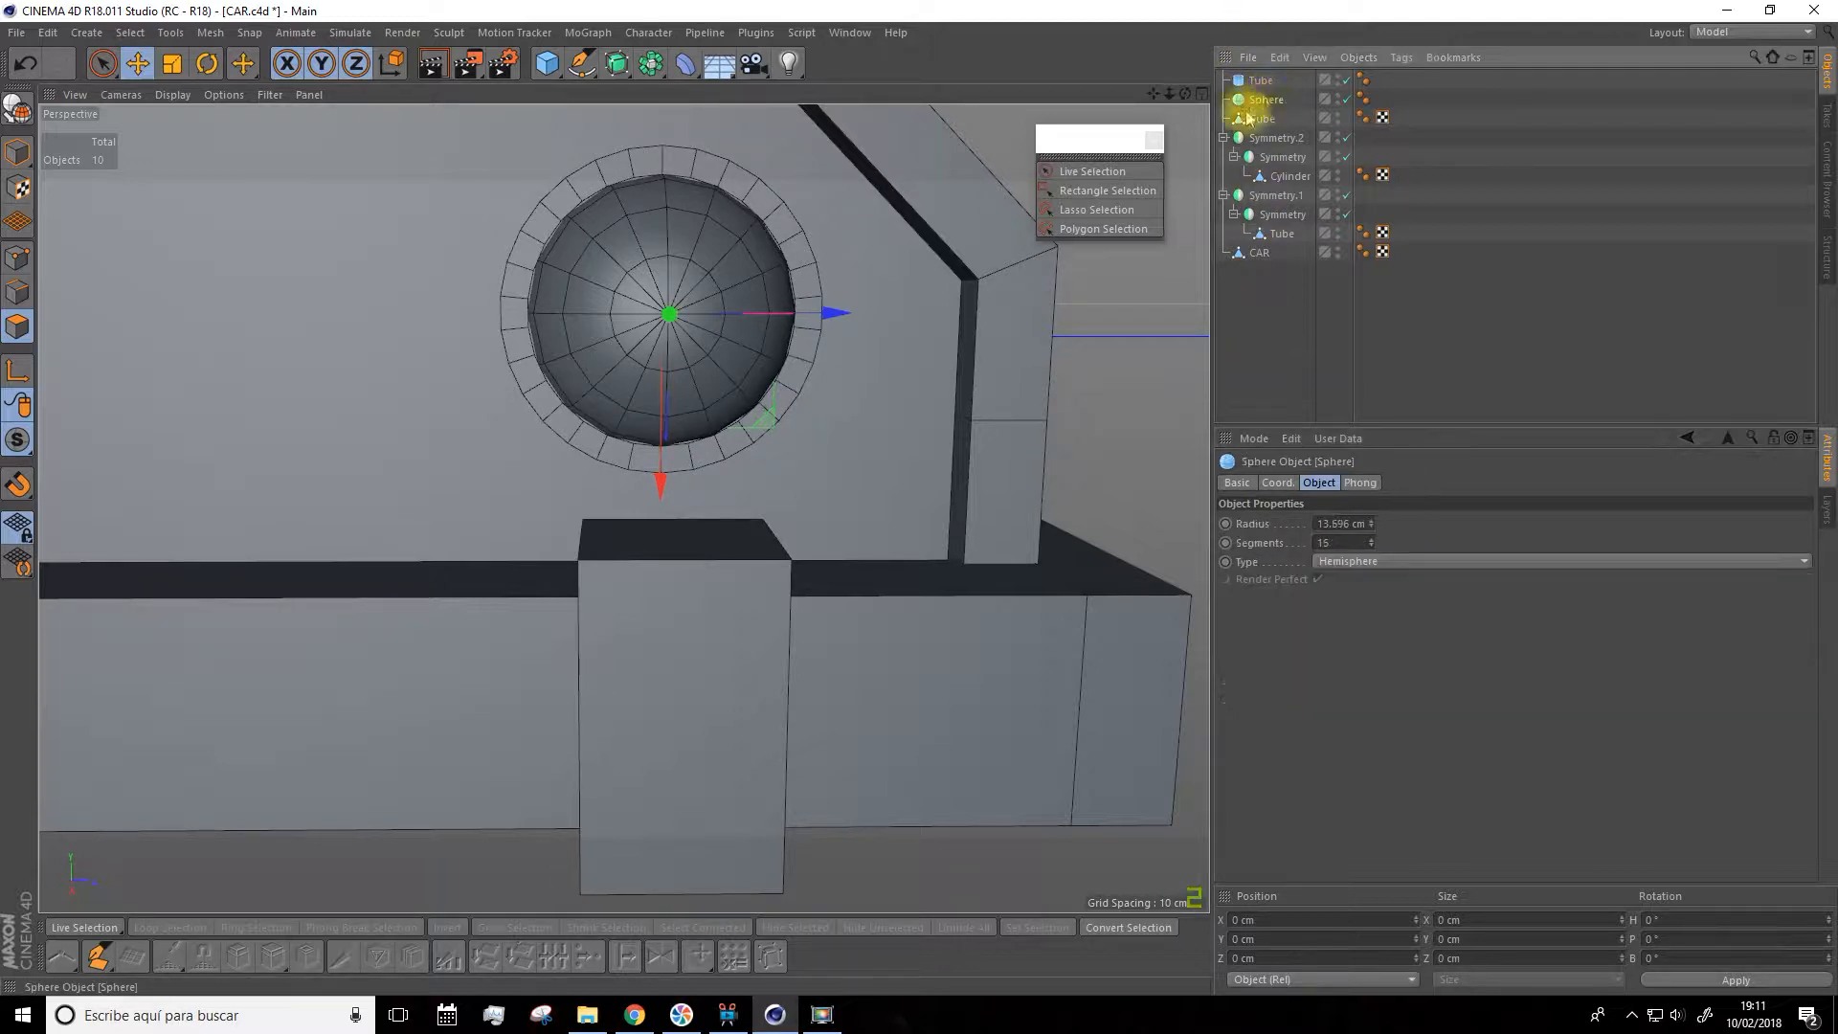
{"action": "left_click", "coordinate": [1372, 540]}
{"action": "left_click", "coordinate": [1372, 540]}
{"action": "scroll", "coordinate": [996, 420], "scroll_direction": "down", "scroll_amount": 8}
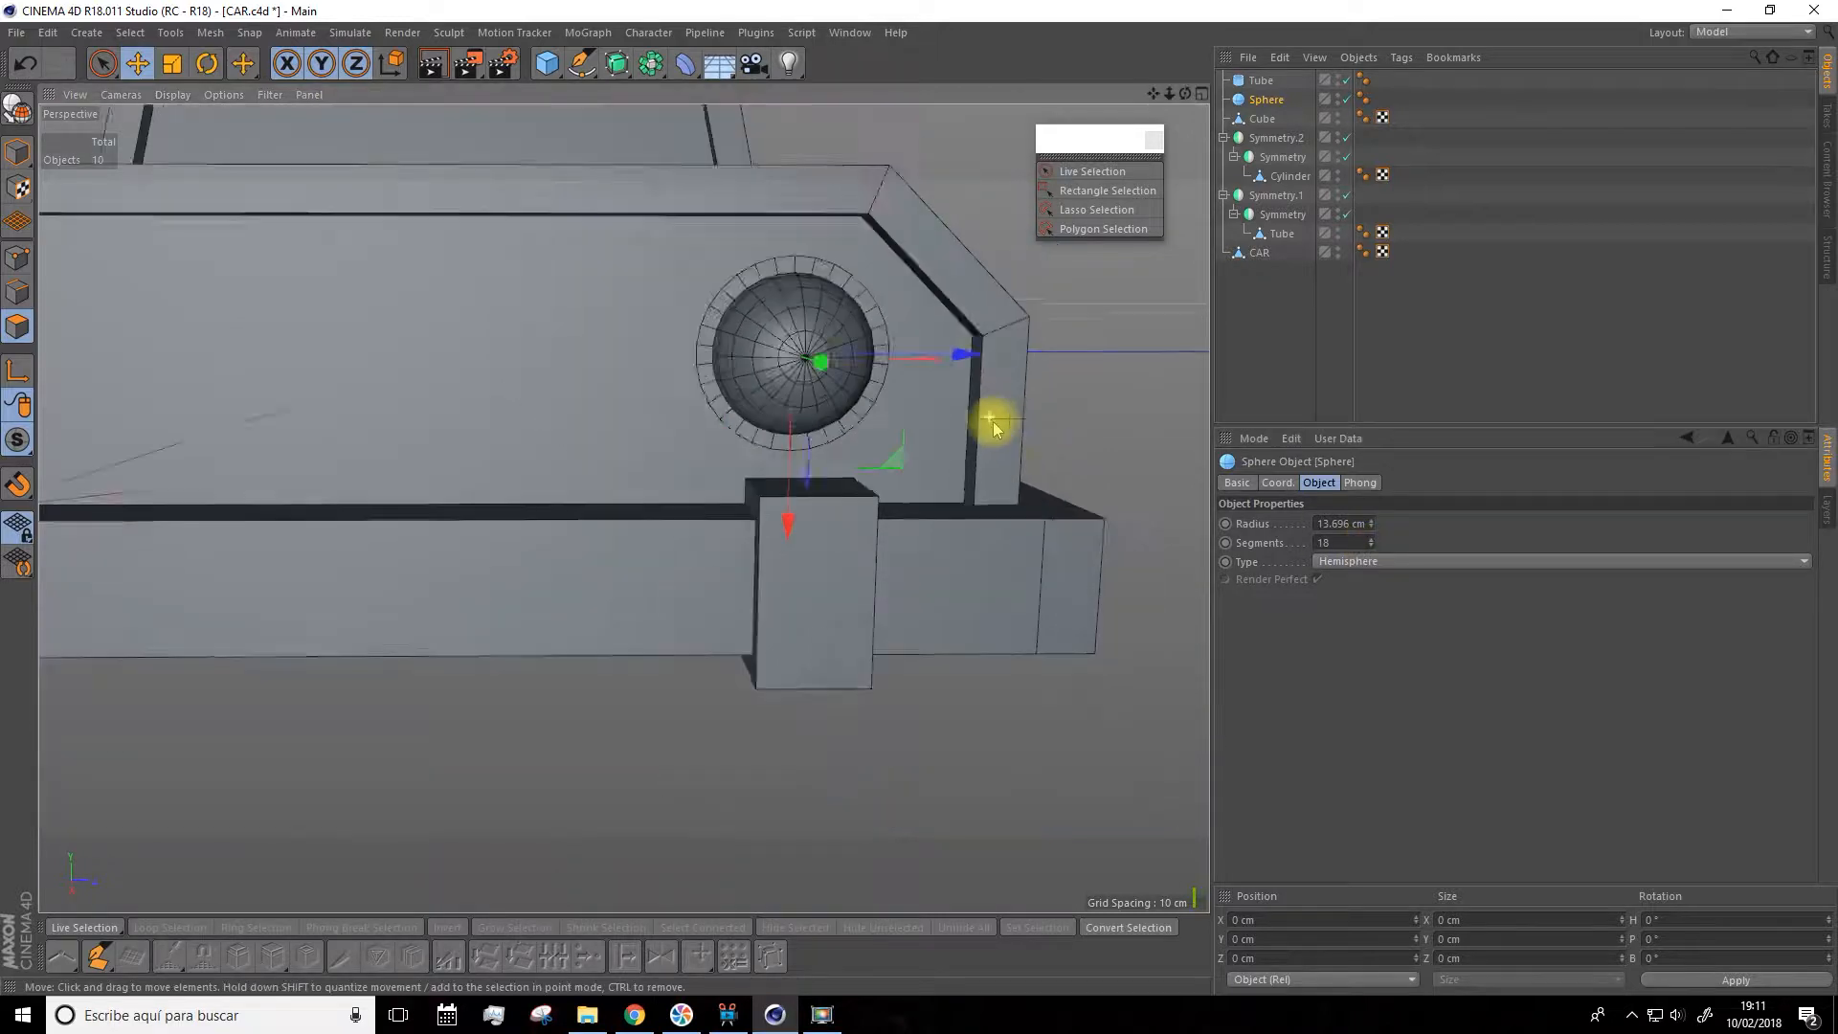
{"action": "left_click_drag", "start_coordinate": [1025, 491], "coordinate": [737, 684], "text": "alt"}
{"action": "scroll", "coordinate": [957, 522], "scroll_direction": "up", "scroll_amount": 3}
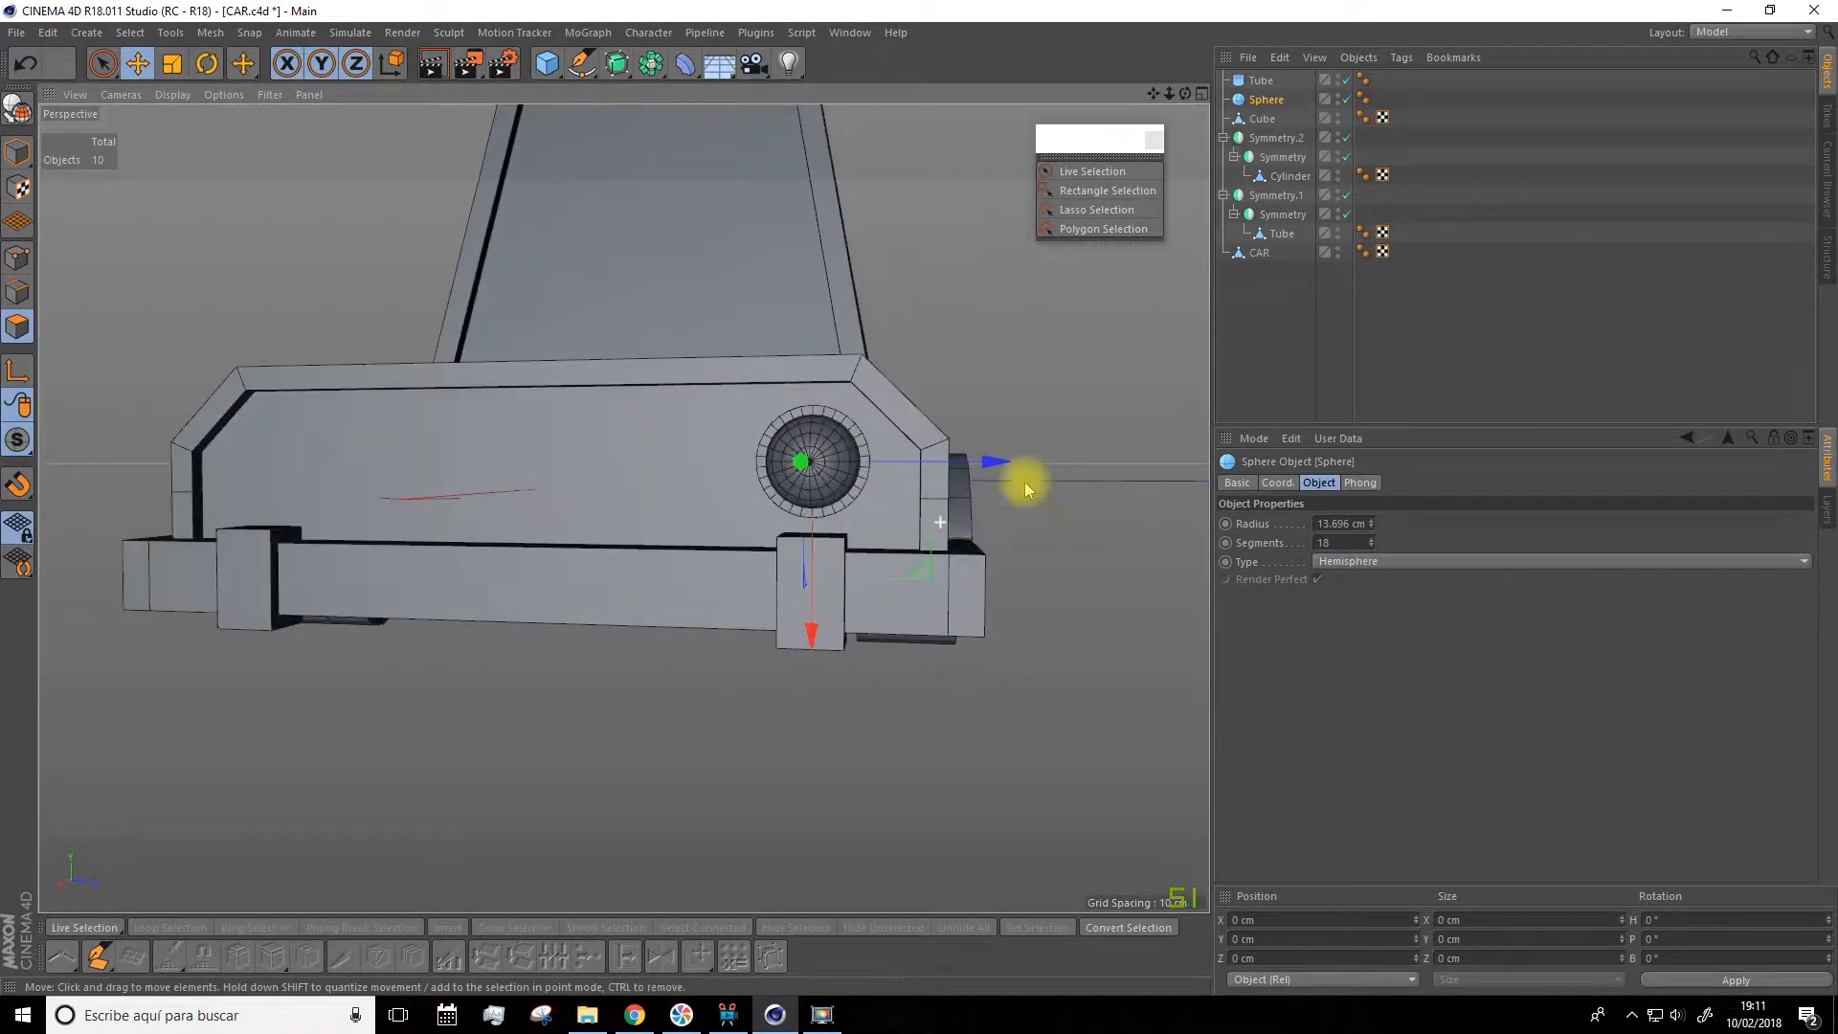
Group the headlight's tube and sphere together under one null
{"action": "left_click", "coordinate": [1261, 80]}
{"action": "left_click", "coordinate": [1267, 102], "text": "shift"}
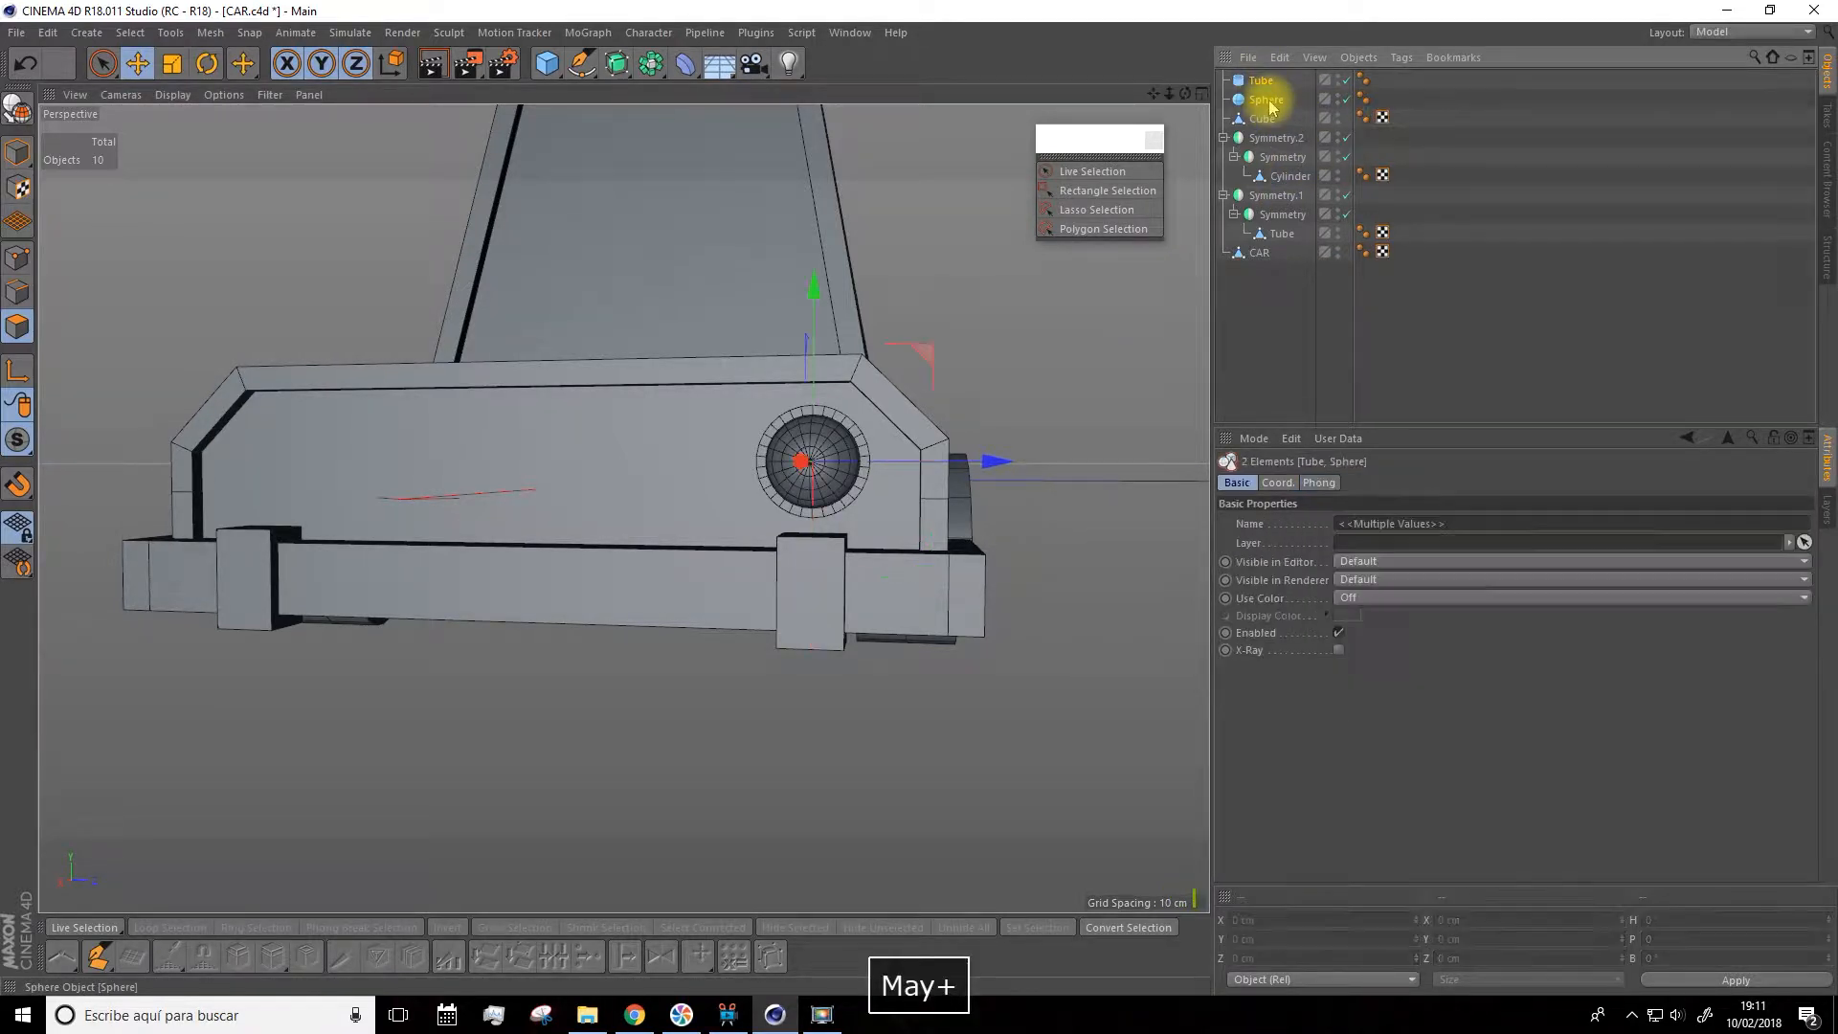
{"action": "right_click", "coordinate": [1267, 102]}
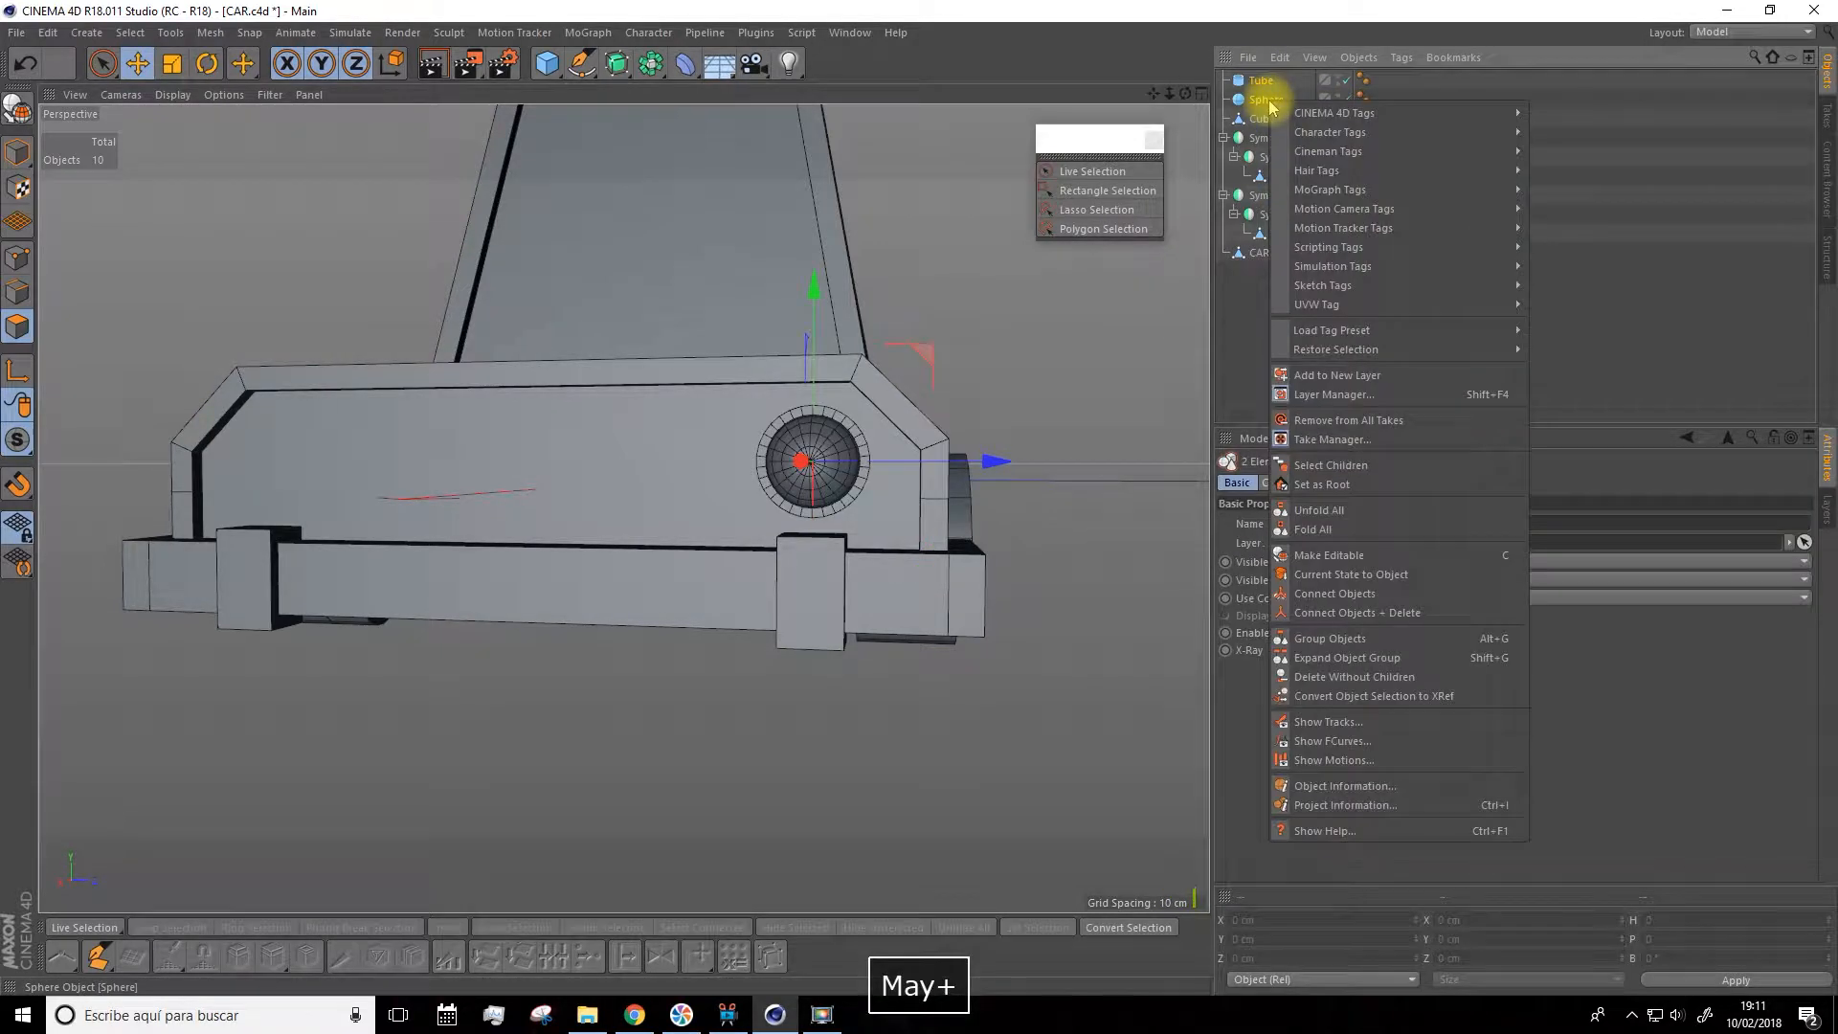
{"action": "left_click", "coordinate": [1321, 639]}
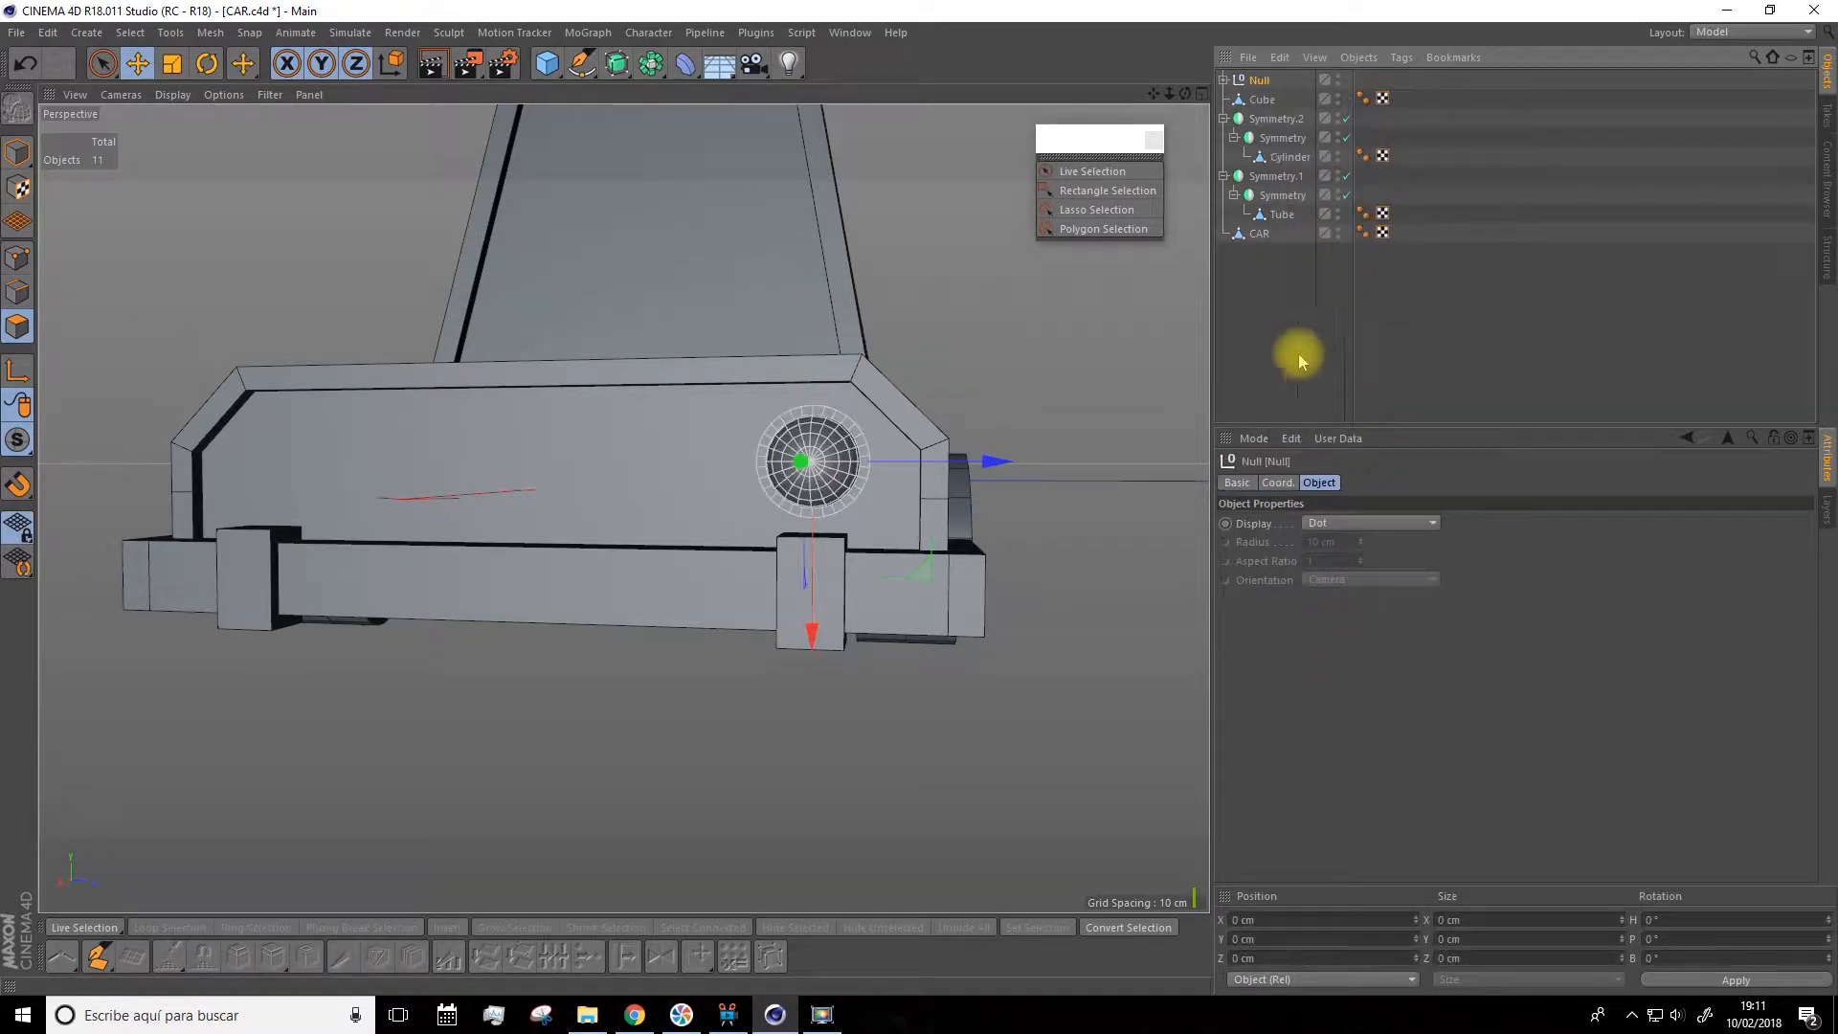
Add a Symmetry object and make the headlight group its child
{"action": "left_click", "coordinate": [651, 67]}
{"action": "left_click", "coordinate": [842, 158]}
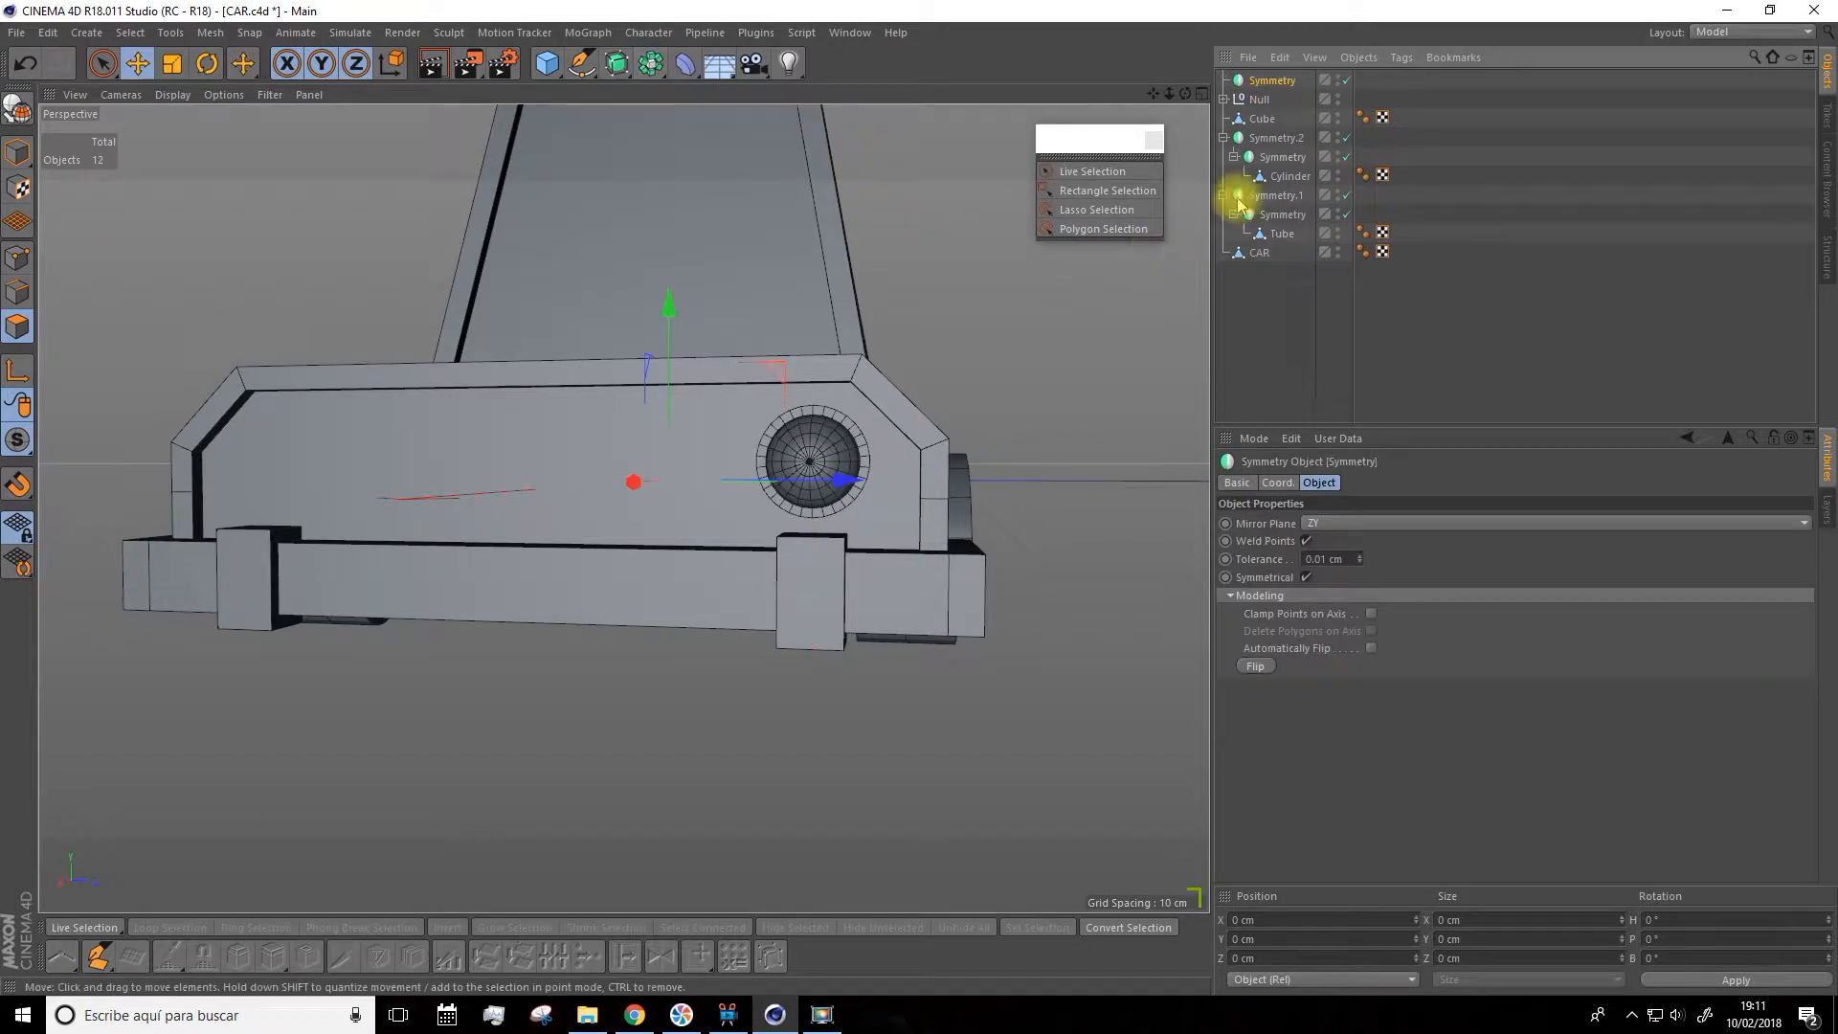
{"action": "left_click", "coordinate": [1254, 104]}
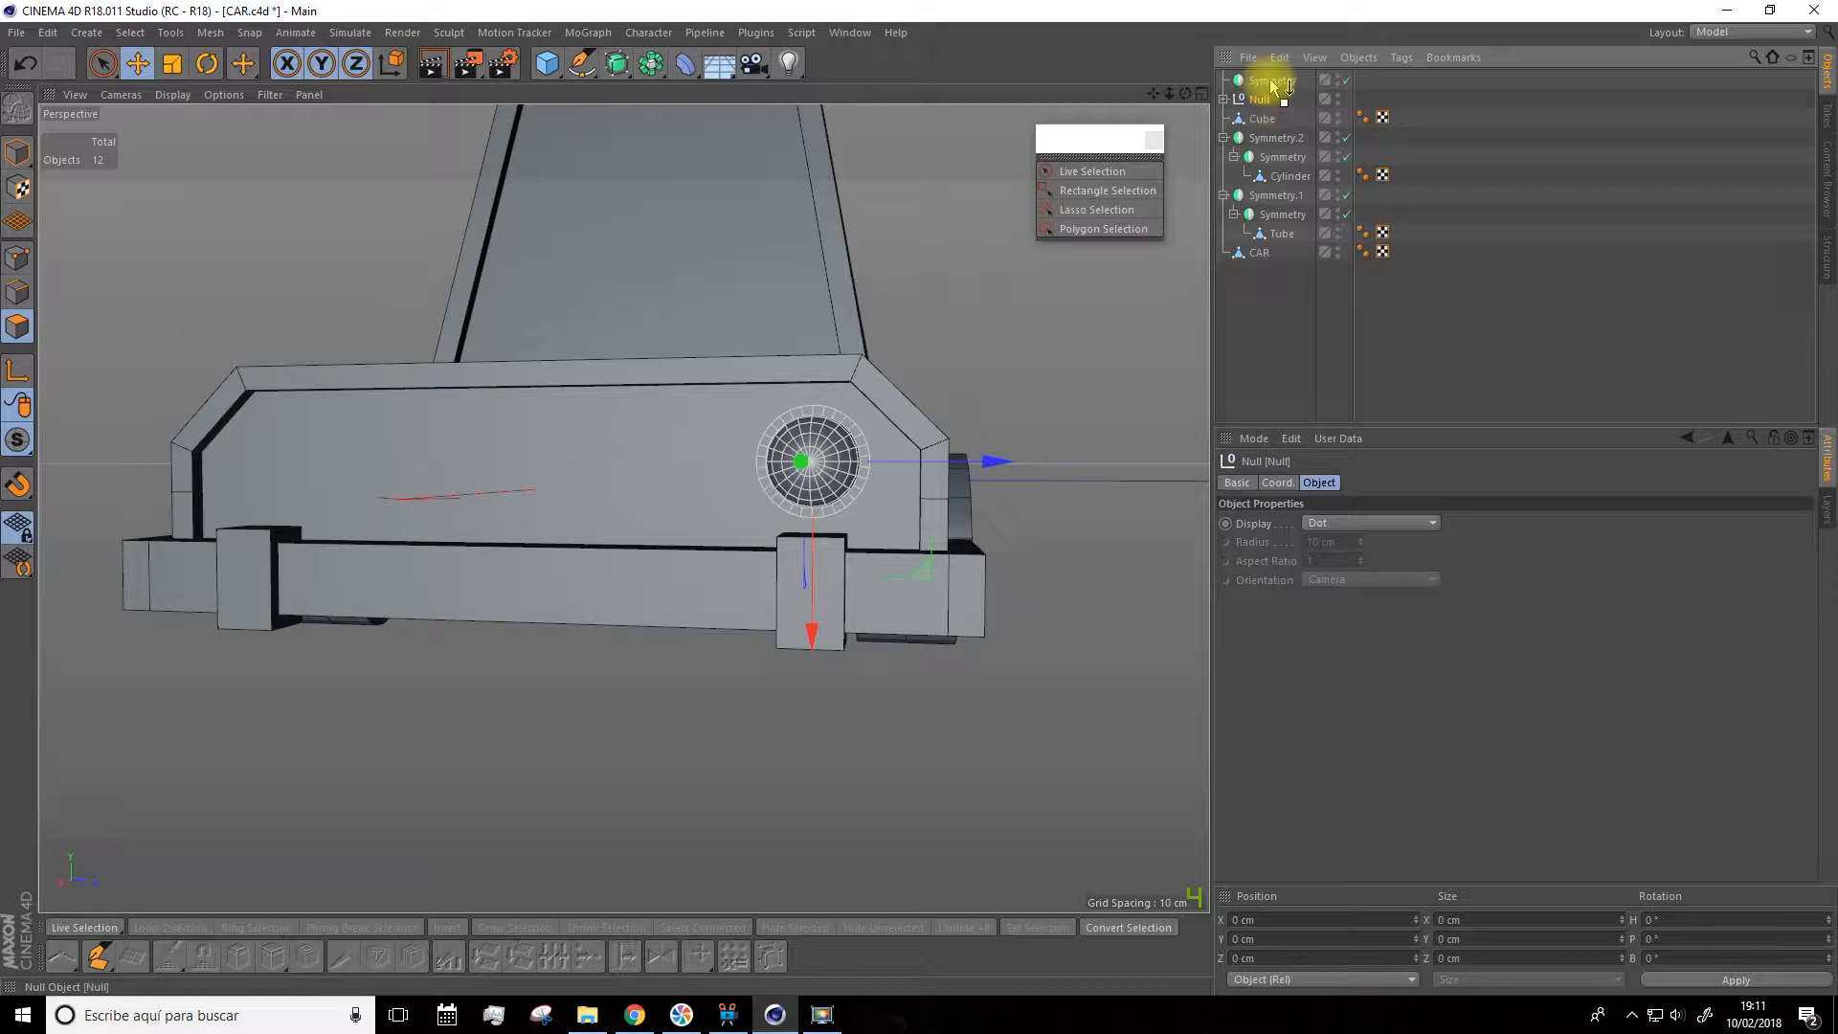
{"action": "left_click_drag", "start_coordinate": [1272, 81], "coordinate": [1271, 82]}
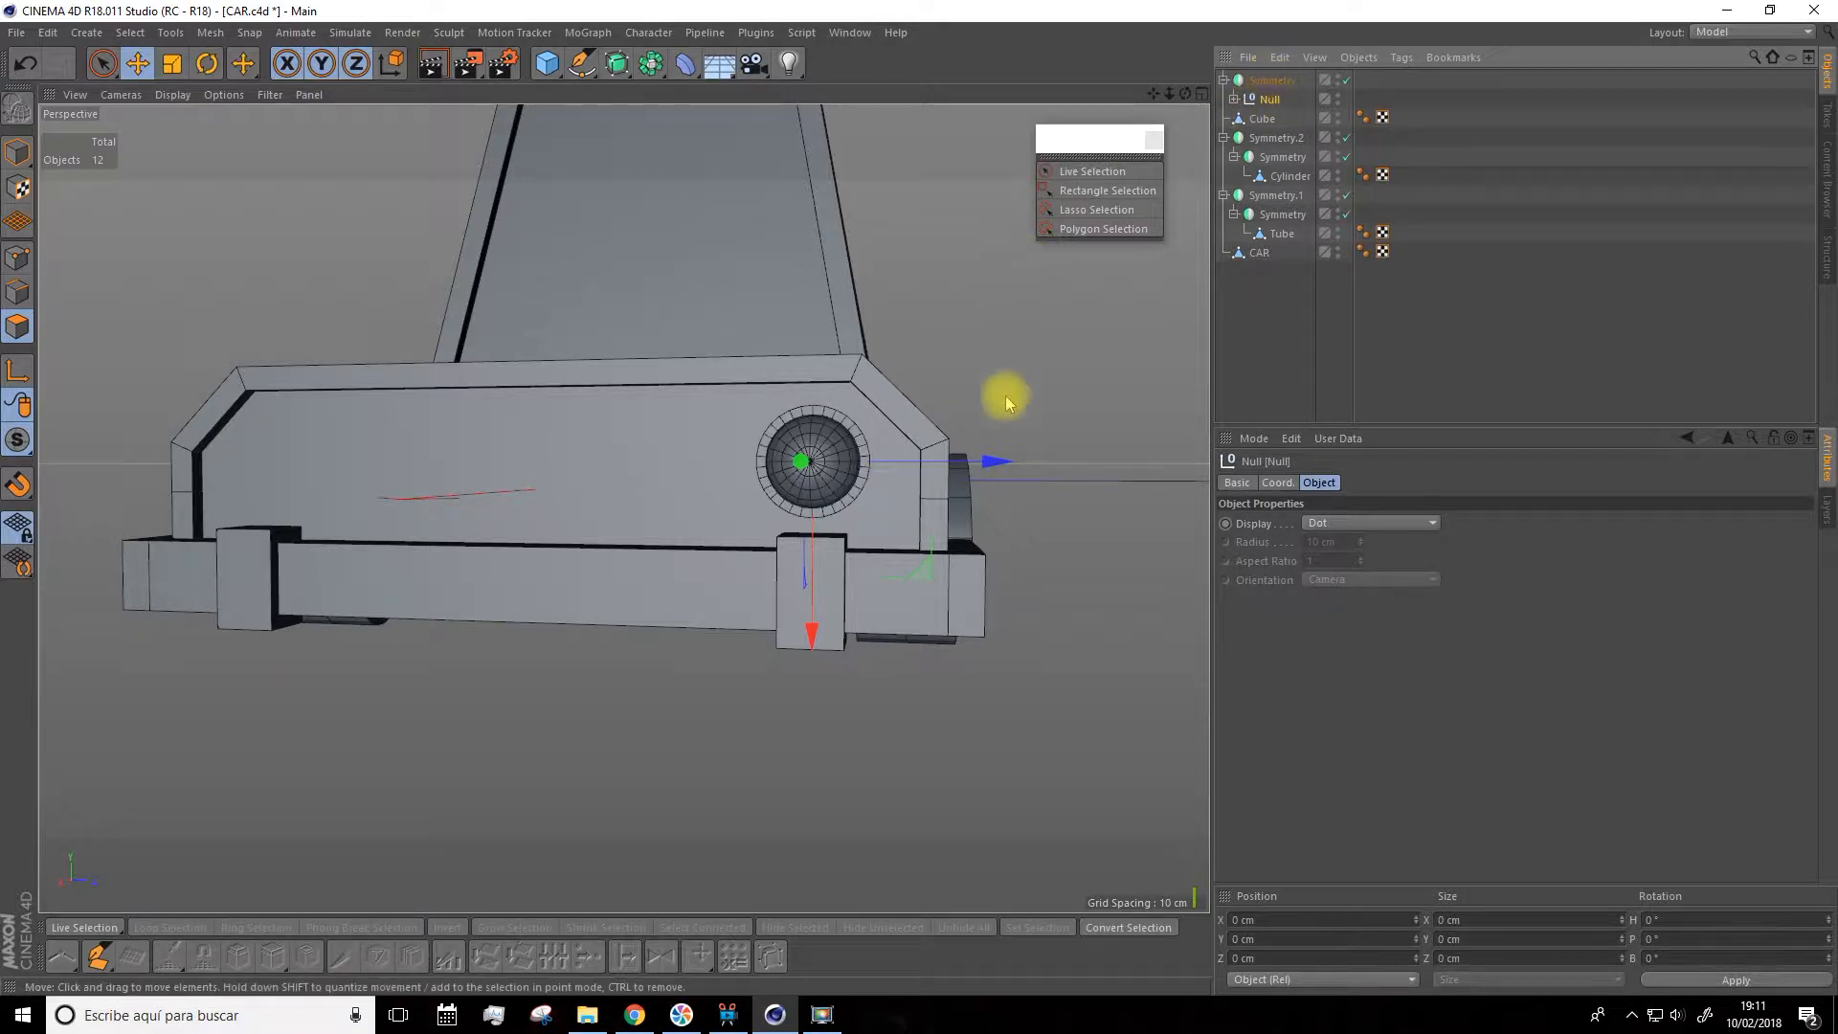
Set the headlight symmetry's mirror plane to XY
{"action": "left_click", "coordinate": [1262, 83]}
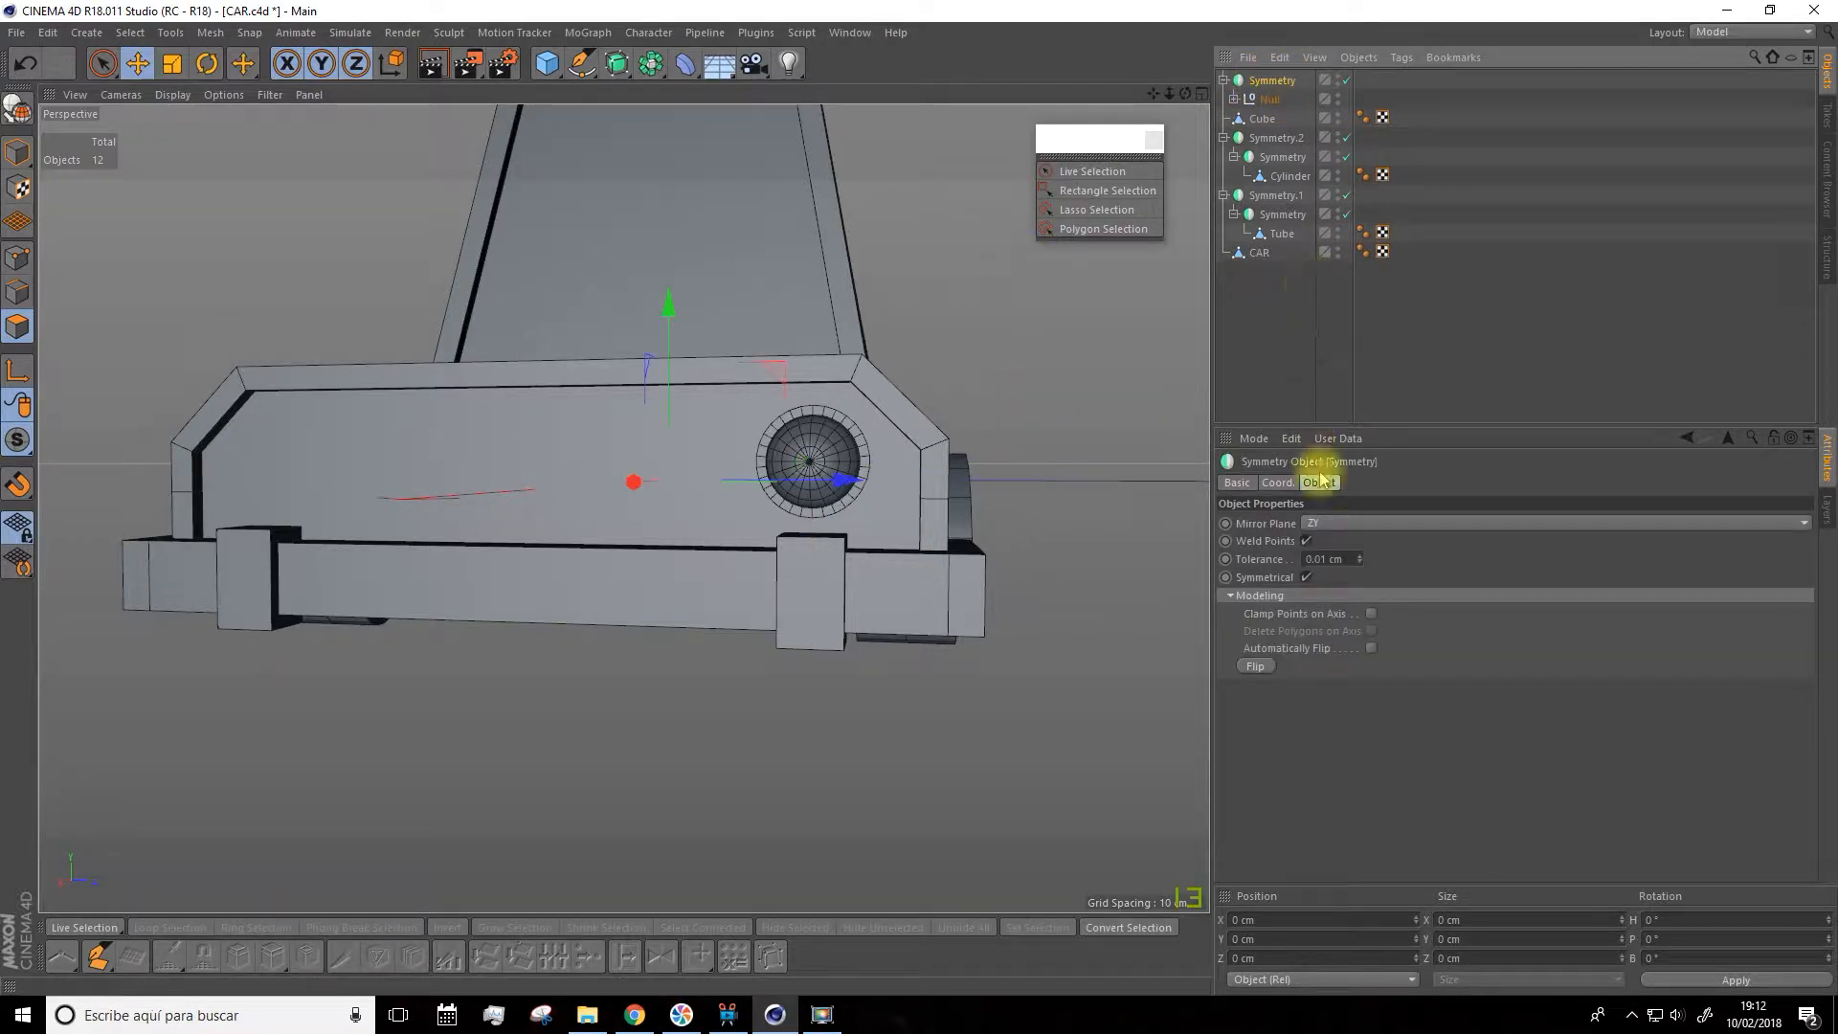
{"action": "left_click", "coordinate": [1337, 526]}
{"action": "left_click", "coordinate": [1328, 546]}
Examine the mirrored pair of headlights on the car from the front and at an angle
{"action": "left_click_drag", "start_coordinate": [608, 635], "coordinate": [989, 443], "text": "alt"}
{"action": "left_click_drag", "start_coordinate": [1154, 95], "coordinate": [1121, 141]}
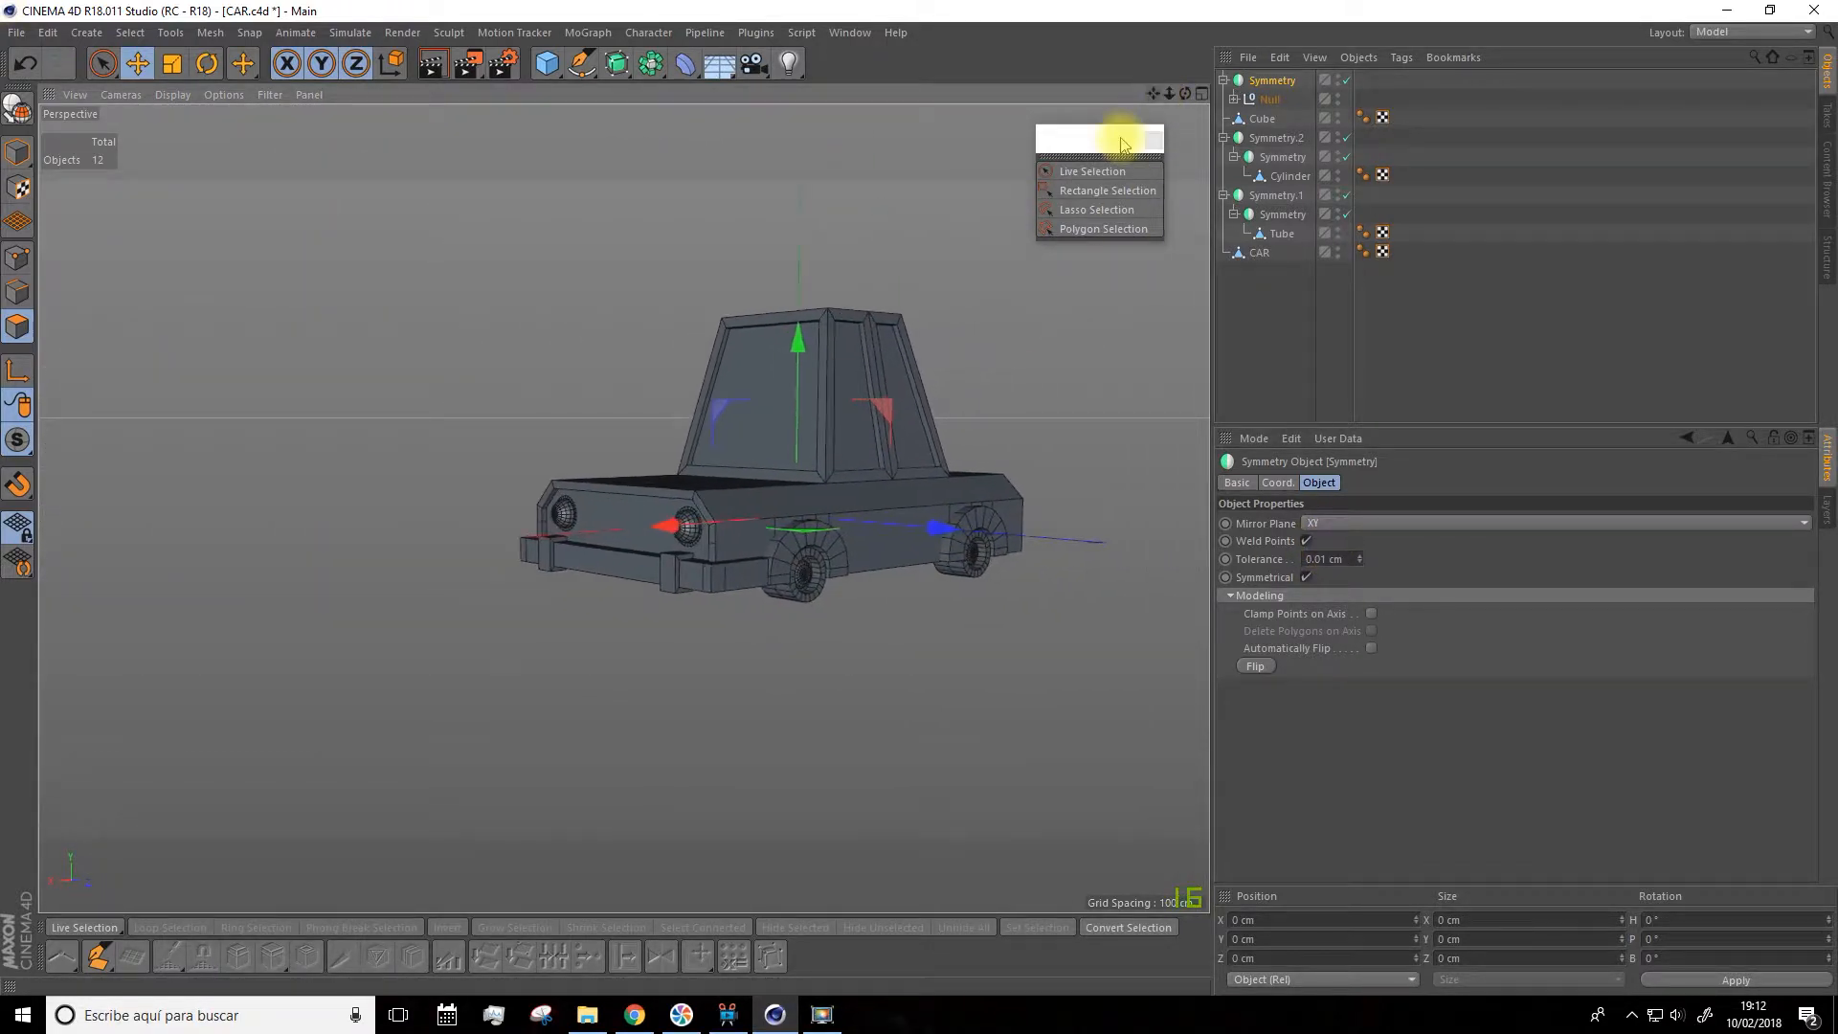
{"action": "scroll", "coordinate": [901, 398], "scroll_direction": "up", "scroll_amount": 2}
{"action": "mouse_move", "coordinate": [940, 535]}
{"action": "left_mouse_down", "text": "alt"}
{"action": "mouse_move", "coordinate": [850, 497]}
{"action": "mouse_move", "coordinate": [935, 537]}
{"action": "left_mouse_up", "text": "alt"}
{"action": "scroll", "coordinate": [613, 662], "scroll_direction": "up", "scroll_amount": 2}
{"action": "left_click_drag", "start_coordinate": [613, 663], "coordinate": [739, 616], "text": "alt"}
{"action": "scroll", "coordinate": [507, 582], "scroll_direction": "up", "scroll_amount": 2}
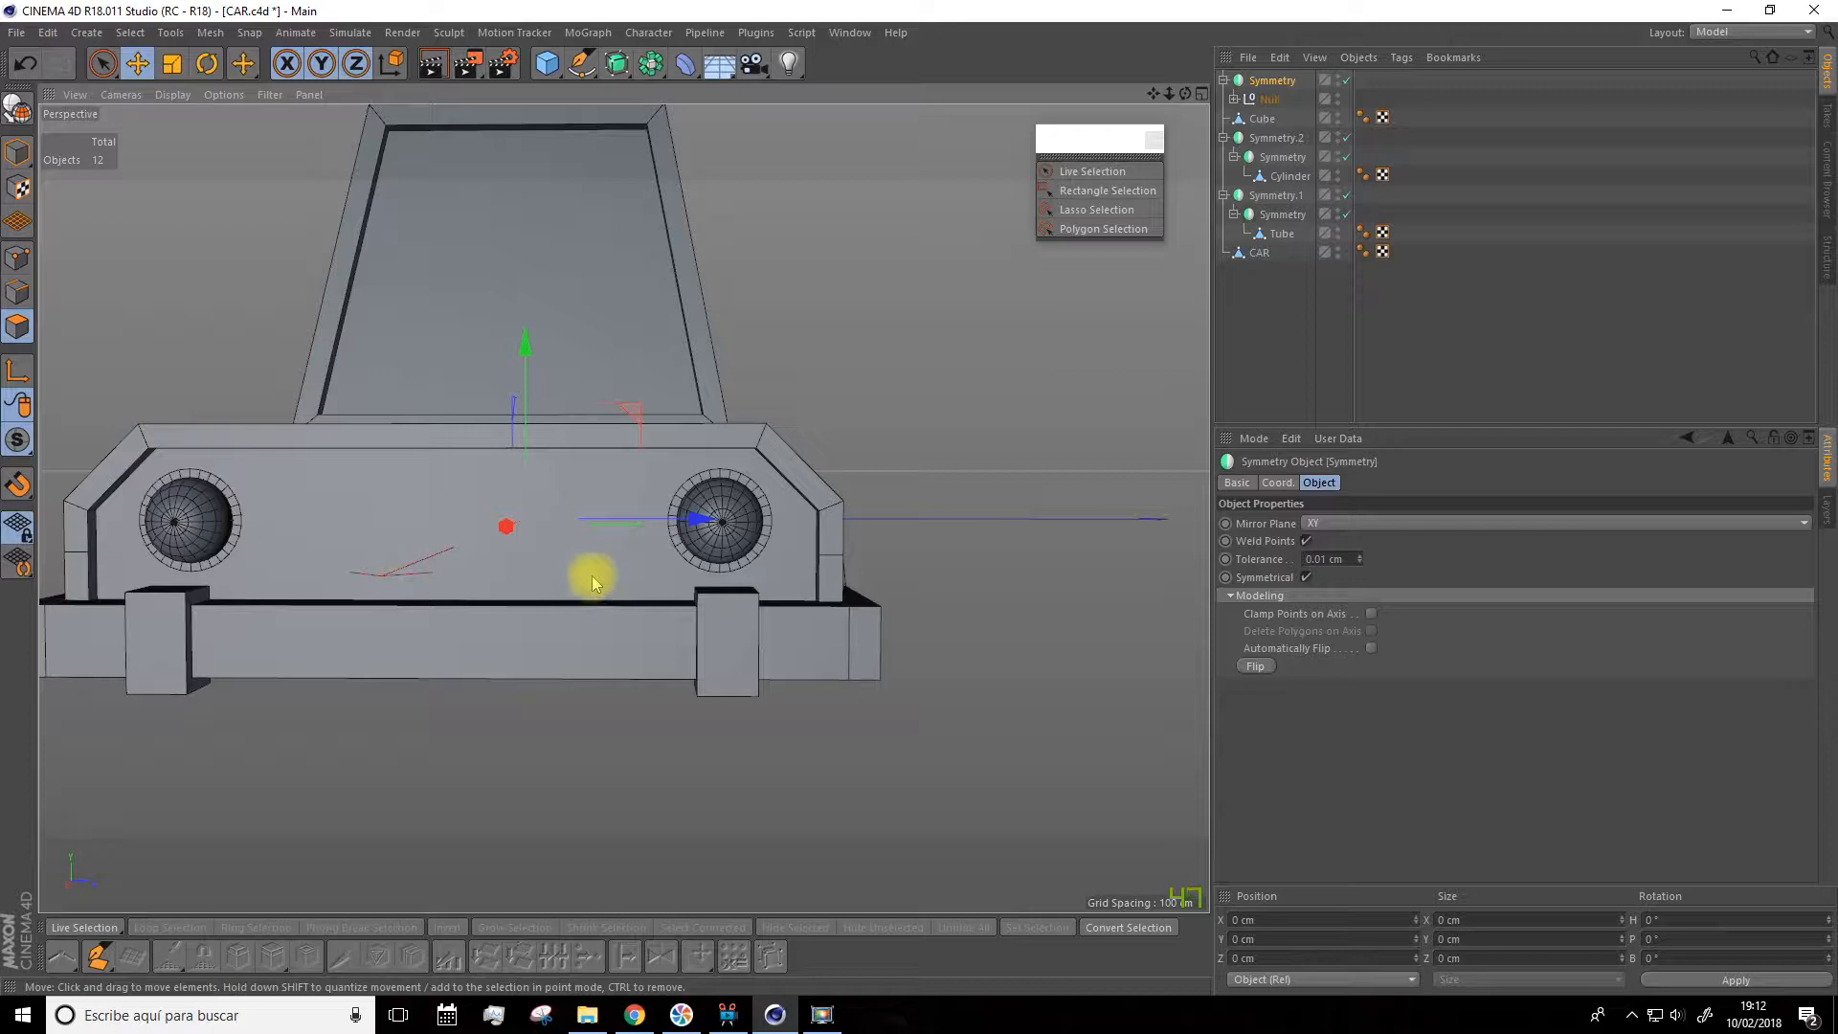
{"action": "scroll", "coordinate": [584, 569], "scroll_direction": "down", "scroll_amount": 2}
{"action": "left_click_drag", "start_coordinate": [738, 676], "coordinate": [607, 635], "text": "alt"}
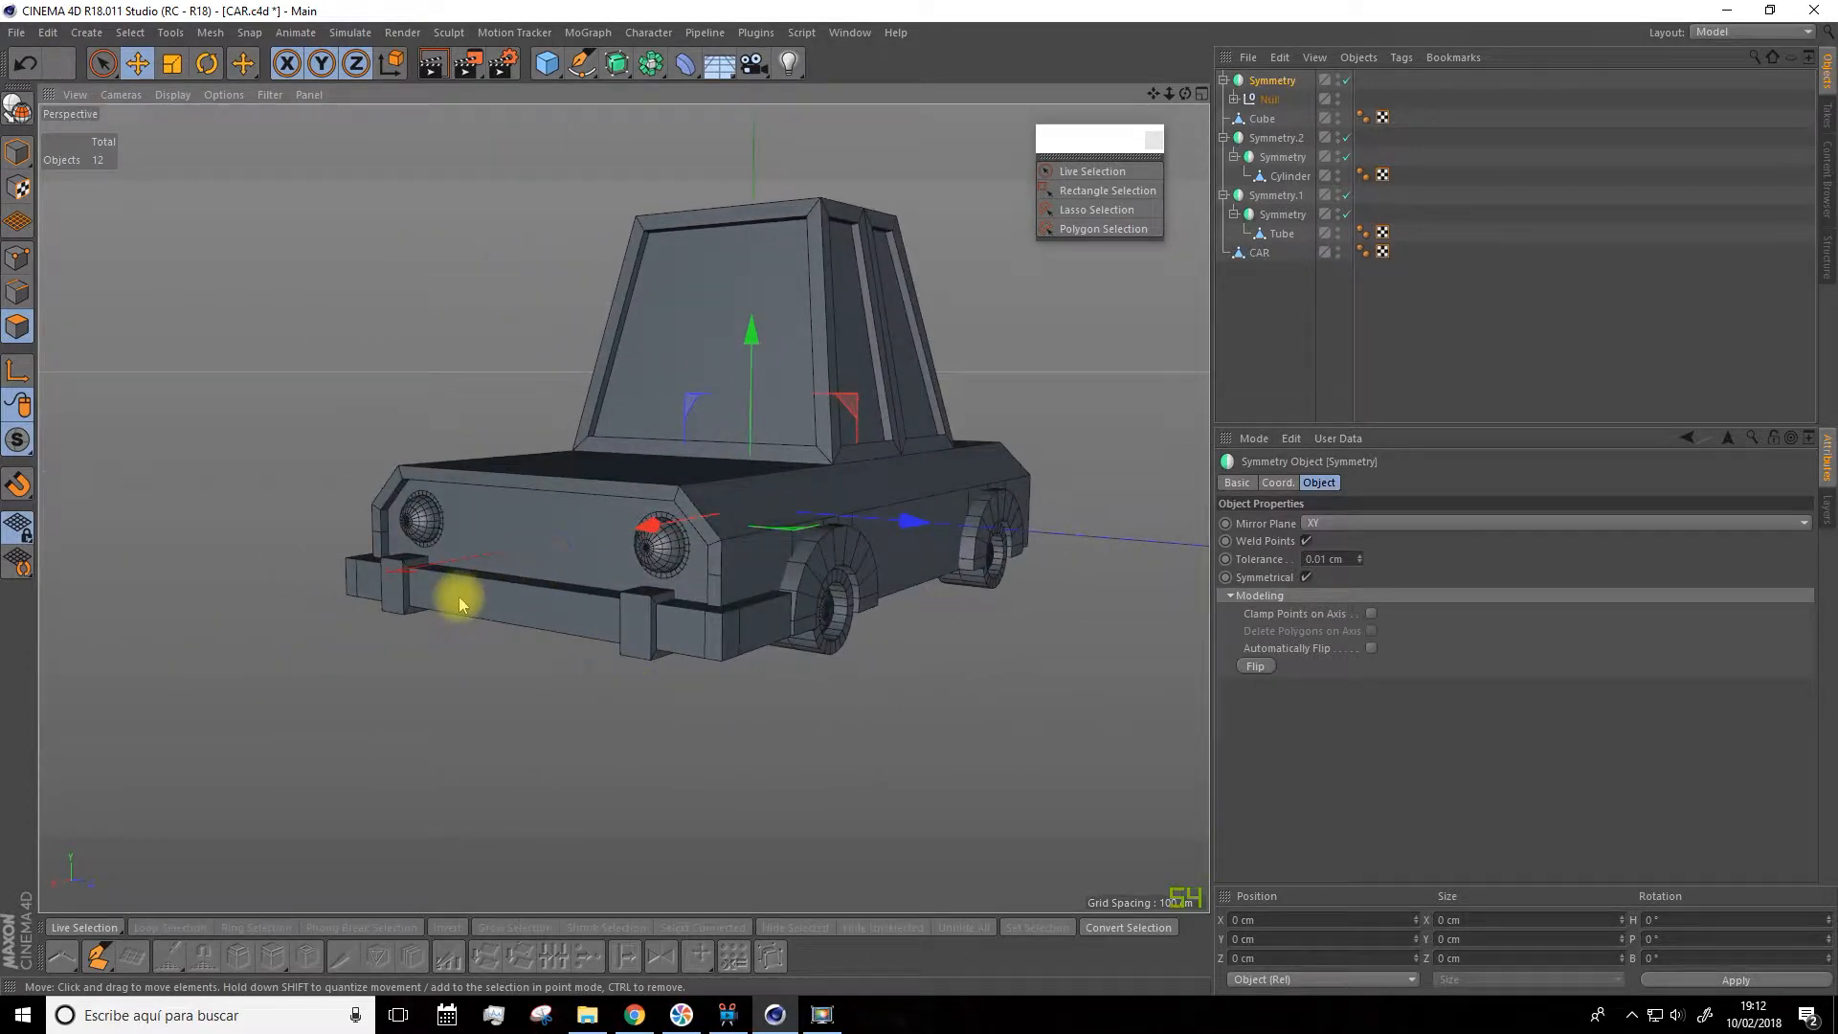
Add a Cube primitive for the licence plate, make it editable and work on it in model mode
{"action": "left_click", "coordinate": [548, 64]}
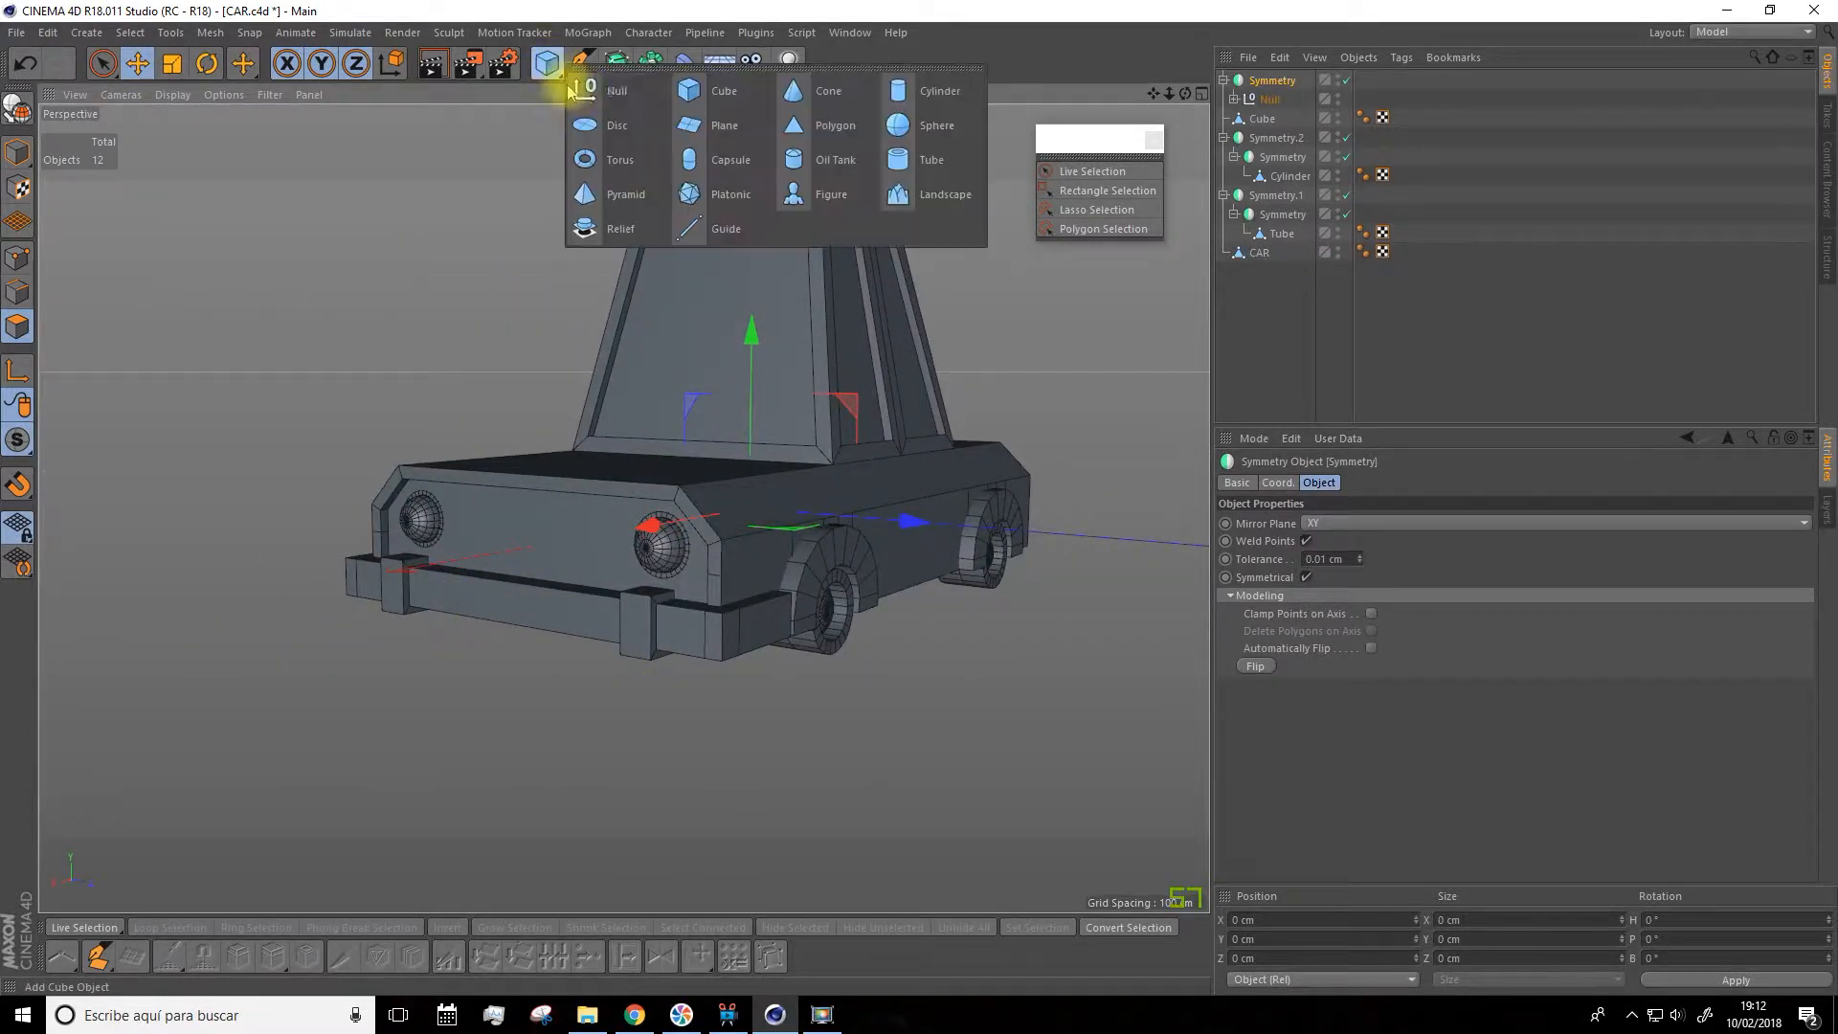
{"action": "left_click", "coordinate": [689, 96]}
{"action": "left_click_drag", "start_coordinate": [743, 440], "coordinate": [645, 484], "text": "alt"}
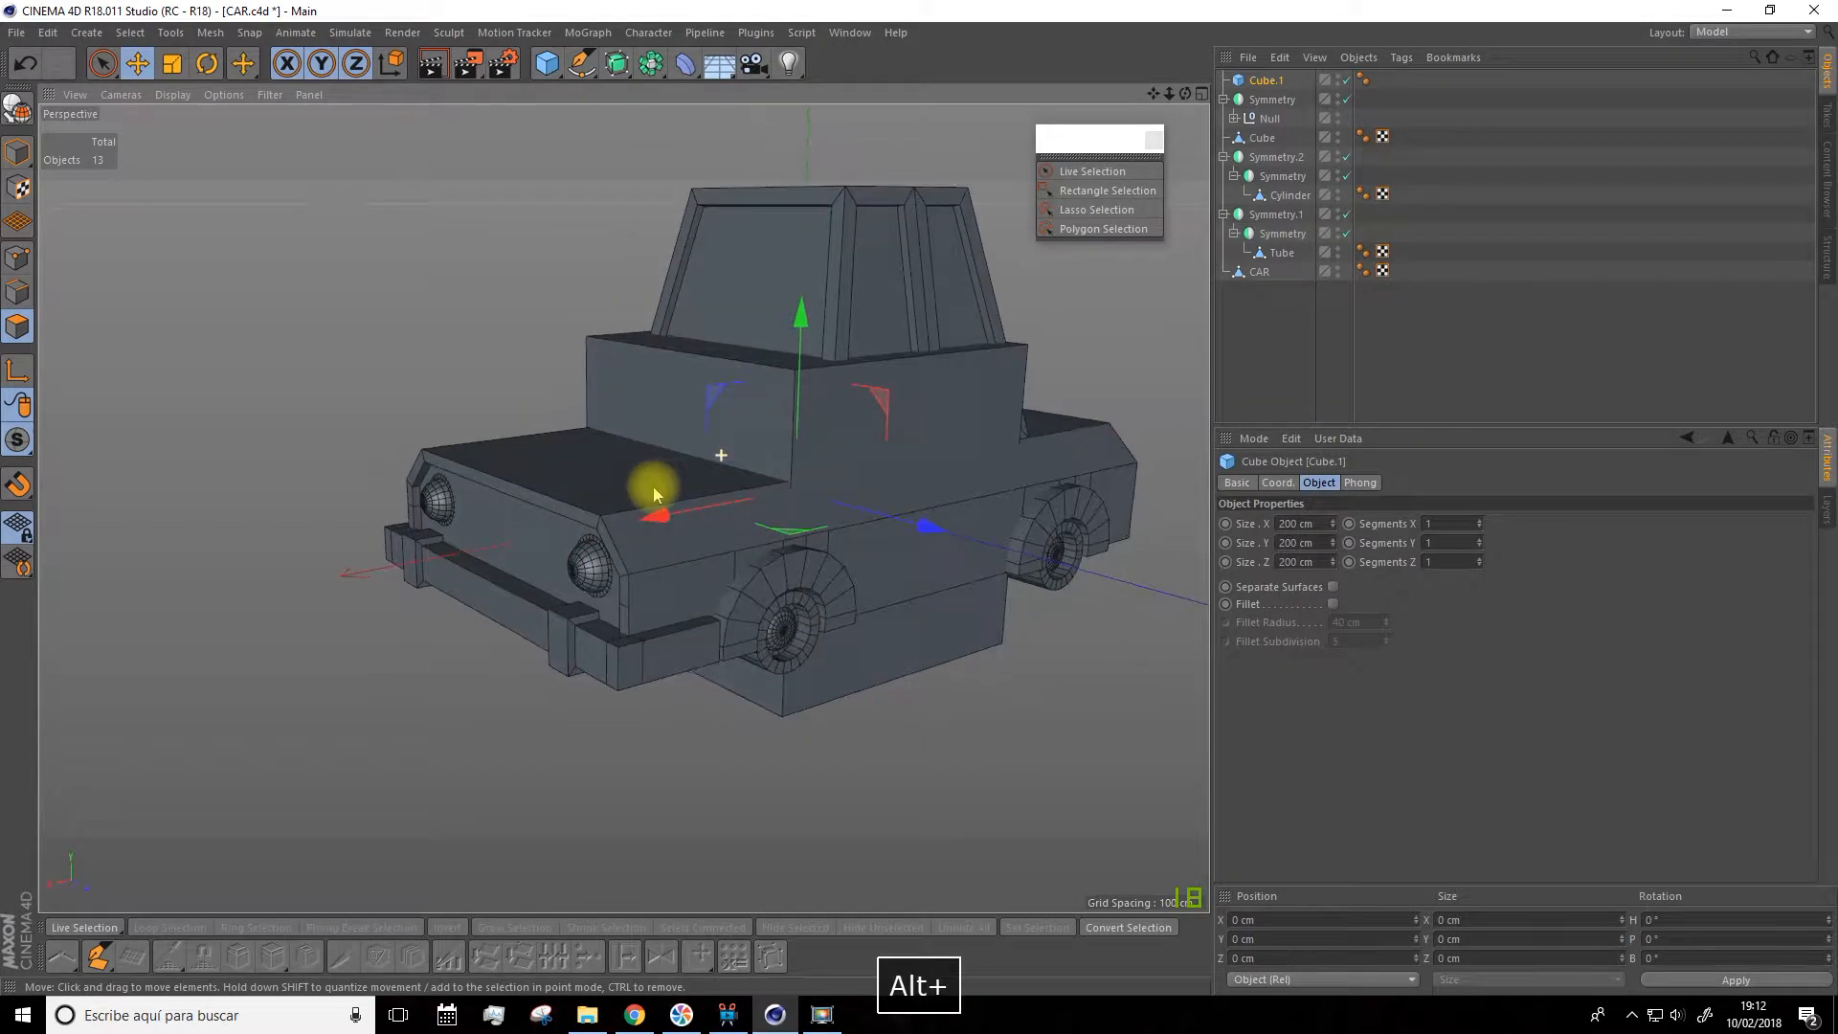
{"action": "left_click", "coordinate": [18, 111]}
{"action": "left_click", "coordinate": [172, 63]}
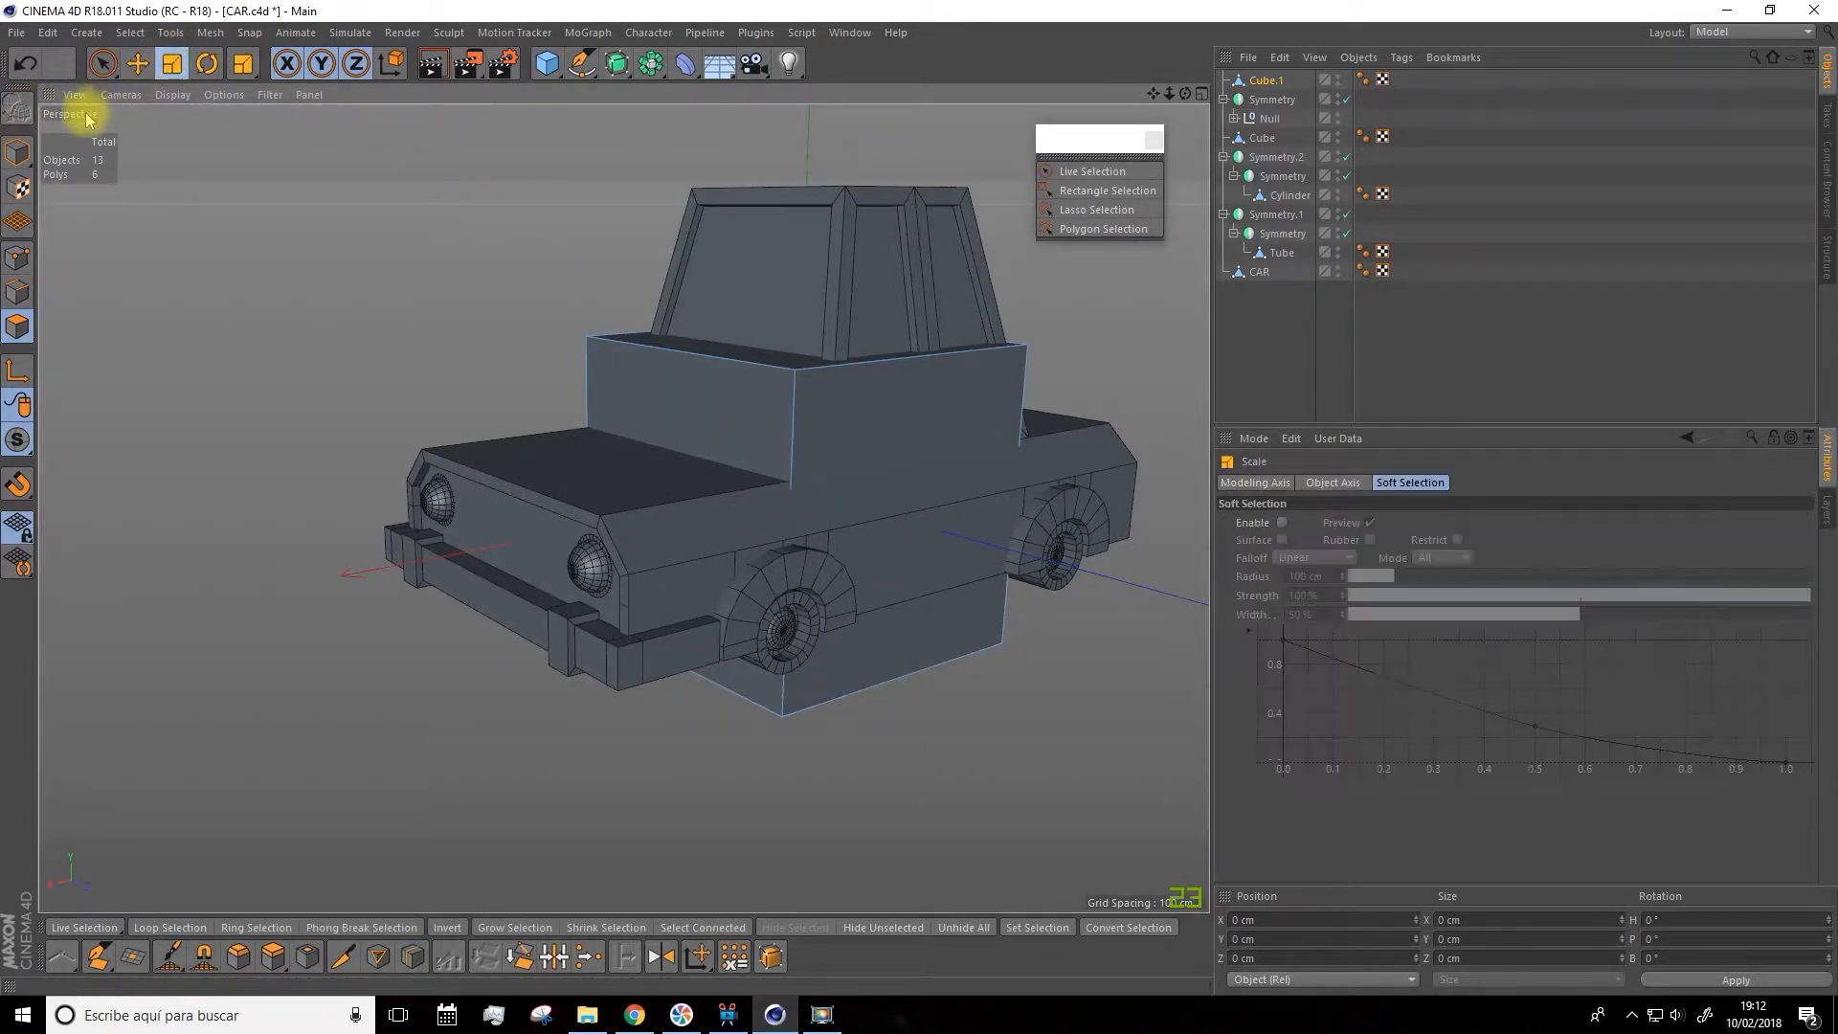
{"action": "left_click", "coordinate": [17, 152]}
Move the cube ahead of the car to about X 279 cm and scale it into a thin plate about 43 cm wide and 10 cm high
{"action": "left_click", "coordinate": [138, 63]}
{"action": "left_click_drag", "start_coordinate": [685, 514], "coordinate": [185, 283]}
{"action": "left_click", "coordinate": [172, 63]}
{"action": "left_click_drag", "start_coordinate": [403, 383], "coordinate": [412, 536]}
{"action": "left_click_drag", "start_coordinate": [234, 594], "coordinate": [409, 611]}
{"action": "left_click_drag", "start_coordinate": [336, 398], "coordinate": [43, 536]}
Enlarge the plate uniformly to about 66 cm wide, 16 cm high and 3.6 cm thick
{"action": "left_click_drag", "start_coordinate": [382, 644], "coordinate": [485, 829], "text": "alt"}
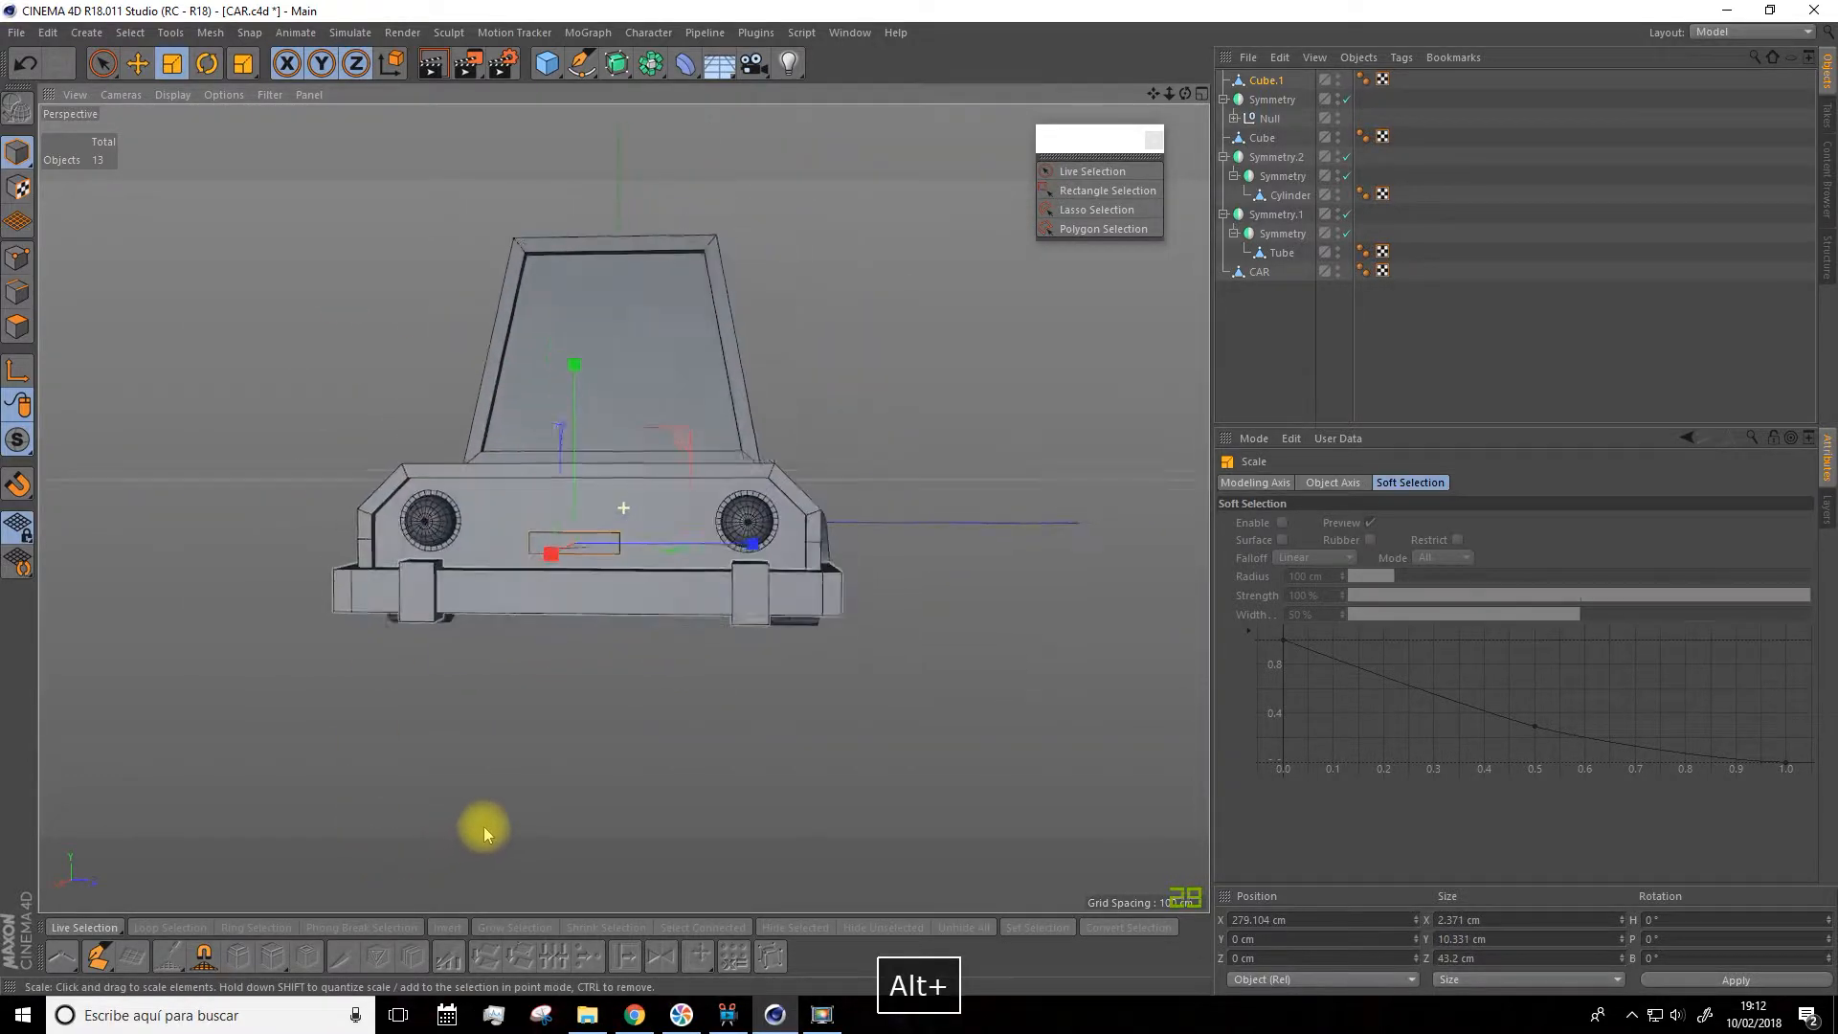
{"action": "left_click_drag", "start_coordinate": [591, 747], "coordinate": [754, 669]}
{"action": "left_click_drag", "start_coordinate": [954, 595], "coordinate": [955, 595]}
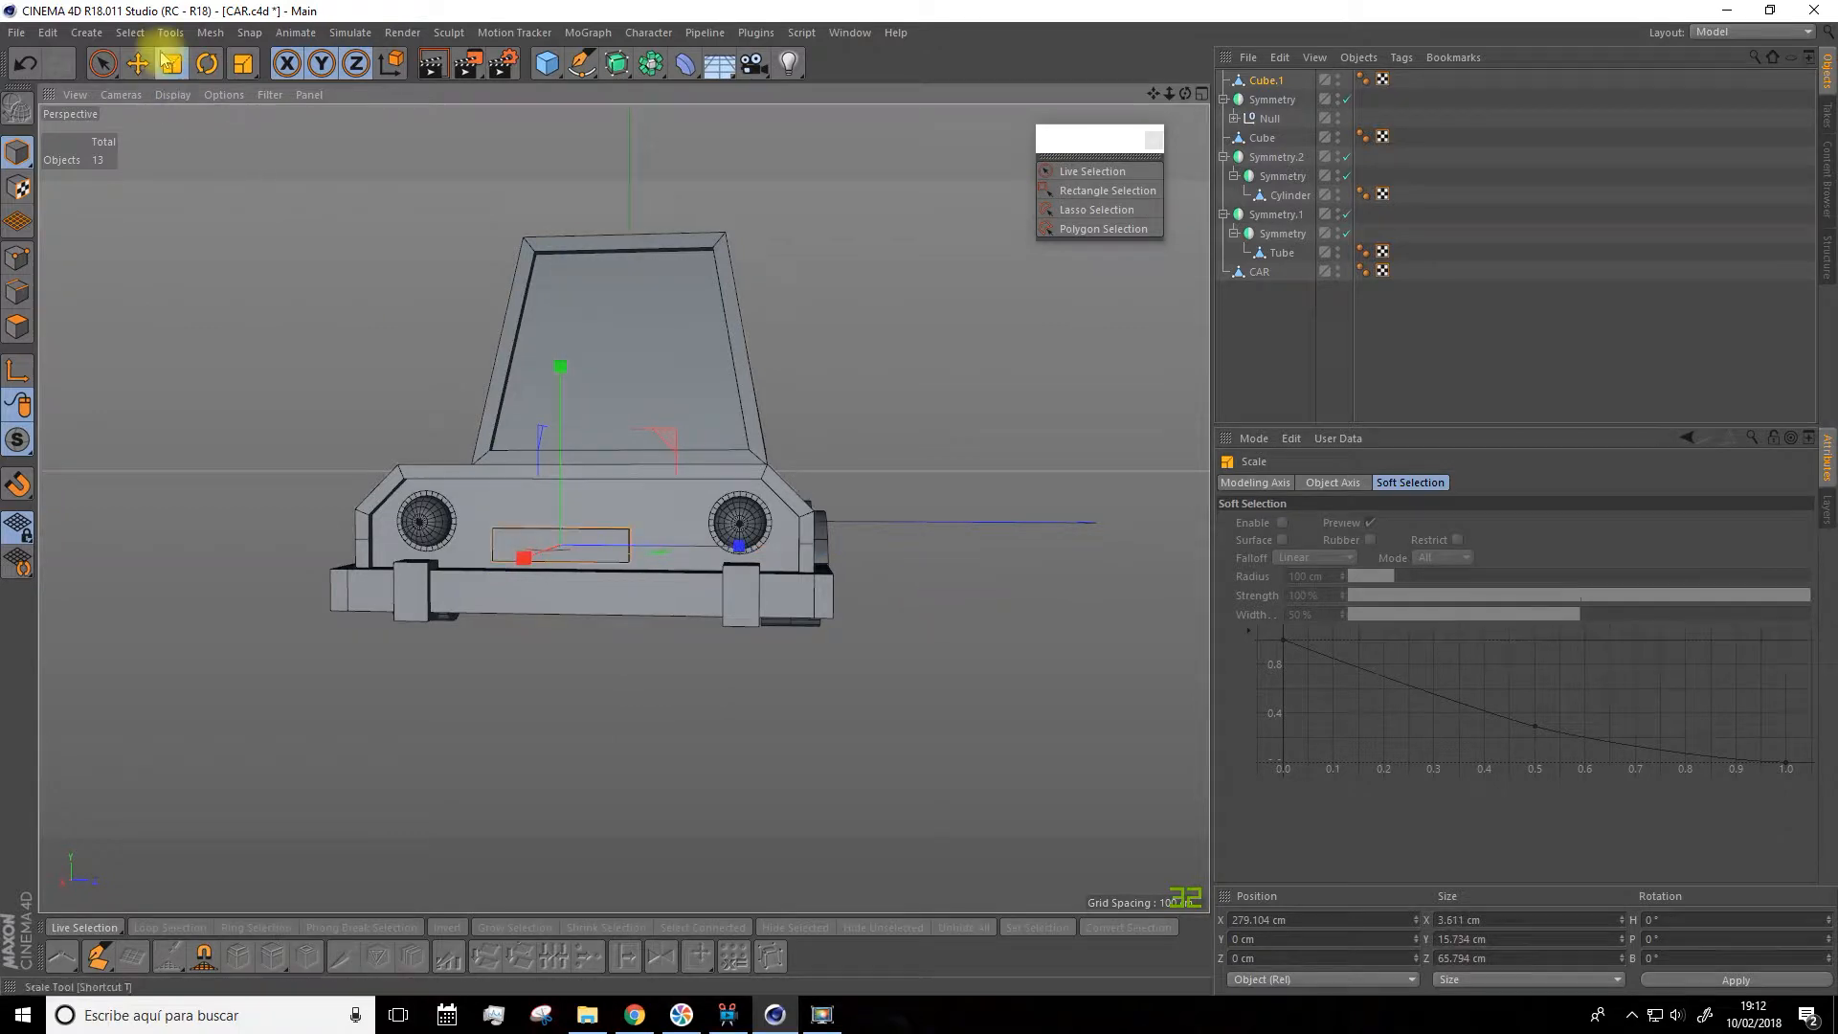
Lower the plate about 30 cm to bumper height and move it back about 45 cm against the bumper
{"action": "left_click", "coordinate": [142, 62]}
{"action": "left_click_drag", "start_coordinate": [163, 187], "coordinate": [335, 308], "text": "alt"}
{"action": "left_click_drag", "start_coordinate": [402, 383], "coordinate": [418, 434]}
{"action": "mouse_move", "coordinate": [290, 607]}
{"action": "left_mouse_down"}
{"action": "mouse_move", "coordinate": [199, 594]}
{"action": "mouse_move", "coordinate": [284, 608]}
{"action": "left_mouse_up"}
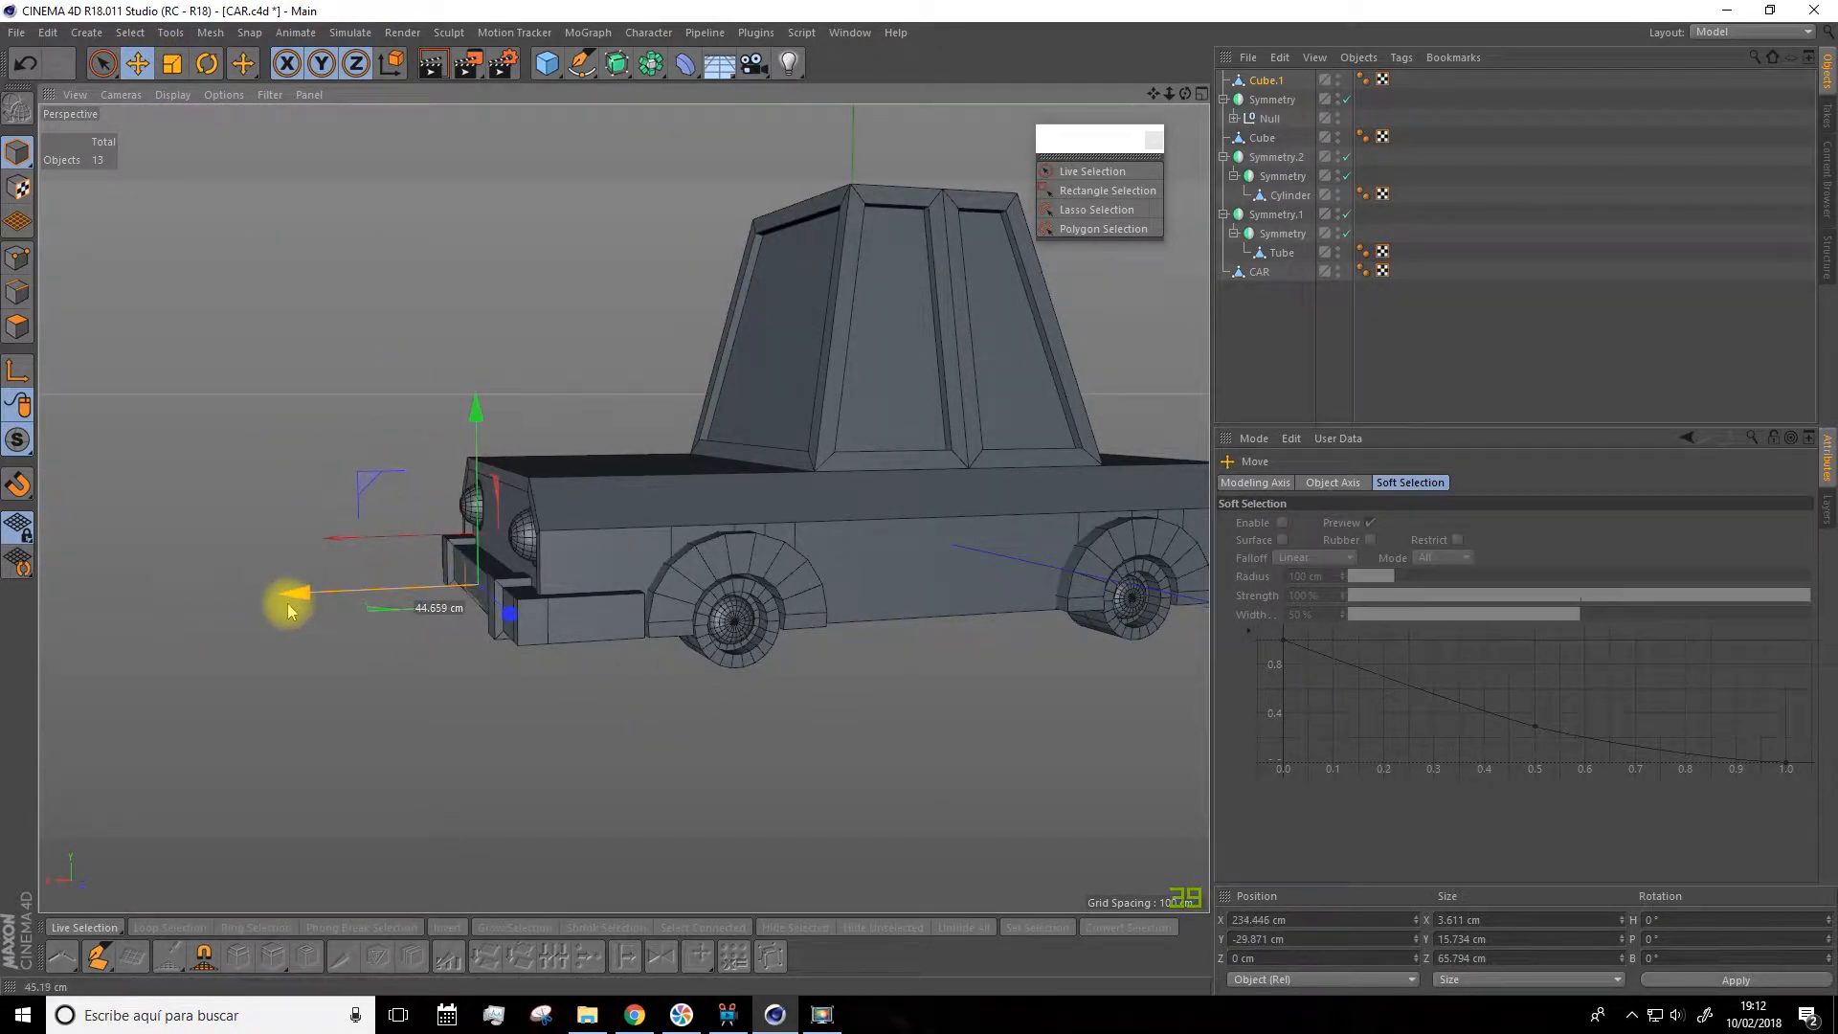
Fine-tune the plate on the bumper's front face to about X 237.3 cm and Y -27.7 cm
{"action": "scroll", "coordinate": [301, 636], "scroll_direction": "up", "scroll_amount": 4}
{"action": "left_click_drag", "start_coordinate": [545, 648], "coordinate": [597, 651], "text": "alt"}
{"action": "left_click_drag", "start_coordinate": [592, 387], "coordinate": [594, 380]}
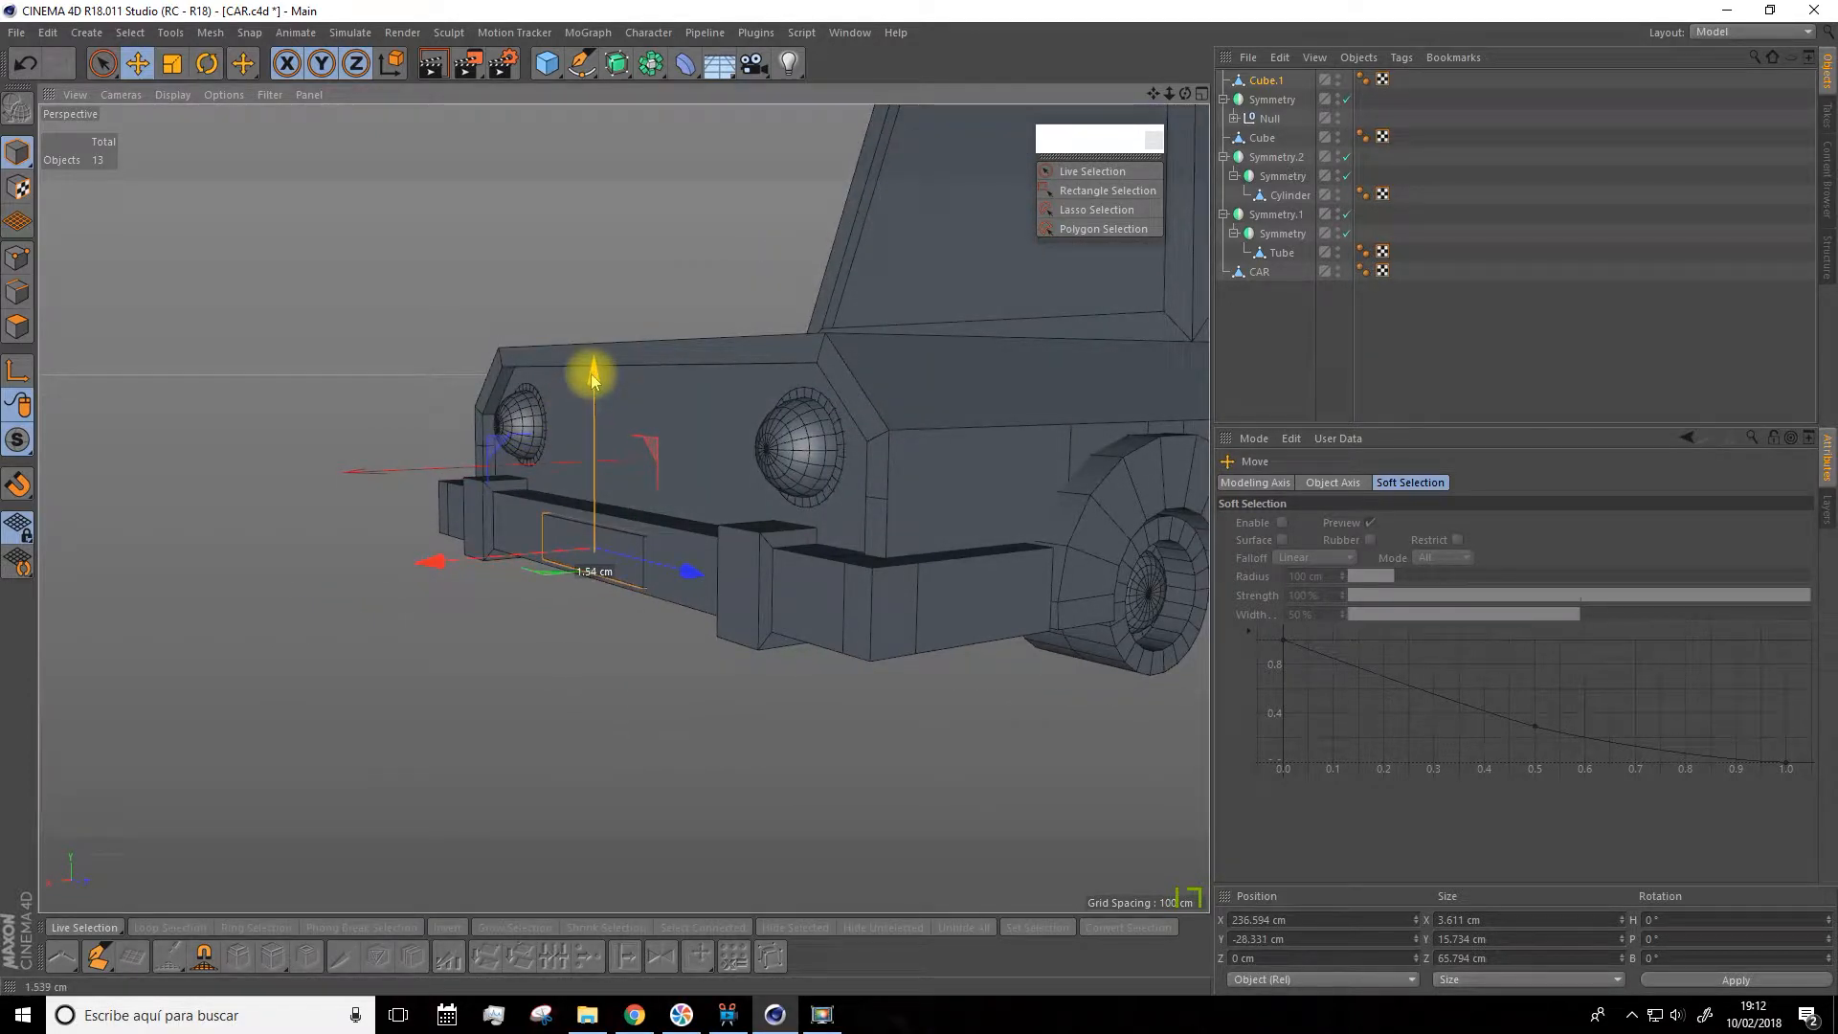
{"action": "scroll", "coordinate": [656, 521], "scroll_direction": "up", "scroll_amount": 5}
{"action": "left_click_drag", "start_coordinate": [384, 591], "coordinate": [664, 600]}
Duplicate the front bumper and raise the copy straight up to about Y 61 cm
{"action": "scroll", "coordinate": [713, 574], "scroll_direction": "down", "scroll_amount": 8}
{"action": "left_click_drag", "start_coordinate": [1024, 586], "coordinate": [930, 588], "text": "alt"}
{"action": "left_click_drag", "start_coordinate": [1154, 94], "coordinate": [964, 118]}
{"action": "left_click_drag", "start_coordinate": [1130, 337], "coordinate": [1091, 382], "text": "alt"}
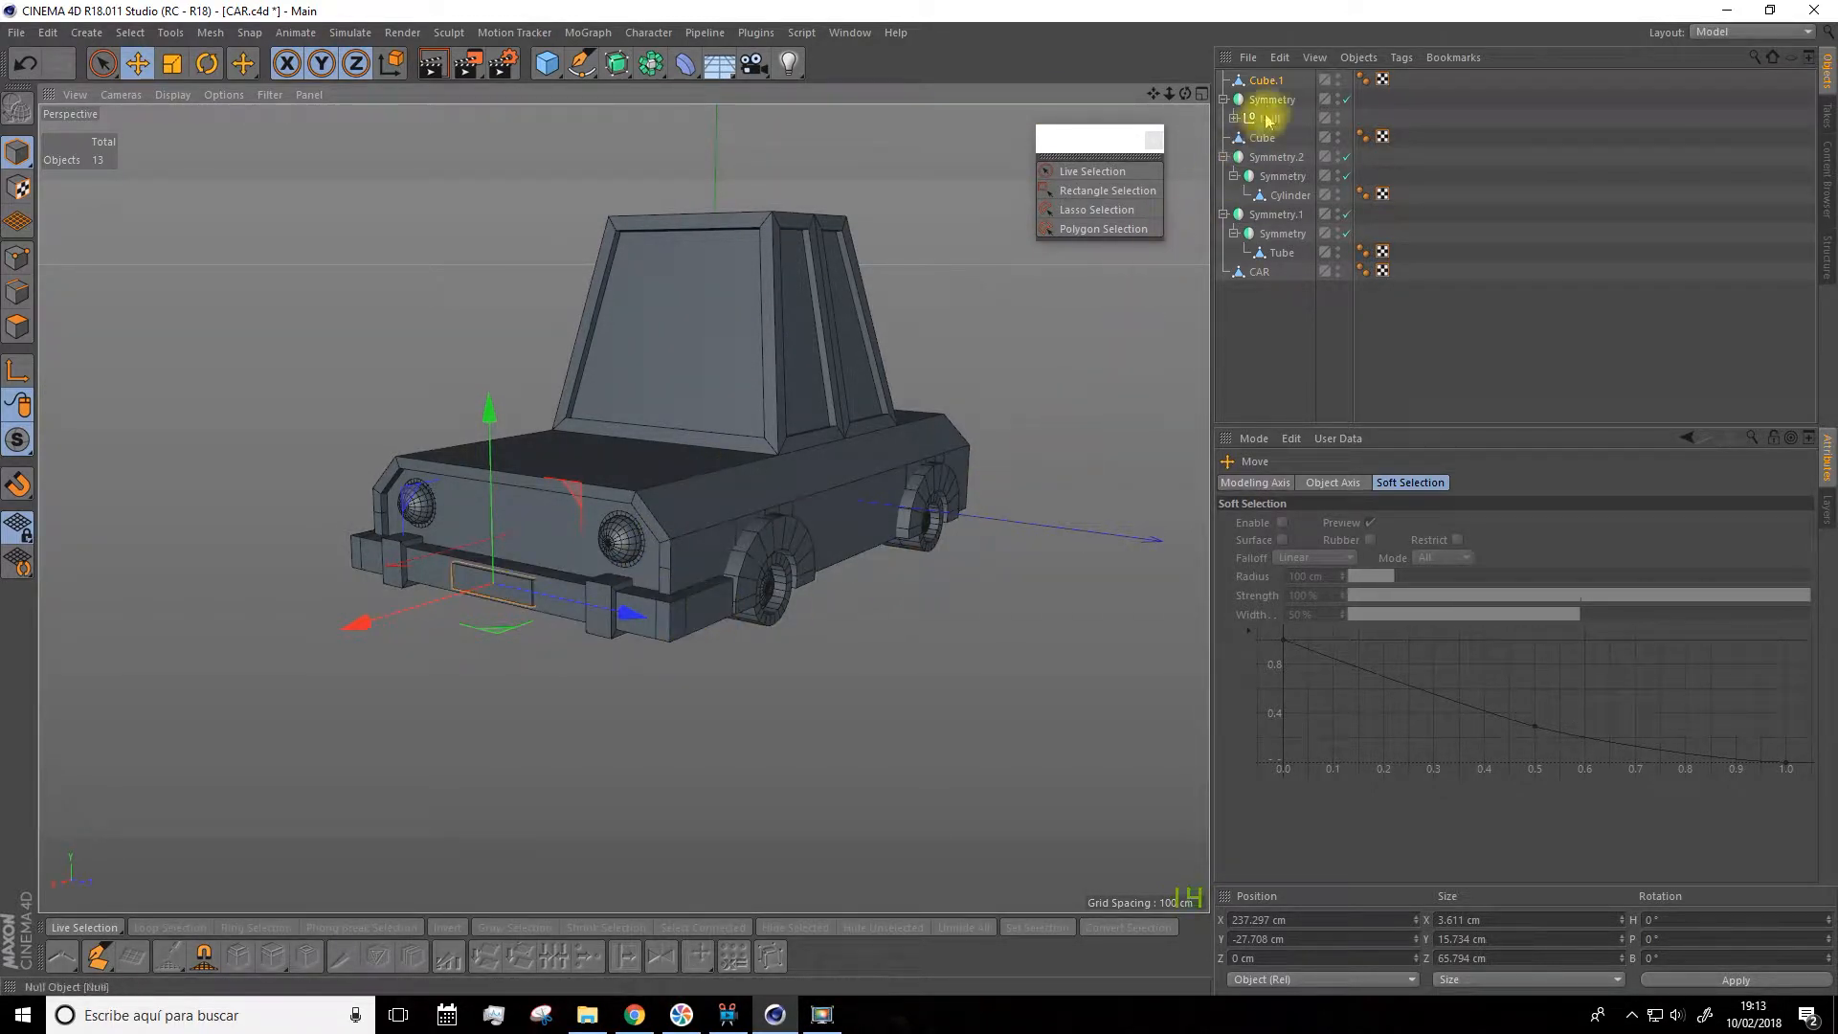
{"action": "left_click", "coordinate": [679, 613]}
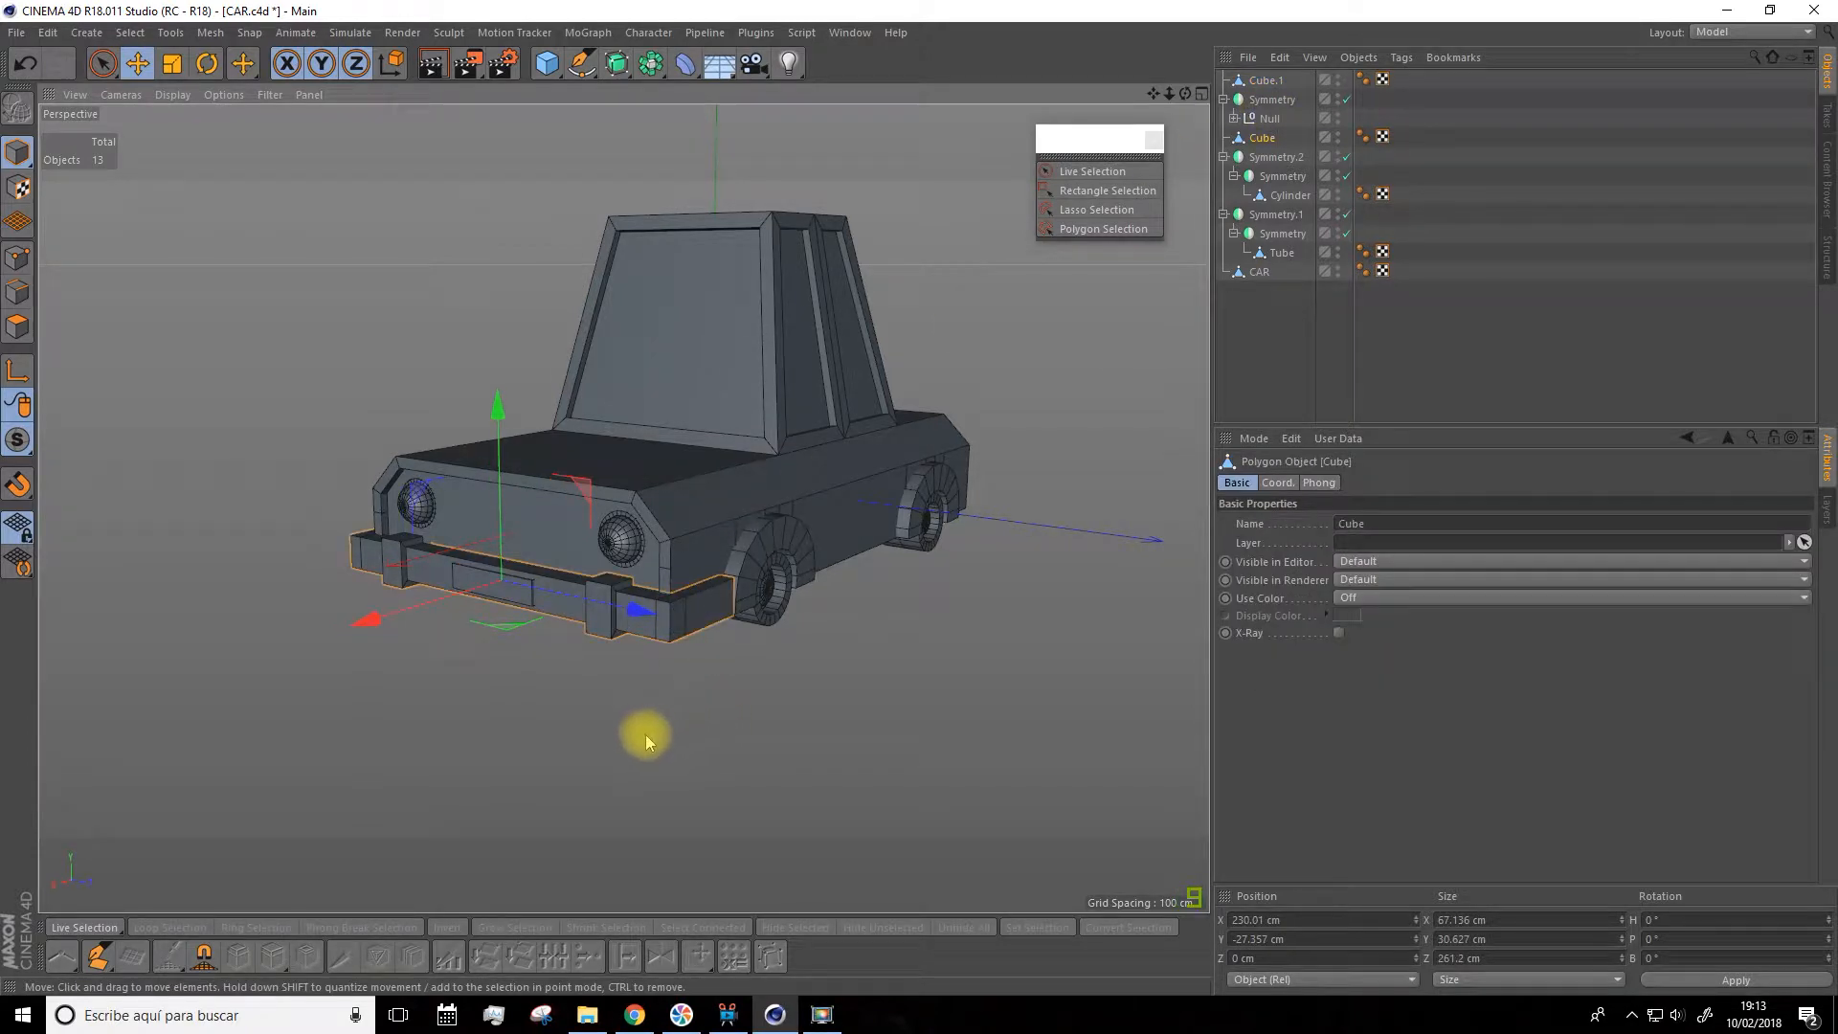
{"action": "left_click_drag", "start_coordinate": [588, 687], "coordinate": [579, 712], "text": "alt"}
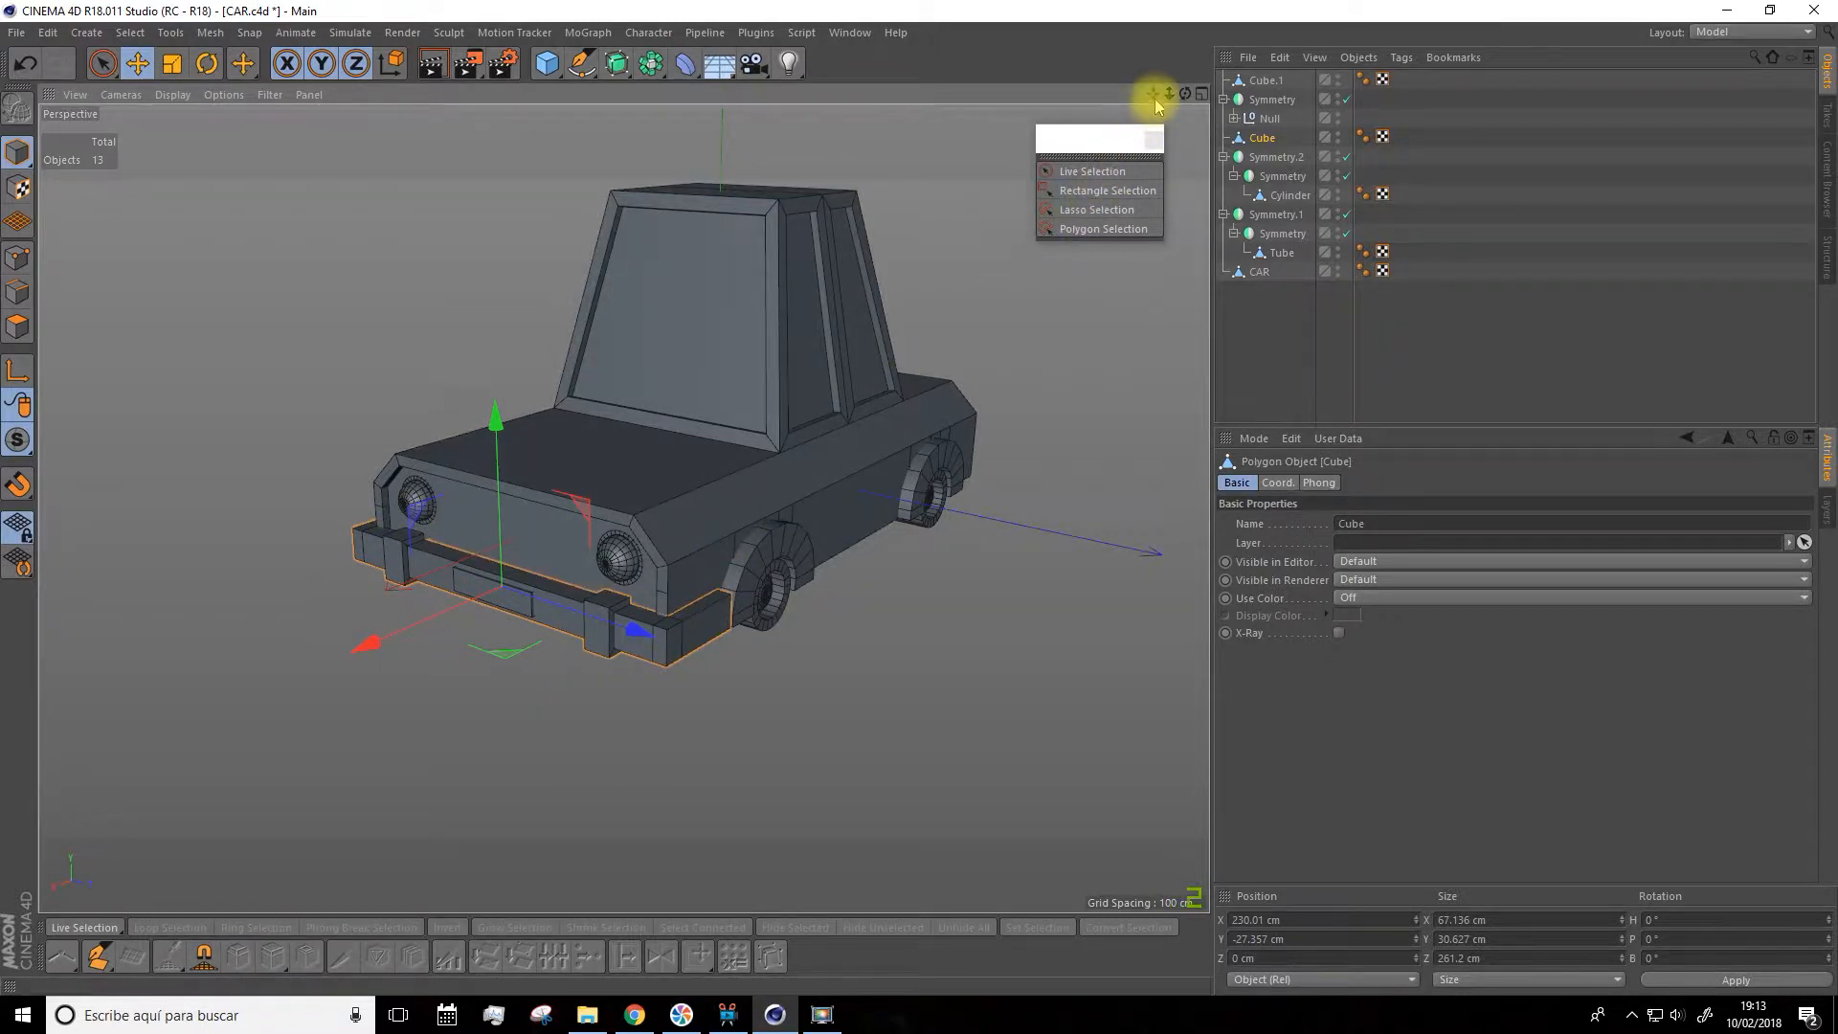
{"action": "left_click_drag", "start_coordinate": [1153, 95], "coordinate": [1085, 162]}
{"action": "left_click_drag", "start_coordinate": [1038, 412], "coordinate": [664, 520], "text": "alt"}
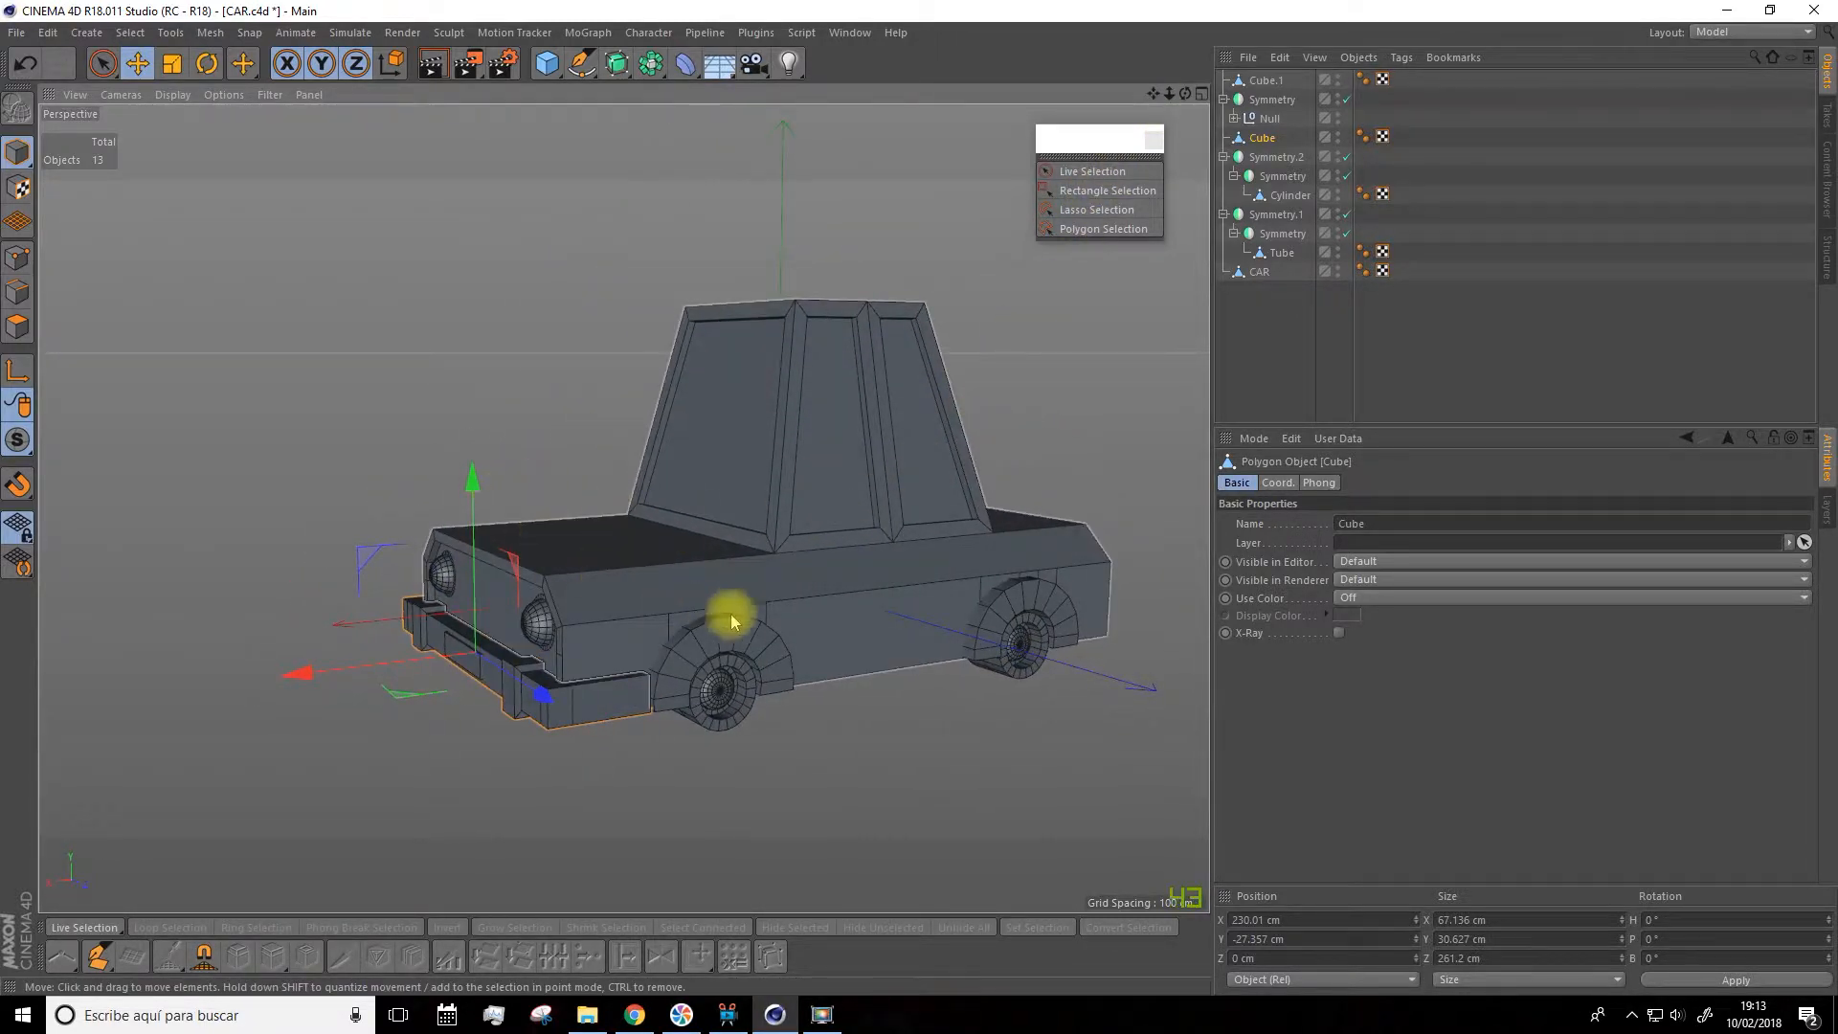
{"action": "left_click_drag", "start_coordinate": [591, 644], "coordinate": [703, 673], "text": "alt"}
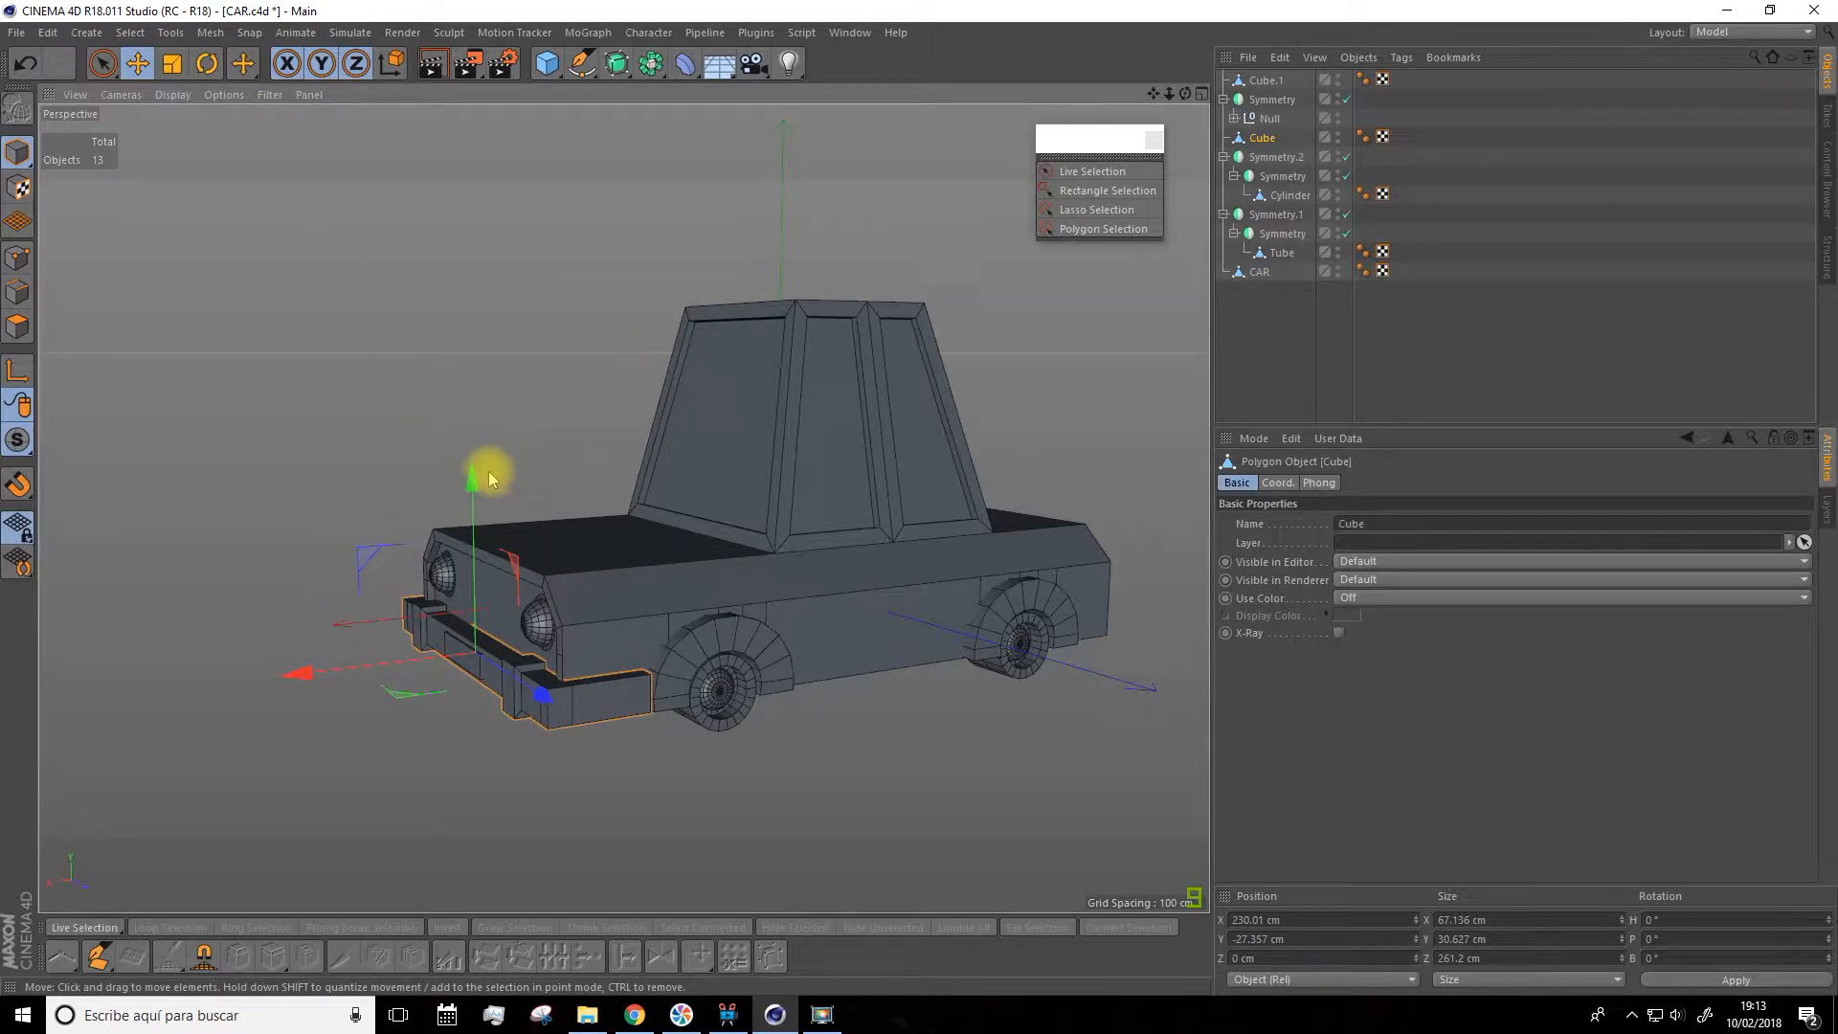
{"action": "left_click_drag", "start_coordinate": [469, 476], "coordinate": [476, 331], "text": "ctrl"}
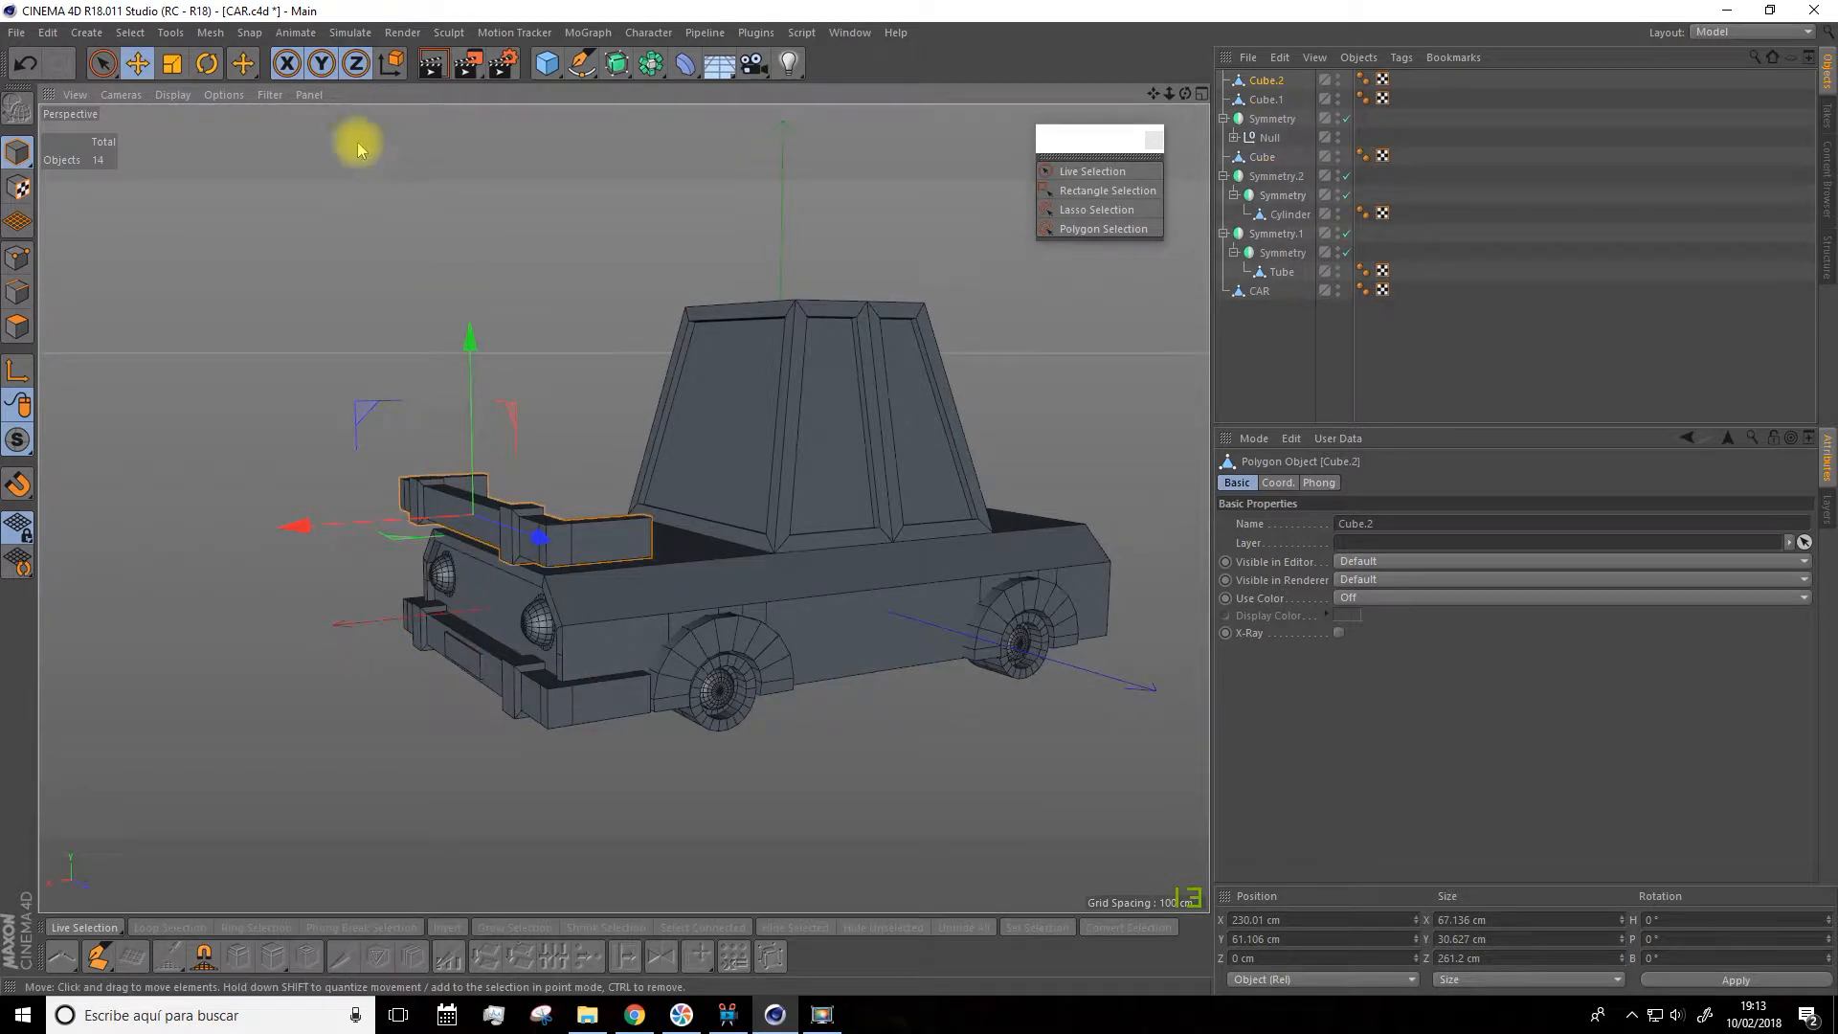
Rotate the bumper copy 180° and move it to the car's rear at bumper height
{"action": "left_click", "coordinate": [205, 64]}
{"action": "left_click_drag", "start_coordinate": [386, 459], "coordinate": [623, 628]}
{"action": "left_click", "coordinate": [137, 63]}
{"action": "left_click_drag", "start_coordinate": [574, 501], "coordinate": [1101, 481]}
{"action": "left_click_drag", "start_coordinate": [1169, 90], "coordinate": [971, 406], "text": "alt"}
{"action": "left_click_drag", "start_coordinate": [795, 589], "coordinate": [787, 710]}
Fine-tune the rear bumper's position to about X -233 cm and Y -27.1 cm
{"action": "scroll", "coordinate": [767, 625], "scroll_direction": "up", "scroll_amount": 5}
{"action": "left_click_drag", "start_coordinate": [767, 624], "coordinate": [796, 628], "text": "alt"}
{"action": "left_click_drag", "start_coordinate": [1013, 434], "coordinate": [975, 439]}
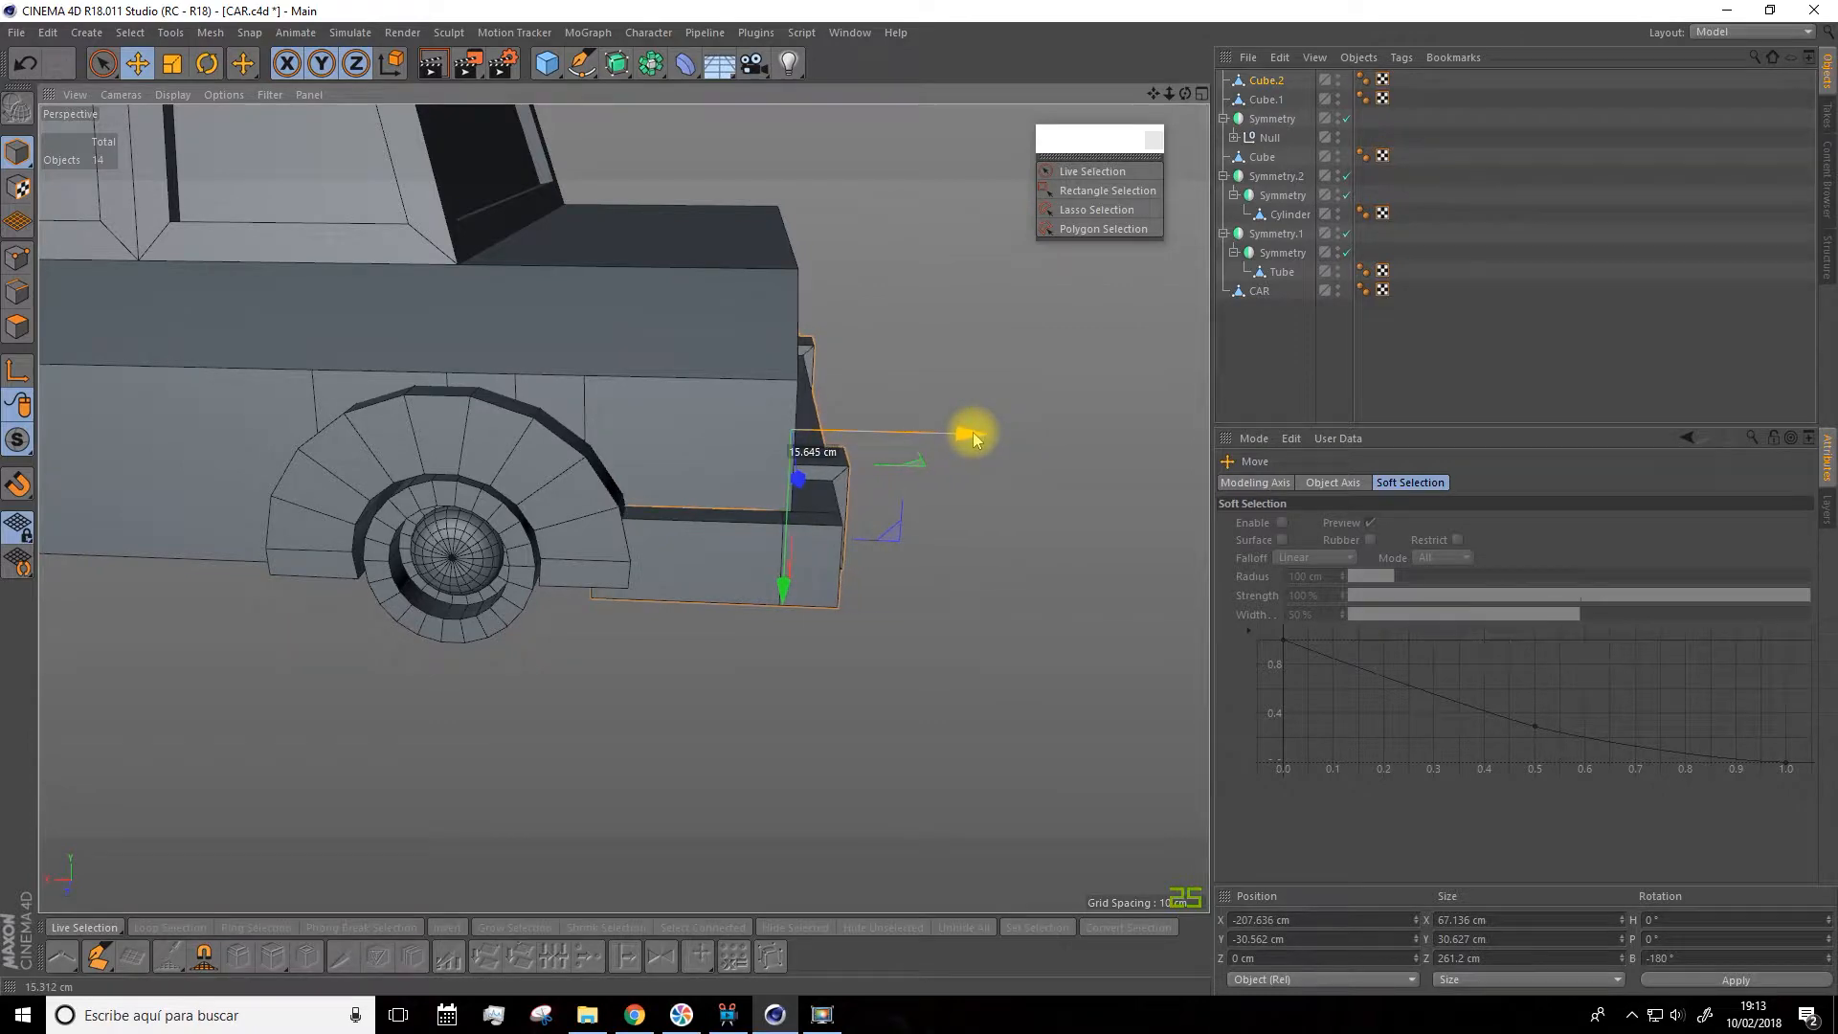
{"action": "left_click_drag", "start_coordinate": [926, 532], "coordinate": [755, 543], "text": "alt"}
{"action": "left_click_drag", "start_coordinate": [921, 382], "coordinate": [1005, 382]}
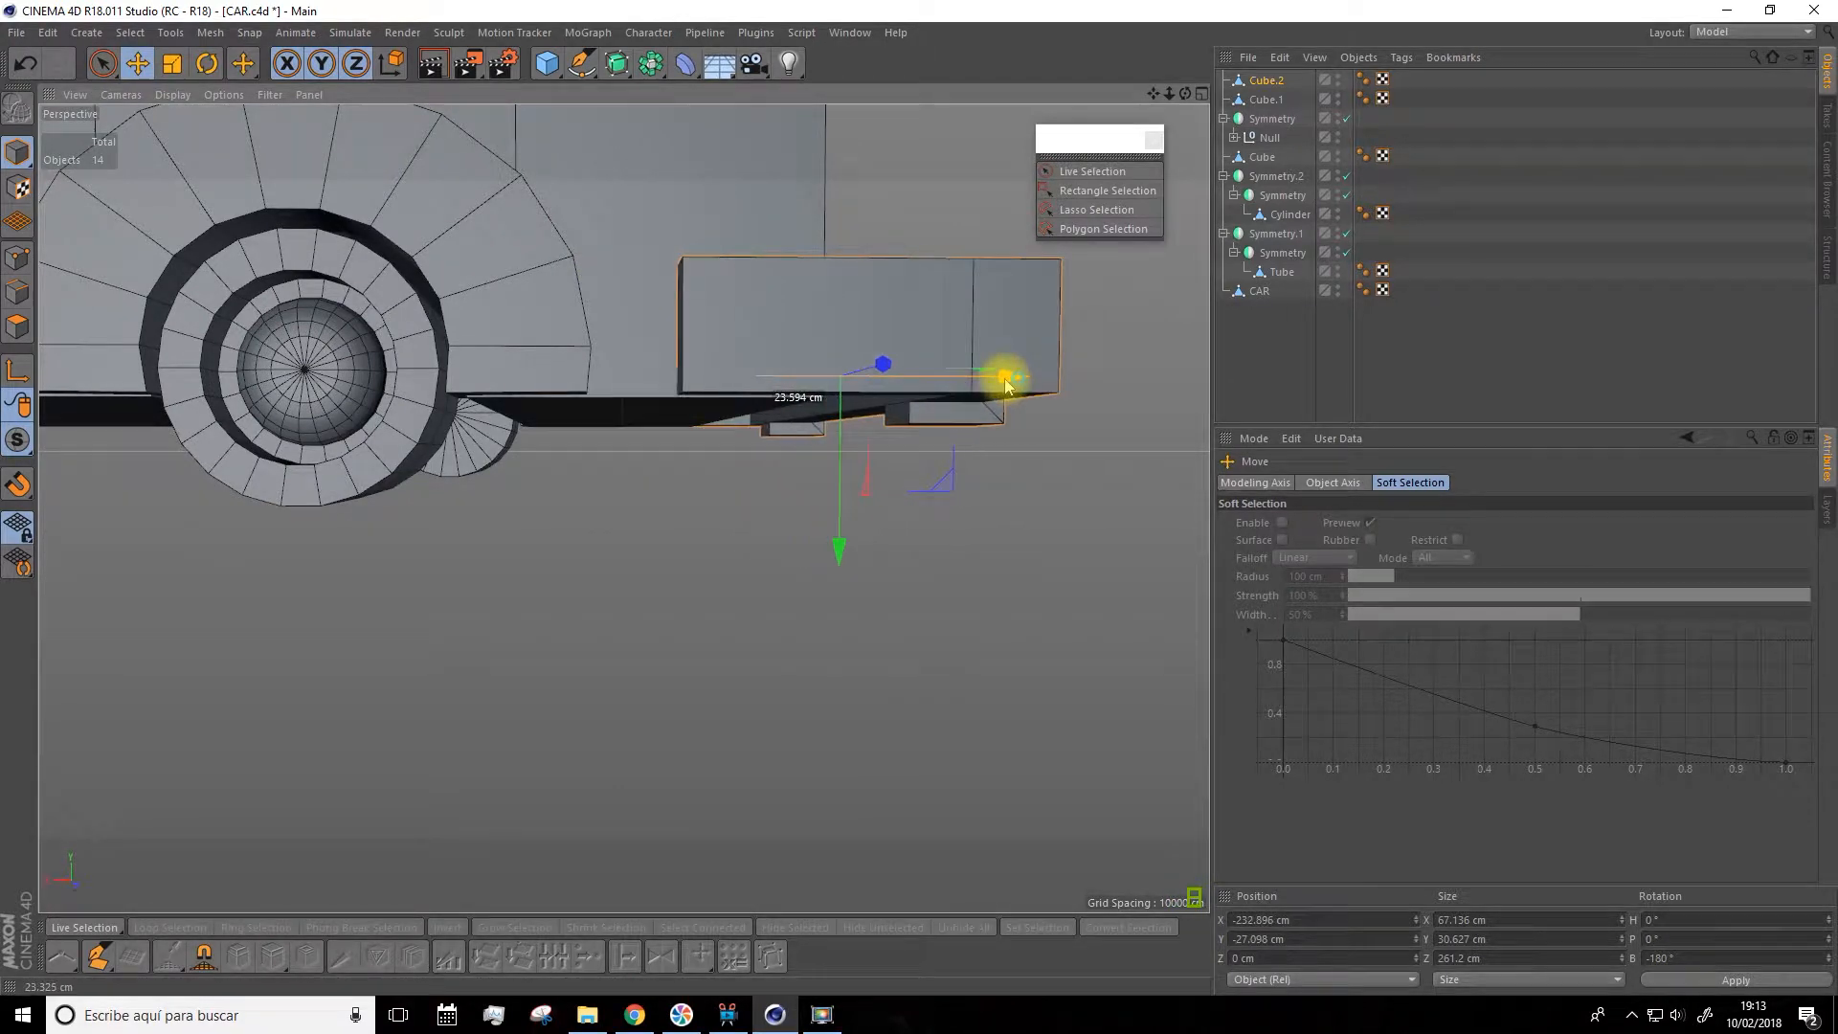
Shorten both side arms of the rear bumper by moving their end faces about 14 cm toward the car's rear
{"action": "left_click", "coordinate": [18, 326]}
{"action": "left_click_drag", "start_coordinate": [260, 381], "coordinate": [485, 402], "text": "alt"}
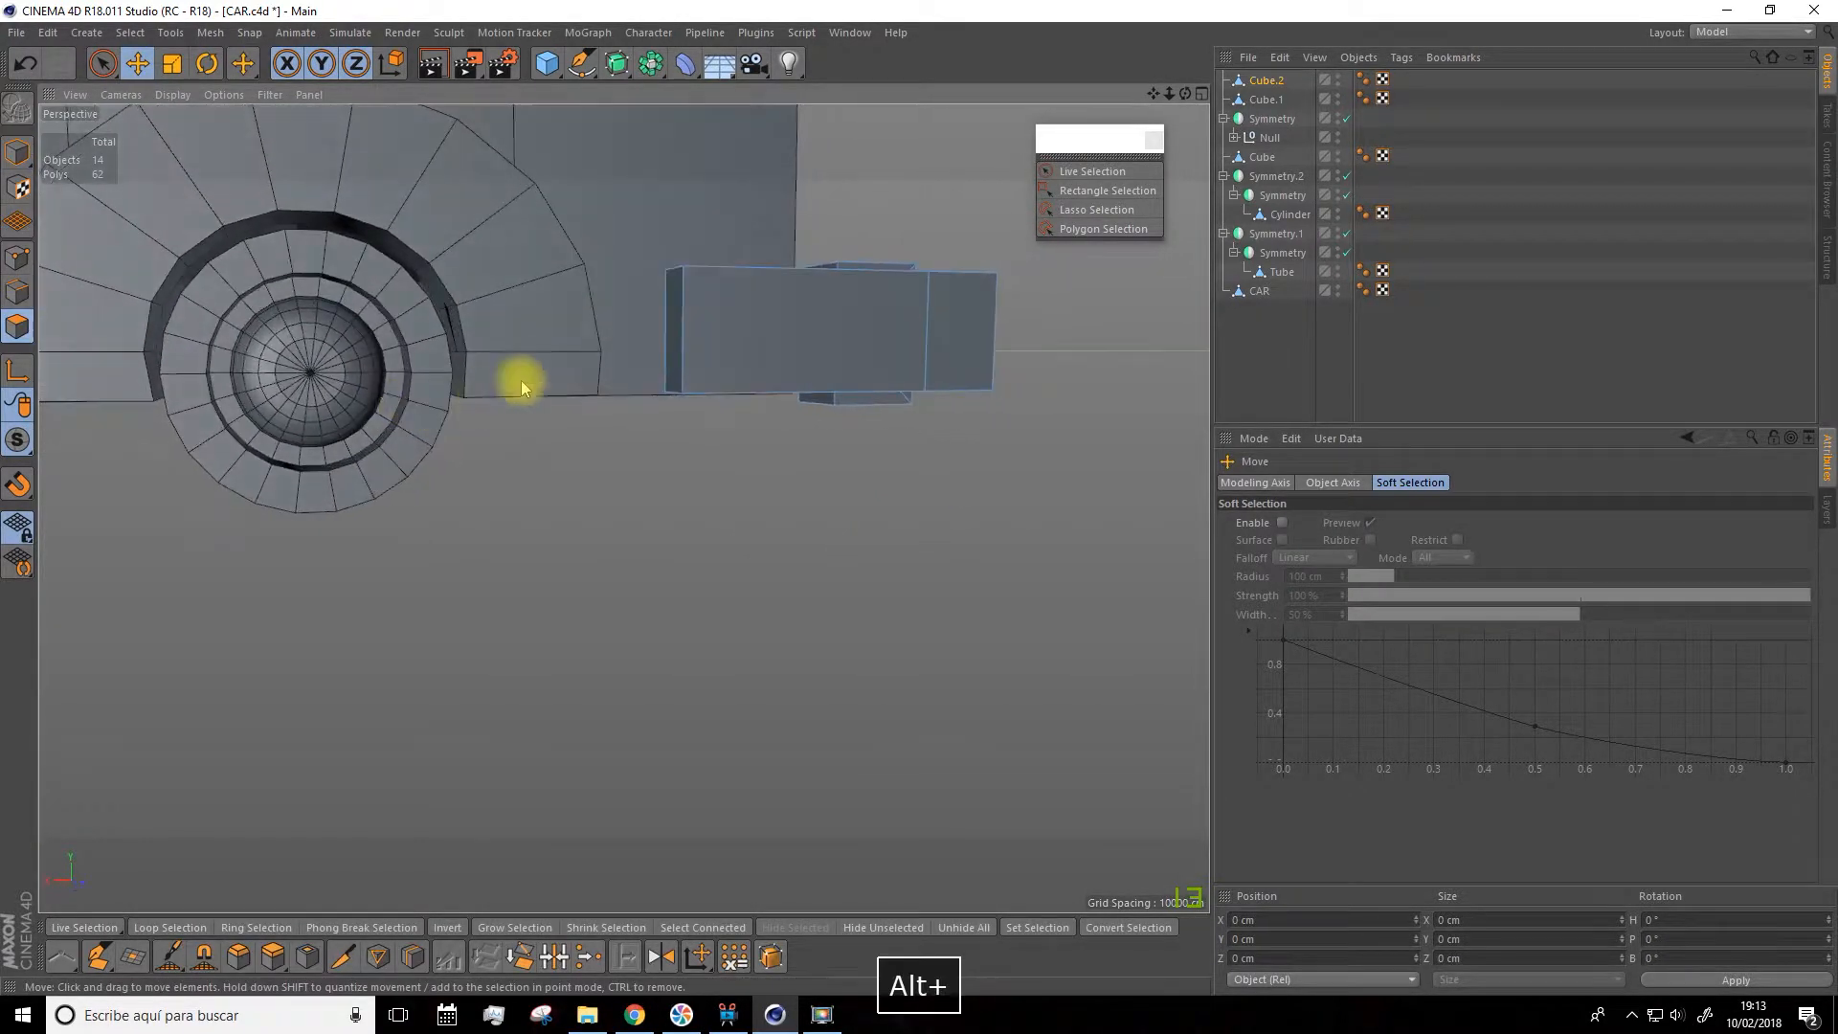
{"action": "left_click", "coordinate": [673, 353]}
{"action": "left_click_drag", "start_coordinate": [589, 565], "coordinate": [526, 431], "text": "alt"}
{"action": "left_click", "coordinate": [412, 478]}
{"action": "left_click", "coordinate": [705, 461], "text": "shift"}
{"action": "left_click_drag", "start_coordinate": [686, 331], "coordinate": [453, 314], "text": "alt"}
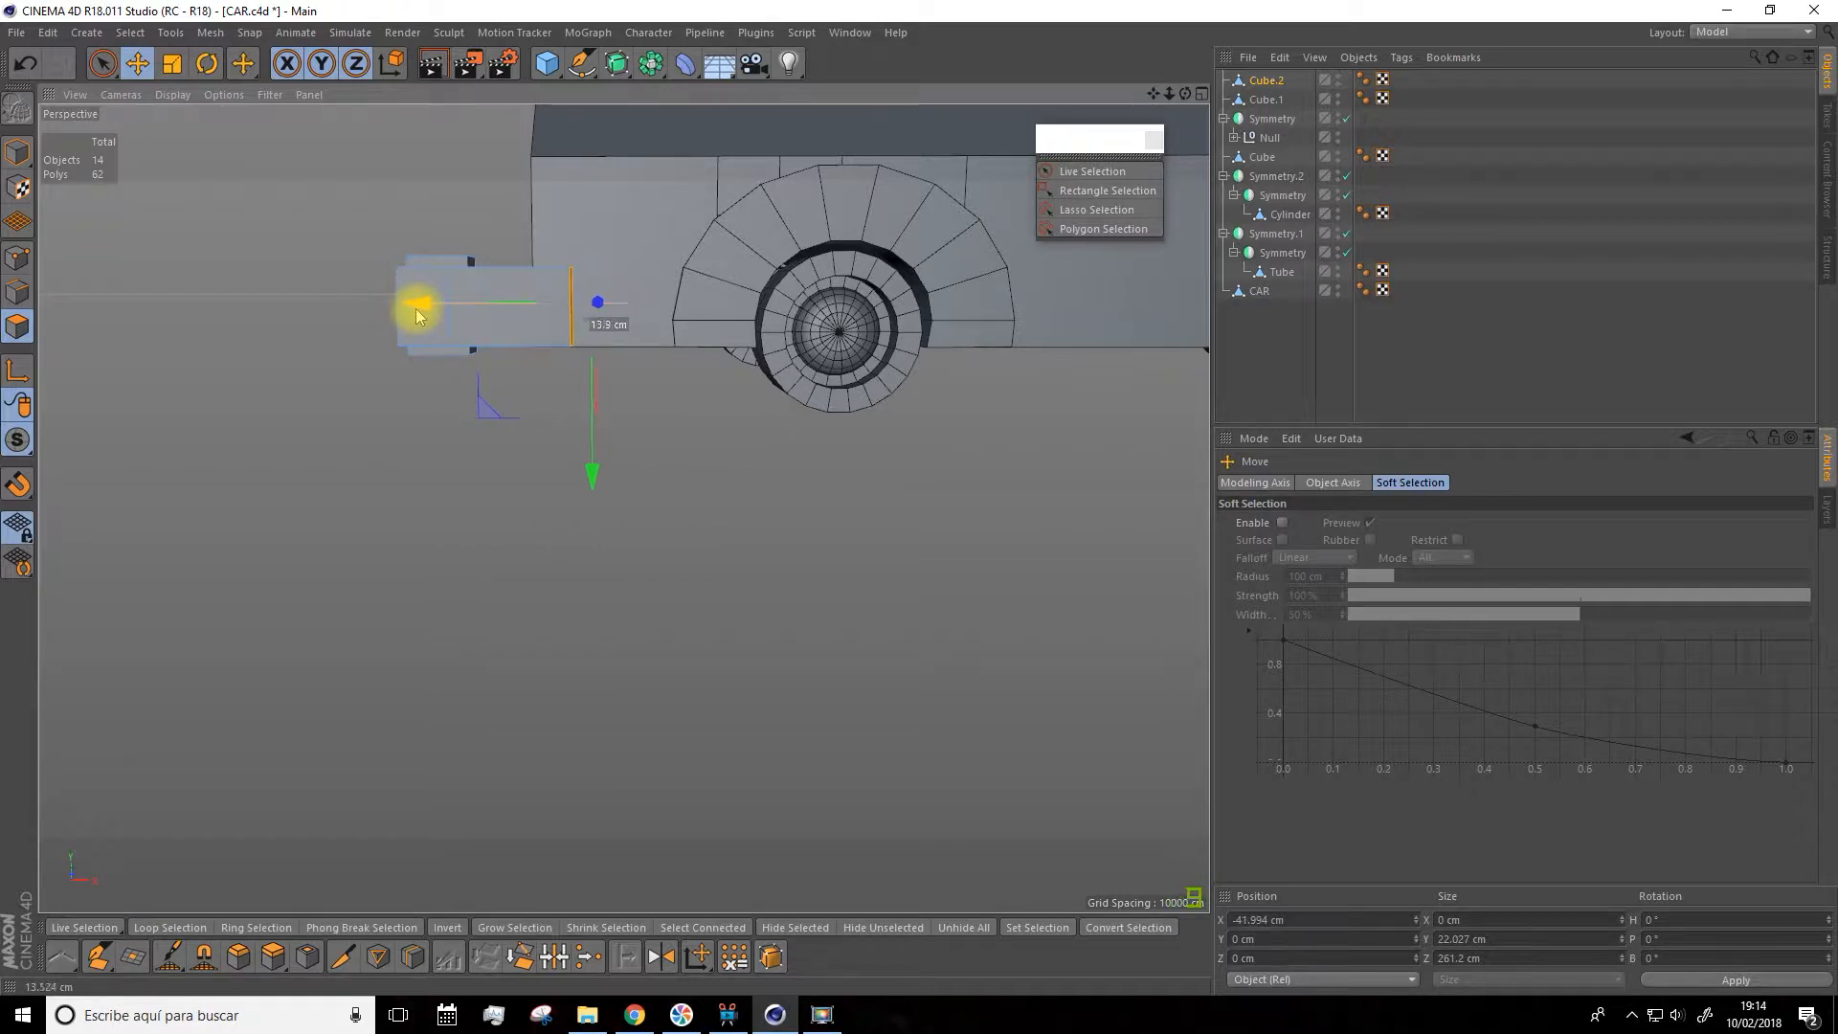
{"action": "left_click_drag", "start_coordinate": [416, 316], "coordinate": [416, 316]}
Move the rear bumper in to about X -211 cm and extend its side arms' end faces toward the wheel arches
{"action": "left_click", "coordinate": [17, 152]}
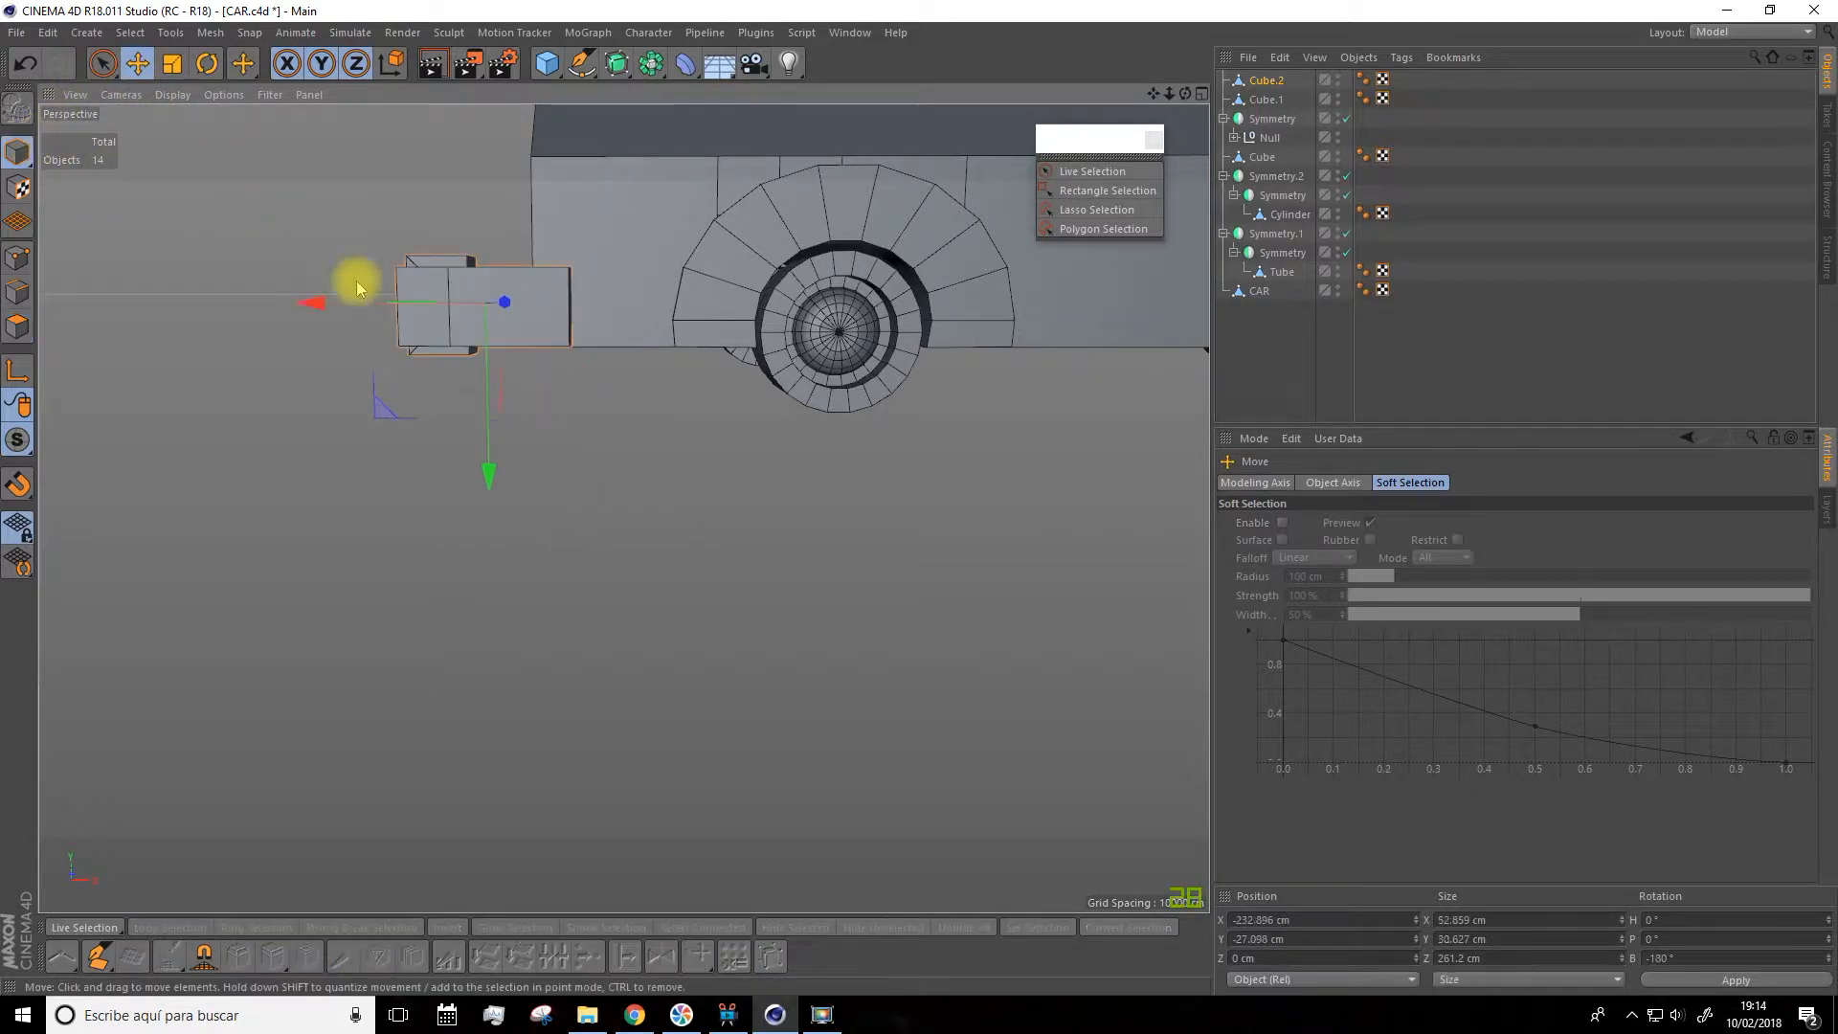
{"action": "left_click_drag", "start_coordinate": [328, 298], "coordinate": [558, 301]}
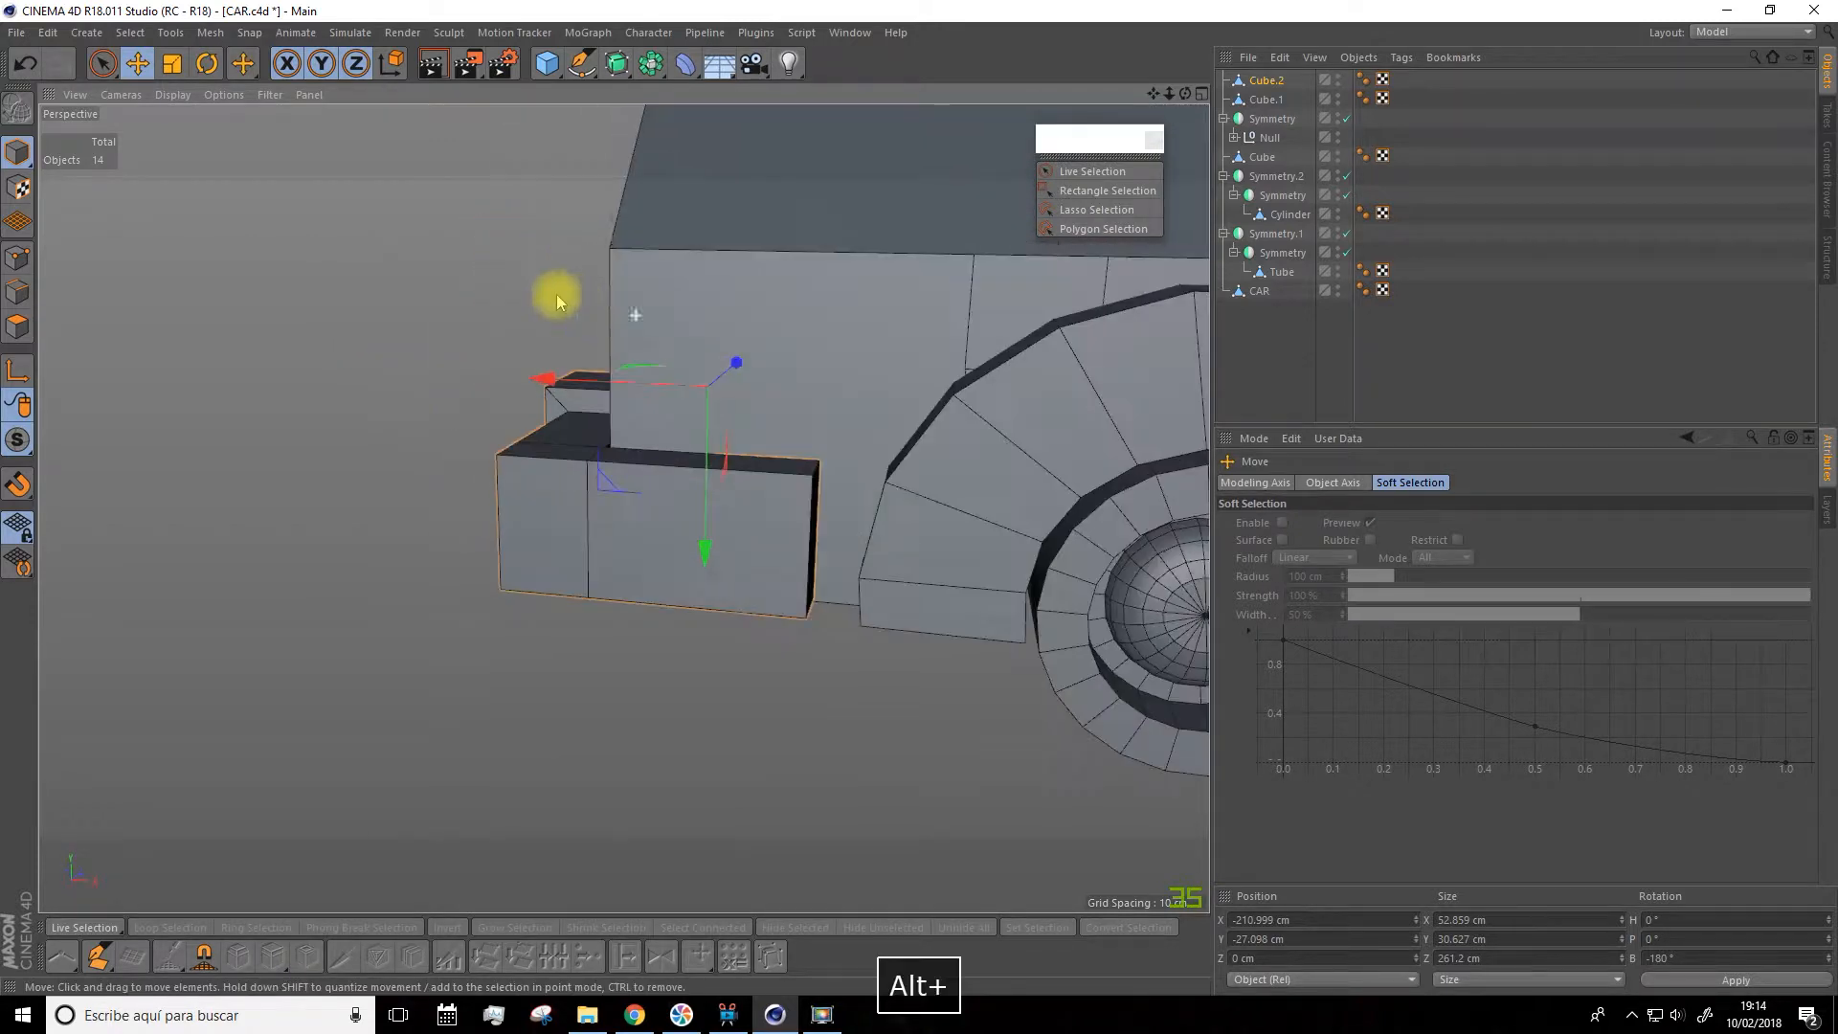
{"action": "left_click", "coordinate": [17, 325]}
{"action": "left_click_drag", "start_coordinate": [774, 383], "coordinate": [800, 392]}
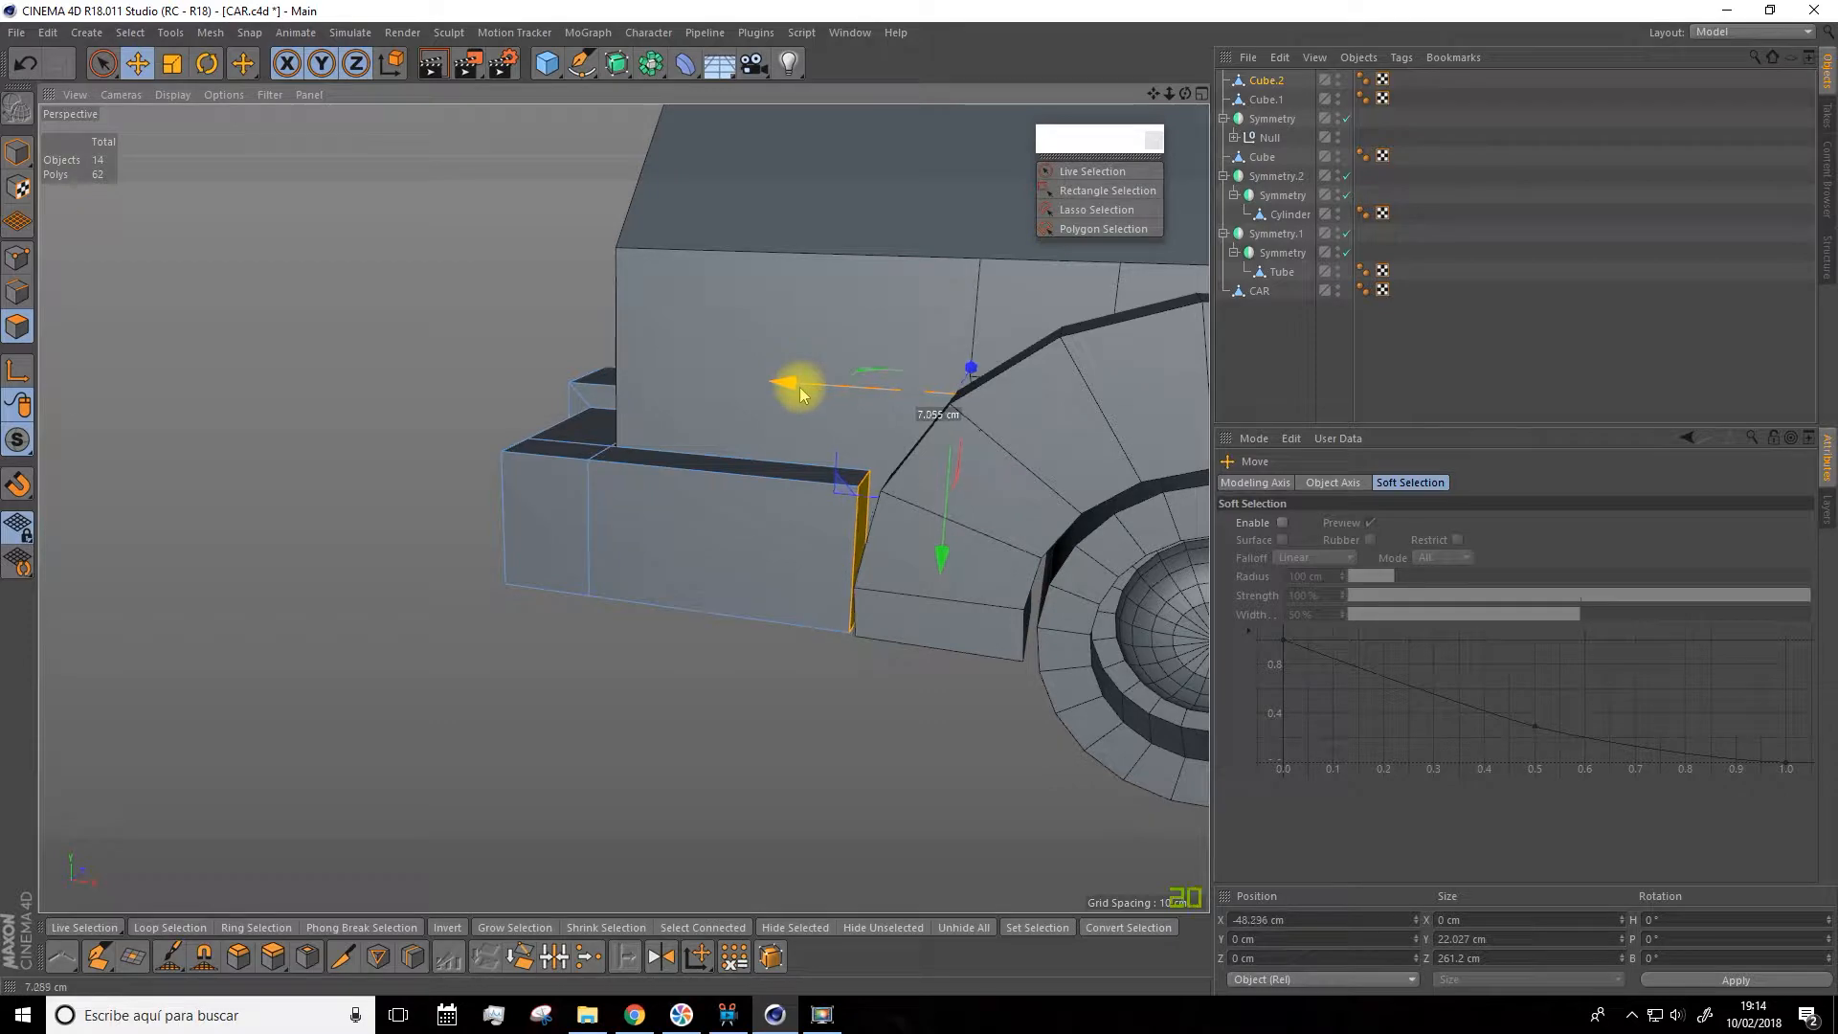
{"action": "left_click_drag", "start_coordinate": [789, 419], "coordinate": [820, 466], "text": "alt"}
Slide the upper end points of one rear bumper arm toward the wheel arch, to about X -50.2 cm
{"action": "left_click", "coordinate": [19, 257]}
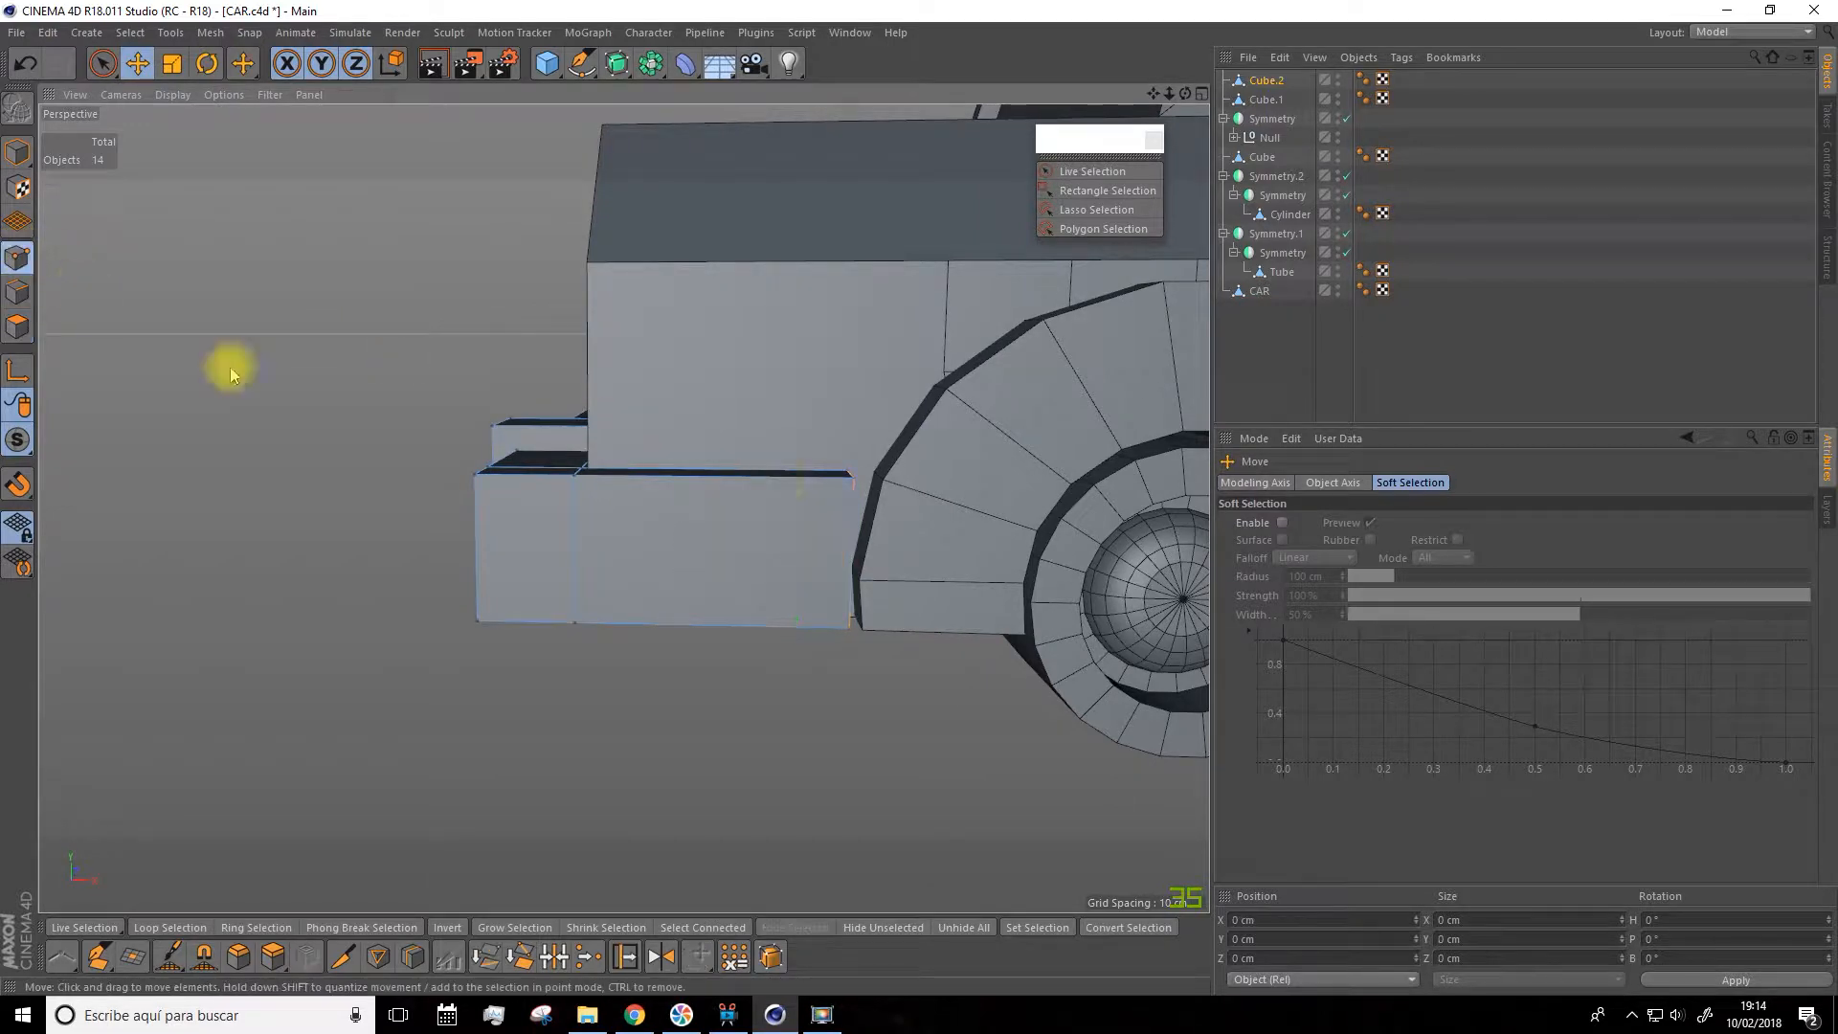
{"action": "mouse_move", "coordinate": [821, 472]}
{"action": "left_mouse_down", "text": "alt"}
{"action": "mouse_move", "coordinate": [891, 451]}
{"action": "mouse_move", "coordinate": [854, 473]}
{"action": "left_mouse_up", "text": "alt"}
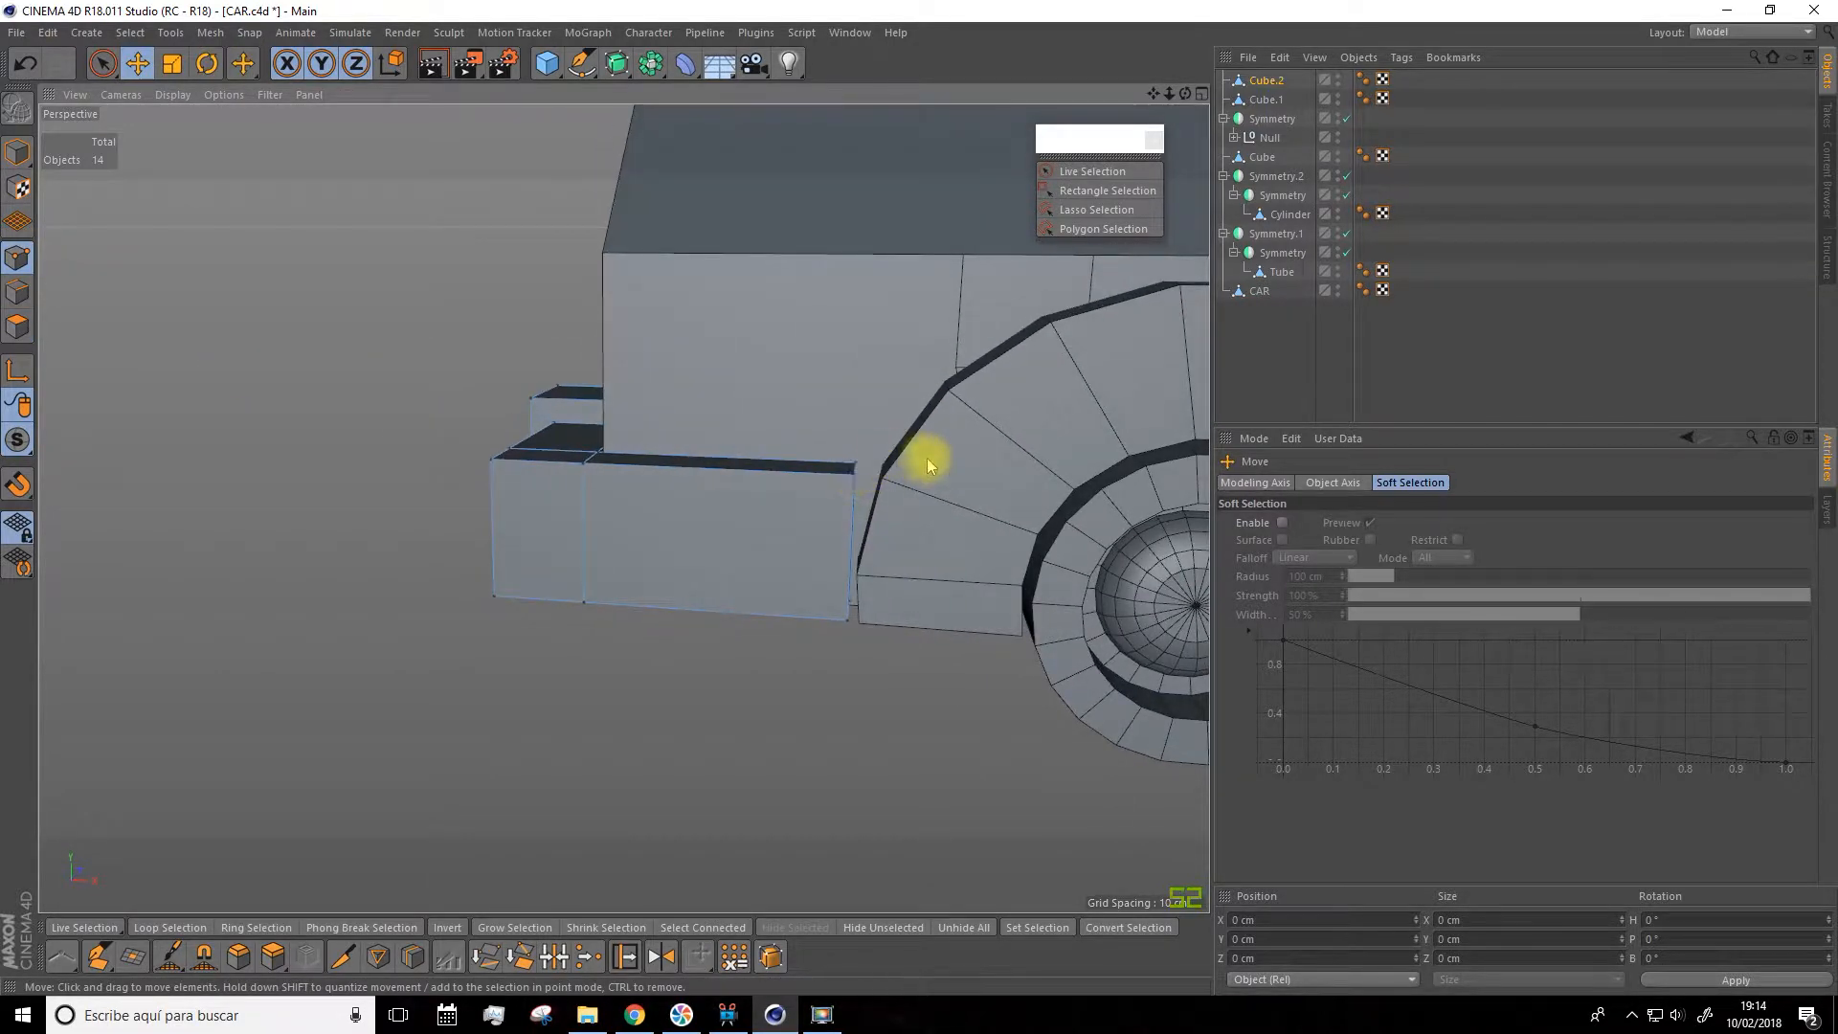
{"action": "scroll", "coordinate": [920, 459], "scroll_direction": "up", "scroll_amount": 3}
{"action": "left_click", "coordinate": [102, 63]}
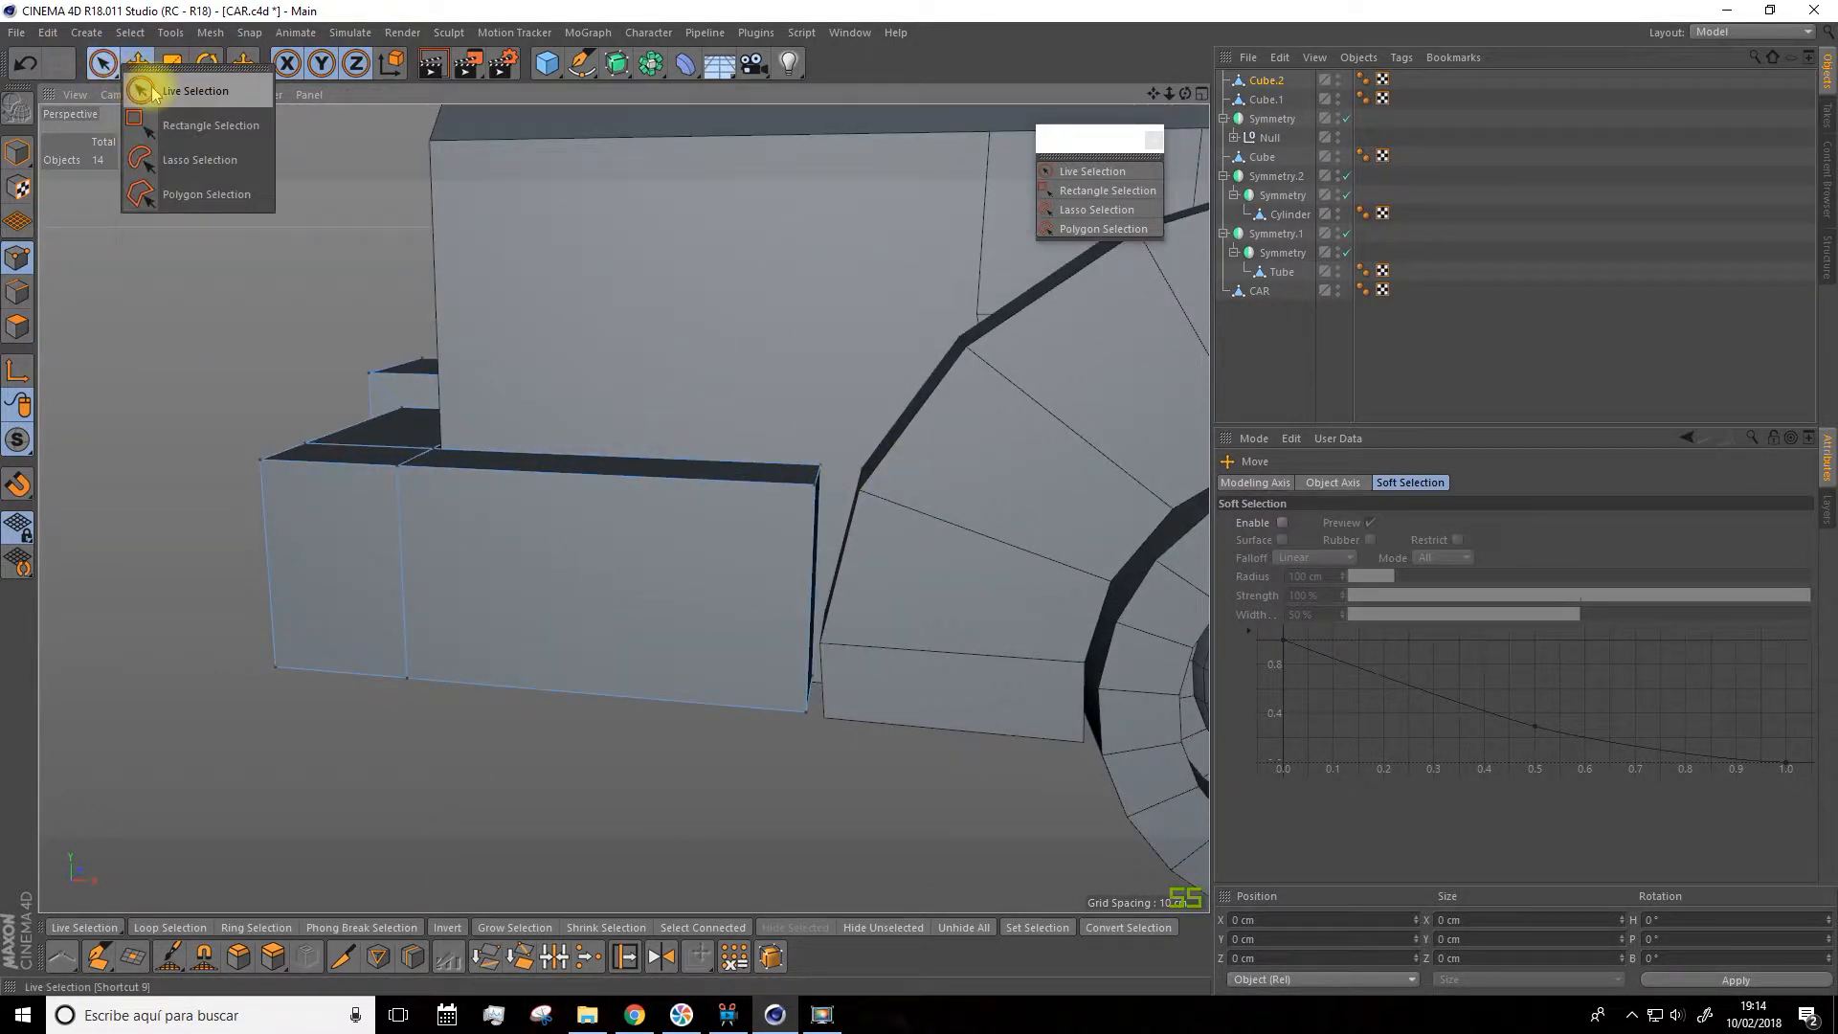
{"action": "left_click", "coordinate": [816, 457]}
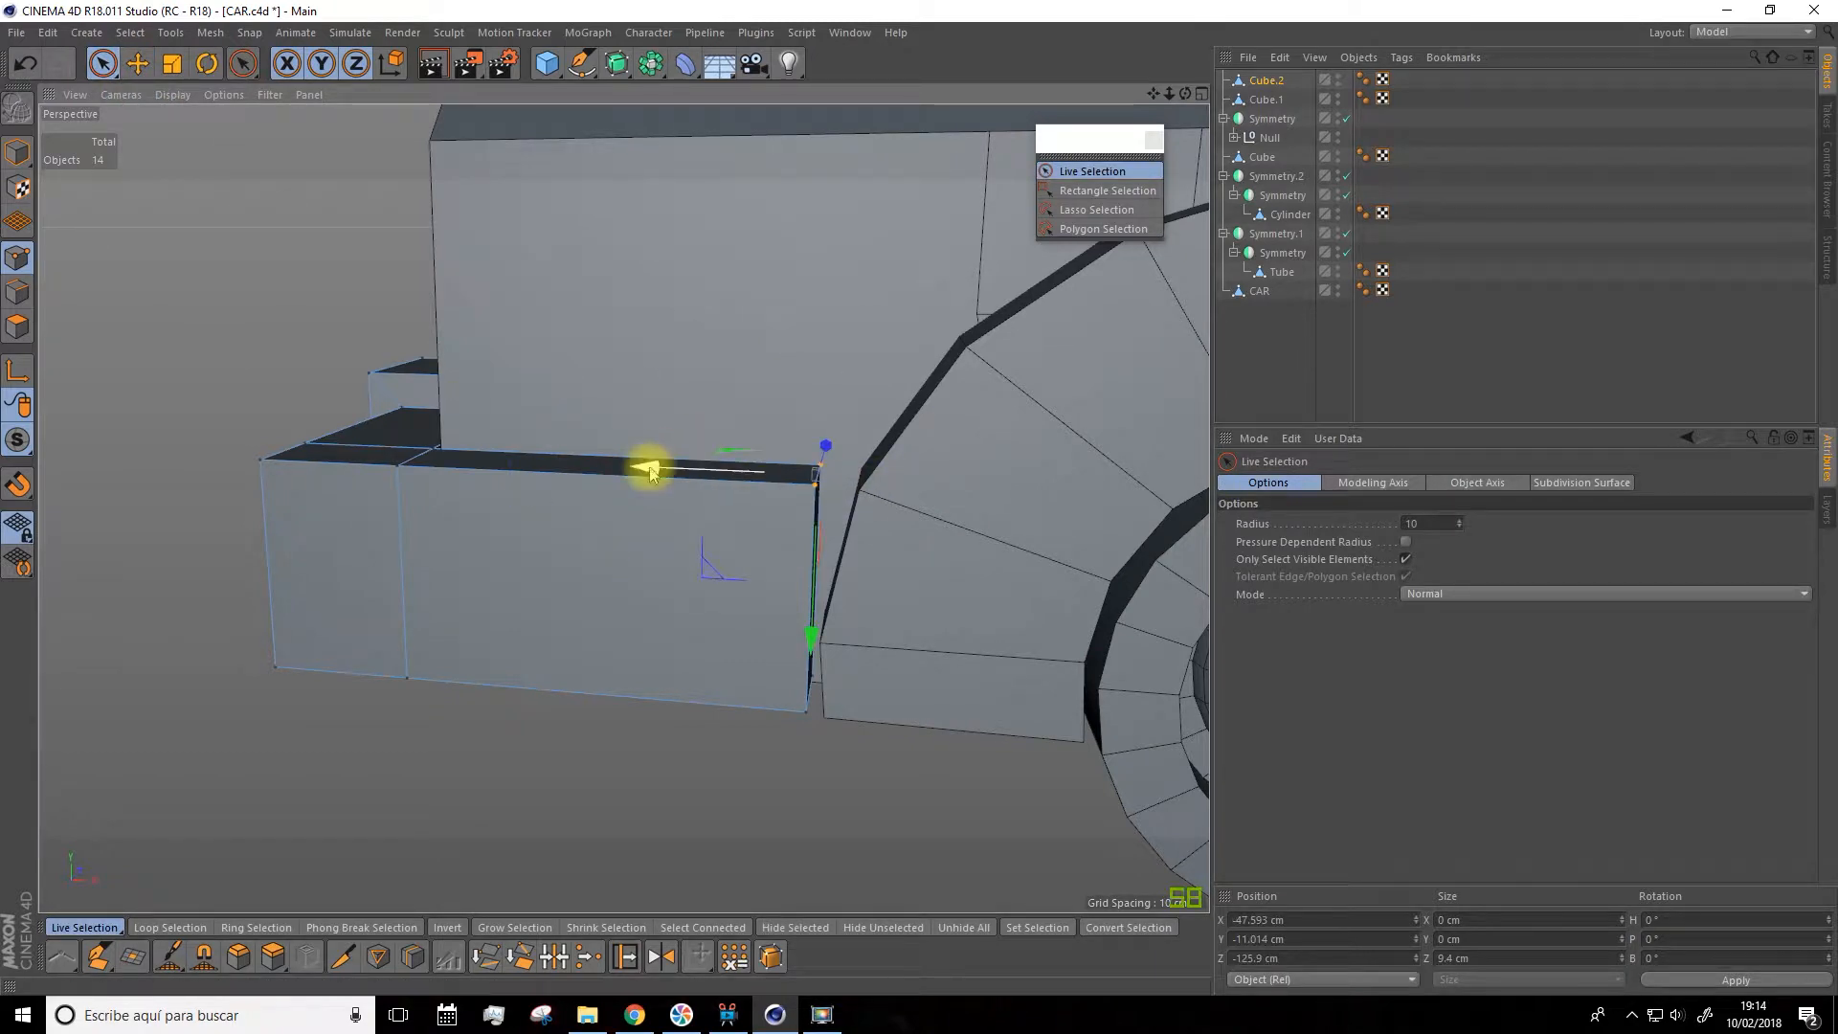
{"action": "left_click_drag", "start_coordinate": [675, 475], "coordinate": [725, 608]}
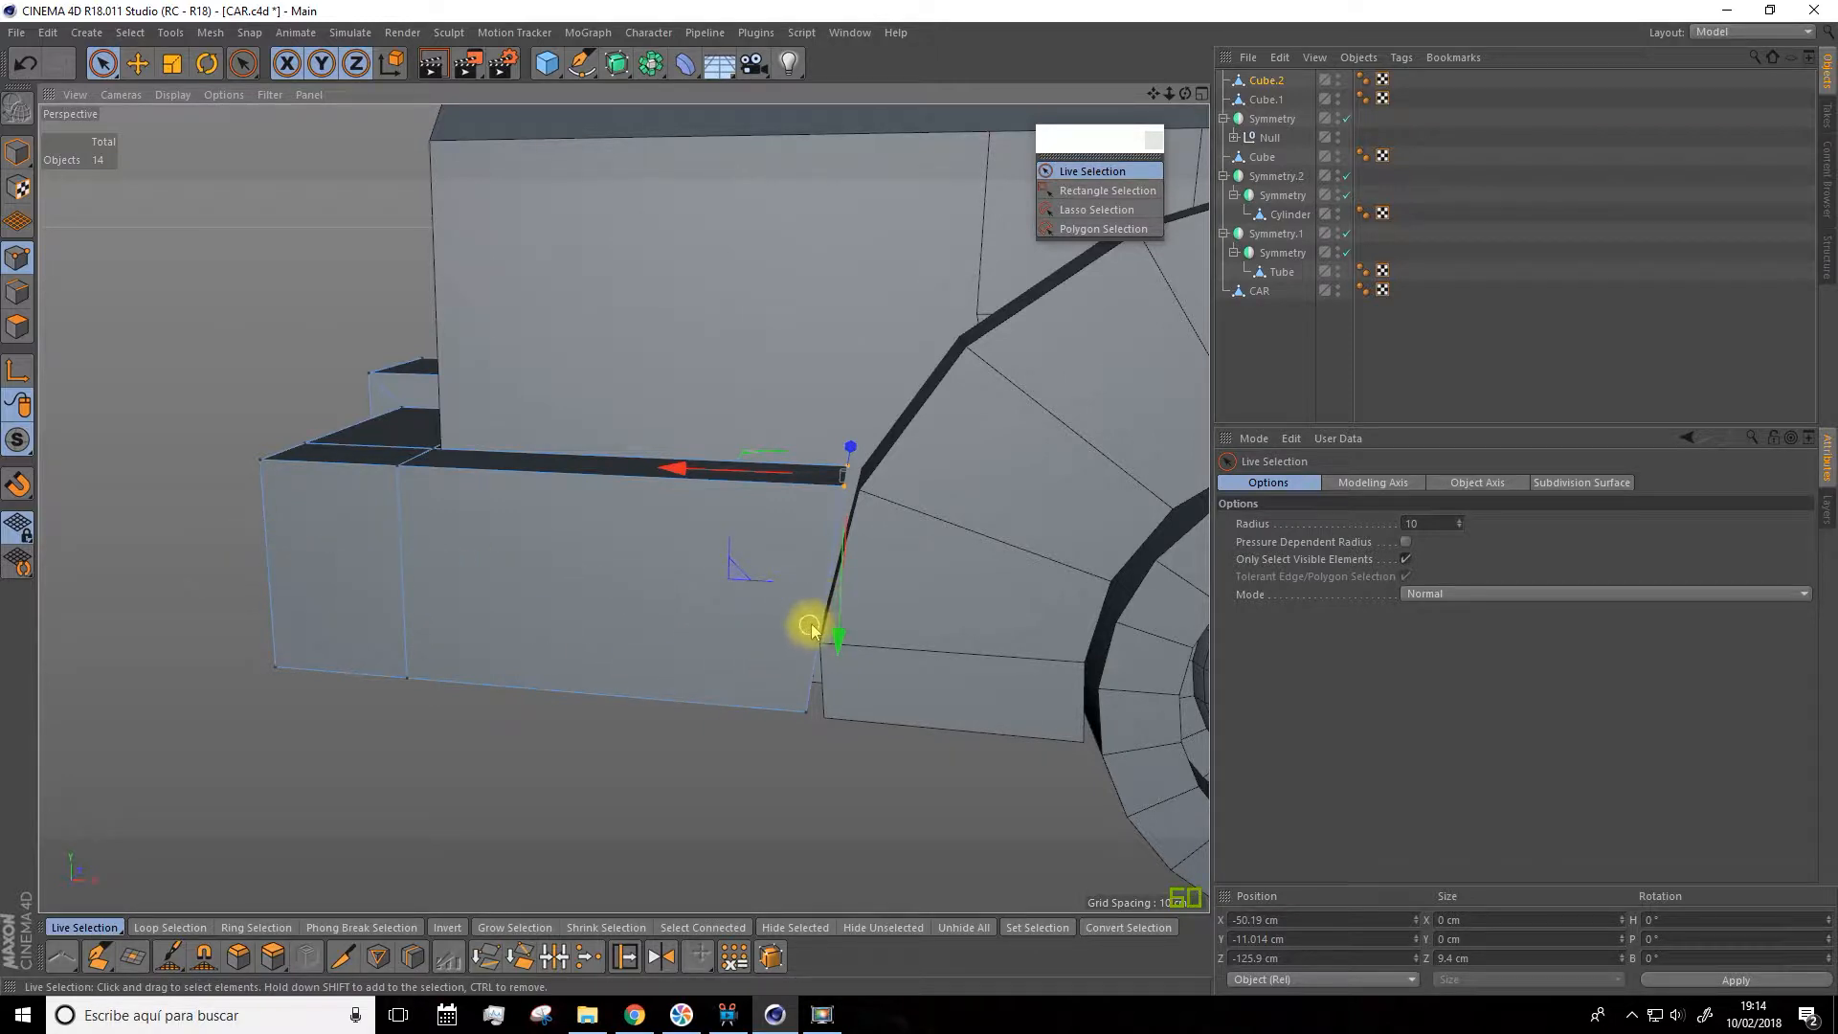
{"action": "left_click_drag", "start_coordinate": [809, 750], "coordinate": [810, 702], "text": "alt"}
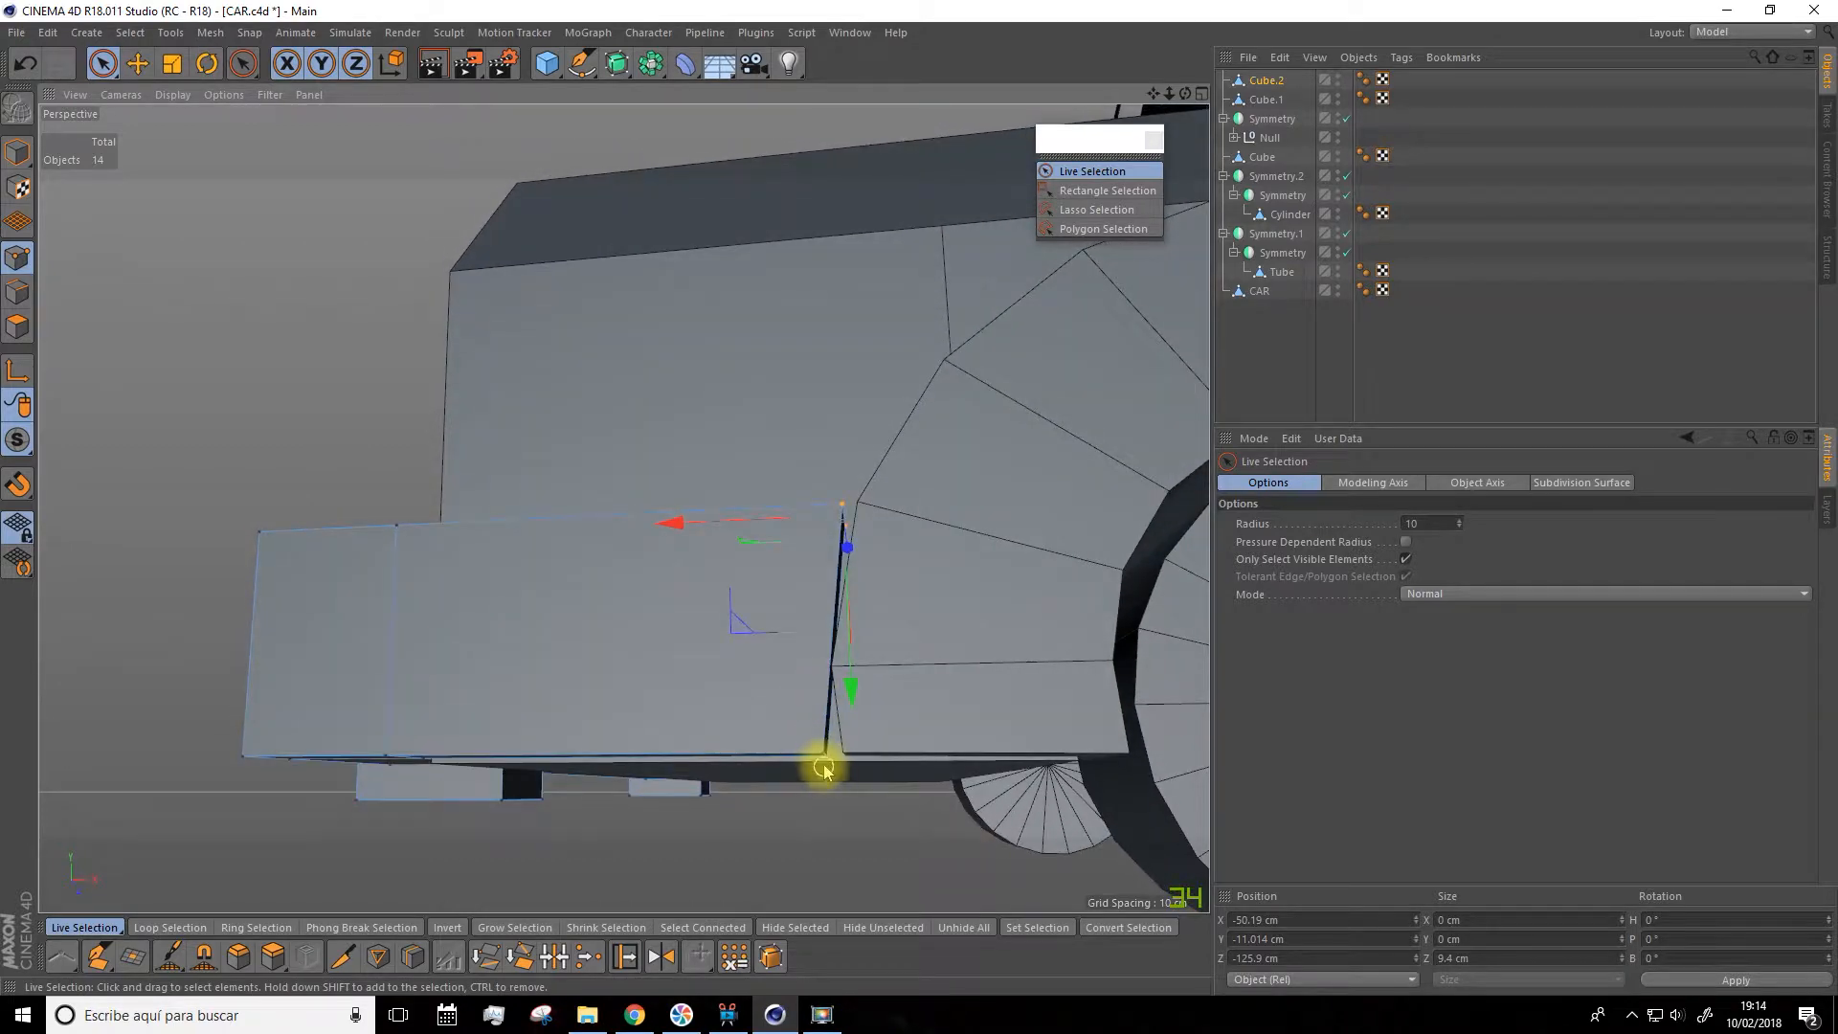
{"action": "left_click_drag", "start_coordinate": [868, 567], "coordinate": [907, 605], "text": "alt"}
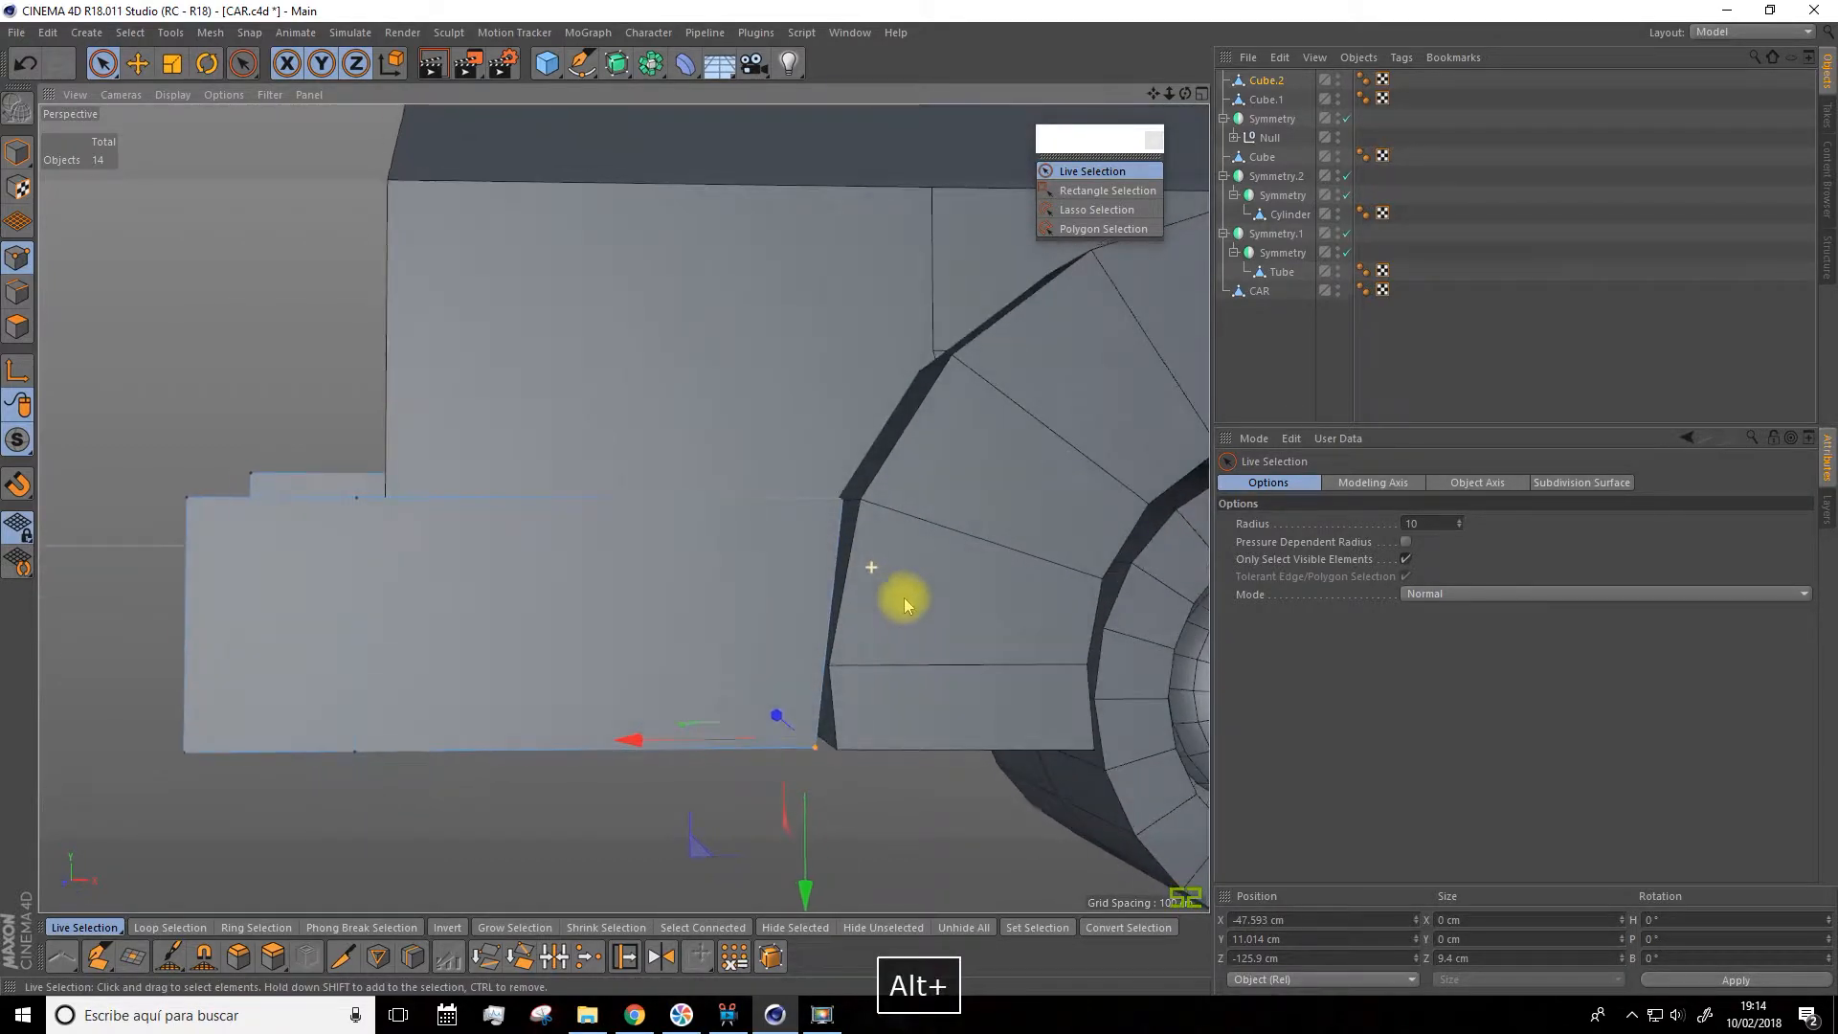
Slide the opposite rear bumper arm's upper end points toward its wheel arch, to about X -50 cm
{"action": "scroll", "coordinate": [890, 588], "scroll_direction": "down", "scroll_amount": 5}
{"action": "left_click_drag", "start_coordinate": [633, 541], "coordinate": [919, 599], "text": "alt"}
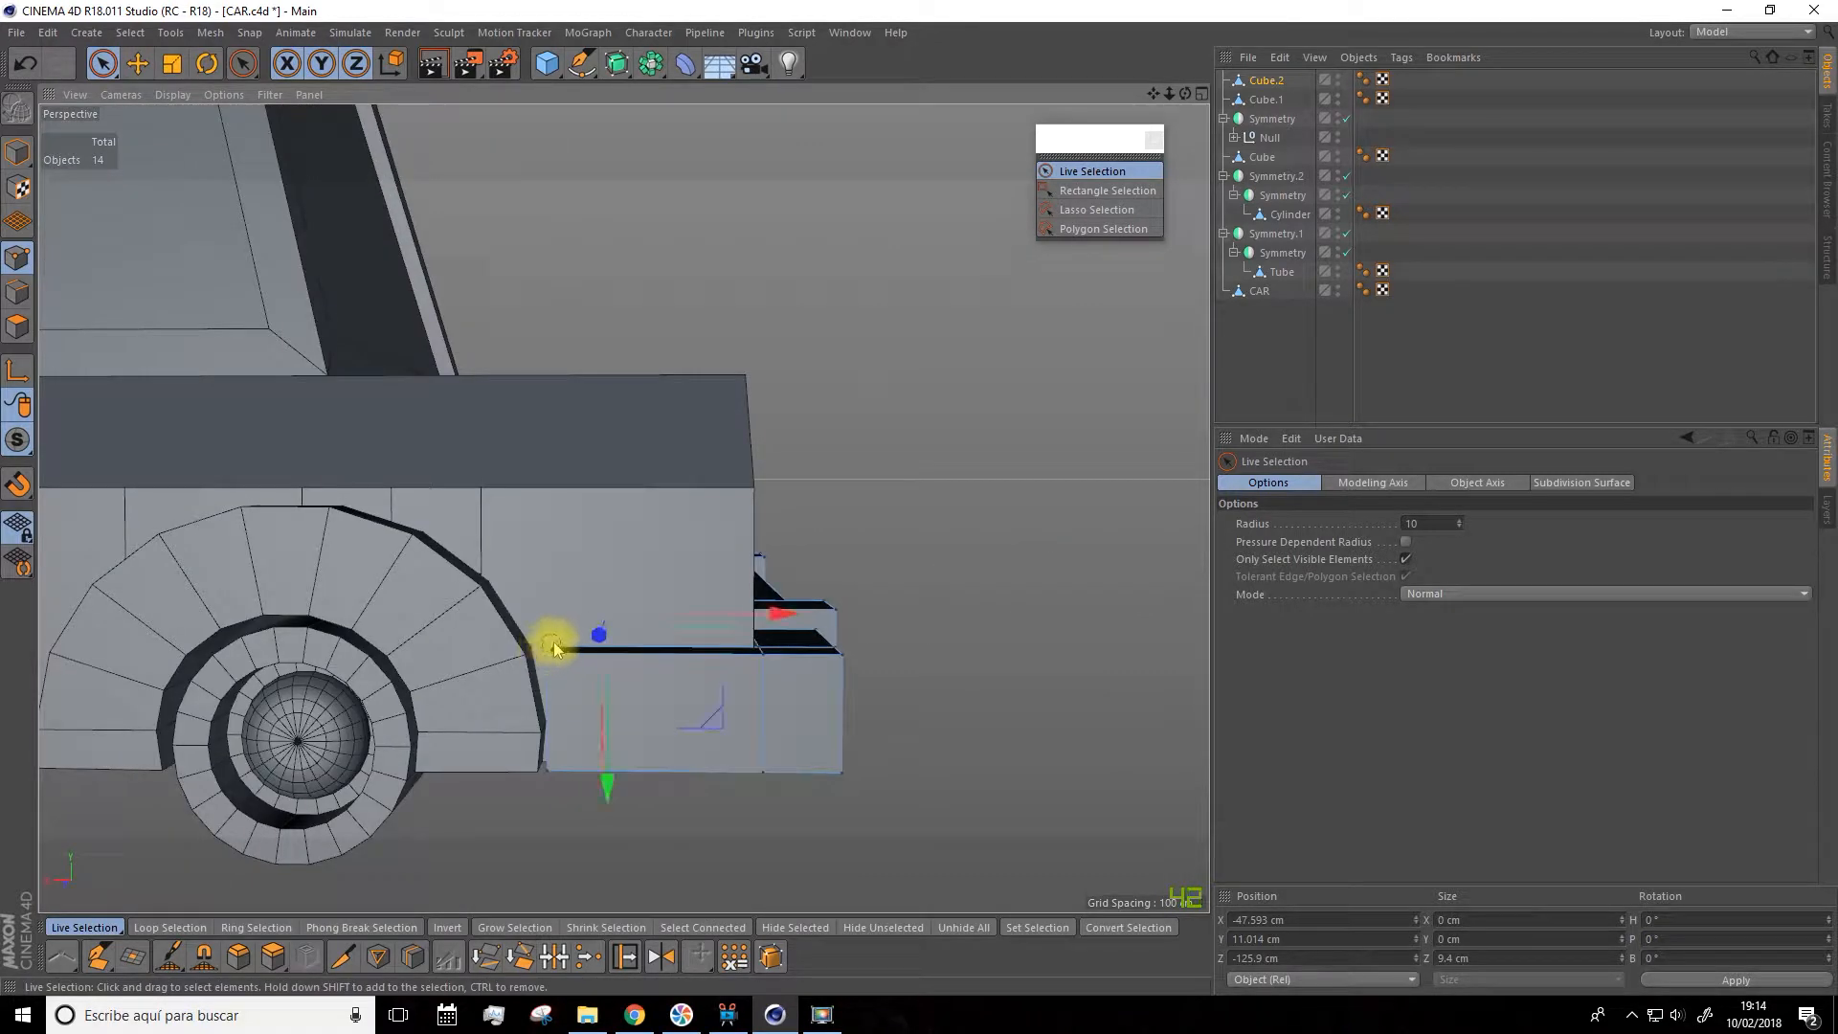
{"action": "scroll", "coordinate": [689, 636], "scroll_direction": "up", "scroll_amount": 3}
{"action": "left_click_drag", "start_coordinate": [710, 624], "coordinate": [686, 625]}
{"action": "scroll", "coordinate": [770, 591], "scroll_direction": "down", "scroll_amount": 3}
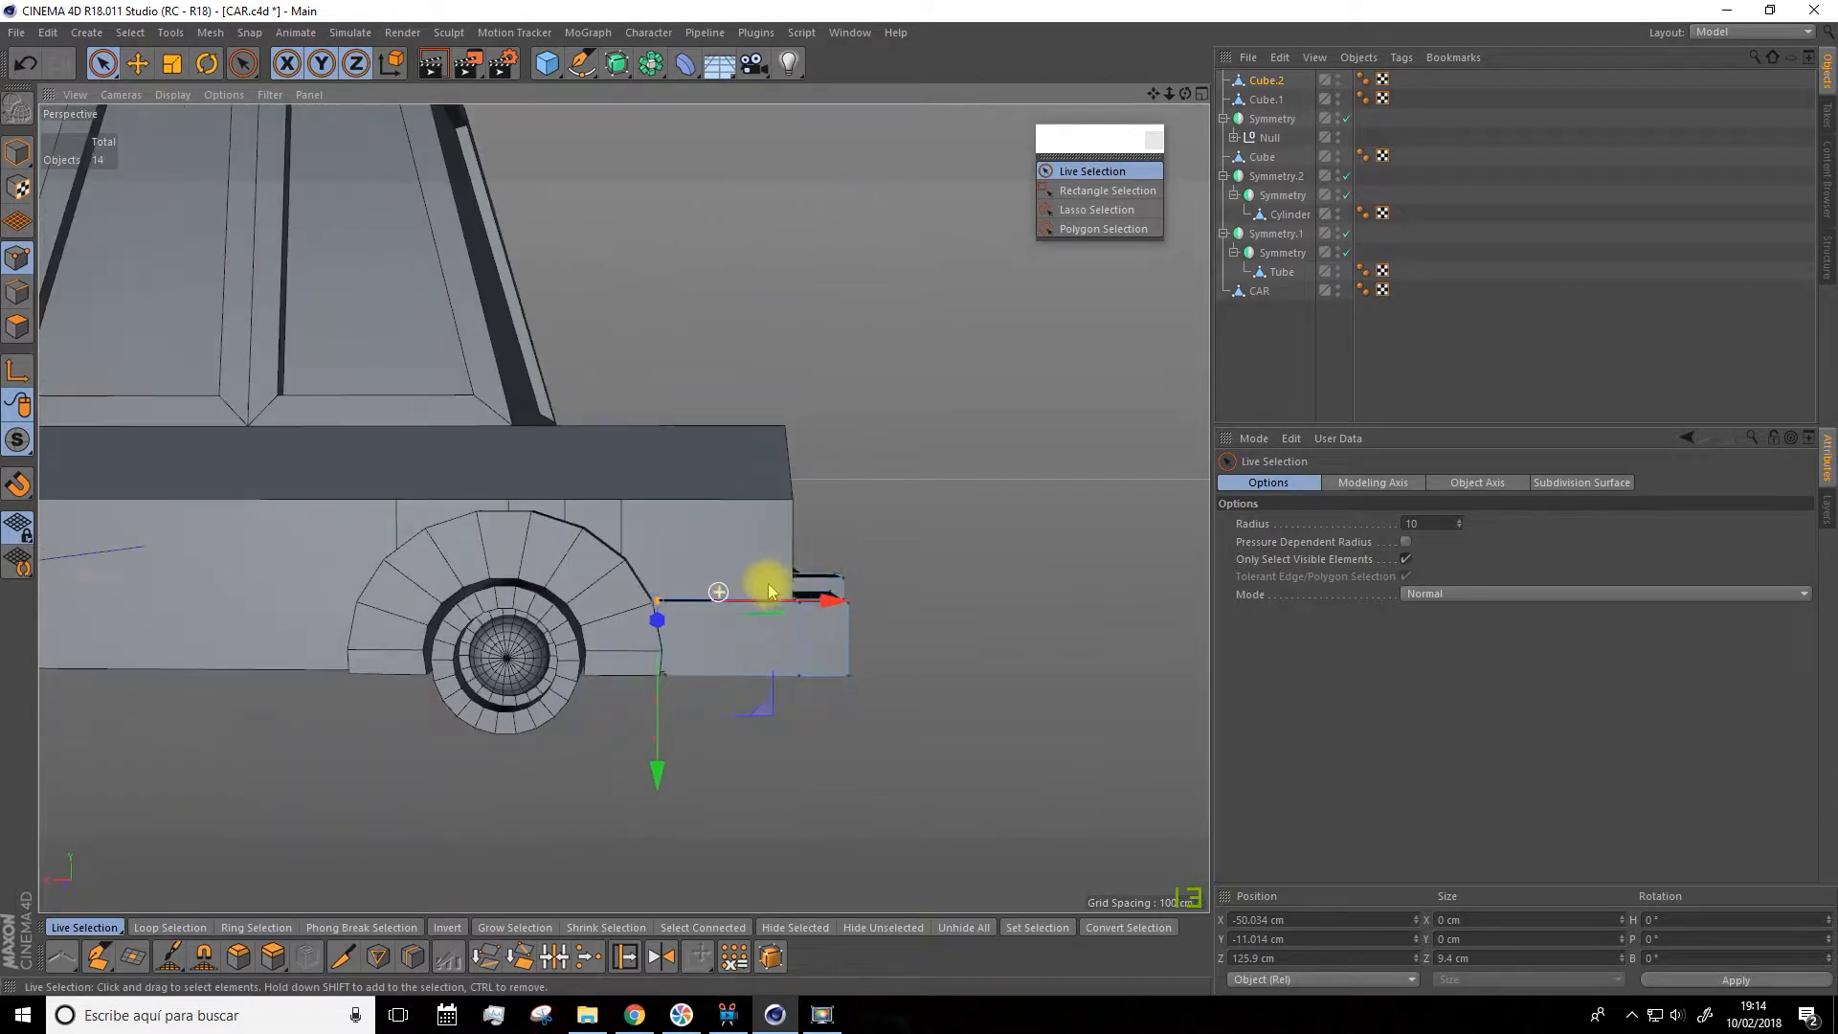
Examine how the front and rear bumpers fit the car body from several angles
{"action": "left_click_drag", "start_coordinate": [1024, 481], "coordinate": [910, 501], "text": "alt"}
{"action": "scroll", "coordinate": [910, 501], "scroll_direction": "down", "scroll_amount": 6}
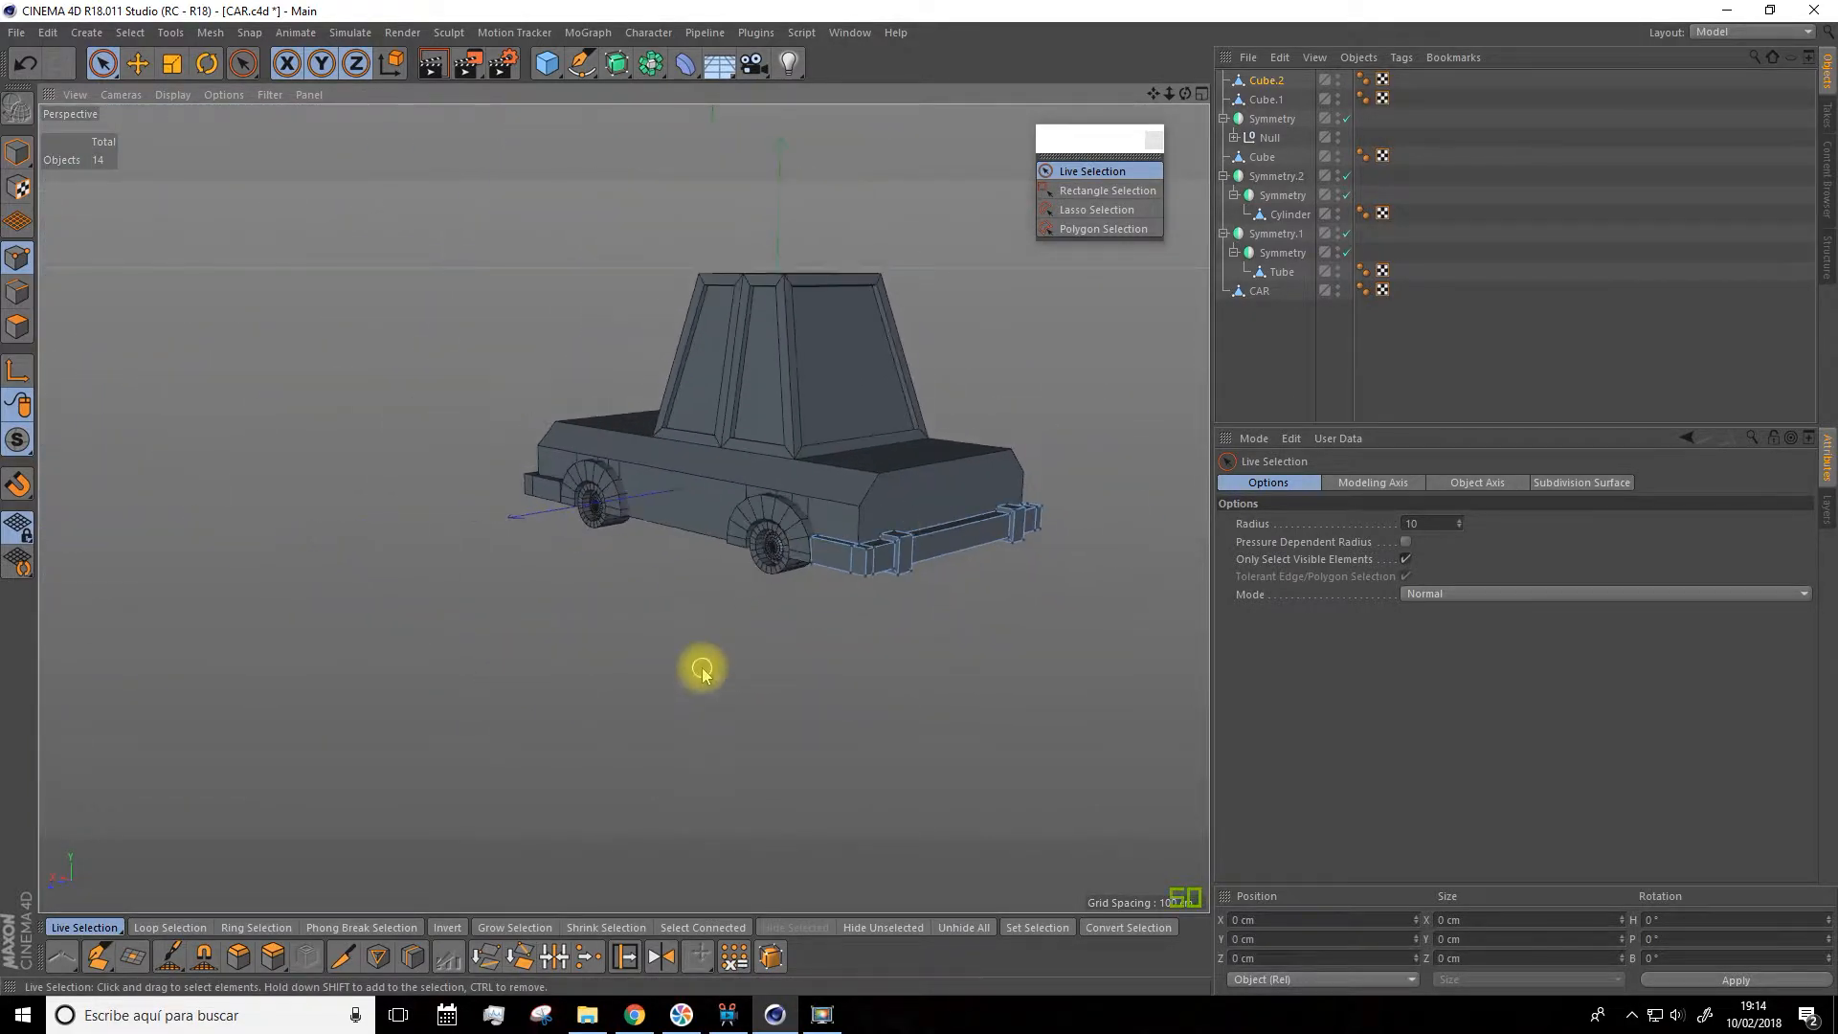
{"action": "left_click_drag", "start_coordinate": [702, 669], "coordinate": [908, 708], "text": "alt"}
{"action": "scroll", "coordinate": [756, 612], "scroll_direction": "up", "scroll_amount": 8}
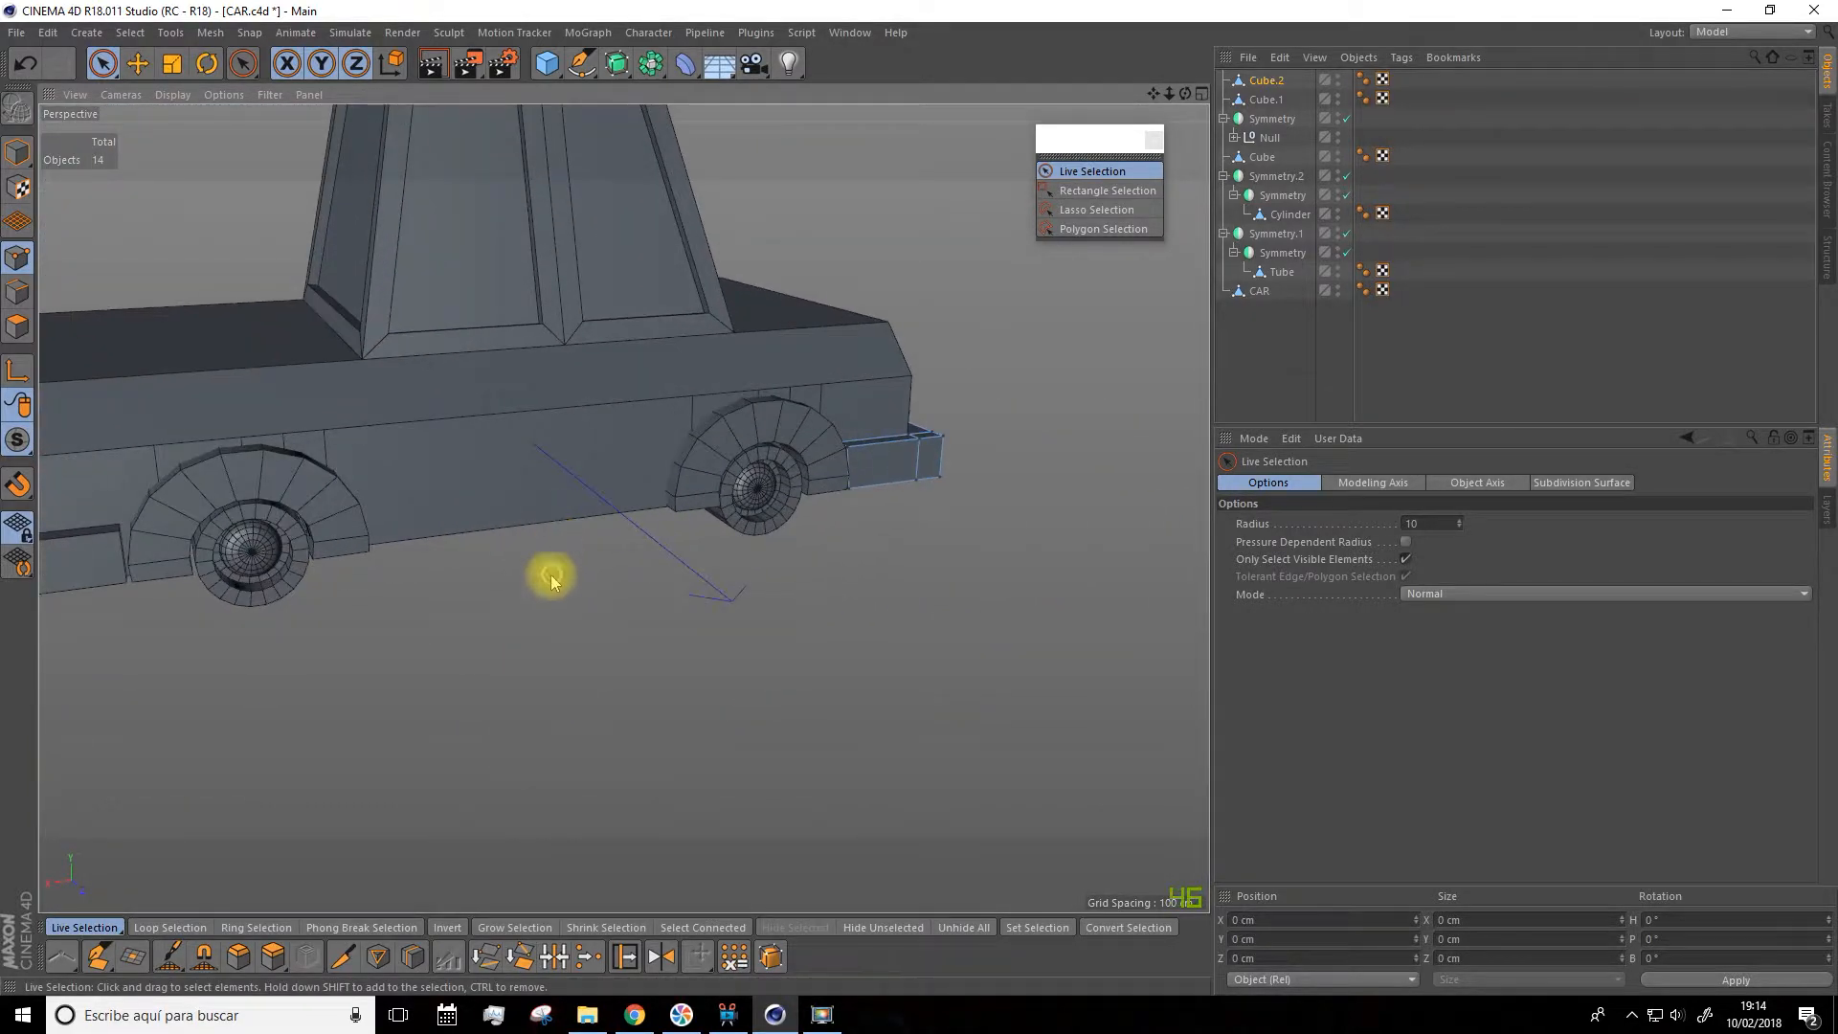
{"action": "left_click_drag", "start_coordinate": [687, 593], "coordinate": [648, 723], "text": "alt"}
{"action": "left_click", "coordinate": [138, 63]}
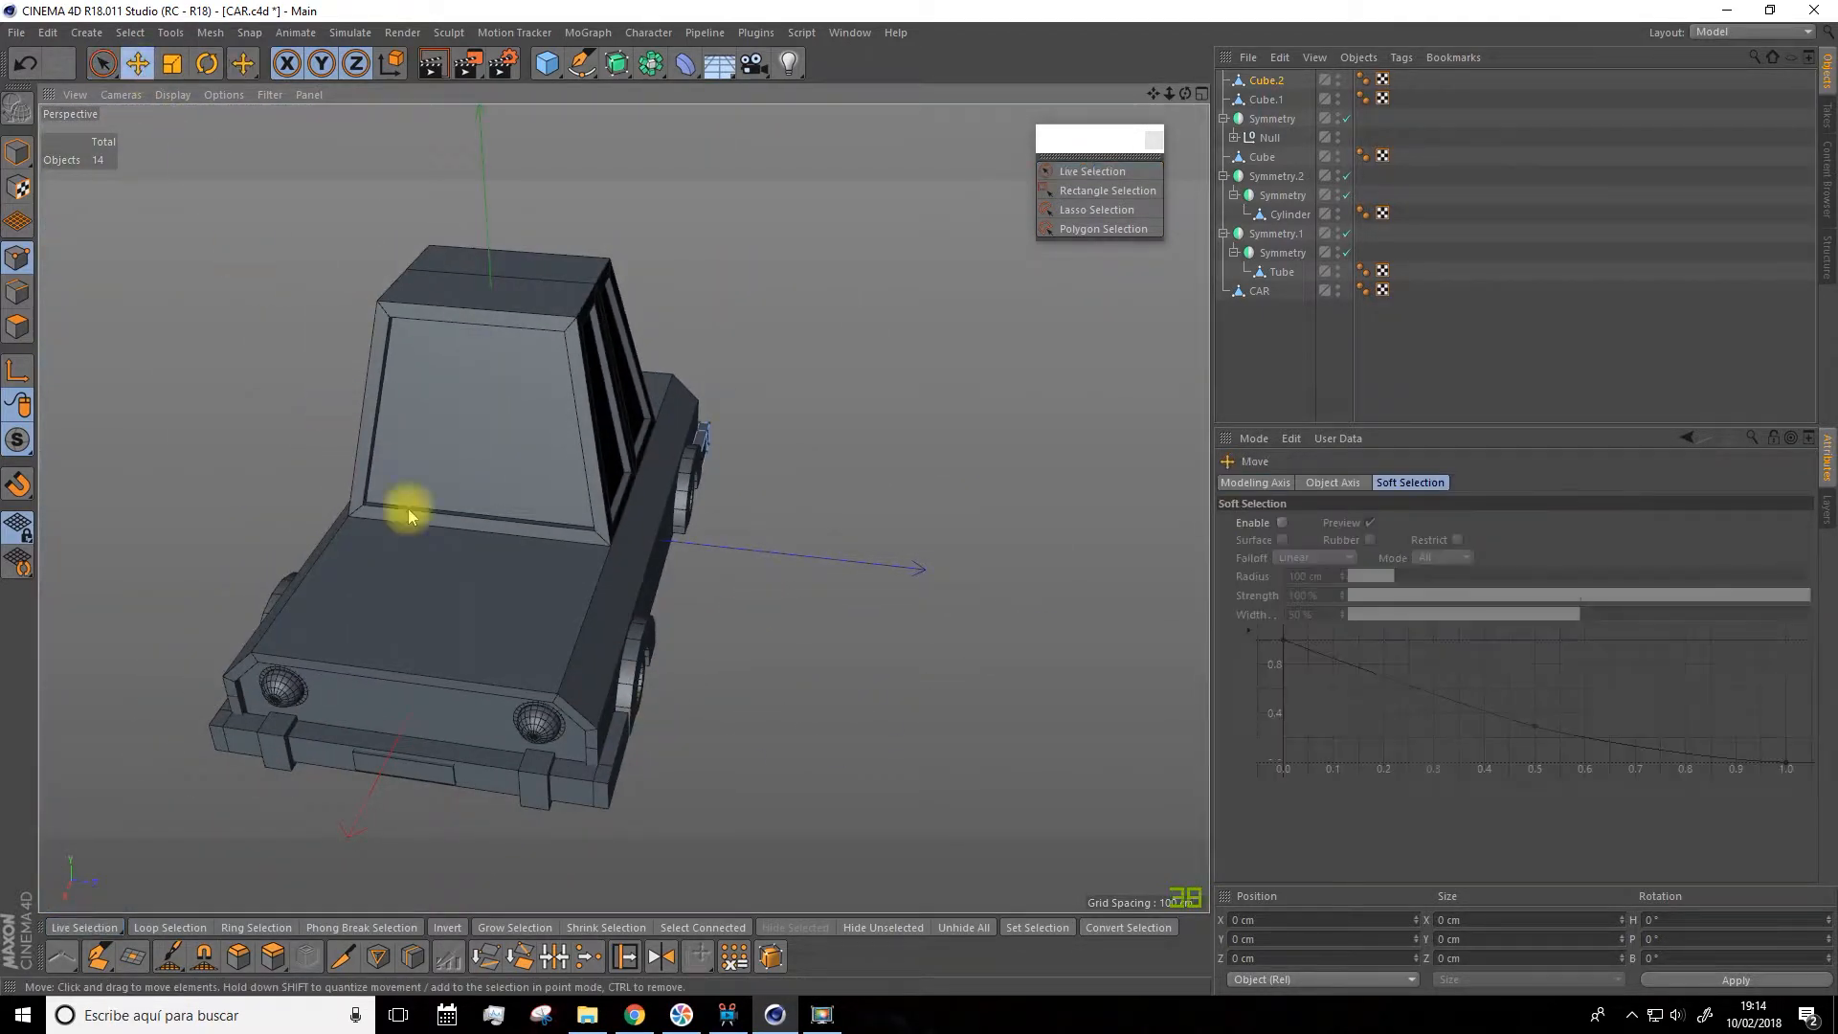
{"action": "scroll", "coordinate": [669, 554], "scroll_direction": "up", "scroll_amount": 3}
{"action": "left_click_drag", "start_coordinate": [669, 555], "coordinate": [534, 759], "text": "alt"}
{"action": "left_click_drag", "start_coordinate": [990, 381], "coordinate": [718, 423], "text": "alt"}
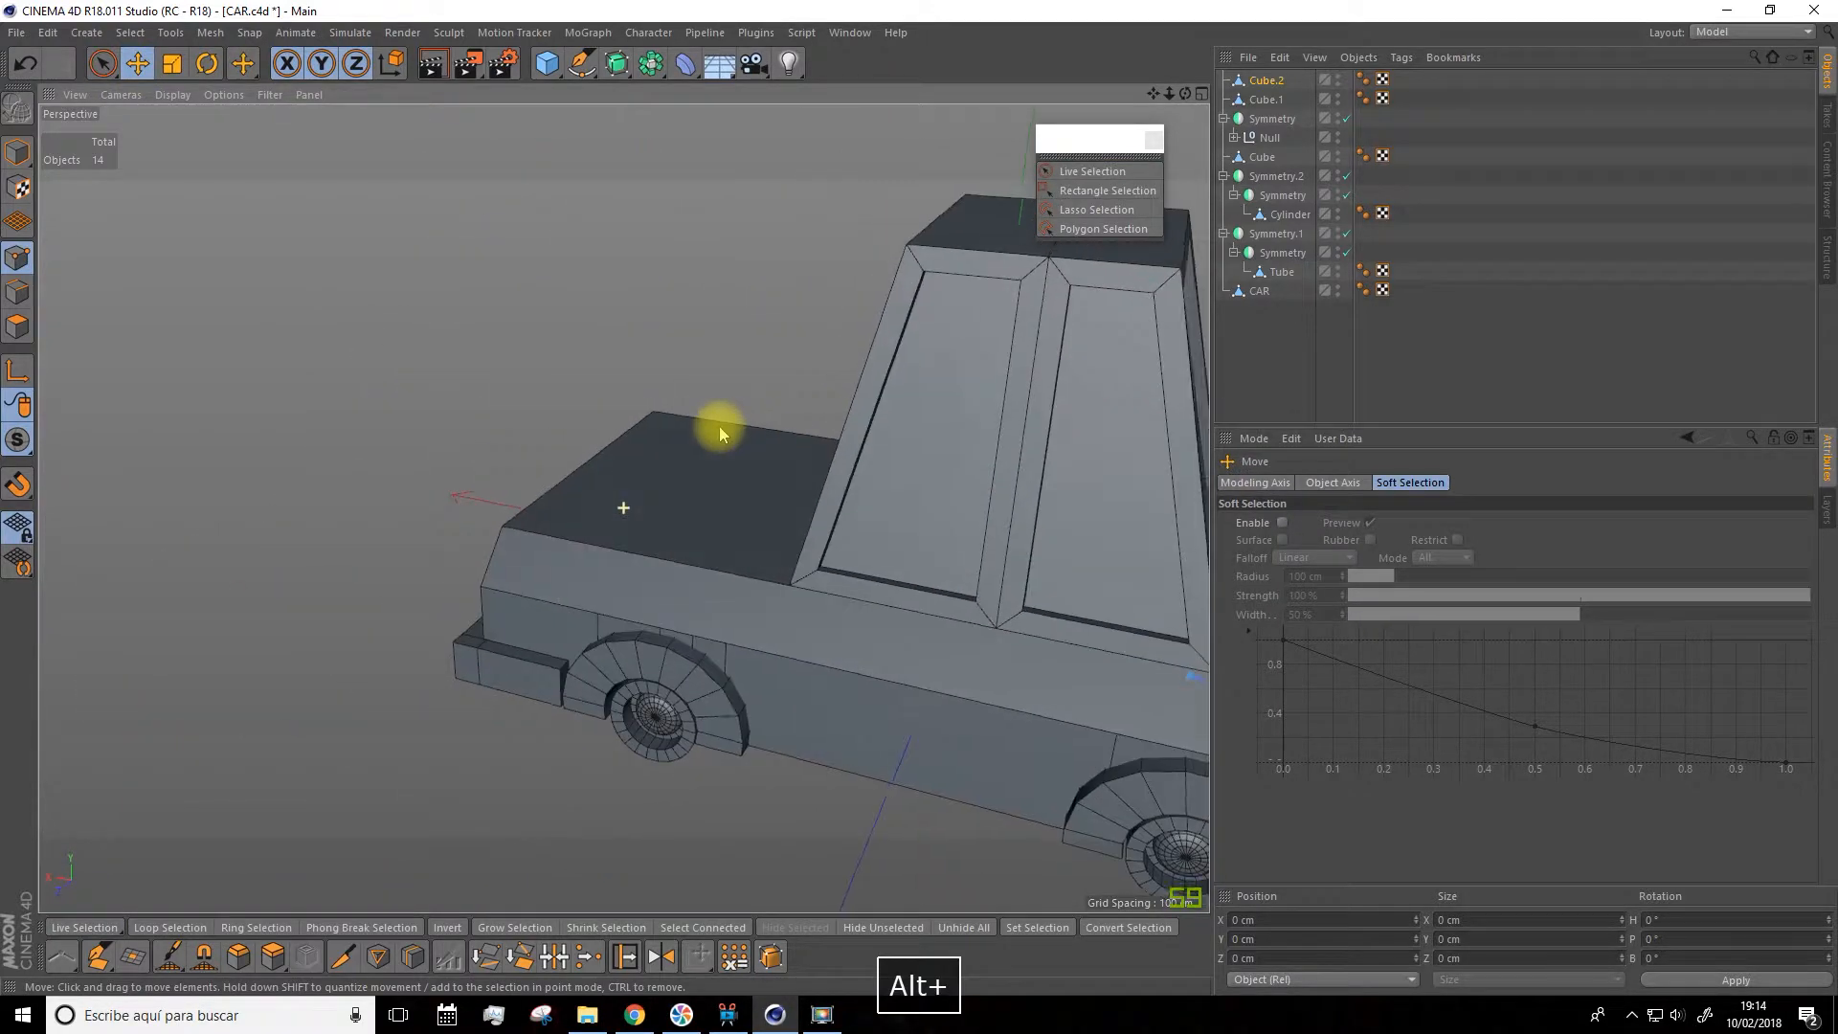
{"action": "scroll", "coordinate": [623, 511], "scroll_direction": "up", "scroll_amount": 5}
{"action": "middle_click_drag", "start_coordinate": [624, 508], "coordinate": [616, 507], "text": "alt"}
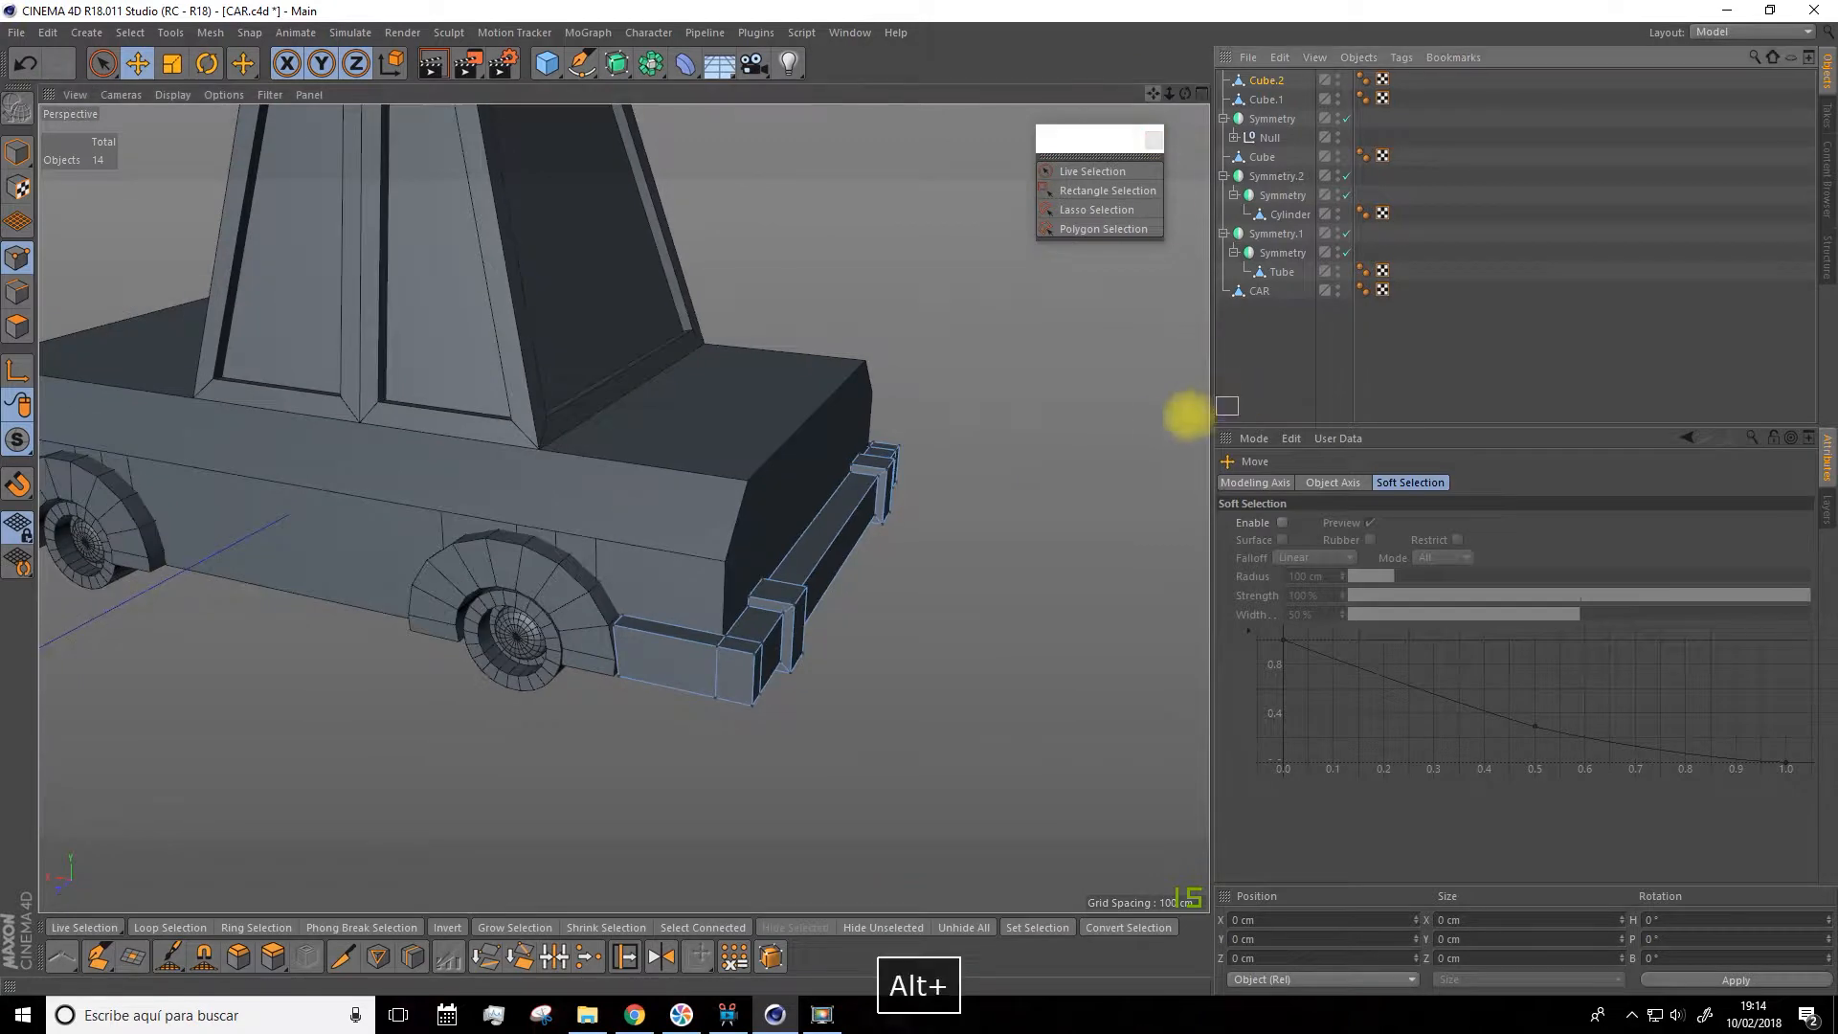
{"action": "left_click", "coordinate": [1229, 404]}
{"action": "left_click_drag", "start_coordinate": [995, 465], "coordinate": [927, 460], "text": "alt"}
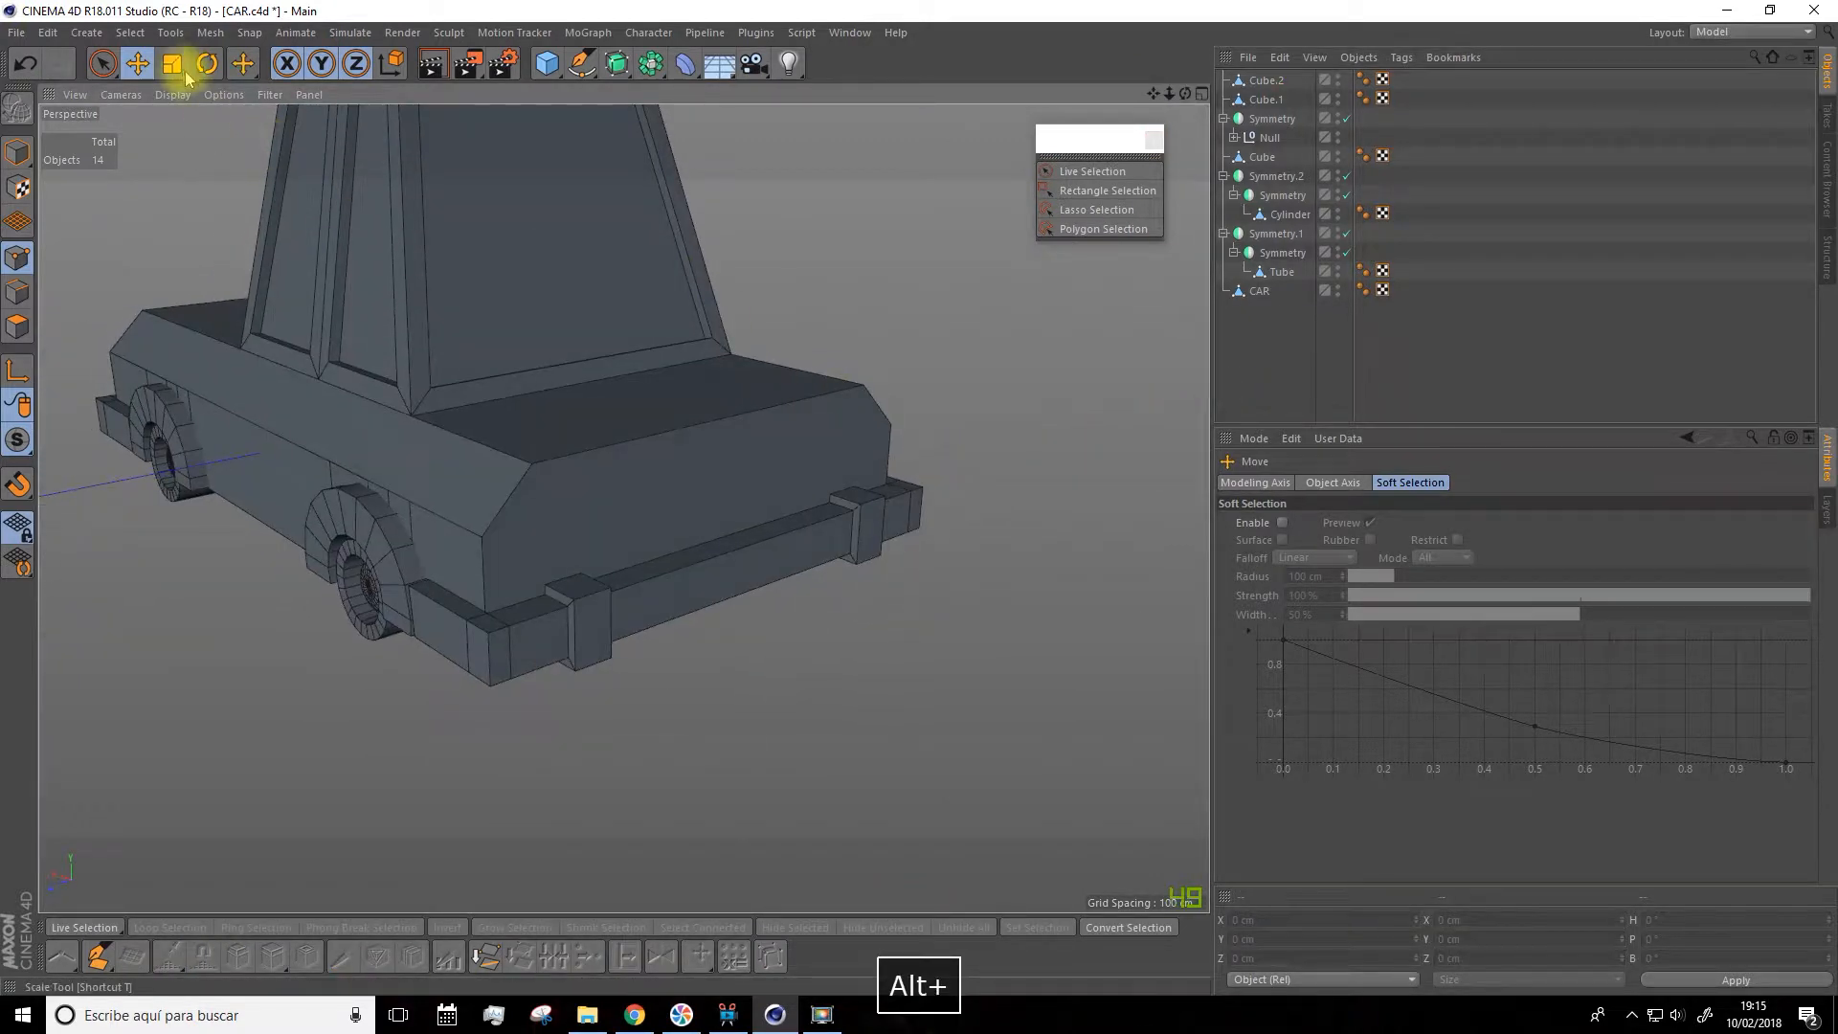
Narrow the rear bumper to about 252 cm wide and move it against the body at about X -205 cm
{"action": "left_click", "coordinate": [174, 67]}
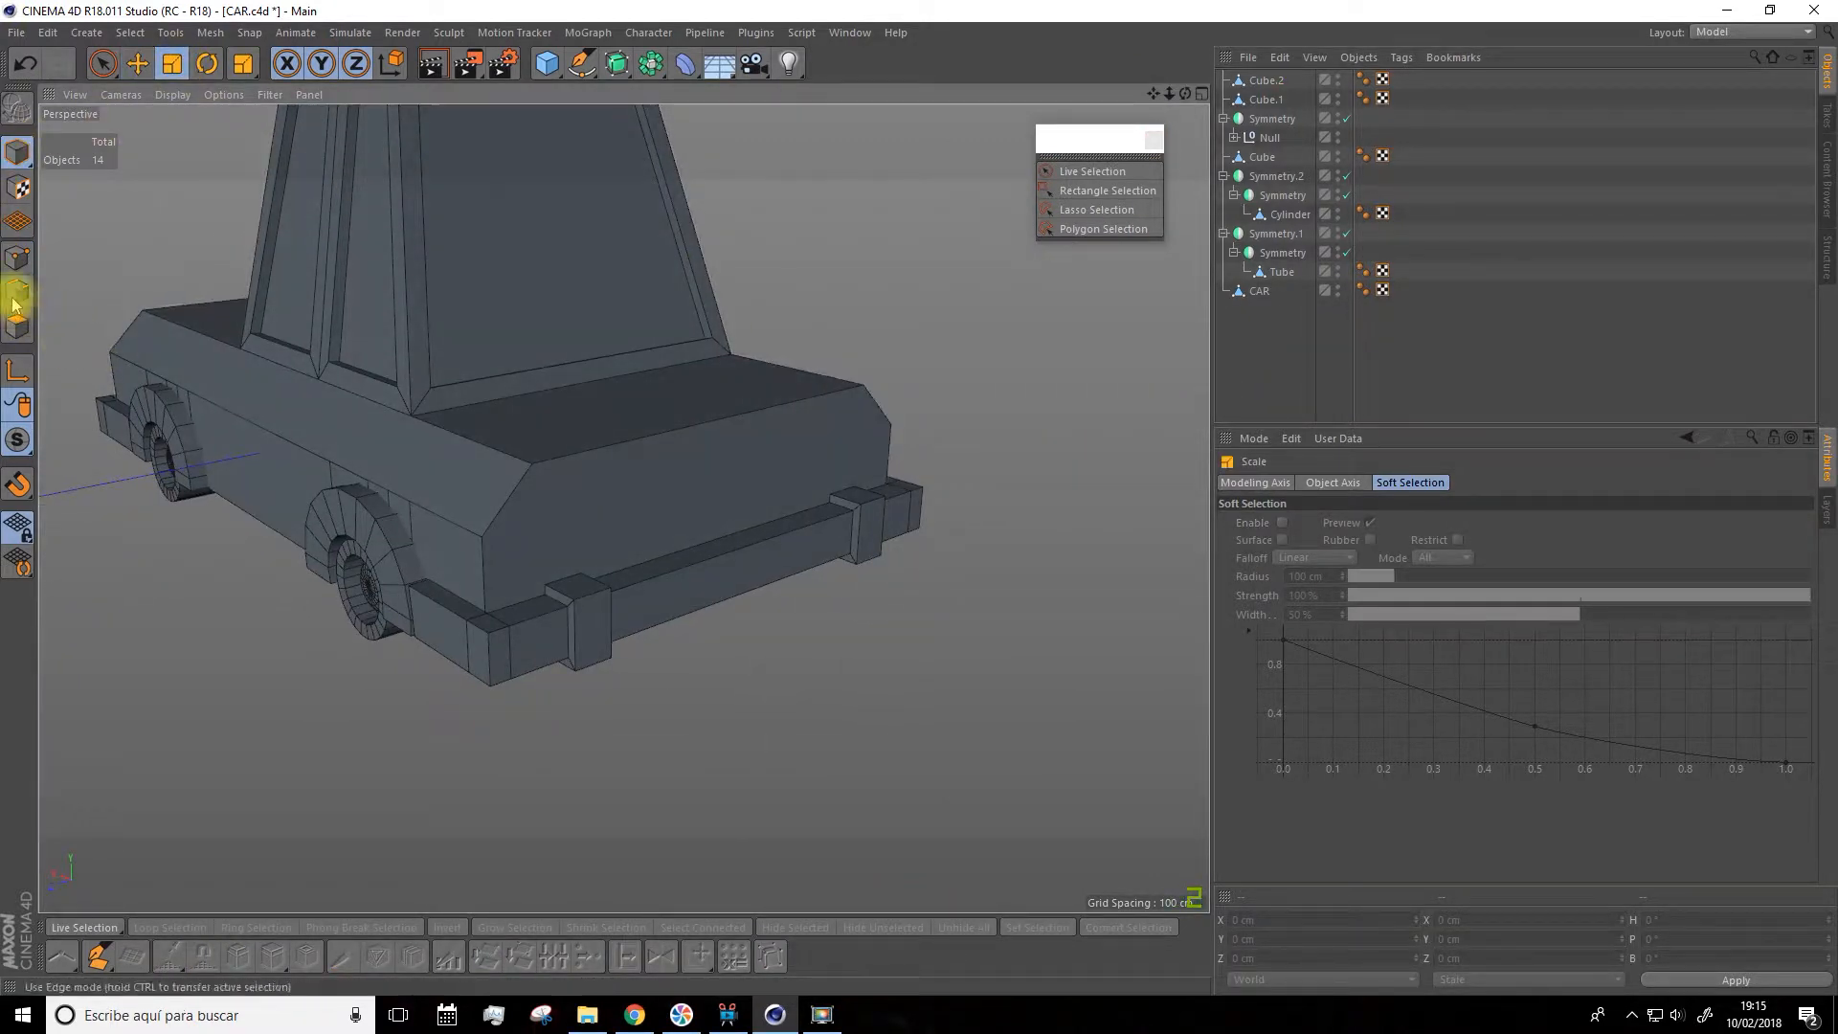
{"action": "left_click", "coordinate": [1251, 86]}
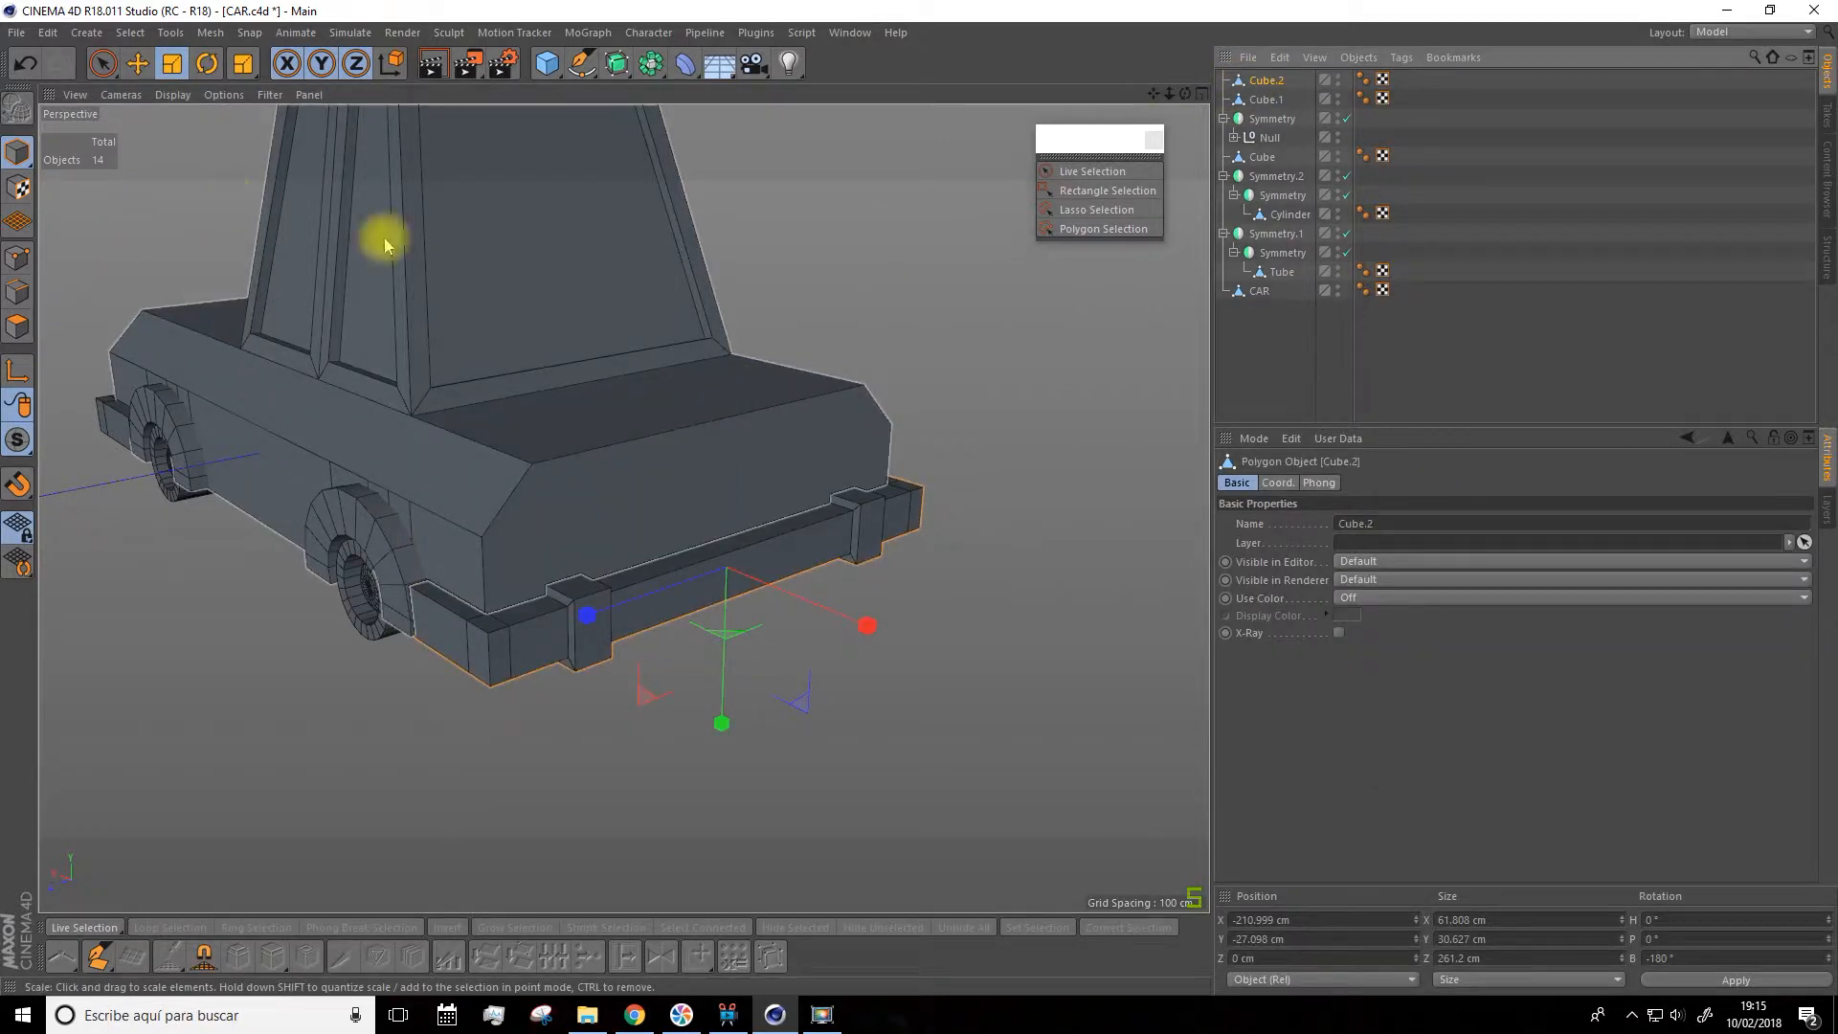
{"action": "left_click_drag", "start_coordinate": [586, 611], "coordinate": [911, 576]}
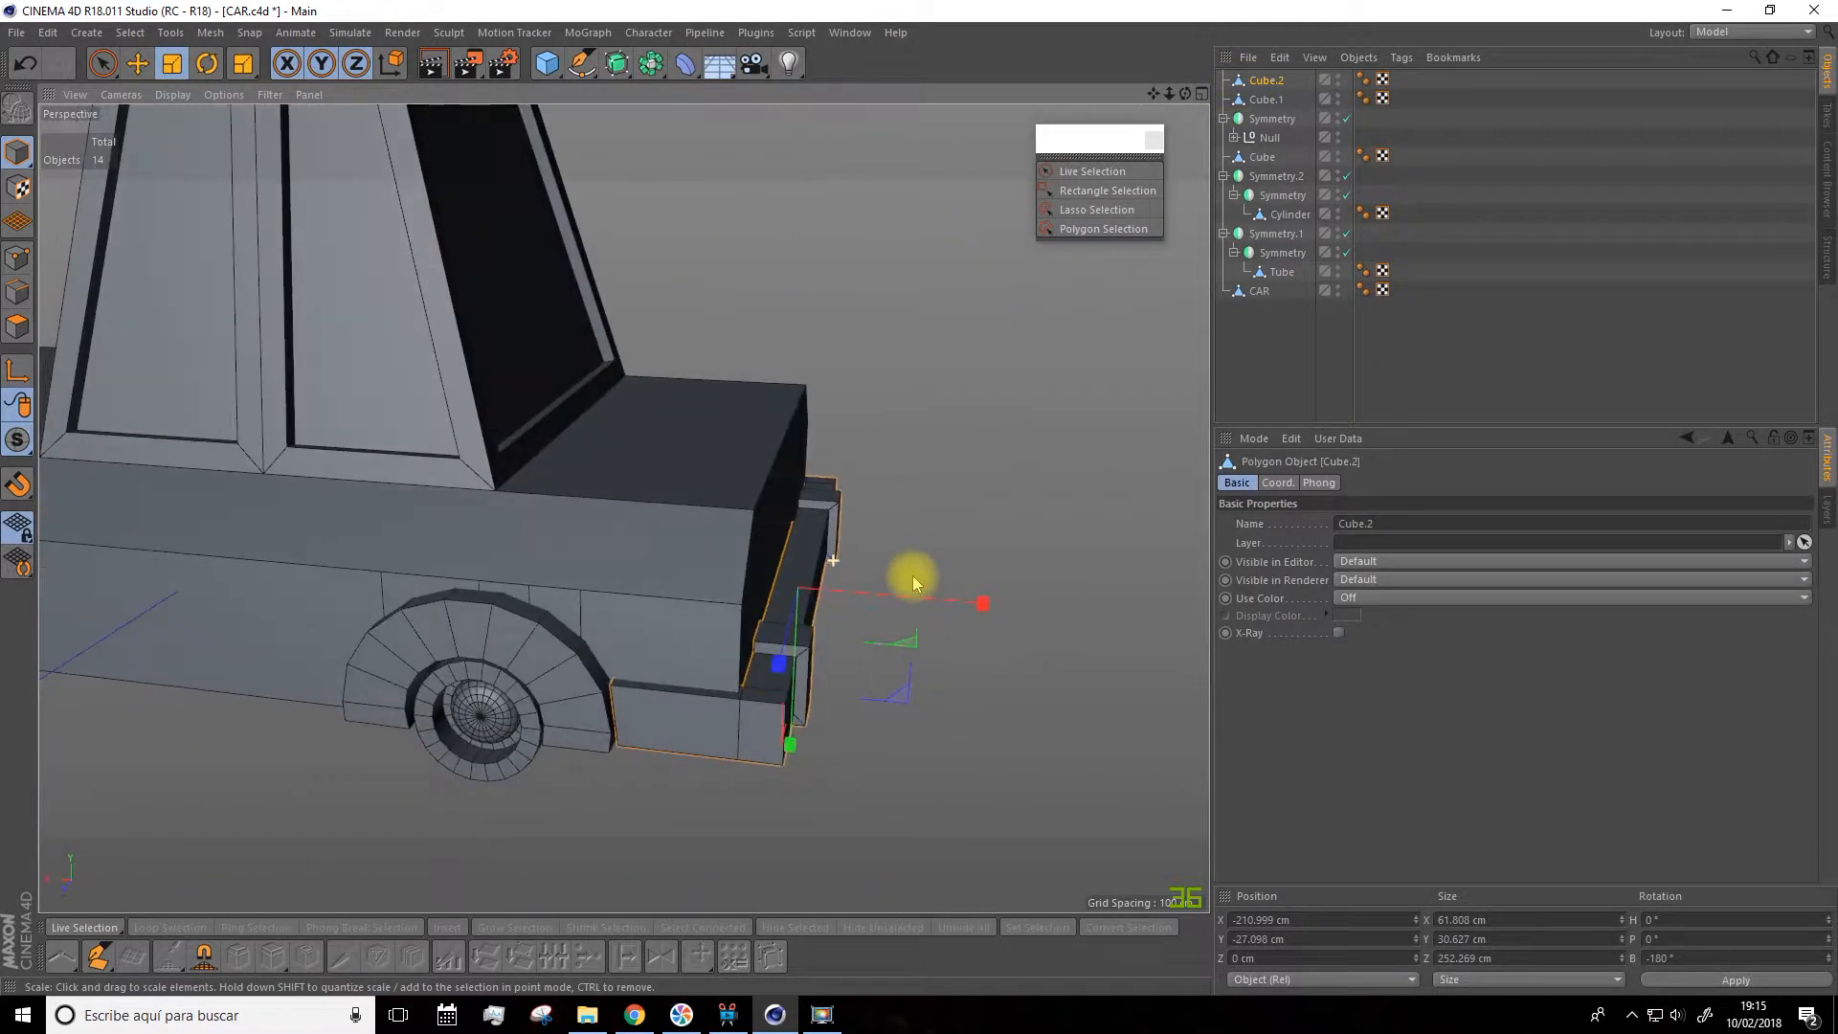
{"action": "left_click", "coordinate": [137, 63]}
{"action": "left_click_drag", "start_coordinate": [979, 603], "coordinate": [974, 603]}
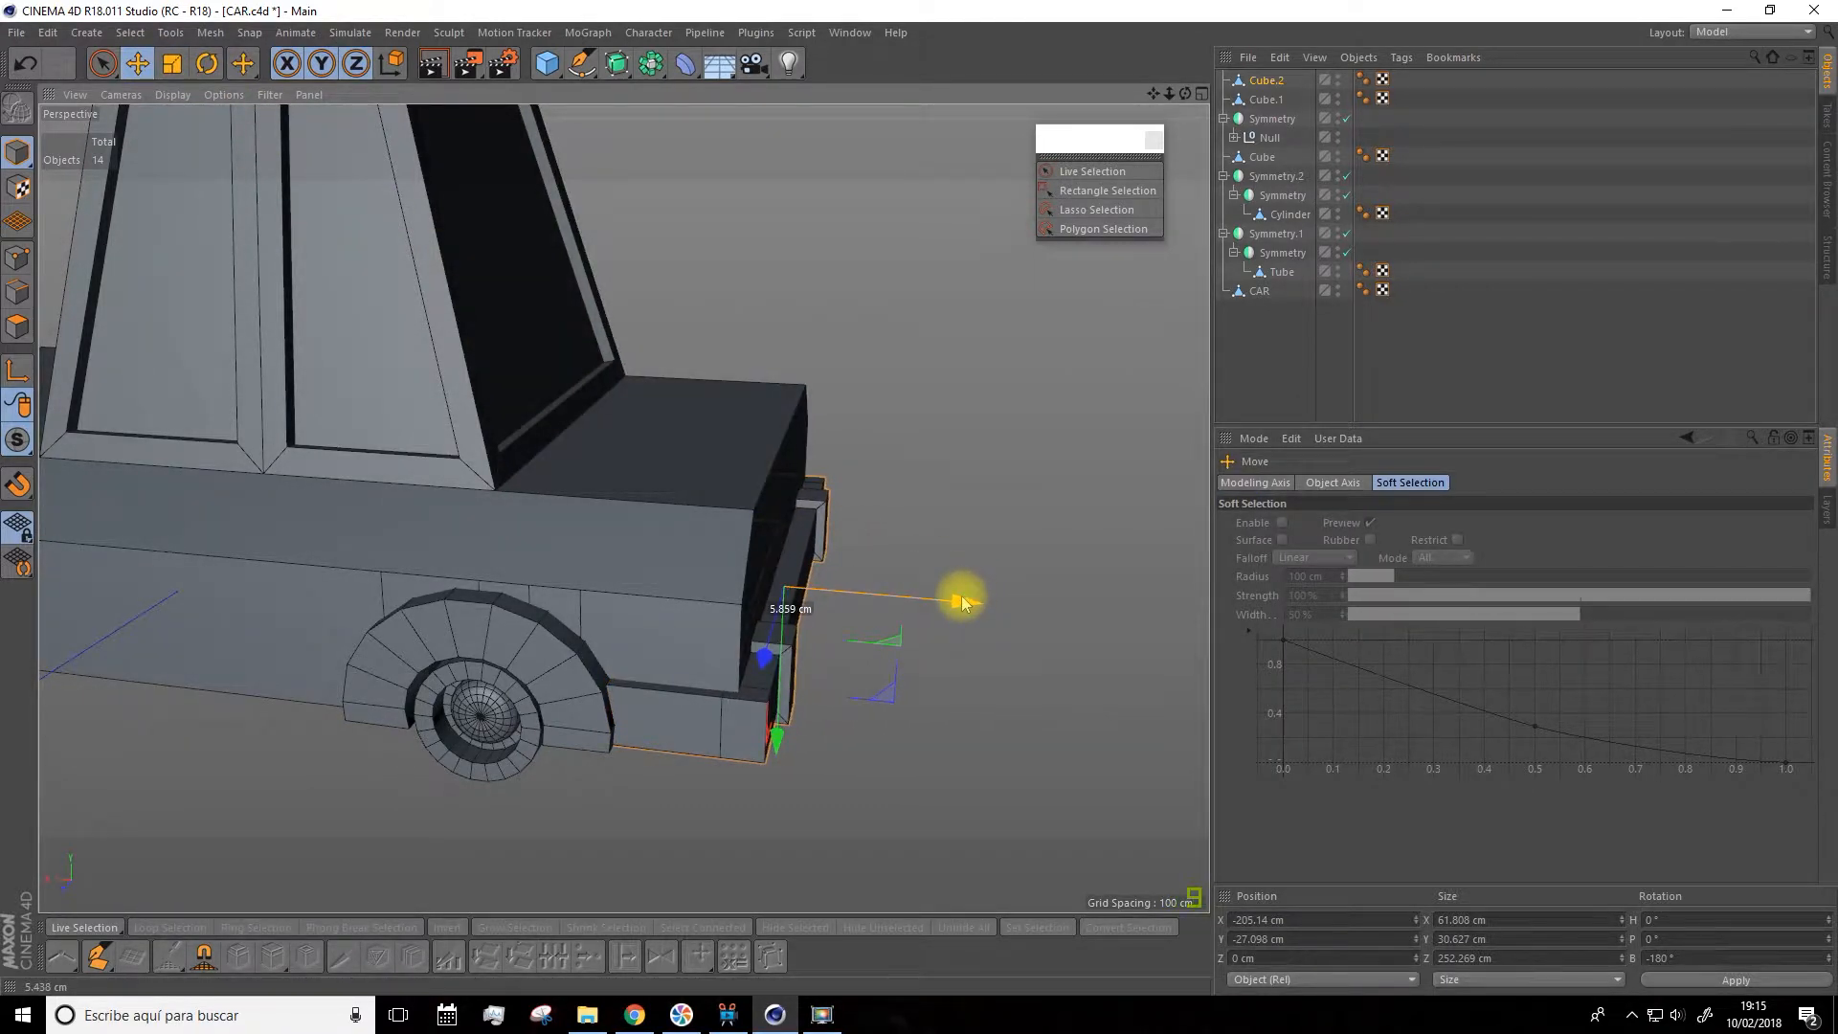
Narrow the front bumper to about 252 cm wide
{"action": "scroll", "coordinate": [632, 529], "scroll_direction": "down", "scroll_amount": 3}
{"action": "left_click_drag", "start_coordinate": [1153, 94], "coordinate": [1570, 94]}
{"action": "left_click", "coordinate": [402, 620]}
{"action": "scroll", "coordinate": [406, 595], "scroll_direction": "up", "scroll_amount": 3}
{"action": "left_click", "coordinate": [173, 65]}
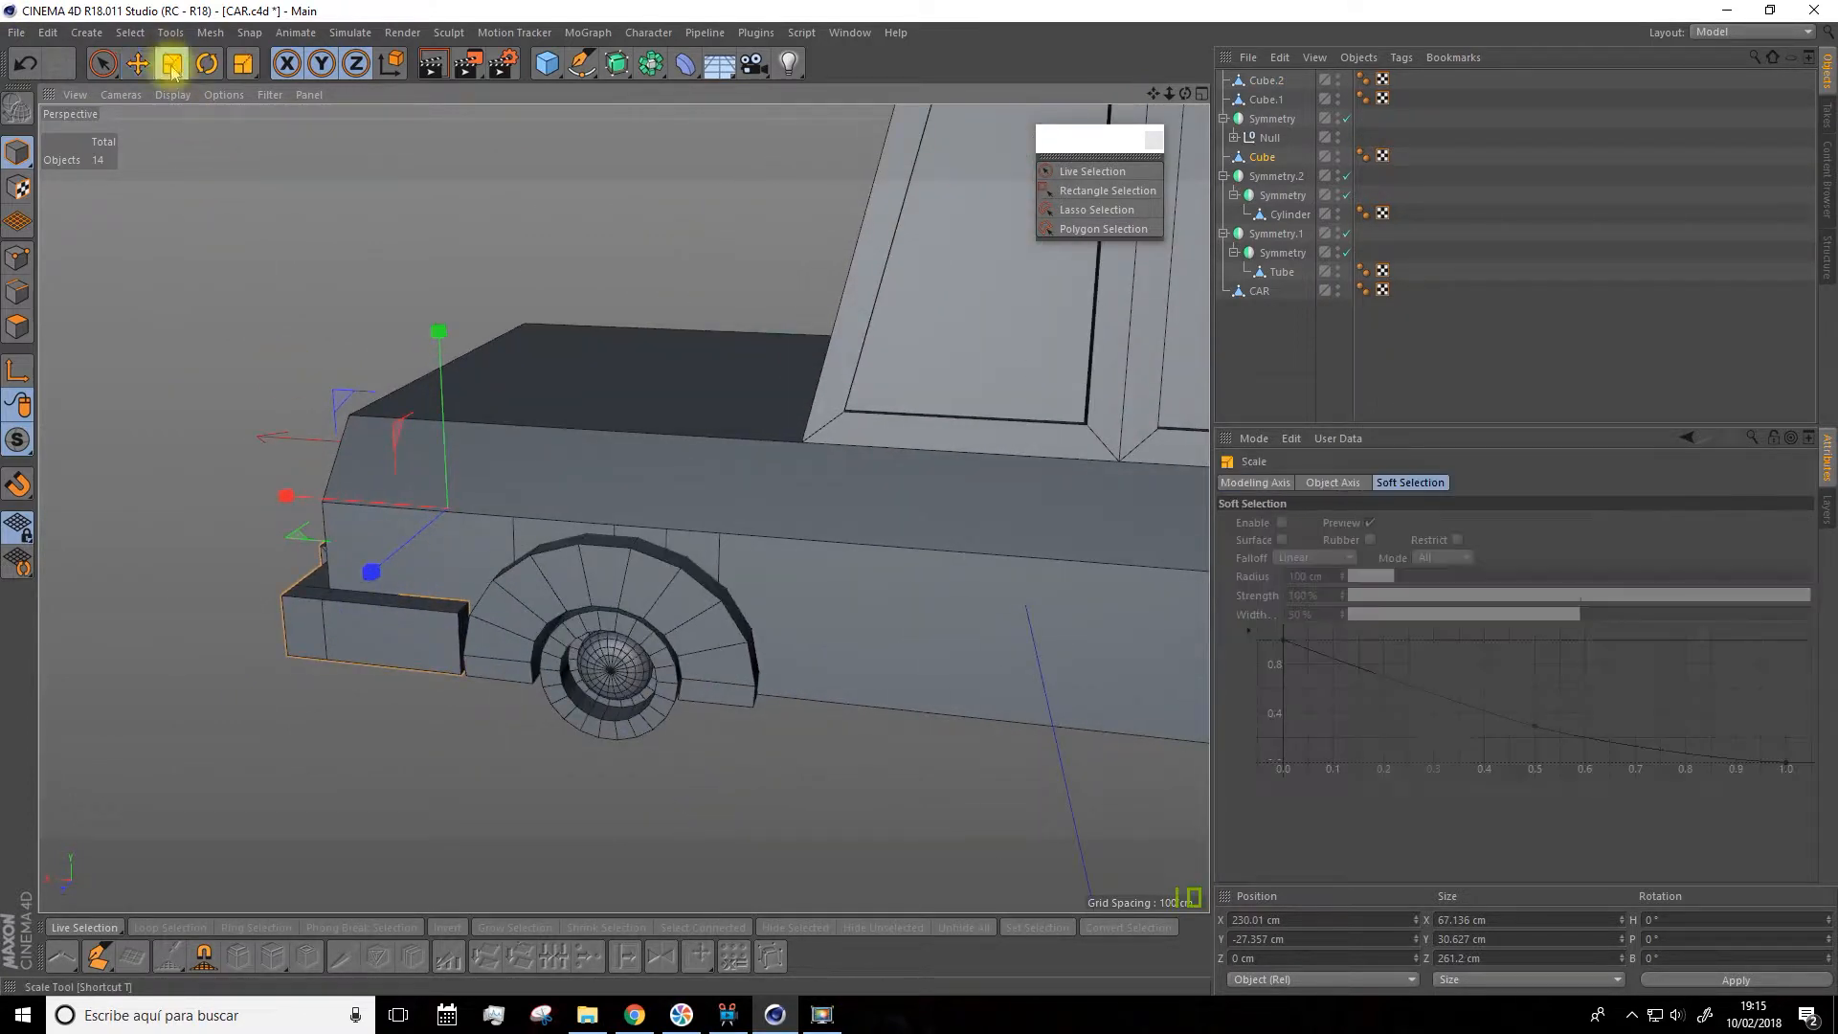
{"action": "left_click_drag", "start_coordinate": [272, 243], "coordinate": [357, 460], "text": "alt"}
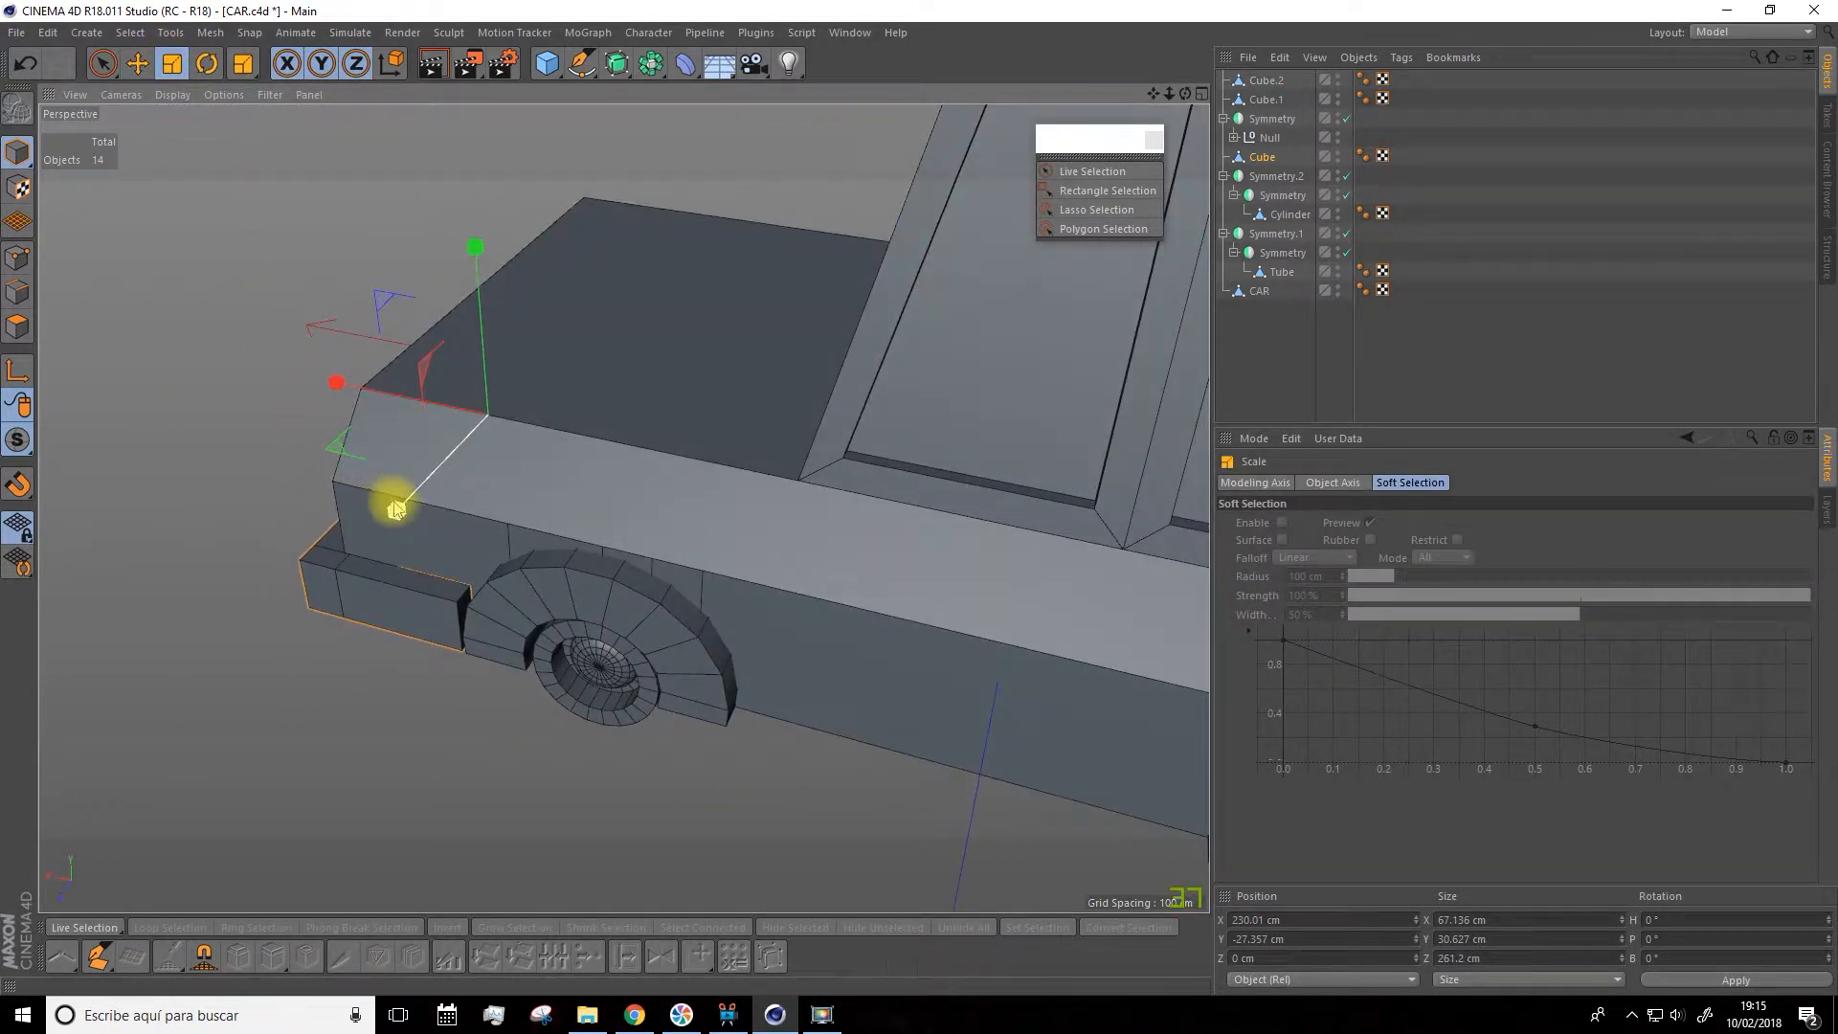
{"action": "left_click_drag", "start_coordinate": [400, 518], "coordinate": [528, 443], "text": "alt"}
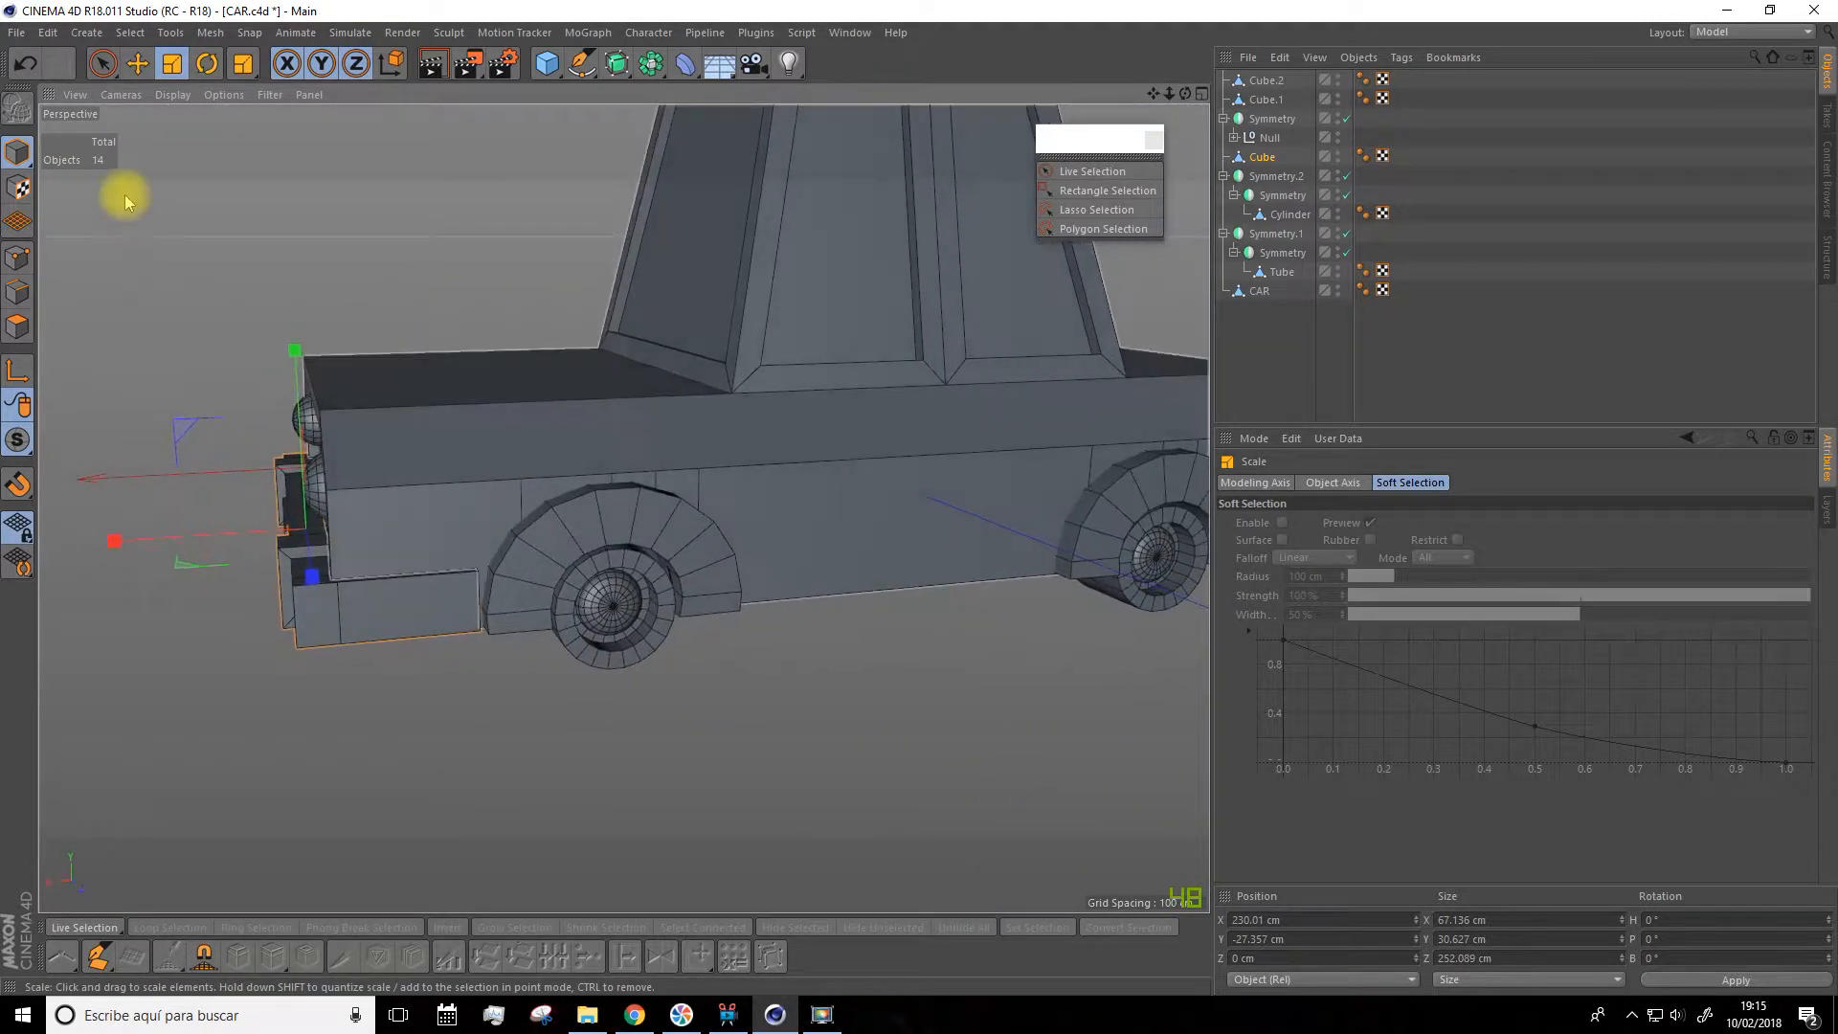
Move the front bumper back against the body, to about X 223 cm
{"action": "left_click_drag", "start_coordinate": [117, 541], "coordinate": [125, 537]}
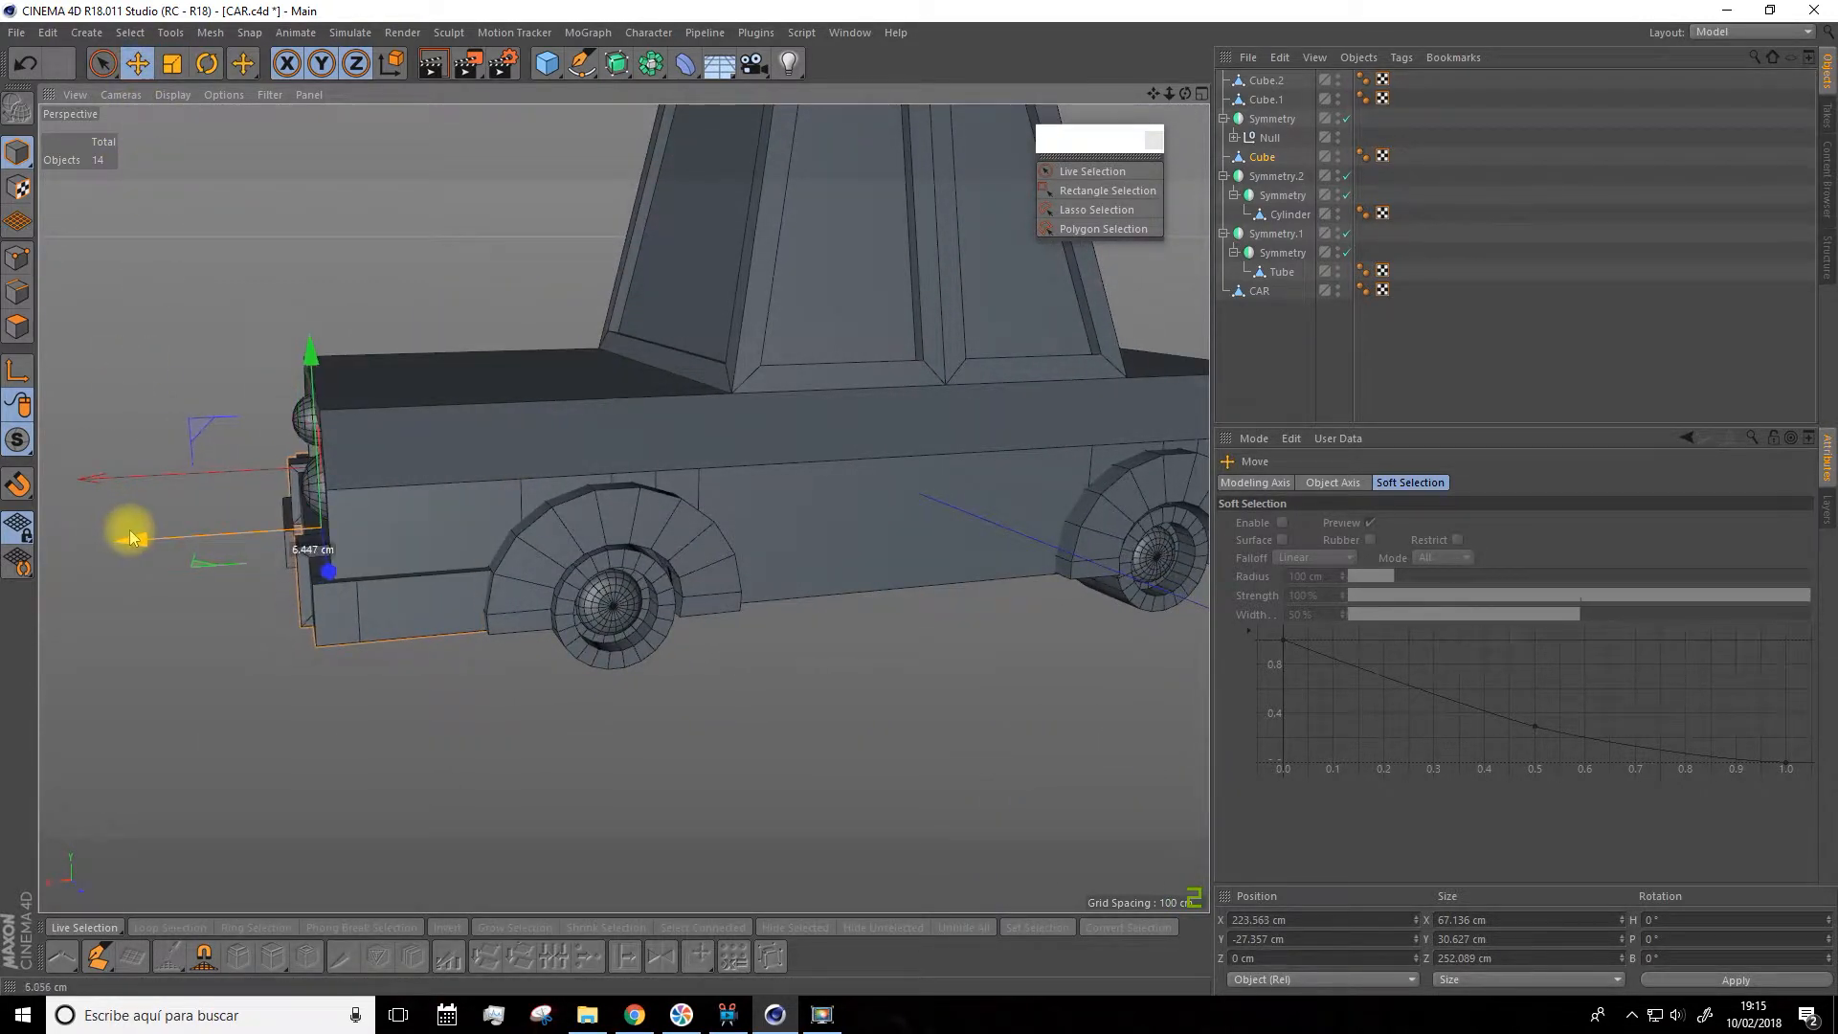
{"action": "scroll", "coordinate": [443, 583], "scroll_direction": "down", "scroll_amount": 5}
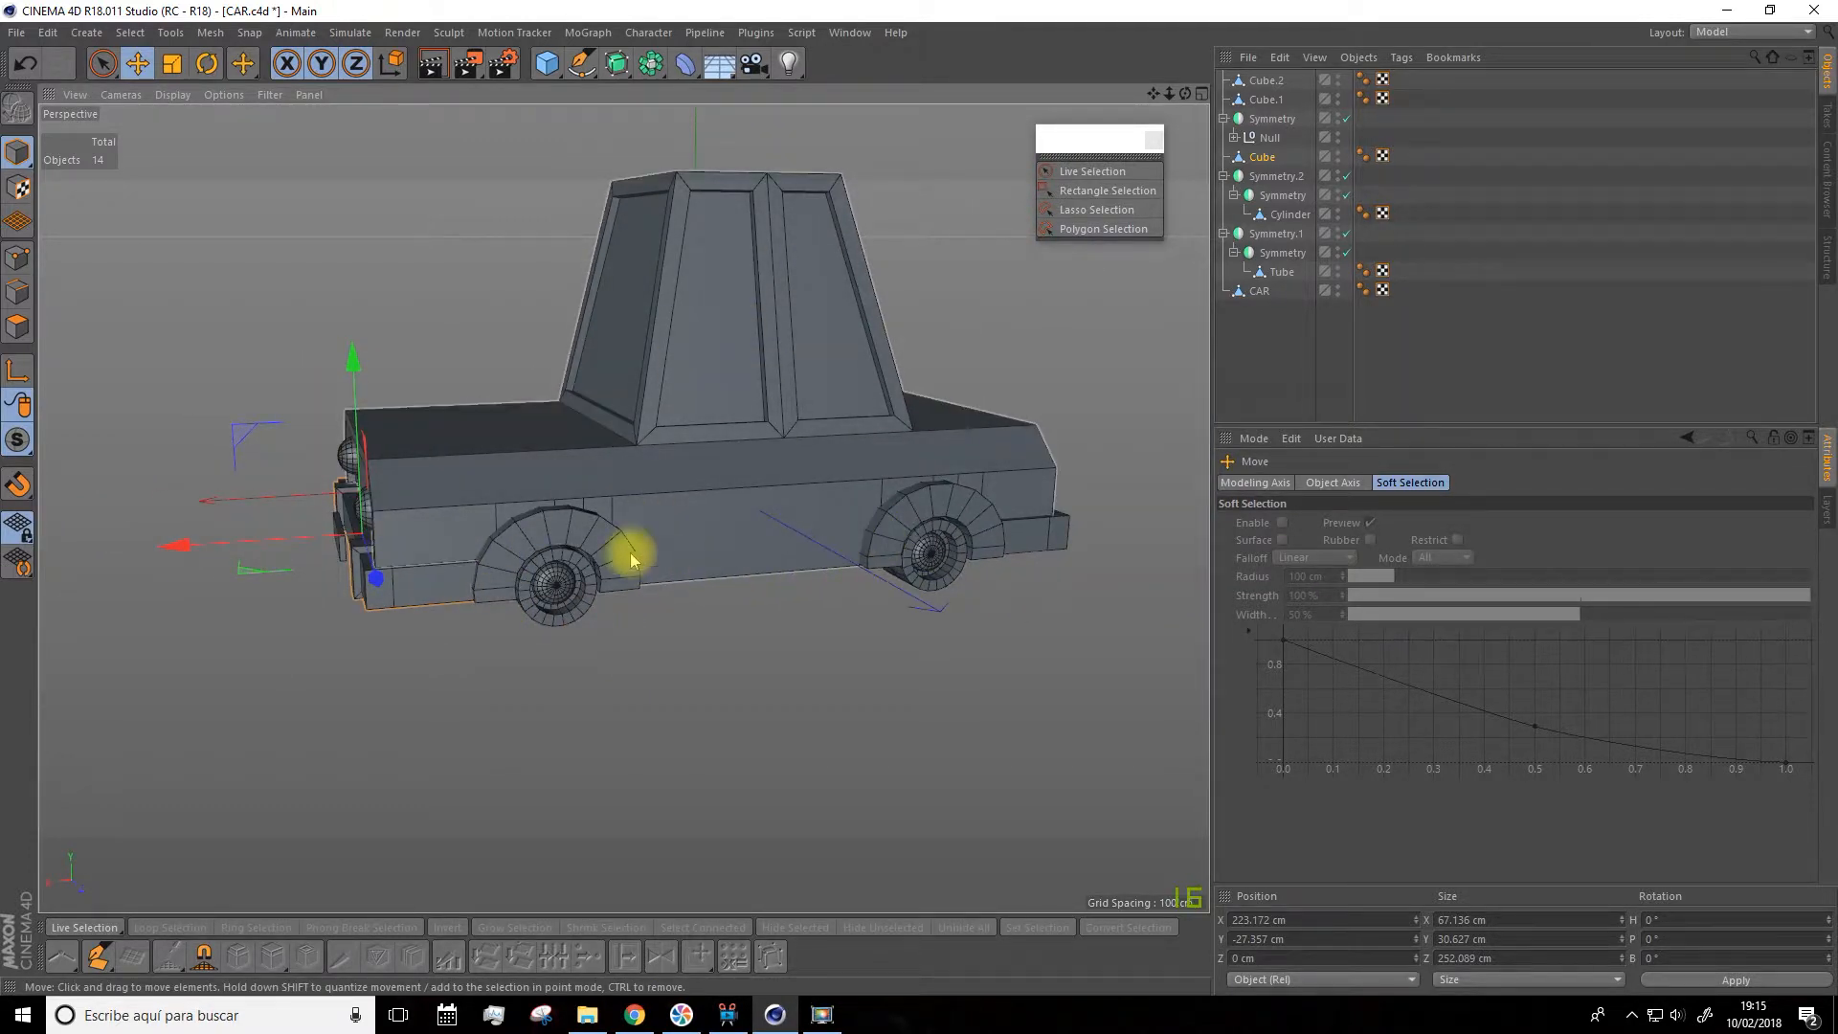
Add a cube and shape it into a side sill bar about 186 × 24 × 17 cm, set into the car's side at about Z 119 cm
{"action": "left_click_drag", "start_coordinate": [547, 63], "coordinate": [698, 90]}
{"action": "left_click_drag", "start_coordinate": [694, 326], "coordinate": [709, 432]}
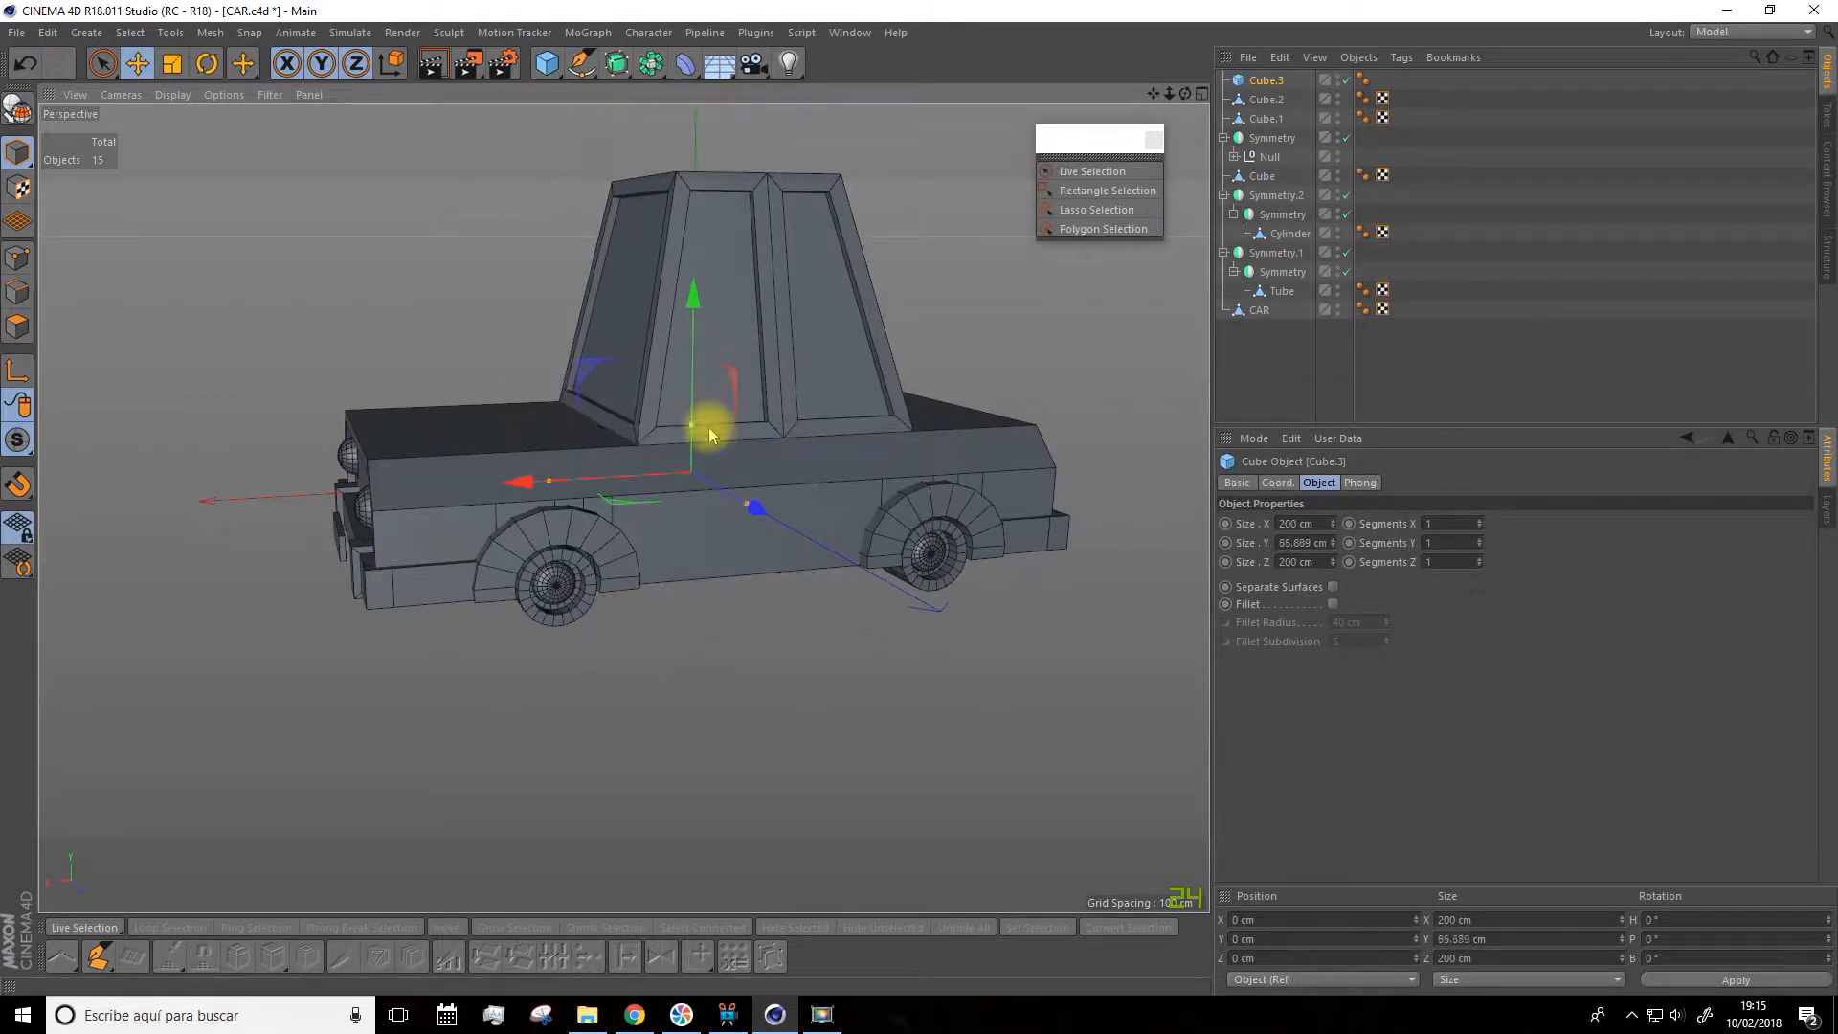
{"action": "left_click_drag", "start_coordinate": [750, 505], "coordinate": [826, 484]}
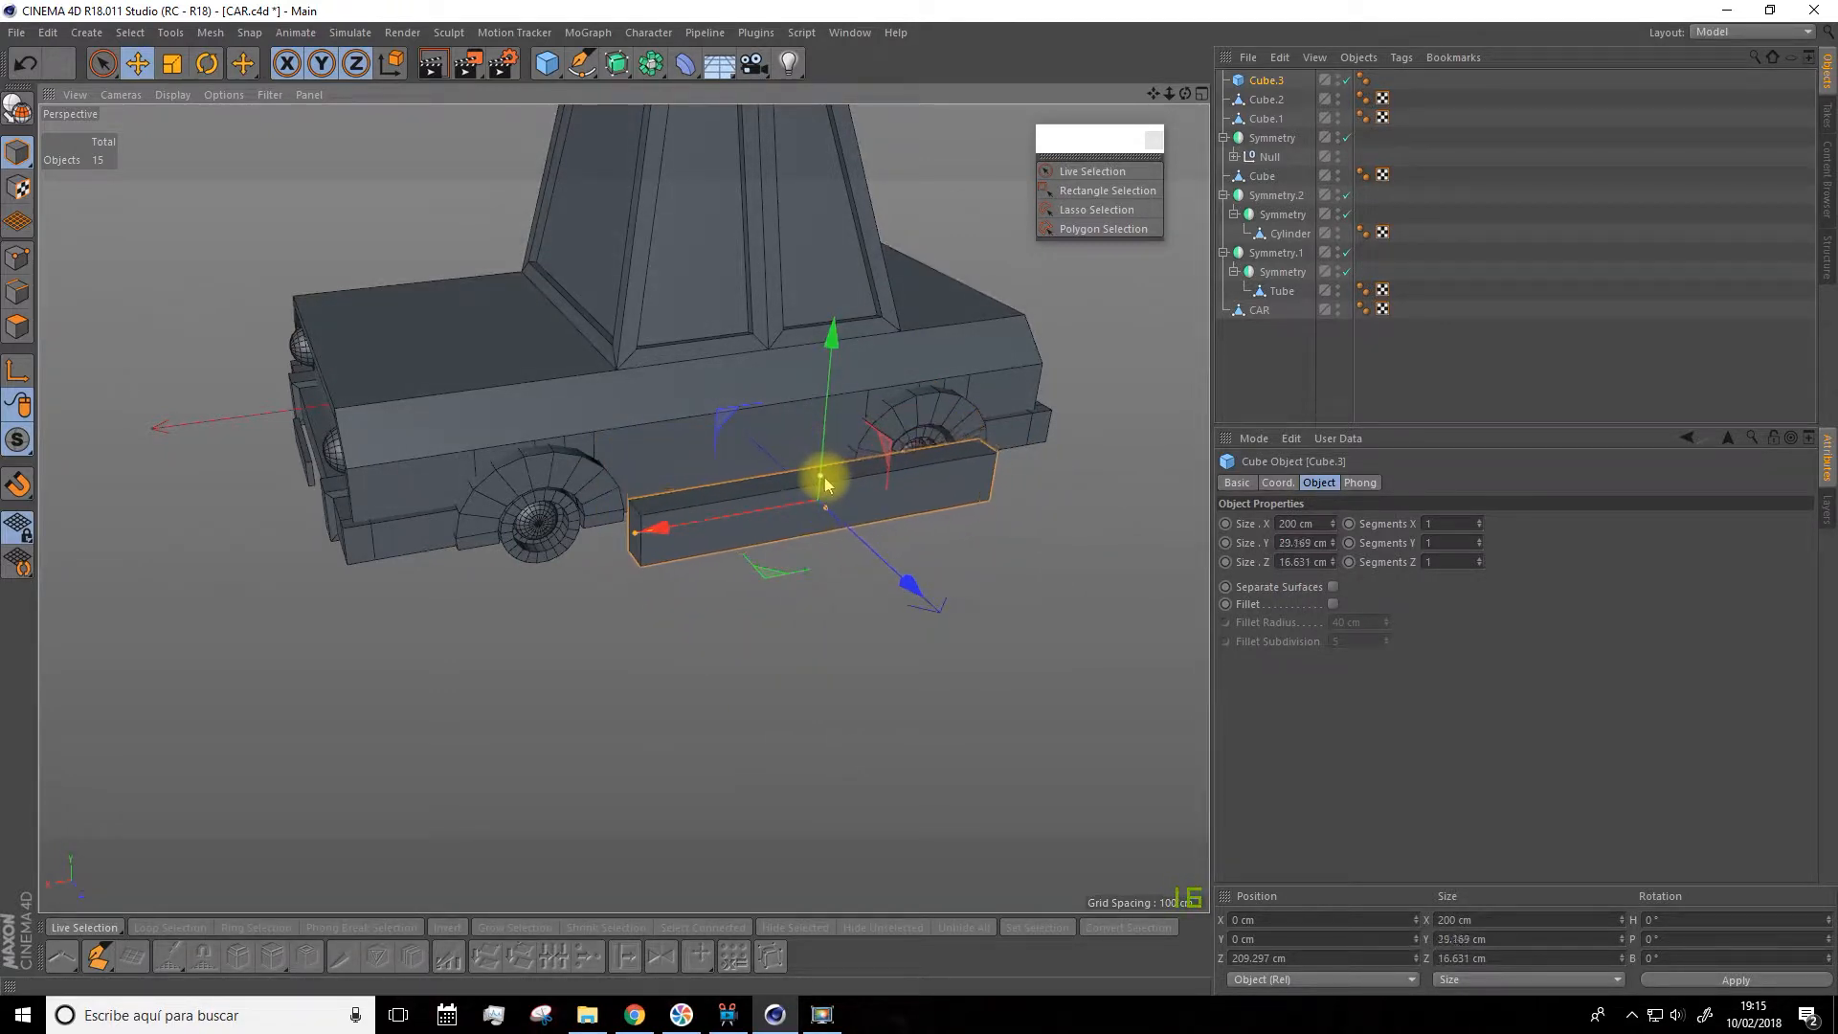
{"action": "left_click_drag", "start_coordinate": [897, 585], "coordinate": [742, 418]}
{"action": "scroll", "coordinate": [838, 457], "scroll_direction": "up", "scroll_amount": 4}
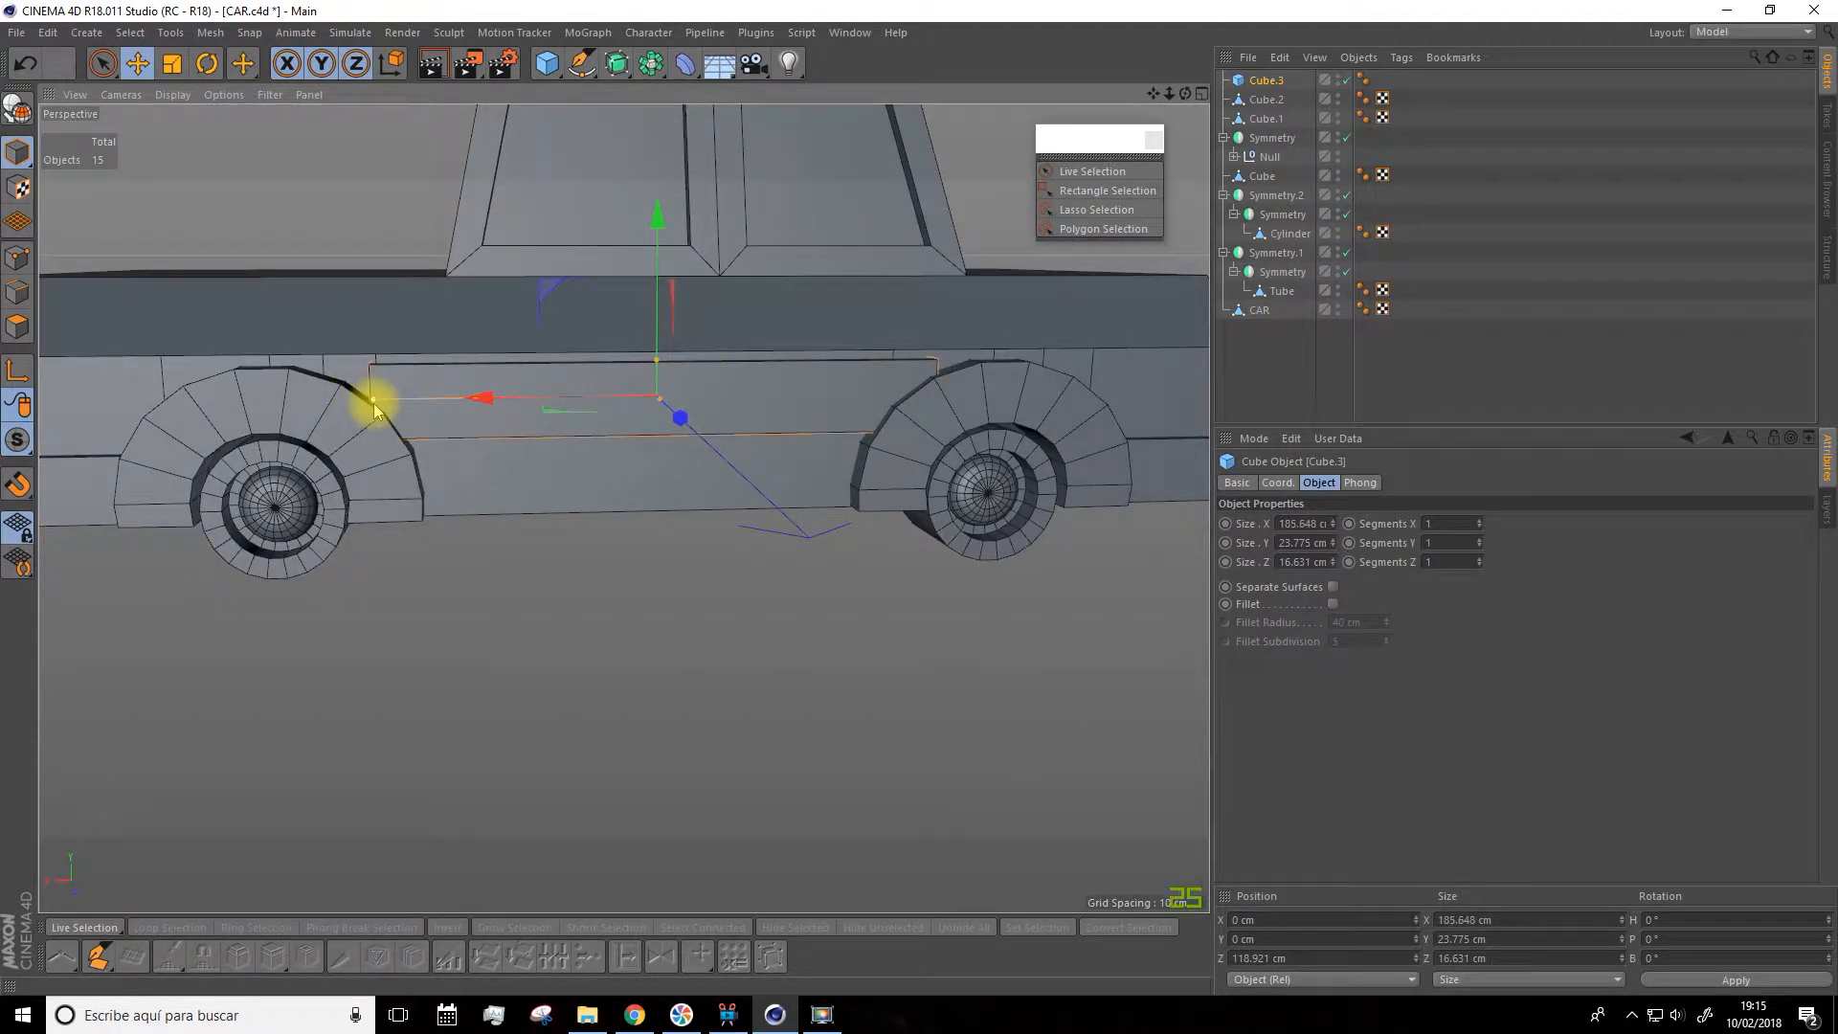
Fit the sill bar between the wheel arches at about X 10 cm, Y -26 cm, shortening it to about 163 cm
{"action": "left_click_drag", "start_coordinate": [474, 399], "coordinate": [446, 412]}
{"action": "left_click_drag", "start_coordinate": [625, 226], "coordinate": [627, 297]}
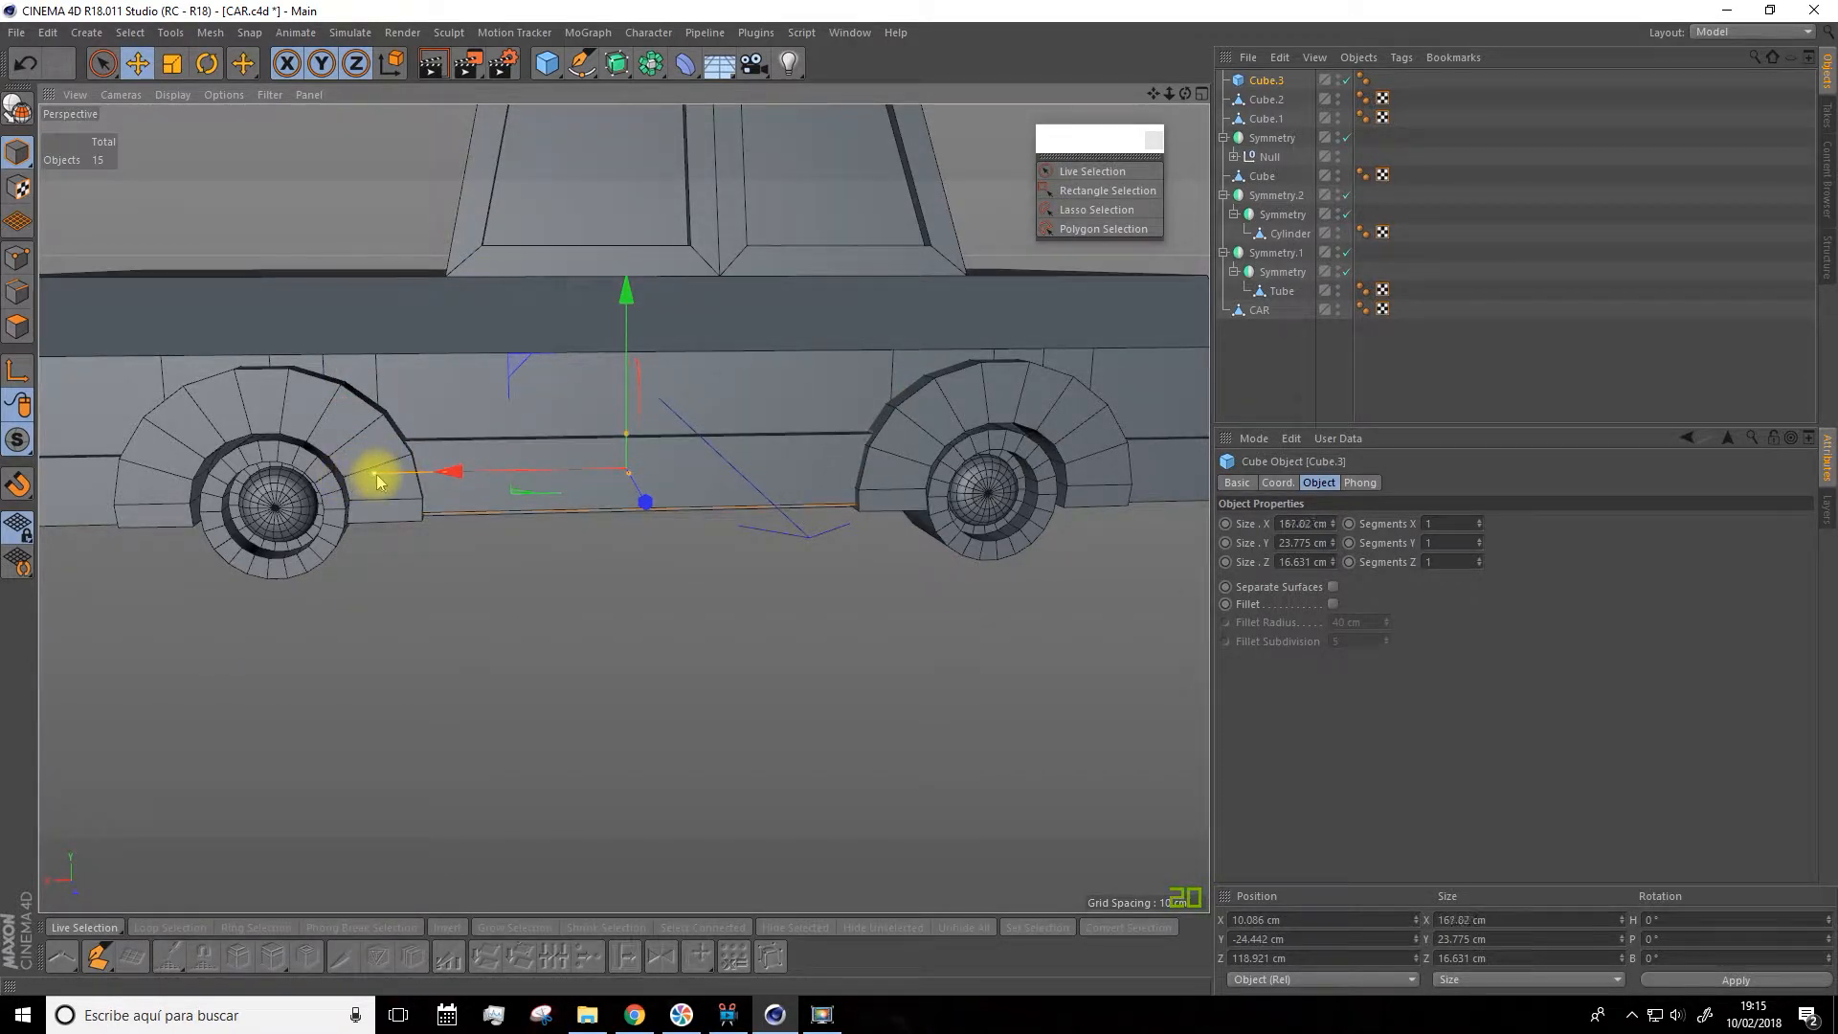
{"action": "scroll", "coordinate": [641, 474], "scroll_direction": "up", "scroll_amount": 3}
{"action": "left_click_drag", "start_coordinate": [623, 292], "coordinate": [624, 296]}
{"action": "left_click_drag", "start_coordinate": [710, 442], "coordinate": [791, 681], "text": "alt"}
{"action": "left_click", "coordinate": [791, 682]}
{"action": "left_click", "coordinate": [706, 529]}
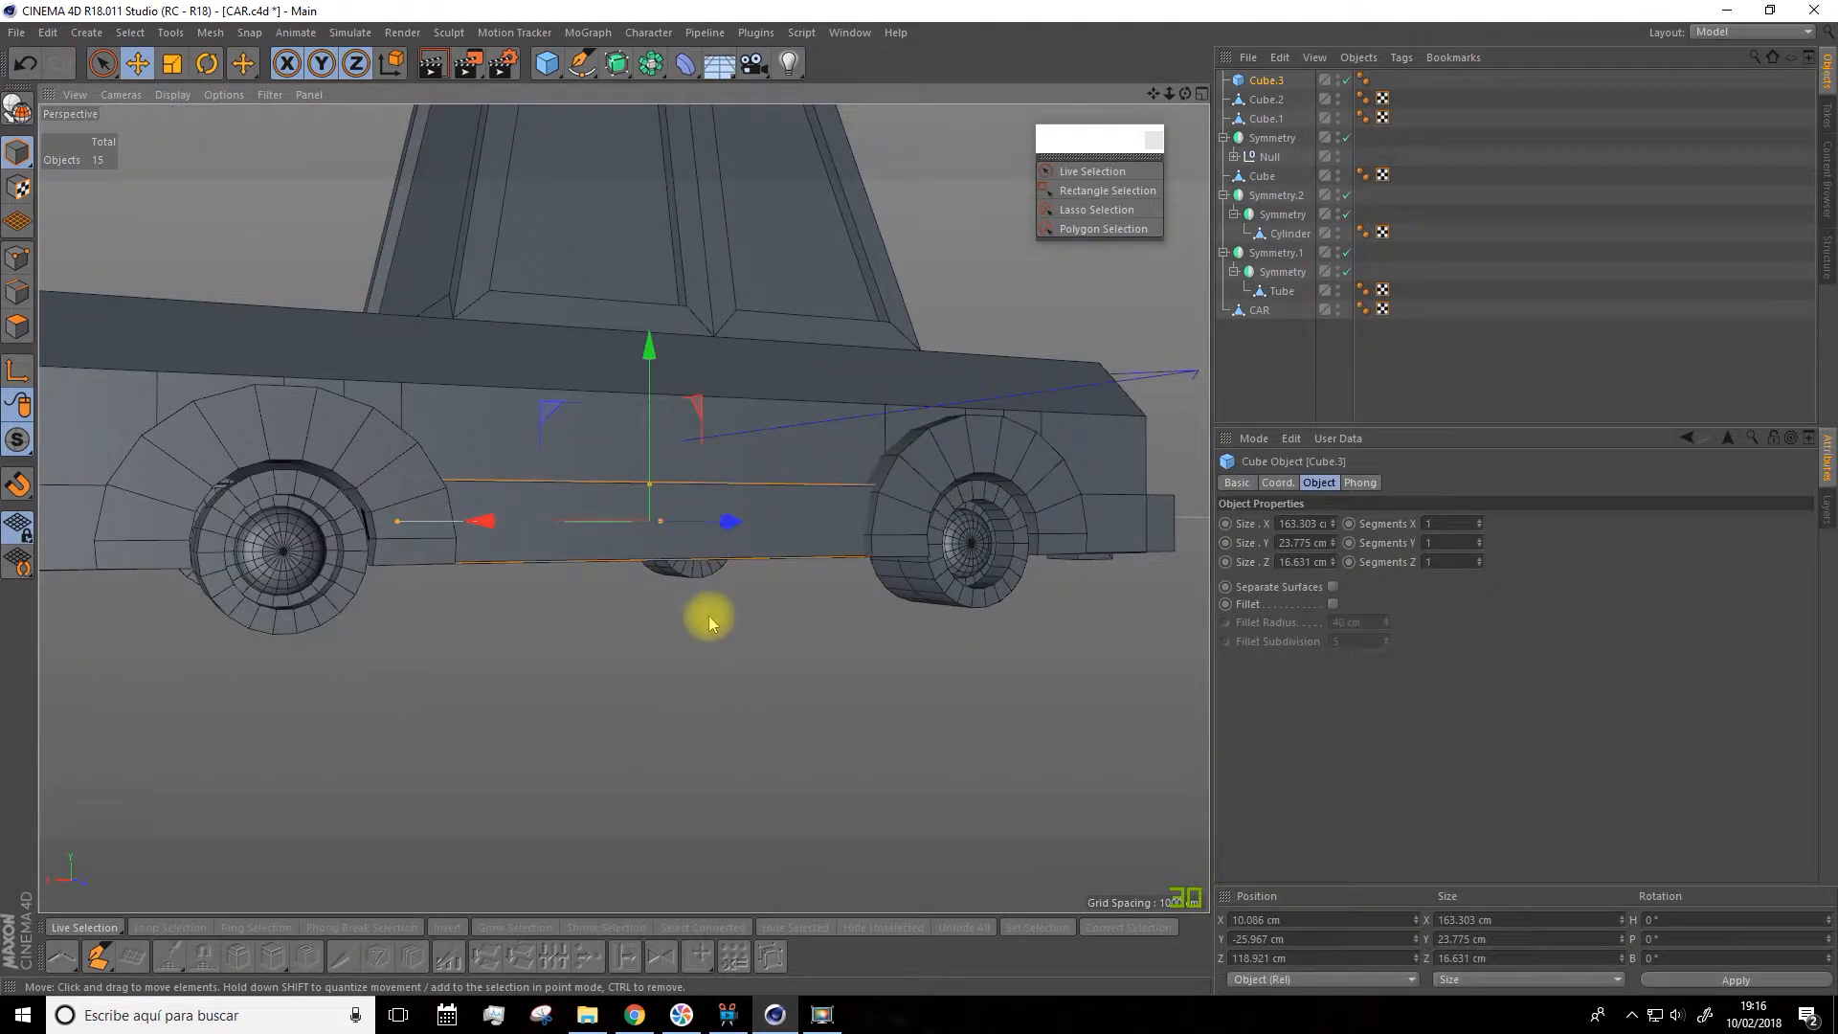
Make the sill bar editable and divide its length into equal thirds with two loop cuts
{"action": "scroll", "coordinate": [703, 617], "scroll_direction": "up", "scroll_amount": 2}
{"action": "left_click", "coordinate": [20, 111]}
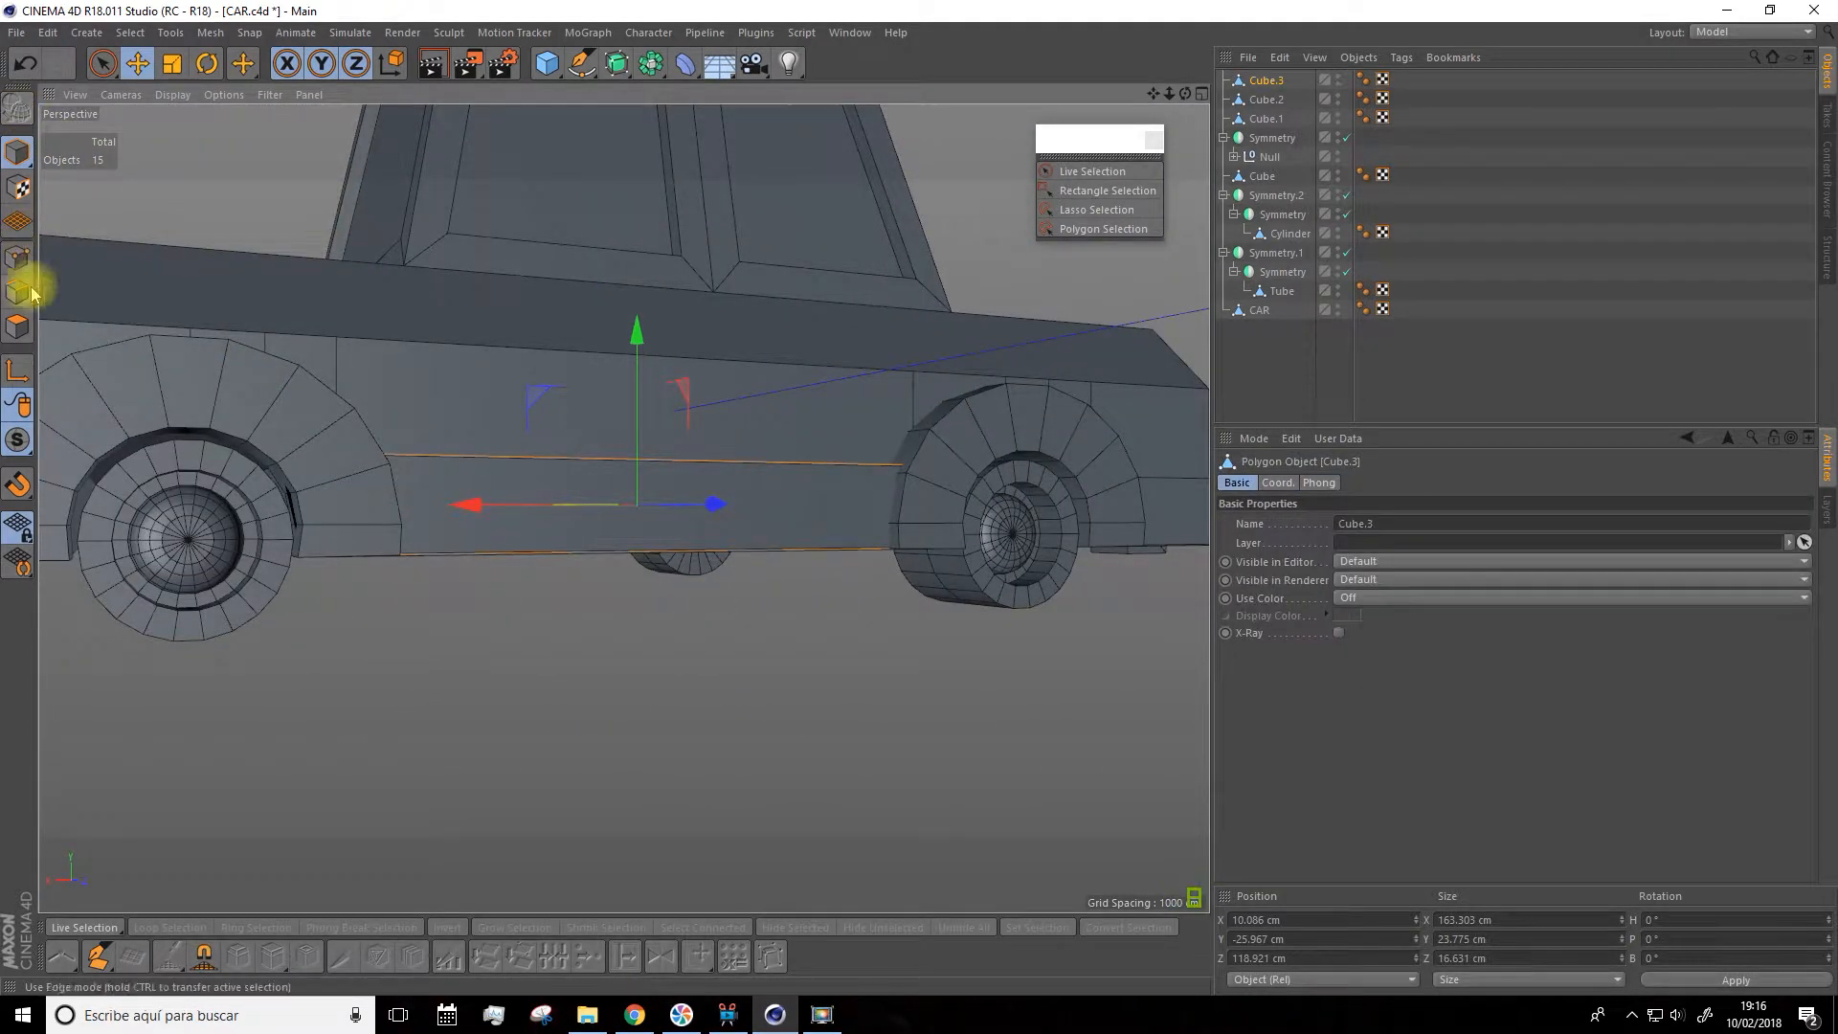
{"action": "left_click", "coordinate": [12, 331]}
{"action": "left_click", "coordinate": [413, 956]}
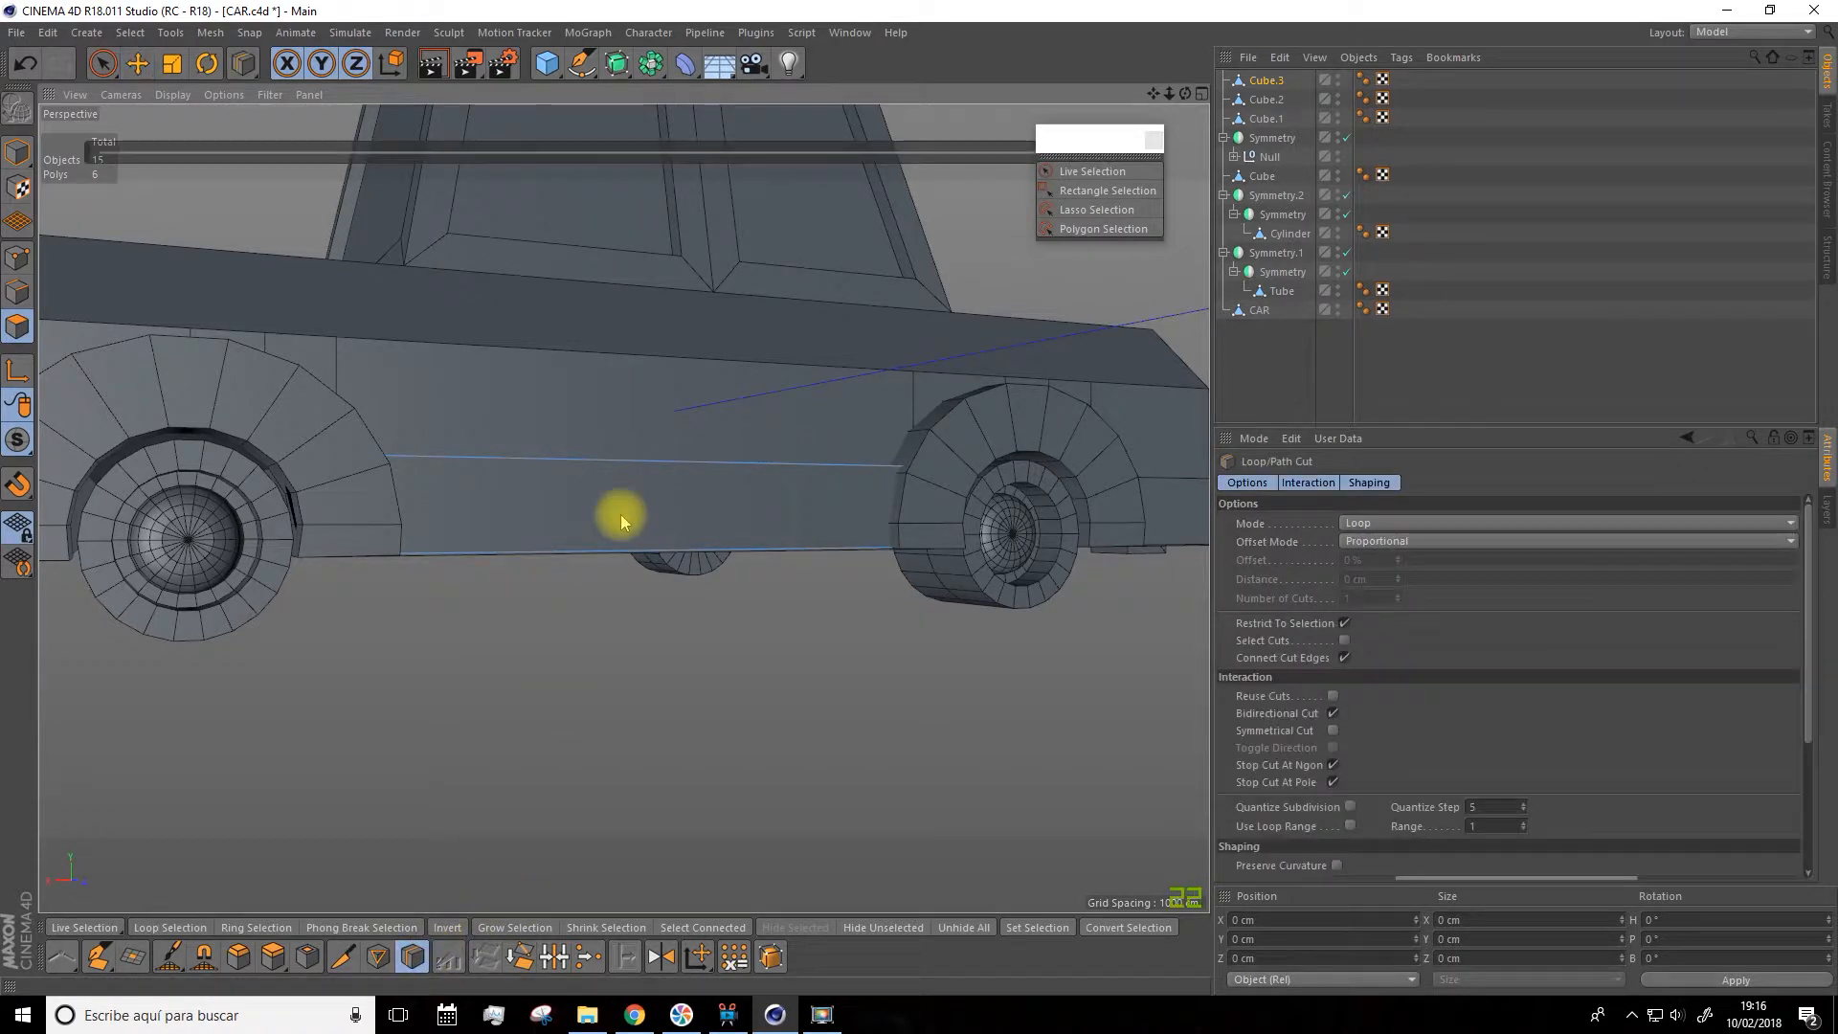
{"action": "left_click", "coordinate": [653, 469]}
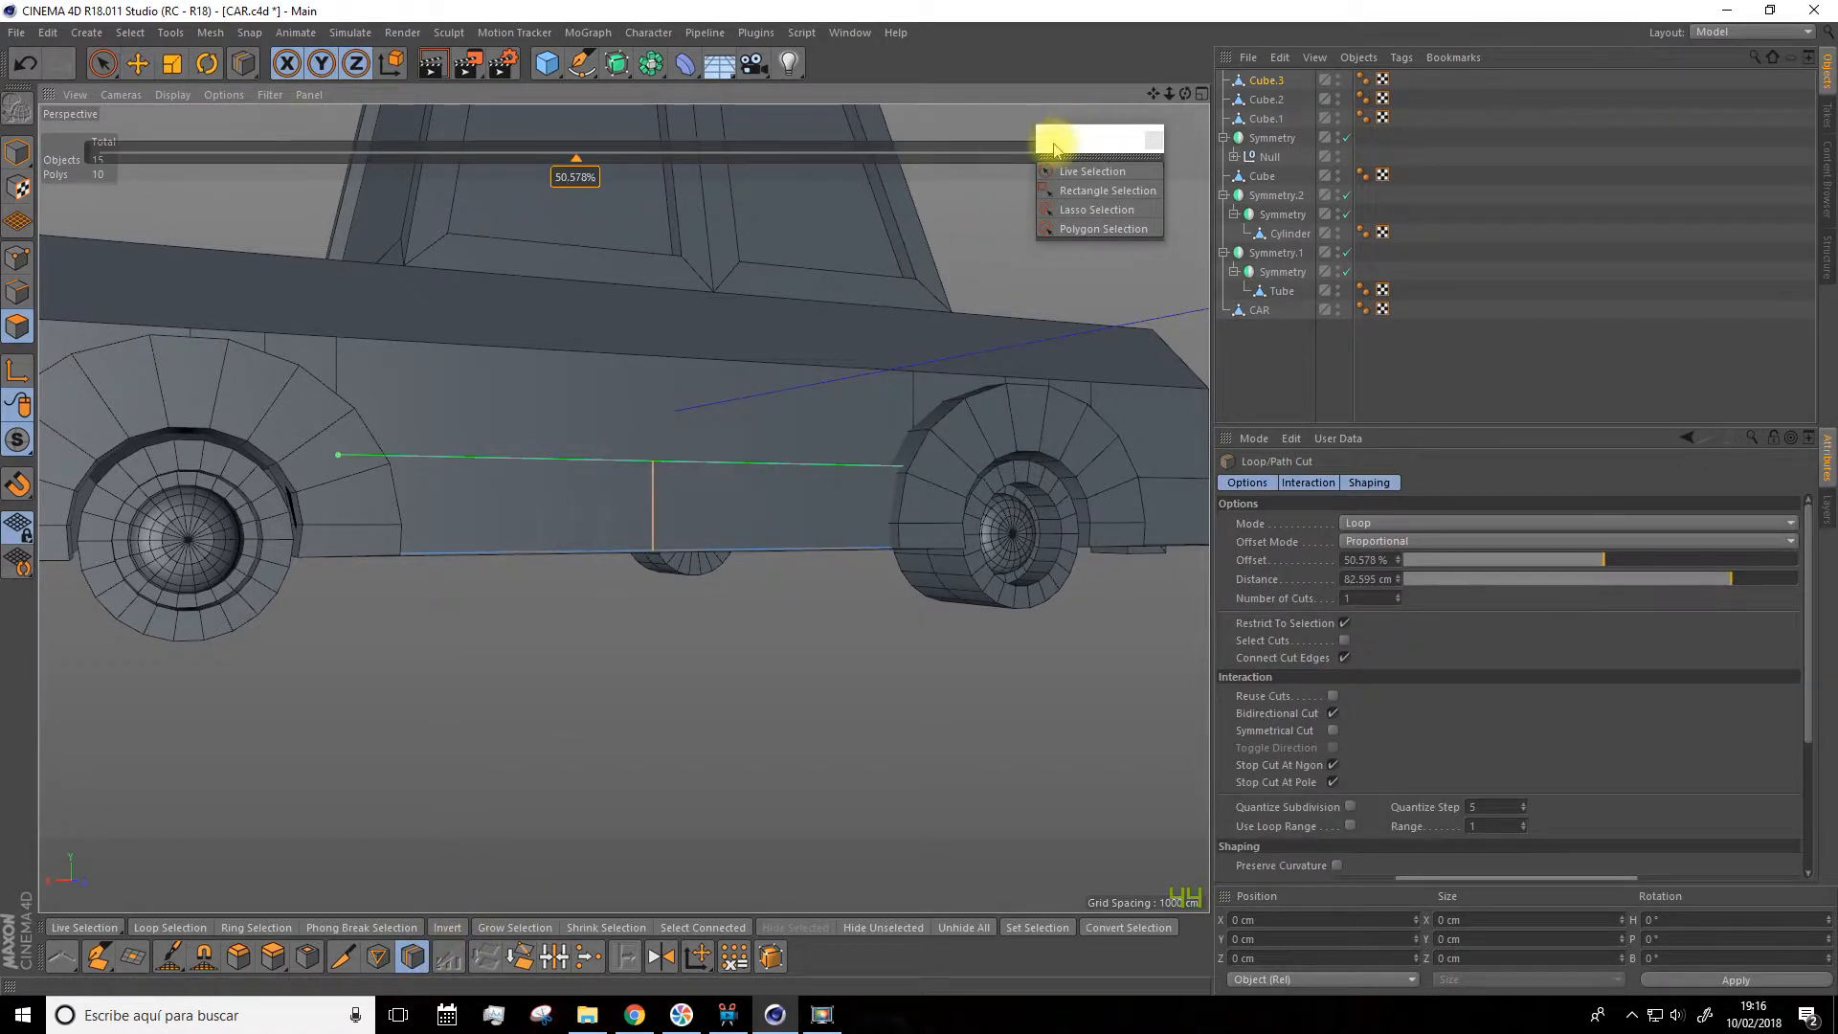
{"action": "left_click_drag", "start_coordinate": [1054, 148], "coordinate": [1064, 242]}
{"action": "left_click", "coordinate": [1110, 153]}
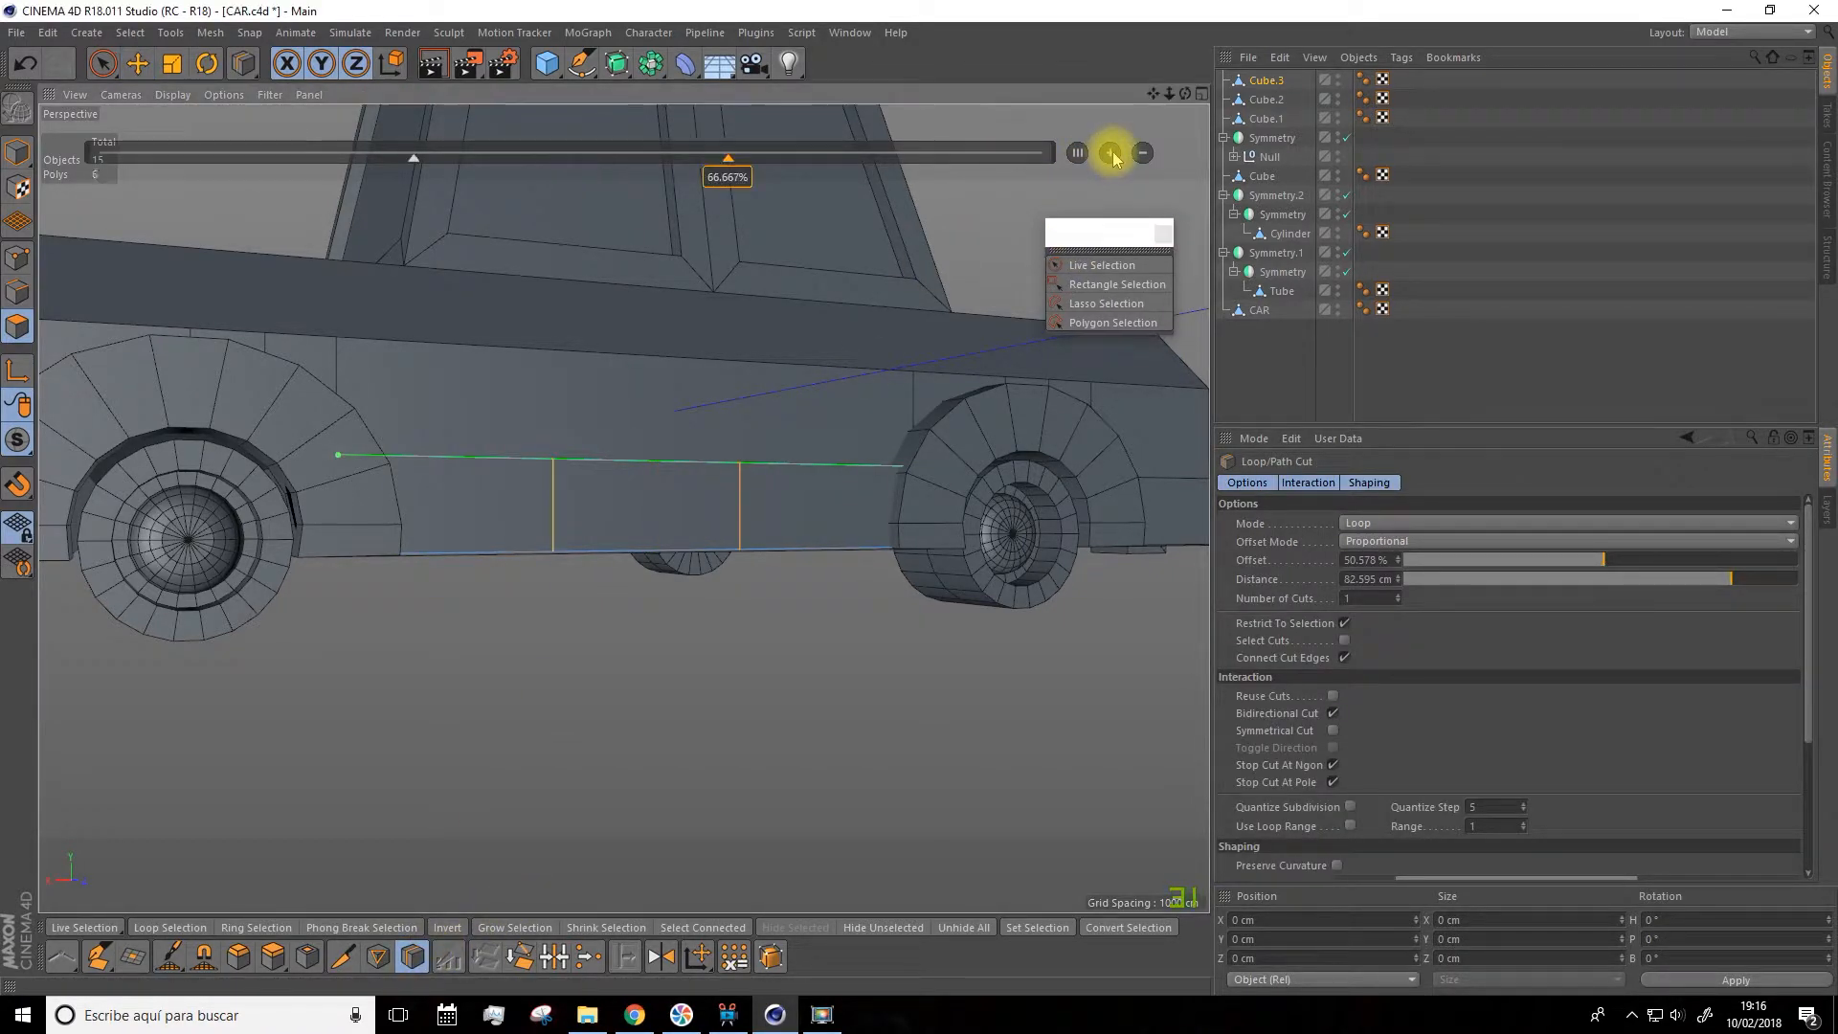
{"action": "left_click_drag", "start_coordinate": [758, 500], "coordinate": [597, 309], "text": "alt"}
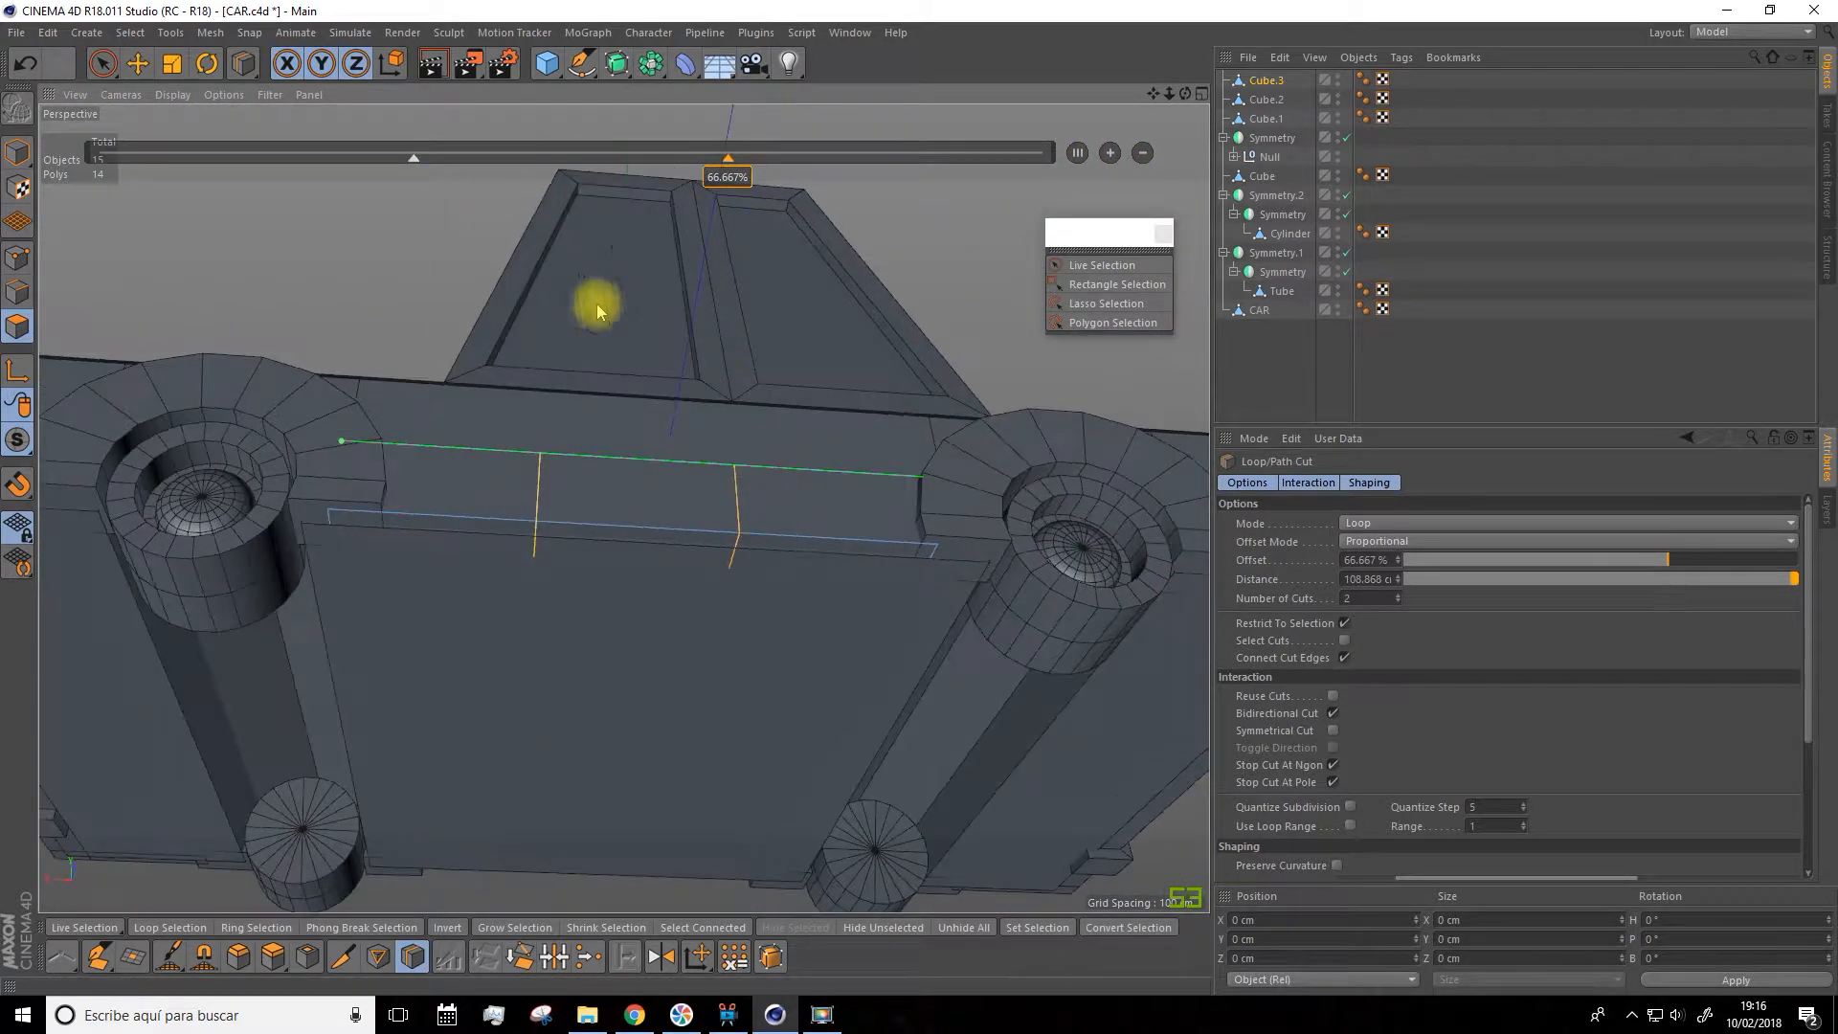
{"action": "left_click", "coordinate": [98, 65]}
Mirror the sill bar to the opposite side of the car with a Symmetry object using the XY mirror plane
{"action": "left_click_drag", "start_coordinate": [300, 250], "coordinate": [541, 539], "text": "alt"}
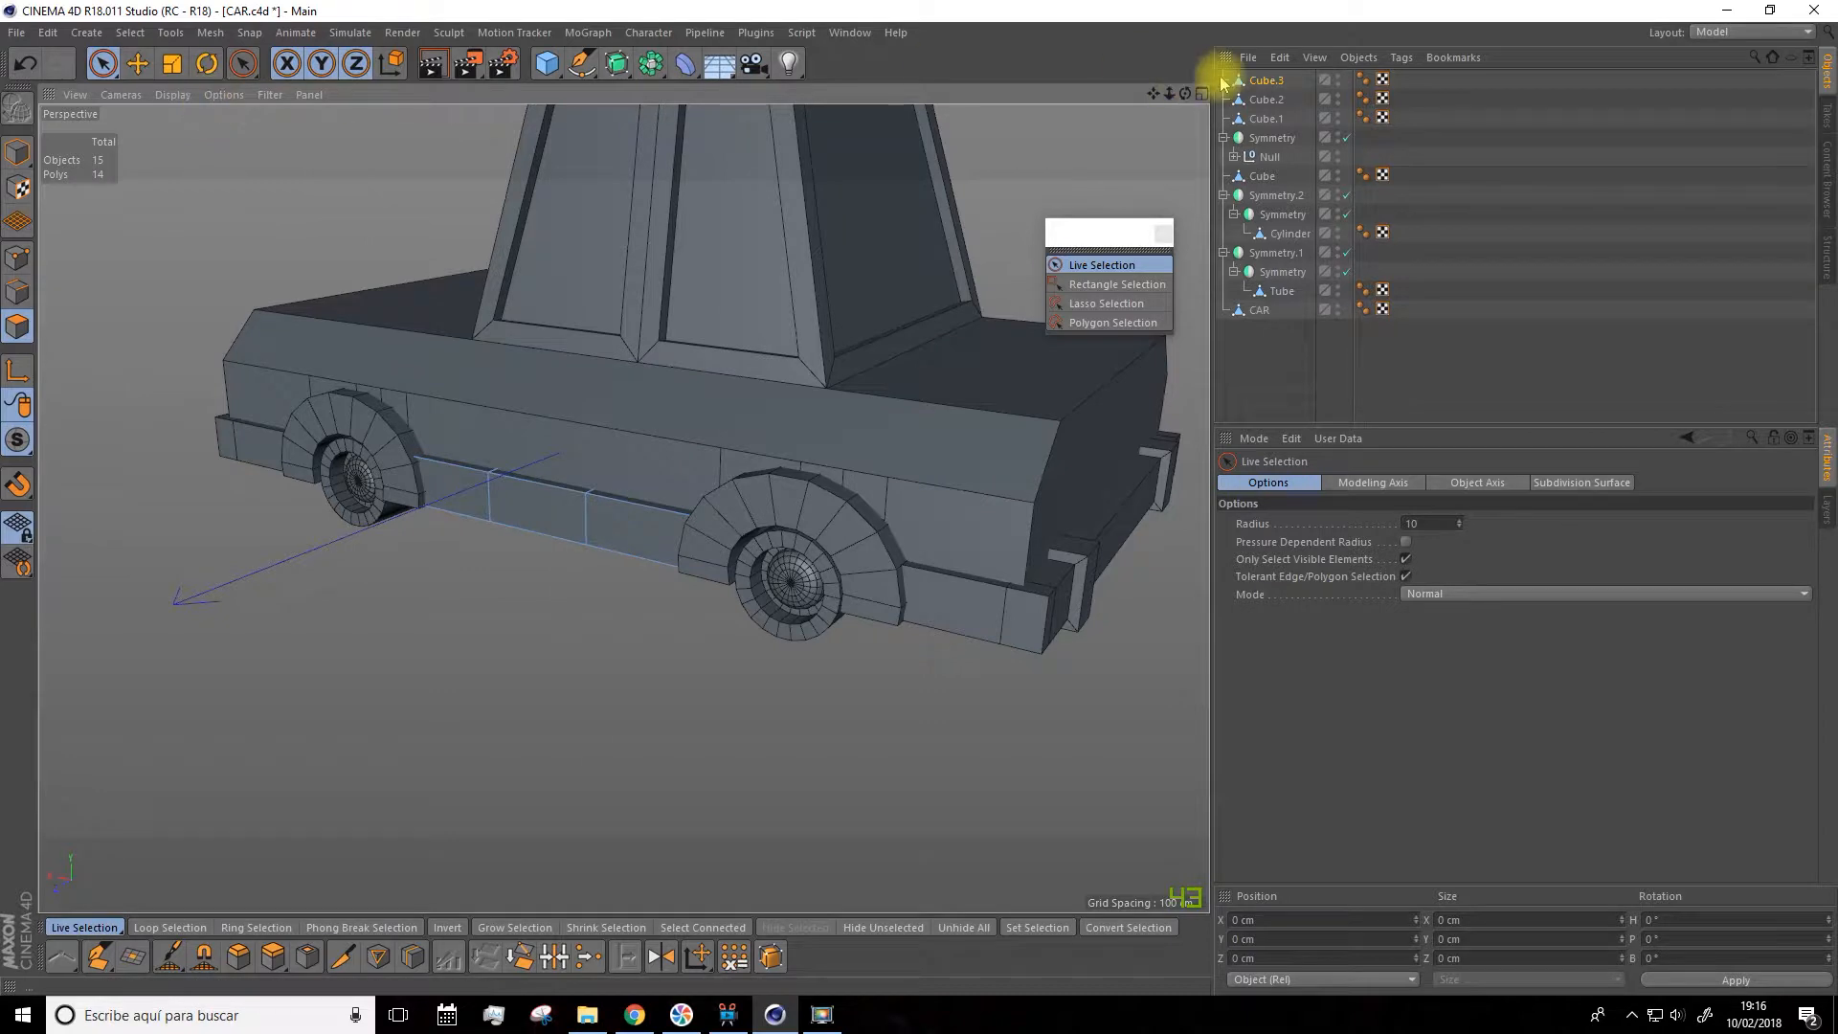
{"action": "left_click", "coordinate": [1265, 82]}
{"action": "left_click_drag", "start_coordinate": [652, 63], "coordinate": [862, 156]}
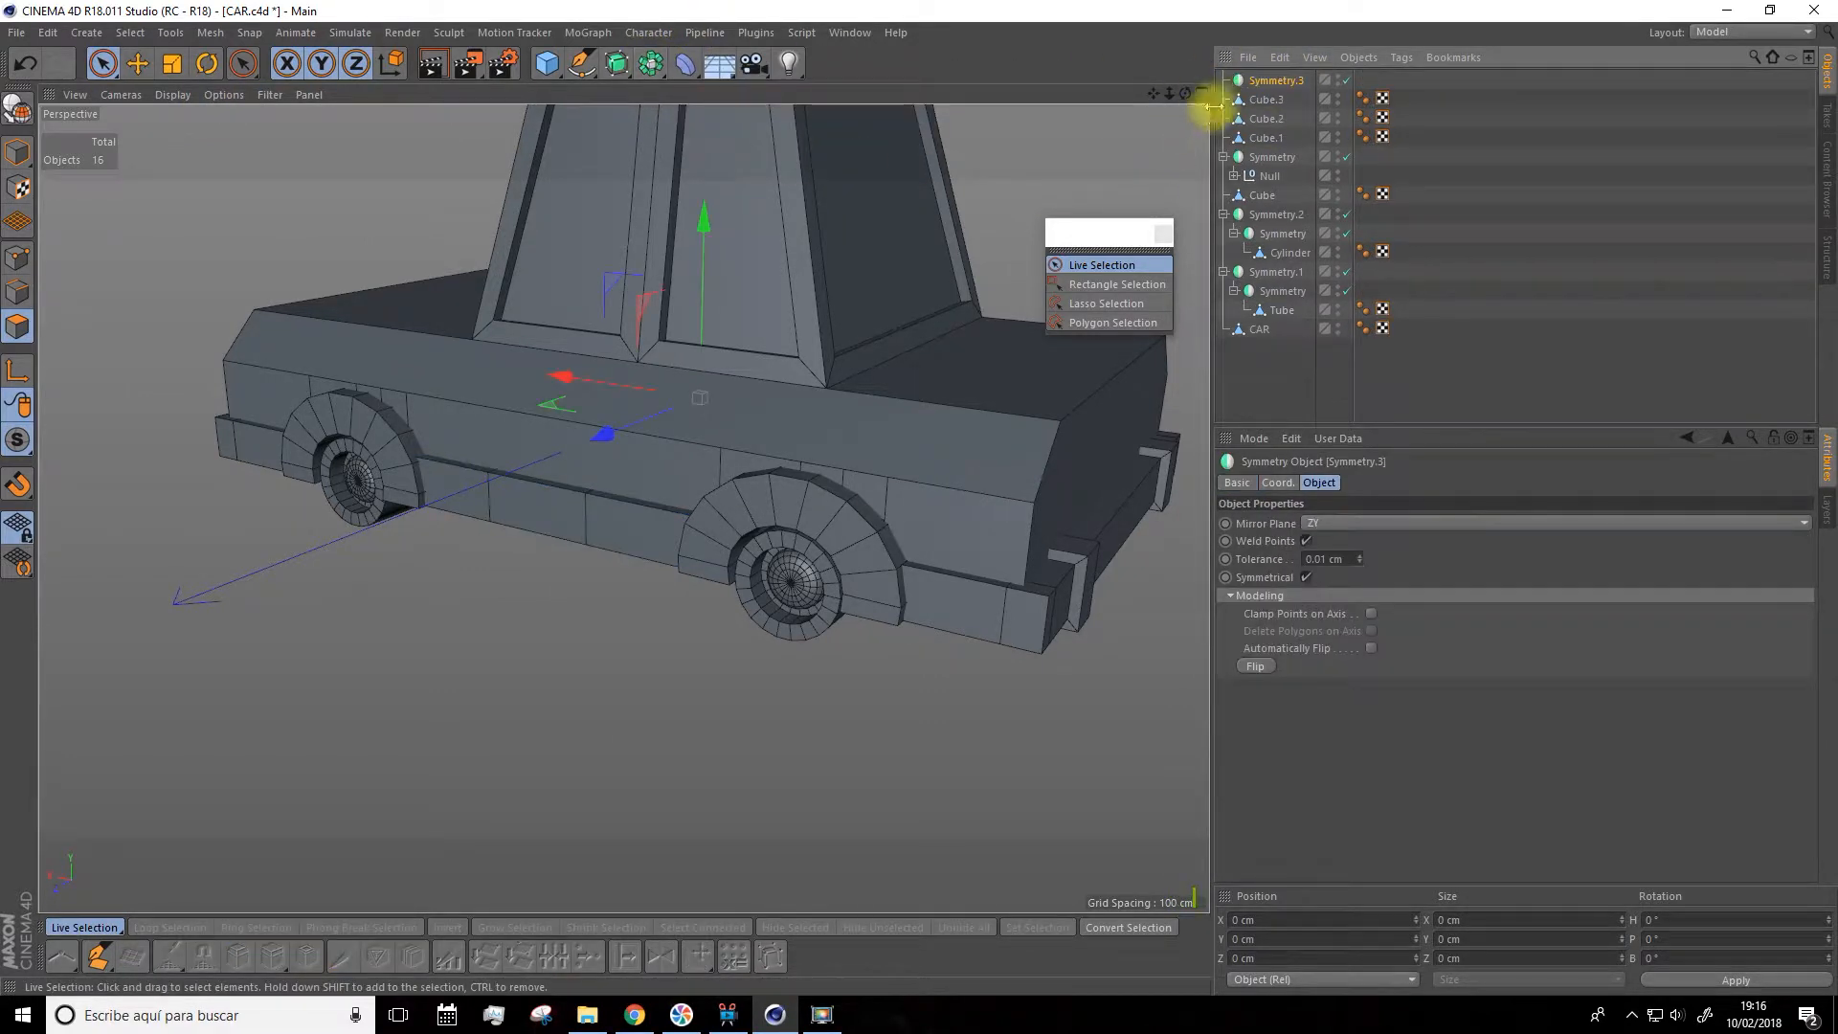
{"action": "left_click_drag", "start_coordinate": [1276, 84], "coordinate": [1276, 84]}
{"action": "scroll", "coordinate": [956, 308], "scroll_direction": "down", "scroll_amount": 3}
{"action": "left_click_drag", "start_coordinate": [1054, 533], "coordinate": [816, 490], "text": "alt"}
{"action": "left_click", "coordinate": [1272, 80]}
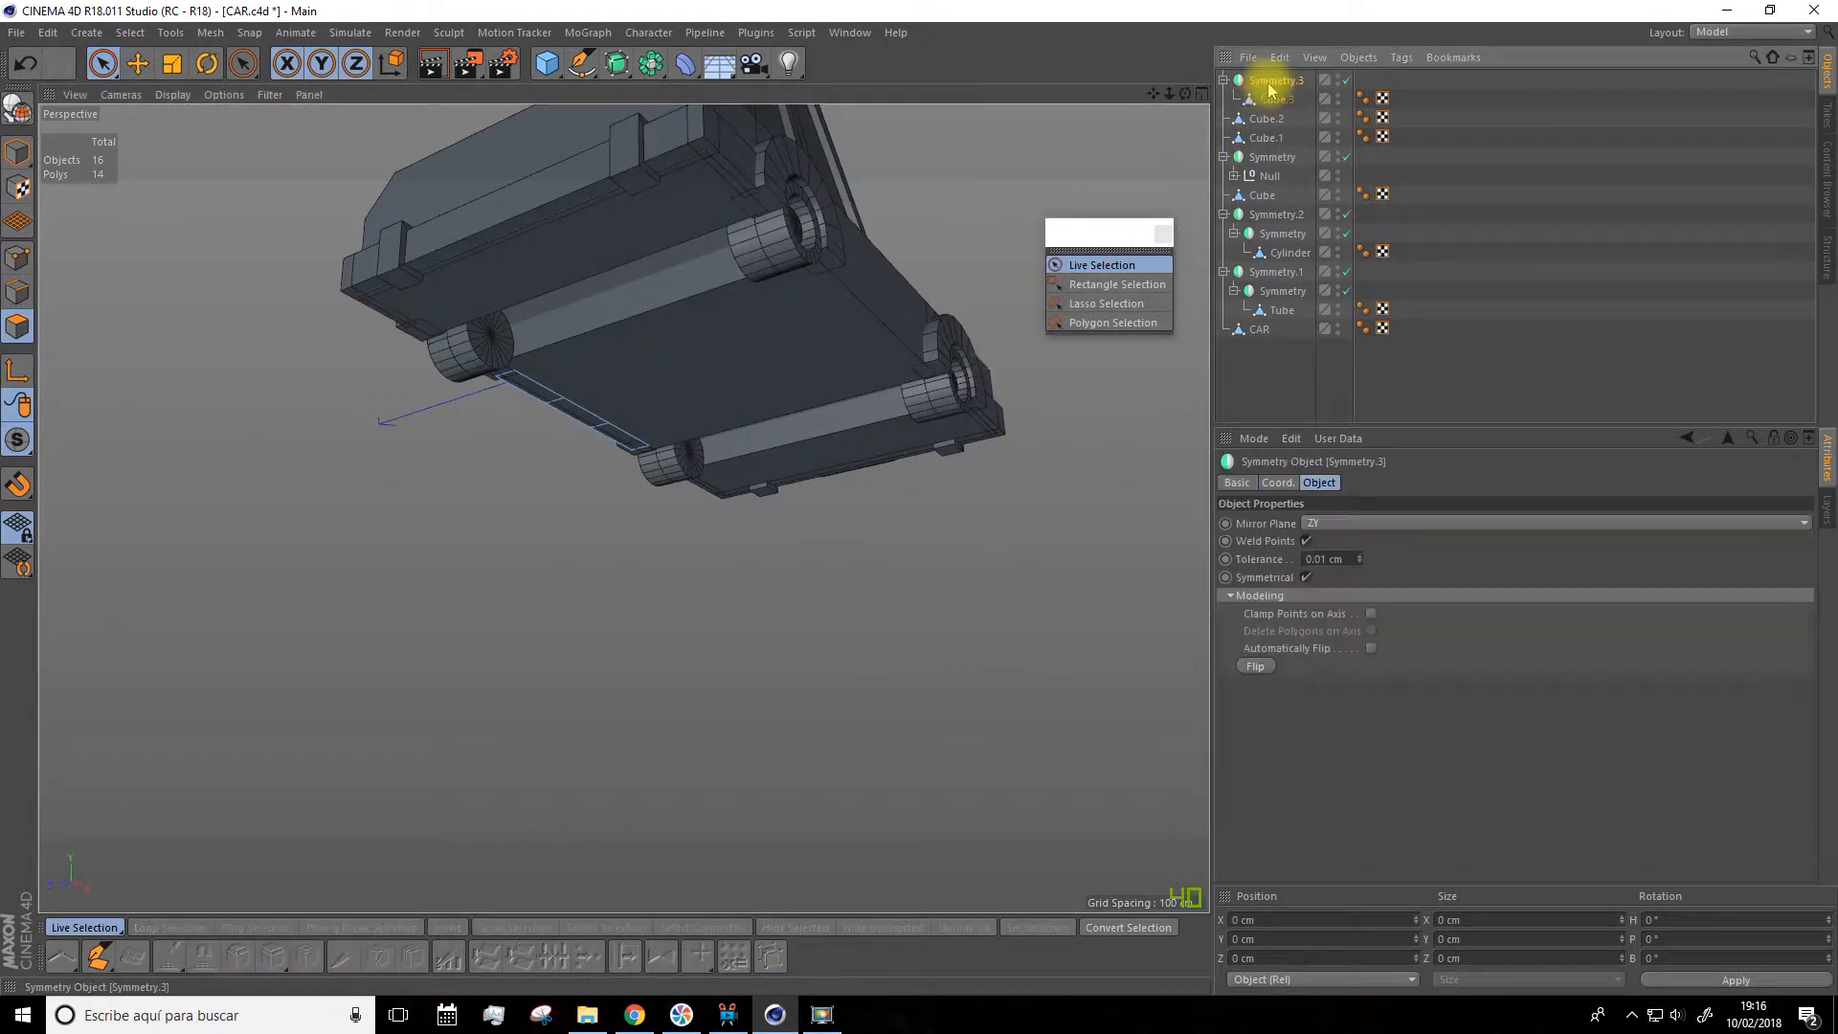
{"action": "left_click", "coordinate": [1326, 523]}
{"action": "left_click", "coordinate": [1323, 507]}
{"action": "left_click_drag", "start_coordinate": [1050, 562], "coordinate": [696, 562], "text": "alt"}
{"action": "left_click_drag", "start_coordinate": [1153, 93], "coordinate": [1230, 206]}
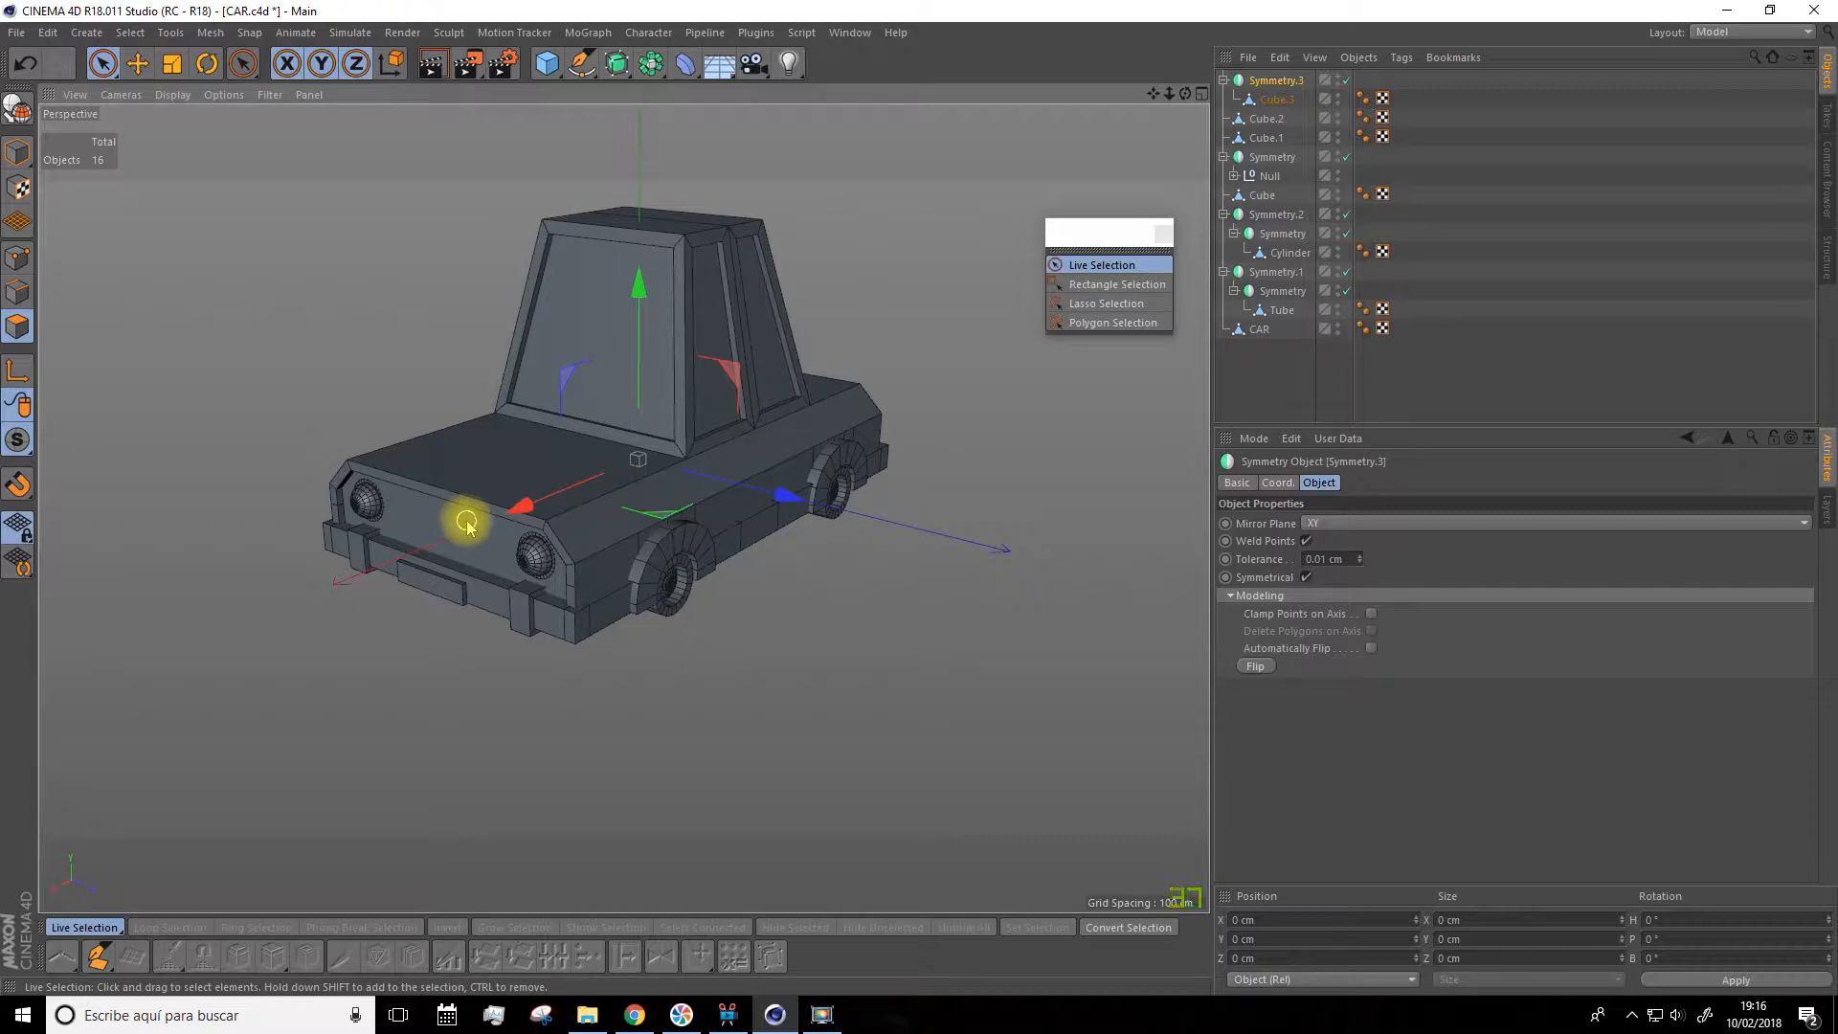
Add a new cube and place it out behind the car's rear bumper
{"action": "scroll", "coordinate": [400, 528], "scroll_direction": "up", "scroll_amount": 5}
{"action": "left_click_drag", "start_coordinate": [759, 537], "coordinate": [636, 417], "text": "alt"}
{"action": "left_click_drag", "start_coordinate": [1156, 93], "coordinate": [536, 77]}
{"action": "left_click_drag", "start_coordinate": [1153, 288], "coordinate": [820, 307], "text": "alt"}
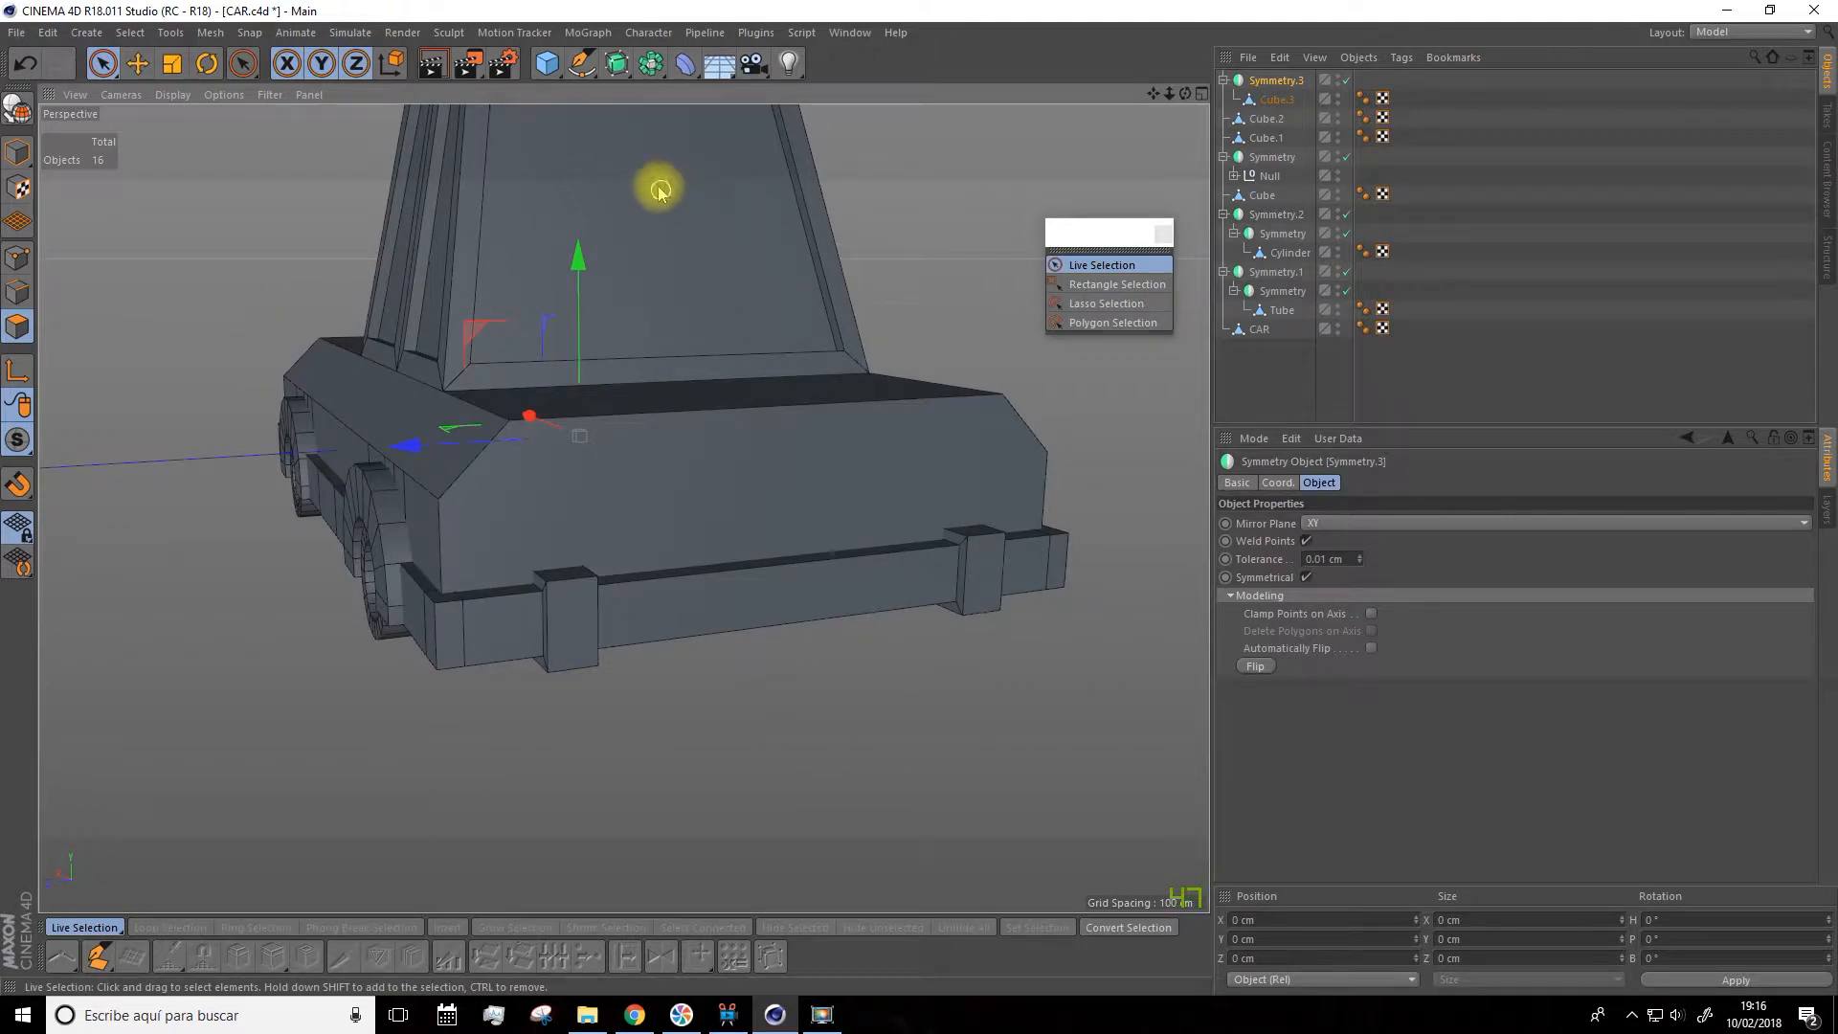
{"action": "left_click", "coordinate": [550, 69]}
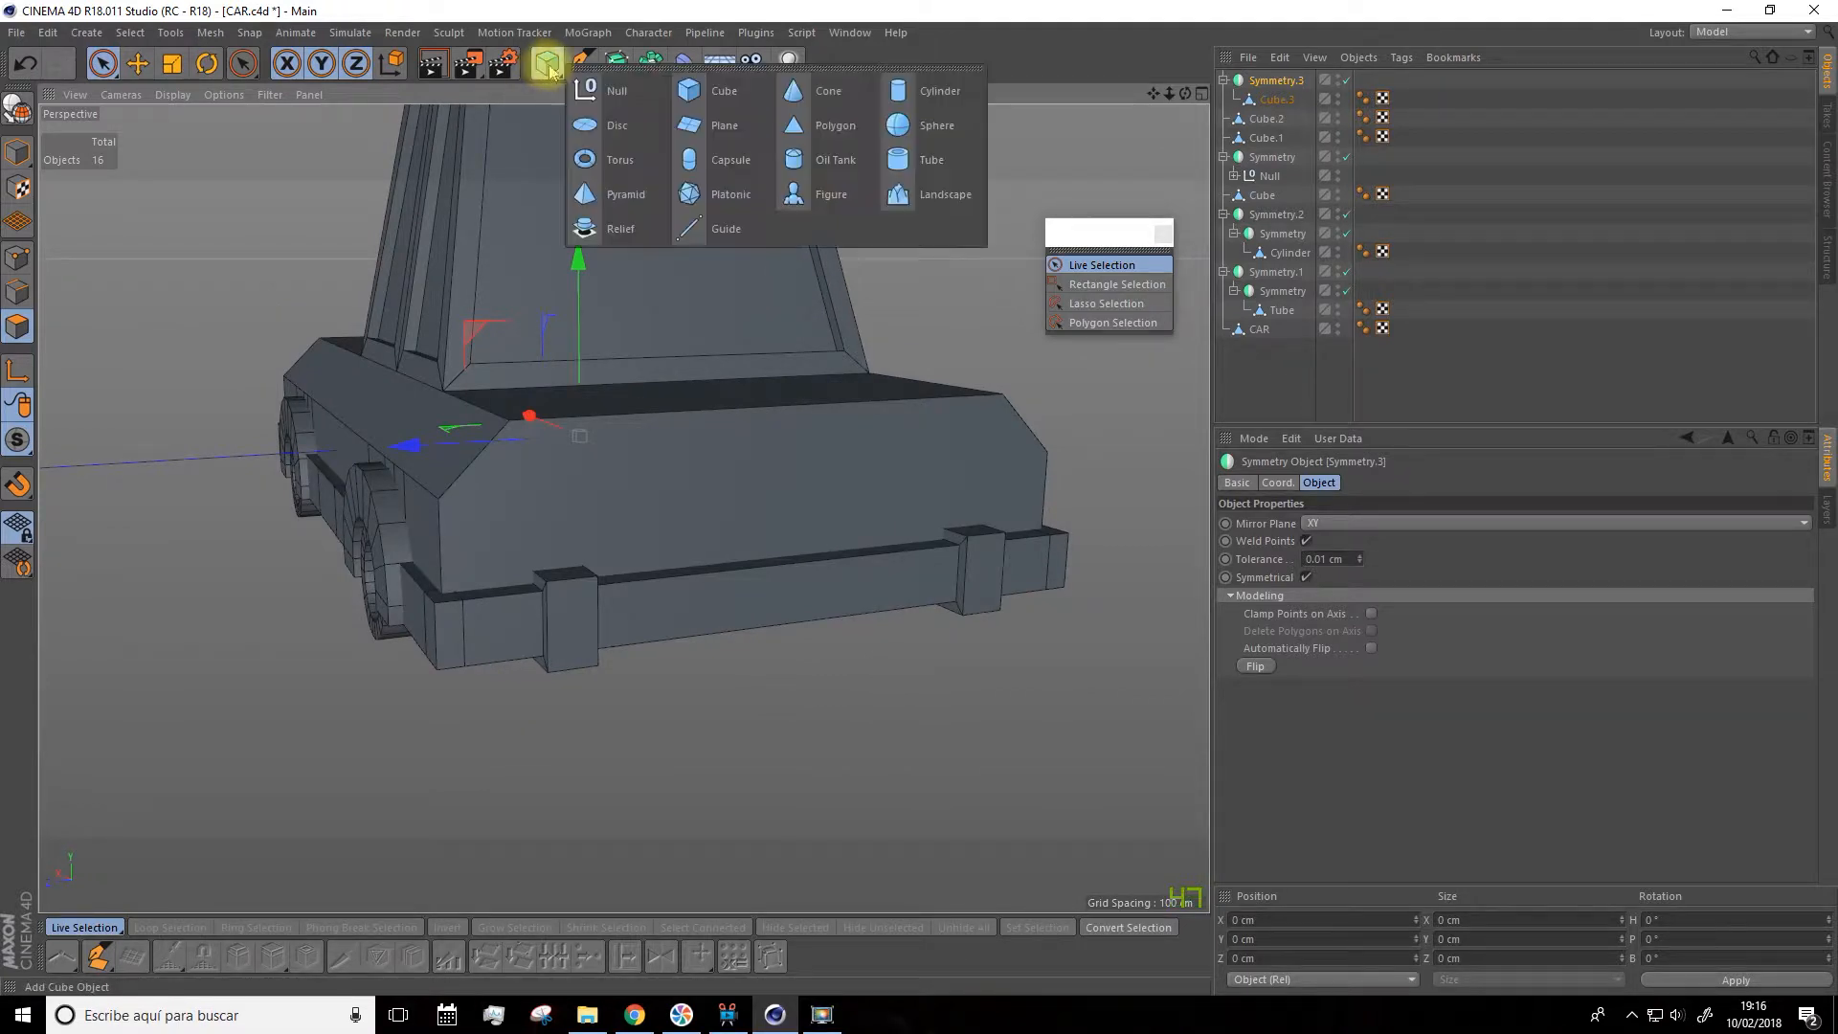
{"action": "left_click", "coordinate": [689, 90]}
{"action": "left_click_drag", "start_coordinate": [645, 205], "coordinate": [643, 474], "text": "alt"}
{"action": "scroll", "coordinate": [656, 511], "scroll_direction": "up", "scroll_amount": 2}
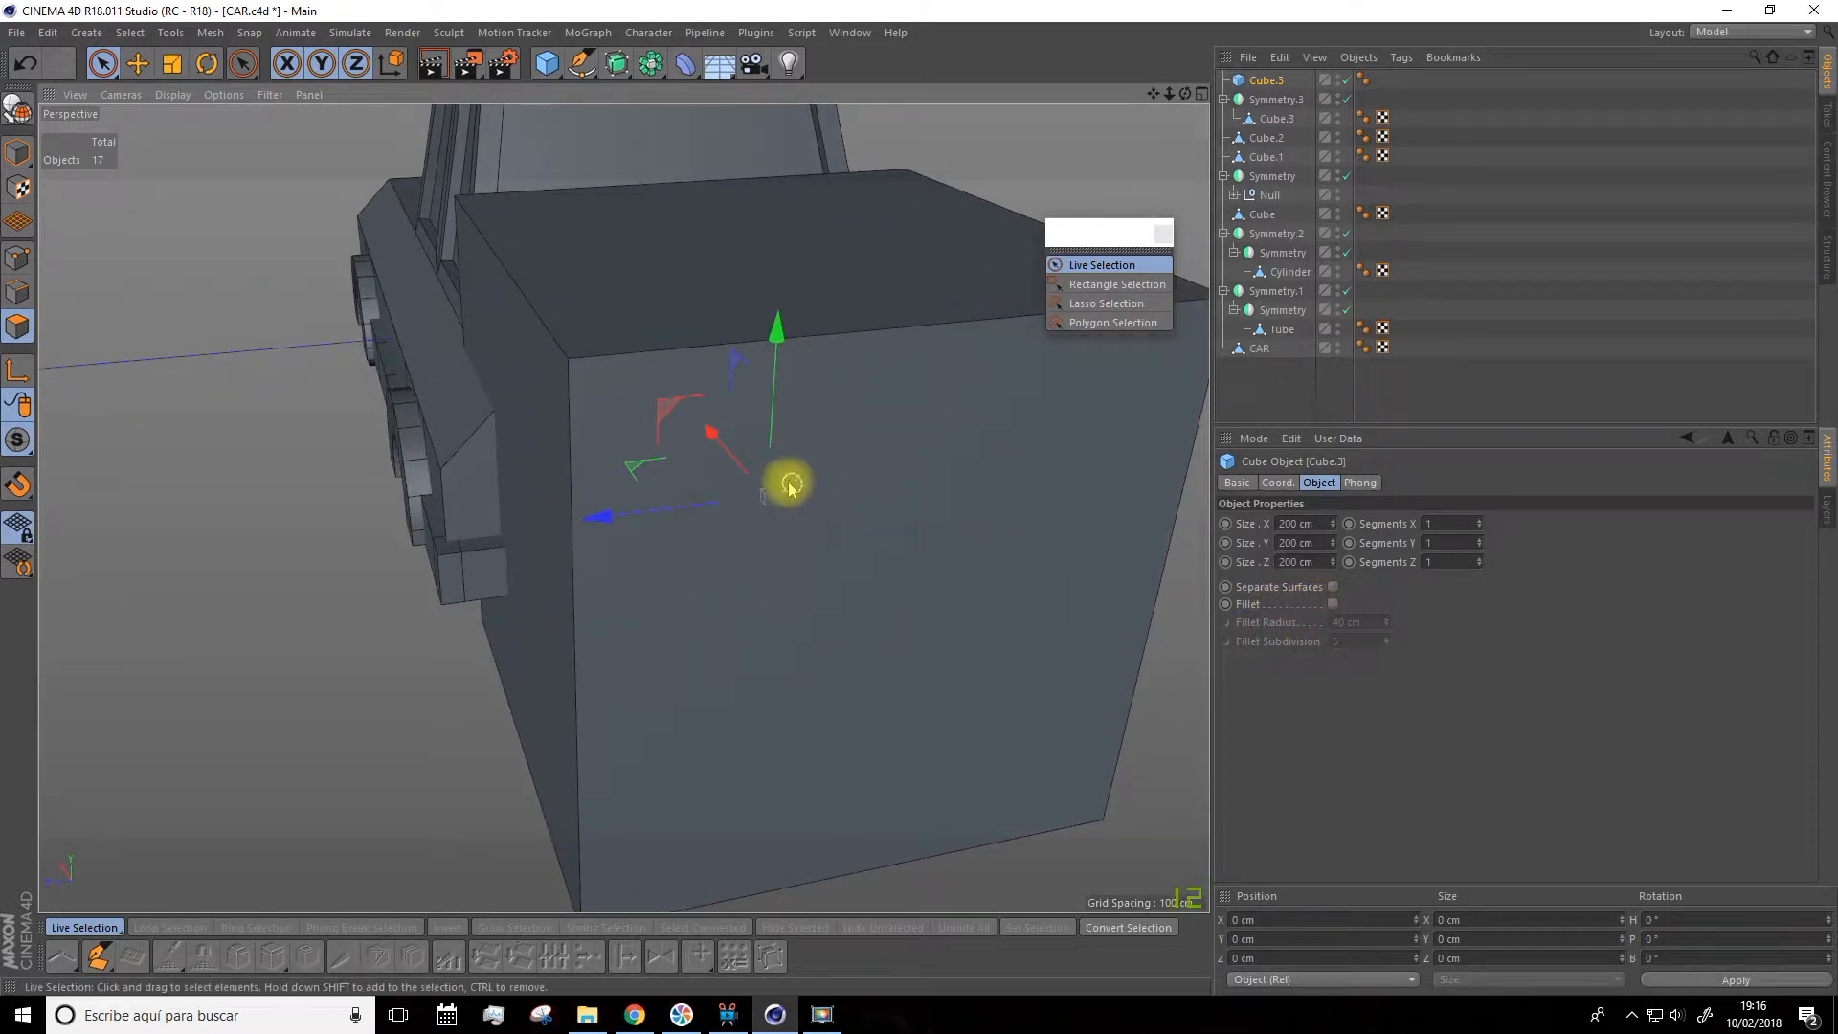
{"action": "scroll", "coordinate": [766, 475], "scroll_direction": "down", "scroll_amount": 2}
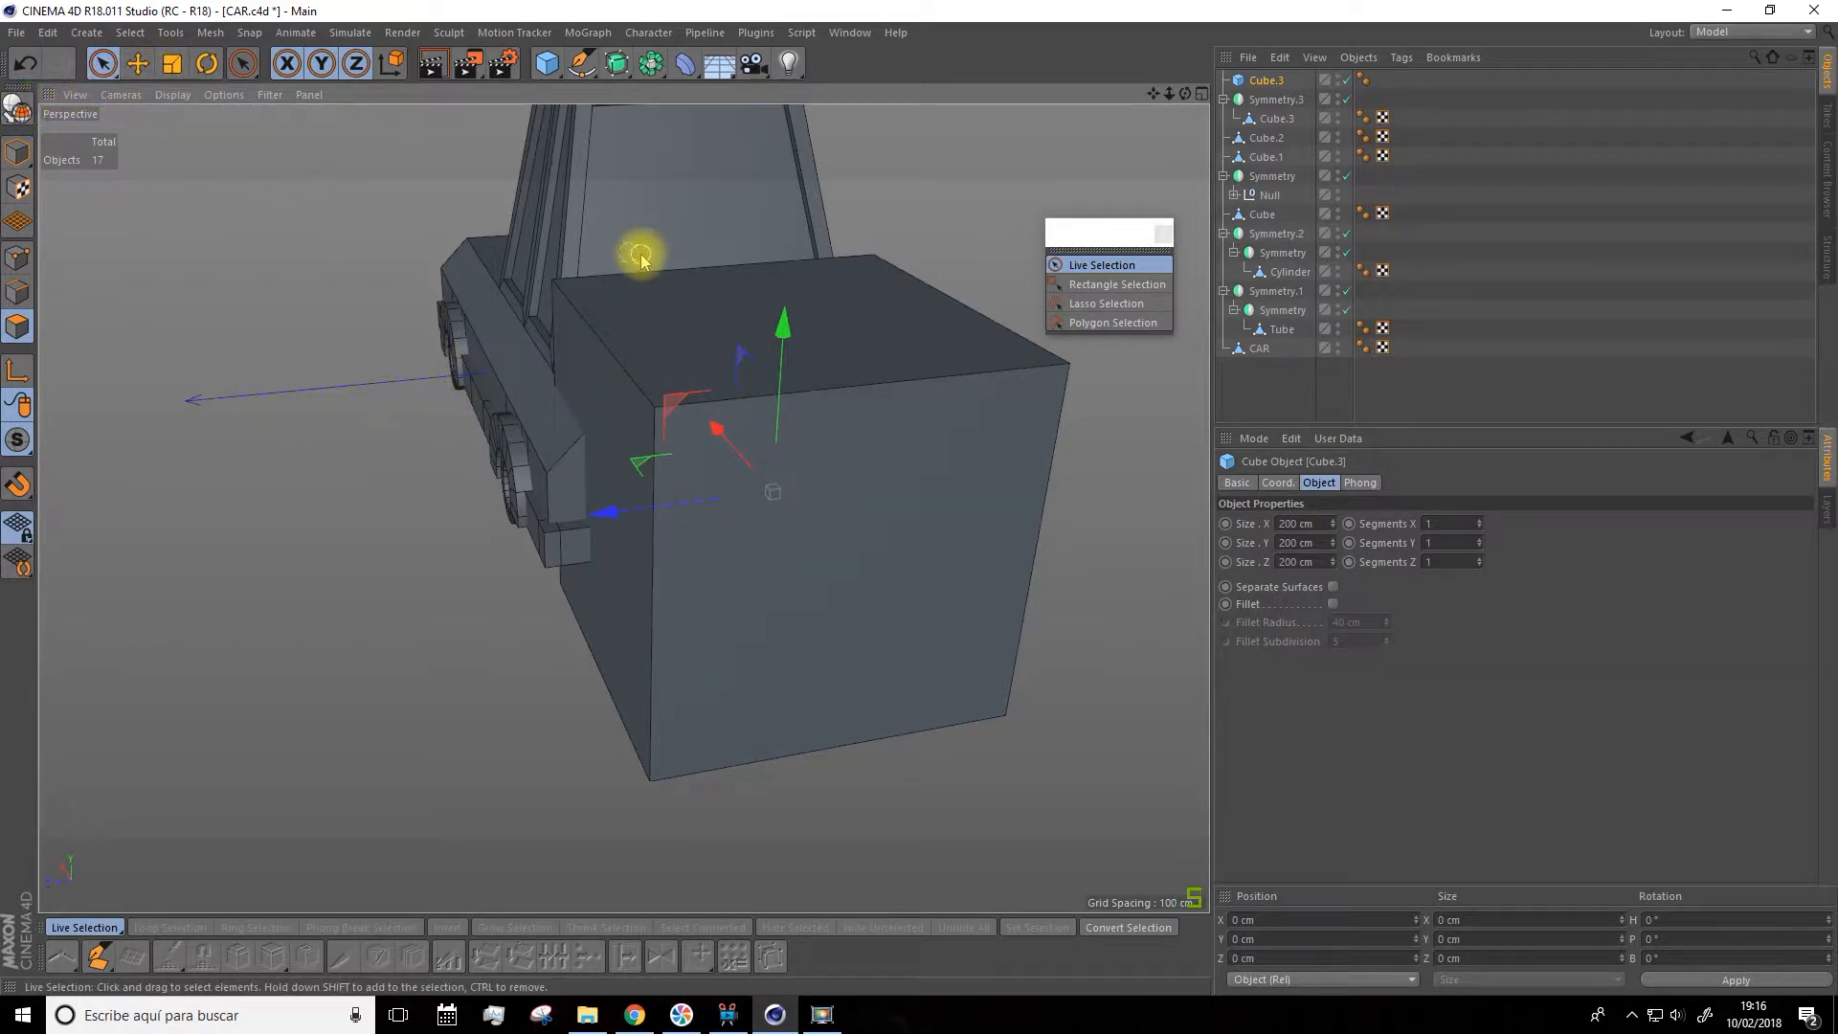
Scale the new cube down to a thin rear light block about 7 × 19 × 32 cm
{"action": "key", "text": "t"}
{"action": "left_click", "coordinate": [19, 153]}
{"action": "left_click_drag", "start_coordinate": [787, 332], "coordinate": [804, 471]}
{"action": "left_click_drag", "start_coordinate": [714, 432], "coordinate": [756, 496]}
{"action": "left_click_drag", "start_coordinate": [597, 520], "coordinate": [719, 501]}
{"action": "scroll", "coordinate": [808, 451], "scroll_direction": "up", "scroll_amount": 5}
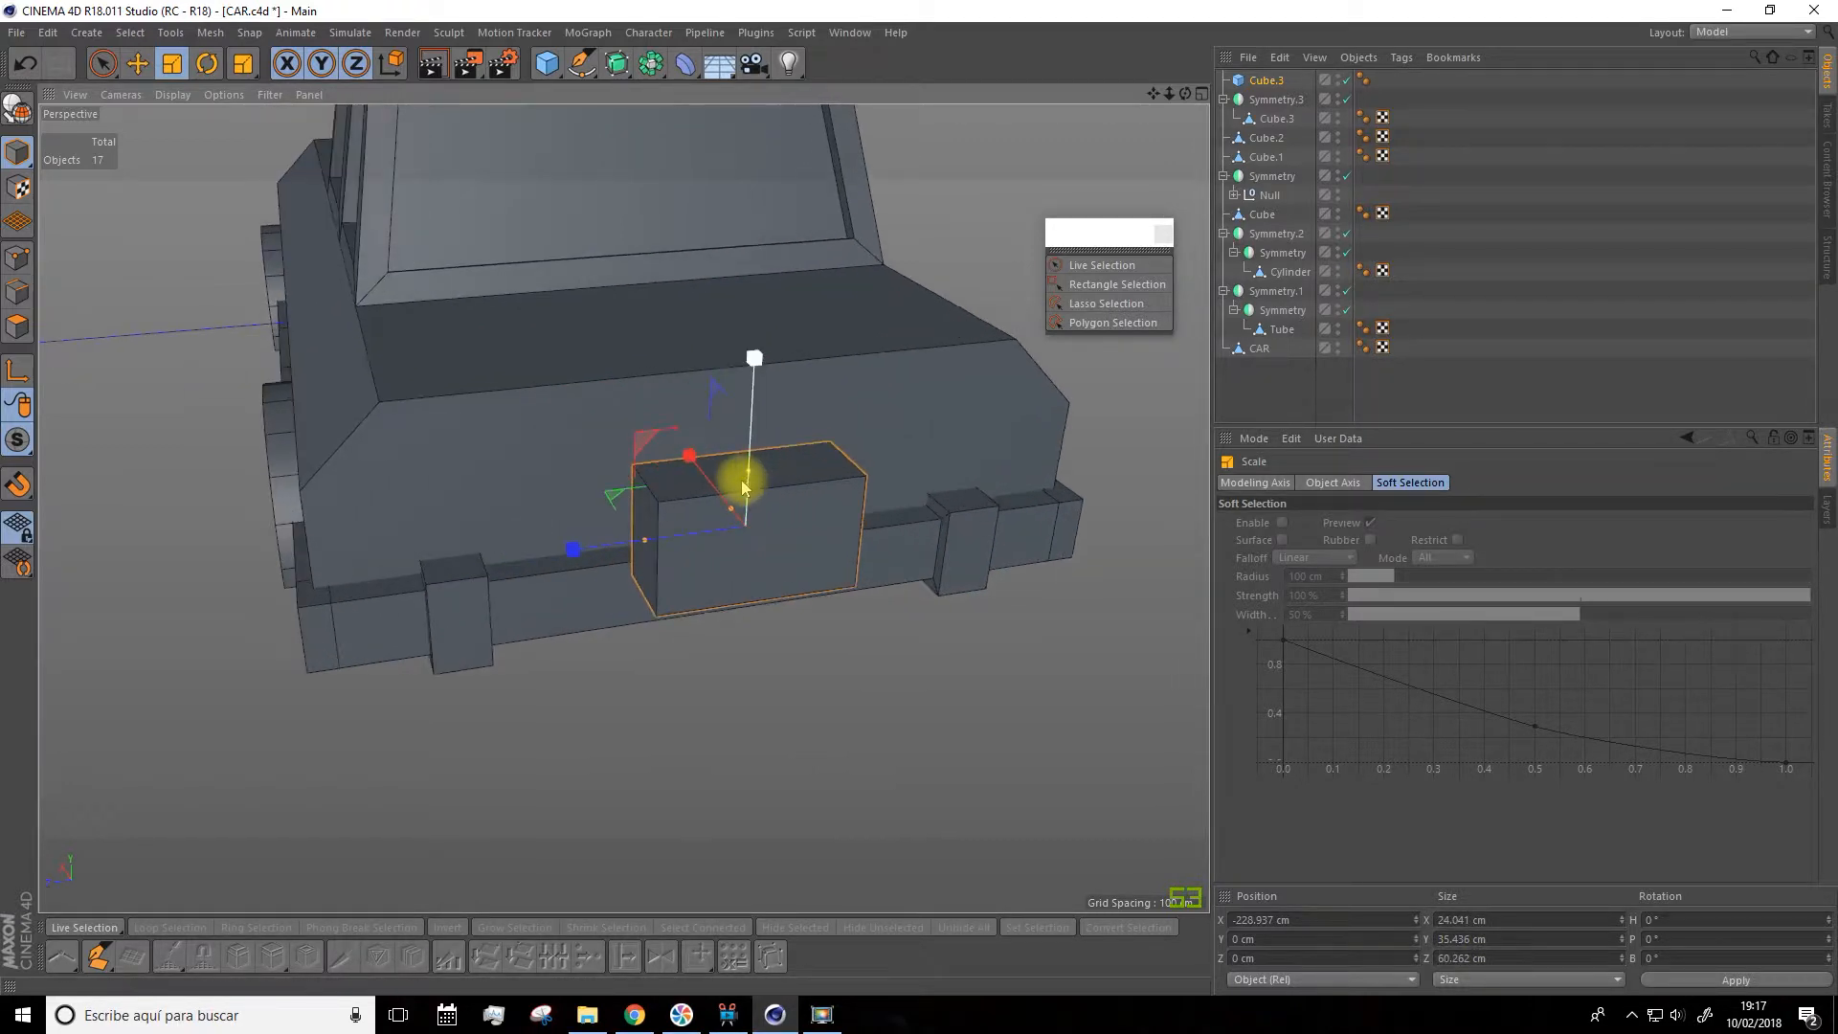
{"action": "left_click_drag", "start_coordinate": [177, 337], "coordinate": [45, 643]}
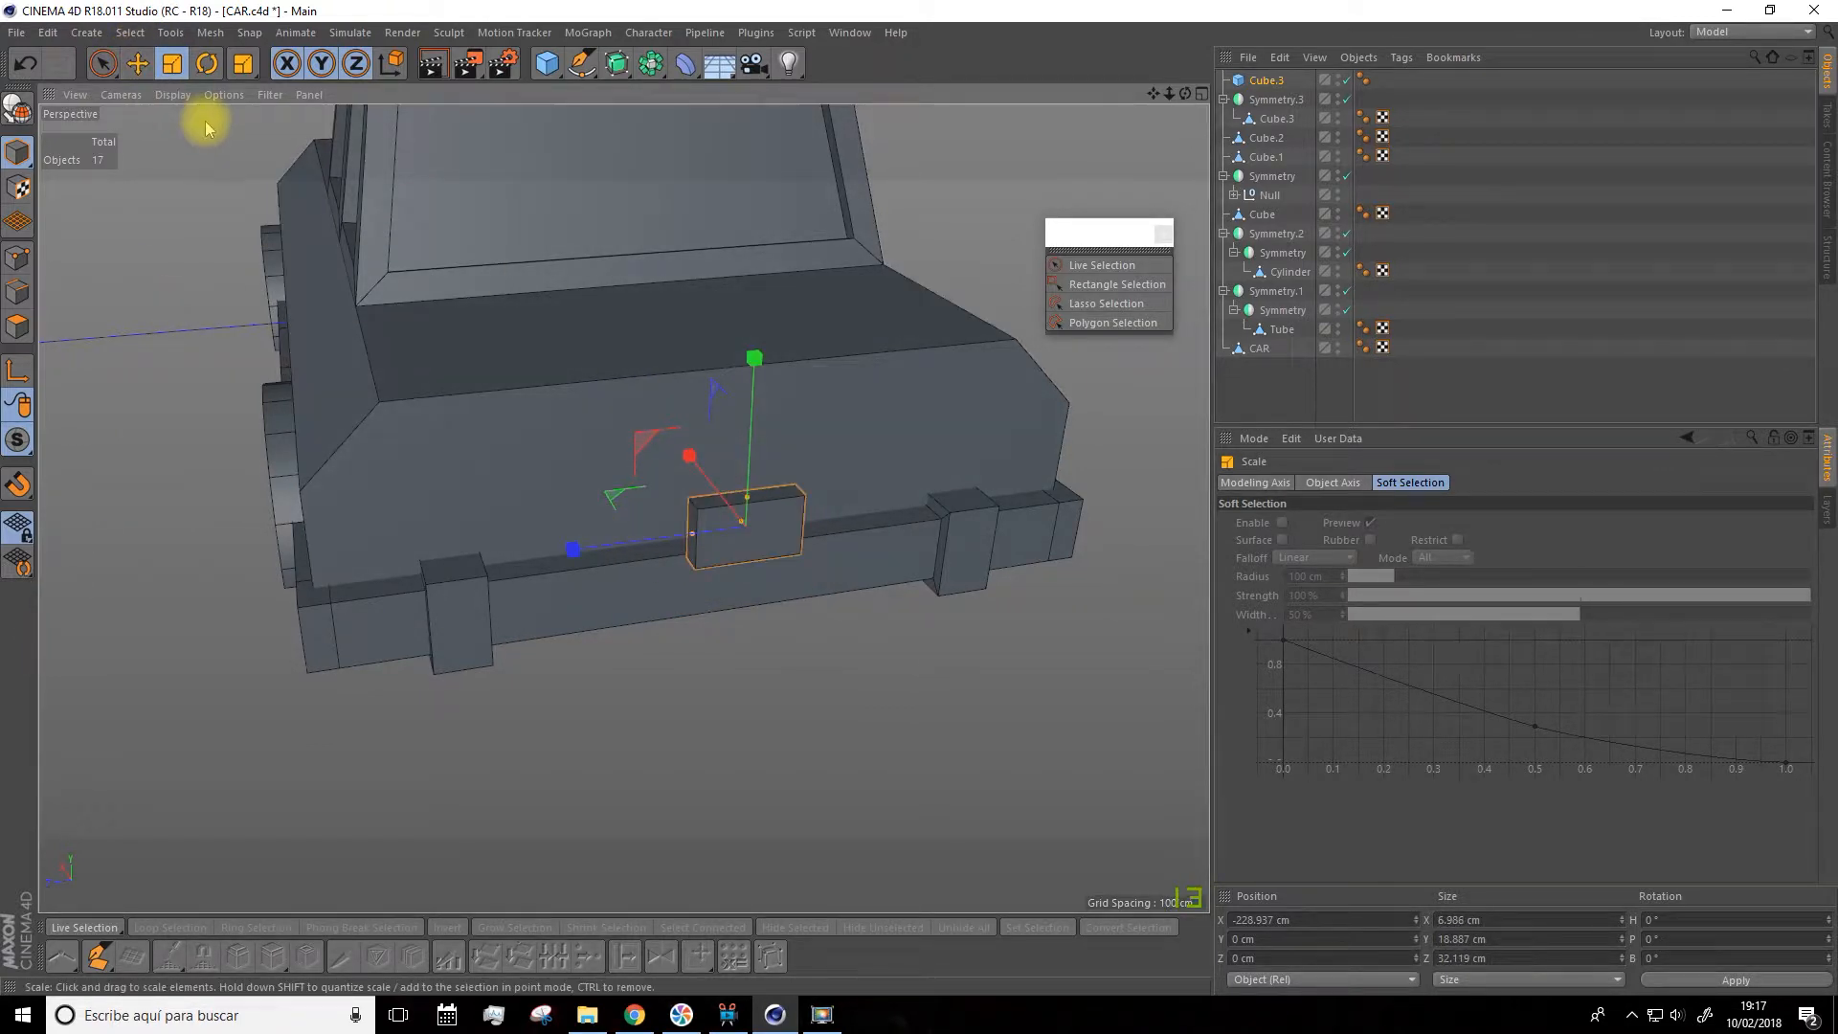
Move the light block onto the rear panel's outer corner, at about X -204, Y 18, Z 80 cm
{"action": "key", "text": "e"}
{"action": "left_click_drag", "start_coordinate": [669, 439], "coordinate": [250, 497]}
{"action": "left_click_drag", "start_coordinate": [345, 558], "coordinate": [440, 287], "text": "alt"}
{"action": "left_click_drag", "start_coordinate": [441, 287], "coordinate": [525, 518], "text": "alt"}
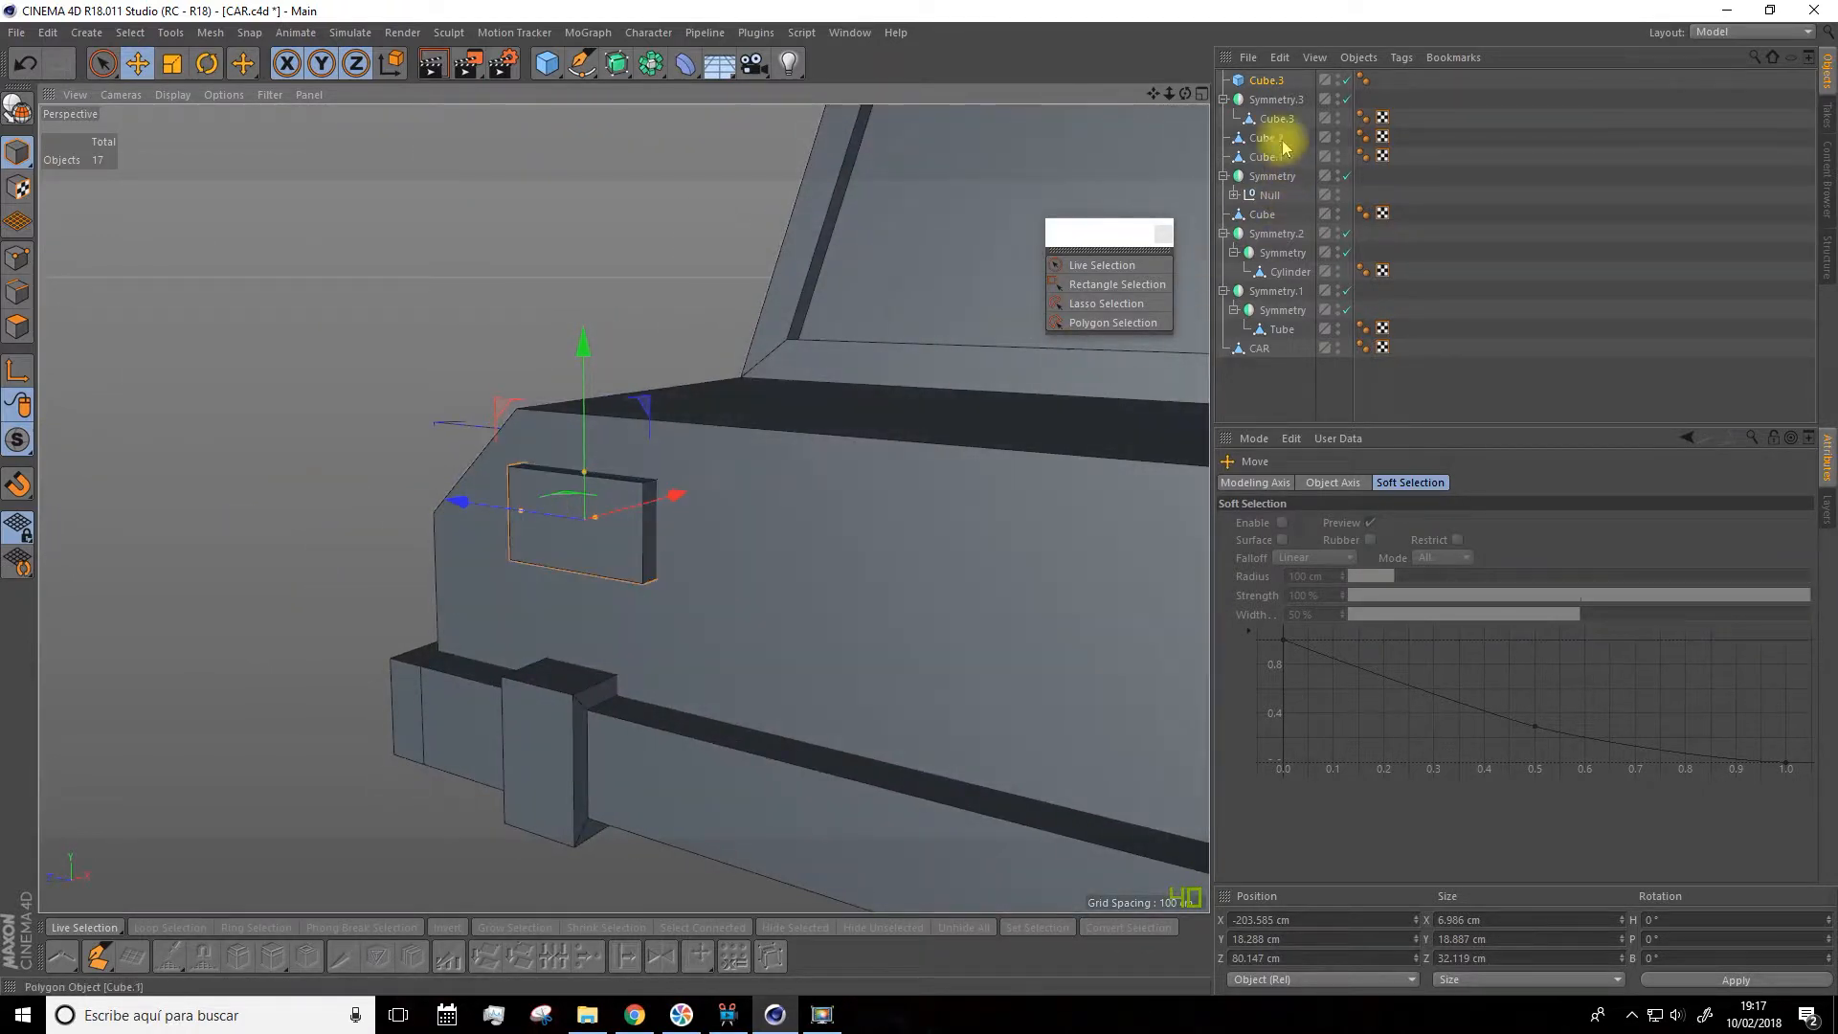
Round the rear light's edges with a fillet of 2.493 cm radius
{"action": "left_click", "coordinate": [1267, 80]}
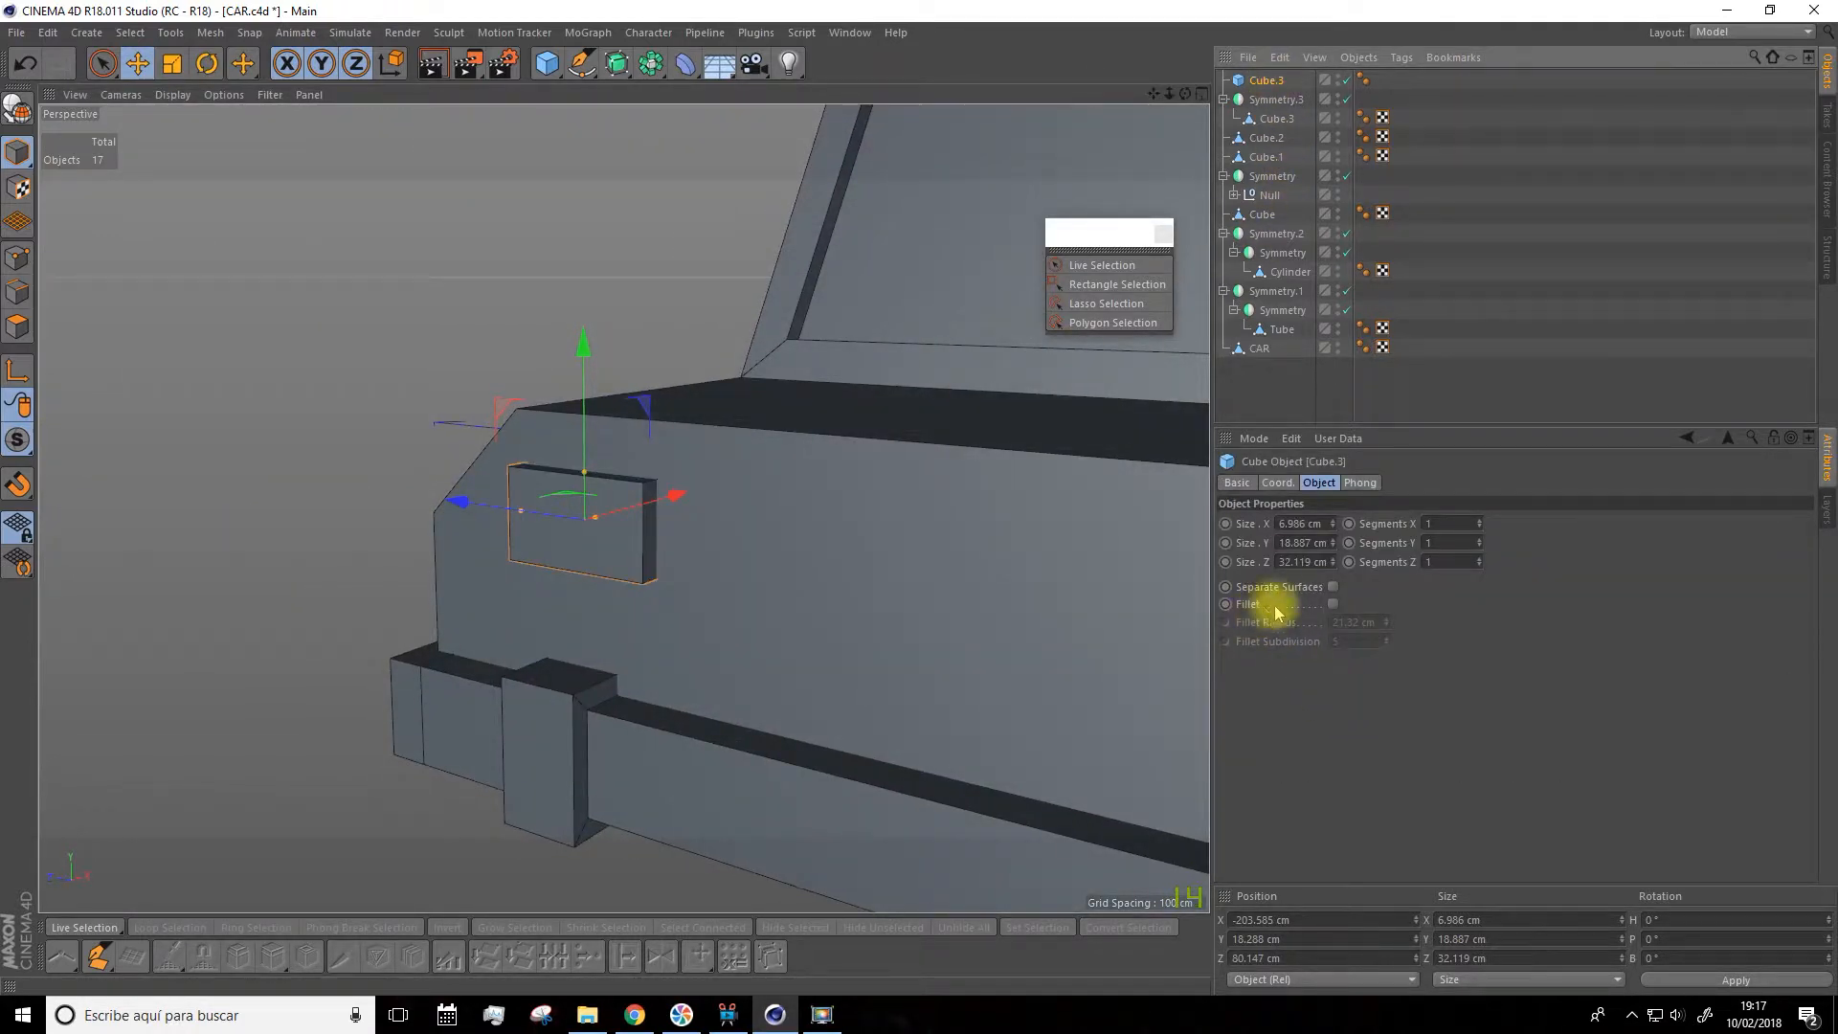
{"action": "left_click", "coordinate": [1331, 605]}
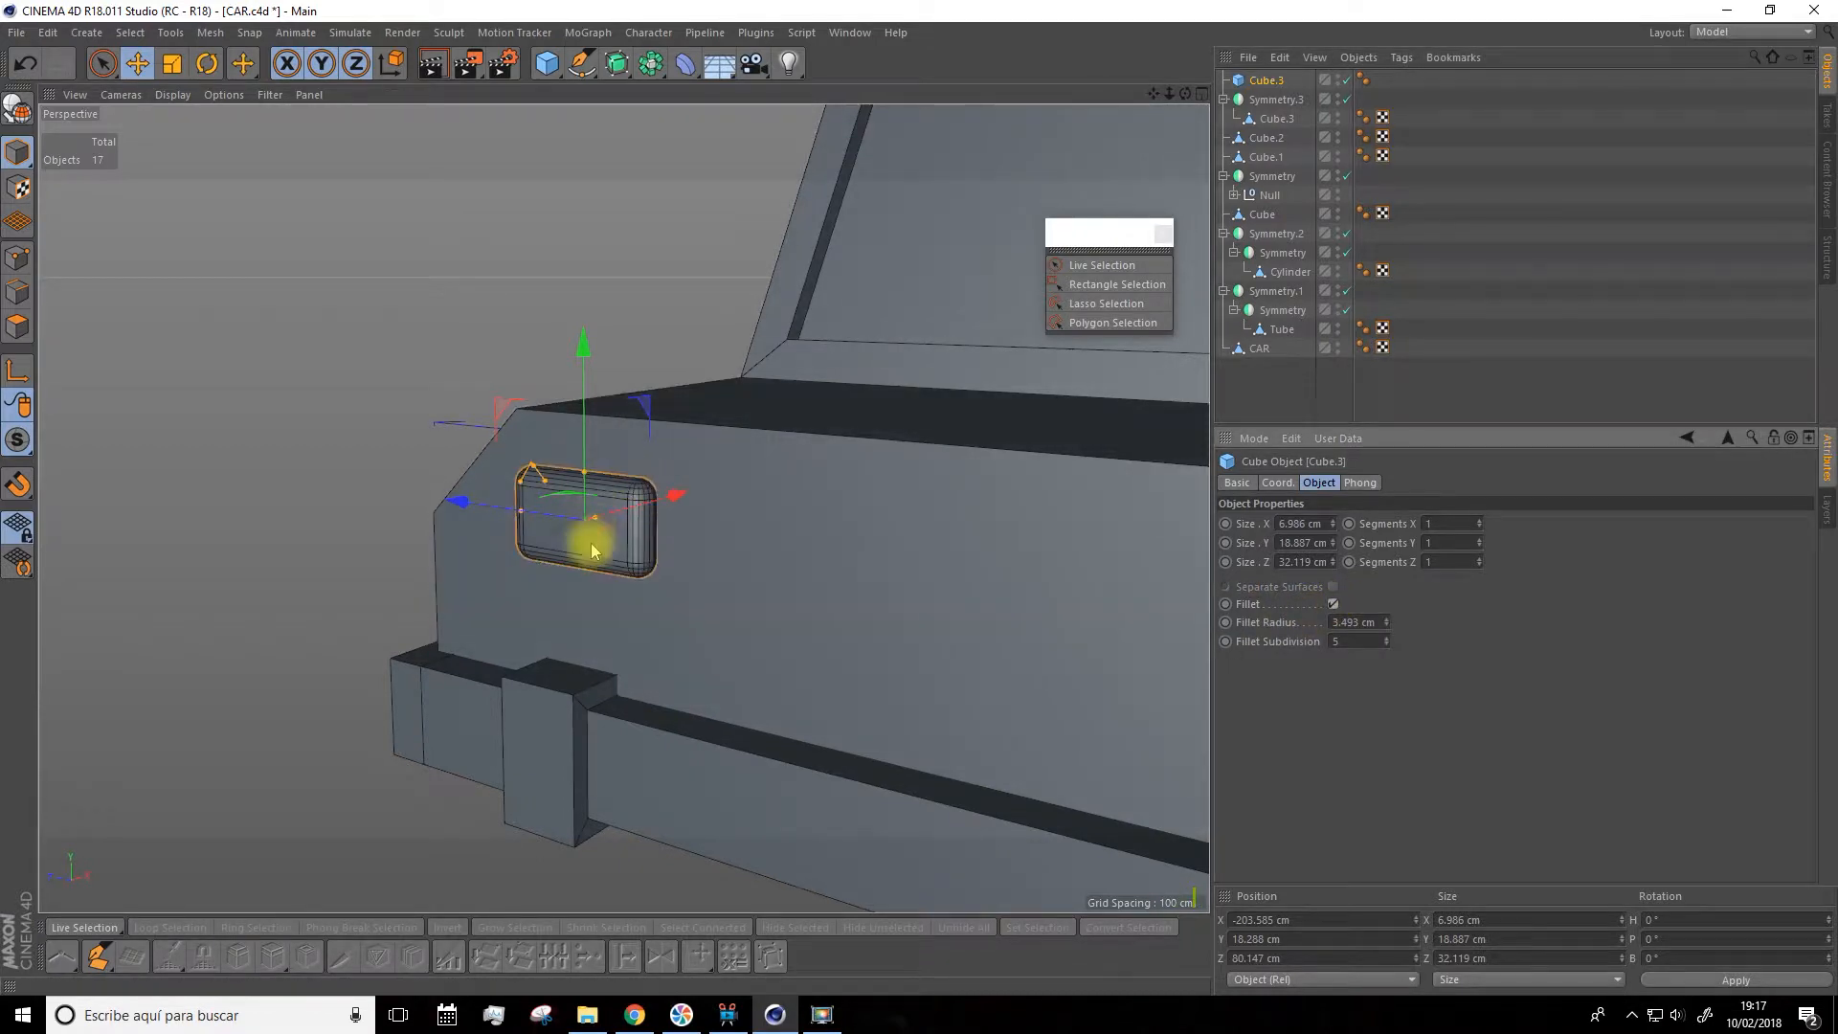
{"action": "scroll", "coordinate": [615, 493], "scroll_direction": "up", "scroll_amount": 5}
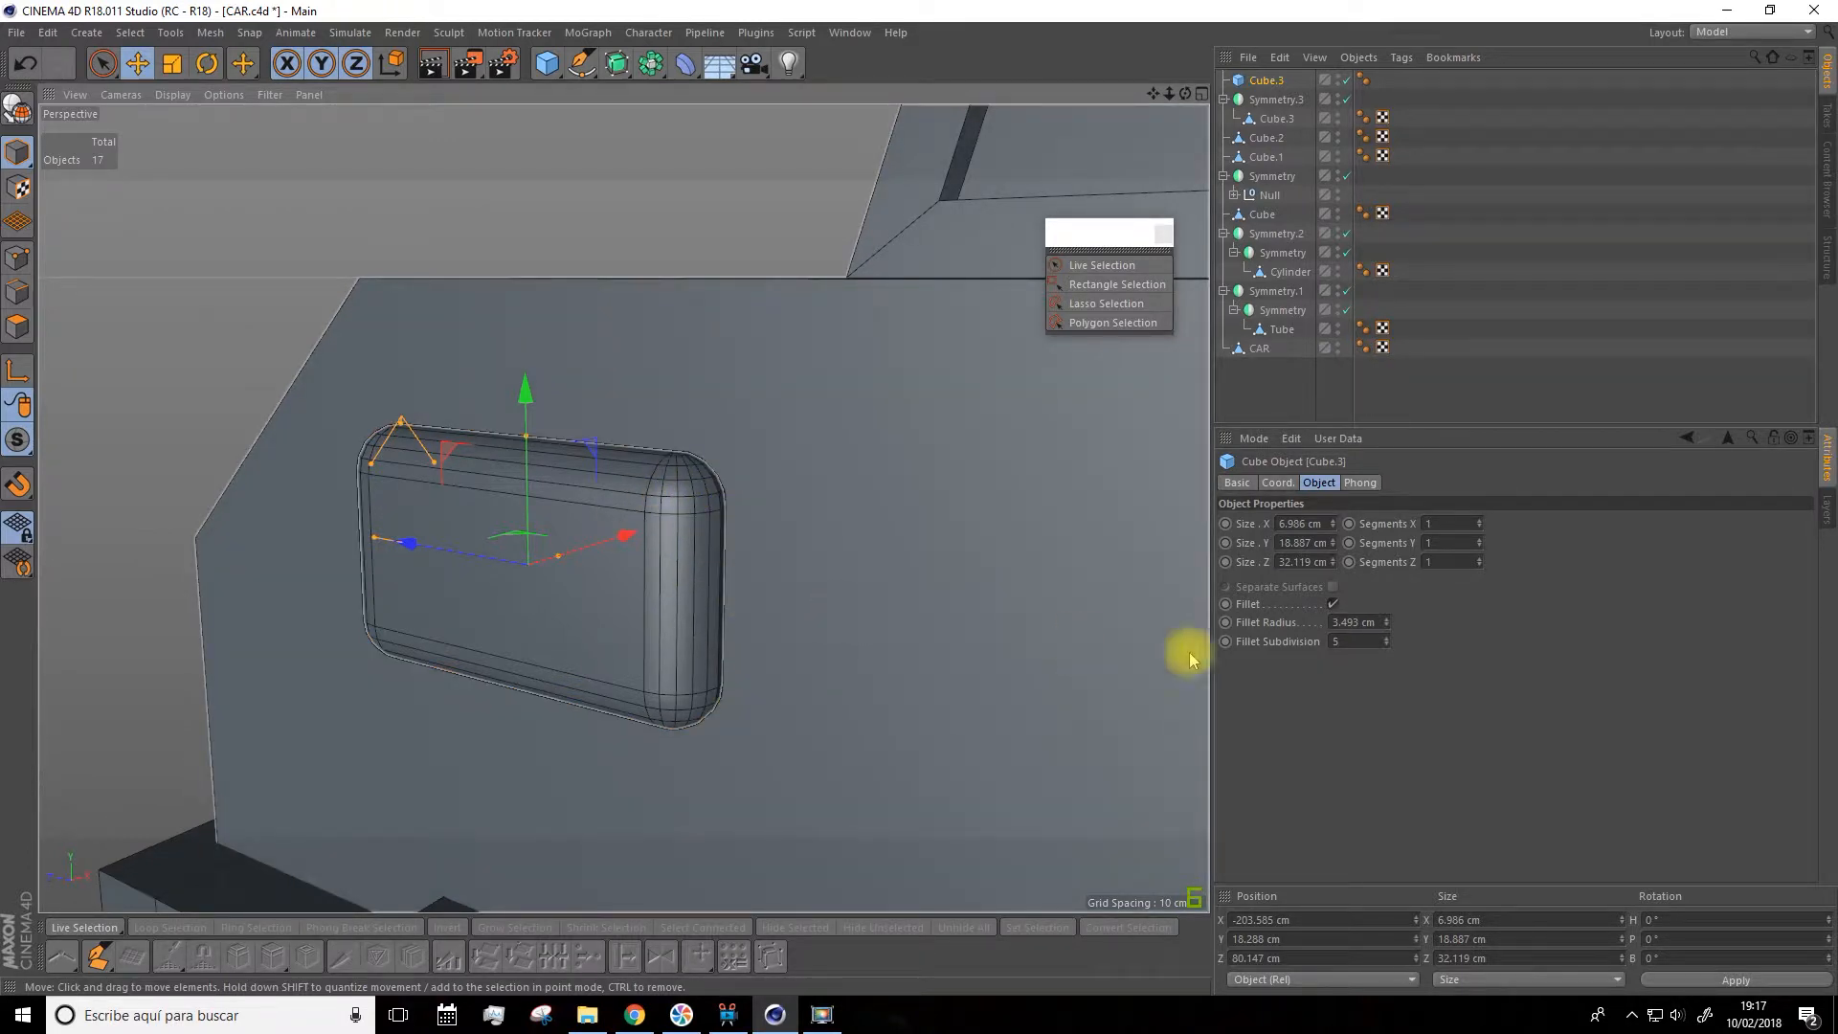
{"action": "left_click", "coordinate": [1388, 627]}
{"action": "left_click", "coordinate": [1388, 627]}
{"action": "left_click", "coordinate": [1389, 620]}
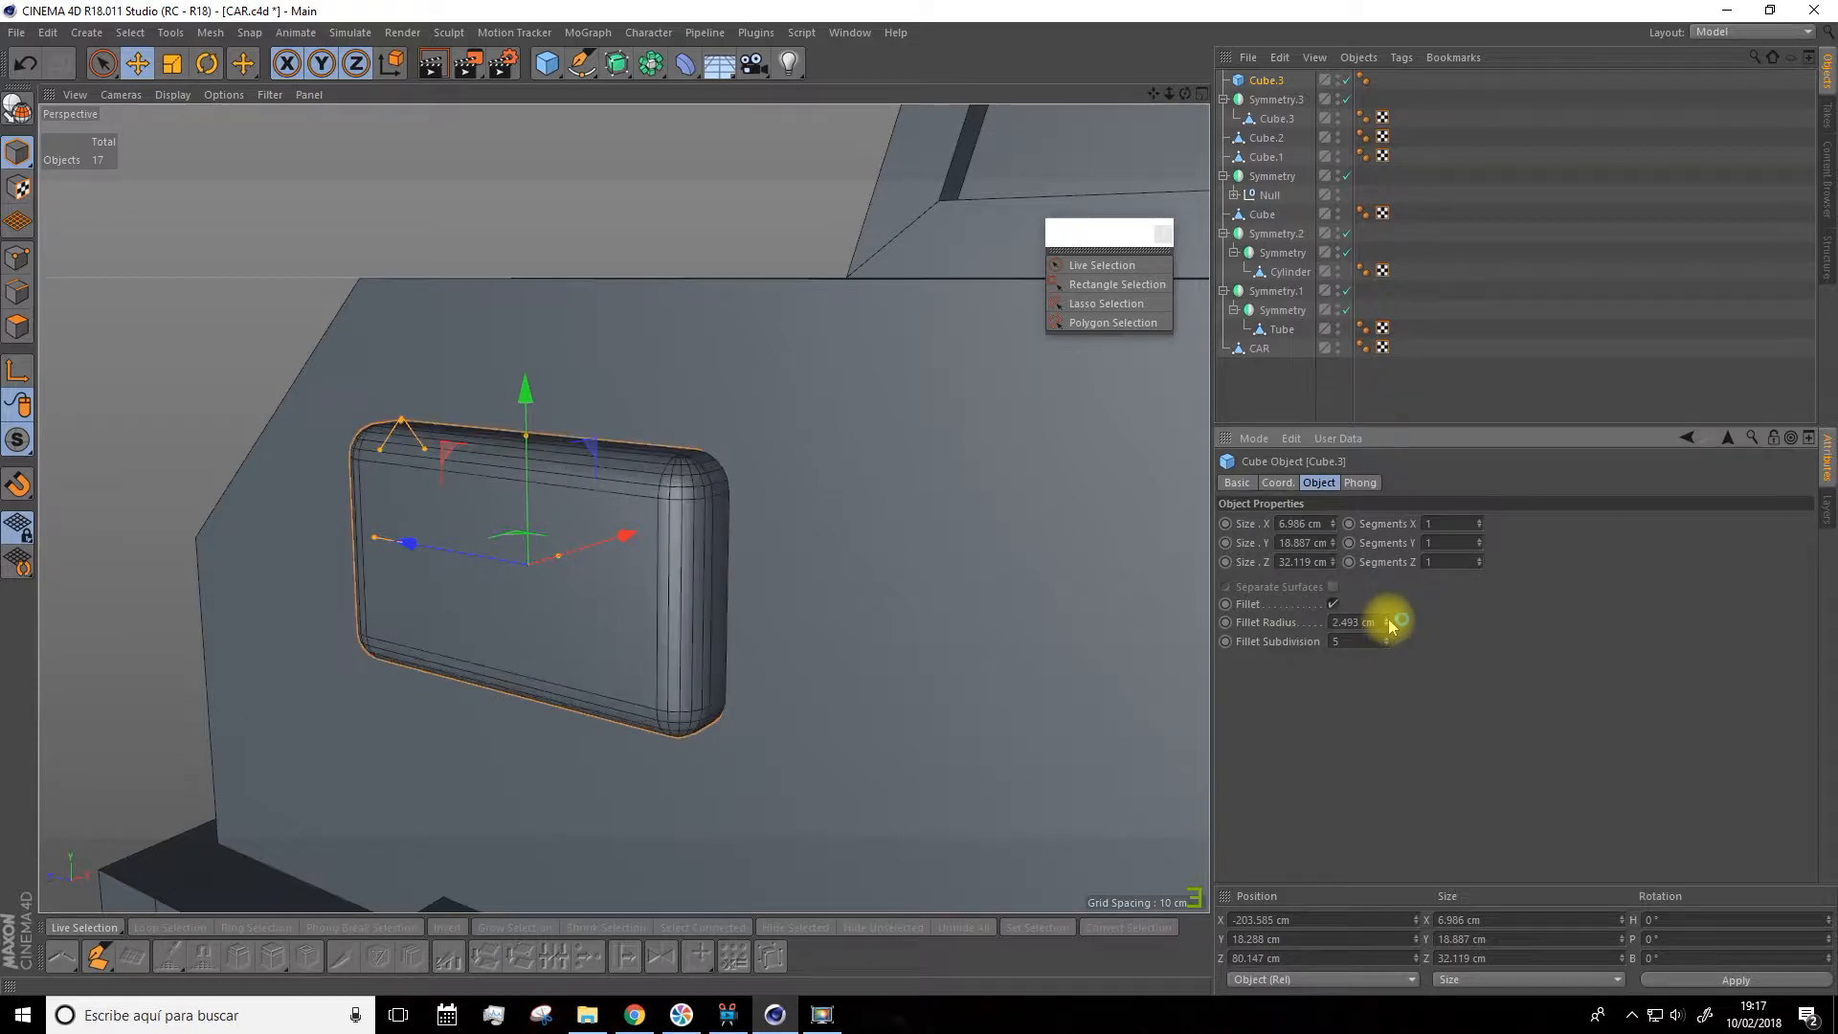
Set the rear light's fillet subdivision to 3
{"action": "left_click", "coordinate": [1386, 646]}
{"action": "left_click", "coordinate": [1386, 646]}
{"action": "left_click", "coordinate": [1387, 646]}
{"action": "left_click", "coordinate": [1388, 638]}
{"action": "scroll", "coordinate": [964, 644], "scroll_direction": "down", "scroll_amount": 5}
{"action": "left_click_drag", "start_coordinate": [919, 653], "coordinate": [1145, 659], "text": "alt"}
{"action": "scroll", "coordinate": [1043, 711], "scroll_direction": "up", "scroll_amount": 3}
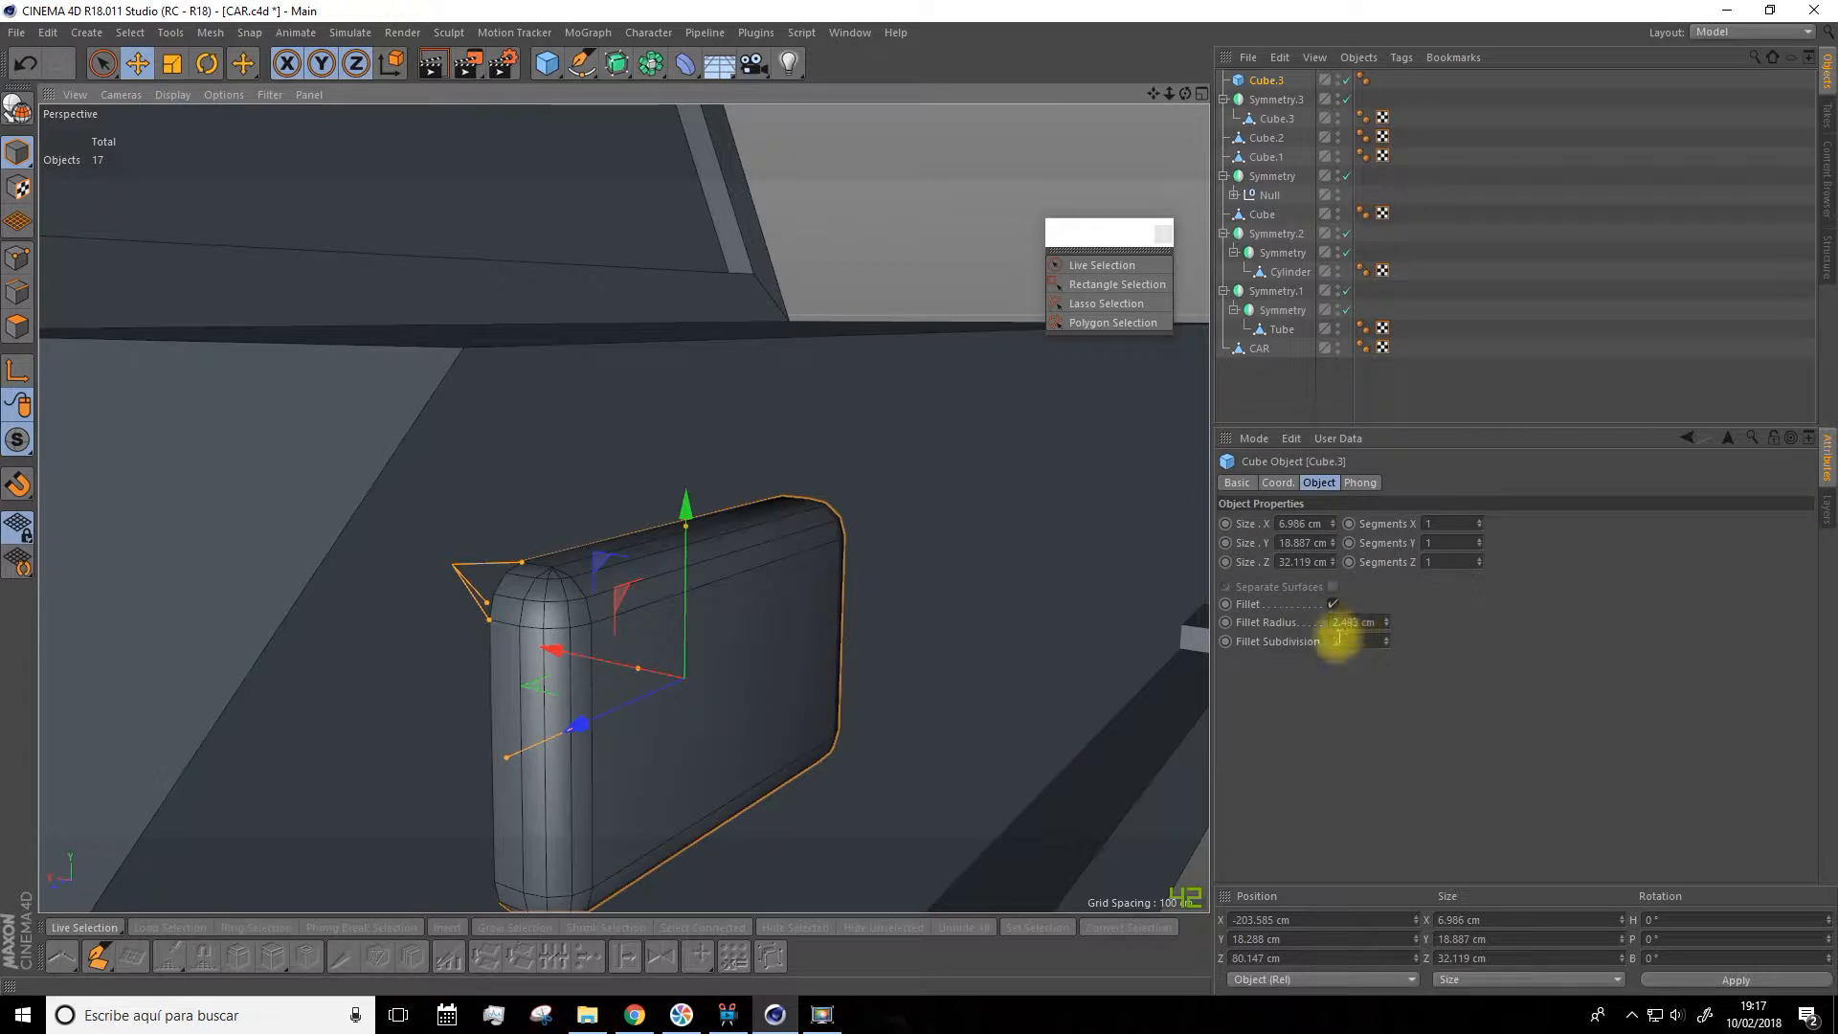
Raise the rear light to about Y 21 cm and try duplicating it directly below
{"action": "scroll", "coordinate": [976, 668], "scroll_direction": "down", "scroll_amount": 4}
{"action": "left_click_drag", "start_coordinate": [958, 676], "coordinate": [859, 651], "text": "alt"}
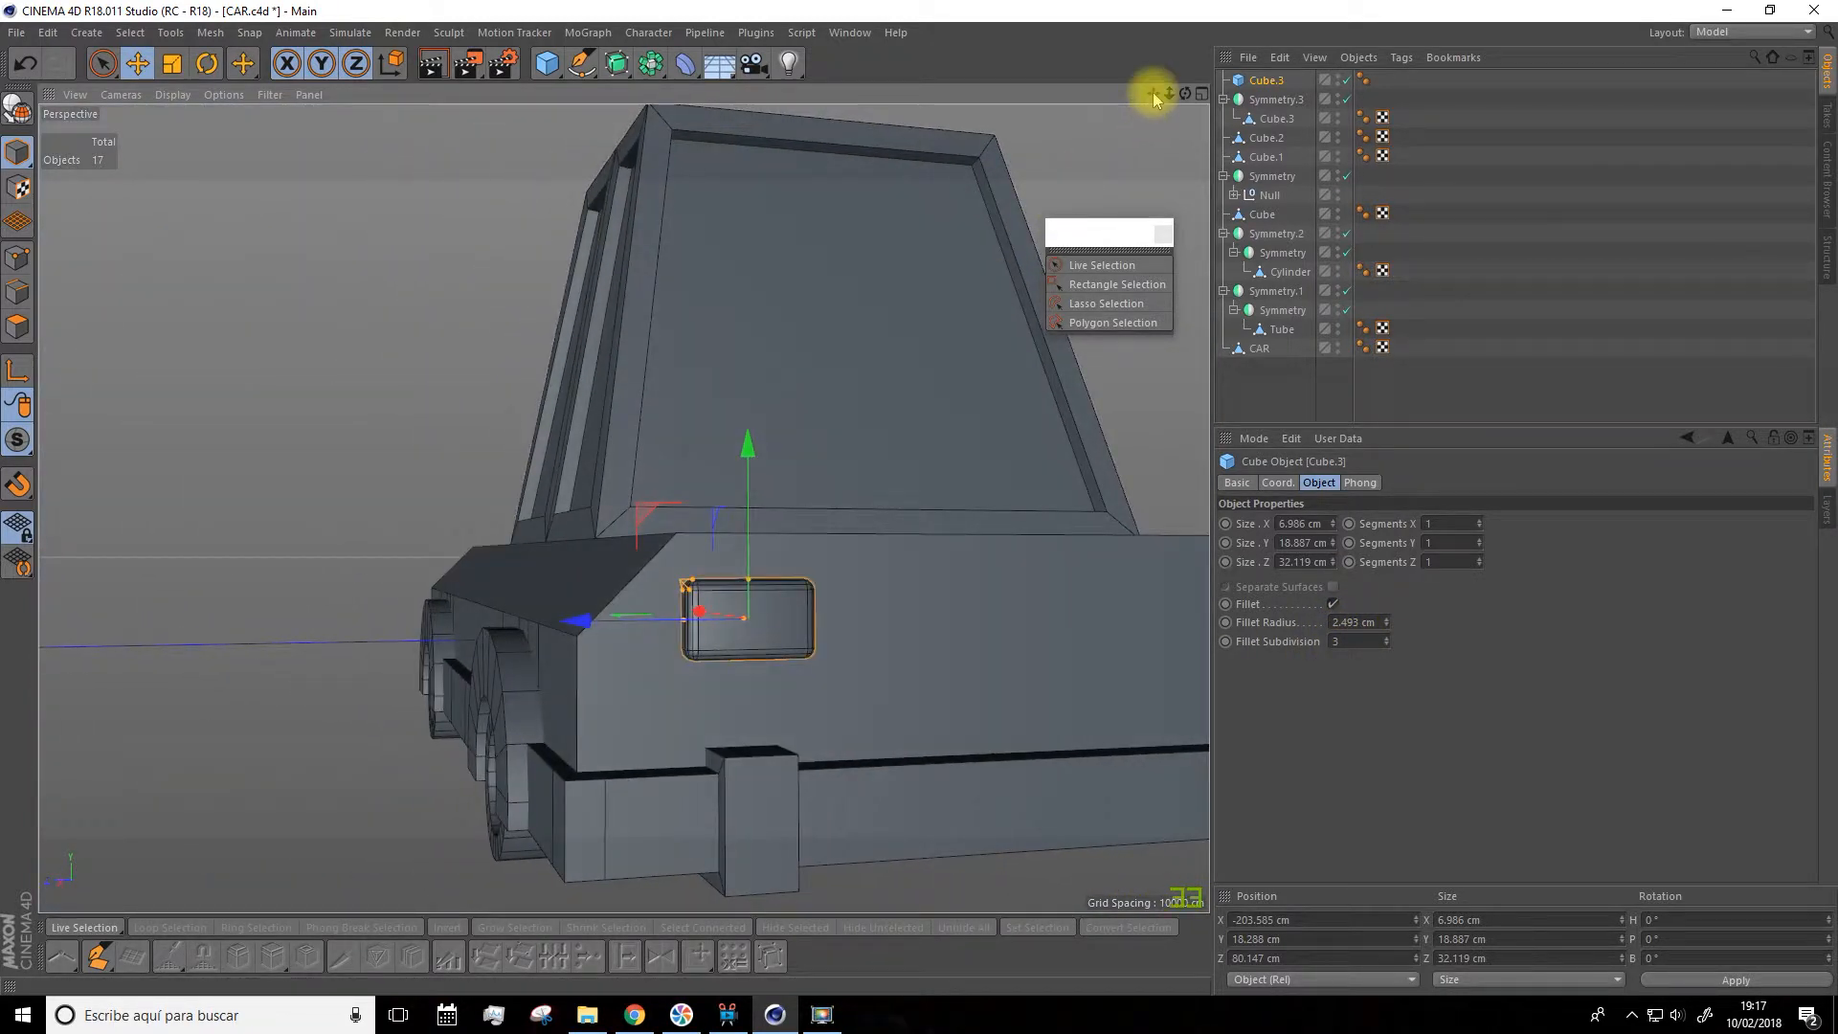
{"action": "left_click_drag", "start_coordinate": [1152, 94], "coordinate": [1112, 156]}
{"action": "left_click_drag", "start_coordinate": [957, 316], "coordinate": [989, 378], "text": "alt"}
{"action": "left_click_drag", "start_coordinate": [517, 360], "coordinate": [515, 426]}
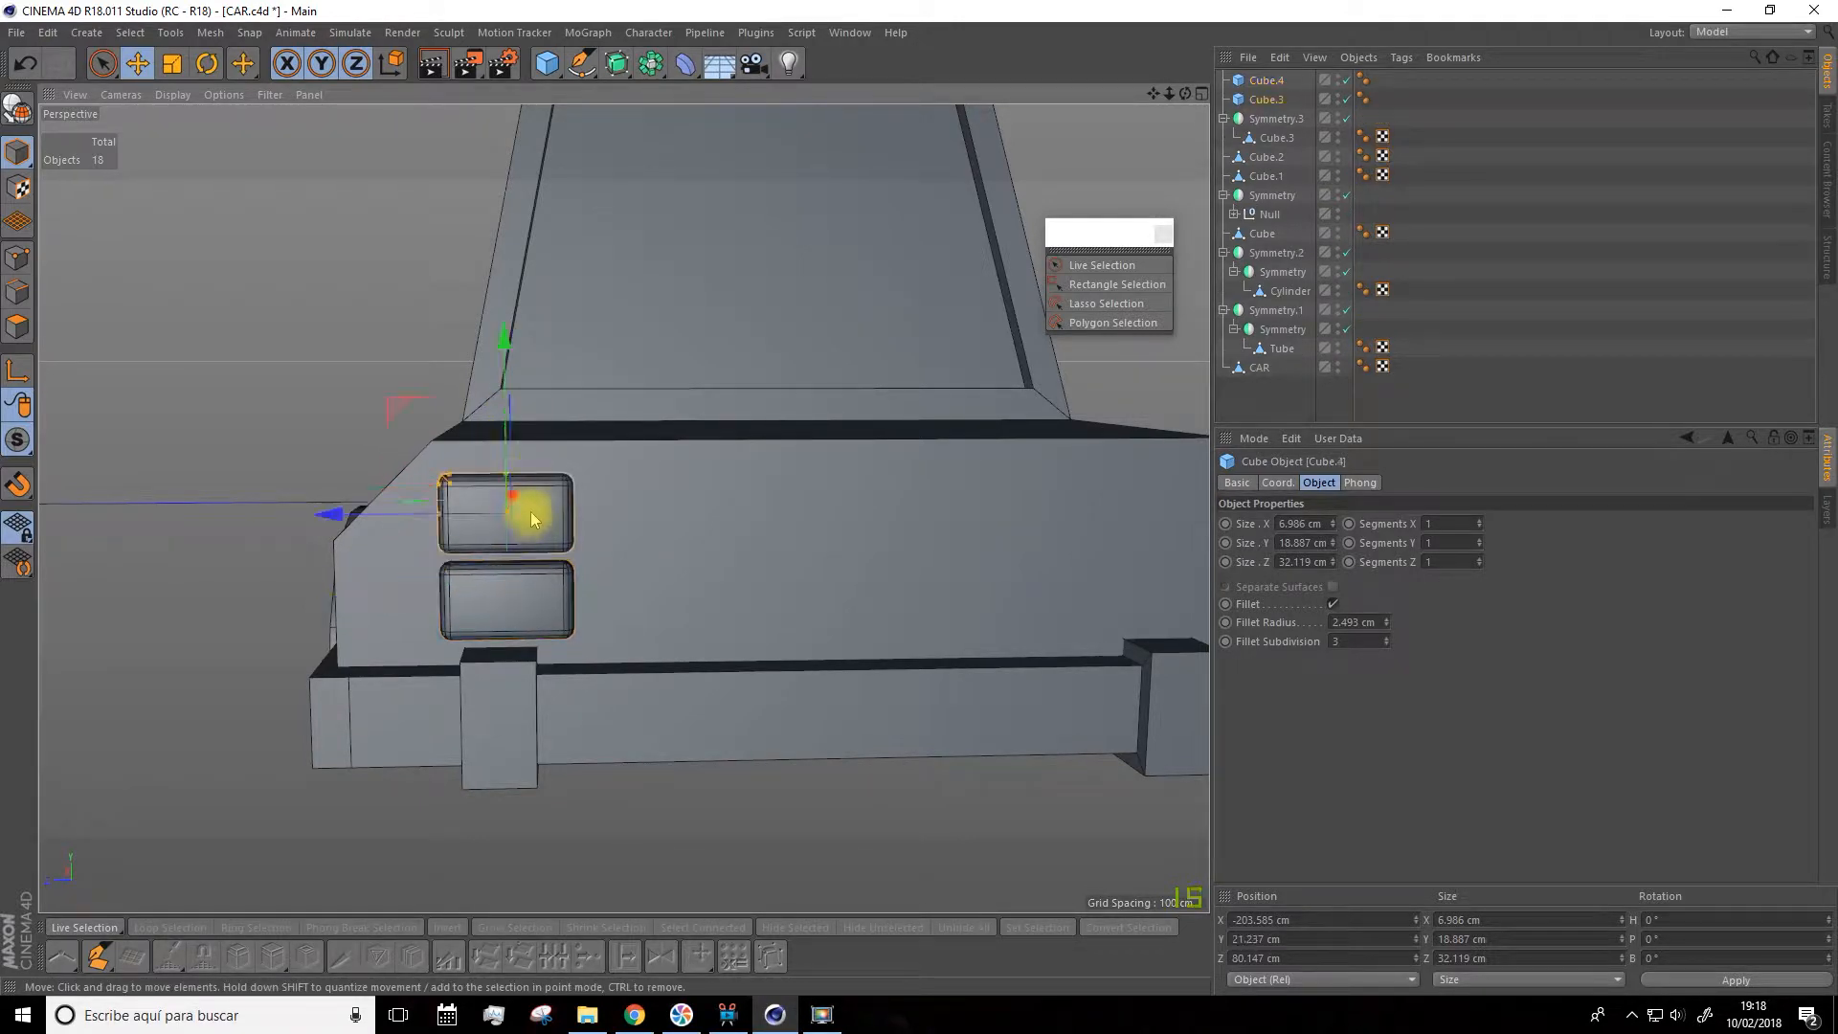
{"action": "key", "text": "ctrl+z"}
{"action": "key", "text": "ctrl+z"}
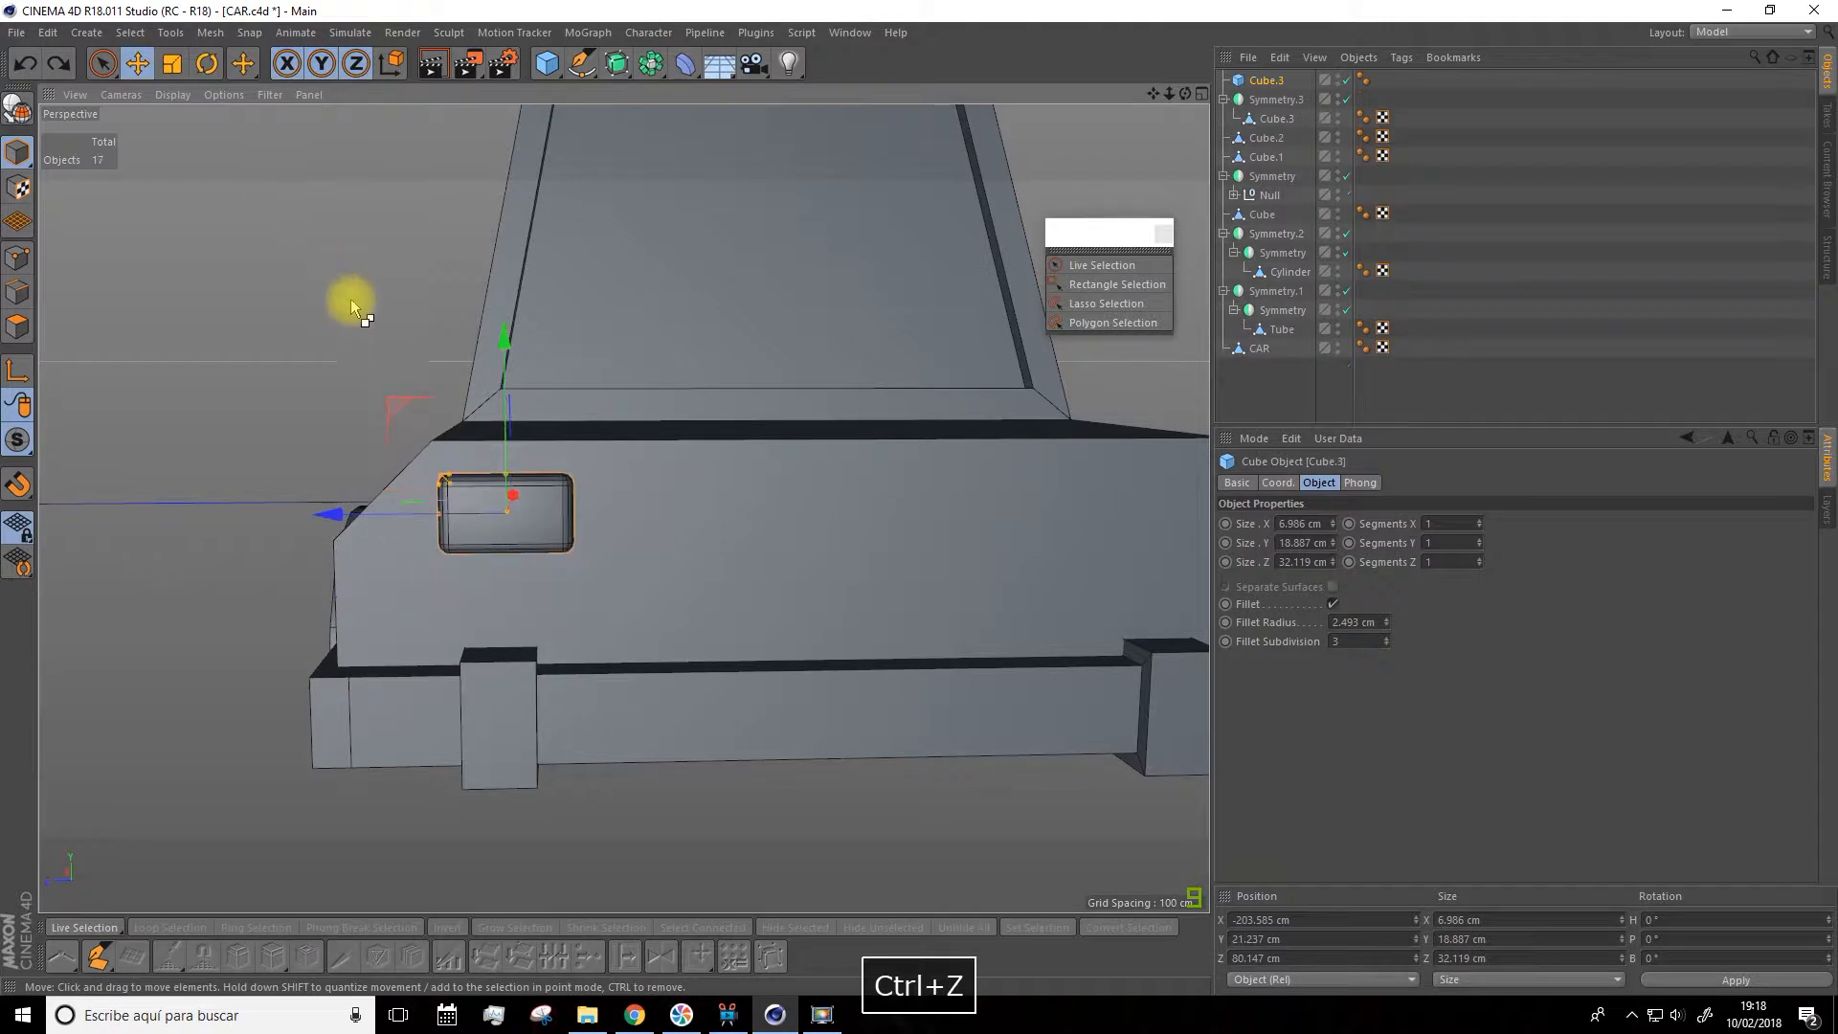
Scale the rear light to about 6 × 17 × 29 cm and duplicate it about 21 cm lower
{"action": "left_click", "coordinate": [172, 63]}
{"action": "left_click_drag", "start_coordinate": [226, 260], "coordinate": [164, 279]}
{"action": "left_click", "coordinate": [138, 64]}
{"action": "left_click_drag", "start_coordinate": [505, 345], "coordinate": [494, 427], "text": "ctrl"}
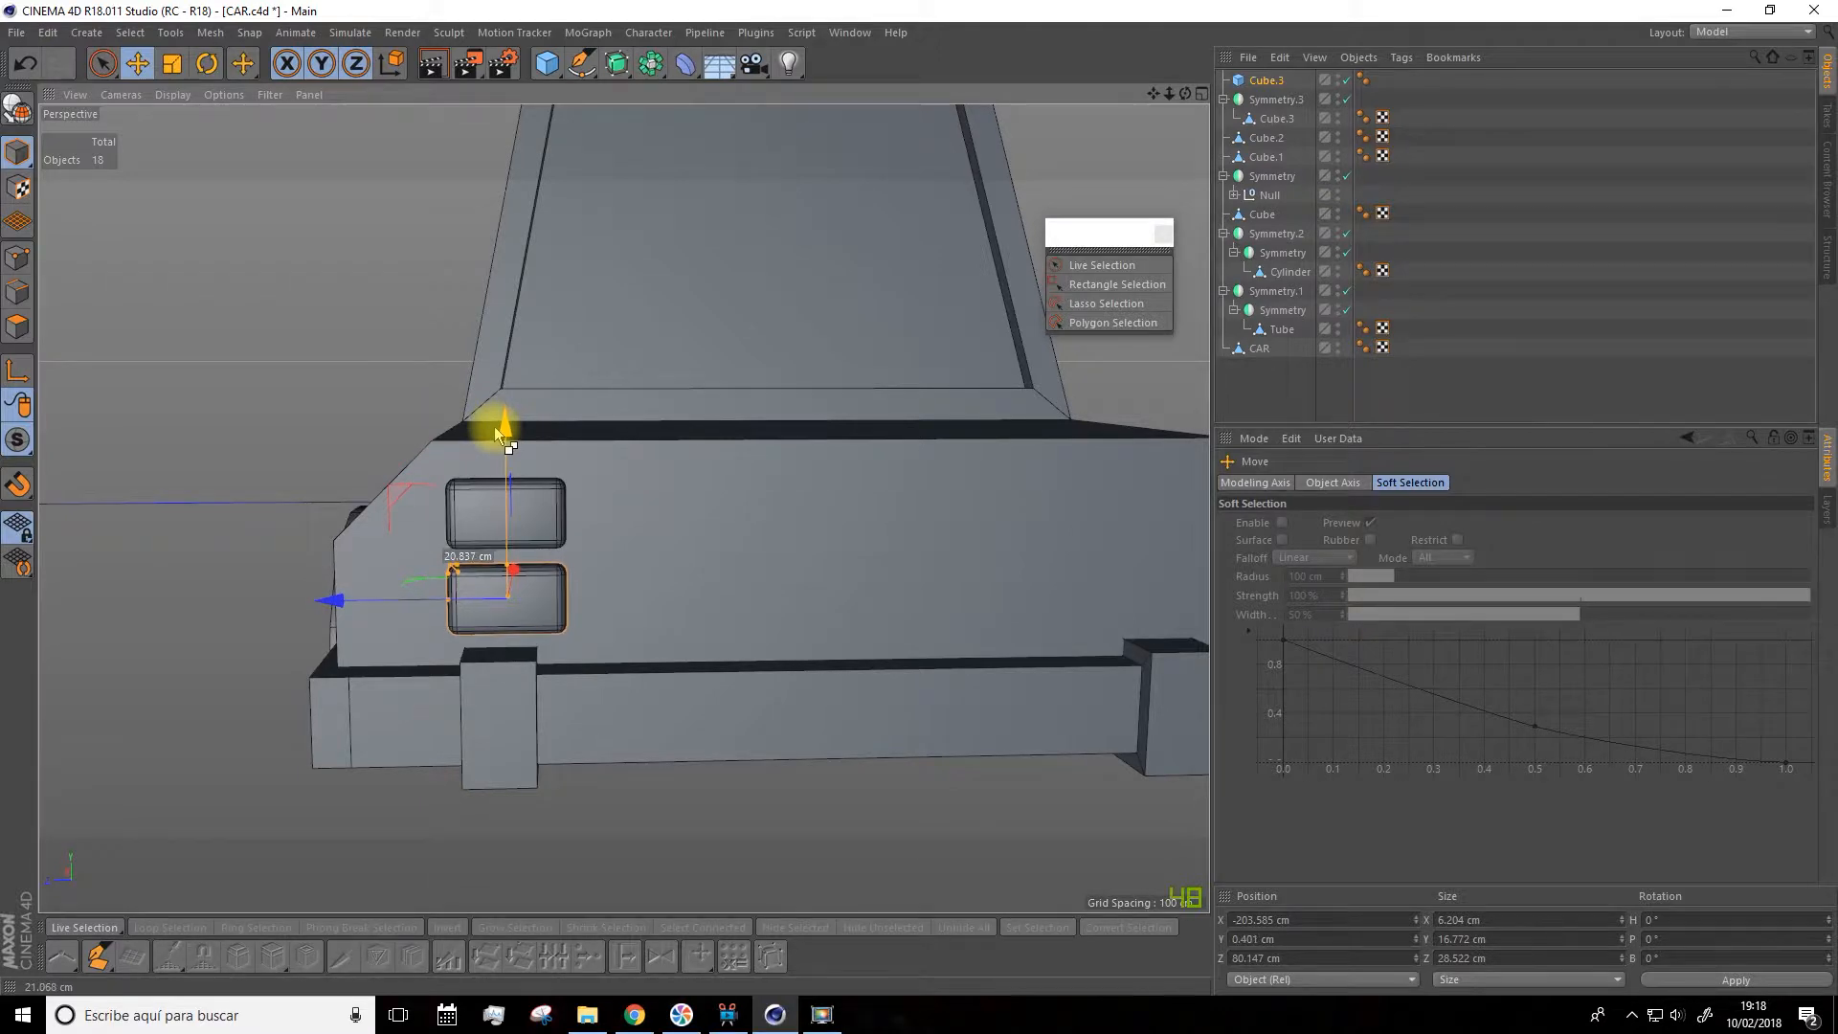
Group the two stacked rear lights into a single null
{"action": "left_click_drag", "start_coordinate": [807, 536], "coordinate": [756, 550], "text": "alt"}
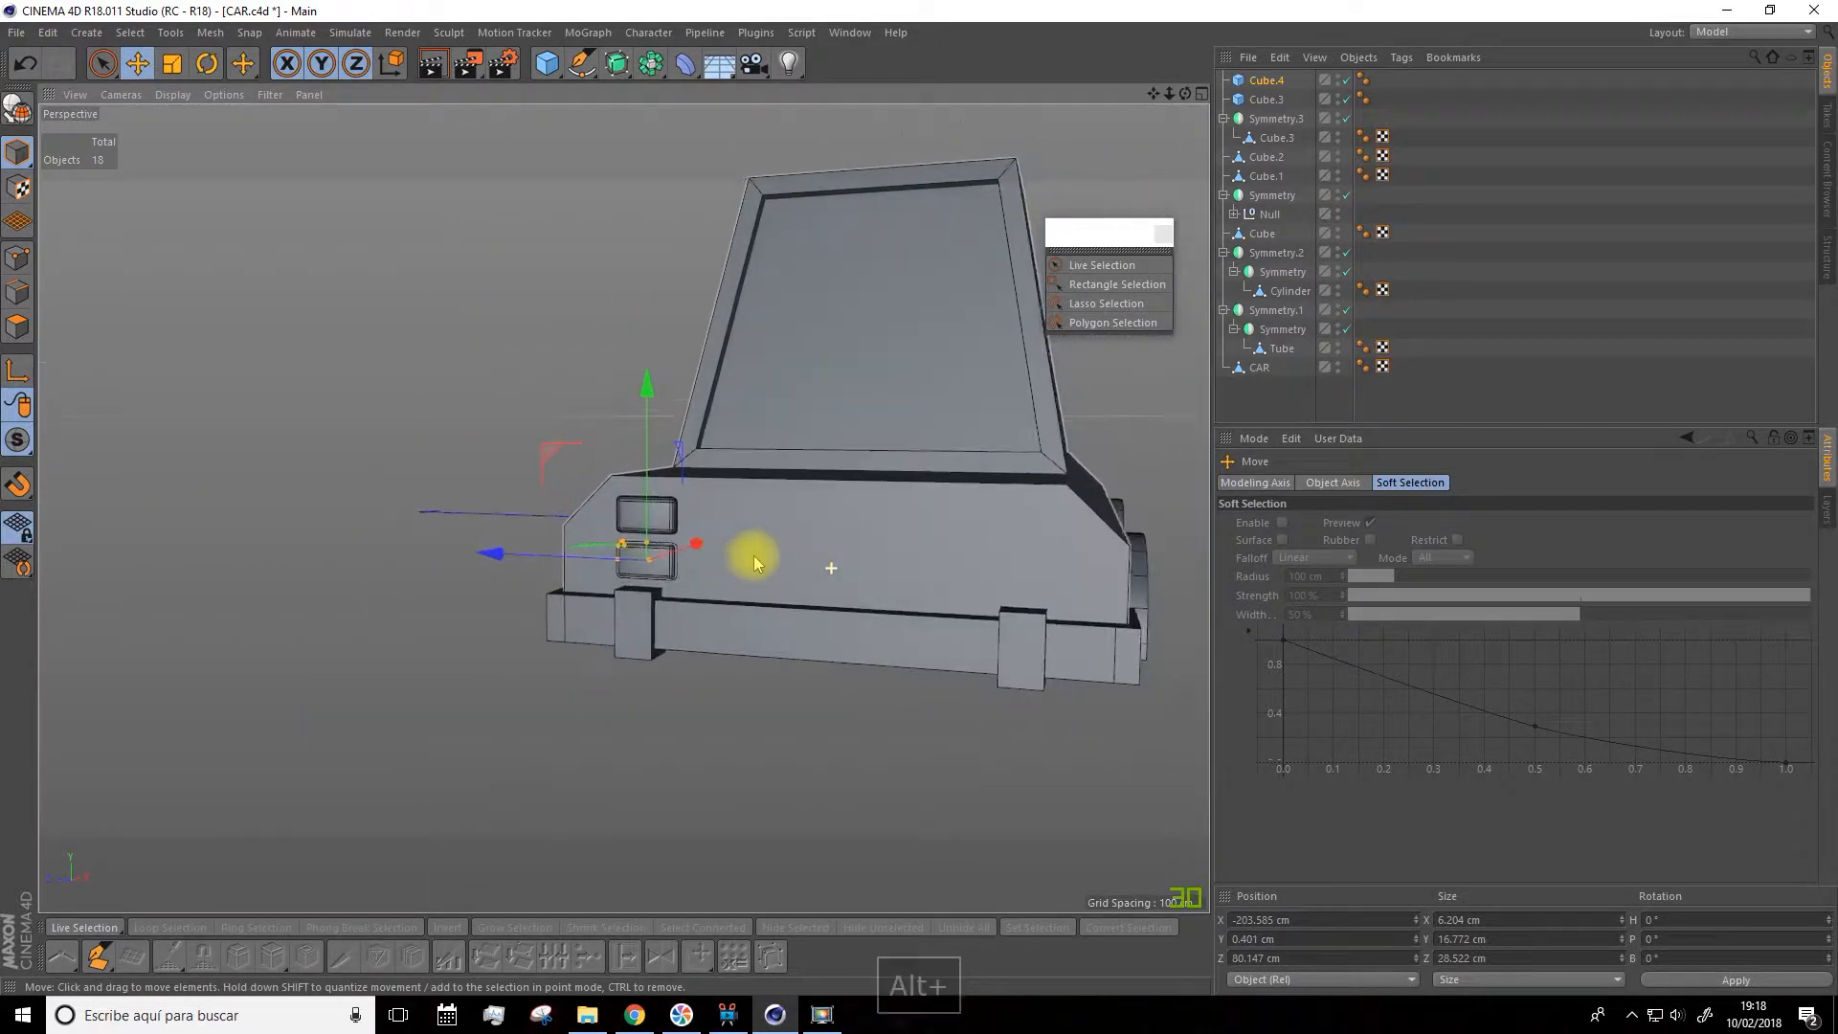
{"action": "left_click", "coordinate": [1268, 101]}
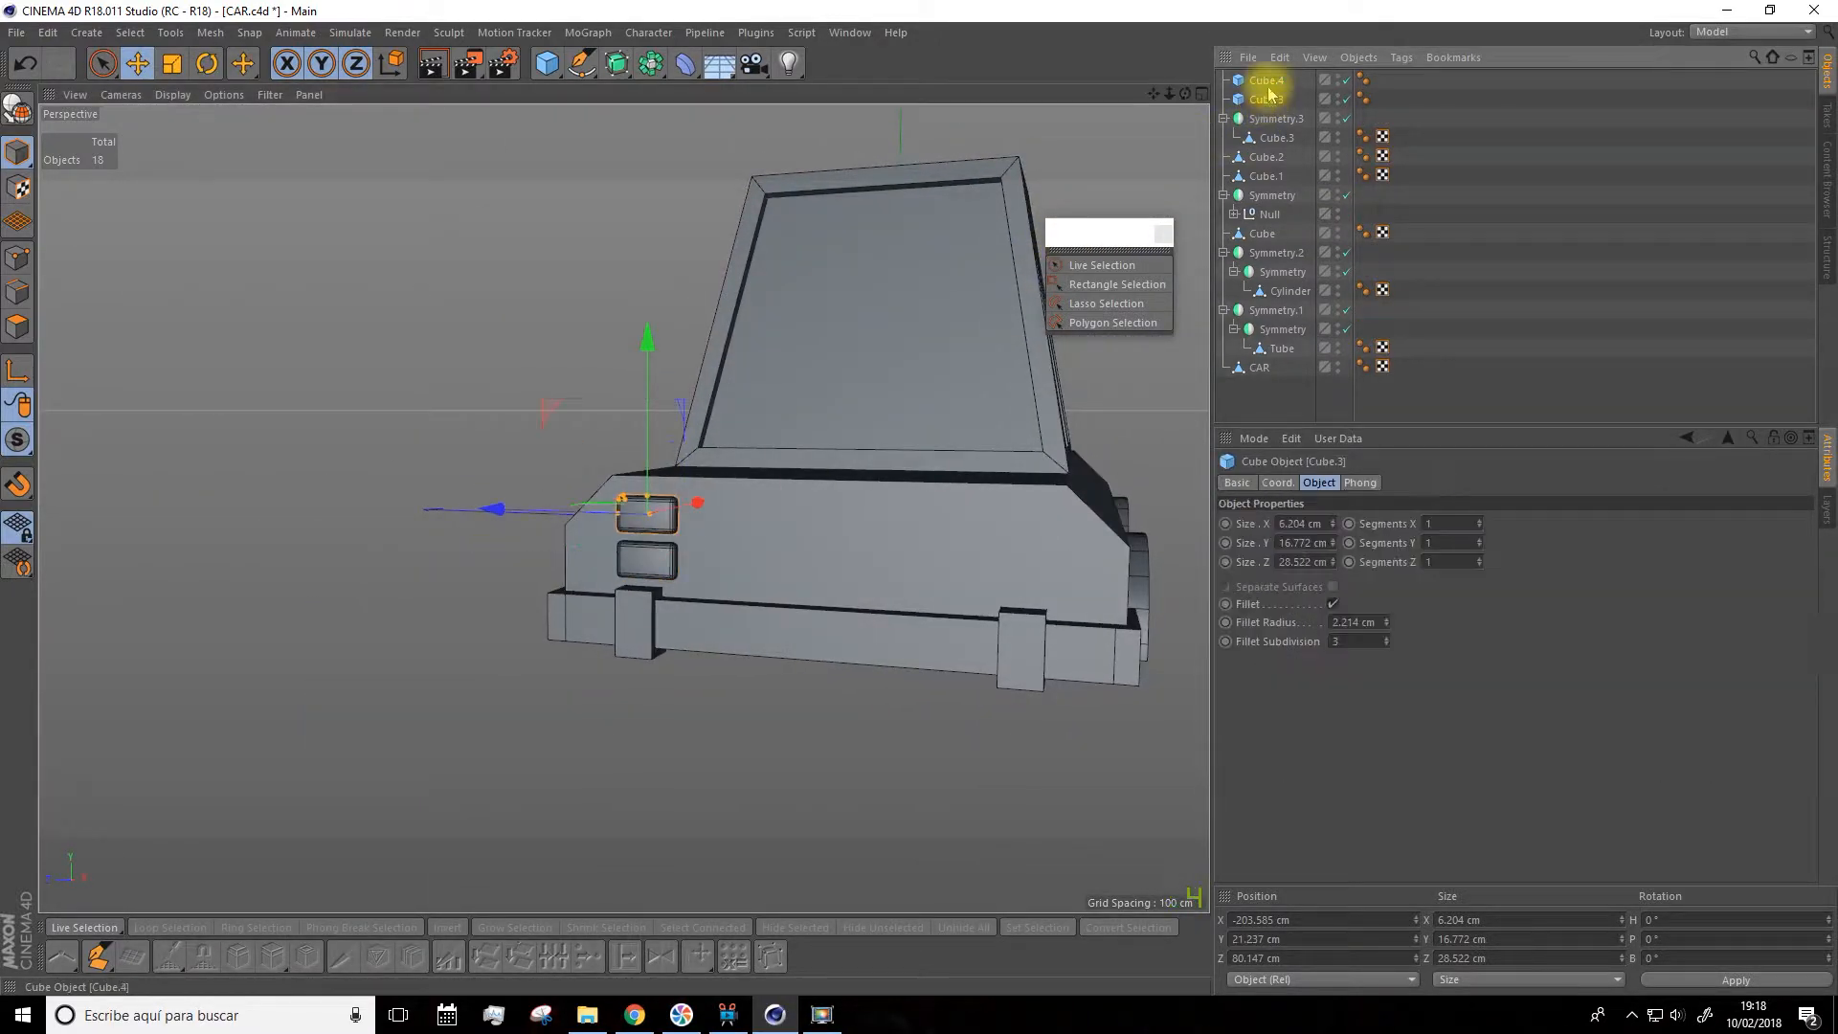
{"action": "left_click", "coordinate": [1272, 82], "text": "ctrl"}
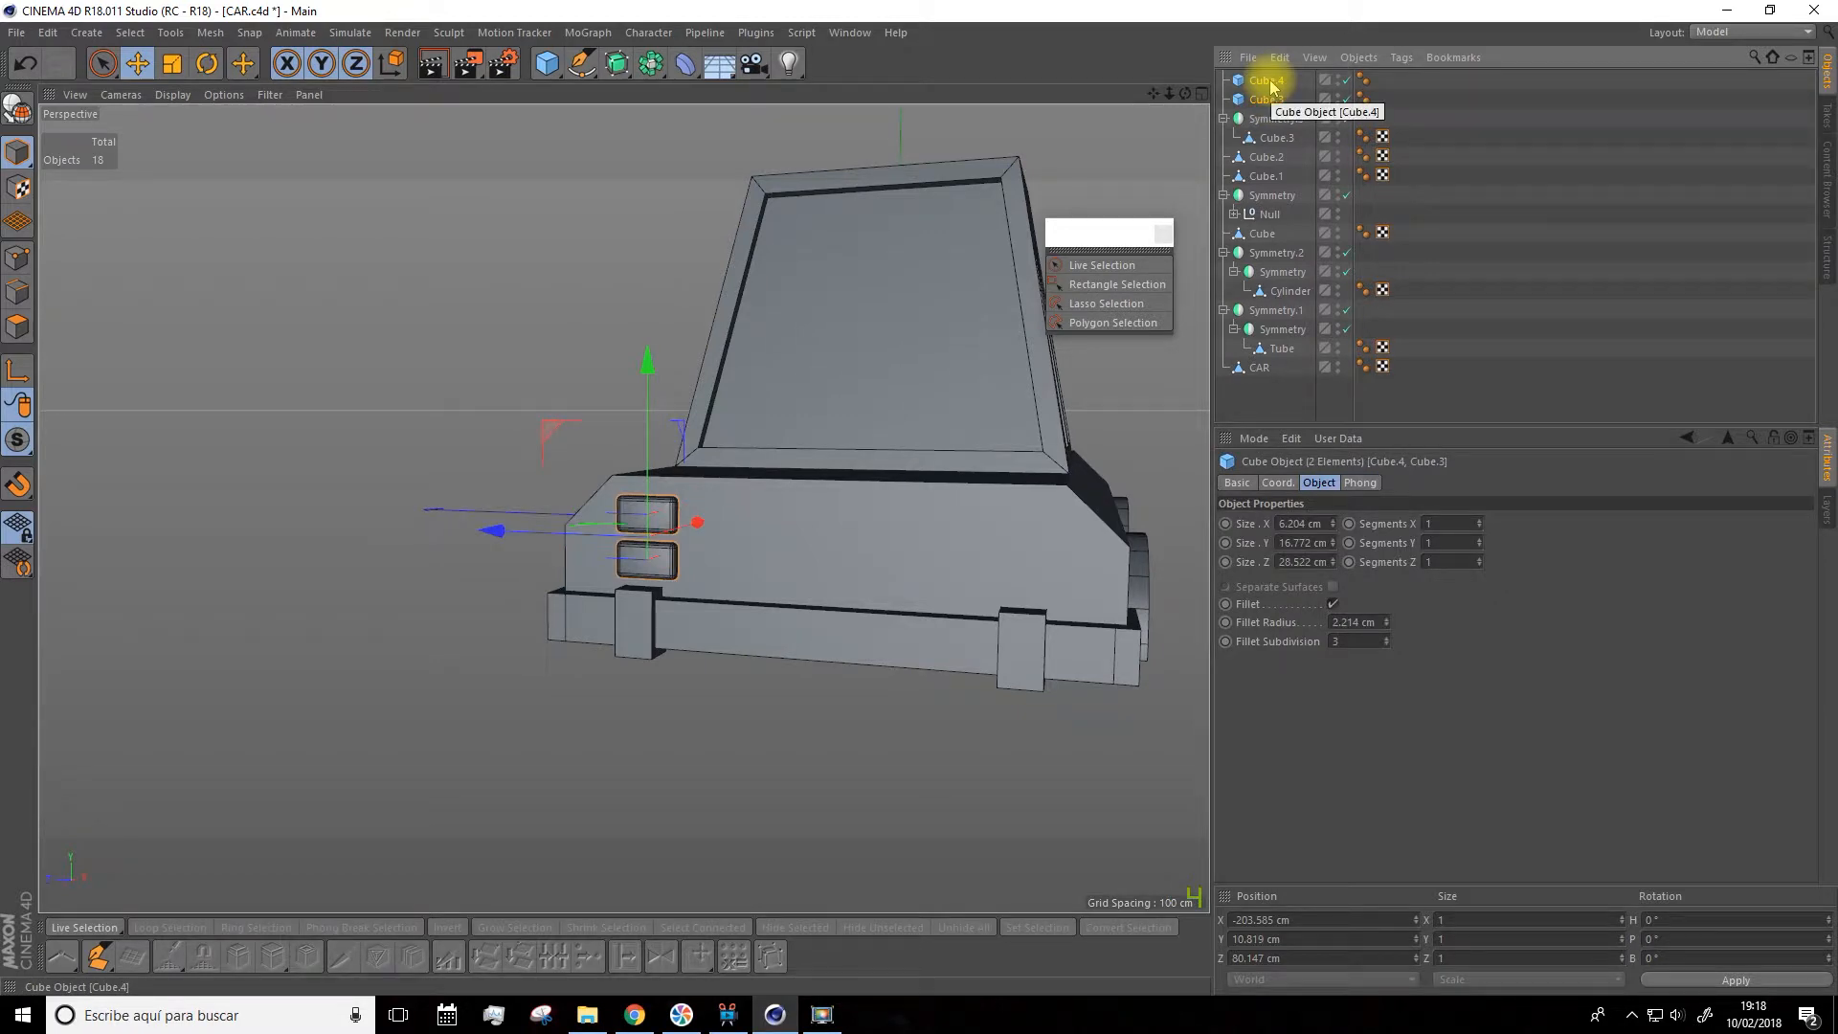
{"action": "right_click", "coordinate": [1271, 87]}
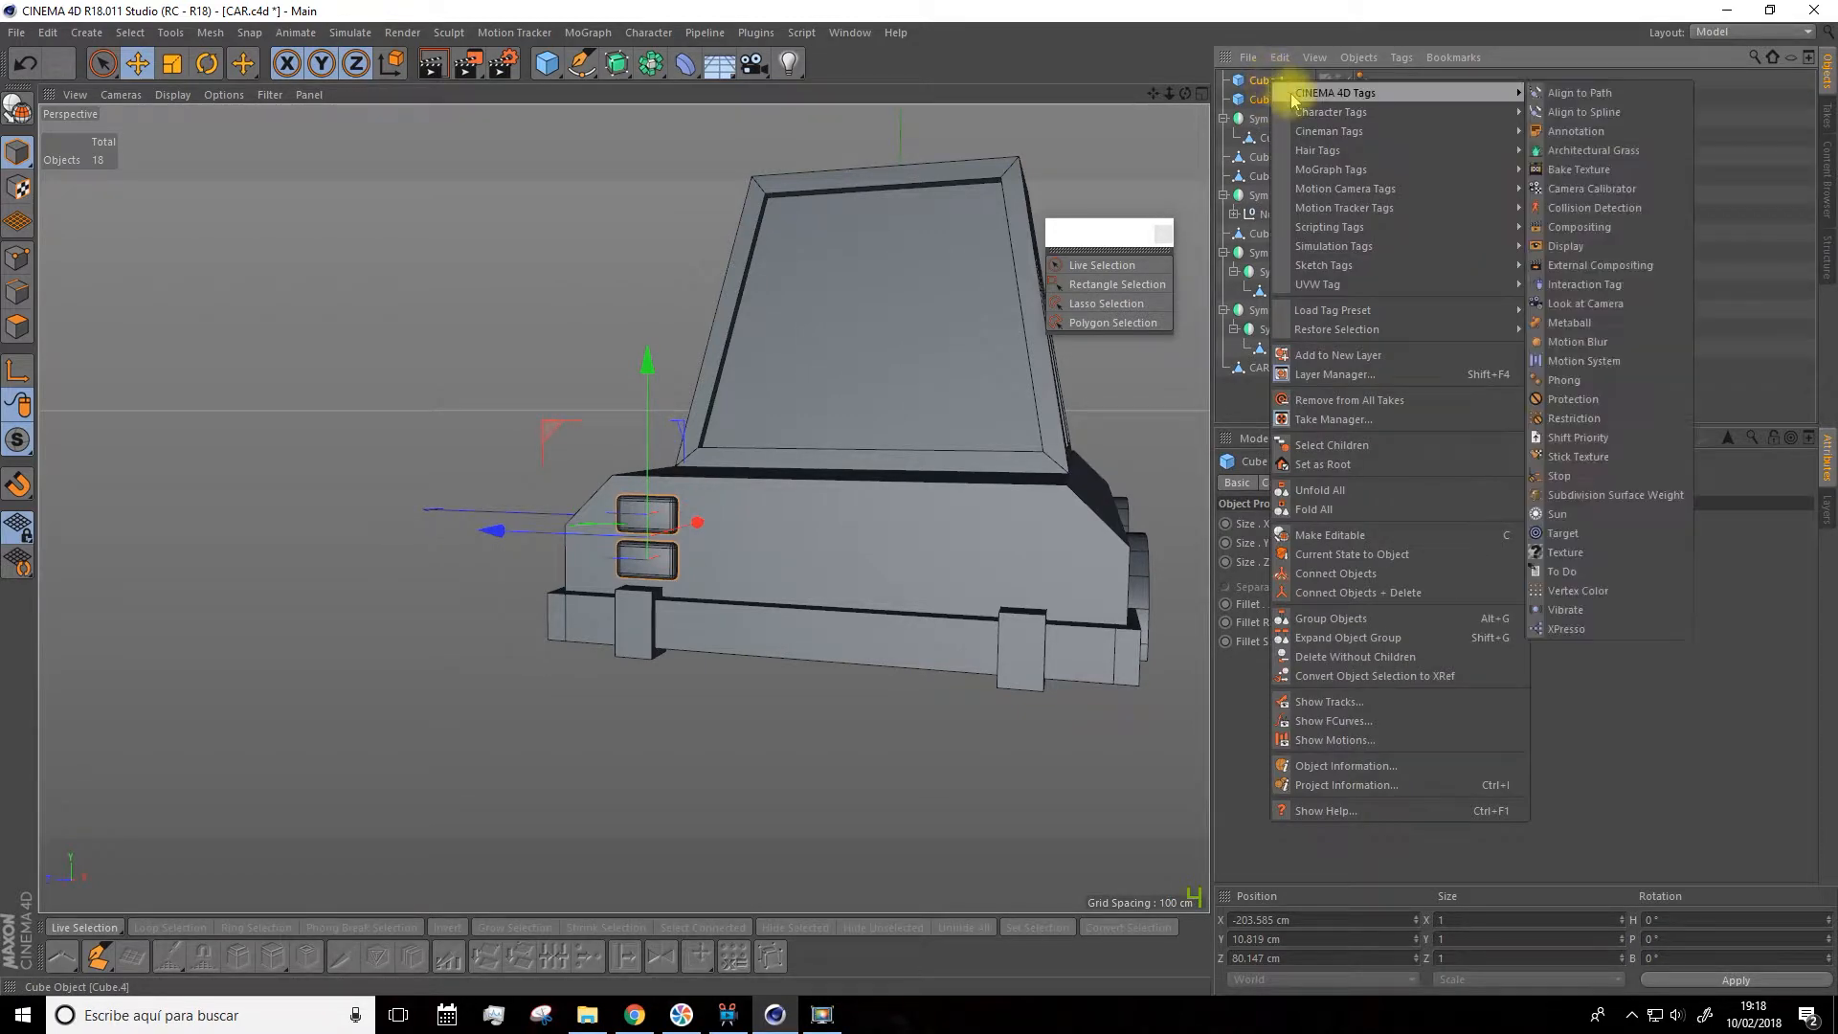
{"action": "left_click", "coordinate": [1316, 621]}
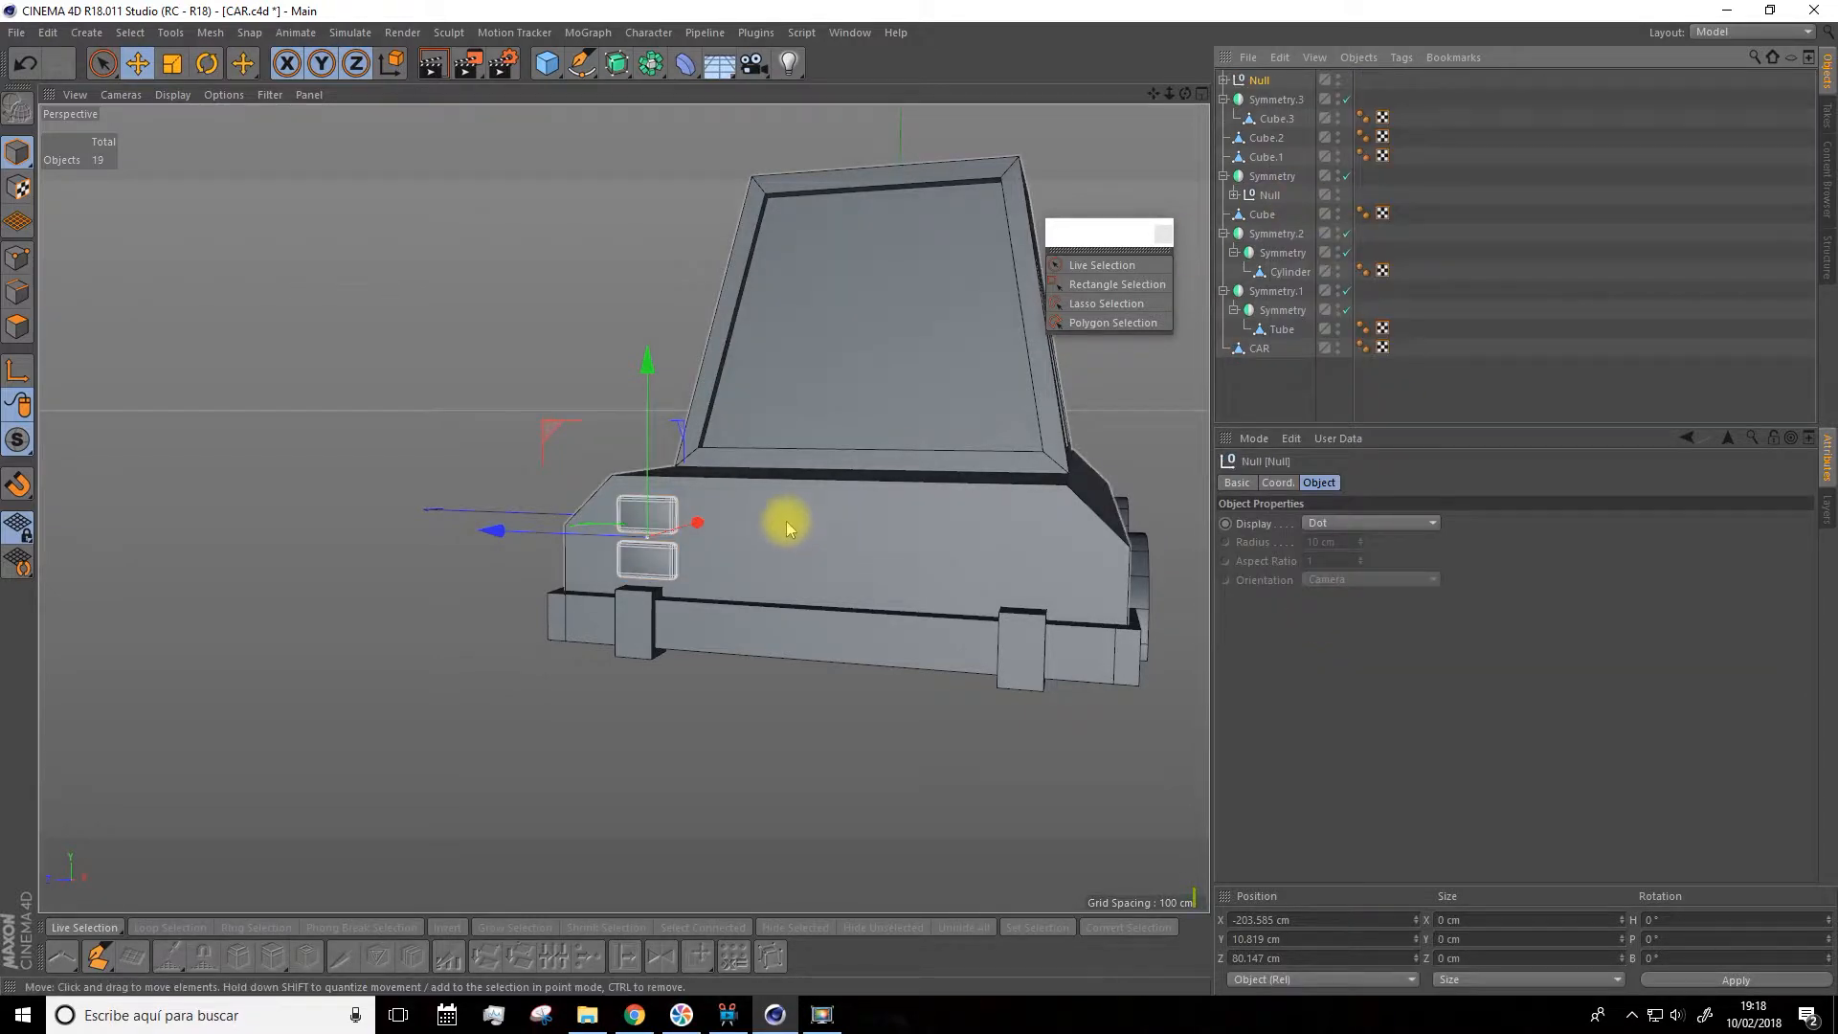
Mirror the rear-light group across the XY plane with a new Symmetry object
{"action": "left_click_drag", "start_coordinate": [620, 69], "coordinate": [825, 160]}
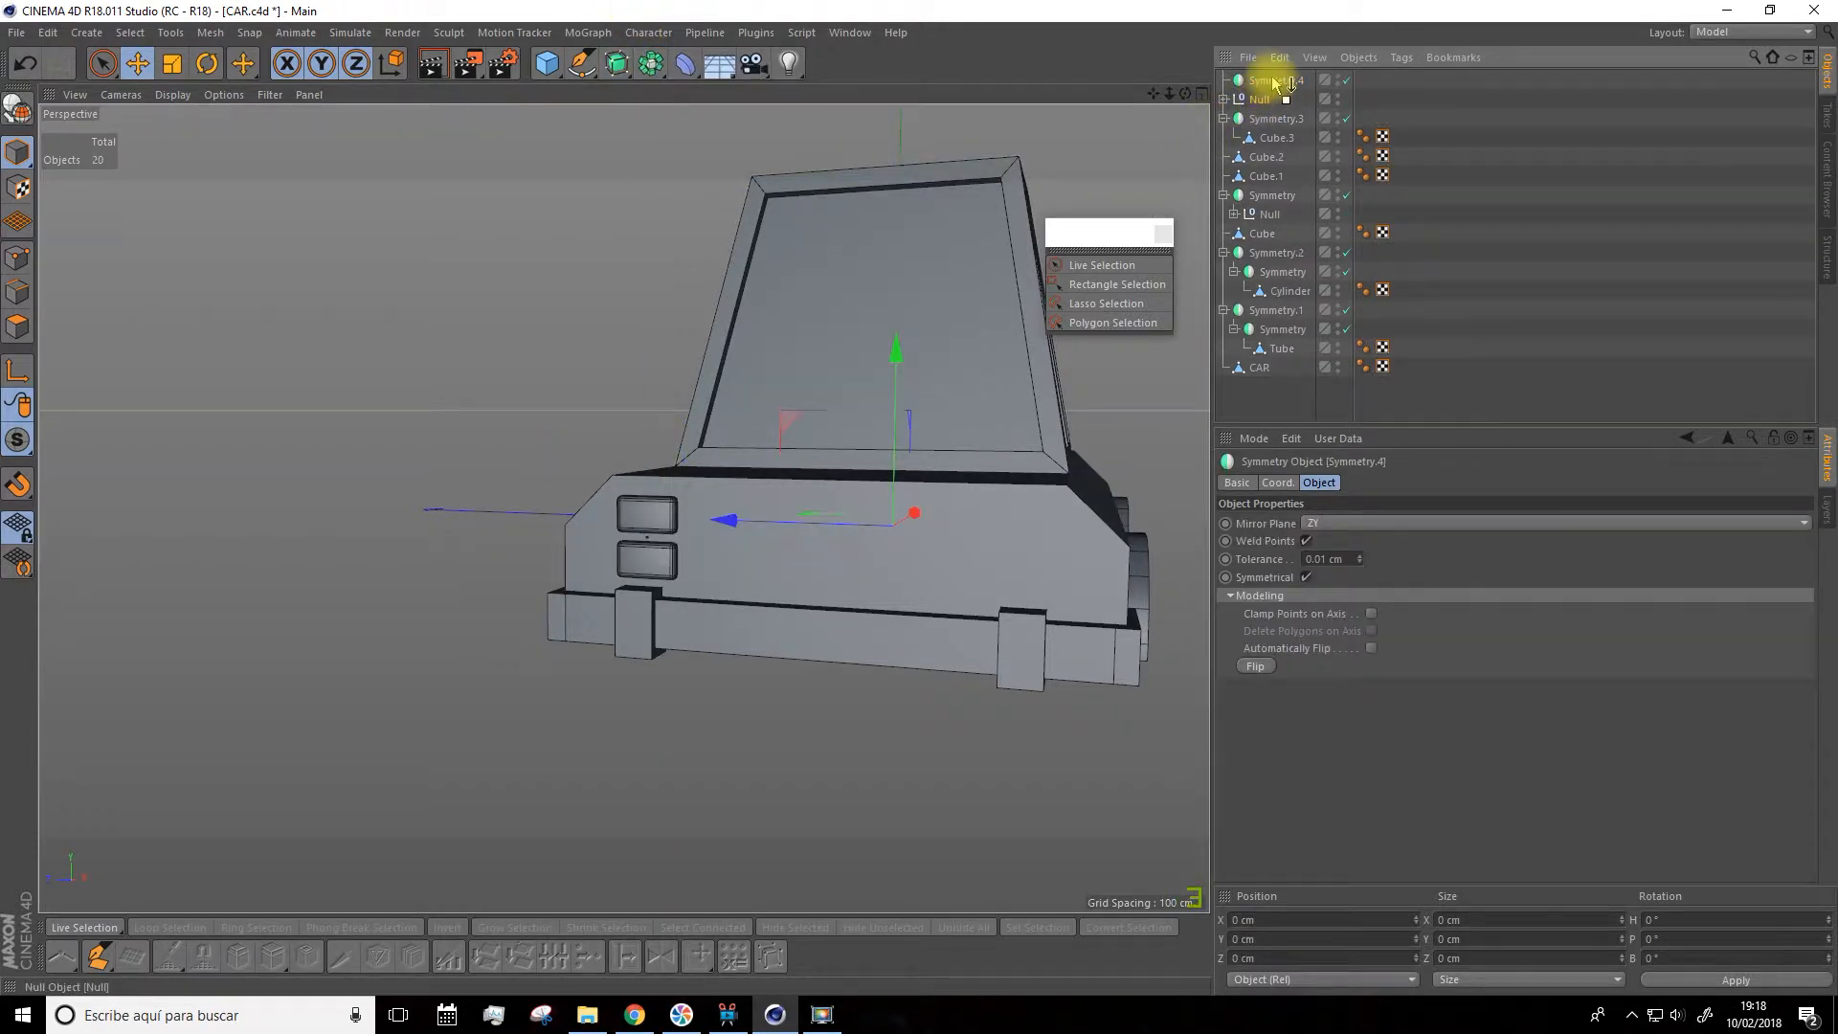
{"action": "left_click_drag", "start_coordinate": [1276, 83], "coordinate": [1279, 81]}
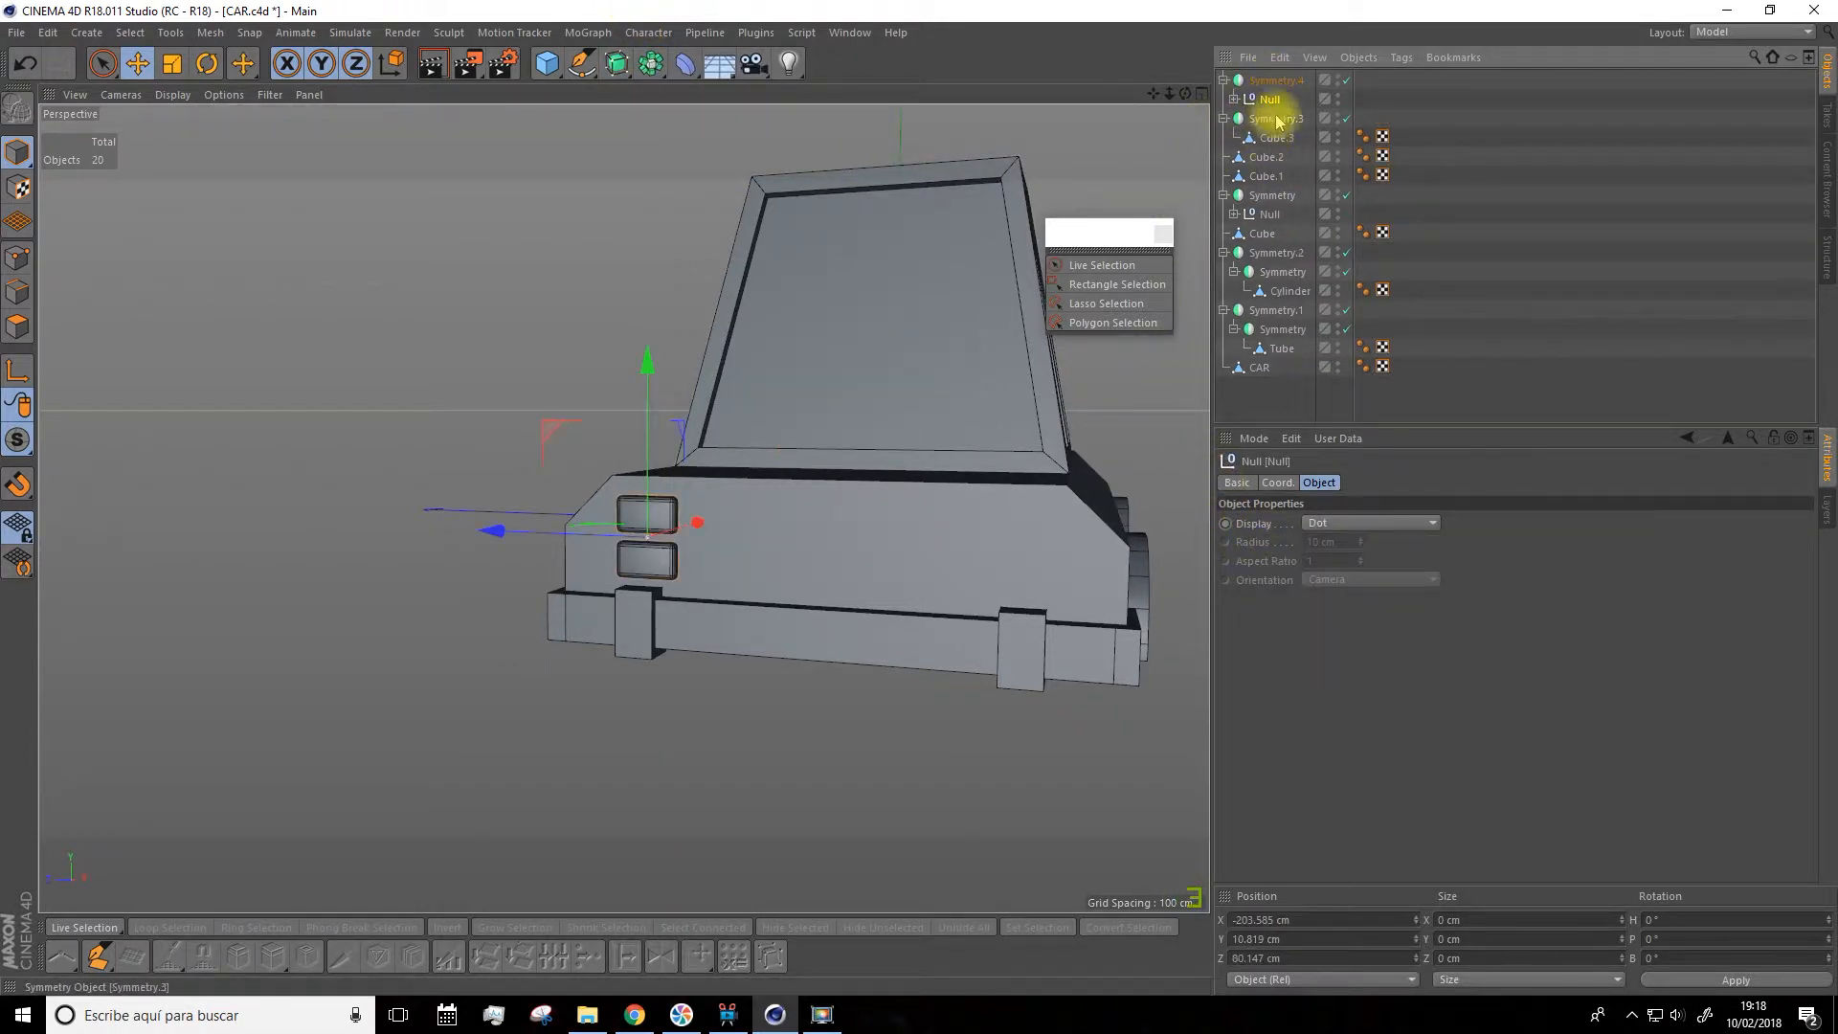
{"action": "left_click", "coordinate": [1283, 83]}
{"action": "left_click", "coordinate": [1321, 523]}
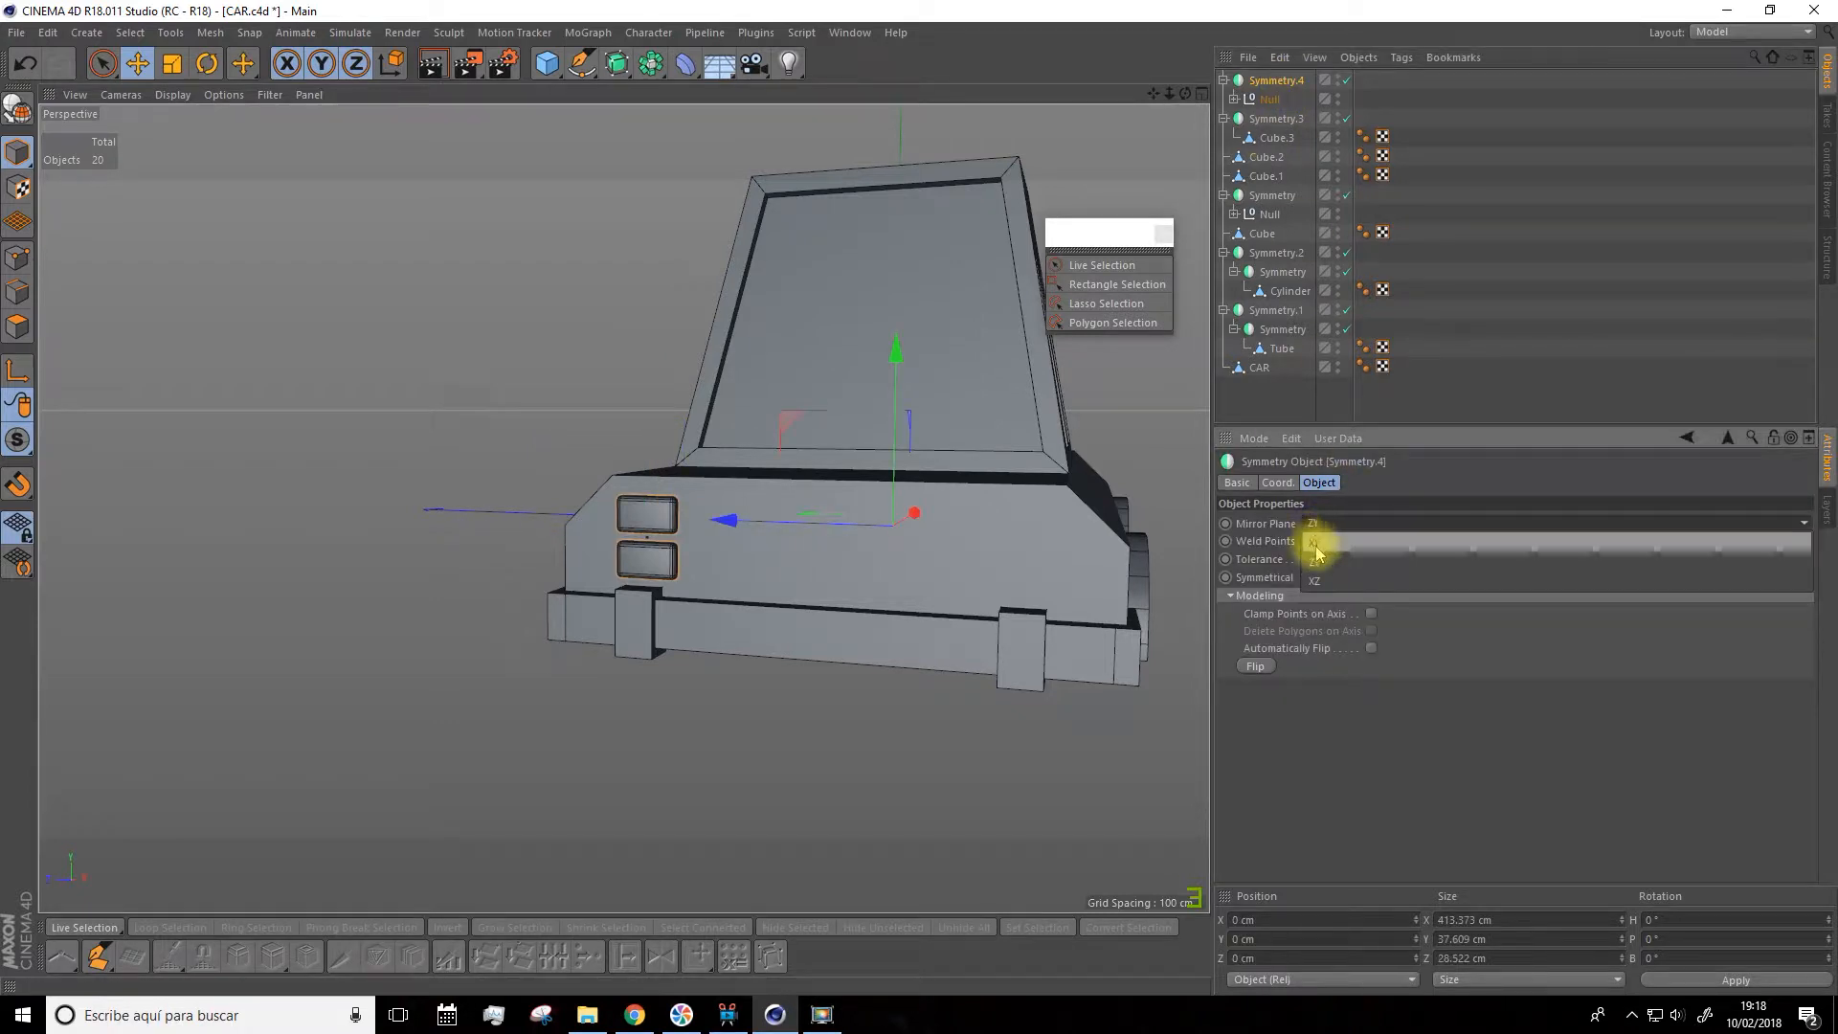
{"action": "left_click", "coordinate": [1313, 541]}
Move the front licence plate back into the bumper, to about X 231.5 cm
{"action": "left_click_drag", "start_coordinate": [1046, 601], "coordinate": [865, 662], "text": "alt"}
{"action": "left_click_drag", "start_coordinate": [711, 618], "coordinate": [756, 624], "text": "alt"}
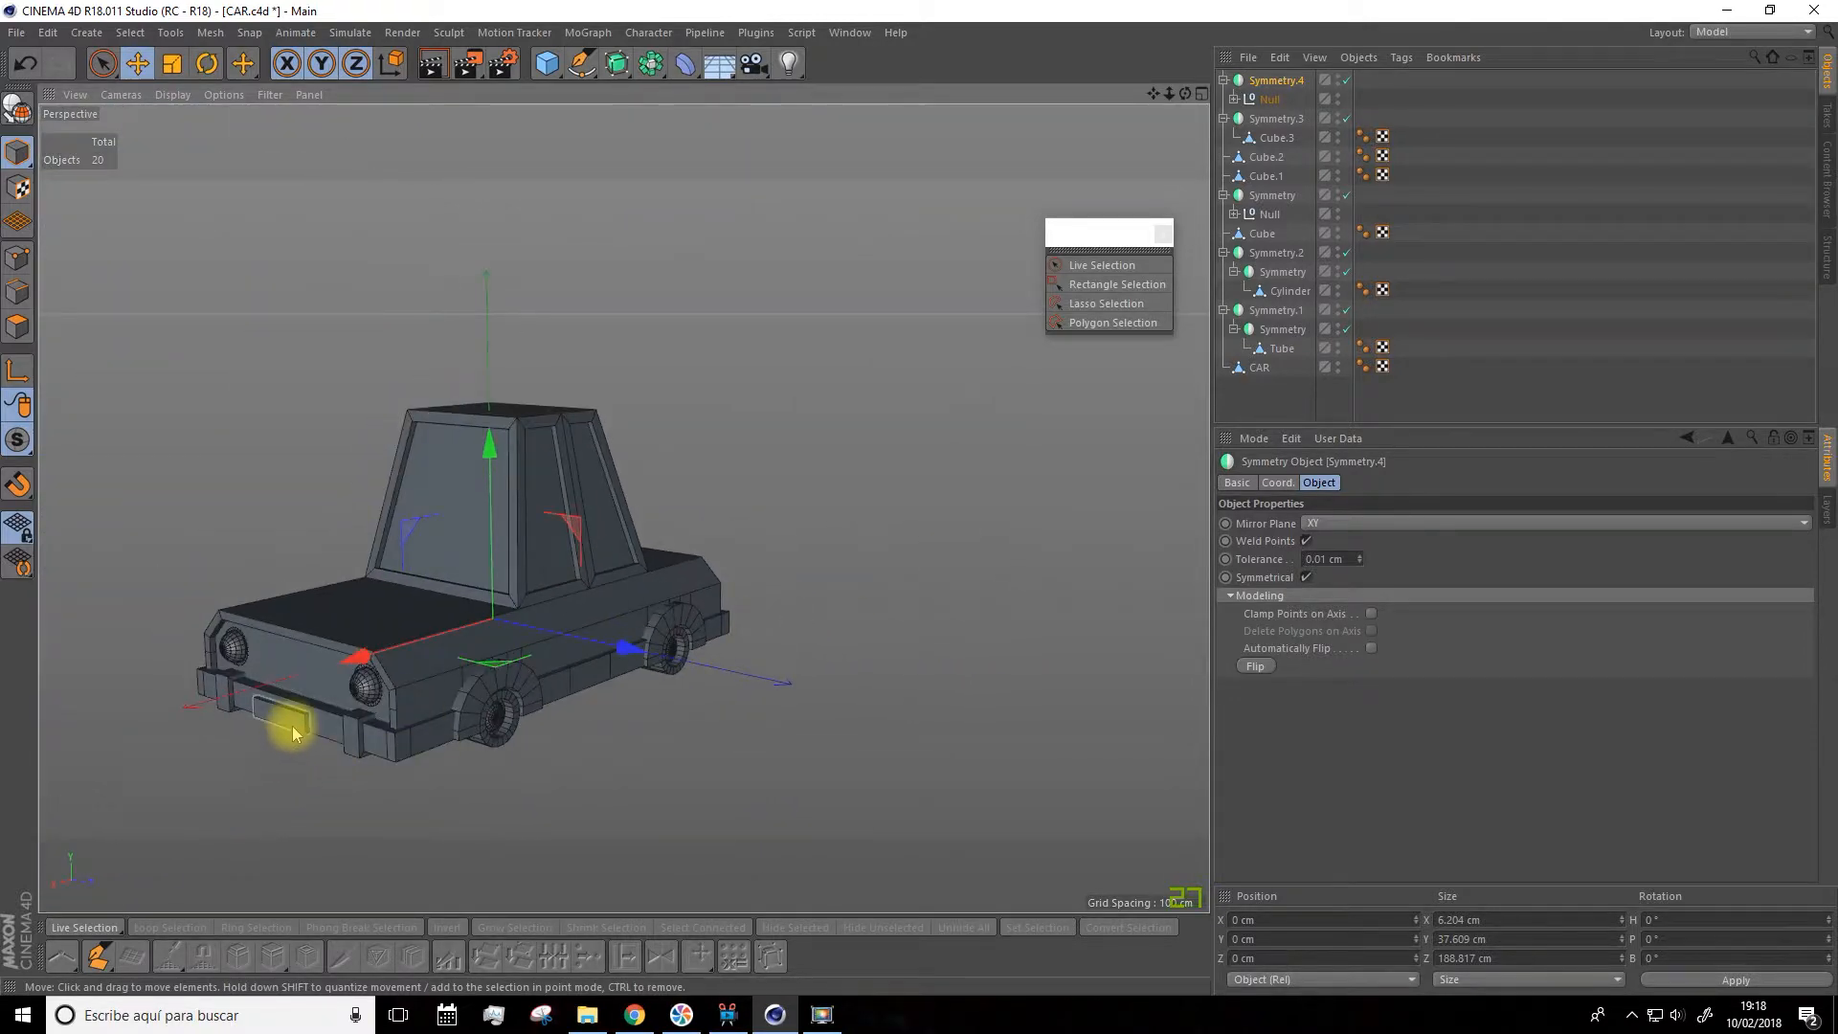
{"action": "left_click", "coordinate": [292, 736]}
{"action": "mouse_move", "coordinate": [287, 738]}
{"action": "left_mouse_down", "text": "alt"}
{"action": "mouse_move", "coordinate": [292, 763]}
{"action": "mouse_move", "coordinate": [255, 731]}
{"action": "left_mouse_up", "text": "alt"}
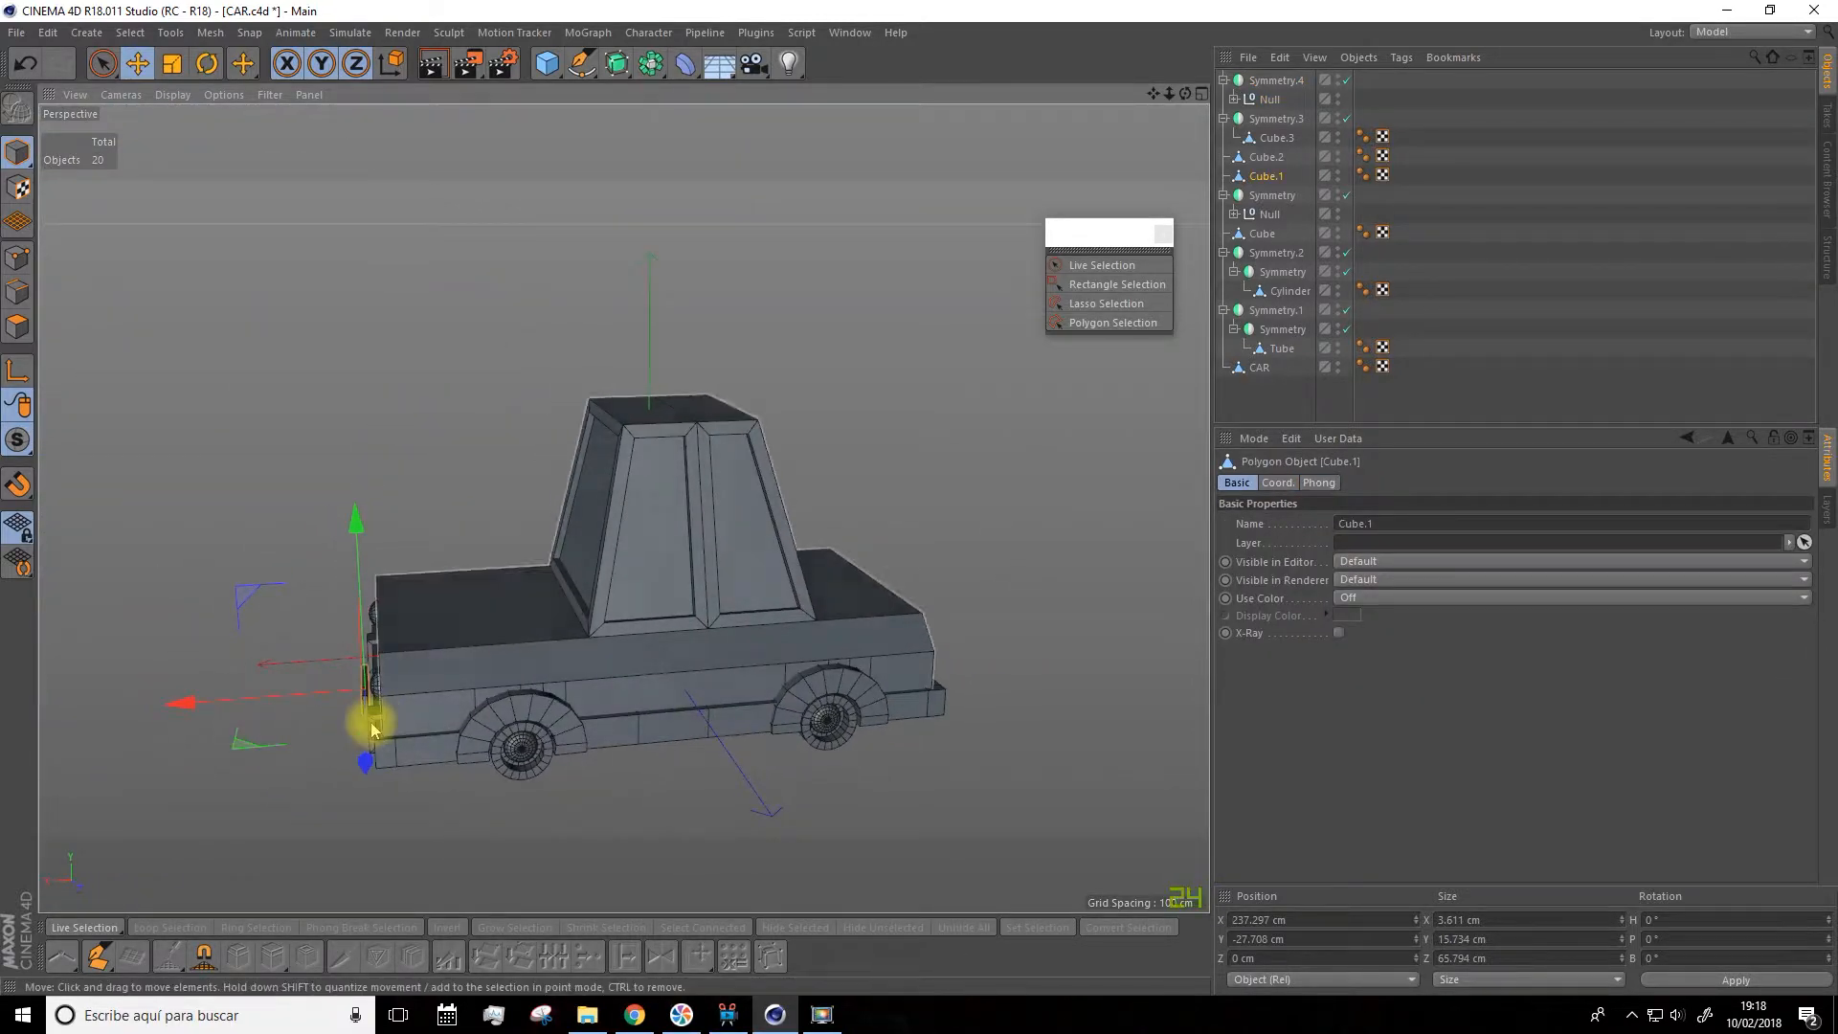
{"action": "scroll", "coordinate": [275, 702], "scroll_direction": "up", "scroll_amount": 10}
{"action": "left_click_drag", "start_coordinate": [382, 656], "coordinate": [1436, 8]}
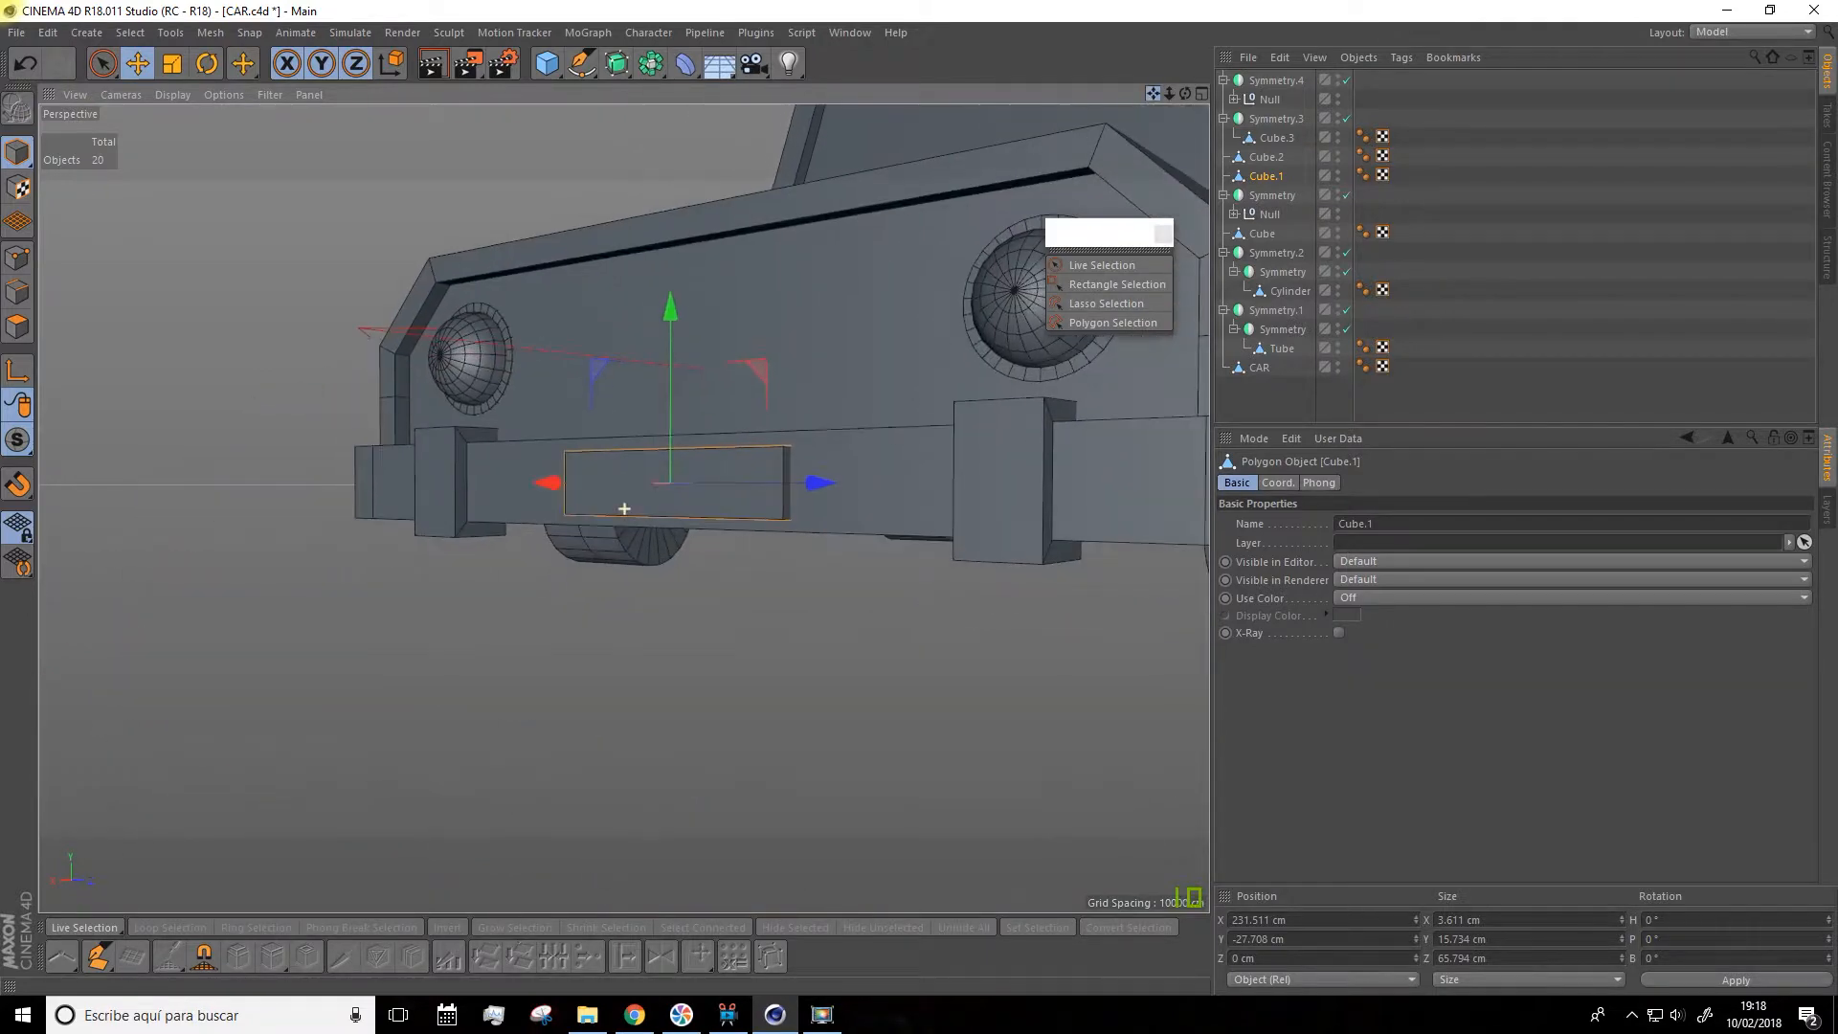
{"action": "scroll", "coordinate": [784, 472], "scroll_direction": "up", "scroll_amount": 4}
{"action": "left_click_drag", "start_coordinate": [488, 583], "coordinate": [572, 620], "text": "alt"}
{"action": "scroll", "coordinate": [851, 497], "scroll_direction": "down", "scroll_amount": 4}
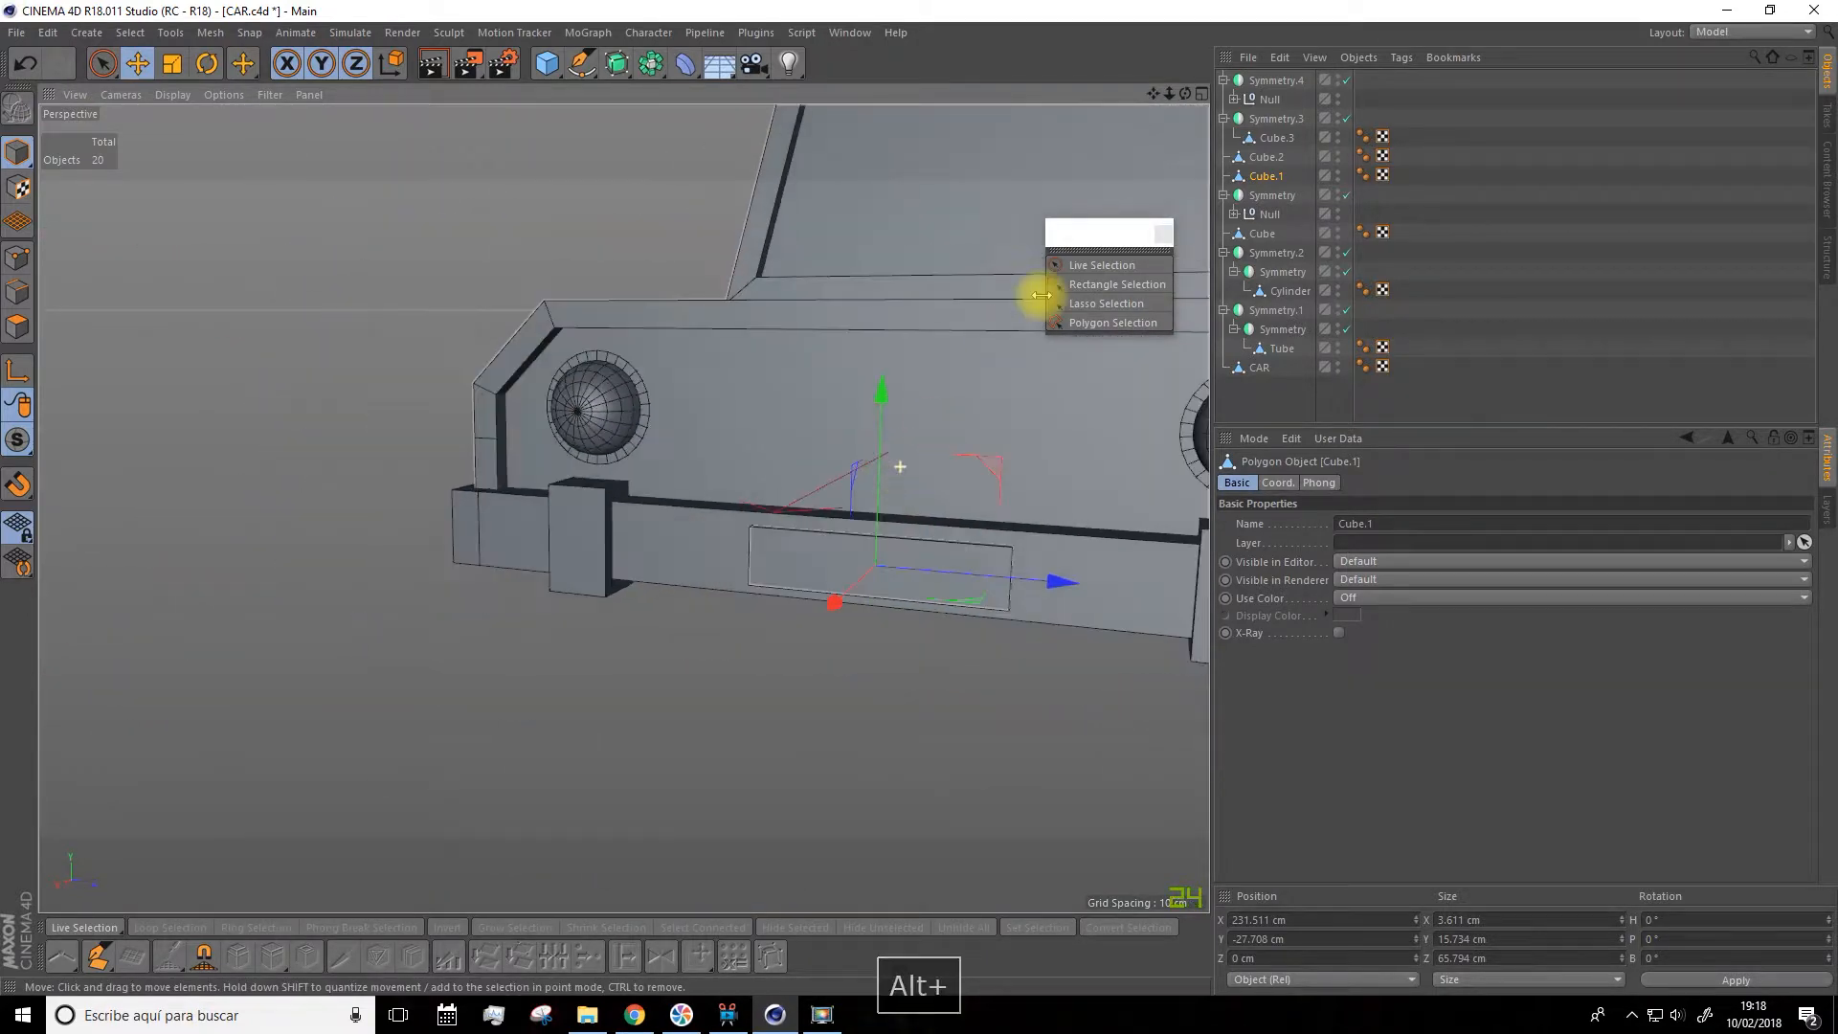
{"action": "left_click_drag", "start_coordinate": [1154, 94], "coordinate": [951, 147]}
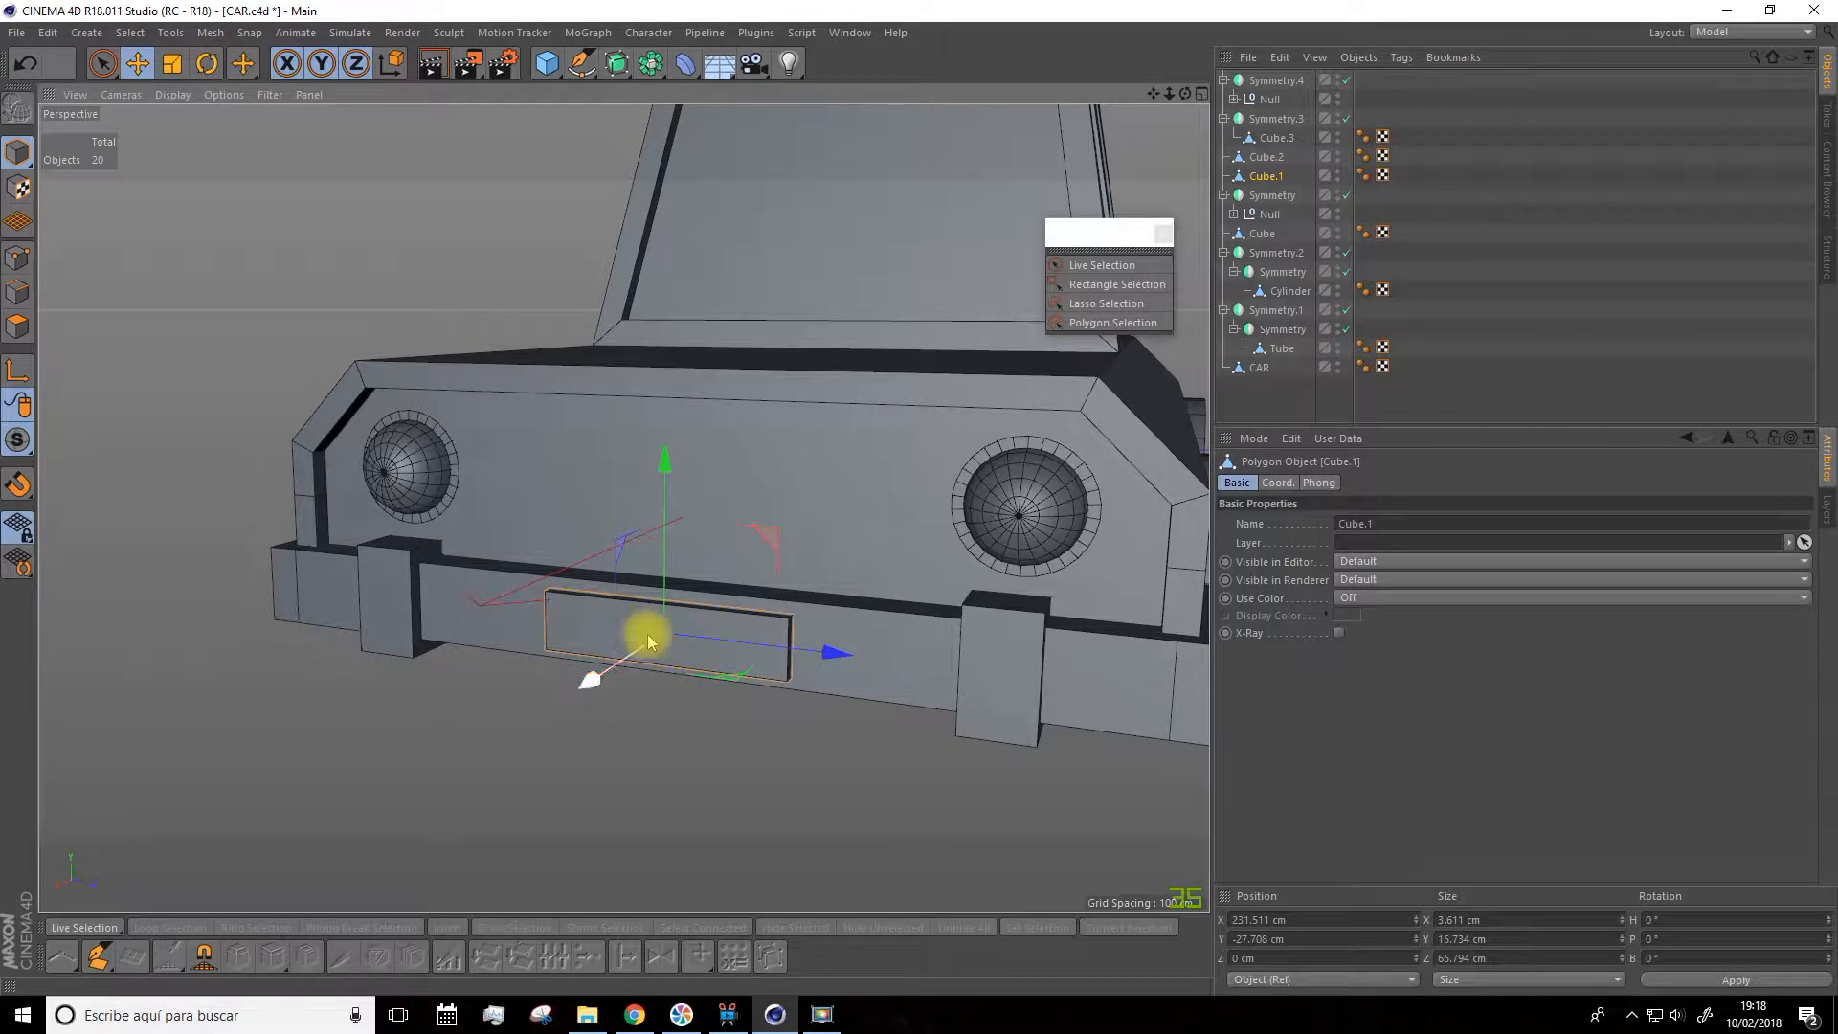
{"action": "scroll", "coordinate": [756, 441], "scroll_direction": "down", "scroll_amount": 3}
{"action": "left_click_drag", "start_coordinate": [1154, 91], "coordinate": [1110, 157]}
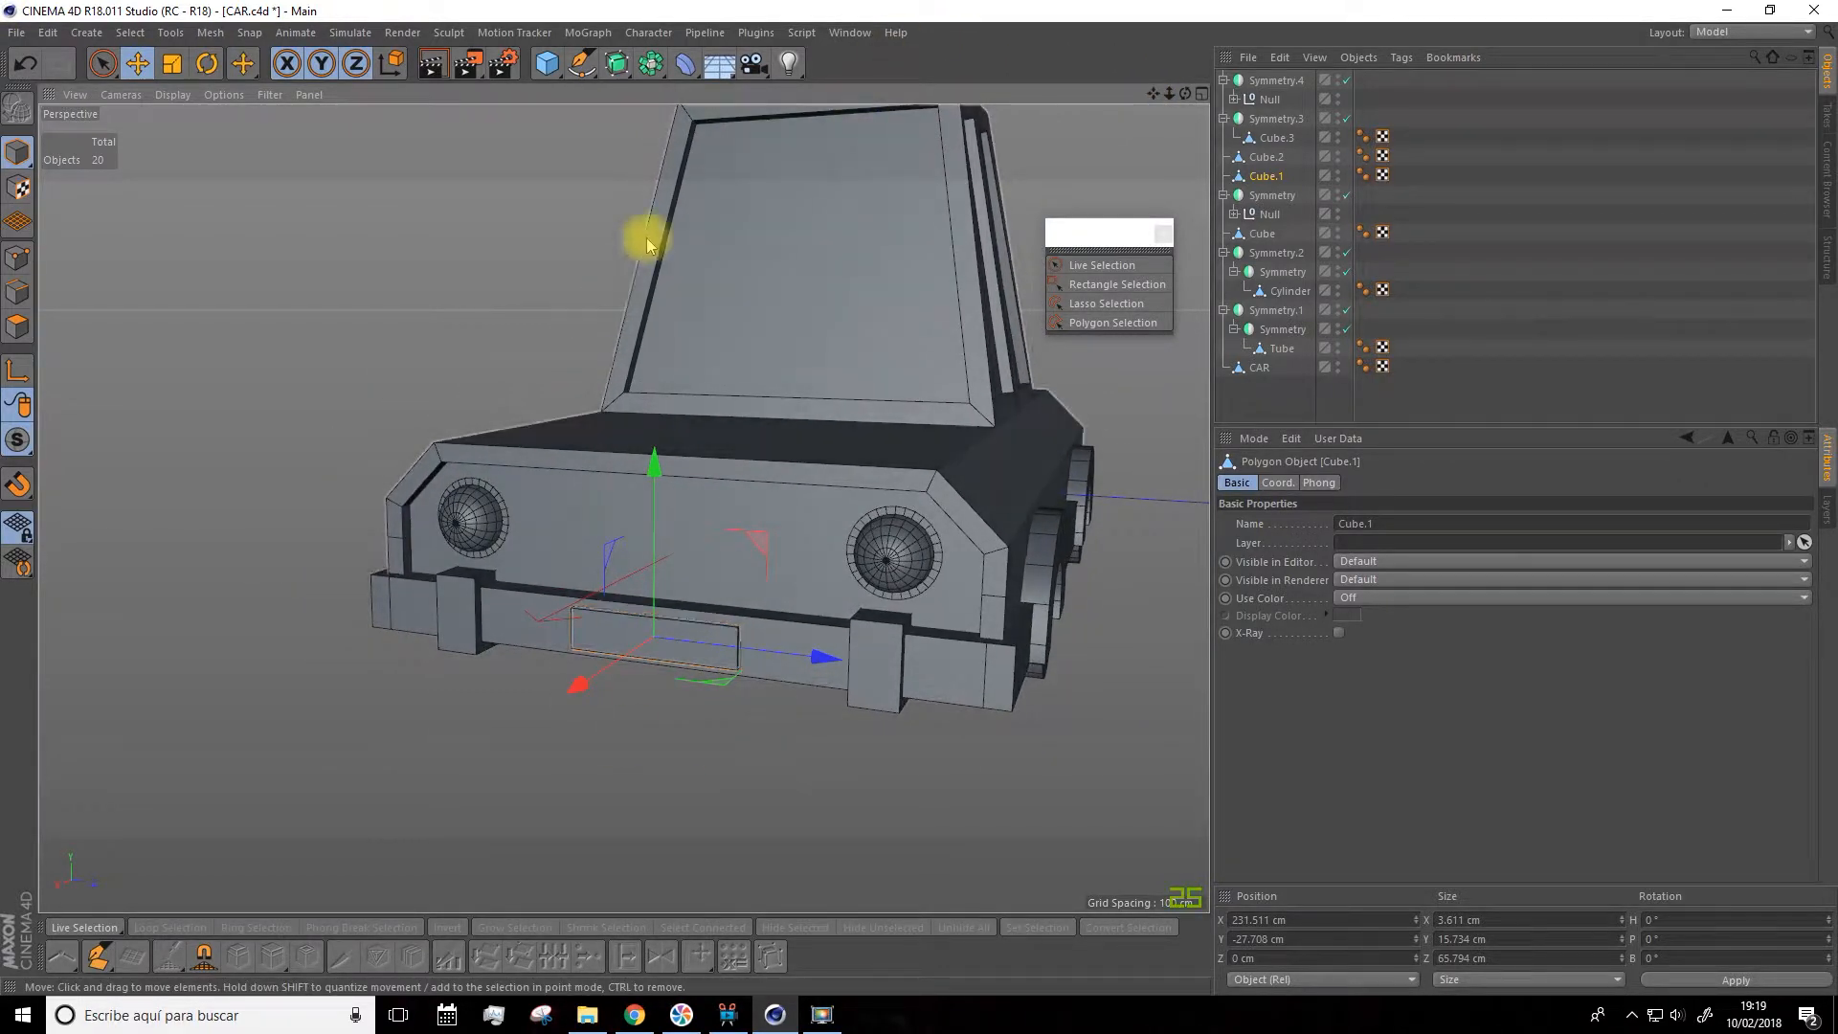
Add a Text spline reading "B-673195" for the licence plate
{"action": "left_click", "coordinate": [583, 67]}
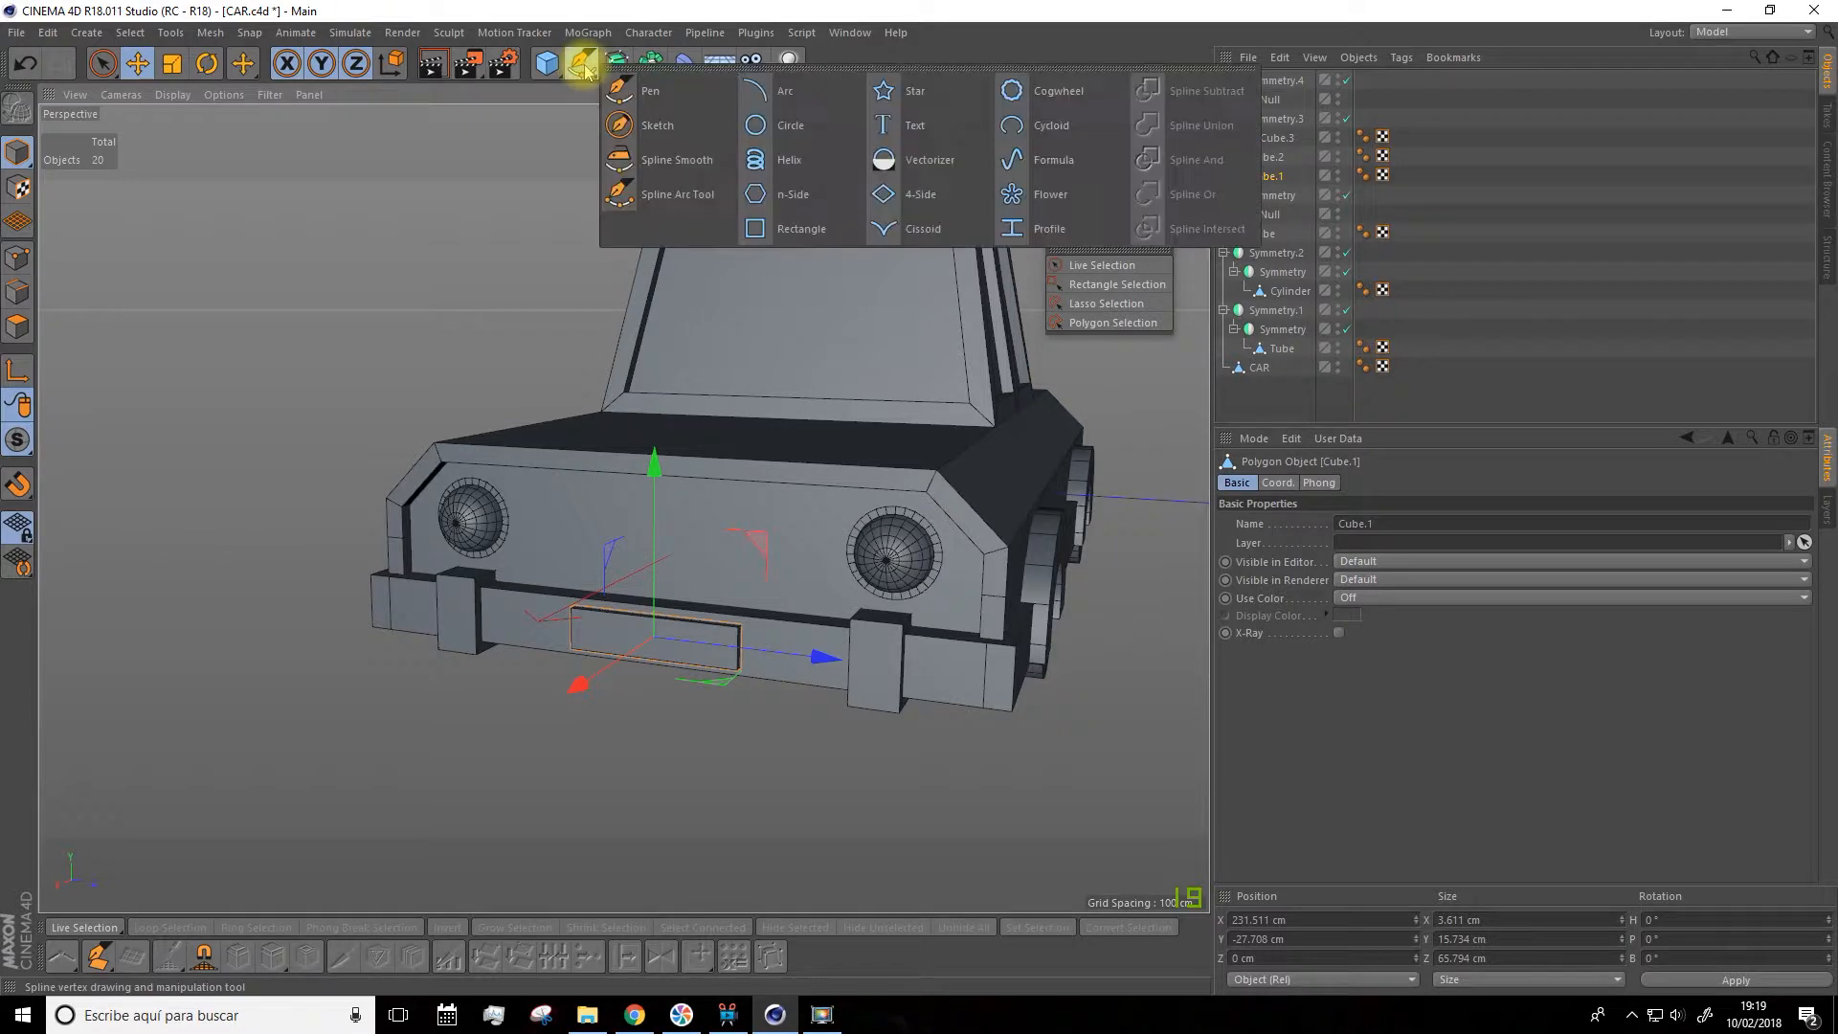
{"action": "left_click", "coordinate": [916, 127]}
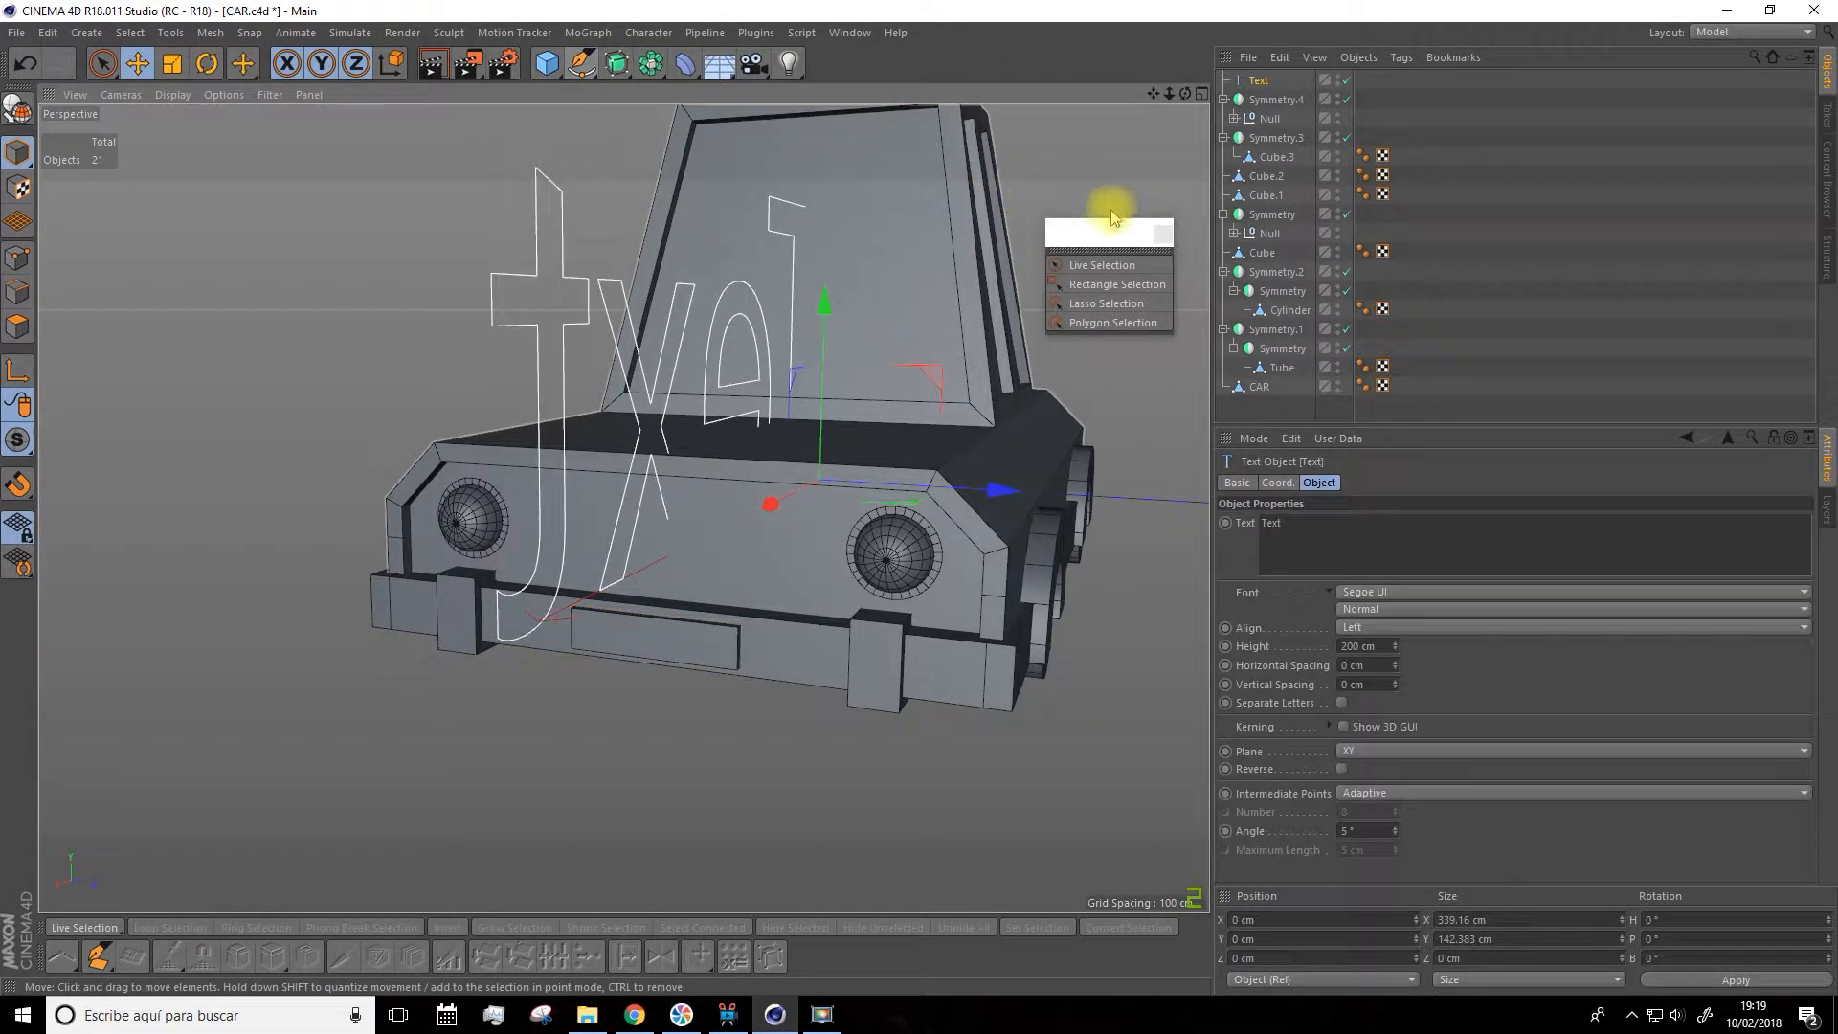
{"action": "scroll", "coordinate": [1046, 213], "scroll_direction": "down", "scroll_amount": 2}
{"action": "double_click", "coordinate": [1303, 525]}
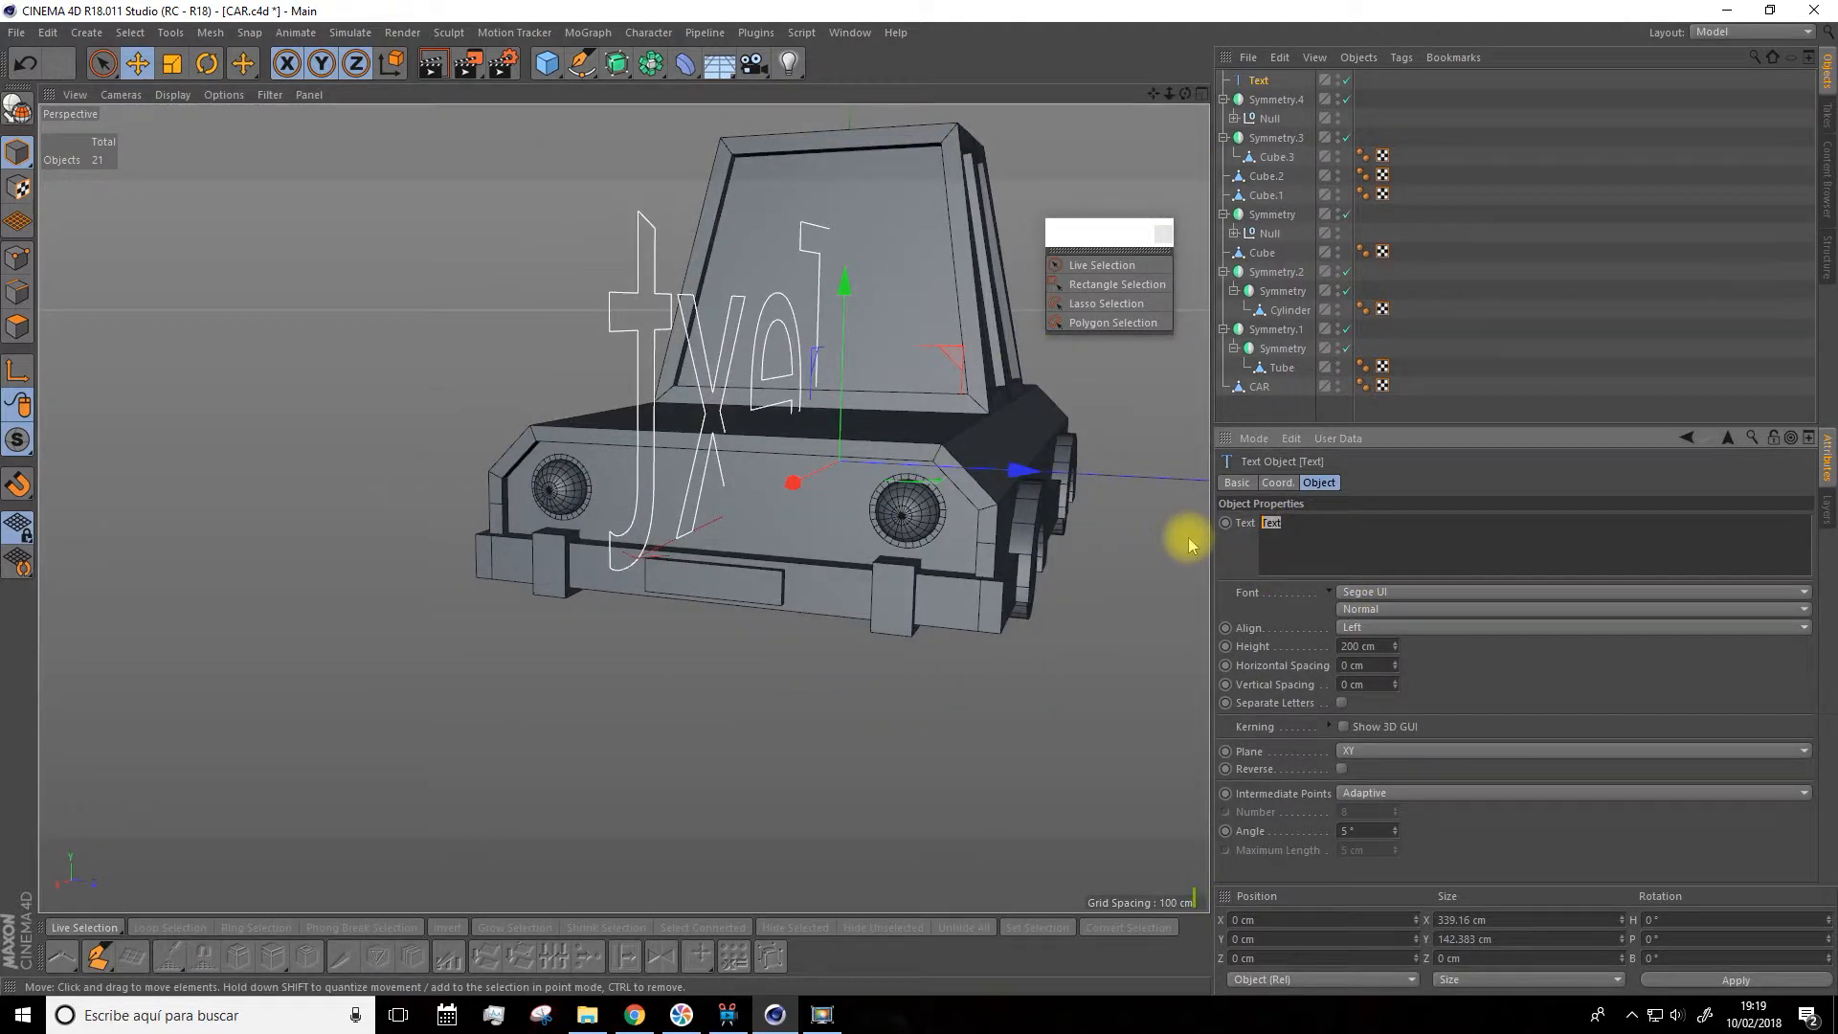
{"action": "key", "text": "Caps_Lock"}
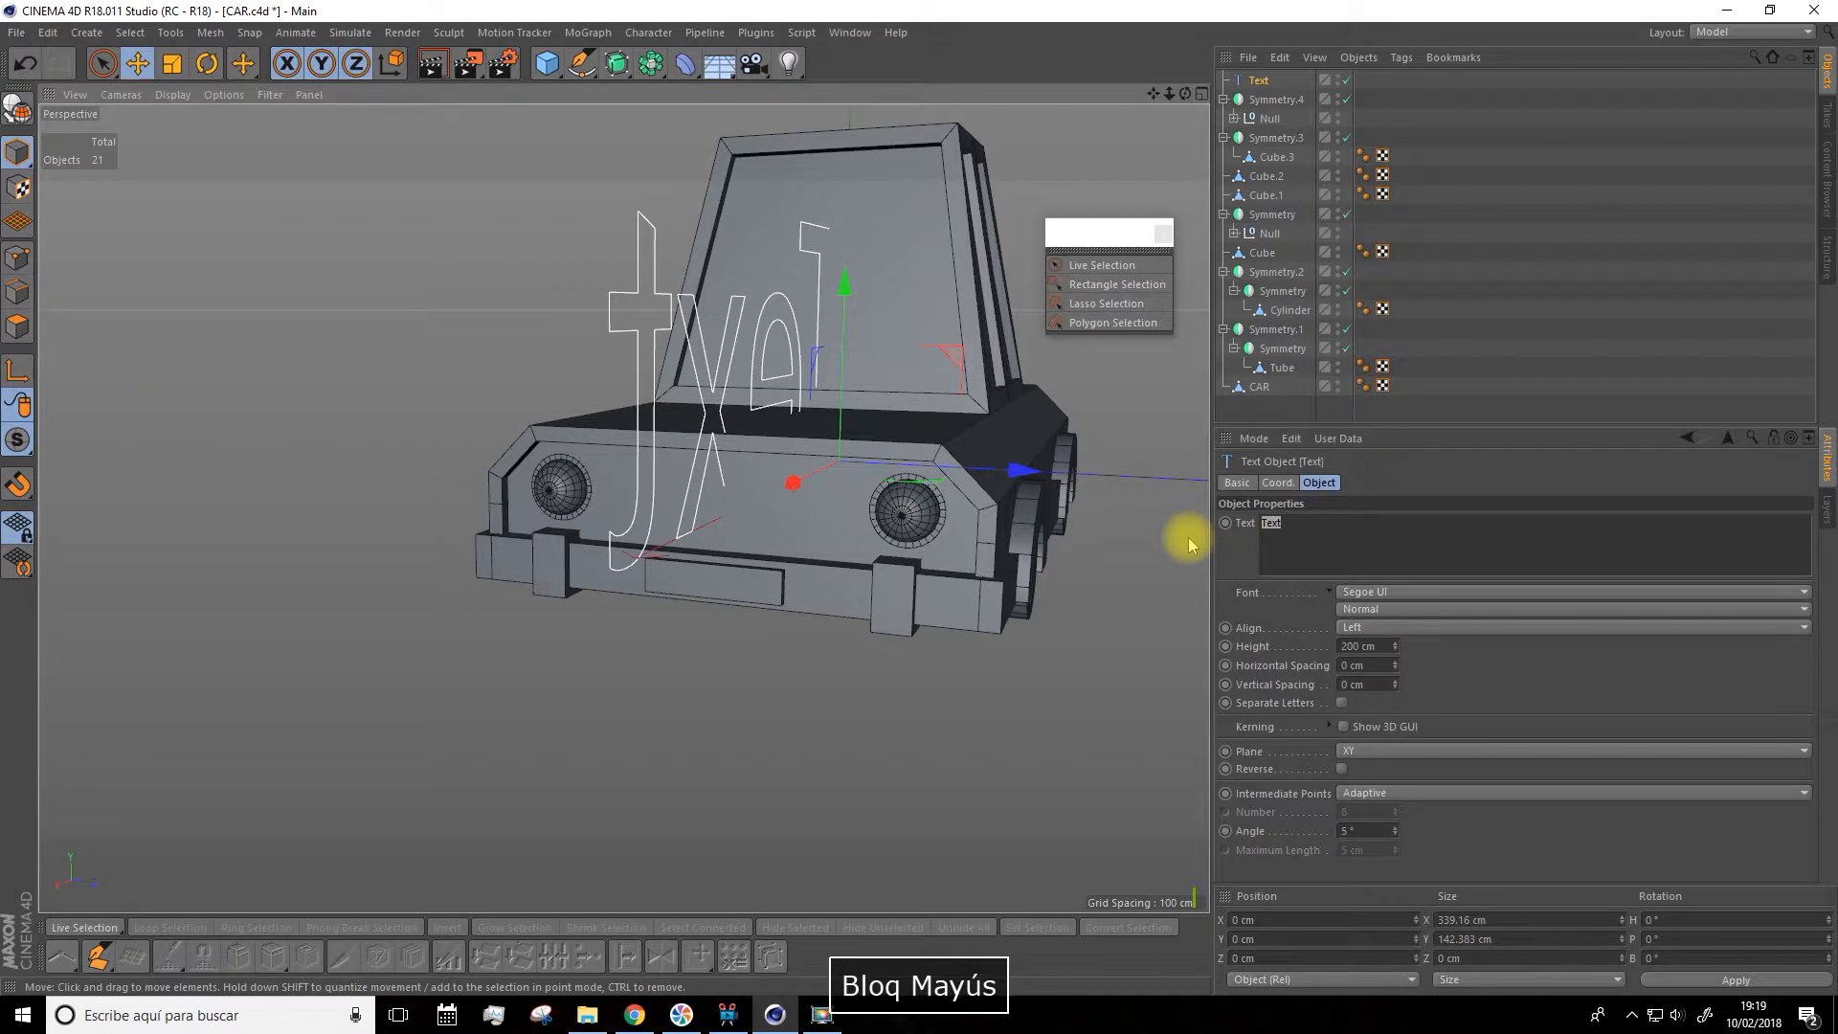
{"action": "key", "text": "b"}
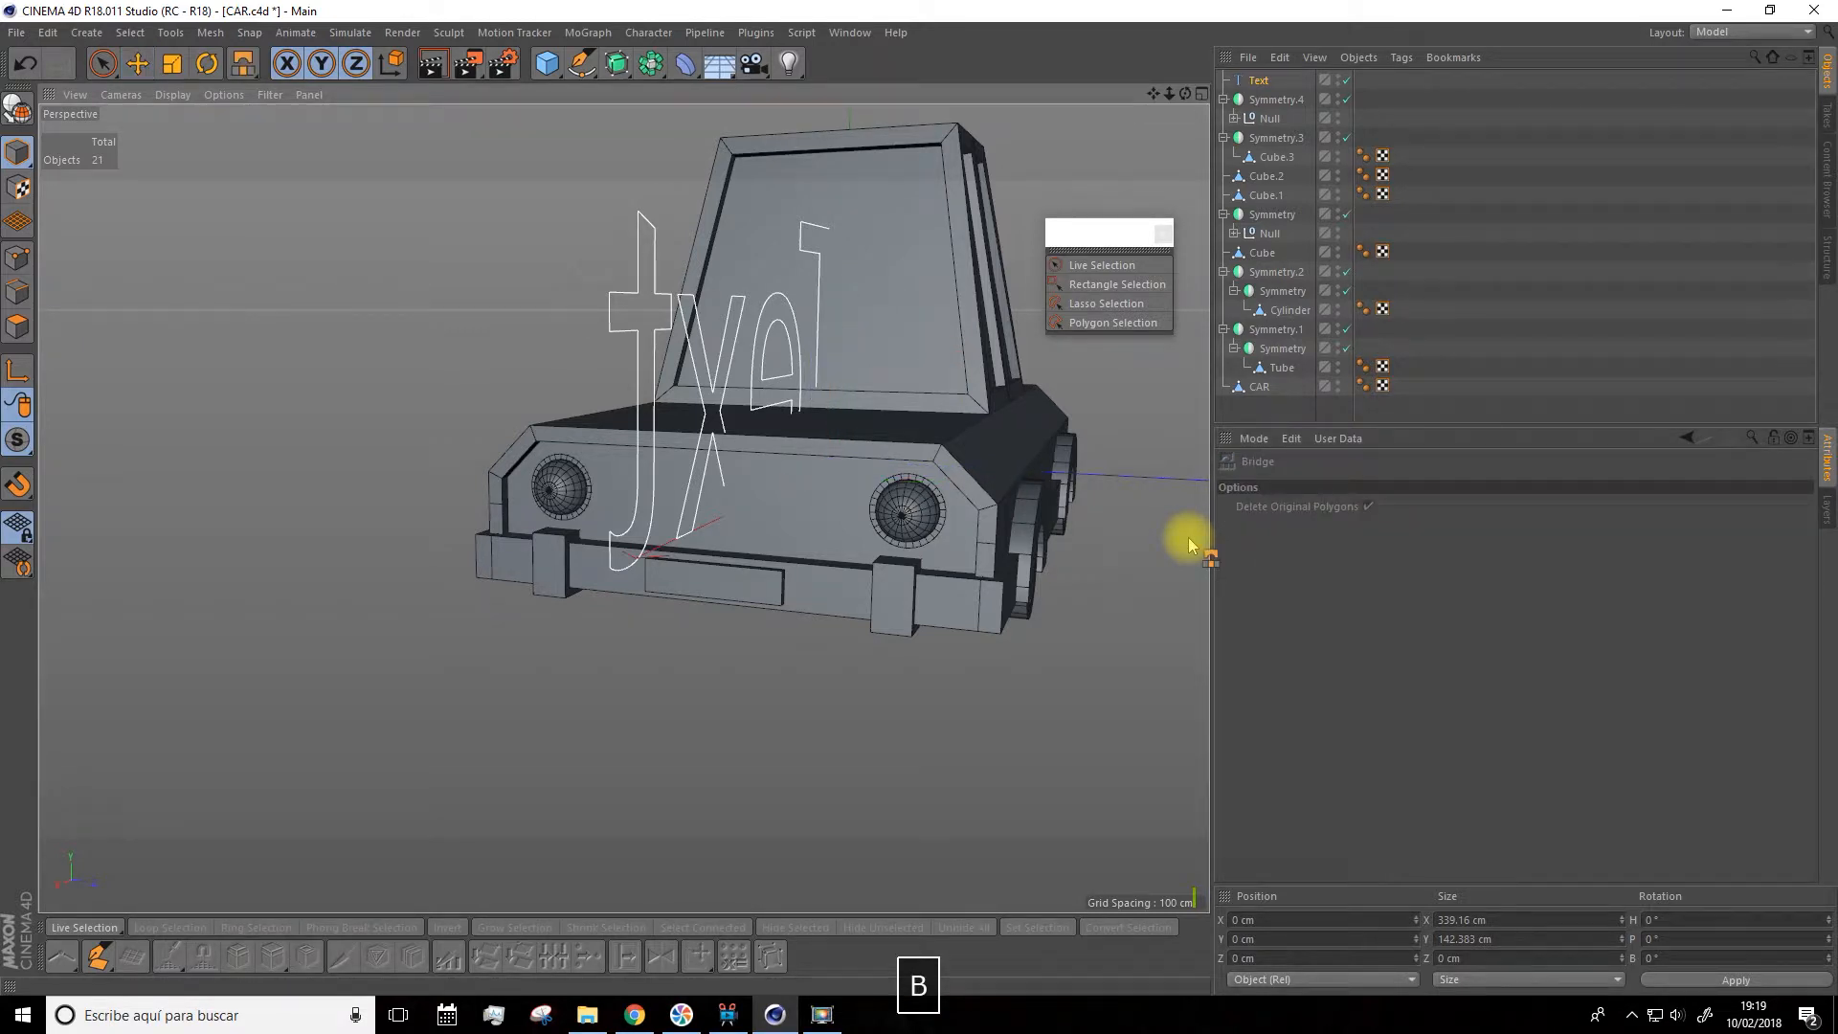
{"action": "left_click", "coordinate": [1260, 80]}
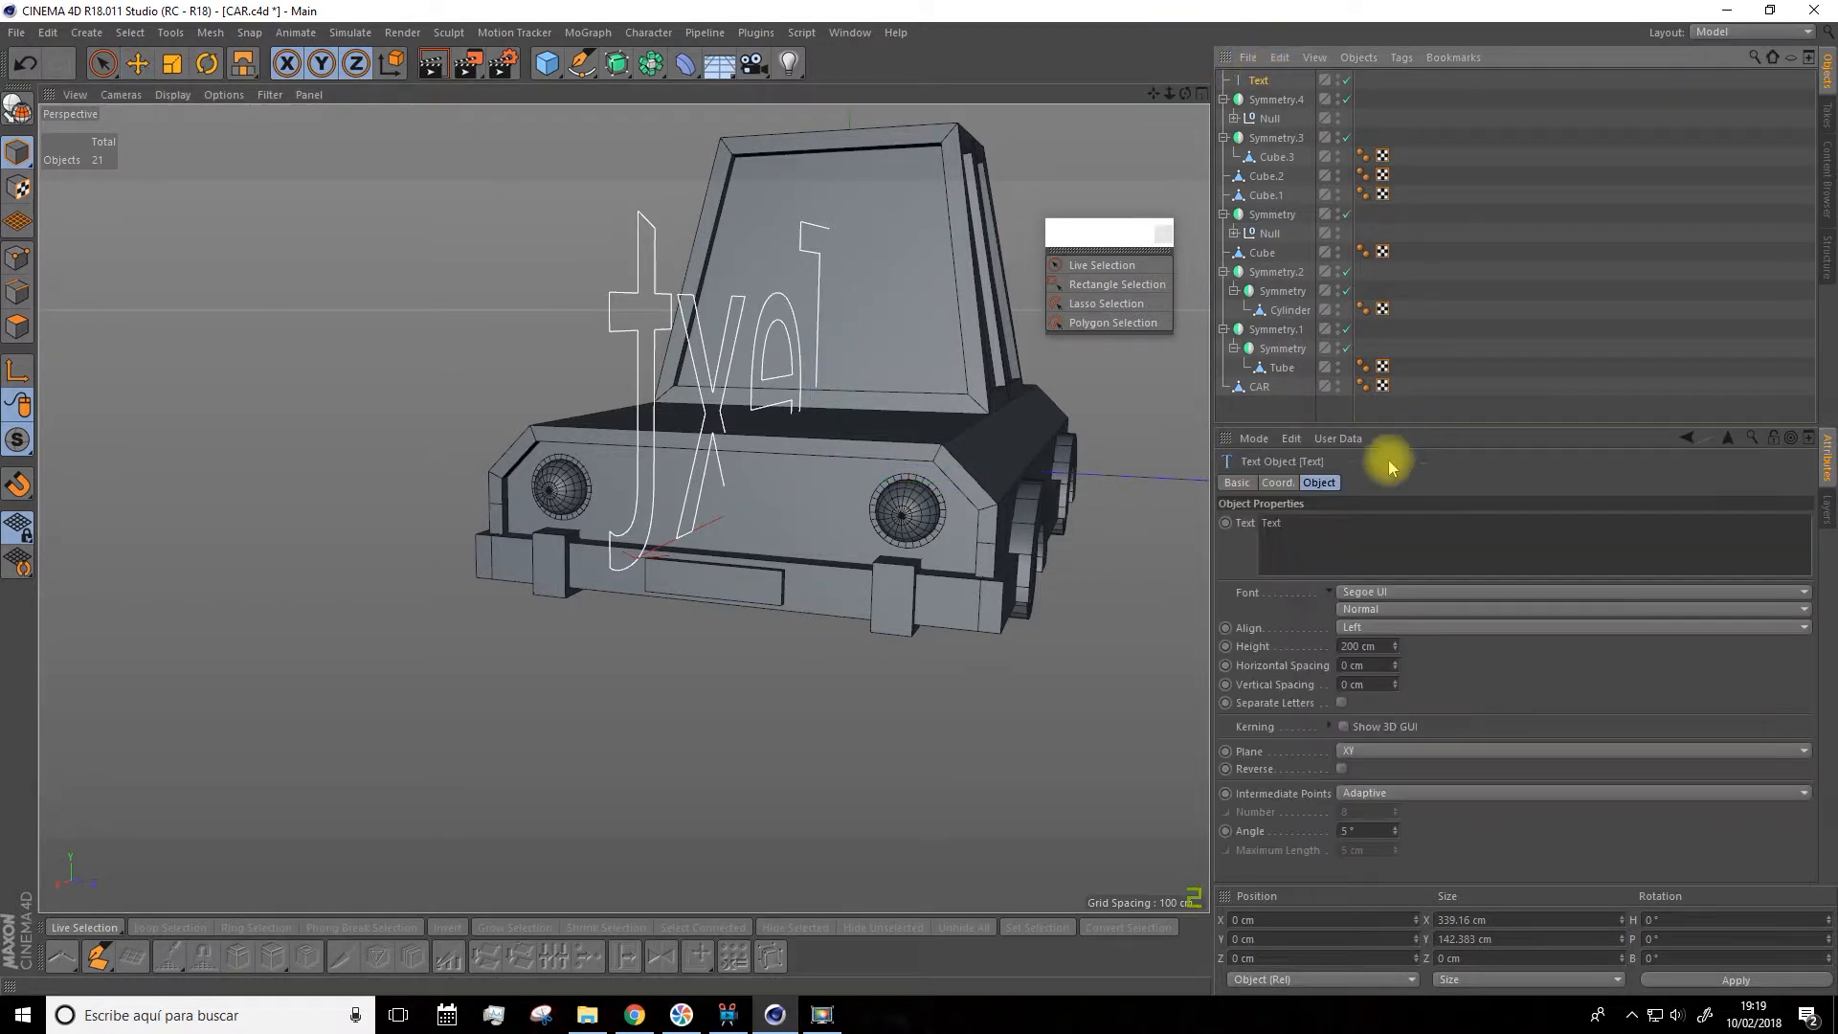
{"action": "double_click", "coordinate": [1298, 526]}
{"action": "type", "text": "B-673195"}
Add an Extrude object and nest the plate text inside it to make the characters solid
{"action": "left_click", "coordinate": [1367, 592]}
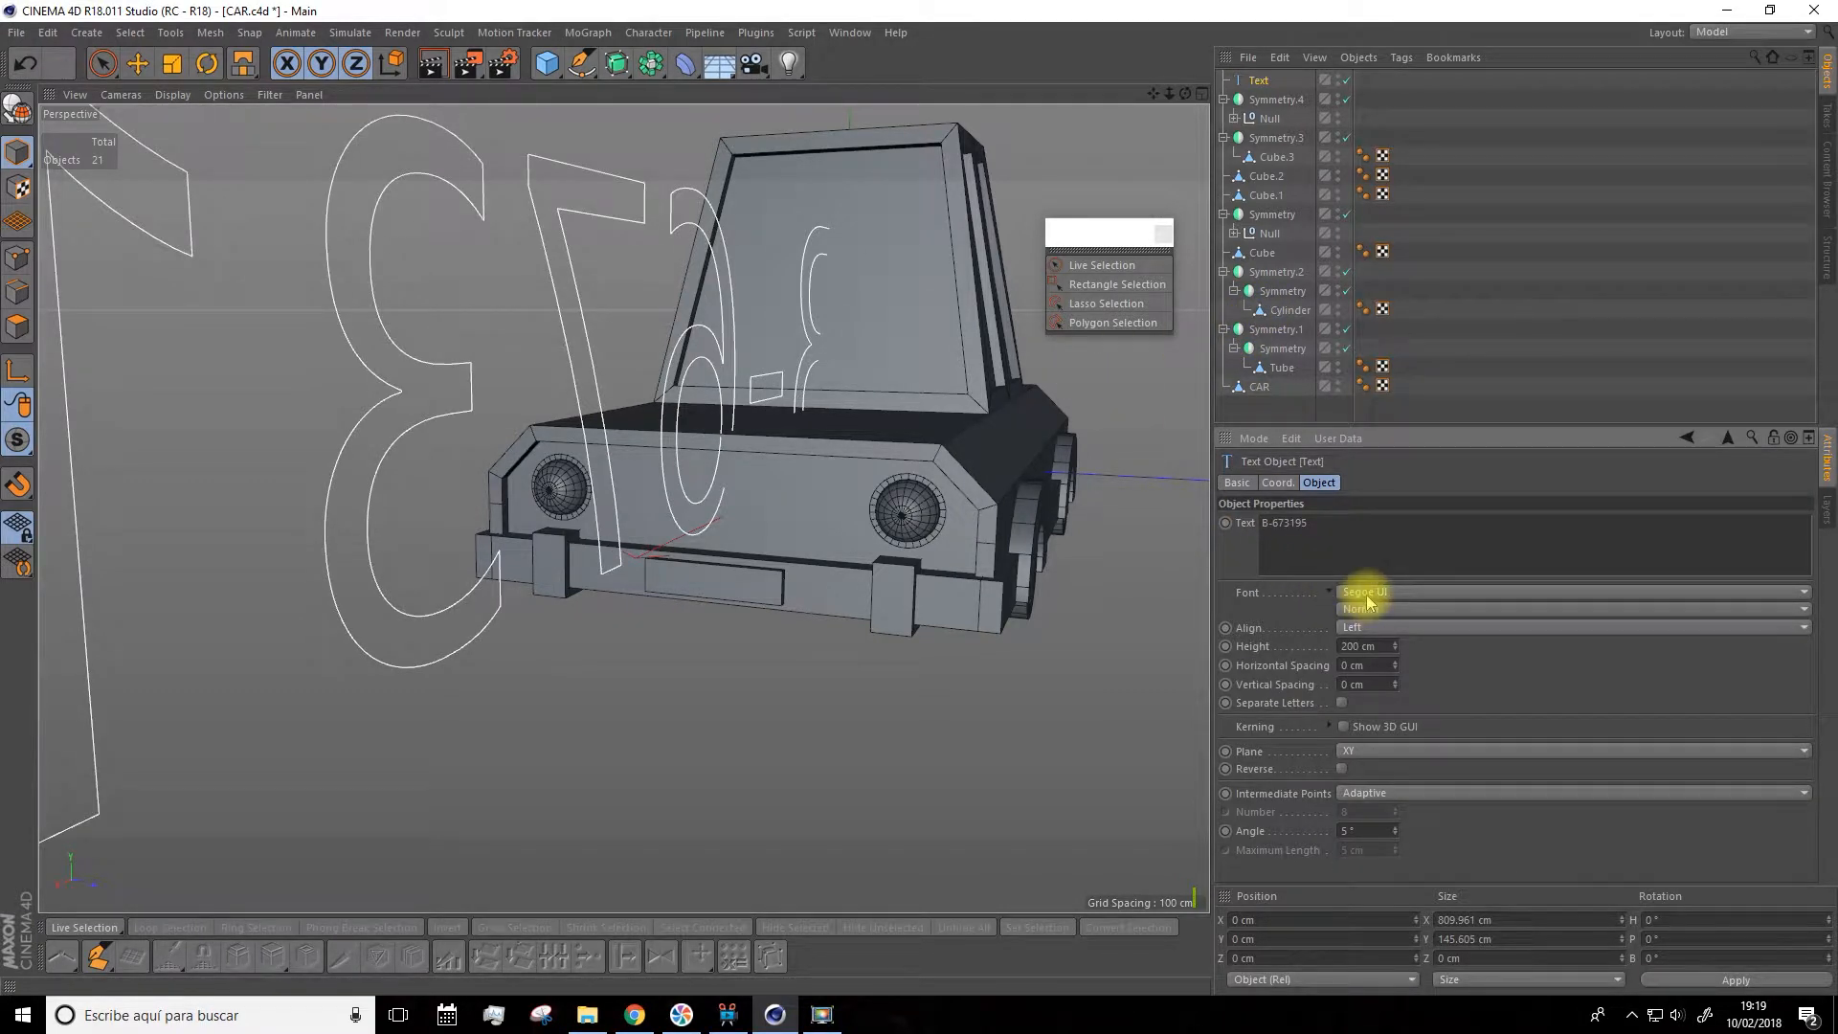
{"action": "scroll", "coordinate": [713, 522], "scroll_direction": "down", "scroll_amount": 5}
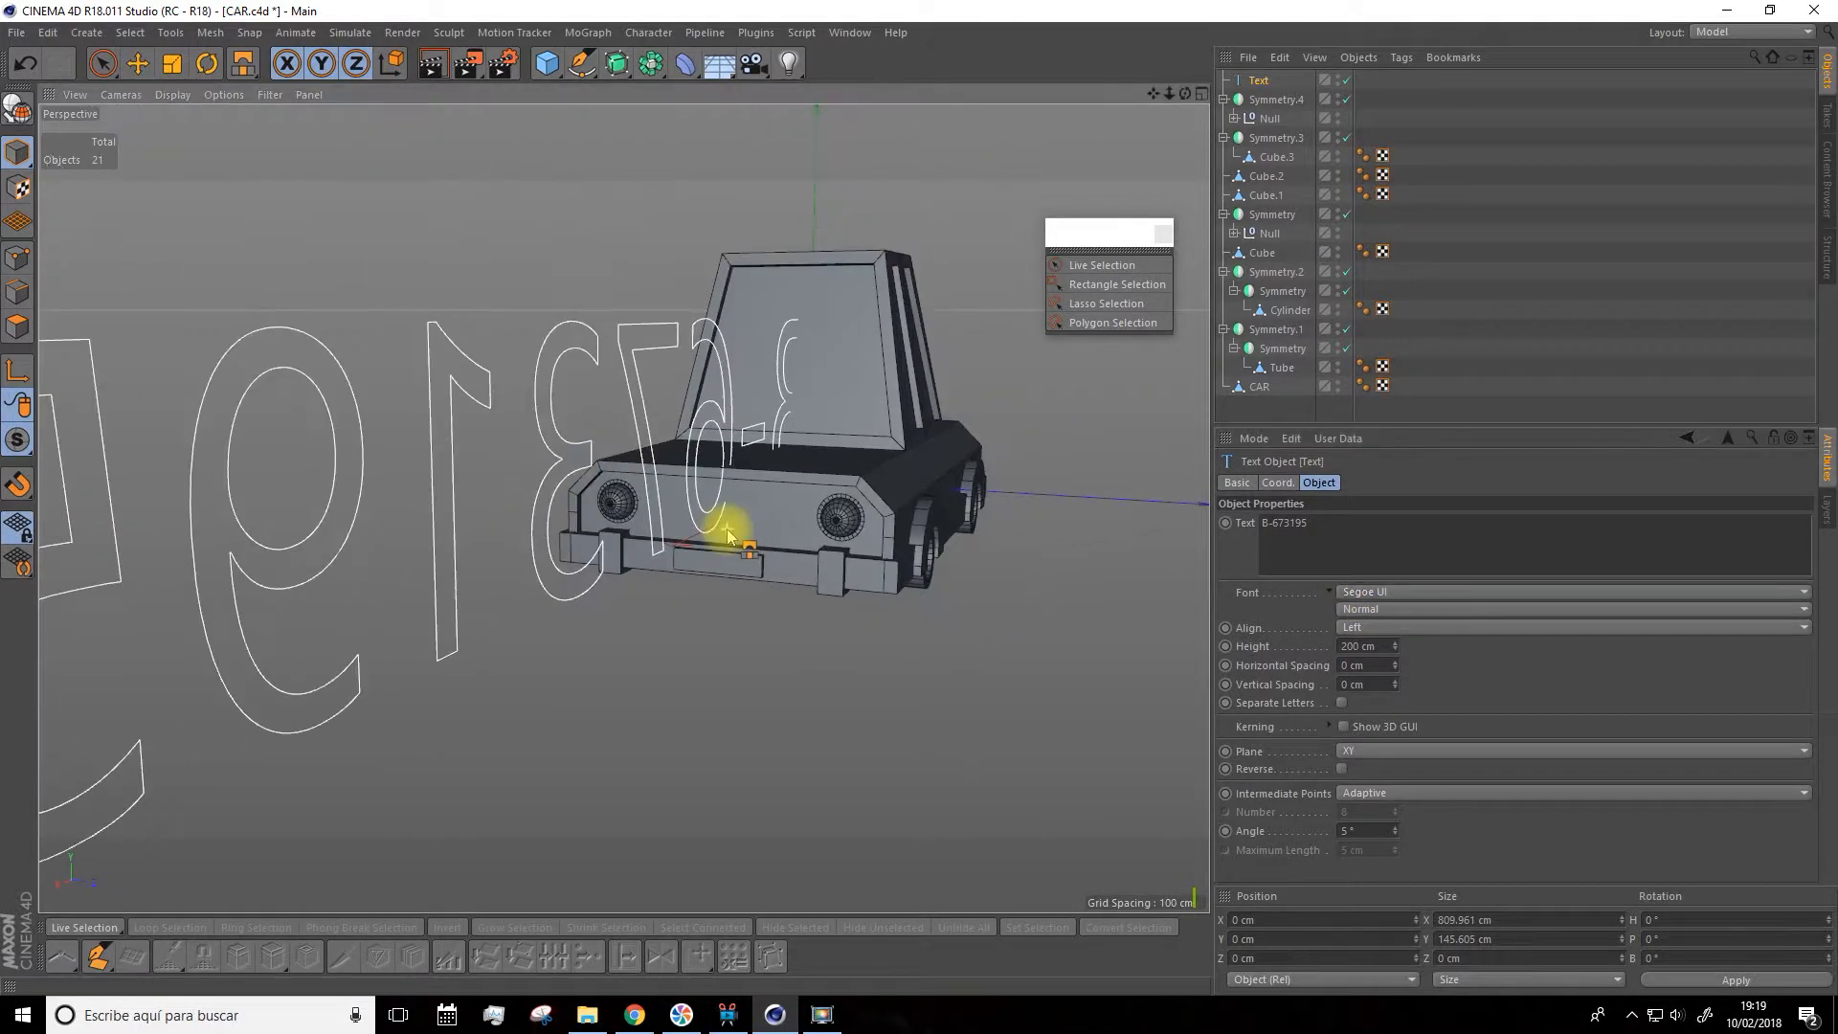
{"action": "left_click", "coordinate": [616, 63]}
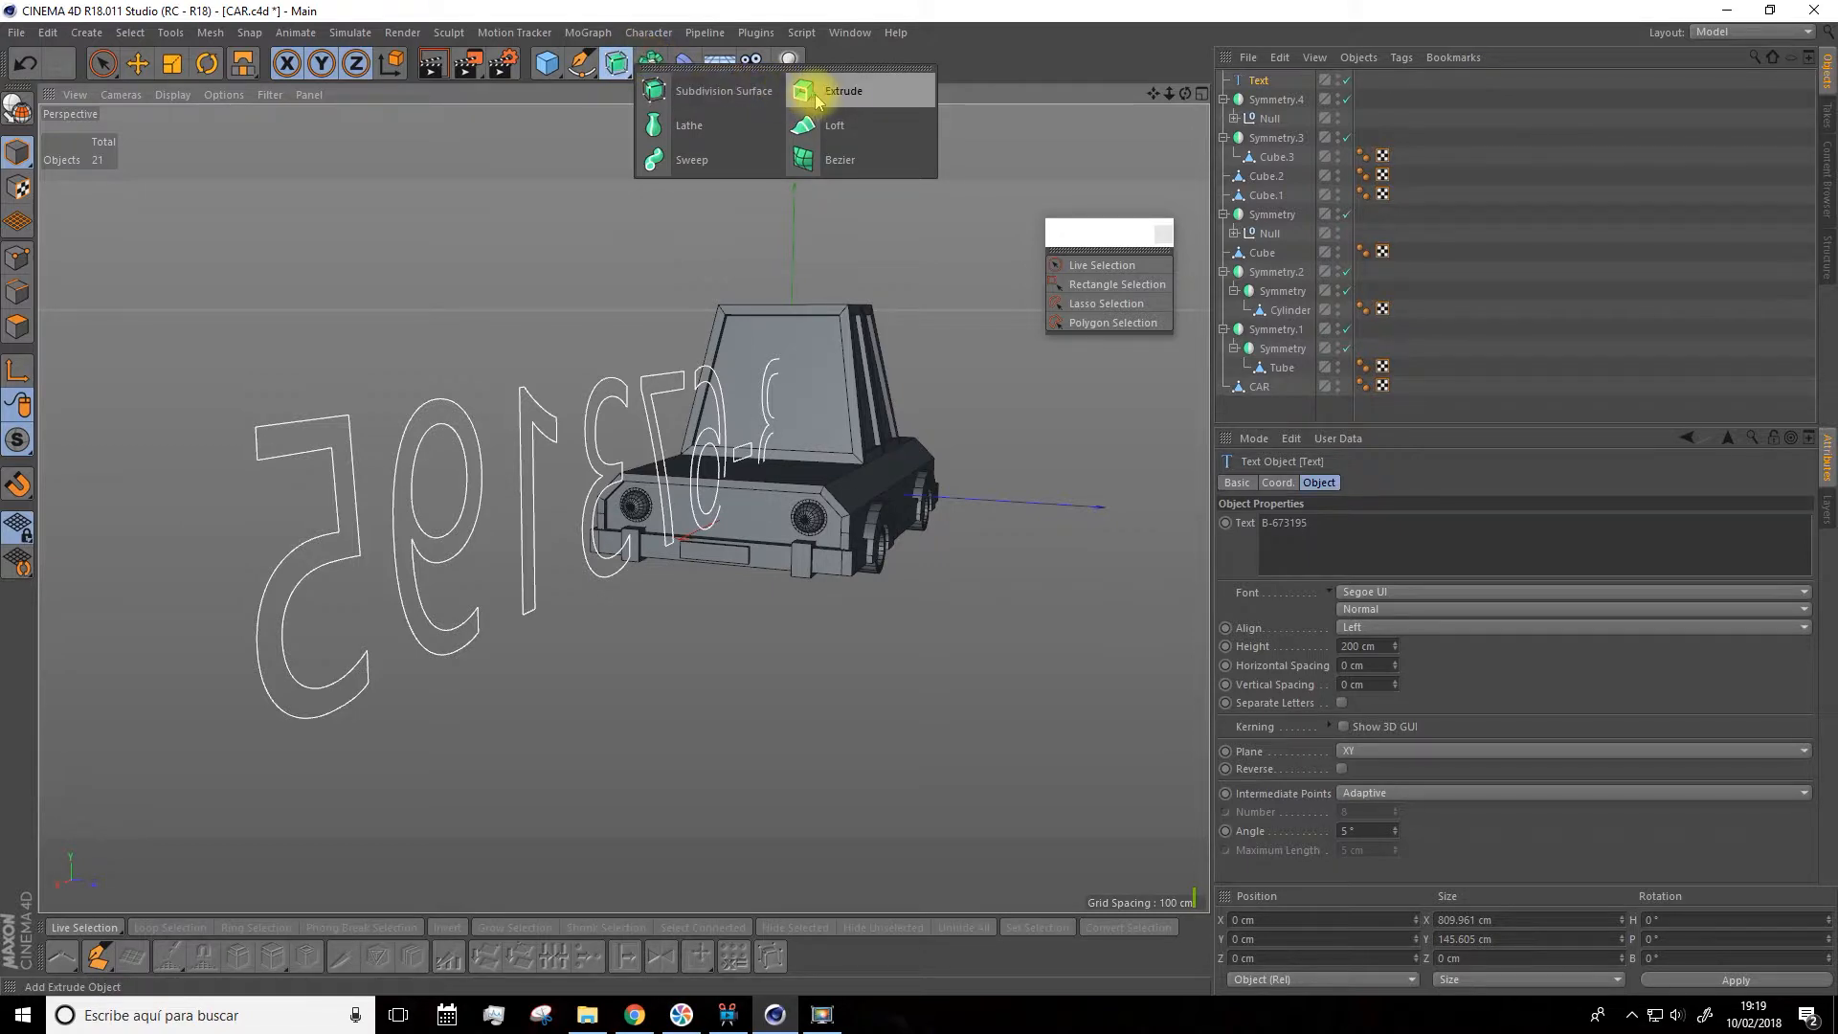
{"action": "left_click", "coordinate": [859, 94]}
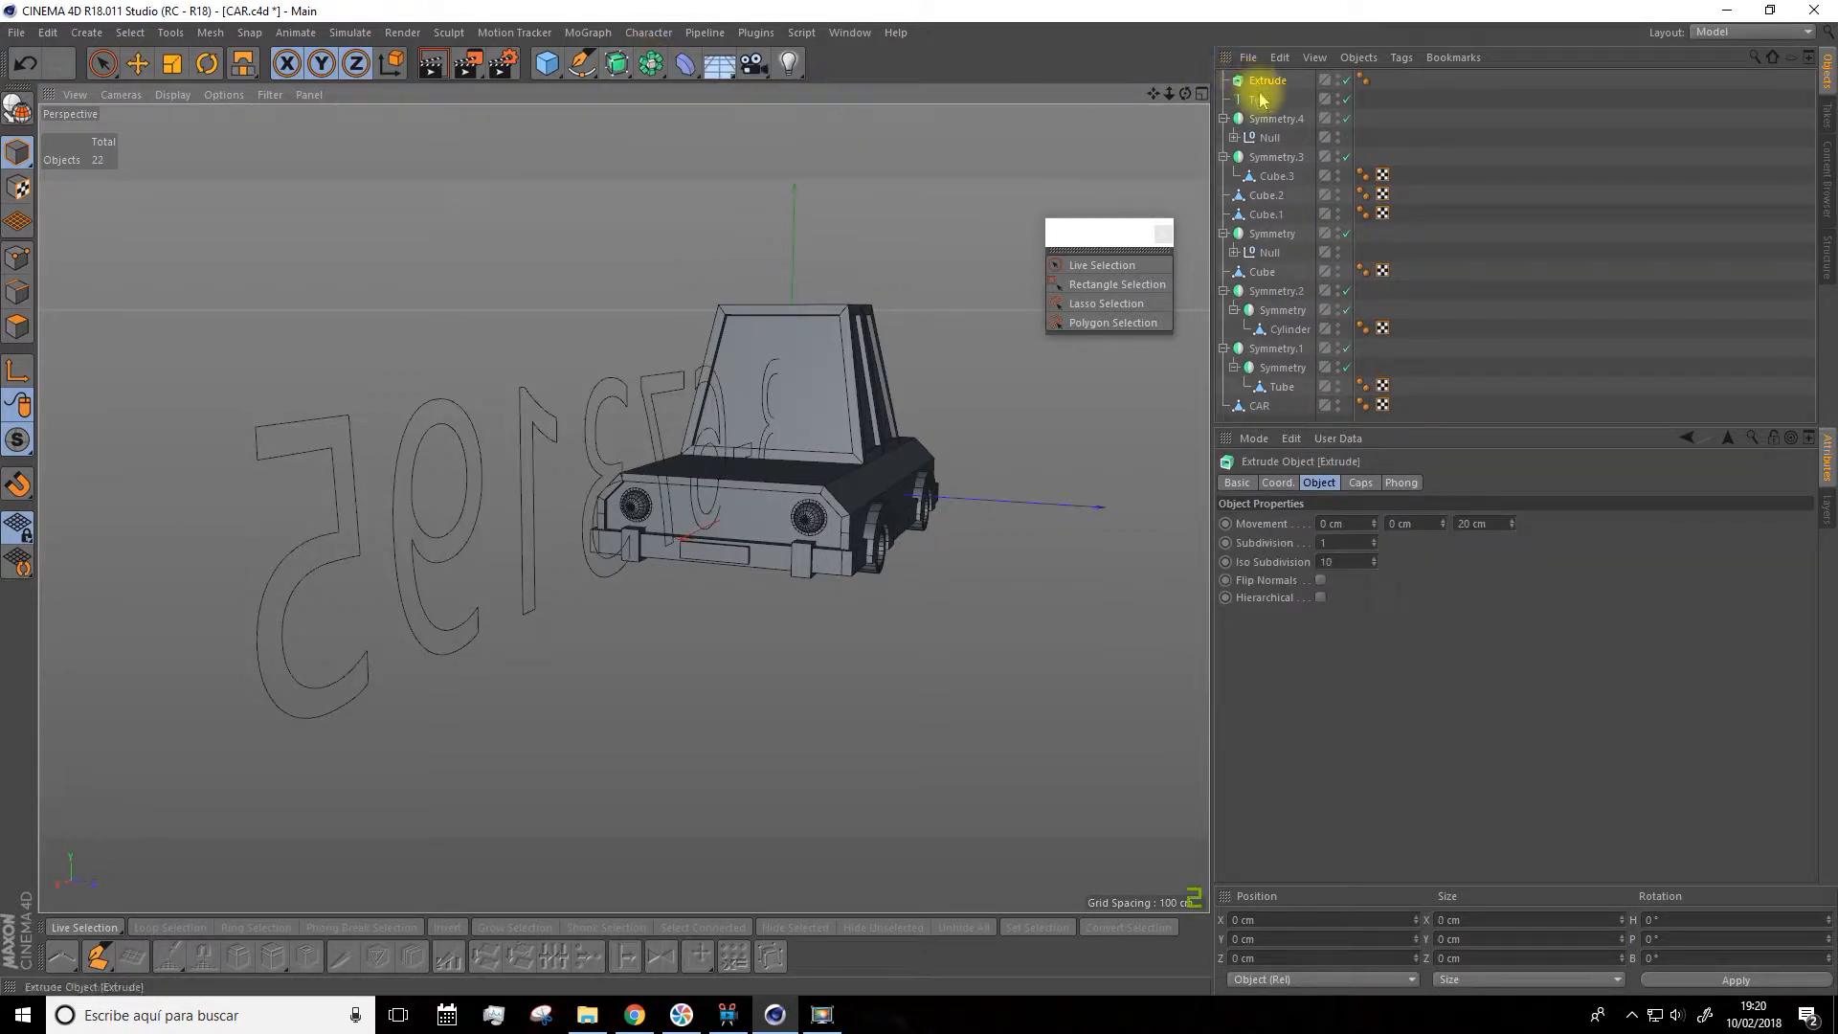
{"action": "left_click_drag", "start_coordinate": [1272, 87], "coordinate": [1266, 79]}
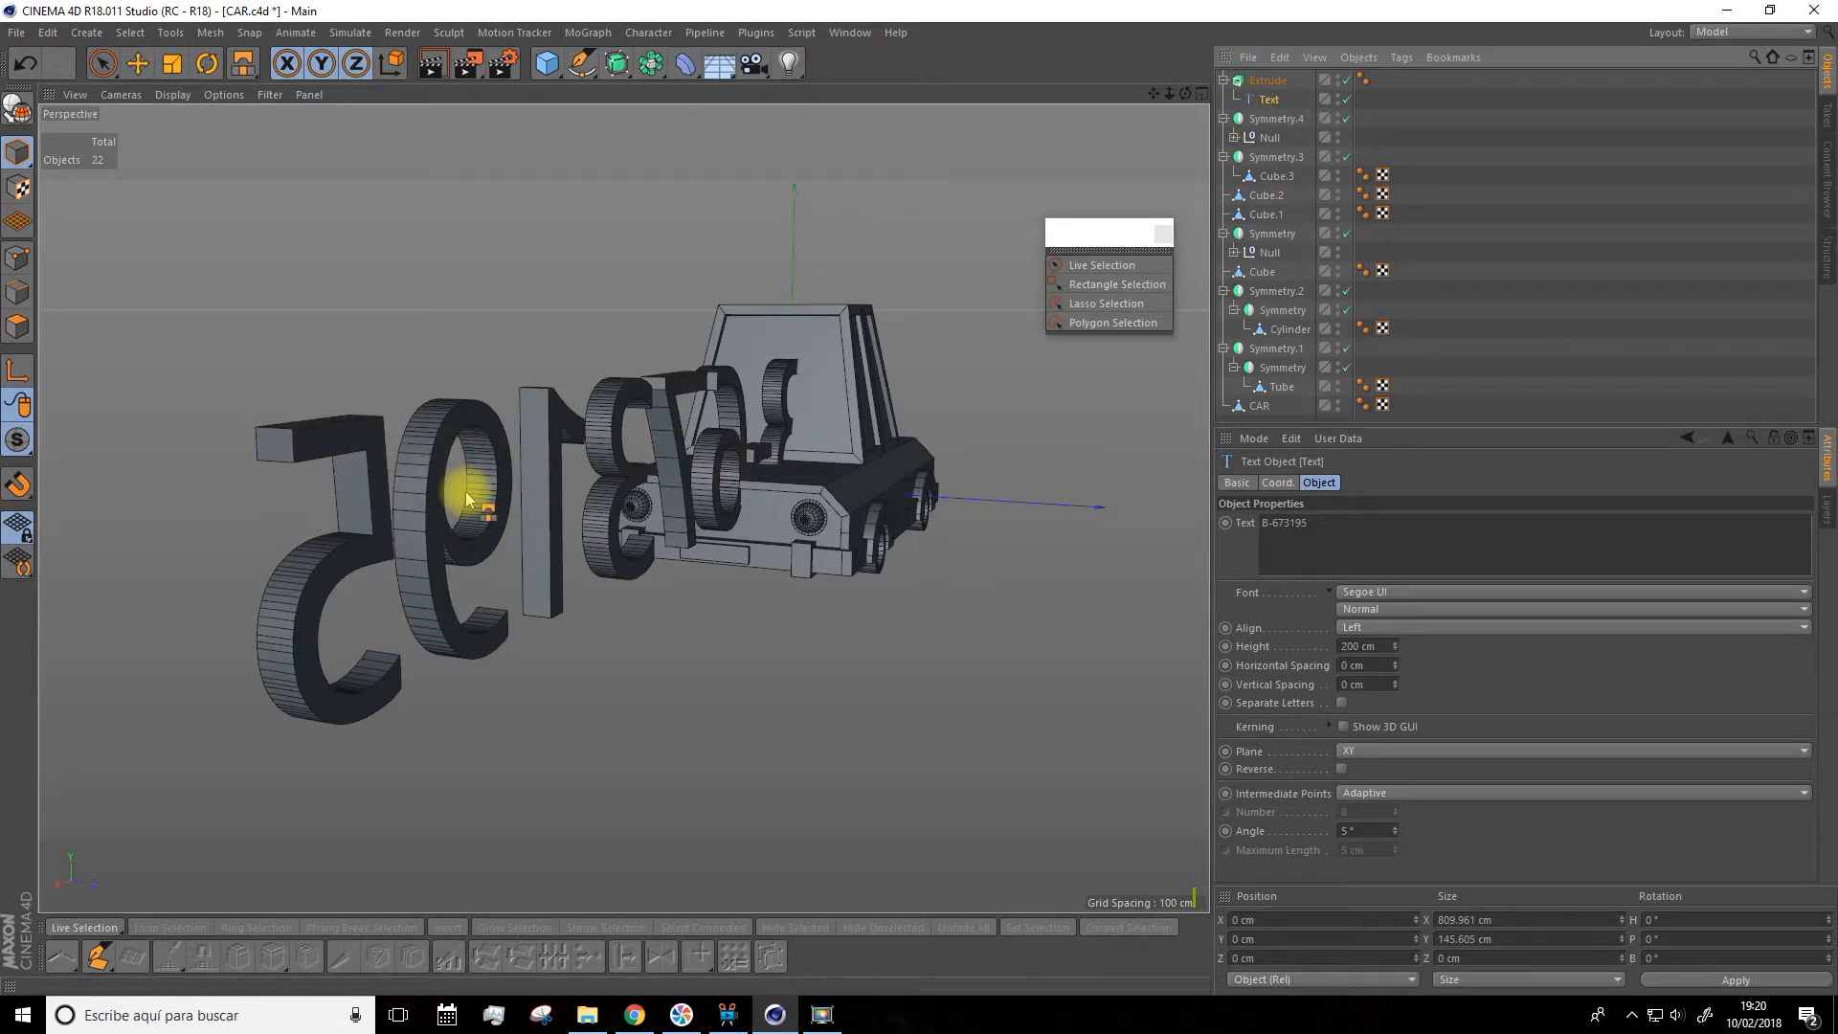
Rotate the plate text to a heading of 90° so it faces the car's front
{"action": "left_click", "coordinate": [207, 63]}
{"action": "left_click_drag", "start_coordinate": [721, 520], "coordinate": [936, 495]}
{"action": "left_click_drag", "start_coordinate": [969, 288], "coordinate": [838, 361], "text": "alt"}
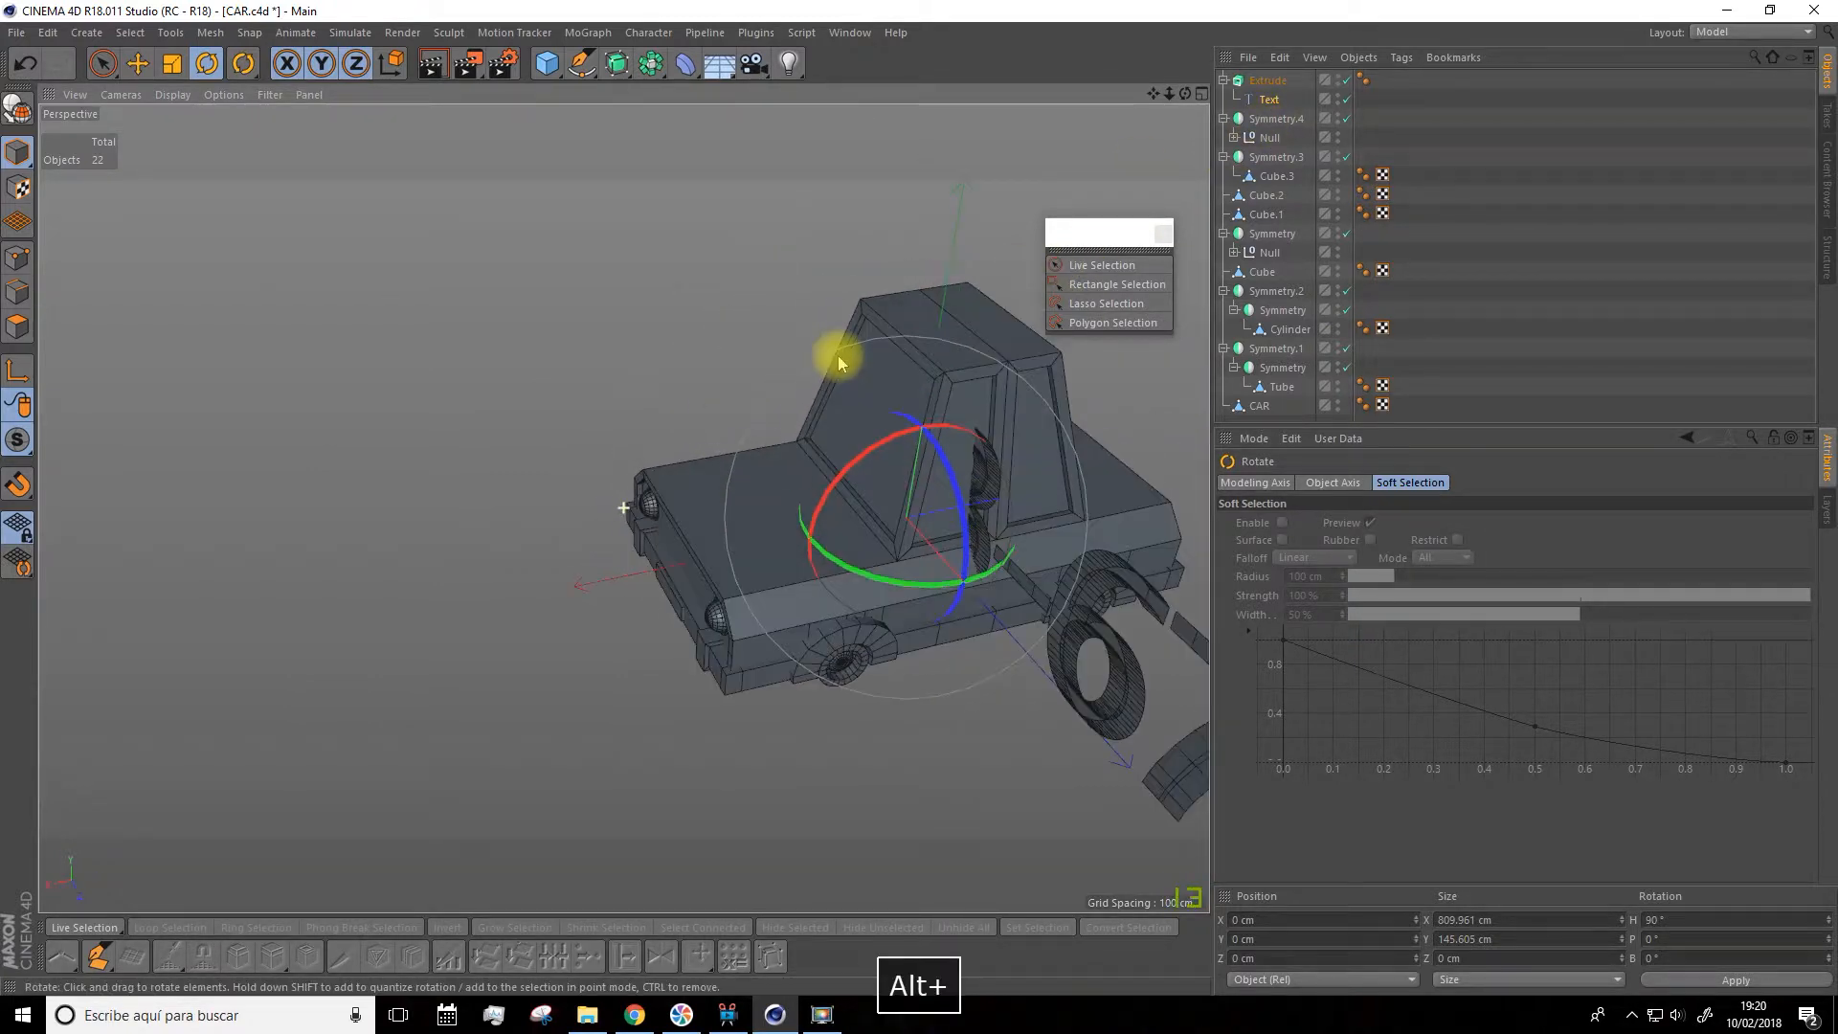
{"action": "left_click_drag", "start_coordinate": [1154, 94], "coordinate": [924, 0]}
{"action": "left_click_drag", "start_coordinate": [624, 509], "coordinate": [996, 307], "text": "alt"}
{"action": "left_click_drag", "start_coordinate": [1153, 94], "coordinate": [801, 245]}
Set the text's extrusion movement to 20 cm along X and 0 cm along Z
{"action": "left_click", "coordinate": [1278, 84]}
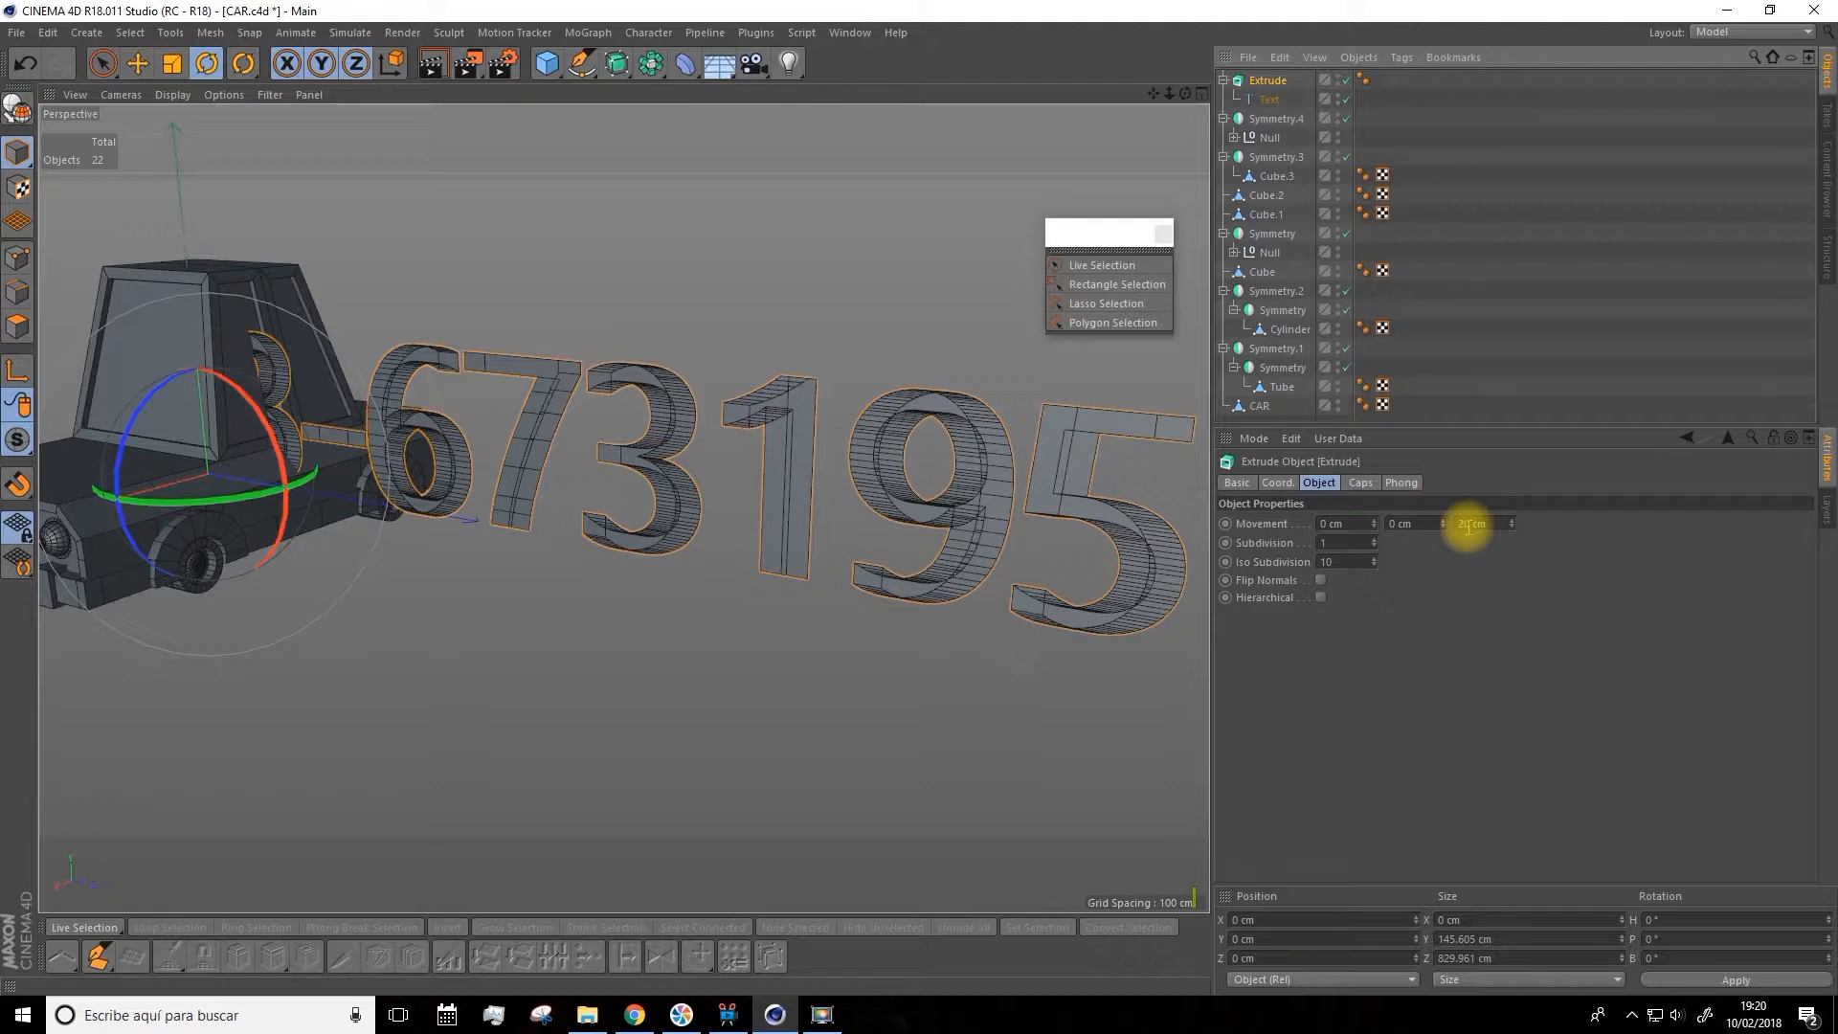
{"action": "double_click", "coordinate": [1459, 525]}
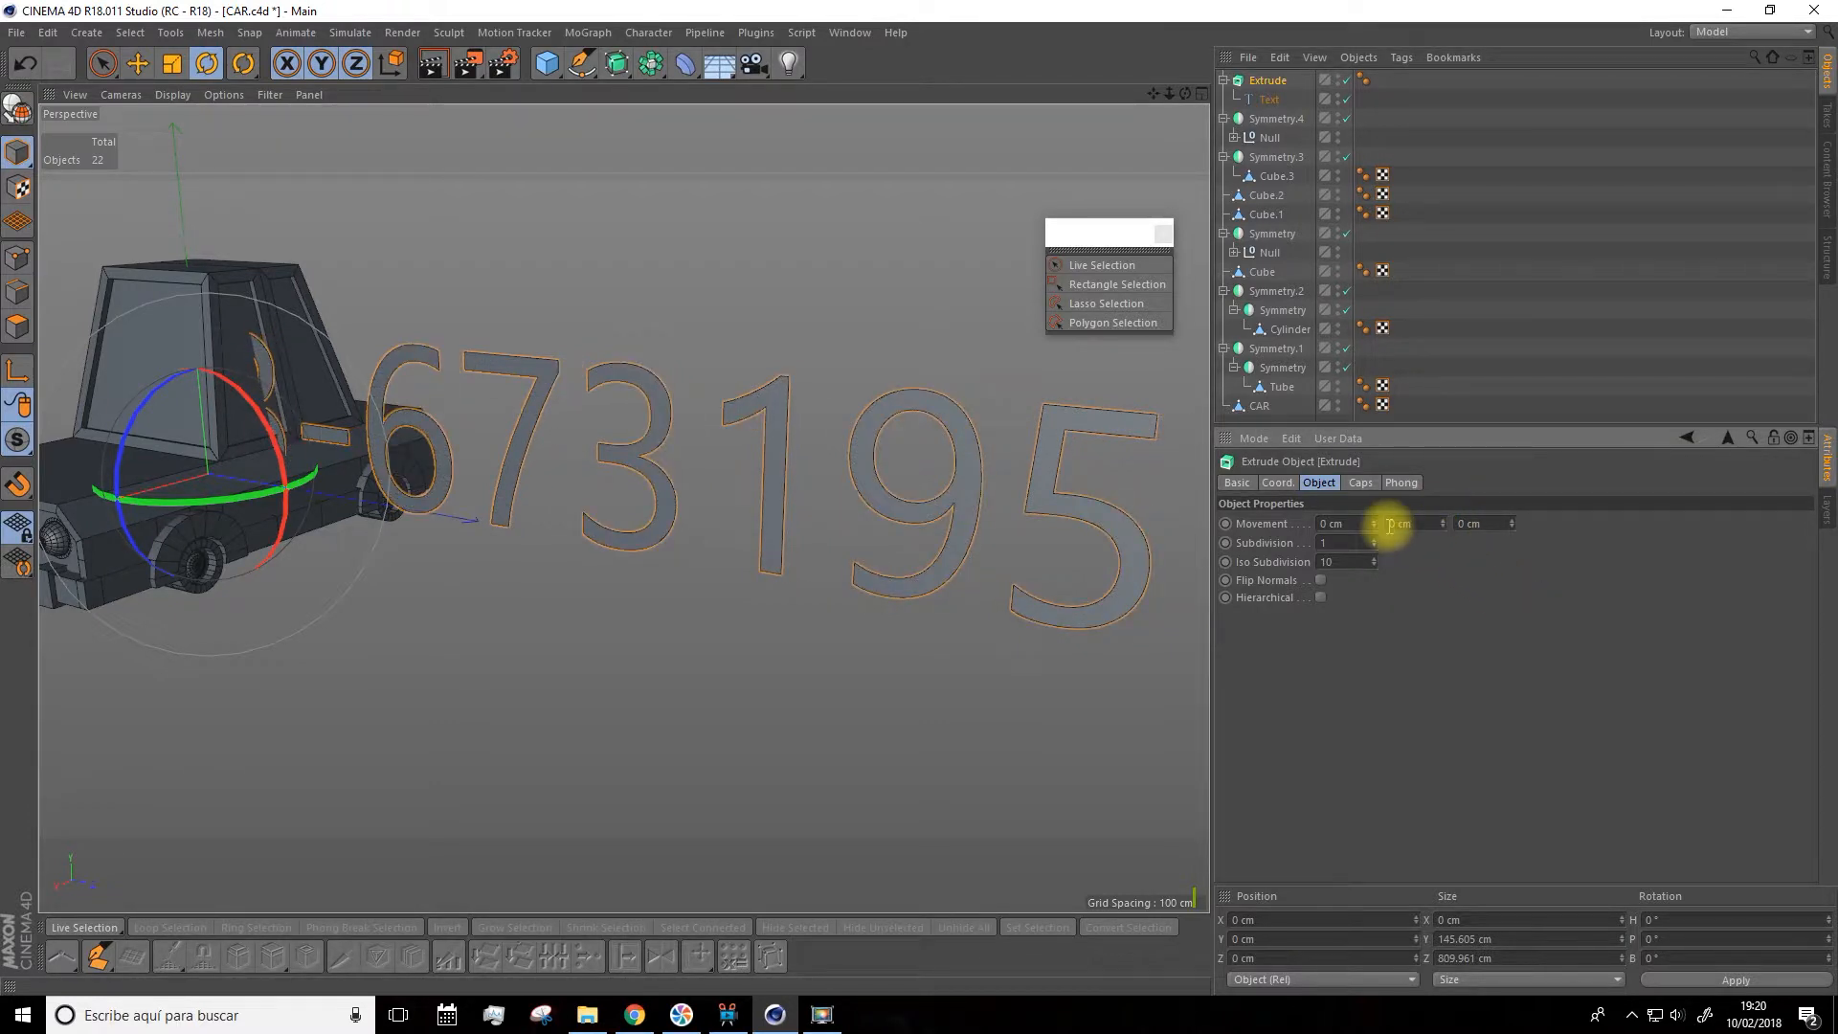
{"action": "mouse_move", "coordinate": [1374, 524]}
{"action": "left_mouse_down"}
{"action": "mouse_move", "coordinate": [1375, 498]}
{"action": "mouse_move", "coordinate": [1350, 531]}
{"action": "left_mouse_up"}
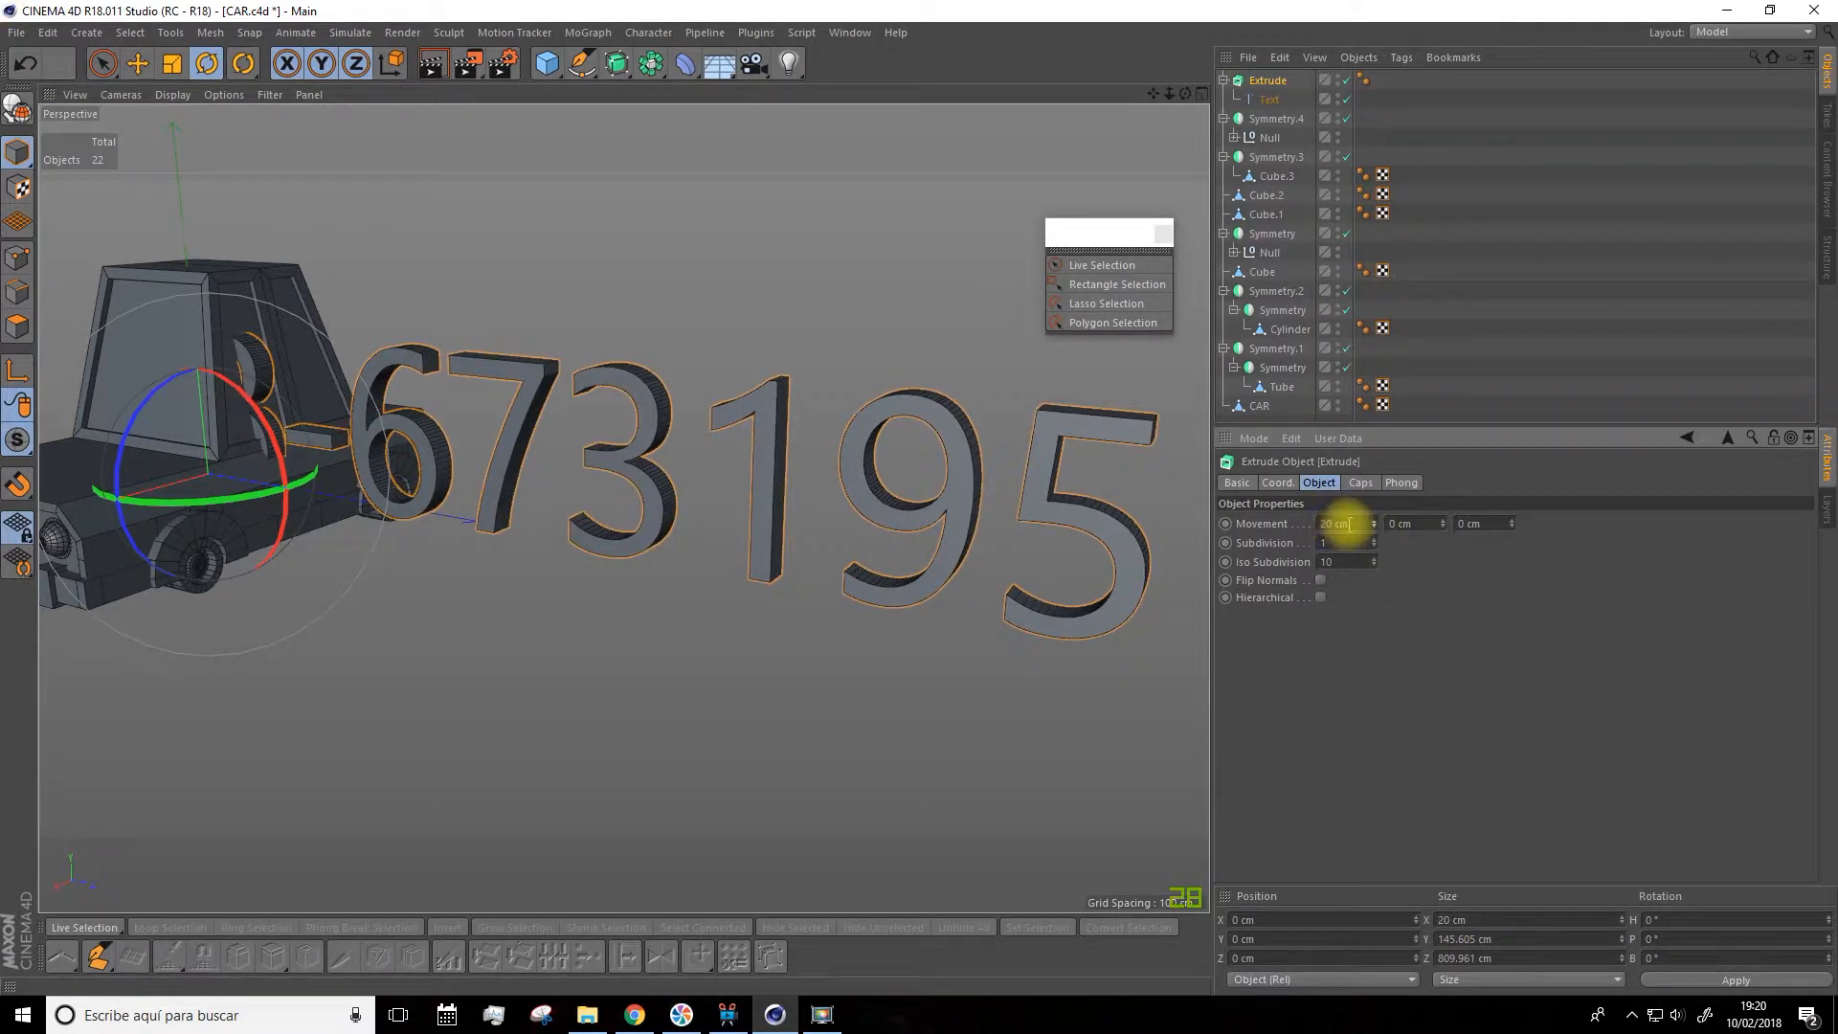
Scale the extruded text down to about 2.8 × 20.5 × 114 cm
{"action": "left_click_drag", "start_coordinate": [976, 537], "coordinate": [230, 244], "text": "alt"}
{"action": "key", "text": "t"}
{"action": "left_click_drag", "start_coordinate": [566, 530], "coordinate": [74, 737]}
{"action": "left_click_drag", "start_coordinate": [3, 6], "coordinate": [8, 9]}
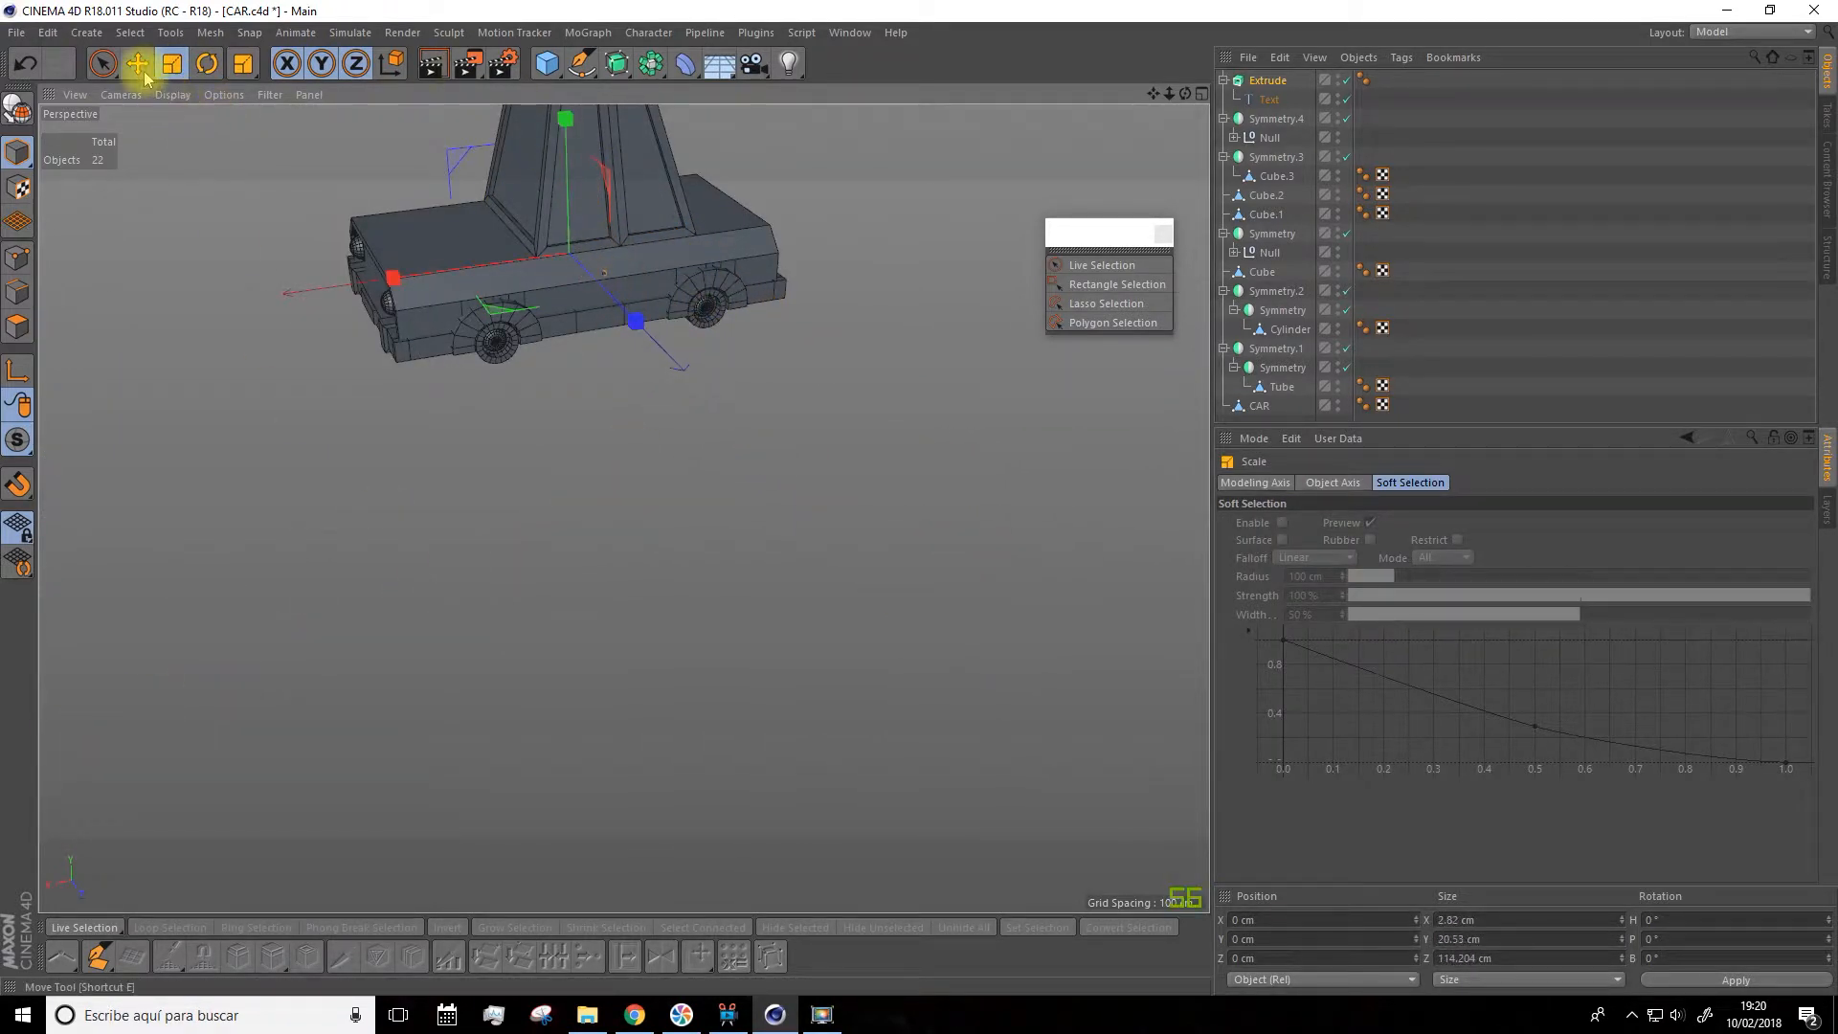
Move the extruded text in front of the front bumper, to about X 255 and Y -25 cm
{"action": "left_click_drag", "start_coordinate": [407, 285], "coordinate": [291, 354]}
{"action": "left_click_drag", "start_coordinate": [1156, 93], "coordinate": [1834, 2]}
{"action": "scroll", "coordinate": [589, 278], "scroll_direction": "up", "scroll_amount": 10}
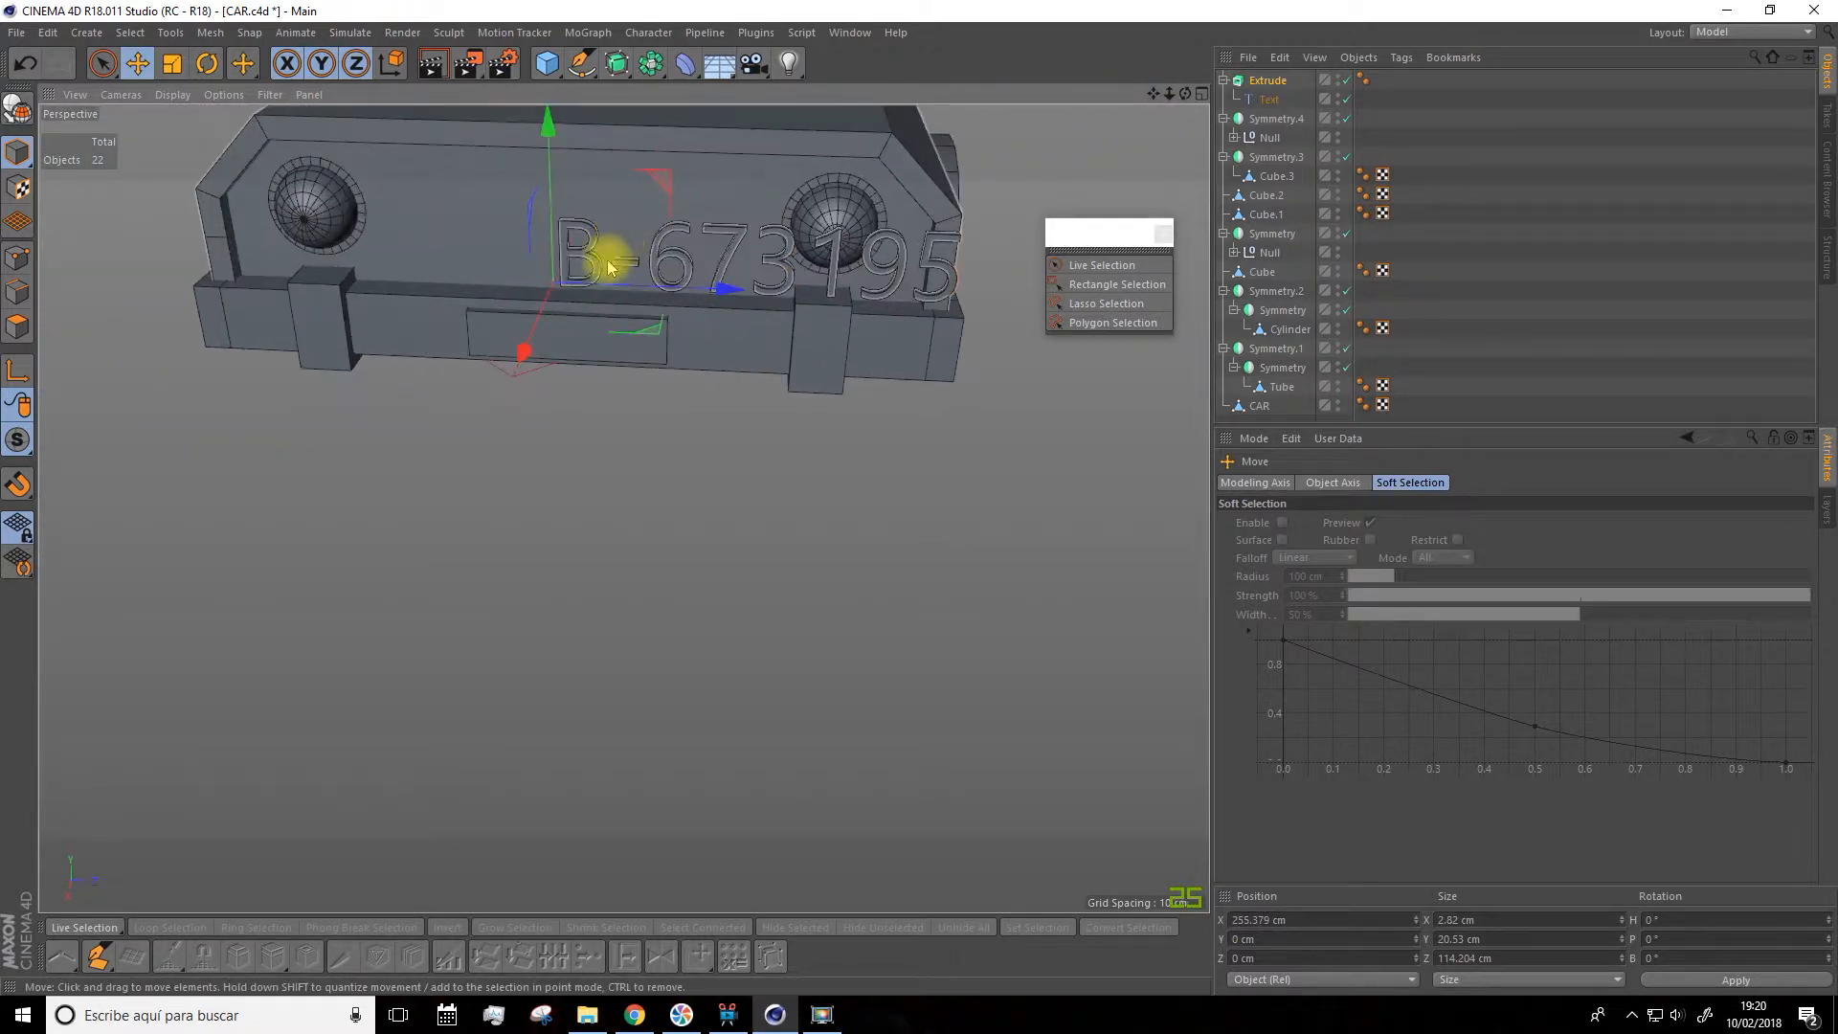
{"action": "left_click_drag", "start_coordinate": [518, 122], "coordinate": [540, 482]}
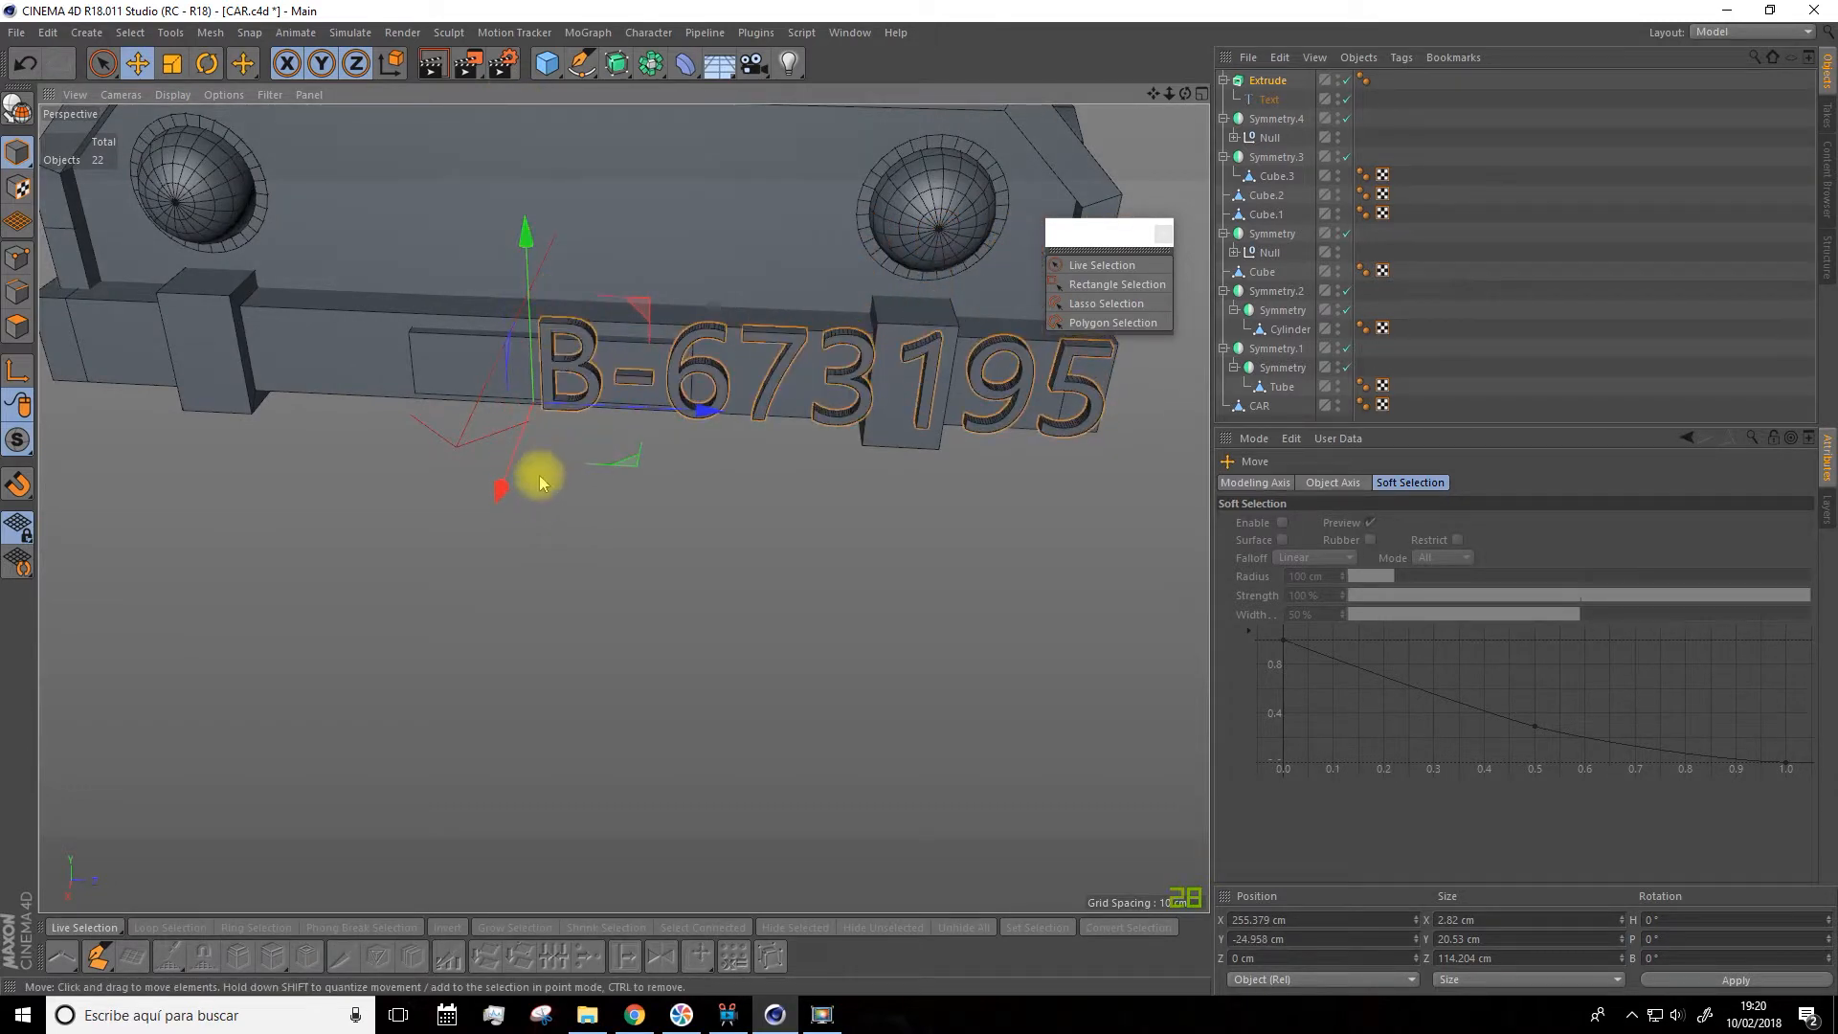
Shift the text sideways to about Z -44 cm and scale it to about 1.6 × 11.7 × 65 cm
{"action": "left_click_drag", "start_coordinate": [694, 418], "coordinate": [478, 422]}
{"action": "left_click", "coordinate": [175, 75]}
{"action": "left_click_drag", "start_coordinate": [591, 603], "coordinate": [328, 623]}
Fit the text onto the licence plate, at about X 232, Y -33 and Z -34 cm
{"action": "key", "text": "e"}
{"action": "left_click_drag", "start_coordinate": [335, 346], "coordinate": [405, 366]}
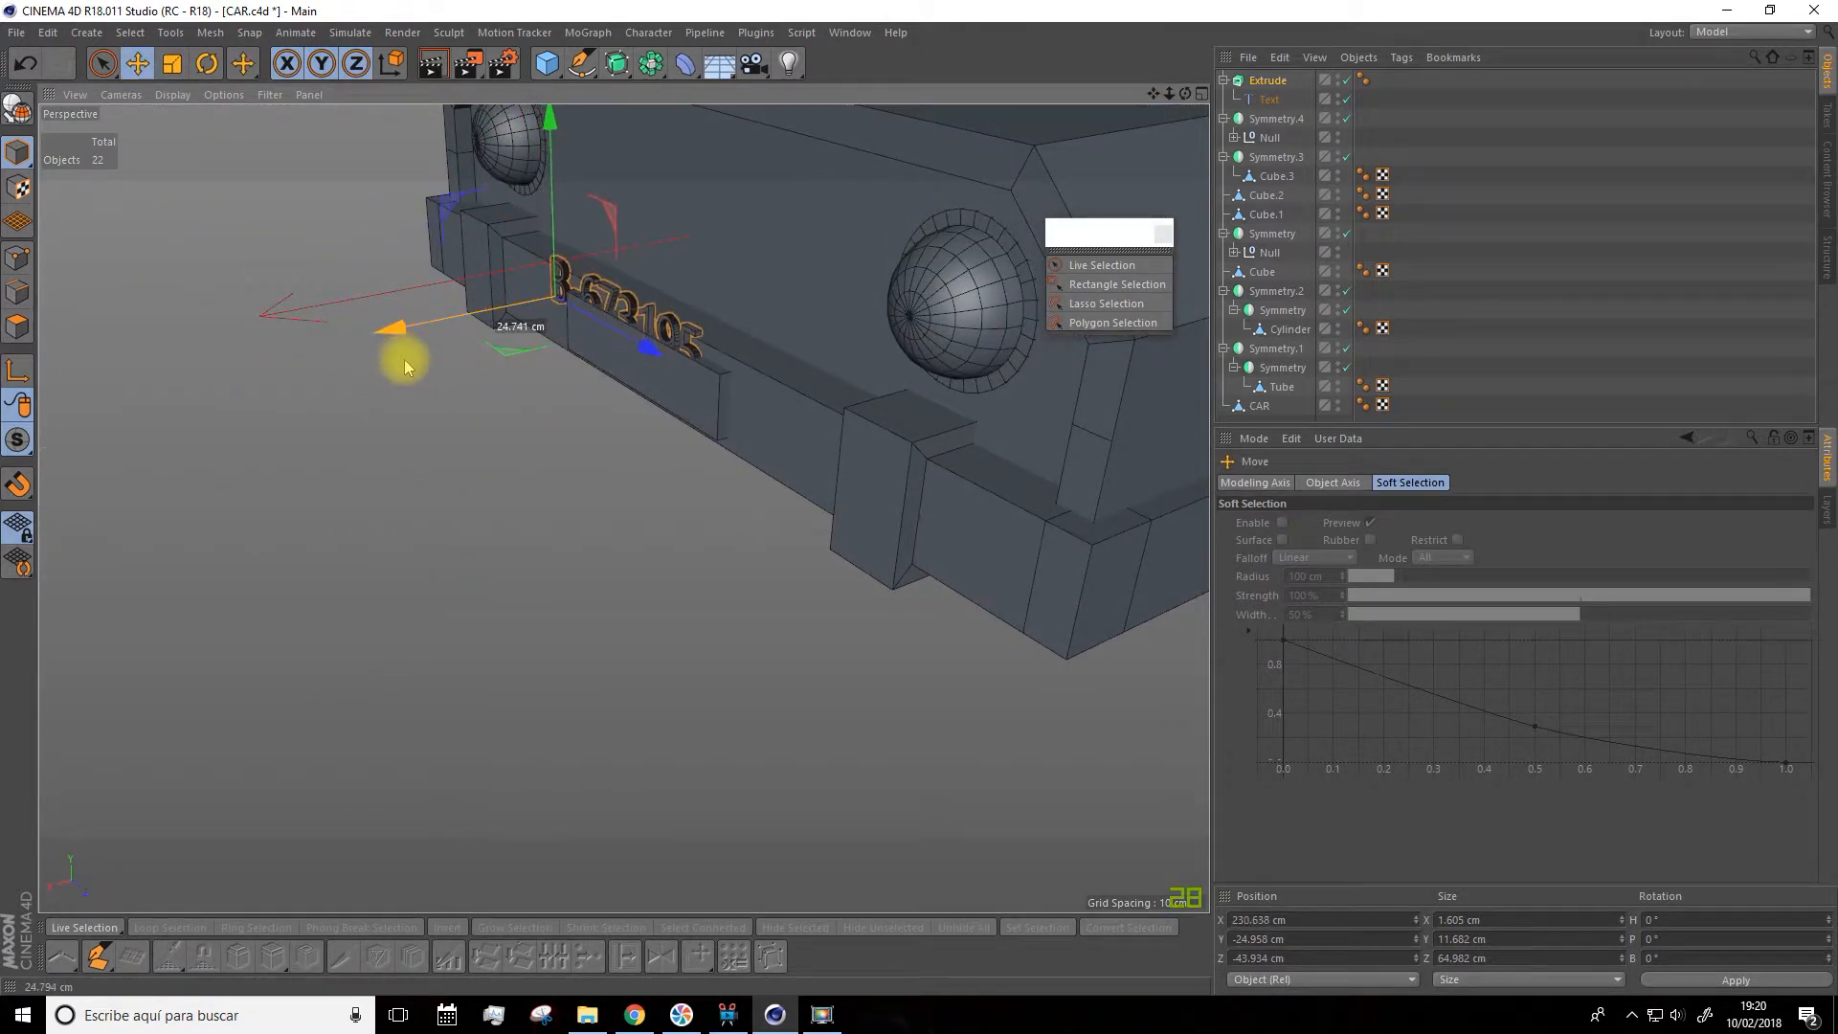
{"action": "left_click_drag", "start_coordinate": [546, 118], "coordinate": [706, 340]}
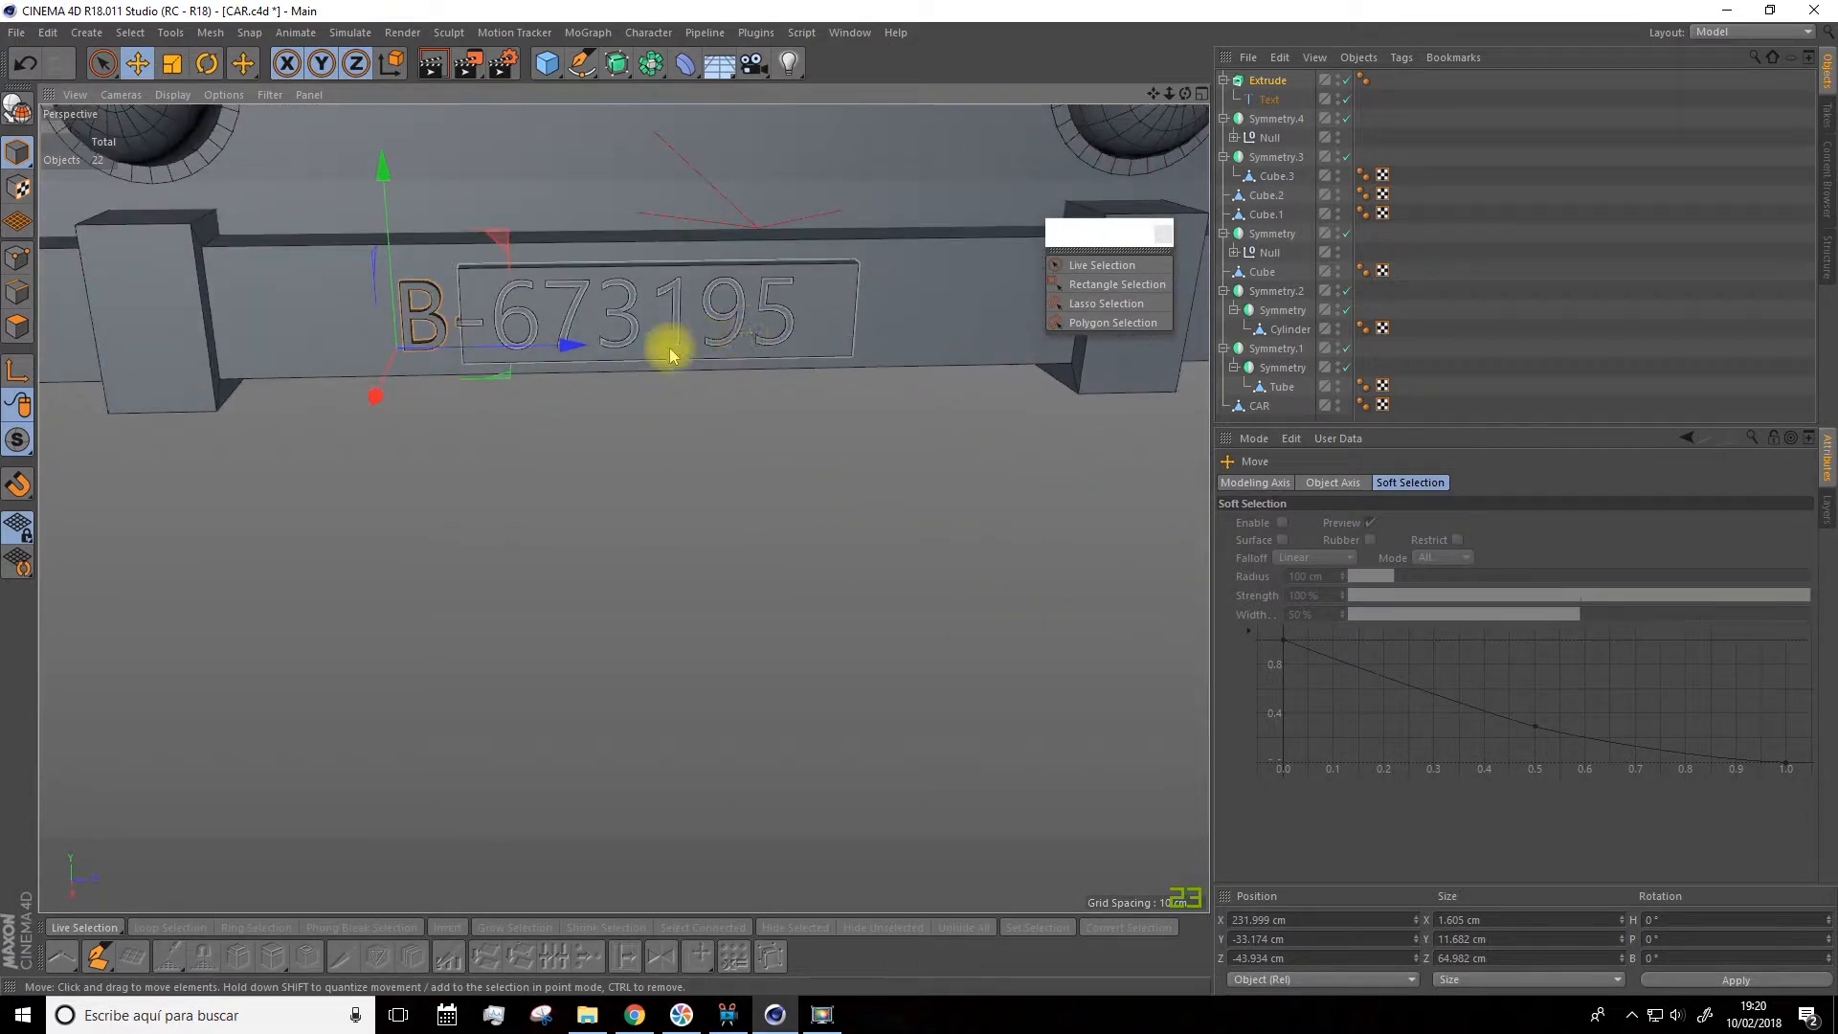
{"action": "left_click_drag", "start_coordinate": [584, 353], "coordinate": [643, 357]}
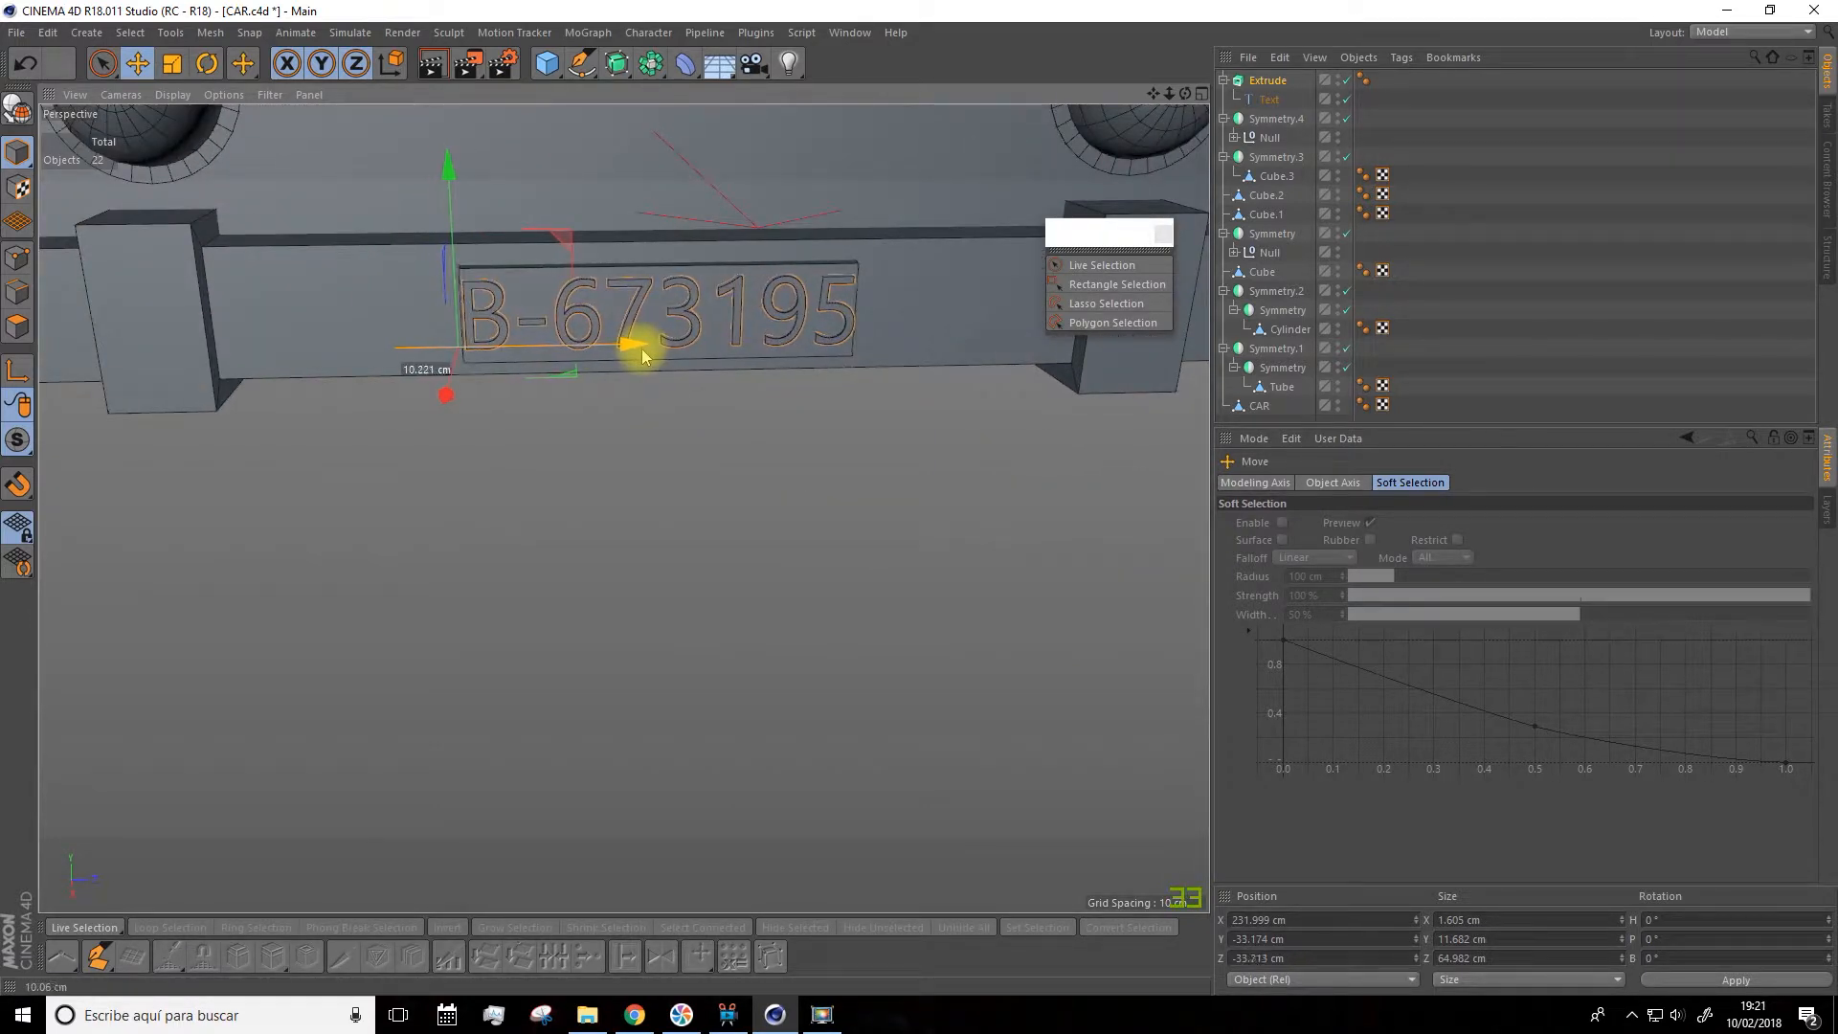
Scale the extruded text to about 1.5 × 10.9 × 60 cm and centre it on the plate at about X 232.4 and Z -31.3 cm
{"action": "left_click", "coordinate": [174, 65]}
{"action": "left_click_drag", "start_coordinate": [631, 627], "coordinate": [532, 569]}
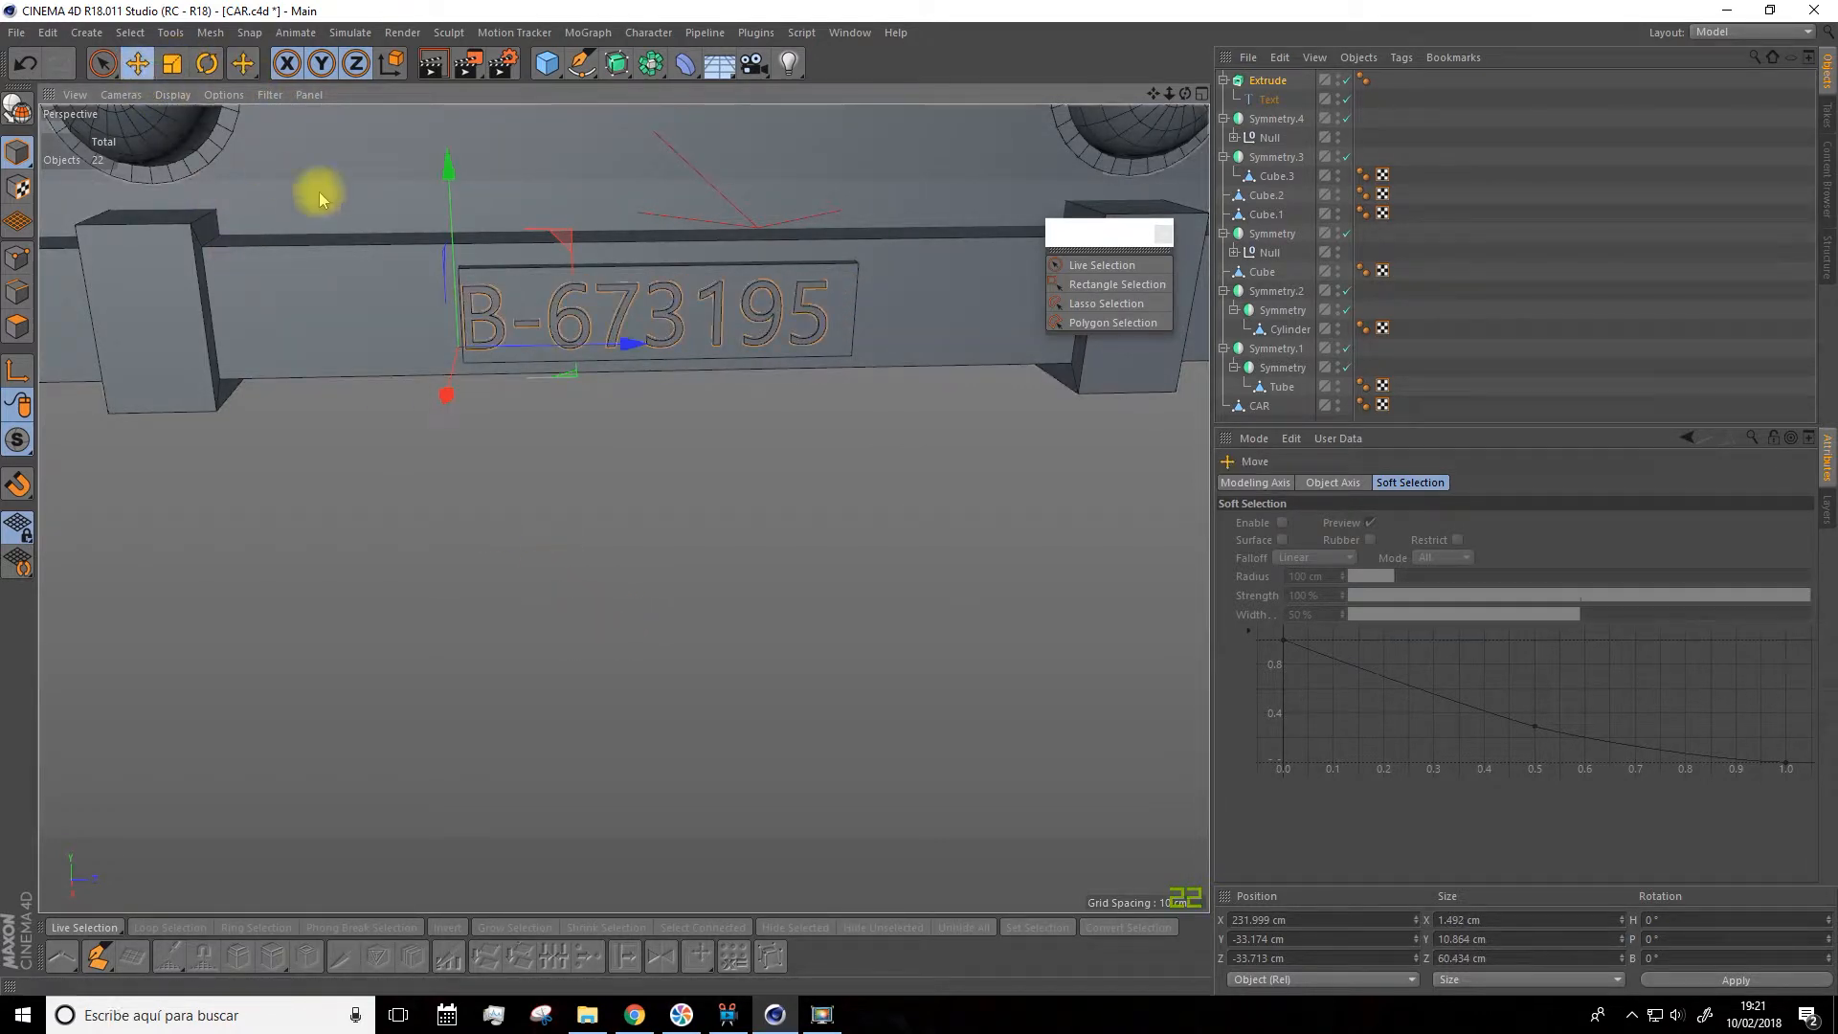
{"action": "left_click_drag", "start_coordinate": [636, 345], "coordinate": [651, 352]}
{"action": "left_click", "coordinate": [745, 485]}
{"action": "mouse_move", "coordinate": [745, 485]}
{"action": "left_mouse_down", "text": "alt"}
{"action": "mouse_move", "coordinate": [802, 530]}
{"action": "mouse_move", "coordinate": [712, 470]}
{"action": "left_mouse_up", "text": "alt"}
{"action": "left_click", "coordinate": [793, 372]}
{"action": "left_click_drag", "start_coordinate": [437, 348], "coordinate": [442, 348]}
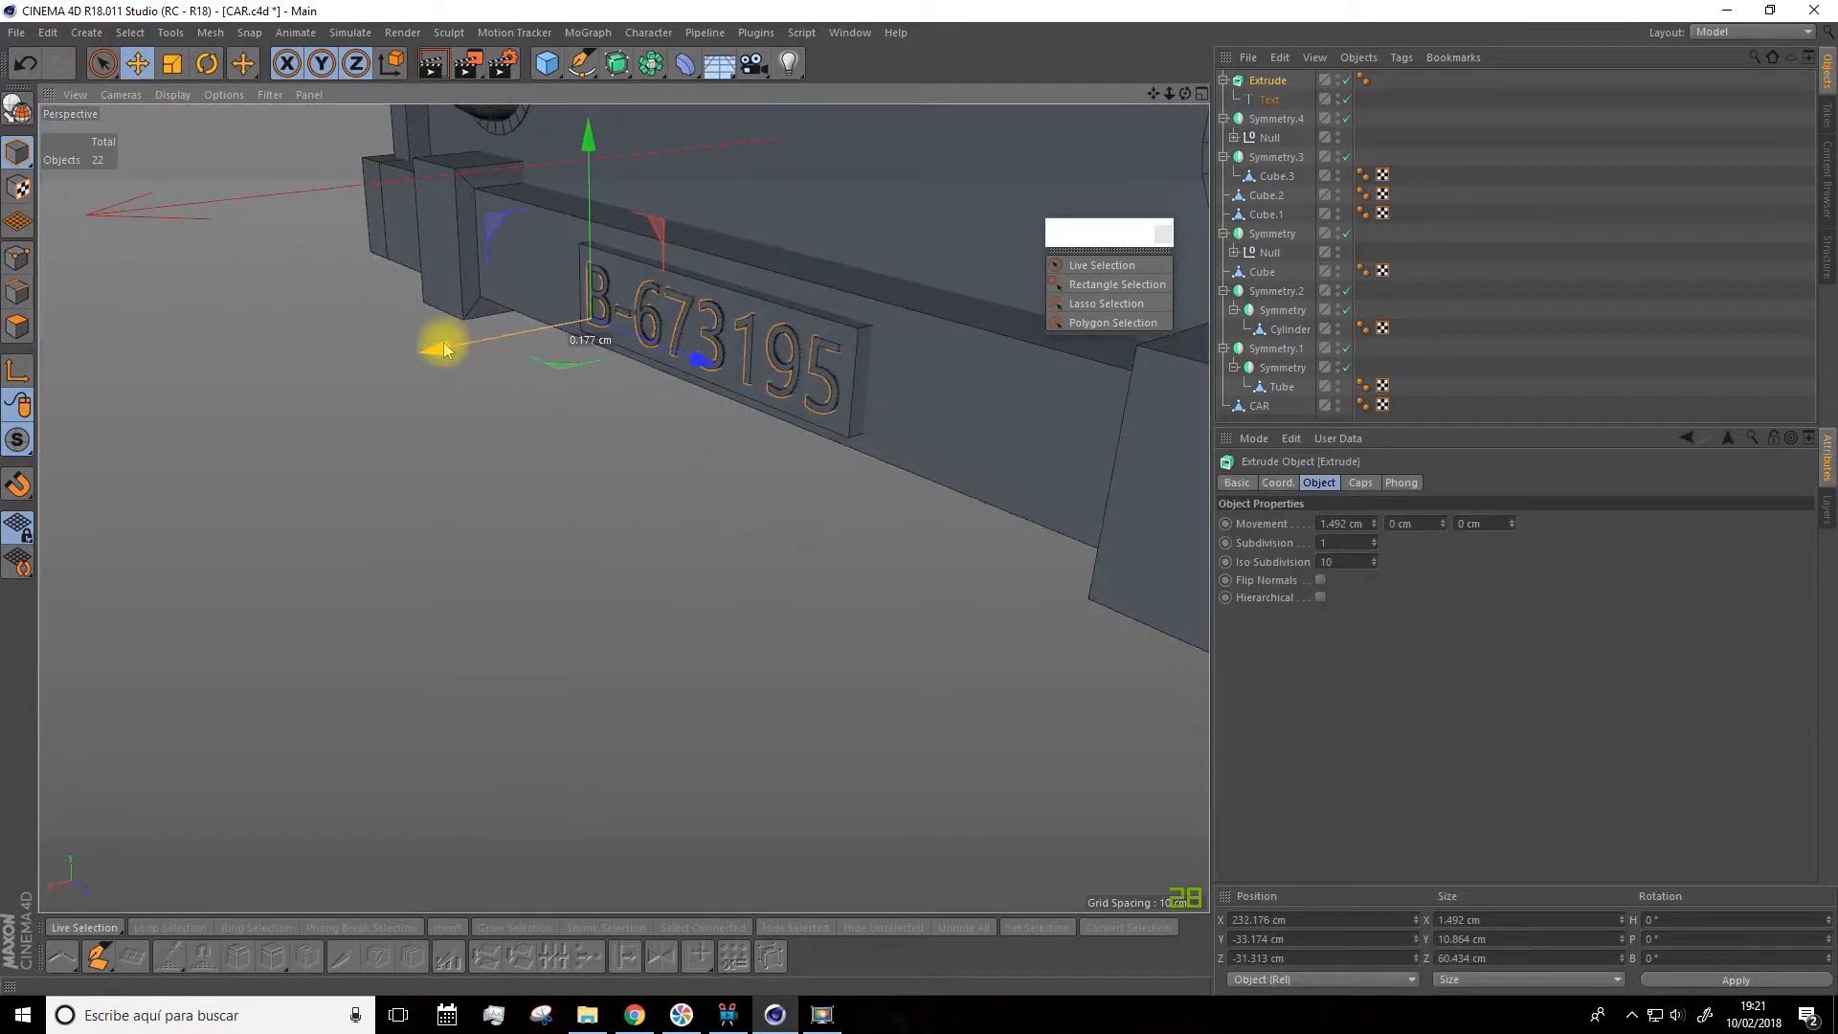
{"action": "scroll", "coordinate": [720, 596], "scroll_direction": "down", "scroll_amount": 3}
{"action": "left_click", "coordinate": [716, 600]}
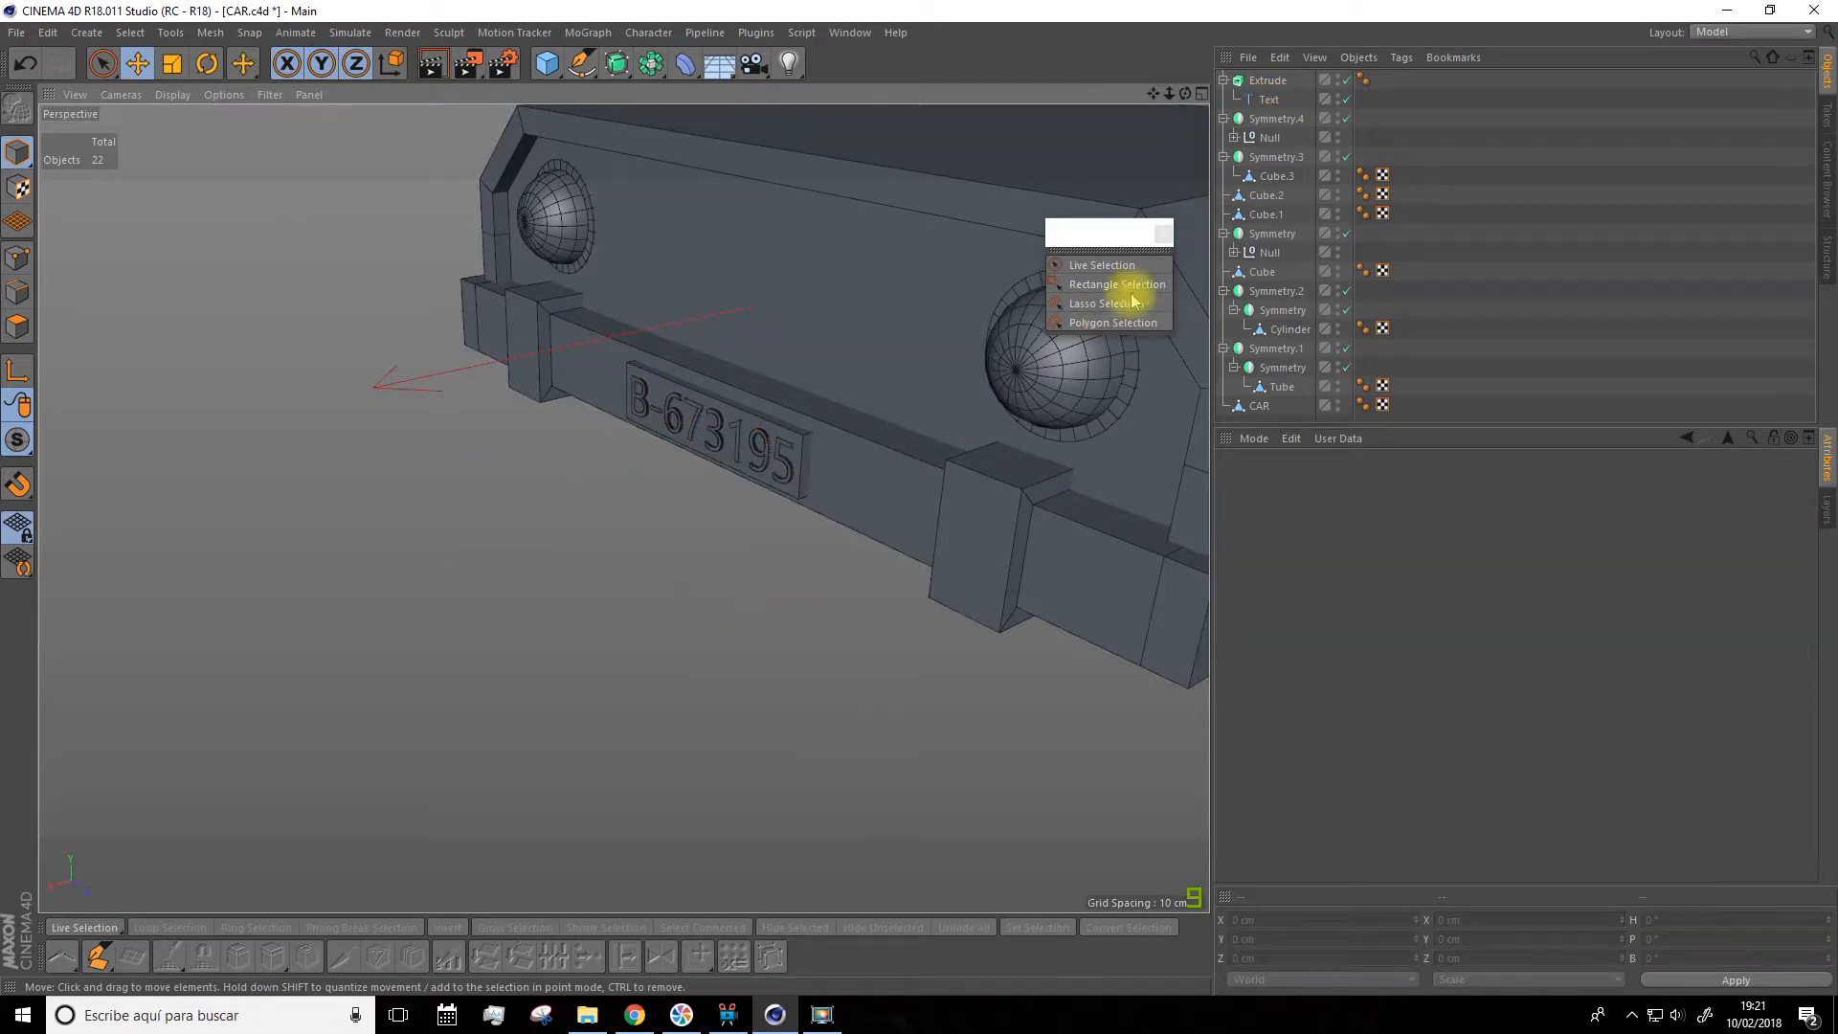
Group the Extrude object and its Text spline under a new null
{"action": "left_click", "coordinate": [1260, 82]}
{"action": "left_click", "coordinate": [1269, 99], "text": "shift"}
{"action": "right_click", "coordinate": [1272, 96]}
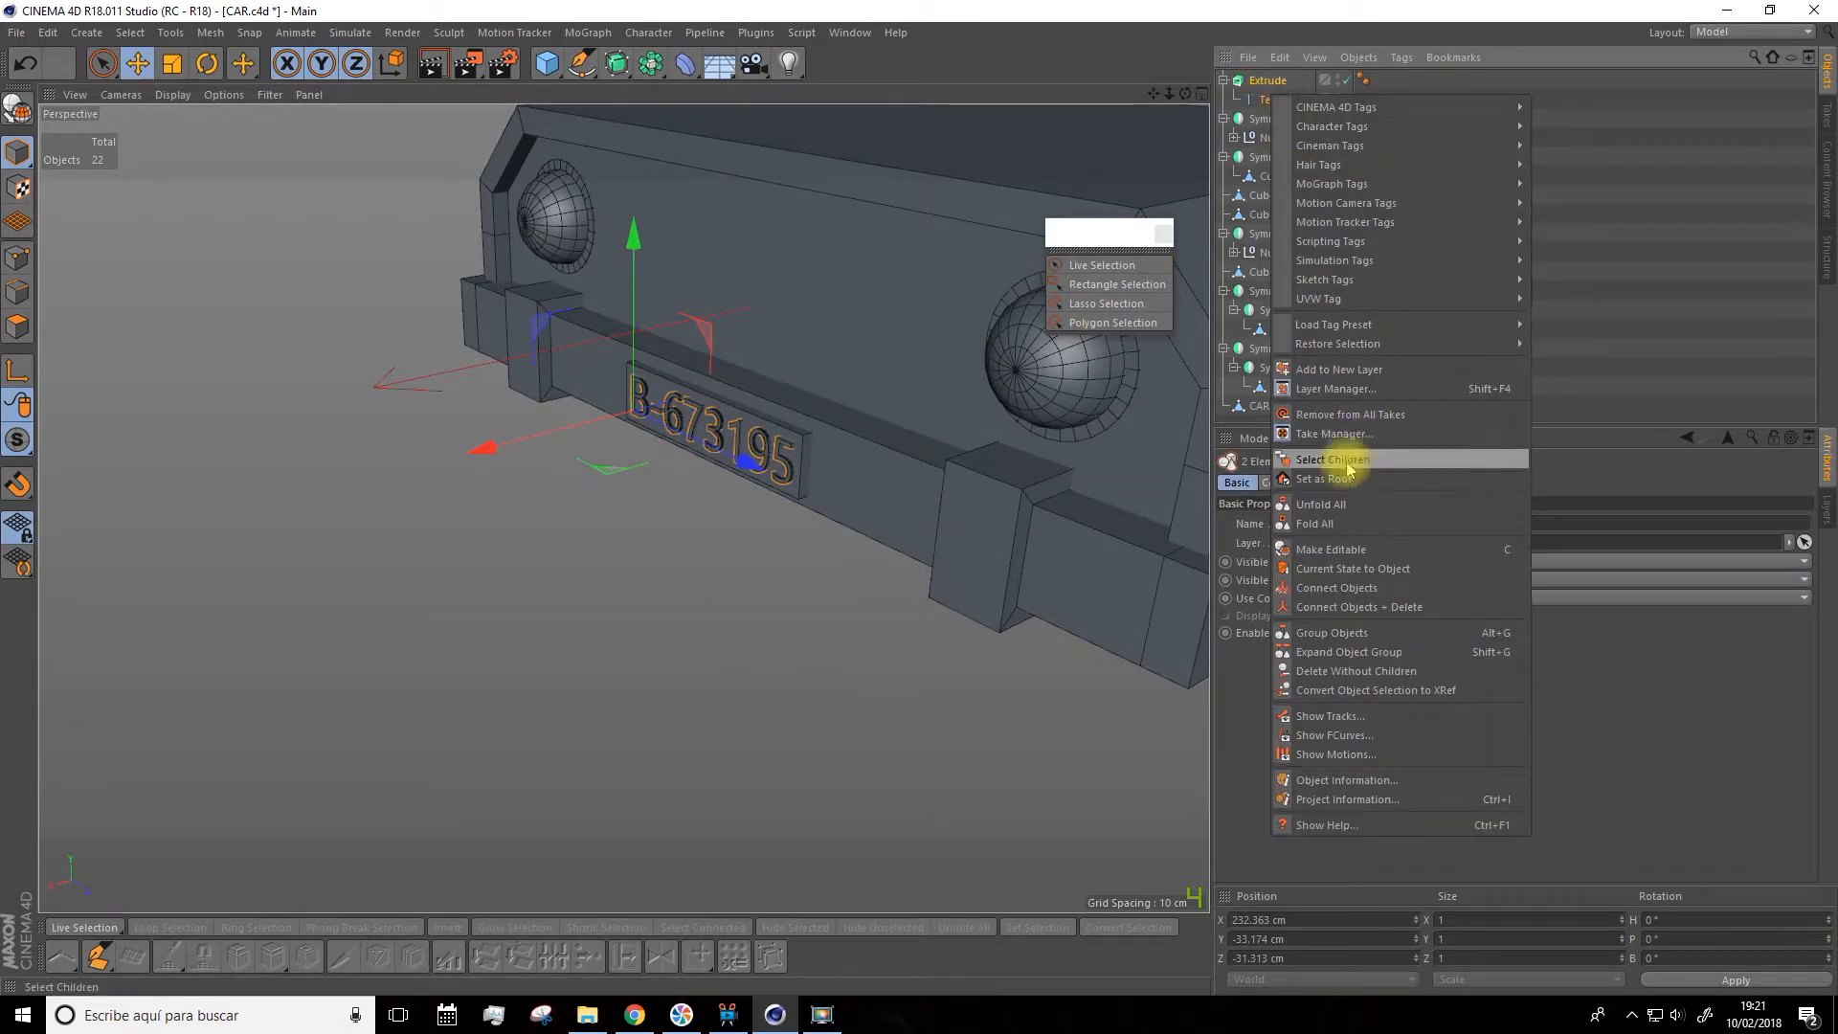
{"action": "left_click", "coordinate": [1331, 633]}
{"action": "scroll", "coordinate": [870, 524], "scroll_direction": "down", "scroll_amount": 5}
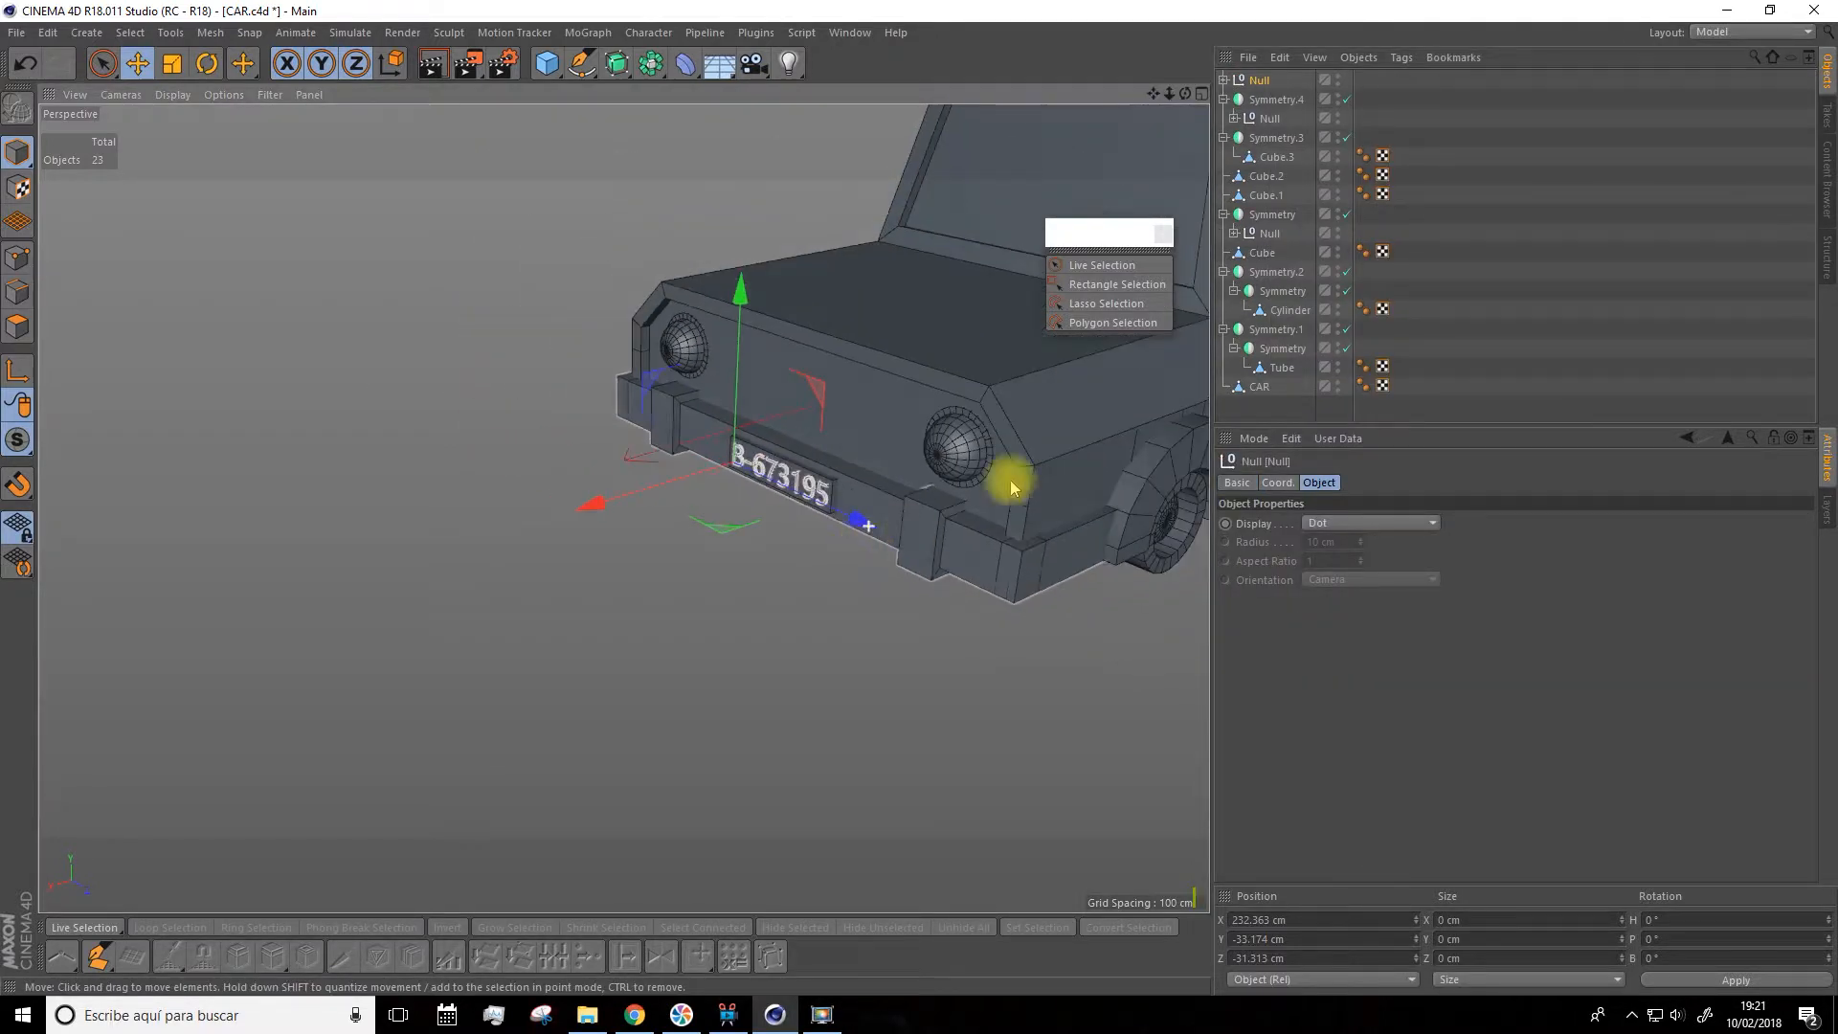
{"action": "left_click", "coordinate": [1395, 135]}
{"action": "scroll", "coordinate": [859, 512], "scroll_direction": "down", "scroll_amount": 3}
{"action": "left_click_drag", "start_coordinate": [1154, 94], "coordinate": [814, 213]}
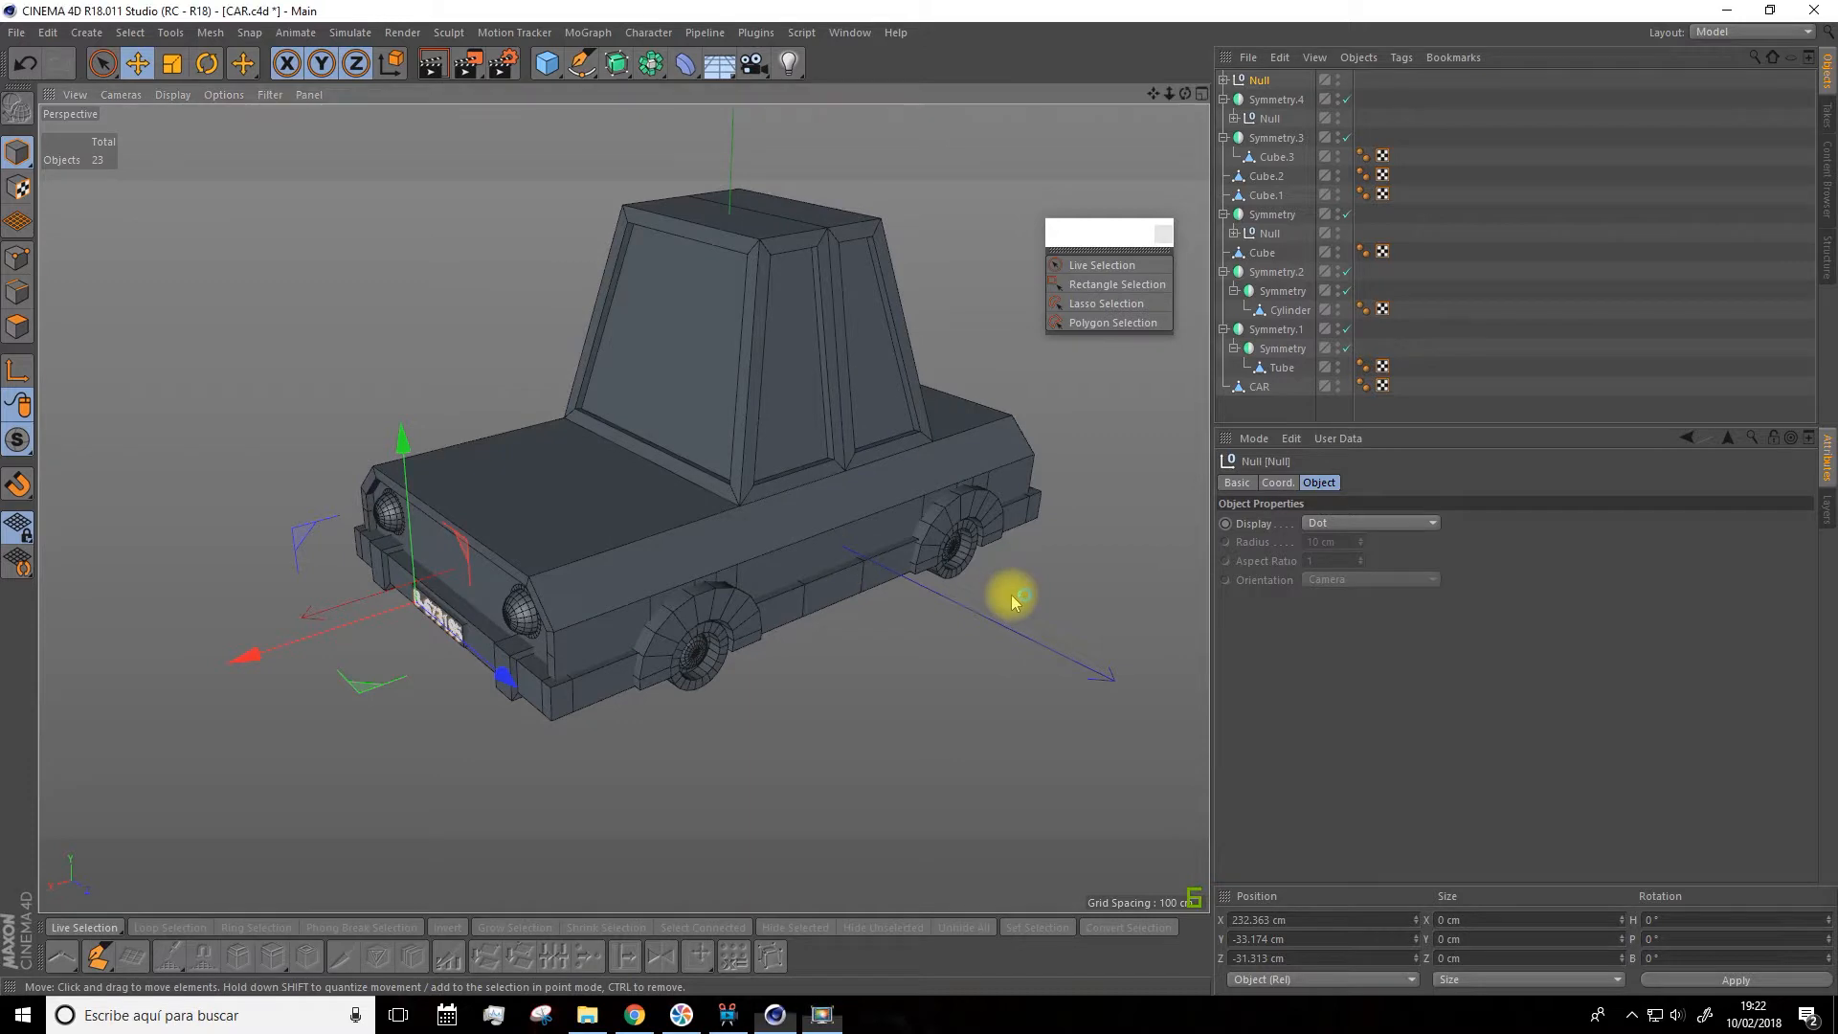
{"action": "left_click", "coordinate": [1015, 601]}
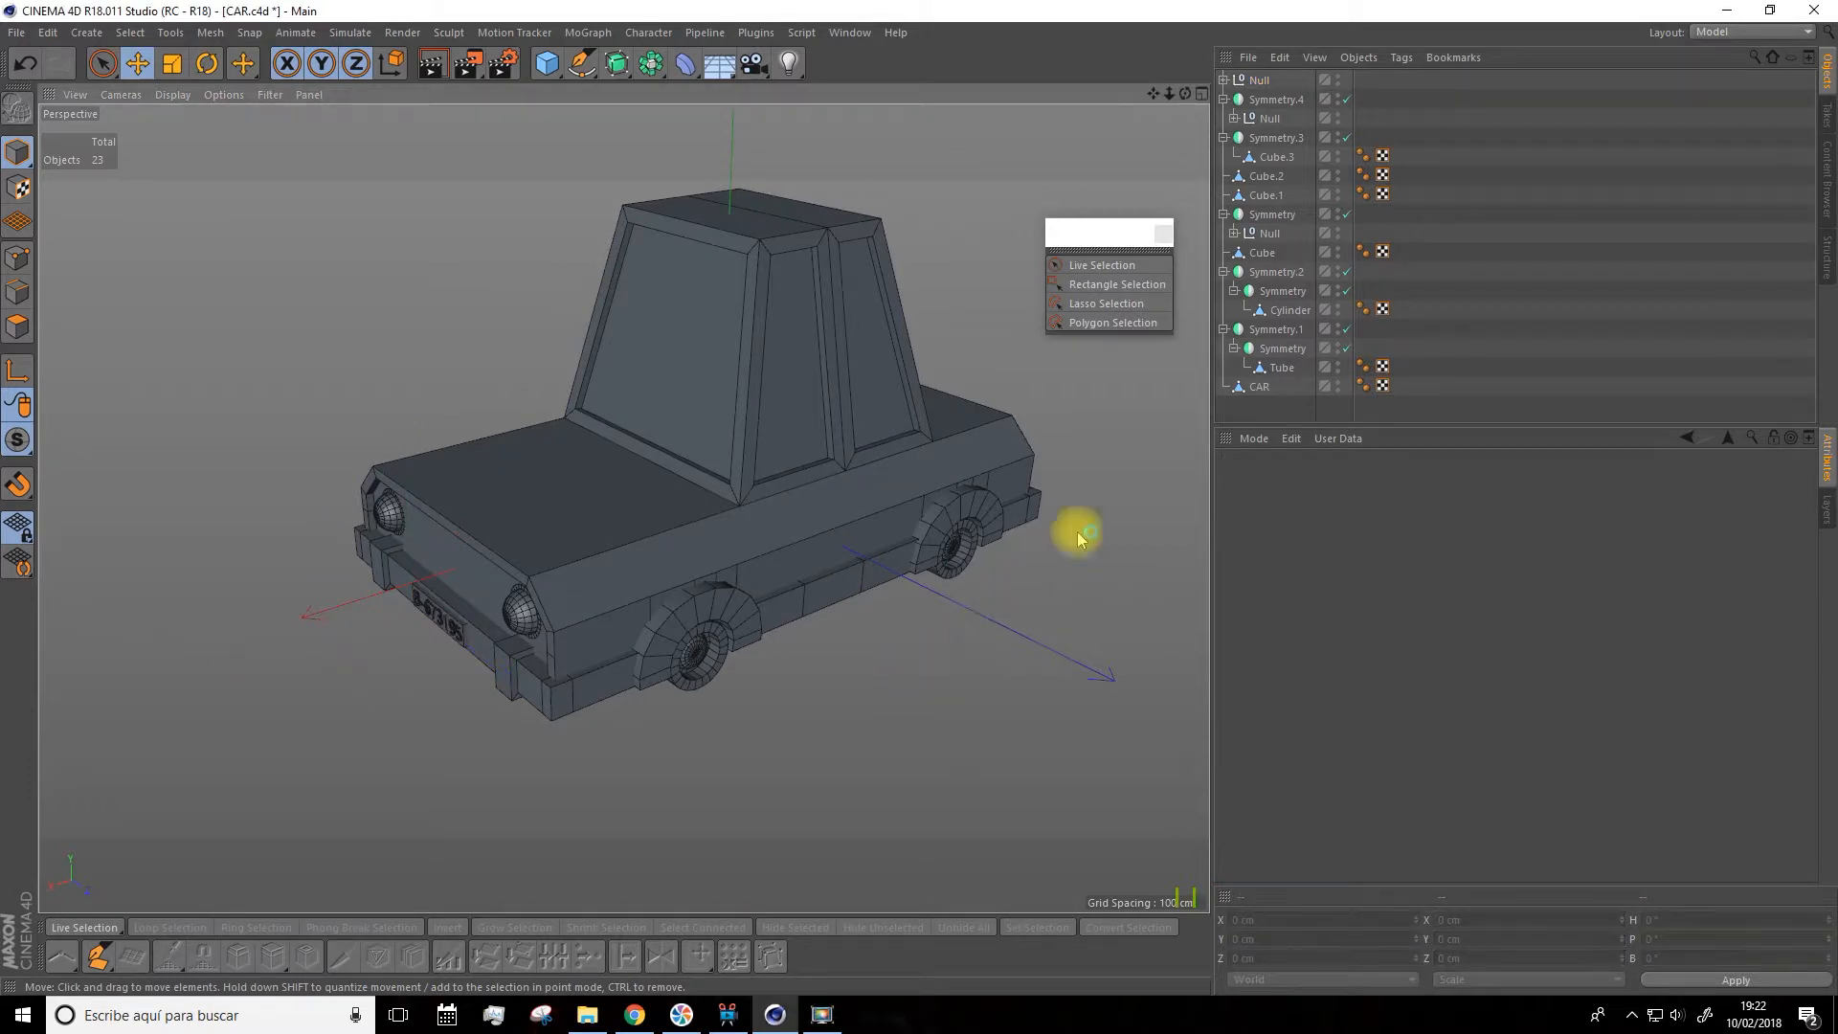
Move the licence plate object Cube.1 into the null that holds the extruded text
{"action": "left_click", "coordinate": [1224, 81]}
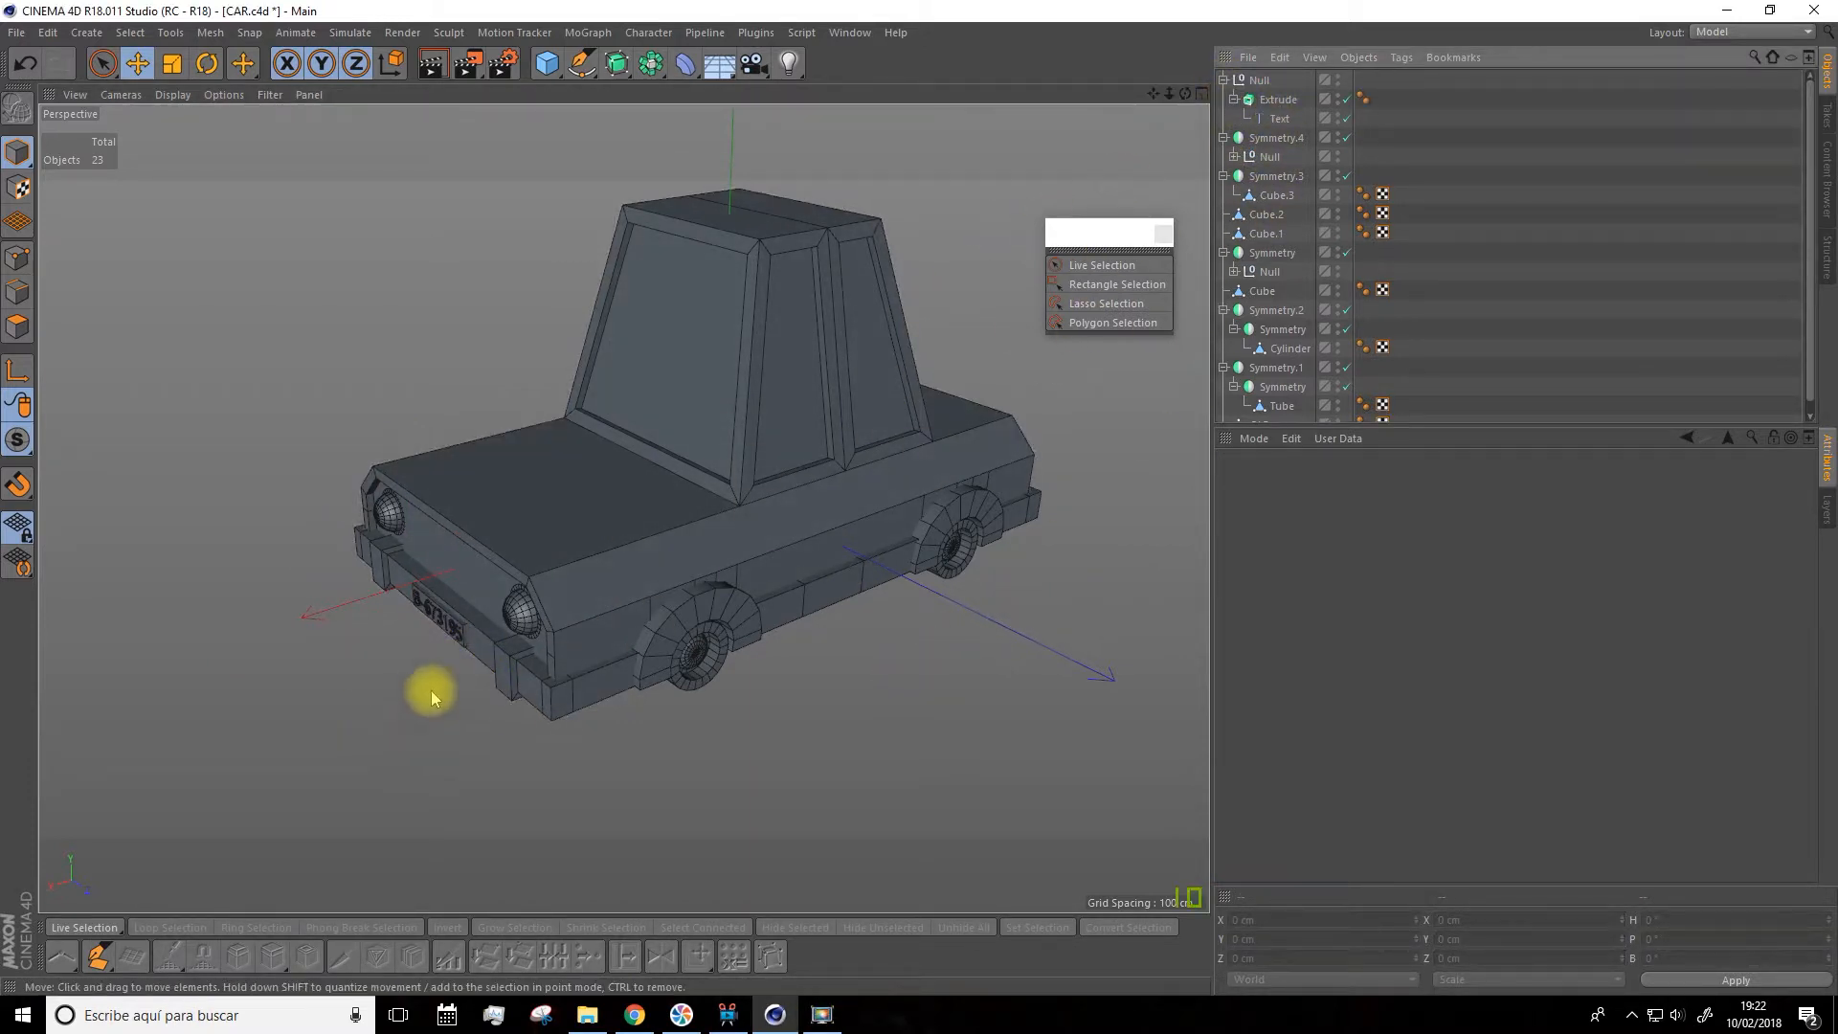
{"action": "left_click", "coordinate": [456, 626]}
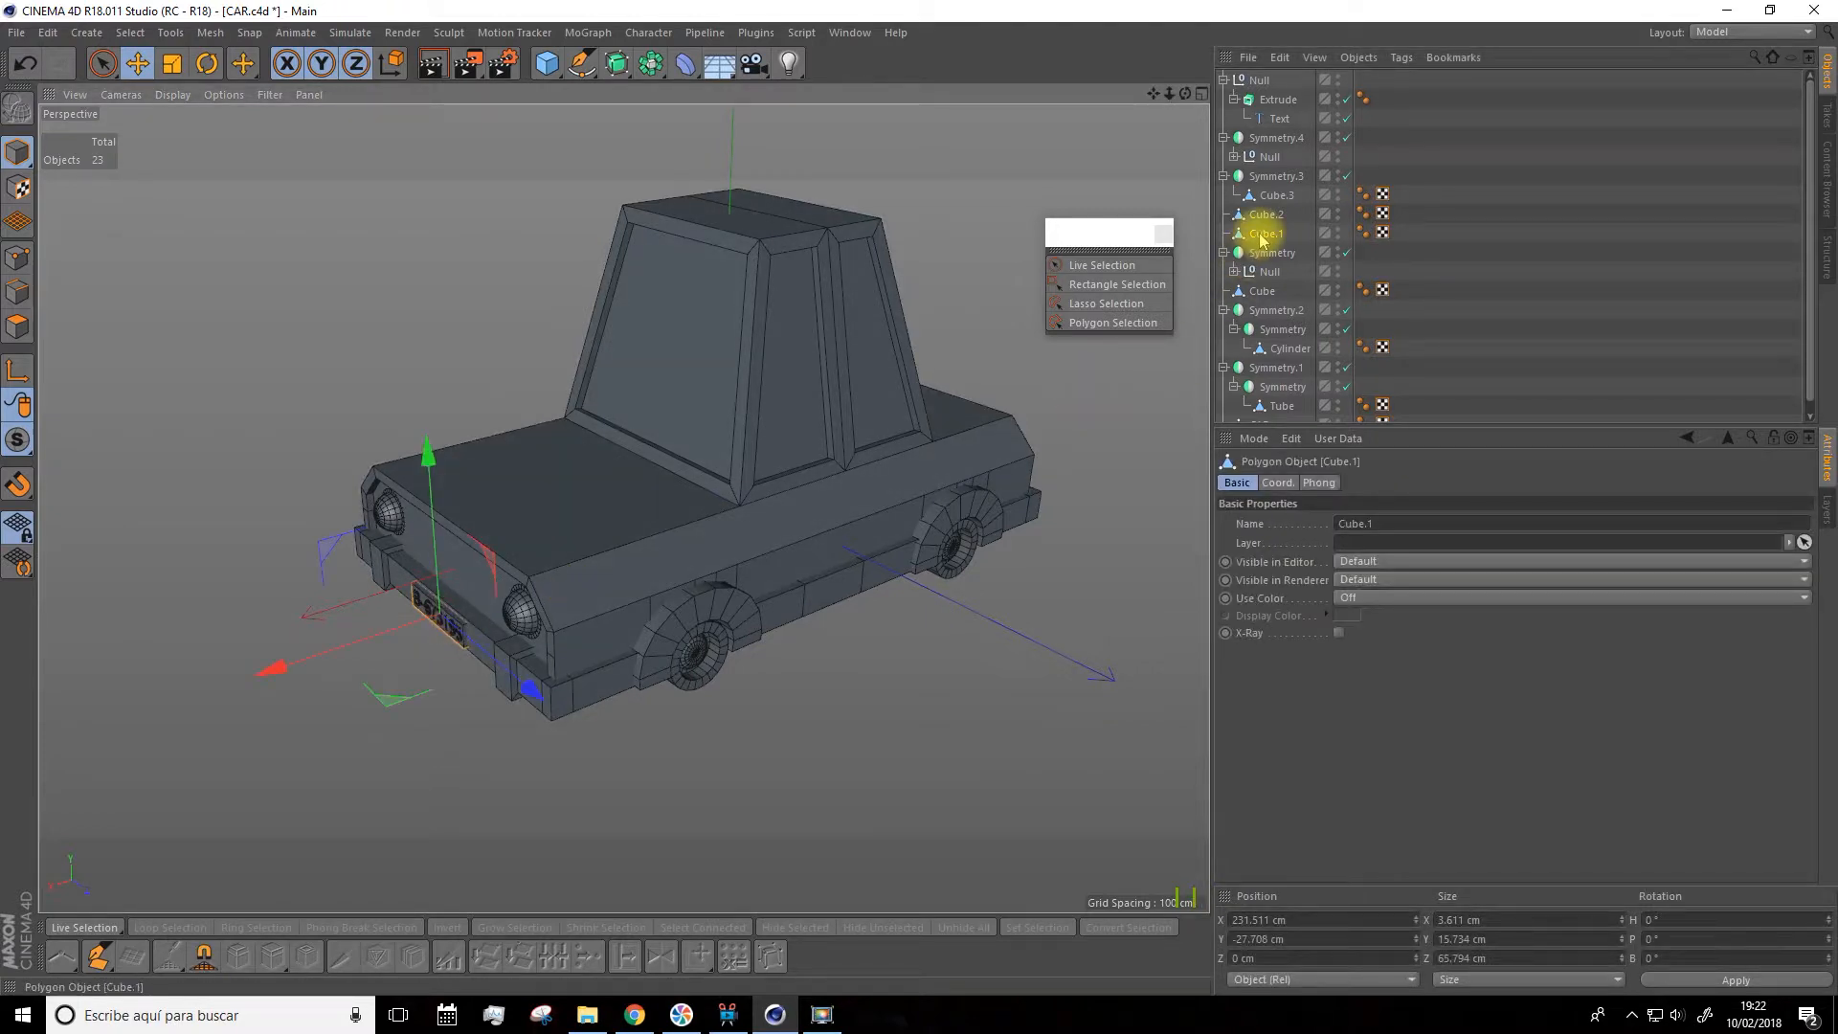
{"action": "left_click_drag", "start_coordinate": [1254, 228], "coordinate": [1281, 136]}
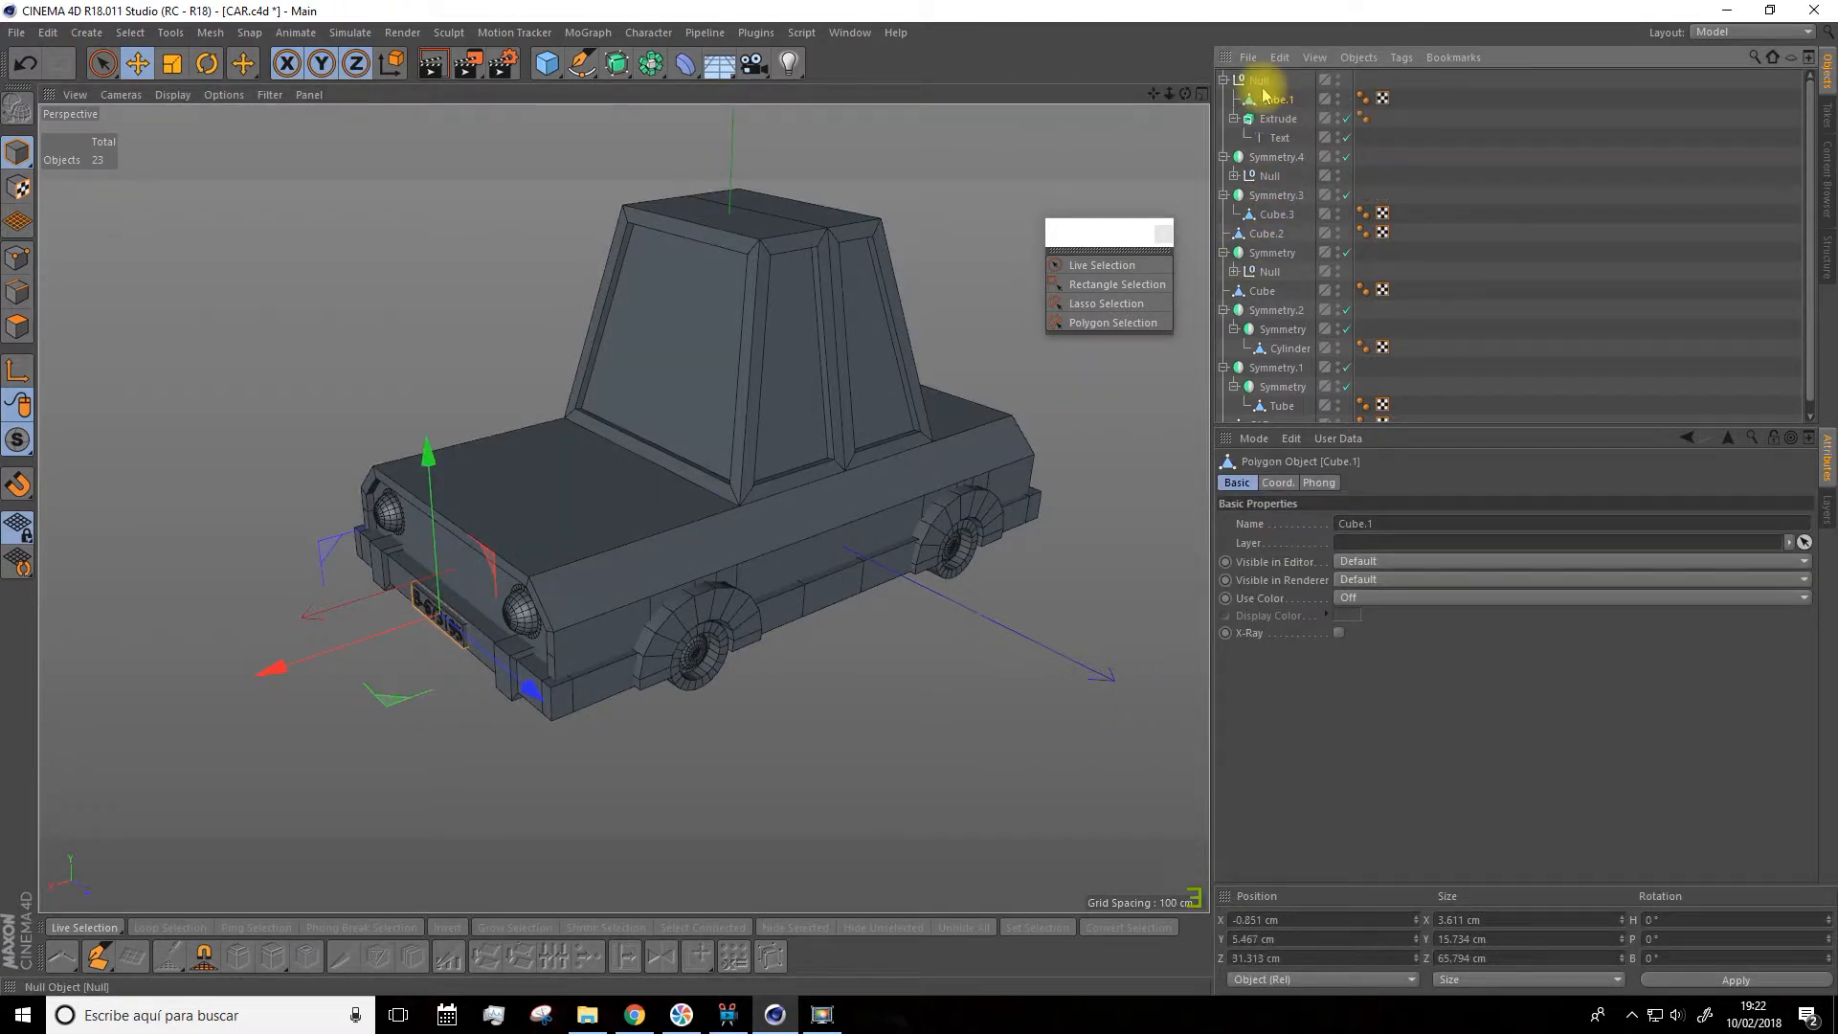
Collapse the plate null and the Symmetry hierarchies, leaving Symmetry.1 expanded, to tidy the object list
{"action": "left_click", "coordinate": [1223, 81]}
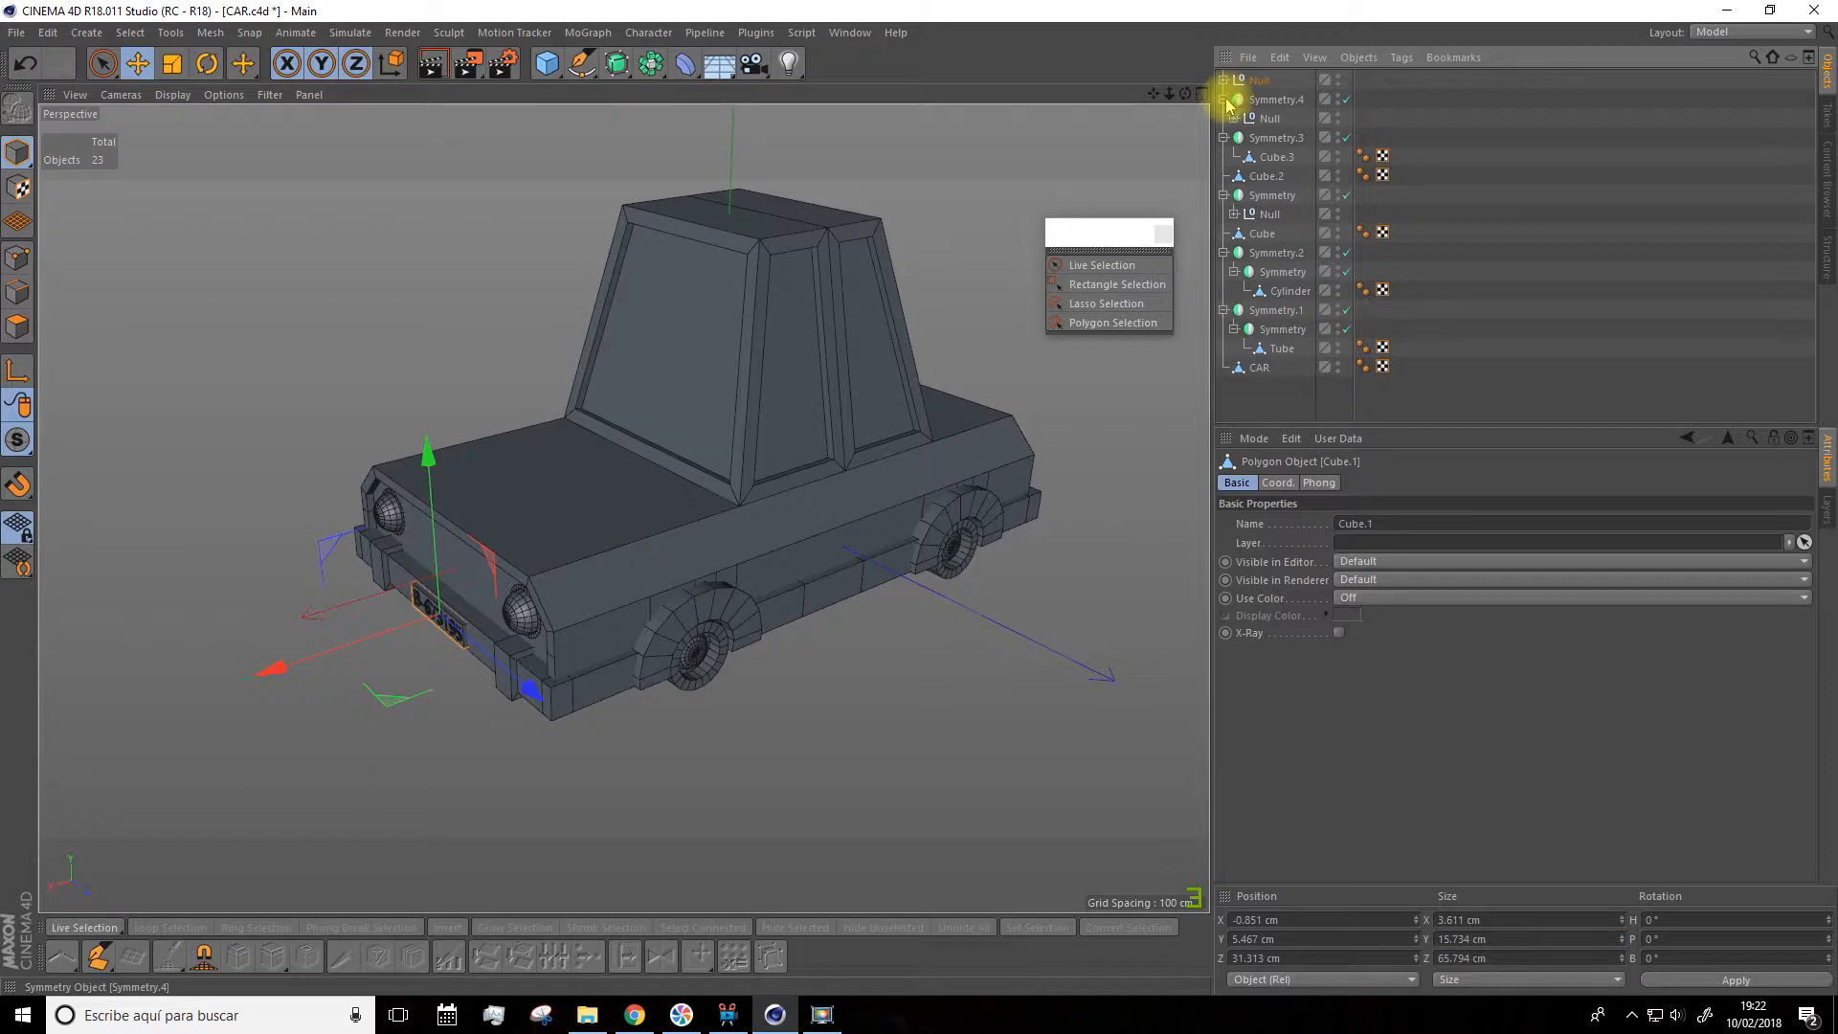
{"action": "left_click", "coordinate": [1224, 99]}
{"action": "left_click", "coordinate": [1224, 118]}
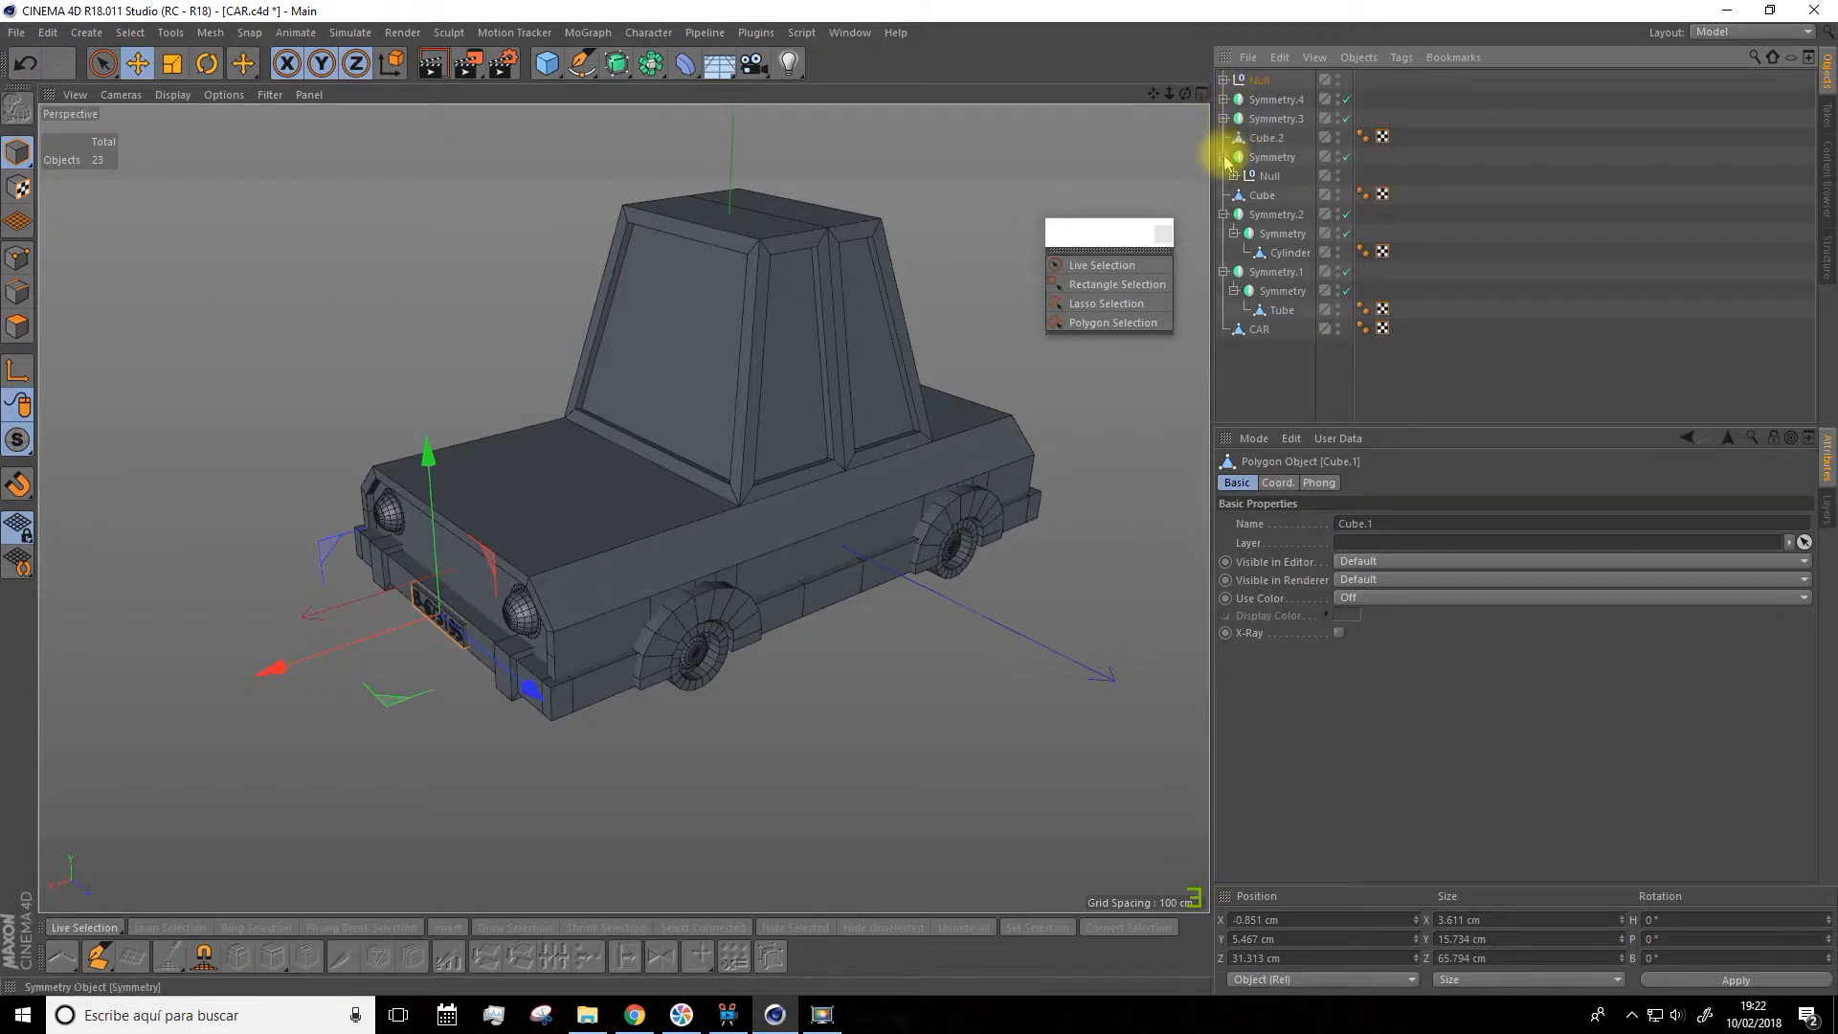
{"action": "left_click", "coordinate": [1224, 157]}
{"action": "left_click", "coordinate": [1224, 195]}
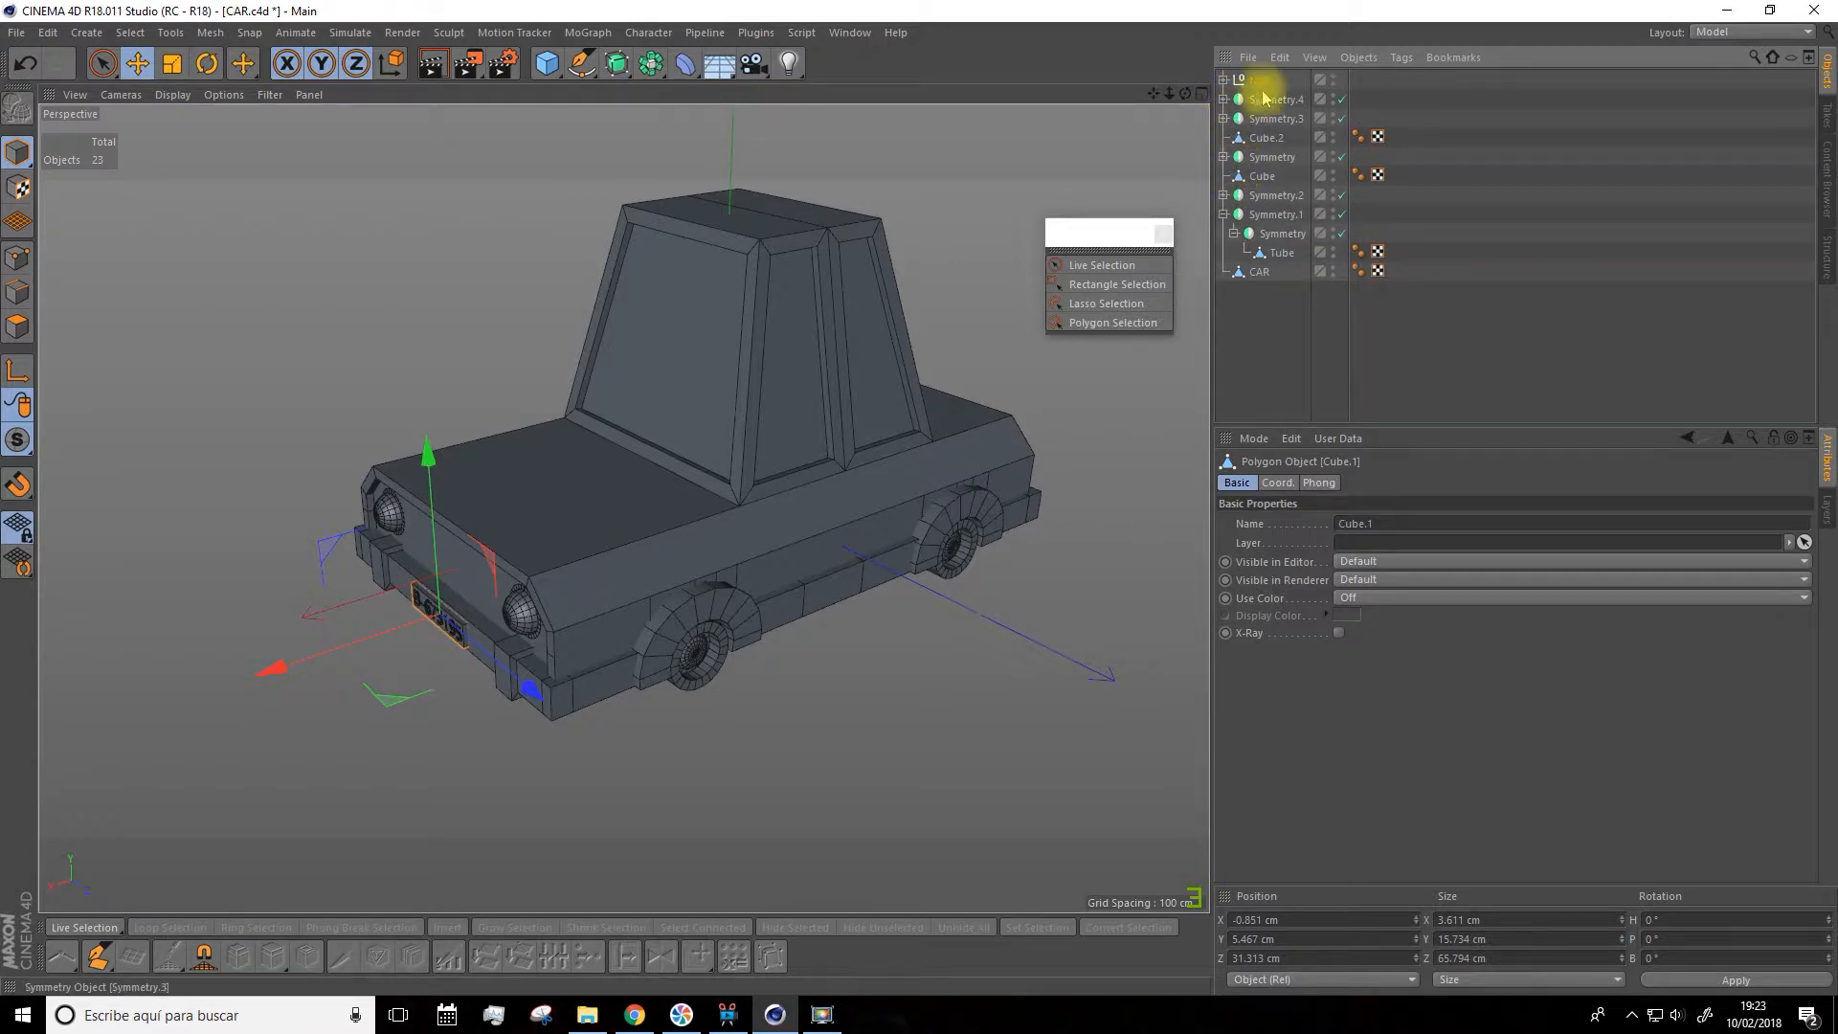
Duplicate the licence plate group along X and place the copy behind the car, at about X -334 cm
{"action": "left_click", "coordinate": [1260, 82]}
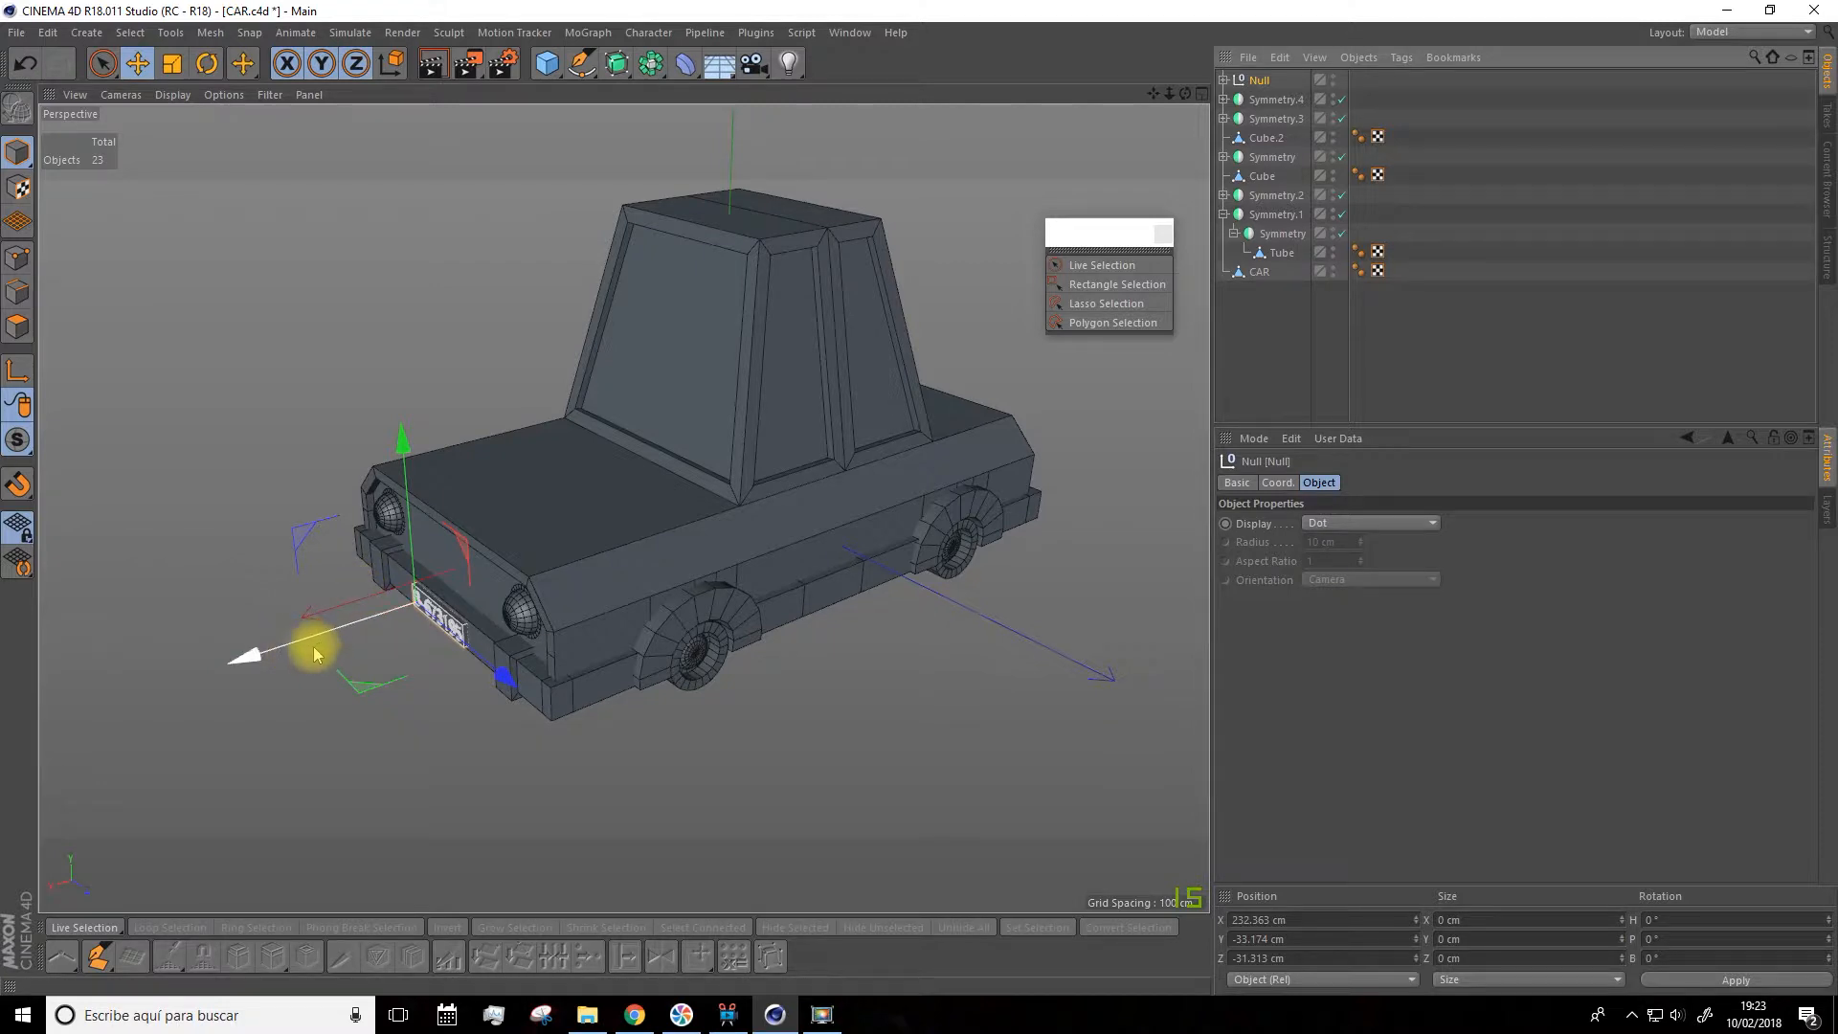
{"action": "left_click_drag", "start_coordinate": [249, 661], "coordinate": [855, 460], "text": "ctrl"}
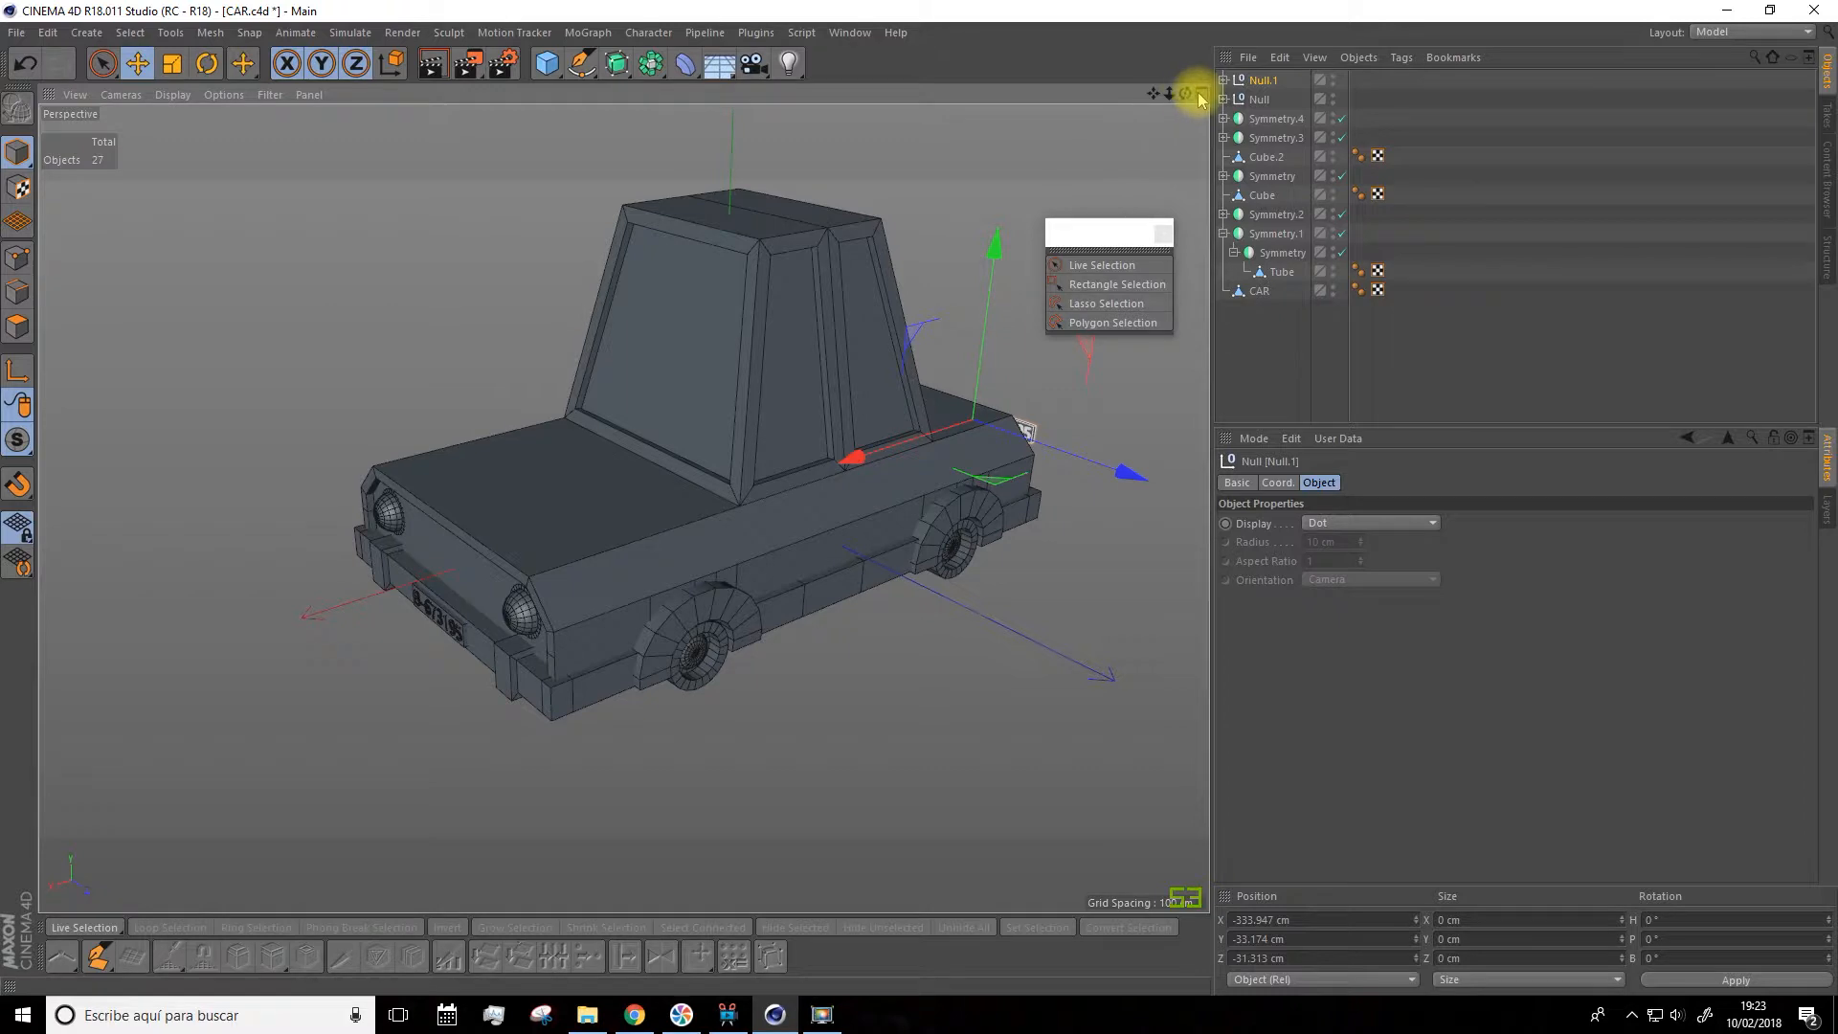
{"action": "left_click_drag", "start_coordinate": [1155, 98], "coordinate": [833, 136]}
{"action": "scroll", "coordinate": [694, 508], "scroll_direction": "up", "scroll_amount": 7}
{"action": "left_click_drag", "start_coordinate": [865, 411], "coordinate": [718, 498], "text": "alt"}
{"action": "left_click_drag", "start_coordinate": [1155, 94], "coordinate": [872, 191]}
{"action": "left_click_drag", "start_coordinate": [975, 241], "coordinate": [956, 181], "text": "alt"}
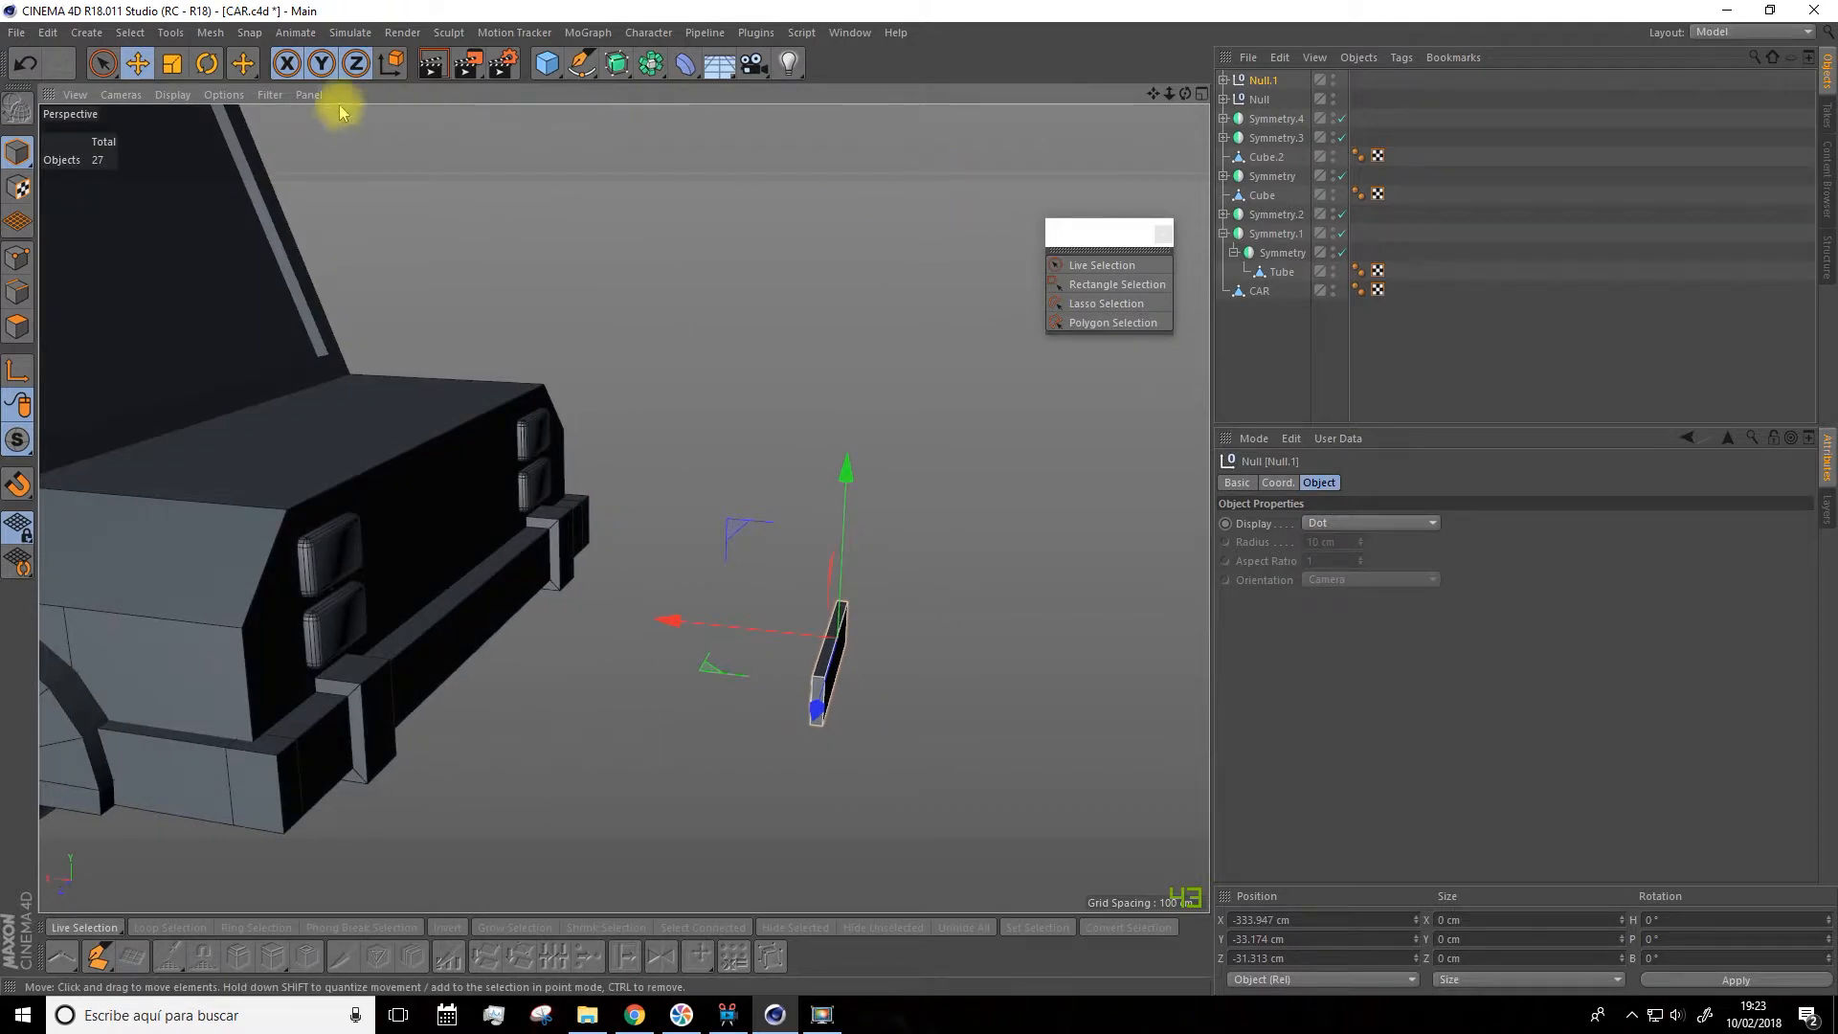
Rotate the copied plate group 180° in heading so its text faces backwards
{"action": "left_click", "coordinate": [206, 64]}
{"action": "left_click_drag", "start_coordinate": [773, 673], "coordinate": [756, 413]}
{"action": "scroll", "coordinate": [792, 398], "scroll_direction": "down", "scroll_amount": 3}
Move the copied plate against the rear bumper, at about X -212 and Z 25 cm
{"action": "left_click", "coordinate": [137, 63]}
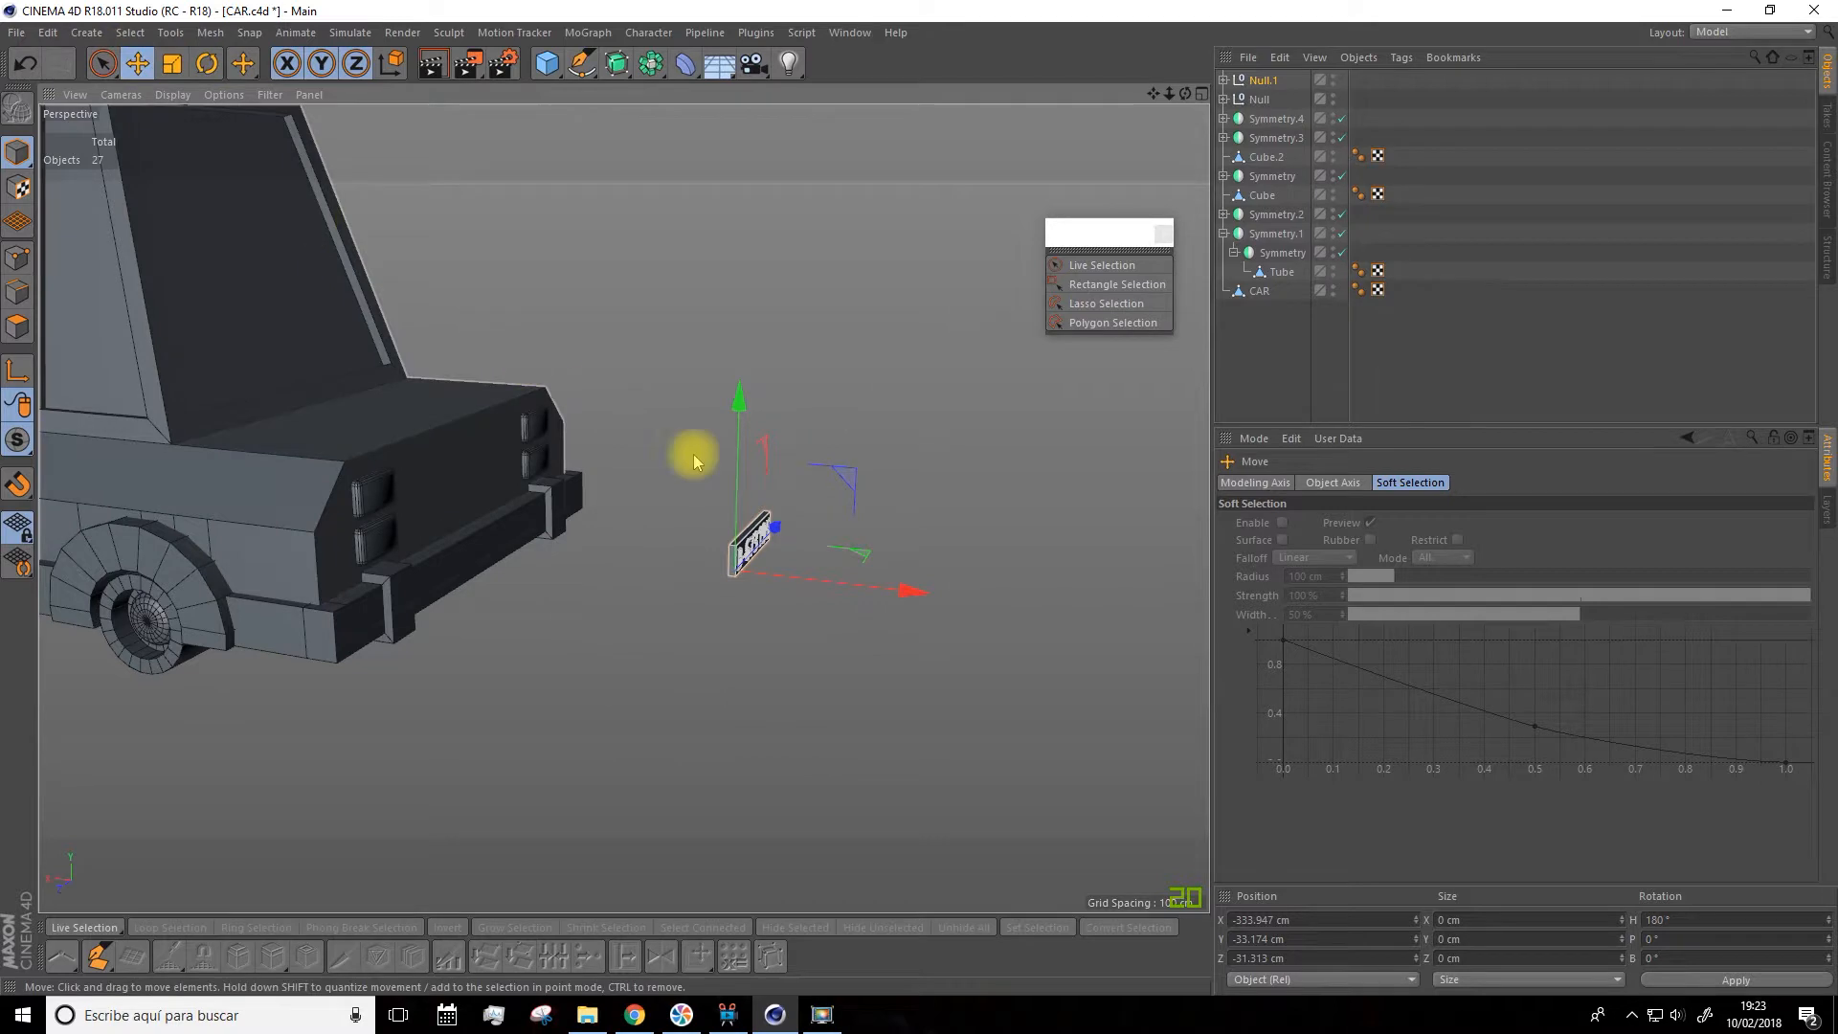
{"action": "left_click_drag", "start_coordinate": [900, 596], "coordinate": [394, 527]}
{"action": "scroll", "coordinate": [530, 515], "scroll_direction": "up", "scroll_amount": 3}
{"action": "left_click_drag", "start_coordinate": [692, 529], "coordinate": [523, 497]}
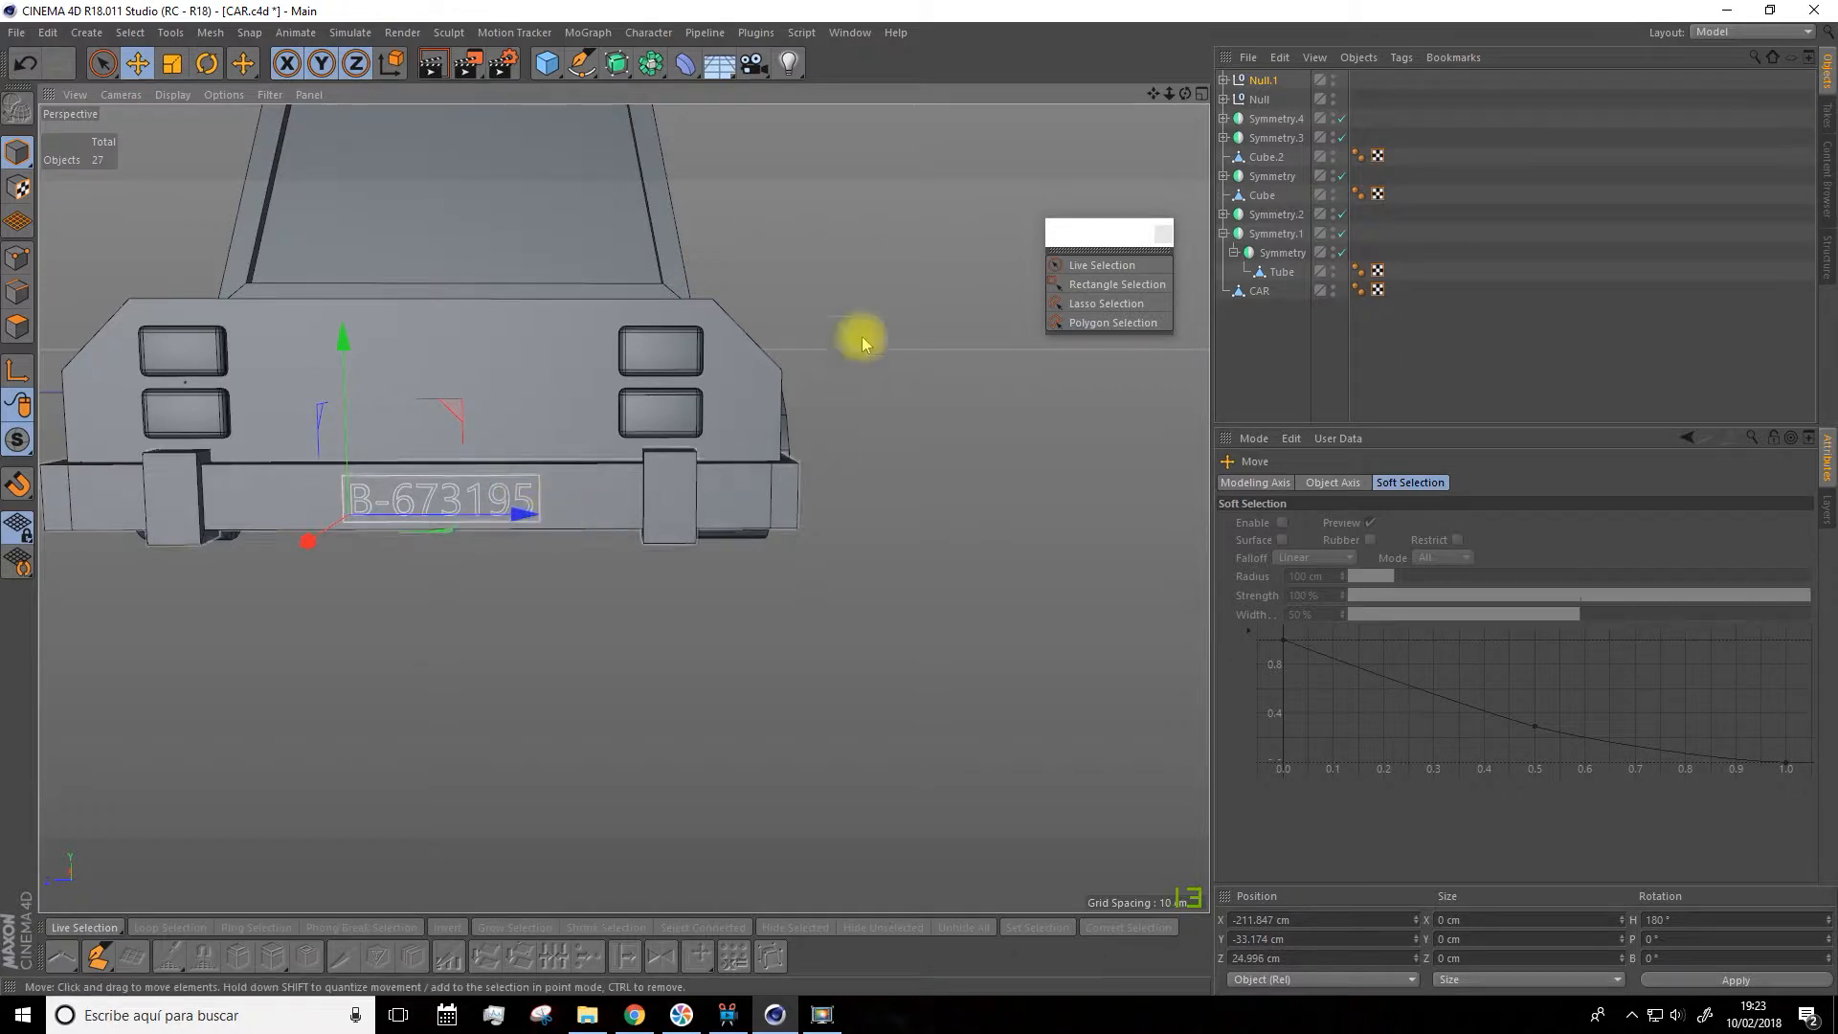
Centre the rear plate on the bumper in the Right view, at about Z 31 cm
{"action": "left_click", "coordinate": [1201, 93]}
{"action": "scroll", "coordinate": [686, 686], "scroll_direction": "down", "scroll_amount": 3}
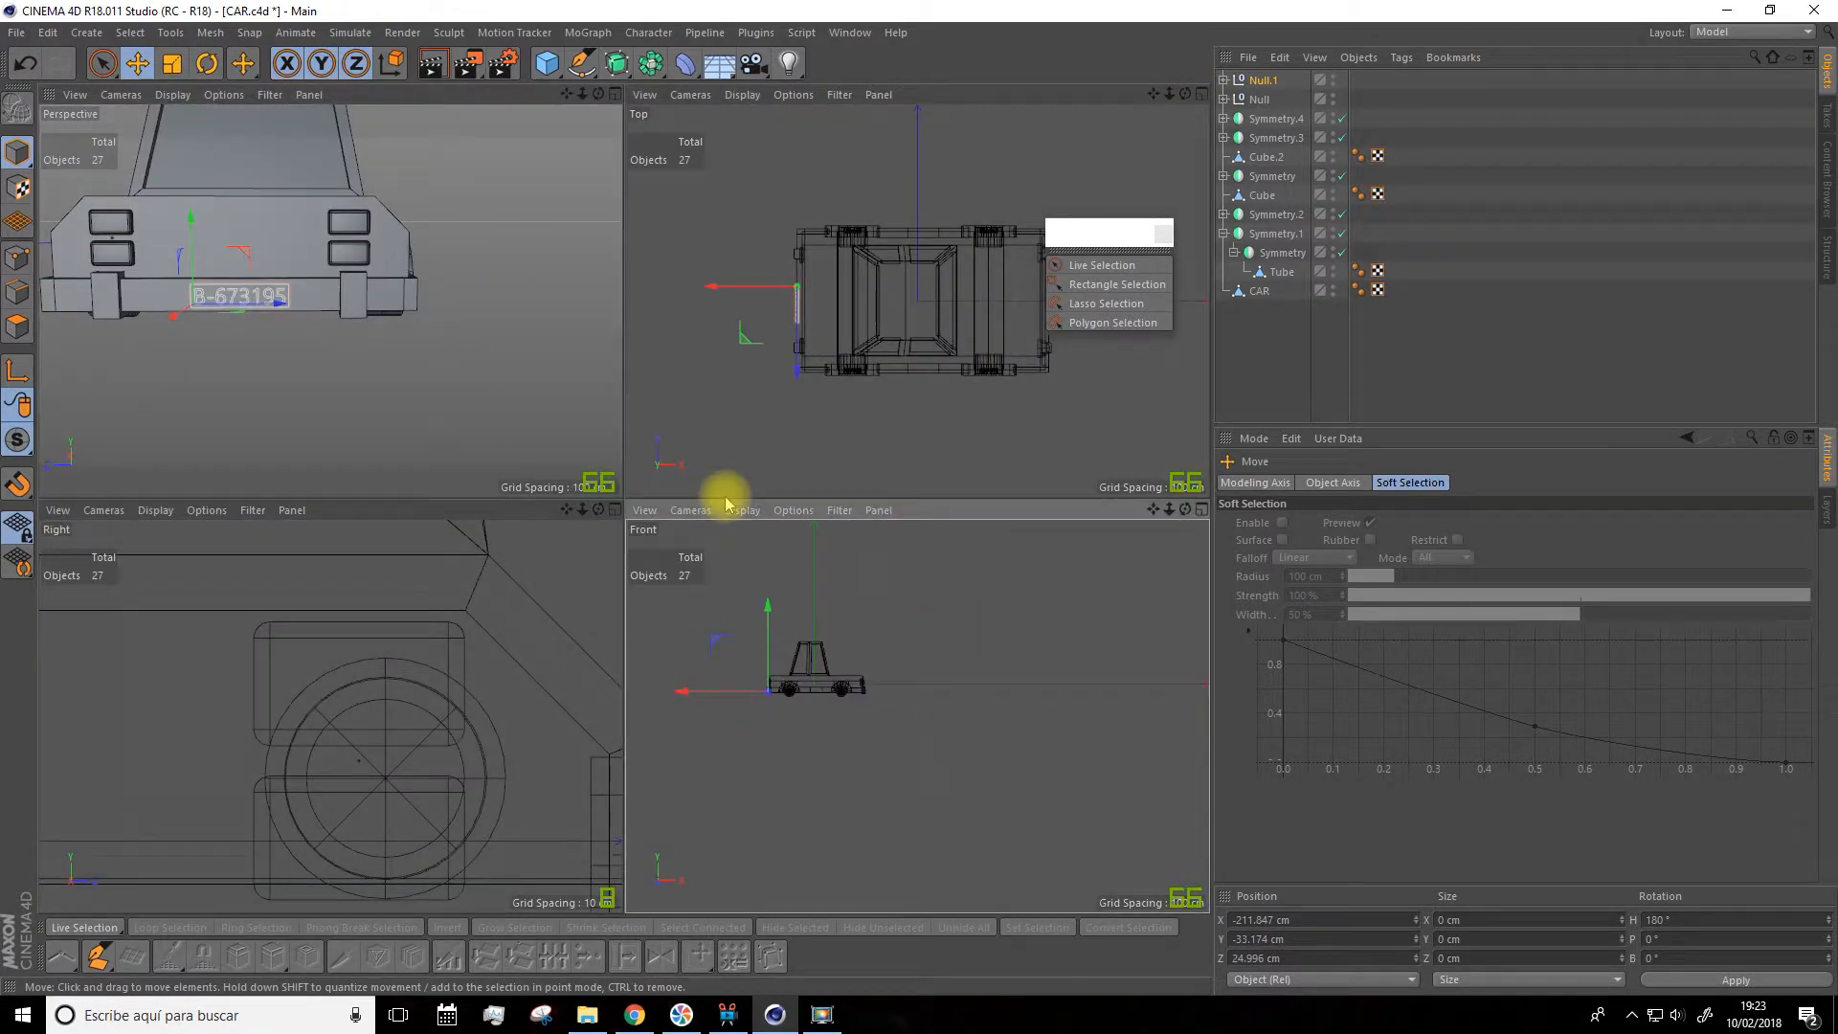
{"action": "scroll", "coordinate": [827, 373], "scroll_direction": "down", "scroll_amount": 3}
{"action": "scroll", "coordinate": [450, 708], "scroll_direction": "down", "scroll_amount": 5}
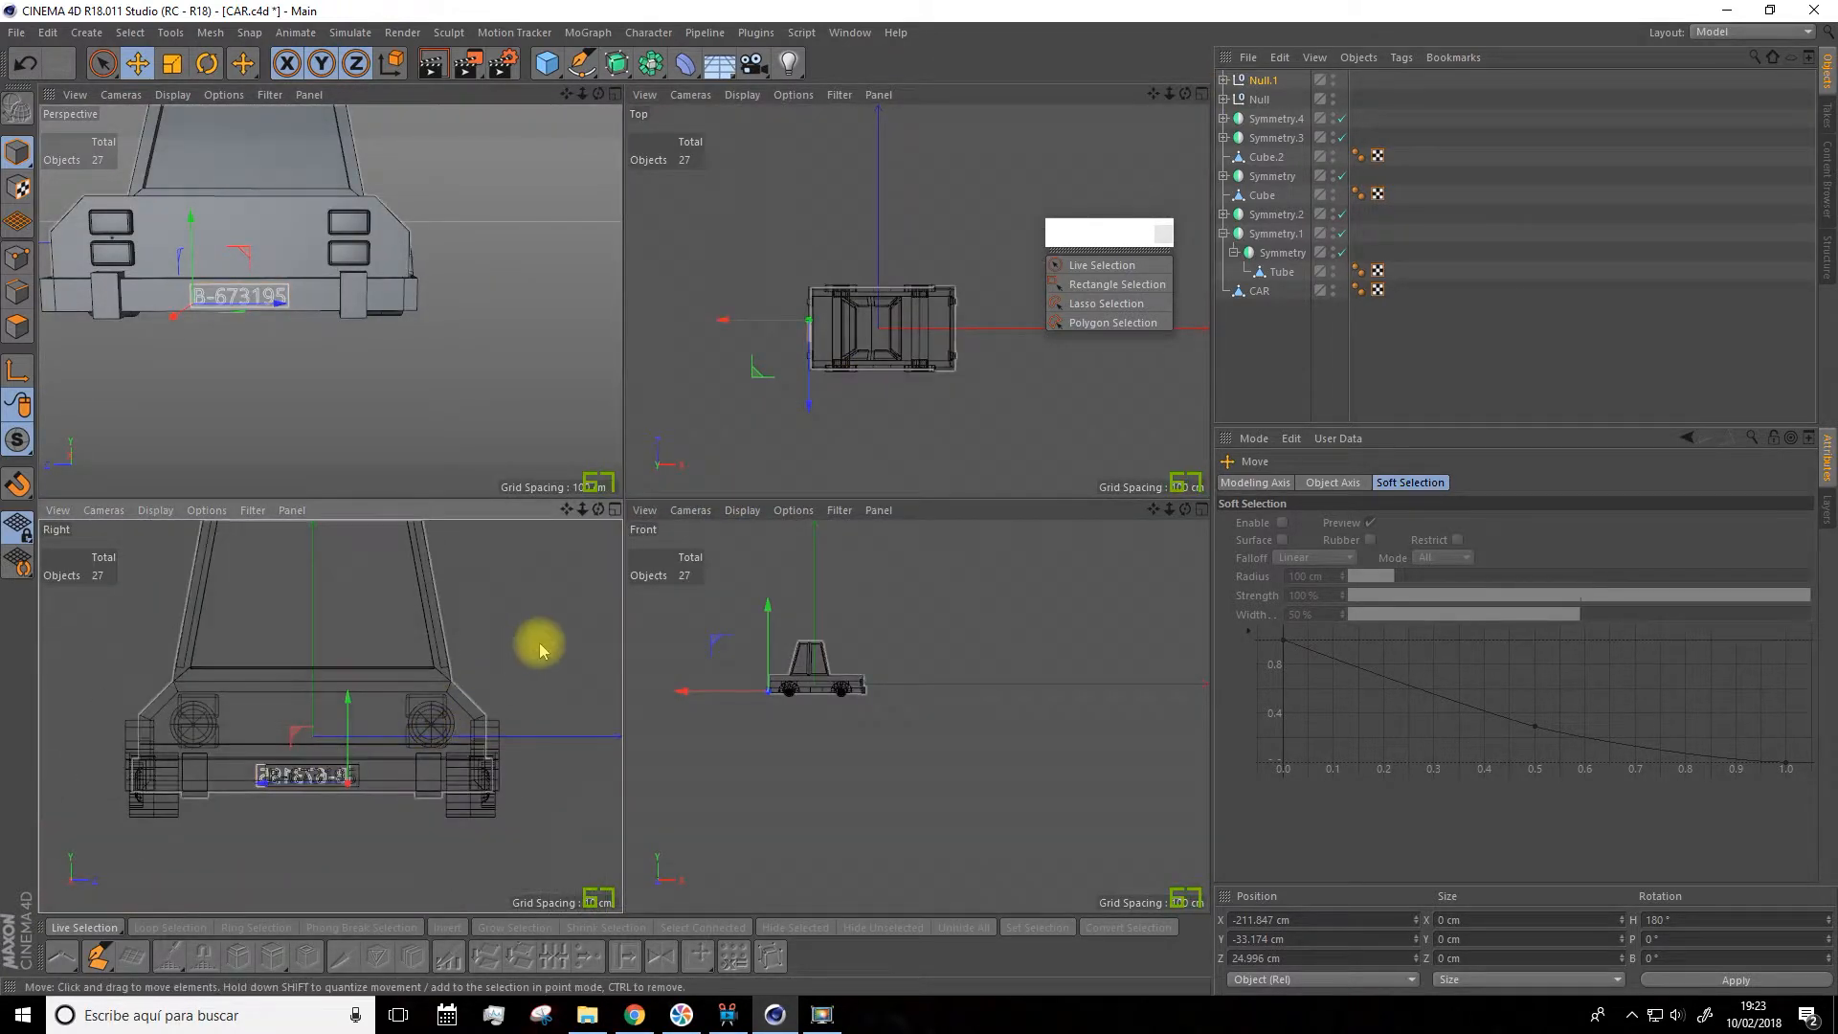
{"action": "left_click", "coordinate": [614, 510]}
{"action": "scroll", "coordinate": [639, 703], "scroll_direction": "up", "scroll_amount": 3}
{"action": "left_click_drag", "start_coordinate": [498, 607], "coordinate": [526, 619]}
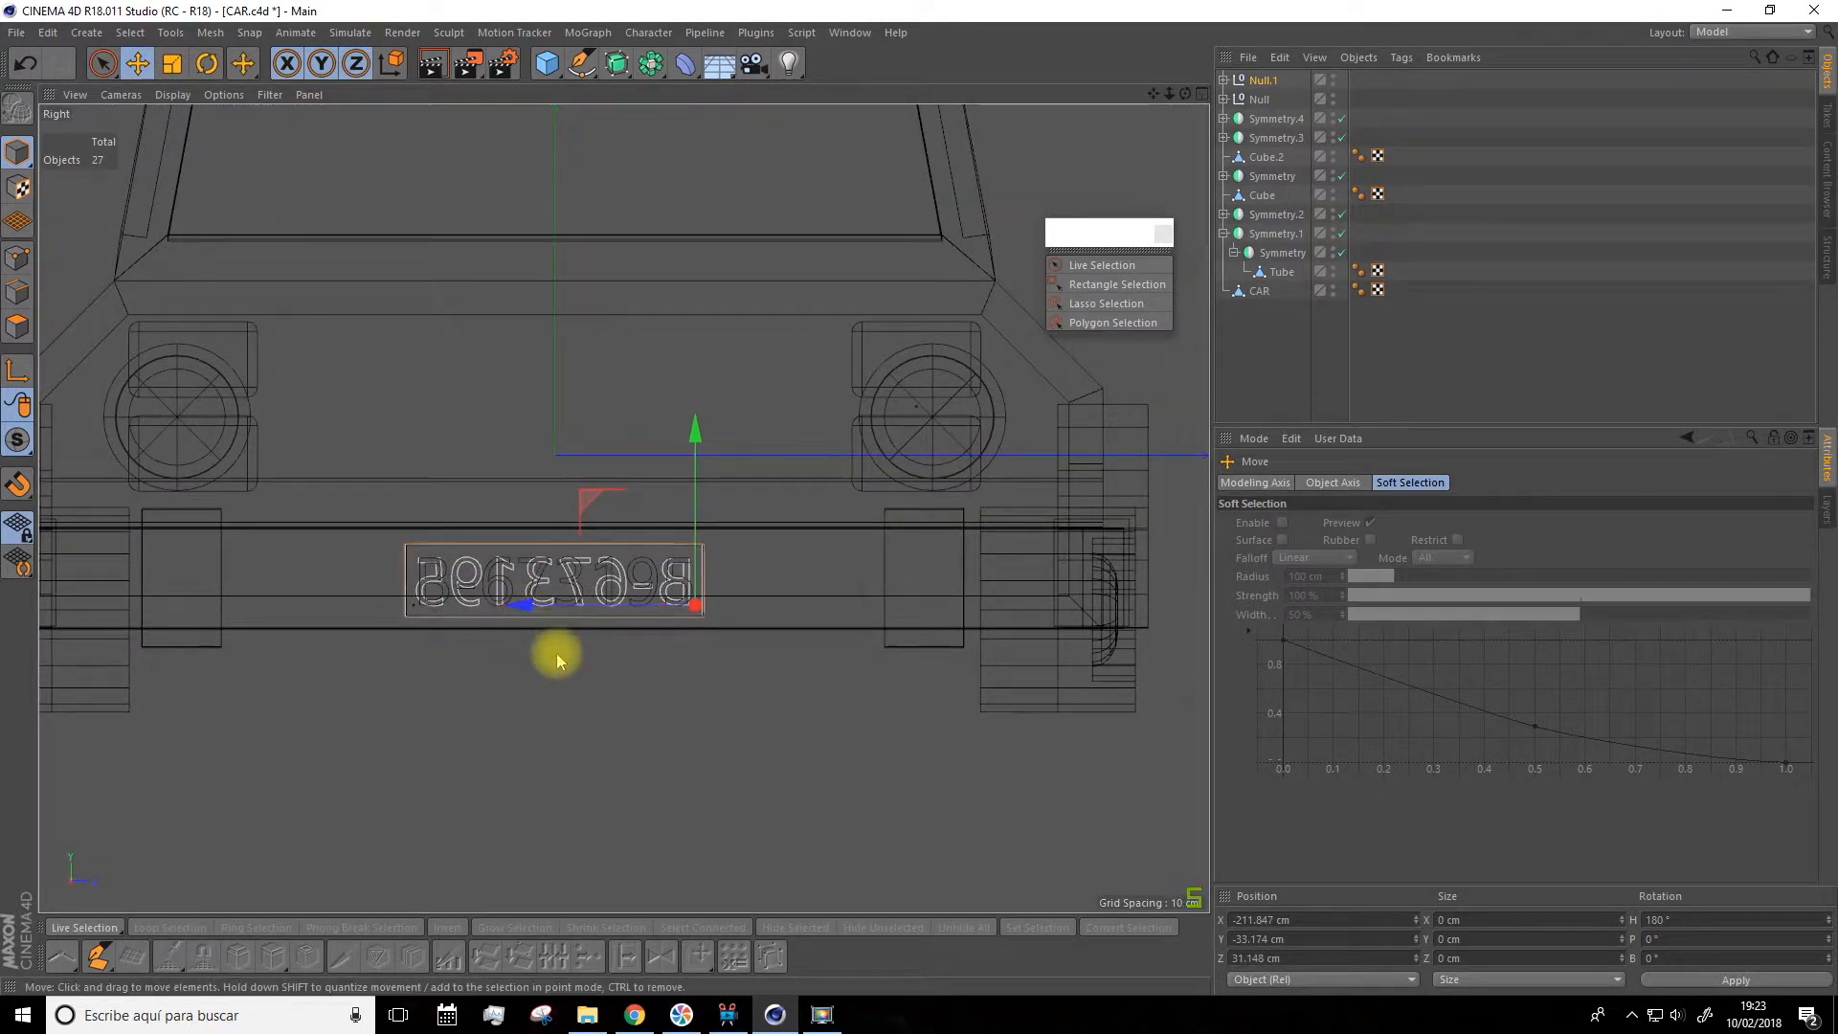
Examine the rear and front licence plates from several angles in the perspective view
{"action": "left_click", "coordinate": [1197, 95]}
{"action": "left_click", "coordinate": [612, 92]}
{"action": "left_click_drag", "start_coordinate": [882, 452], "coordinate": [685, 556], "text": "alt"}
{"action": "left_click", "coordinate": [687, 558]}
{"action": "left_click_drag", "start_coordinate": [795, 636], "coordinate": [1061, 594], "text": "alt"}
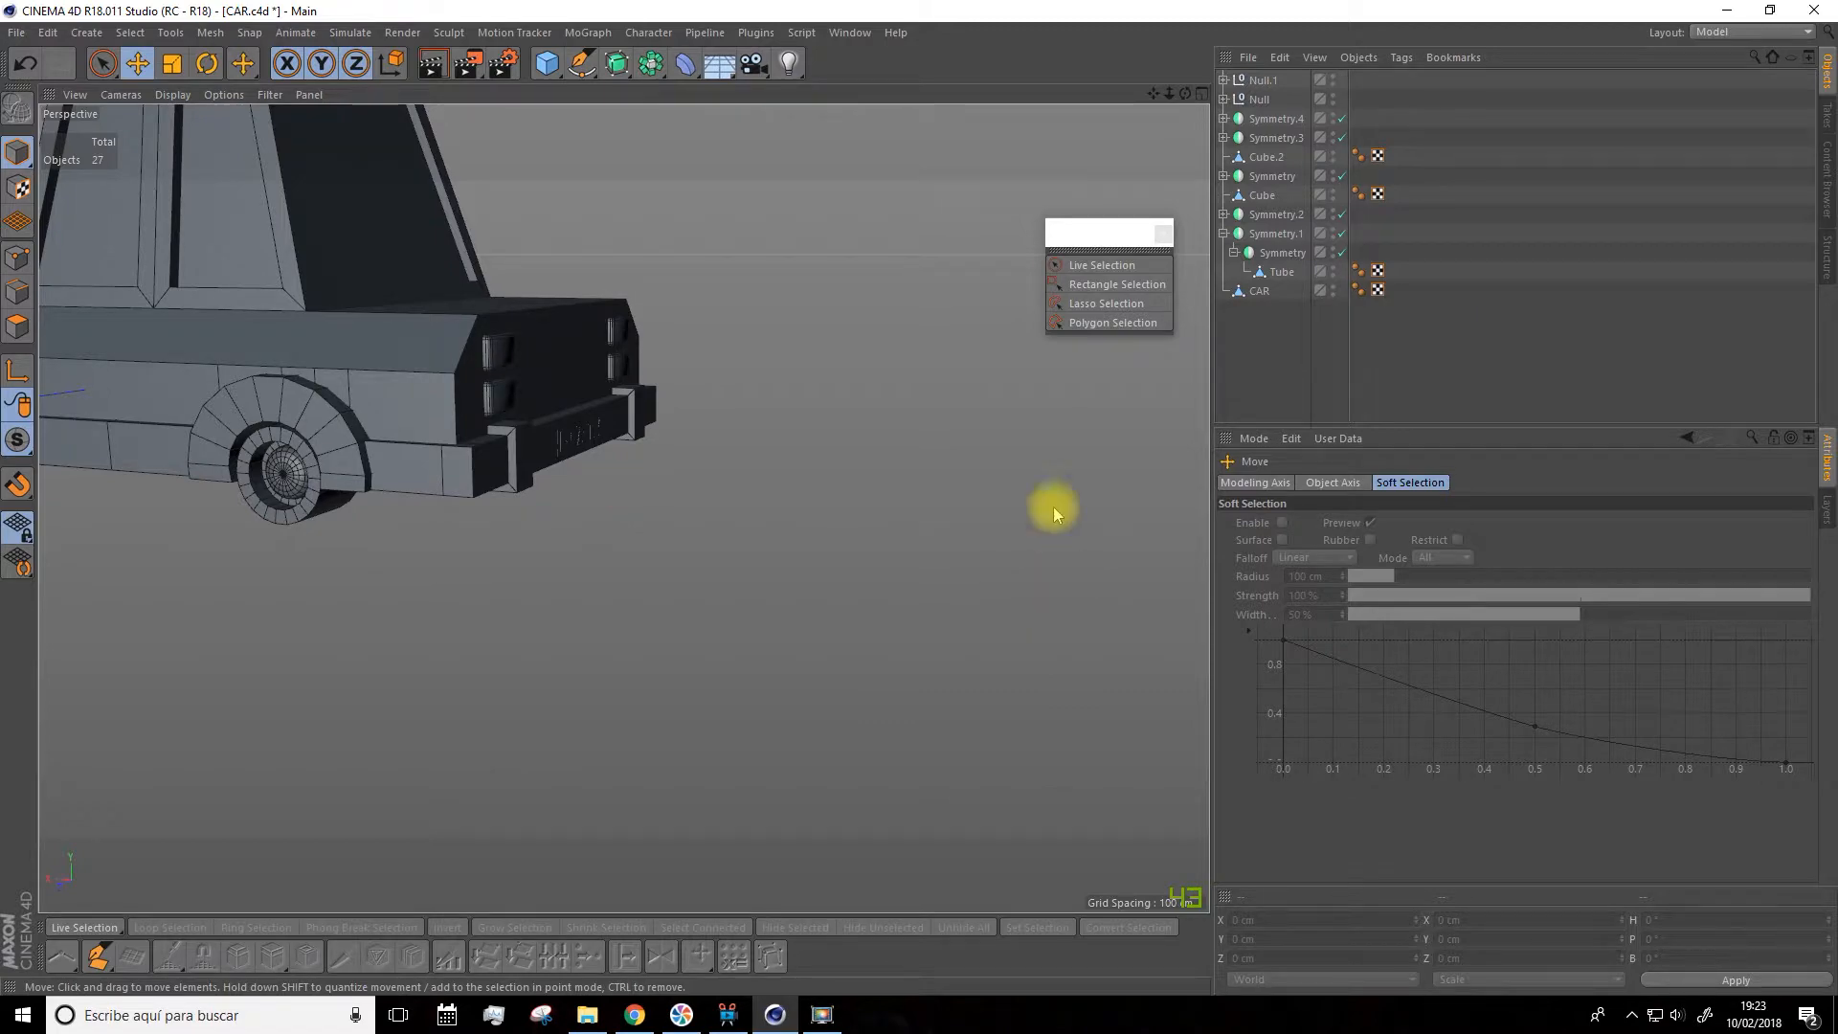
{"action": "left_click_drag", "start_coordinate": [781, 573], "coordinate": [632, 427], "text": "alt"}
{"action": "scroll", "coordinate": [632, 426], "scroll_direction": "down", "scroll_amount": 4}
{"action": "left_click_drag", "start_coordinate": [718, 554], "coordinate": [929, 216], "text": "alt"}
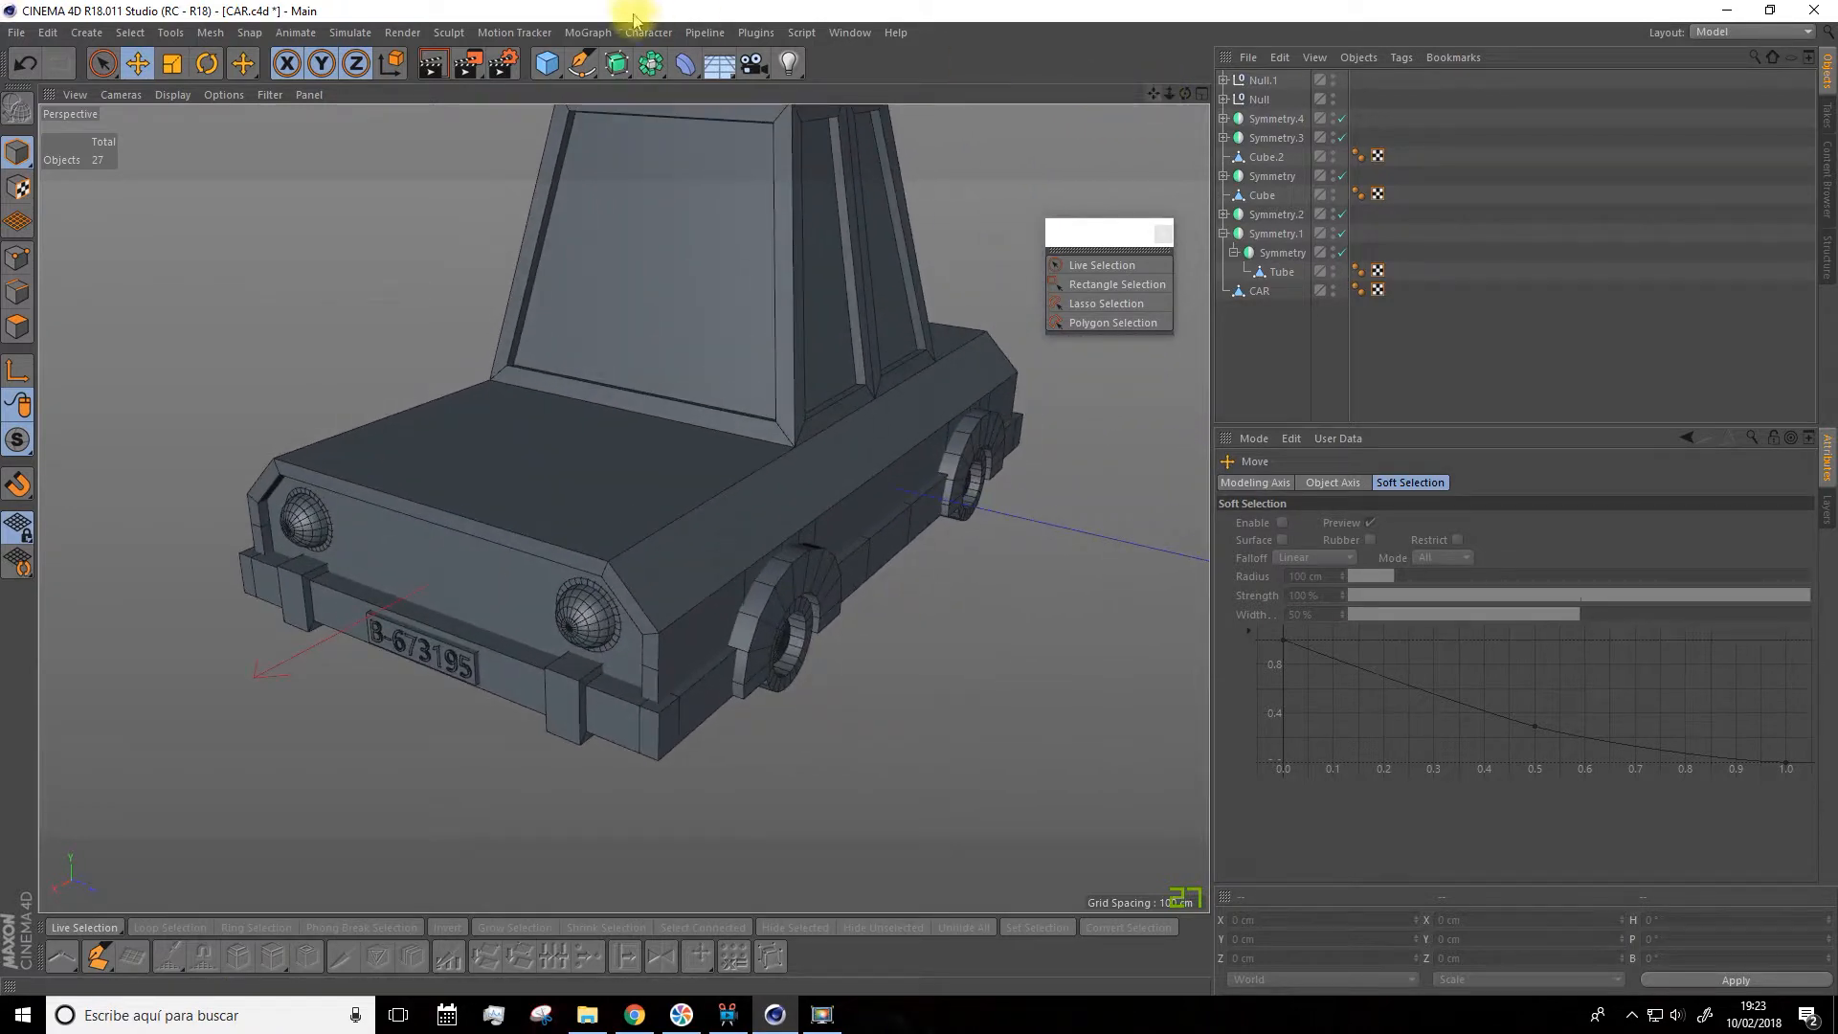
Add a cube in front of the car at about X 352 cm and shape it into a bar about 5.7 × 12.5 × 200 cm
{"action": "left_click_drag", "start_coordinate": [557, 69], "coordinate": [573, 89]}
{"action": "left_click", "coordinate": [702, 92]}
{"action": "scroll", "coordinate": [718, 307], "scroll_direction": "down", "scroll_amount": 3}
{"action": "left_click_drag", "start_coordinate": [678, 382], "coordinate": [390, 469]}
{"action": "left_click_drag", "start_coordinate": [506, 326], "coordinate": [504, 463]}
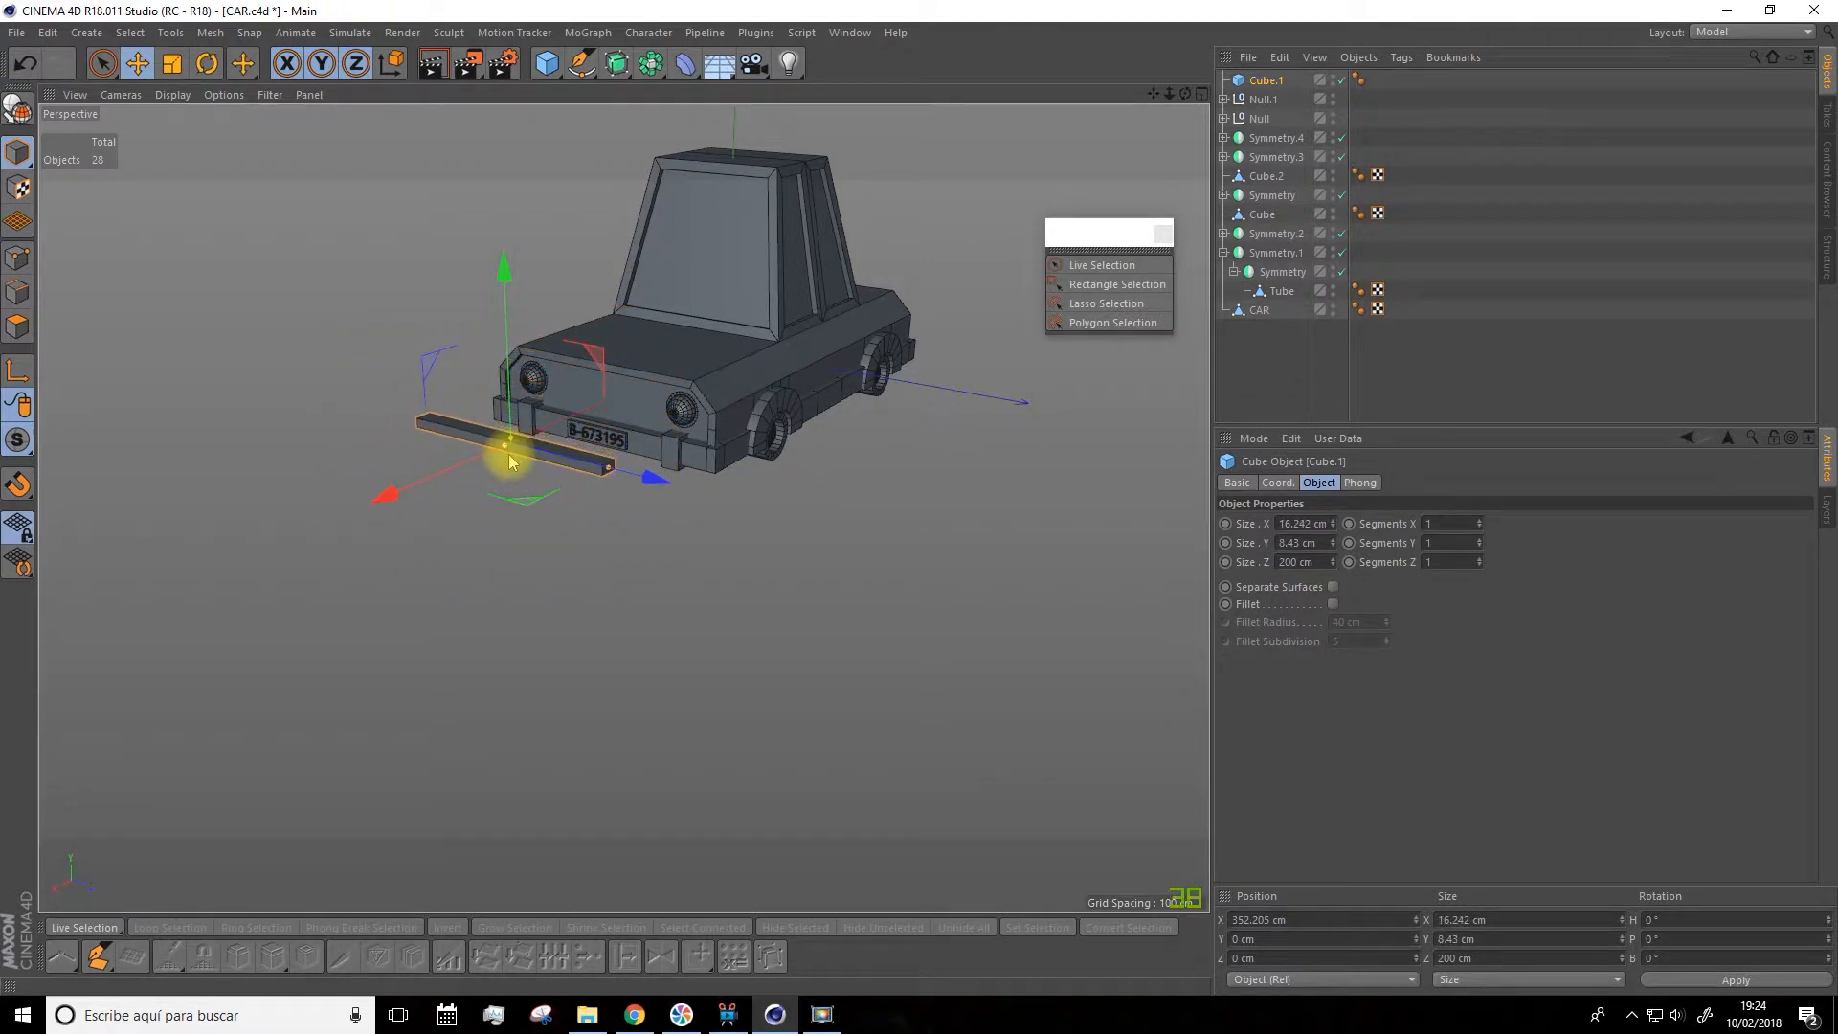
{"action": "scroll", "coordinate": [512, 463], "scroll_direction": "up", "scroll_amount": 2}
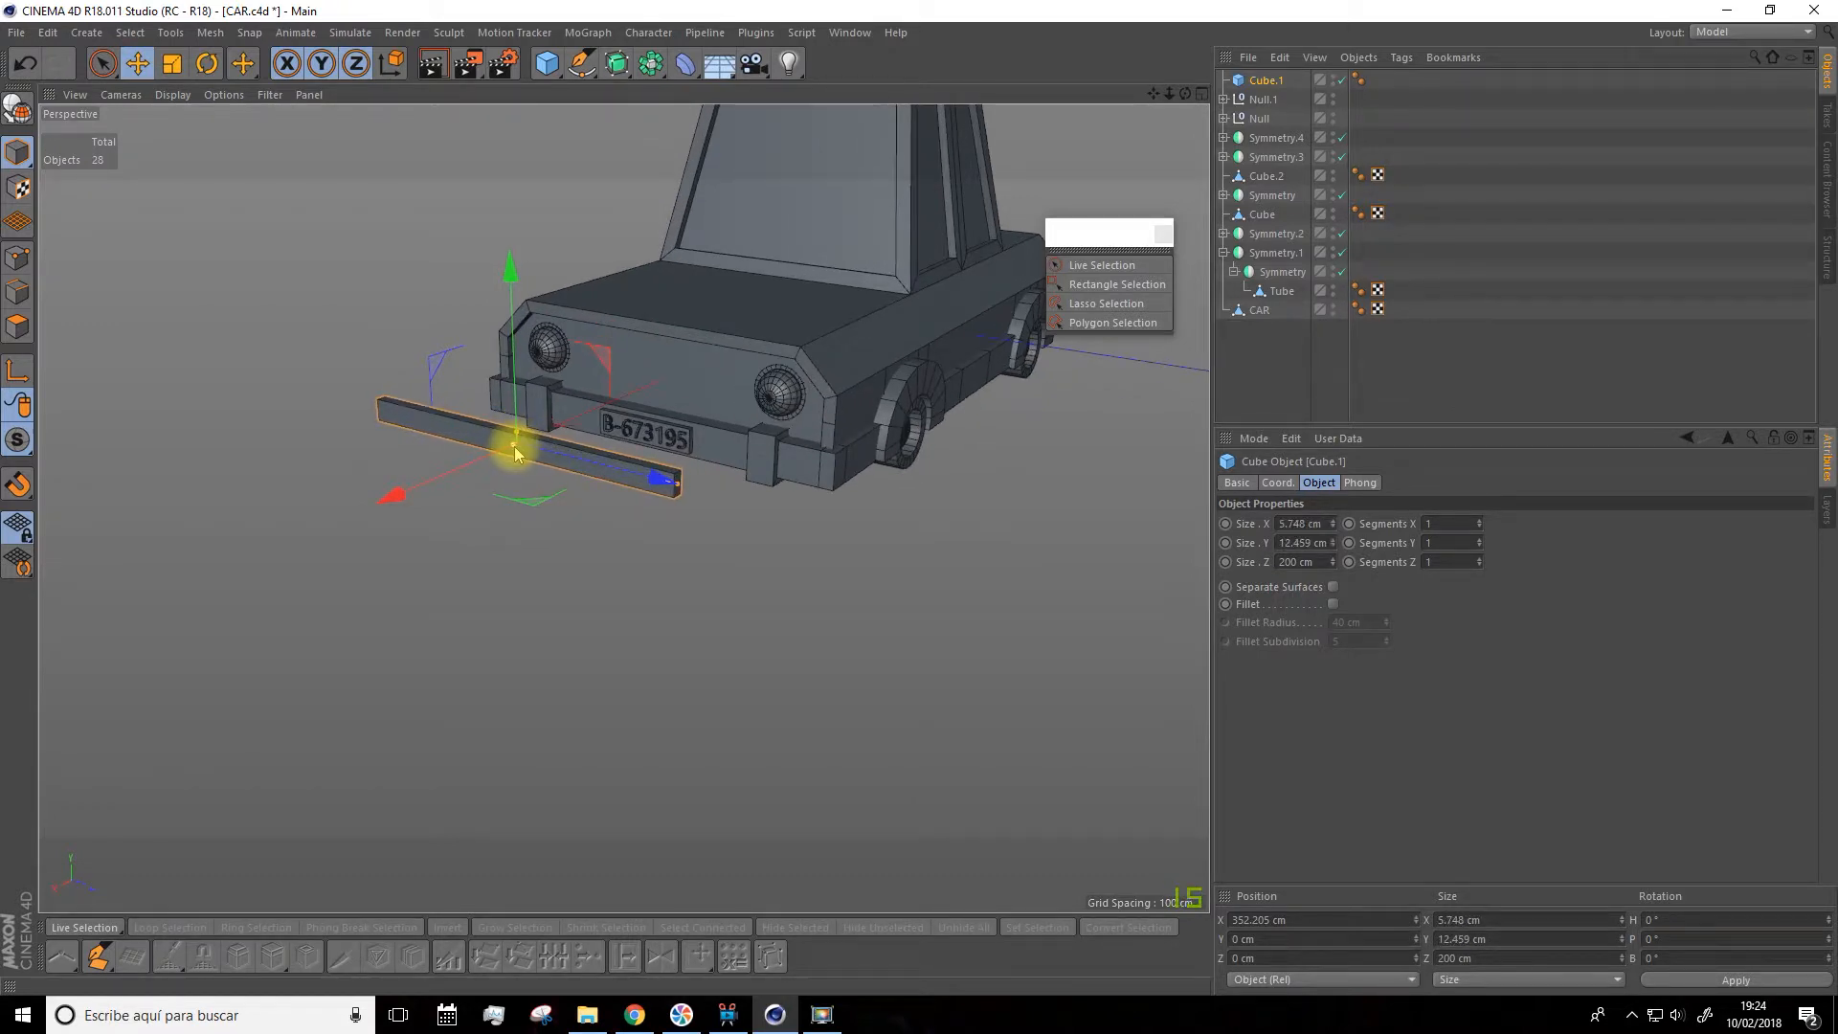
Fit the bar between the headlights, about 2 × 12.5 × 125 cm, at about X 220 and Y 19.6 cm
{"action": "left_click_drag", "start_coordinate": [384, 505], "coordinate": [547, 439]}
{"action": "scroll", "coordinate": [919, 457], "scroll_direction": "up", "scroll_amount": 1}
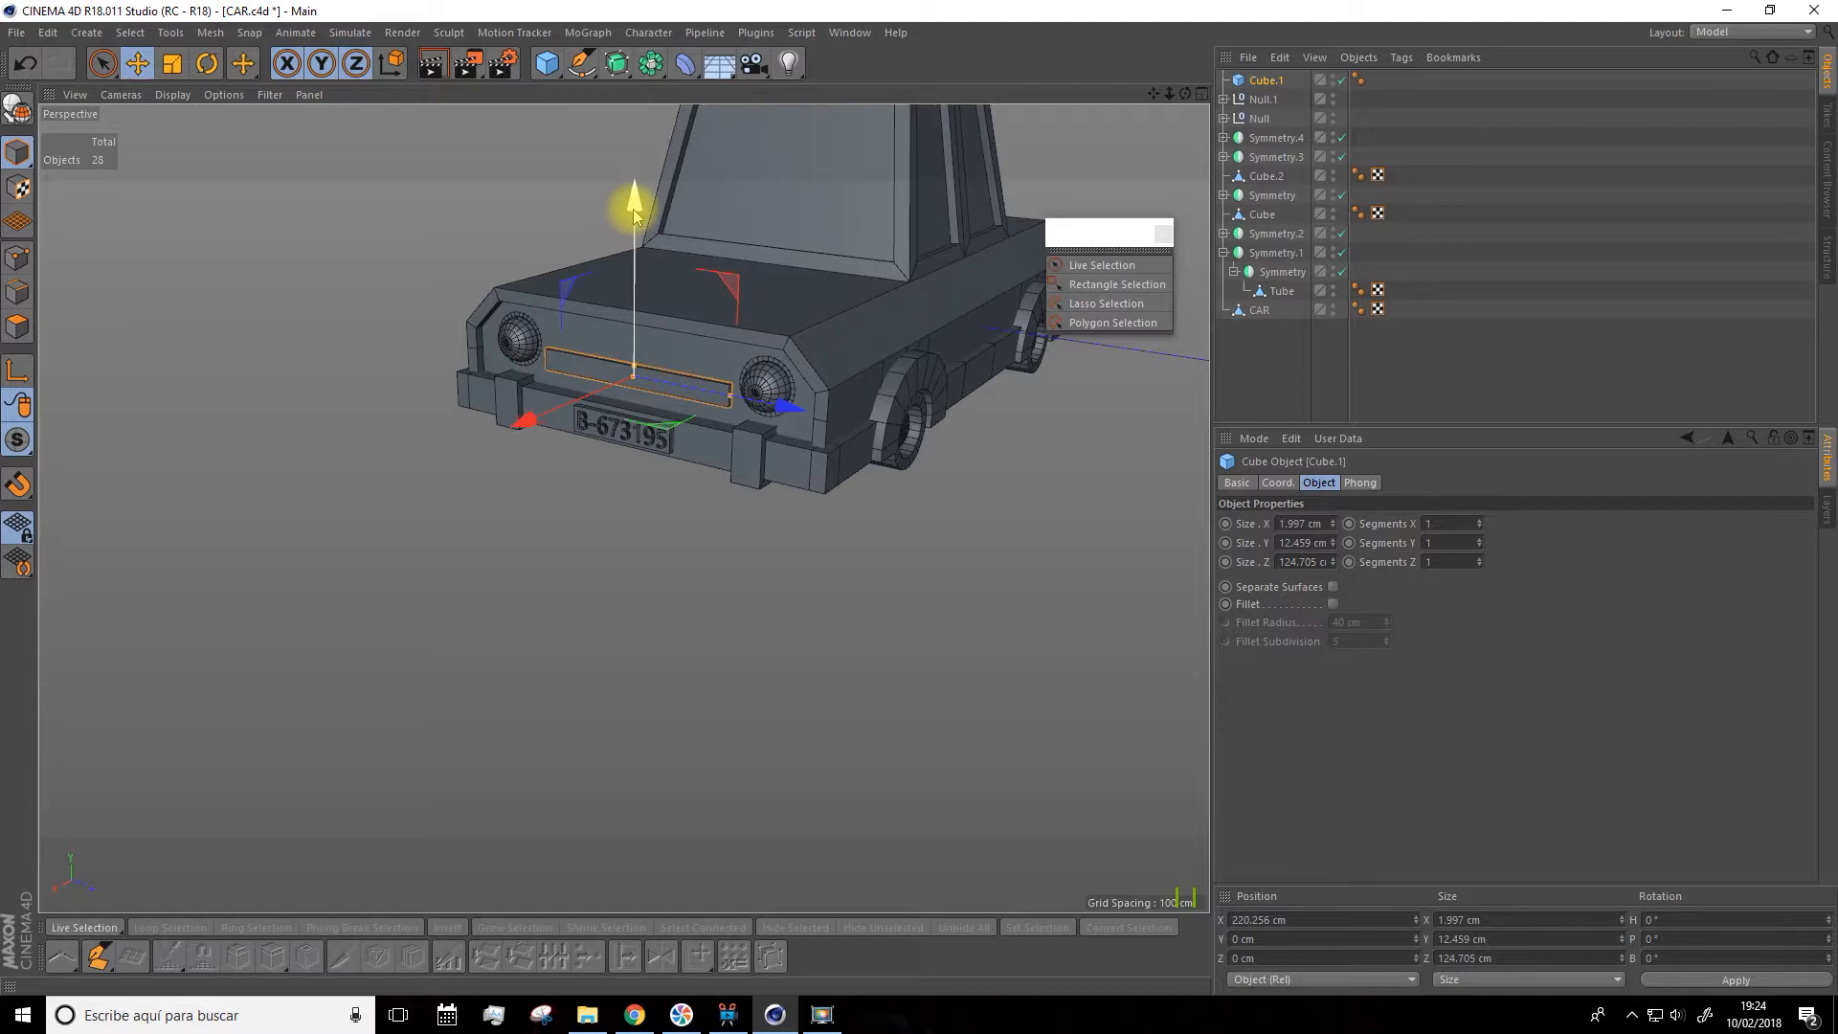
{"action": "left_click_drag", "start_coordinate": [640, 168], "coordinate": [640, 178]}
{"action": "scroll", "coordinate": [689, 328], "scroll_direction": "up", "scroll_amount": 5}
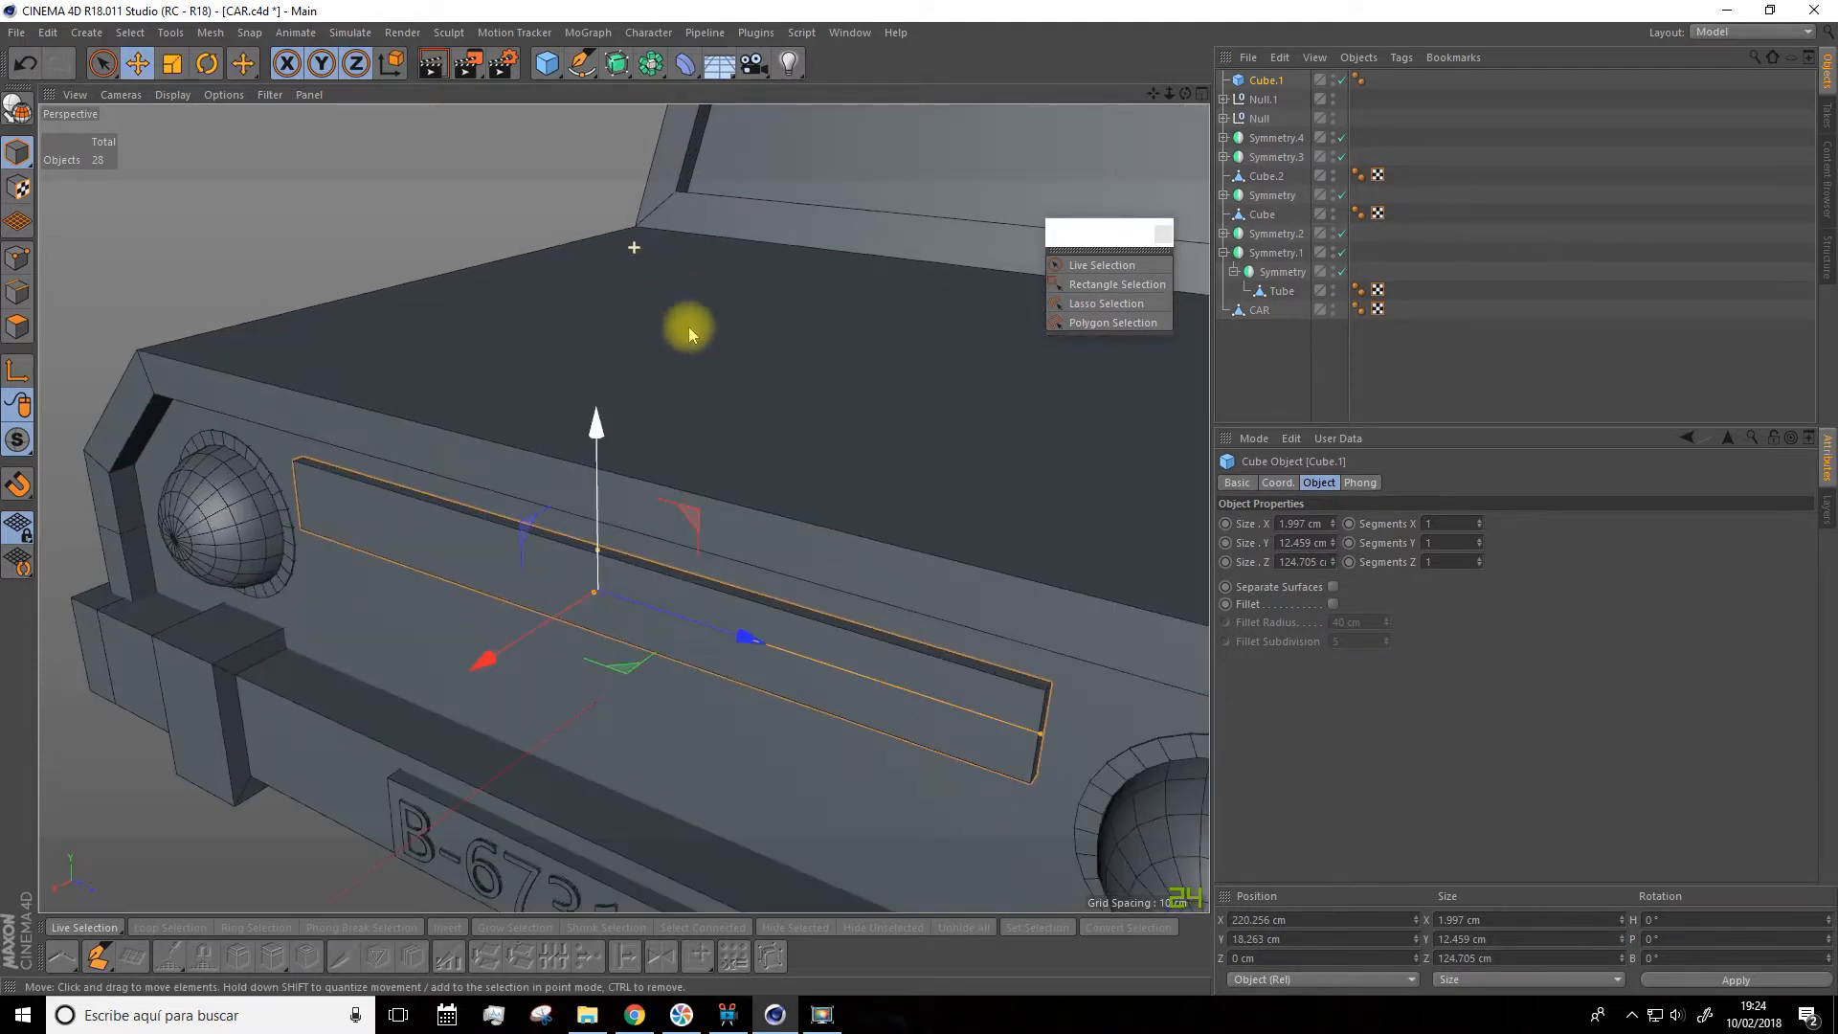
{"action": "left_click_drag", "start_coordinate": [739, 361], "coordinate": [727, 320]}
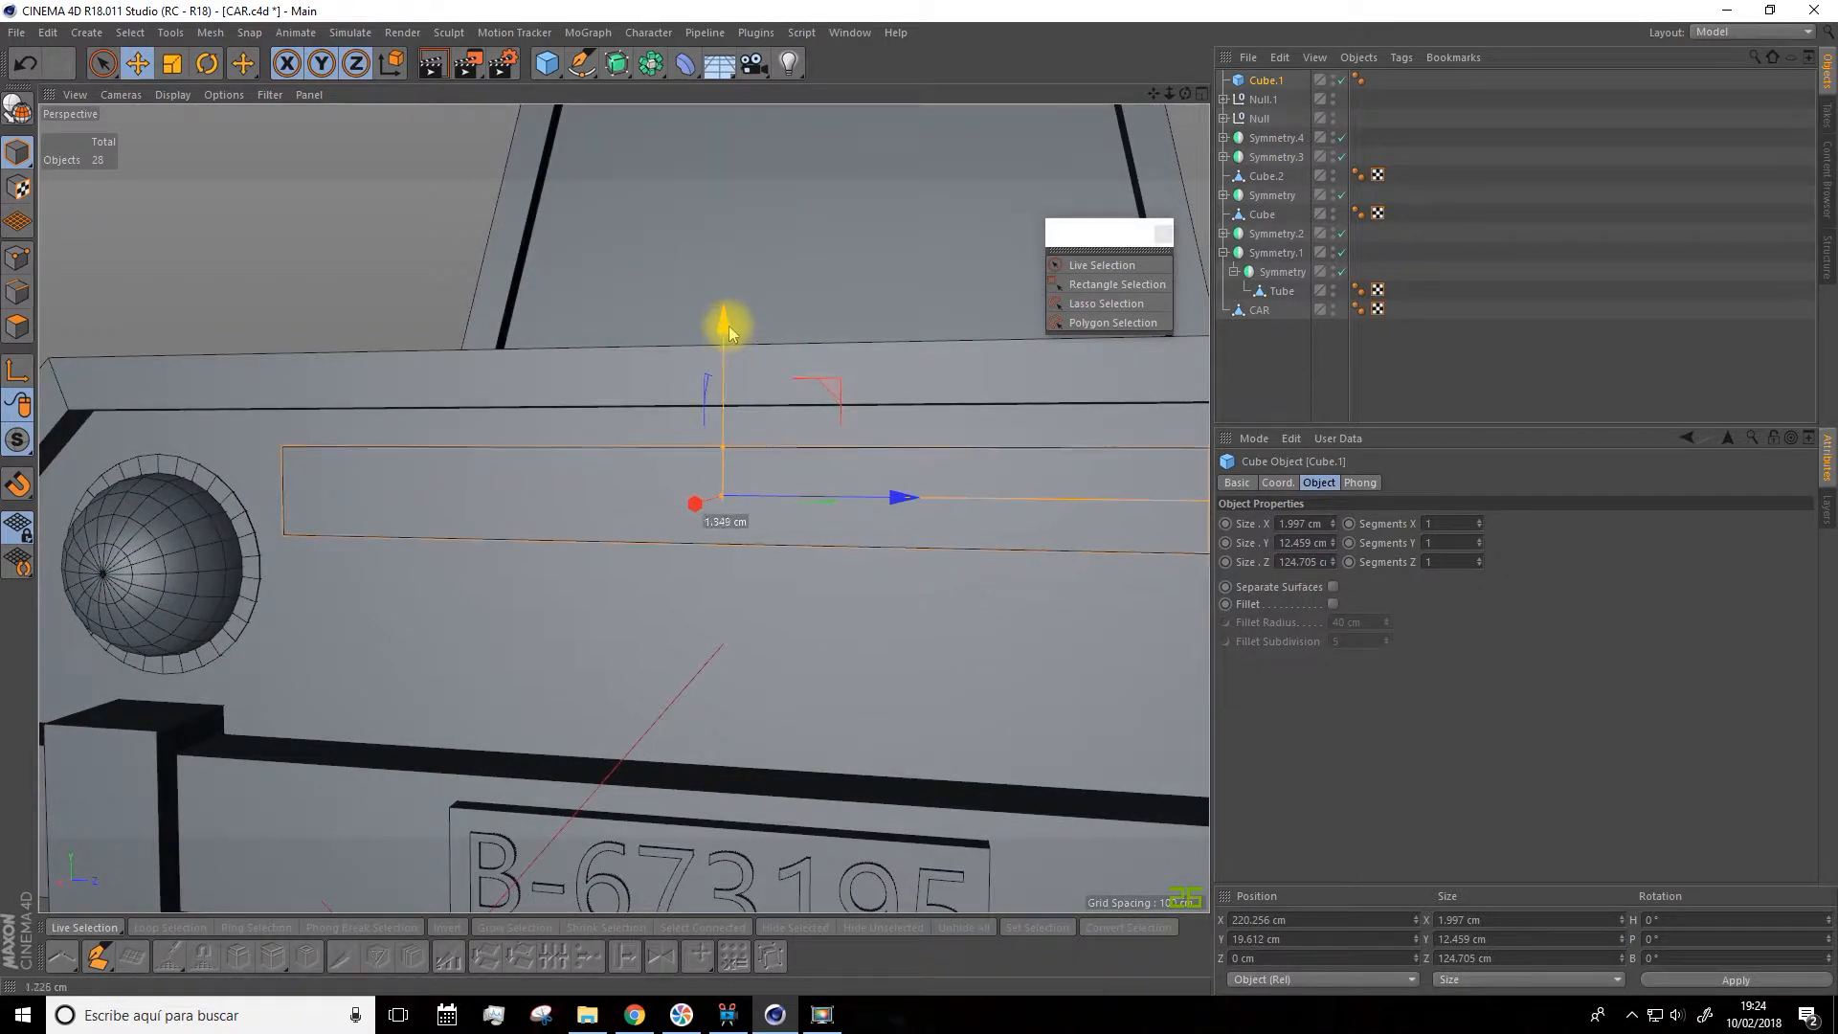
{"action": "scroll", "coordinate": [771, 362], "scroll_direction": "down", "scroll_amount": 5}
{"action": "scroll", "coordinate": [771, 362], "scroll_direction": "down", "scroll_amount": 2}
{"action": "mouse_move", "coordinate": [743, 246]}
{"action": "left_mouse_down"}
{"action": "mouse_move", "coordinate": [743, 414]}
{"action": "mouse_move", "coordinate": [730, 353]}
{"action": "mouse_move", "coordinate": [776, 357]}
{"action": "mouse_move", "coordinate": [750, 241]}
{"action": "mouse_move", "coordinate": [753, 268]}
{"action": "left_mouse_up"}
{"action": "key", "text": "ctrl+z"}
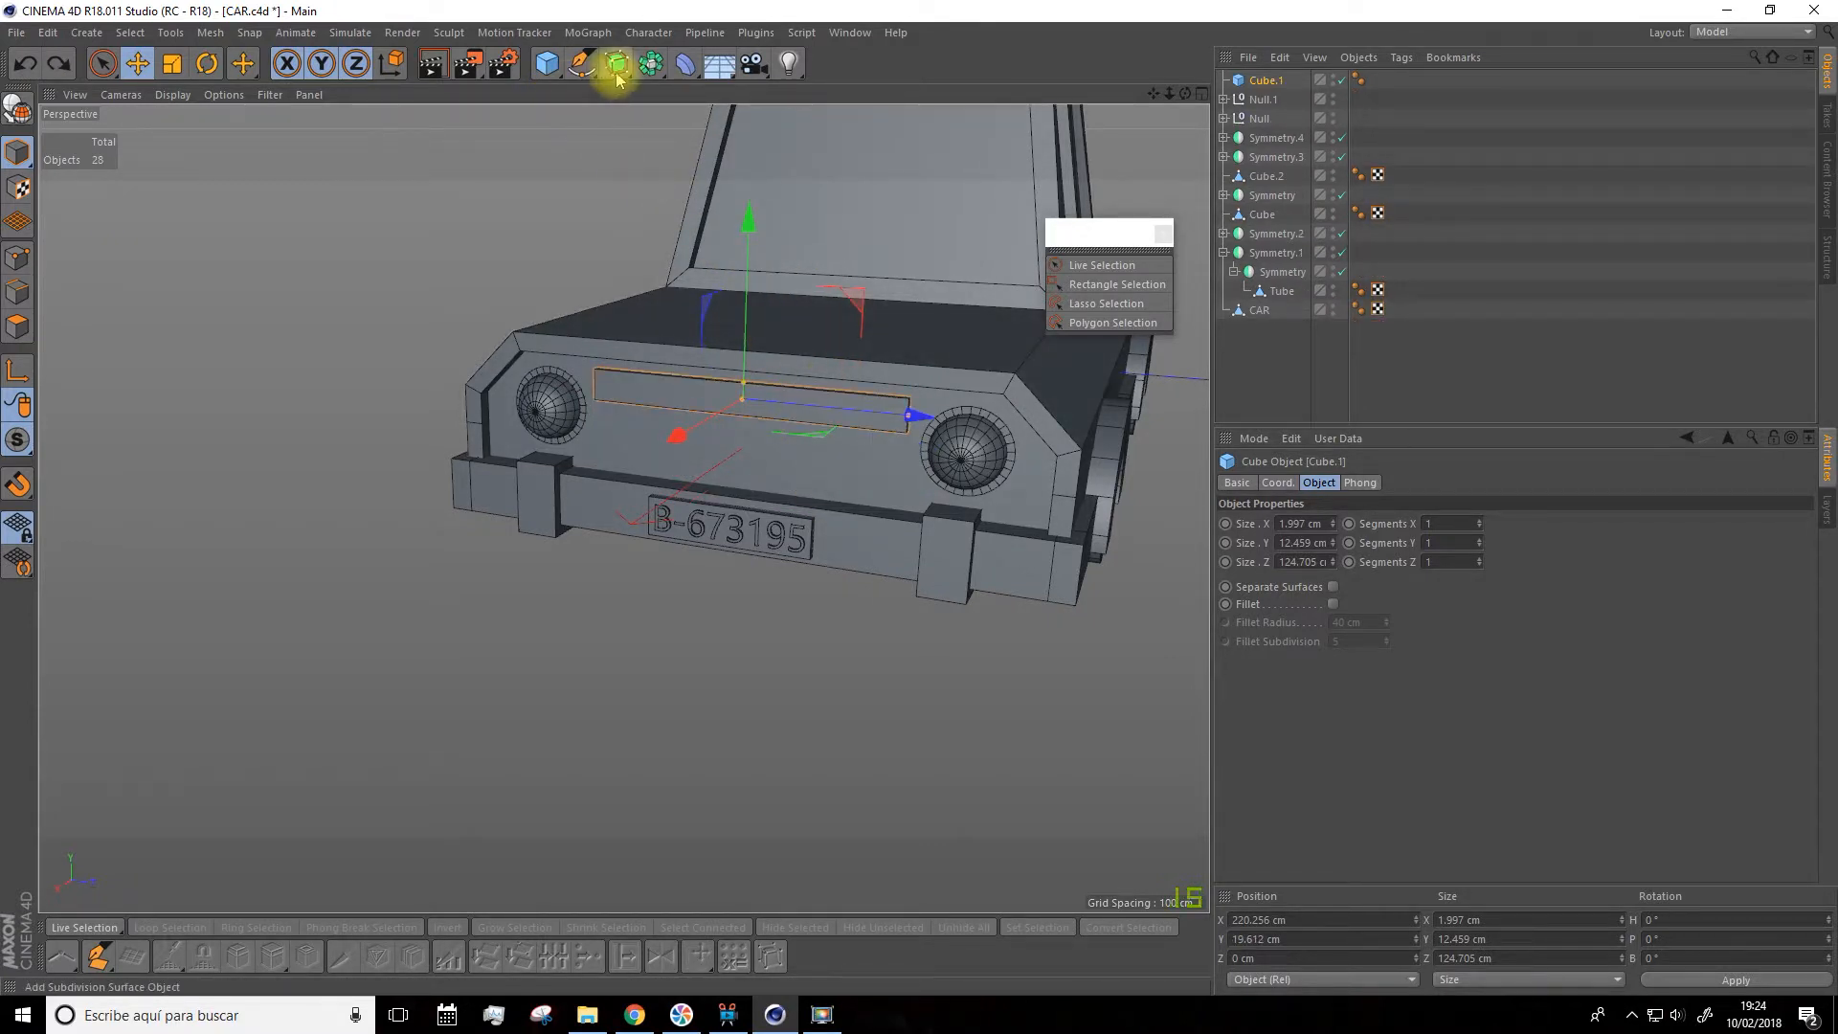
{"action": "left_click", "coordinate": [651, 63]}
{"action": "left_click", "coordinate": [588, 32]}
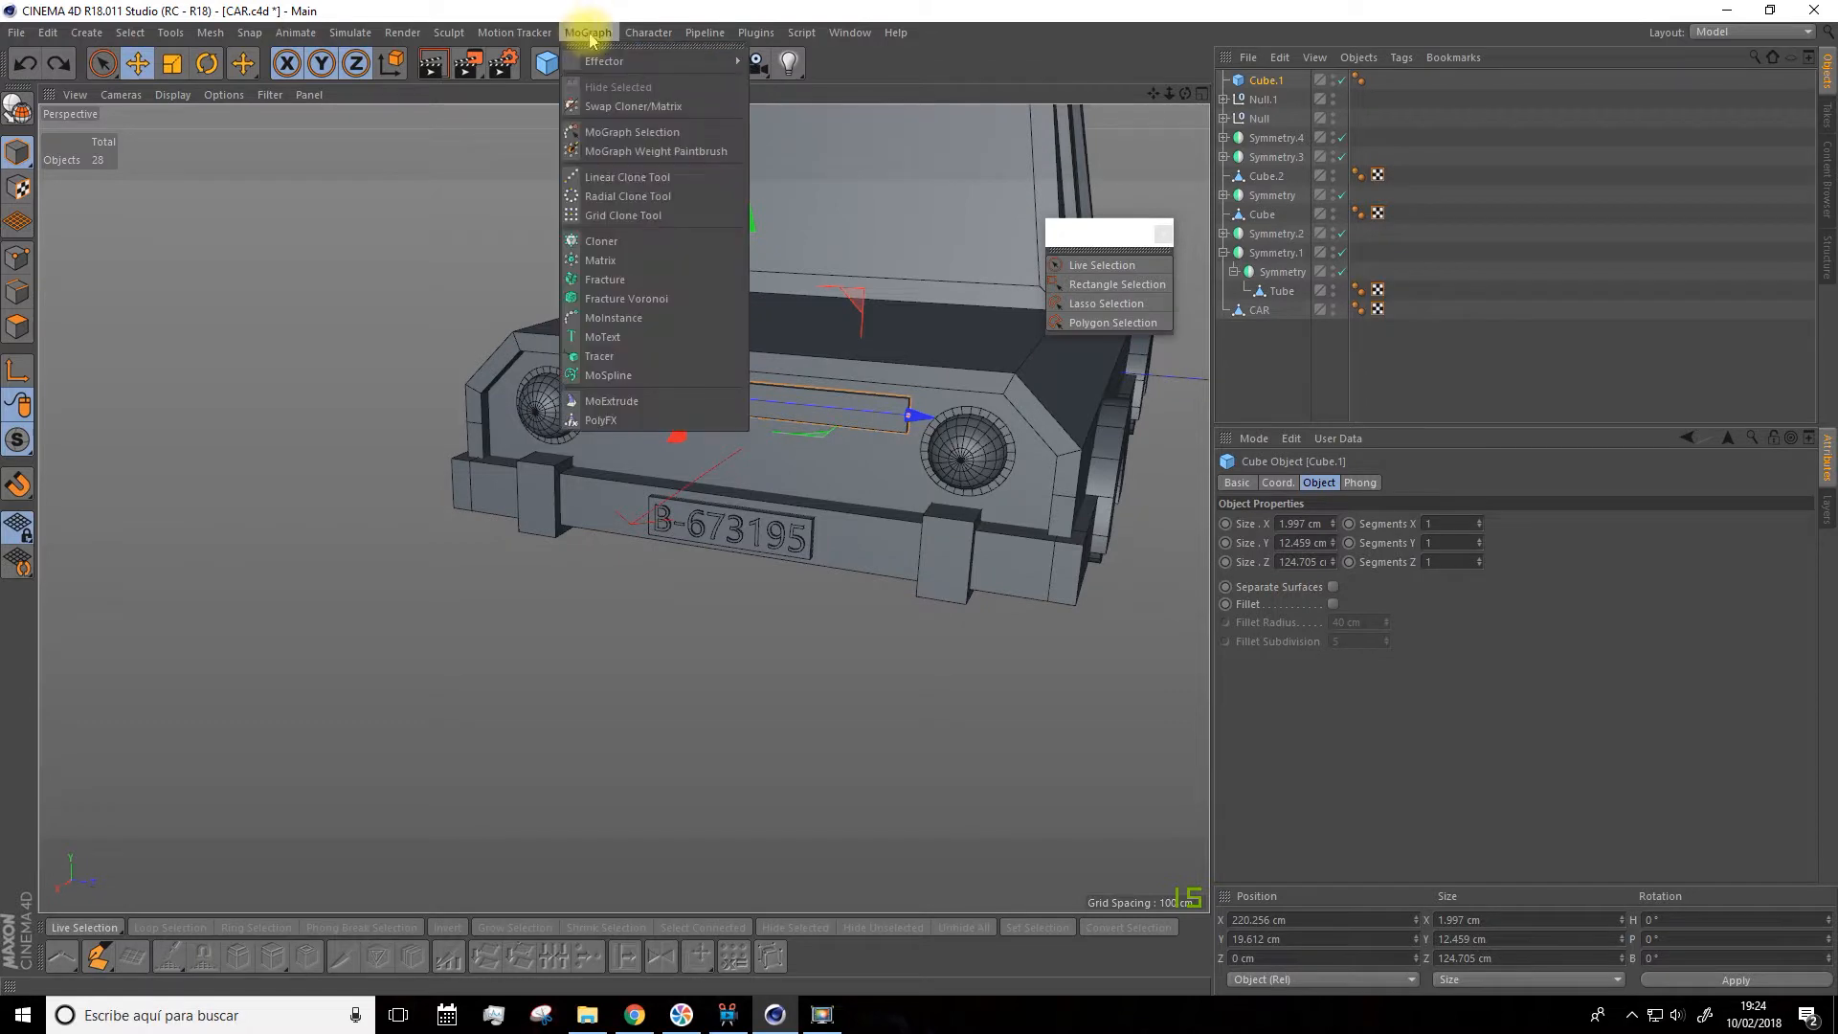
{"action": "left_click", "coordinate": [603, 241]}
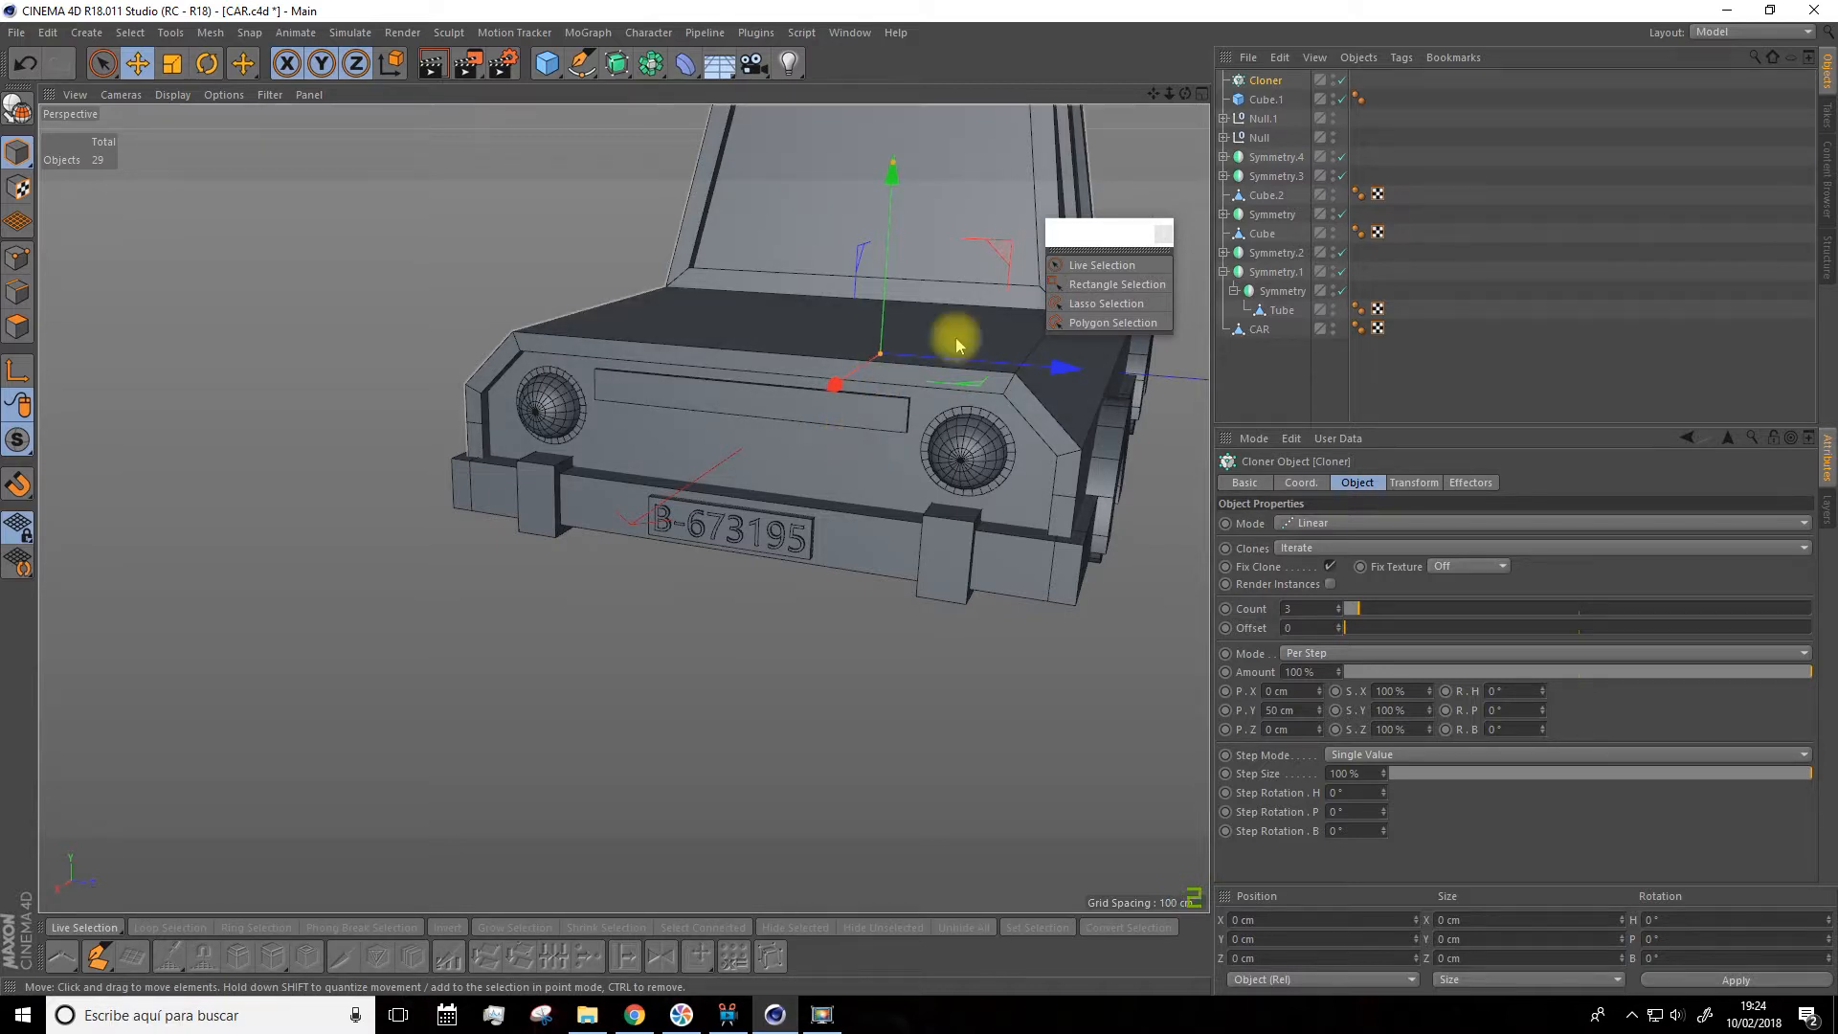
{"action": "scroll", "coordinate": [967, 276], "scroll_direction": "down", "scroll_amount": 2}
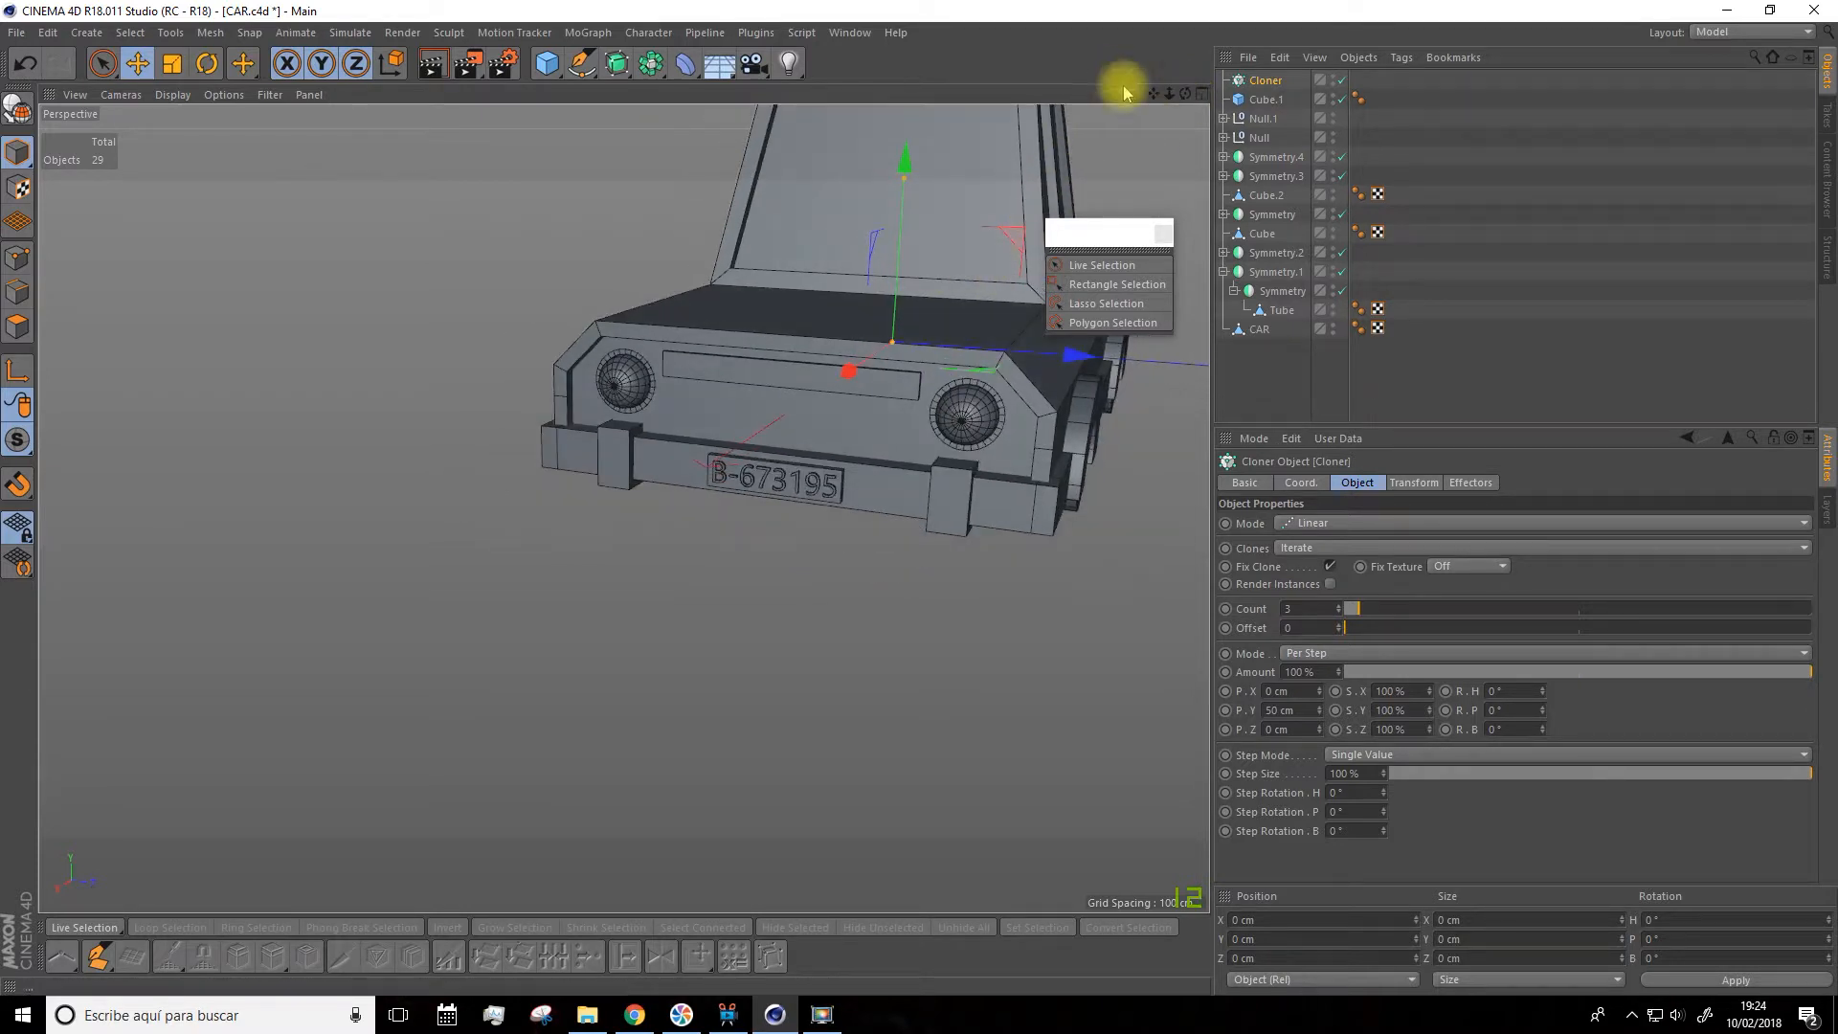
{"action": "left_click_drag", "start_coordinate": [1152, 95], "coordinate": [1011, 173]}
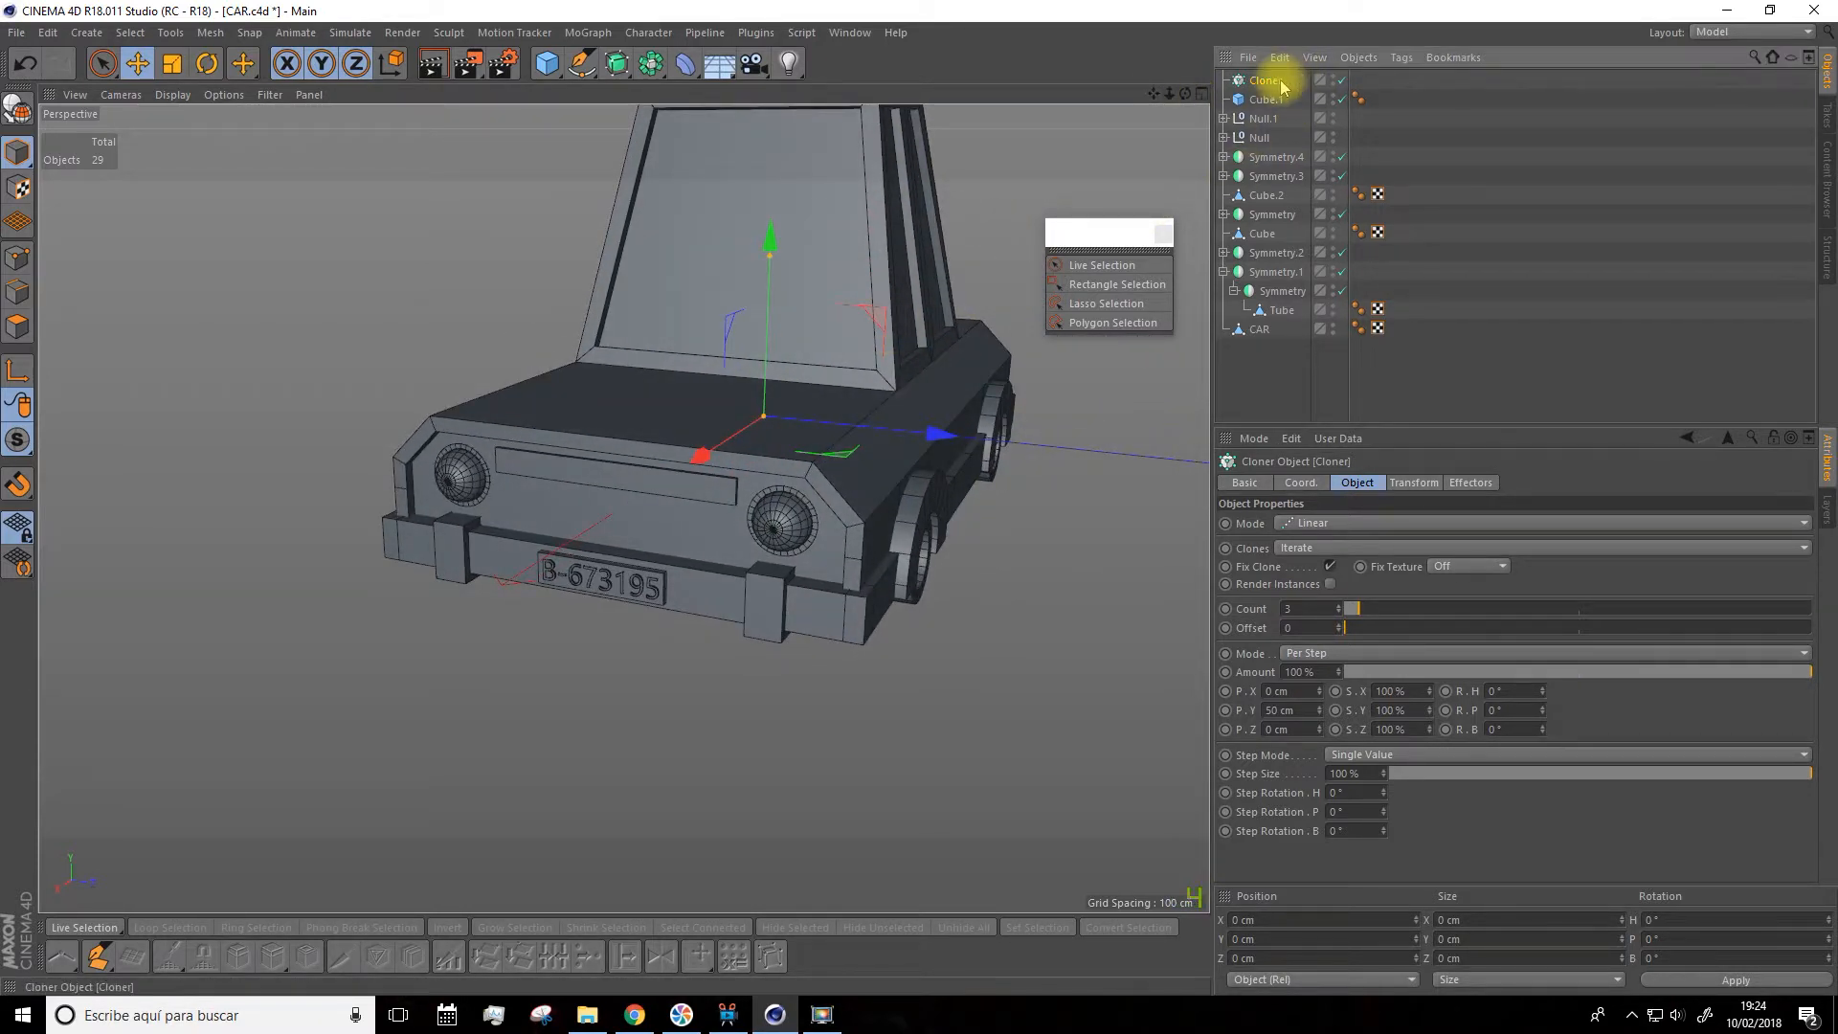
{"action": "key", "text": "Delete"}
Duplicate the front grille bar twice downward between the headlights, placing the lowest copy at about Y -8.6 cm
{"action": "left_click", "coordinate": [670, 474]}
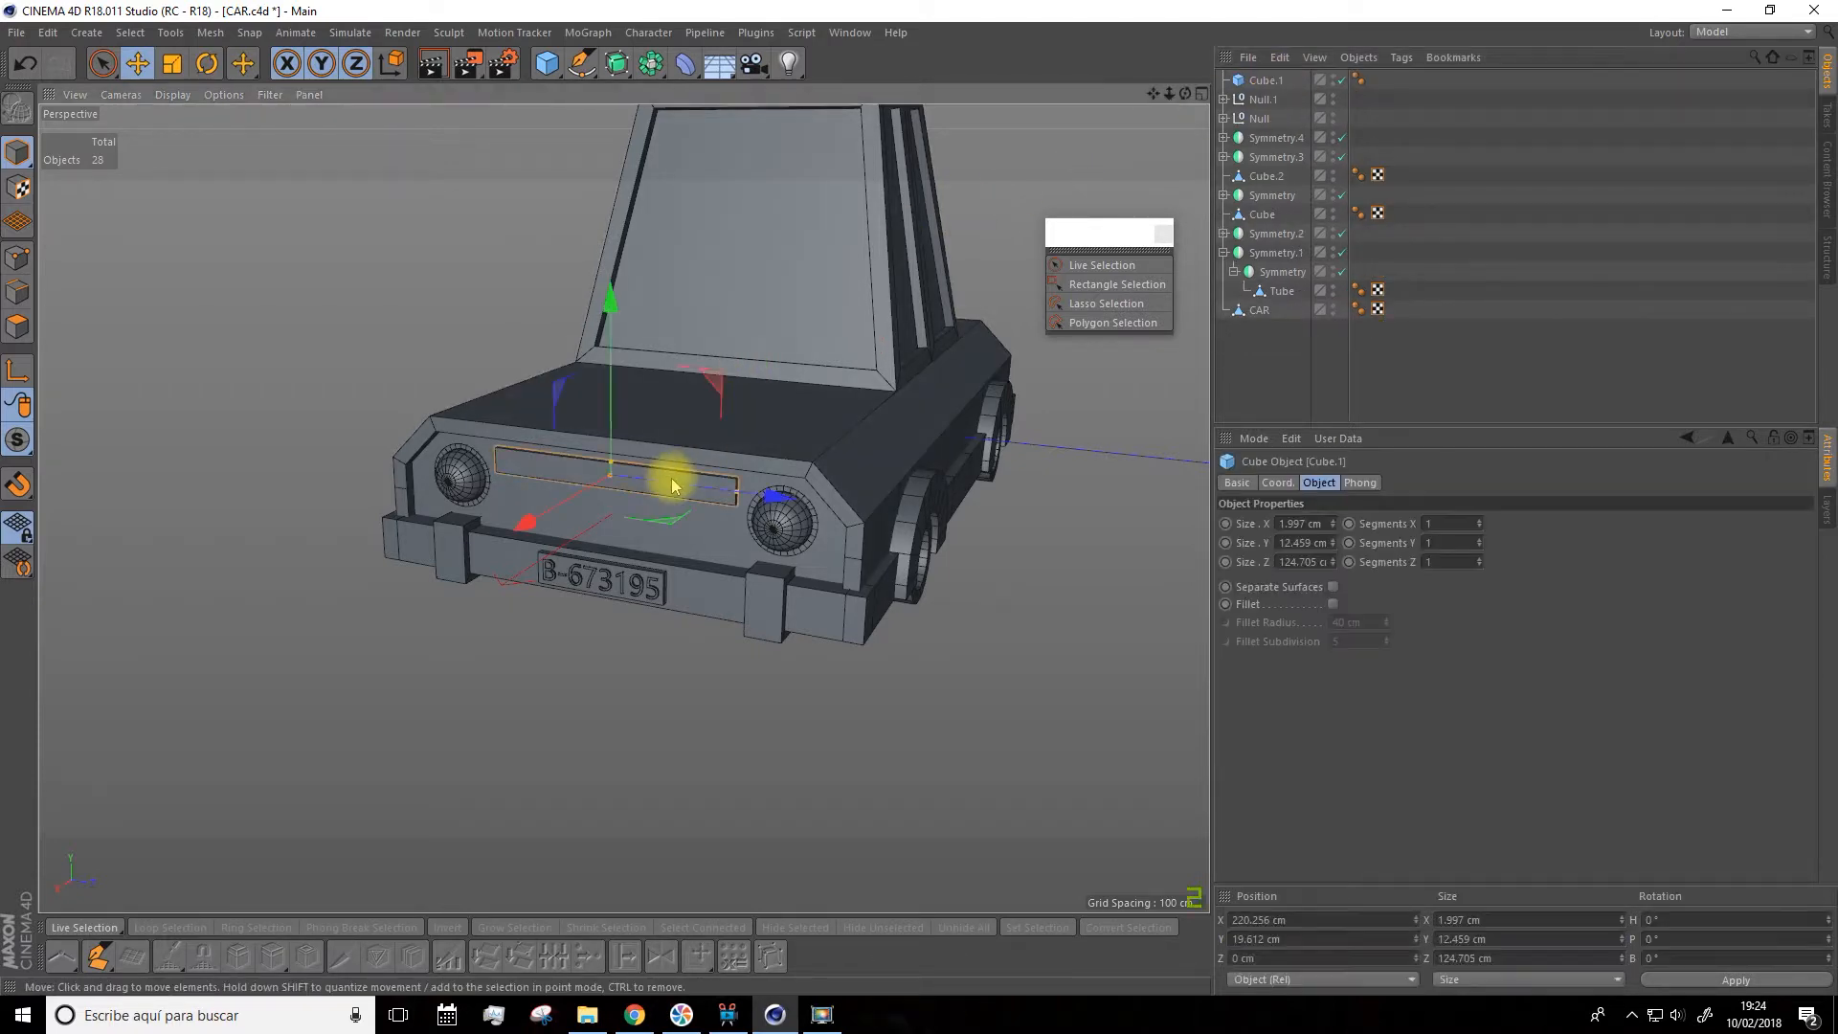
{"action": "scroll", "coordinate": [660, 479], "scroll_direction": "up", "scroll_amount": 4}
{"action": "left_click_drag", "start_coordinate": [605, 542], "coordinate": [689, 460], "text": "alt"}
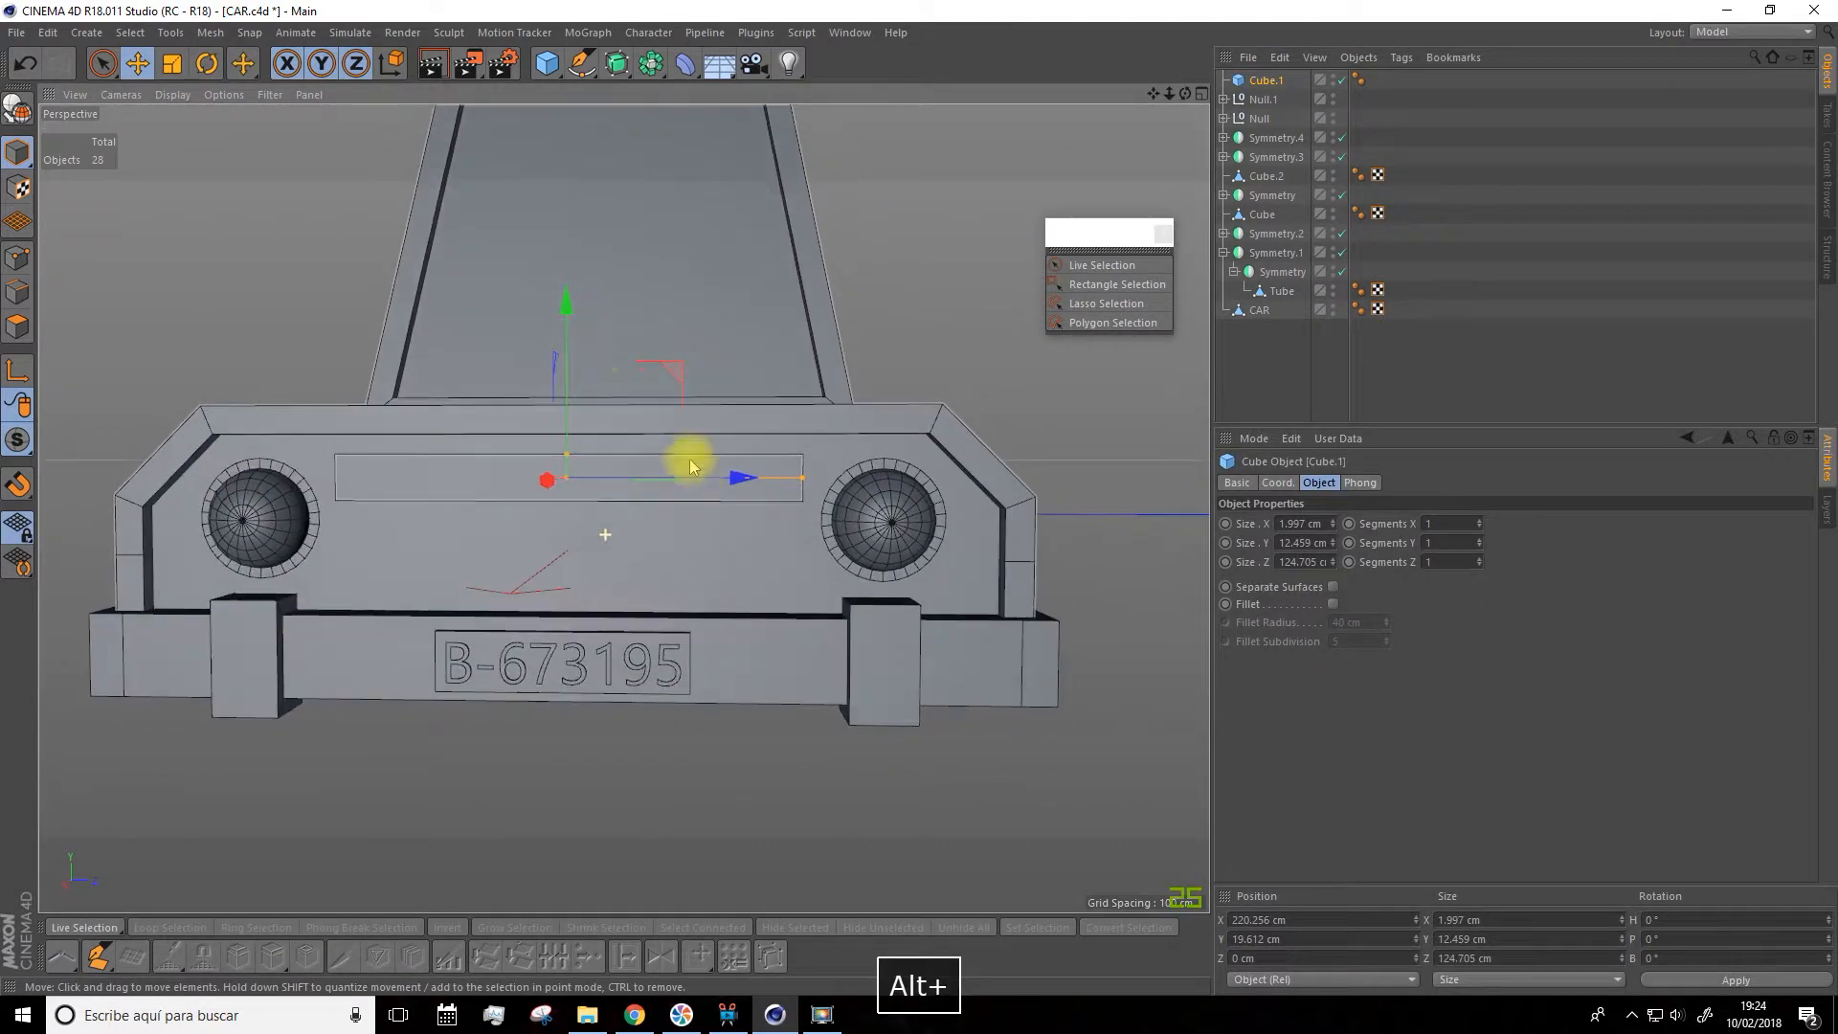
{"action": "left_click_drag", "start_coordinate": [572, 305], "coordinate": [572, 414], "text": "ctrl"}
{"action": "left_click_drag", "start_coordinate": [572, 414], "coordinate": [574, 410], "text": "ctrl"}
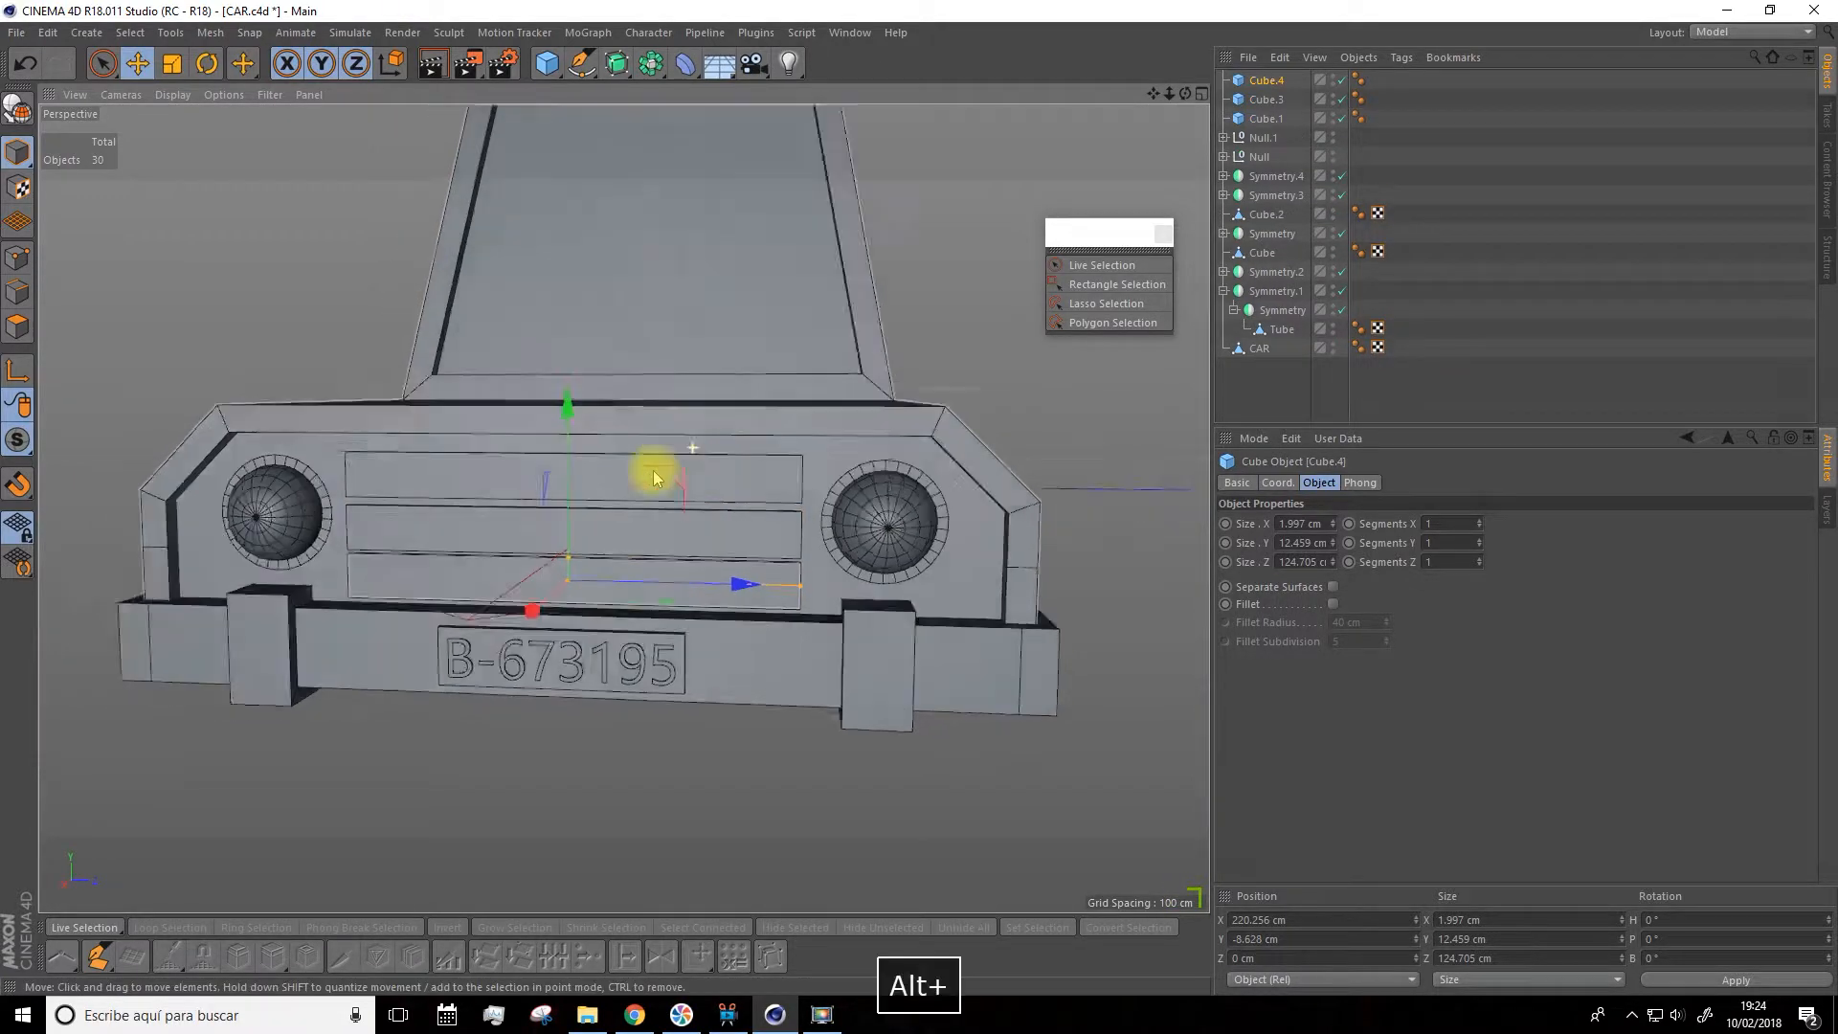
{"action": "left_click_drag", "start_coordinate": [648, 472], "coordinate": [526, 485], "text": "alt"}
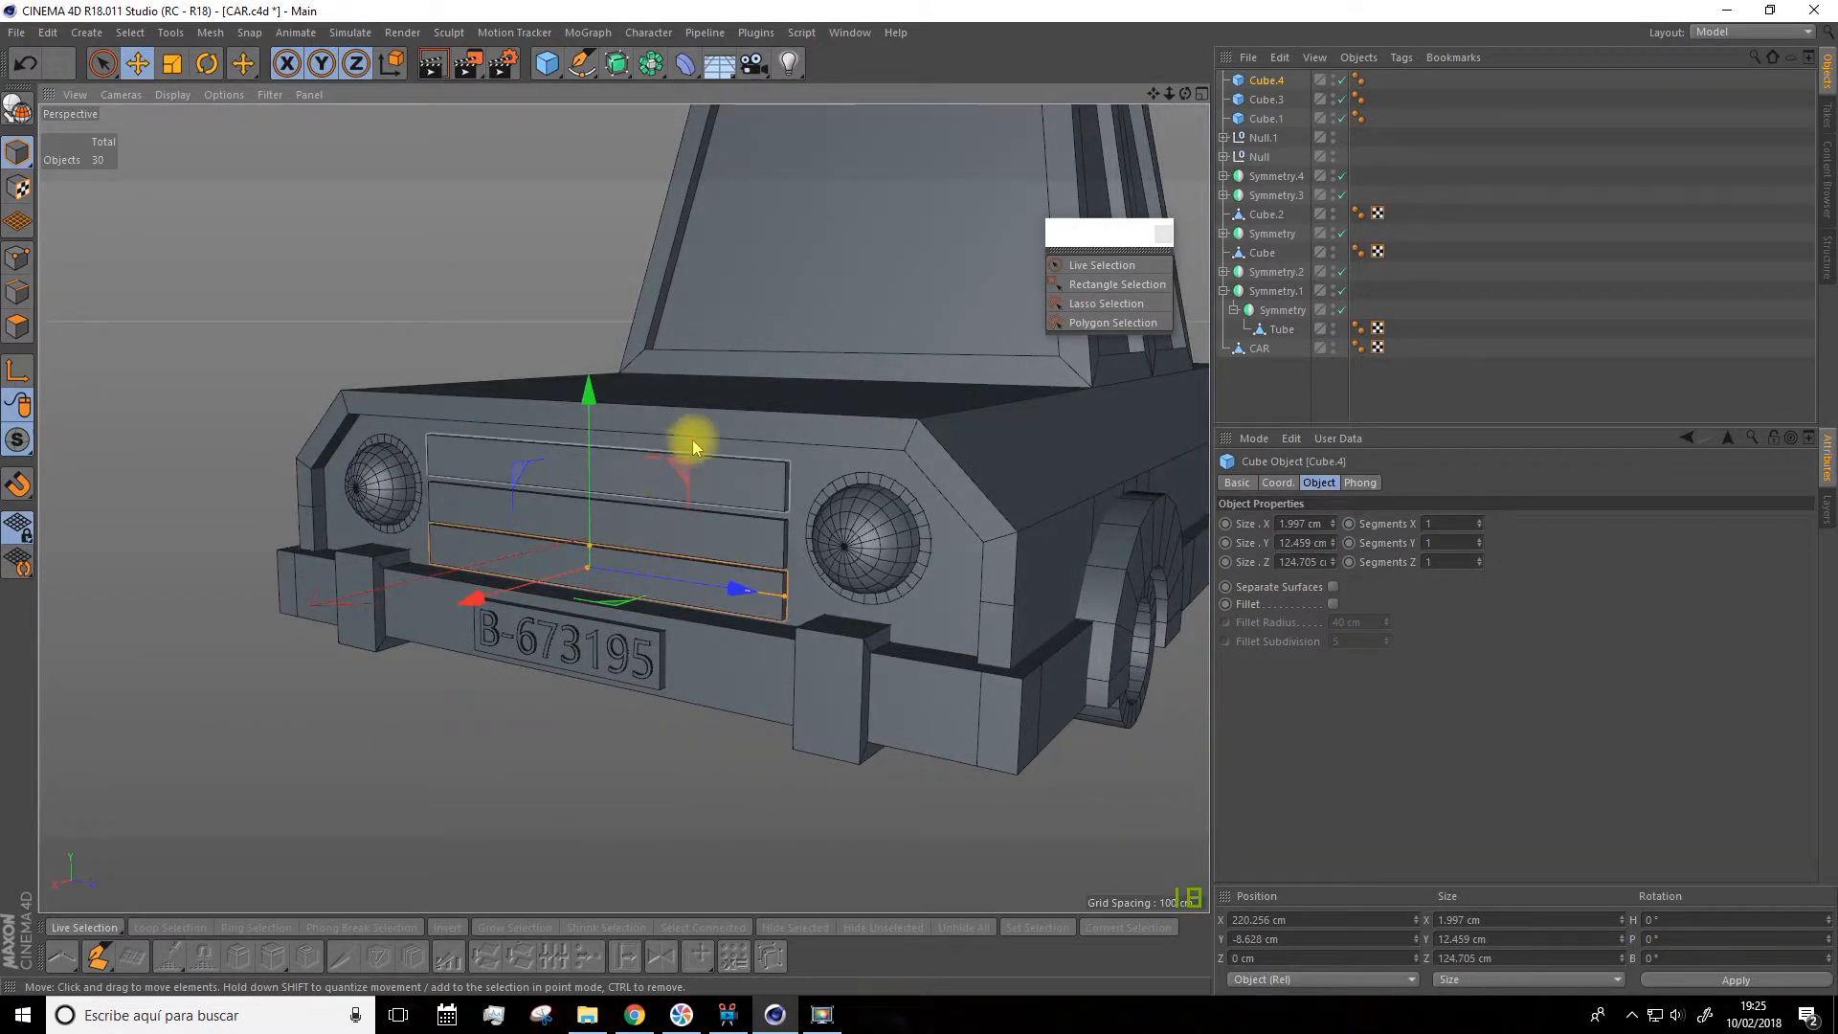
Undo the two duplicated bars, keeping only the original bar between the headlights
{"action": "key", "text": "ctrl+z"}
{"action": "key", "text": "ctrl+z"}
{"action": "key", "text": "ctrl+z"}
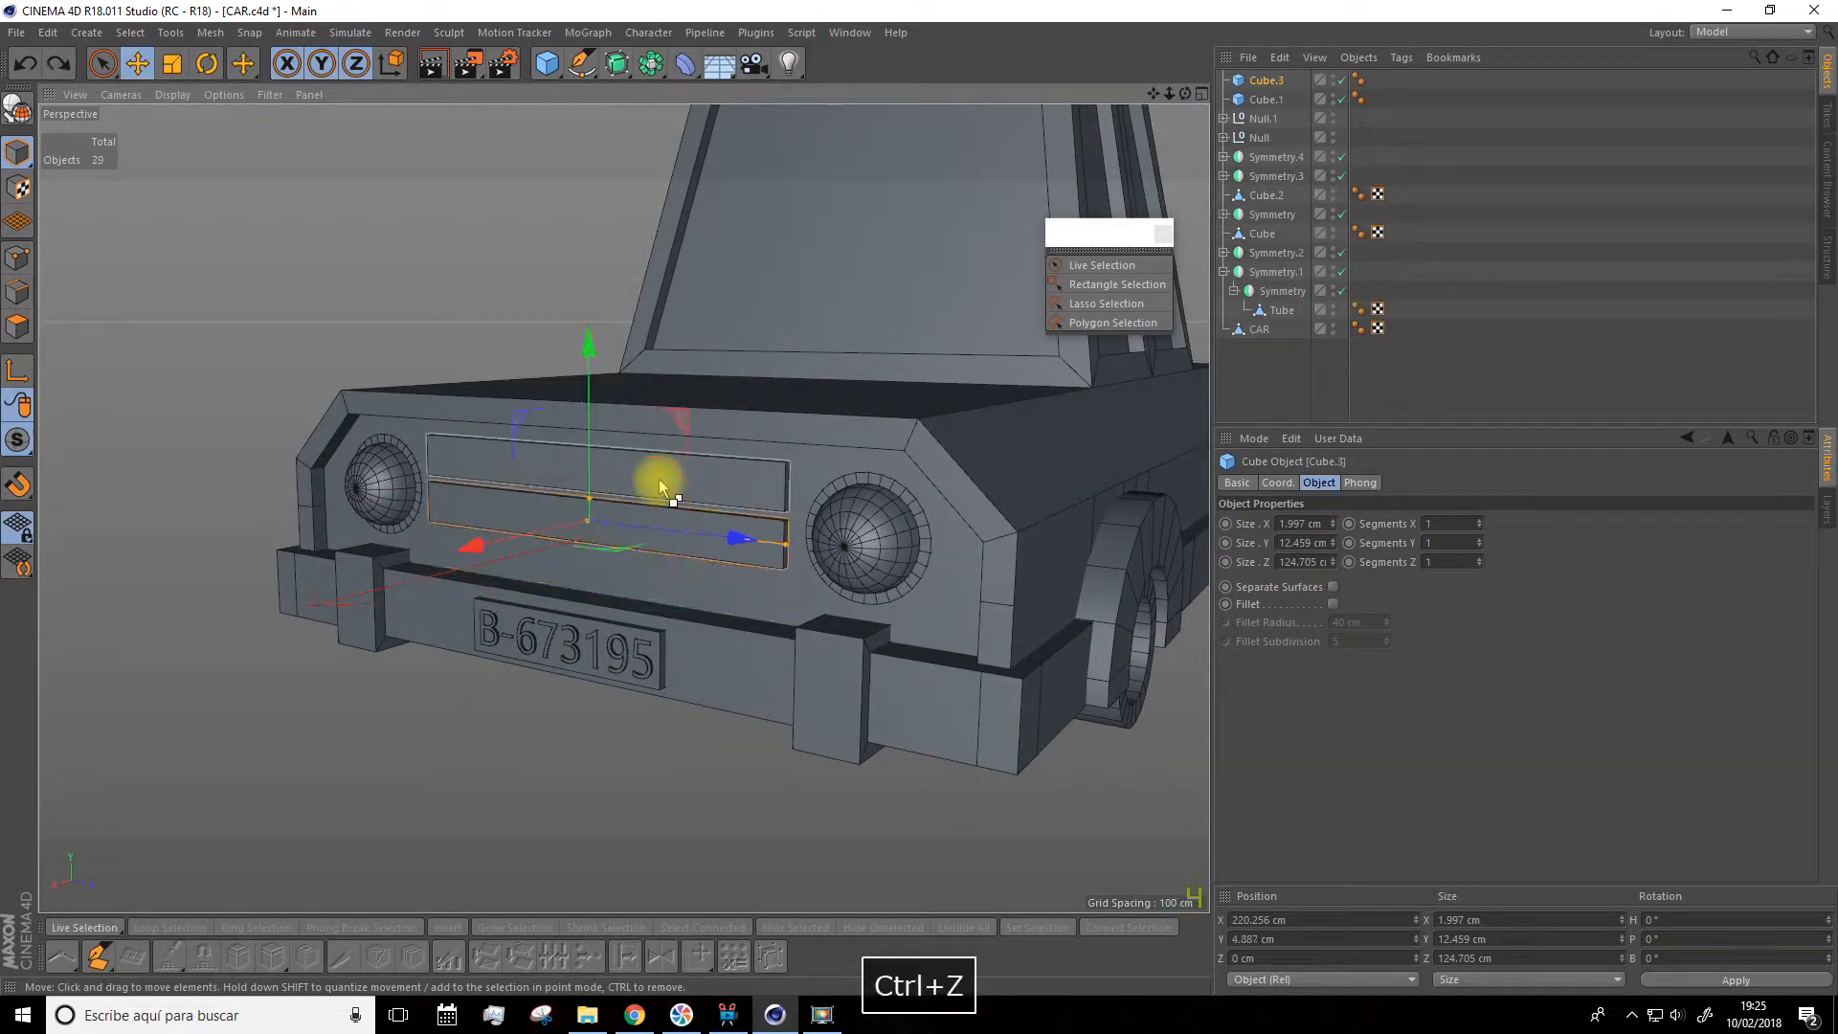
{"action": "left_click", "coordinate": [655, 484]}
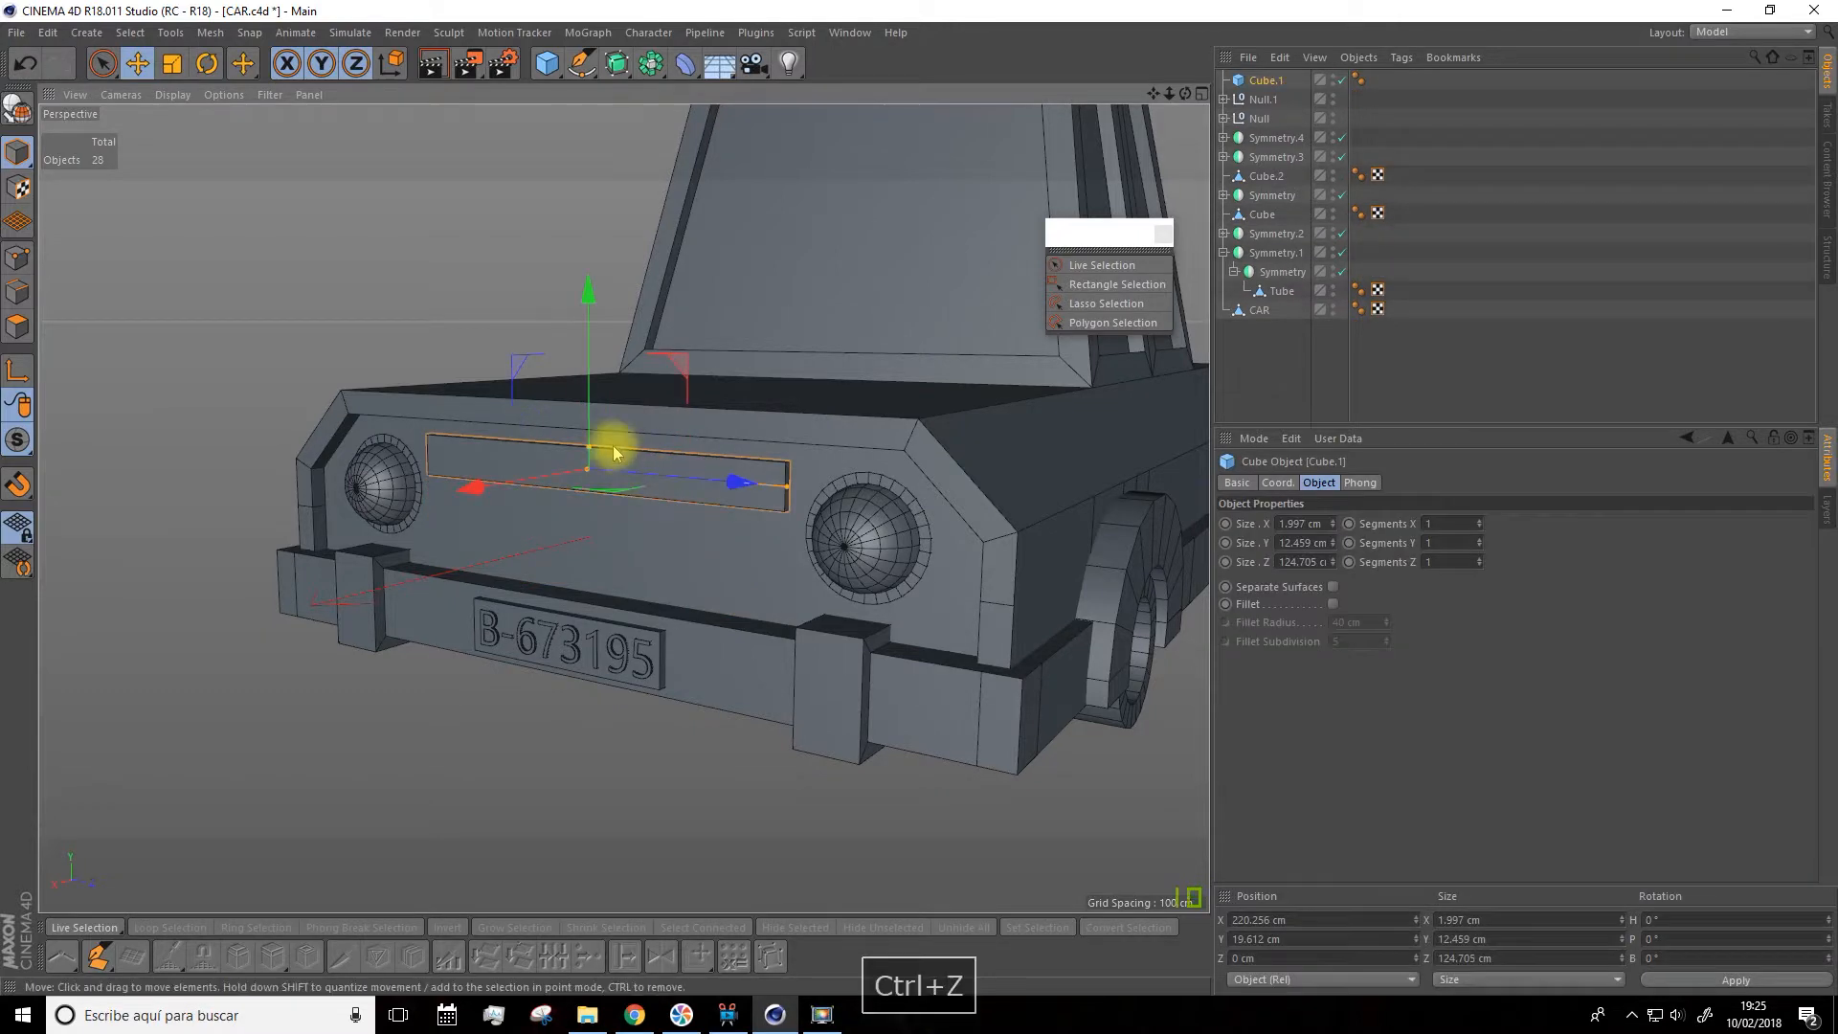
Reduce the grille bar's height to about 7.4 cm and place it at about X 219 and Y 22 cm
{"action": "left_click_drag", "start_coordinate": [587, 463], "coordinate": [450, 508], "text": "alt"}
{"action": "left_click_drag", "start_coordinate": [579, 309], "coordinate": [583, 295]}
{"action": "left_click_drag", "start_coordinate": [583, 295], "coordinate": [644, 156], "text": "alt"}
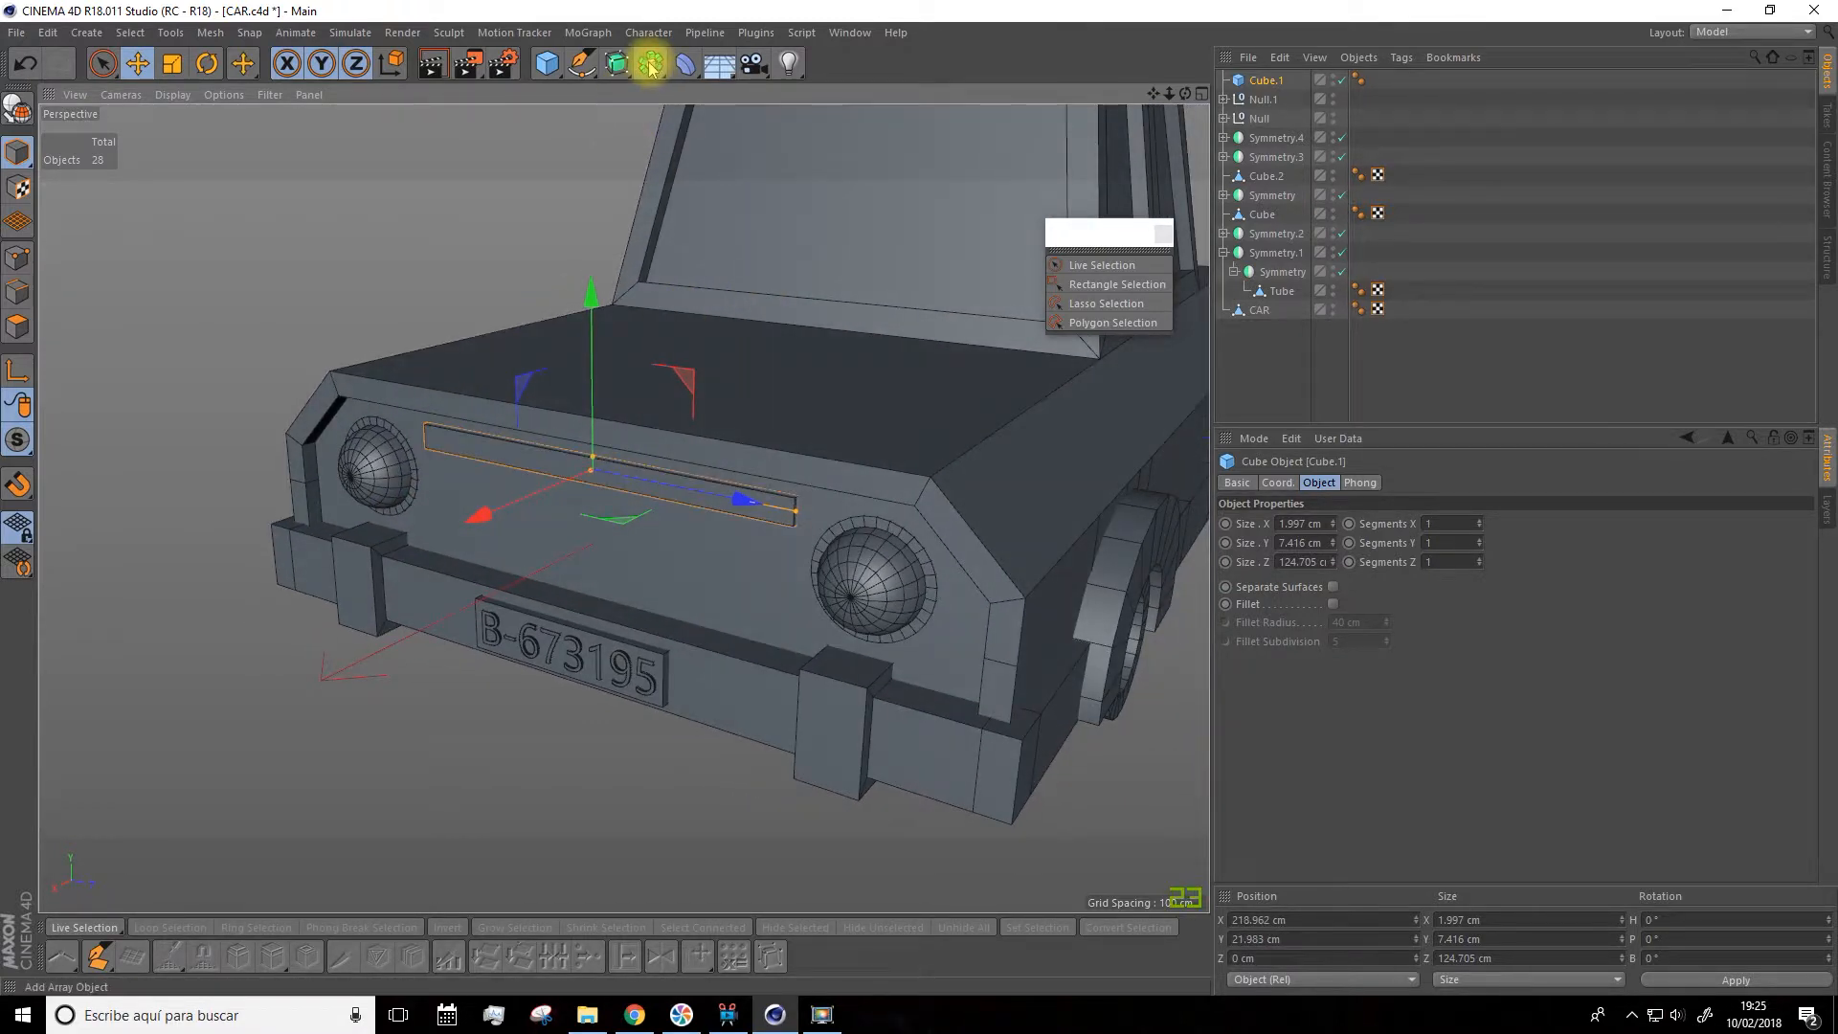
Add a MoGraph Cloner and make the grille bar its child
{"action": "left_click", "coordinate": [588, 32]}
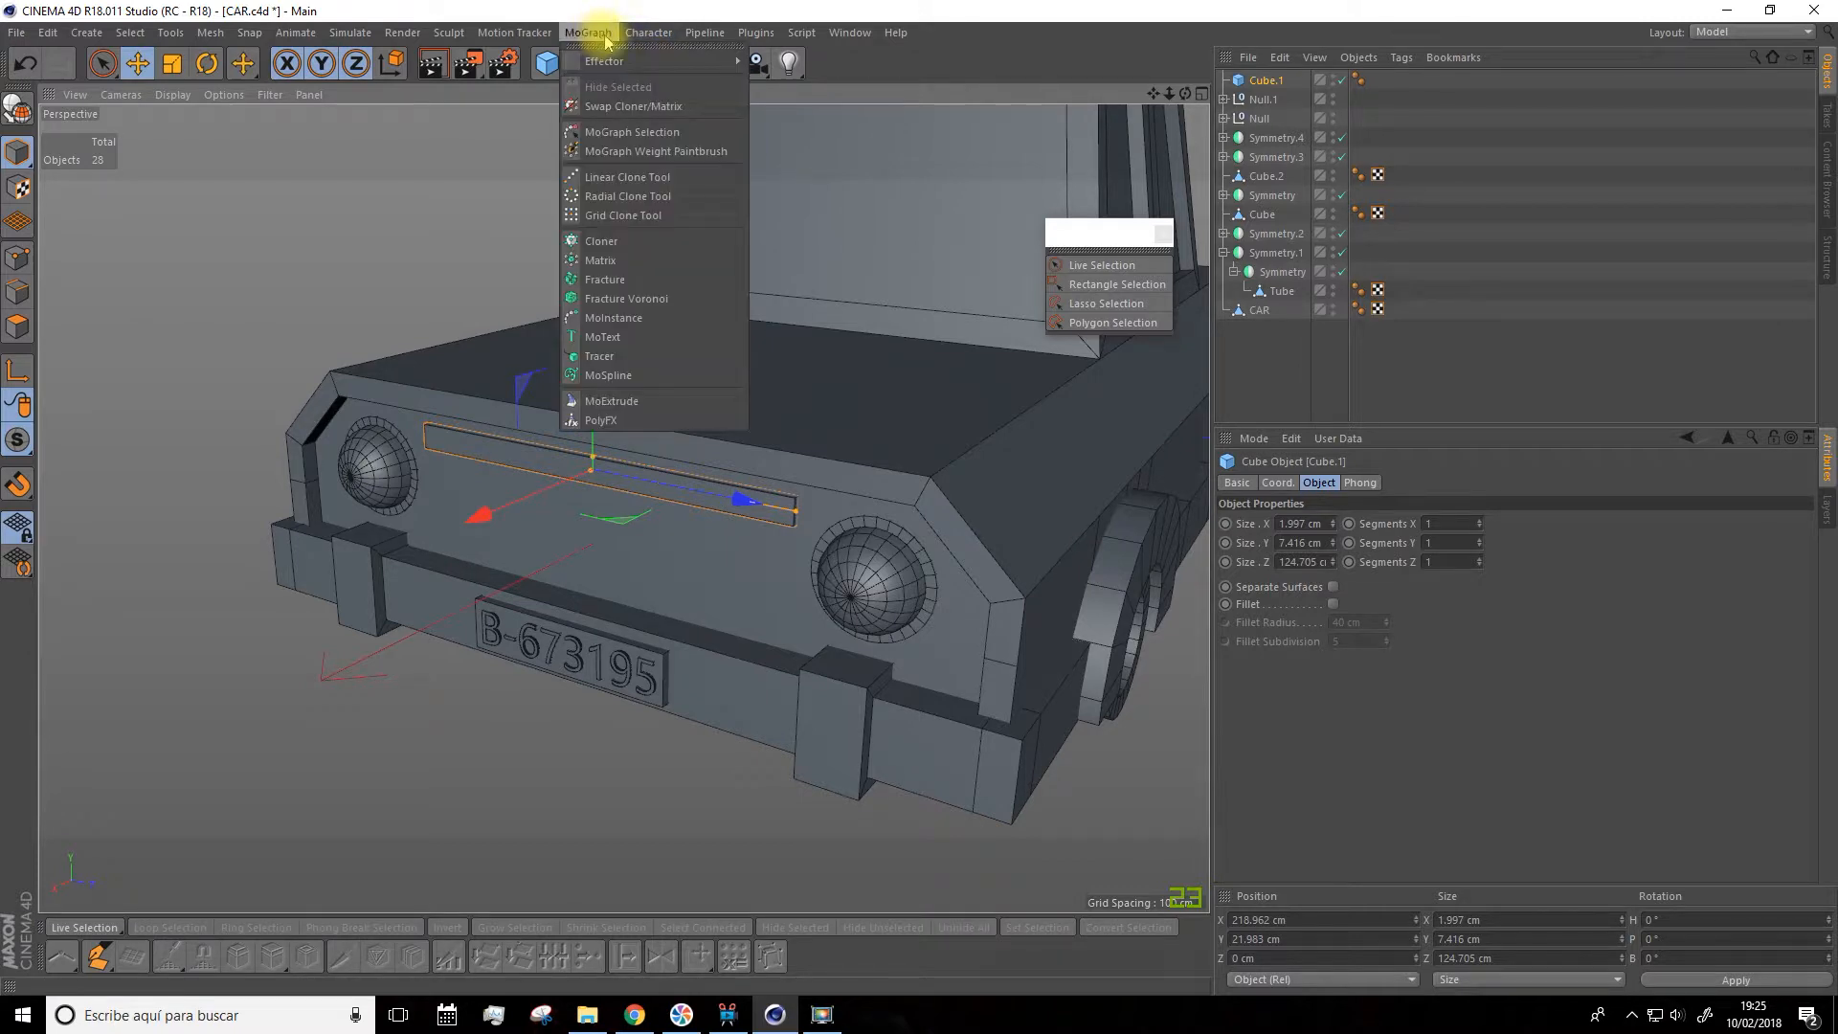
{"action": "left_click", "coordinate": [601, 242]}
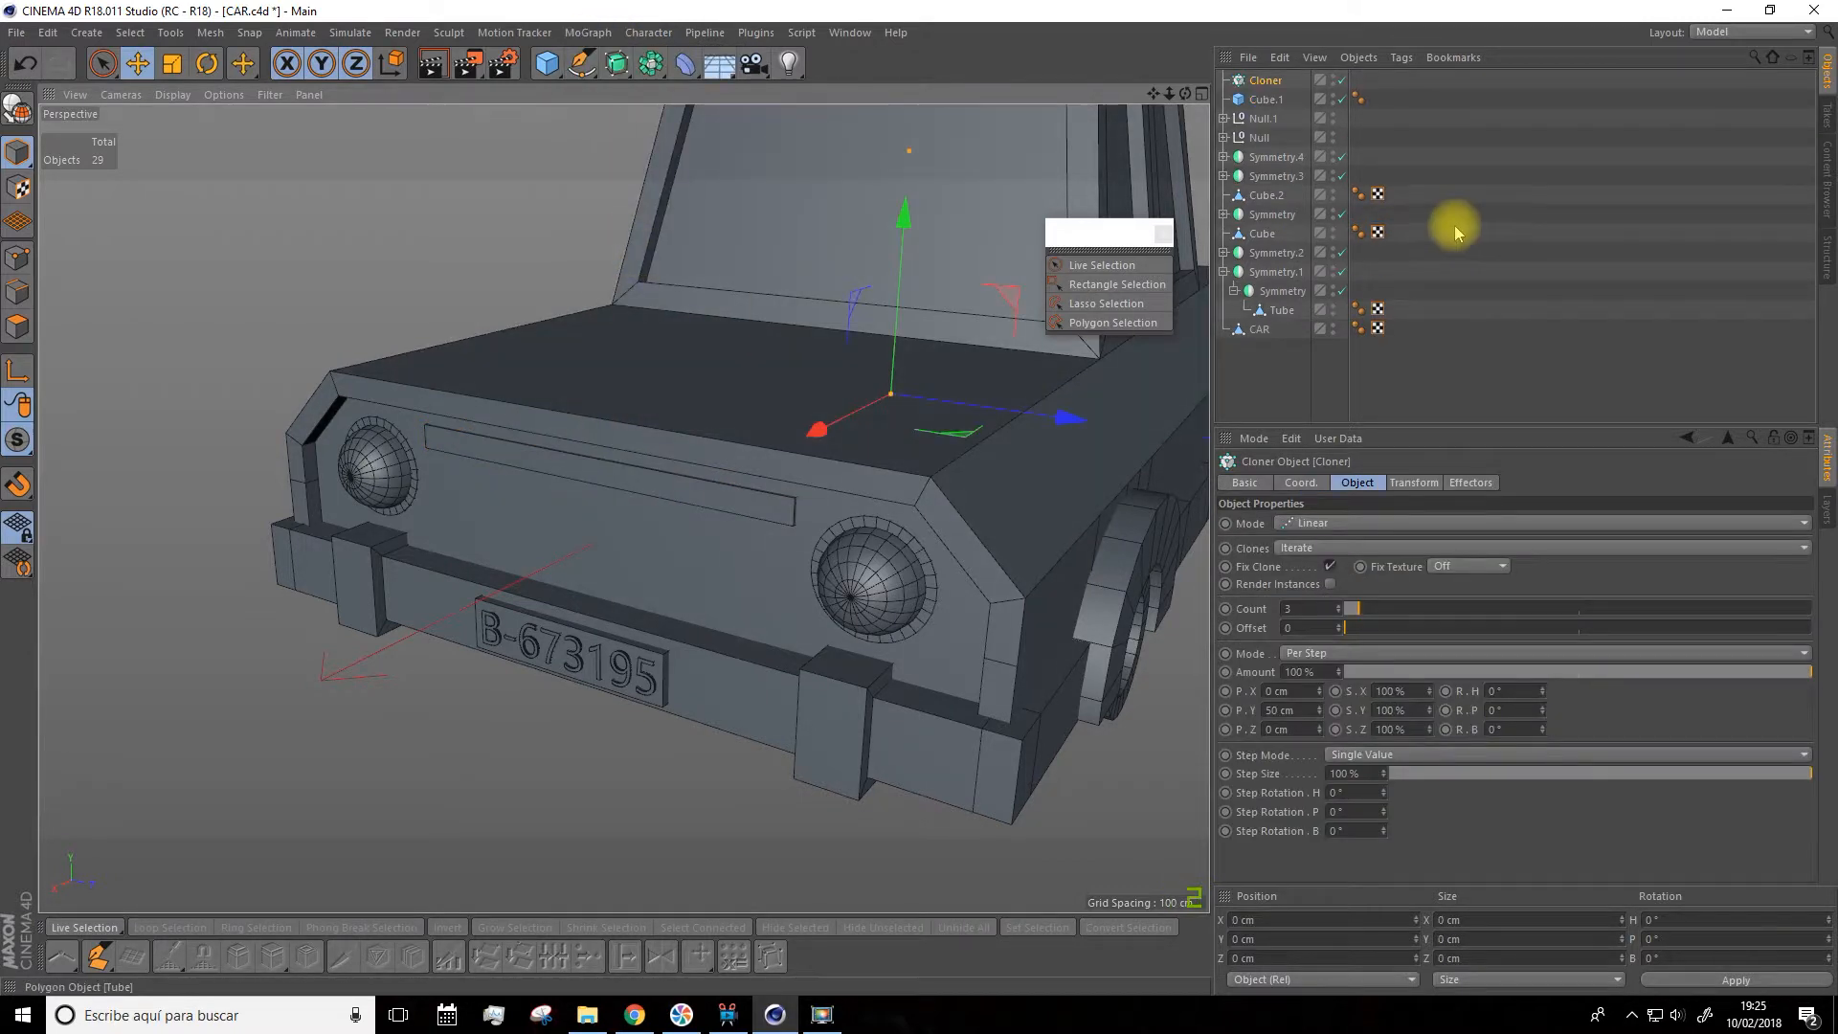
{"action": "left_click", "coordinate": [1265, 99]}
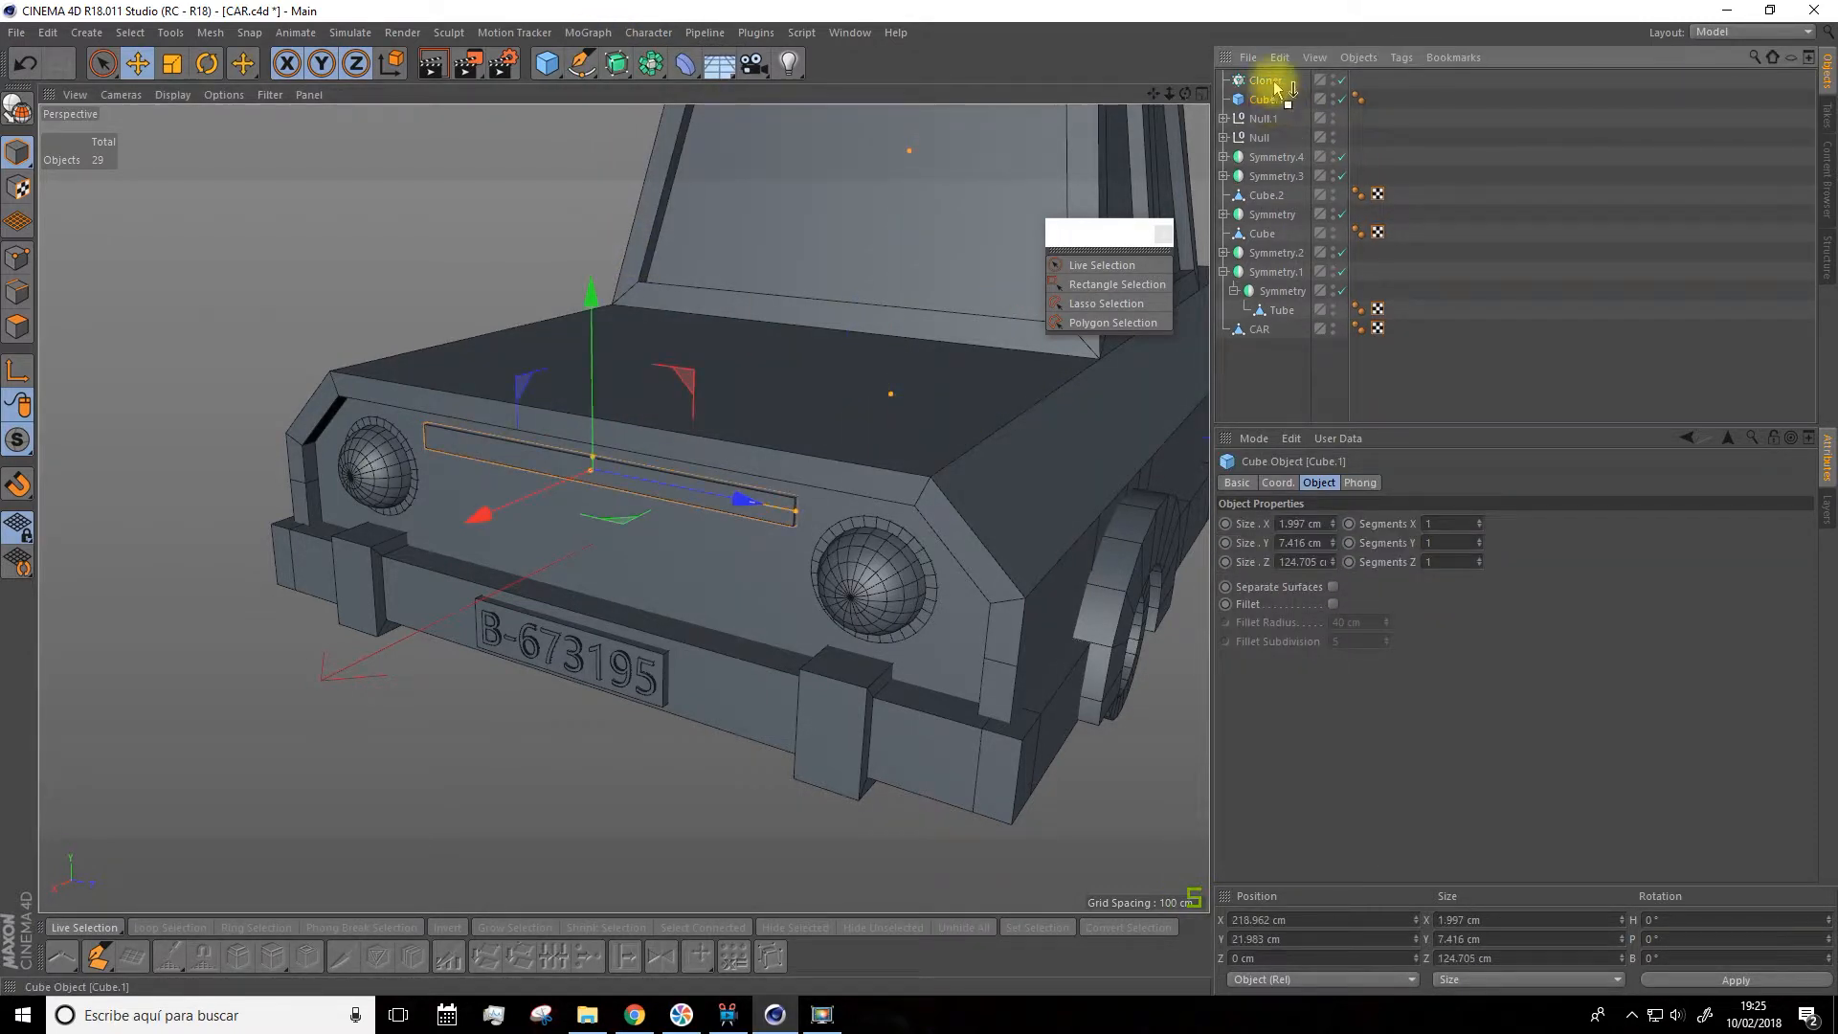
{"action": "left_click_drag", "start_coordinate": [1275, 84], "coordinate": [1271, 82]}
{"action": "scroll", "coordinate": [962, 273], "scroll_direction": "down", "scroll_amount": 5}
{"action": "left_click_drag", "start_coordinate": [968, 259], "coordinate": [944, 224], "text": "alt"}
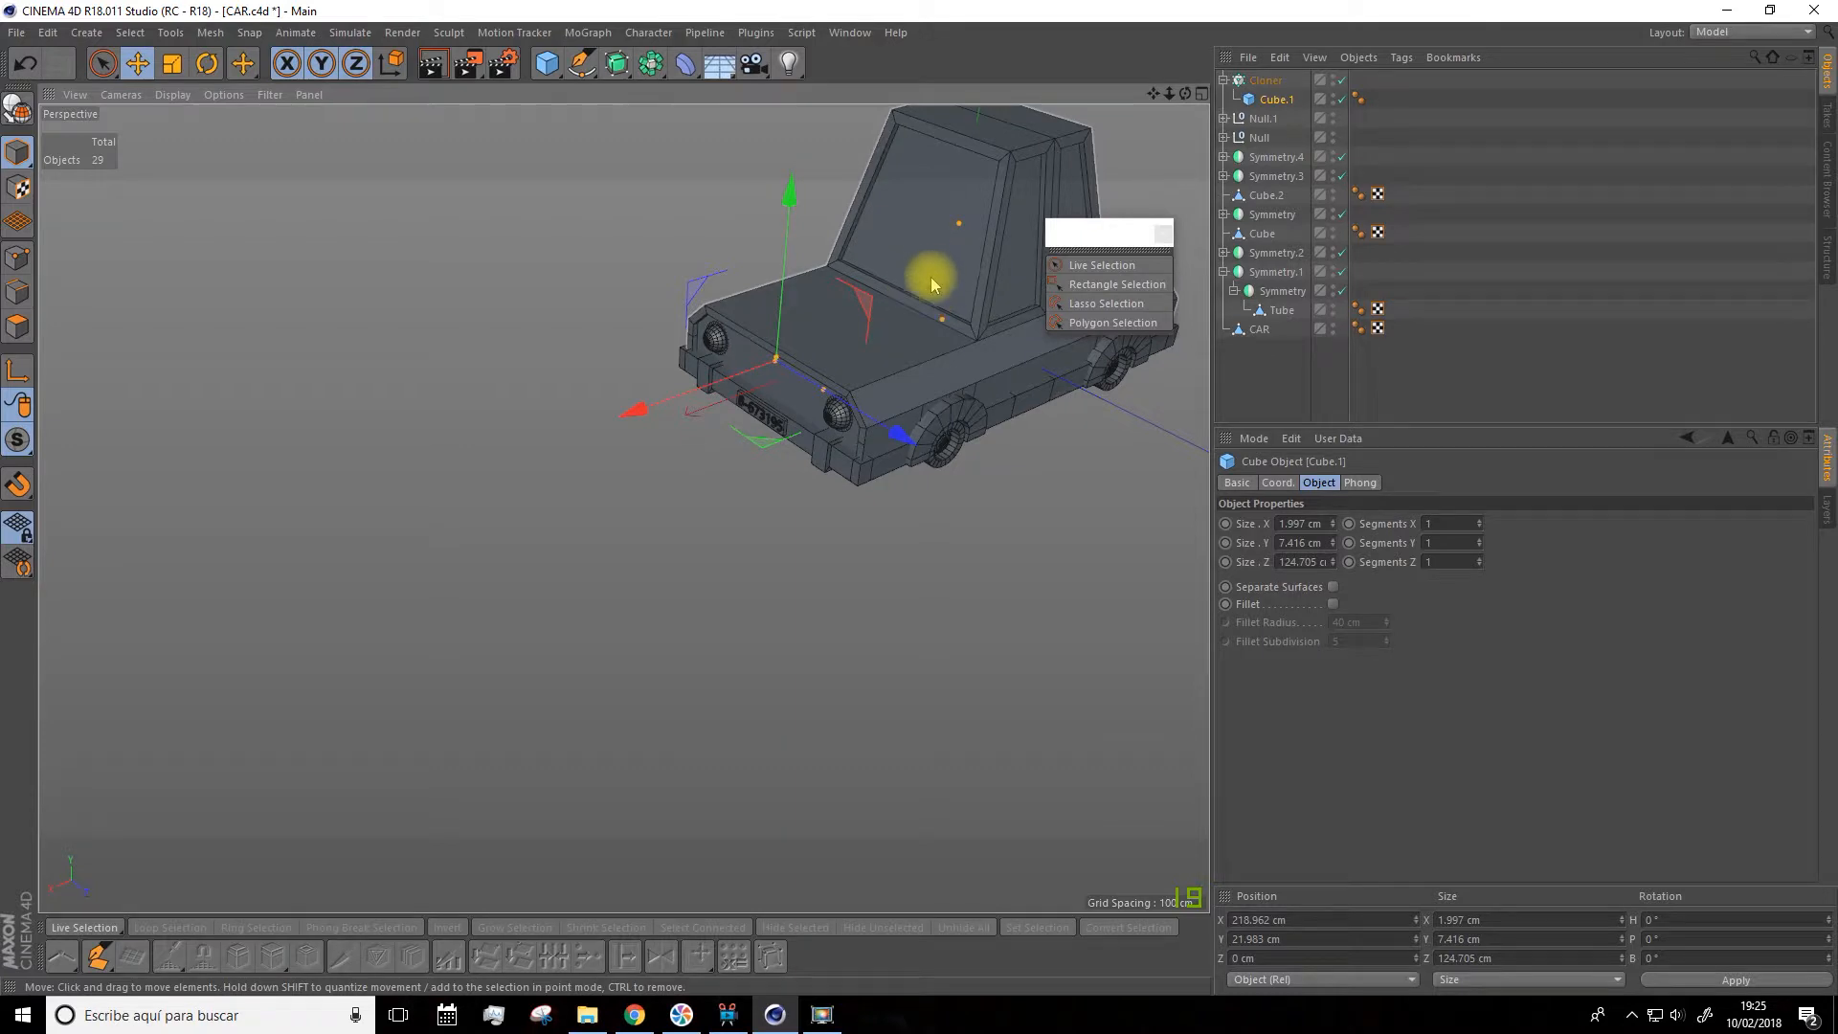
Move the cloner forward out of the car body to about X 267 cm
{"action": "left_click_drag", "start_coordinate": [628, 415], "coordinate": [341, 513]}
{"action": "left_click", "coordinate": [1266, 81]}
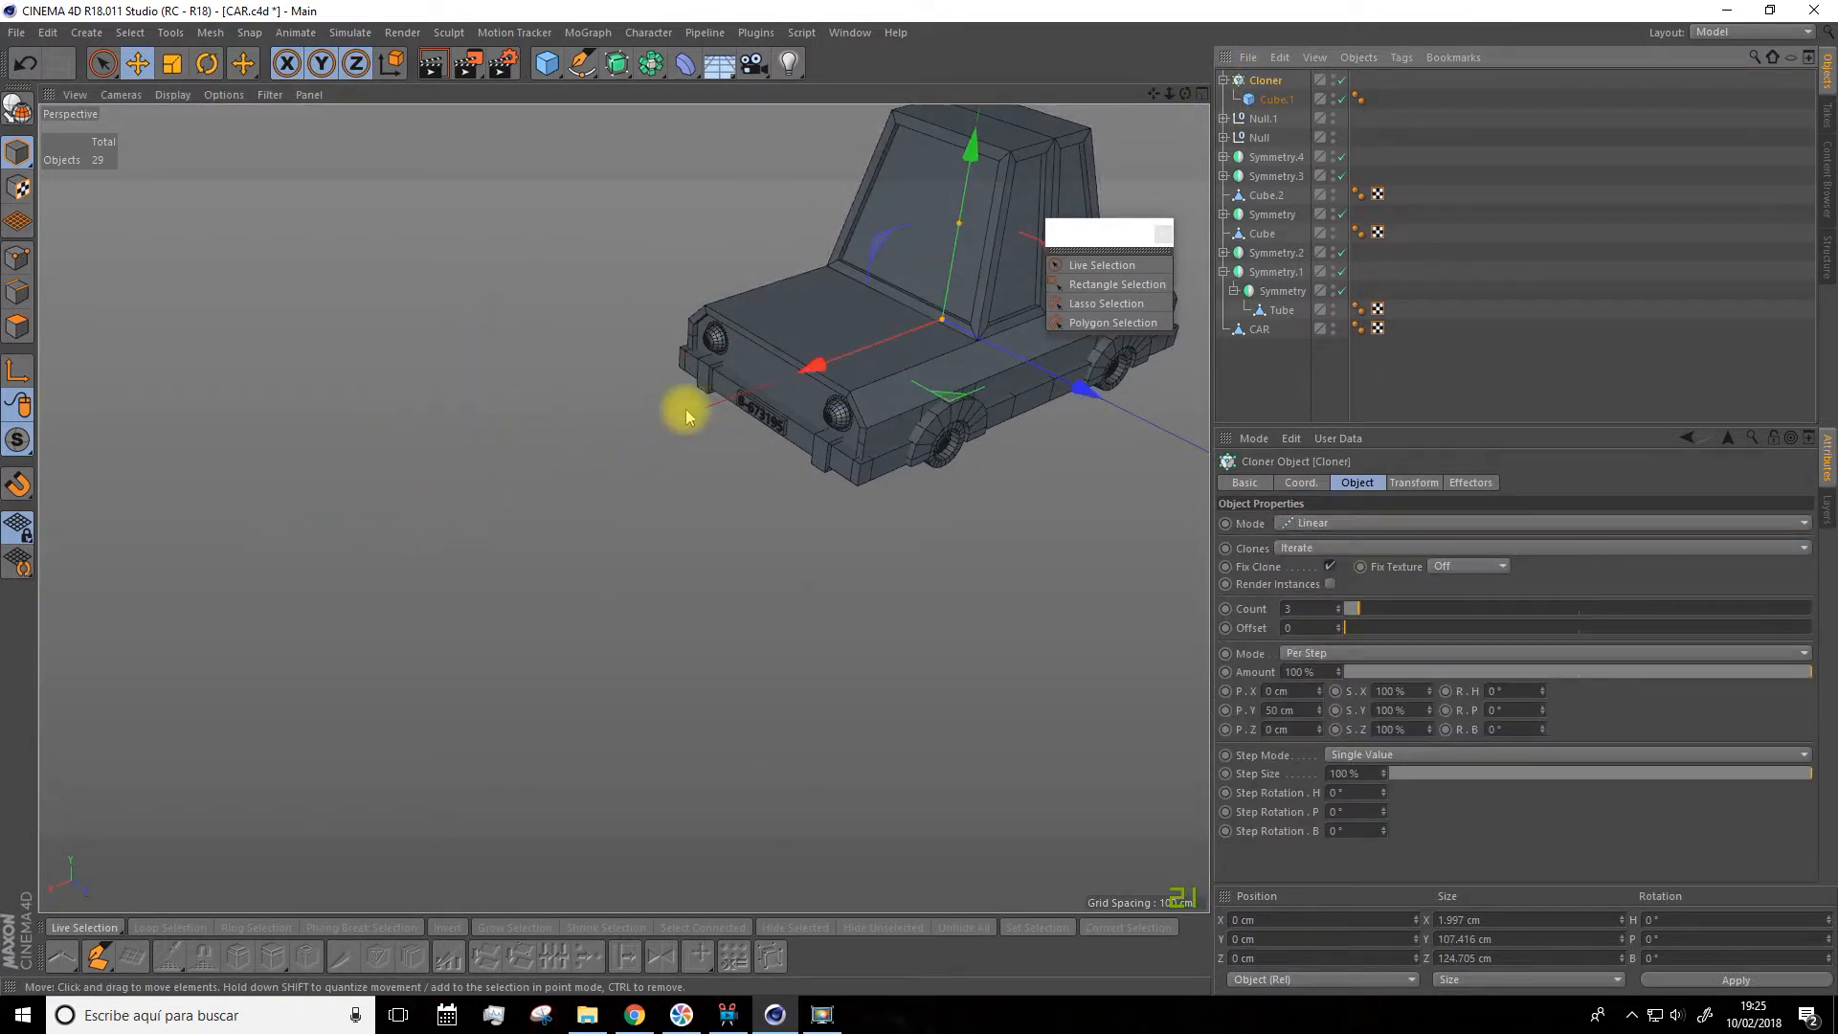
{"action": "left_click_drag", "start_coordinate": [813, 364], "coordinate": [751, 304]}
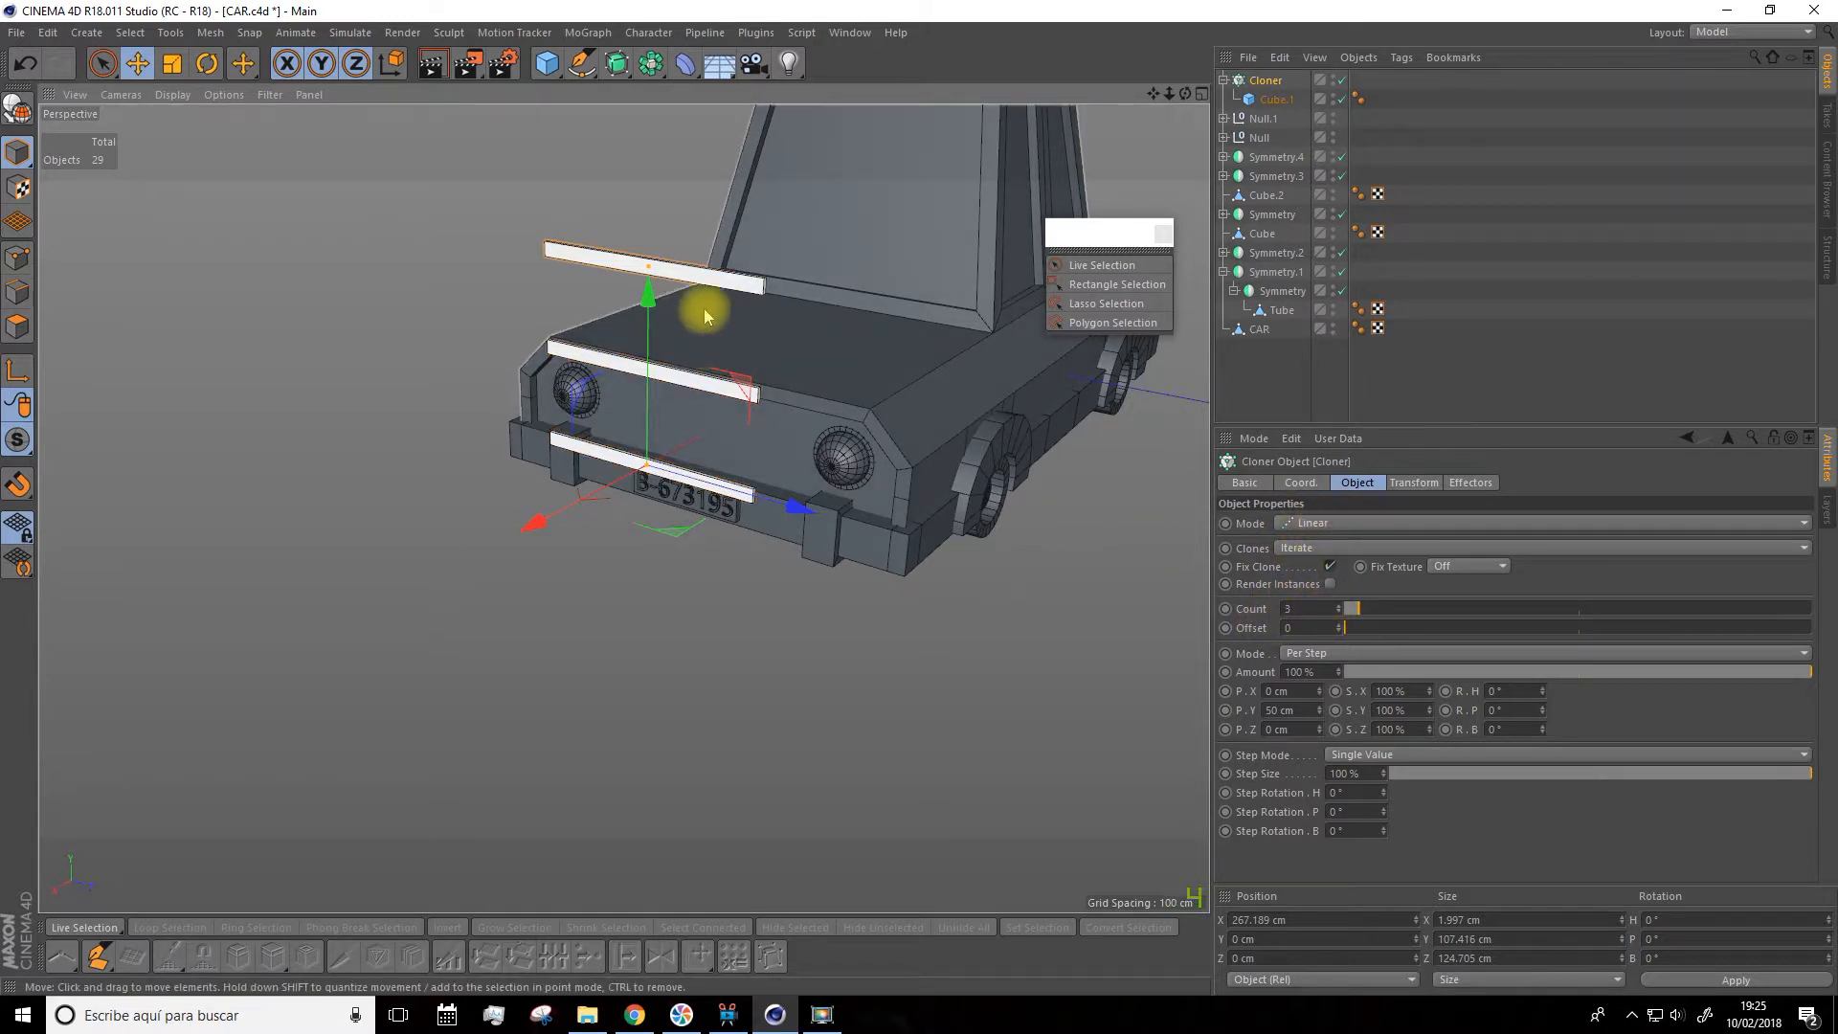
Set the cloner's vertical step to 12 cm and its count to 4
{"action": "mouse_move", "coordinate": [1373, 614]}
{"action": "left_mouse_down"}
{"action": "mouse_move", "coordinate": [1409, 613]}
{"action": "mouse_move", "coordinate": [1362, 620]}
{"action": "left_mouse_up"}
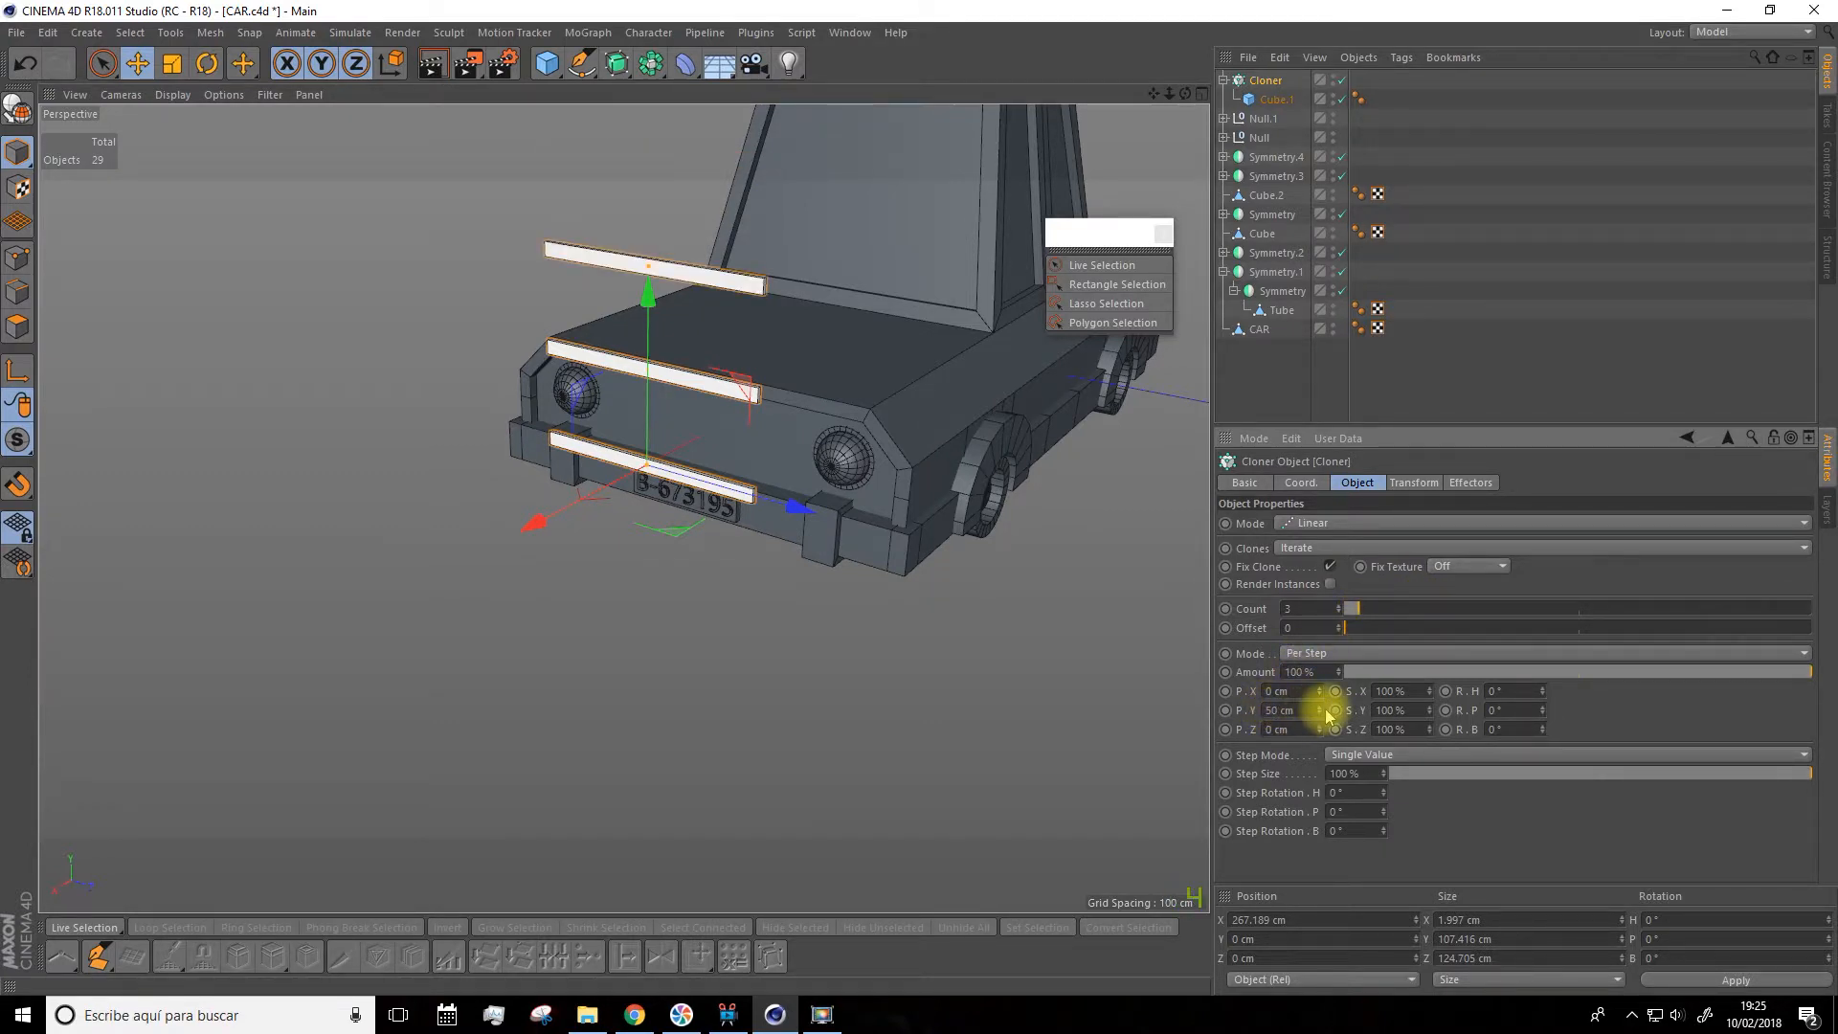
{"action": "left_click_drag", "start_coordinate": [1324, 716], "coordinate": [1324, 760]}
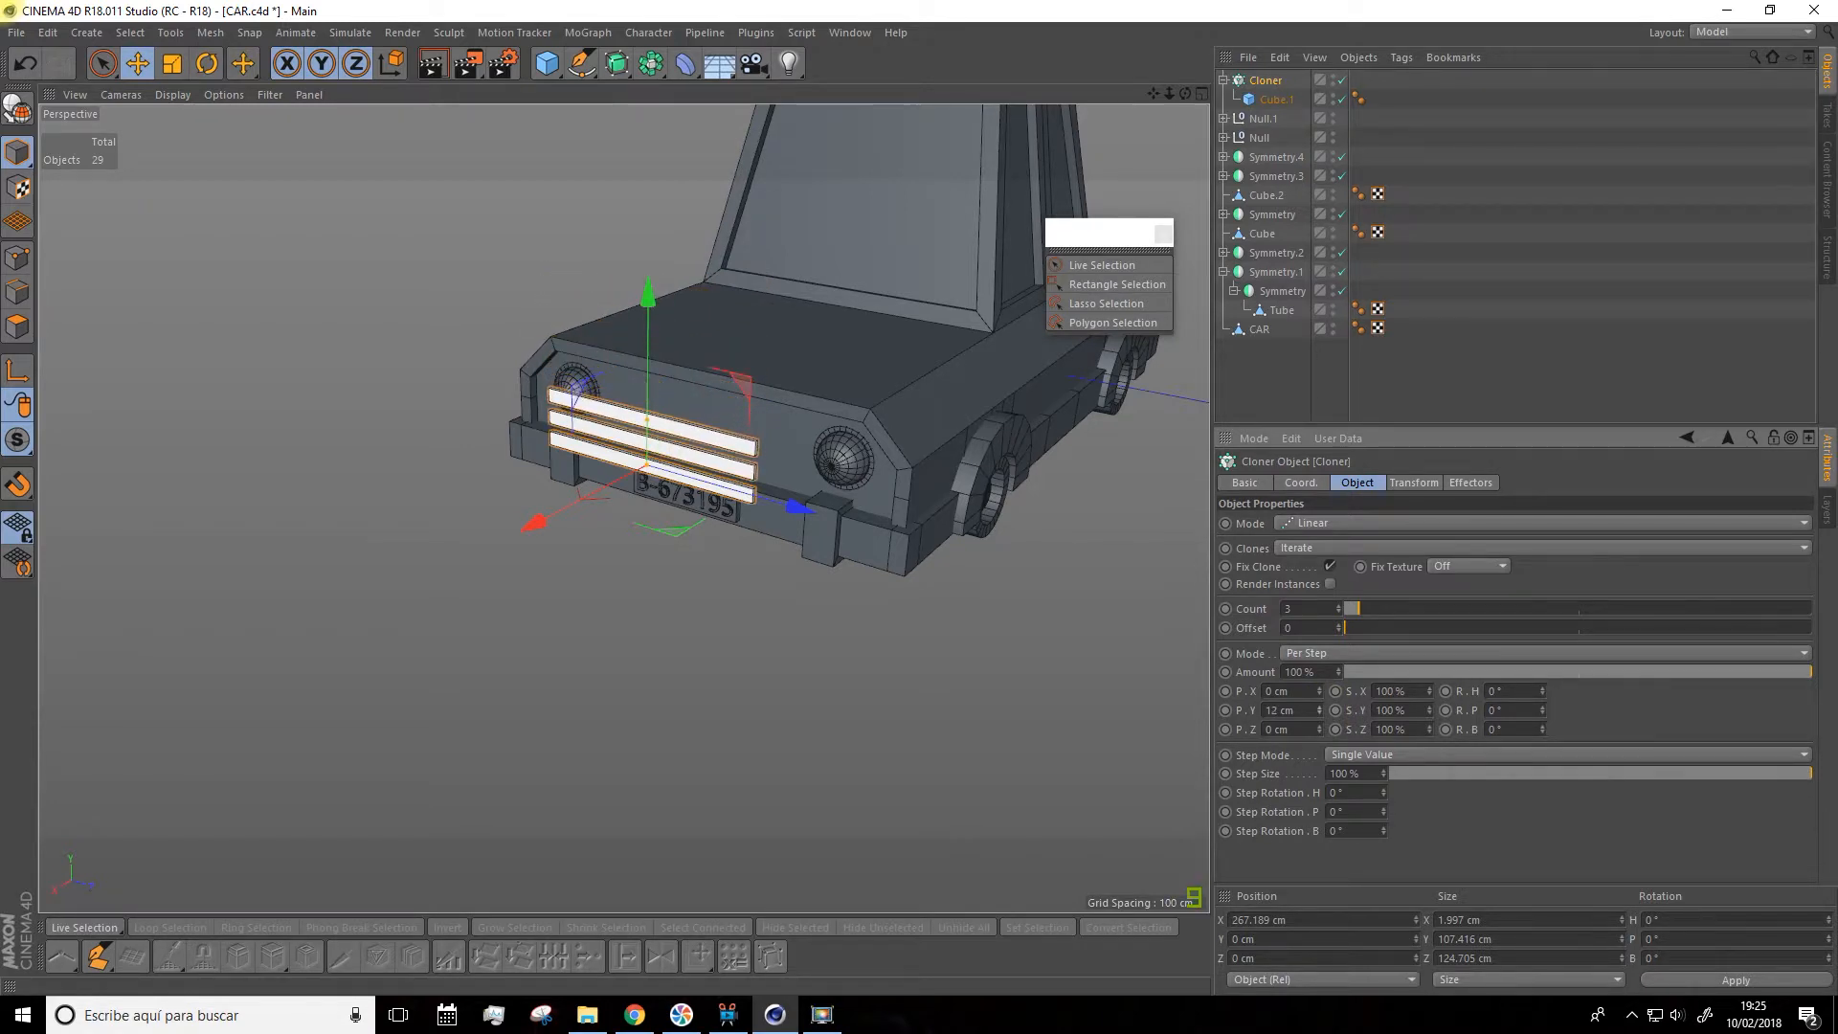
{"action": "left_click", "coordinate": [1319, 713]}
{"action": "left_click", "coordinate": [1318, 707]}
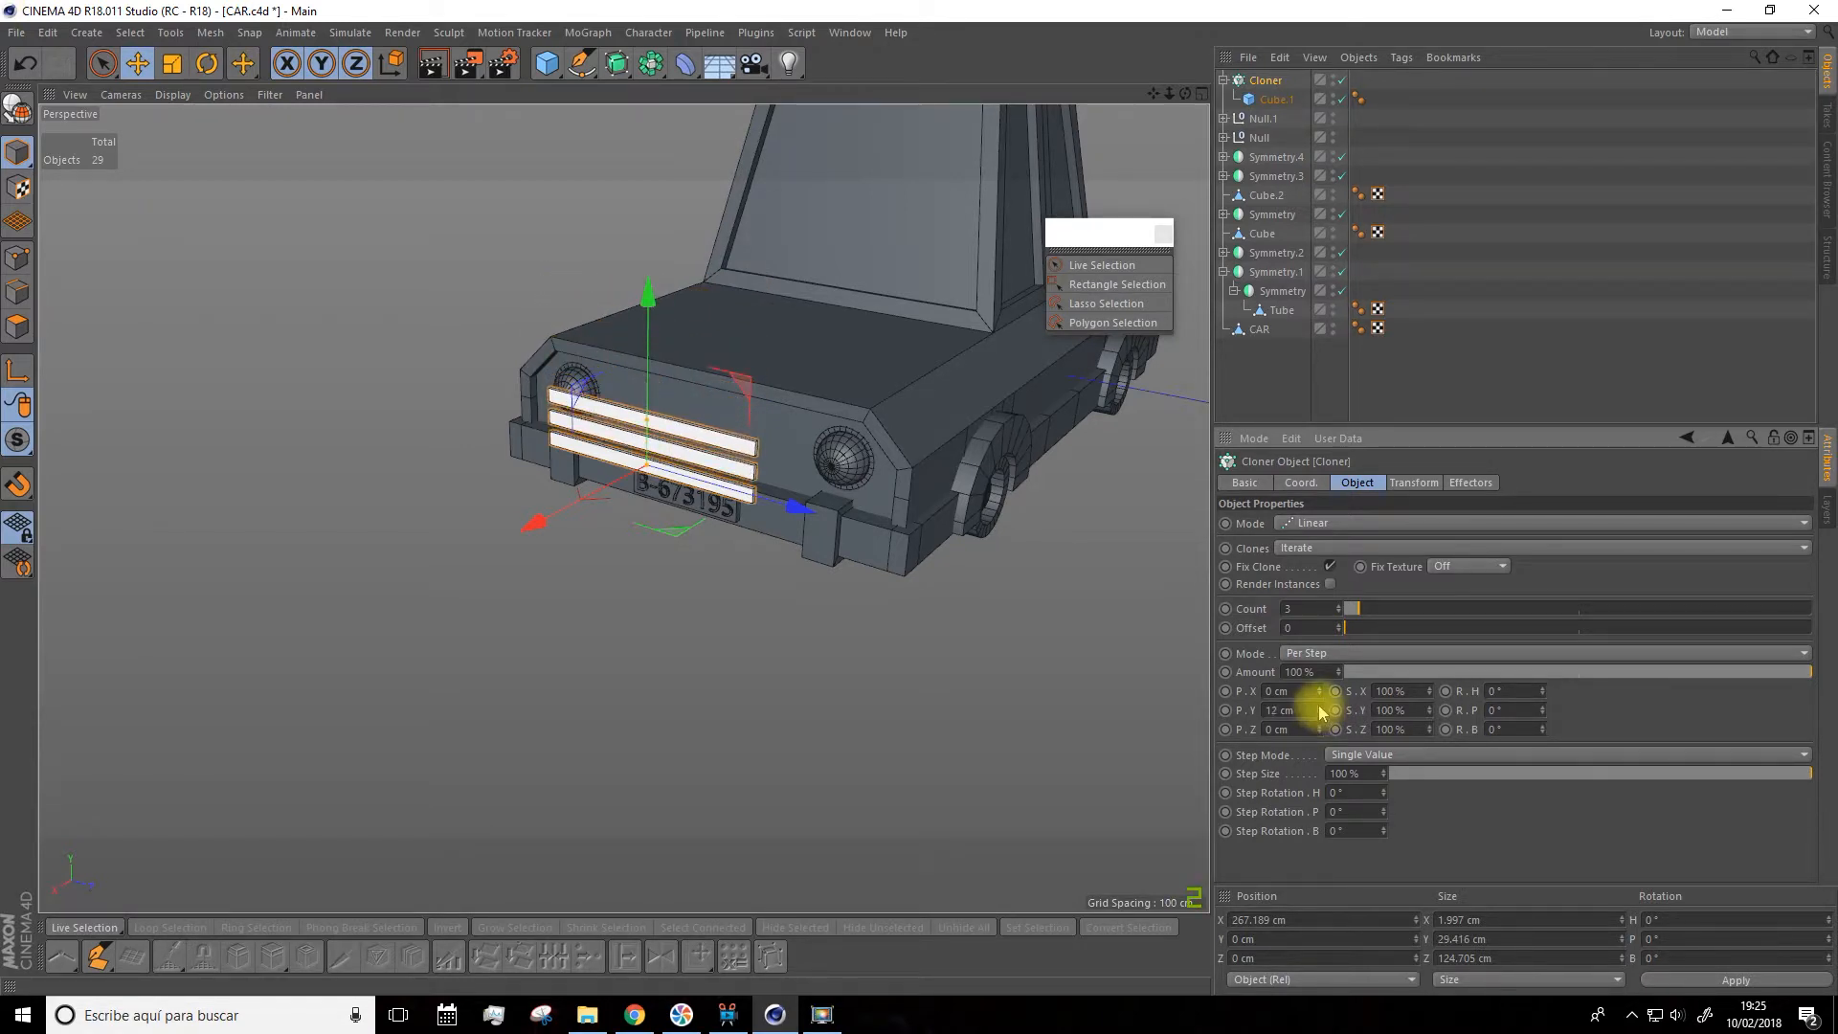
{"action": "left_click", "coordinate": [1340, 608]}
Fit the cloned bars against the car's front between the headlights, at about X 222 and Y -10.6 cm
{"action": "left_click_drag", "start_coordinate": [547, 522], "coordinate": [613, 530]}
{"action": "scroll", "coordinate": [698, 408], "scroll_direction": "up", "scroll_amount": 3}
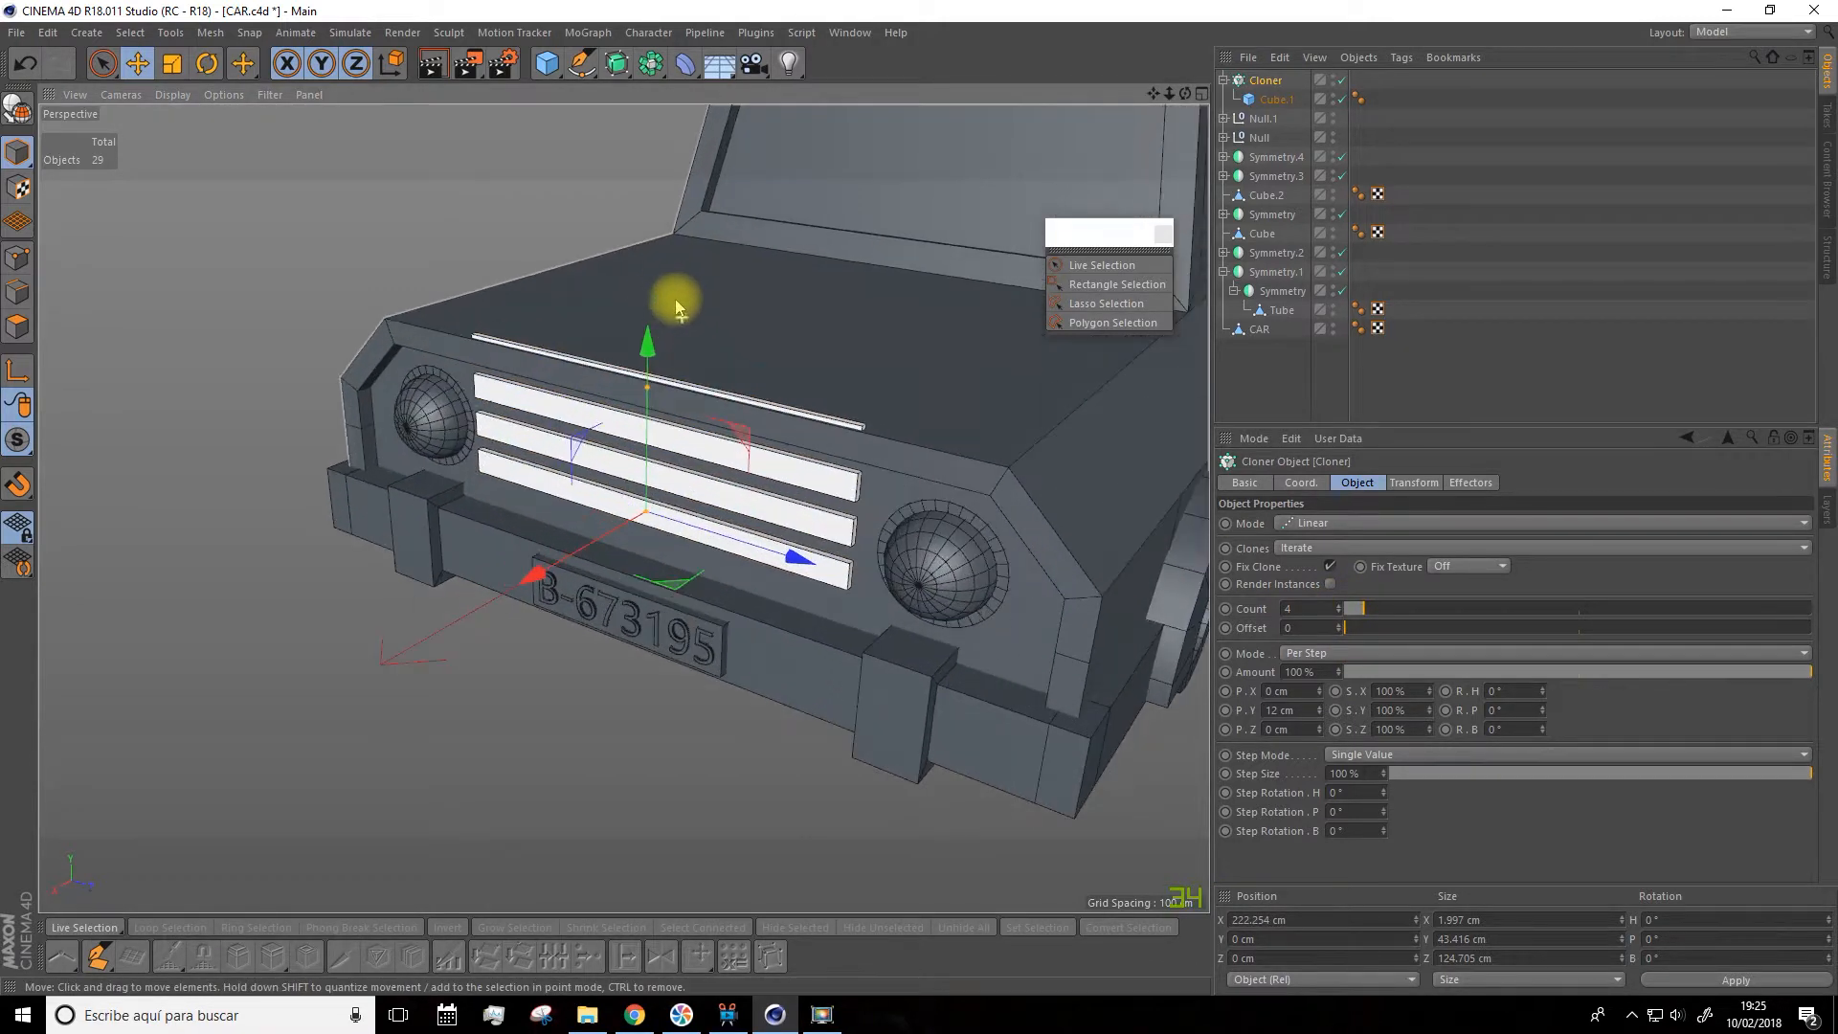
{"action": "left_click_drag", "start_coordinate": [646, 343], "coordinate": [824, 328]}
{"action": "left_click_drag", "start_coordinate": [636, 411], "coordinate": [636, 404]}
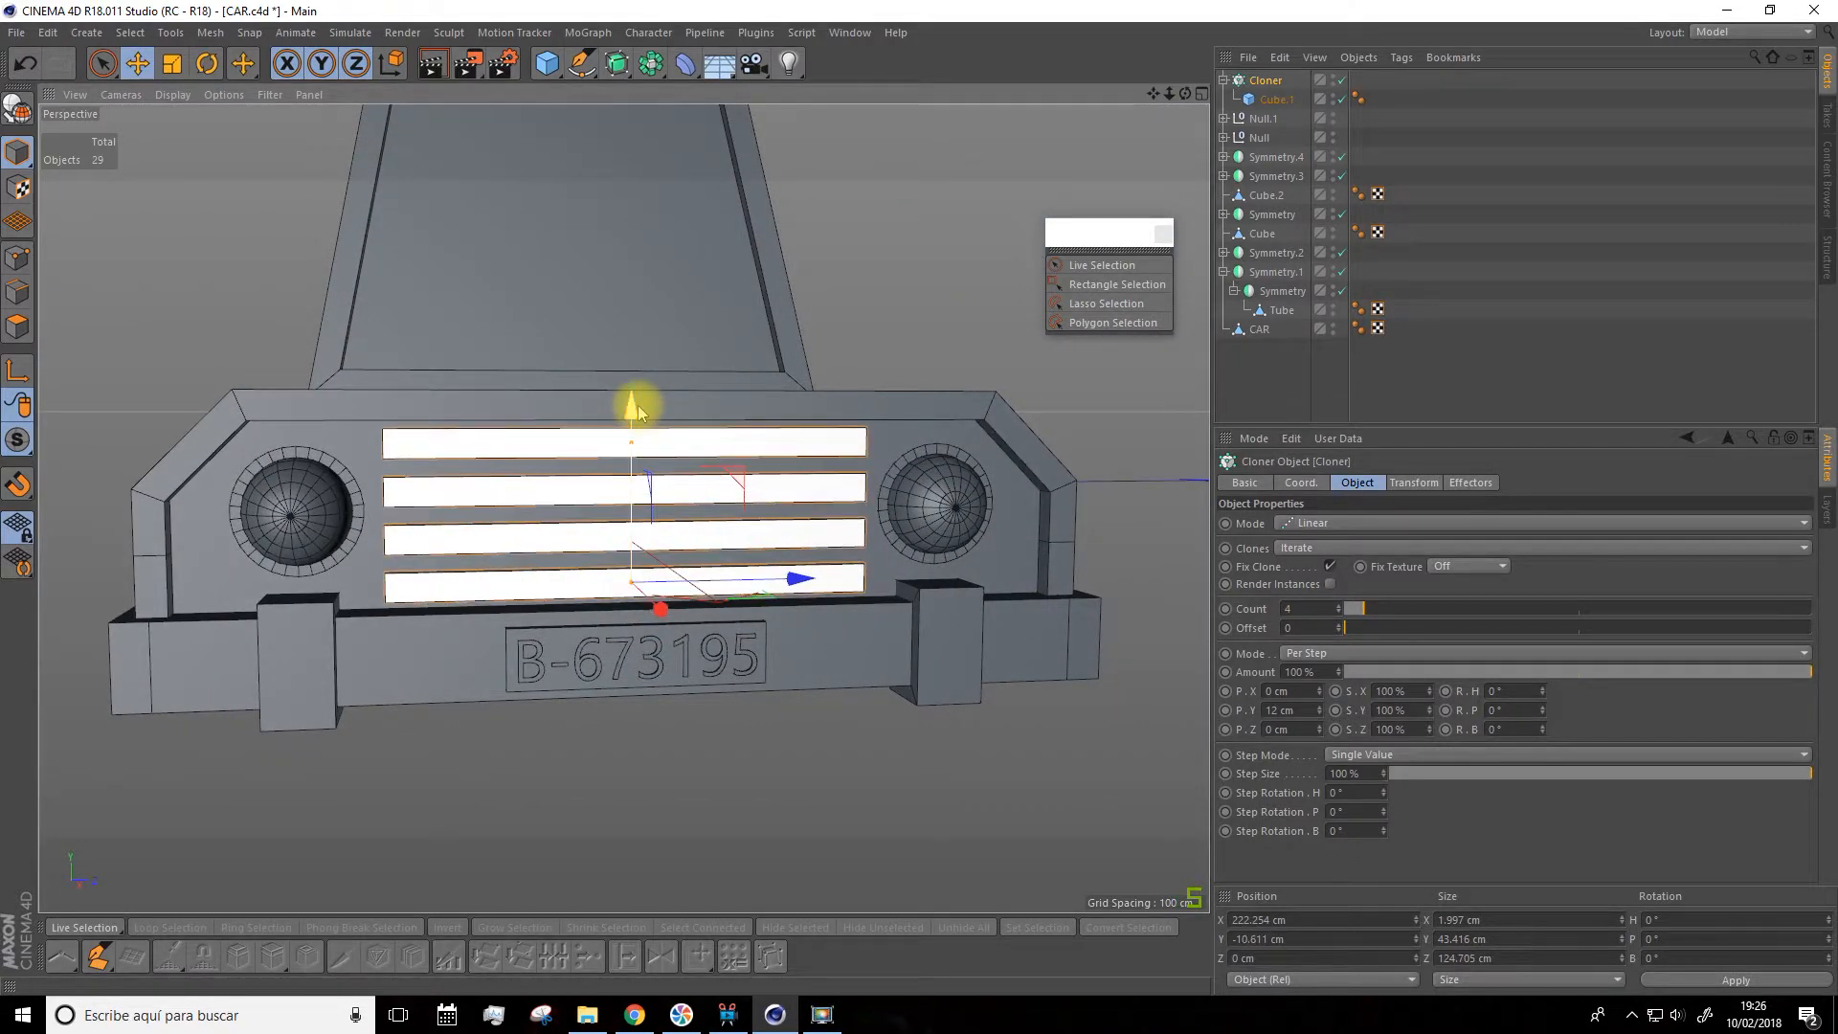
Change the cloner's Transform colour to a grey with 0% saturation and 53% brightness
{"action": "left_click", "coordinate": [1415, 482]}
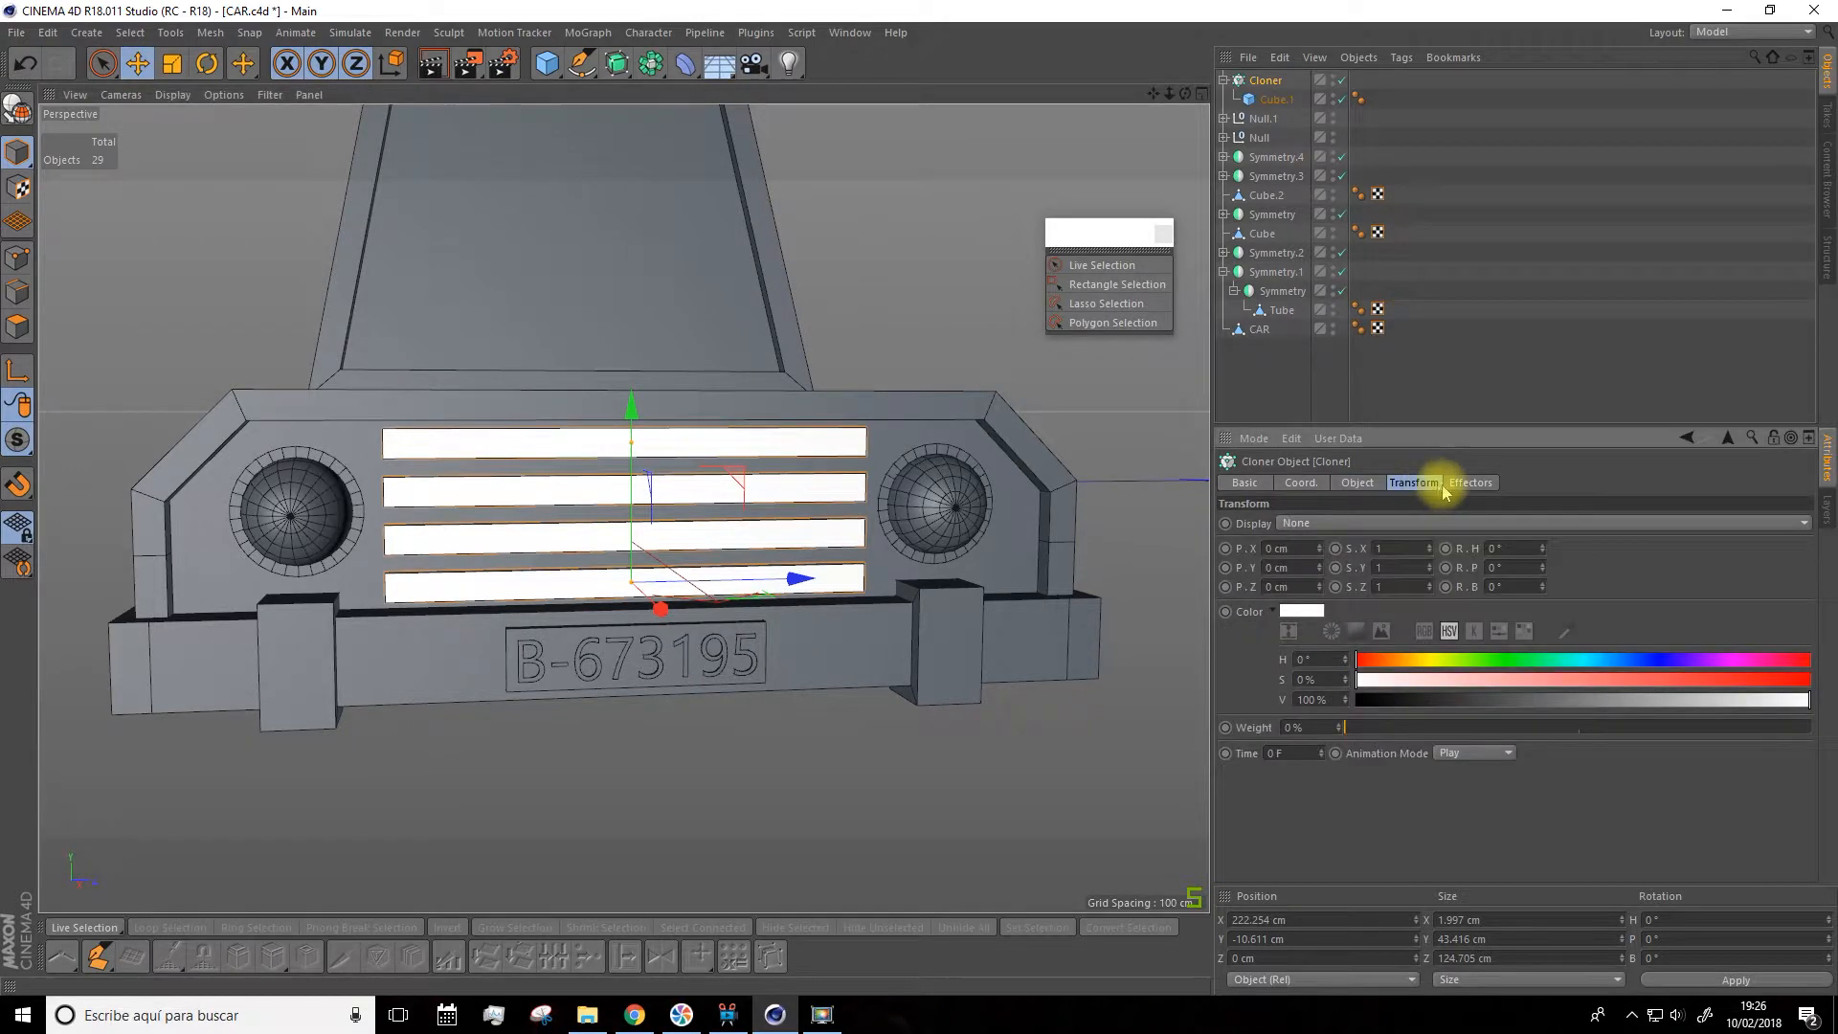
{"action": "left_click", "coordinate": [1302, 613]}
{"action": "left_click_drag", "start_coordinate": [1275, 654], "coordinate": [1329, 657]}
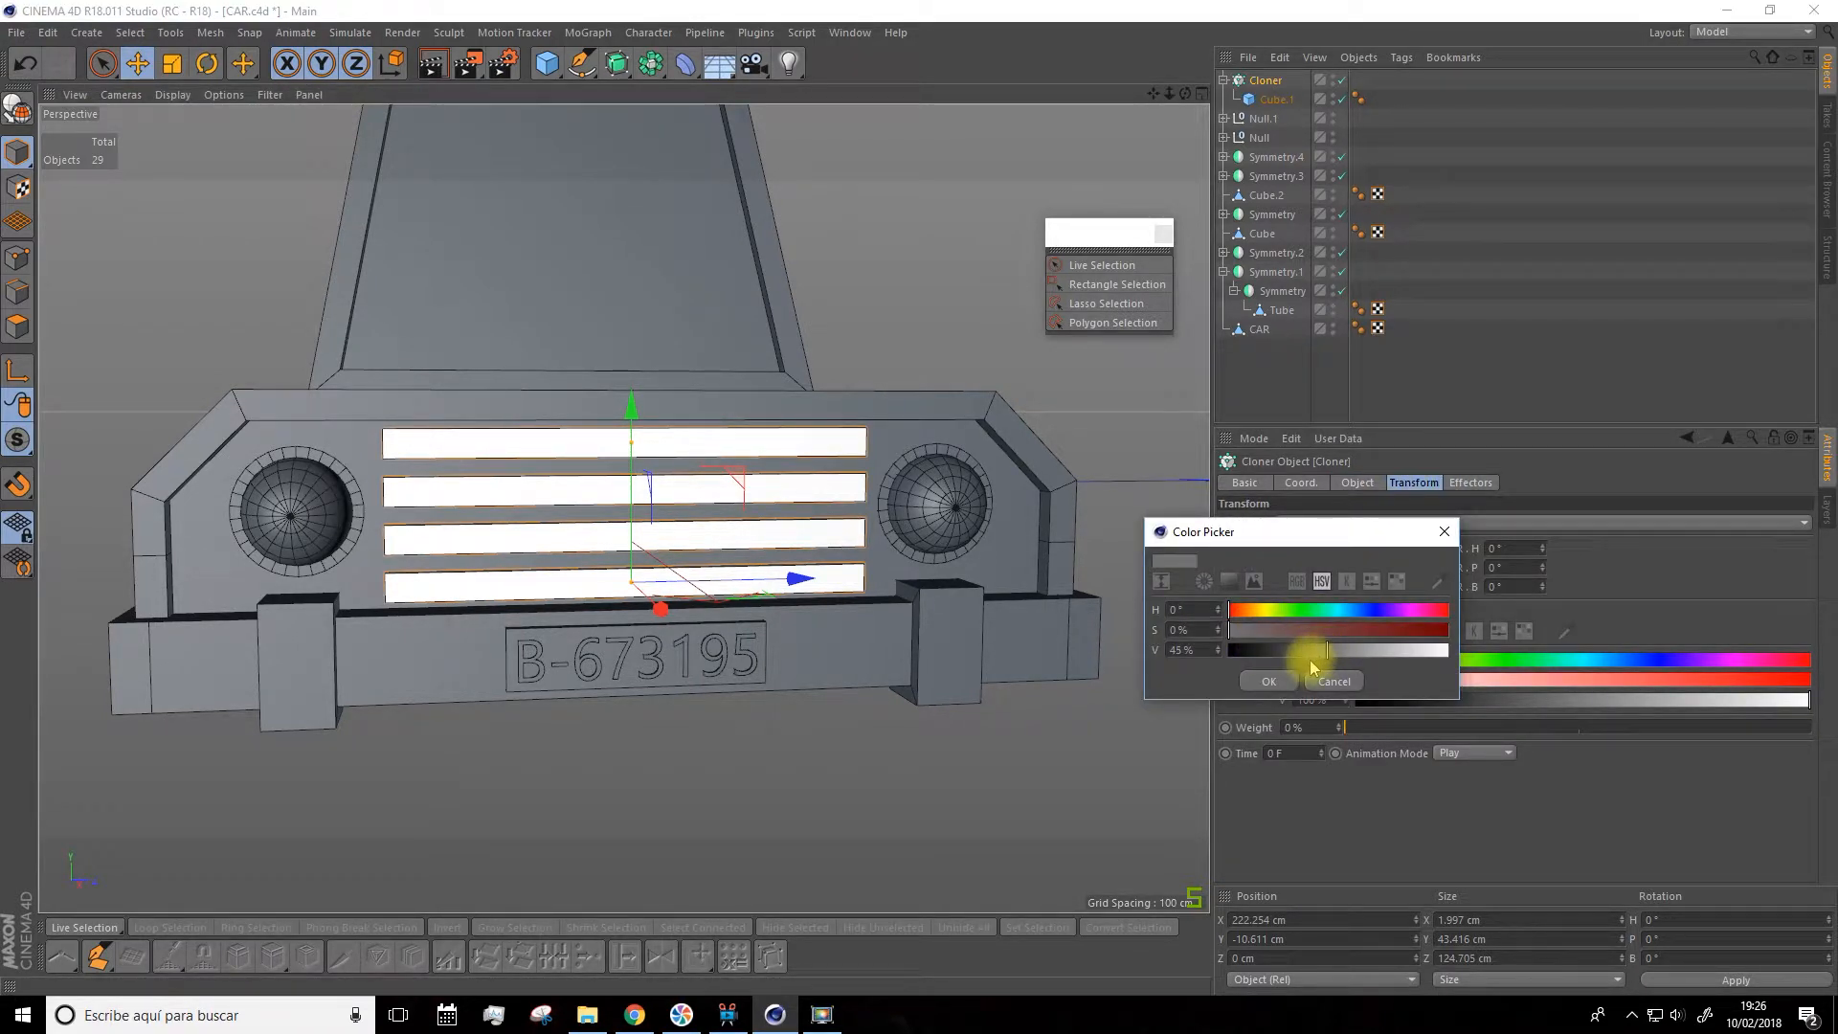
{"action": "left_click", "coordinate": [1270, 682]}
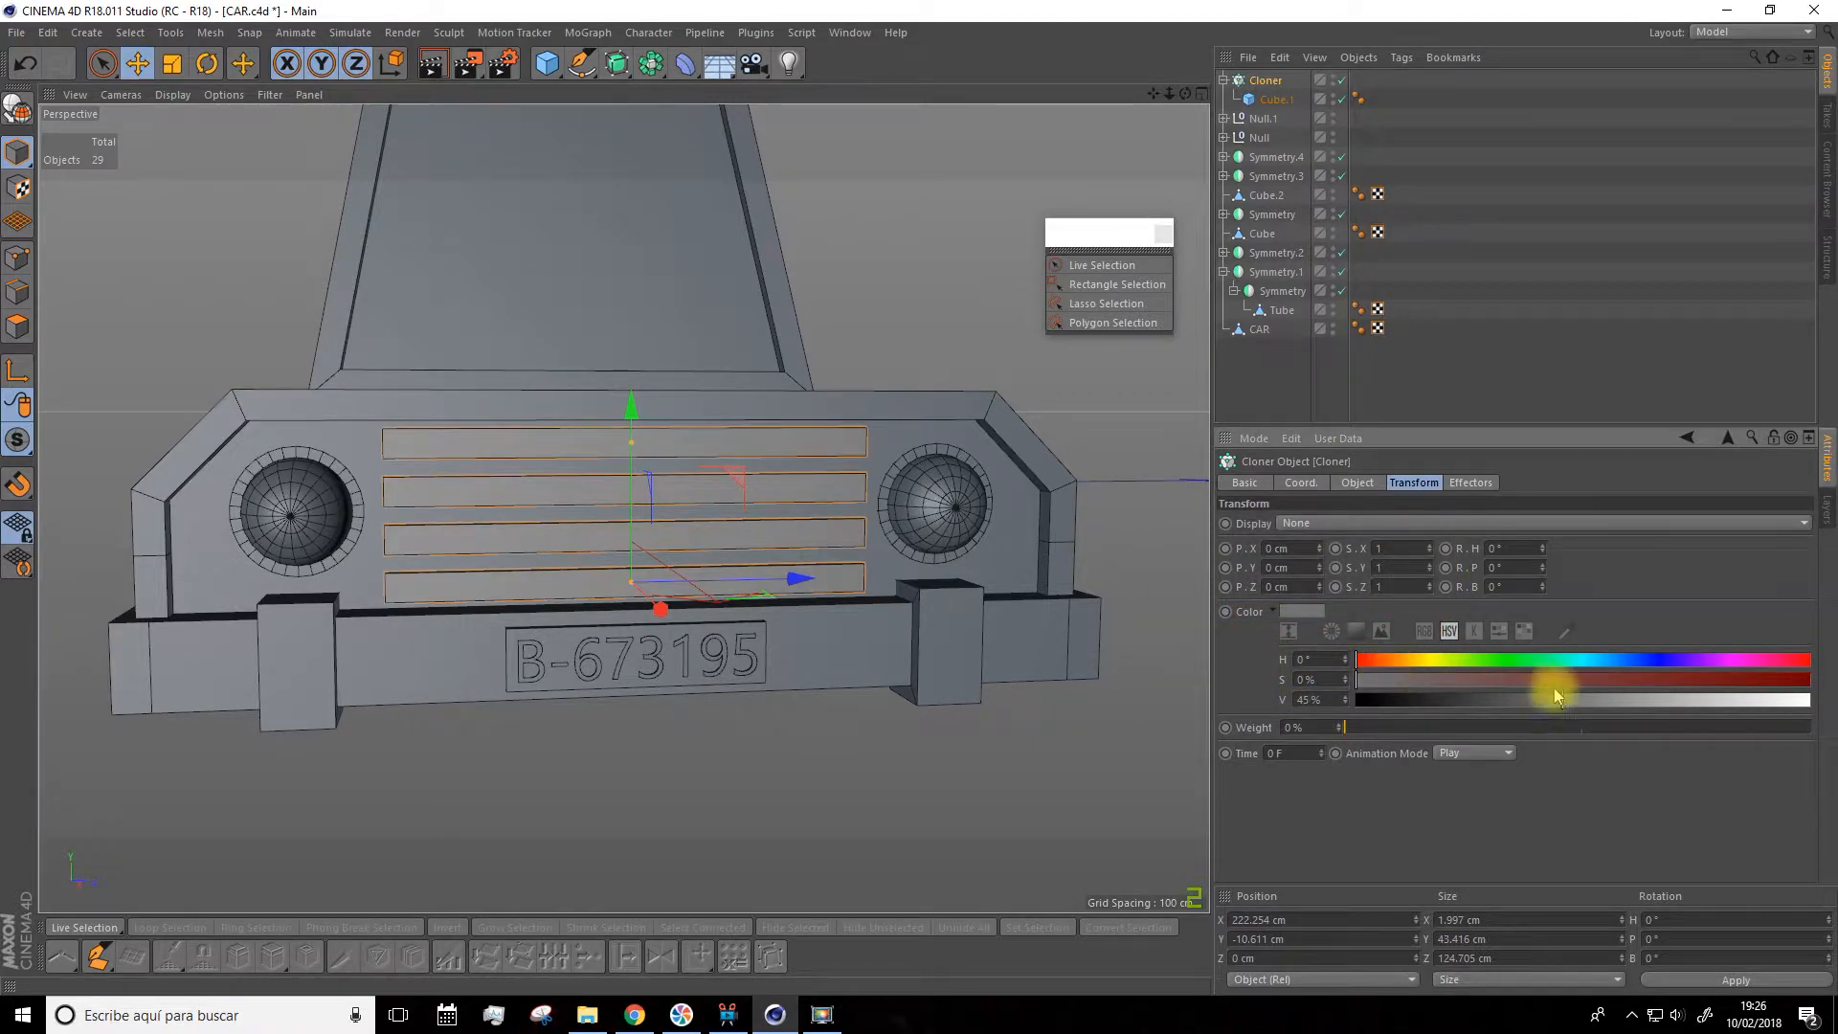
{"action": "left_click_drag", "start_coordinate": [1560, 707], "coordinate": [1592, 709]}
{"action": "scroll", "coordinate": [944, 727], "scroll_direction": "down", "scroll_amount": 3}
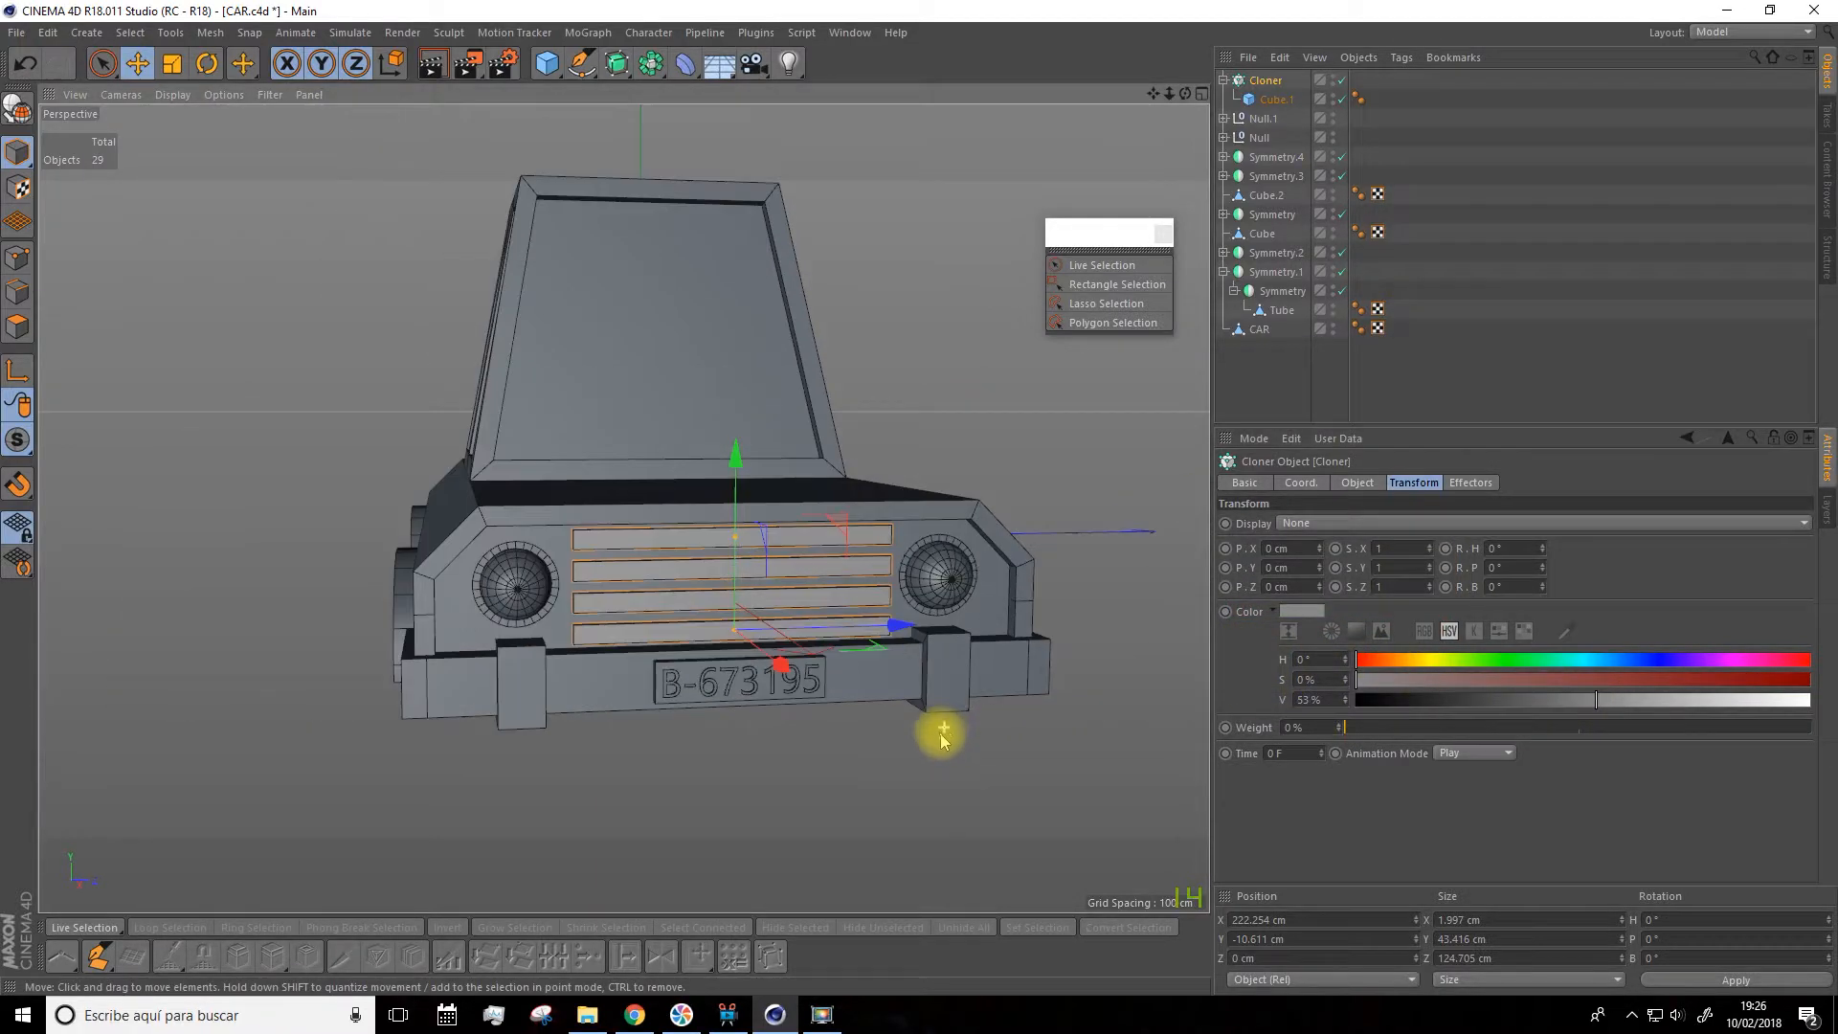
{"action": "left_click", "coordinate": [942, 729]}
Enable Render Instances for the grille cloner
{"action": "left_click_drag", "start_coordinate": [1037, 675], "coordinate": [780, 677], "text": "alt"}
{"action": "scroll", "coordinate": [975, 614], "scroll_direction": "down", "scroll_amount": 6}
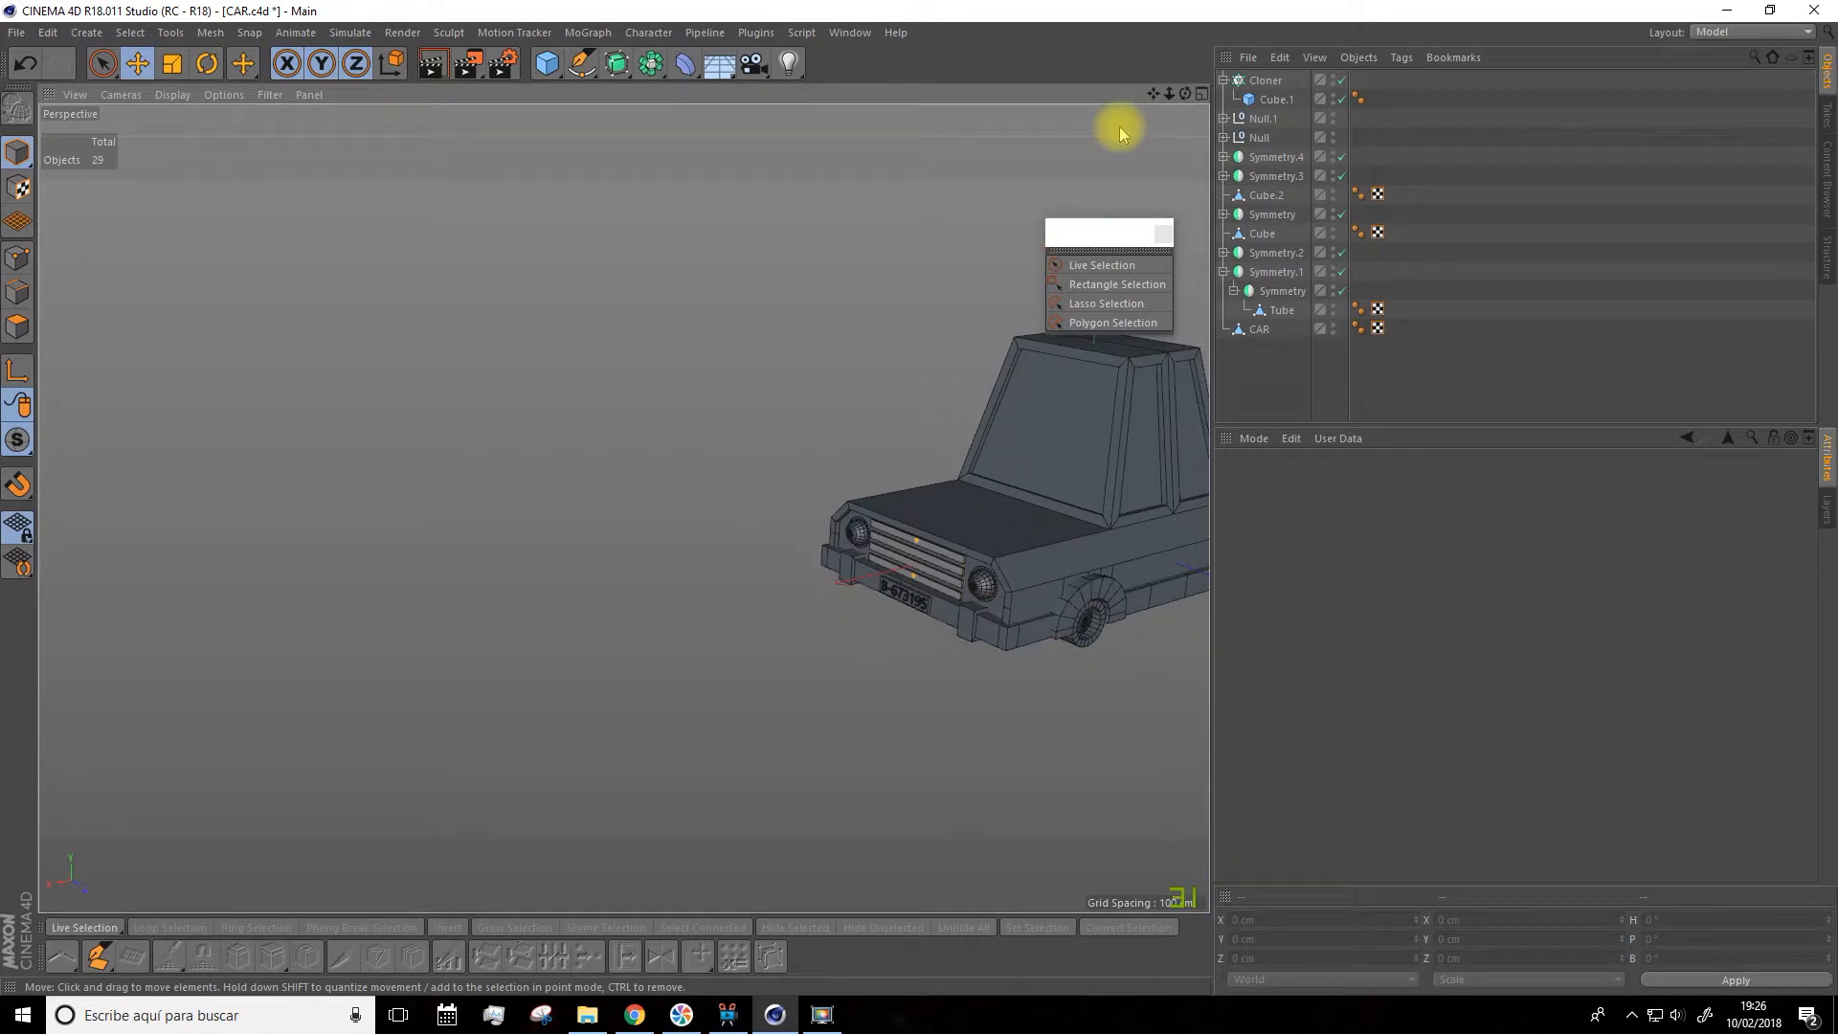
{"action": "left_click_drag", "start_coordinate": [1154, 94], "coordinate": [804, 75]}
{"action": "right_click_drag", "start_coordinate": [969, 337], "coordinate": [656, 464], "text": "alt"}
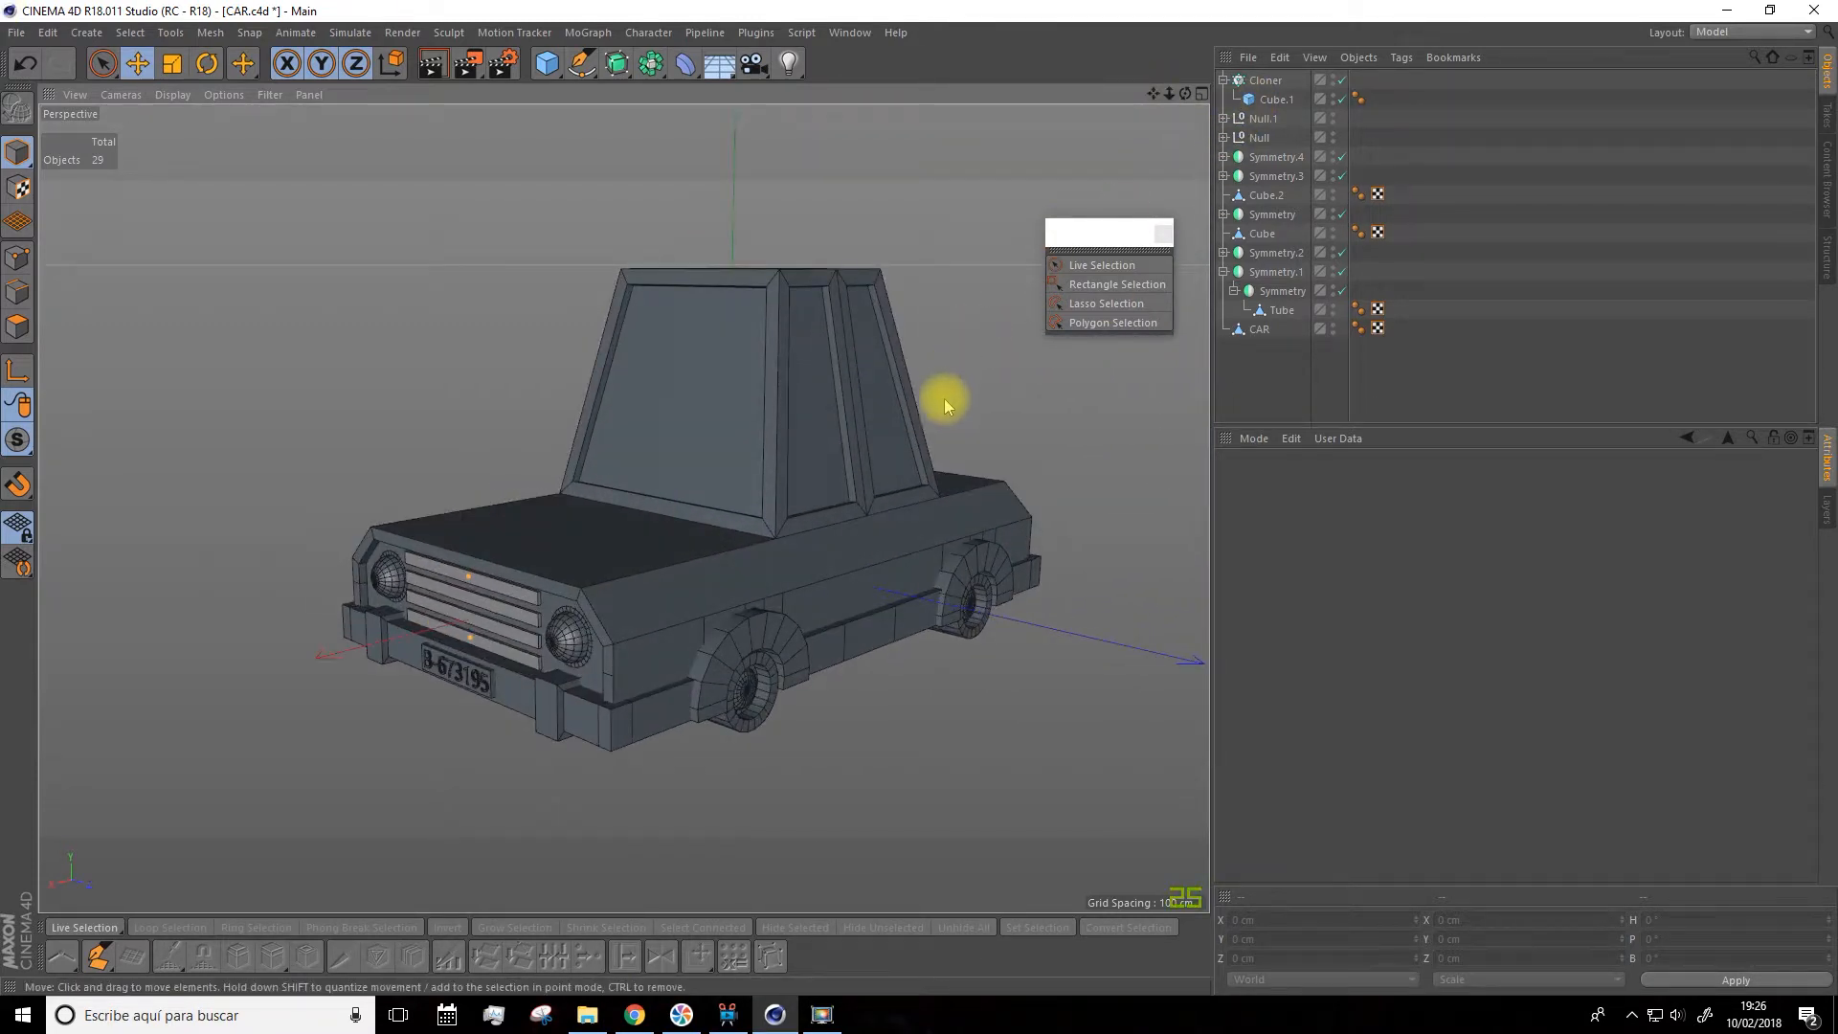
{"action": "left_click", "coordinate": [1264, 82]}
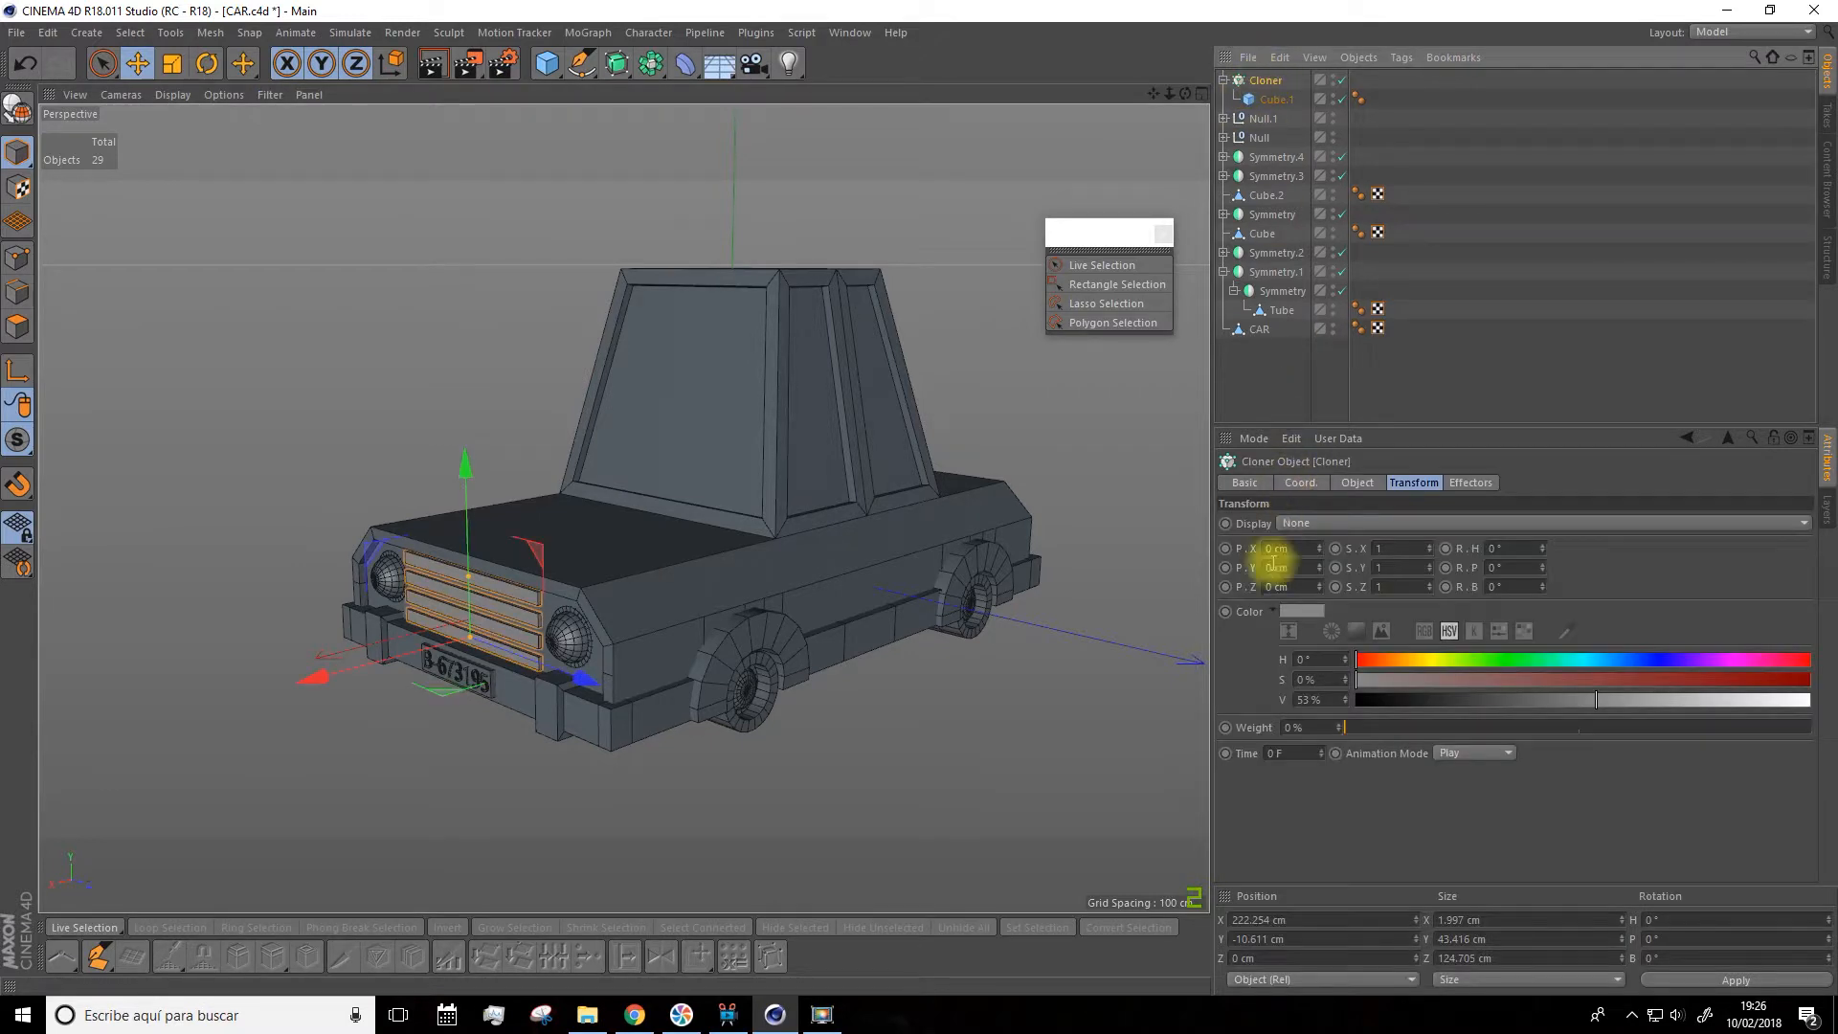
{"action": "left_click", "coordinate": [1350, 483]}
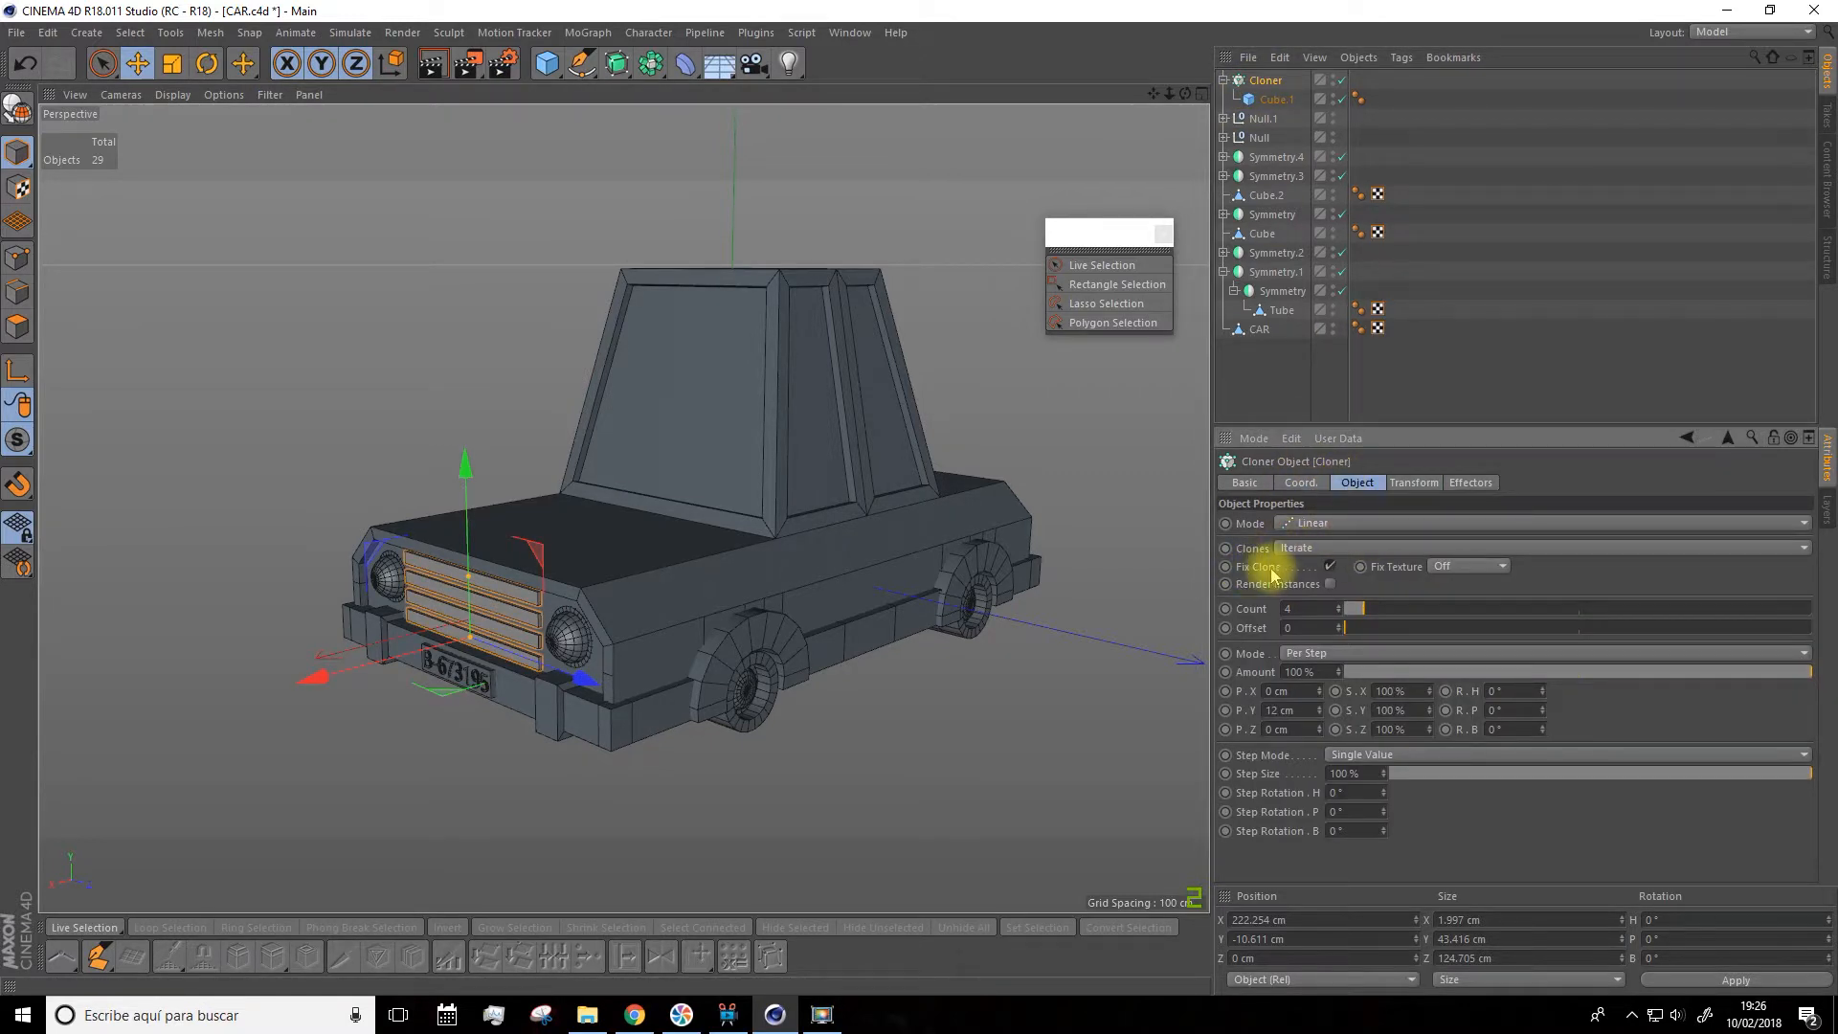
{"action": "left_click", "coordinate": [1331, 586]}
{"action": "scroll", "coordinate": [445, 599], "scroll_direction": "up", "scroll_amount": 8}
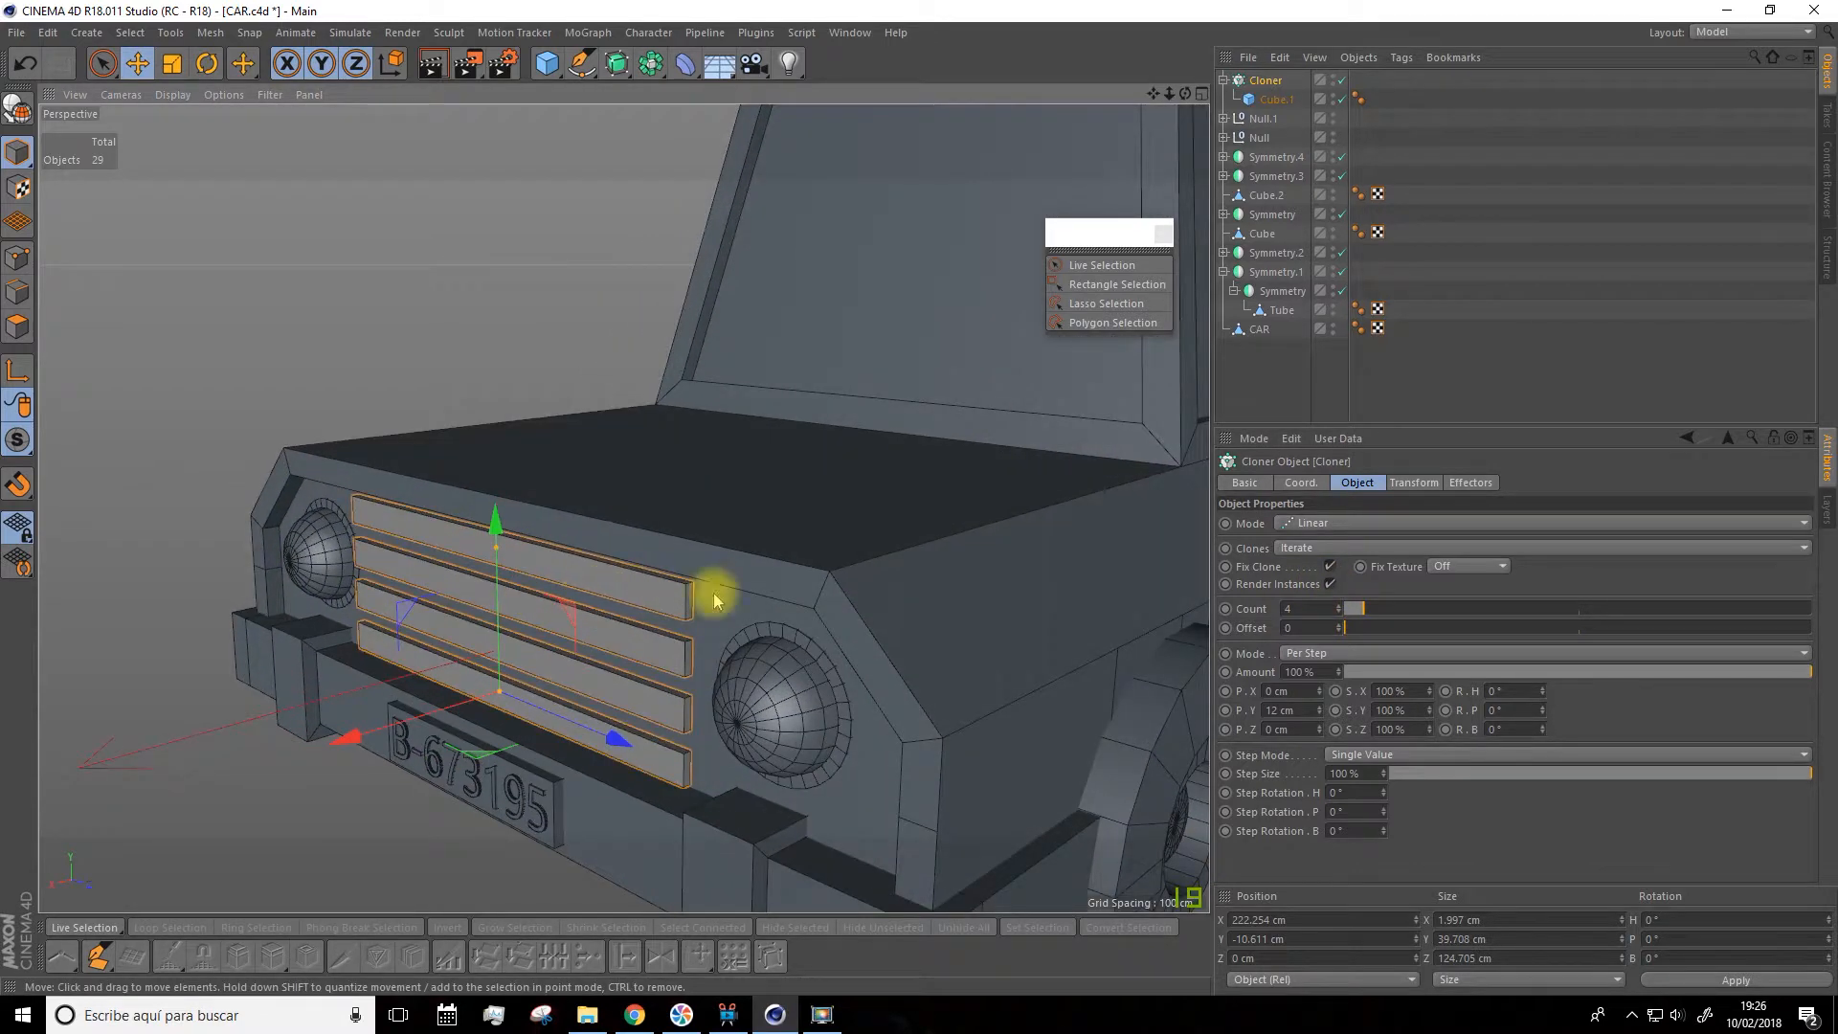
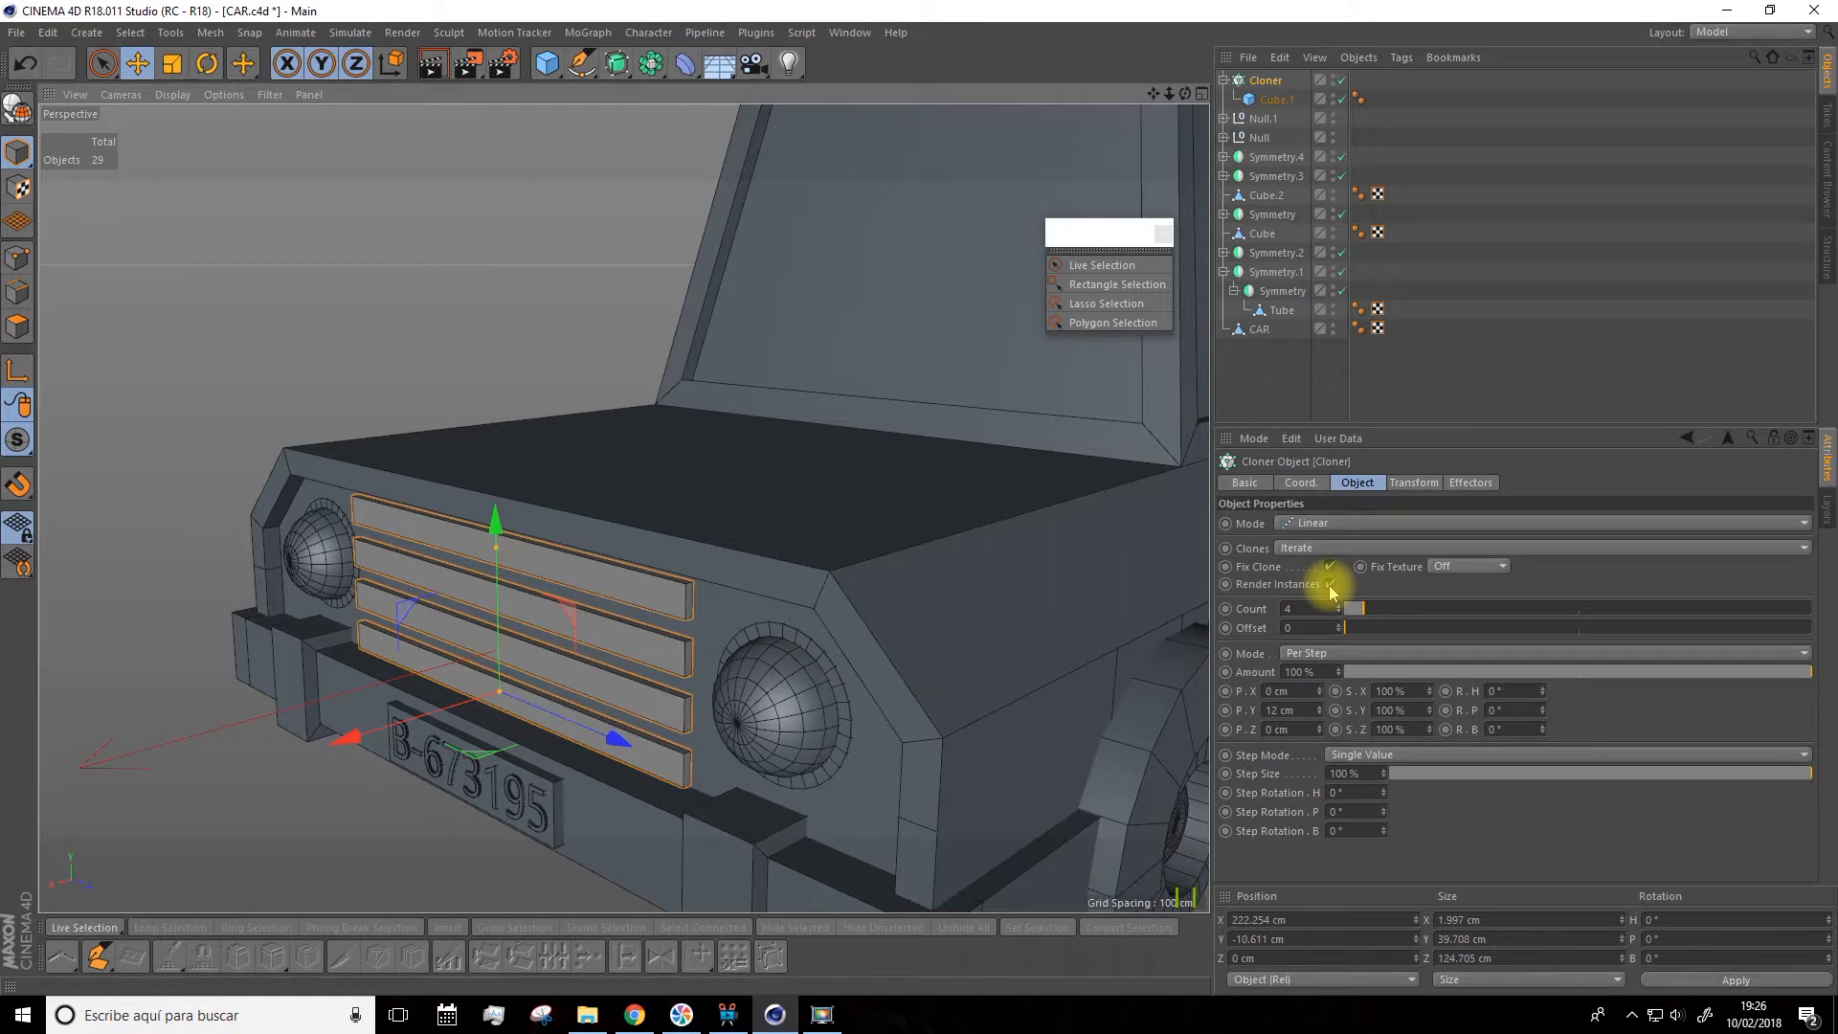
Deselect the grille cloner and save the car scene
{"action": "scroll", "coordinate": [702, 517], "scroll_direction": "down", "scroll_amount": 10}
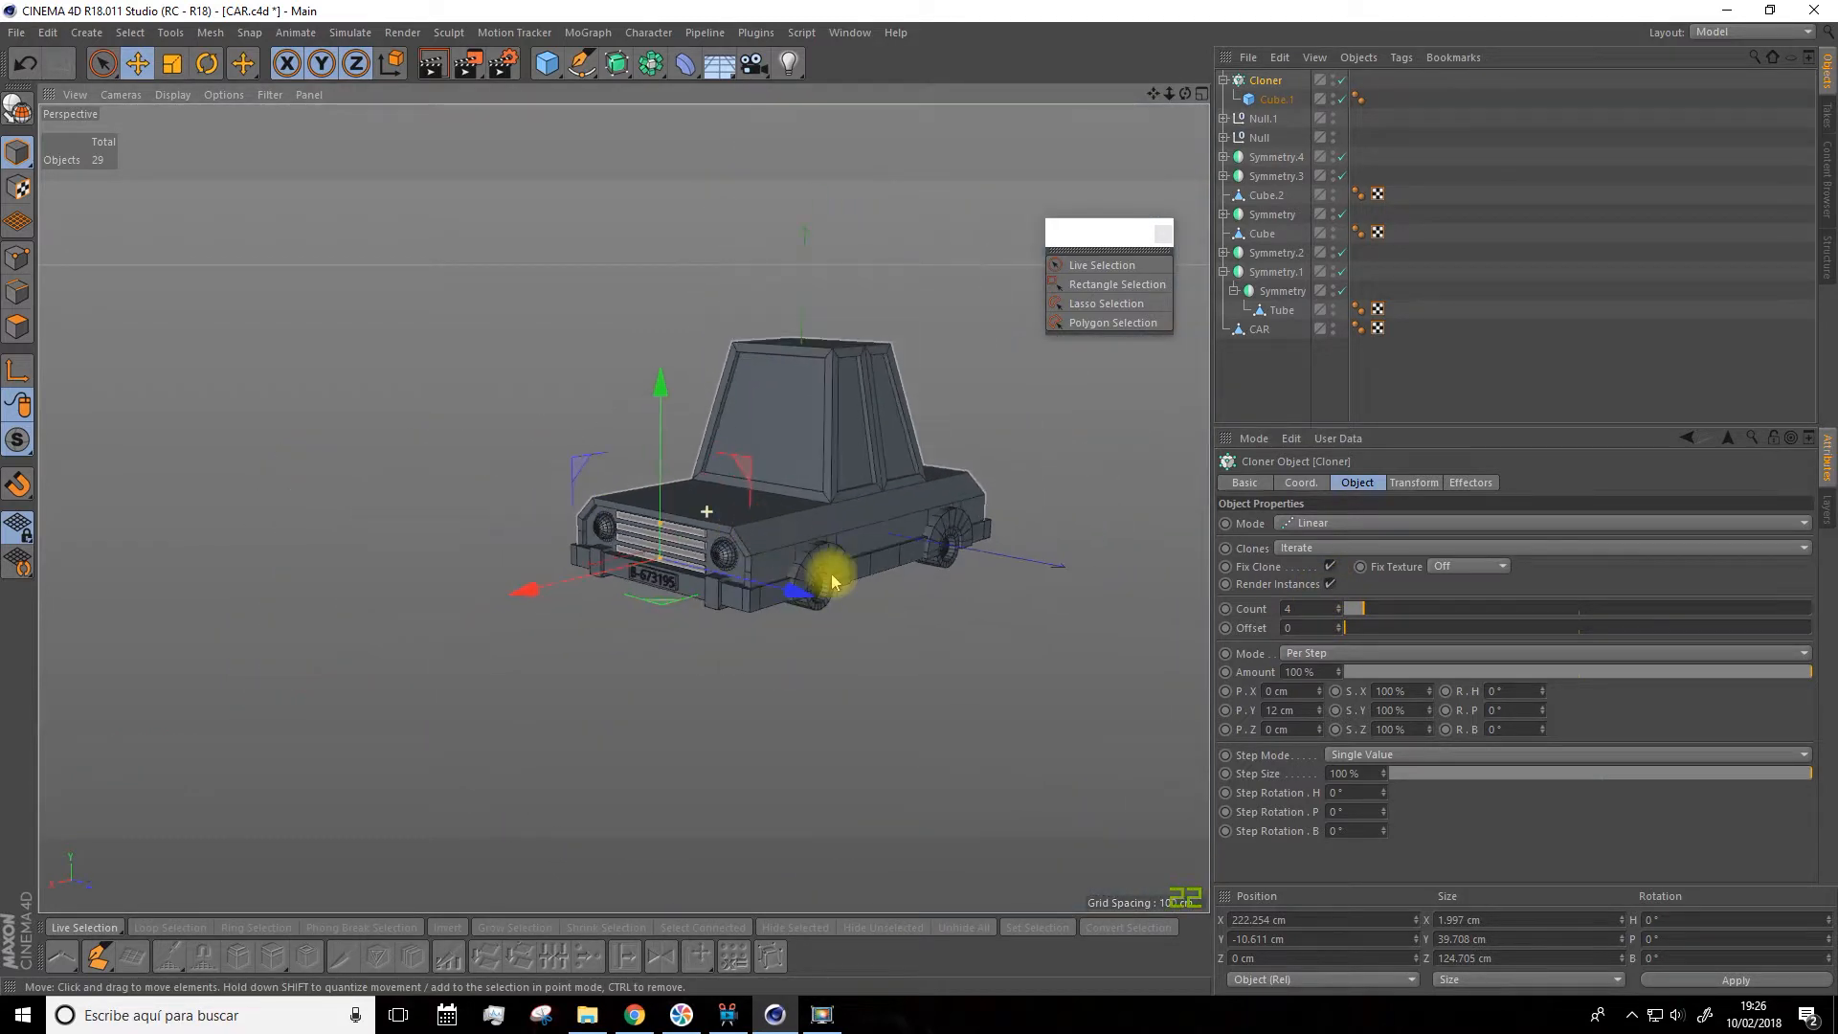
{"action": "left_click_drag", "start_coordinate": [1154, 93], "coordinate": [1001, 151]}
{"action": "left_click", "coordinate": [979, 526]}
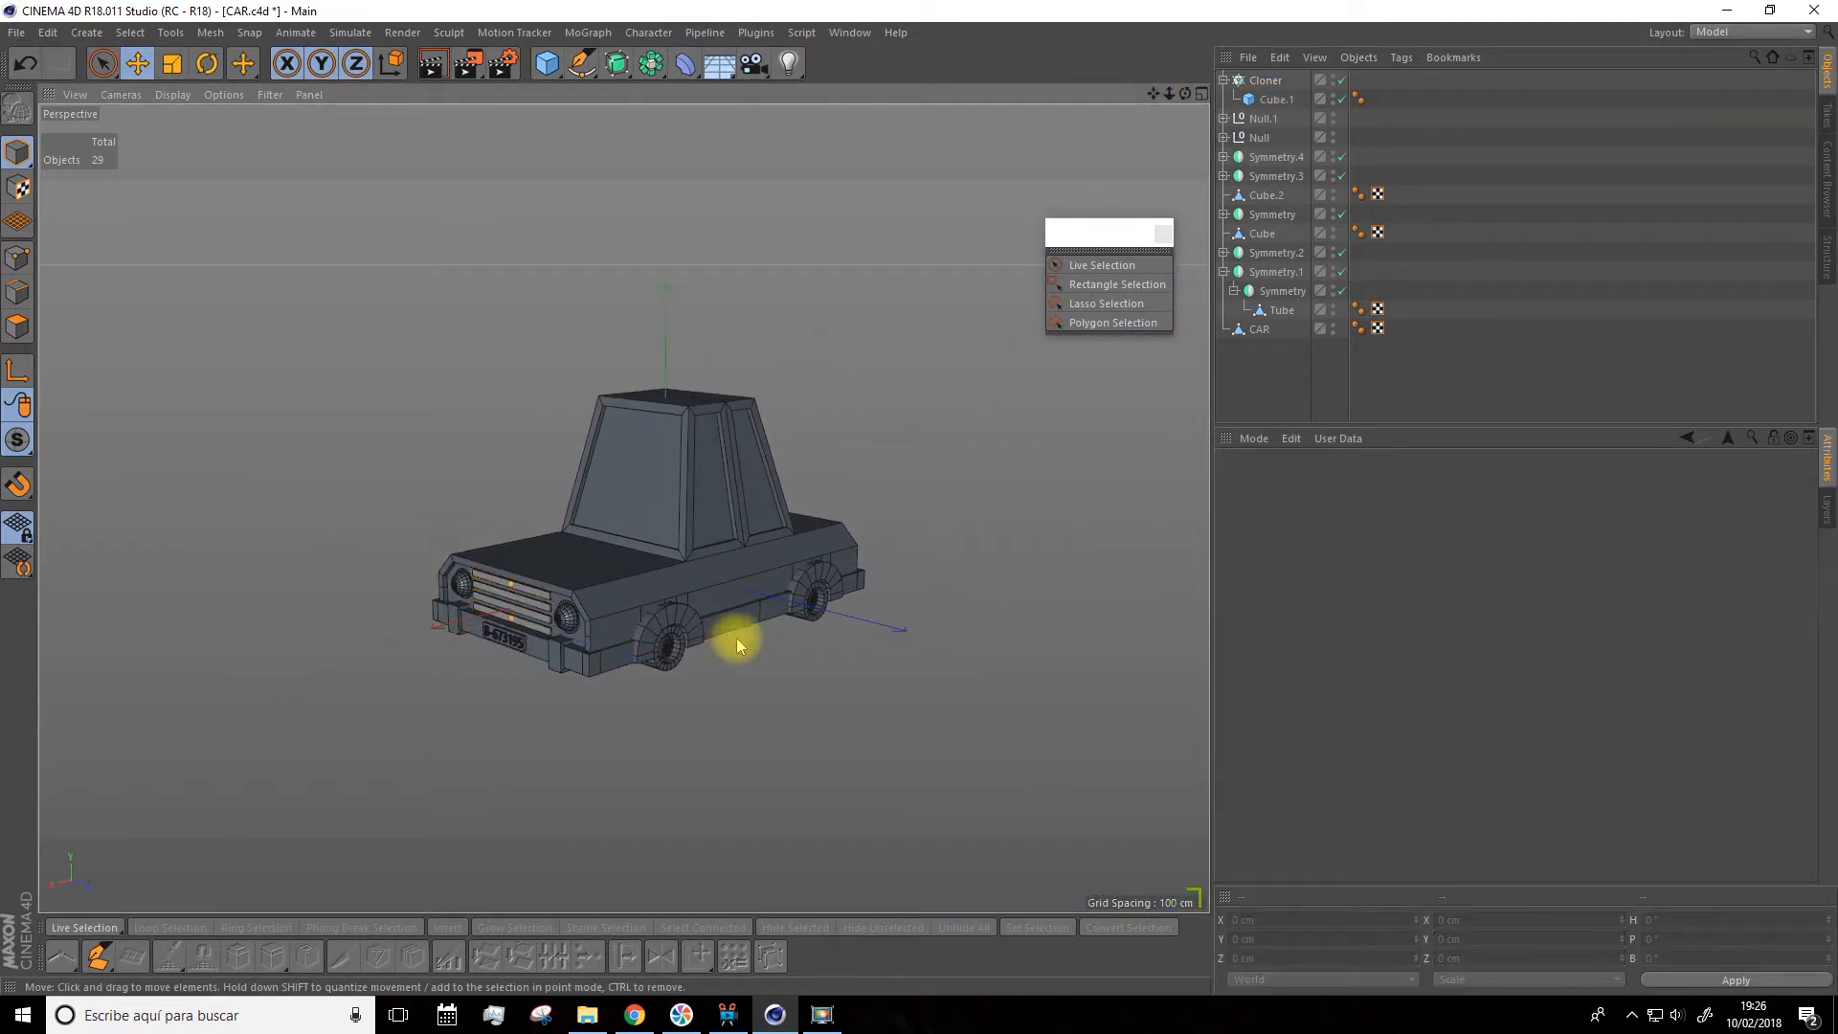
{"action": "scroll", "coordinate": [744, 669], "scroll_direction": "up", "scroll_amount": 2}
{"action": "key", "text": "ctrl+s"}
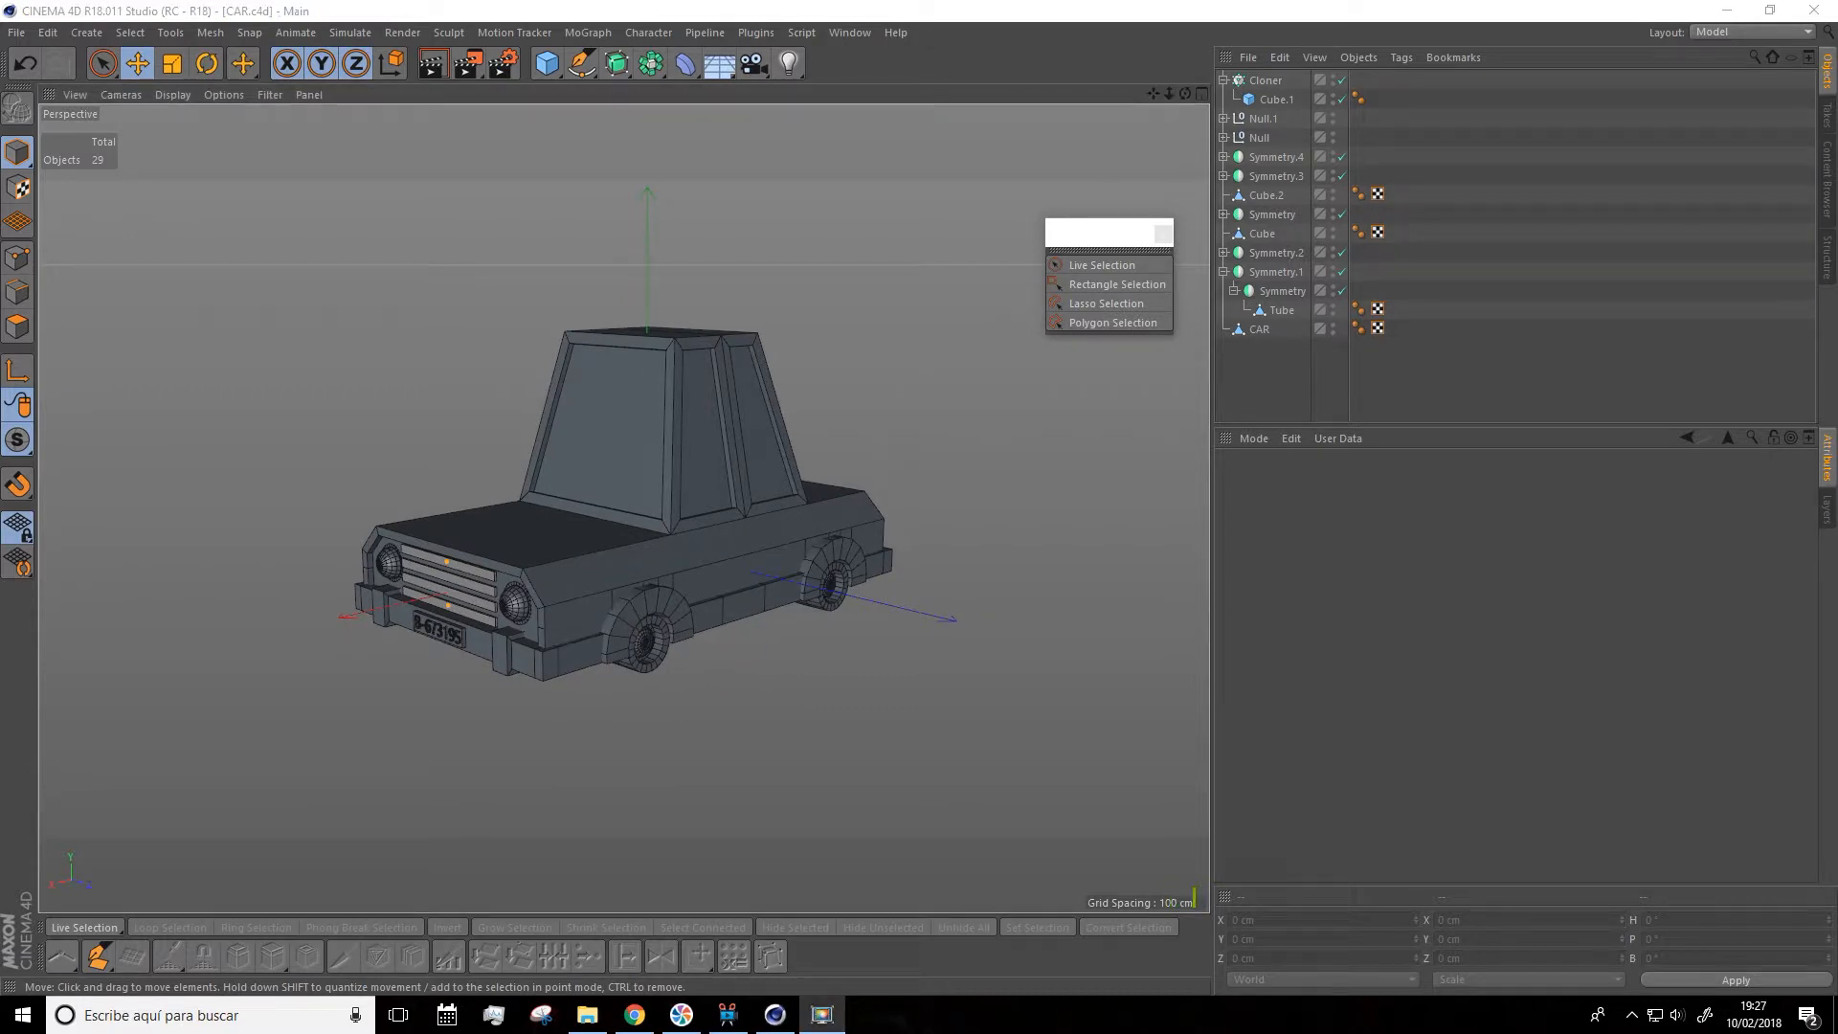
Select the CAR object's bonnet polygon and divide it from windscreen to grille with two evenly spaced loop cuts
{"action": "left_click_drag", "start_coordinate": [351, 567], "coordinate": [542, 593], "text": "alt"}
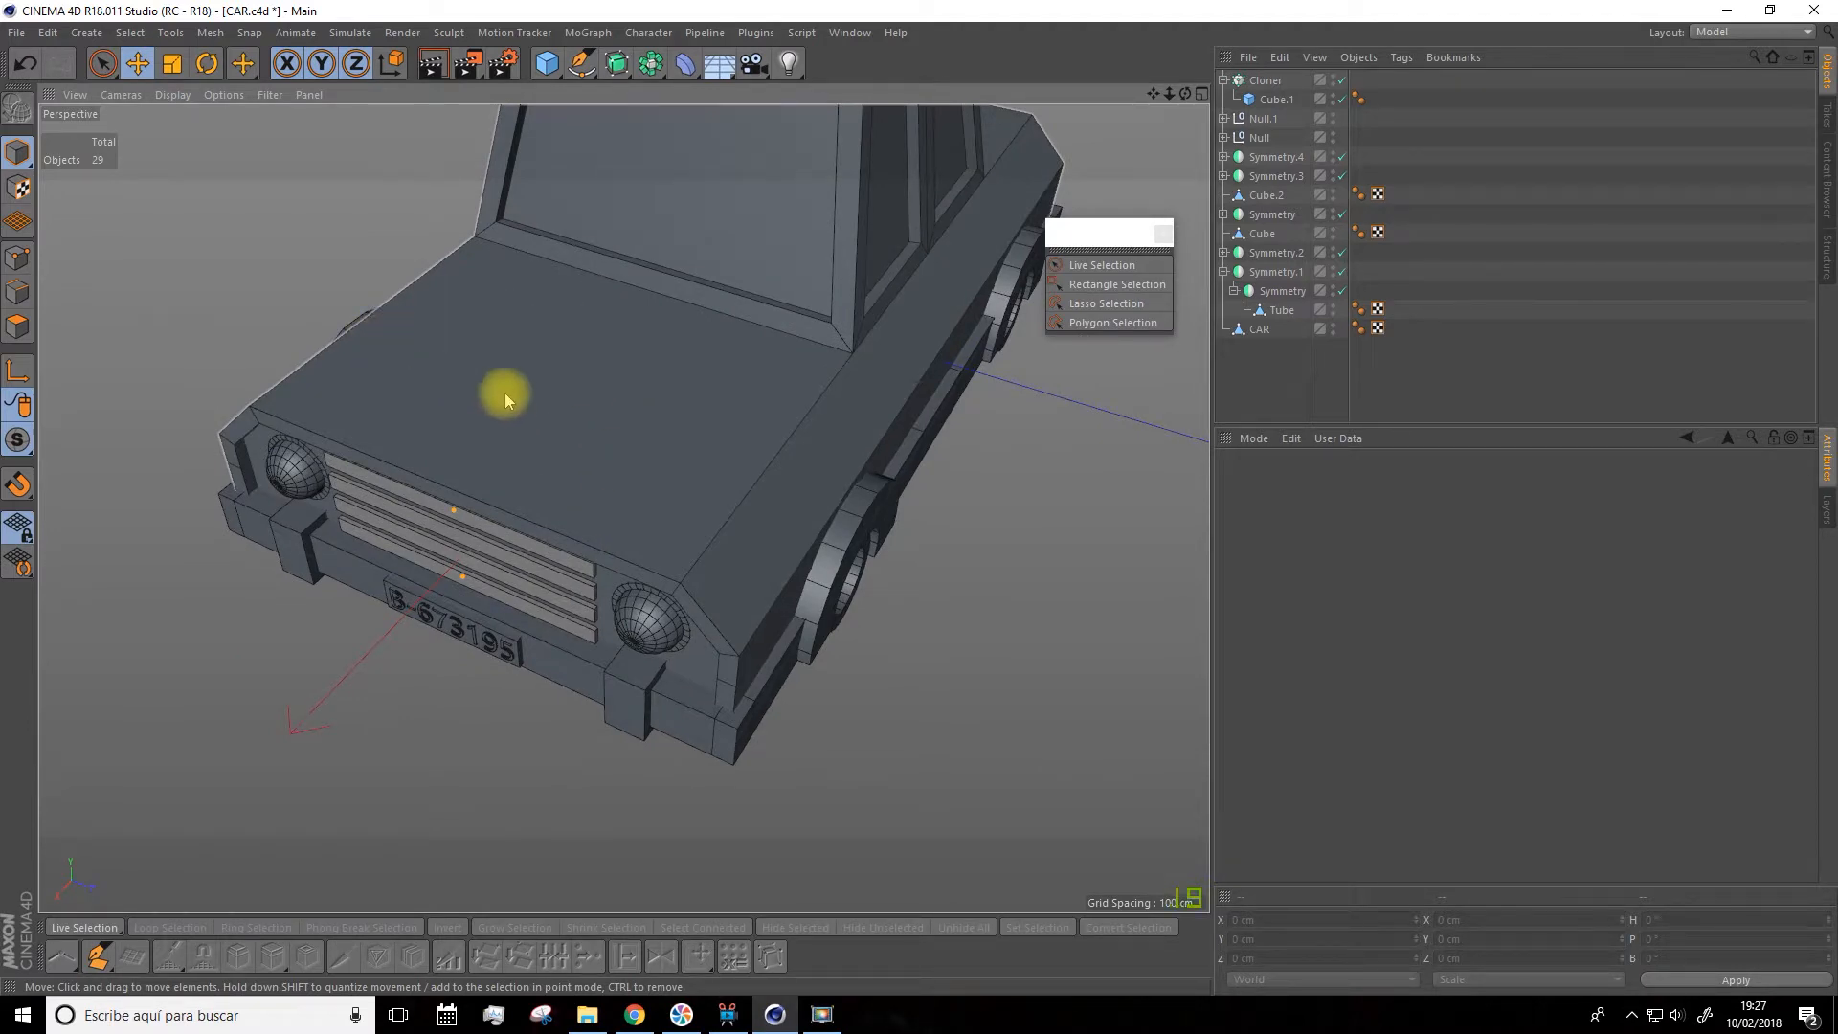
{"action": "scroll", "coordinate": [320, 300], "scroll_direction": "down", "scroll_amount": 2}
{"action": "left_click_drag", "start_coordinate": [1152, 94], "coordinate": [670, 422]}
{"action": "left_click", "coordinate": [17, 327]}
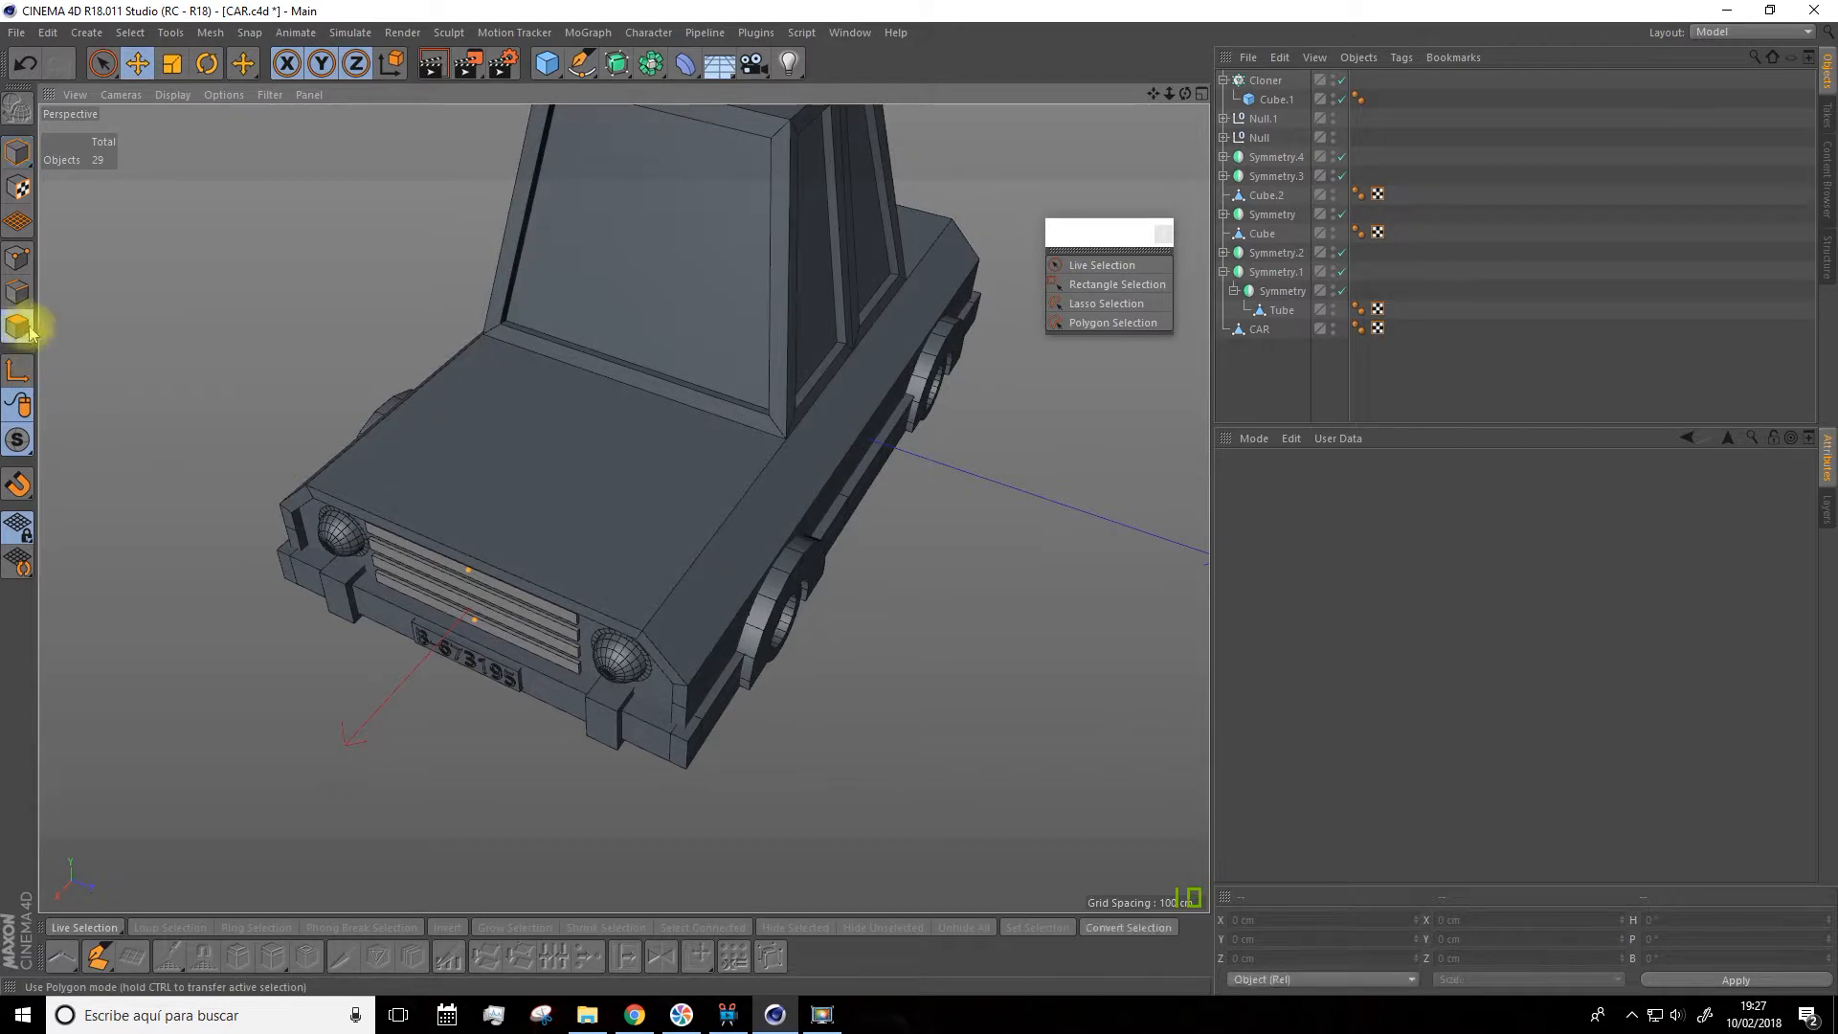
{"action": "left_click", "coordinate": [1250, 329]}
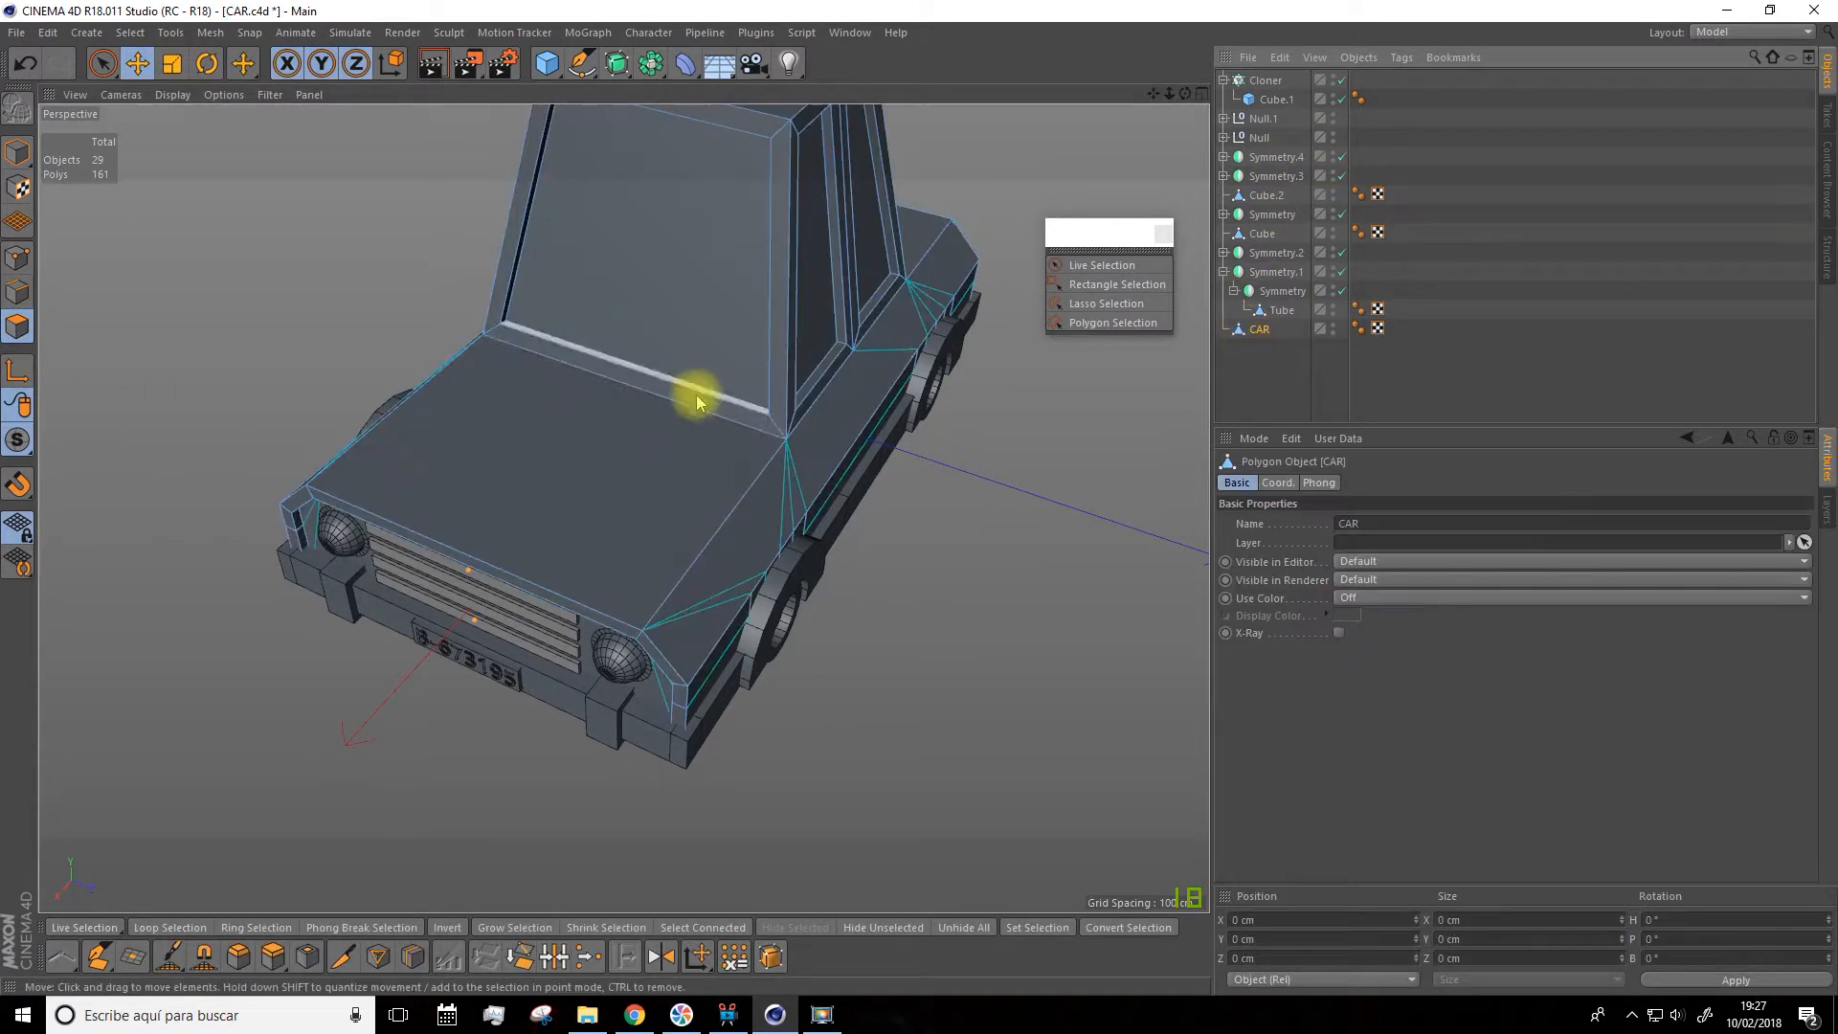
{"action": "left_click", "coordinate": [552, 457]}
{"action": "left_click_drag", "start_coordinate": [607, 526], "coordinate": [698, 463], "text": "alt"}
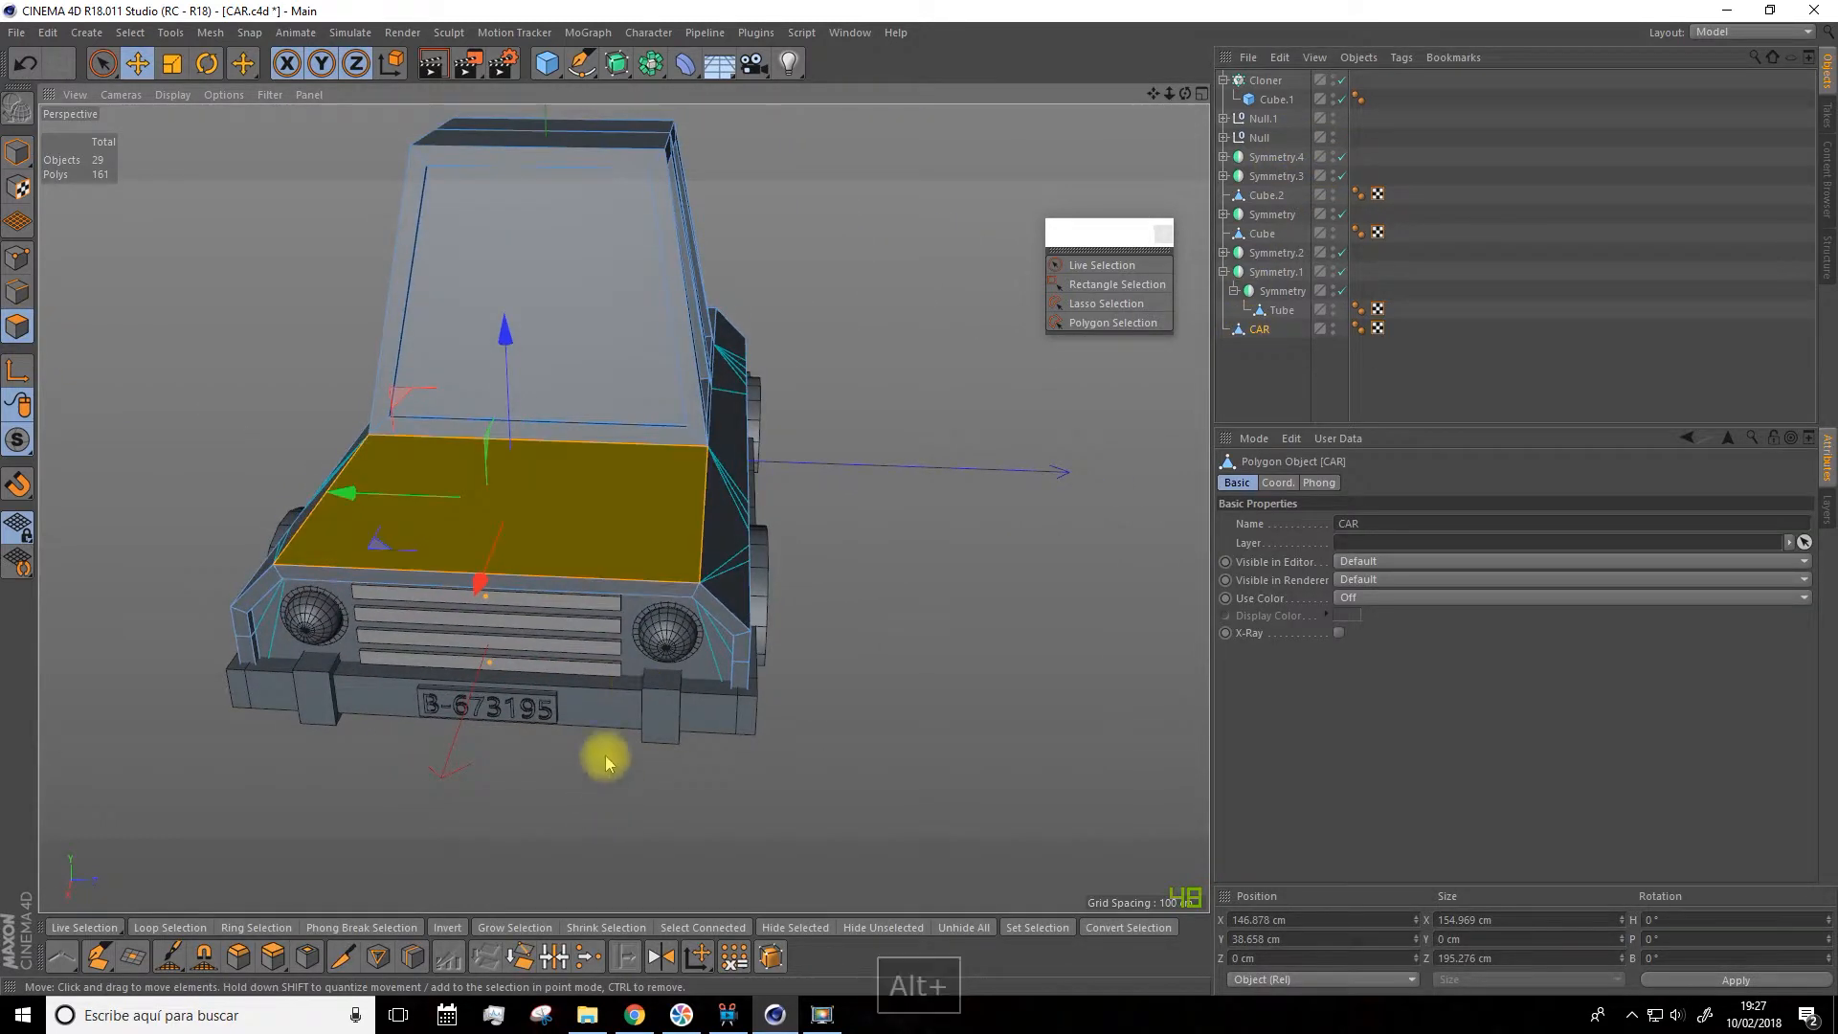
{"action": "left_click_drag", "start_coordinate": [603, 751], "coordinate": [569, 660], "text": "alt"}
{"action": "left_click", "coordinate": [412, 955]}
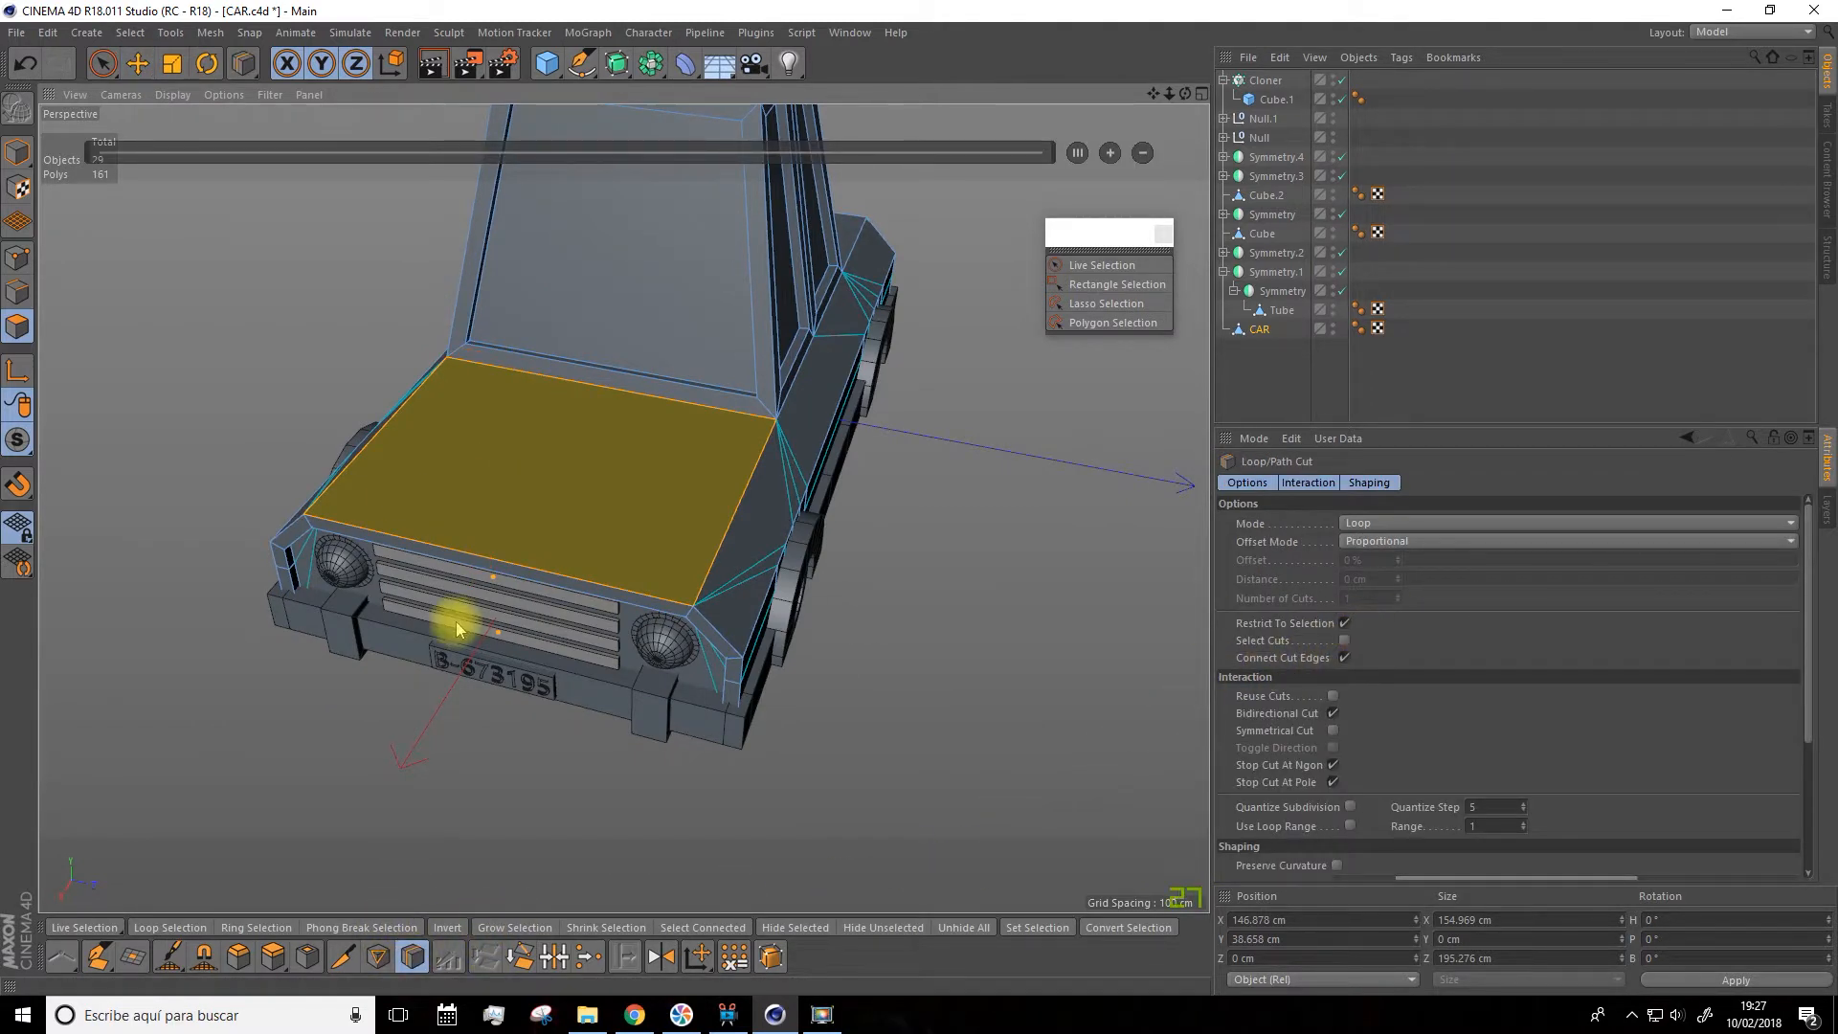
{"action": "left_click", "coordinate": [499, 568]}
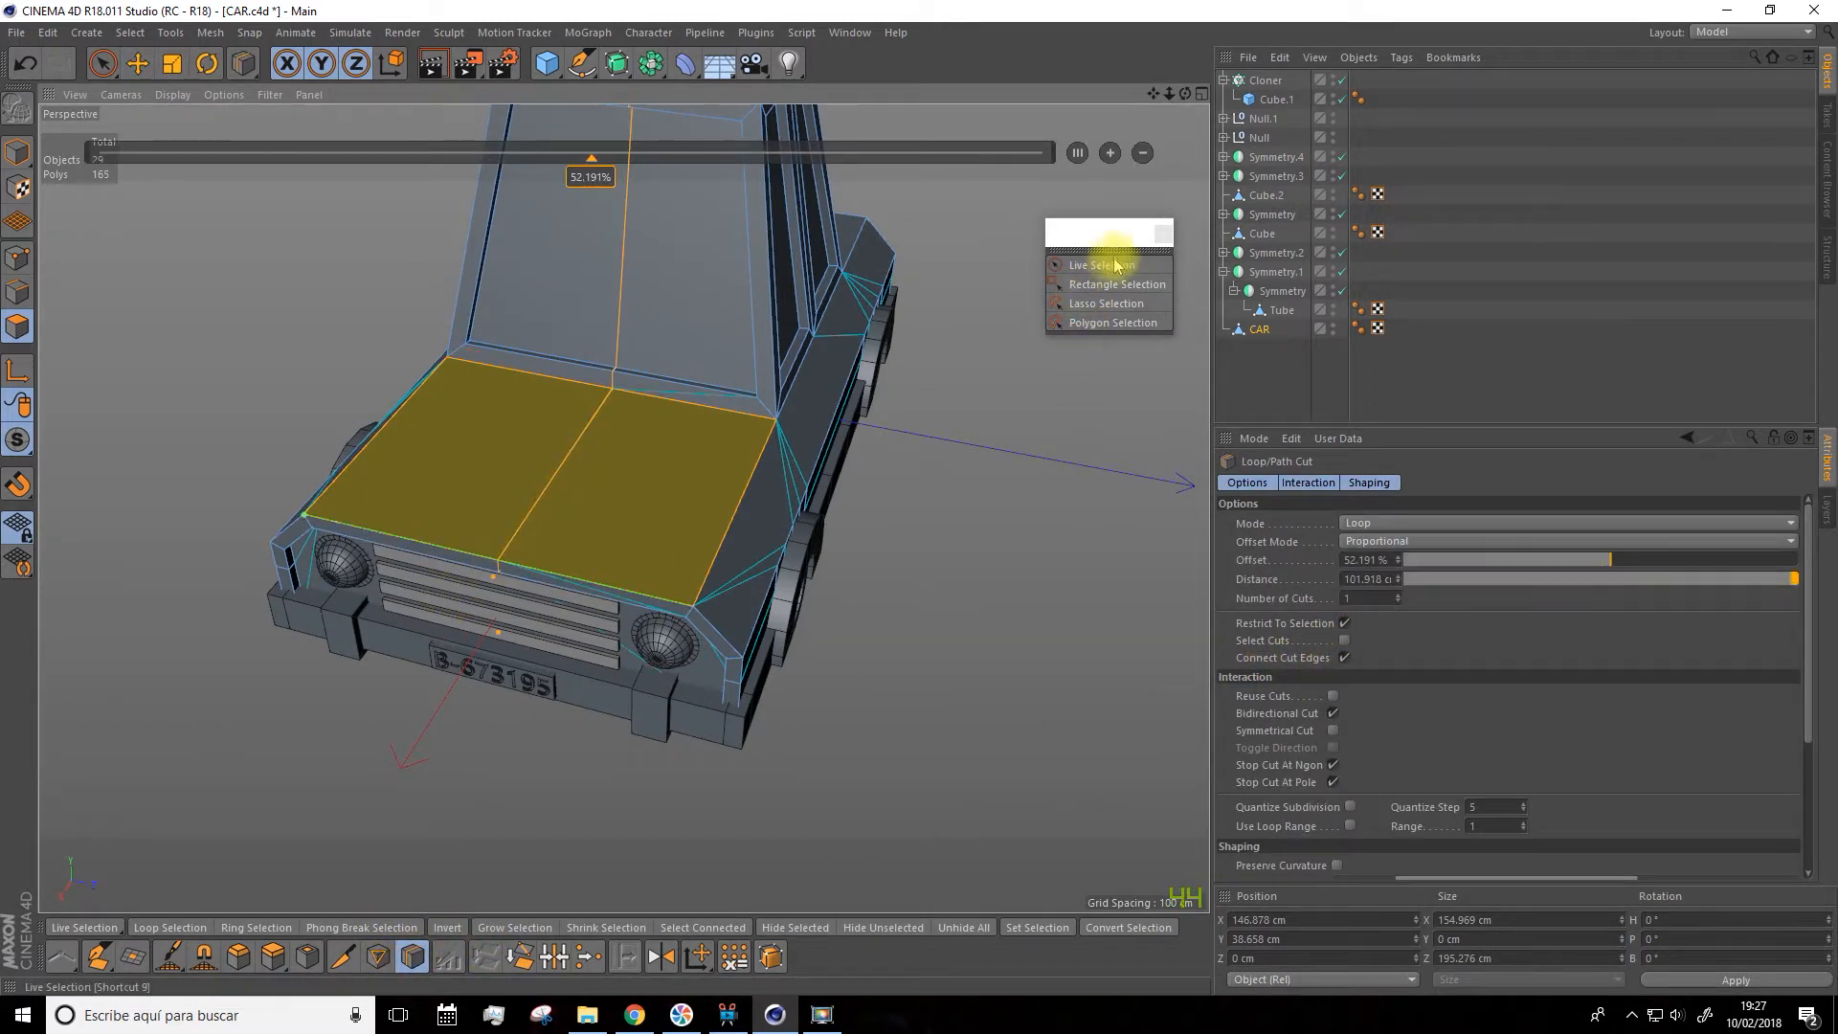
{"action": "left_click", "coordinate": [1110, 152]}
{"action": "left_click_drag", "start_coordinate": [957, 460], "coordinate": [845, 523], "text": "alt"}
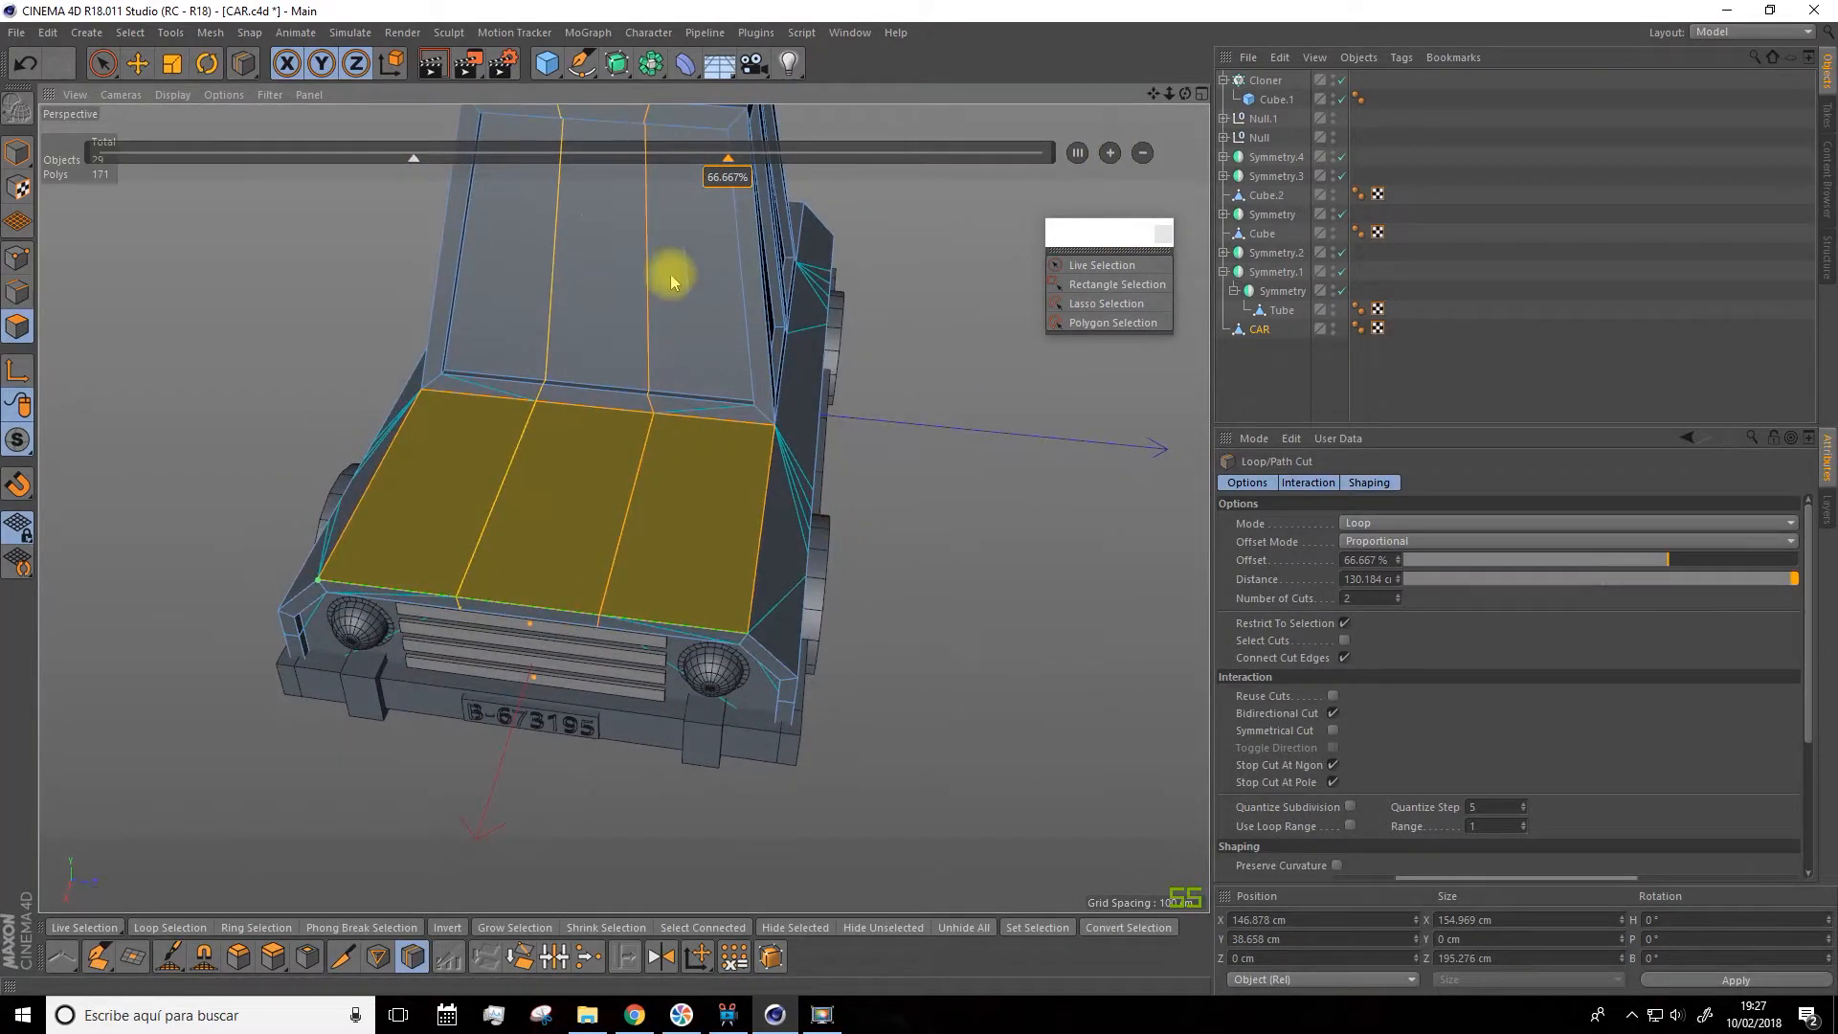
Select both new lengthwise bonnet edges and scale them apart in Z to about 81 cm
{"action": "left_click", "coordinate": [104, 66]}
{"action": "left_click", "coordinate": [18, 292]}
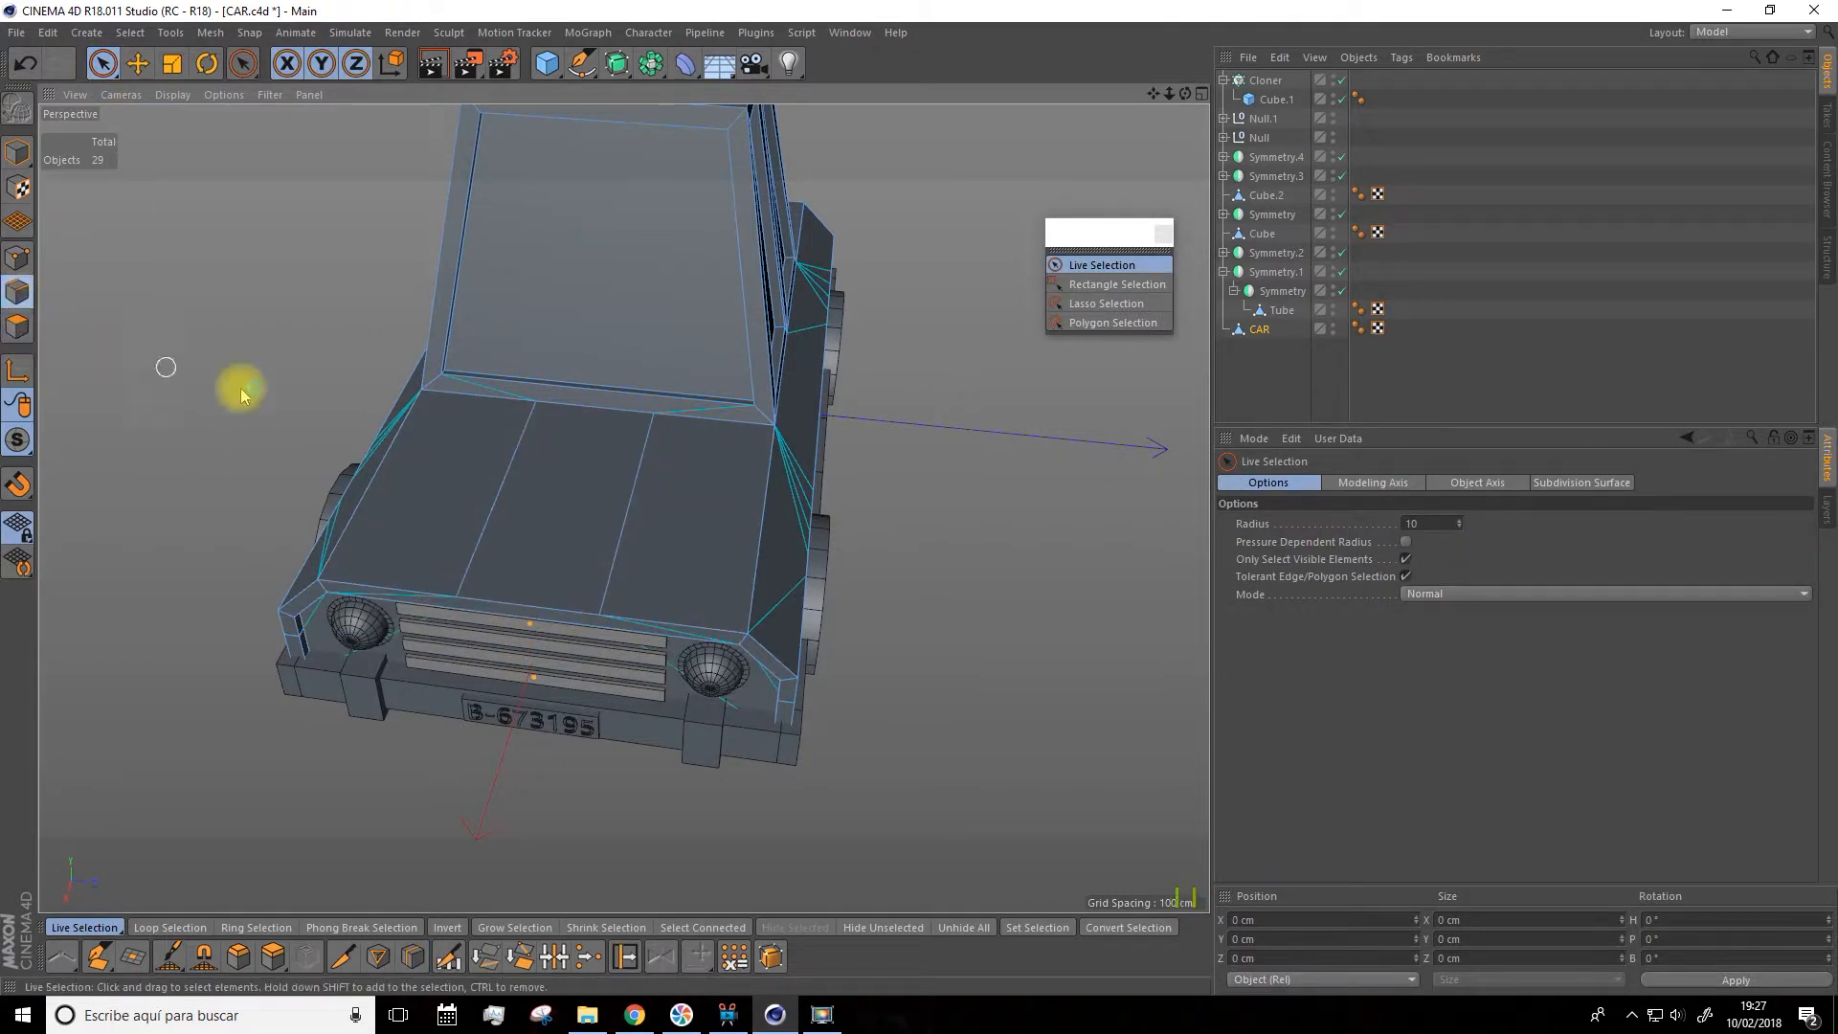
{"action": "left_click", "coordinate": [506, 498]}
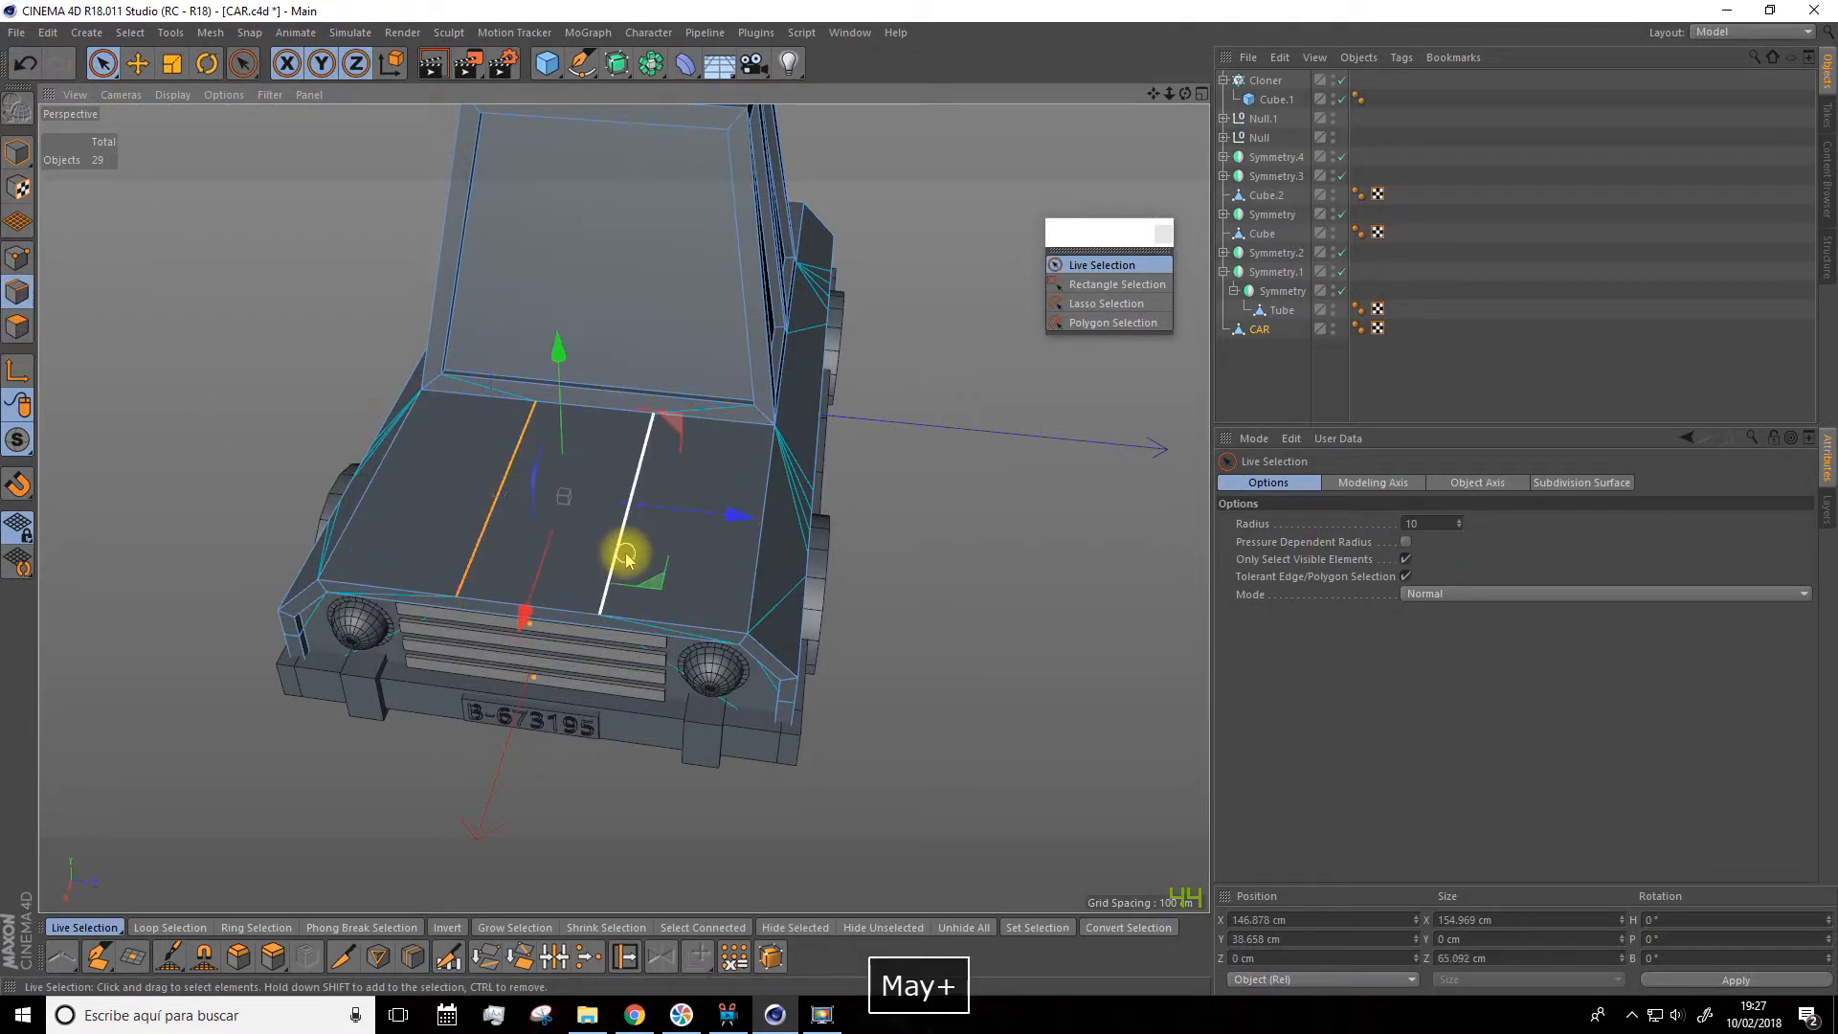
{"action": "key", "text": "t"}
{"action": "left_click", "coordinate": [624, 553], "text": "shift"}
{"action": "left_click_drag", "start_coordinate": [743, 521], "coordinate": [781, 560]}
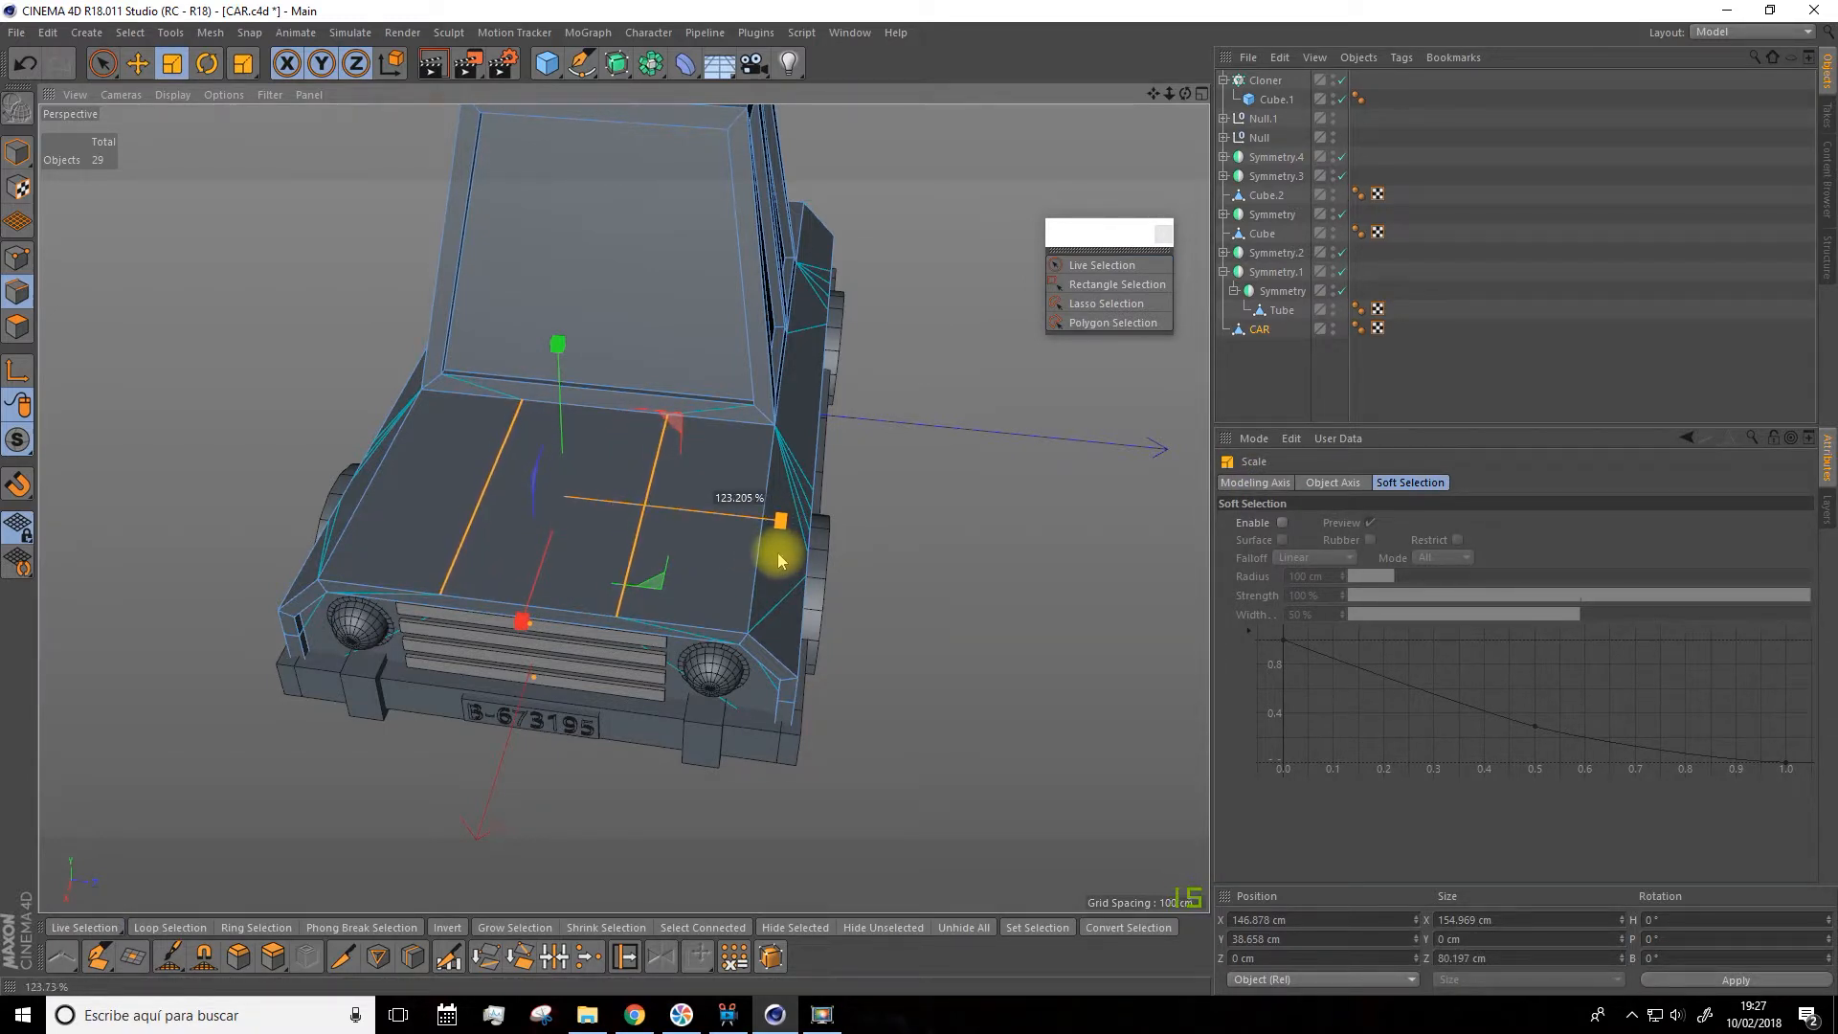
{"action": "left_click_drag", "start_coordinate": [781, 560], "coordinate": [777, 558]}
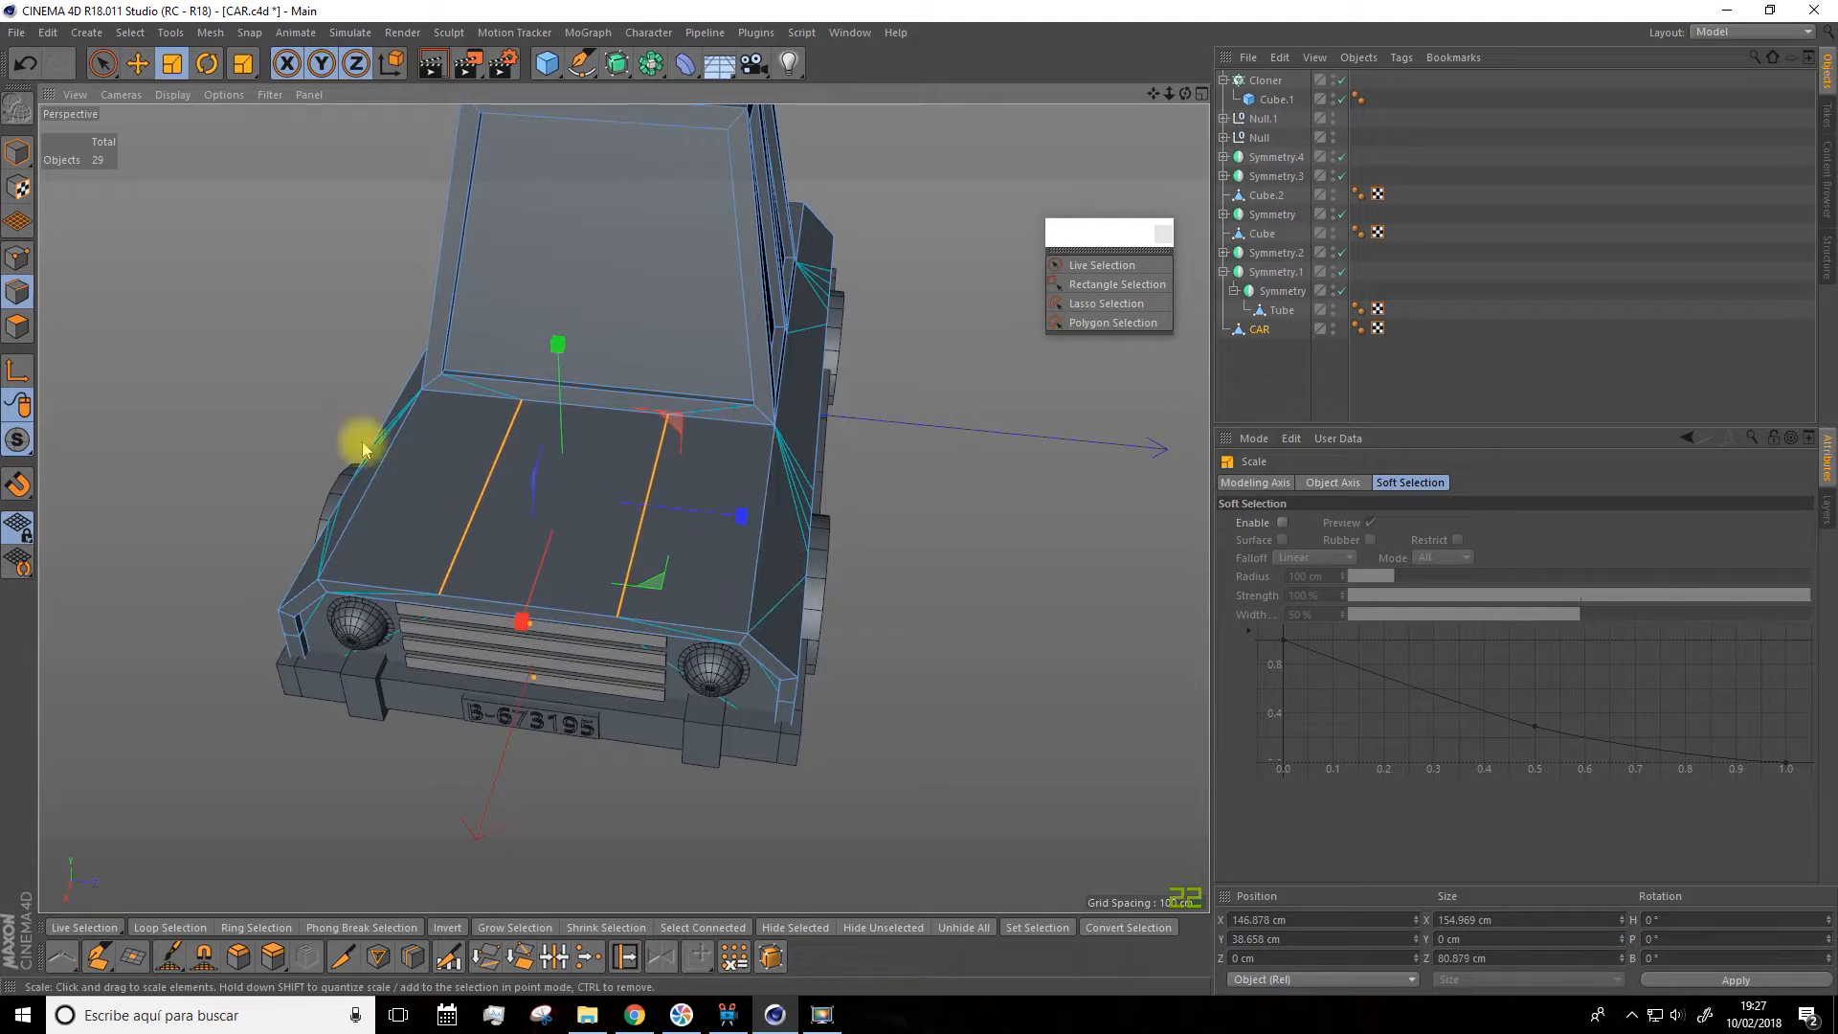
Select the central bonnet polygon and loop-cut across it near the windscreen and near the front edge
{"action": "left_click", "coordinate": [103, 64]}
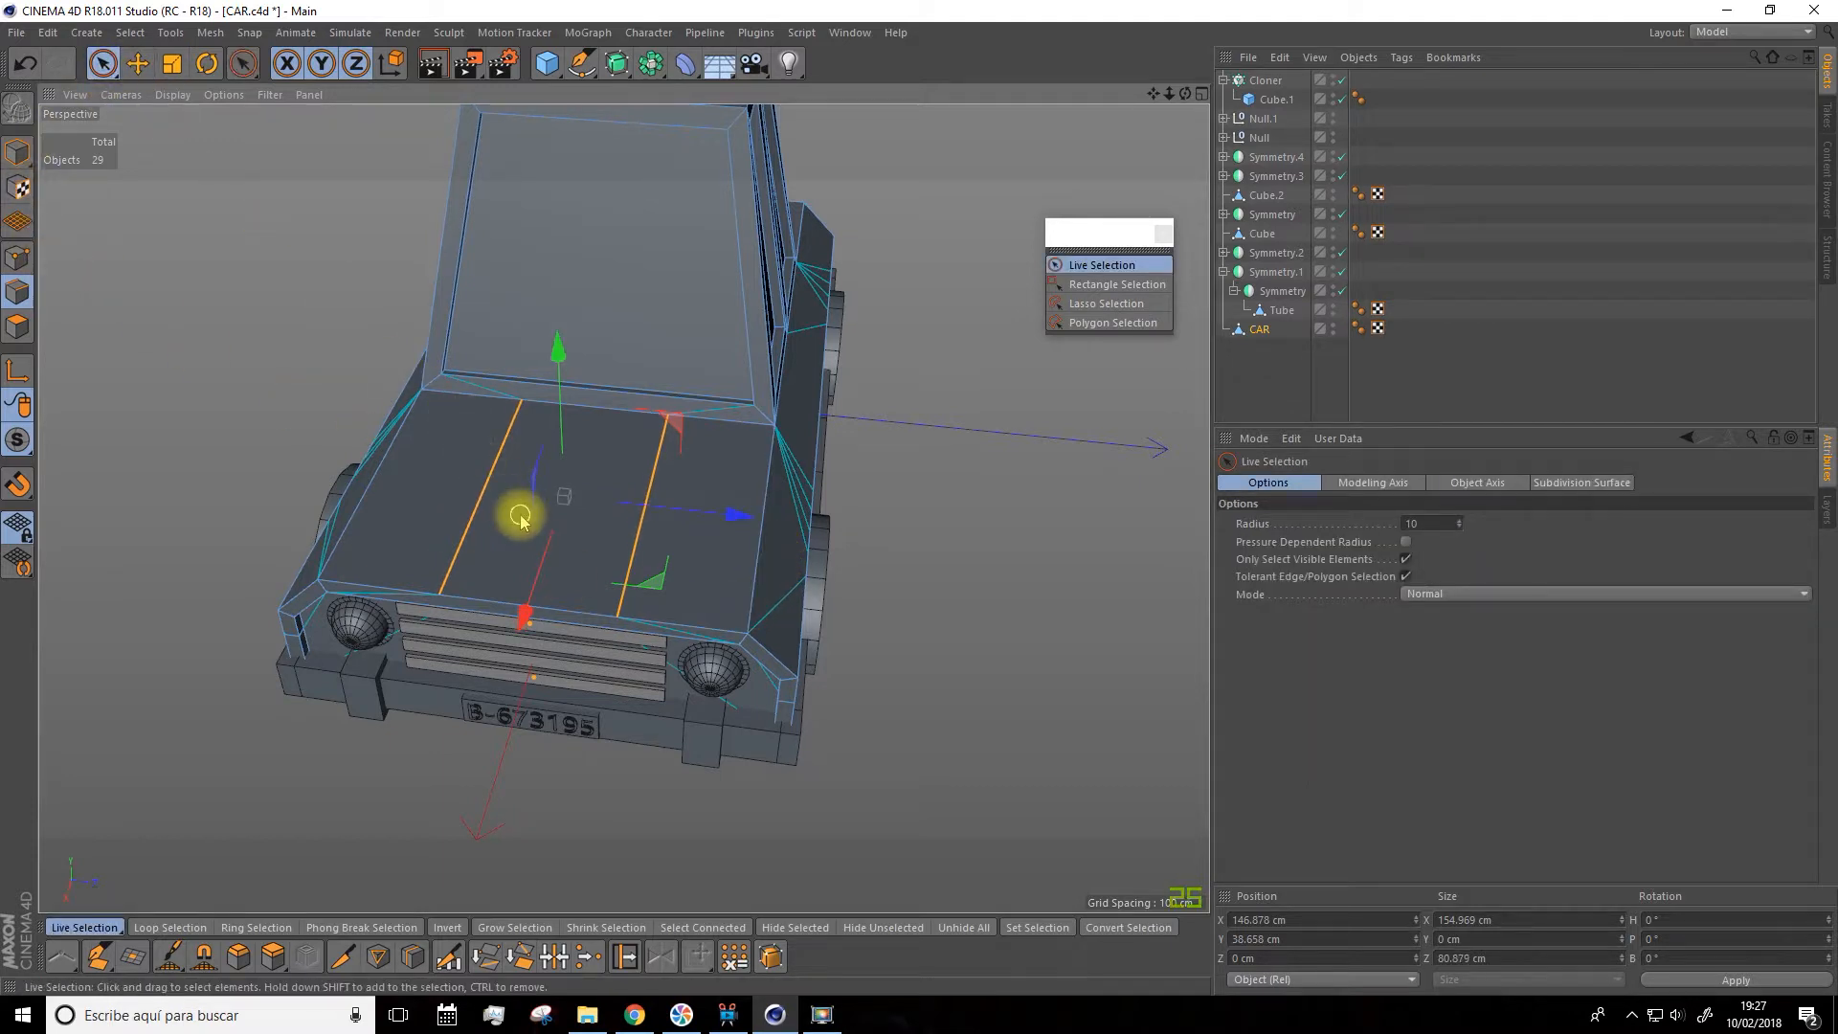
{"action": "left_click", "coordinate": [28, 328]}
{"action": "left_click", "coordinate": [526, 513]}
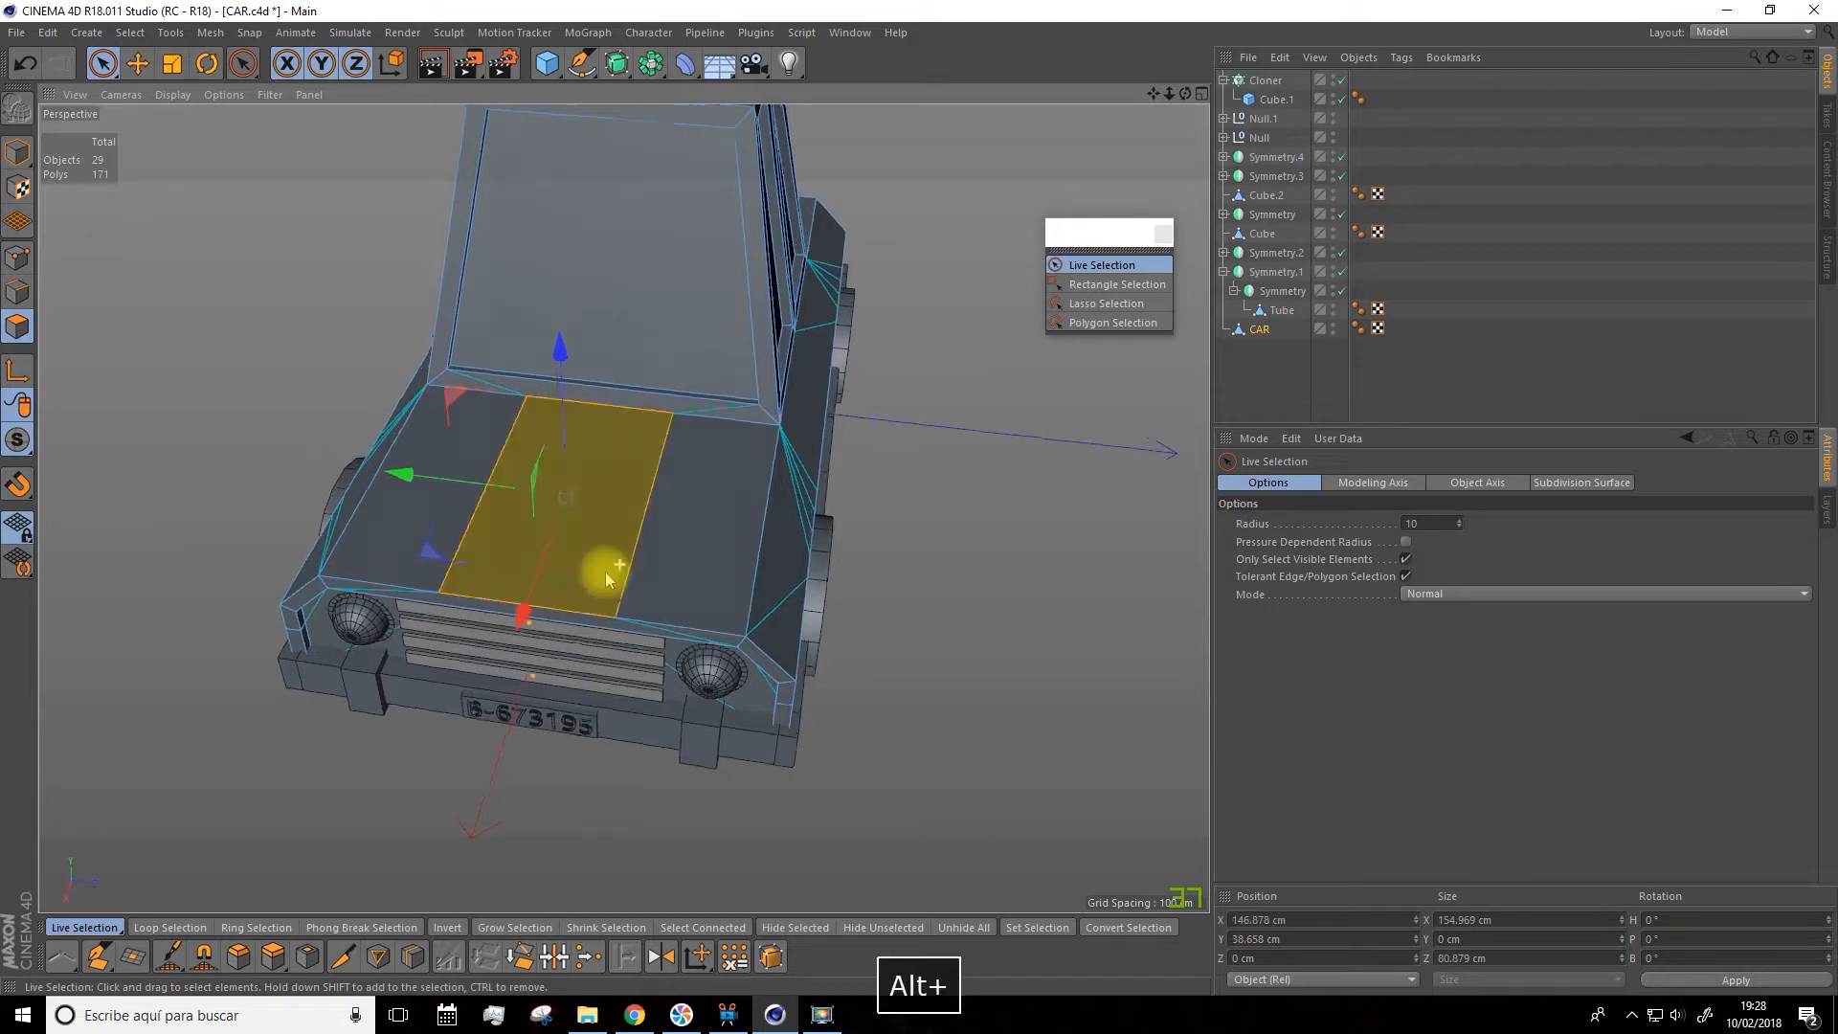
{"action": "left_click_drag", "start_coordinate": [607, 562], "coordinate": [517, 1017], "text": "alt"}
{"action": "left_click", "coordinate": [413, 956]}
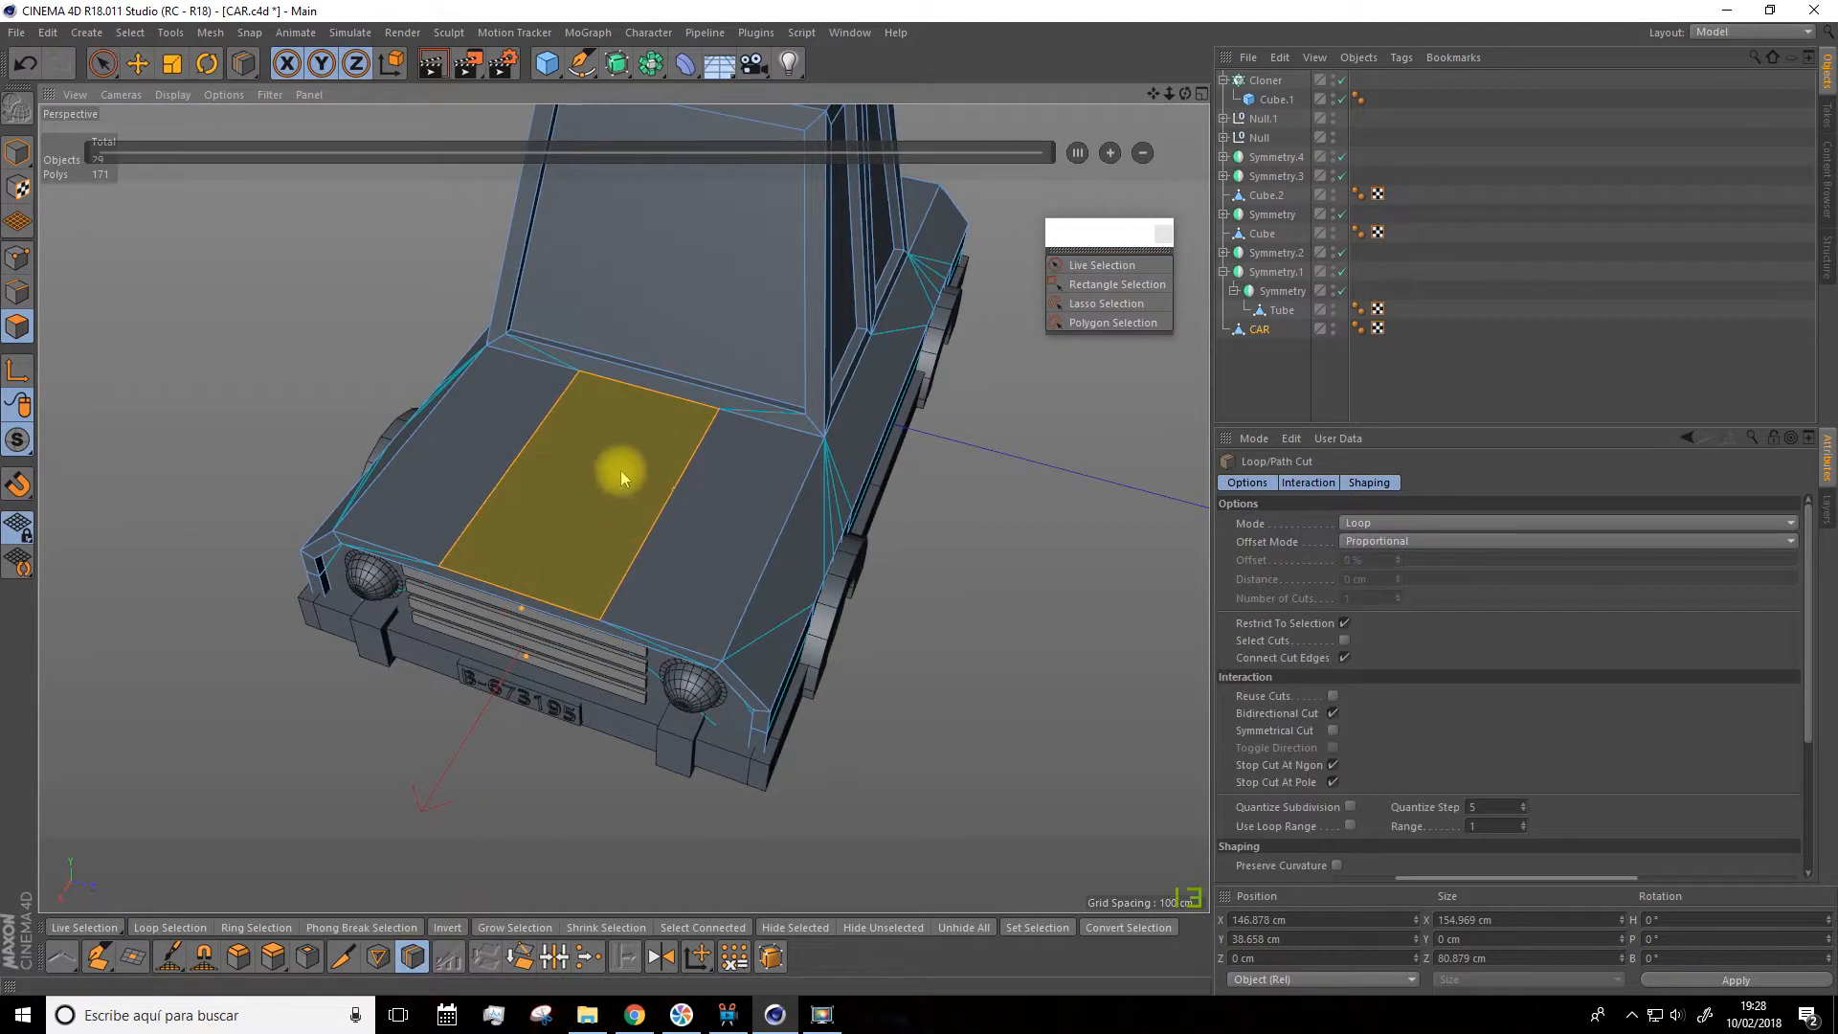
{"action": "left_click", "coordinate": [712, 450]}
{"action": "left_click", "coordinate": [615, 602]}
{"action": "left_click_drag", "start_coordinate": [771, 620], "coordinate": [709, 535], "text": "alt"}
Extrude the middle polygon of the bonnet's central strip upward by about 10.4 cm
{"action": "left_click", "coordinate": [102, 63]}
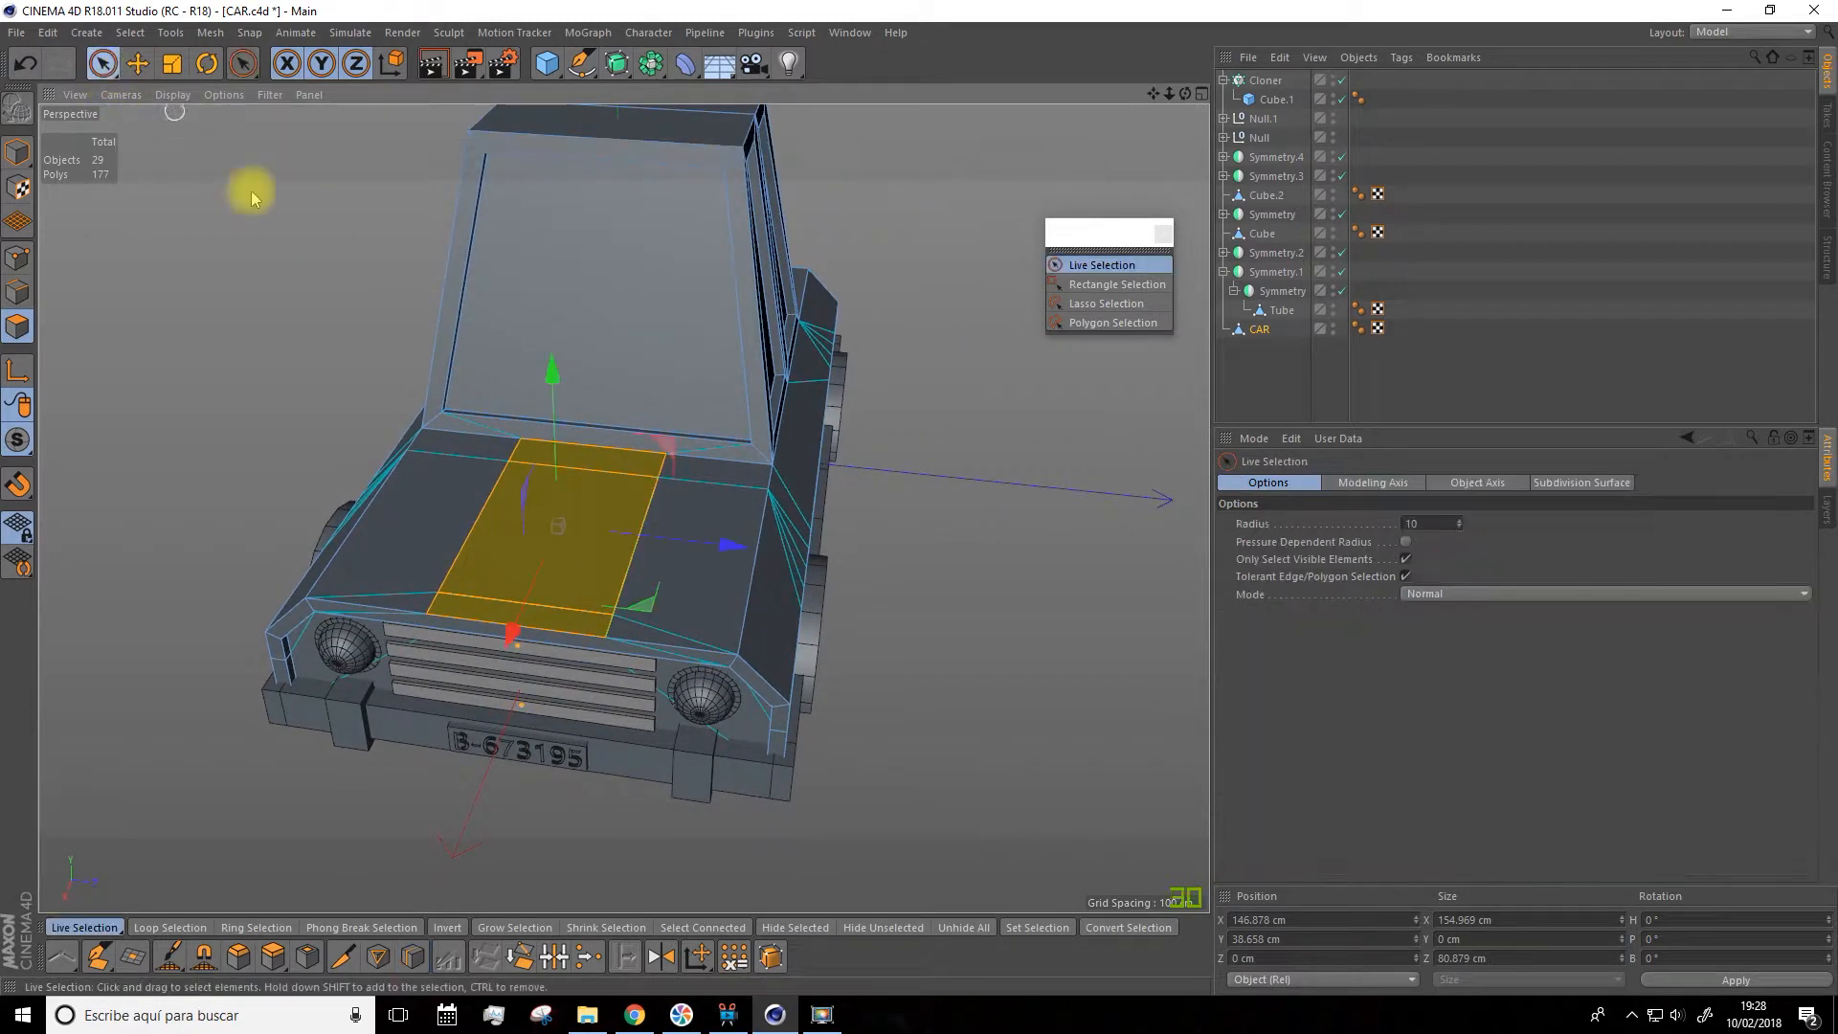
{"action": "scroll", "coordinate": [521, 538], "scroll_direction": "up", "scroll_amount": 3}
{"action": "left_click", "coordinate": [598, 554]}
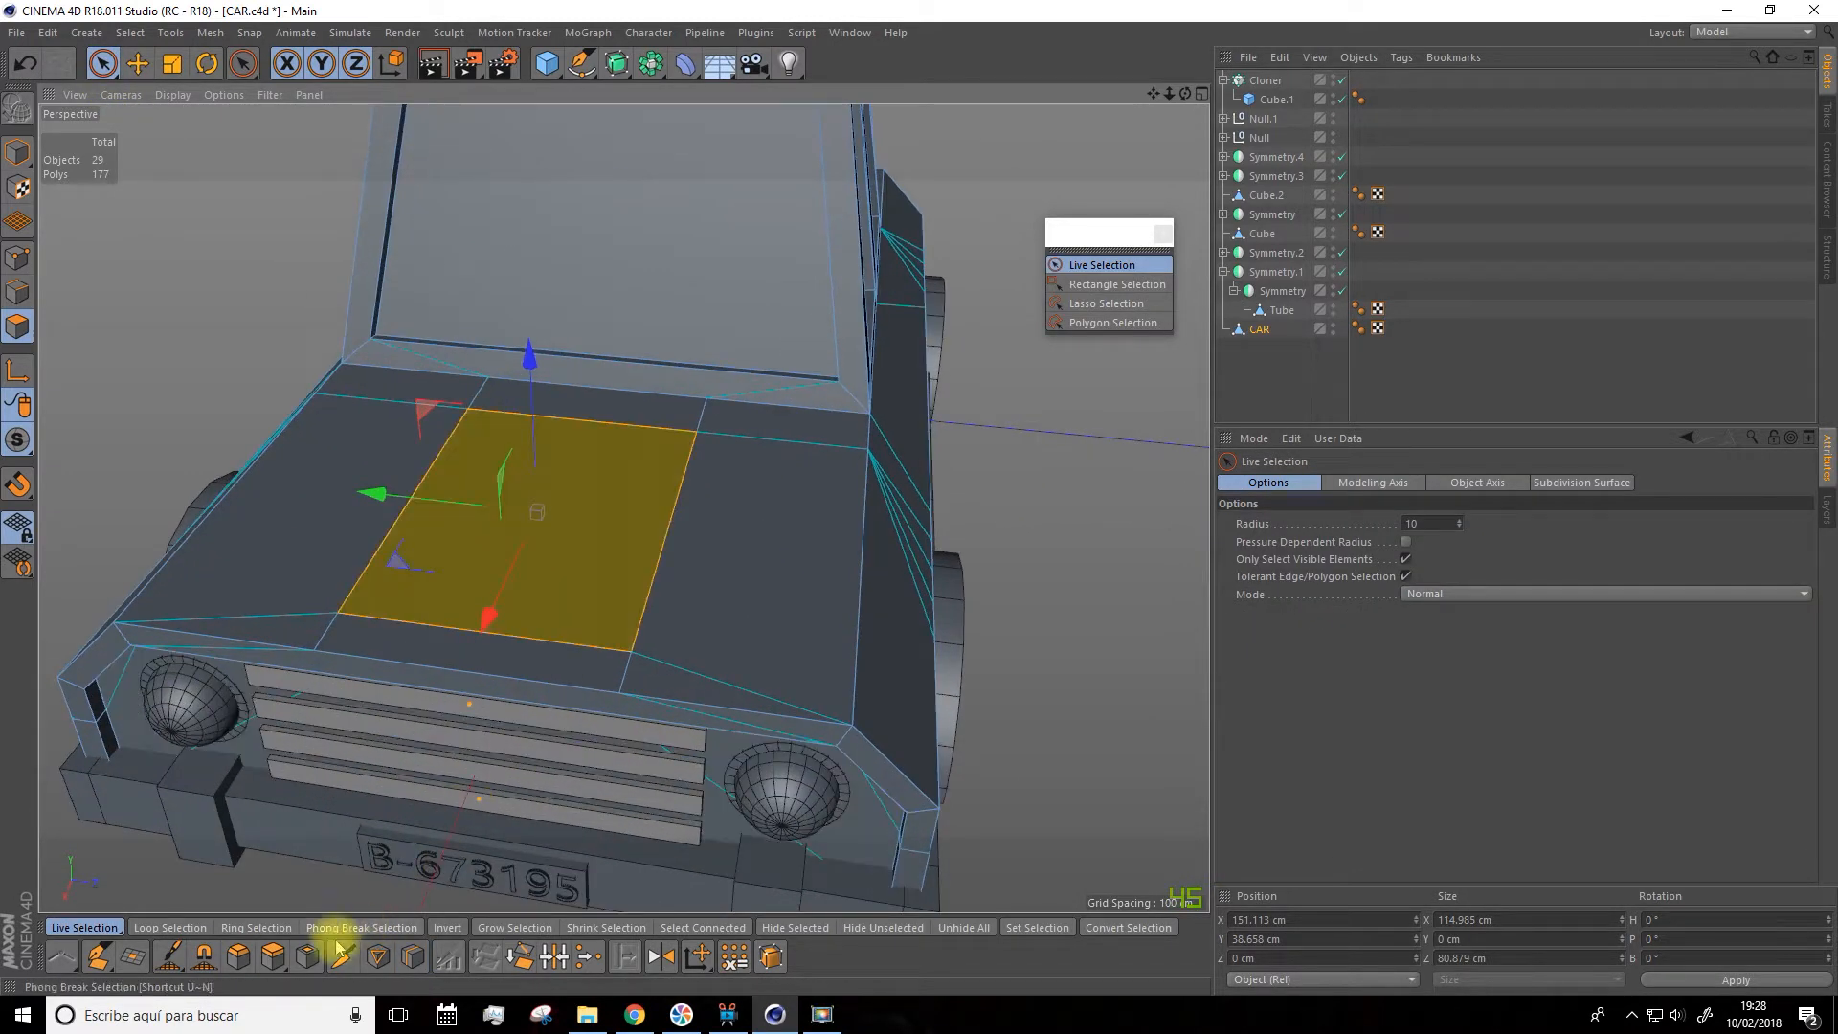
{"action": "left_click", "coordinate": [273, 956]}
{"action": "left_click_drag", "start_coordinate": [718, 607], "coordinate": [748, 552], "text": "alt"}
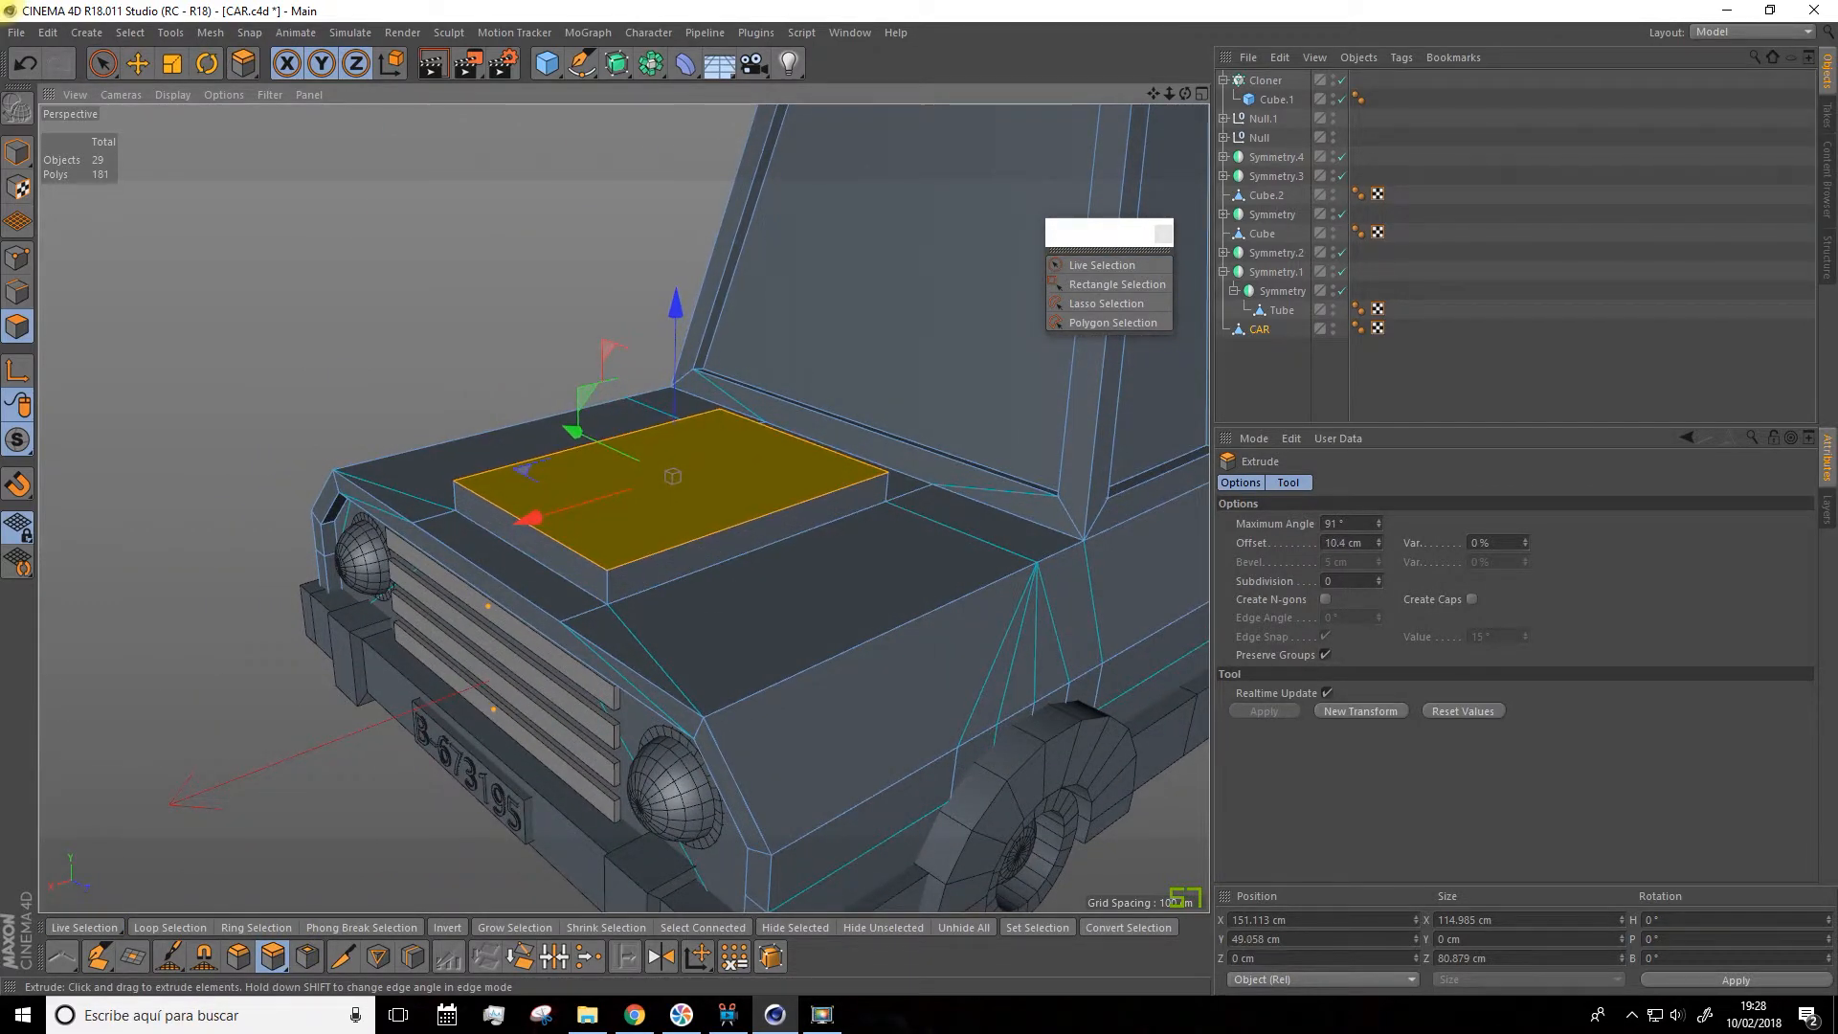
Scale the raised bonnet face down along its length and width, to about 70.4 cm wide, tapering the scoop
{"action": "left_click", "coordinate": [171, 64]}
{"action": "left_click_drag", "start_coordinate": [514, 494], "coordinate": [548, 526]}
{"action": "left_click_drag", "start_coordinate": [549, 526], "coordinate": [678, 489], "text": "alt"}
{"action": "left_click_drag", "start_coordinate": [497, 434], "coordinate": [519, 451]}
{"action": "left_click_drag", "start_coordinate": [519, 451], "coordinate": [329, 431], "text": "alt"}
Raise the bonnet scoop's front top points and lower its rear top points to about Y 46.6 cm
{"action": "left_click", "coordinate": [18, 256]}
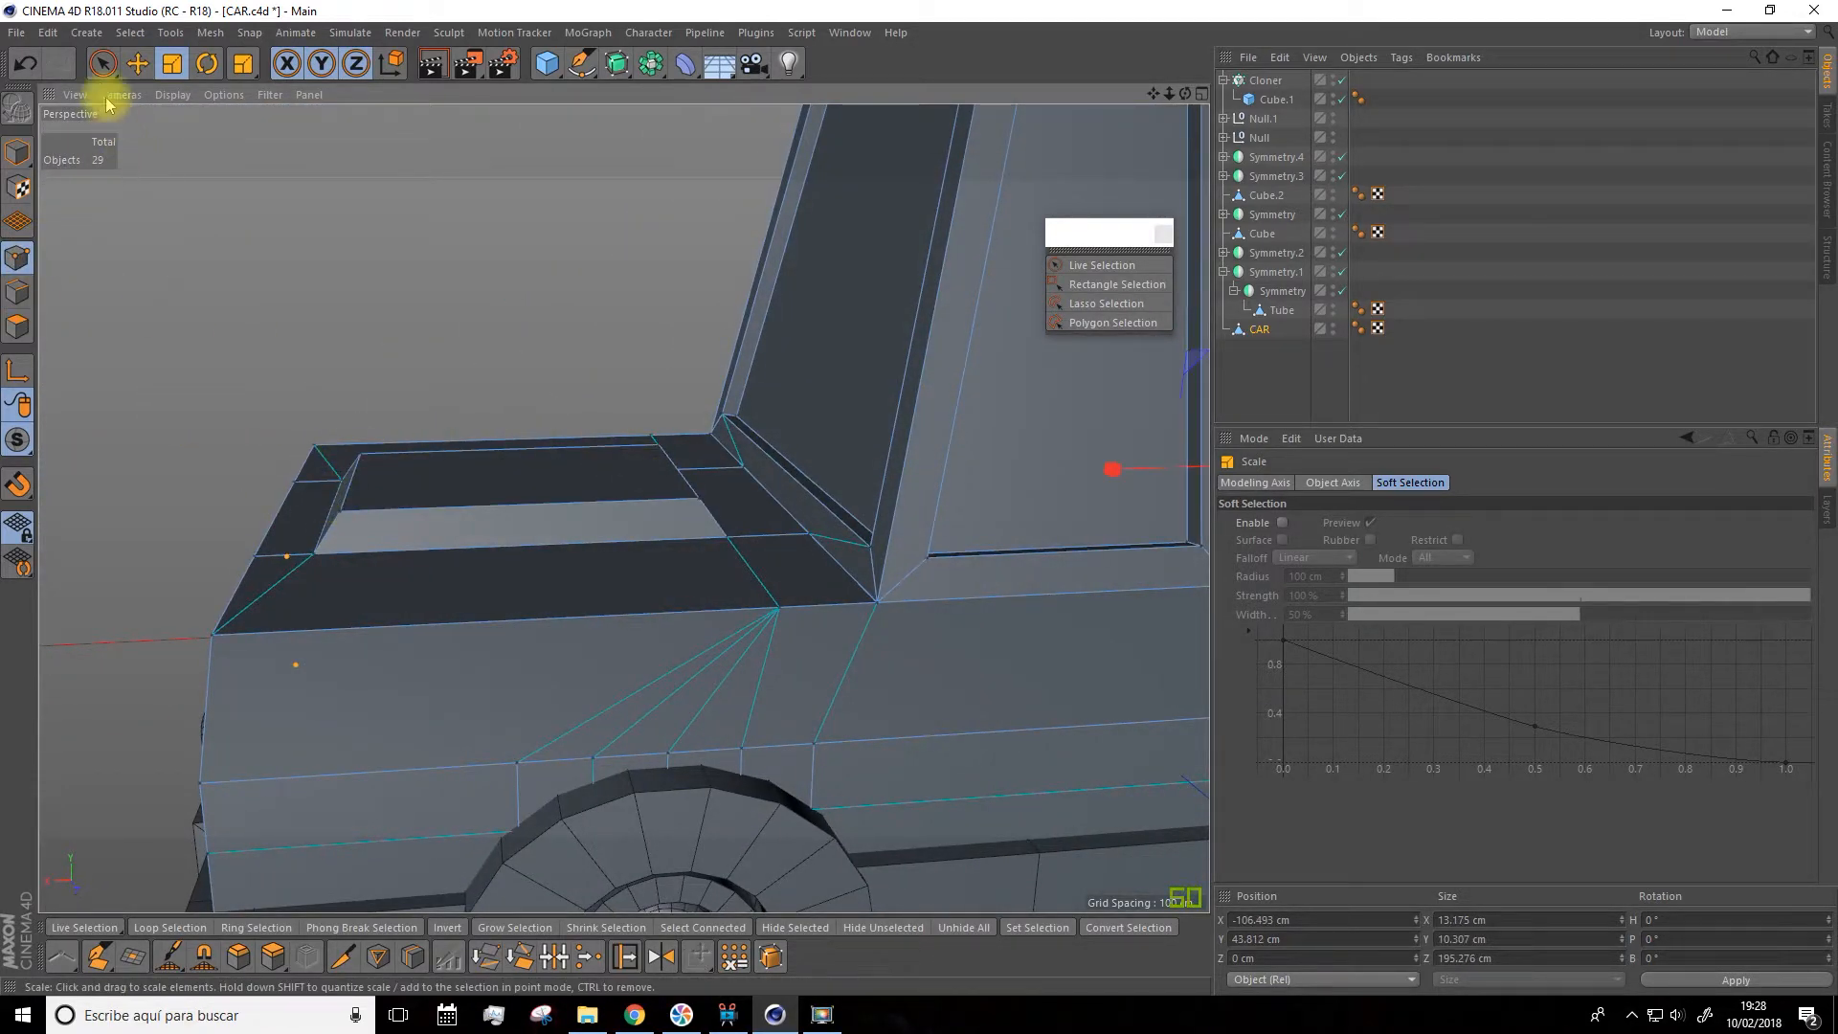
{"action": "left_click", "coordinate": [102, 63]}
{"action": "left_click", "coordinate": [341, 515]}
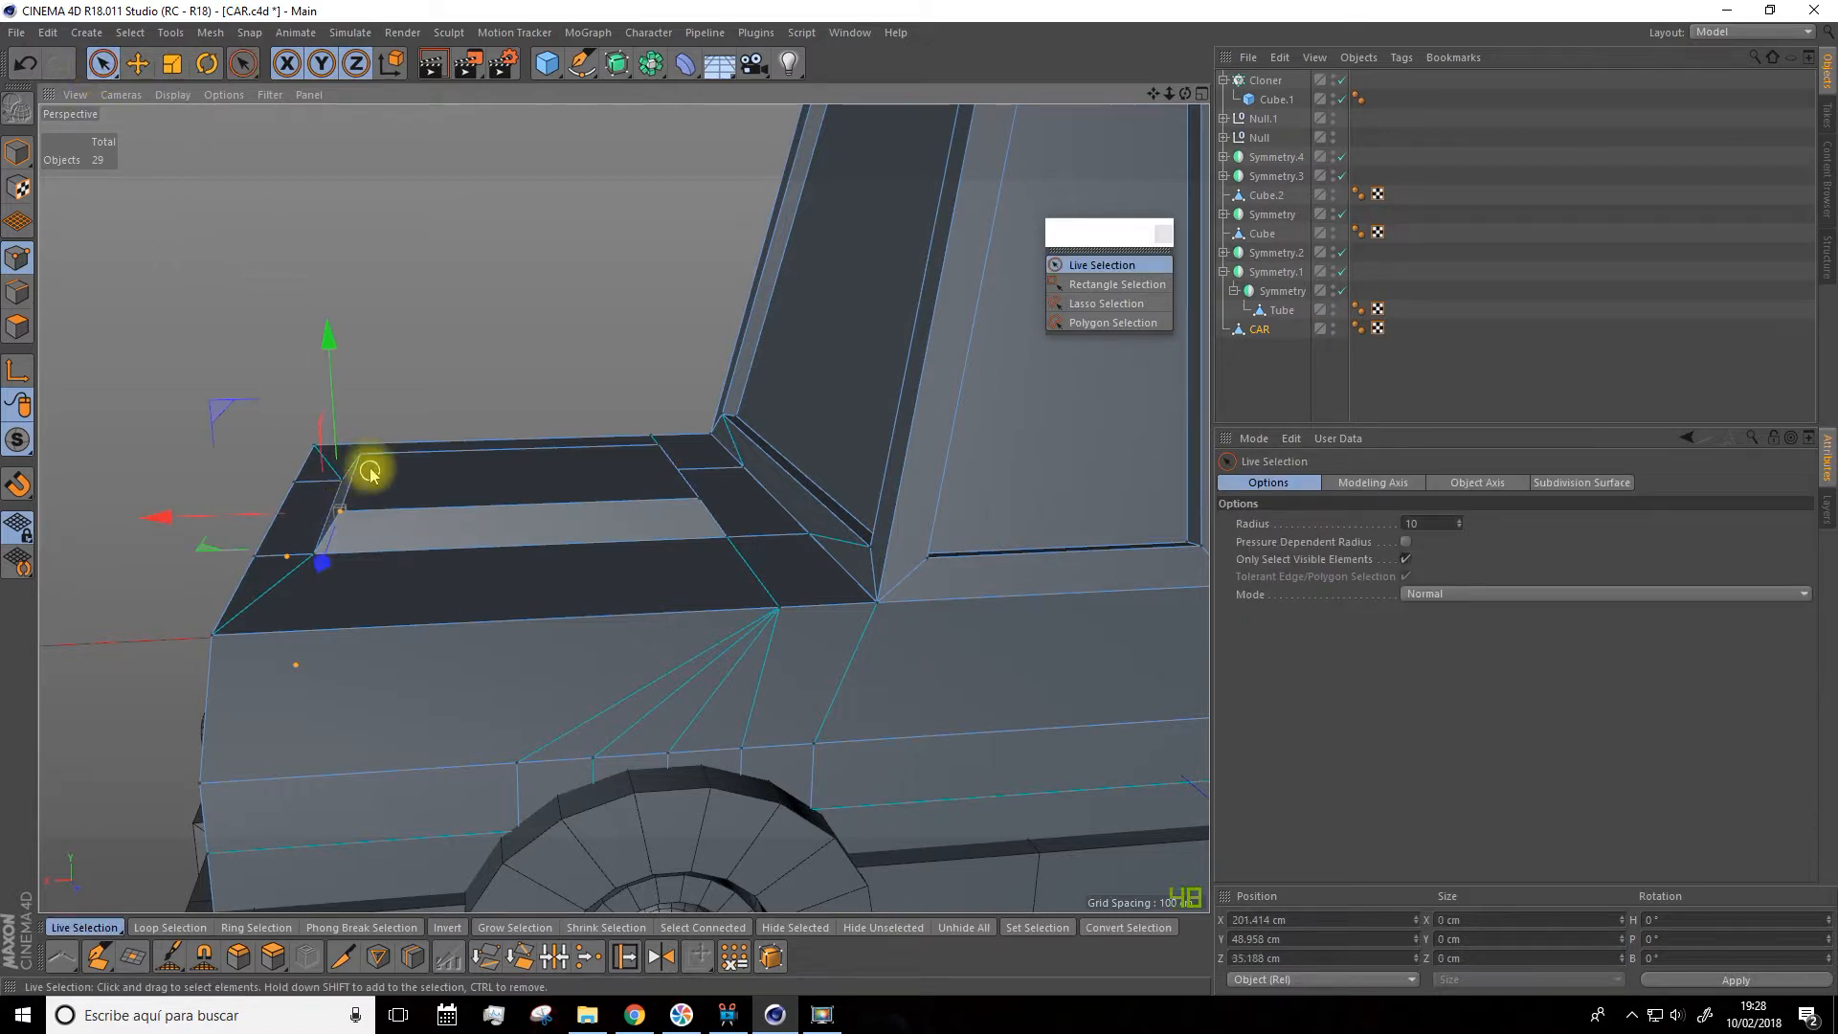
{"action": "left_click", "coordinate": [360, 458], "text": "shift"}
{"action": "left_click_drag", "start_coordinate": [440, 398], "coordinate": [477, 382], "text": "alt"}
{"action": "left_click_drag", "start_coordinate": [408, 319], "coordinate": [176, 402]}
{"action": "left_click_drag", "start_coordinate": [617, 383], "coordinate": [654, 447], "text": "alt"}
{"action": "left_click_drag", "start_coordinate": [650, 289], "coordinate": [603, 415]}
{"action": "left_click_drag", "start_coordinate": [511, 460], "coordinate": [696, 408], "text": "alt"}
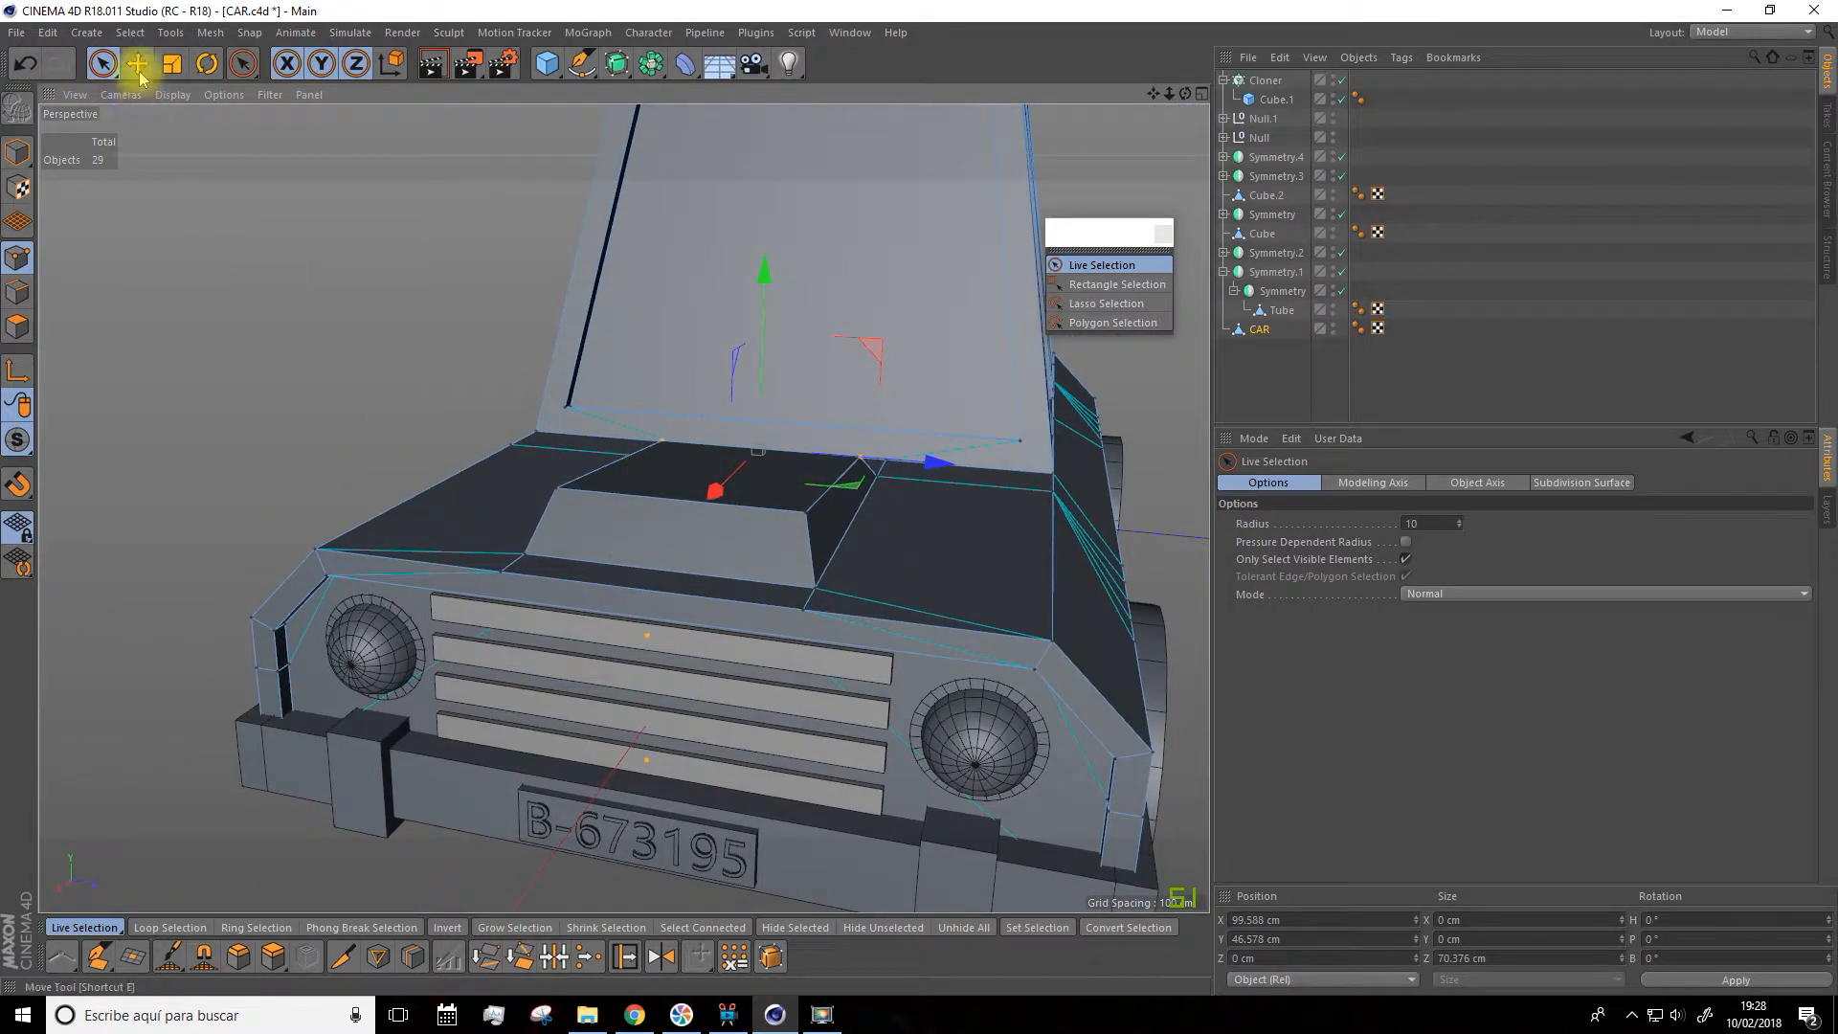
Inset the bonnet scoop's front face by 2.2 cm, extrude it inward as an air intake, and clear the selection
{"action": "left_click", "coordinate": [16, 325]}
{"action": "left_click", "coordinate": [706, 548]}
{"action": "left_click", "coordinate": [296, 964]}
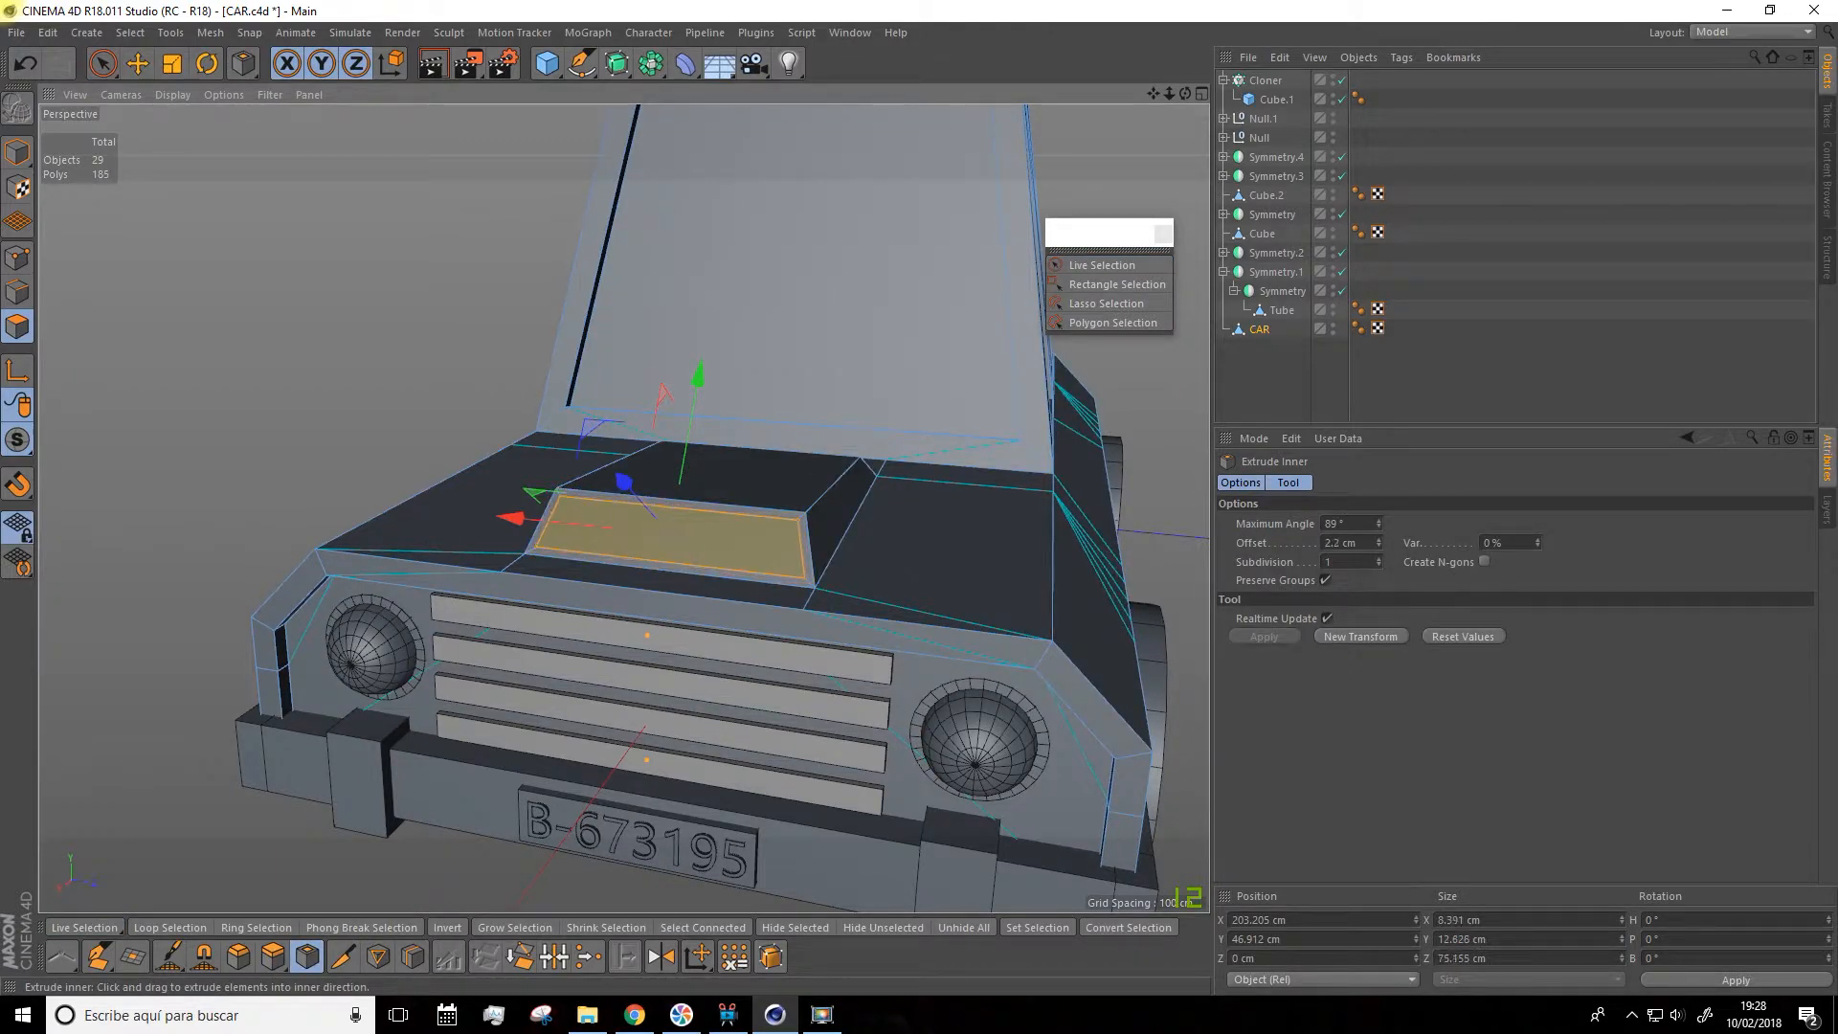
{"action": "key", "text": "d"}
{"action": "left_click_drag", "start_coordinate": [382, 842], "coordinate": [690, 644], "text": "alt"}
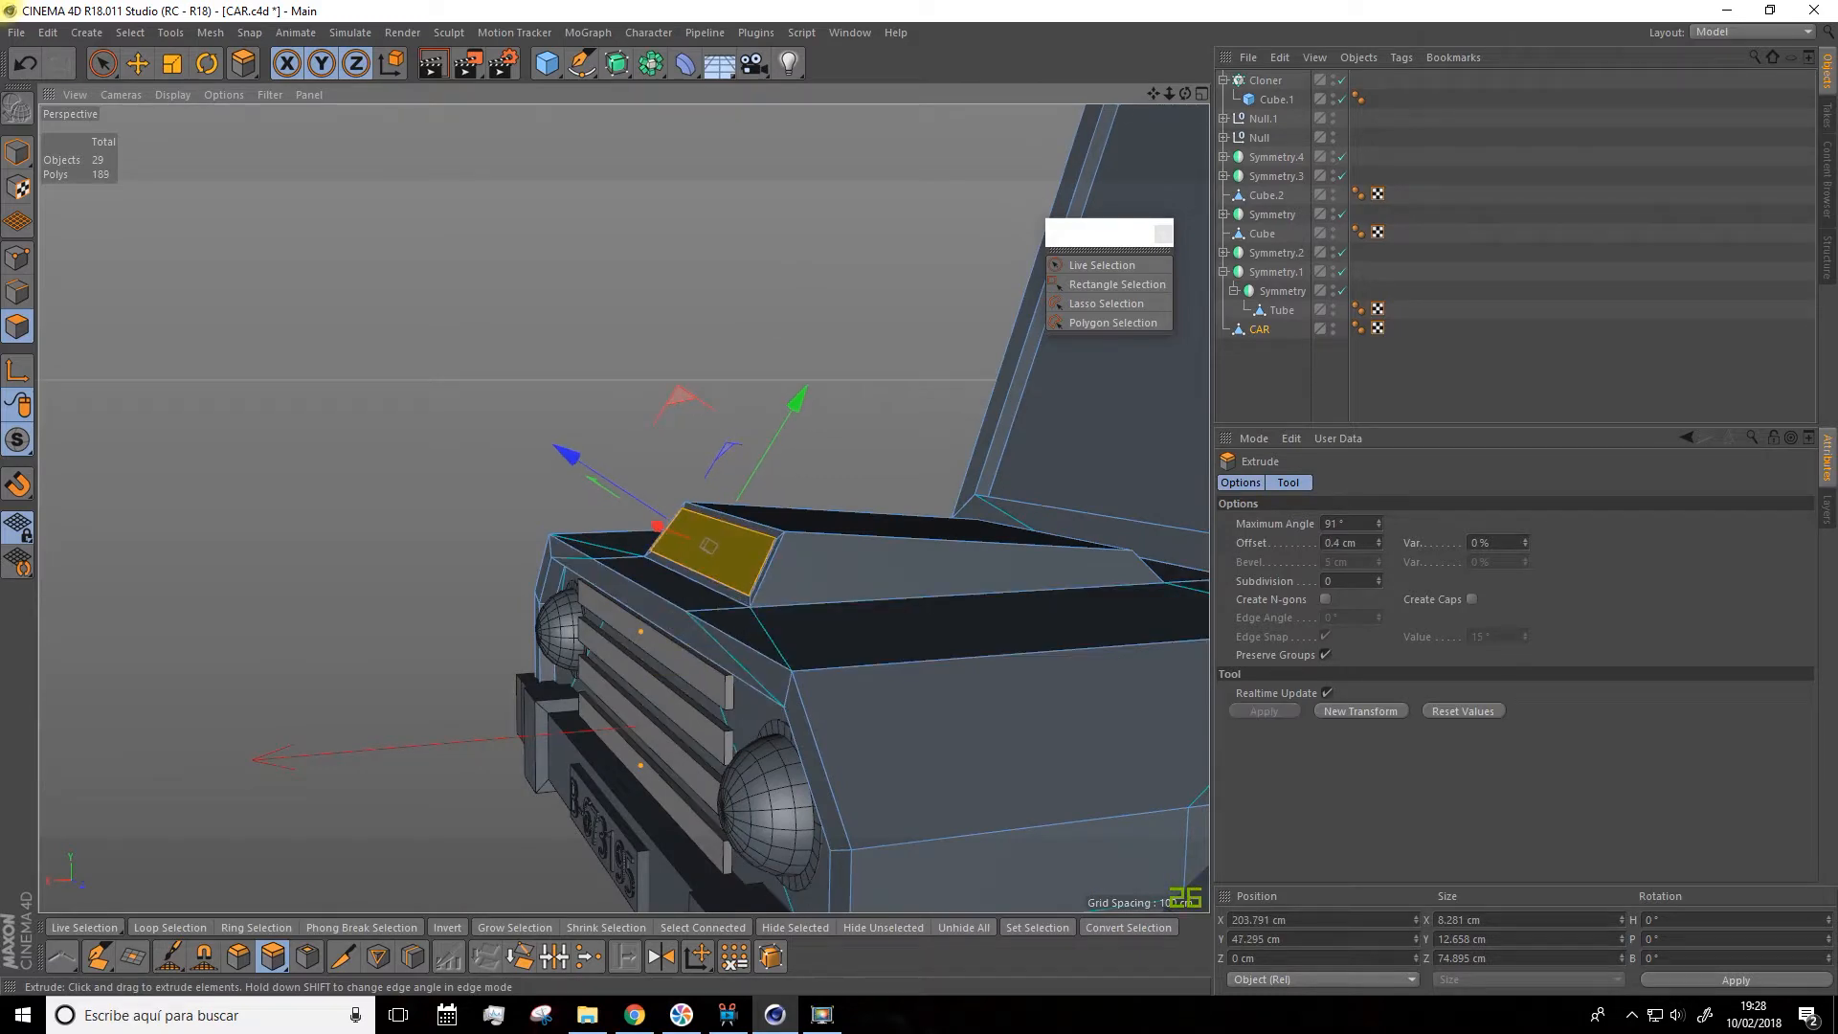
{"action": "left_click_drag", "start_coordinate": [733, 580], "coordinate": [808, 563], "text": "alt"}
{"action": "scroll", "coordinate": [850, 548], "scroll_direction": "down", "scroll_amount": 5}
{"action": "left_click", "coordinate": [726, 397]}
{"action": "left_click_drag", "start_coordinate": [725, 397], "coordinate": [533, 296], "text": "alt"}
{"action": "left_click_drag", "start_coordinate": [1154, 99], "coordinate": [905, 101]}
{"action": "mouse_move", "coordinate": [905, 686]}
{"action": "left_mouse_down", "text": "alt"}
{"action": "mouse_move", "coordinate": [962, 613]}
{"action": "mouse_move", "coordinate": [931, 605]}
{"action": "mouse_move", "coordinate": [931, 644]}
{"action": "mouse_move", "coordinate": [726, 685]}
{"action": "mouse_move", "coordinate": [546, 644]}
{"action": "mouse_move", "coordinate": [921, 660]}
{"action": "left_mouse_up", "text": "alt"}
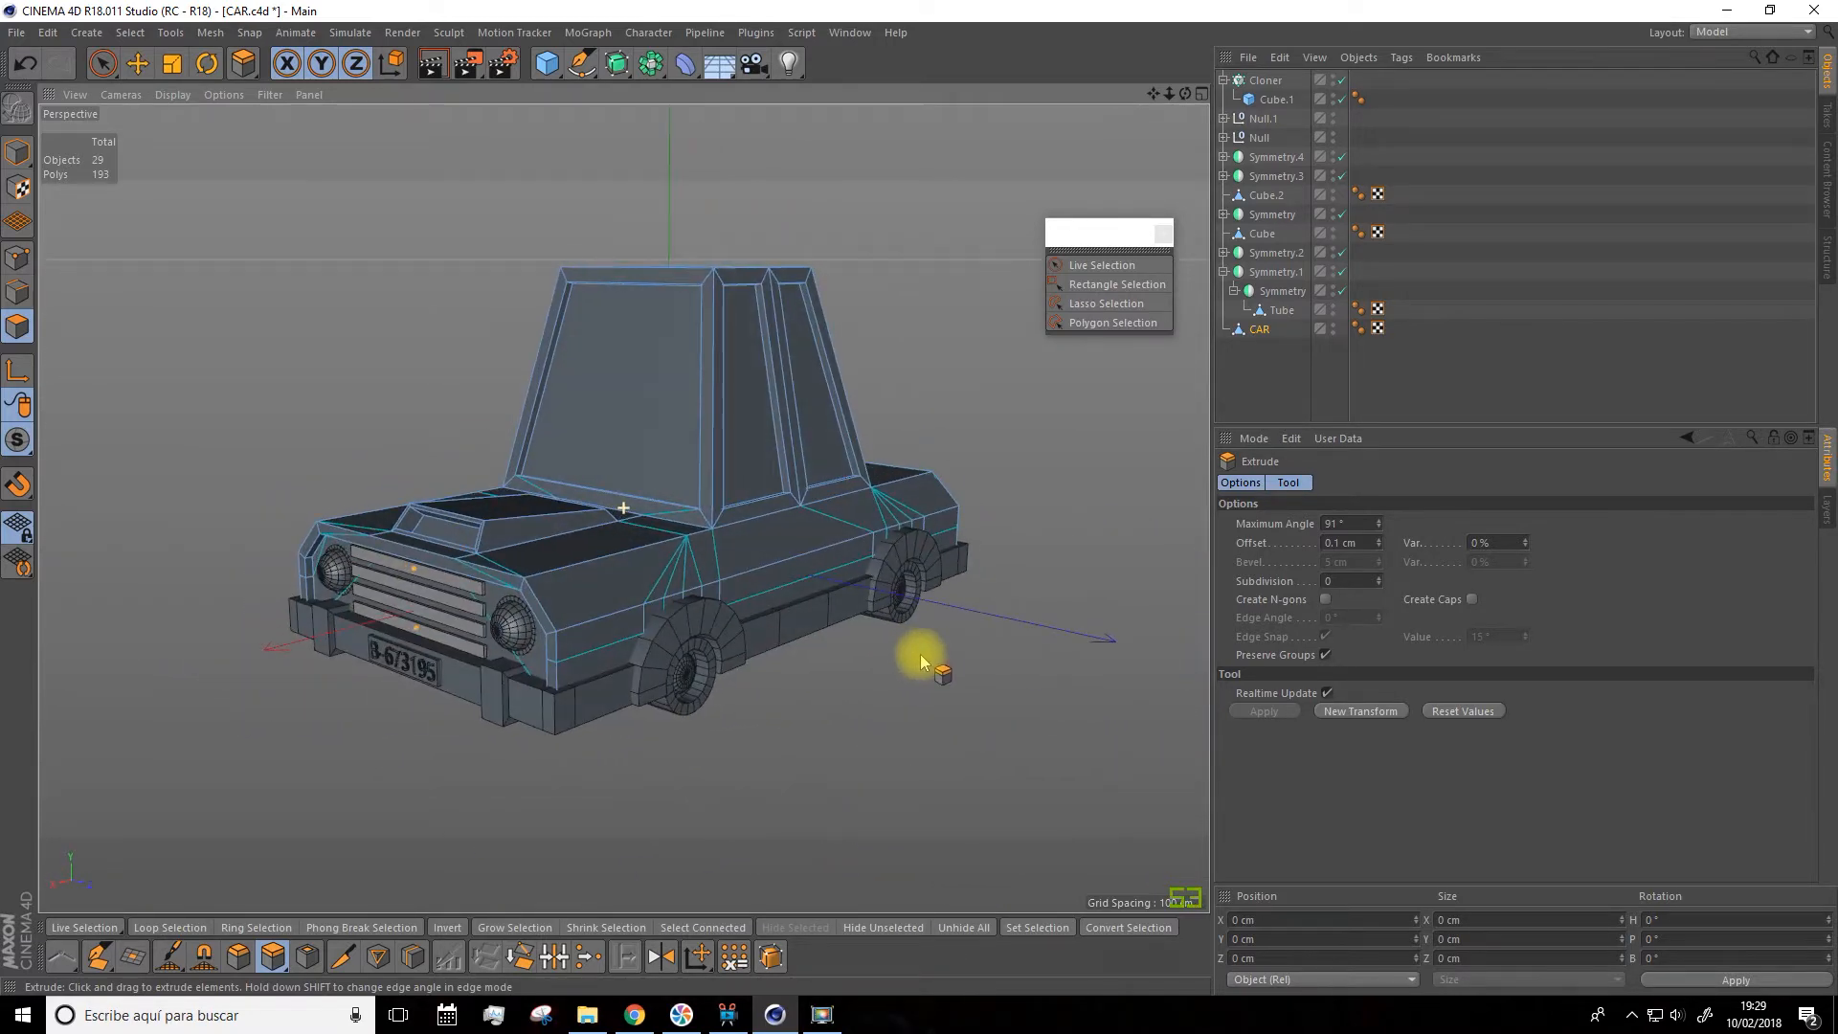
Add a cube primitive and move it sideways out of the car to about Z 179 cm
{"action": "left_click_drag", "start_coordinate": [553, 67], "coordinate": [704, 96]}
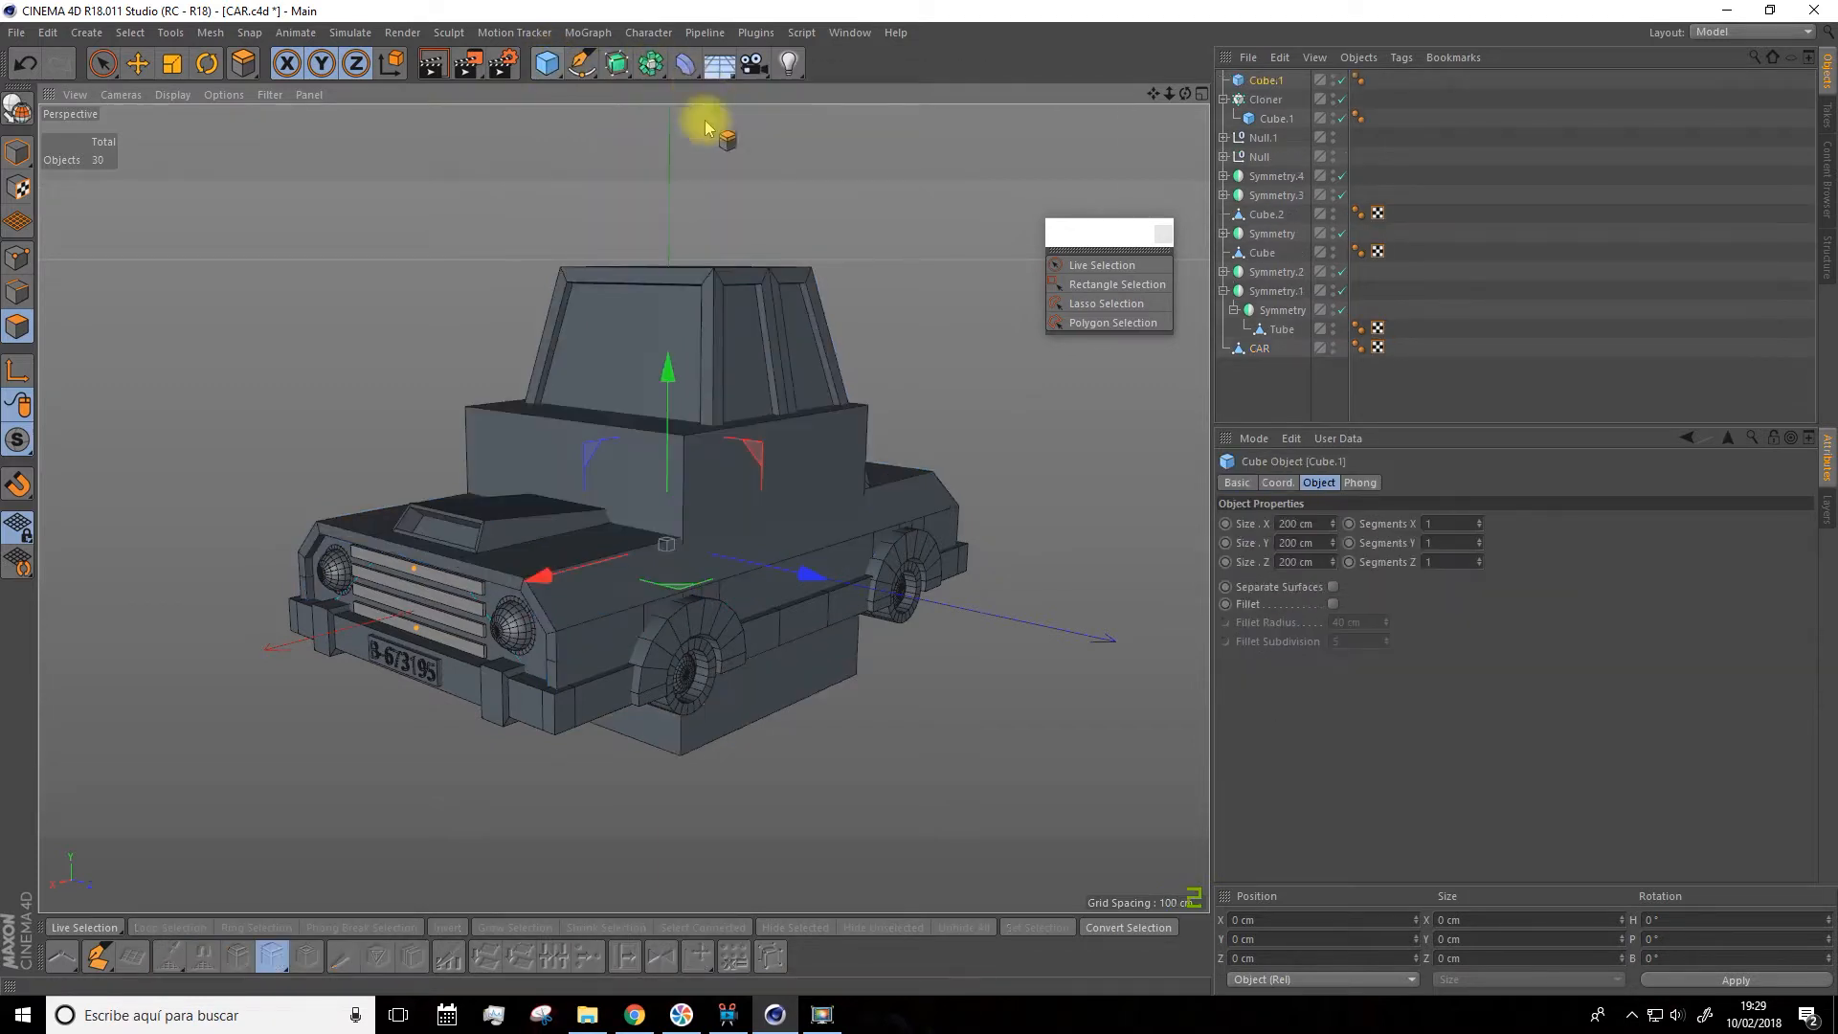
{"action": "left_click", "coordinate": [139, 63]}
{"action": "left_click_drag", "start_coordinate": [766, 555], "coordinate": [991, 637]}
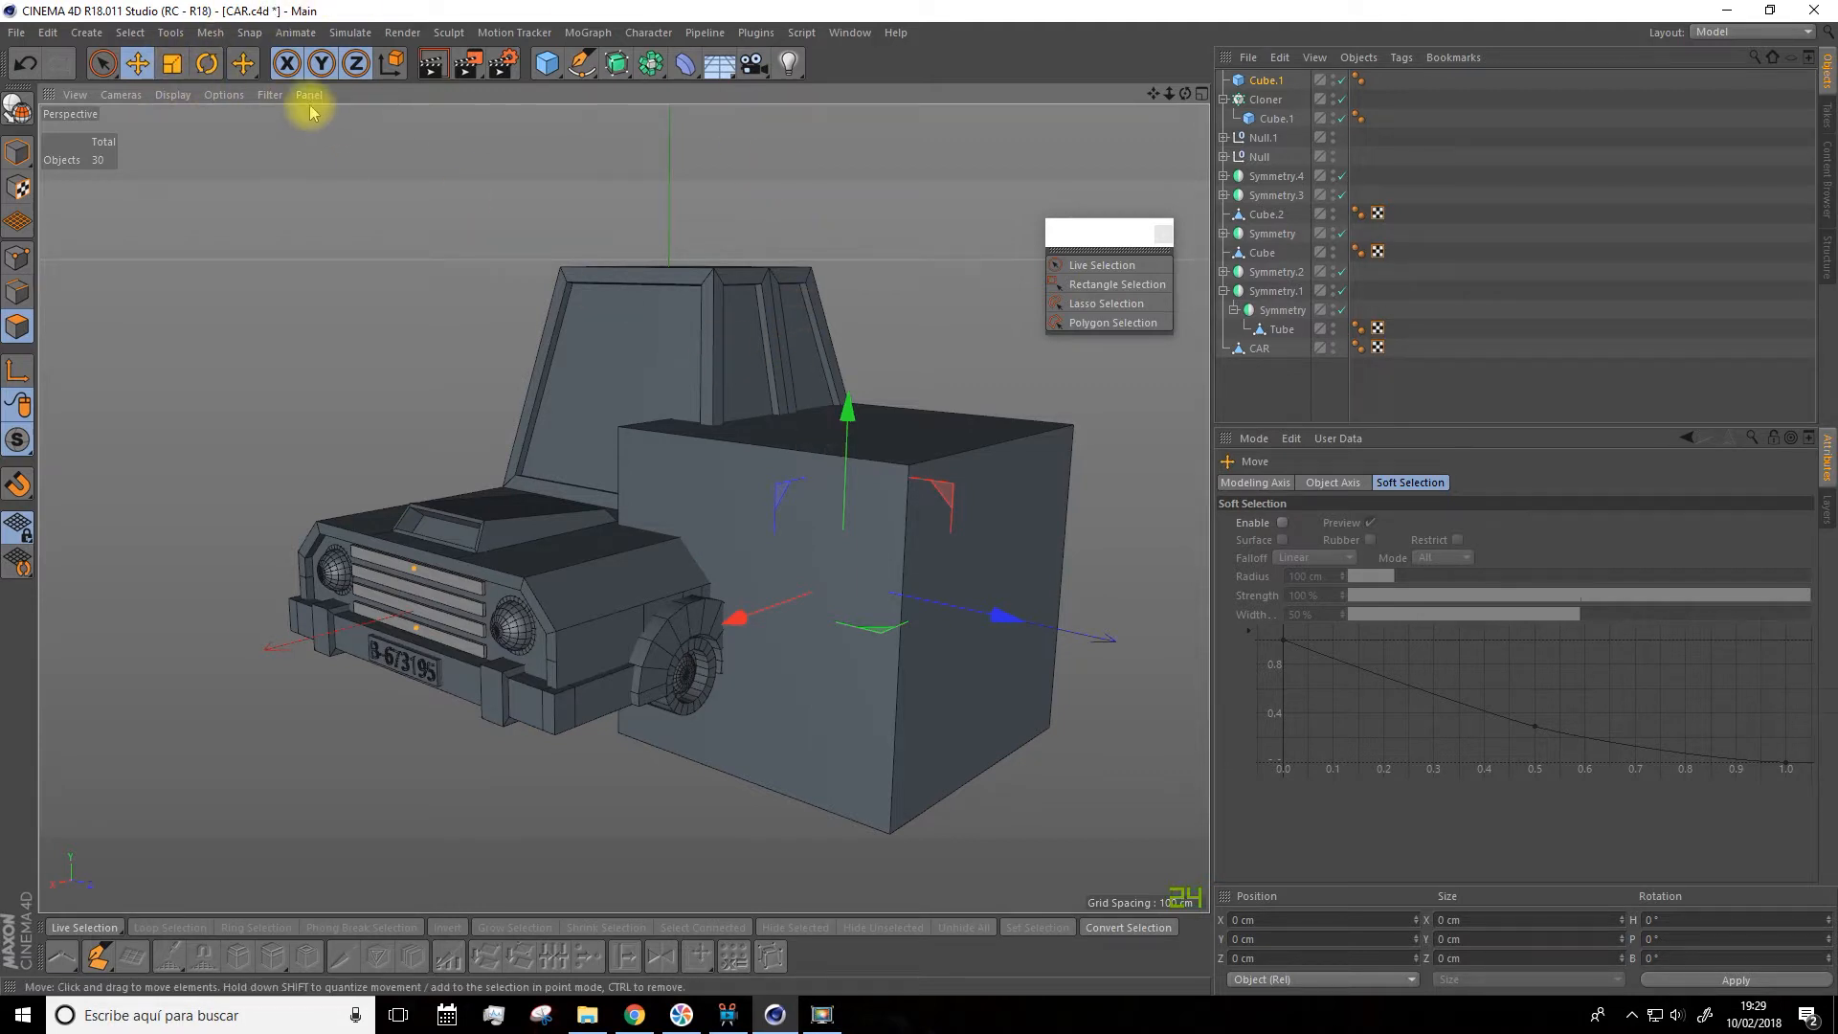
{"action": "left_click_drag", "start_coordinate": [985, 616], "coordinate": [1039, 630]}
{"action": "left_click_drag", "start_coordinate": [1153, 93], "coordinate": [326, 86]}
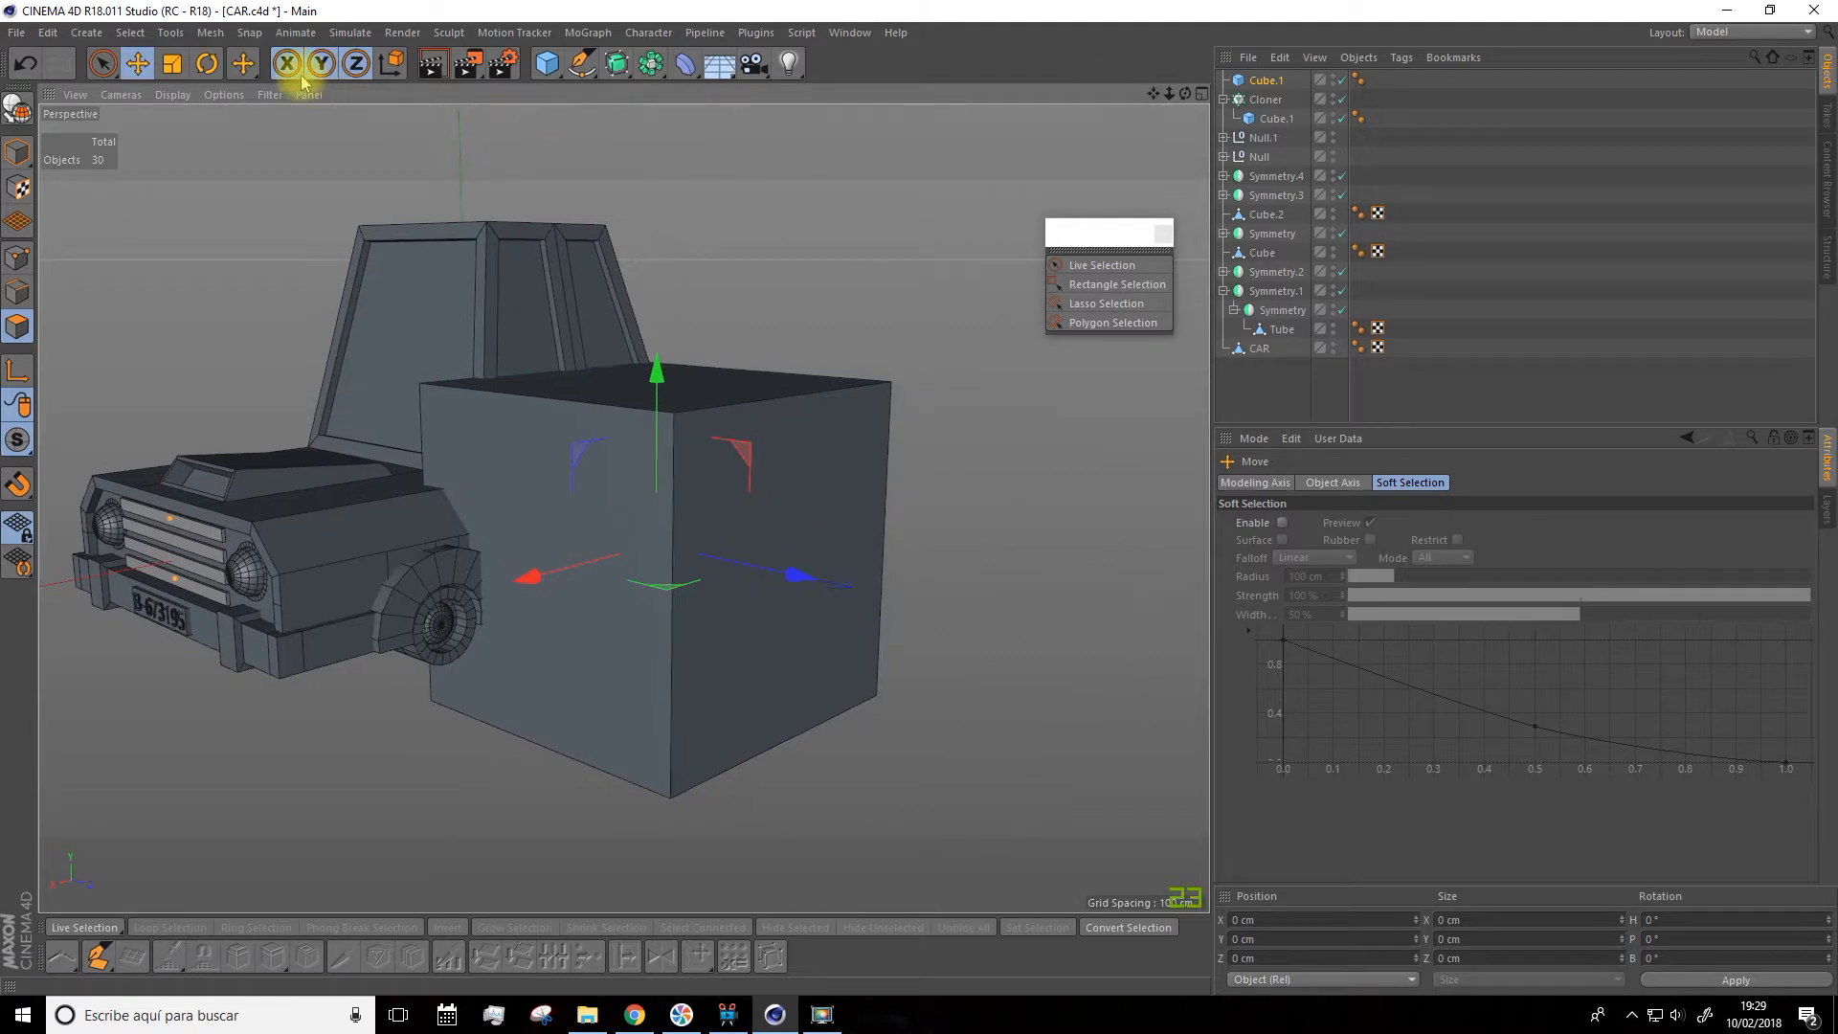
Resize the cube into a small door-handle bar about 33 cm long and 7.3 cm in height and depth
{"action": "left_click", "coordinate": [20, 161]}
{"action": "left_click_drag", "start_coordinate": [657, 402], "coordinate": [669, 539]}
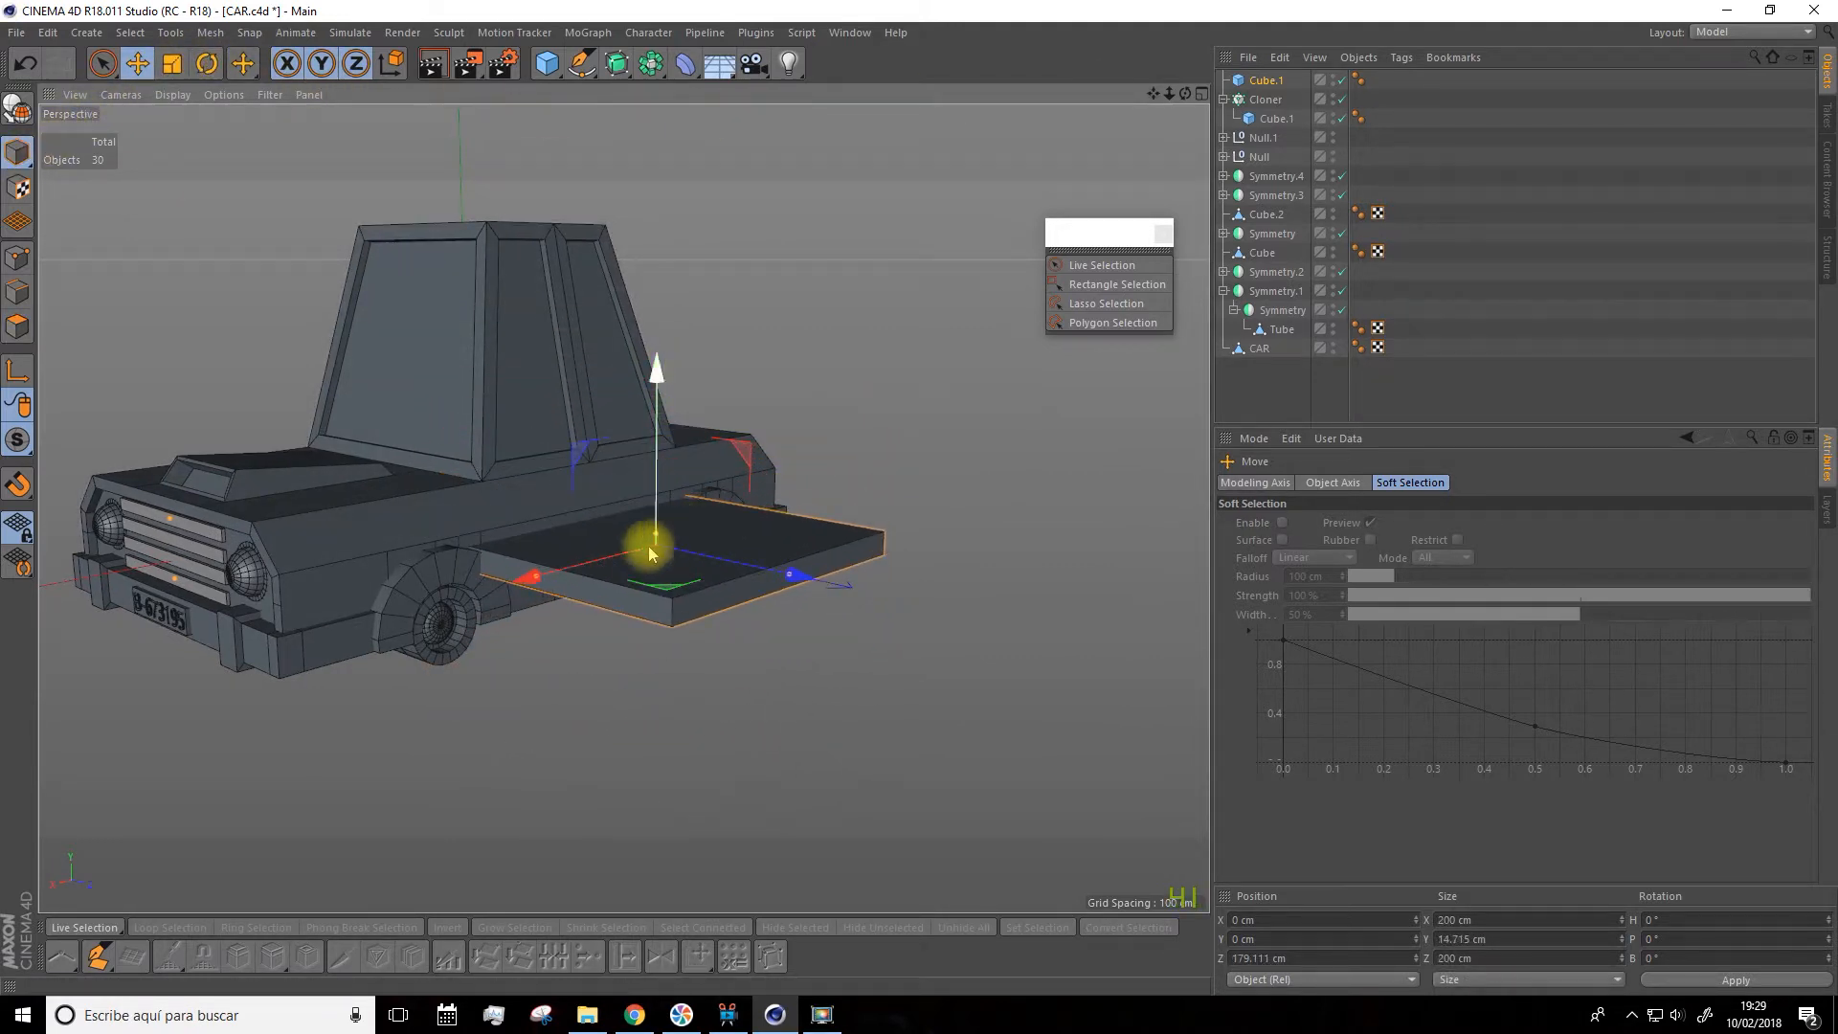
{"action": "left_click_drag", "start_coordinate": [534, 566], "coordinate": [631, 554]}
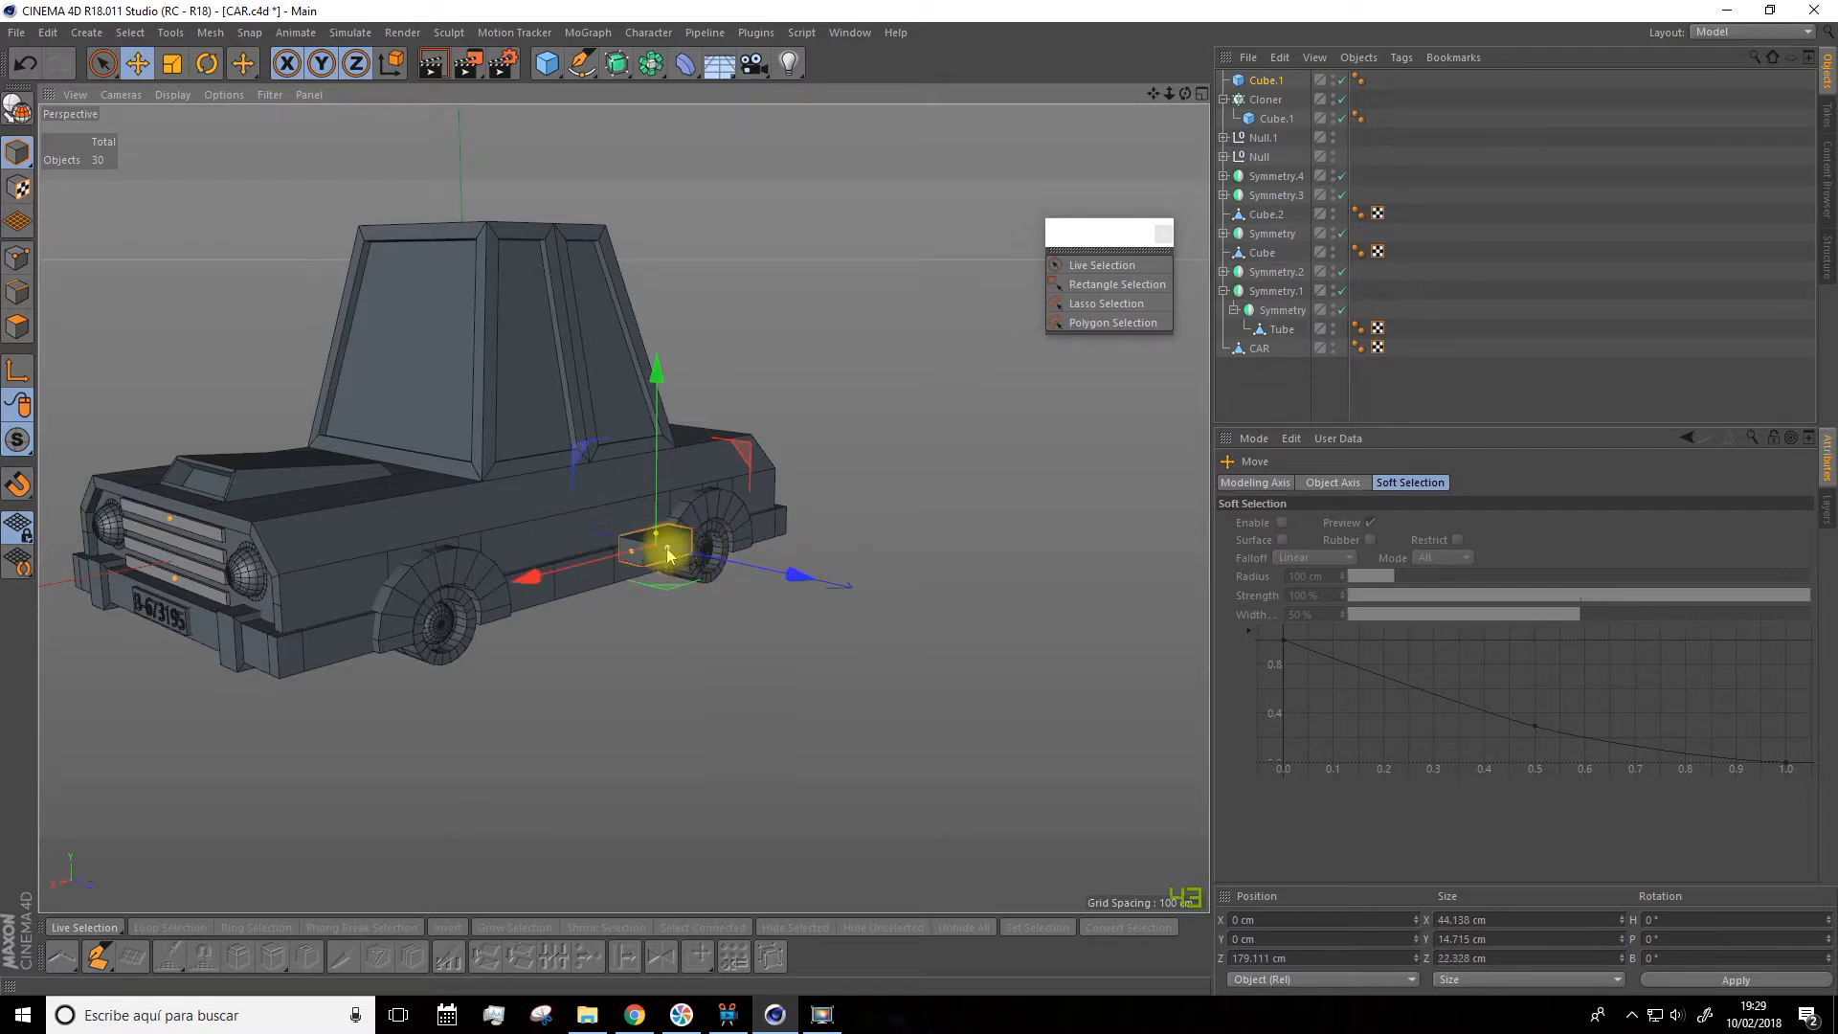
{"action": "scroll", "coordinate": [665, 541], "scroll_direction": "up", "scroll_amount": 5}
{"action": "left_click_drag", "start_coordinate": [660, 553], "coordinate": [514, 515]}
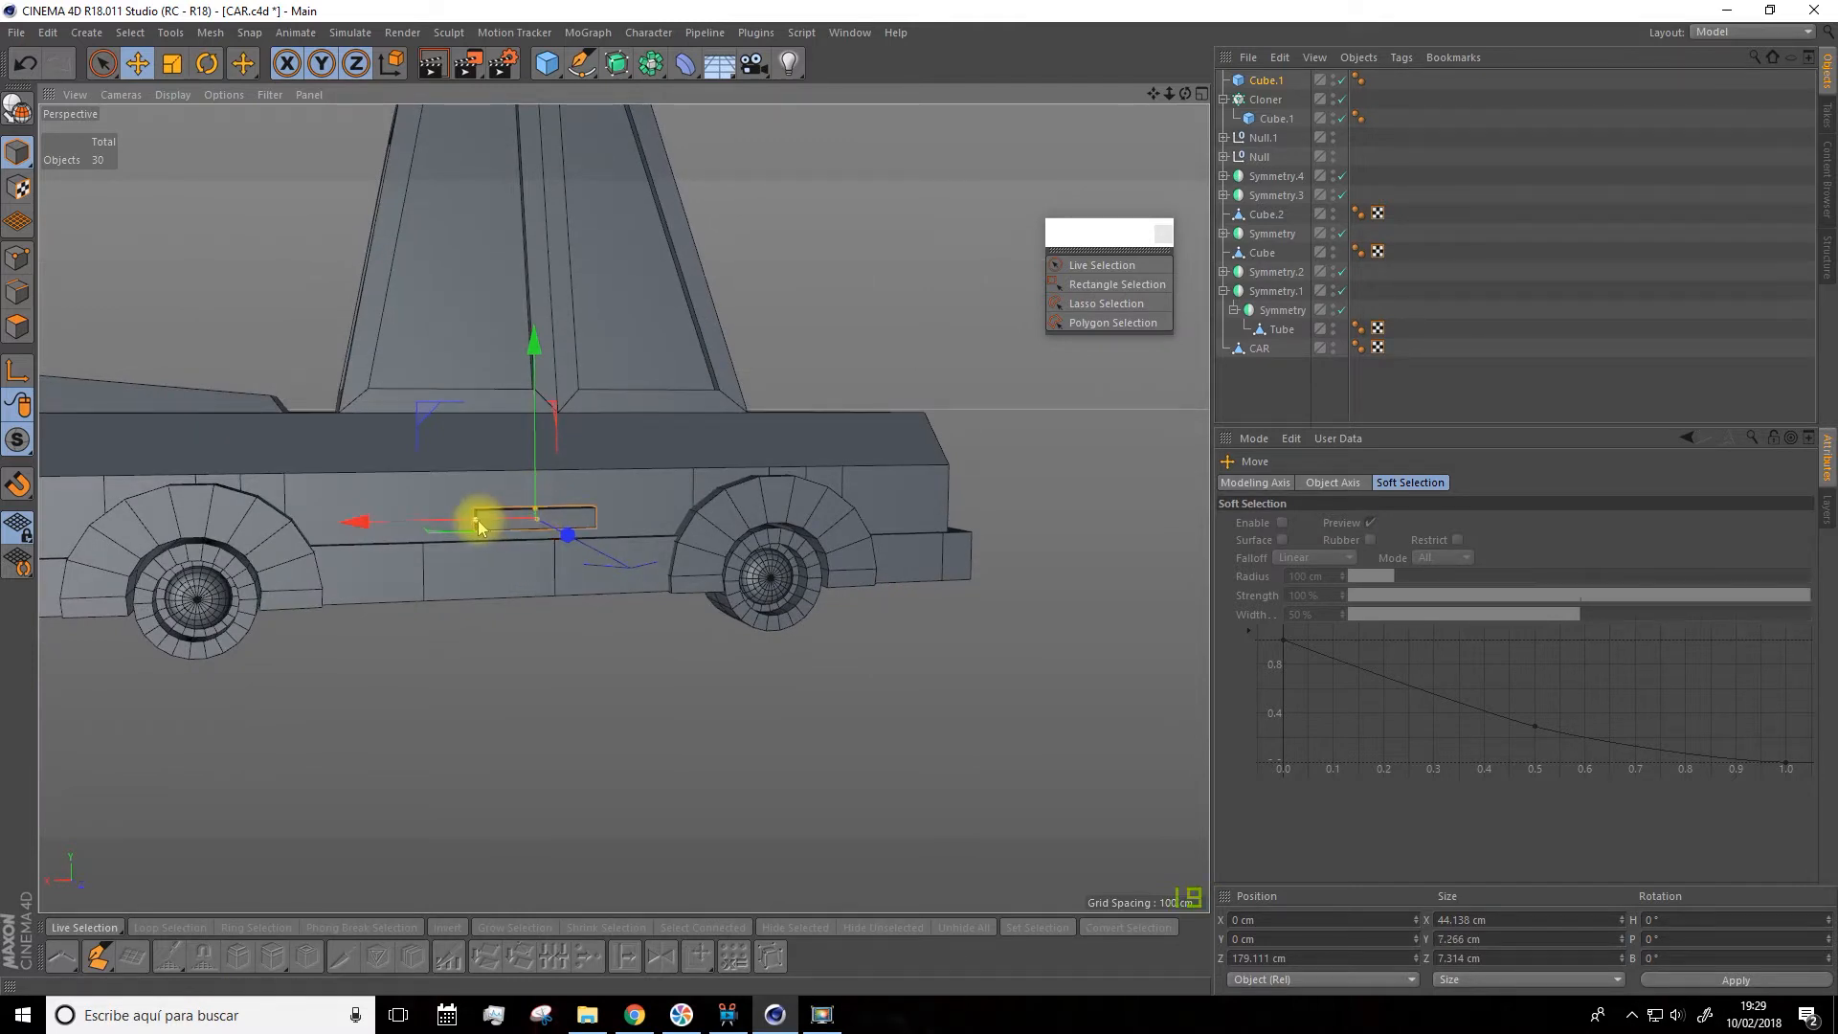
{"action": "left_click_drag", "start_coordinate": [485, 528], "coordinate": [526, 511], "text": "alt"}
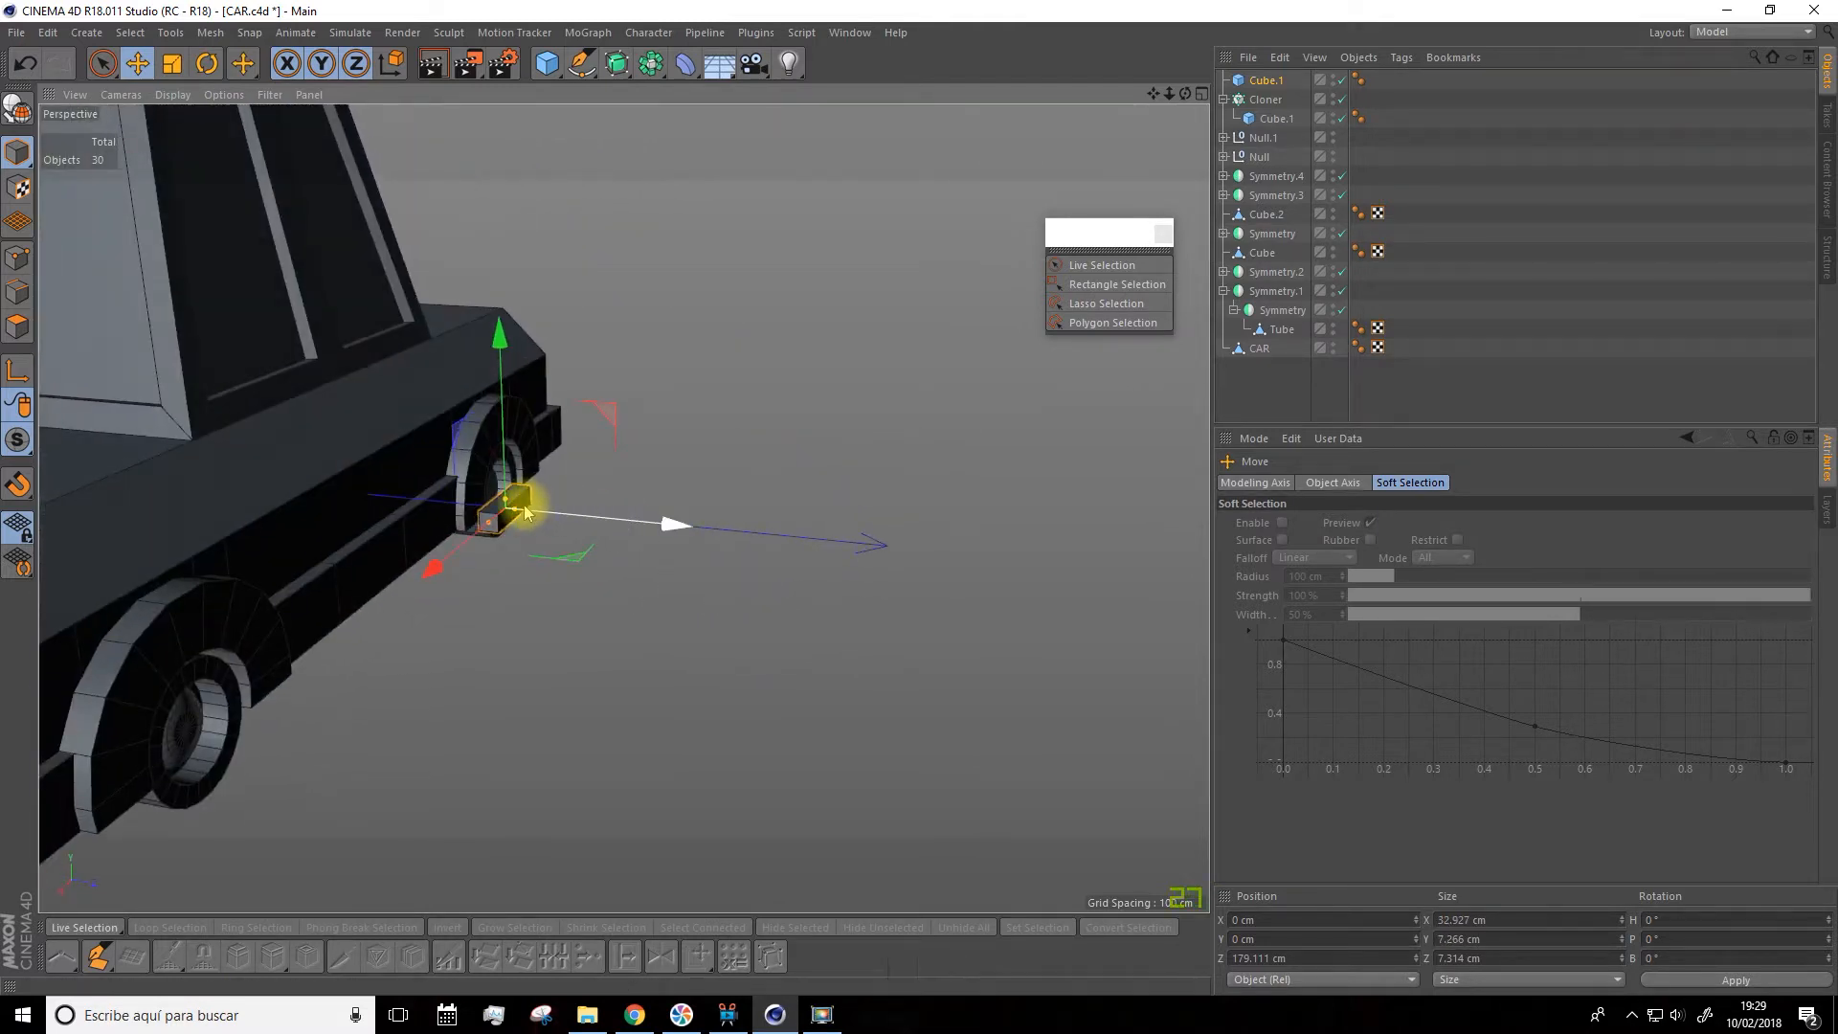
Thin the handle to about 6 cm and fit it against the car's side at about X -10.7, Y 9.2, Z 119.9 cm
{"action": "left_click_drag", "start_coordinate": [643, 531], "coordinate": [525, 365]}
{"action": "left_click_drag", "start_coordinate": [501, 292], "coordinate": [502, 288]}
{"action": "left_click_drag", "start_coordinate": [501, 287], "coordinate": [498, 368], "text": "alt"}
{"action": "left_click_drag", "start_coordinate": [351, 458], "coordinate": [447, 623]}
{"action": "scroll", "coordinate": [412, 489], "scroll_direction": "up", "scroll_amount": 4}
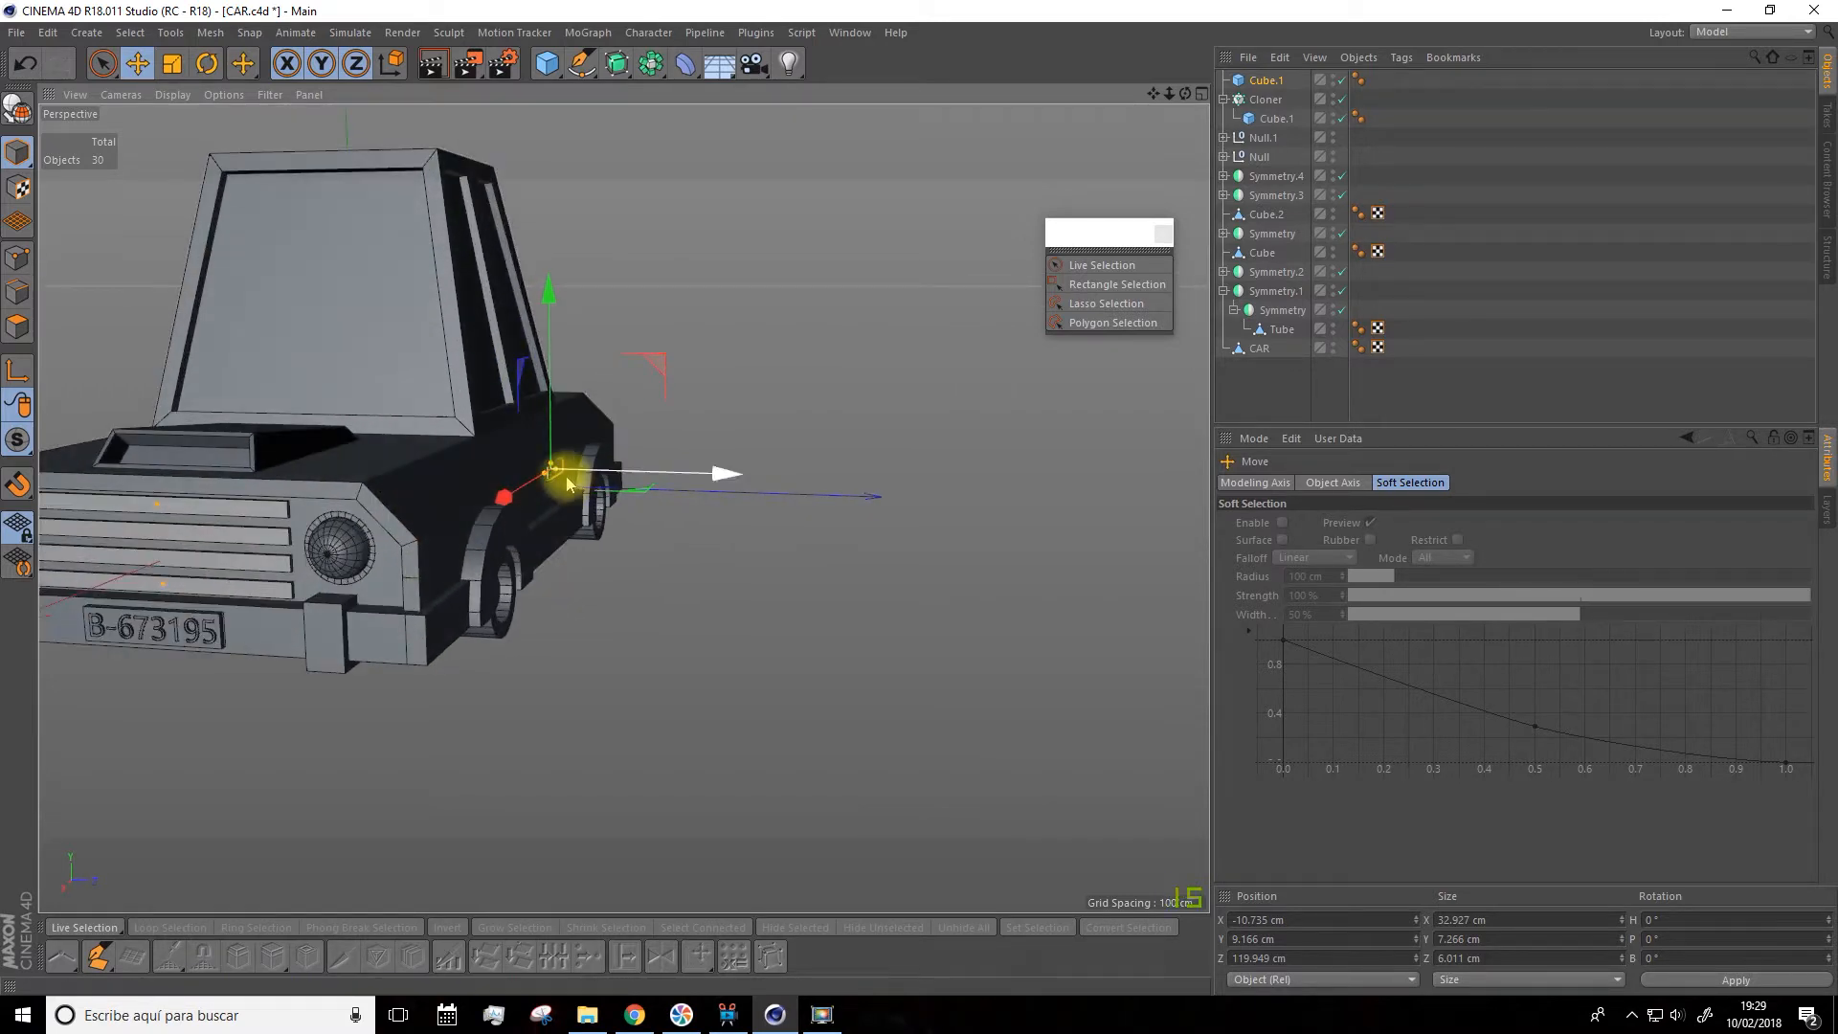
{"action": "left_click_drag", "start_coordinate": [492, 496], "coordinate": [300, 533], "text": "alt"}
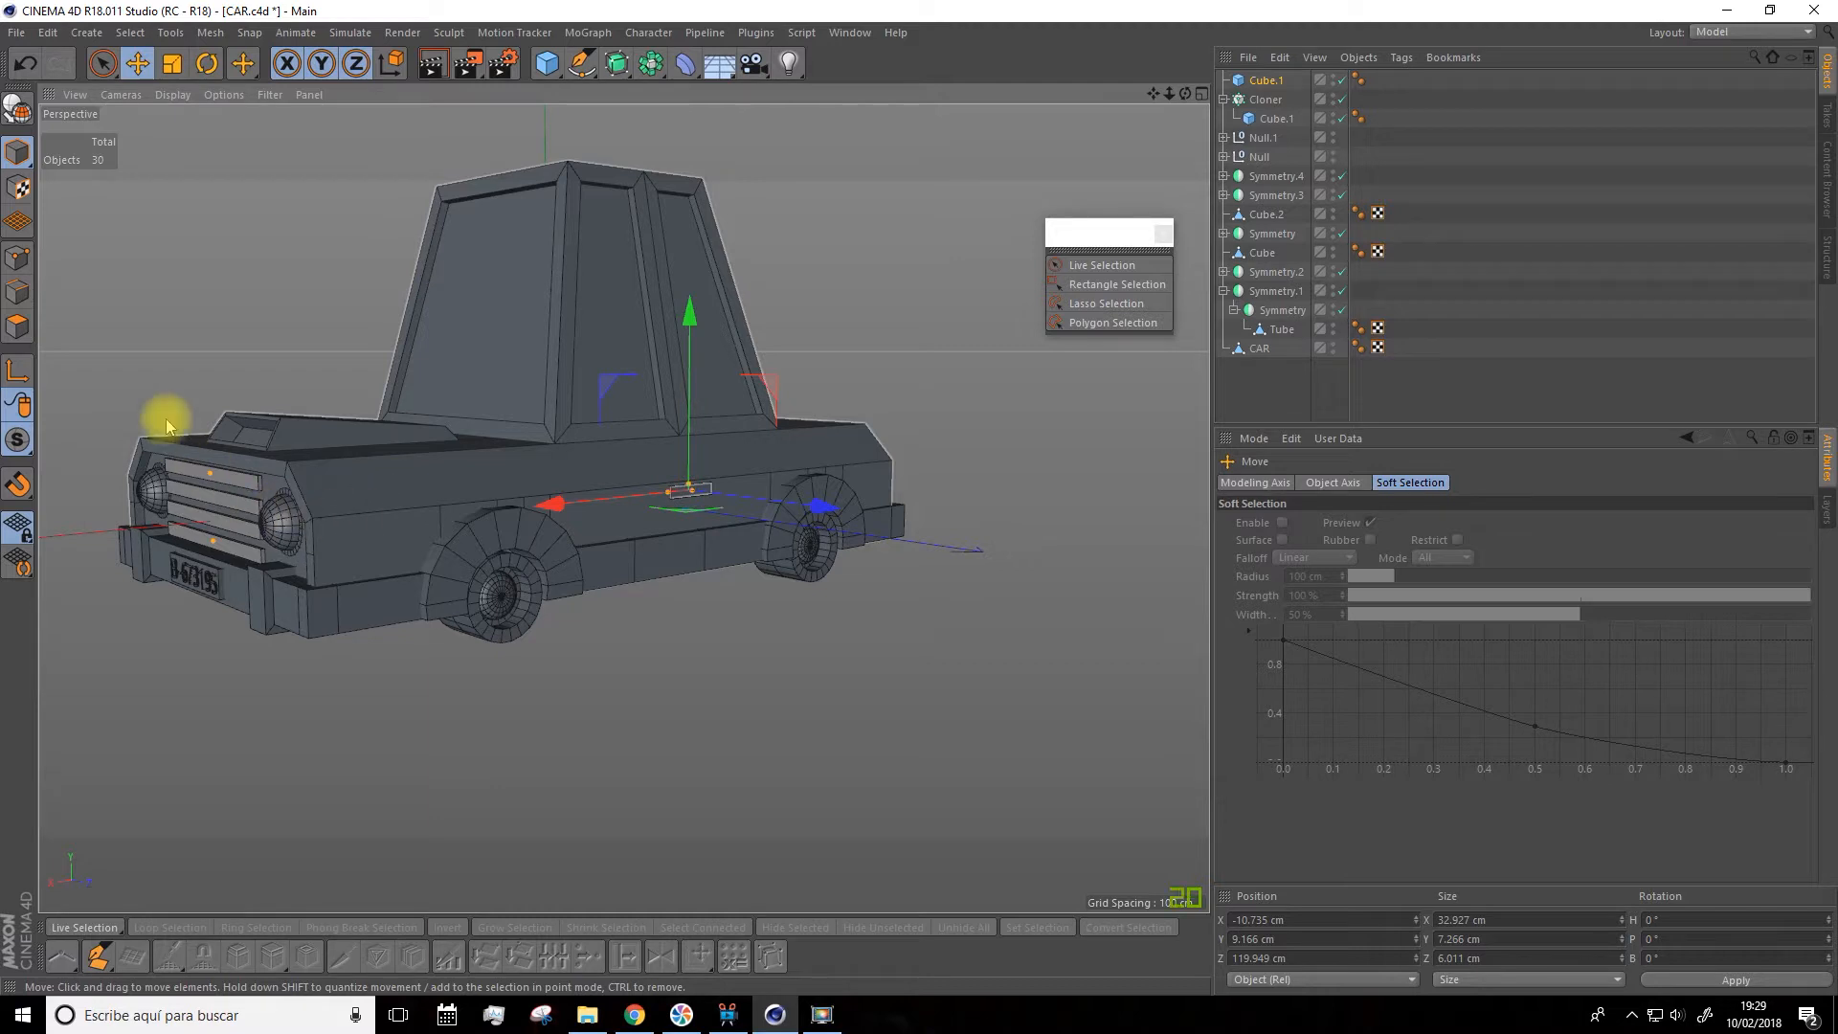
Select the CAR body's points along the upper crease of one side, from the front corner to the rear
{"action": "left_click", "coordinate": [1260, 348]}
{"action": "left_click", "coordinate": [17, 256]}
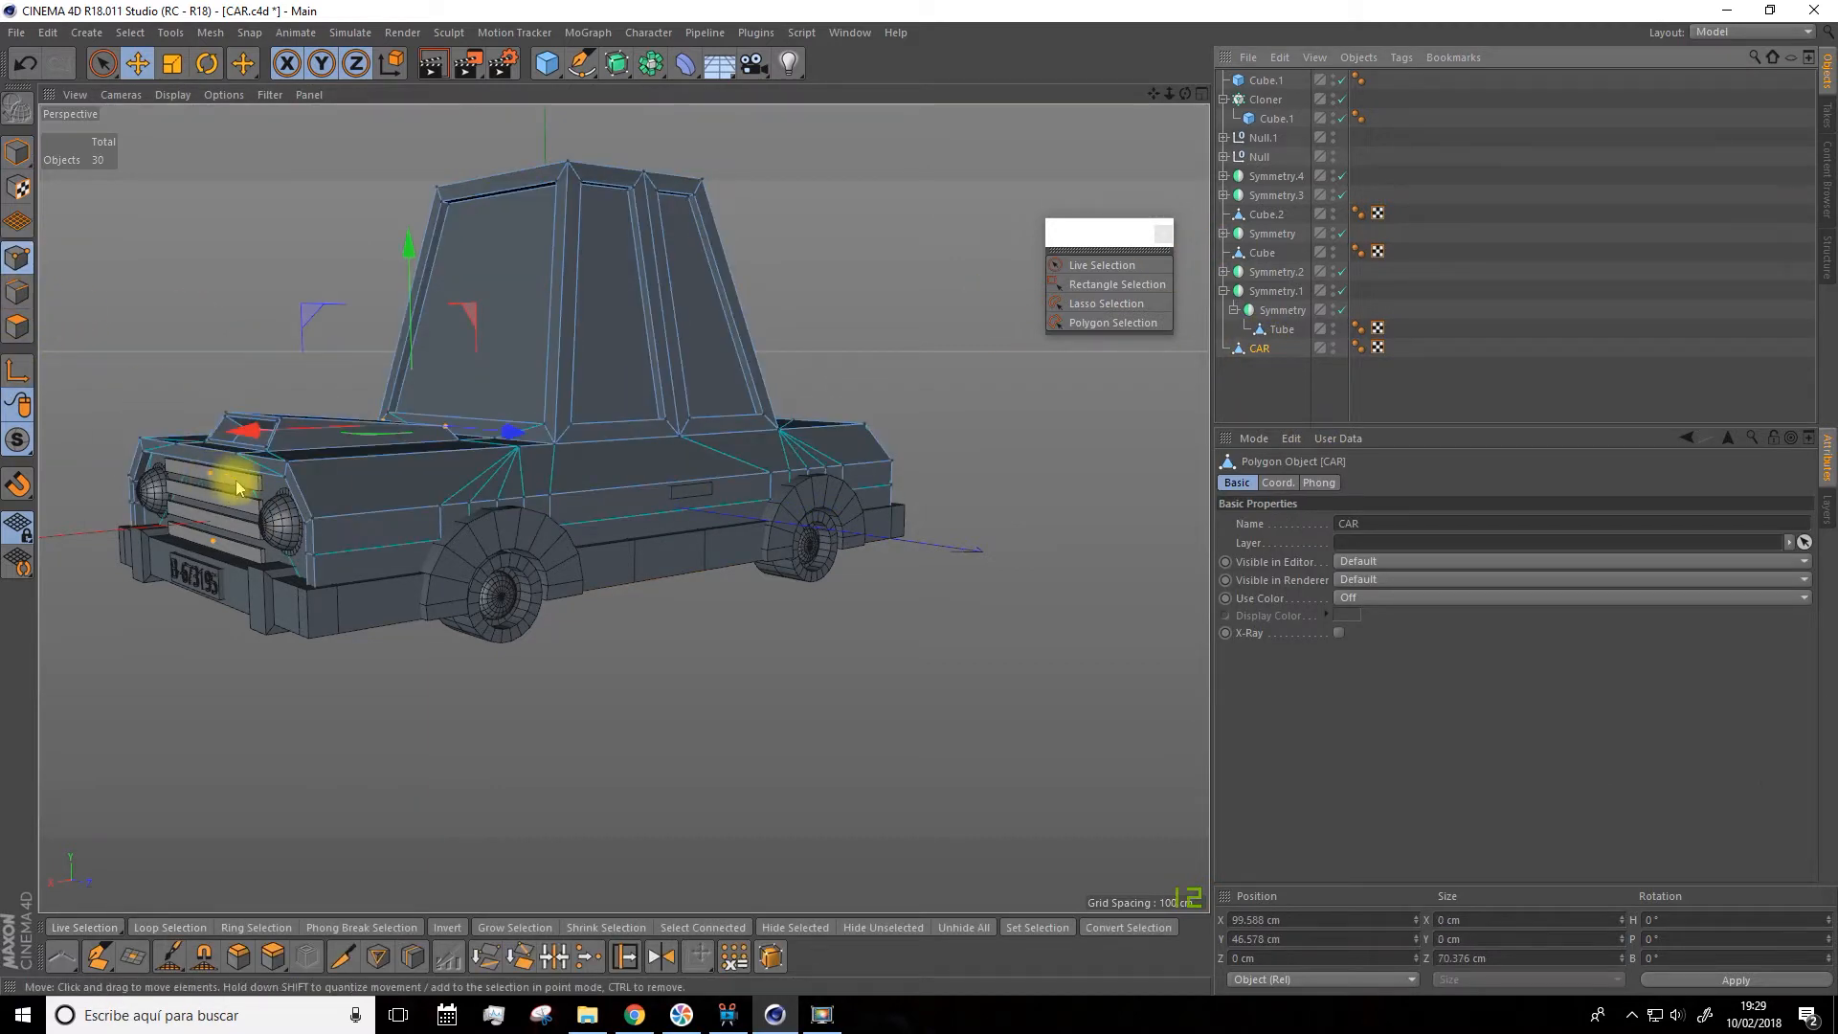
{"action": "scroll", "coordinate": [287, 507], "scroll_direction": "up", "scroll_amount": 2}
{"action": "left_click", "coordinate": [103, 63]}
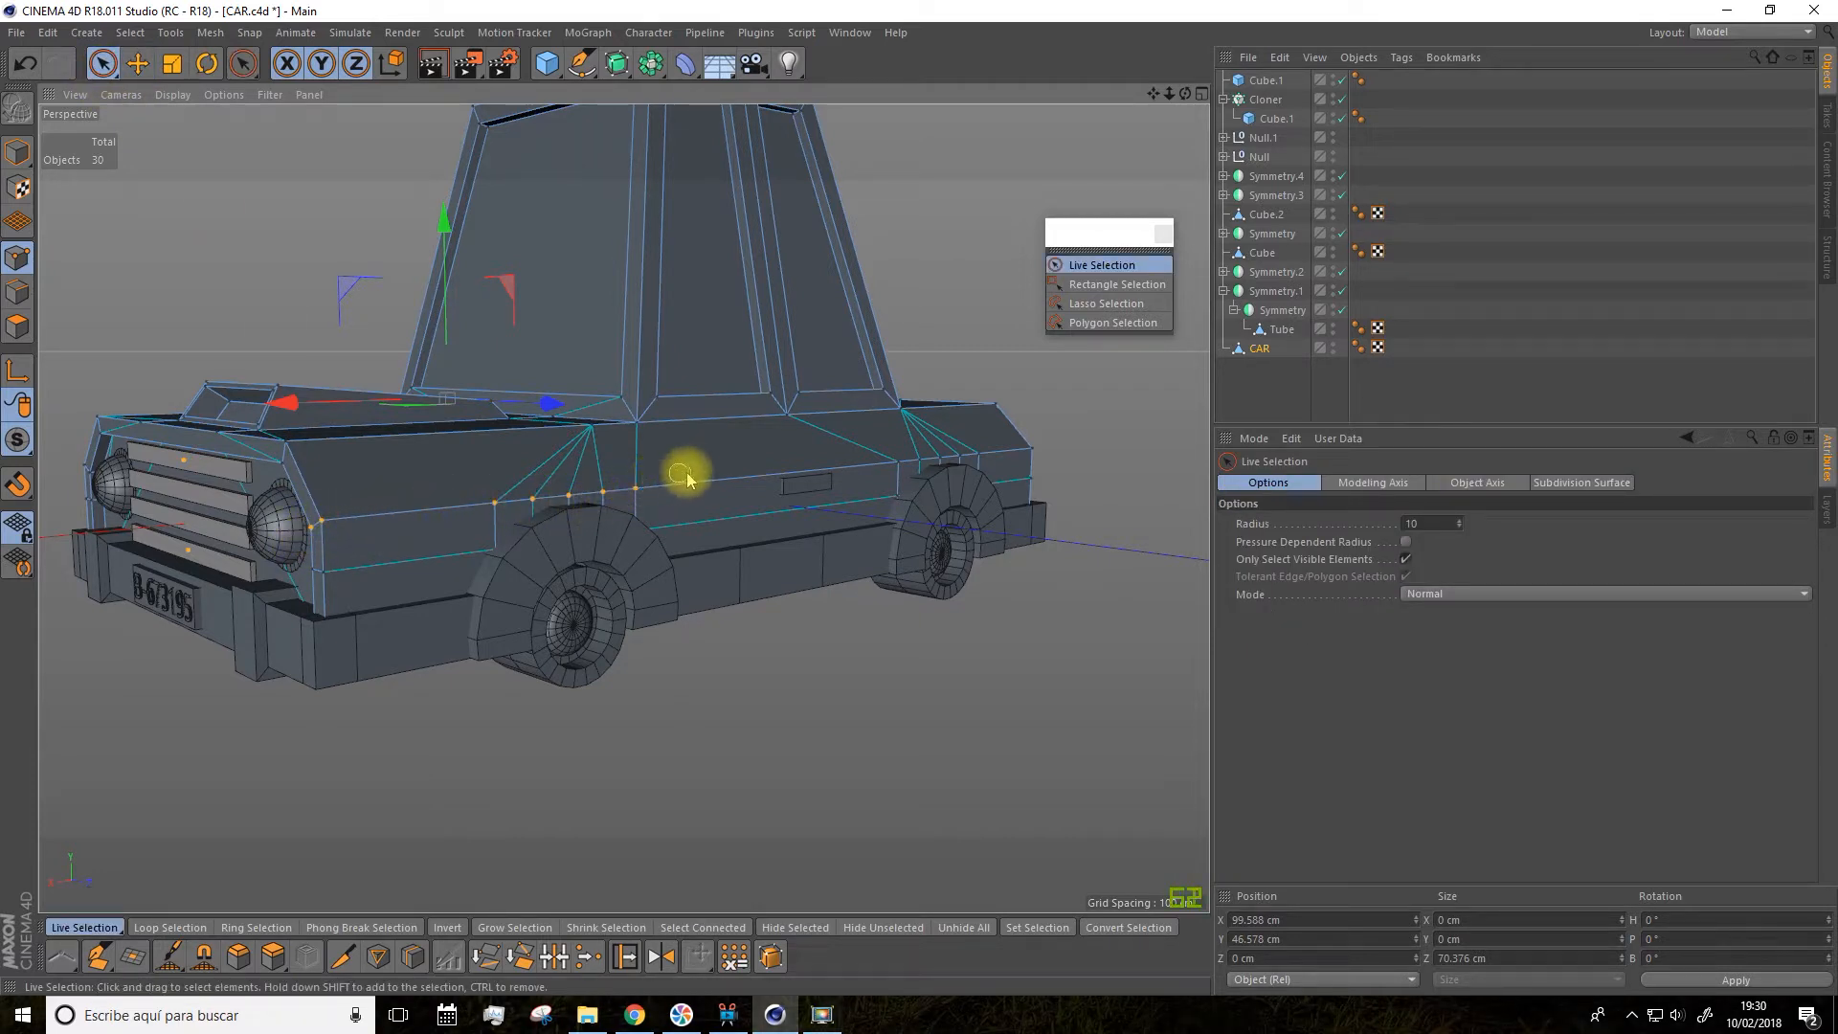
{"action": "left_click_drag", "start_coordinate": [1029, 449], "coordinate": [632, 490]}
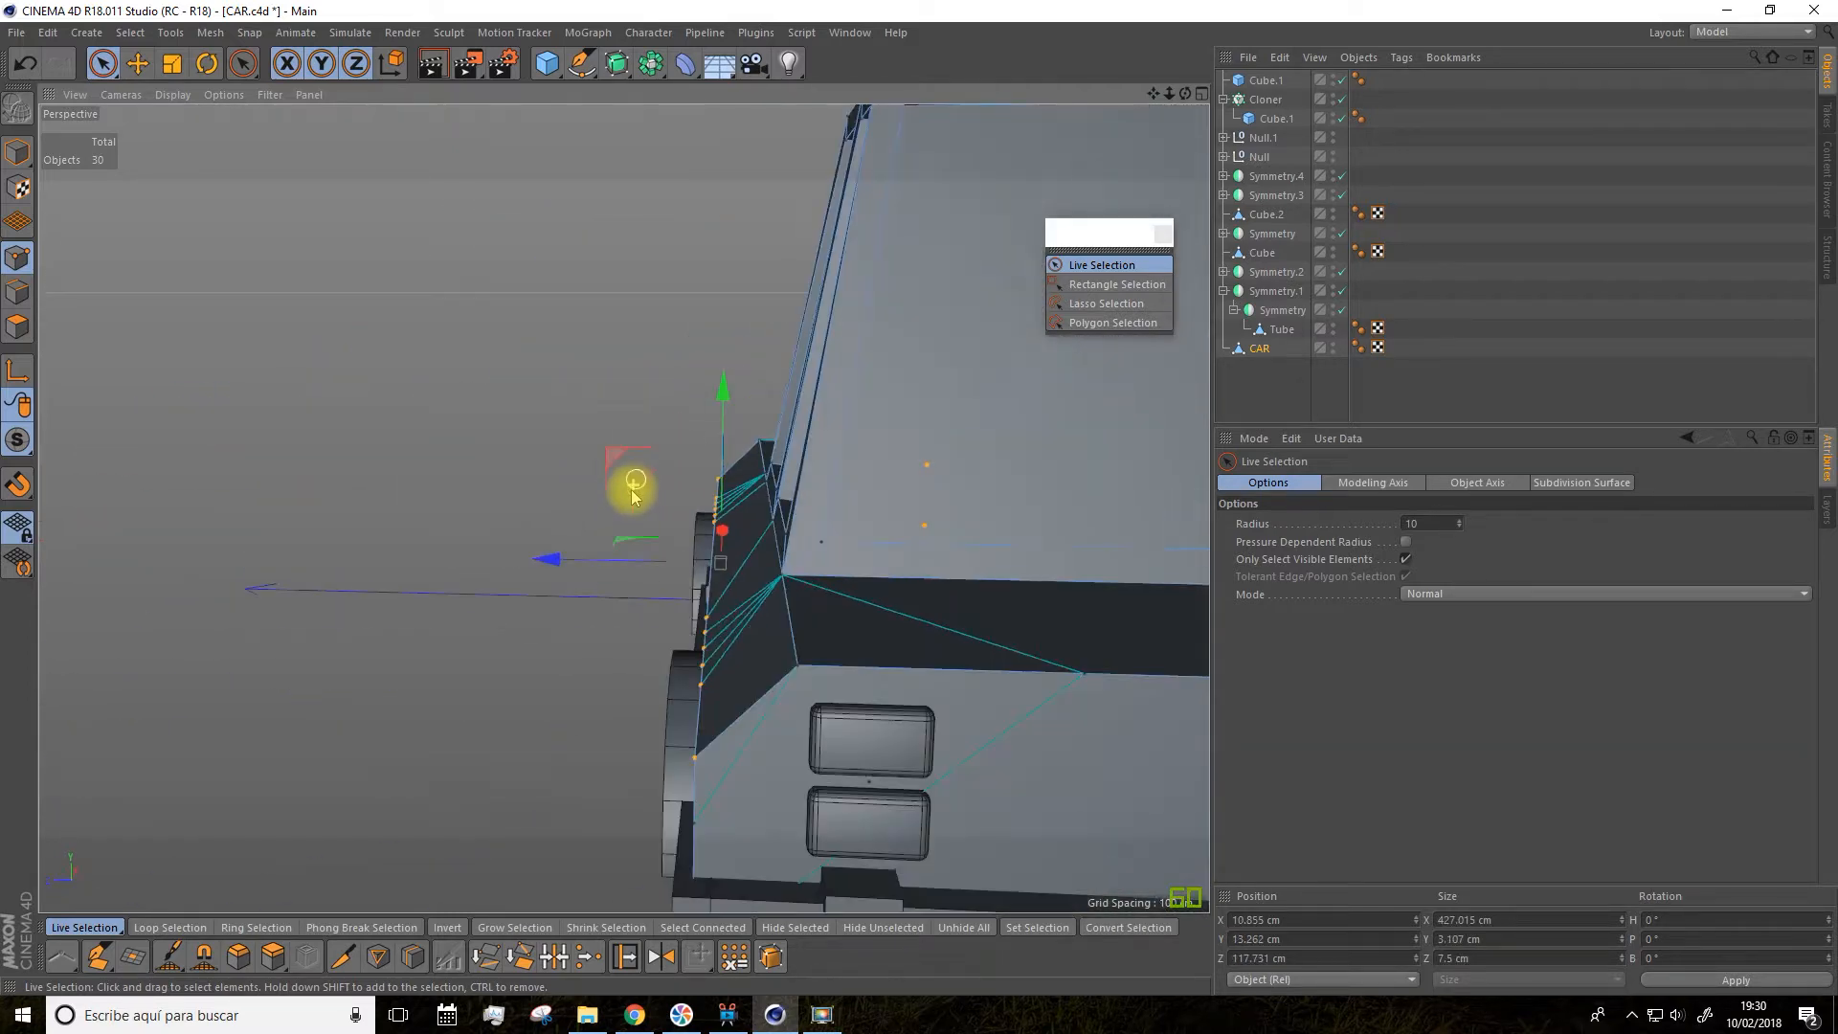
{"action": "left_click_drag", "start_coordinate": [584, 609], "coordinate": [1168, 605], "text": "alt"}
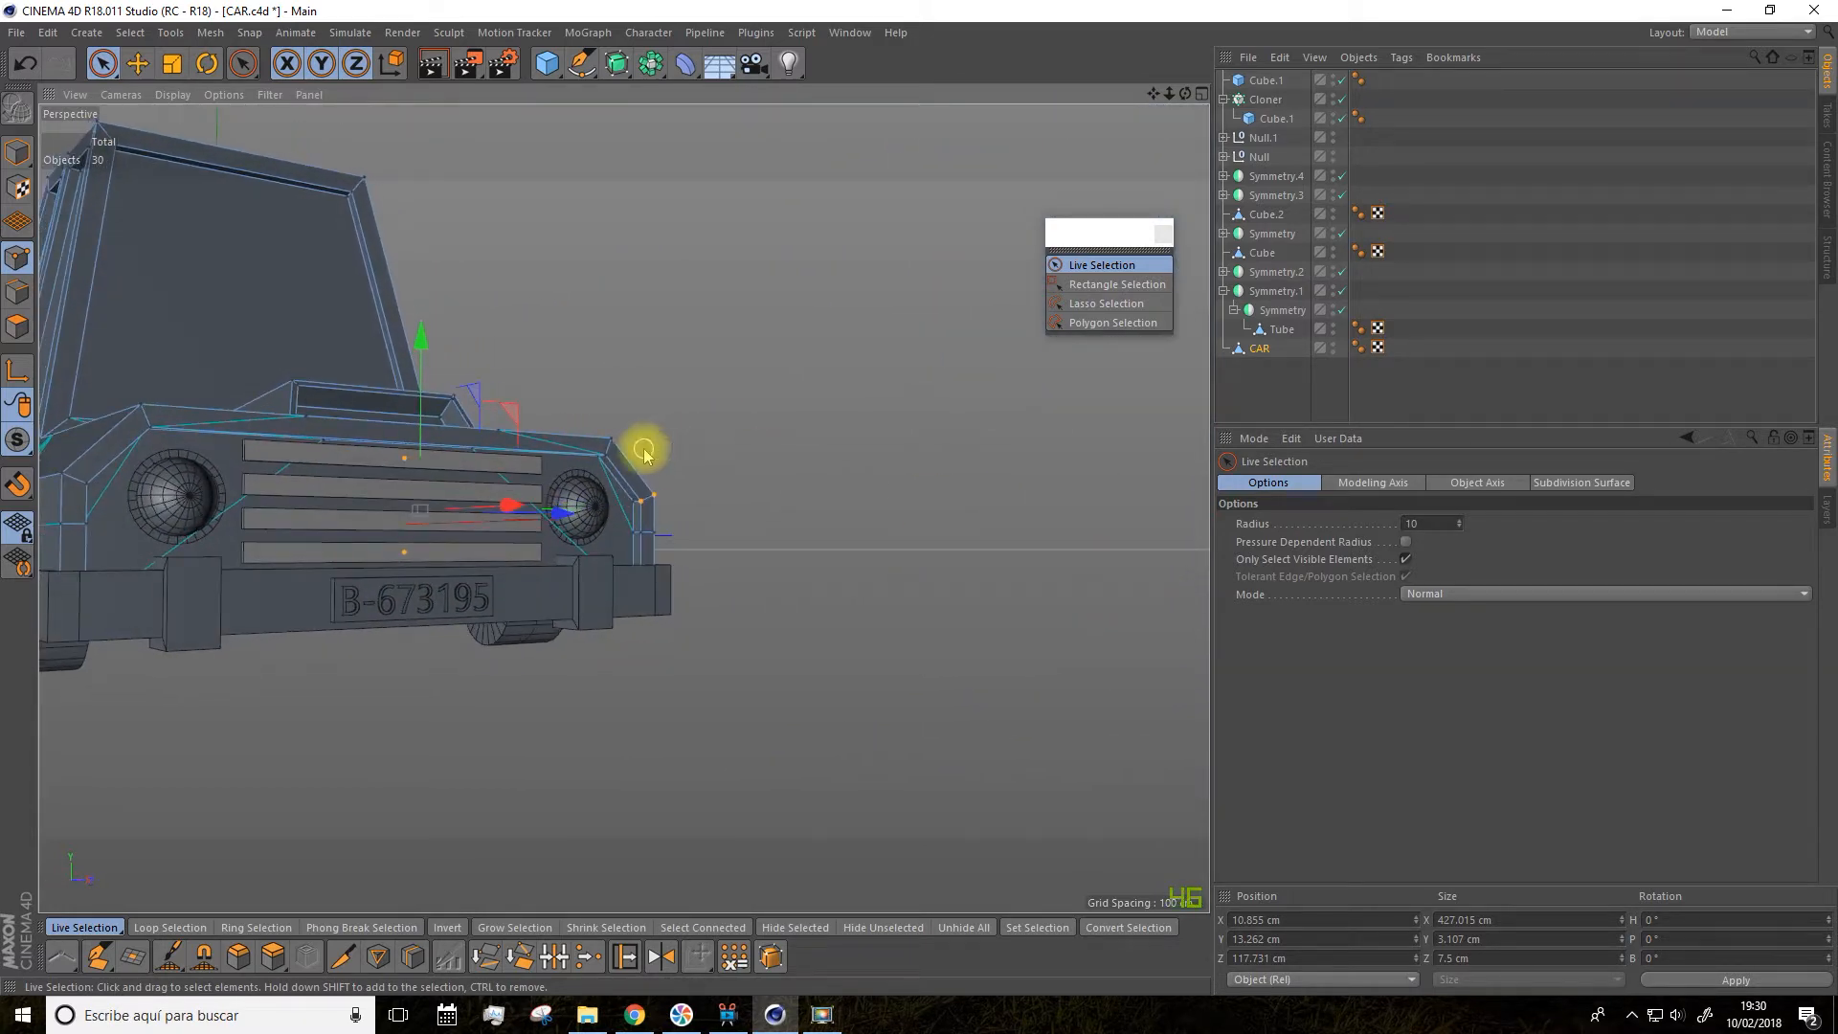
Add the matching crease points on the opposite side of the car body to the point selection
{"action": "scroll", "coordinate": [646, 451], "scroll_direction": "up", "scroll_amount": 6}
{"action": "scroll", "coordinate": [729, 571], "scroll_direction": "down", "scroll_amount": 6}
{"action": "left_click_drag", "start_coordinate": [644, 727], "coordinate": [721, 610], "text": "alt"}
{"action": "left_click_drag", "start_coordinate": [1153, 94], "coordinate": [1529, 63]}
{"action": "left_click_drag", "start_coordinate": [365, 478], "coordinate": [325, 549], "text": "alt"}
{"action": "scroll", "coordinate": [347, 568], "scroll_direction": "up", "scroll_amount": 5}
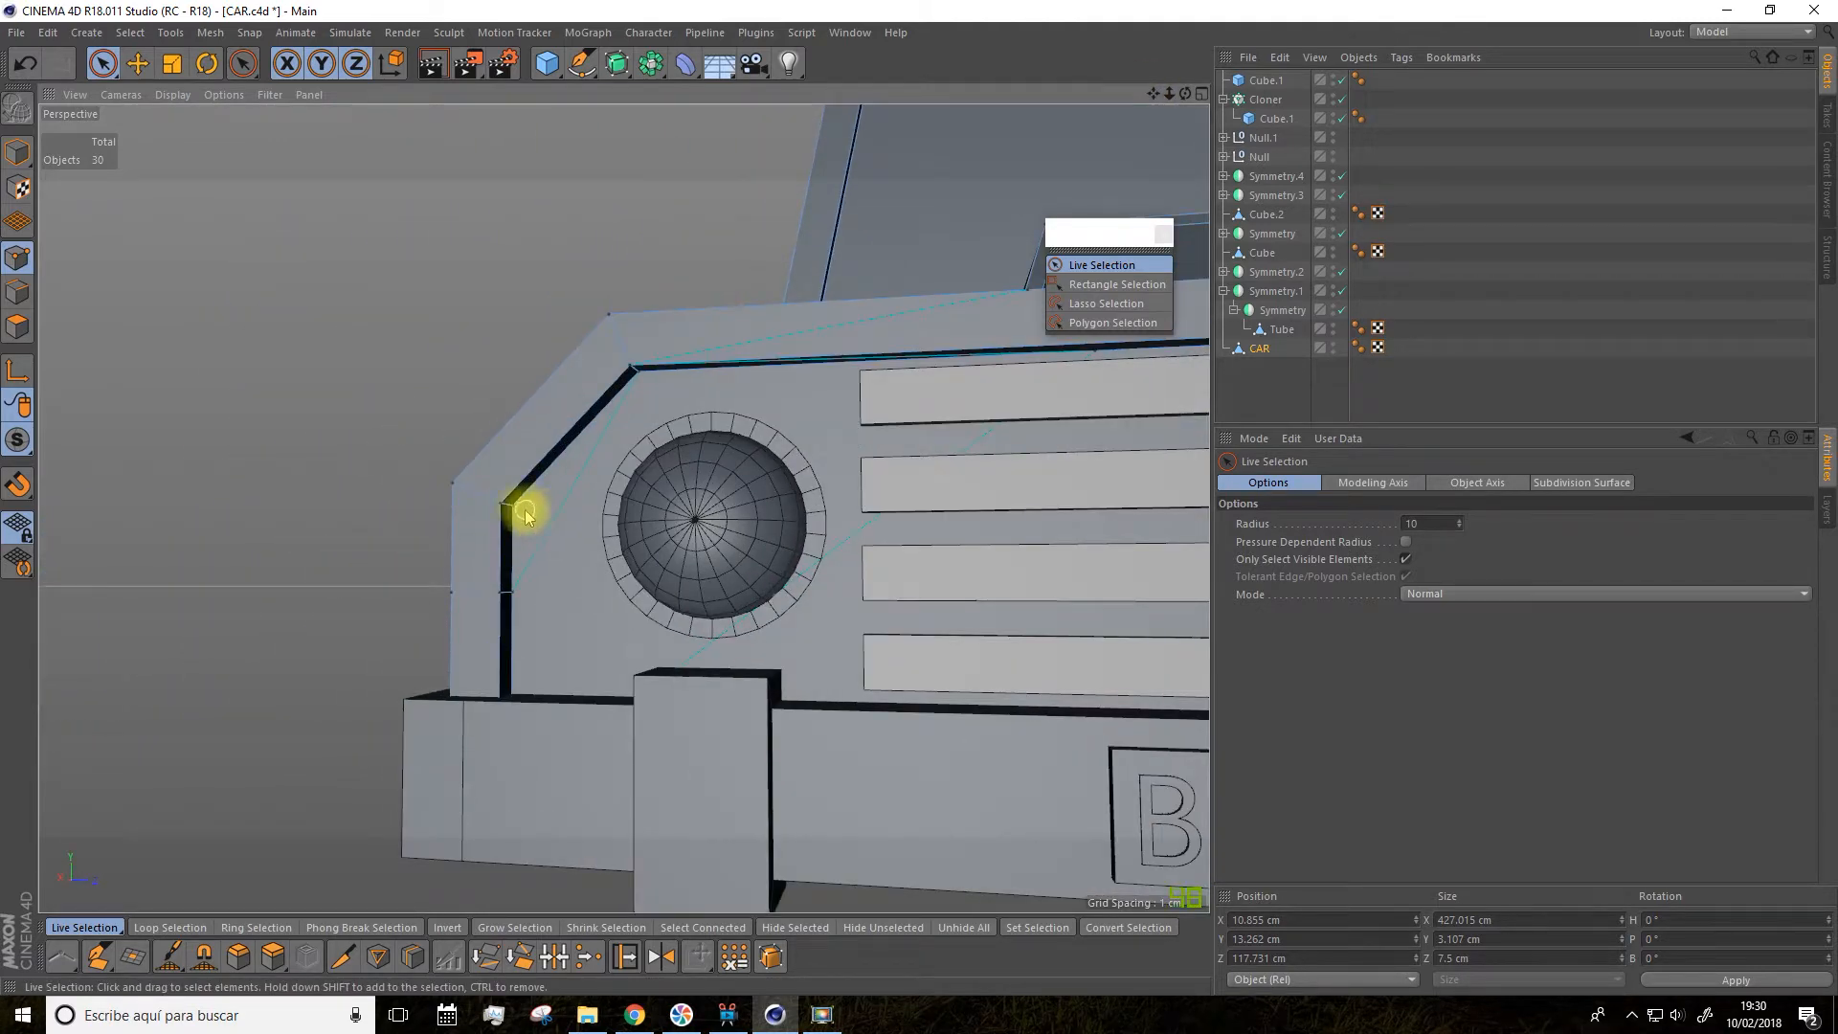
{"action": "left_click_drag", "start_coordinate": [526, 512], "coordinate": [452, 488], "text": "shift"}
{"action": "left_click_drag", "start_coordinate": [256, 496], "coordinate": [341, 508], "text": "alt"}
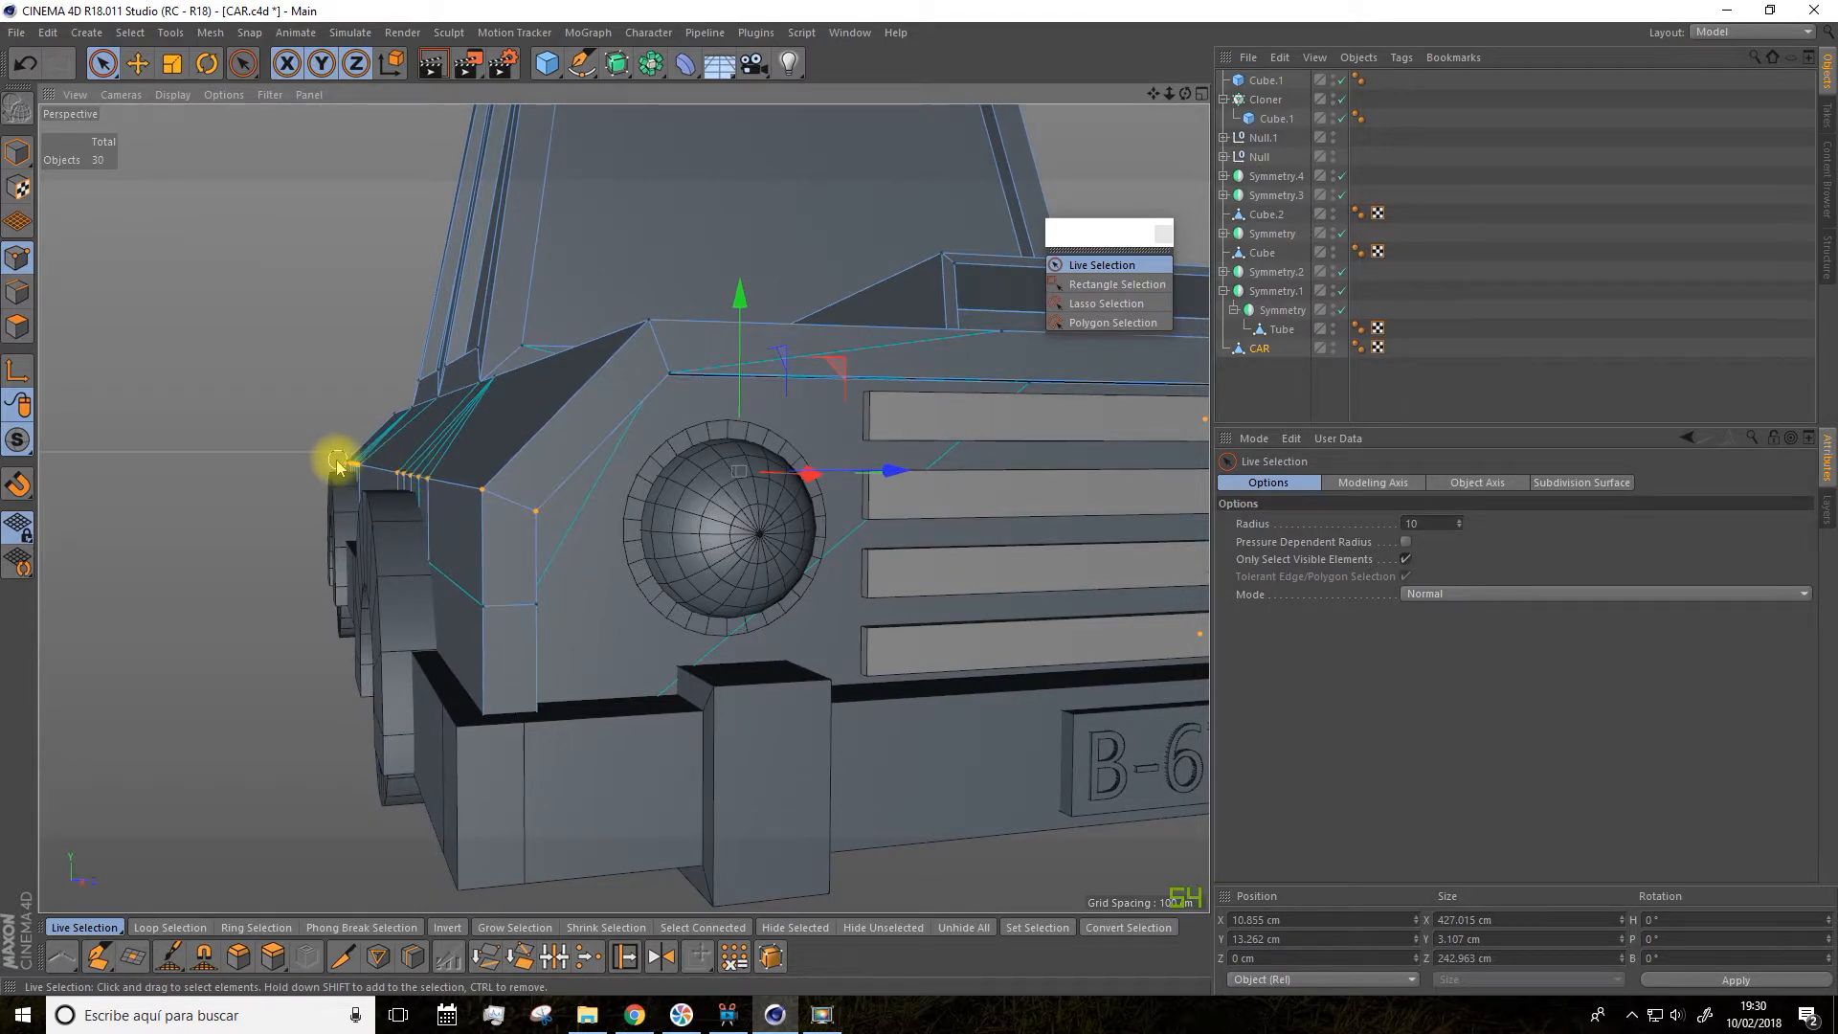
Scale the side crease points inward to about 232.4 cm in Z, raise them to about Y 25.6 cm, and clear the selection
{"action": "left_click_drag", "start_coordinate": [205, 434], "coordinate": [496, 361], "text": "alt"}
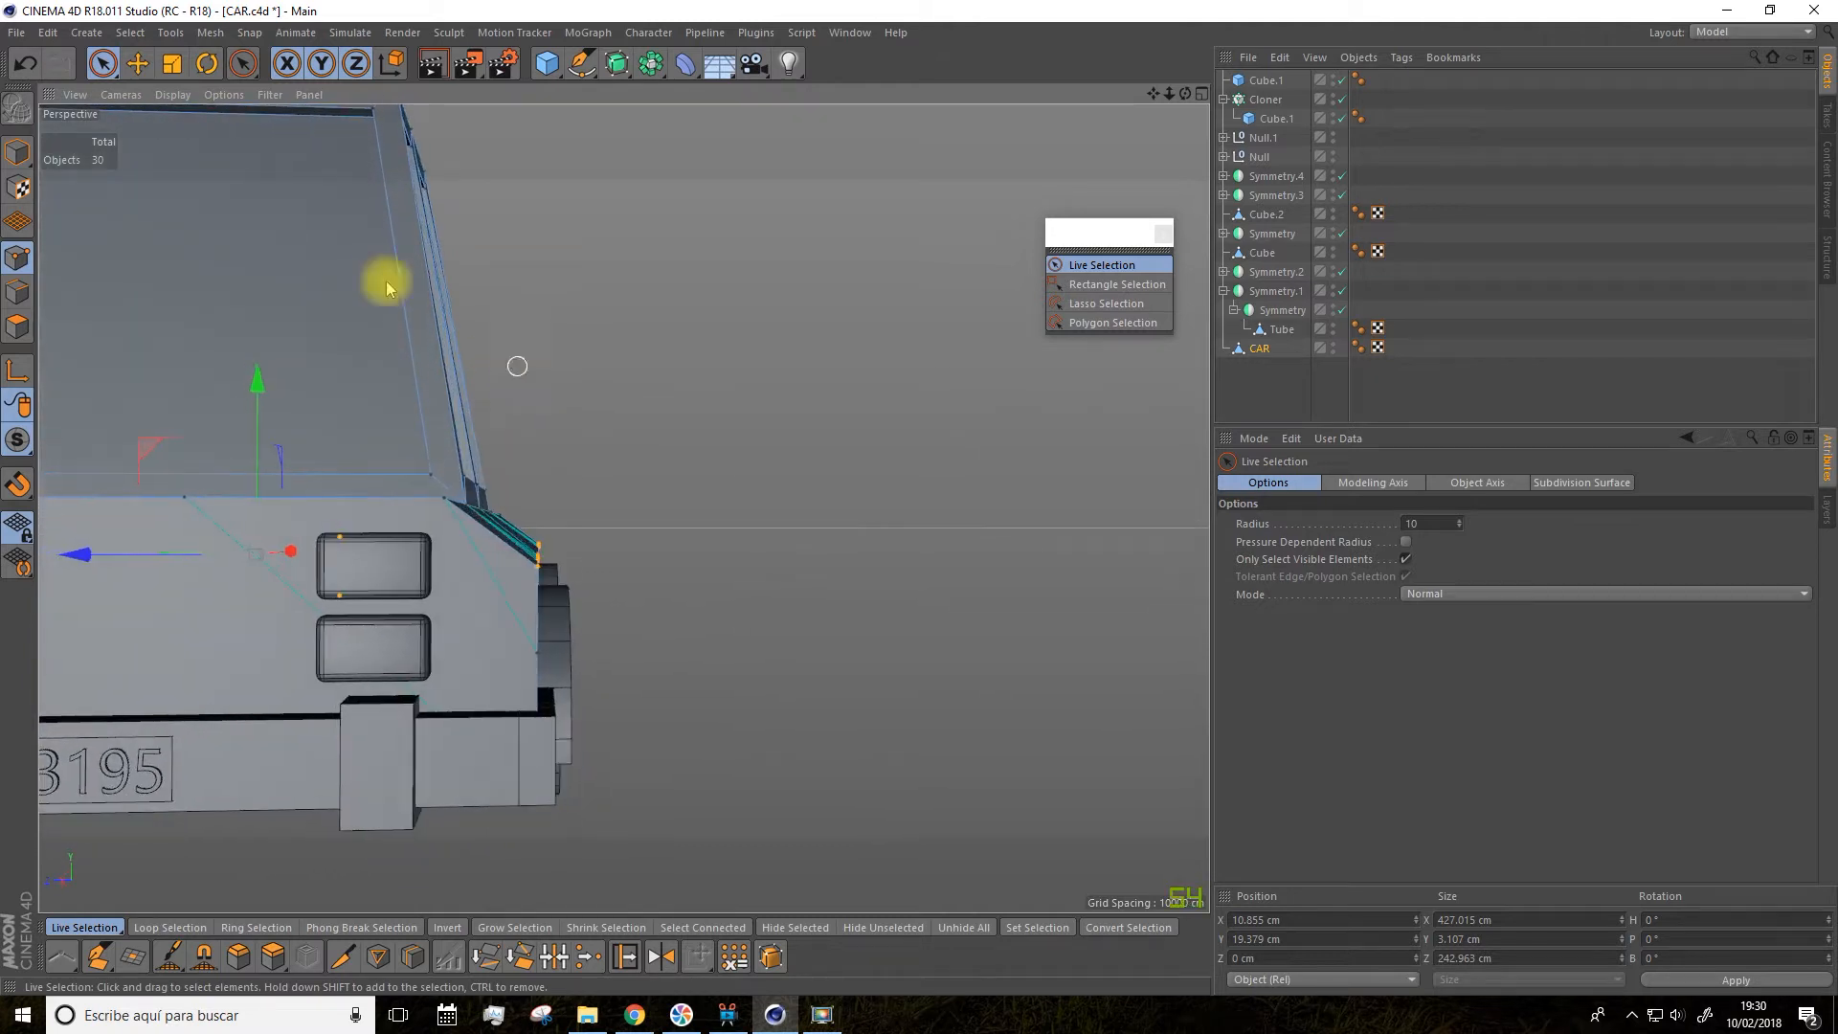
{"action": "left_click", "coordinate": [172, 64]}
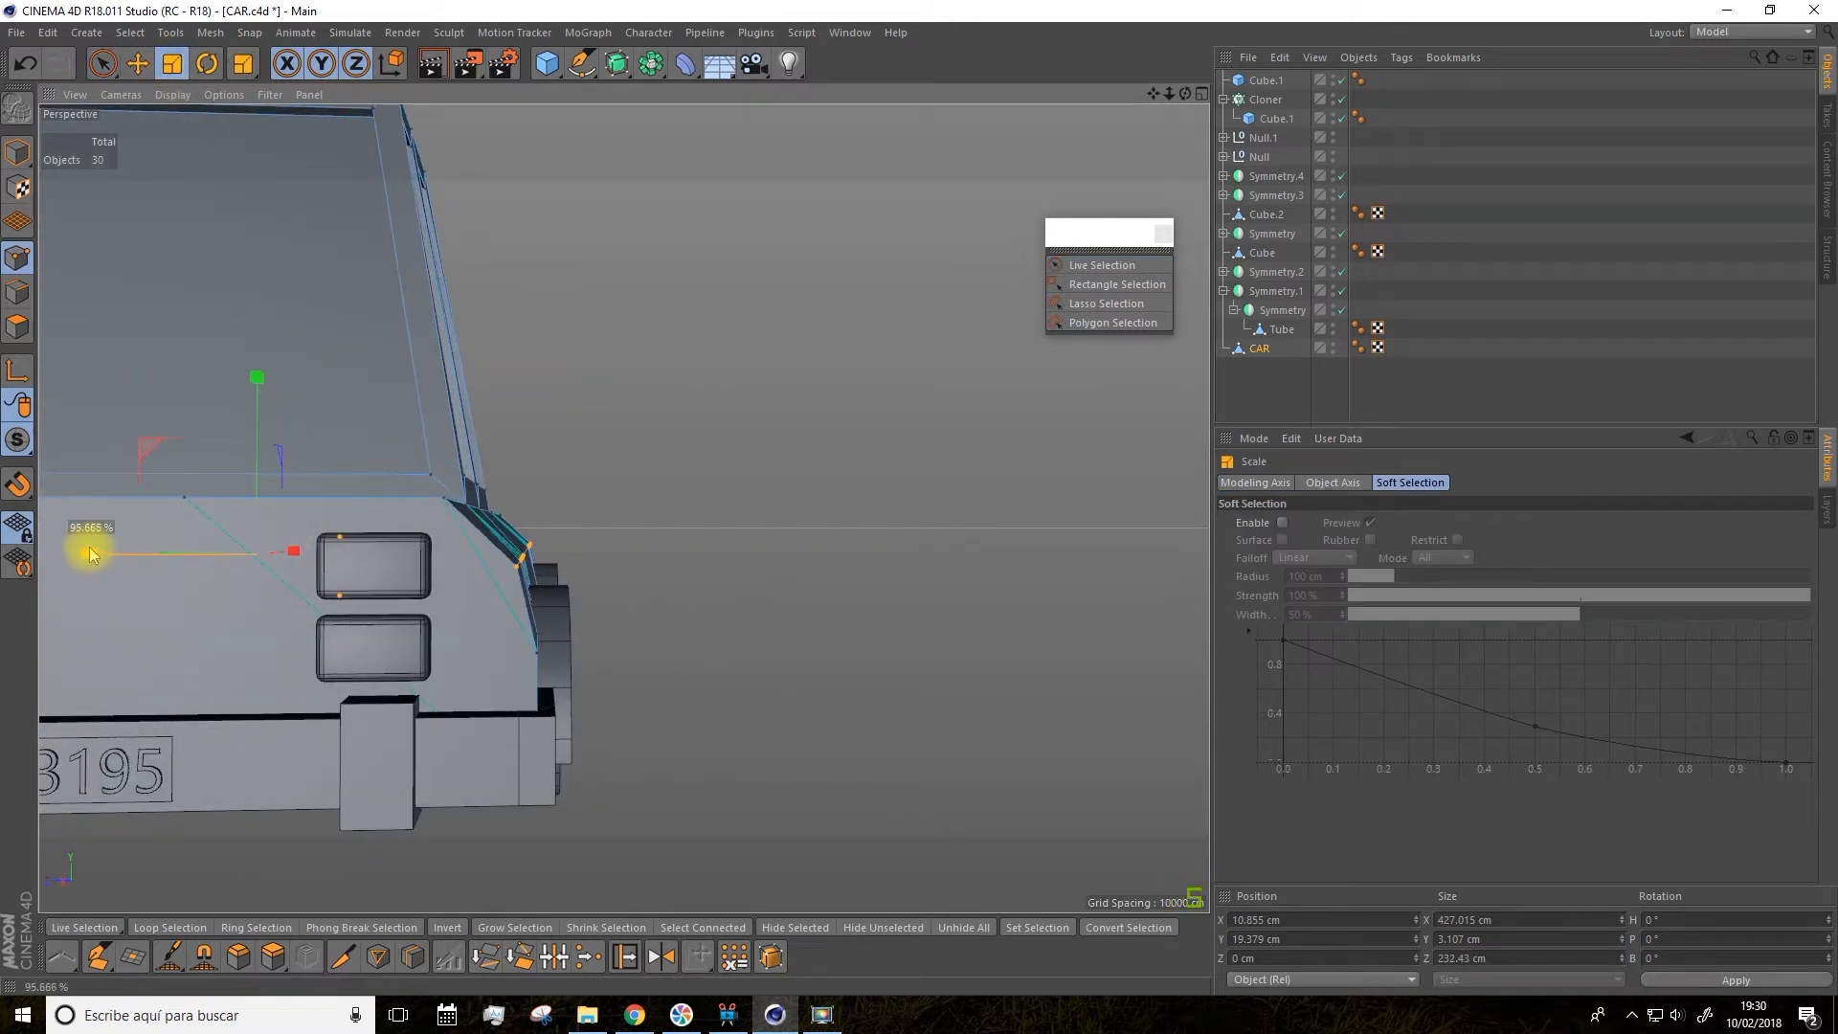
{"action": "left_click", "coordinate": [137, 63]}
{"action": "left_click_drag", "start_coordinate": [261, 377], "coordinate": [260, 372]}
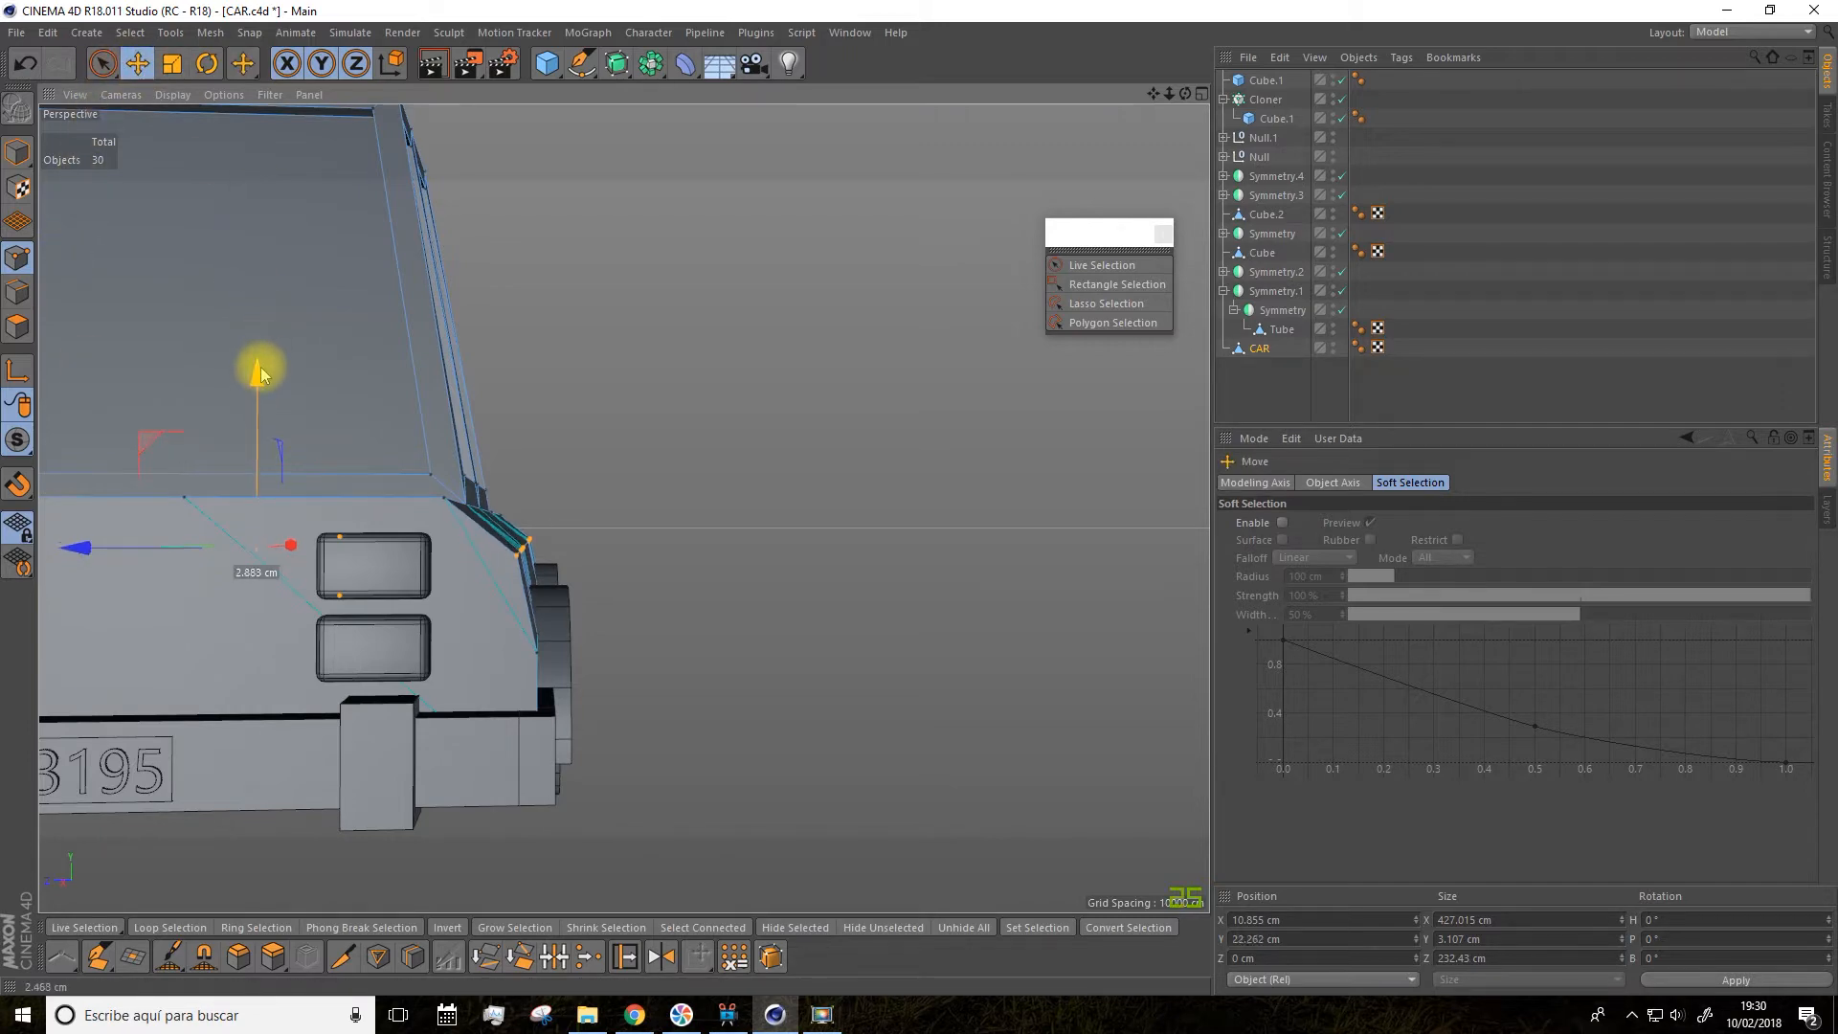
{"action": "left_click_drag", "start_coordinate": [554, 434], "coordinate": [566, 504], "text": "alt"}
{"action": "scroll", "coordinate": [567, 505], "scroll_direction": "down", "scroll_amount": 4}
{"action": "left_click_drag", "start_coordinate": [853, 701], "coordinate": [418, 689], "text": "alt"}
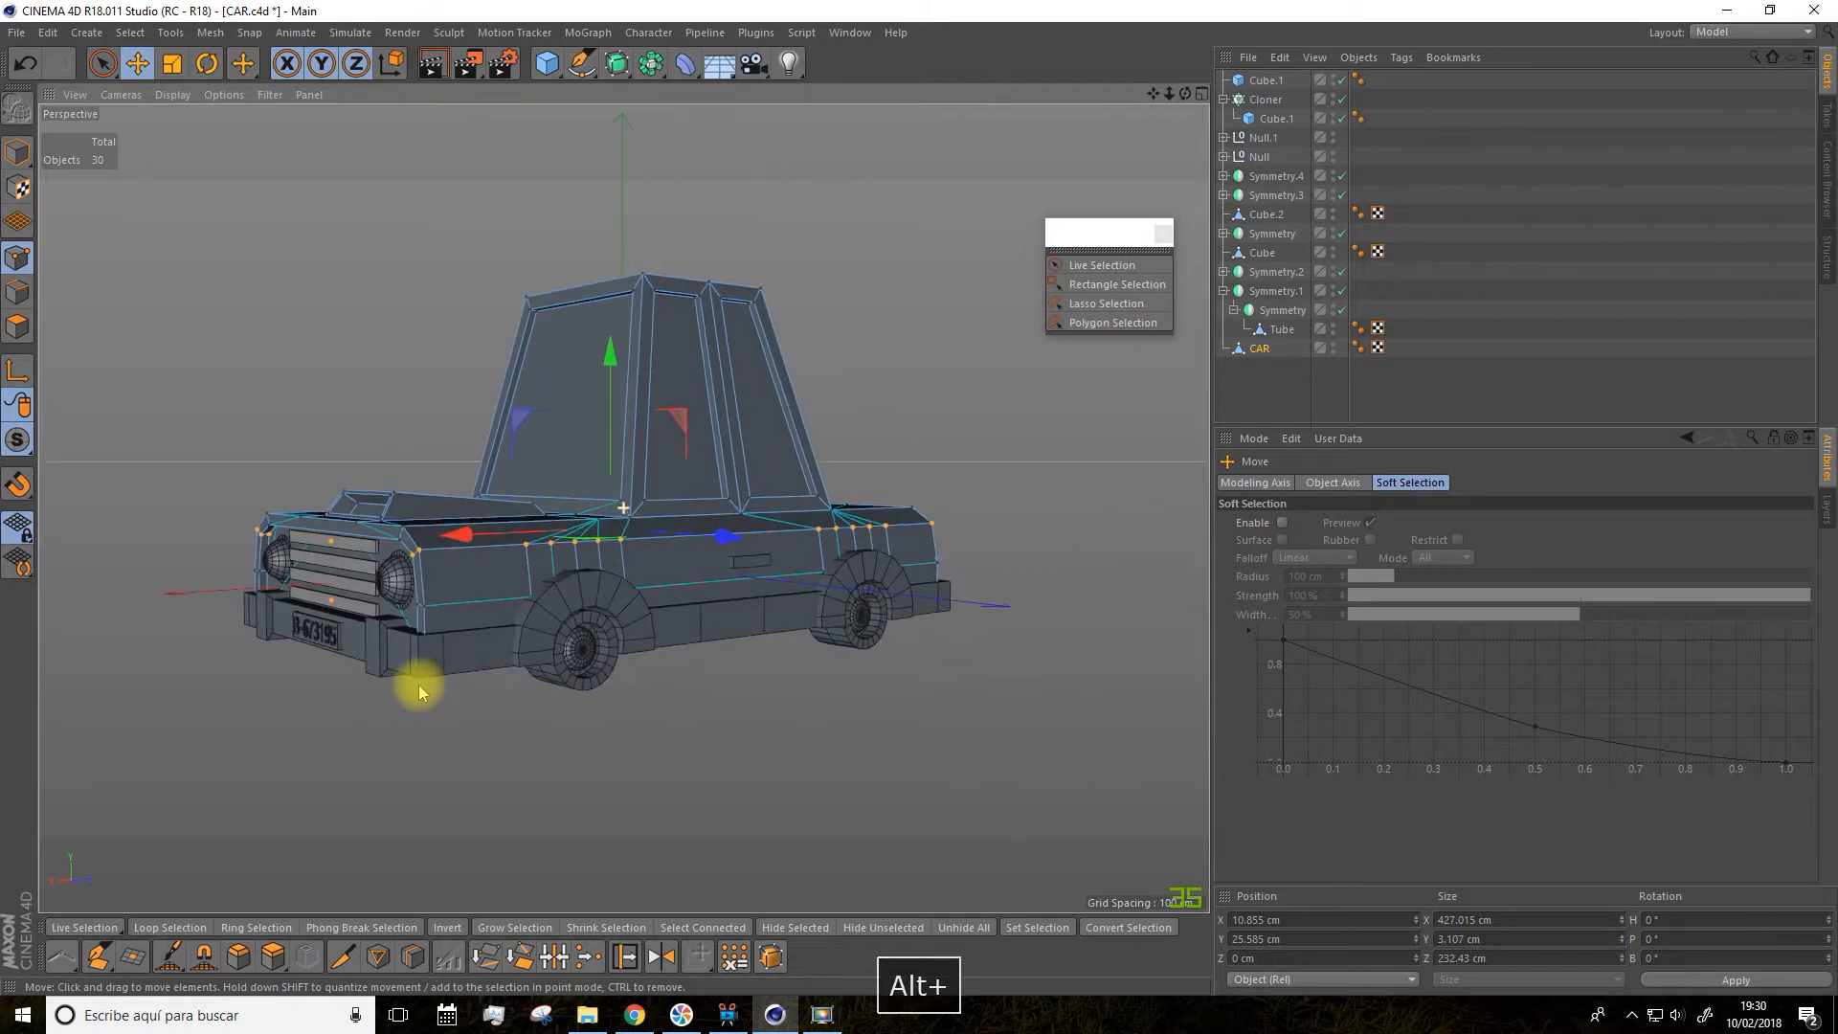
{"action": "scroll", "coordinate": [766, 691], "scroll_direction": "up", "scroll_amount": 3}
{"action": "scroll", "coordinate": [752, 694], "scroll_direction": "down", "scroll_amount": 2}
{"action": "left_click_drag", "start_coordinate": [731, 698], "coordinate": [657, 747], "text": "alt"}
{"action": "left_click", "coordinate": [812, 743]}
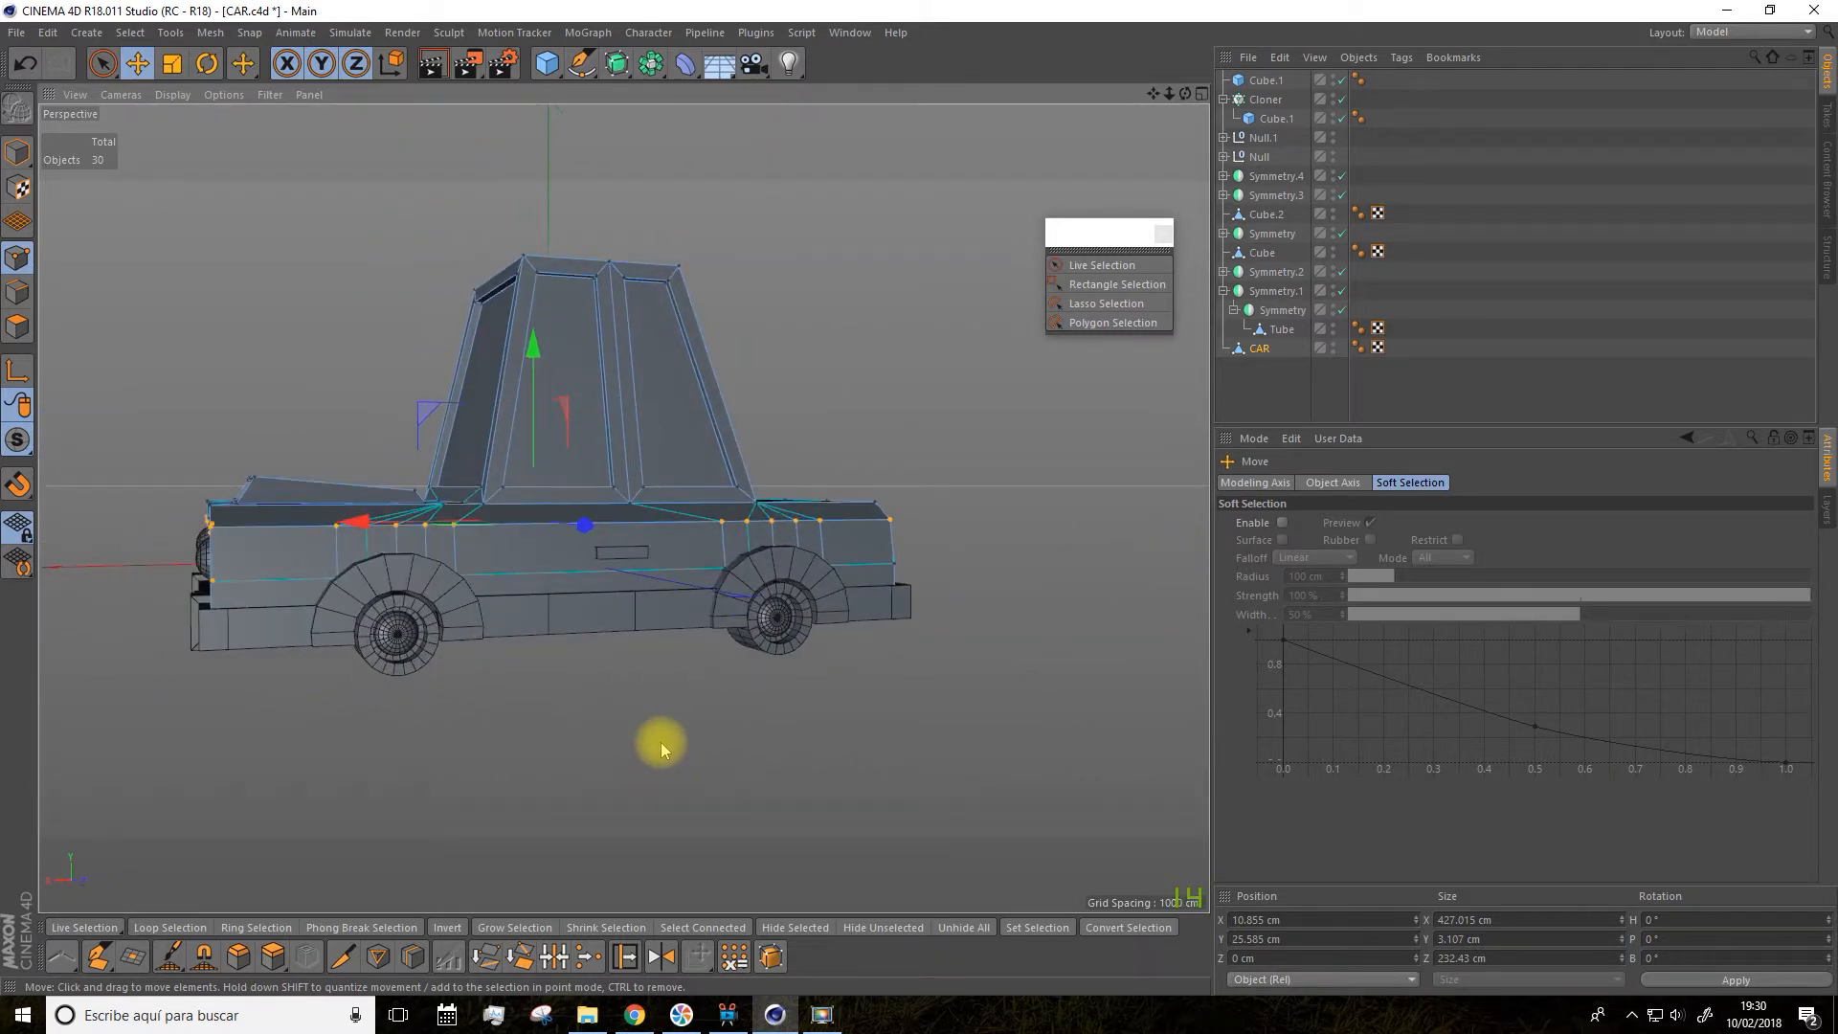
Select the car's rear face and cut a line across it between the two upper side corner points
{"action": "left_click_drag", "start_coordinate": [904, 584], "coordinate": [963, 522], "text": "alt"}
{"action": "scroll", "coordinate": [798, 567], "scroll_direction": "up", "scroll_amount": 4}
{"action": "left_click_drag", "start_coordinate": [799, 567], "coordinate": [815, 562], "text": "alt"}
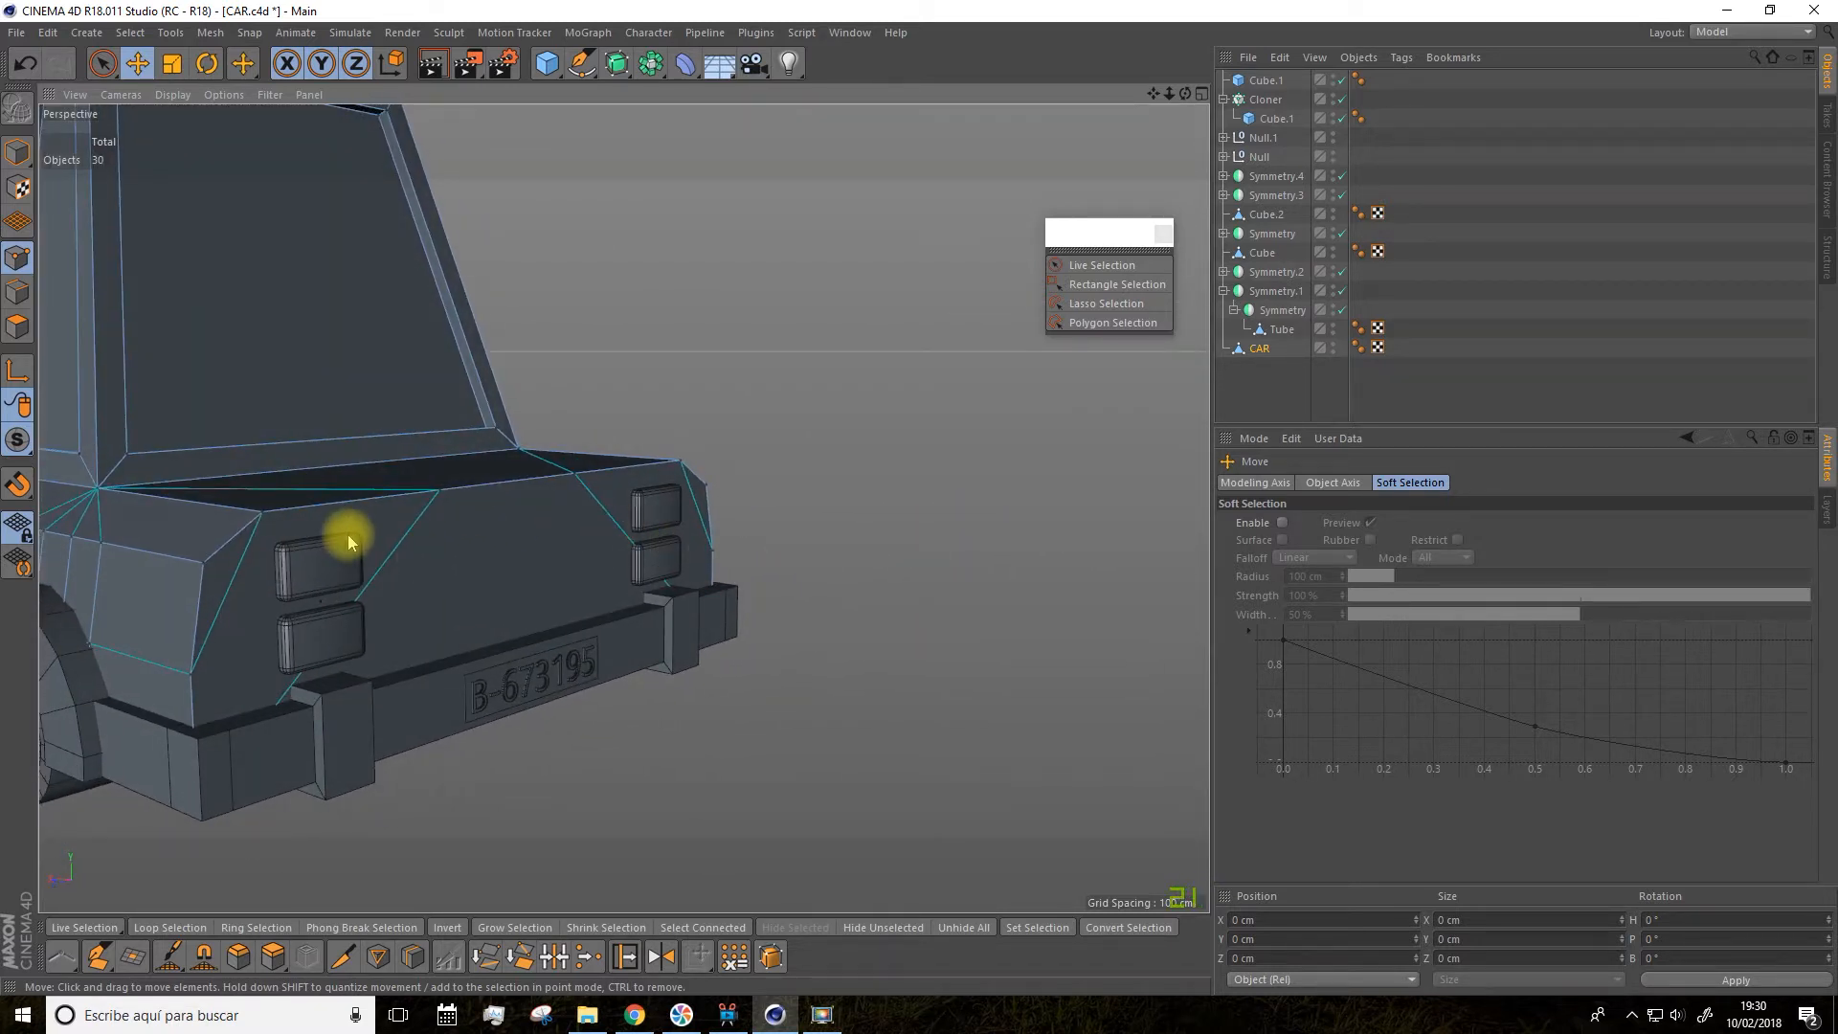
{"action": "left_click_drag", "start_coordinate": [396, 511], "coordinate": [484, 574], "text": "alt"}
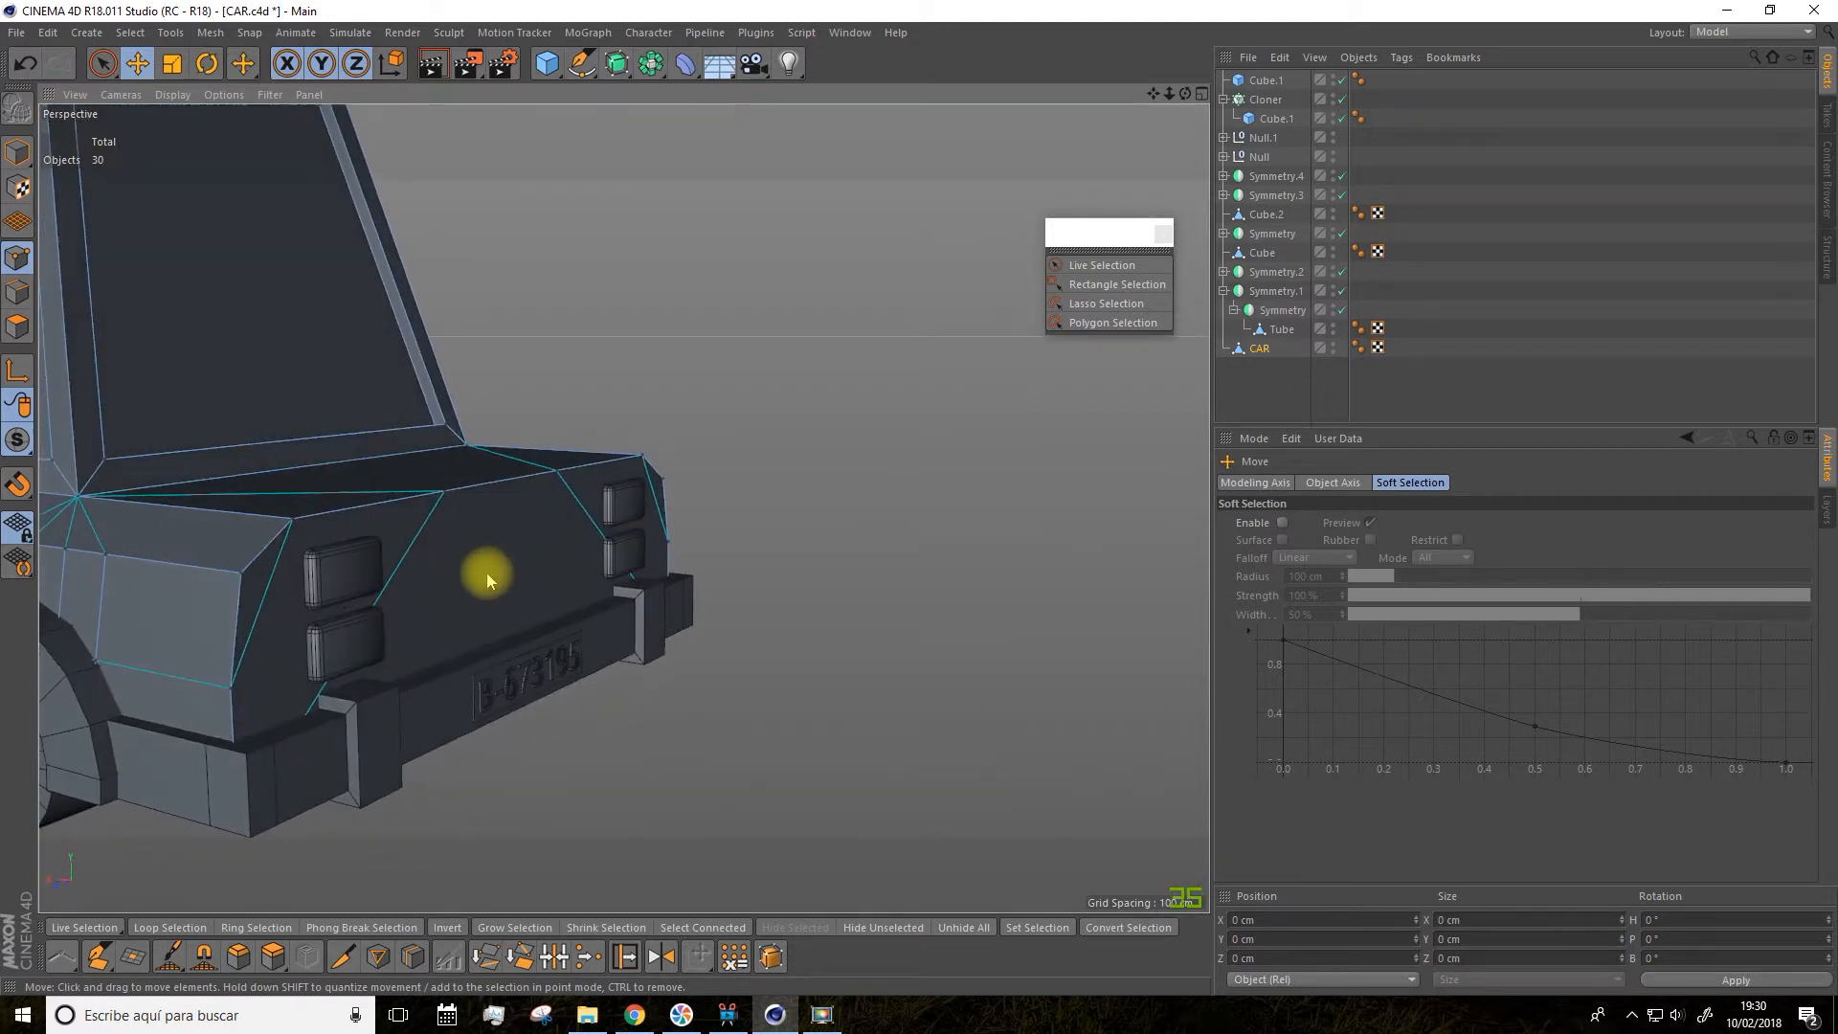
{"action": "left_click", "coordinate": [102, 63]}
{"action": "left_click", "coordinate": [19, 327]}
{"action": "left_click", "coordinate": [479, 521]}
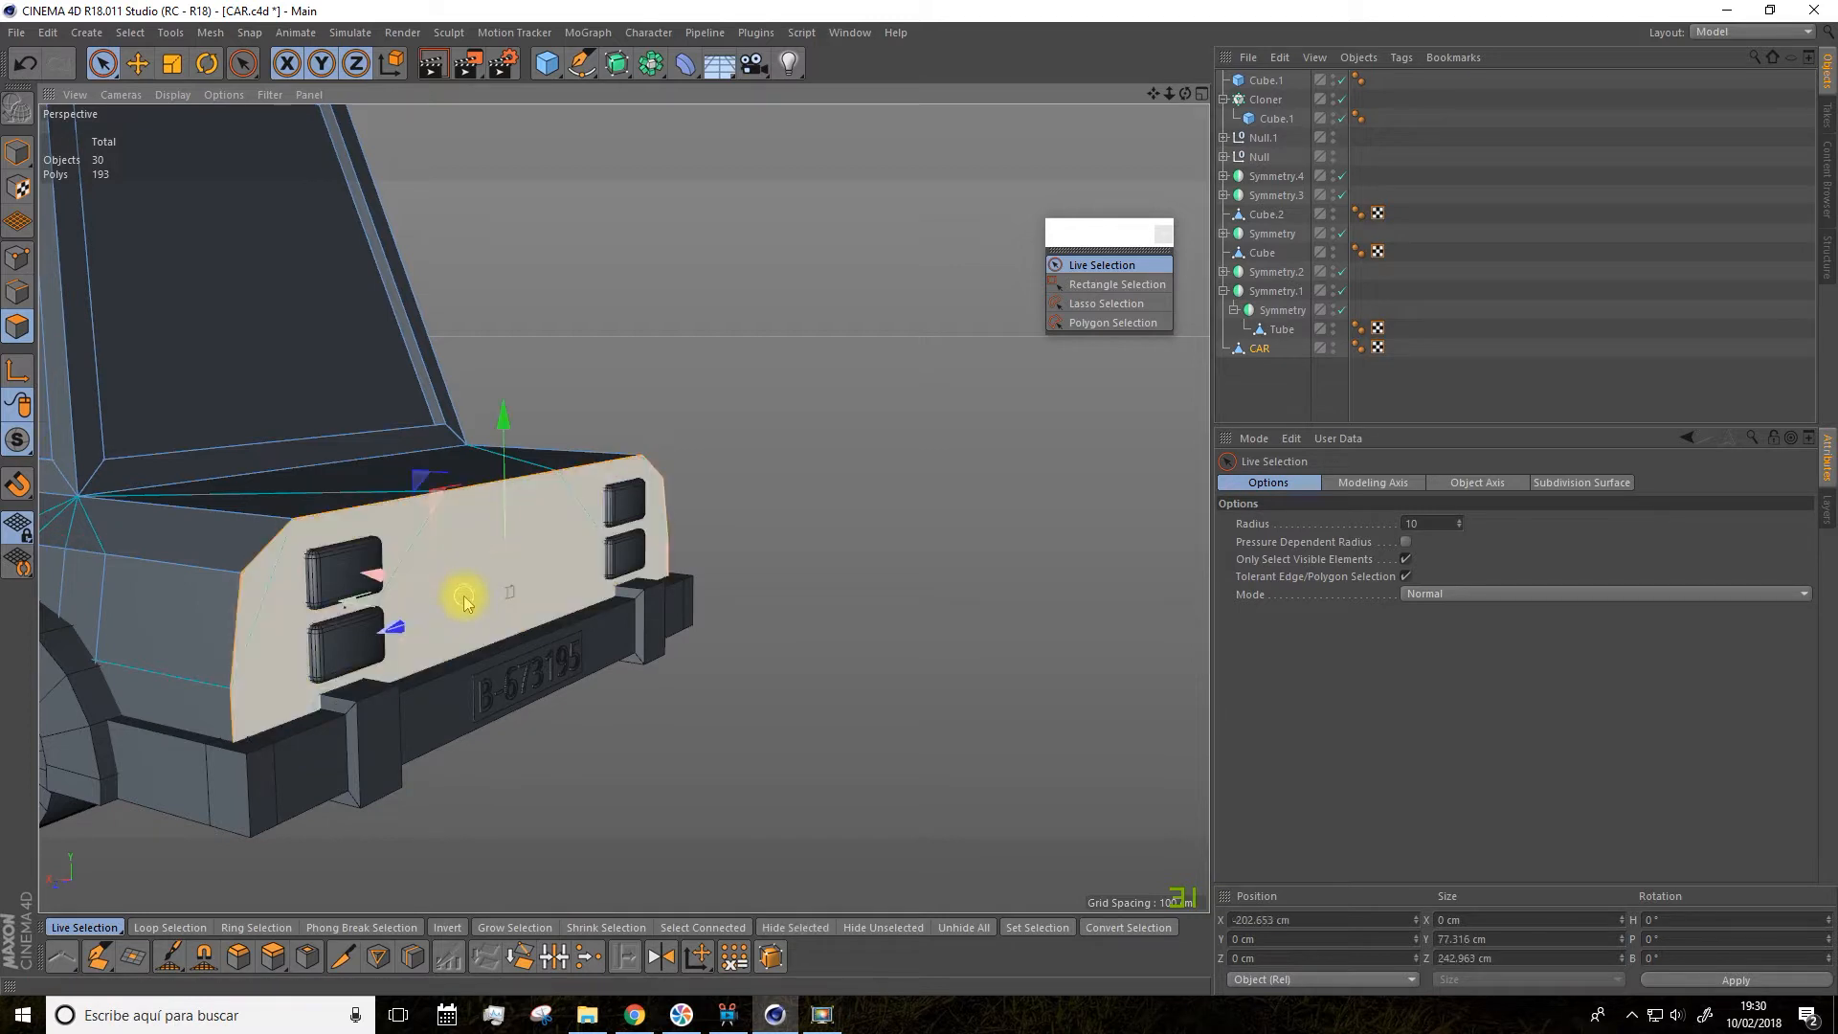
{"action": "left_click_drag", "start_coordinate": [451, 541], "coordinate": [406, 530], "text": "alt"}
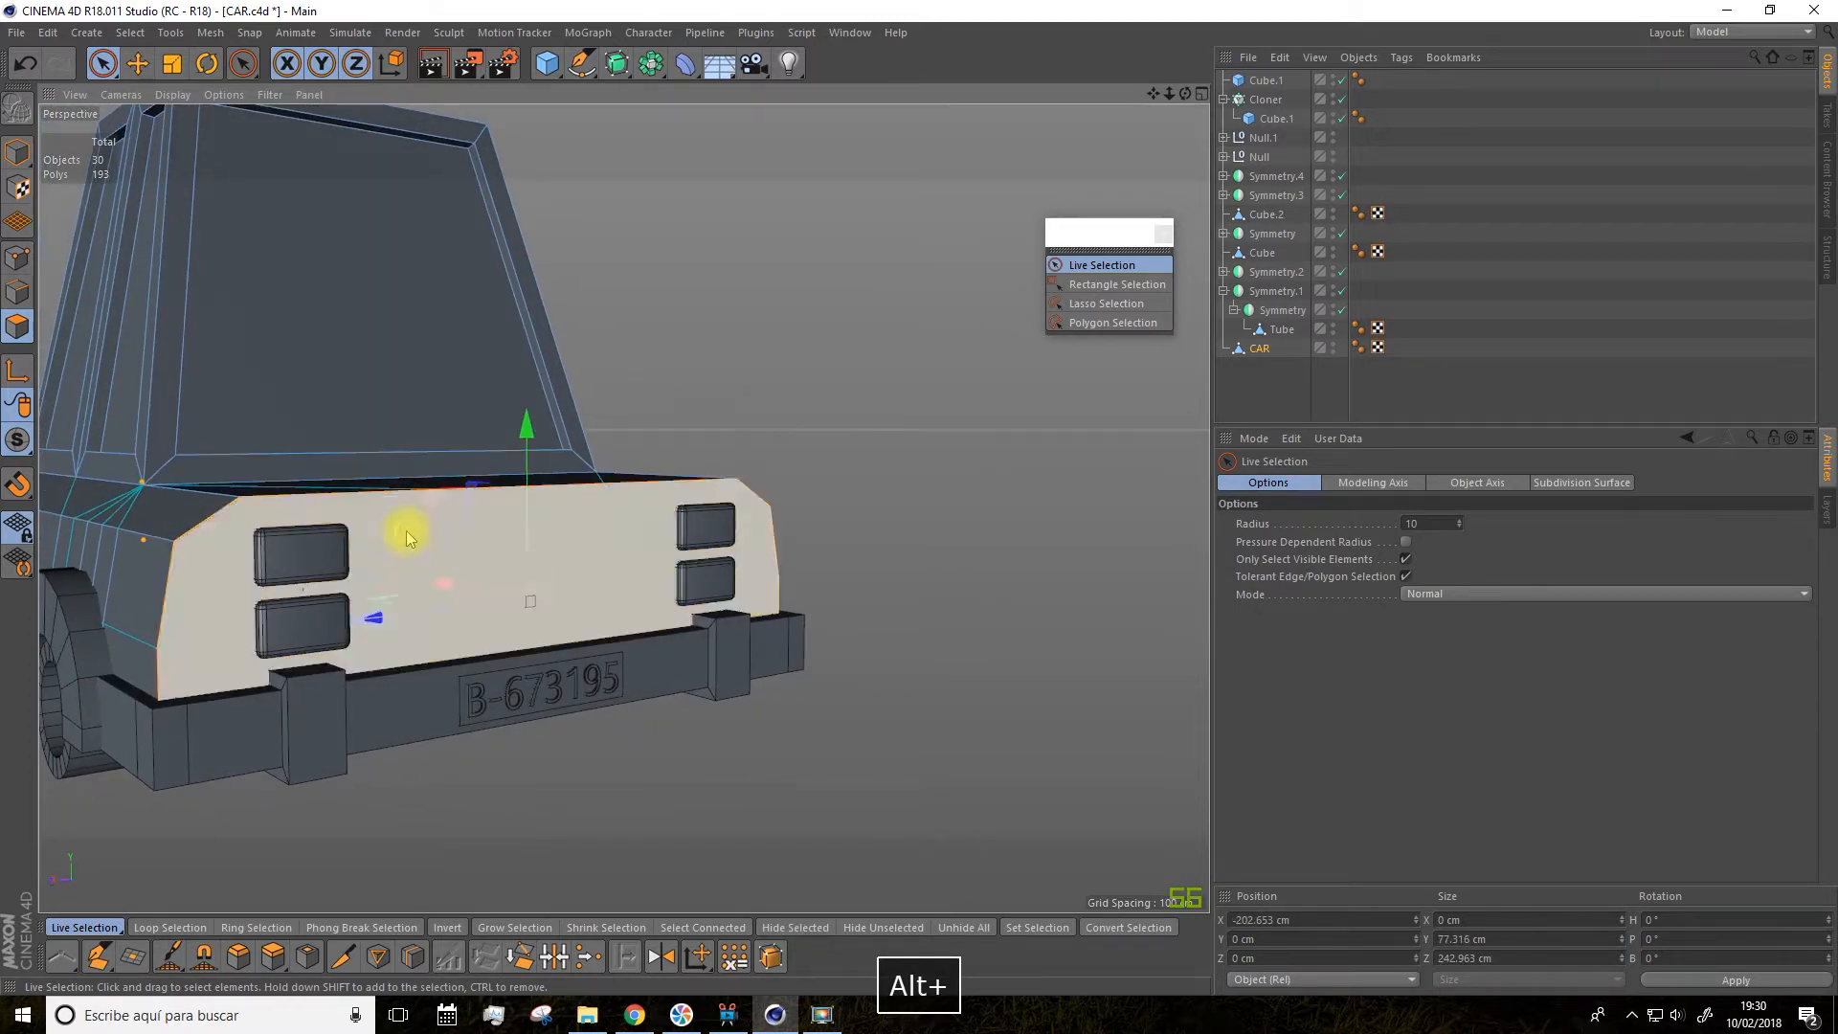
{"action": "left_click", "coordinate": [344, 958]}
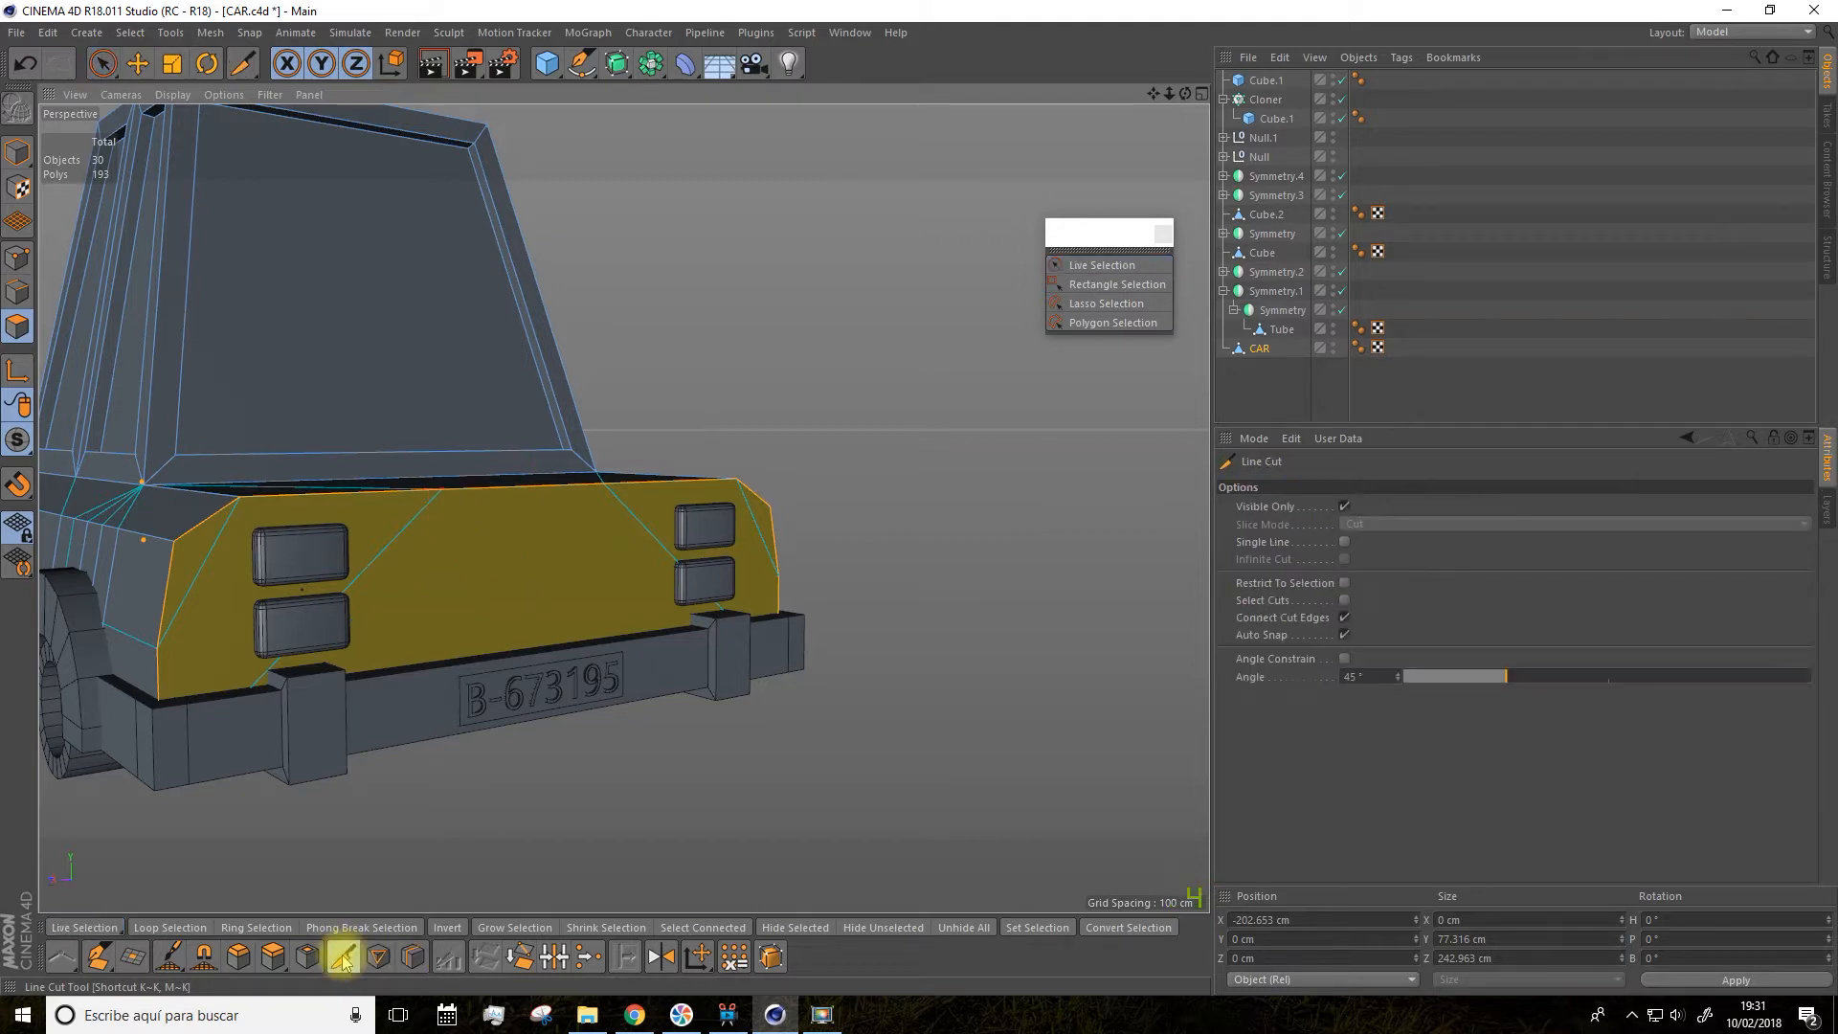
{"action": "left_click", "coordinate": [175, 543]}
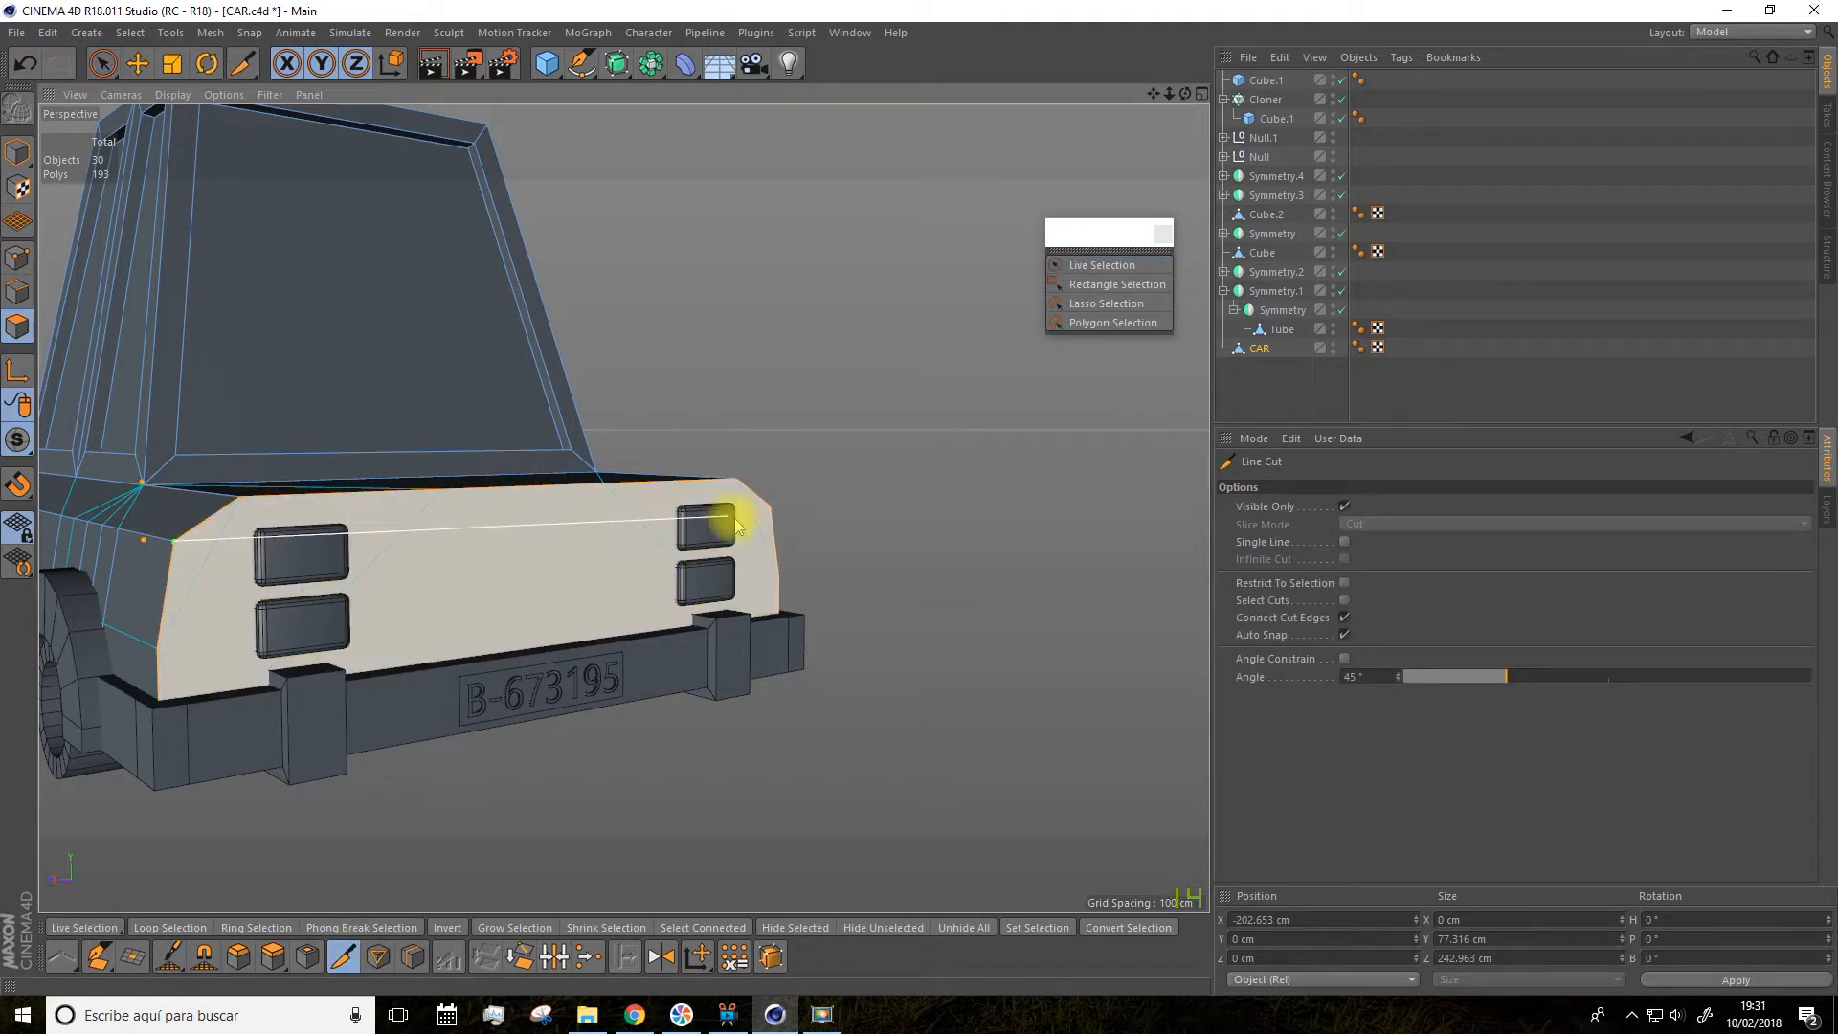
{"action": "left_click", "coordinate": [771, 510]}
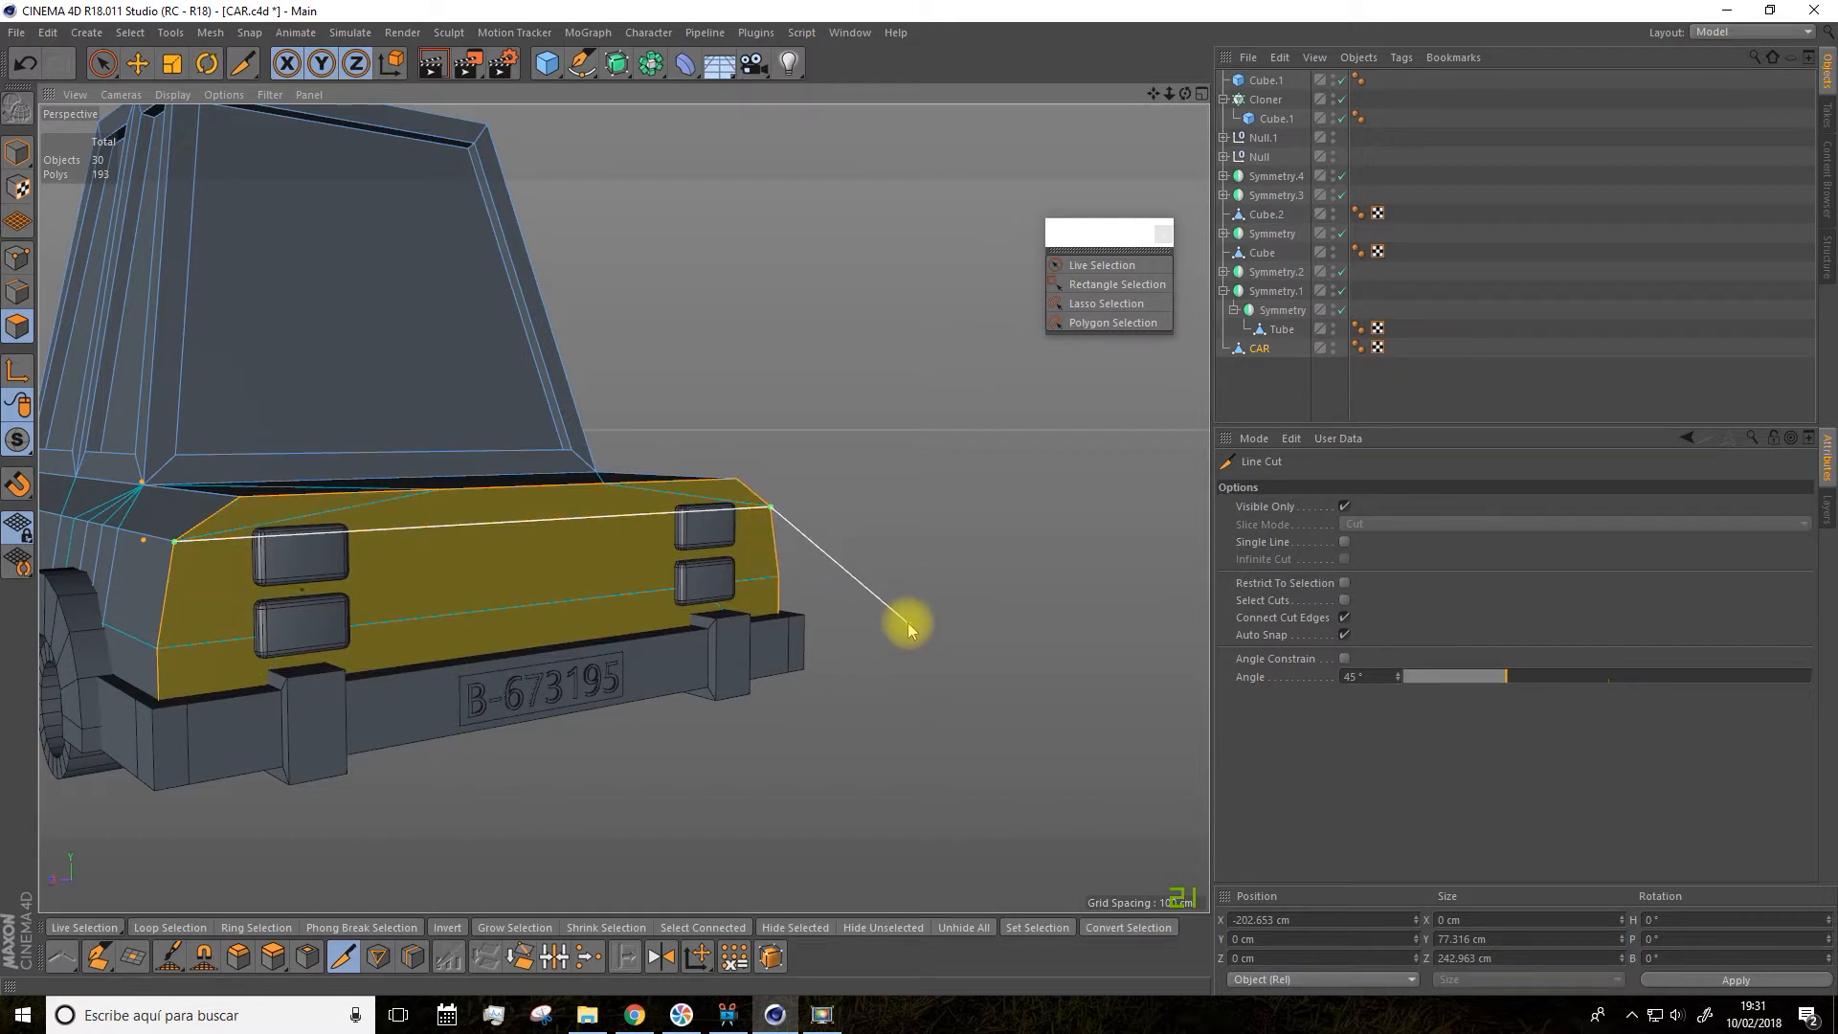
Select the points along the rear face's top edge and move them up and backward to about X -215.5, Y 47.1 cm
{"action": "left_click_drag", "start_coordinate": [985, 649], "coordinate": [1083, 649], "text": "alt"}
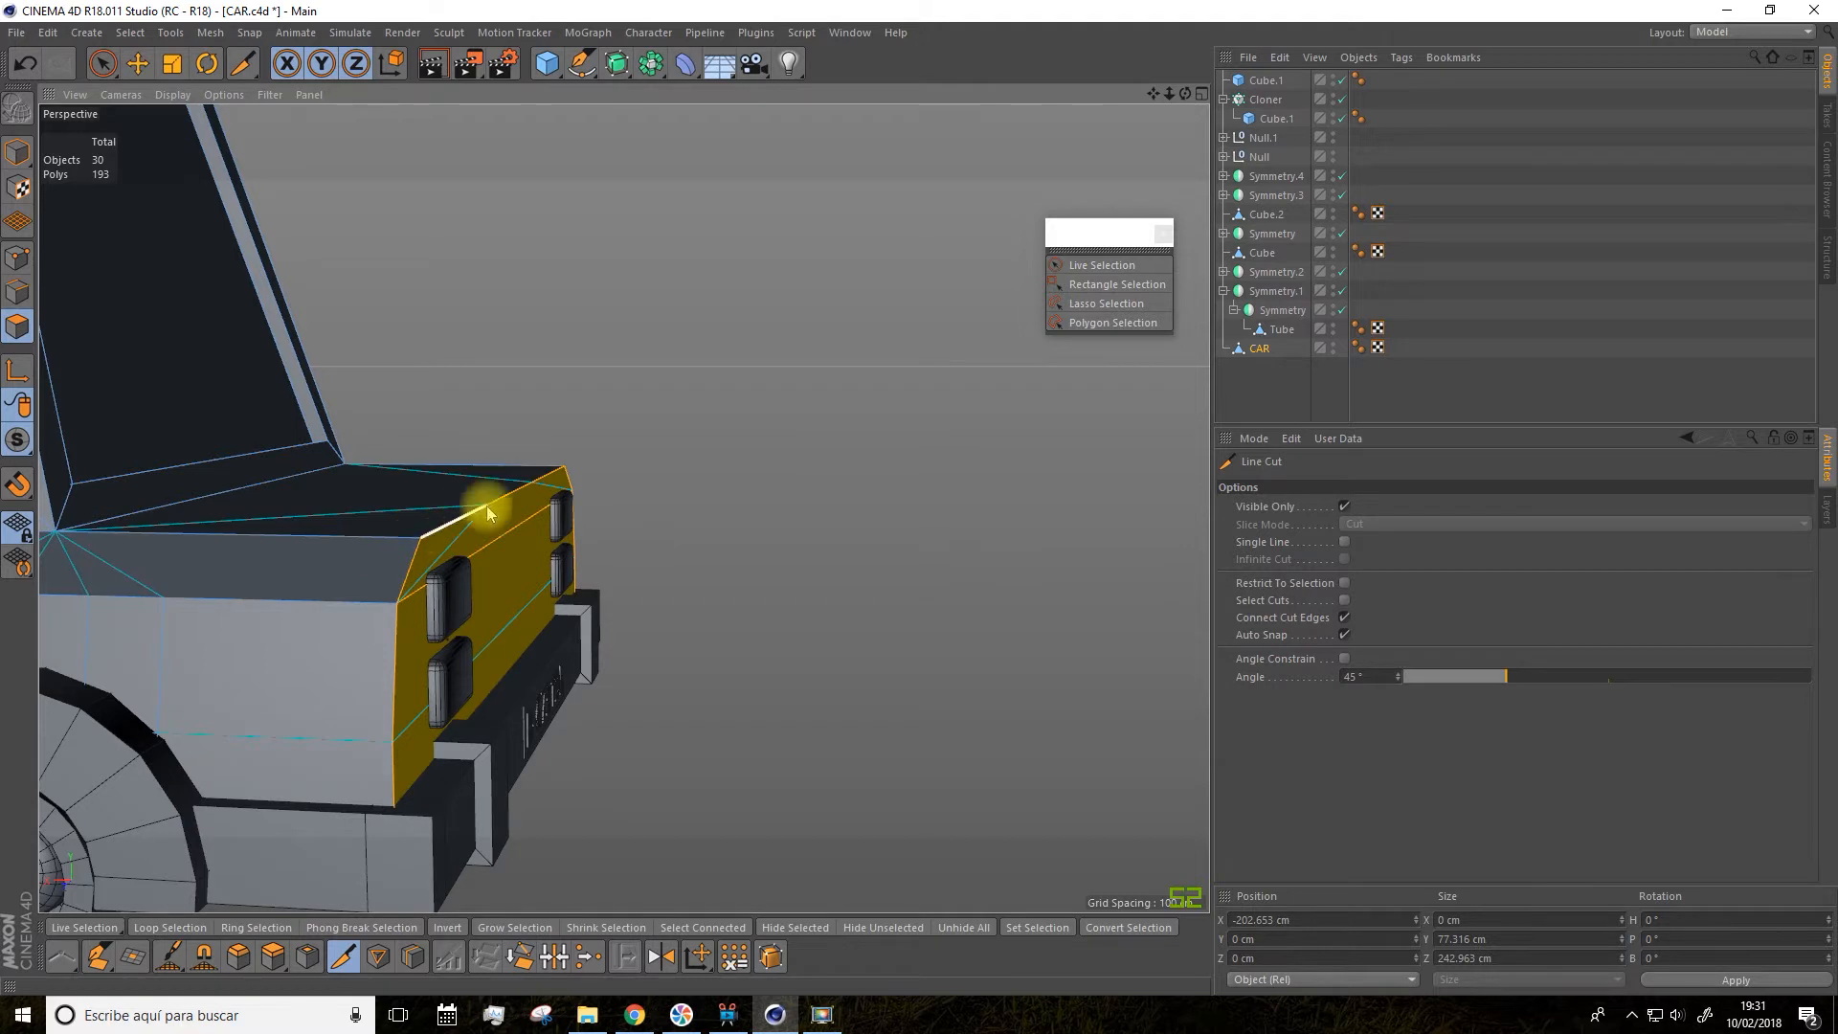
{"action": "left_click", "coordinate": [102, 64]}
{"action": "left_click", "coordinate": [17, 258]}
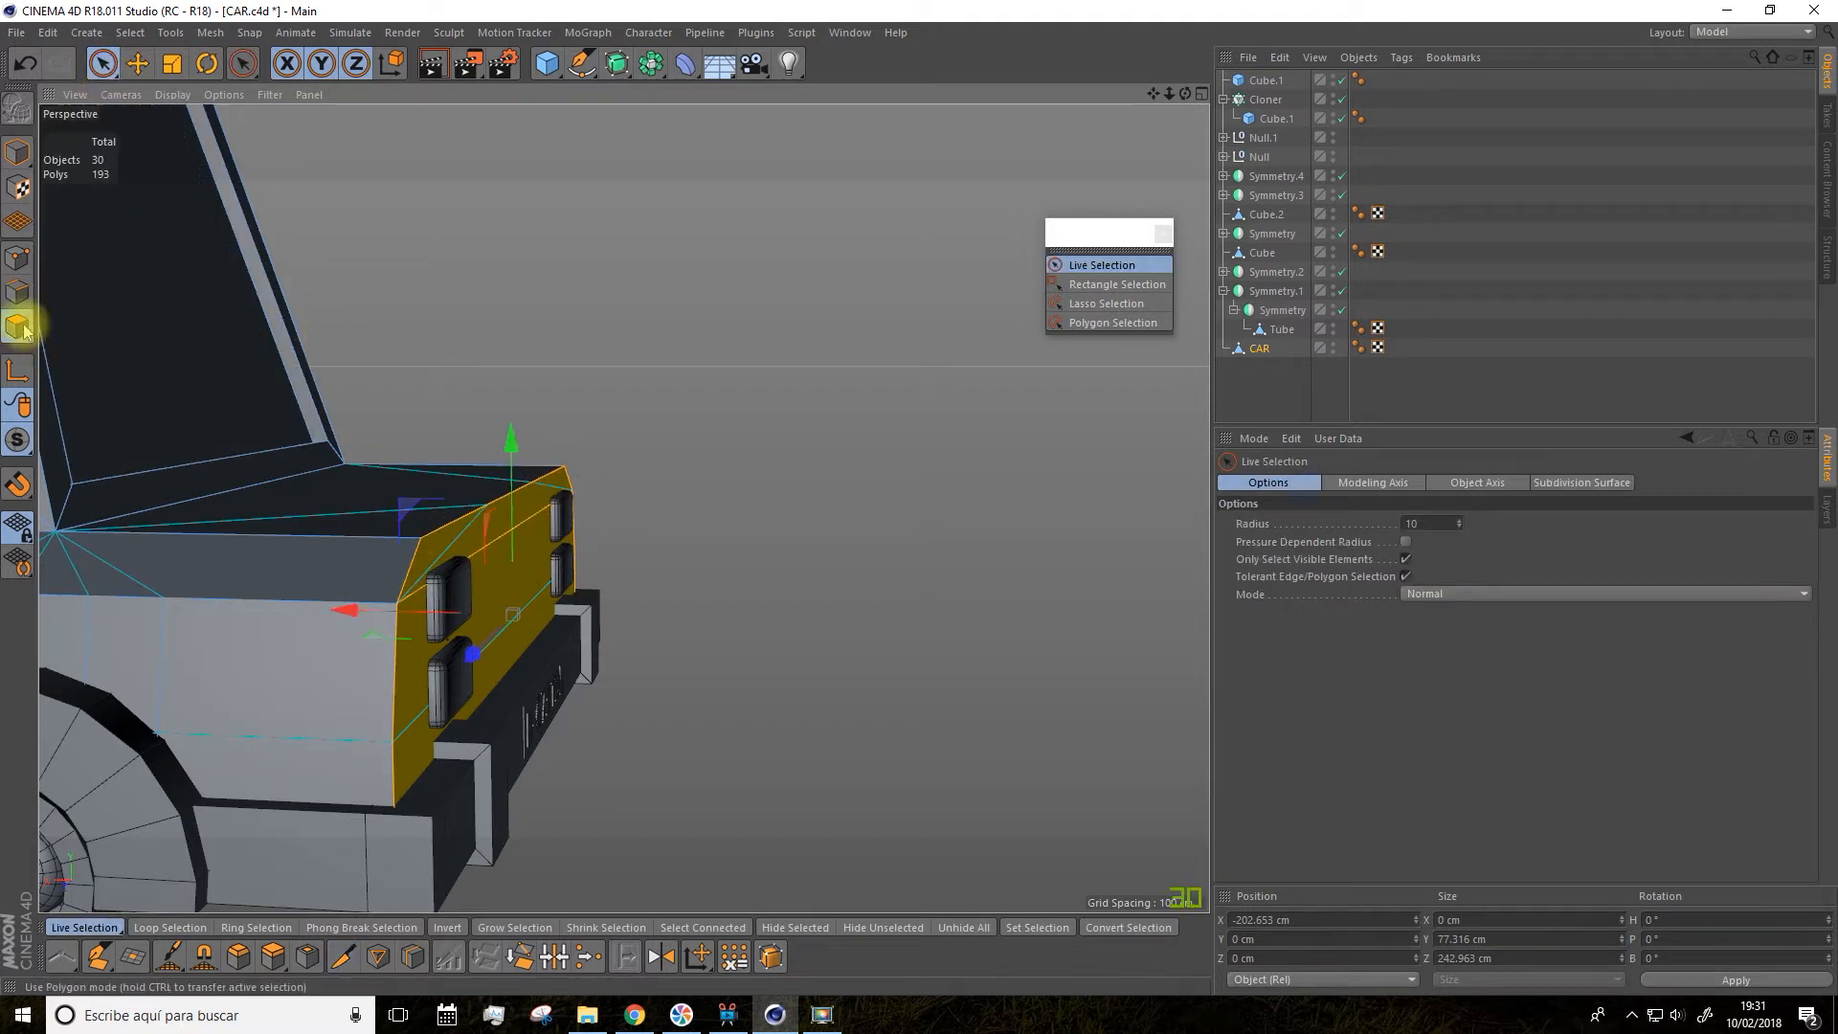
{"action": "left_click", "coordinate": [473, 512]}
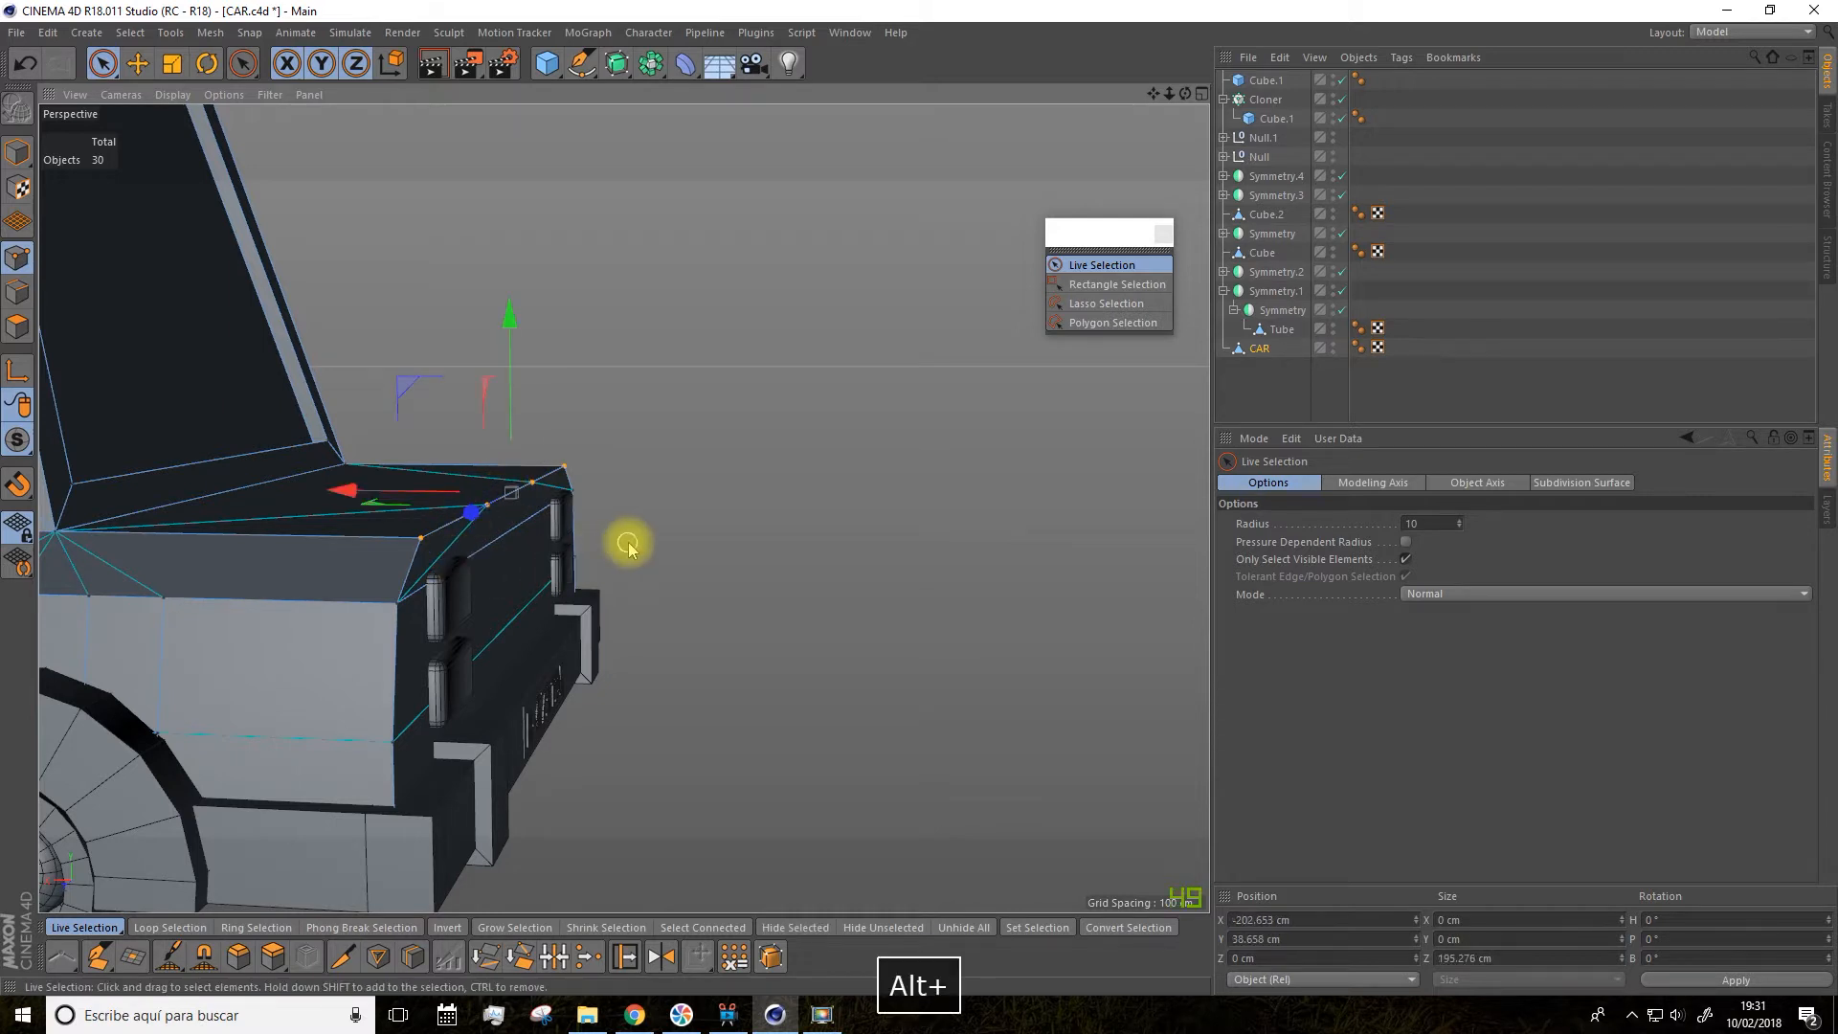
{"action": "left_click_drag", "start_coordinate": [628, 537], "coordinate": [618, 488], "text": "alt"}
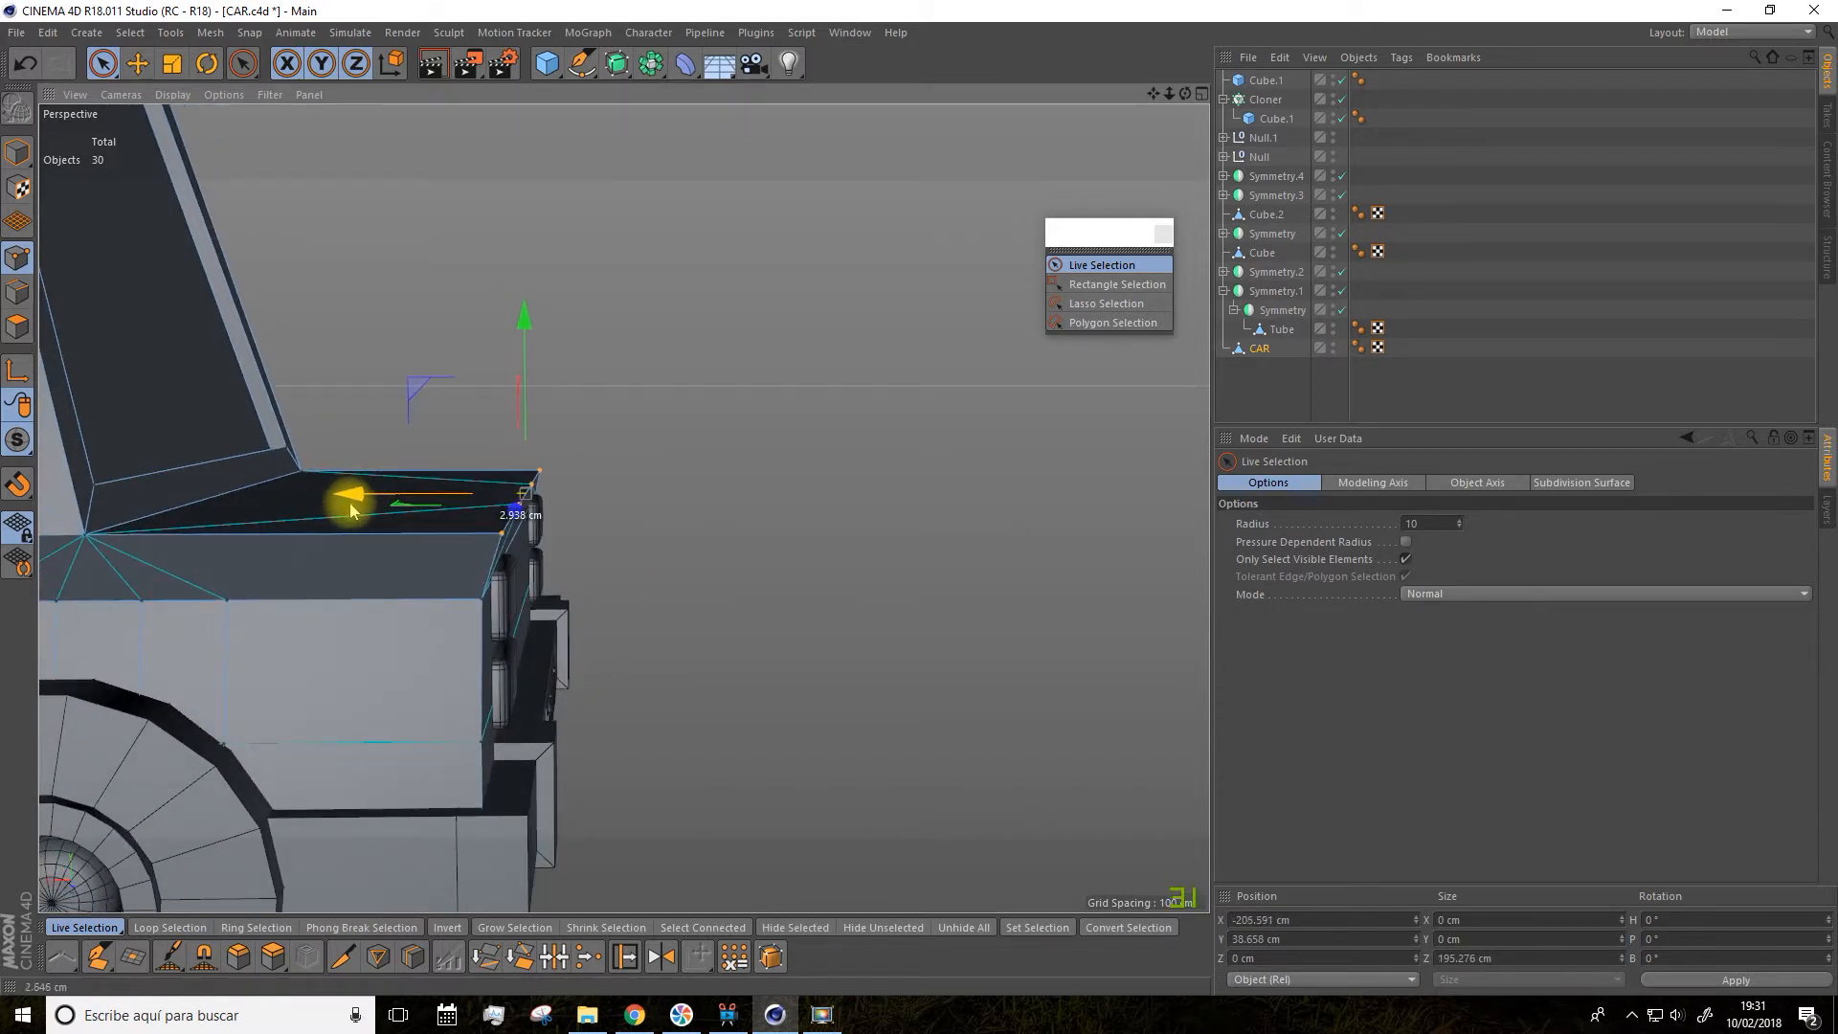
{"action": "left_click_drag", "start_coordinate": [533, 337], "coordinate": [531, 296]}
{"action": "left_click_drag", "start_coordinate": [720, 369], "coordinate": [199, 361], "text": "alt"}
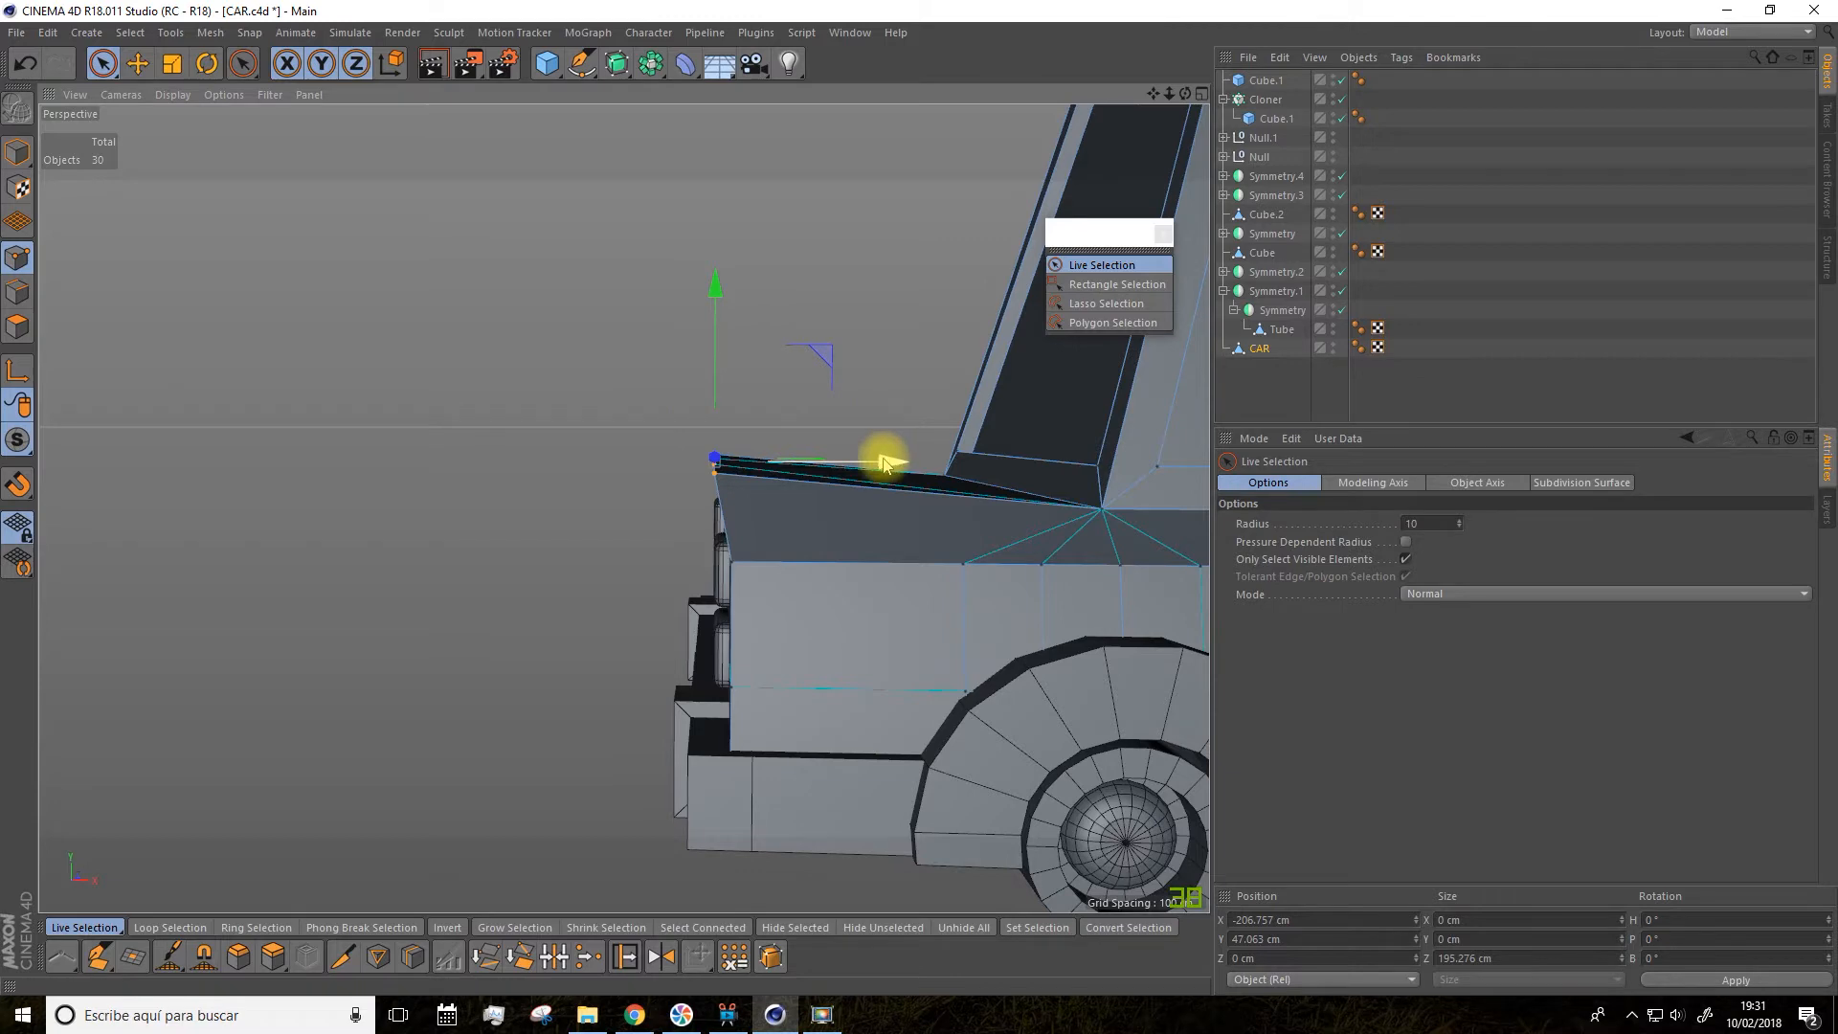
{"action": "left_click_drag", "start_coordinate": [841, 438], "coordinate": [932, 411], "text": "alt"}
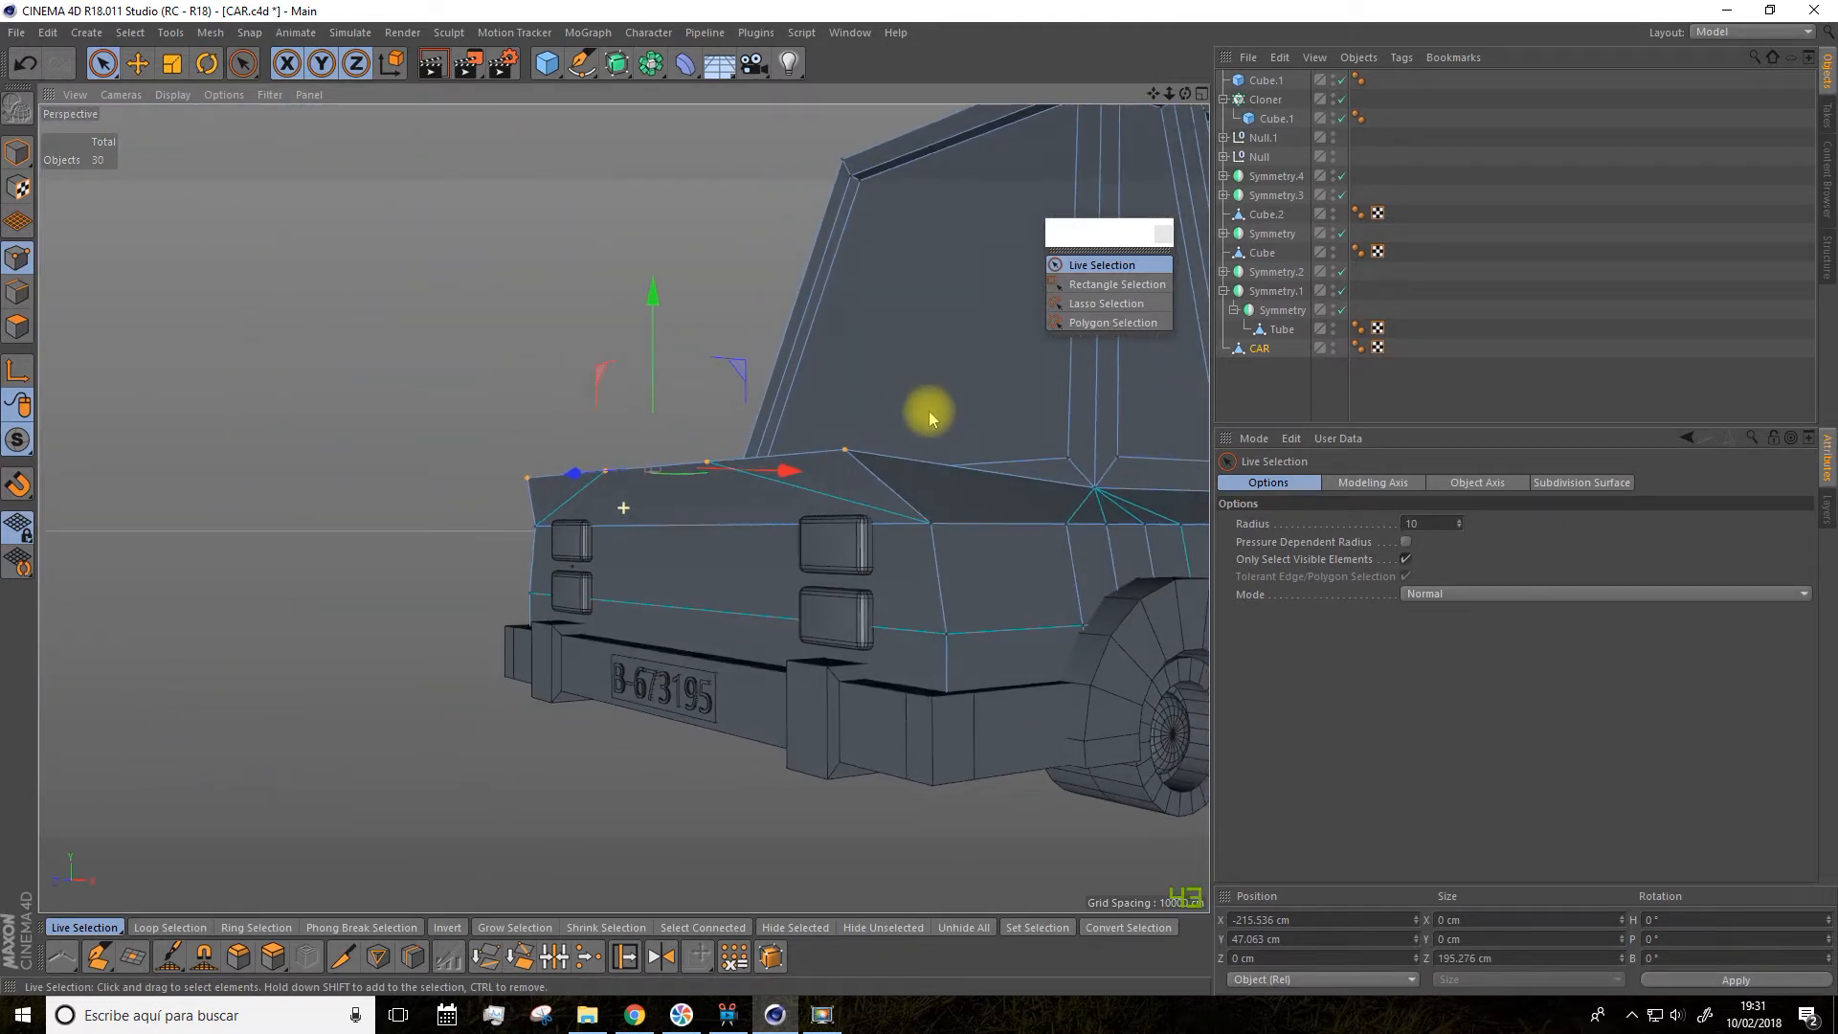
Select the mirrored tail lights and lower them to about Y -2.5 cm
{"action": "left_click", "coordinate": [137, 64]}
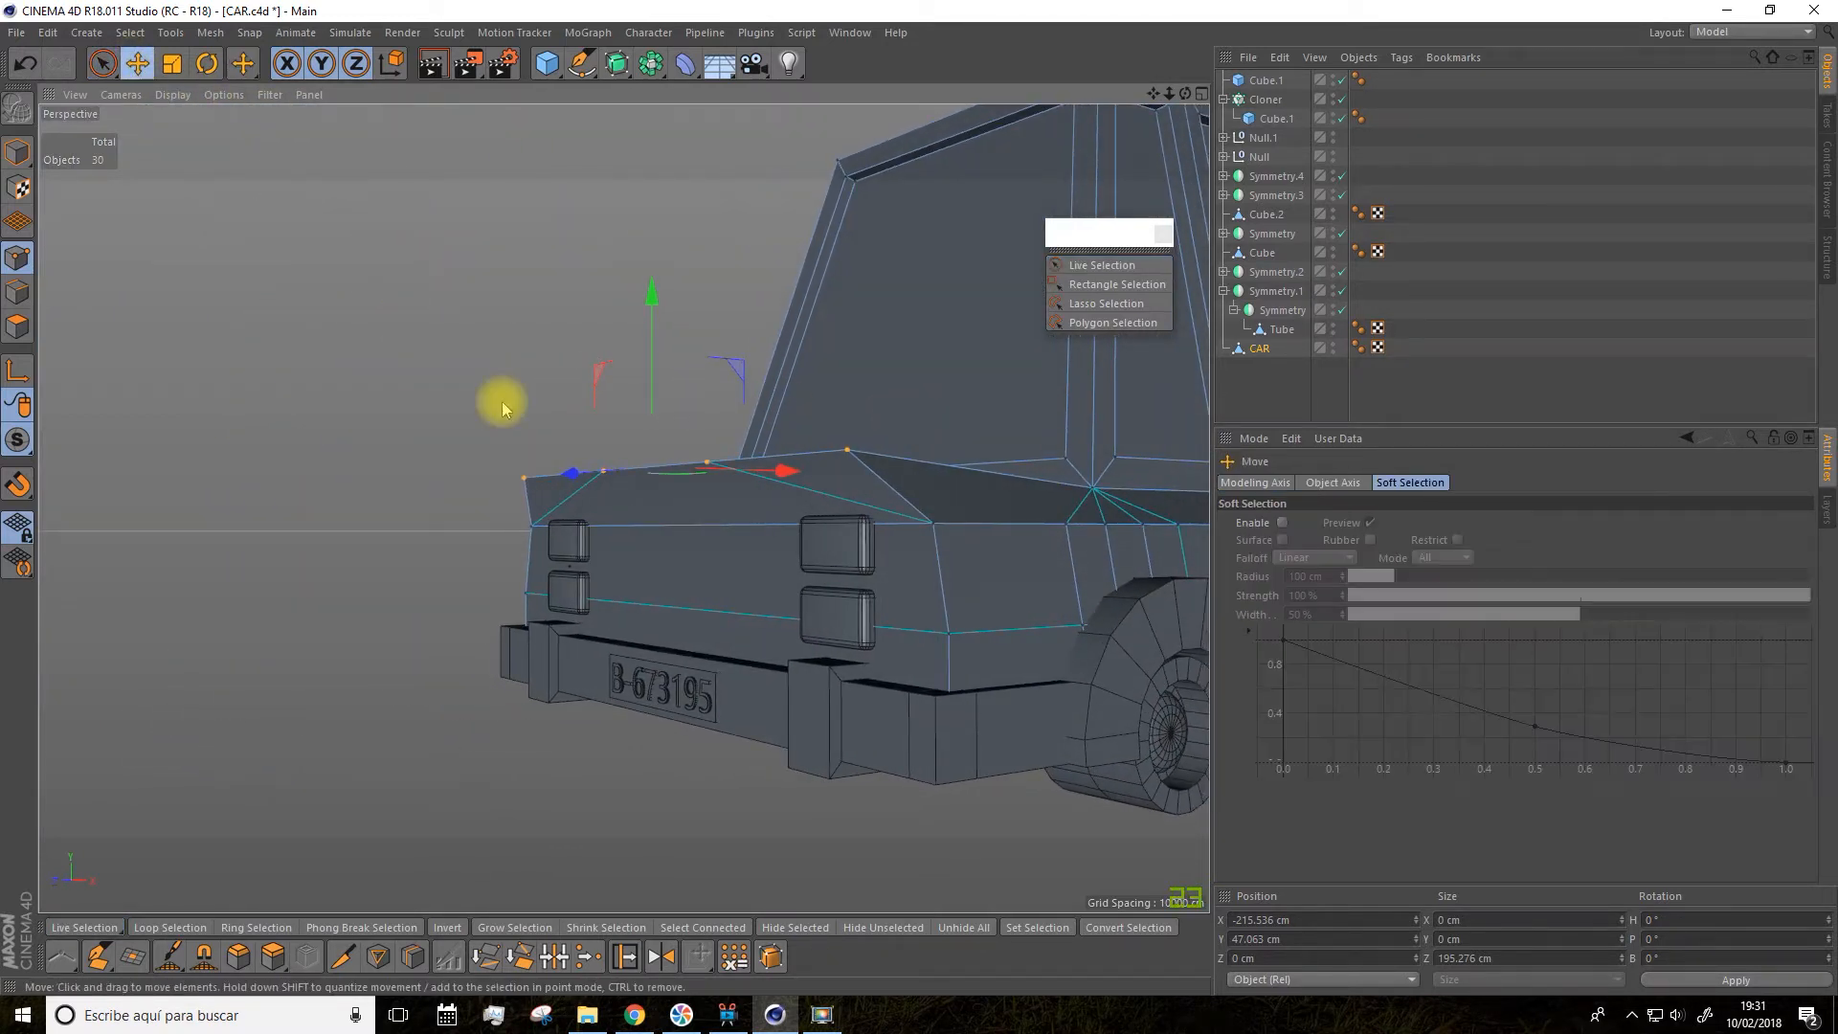
{"action": "left_click", "coordinate": [17, 151]}
{"action": "left_click", "coordinate": [813, 541]}
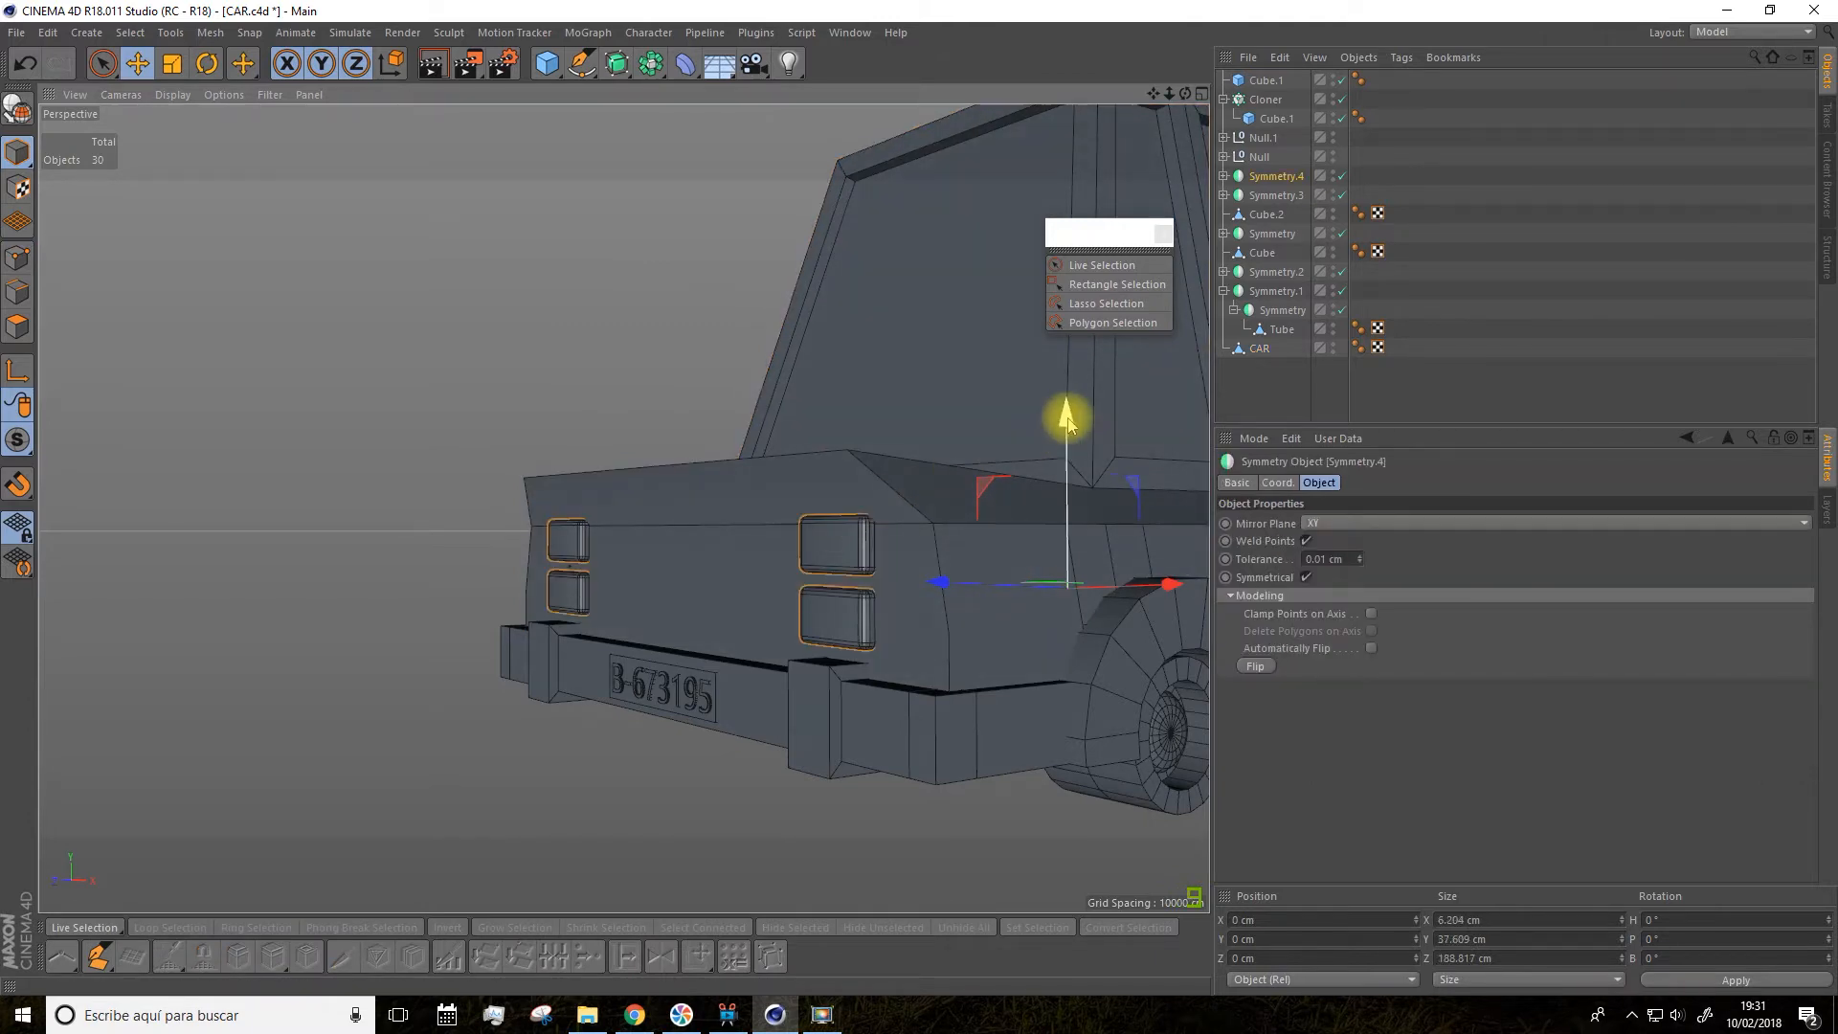
{"action": "left_click_drag", "start_coordinate": [254, 246], "coordinate": [883, 605], "text": "alt"}
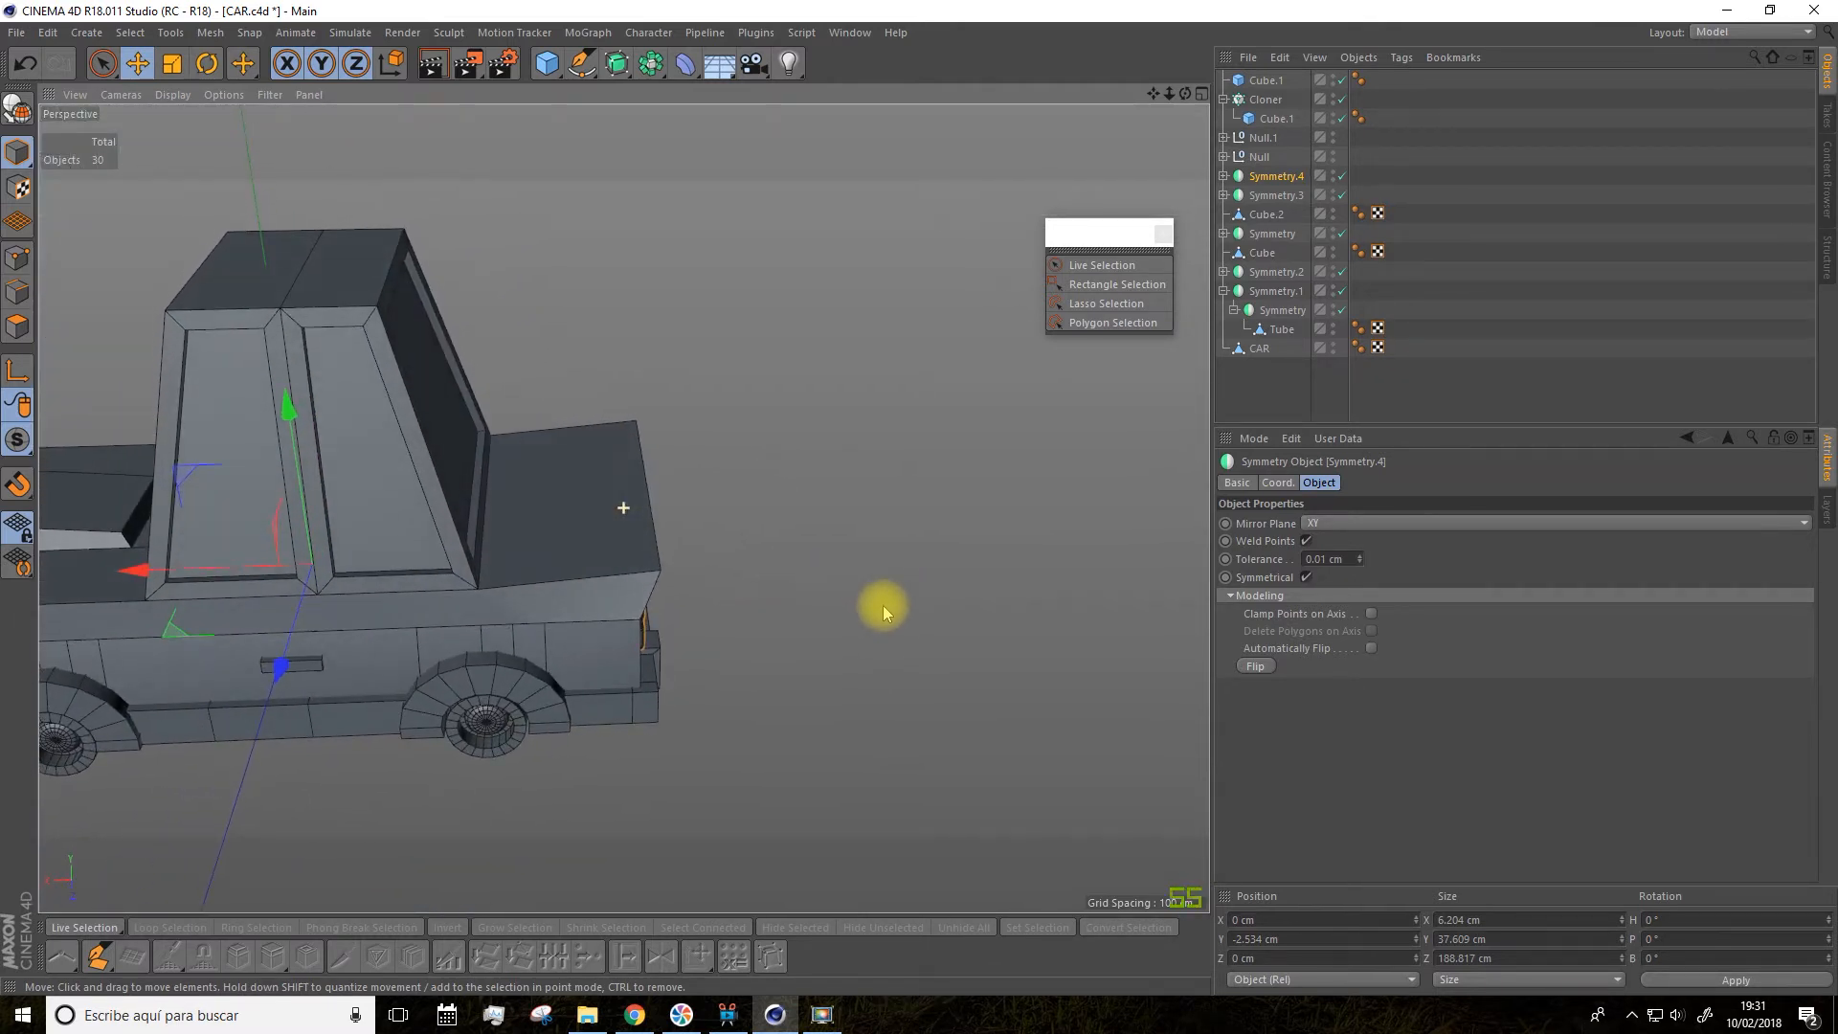
Reselect the CAR body and add the points at one upper front corner to the point selection
{"action": "left_click", "coordinate": [576, 537]}
{"action": "scroll", "coordinate": [601, 509], "scroll_direction": "up", "scroll_amount": 3}
{"action": "scroll", "coordinate": [410, 450], "scroll_direction": "down", "scroll_amount": 5}
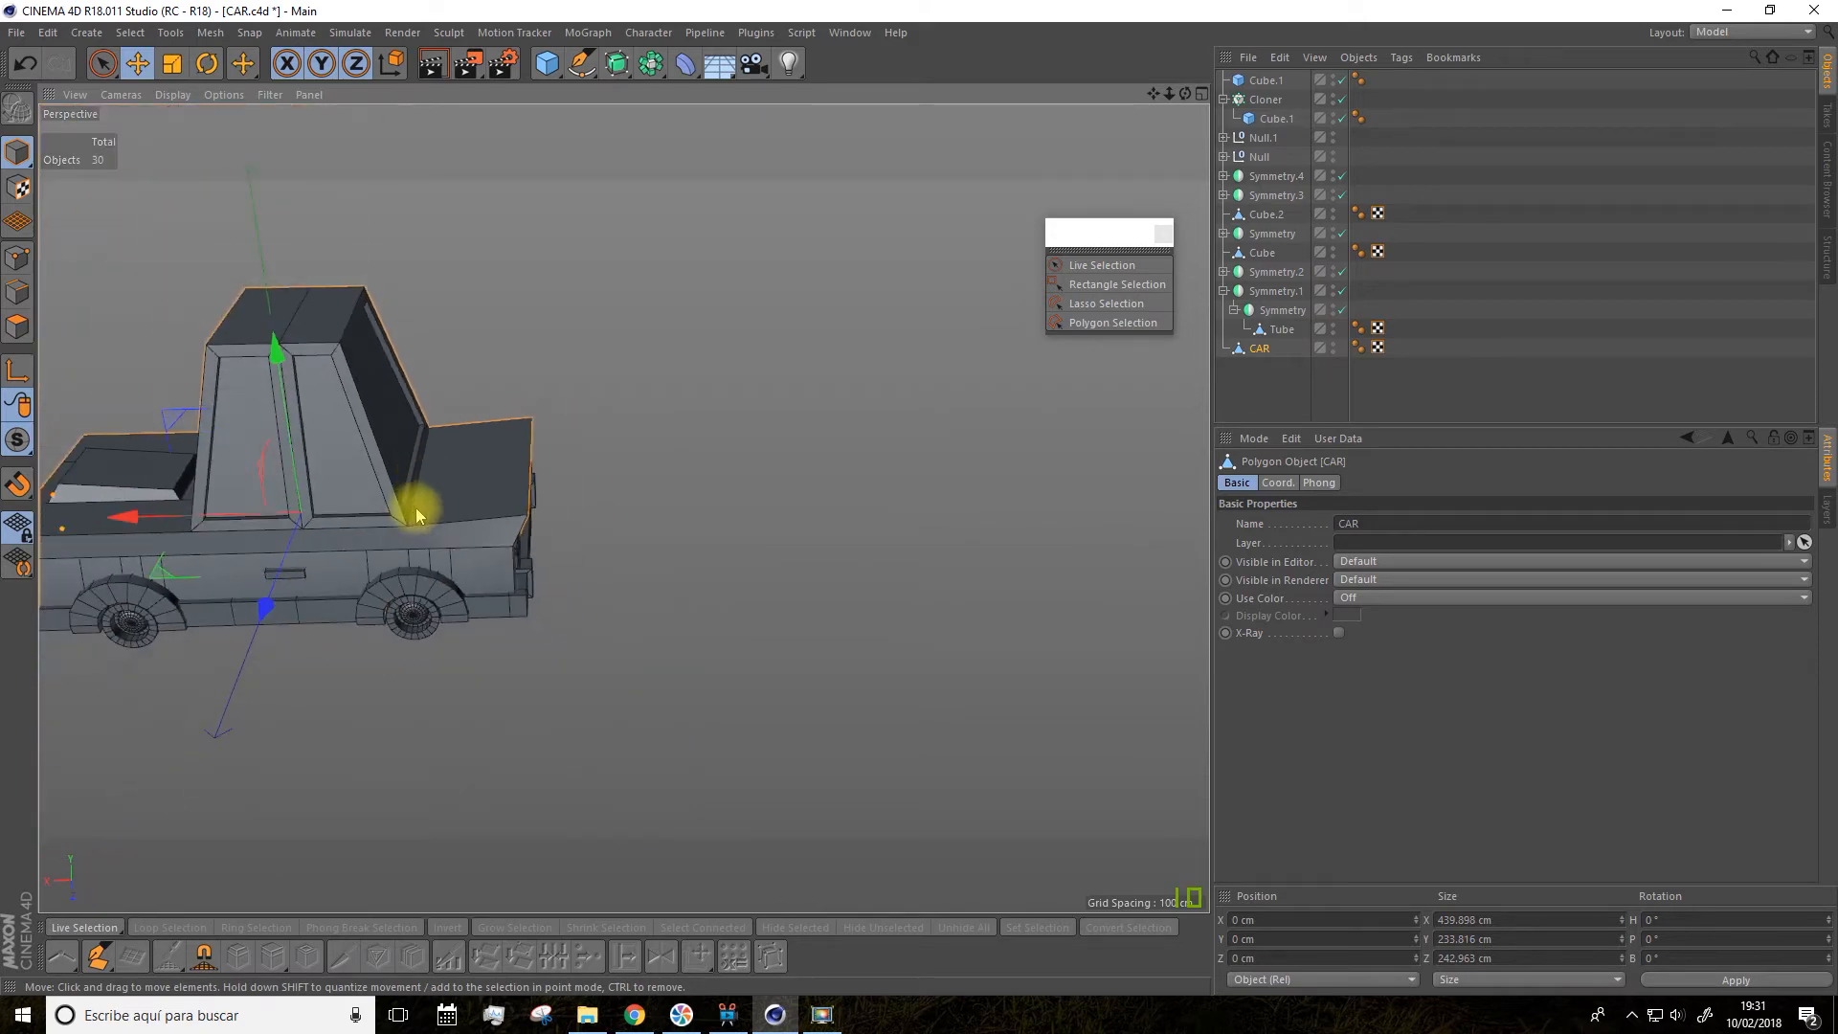
{"action": "left_click_drag", "start_coordinate": [418, 514], "coordinate": [612, 479], "text": "alt"}
{"action": "left_click_drag", "start_coordinate": [1154, 94], "coordinate": [1484, 5]}
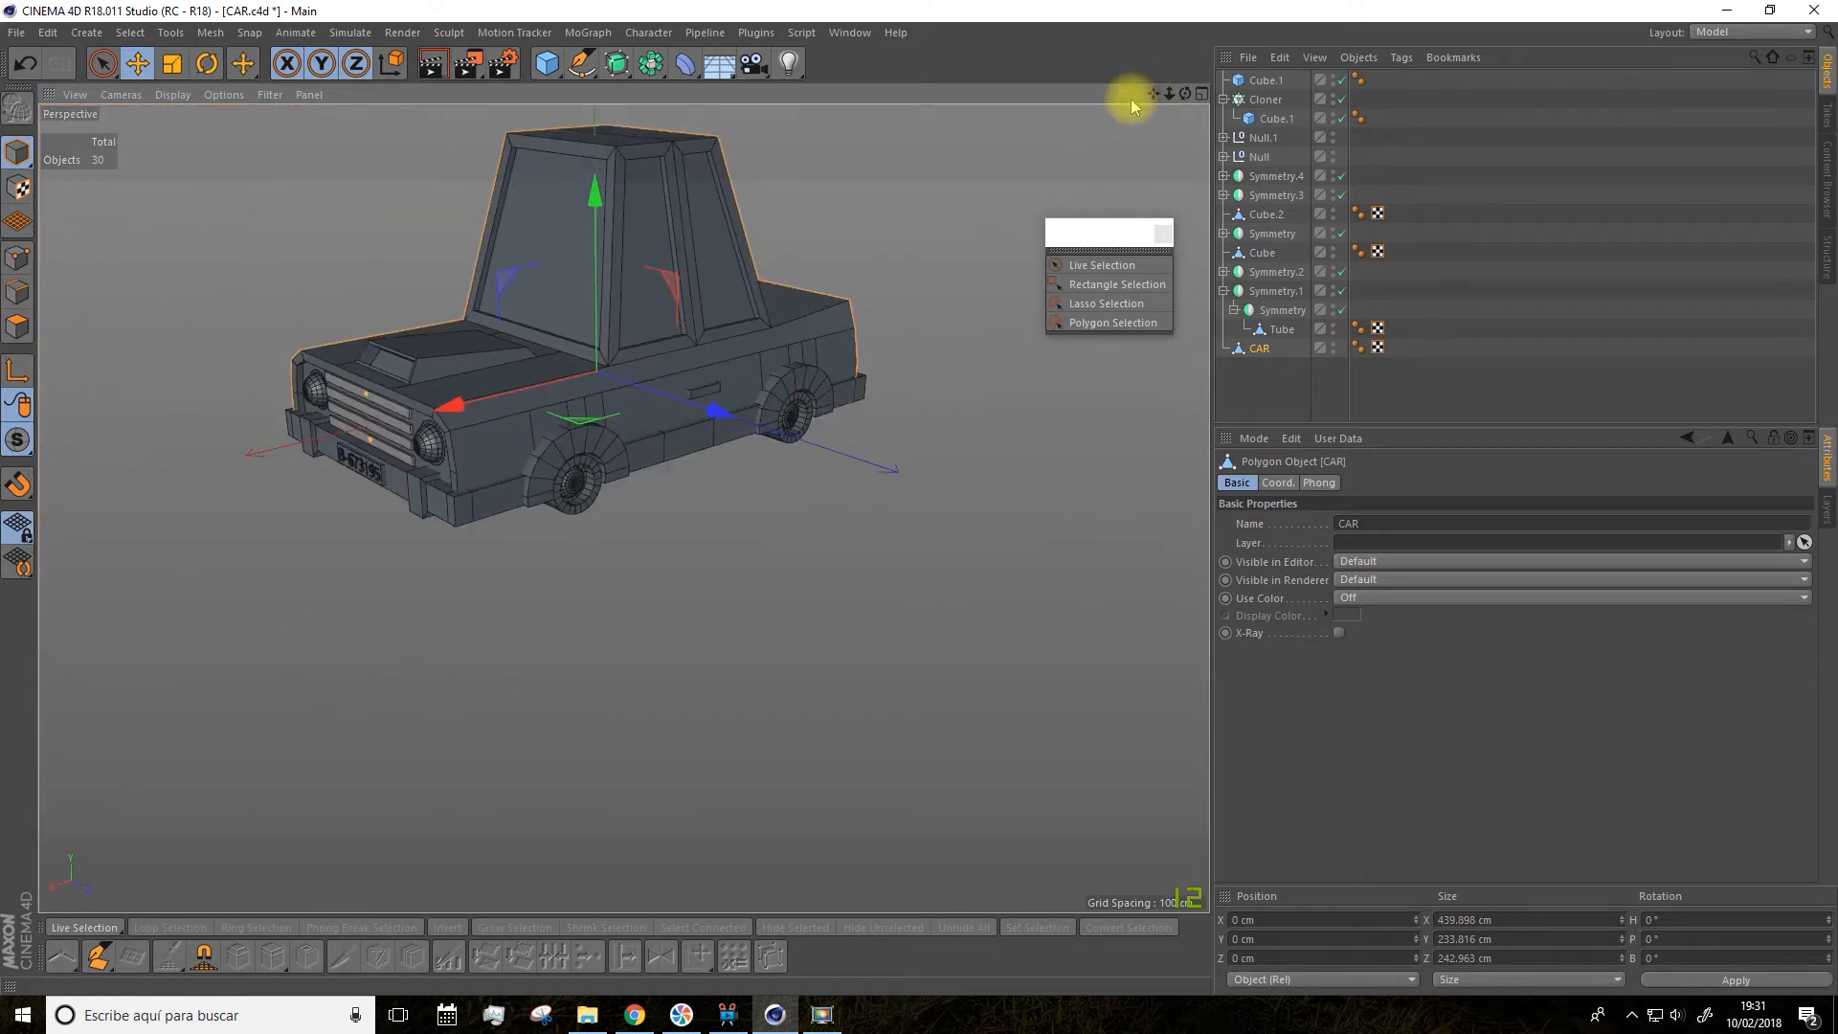
{"action": "scroll", "coordinate": [456, 398], "scroll_direction": "up", "scroll_amount": 5}
{"action": "left_click_drag", "start_coordinate": [339, 434], "coordinate": [642, 381], "text": "alt"}
{"action": "left_click", "coordinate": [17, 257]}
{"action": "left_click", "coordinate": [102, 63]}
{"action": "scroll", "coordinate": [632, 369], "scroll_direction": "up", "scroll_amount": 4}
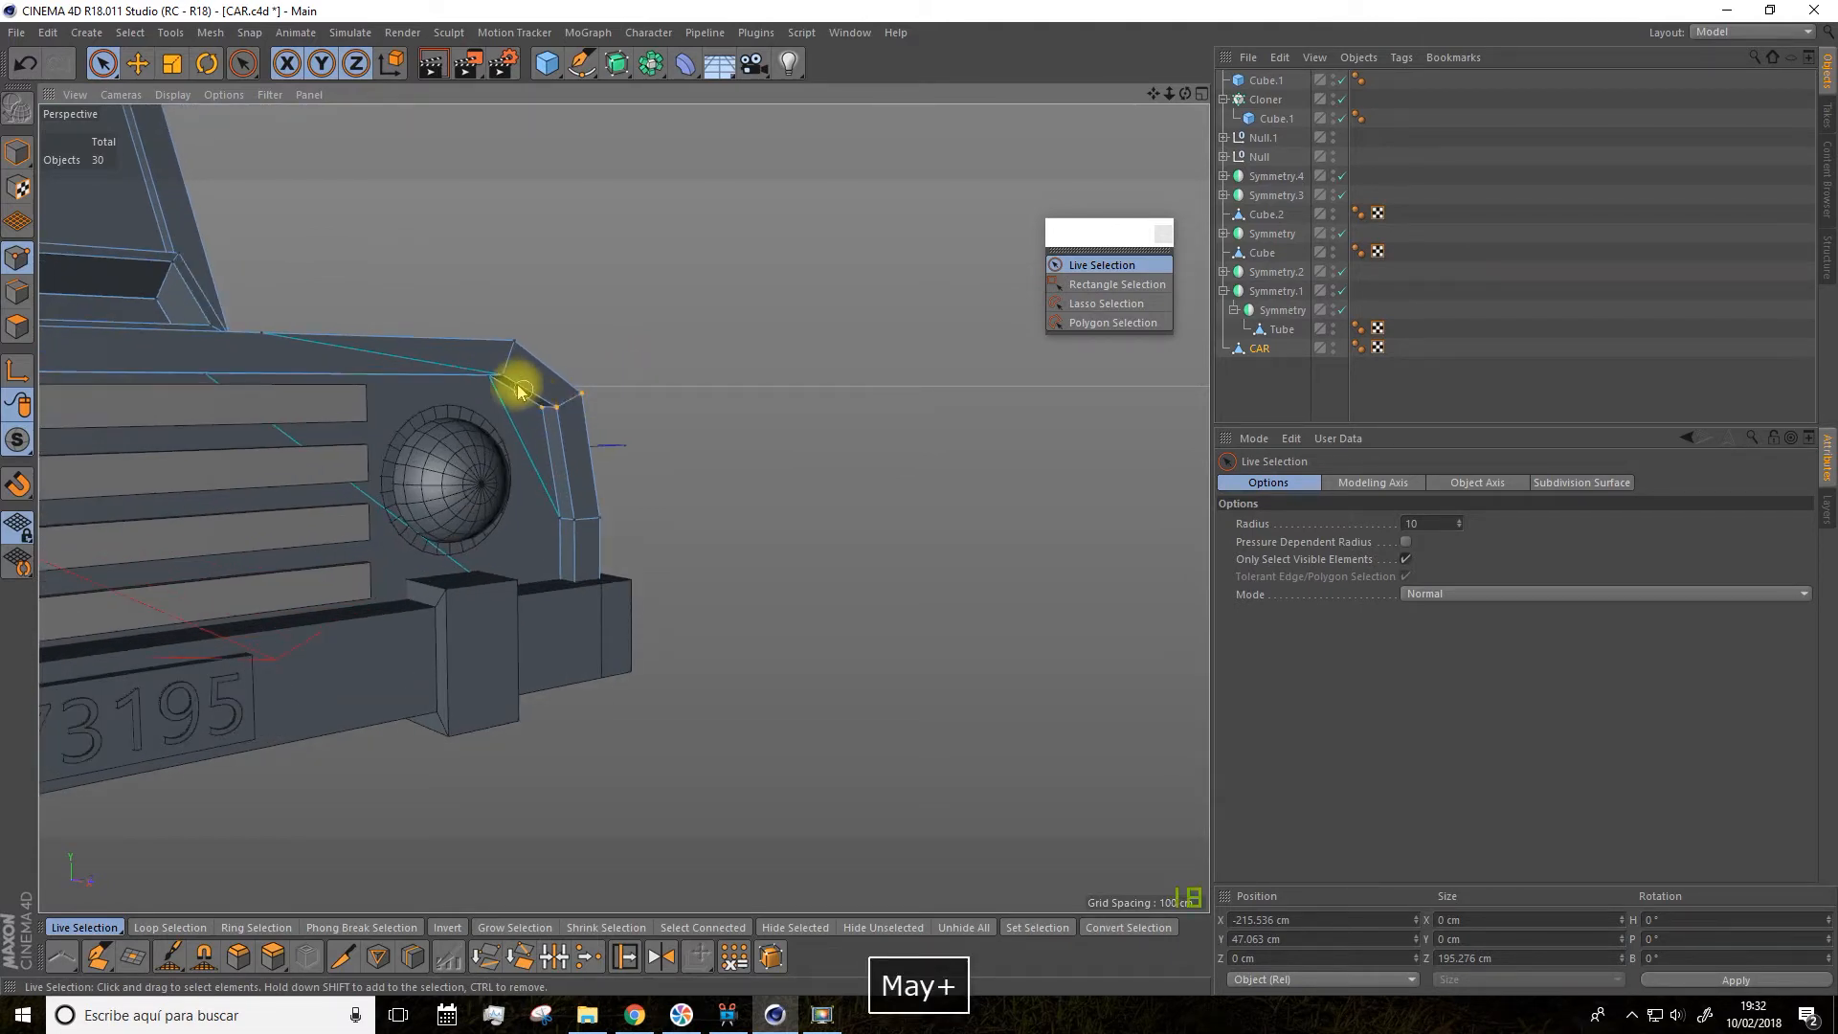
{"action": "mouse_move", "coordinate": [518, 390]}
{"action": "left_mouse_down", "text": "shift"}
{"action": "mouse_move", "coordinate": [513, 339]}
{"action": "mouse_move", "coordinate": [531, 357]}
{"action": "left_mouse_up", "text": "shift"}
{"action": "left_click_drag", "start_coordinate": [337, 356], "coordinate": [392, 329], "text": "alt"}
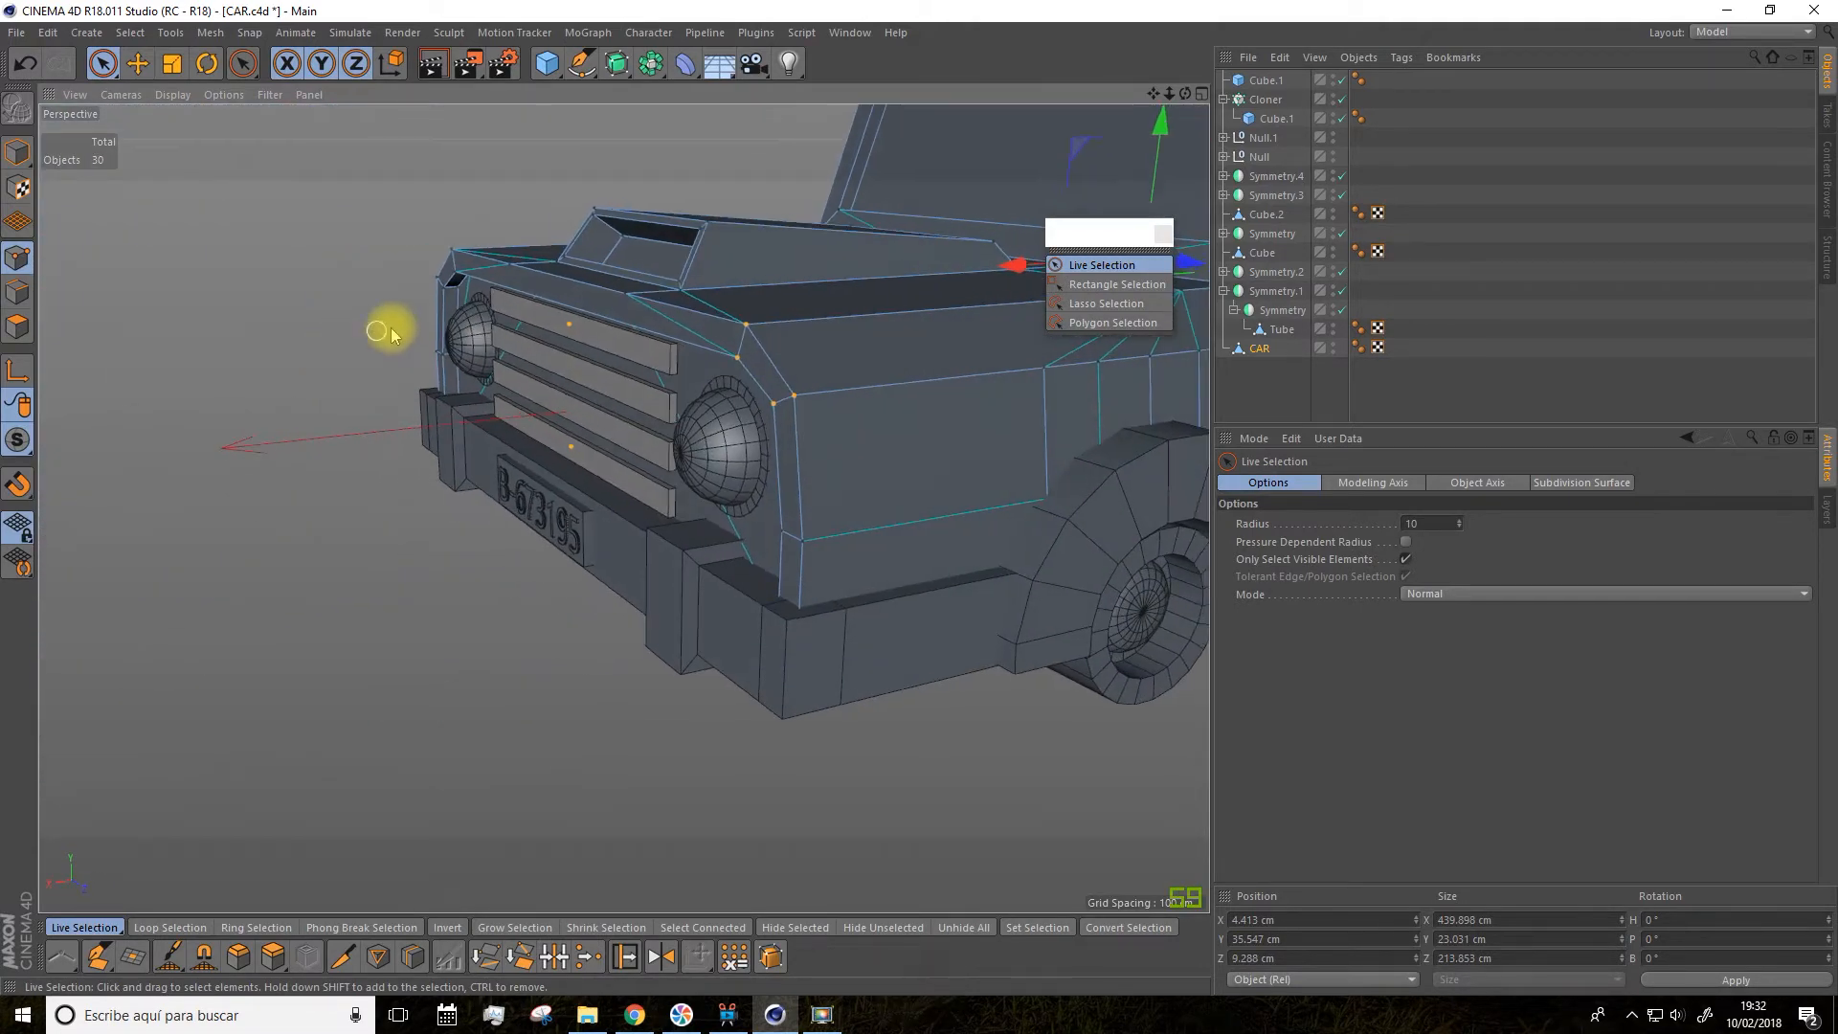
Add the points along the bonnet's front upper edge and the scoop opening to the selection and raise them to about Y 45 cm
{"action": "mouse_move", "coordinate": [642, 318]}
{"action": "left_mouse_down", "text": "alt"}
{"action": "mouse_move", "coordinate": [681, 274]}
{"action": "mouse_move", "coordinate": [506, 344]}
{"action": "mouse_move", "coordinate": [458, 319]}
{"action": "left_mouse_up", "text": "alt"}
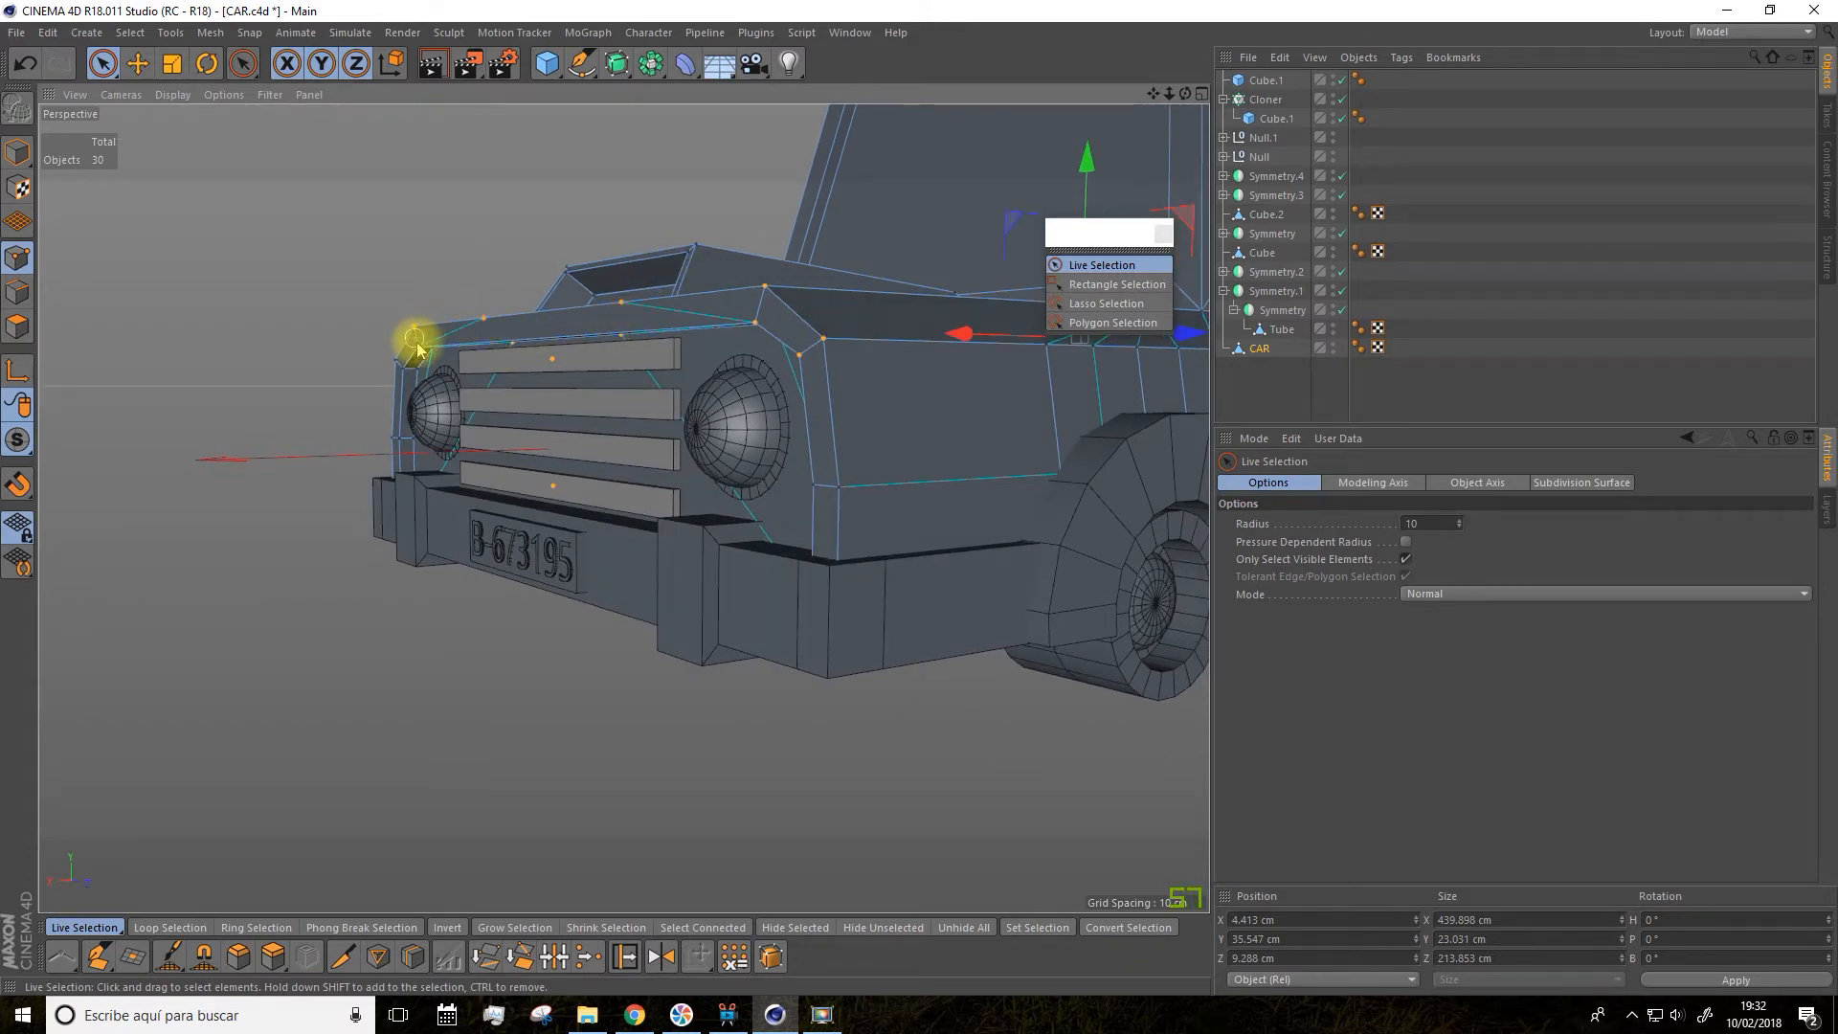
{"action": "left_click_drag", "start_coordinate": [408, 337], "coordinate": [610, 314], "text": "alt"}
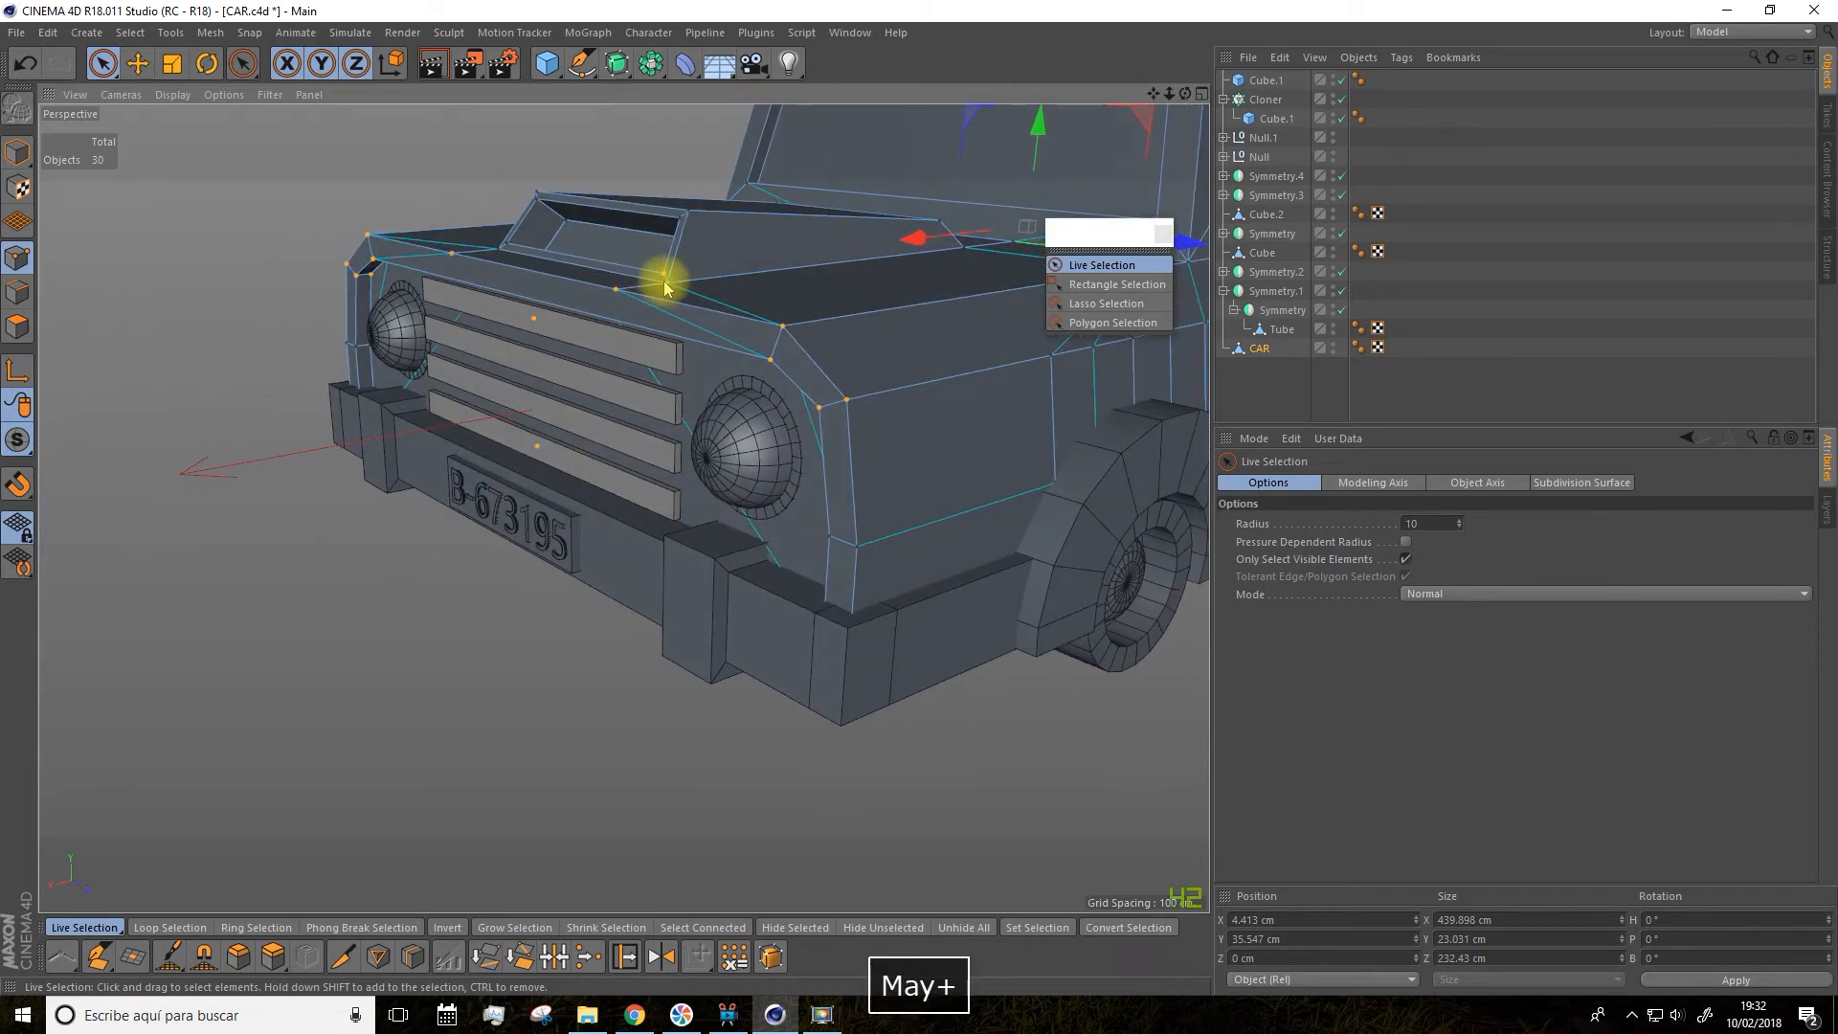
{"action": "left_click_drag", "start_coordinate": [565, 256], "coordinate": [507, 249], "text": "shift"}
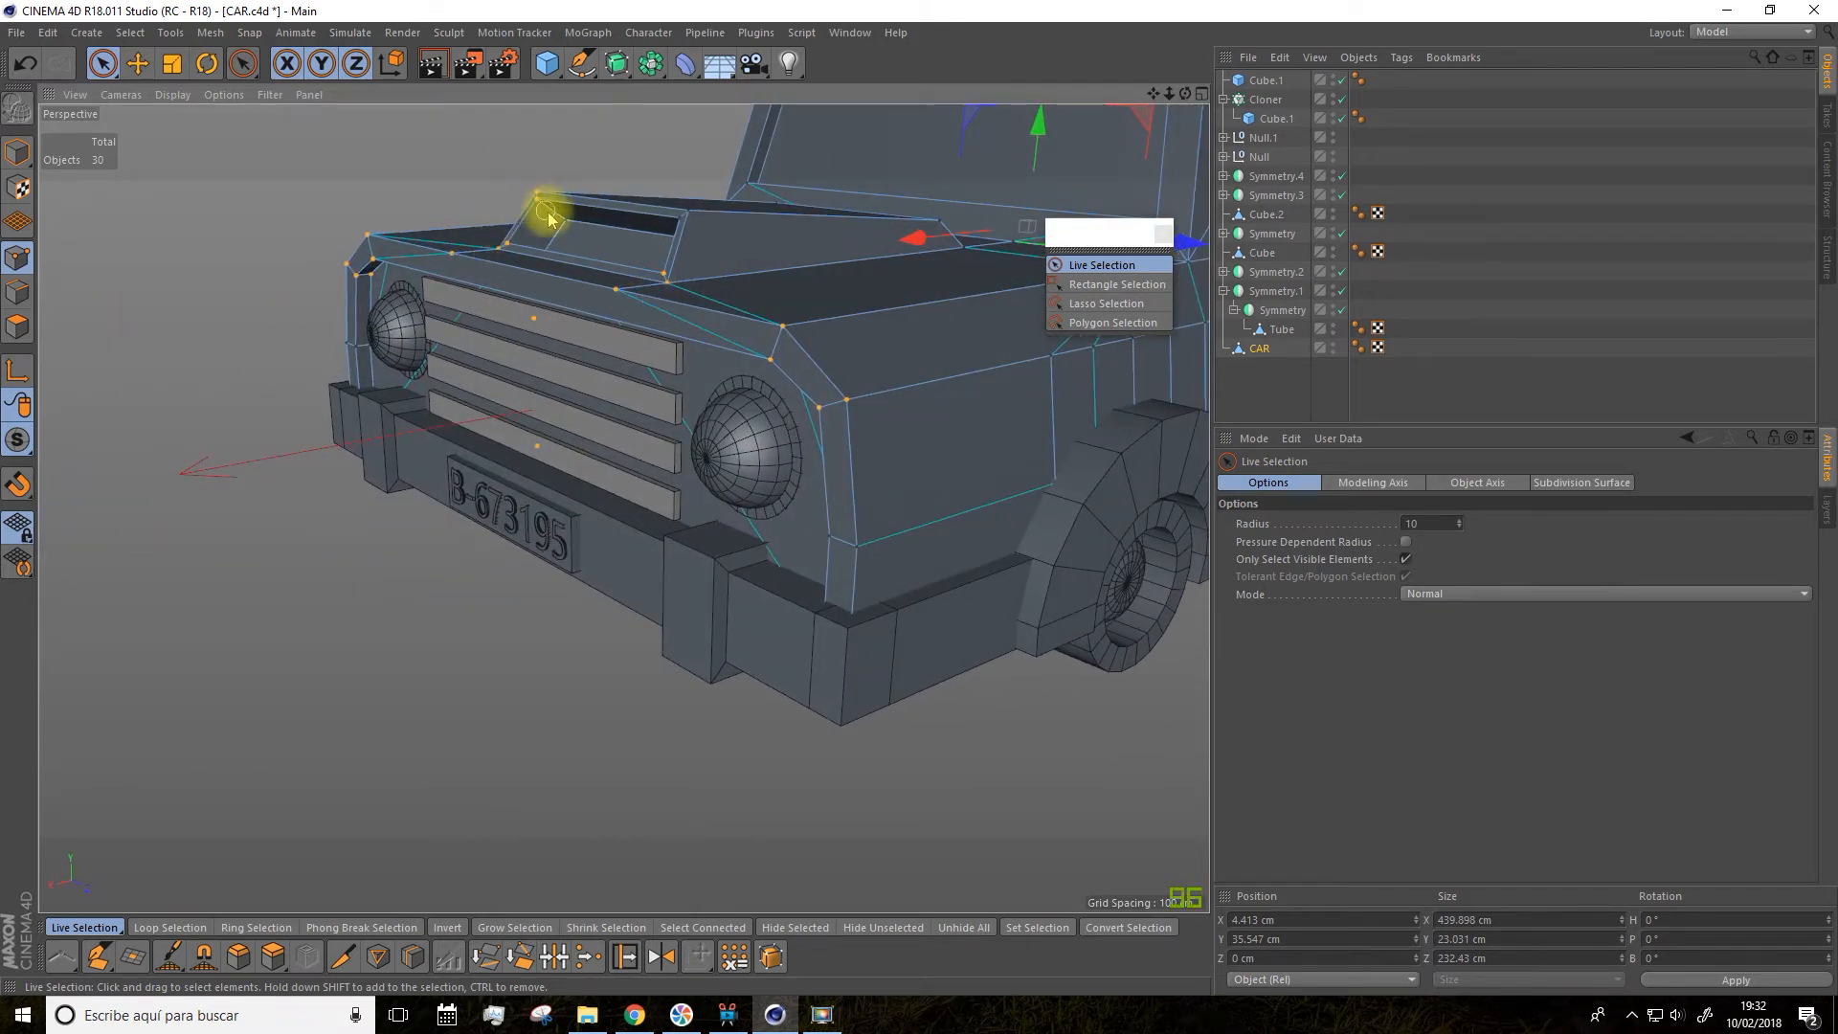
{"action": "left_click_drag", "start_coordinate": [683, 218], "coordinate": [731, 246], "text": "alt"}
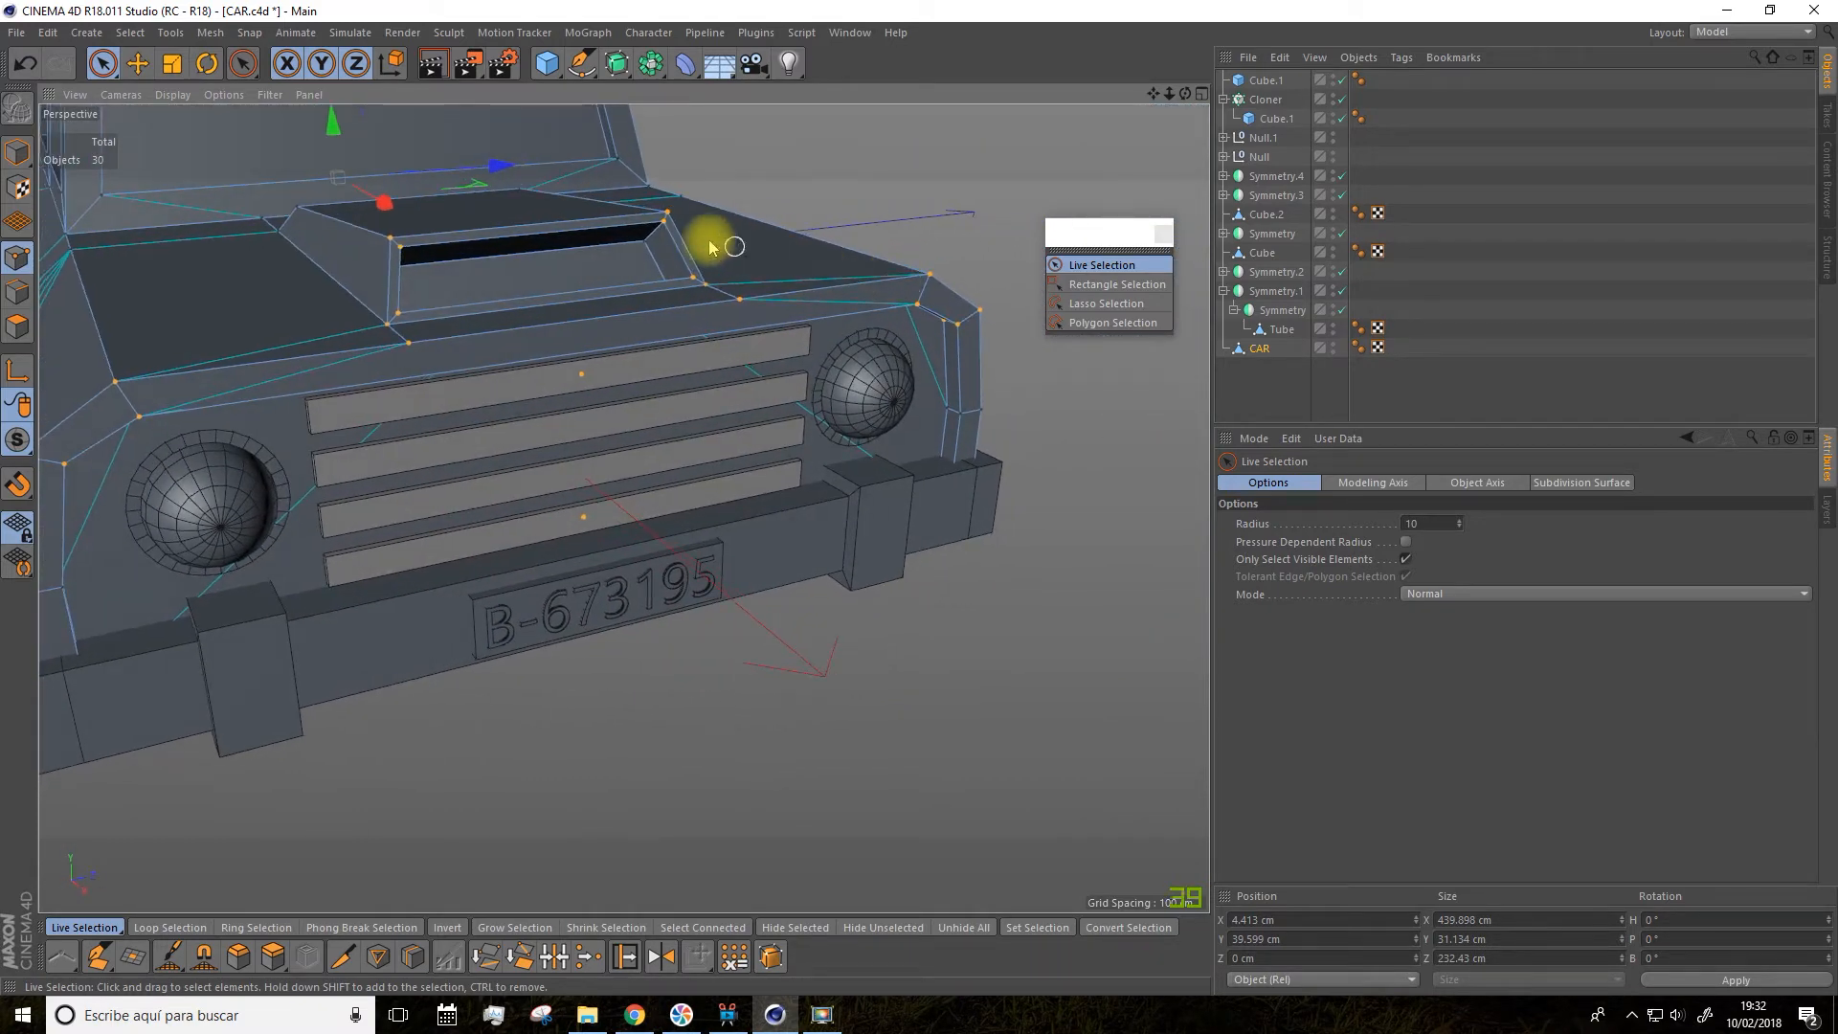
{"action": "left_click_drag", "start_coordinate": [537, 329], "coordinate": [476, 342], "text": "alt"}
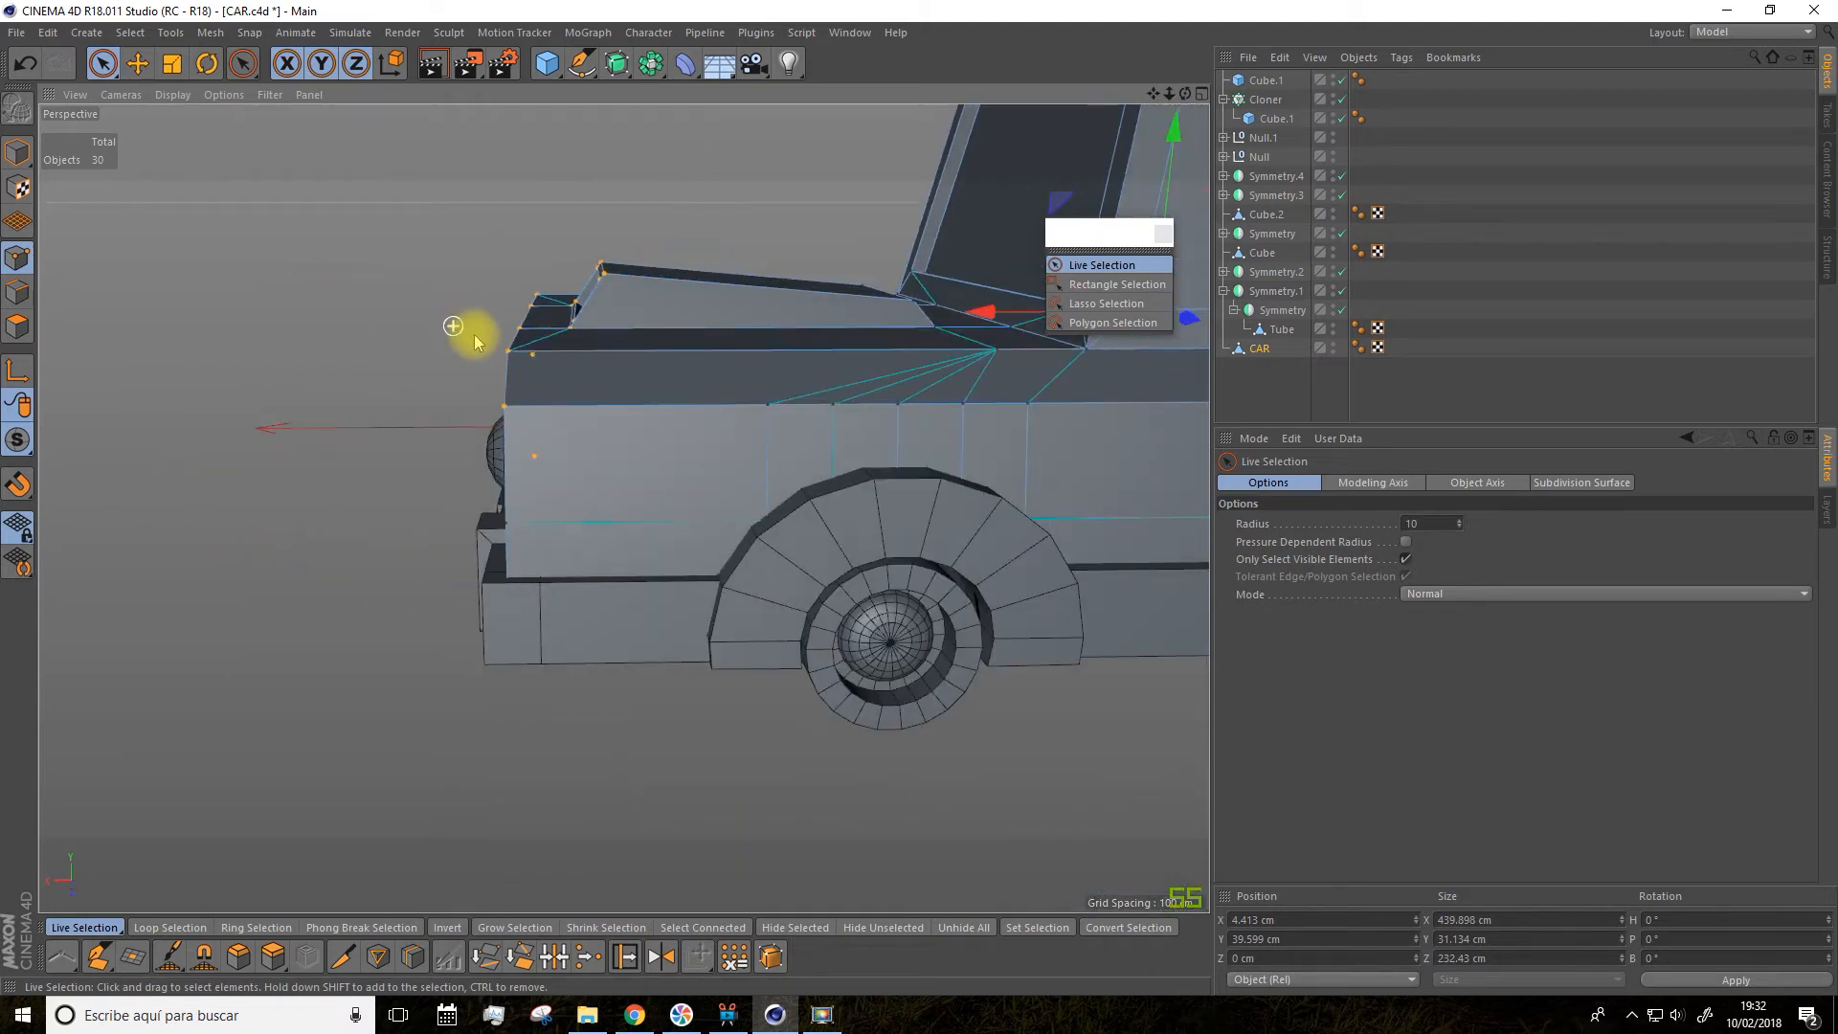
{"action": "left_click_drag", "start_coordinate": [1151, 94], "coordinate": [926, 159]}
{"action": "left_click_drag", "start_coordinate": [924, 212], "coordinate": [969, 180], "text": "alt"}
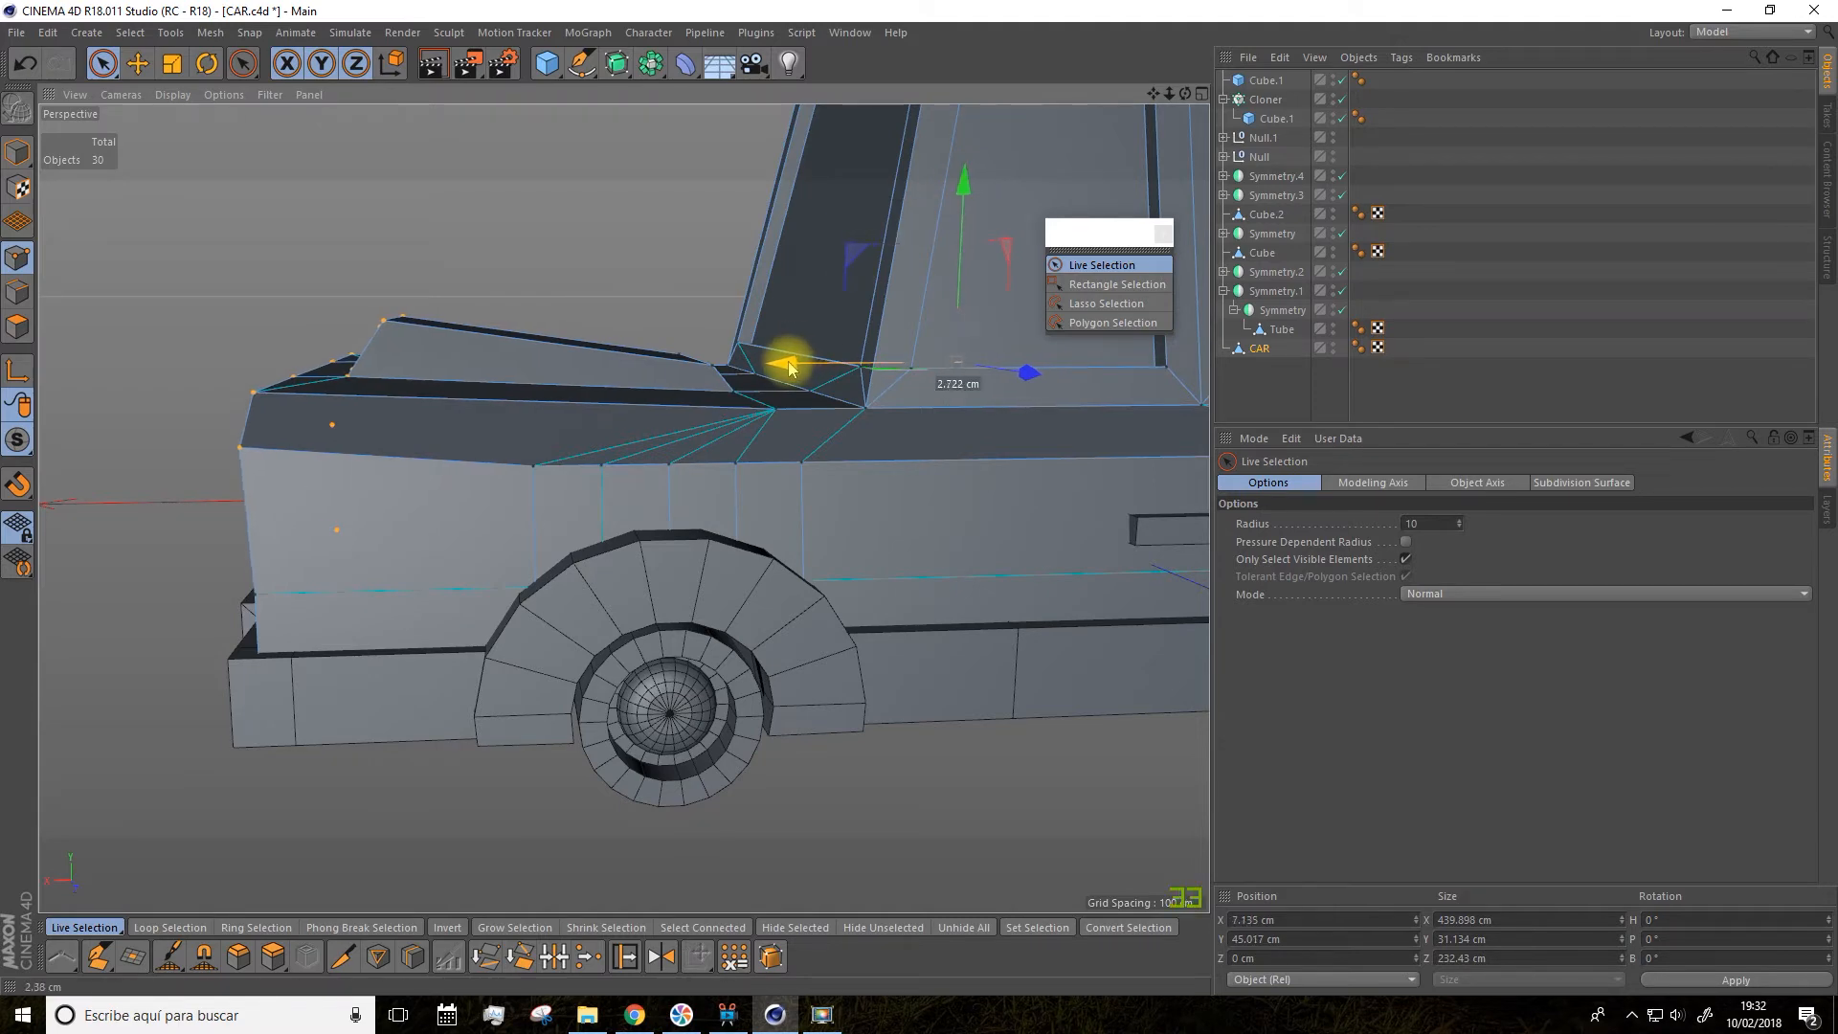
Try to shift the selected points forward along X to about 12.9 cm, and undo the move
{"action": "left_click_drag", "start_coordinate": [782, 367], "coordinate": [763, 369]}
{"action": "left_click_drag", "start_coordinate": [393, 427], "coordinate": [258, 486], "text": "alt"}
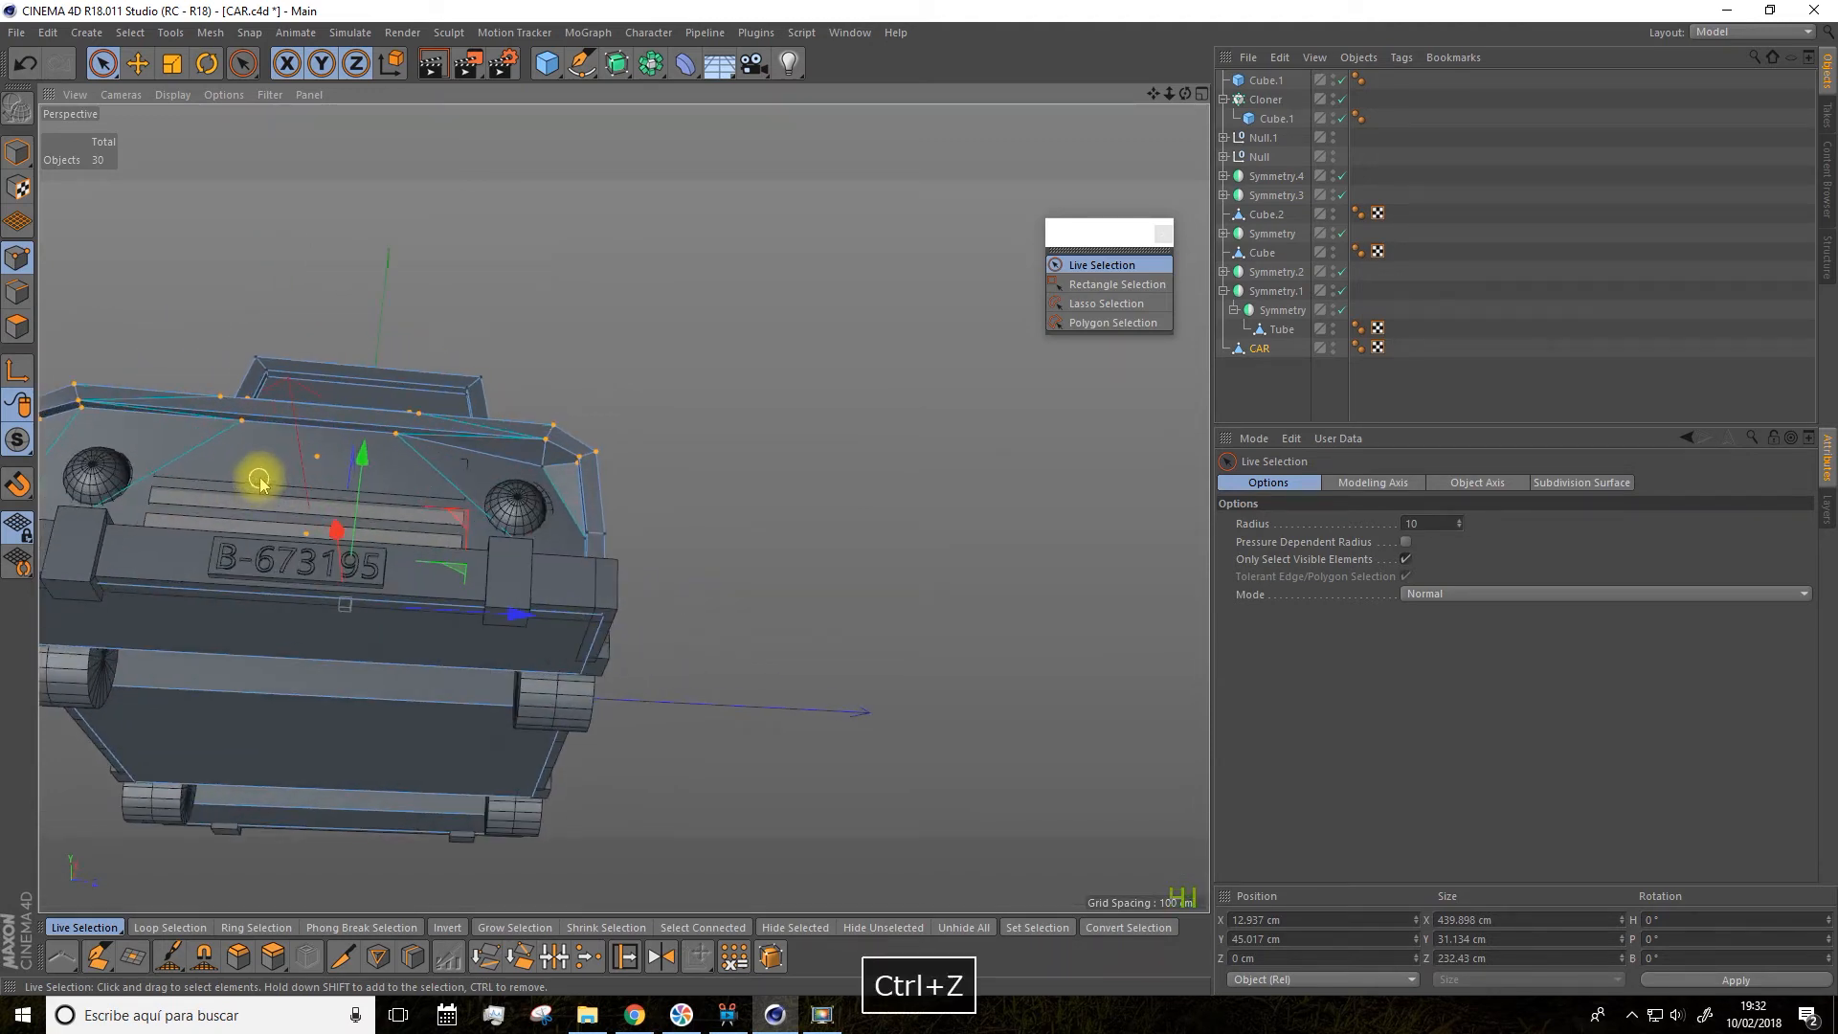
{"action": "key", "text": "ctrl+z"}
{"action": "left_click_drag", "start_coordinate": [535, 563], "coordinate": [659, 375], "text": "alt"}
{"action": "left_click_drag", "start_coordinate": [817, 196], "coordinate": [805, 169]}
{"action": "key", "text": "ctrl+z"}
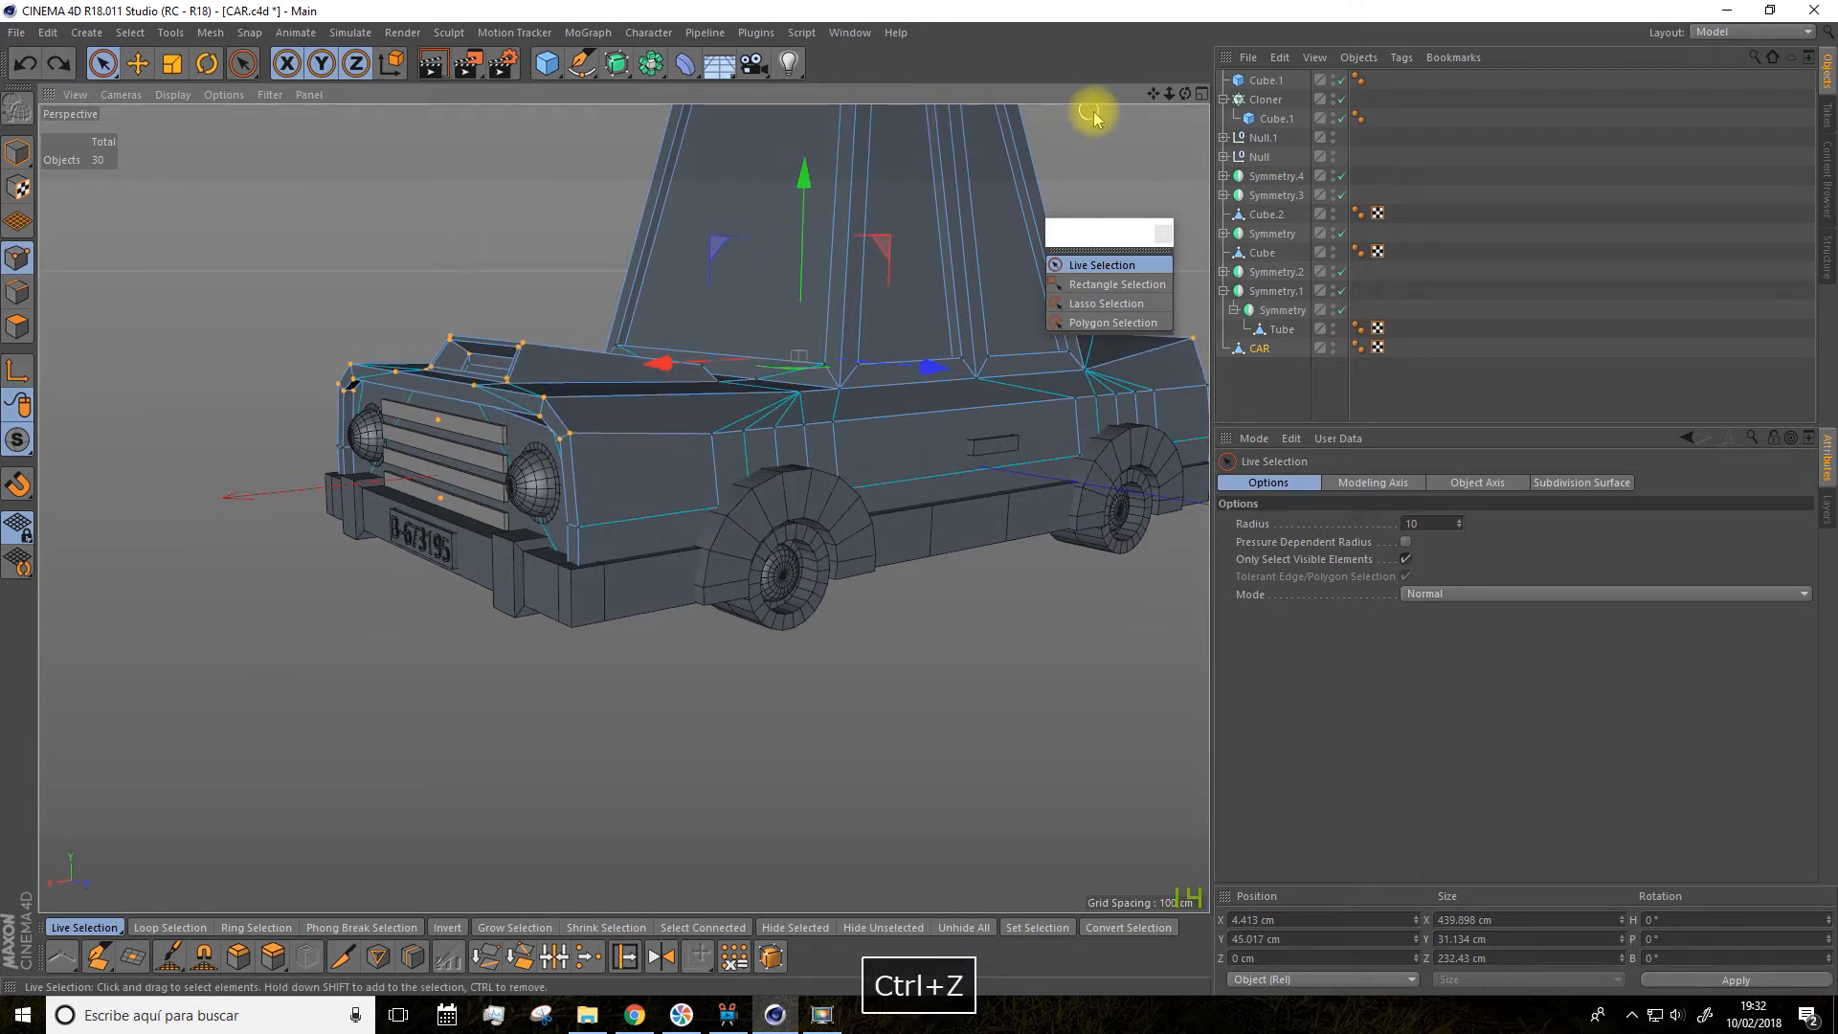
Remove the car's stray rear points from the selection, keeping only the front edge and scoop points selected
{"action": "left_click_drag", "start_coordinate": [1152, 101], "coordinate": [836, 363], "text": "alt"}
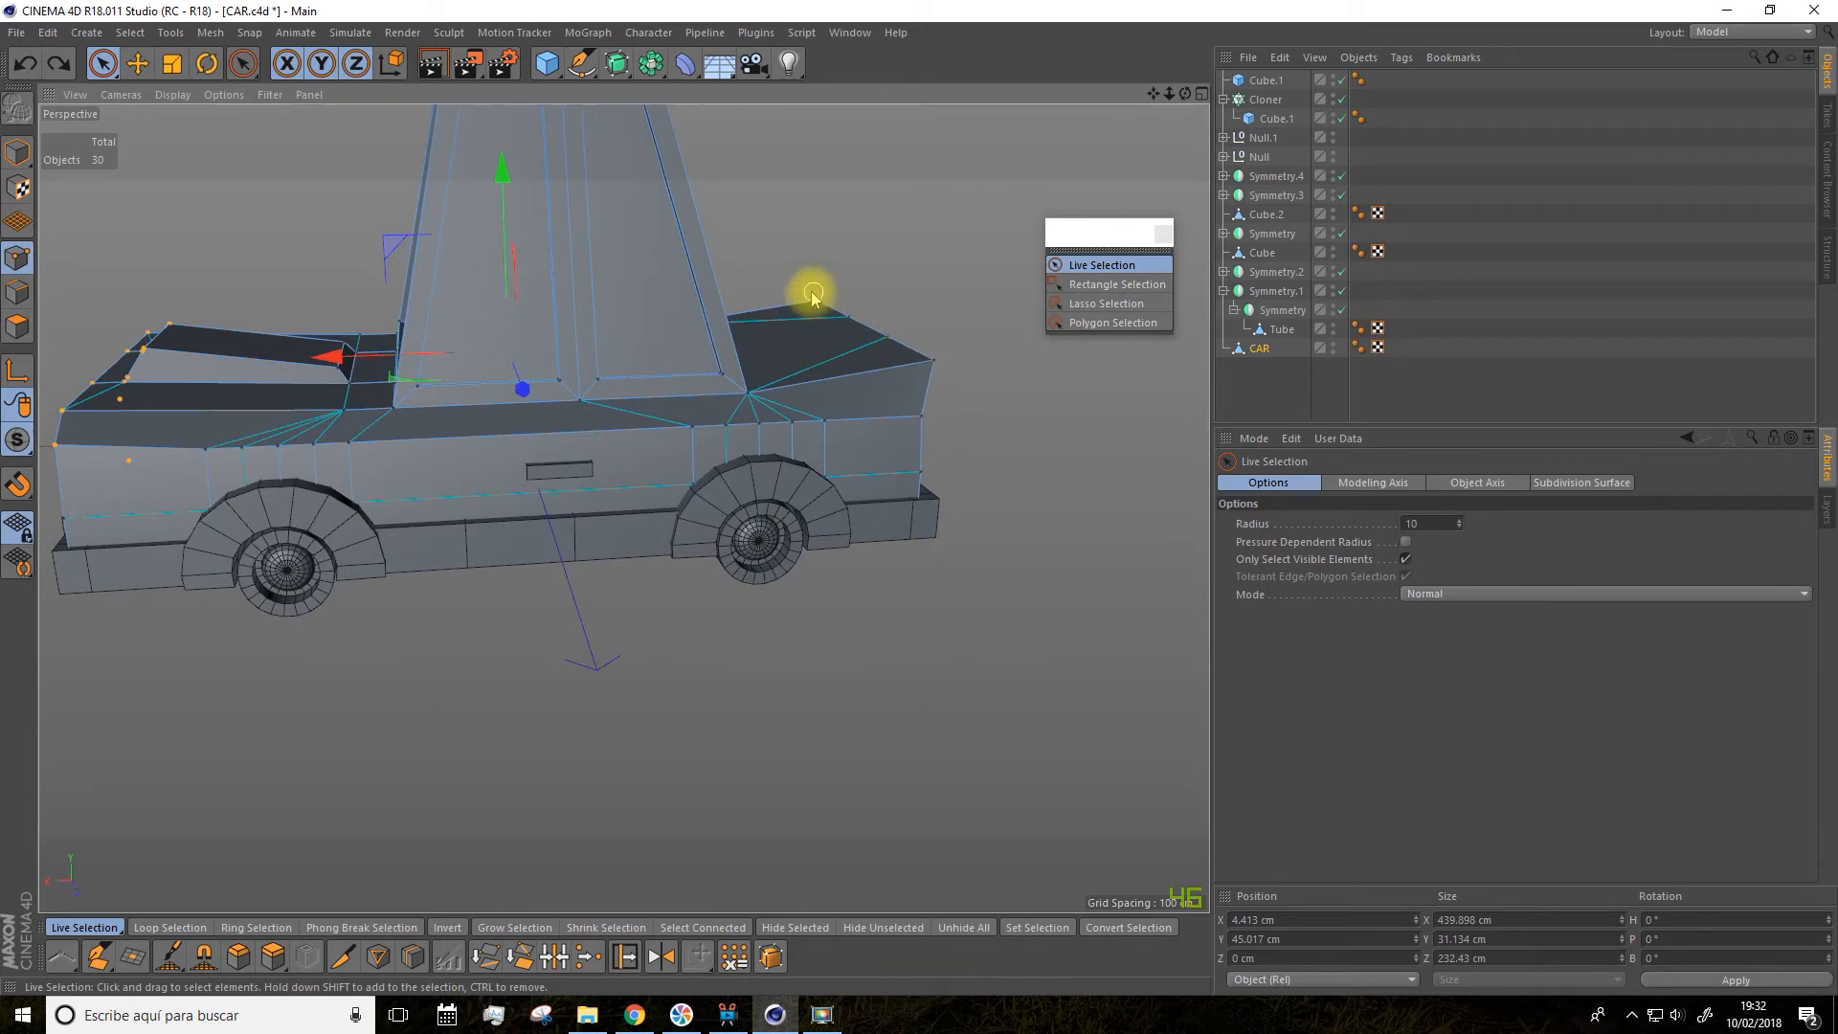
{"action": "mouse_move", "coordinate": [886, 296]}
{"action": "left_mouse_down", "text": "alt"}
{"action": "mouse_move", "coordinate": [833, 300]}
{"action": "mouse_move", "coordinate": [910, 278]}
{"action": "left_mouse_up", "text": "alt"}
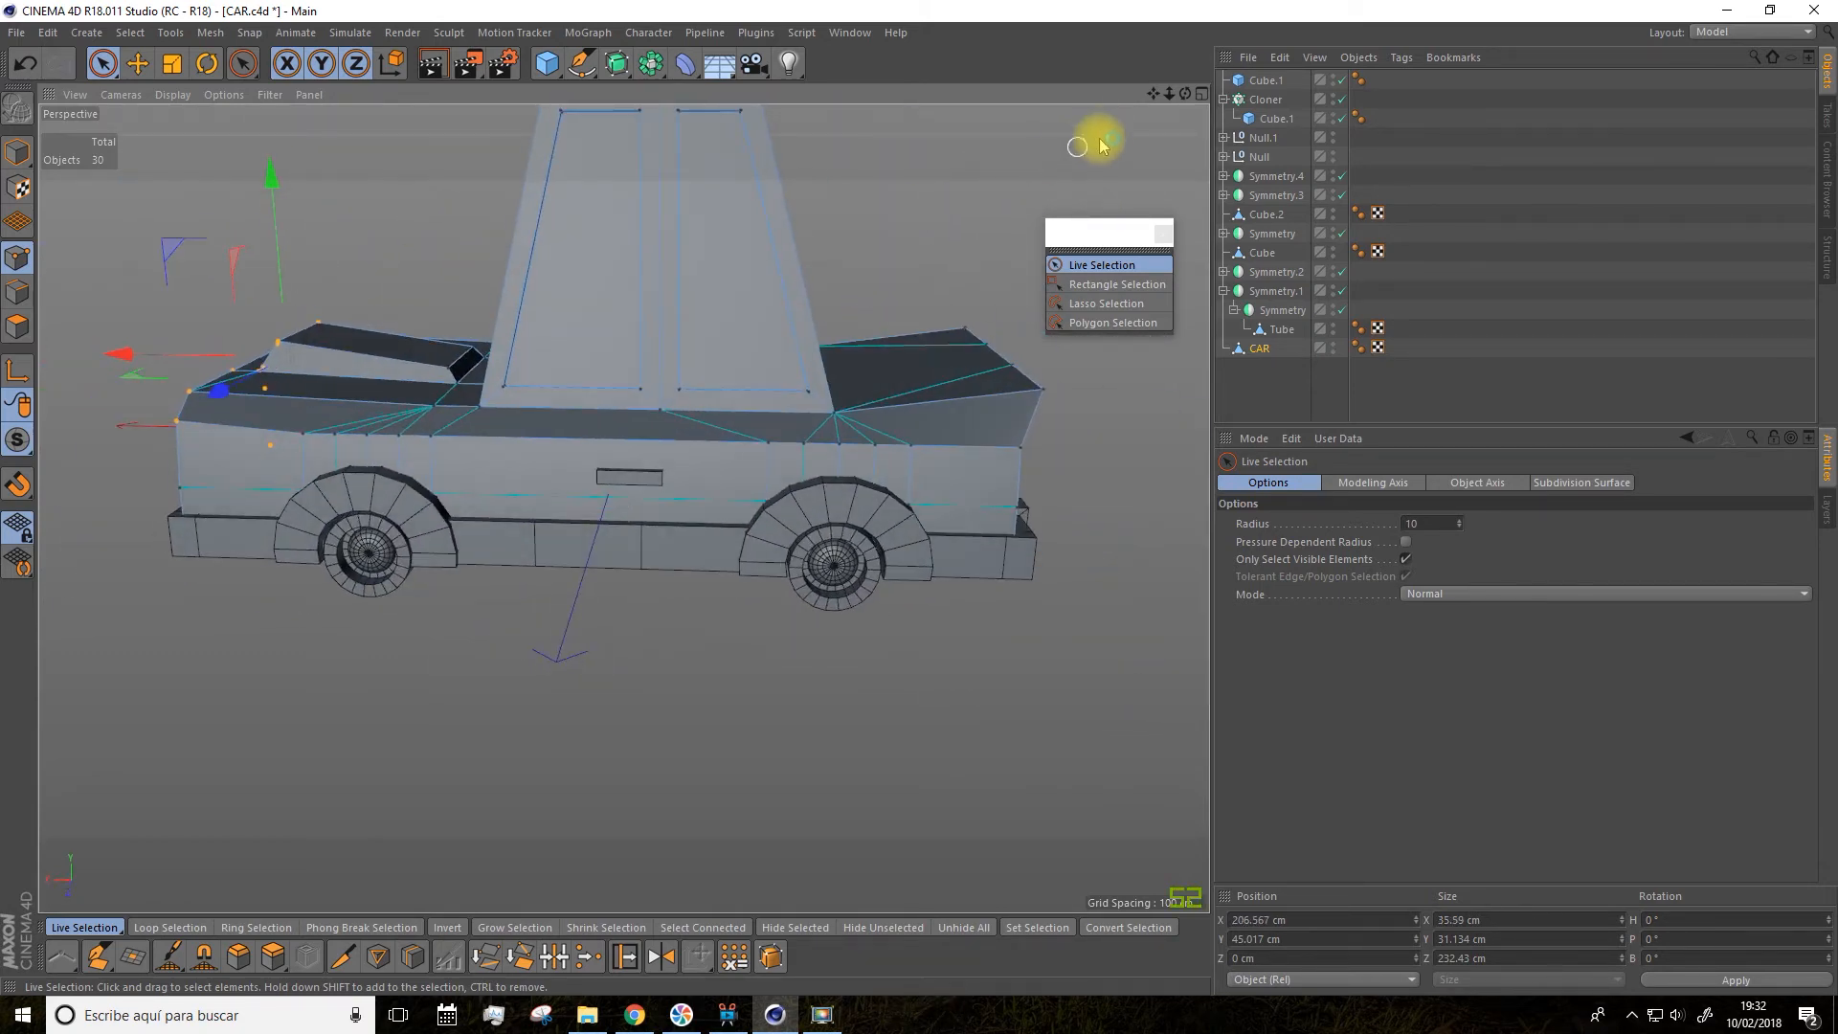
{"action": "left_click_drag", "start_coordinate": [1150, 100], "coordinate": [944, 230], "text": "alt"}
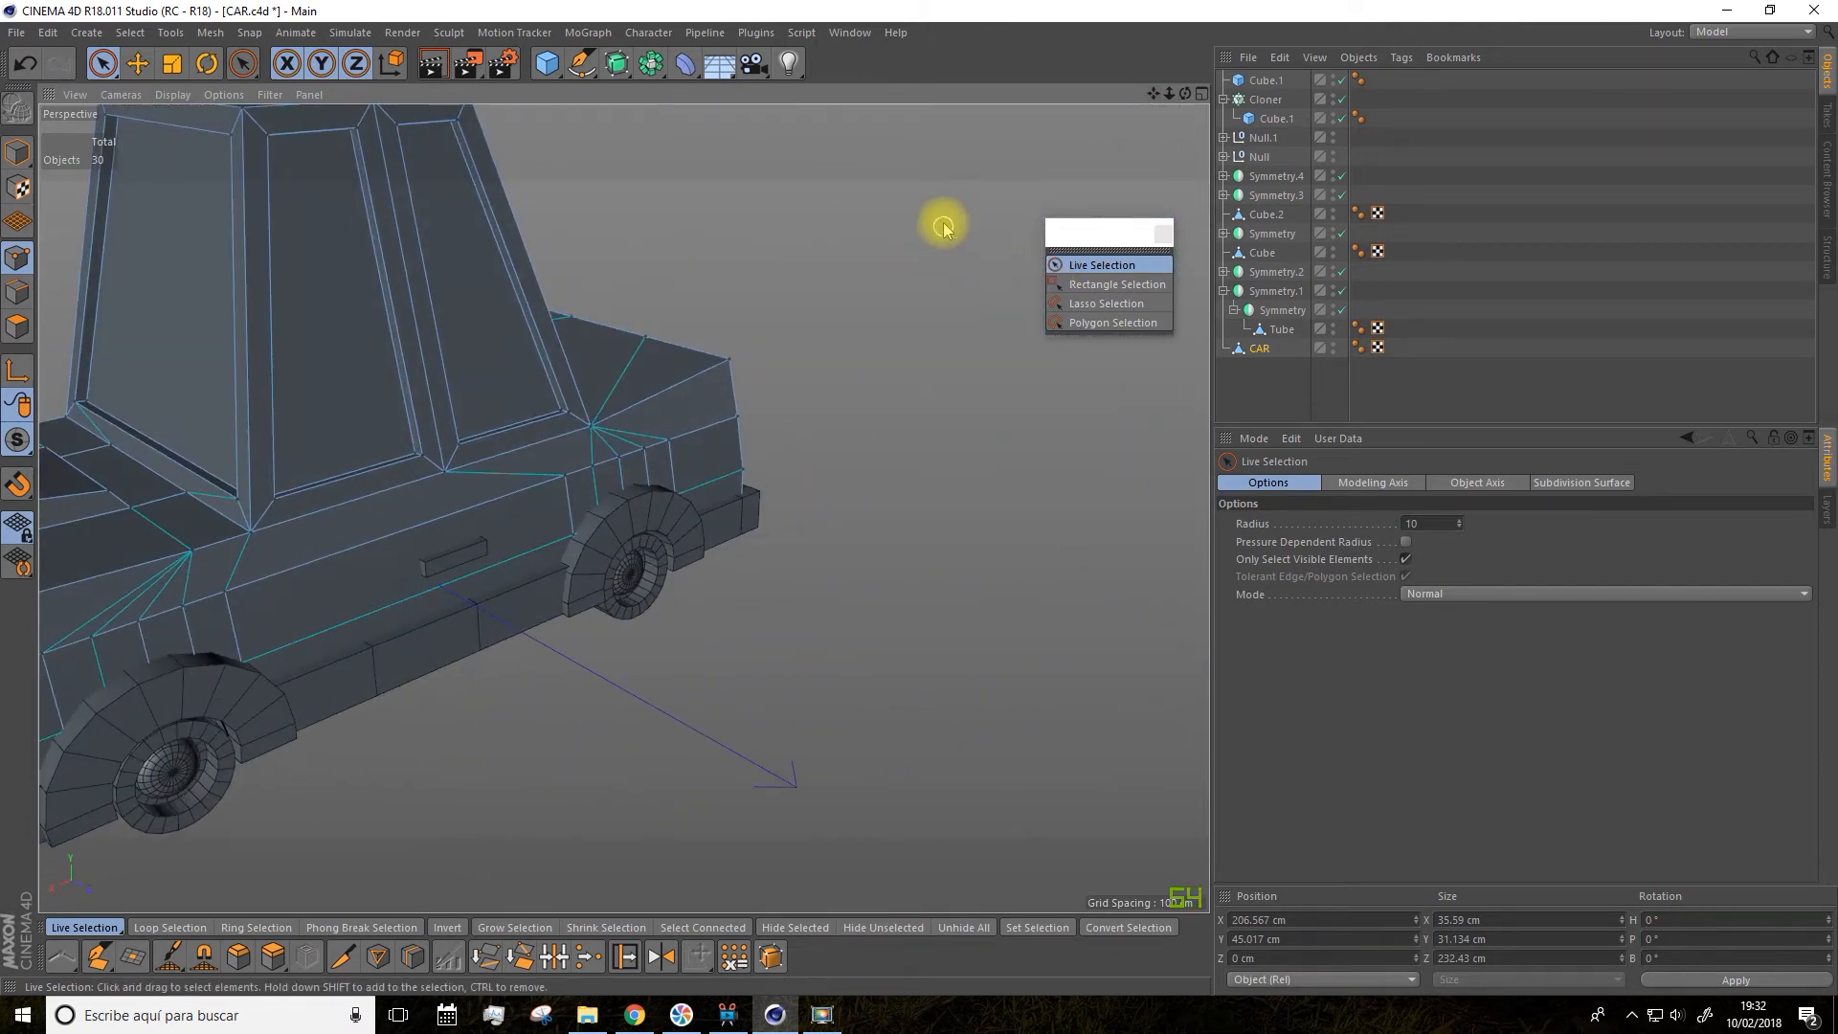
Move the selected front edge and scoop points up and forward to about X 214, Y 46.6 cm, and clear the selection
{"action": "left_click_drag", "start_coordinate": [1149, 99], "coordinate": [367, 187], "text": "alt"}
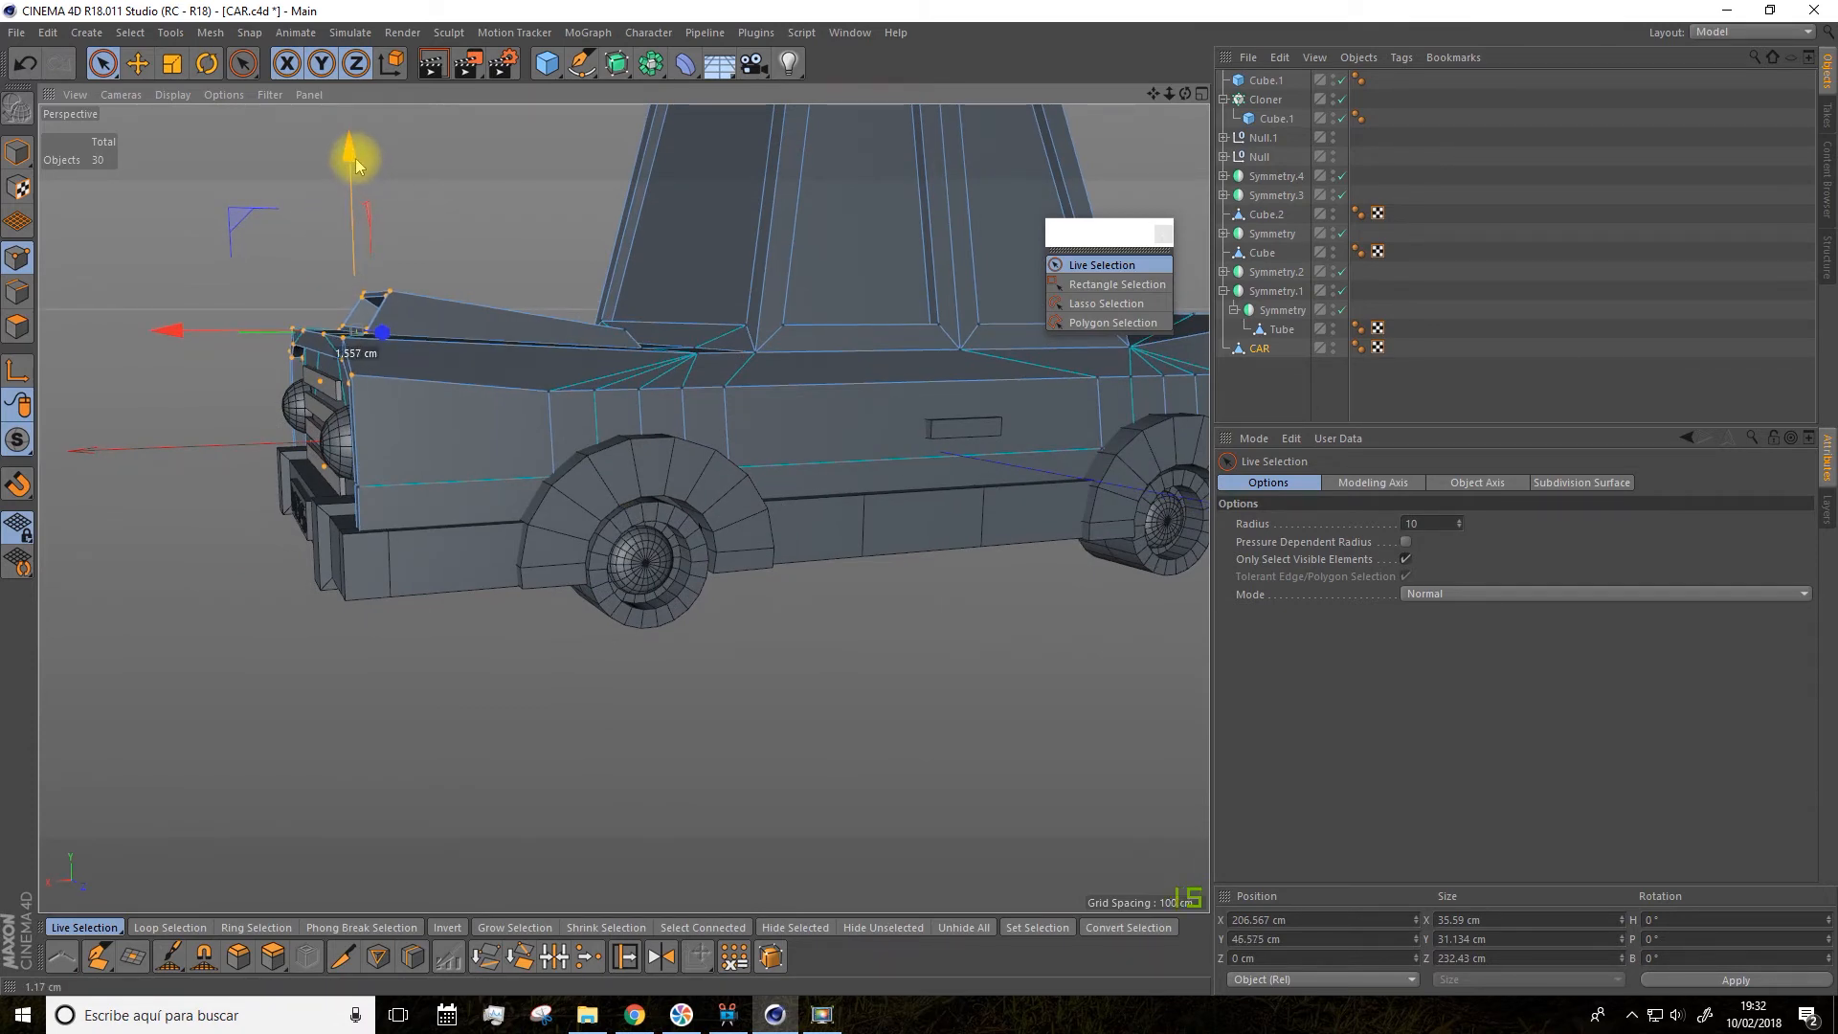
{"action": "left_click_drag", "start_coordinate": [354, 158], "coordinate": [286, 316], "text": "alt"}
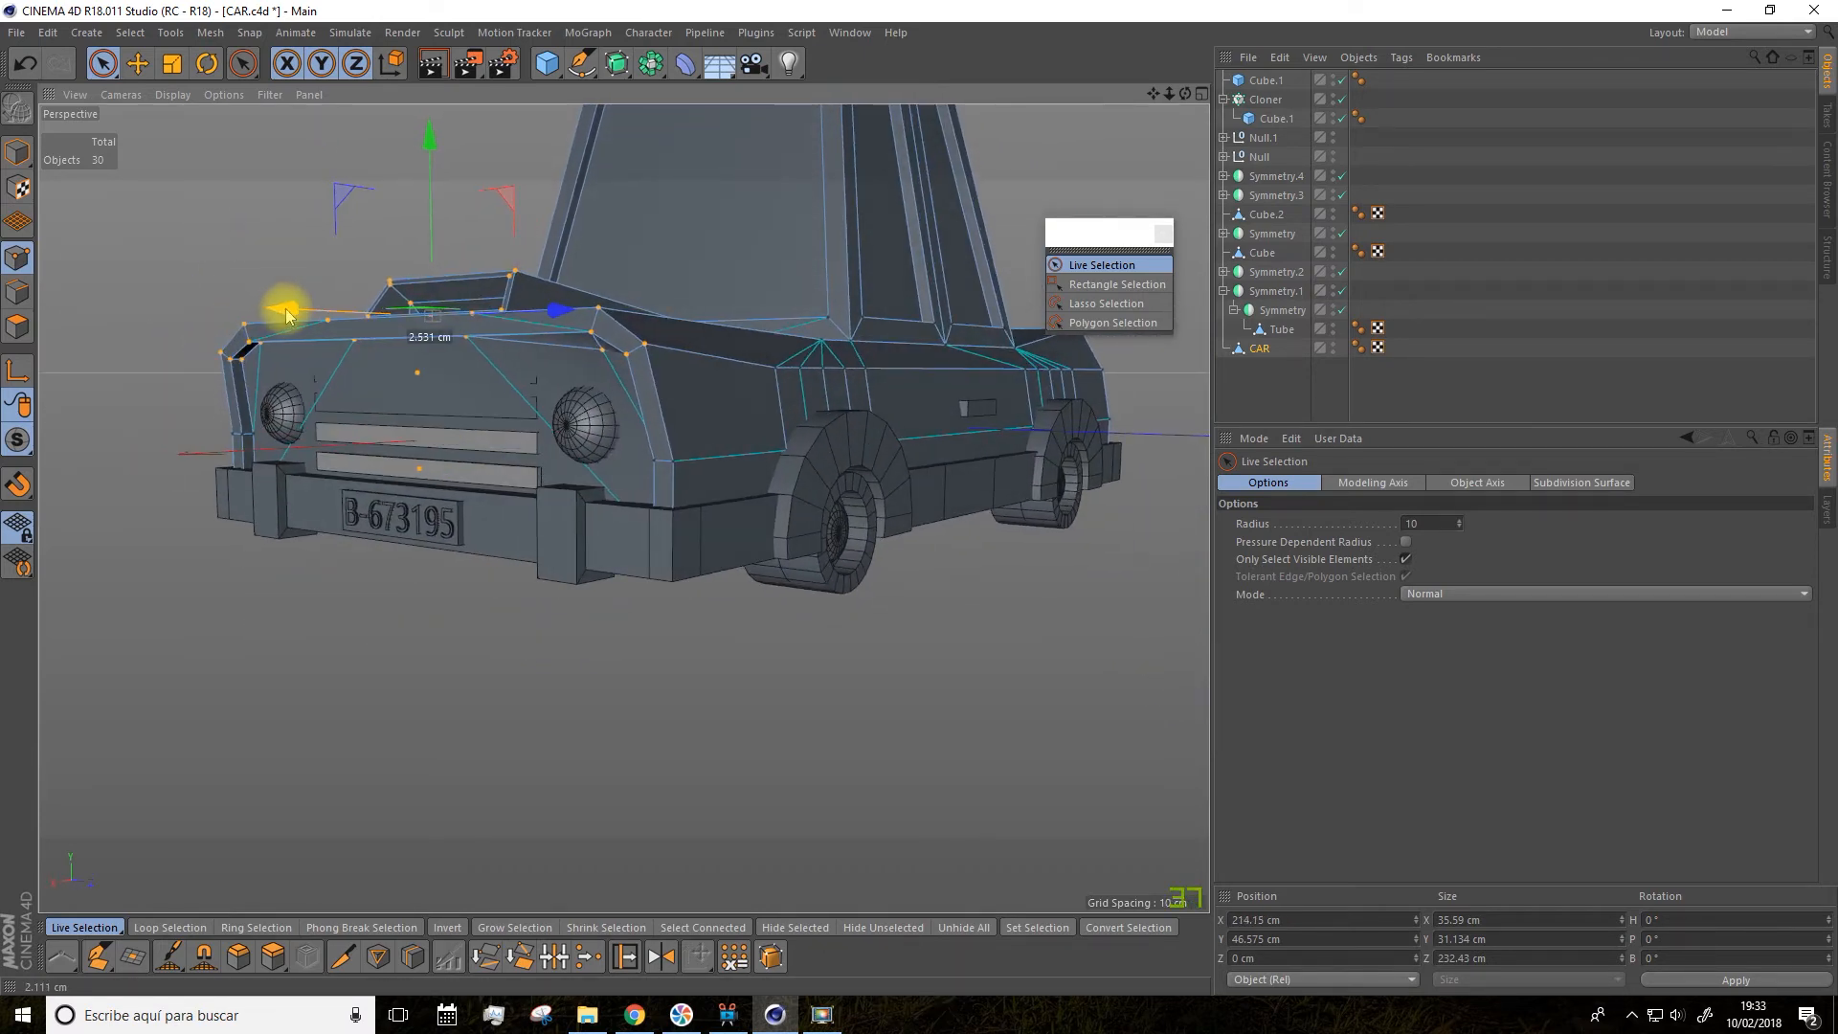
{"action": "left_click_drag", "start_coordinate": [291, 316], "coordinate": [289, 315]}
{"action": "left_click_drag", "start_coordinate": [289, 315], "coordinate": [189, 328], "text": "alt"}
{"action": "scroll", "coordinate": [526, 460], "scroll_direction": "down", "scroll_amount": 5}
{"action": "left_click_drag", "start_coordinate": [814, 606], "coordinate": [863, 649], "text": "alt"}
{"action": "left_click", "coordinate": [474, 683]}
Examine the reshaped bonnet, front end and sides of the car from several angles and distances
{"action": "scroll", "coordinate": [514, 518], "scroll_direction": "up", "scroll_amount": 4}
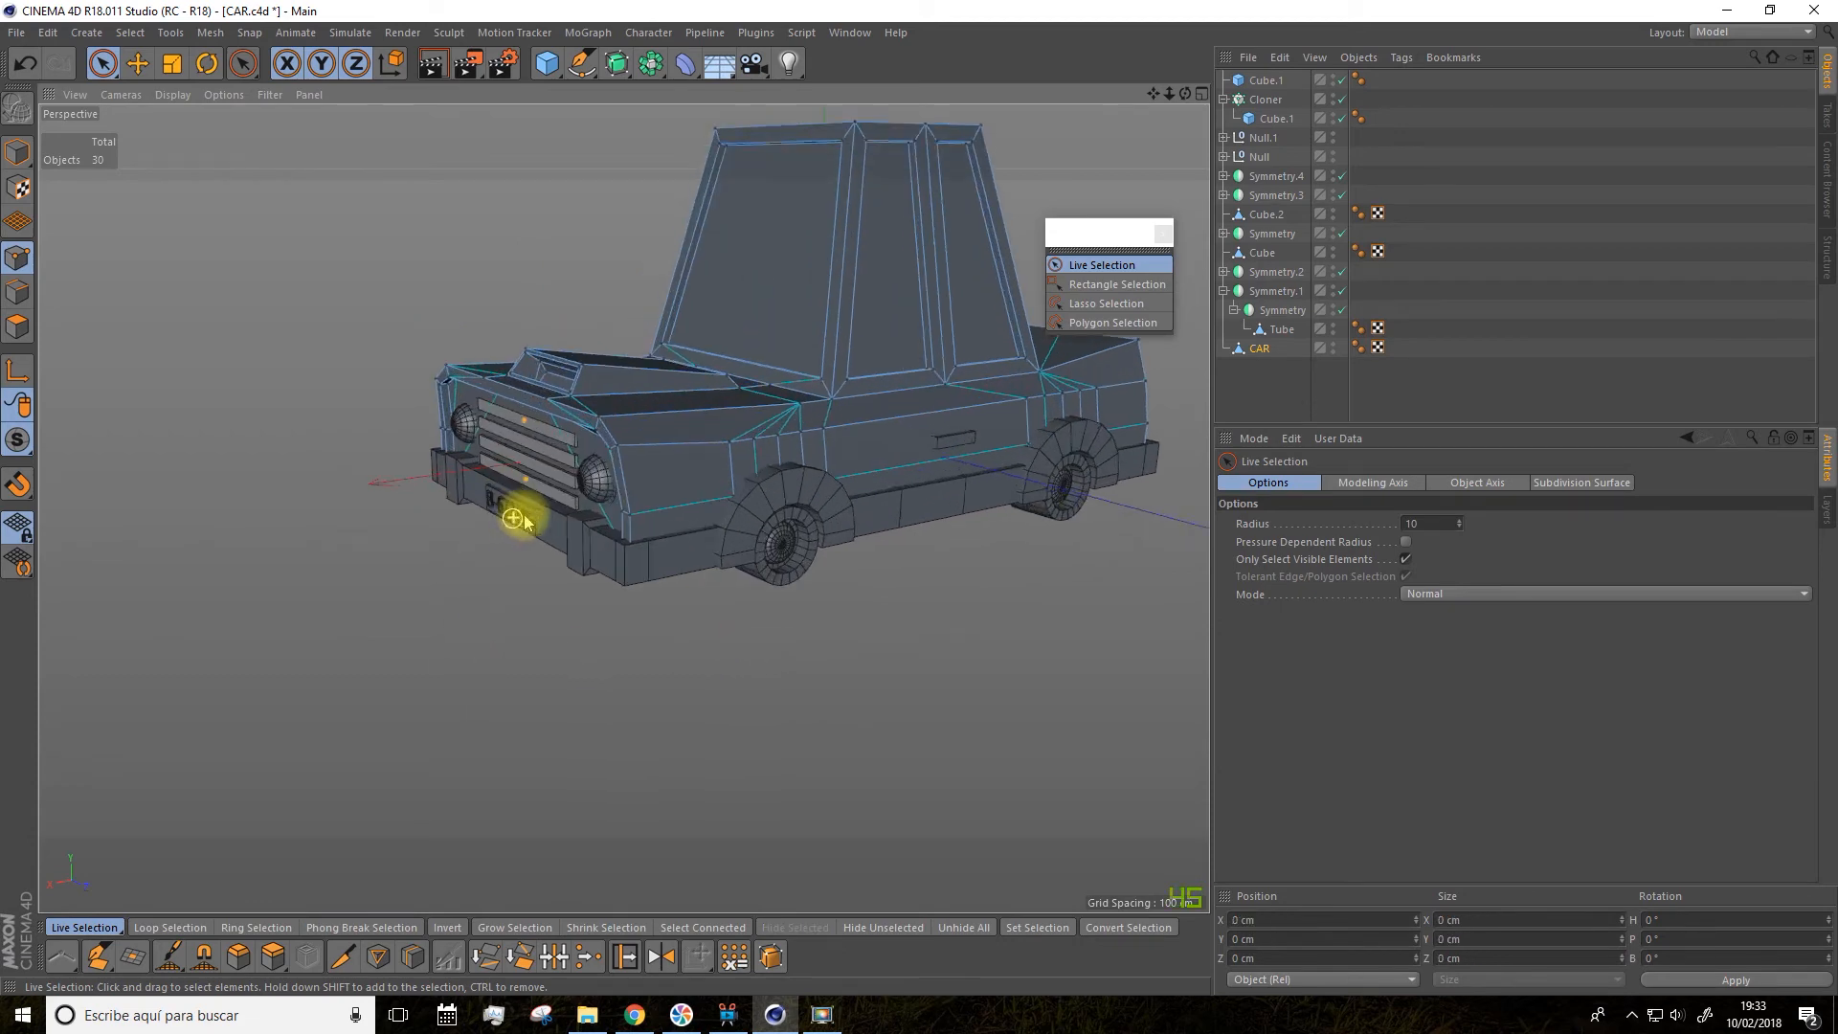
{"action": "scroll", "coordinate": [517, 519], "scroll_direction": "up", "scroll_amount": 4}
{"action": "left_click_drag", "start_coordinate": [505, 524], "coordinate": [518, 609], "text": "alt"}
{"action": "scroll", "coordinate": [551, 663], "scroll_direction": "down", "scroll_amount": 3}
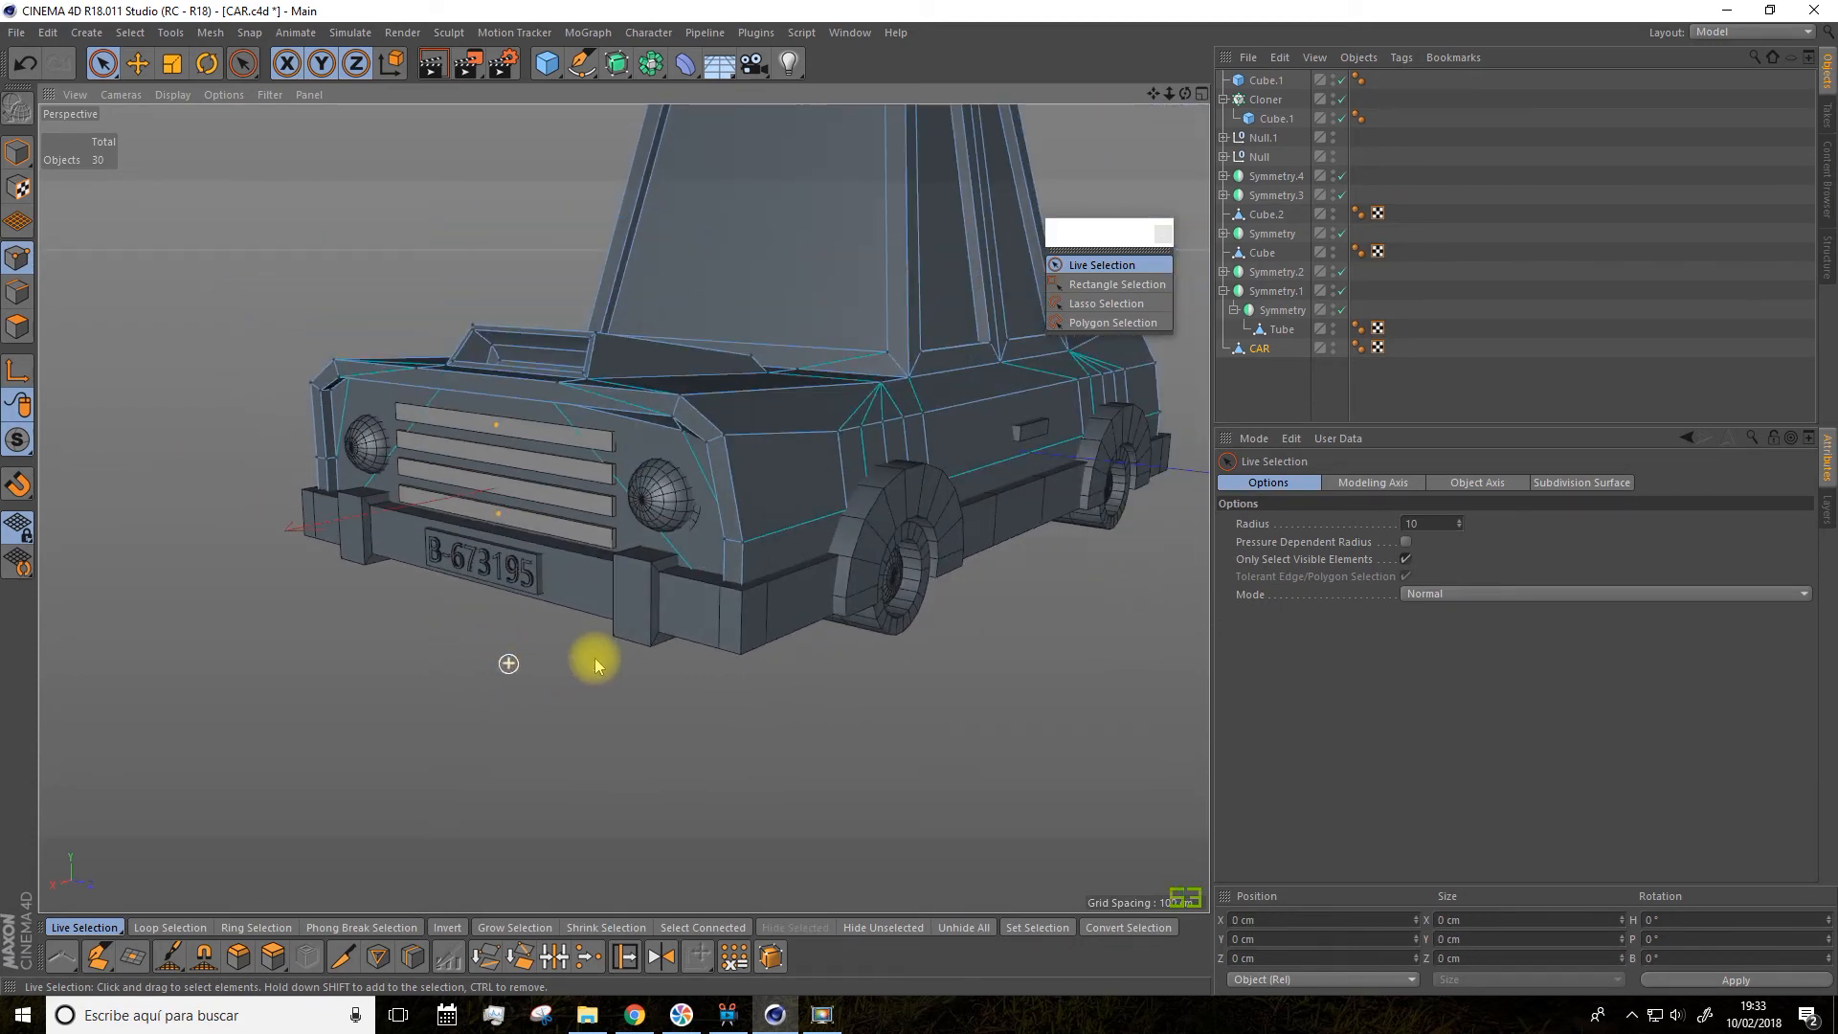
{"action": "scroll", "coordinate": [560, 657], "scroll_direction": "down", "scroll_amount": 4}
{"action": "left_click_drag", "start_coordinate": [903, 726], "coordinate": [1088, 443], "text": "alt"}
{"action": "left_click_drag", "start_coordinate": [1153, 93], "coordinate": [996, 131]}
{"action": "scroll", "coordinate": [919, 632], "scroll_direction": "down", "scroll_amount": 3}
{"action": "left_click_drag", "start_coordinate": [917, 643], "coordinate": [925, 670], "text": "alt"}
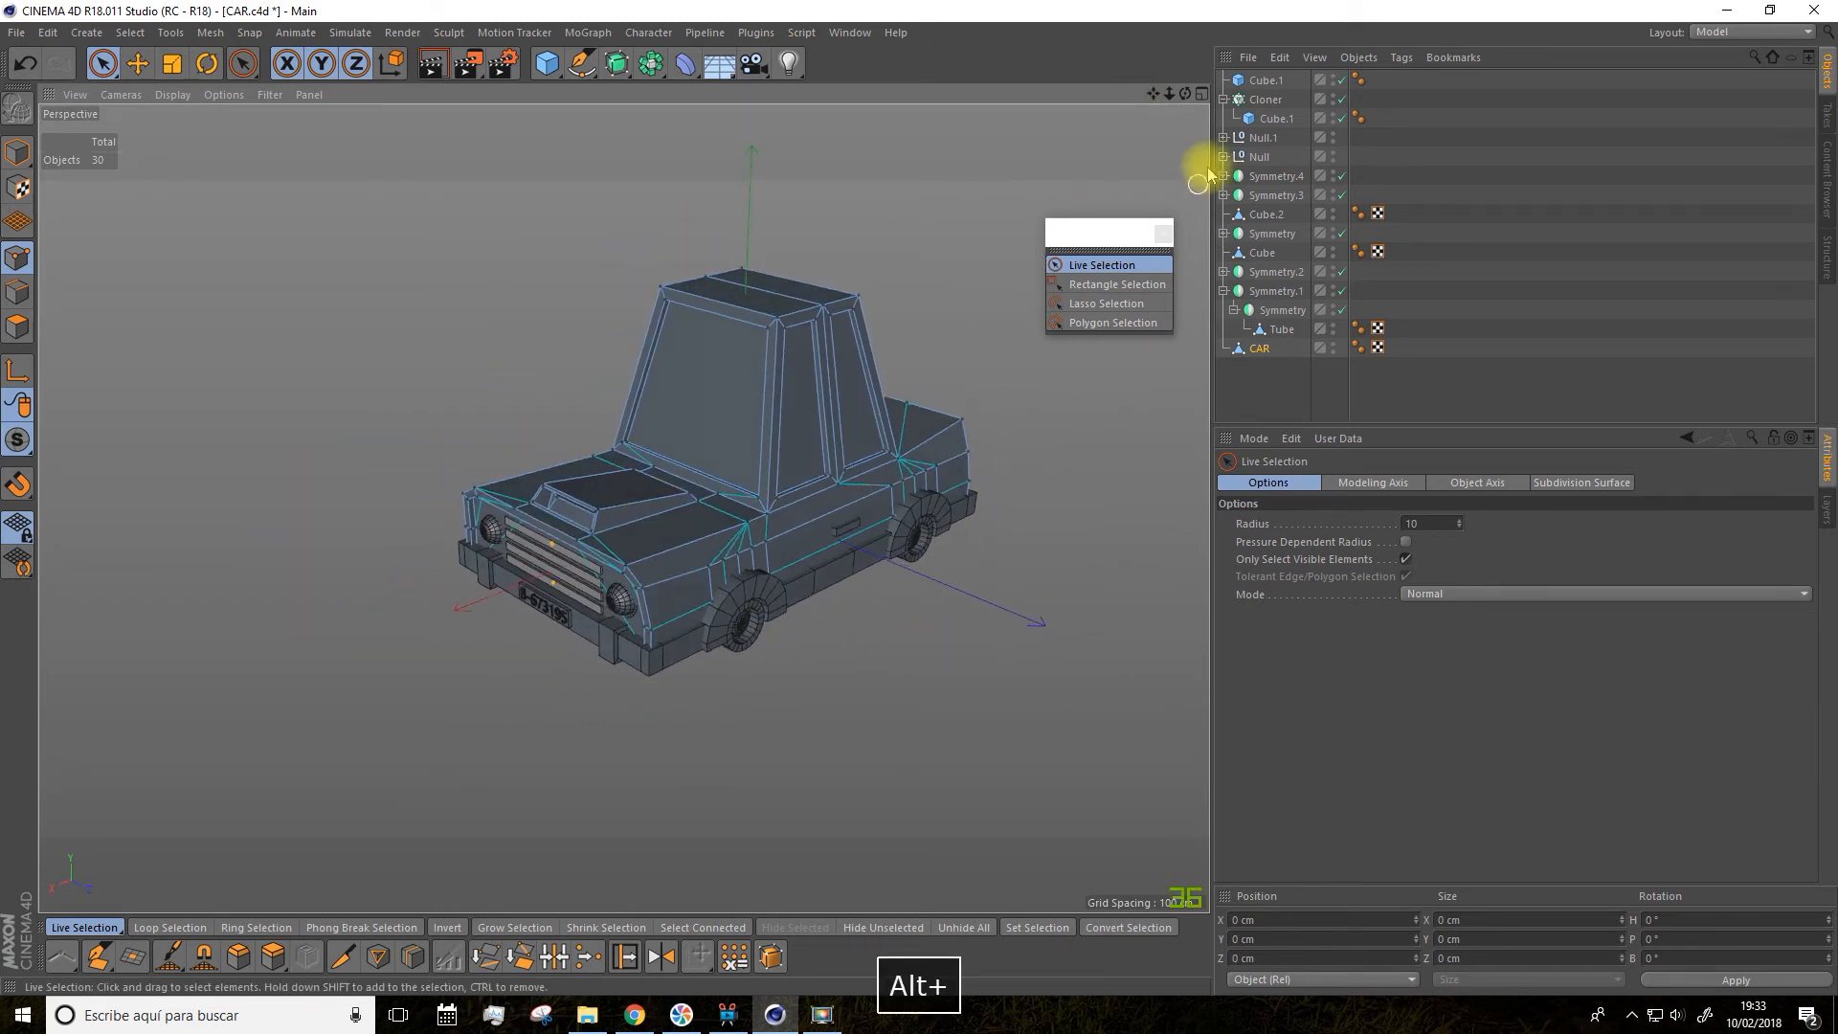
{"action": "left_click_drag", "start_coordinate": [1169, 93], "coordinate": [930, 219]}
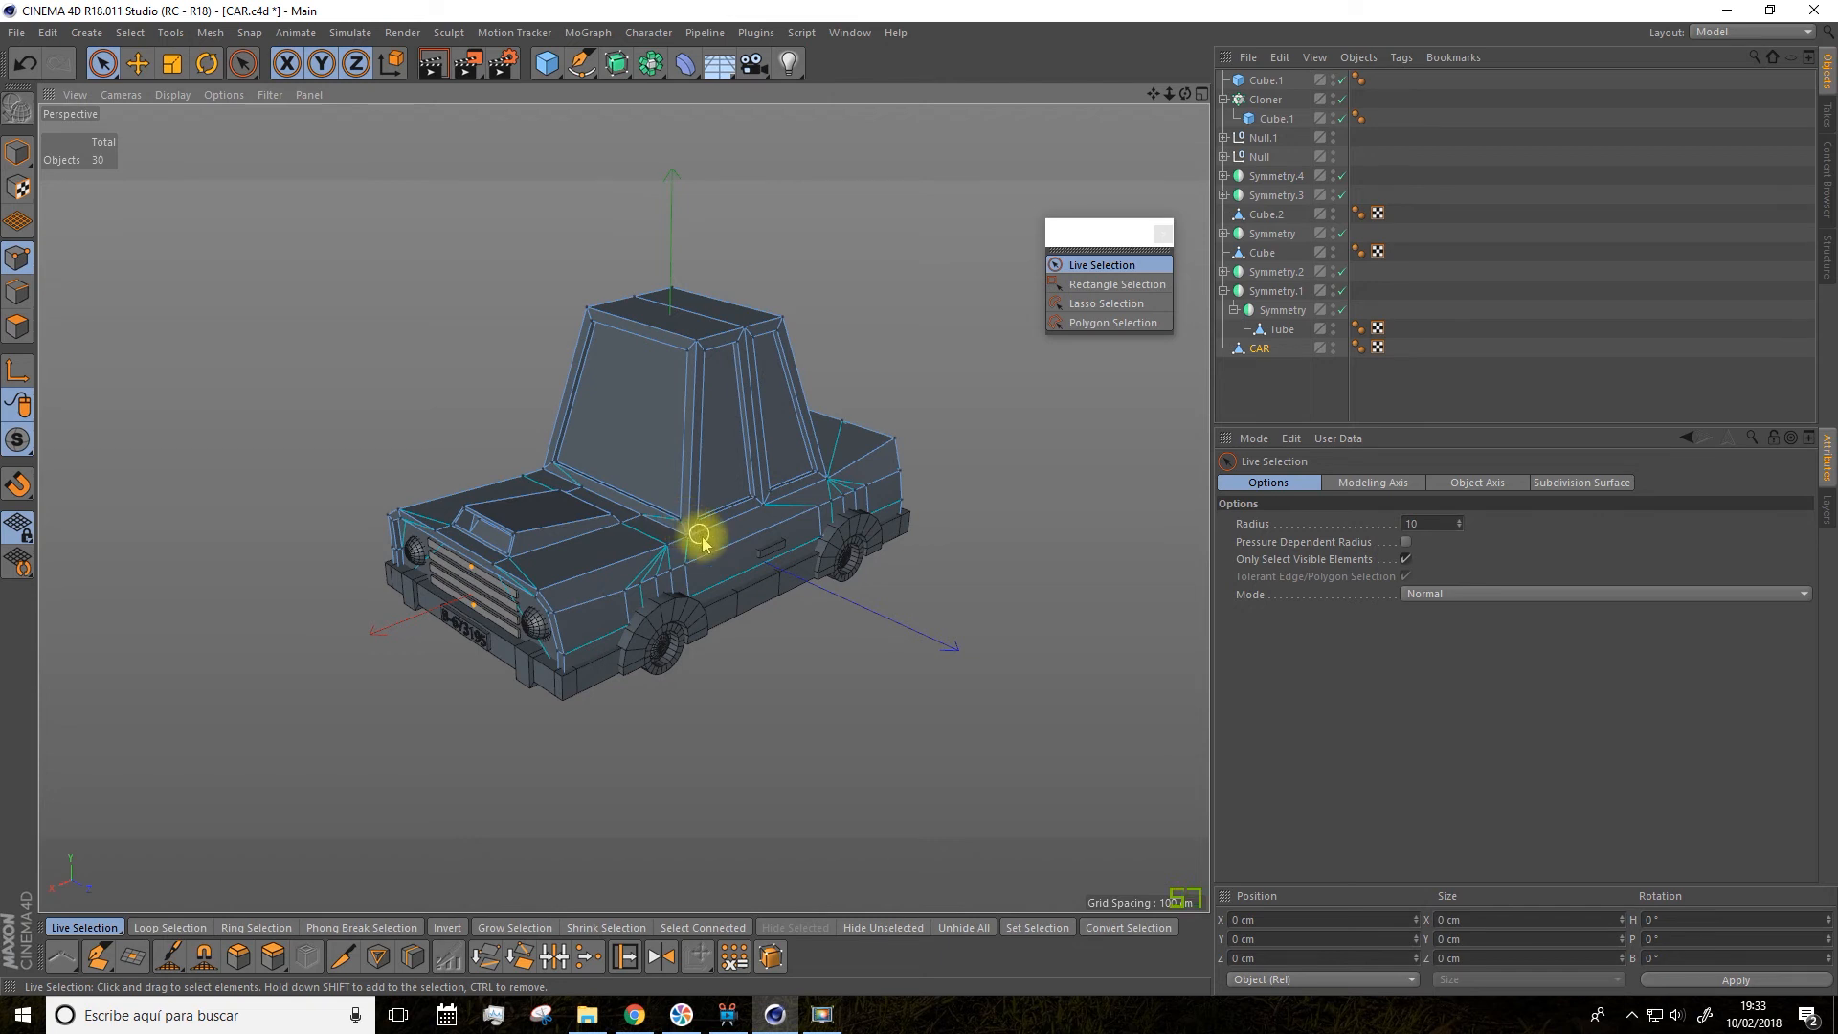
{"action": "scroll", "coordinate": [851, 597], "scroll_direction": "up", "scroll_amount": 3}
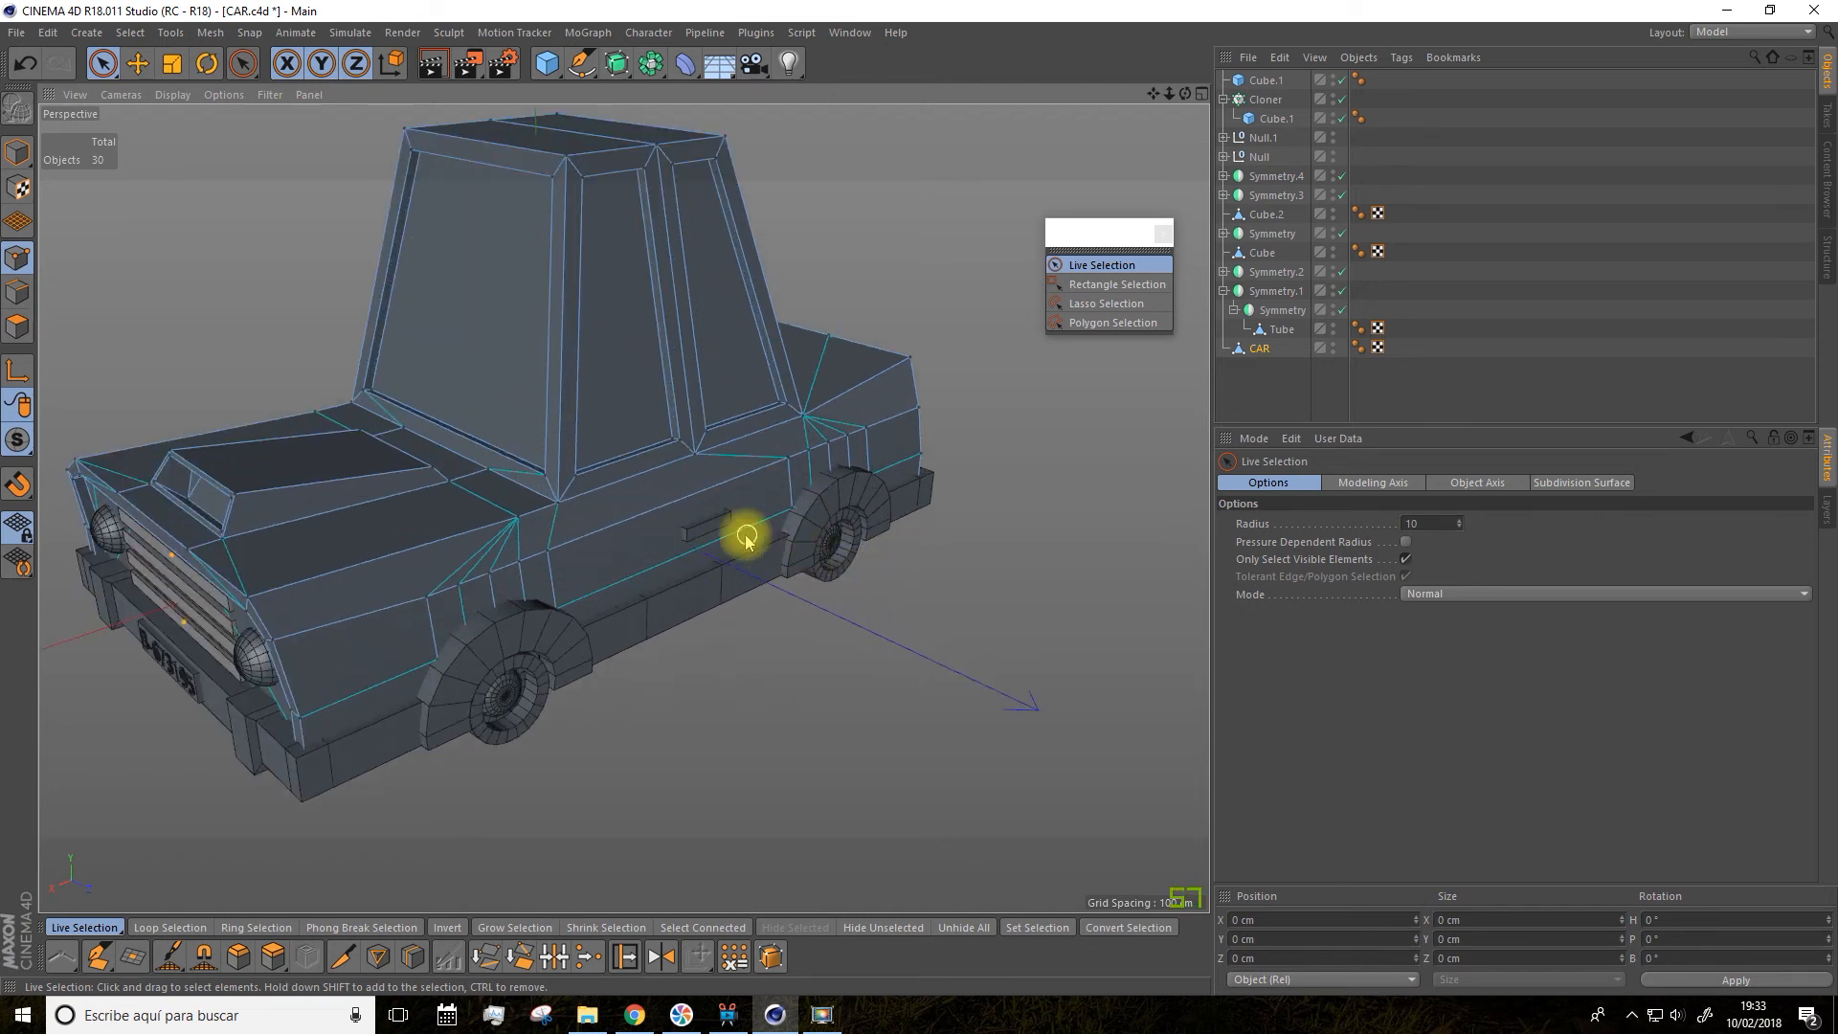
Move the door handle cube in model mode to about X -16.4, Y 17.8, Z 116.7 cm and tilt its pitch to about 8.35°
{"action": "left_click", "coordinate": [137, 64]}
{"action": "left_click", "coordinate": [18, 151]}
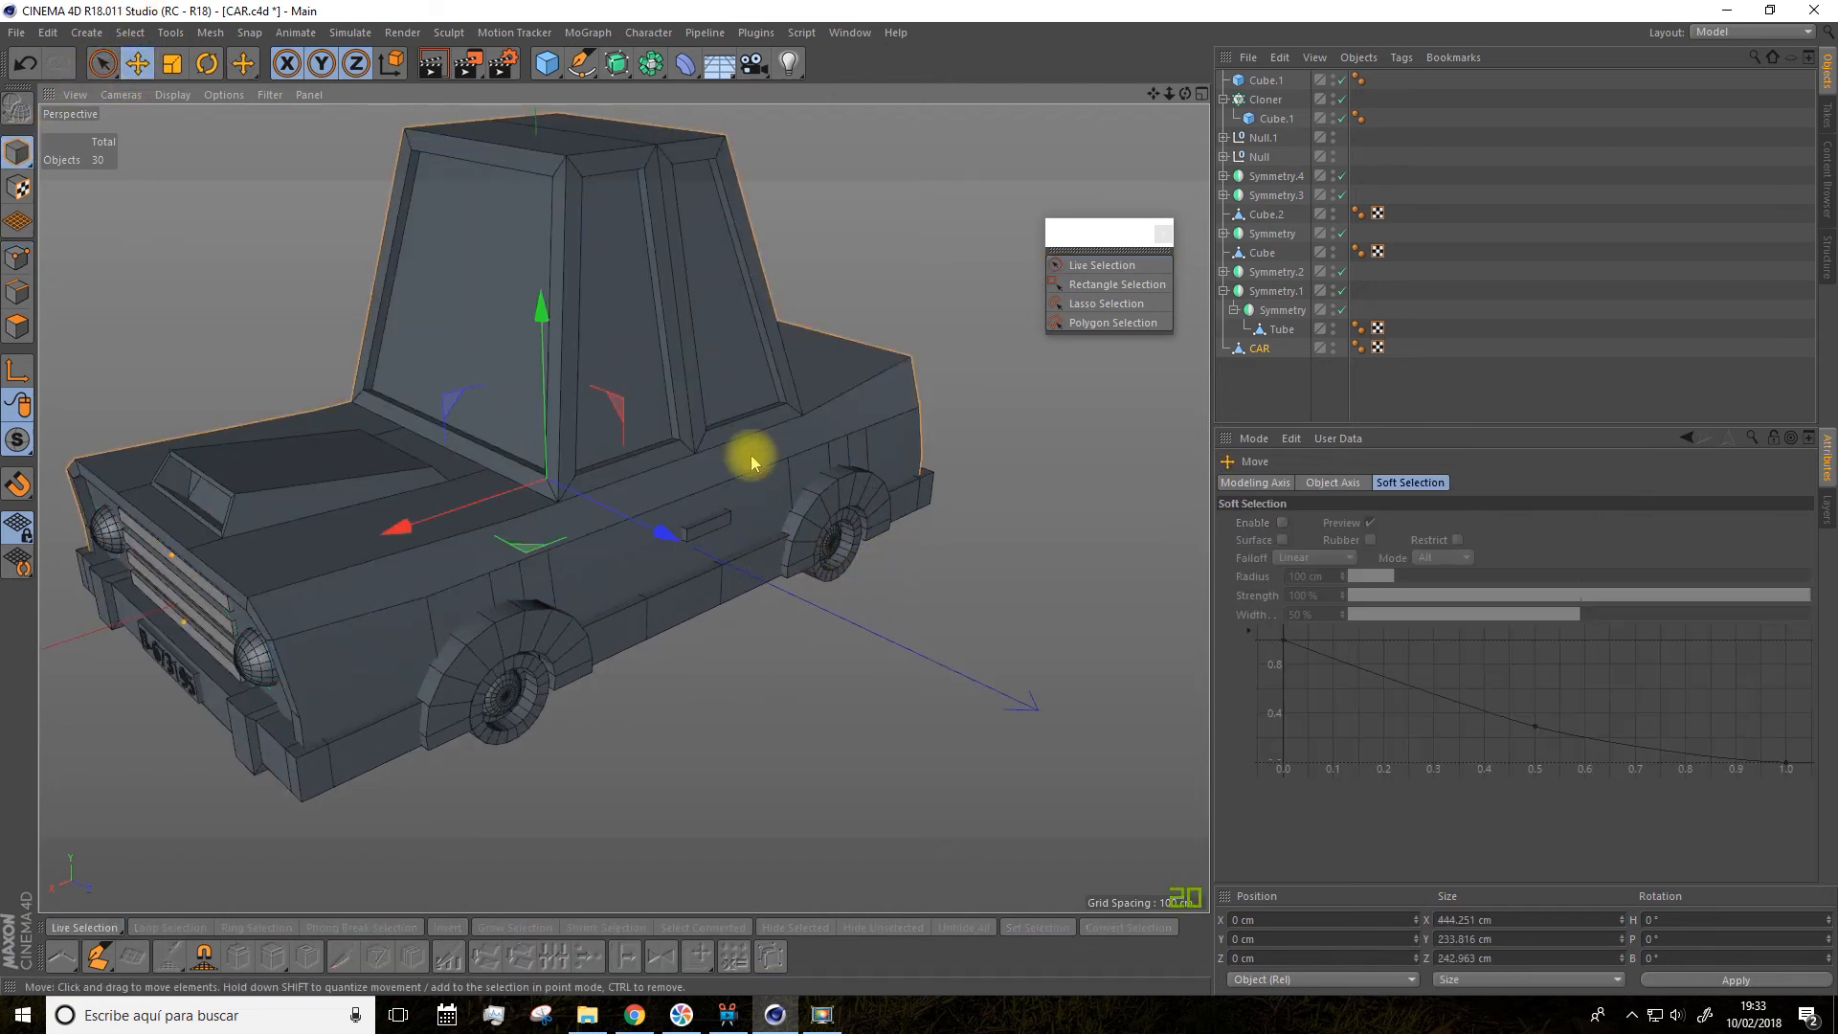
{"action": "left_click", "coordinate": [710, 525]}
{"action": "scroll", "coordinate": [724, 534], "scroll_direction": "up", "scroll_amount": 4}
{"action": "left_click_drag", "start_coordinate": [725, 536], "coordinate": [628, 477], "text": "alt"}
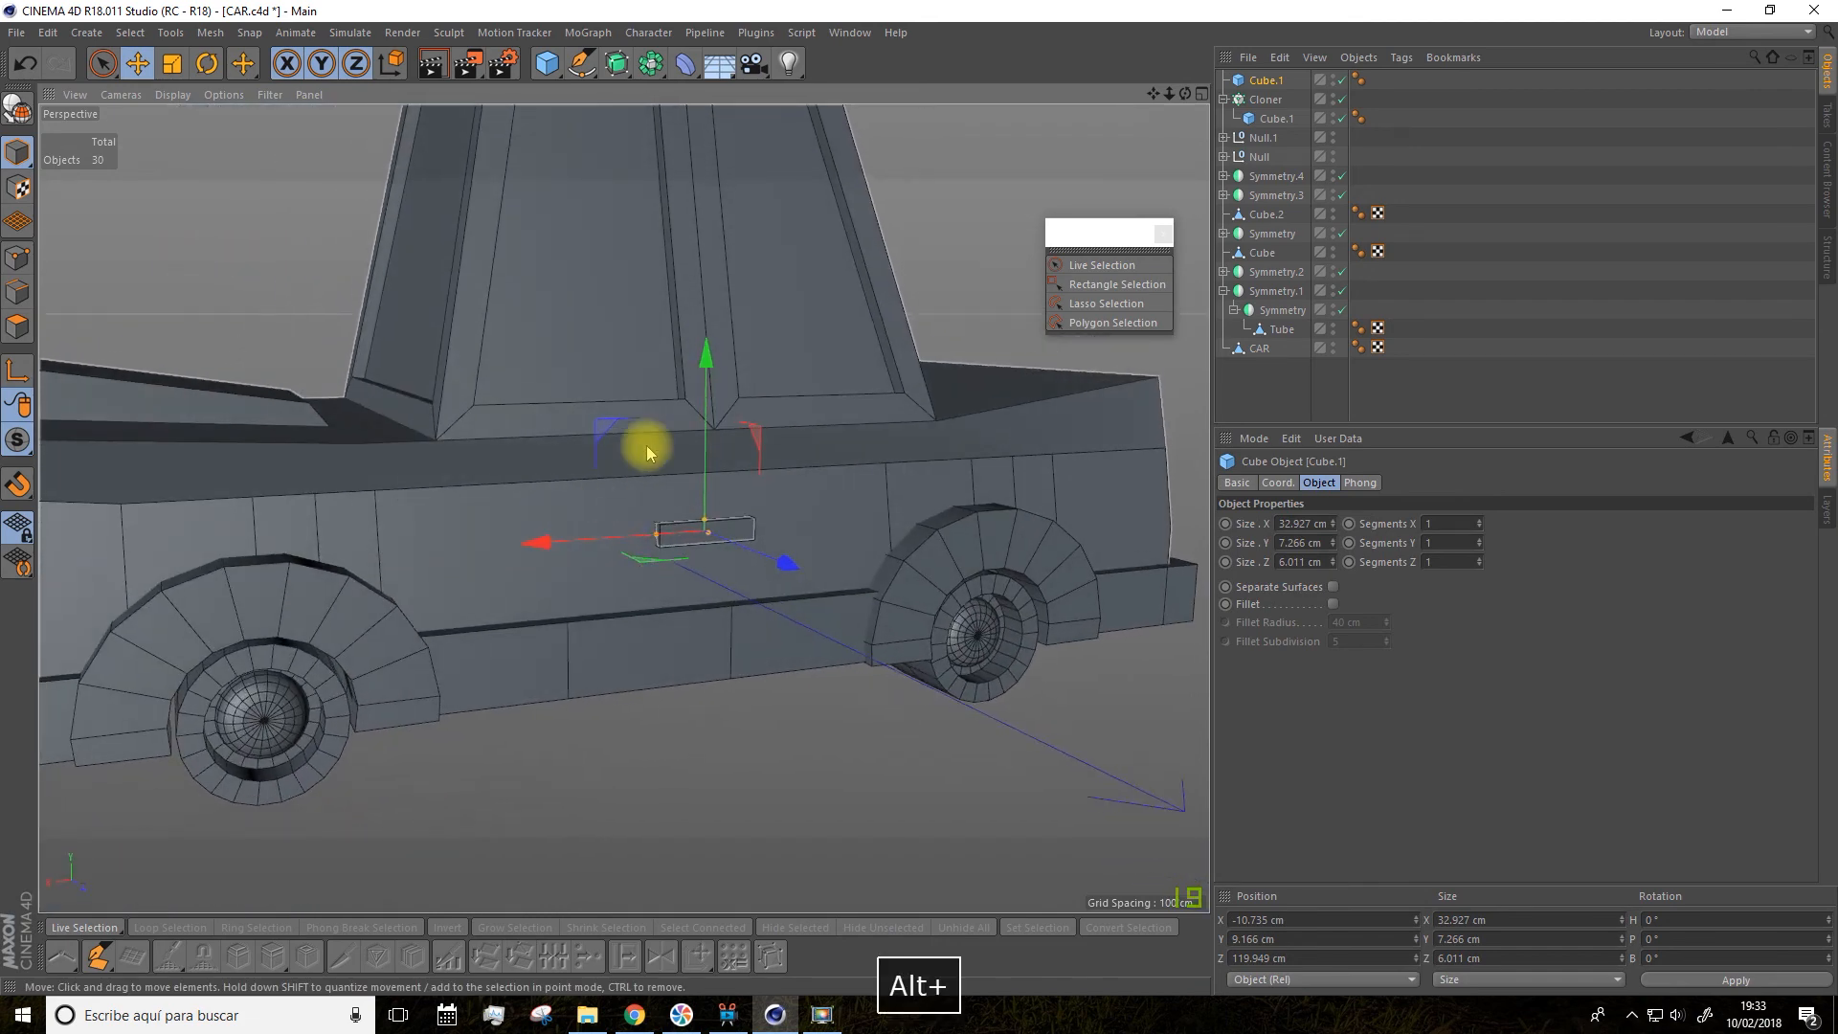
{"action": "left_click_drag", "start_coordinate": [706, 365], "coordinate": [705, 337]}
{"action": "left_click_drag", "start_coordinate": [540, 516], "coordinate": [558, 517]}
{"action": "left_click_drag", "start_coordinate": [804, 547], "coordinate": [747, 534]}
{"action": "left_click", "coordinate": [206, 63]}
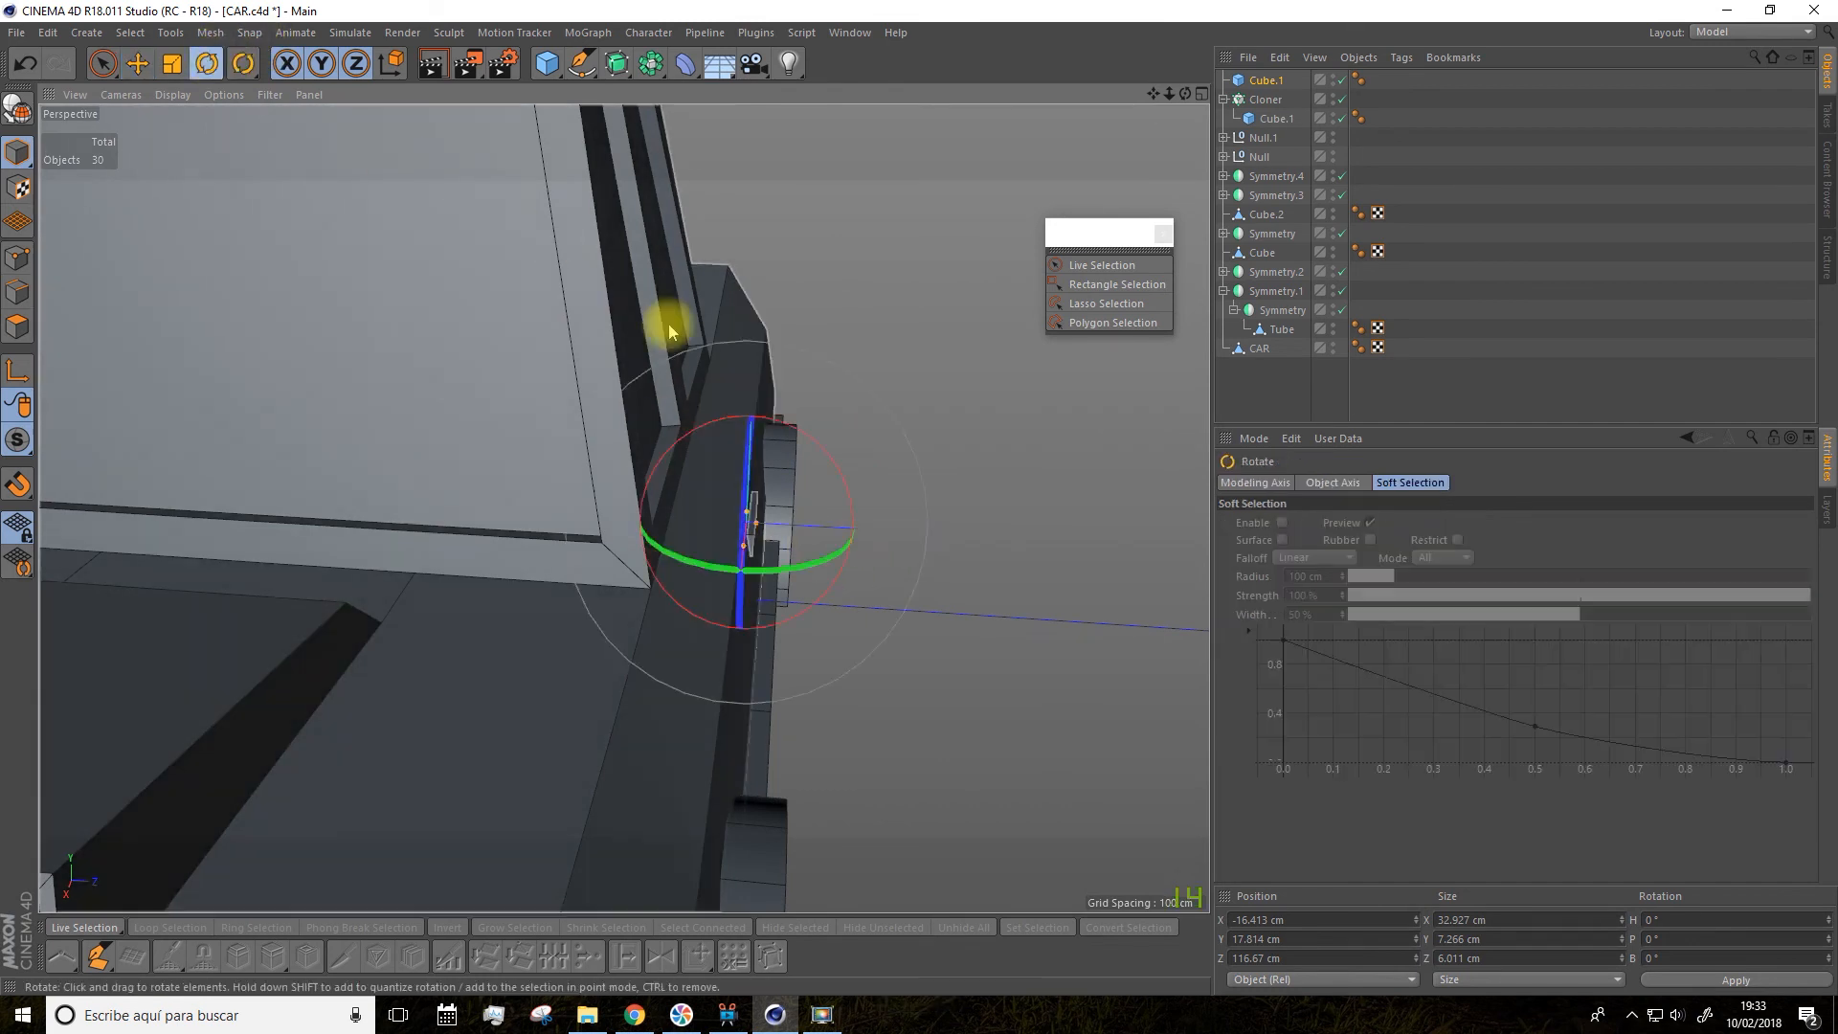
{"action": "left_click_drag", "start_coordinate": [818, 446], "coordinate": [1163, 442]}
Mirror the door handle to the car's opposite side with a Symmetry object whose mirror plane is XY
{"action": "left_click", "coordinate": [1264, 81]}
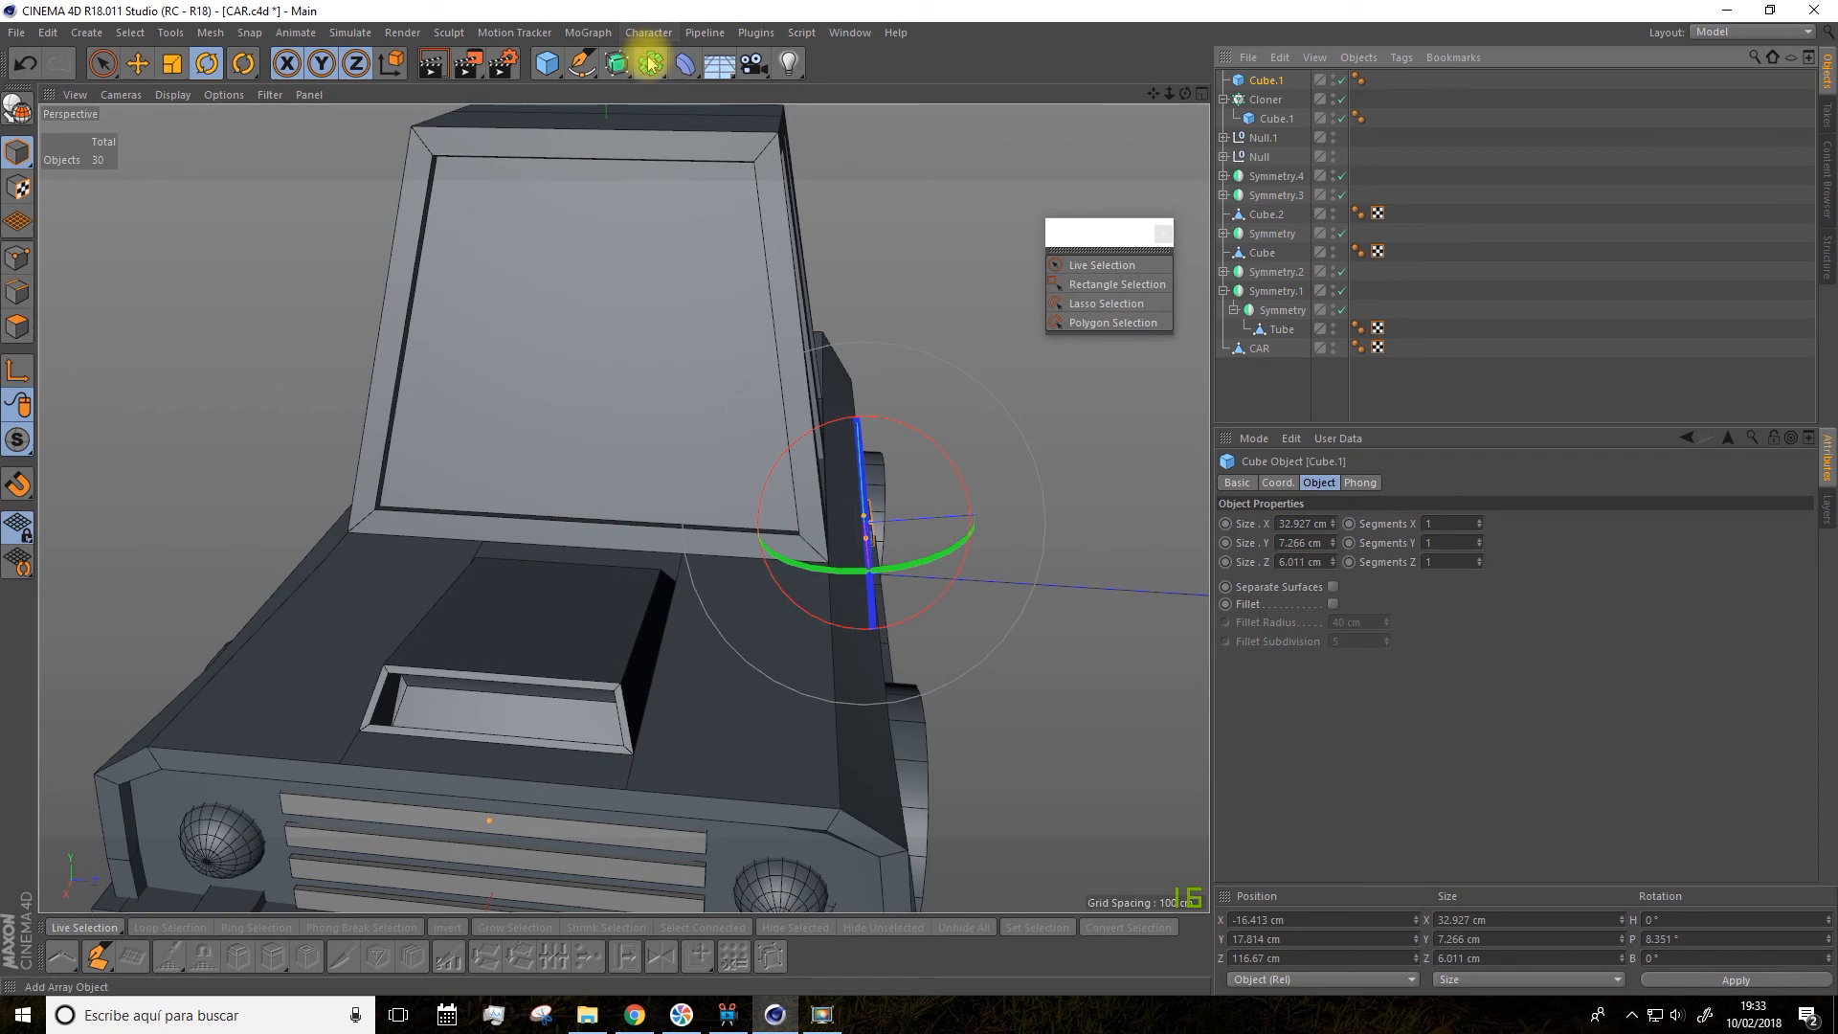
{"action": "left_click", "coordinate": [651, 64]}
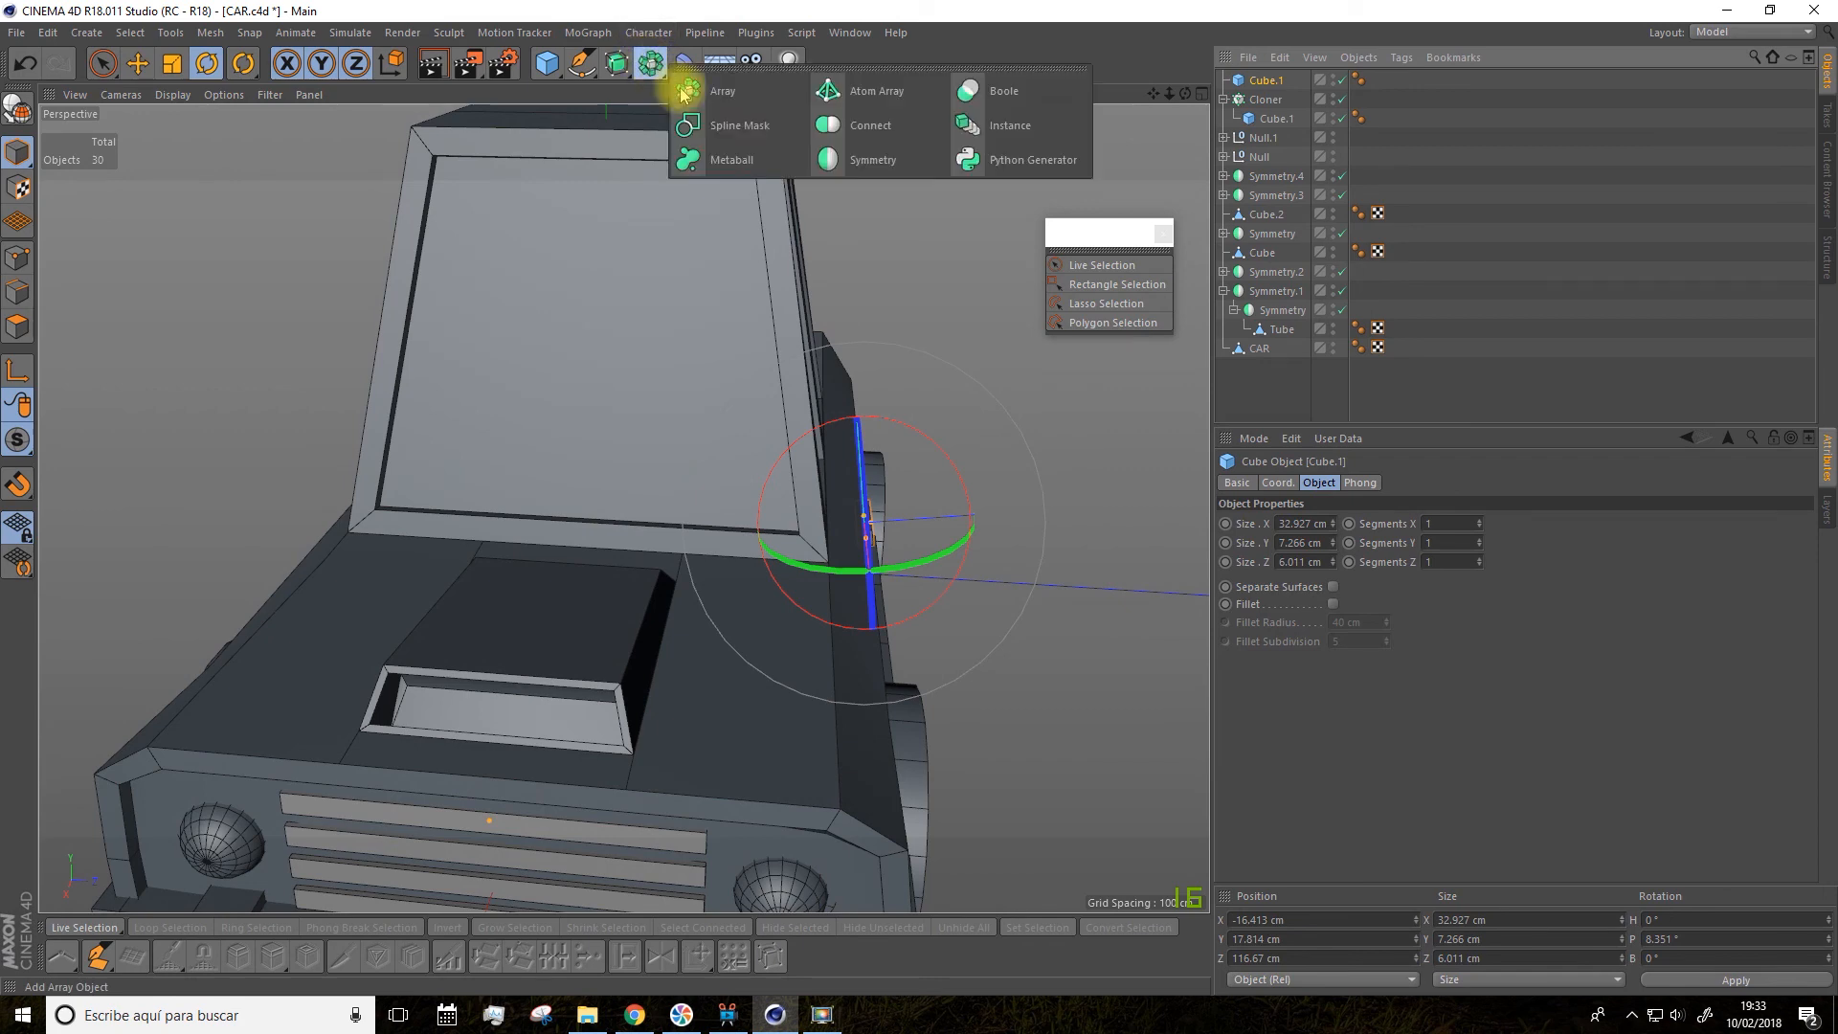
{"action": "left_click", "coordinate": [831, 160]}
{"action": "left_click_drag", "start_coordinate": [1269, 84], "coordinate": [1273, 83]}
{"action": "left_click_drag", "start_coordinate": [927, 341], "coordinate": [954, 512], "text": "alt"}
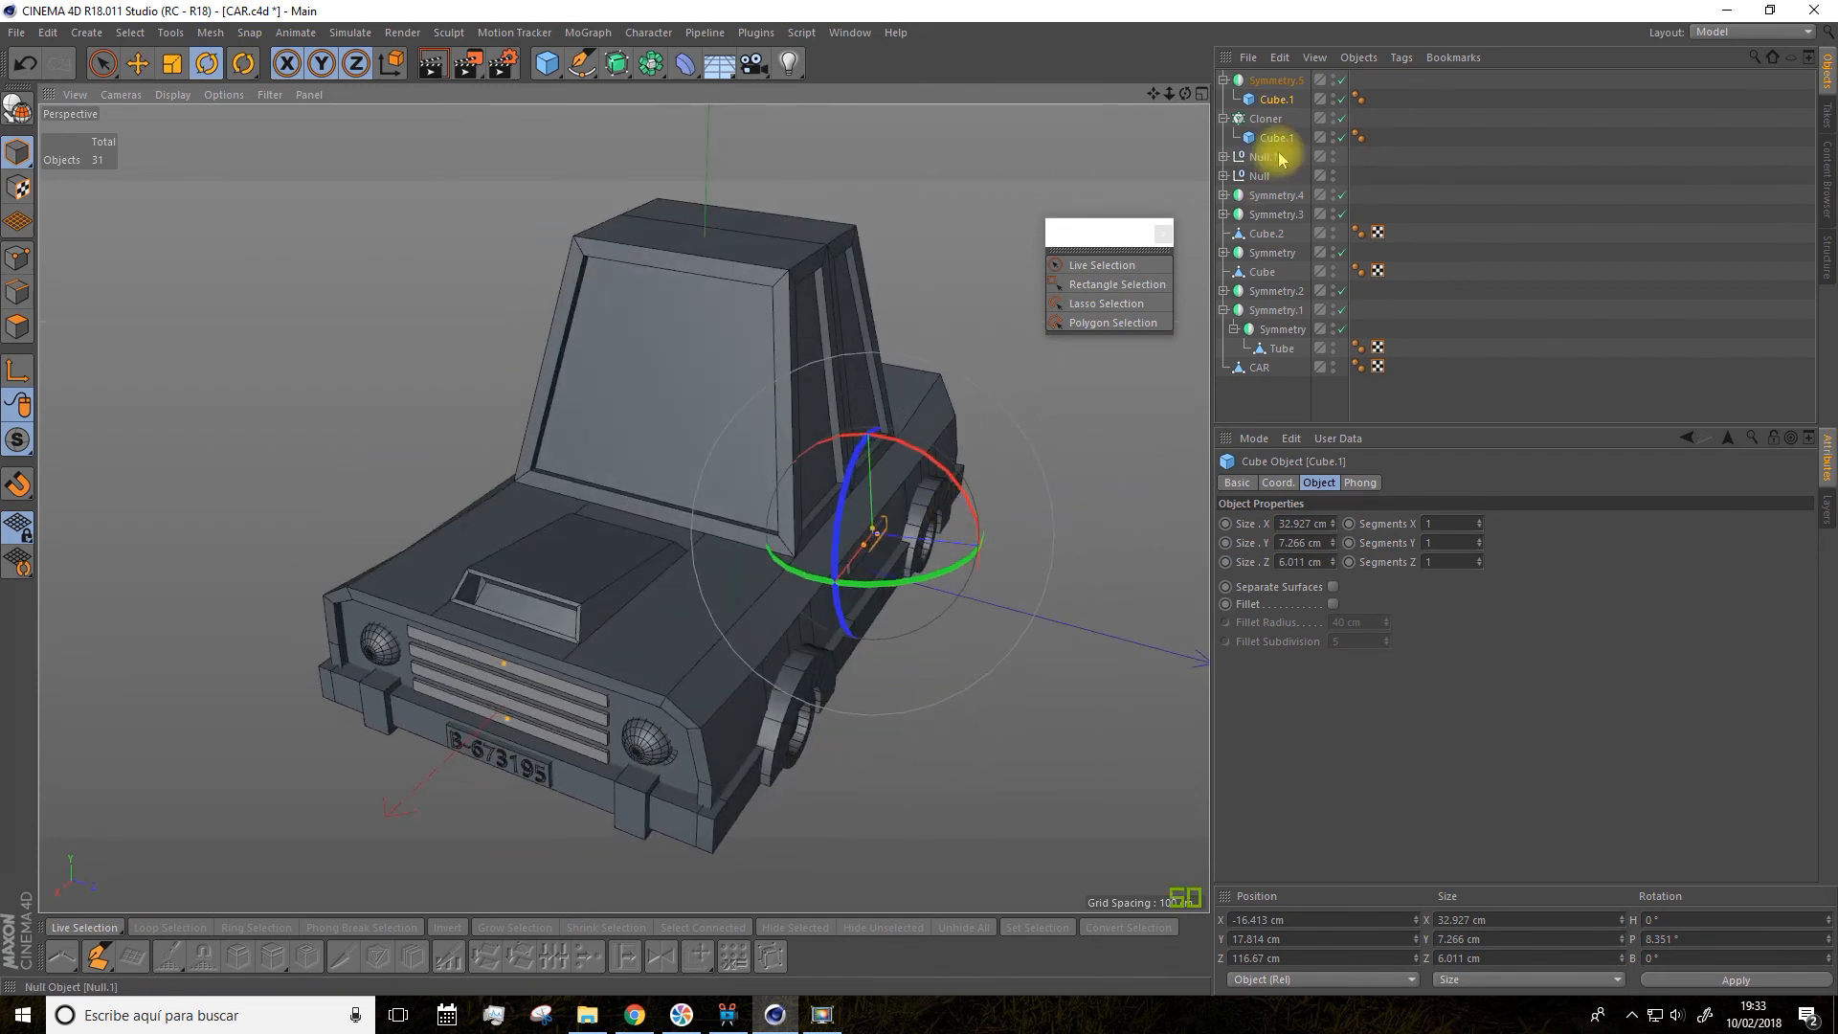
{"action": "left_click", "coordinate": [1273, 81]}
{"action": "left_click", "coordinate": [1336, 524]}
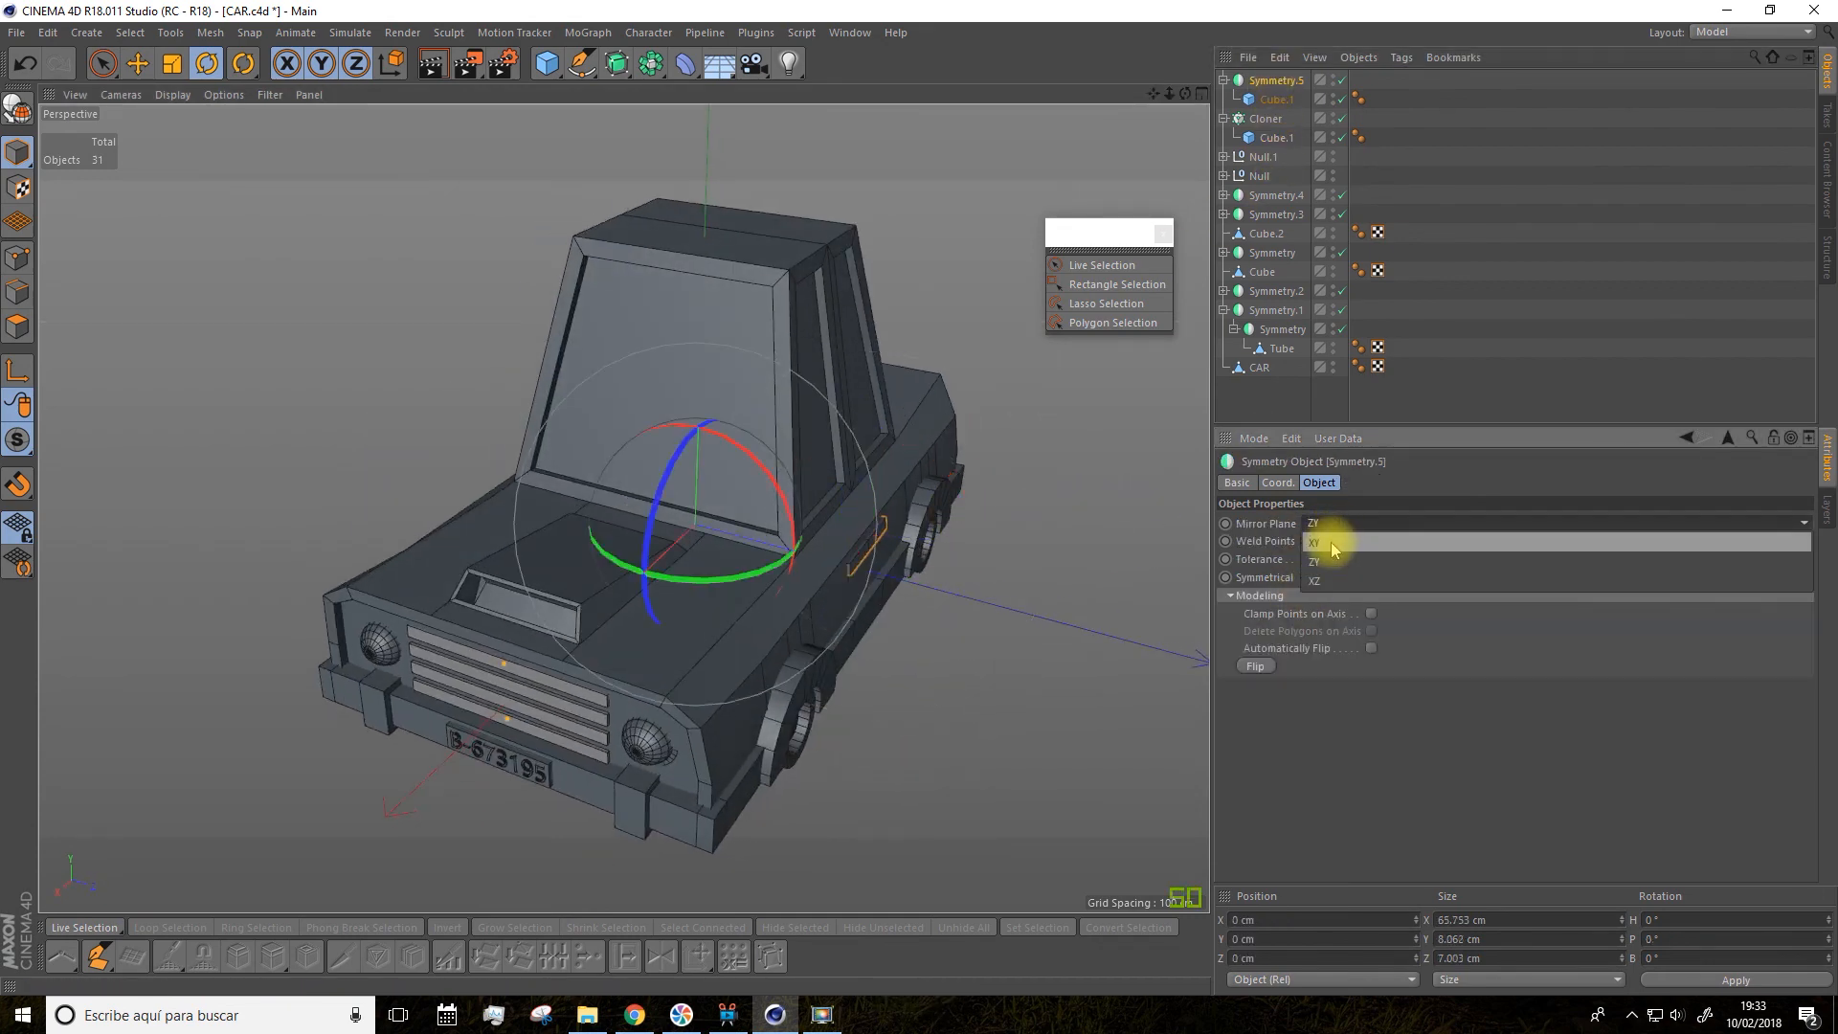
{"action": "left_click", "coordinate": [1331, 540]}
{"action": "left_click_drag", "start_coordinate": [935, 594], "coordinate": [993, 476], "text": "alt"}
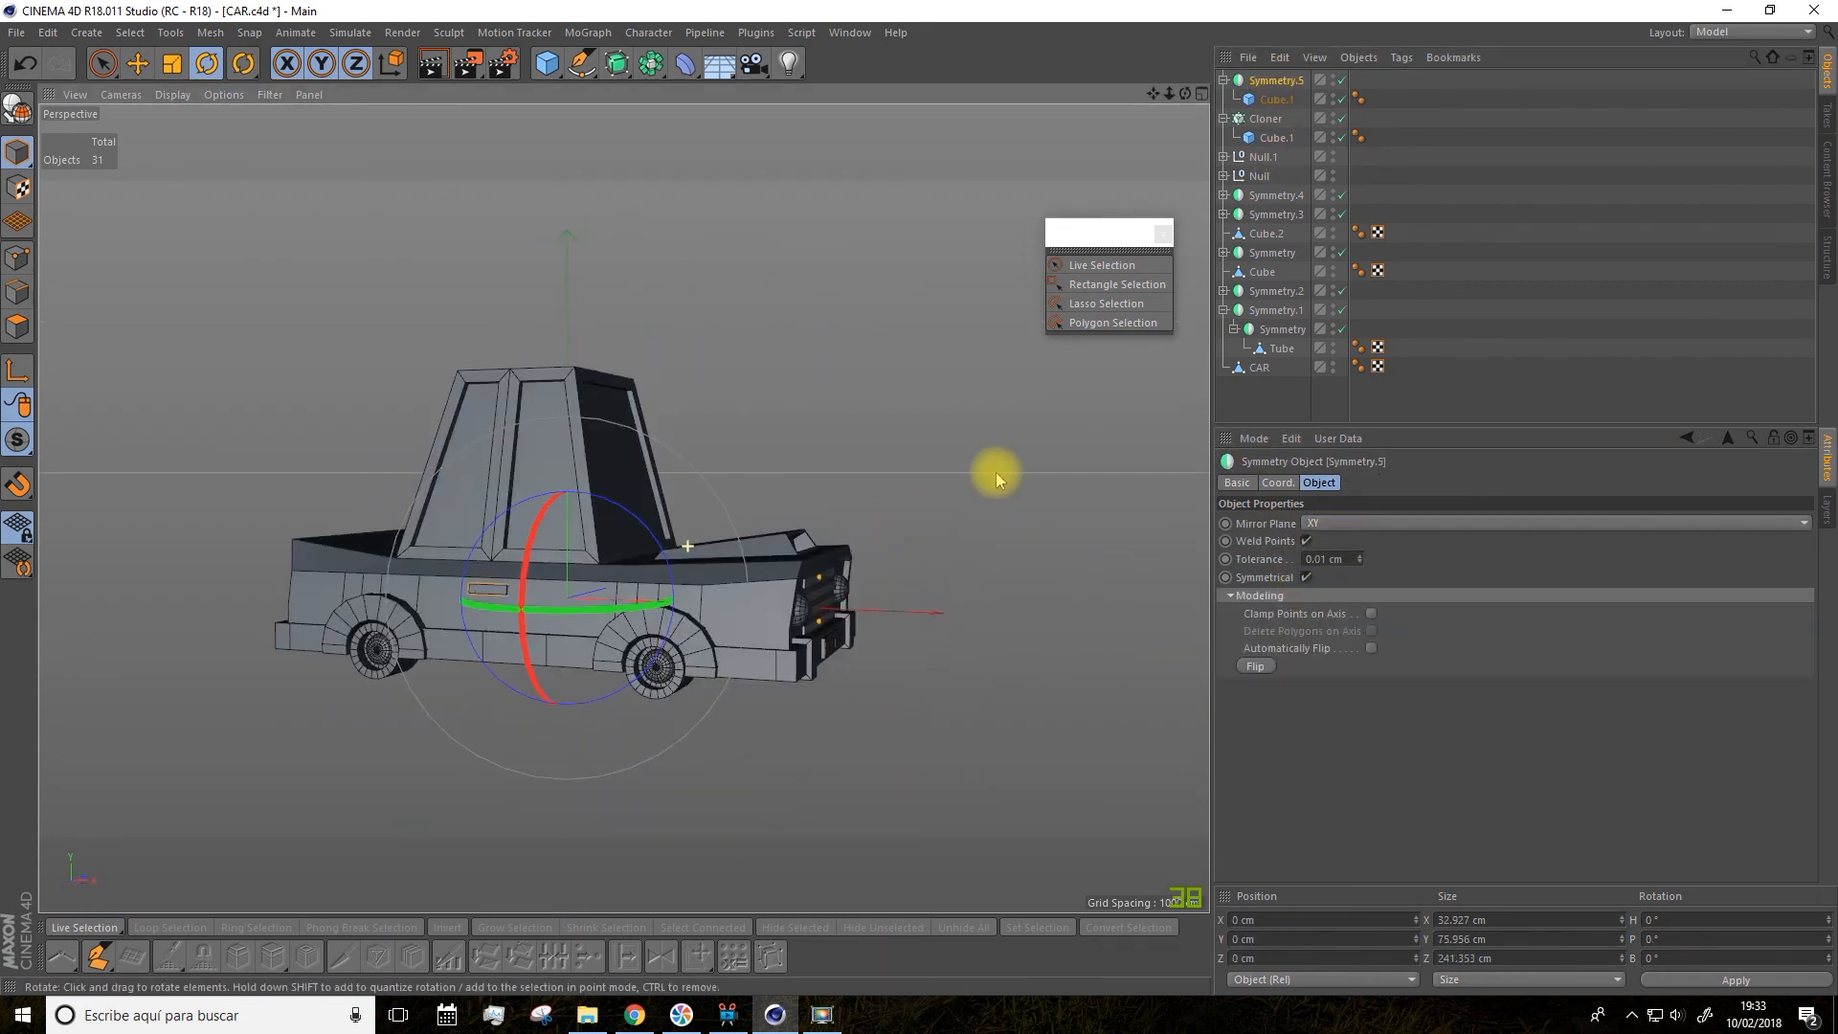
{"action": "left_click", "coordinate": [870, 656]}
{"action": "left_click_drag", "start_coordinate": [969, 638], "coordinate": [882, 693], "text": "alt"}
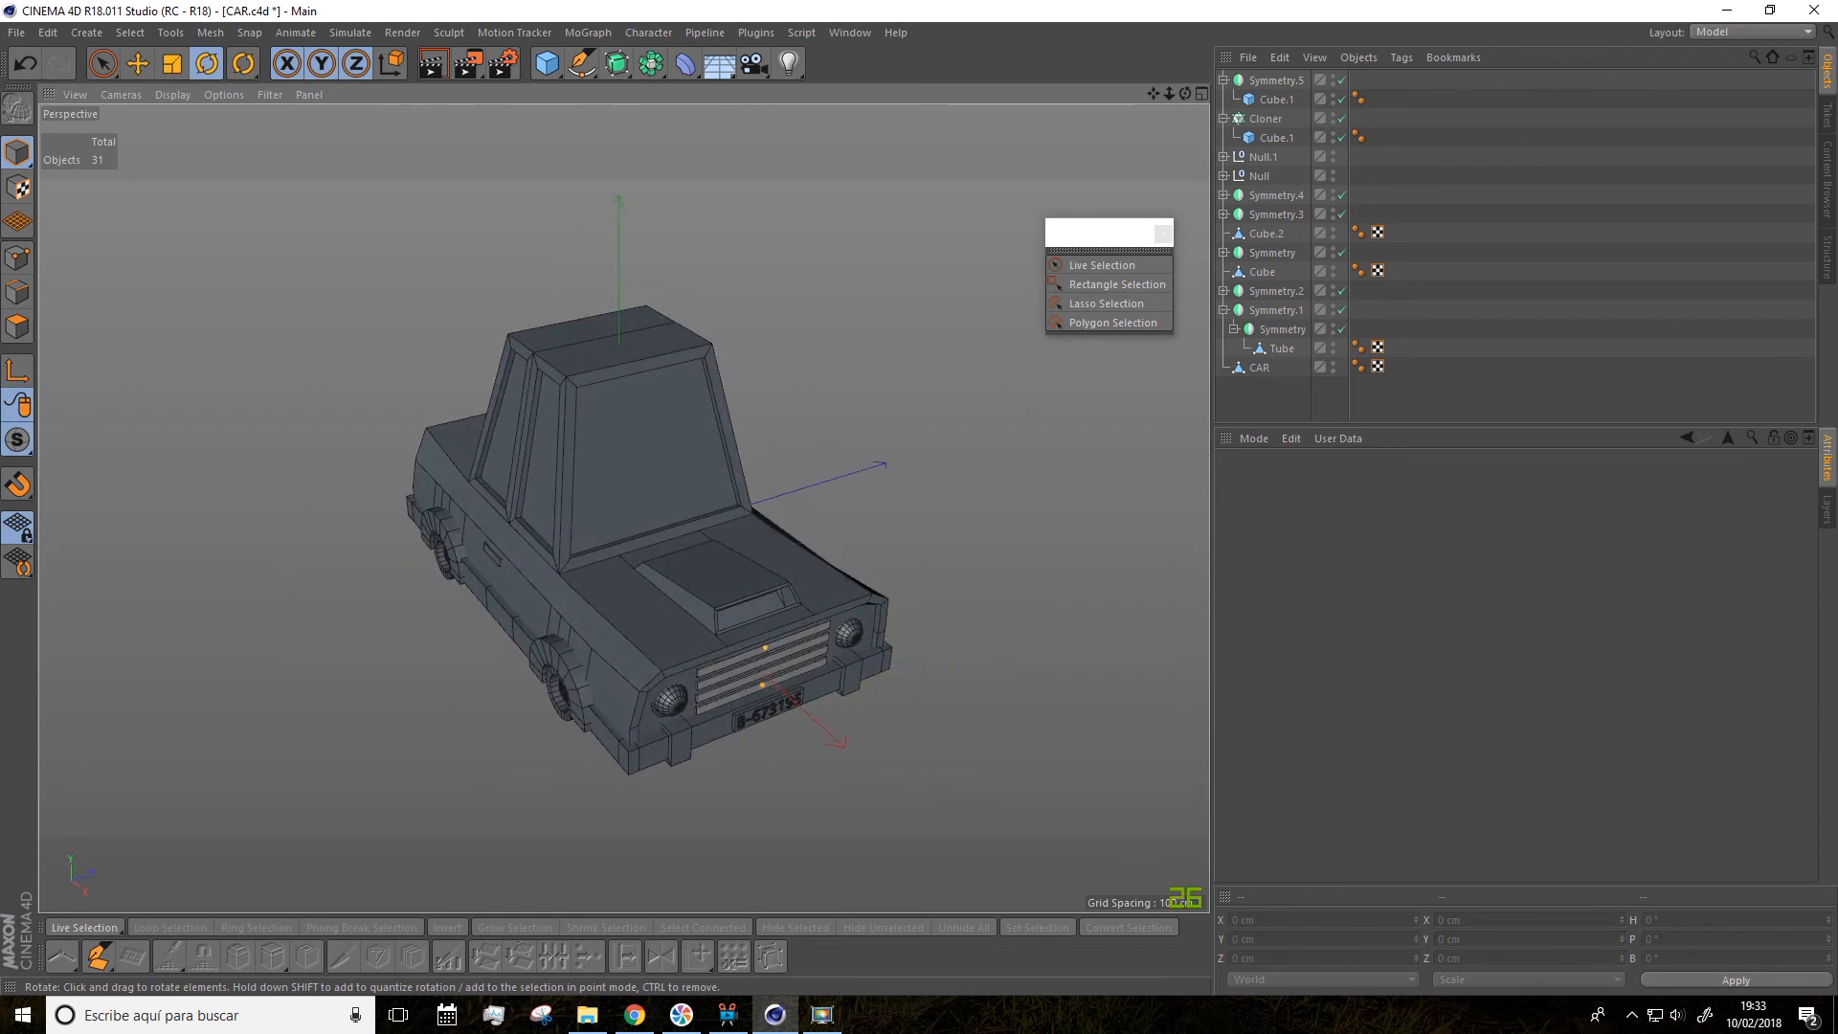